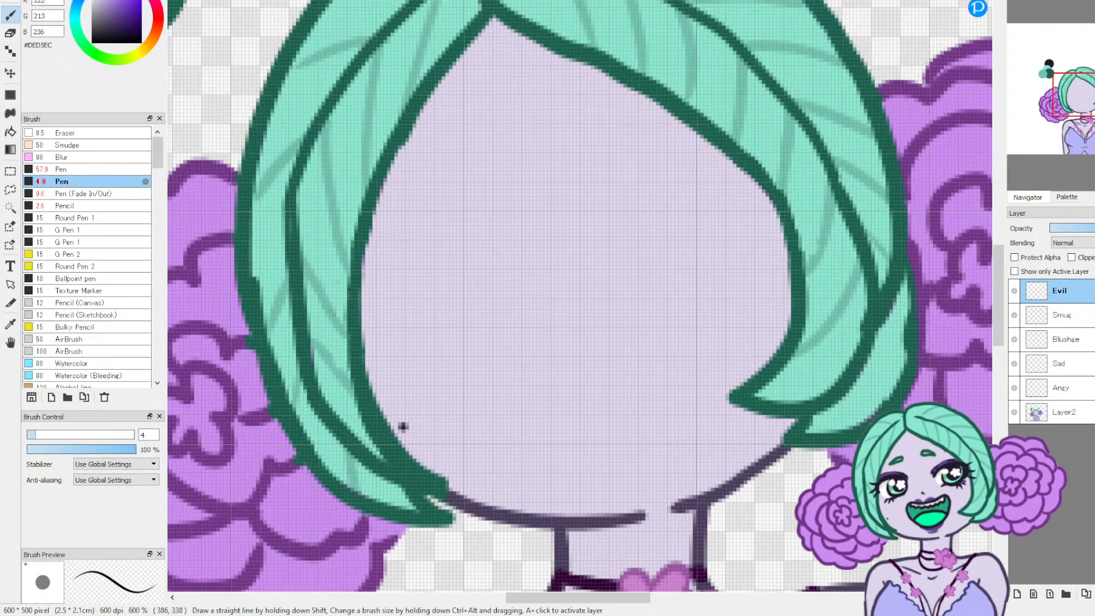
# Step: Add a new blank layer directly above the base character layer, Layer2, beneath the named expression layers
pyautogui.click(1065, 386)
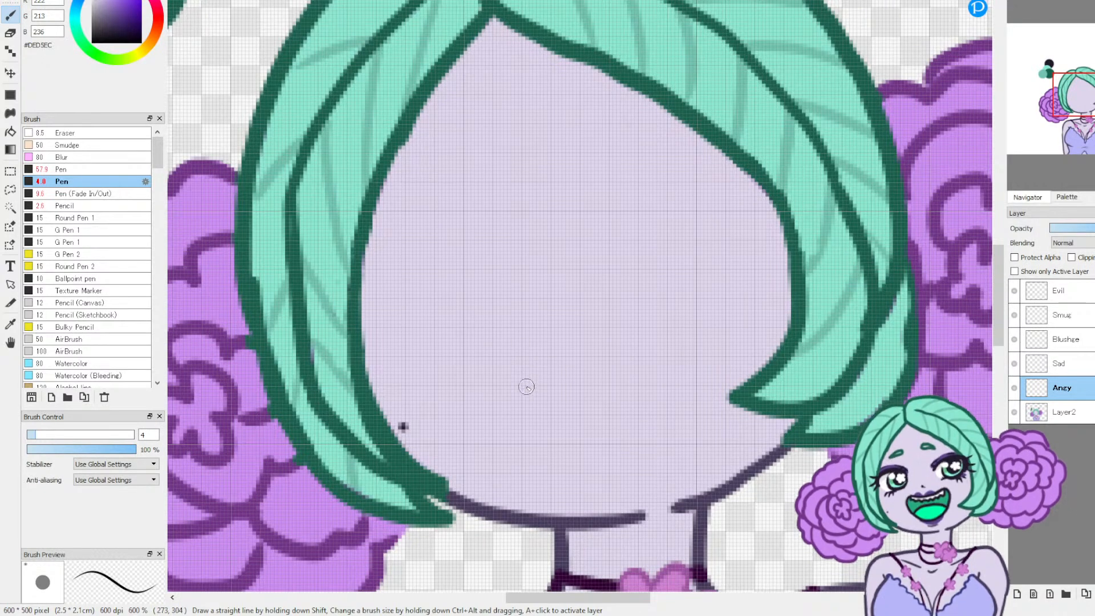
pyautogui.hotkey('ctrl', '-')
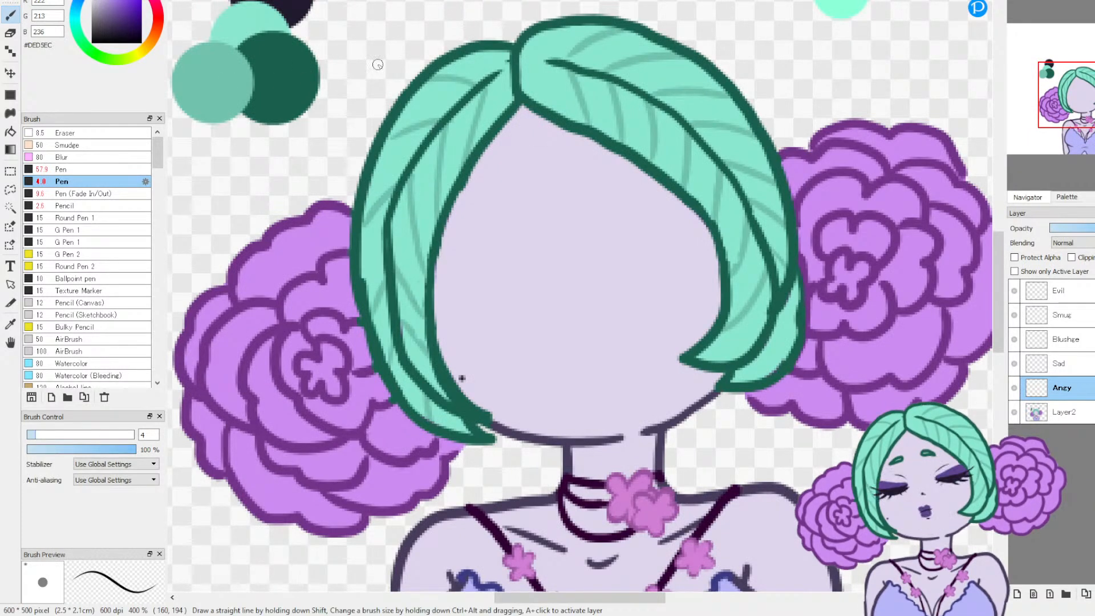
pyautogui.click(10, 324)
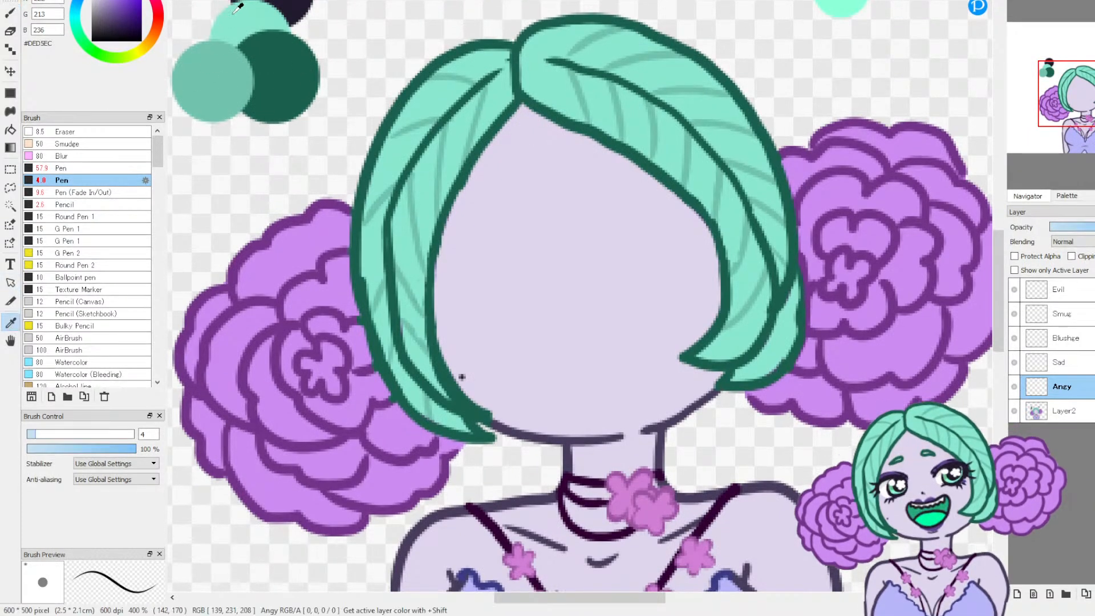
pyautogui.click(297, 2)
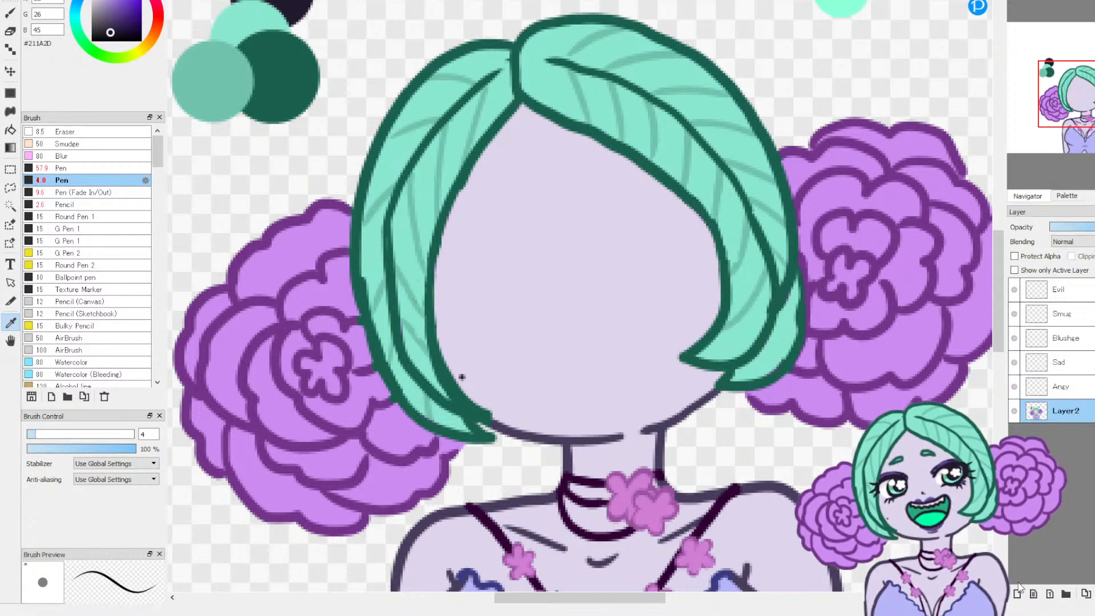
pyautogui.click(1017, 594)
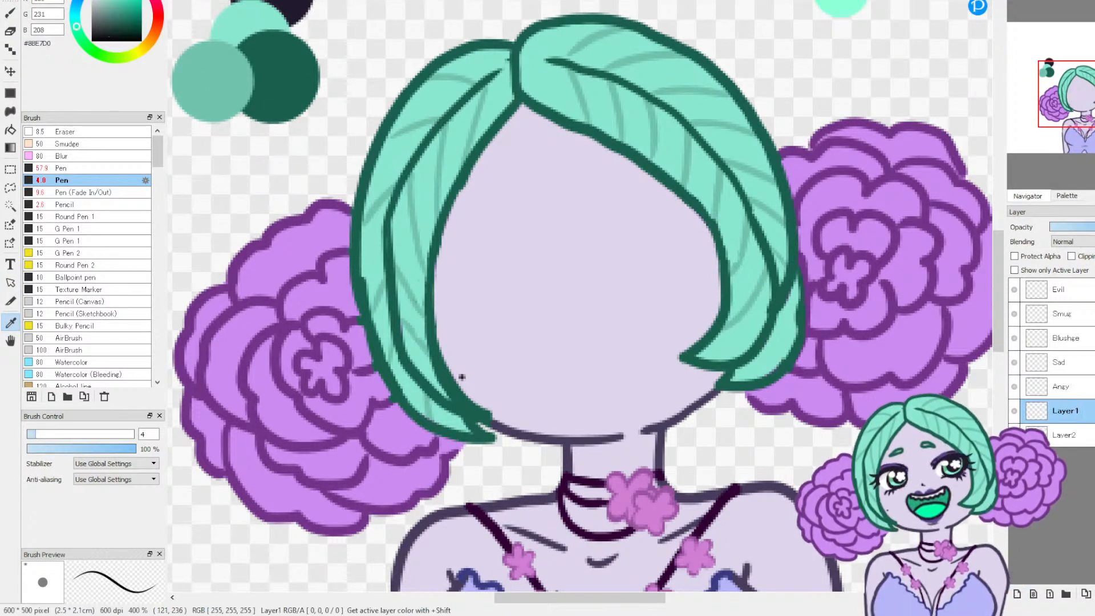
# Step: Choose a red drawing colour, #D43640, and switch to the Pencil brush
pyautogui.click(159, 15)
pyautogui.click(128, 3)
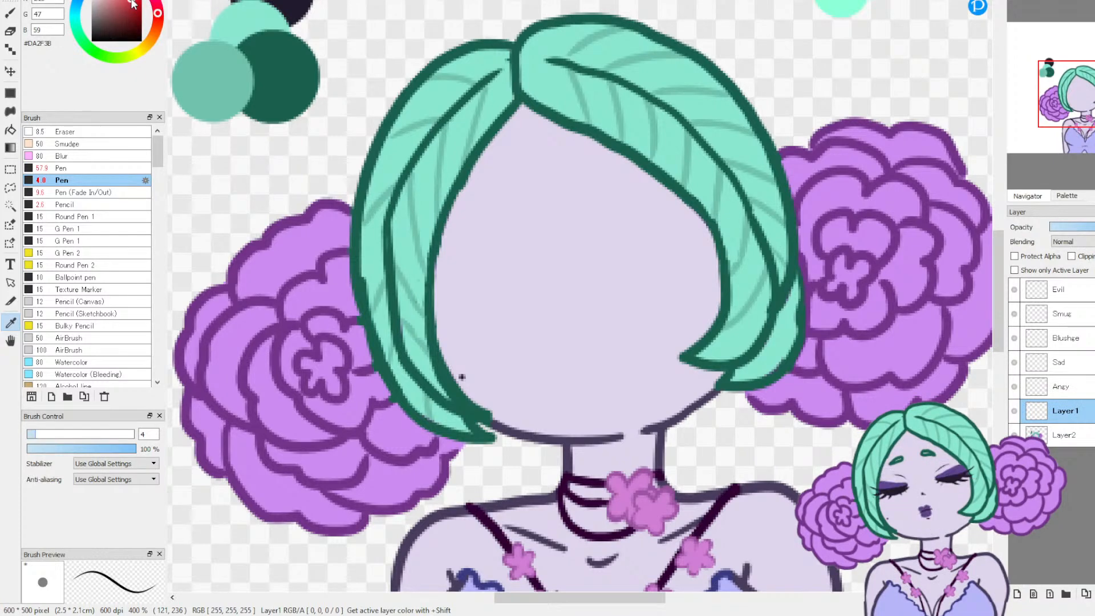
pyautogui.click(11, 13)
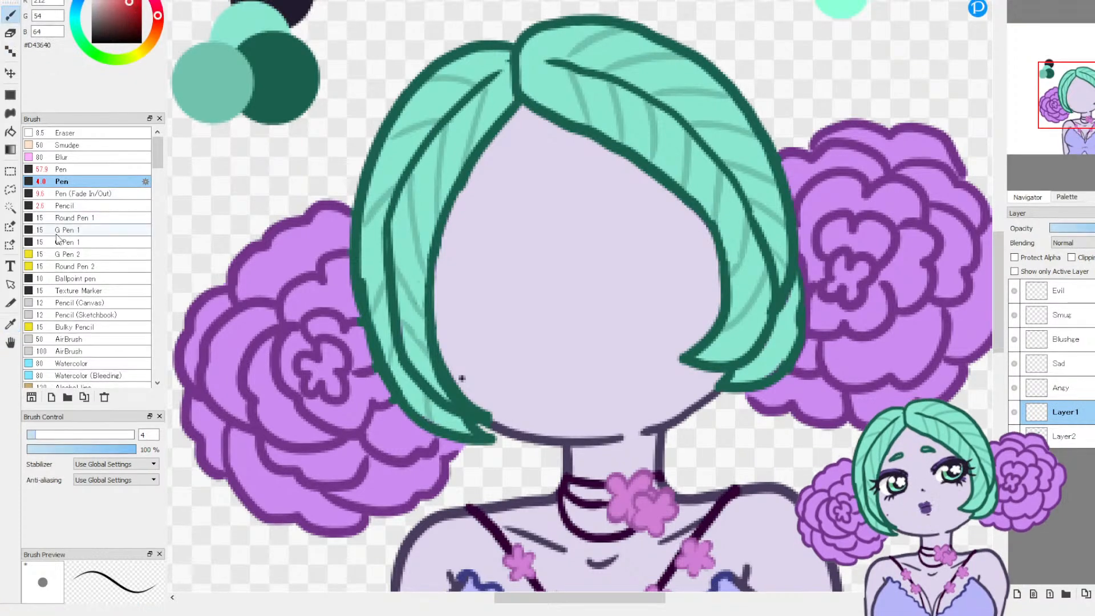
pyautogui.click(80, 206)
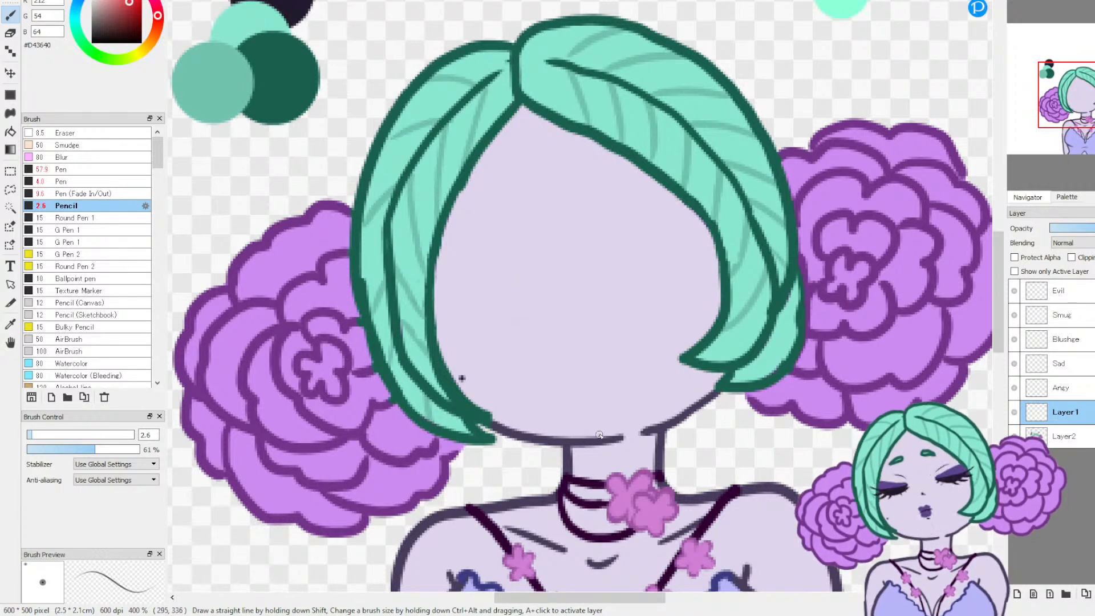
# Step: Sketch a curved vertical centre line, a tilted horizontal eye guide and a small nose on the blank face
pyautogui.moveTo(589, 419)
pyautogui.mouseDown()
pyautogui.moveTo(542, 295)
pyautogui.moveTo(521, 106)
pyautogui.moveTo(523, 197)
pyautogui.moveTo(599, 429)
pyautogui.mouseUp()
pyautogui.moveTo(548, 306)
pyautogui.mouseDown()
pyautogui.moveTo(516, 111)
pyautogui.moveTo(591, 420)
pyautogui.moveTo(538, 268)
pyautogui.moveTo(512, 137)
pyautogui.mouseUp()
pyautogui.moveTo(507, 315)
pyautogui.mouseDown()
pyautogui.moveTo(584, 298)
pyautogui.moveTo(490, 316)
pyautogui.moveTo(609, 295)
pyautogui.mouseUp()
pyautogui.moveTo(609, 296)
pyautogui.mouseDown()
pyautogui.moveTo(491, 317)
pyautogui.moveTo(611, 294)
pyautogui.mouseUp()
pyautogui.moveTo(611, 294)
pyautogui.mouseDown()
pyautogui.moveTo(492, 316)
pyautogui.moveTo(621, 290)
pyautogui.moveTo(653, 297)
pyautogui.moveTo(555, 322)
pyautogui.mouseUp()
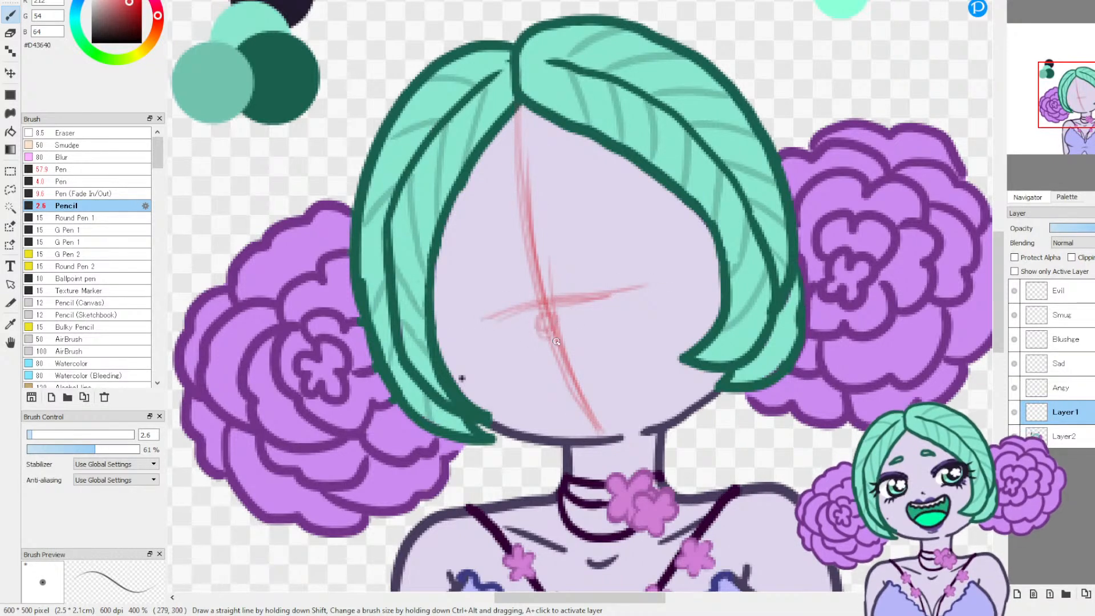
pyautogui.moveTo(558, 330); pyautogui.dragTo(568, 331)
# Step: Try to block in both eyes as filled circles, using the Pencil at size about 35
pyautogui.click(98, 436)
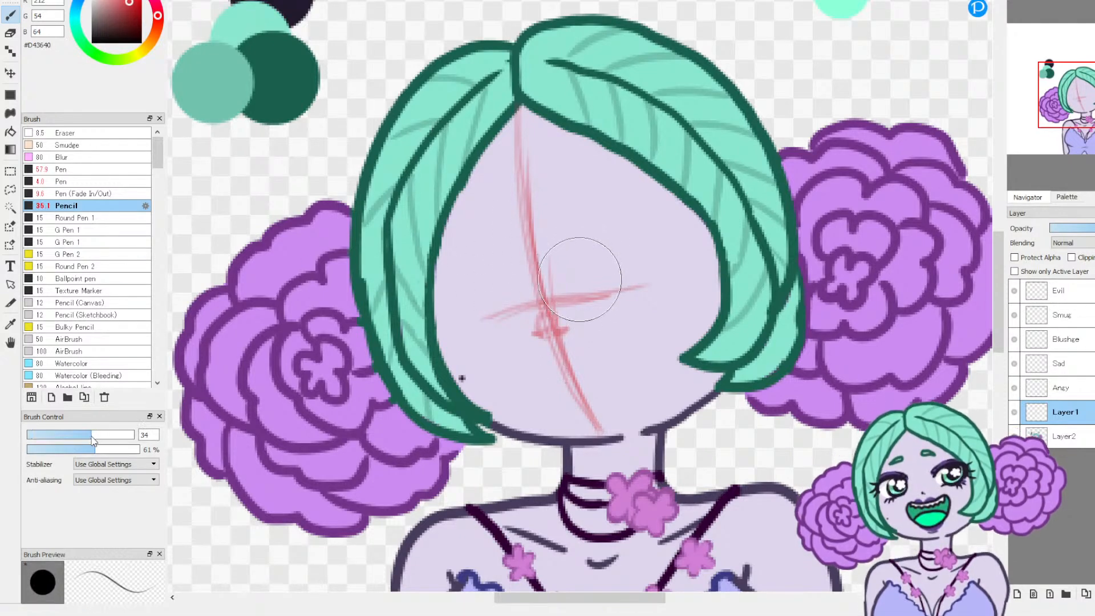
pyautogui.click(93, 435)
pyautogui.moveTo(479, 277); pyautogui.dragTo(487, 279)
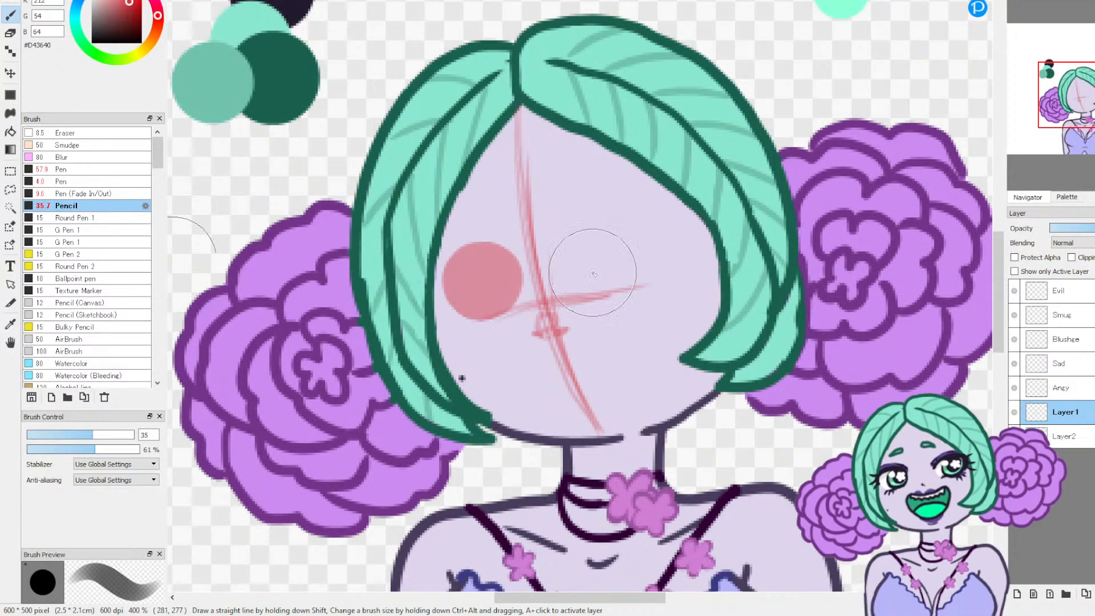
pyautogui.moveTo(609, 257); pyautogui.dragTo(613, 259)
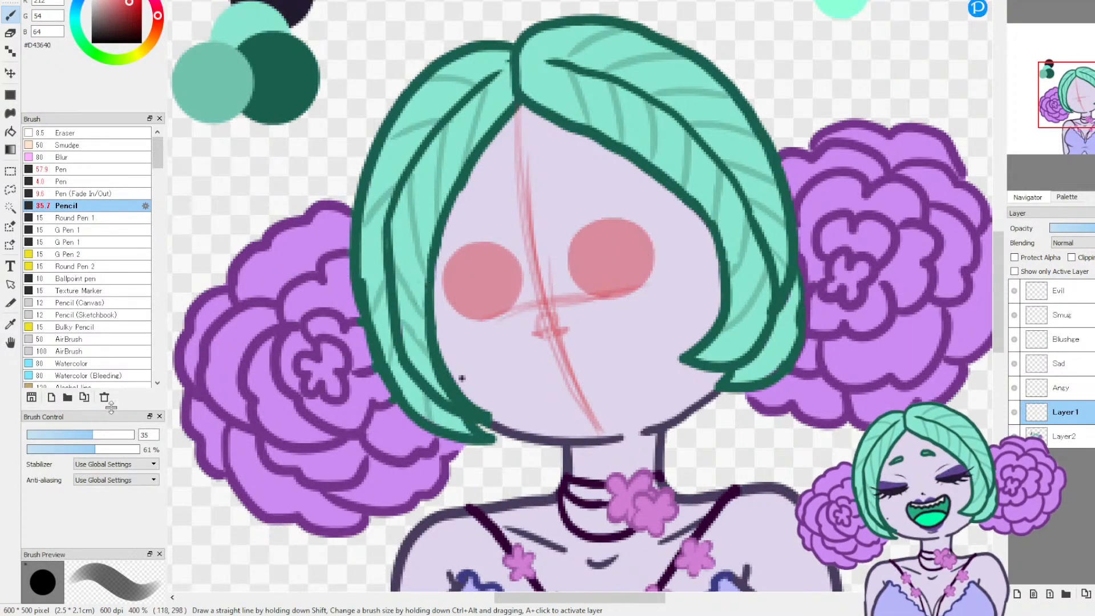
# Step: Try to sketch the upper lids and outer edges around both eye circles, using the Pencil at size 5.4
pyautogui.click(39, 435)
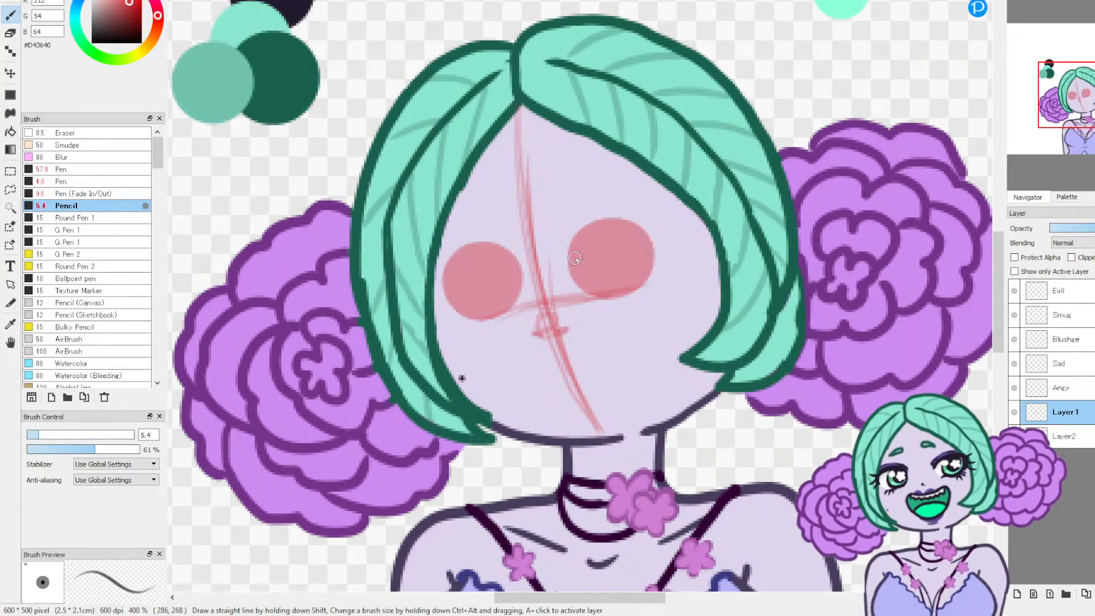
pyautogui.moveTo(565, 263)
pyautogui.mouseDown()
pyautogui.moveTo(598, 225)
pyautogui.moveTo(647, 225)
pyautogui.moveTo(666, 242)
pyautogui.mouseUp()
pyautogui.moveTo(515, 254)
pyautogui.mouseDown()
pyautogui.moveTo(484, 247)
pyautogui.moveTo(437, 277)
pyautogui.moveTo(467, 256)
pyautogui.moveTo(517, 264)
pyautogui.moveTo(488, 249)
pyautogui.moveTo(526, 268)
pyautogui.moveTo(494, 252)
pyautogui.moveTo(425, 271)
pyautogui.moveTo(447, 264)
pyautogui.moveTo(442, 304)
pyautogui.moveTo(433, 292)
pyautogui.moveTo(459, 317)
pyautogui.mouseUp()
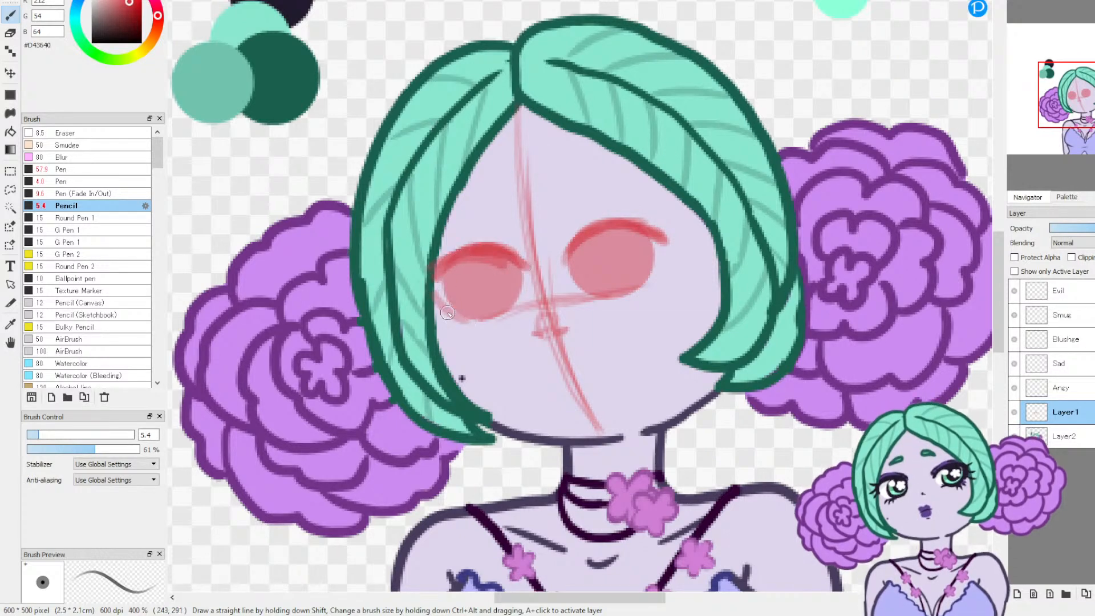
pyautogui.moveTo(666, 243); pyautogui.dragTo(649, 285)
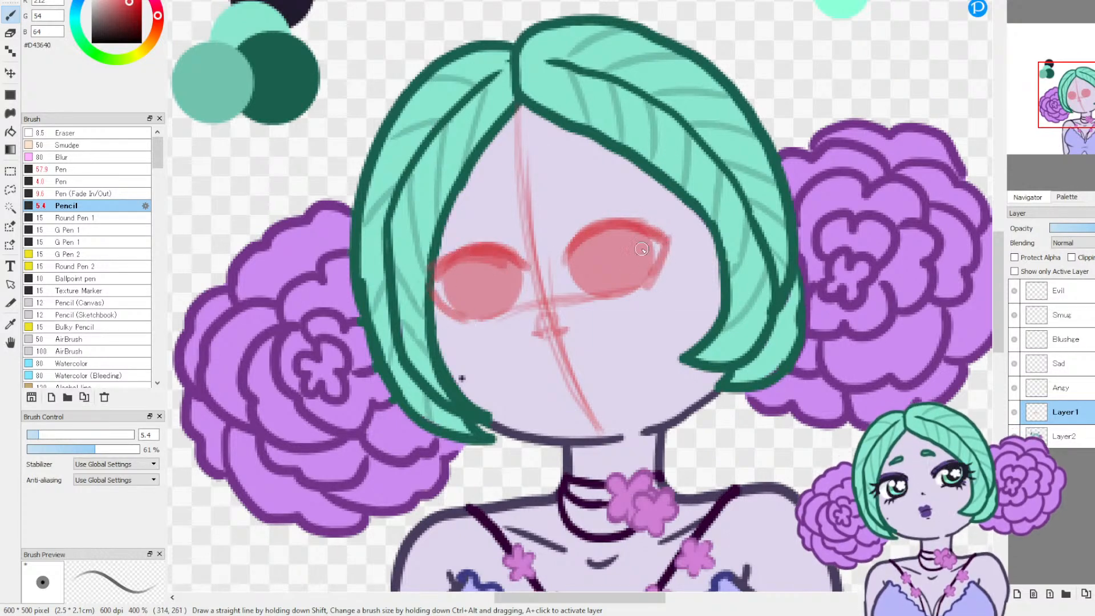
# Step: Undo the lid and outer-edge strokes around both eyes
pyautogui.hotkey('ctrl', 'z')
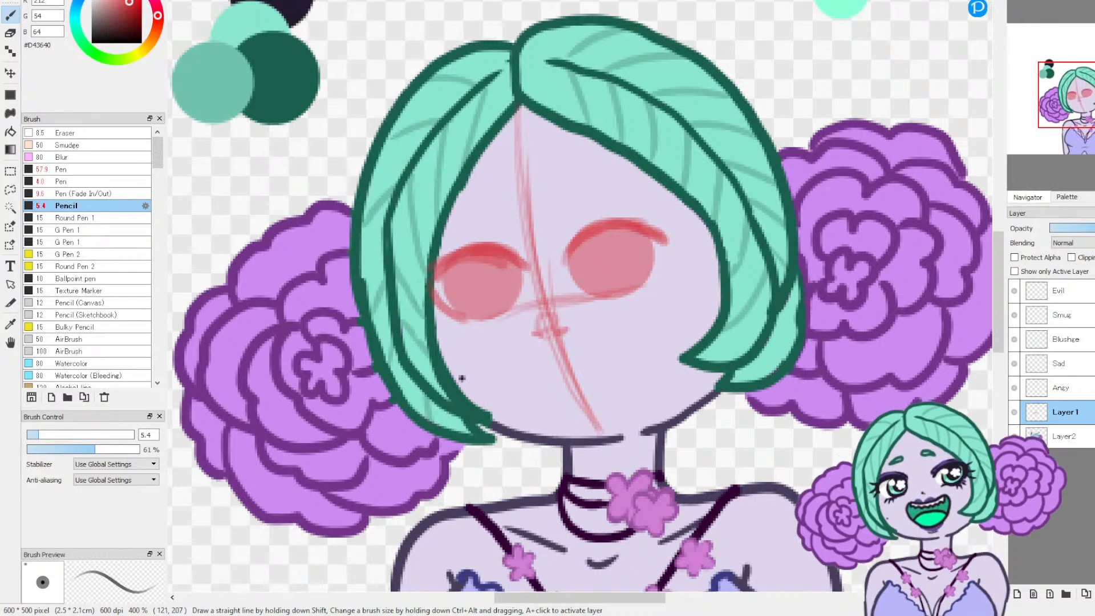
pyautogui.hotkey('ctrl', 'z')
pyautogui.hotkey('ctrl', 'z')
pyautogui.hotkey('ctrl', 'z')
pyautogui.hotkey('ctrl', 'z')
pyautogui.hotkey('ctrl', 'z')
pyautogui.hotkey('ctrl', 'z')
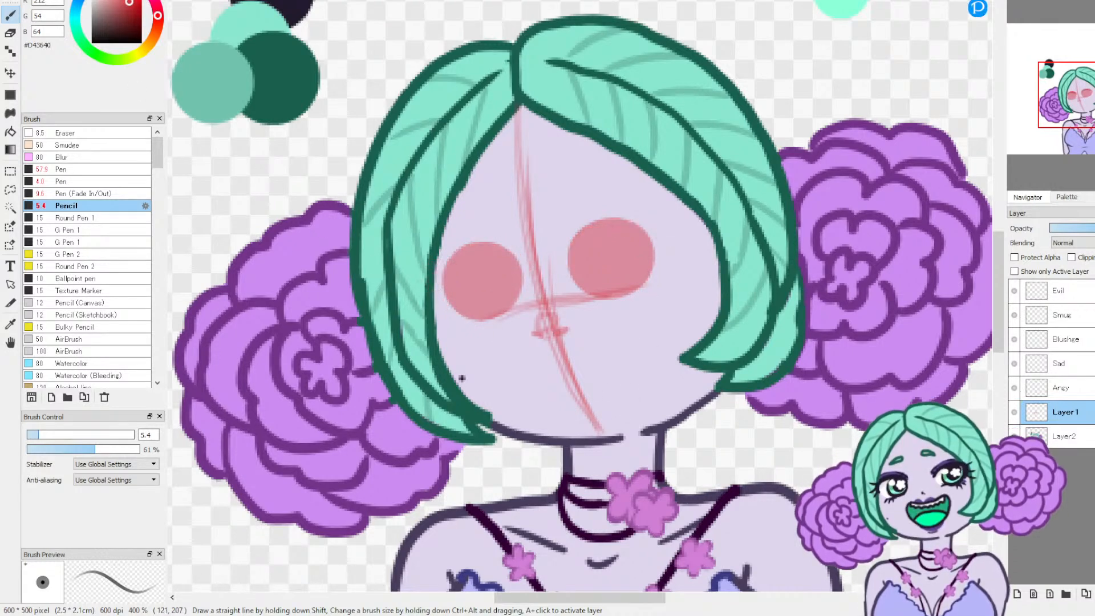
# Step: Block in both eyes as larger filled circles set wider apart, using the Pencil at size about 41
pyautogui.click(106, 436)
pyautogui.click(101, 435)
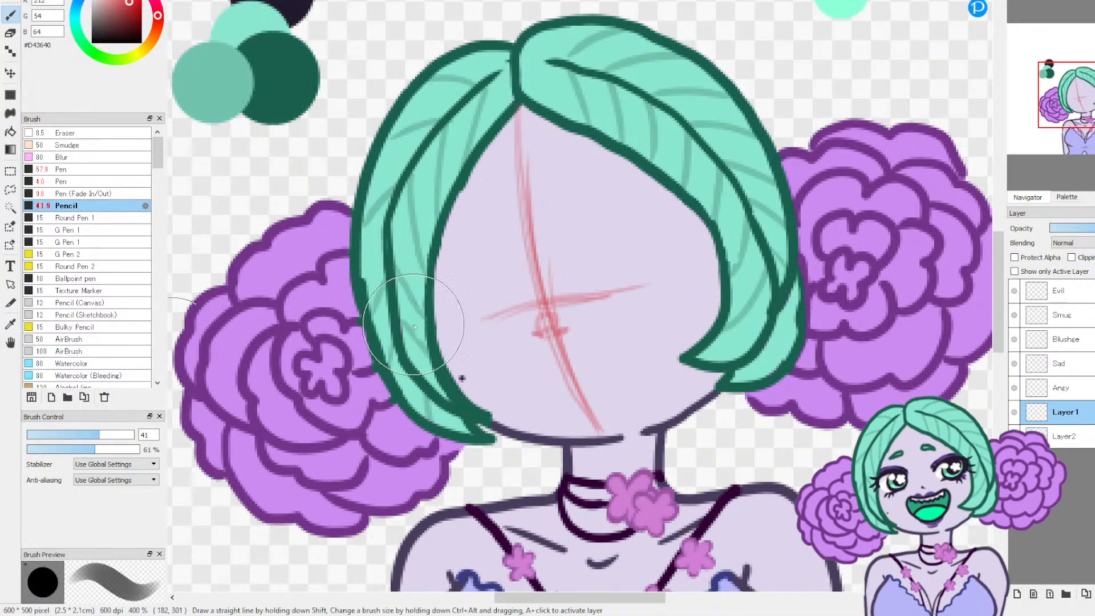
pyautogui.click(474, 286)
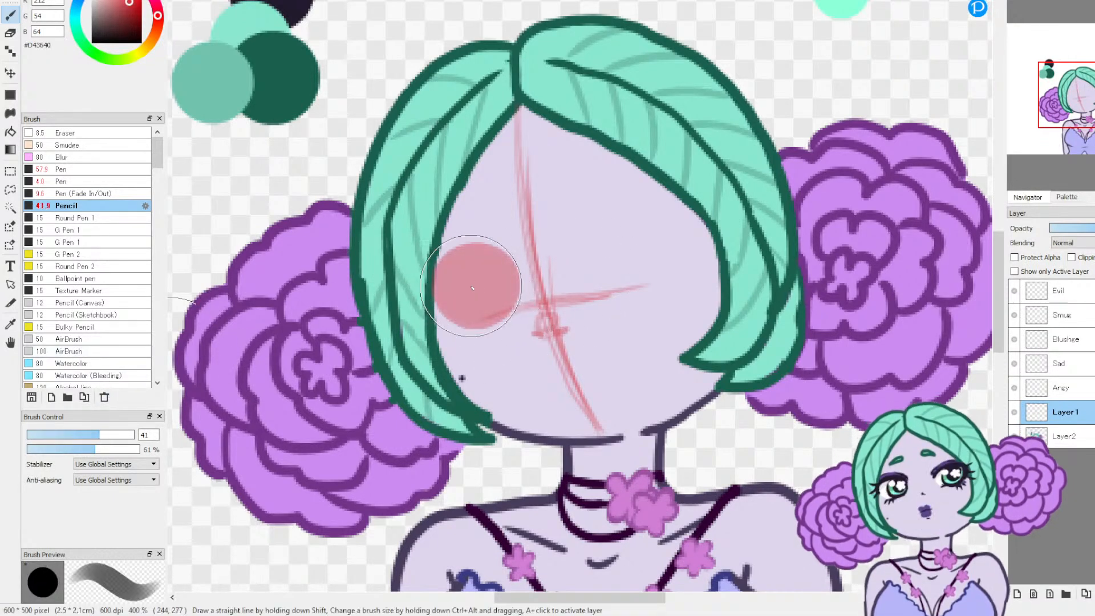
pyautogui.click(627, 251)
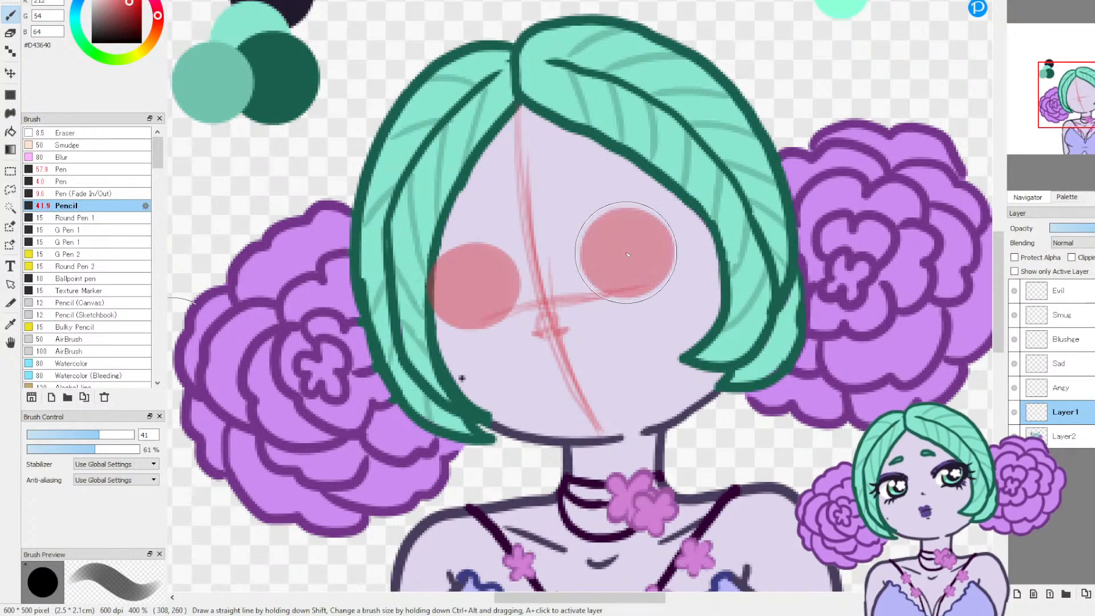
# Step: Sketch heavy upper lids slanting toward the nose, outer edges and lower lids around both eyes, using the Pencil at size 6.5
pyautogui.click(38, 436)
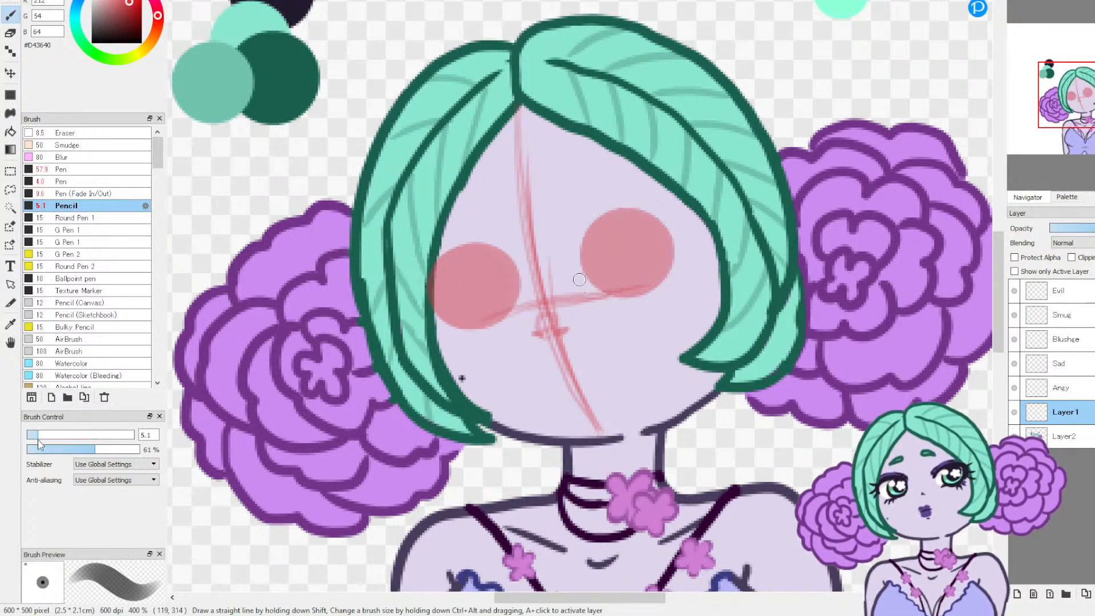
pyautogui.moveTo(39, 439); pyautogui.dragTo(42, 439)
pyautogui.moveTo(429, 271)
pyautogui.mouseDown()
pyautogui.moveTo(503, 264)
pyautogui.moveTo(519, 278)
pyautogui.mouseUp()
pyautogui.moveTo(458, 254)
pyautogui.mouseDown()
pyautogui.moveTo(427, 271)
pyautogui.moveTo(522, 280)
pyautogui.mouseUp()
pyautogui.moveTo(582, 261)
pyautogui.mouseDown()
pyautogui.moveTo(614, 226)
pyautogui.moveTo(581, 263)
pyautogui.moveTo(608, 230)
pyautogui.moveTo(613, 241)
pyautogui.moveTo(602, 237)
pyautogui.moveTo(668, 230)
pyautogui.moveTo(645, 221)
pyautogui.moveTo(679, 240)
pyautogui.moveTo(644, 222)
pyautogui.moveTo(582, 258)
pyautogui.mouseUp()
pyautogui.moveTo(660, 225)
pyautogui.mouseDown()
pyautogui.moveTo(683, 241)
pyautogui.moveTo(674, 272)
pyautogui.moveTo(655, 289)
pyautogui.moveTo(610, 297)
pyautogui.moveTo(641, 300)
pyautogui.mouseUp()
pyautogui.moveTo(439, 316); pyautogui.dragTo(500, 320)
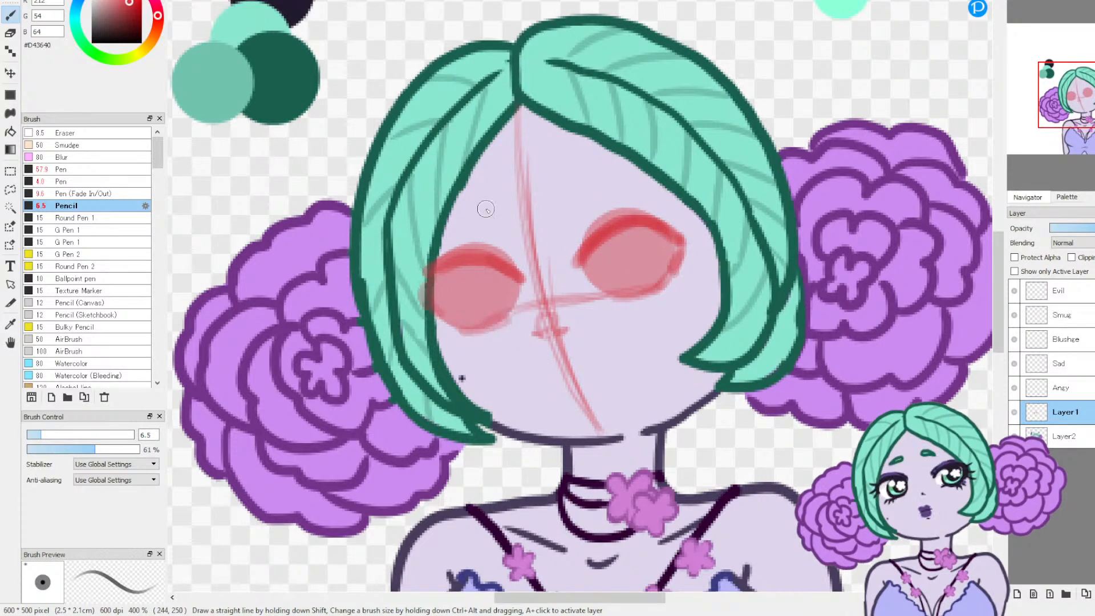
# Step: Sketch two short, thick eyebrows angled down toward the centre of the face for an angry look
pyautogui.moveTo(499, 207); pyautogui.dragTo(502, 211)
pyautogui.moveTo(566, 201); pyautogui.dragTo(570, 206)
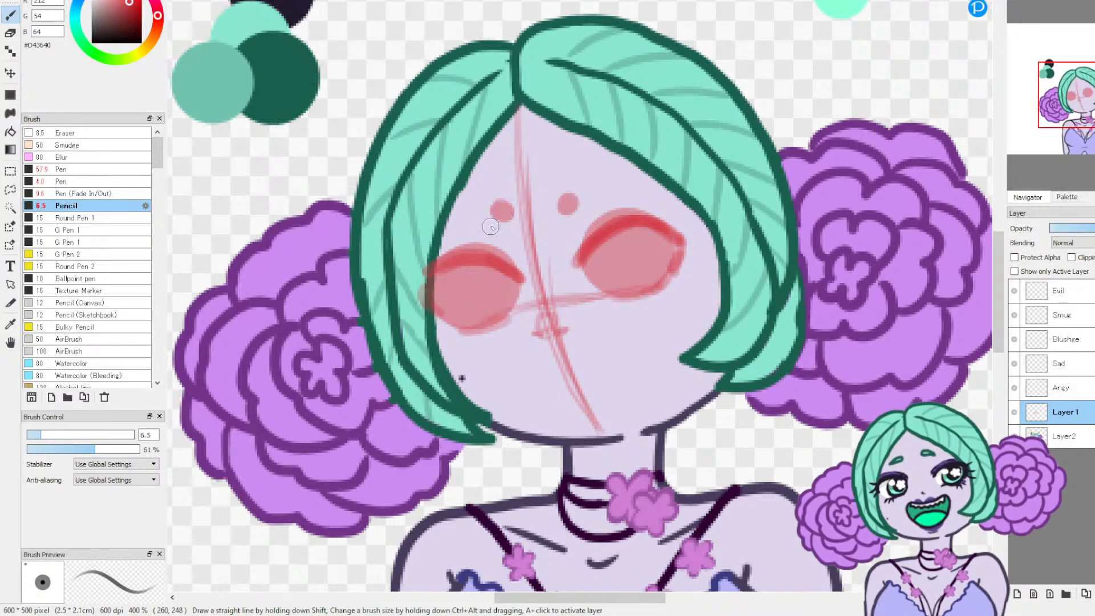
pyautogui.moveTo(503, 203)
pyautogui.mouseDown()
pyautogui.moveTo(470, 207)
pyautogui.moveTo(499, 222)
pyautogui.moveTo(483, 212)
pyautogui.moveTo(498, 219)
pyautogui.moveTo(502, 207)
pyautogui.moveTo(499, 220)
pyautogui.moveTo(466, 209)
pyautogui.moveTo(491, 203)
pyautogui.mouseUp()
pyautogui.moveTo(579, 202)
pyautogui.mouseDown()
pyautogui.moveTo(587, 190)
pyautogui.moveTo(567, 206)
pyautogui.moveTo(589, 188)
pyautogui.moveTo(574, 196)
pyautogui.mouseUp()
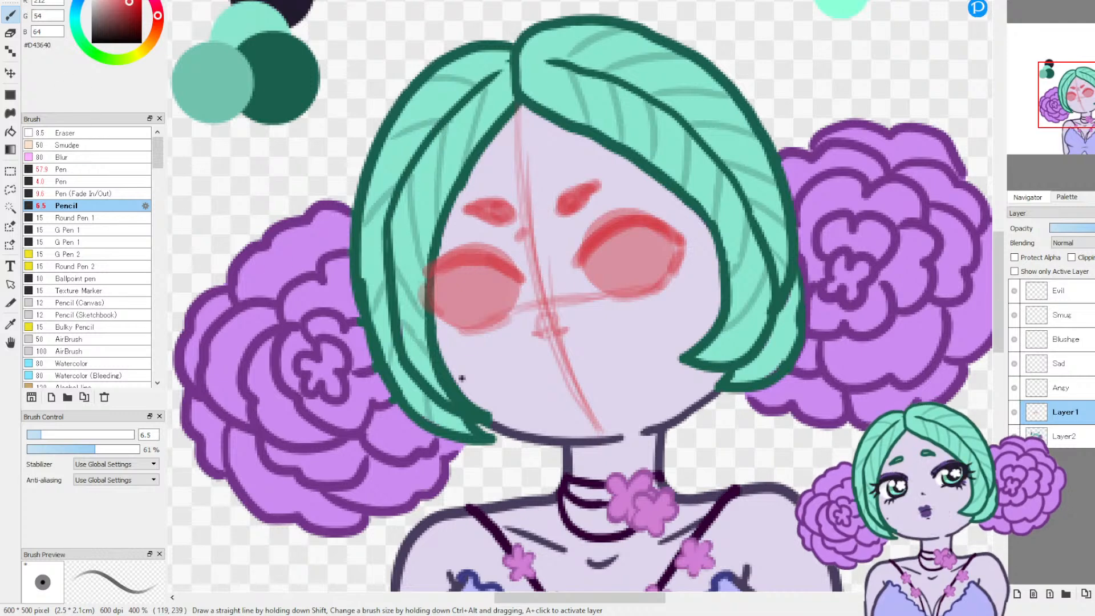
# Step: Outline a wide, tilted open mouth with a downturned shape below the nose, using the Pencil at size 3.5
pyautogui.click(34, 435)
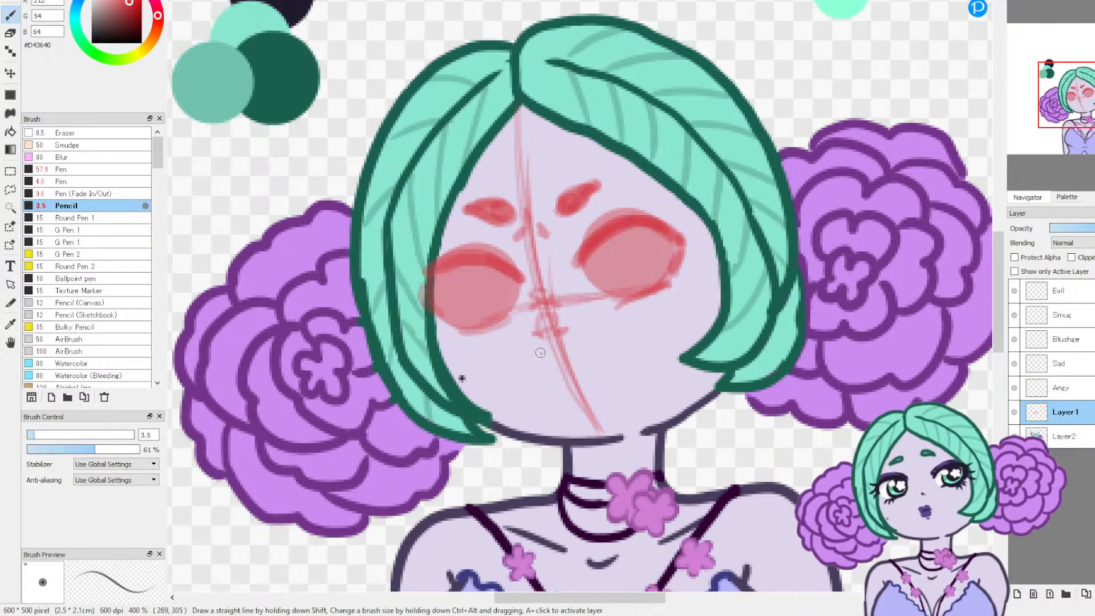
pyautogui.moveTo(507, 399)
pyautogui.mouseDown()
pyautogui.moveTo(544, 349)
pyautogui.moveTo(635, 337)
pyautogui.mouseUp()
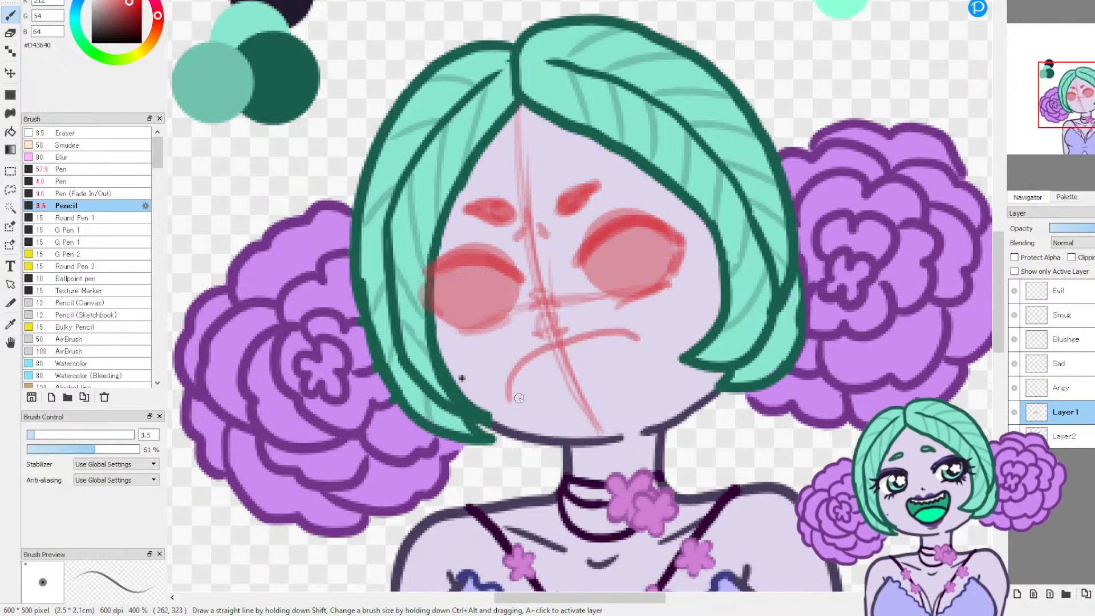
pyautogui.moveTo(507, 393); pyautogui.dragTo(535, 415)
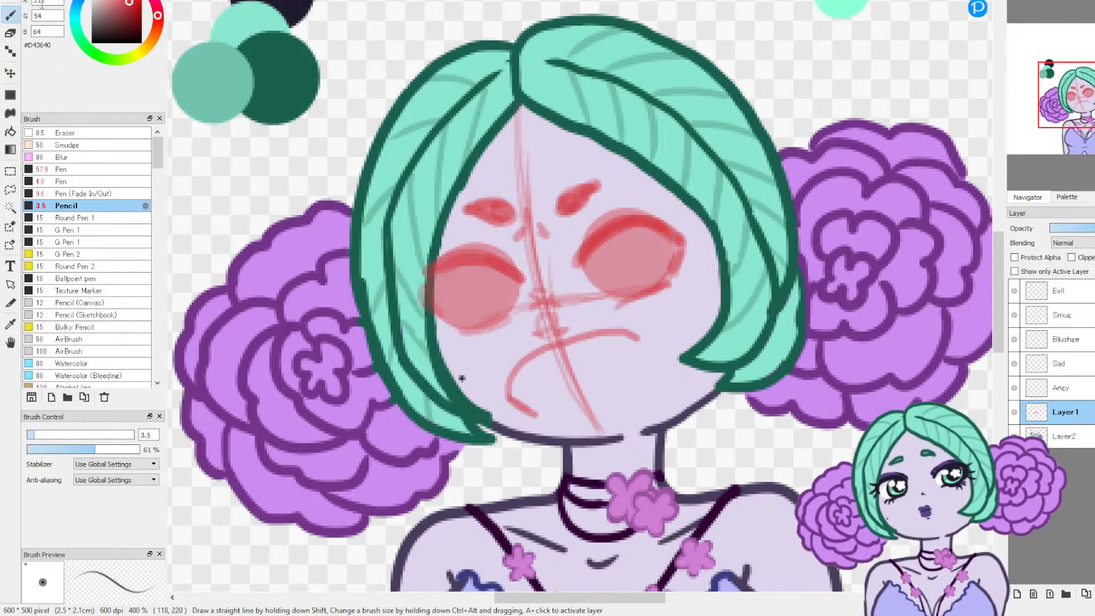
pyautogui.hotkey('ctrl', 'z')
pyautogui.moveTo(573, 407)
pyautogui.mouseDown()
pyautogui.moveTo(608, 388)
pyautogui.moveTo(652, 382)
pyautogui.mouseUp()
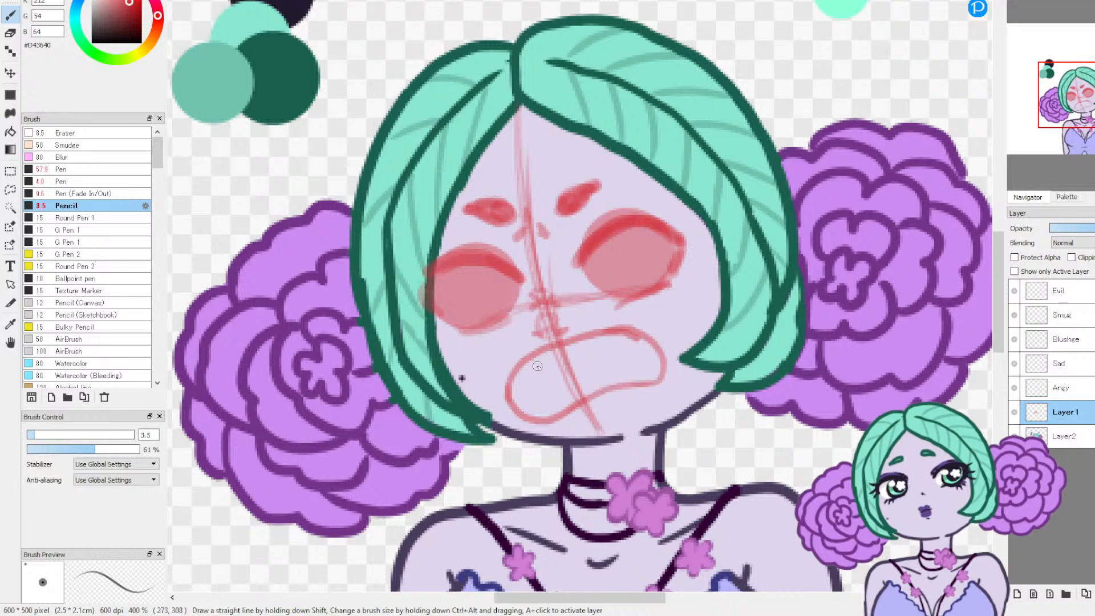
# Step: Sketch jagged upper and lower rows of teeth inside the open mouth
pyautogui.moveTo(516, 372); pyautogui.dragTo(530, 375)
pyautogui.moveTo(600, 350); pyautogui.dragTo(621, 353)
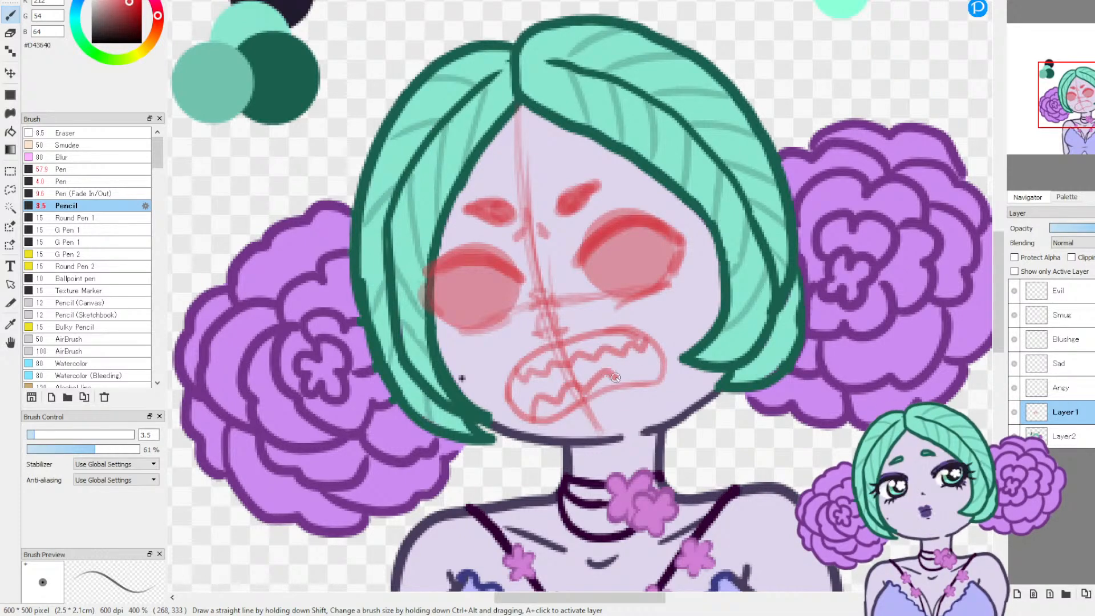
pyautogui.moveTo(643, 370); pyautogui.dragTo(667, 378)
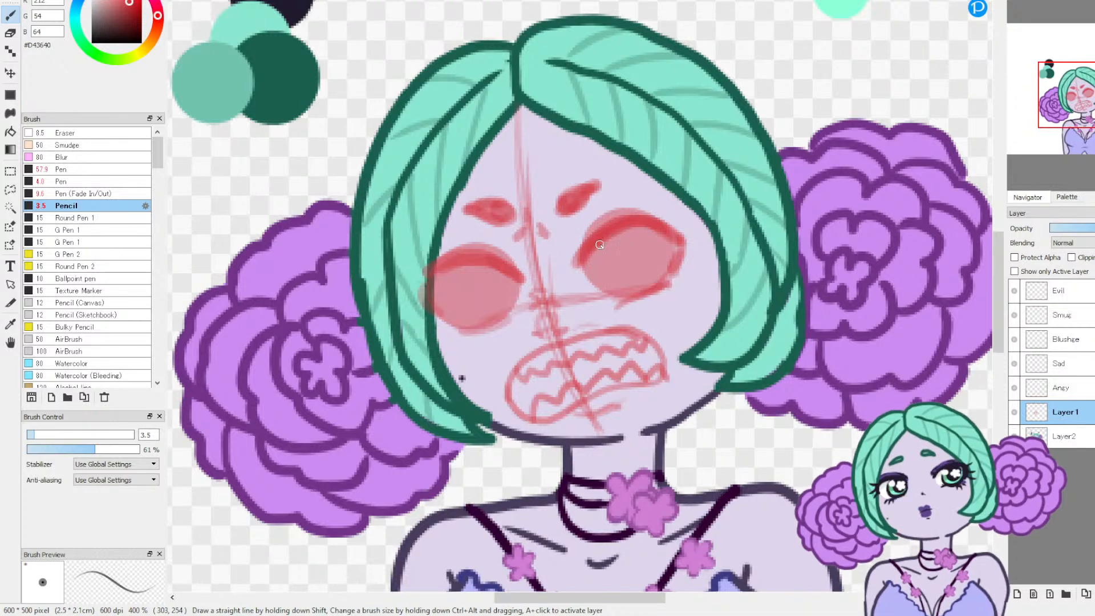
# Step: Sketch a round iris inside each eye
pyautogui.moveTo(602, 242); pyautogui.dragTo(657, 253)
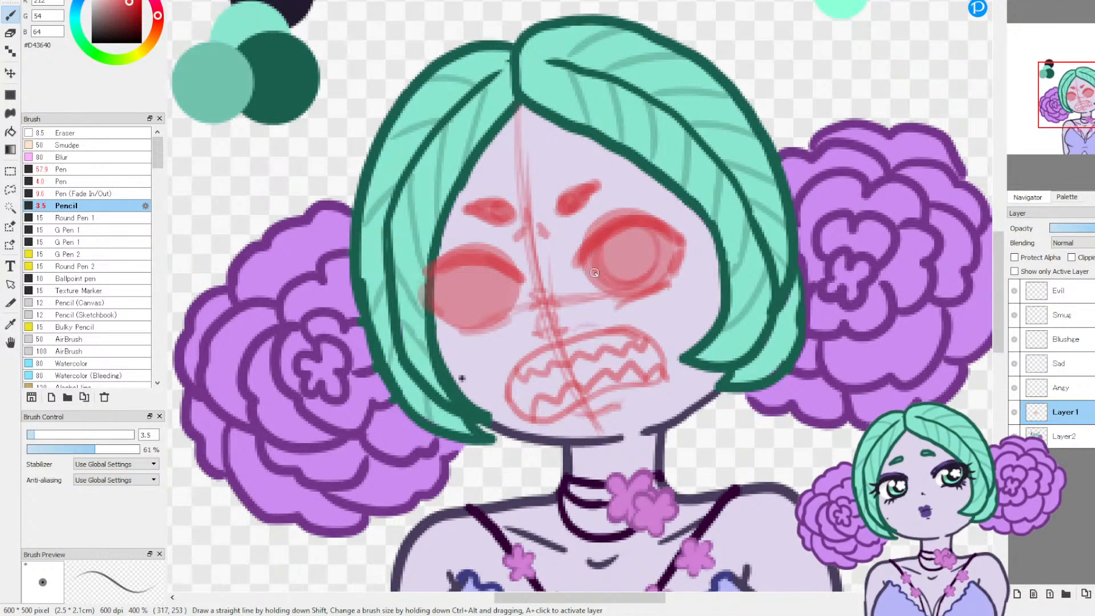
pyautogui.moveTo(479, 267)
pyautogui.mouseDown()
pyautogui.moveTo(500, 305)
pyautogui.moveTo(471, 258)
pyautogui.moveTo(484, 314)
pyautogui.moveTo(482, 259)
pyautogui.moveTo(487, 313)
pyautogui.moveTo(482, 259)
pyautogui.moveTo(483, 324)
pyautogui.moveTo(469, 269)
pyautogui.mouseUp()
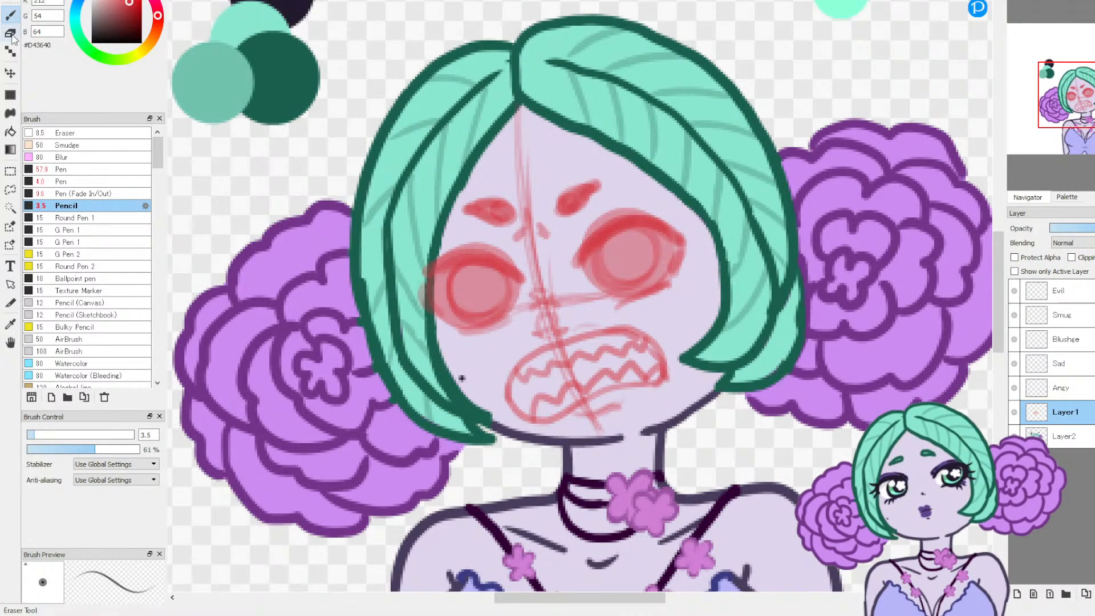
# Step: Erase the rough nose and the crossing guide lines between the eyes and mouth, using the Eraser at size 14.4
pyautogui.press('e')
pyautogui.click(57, 435)
pyautogui.moveTo(532, 304)
pyautogui.mouseDown()
pyautogui.moveTo(543, 295)
pyautogui.moveTo(538, 319)
pyautogui.moveTo(563, 318)
pyautogui.mouseUp()
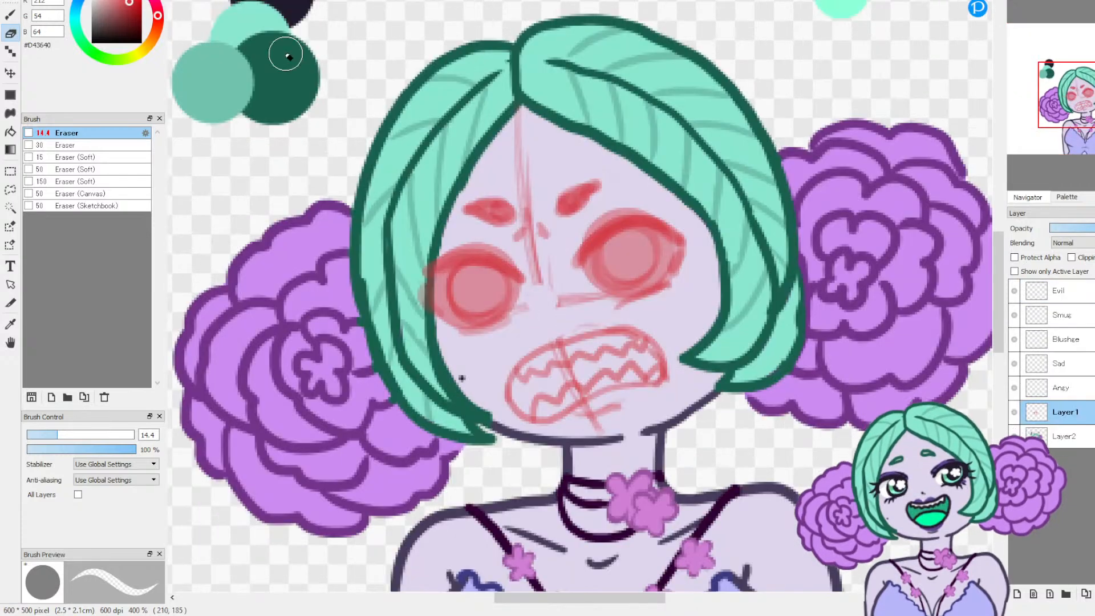
# Step: Mark the nose with a small pencil dot and shade the lower lip beneath the mouth
pyautogui.press('b')
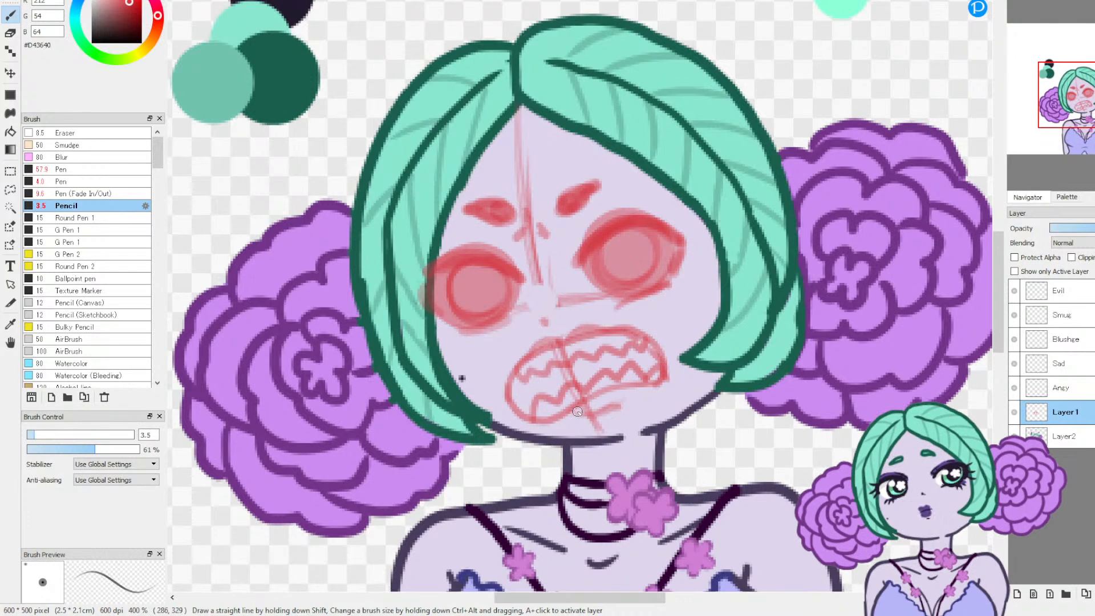
pyautogui.moveTo(619, 395); pyautogui.dragTo(581, 412)
pyautogui.click(1048, 2)
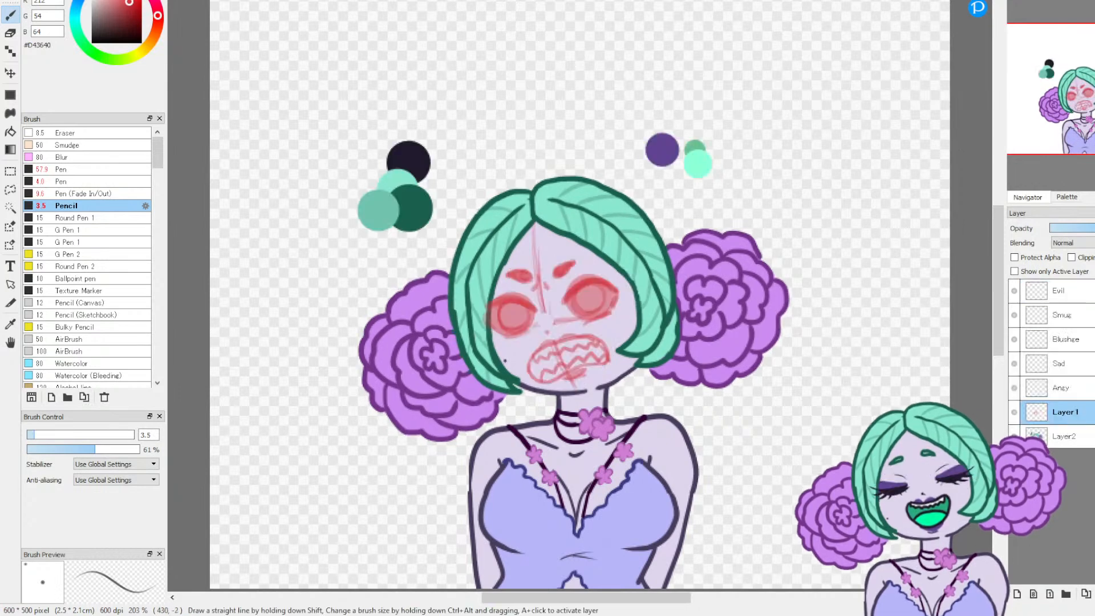
# Step: Transform the red face sketch, shifting it about 7 px sideways toward the face's far side and 4 px up
pyautogui.hotkey('ctrl', 't')
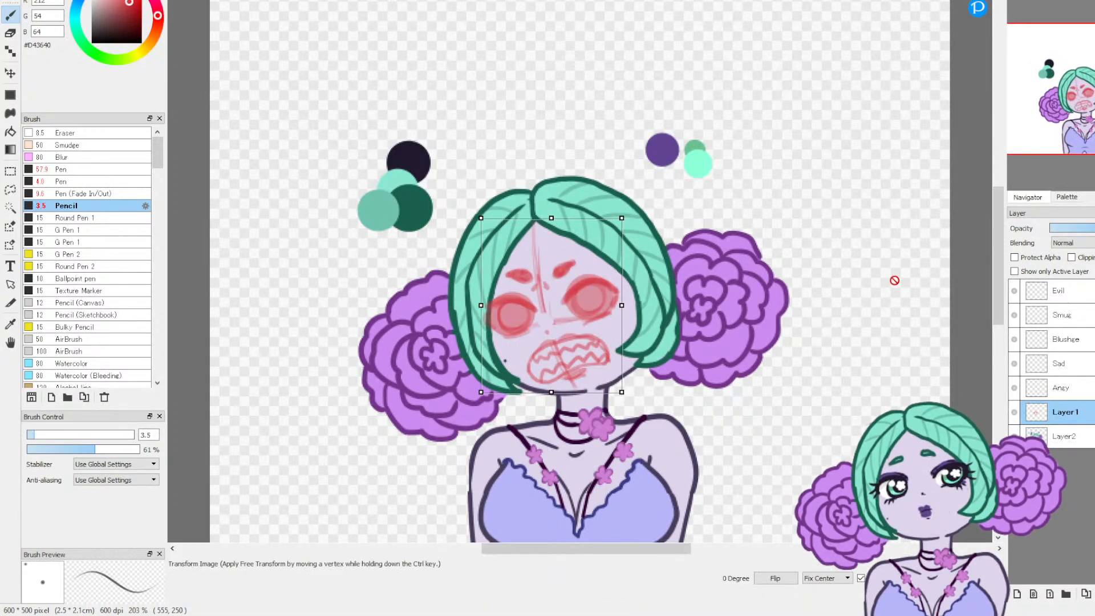
pyautogui.moveTo(556, 345); pyautogui.dragTo(564, 342)
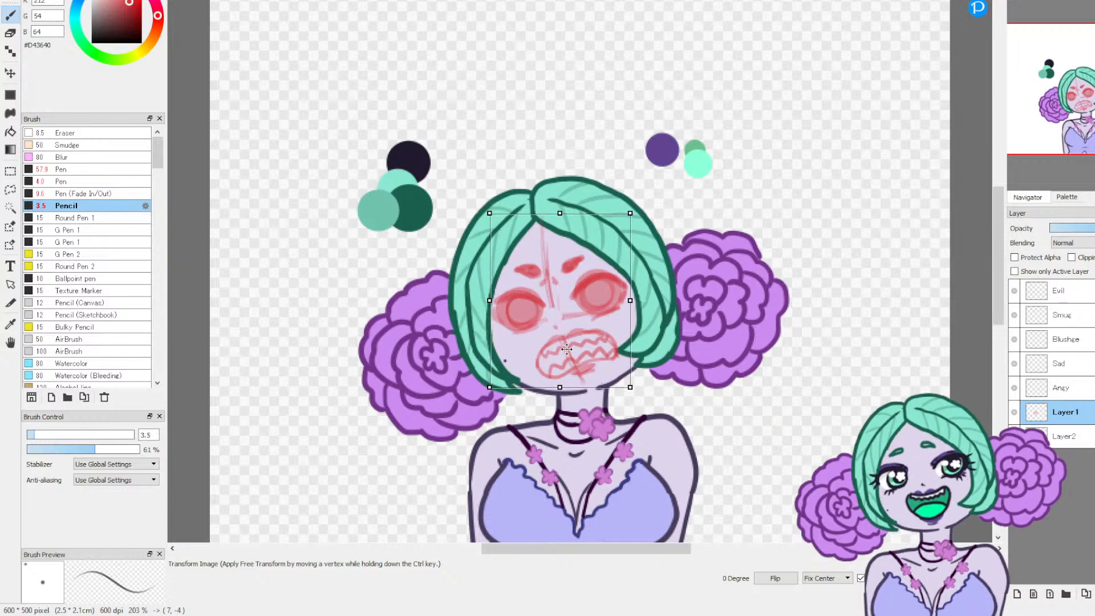
pyautogui.press('Return')
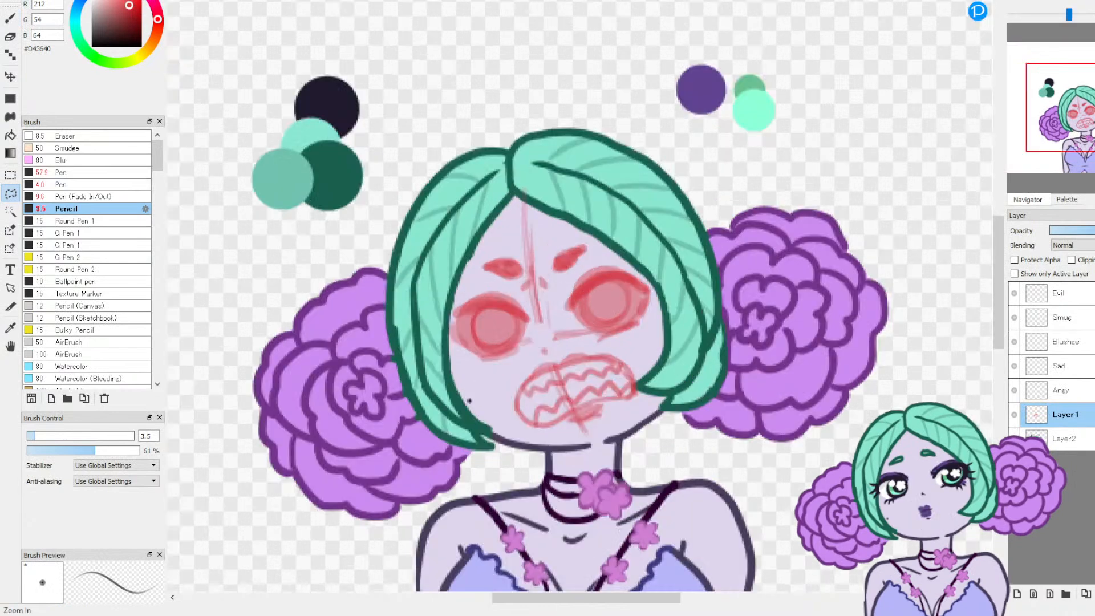
# Step: Lasso the sketched eye on the viewer's left, shift it about 5 px outward and 2 px down, and deselect it
pyautogui.click(1015, 1)
pyautogui.moveTo(512, 372); pyautogui.dragTo(515, 322)
pyautogui.moveTo(474, 292)
pyautogui.mouseDown()
pyautogui.moveTo(401, 319)
pyautogui.moveTo(397, 370)
pyautogui.moveTo(450, 395)
pyautogui.moveTo(513, 373)
pyautogui.mouseUp()
pyautogui.hotkey('ctrl', 't')
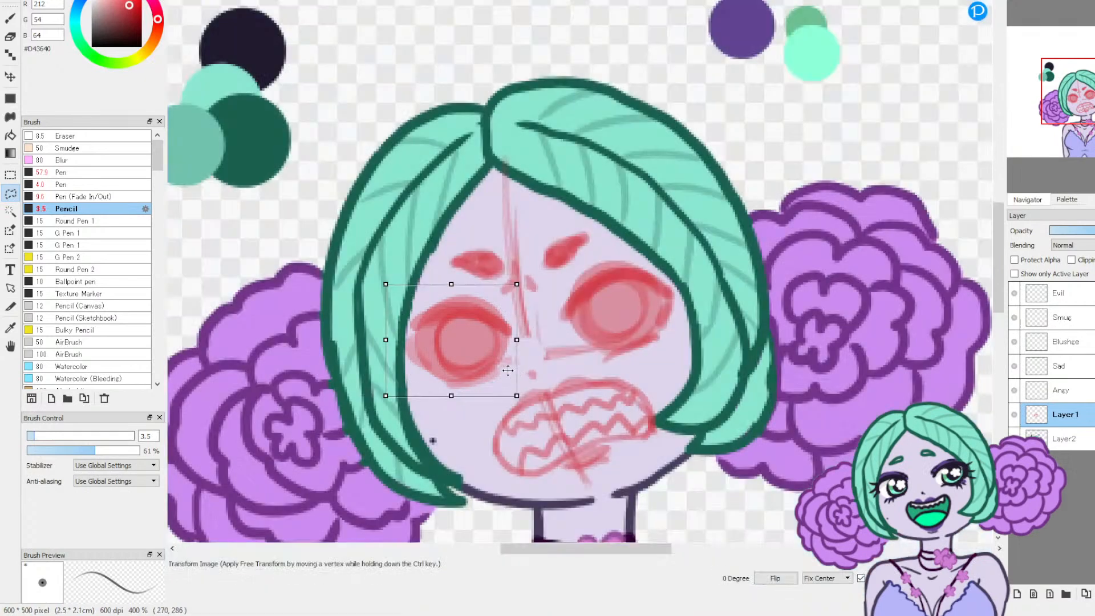
pyautogui.moveTo(473, 359); pyautogui.dragTo(464, 371)
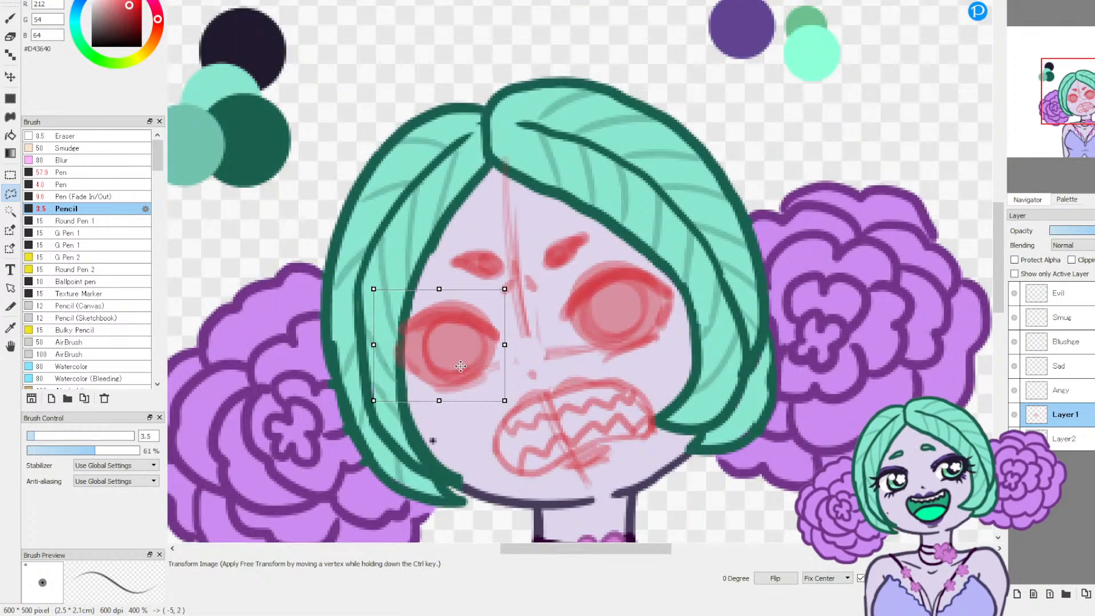
pyautogui.press('Return')
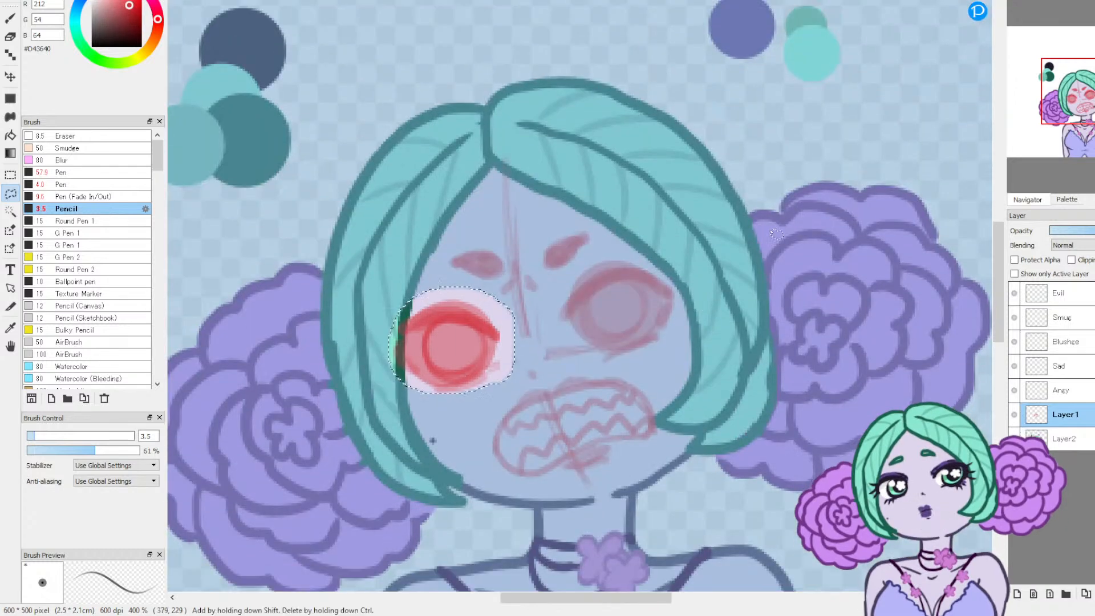
pyautogui.hotkey('ctrl', 'd')
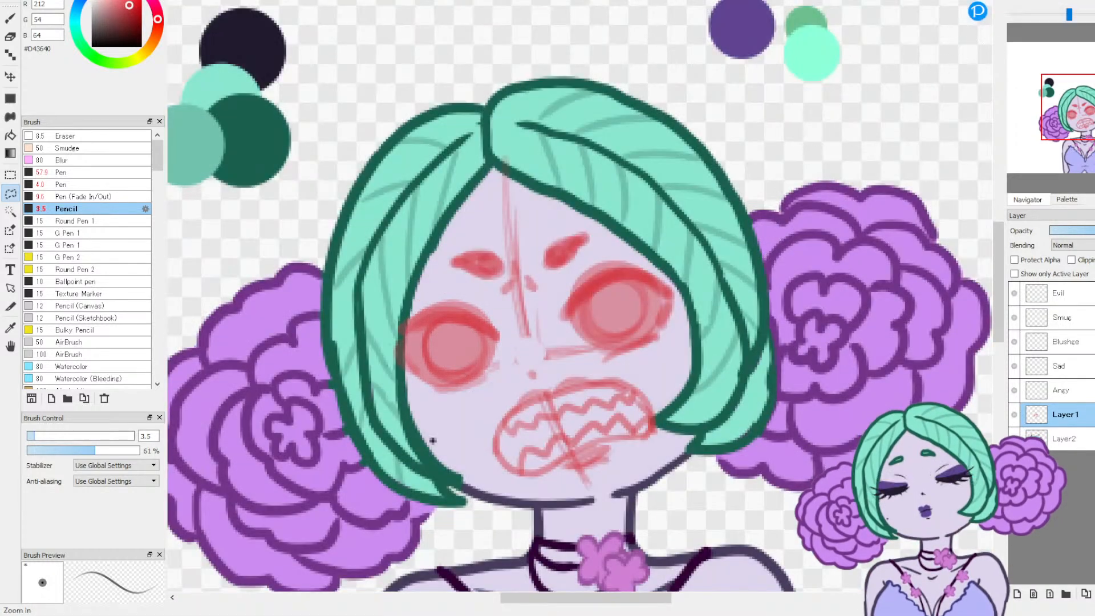
pyautogui.scroll(-3, 432, 440)
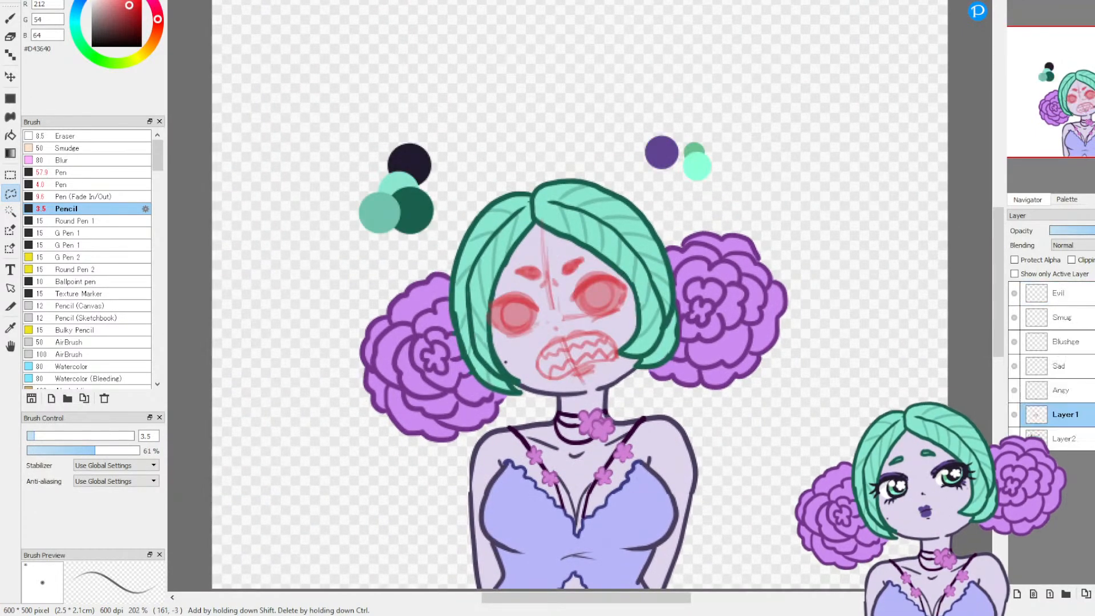
# Step: Lasso the eye on the viewer's right, rotate it 0.7 degree, shift it about 4 px outward and 2 px up, and deselect it
pyautogui.hotkey('ctrl', '+')
pyautogui.hotkey('ctrl', '+')
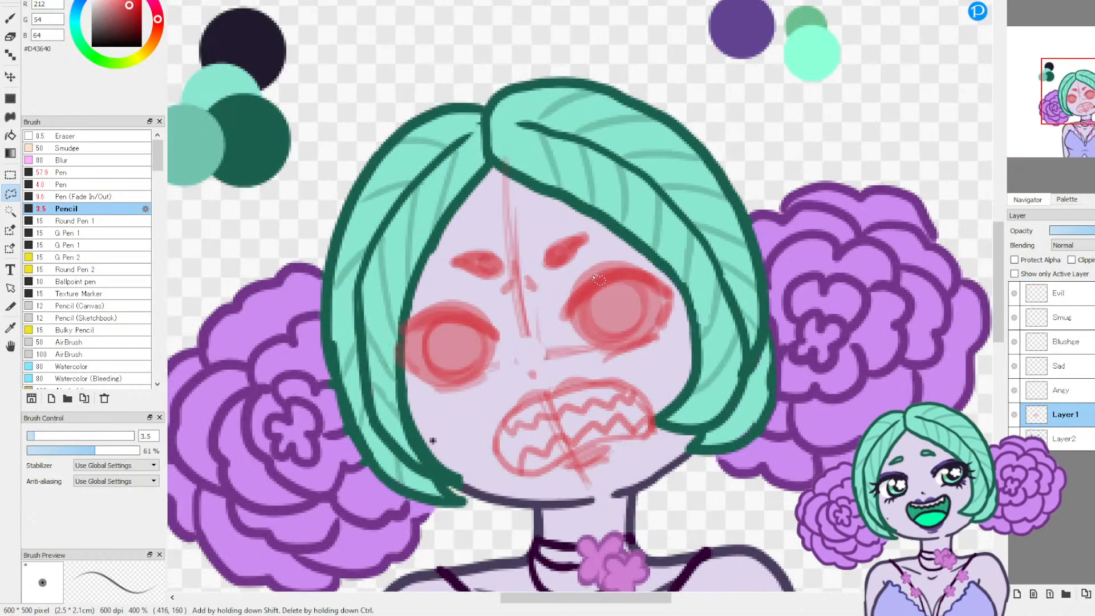
pyautogui.moveTo(584, 351); pyautogui.dragTo(640, 363)
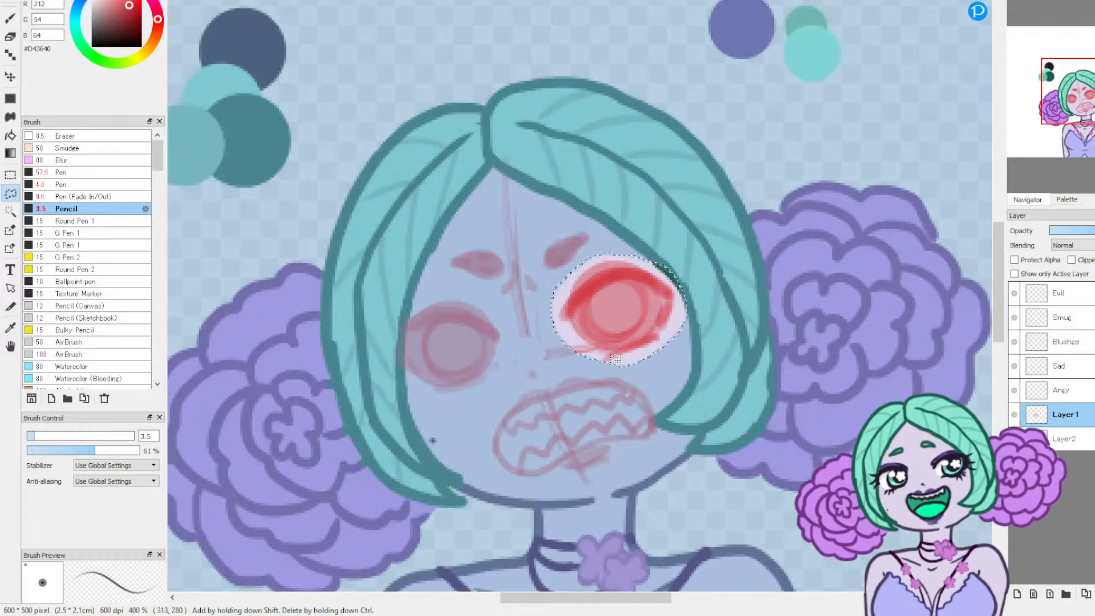
pyautogui.hotkey('ctrl', 't')
pyautogui.moveTo(613, 309); pyautogui.dragTo(620, 304)
pyautogui.moveTo(731, 314); pyautogui.dragTo(736, 315)
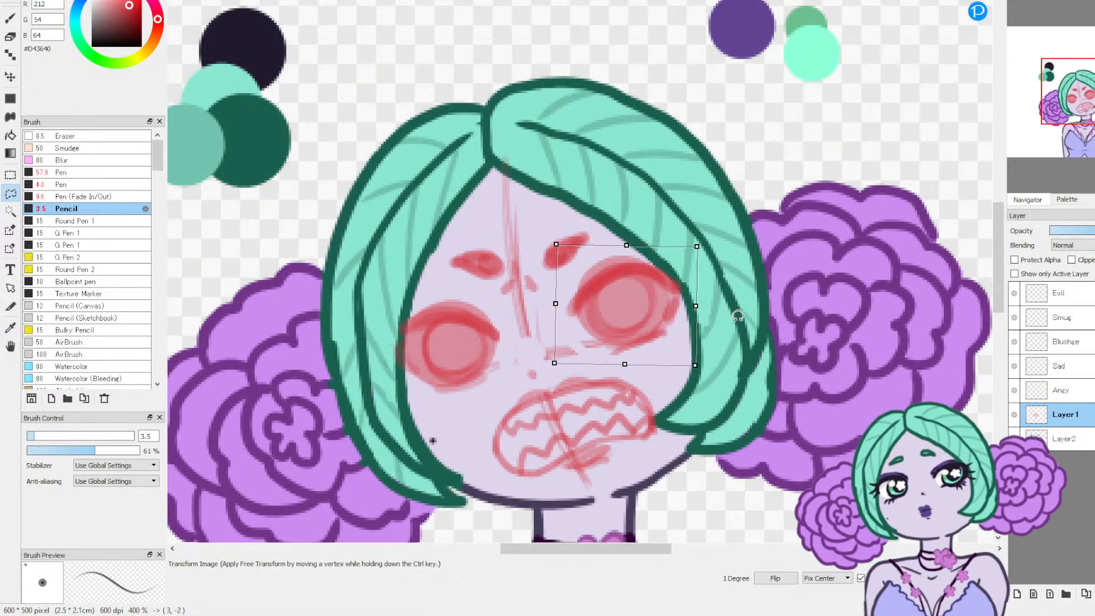
pyautogui.moveTo(631, 310); pyautogui.dragTo(633, 310)
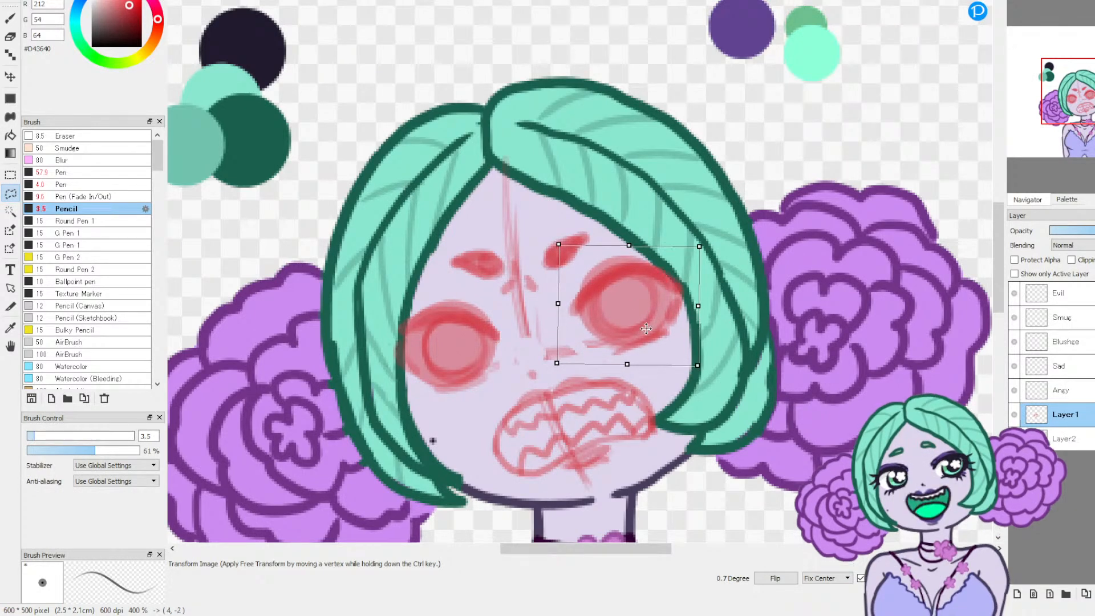
pyautogui.press('Return')
pyautogui.hotkey('ctrl', 'd')
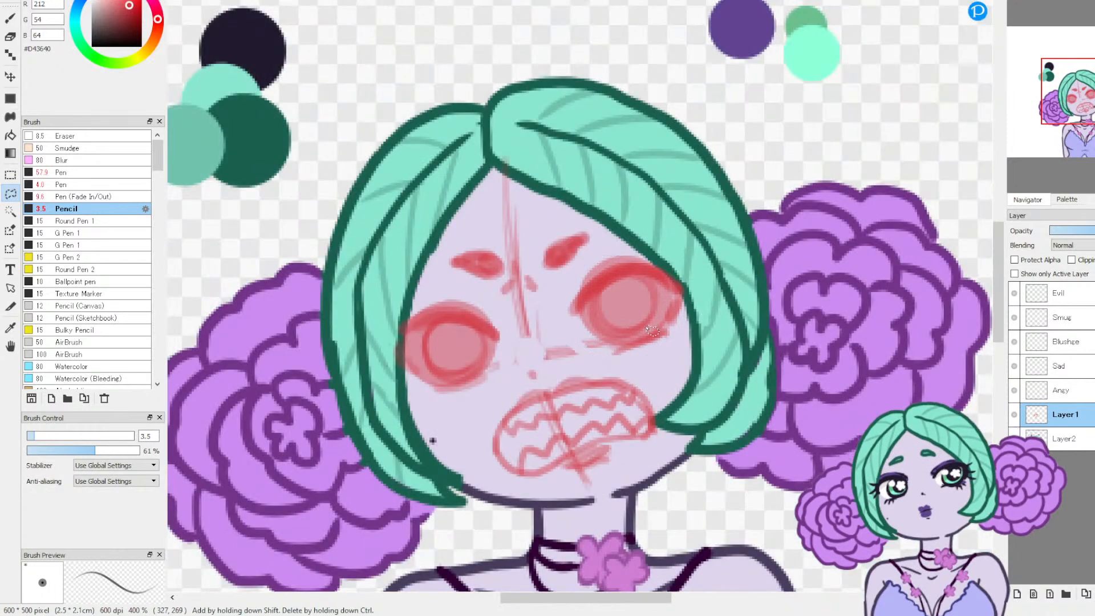
pyautogui.hotkey('ctrl', '0')
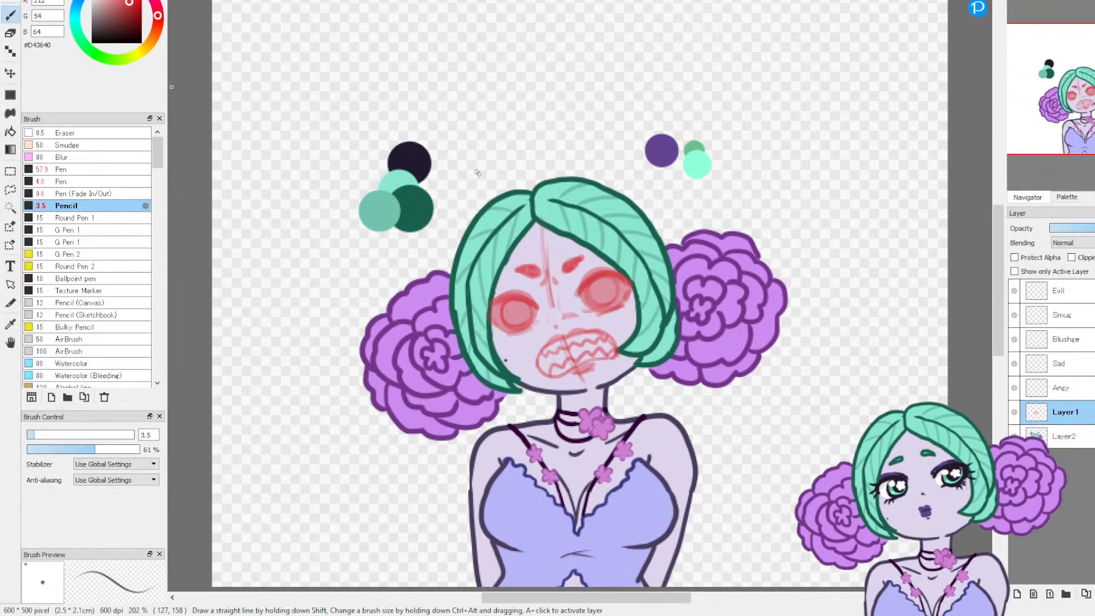
# Step: Sketch a flower-shaped pupil inside the iris of each eye with the Pencil at size 3.5
pyautogui.hotkey('ctrl', '+')
pyautogui.hotkey('ctrl', '+')
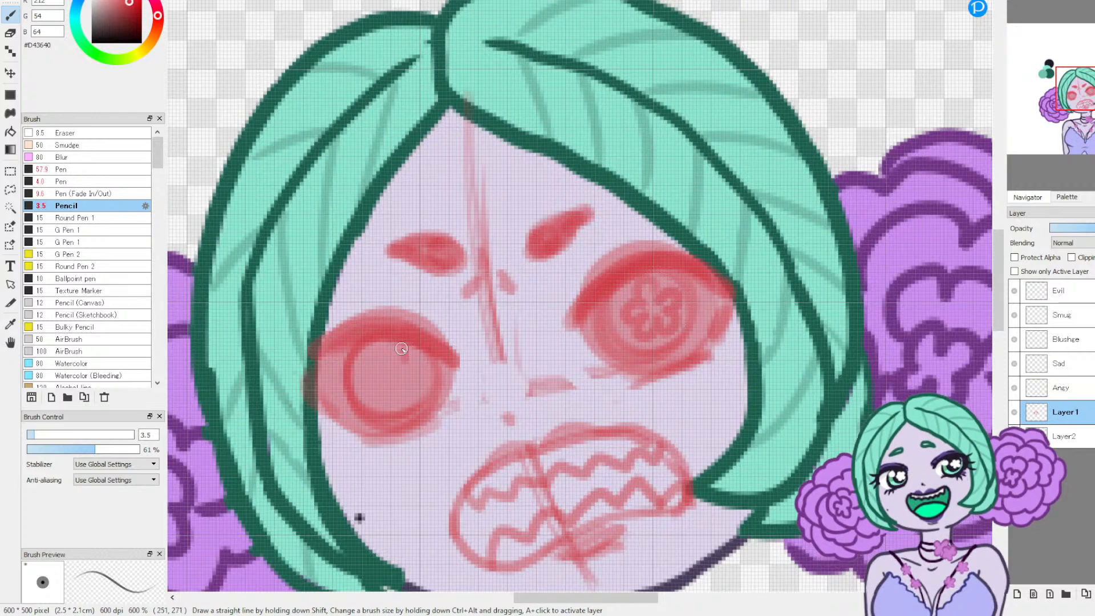
pyautogui.moveTo(372, 377); pyautogui.dragTo(407, 382)
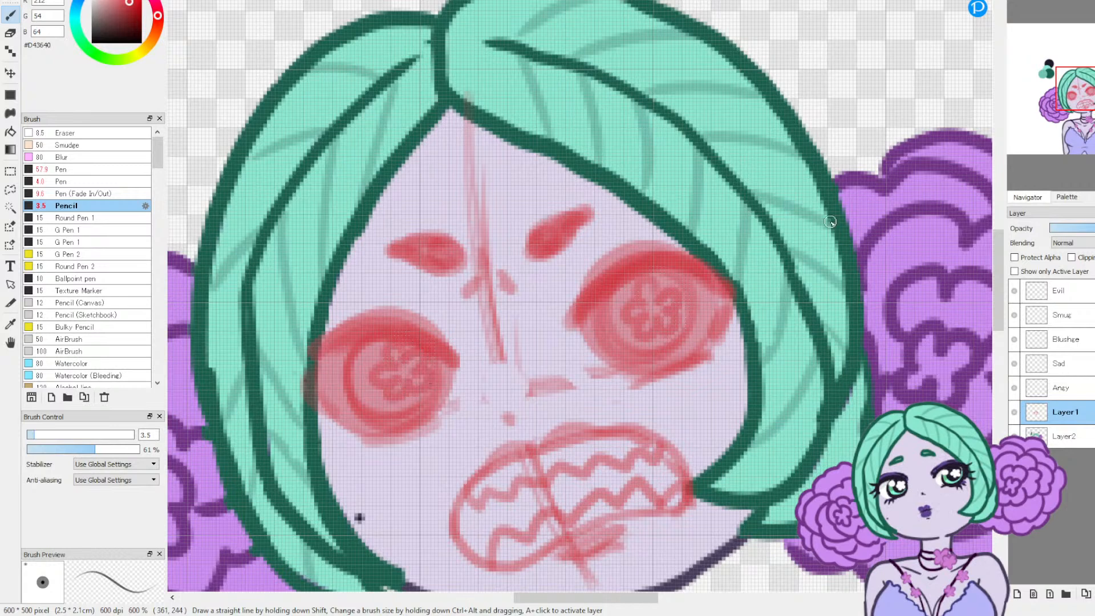
# Step: Sketch short eyelashes flaring from the outer corners of both eyes
pyautogui.moveTo(732, 235); pyautogui.dragTo(712, 261)
pyautogui.moveTo(312, 371); pyautogui.dragTo(280, 400)
pyautogui.moveTo(312, 364); pyautogui.dragTo(283, 371)
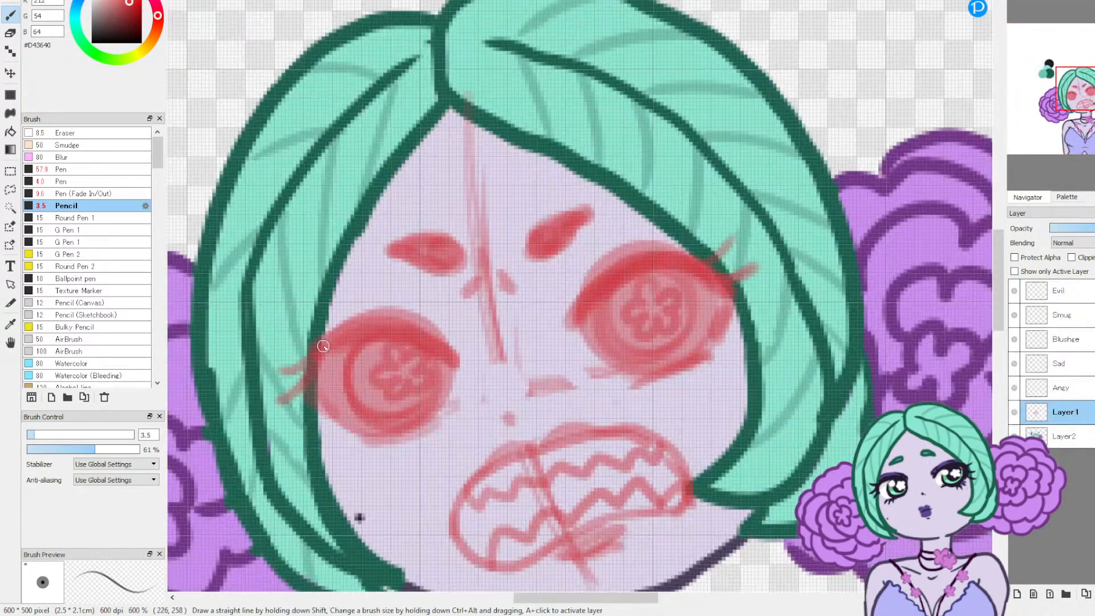
pyautogui.moveTo(316, 398); pyautogui.dragTo(306, 426)
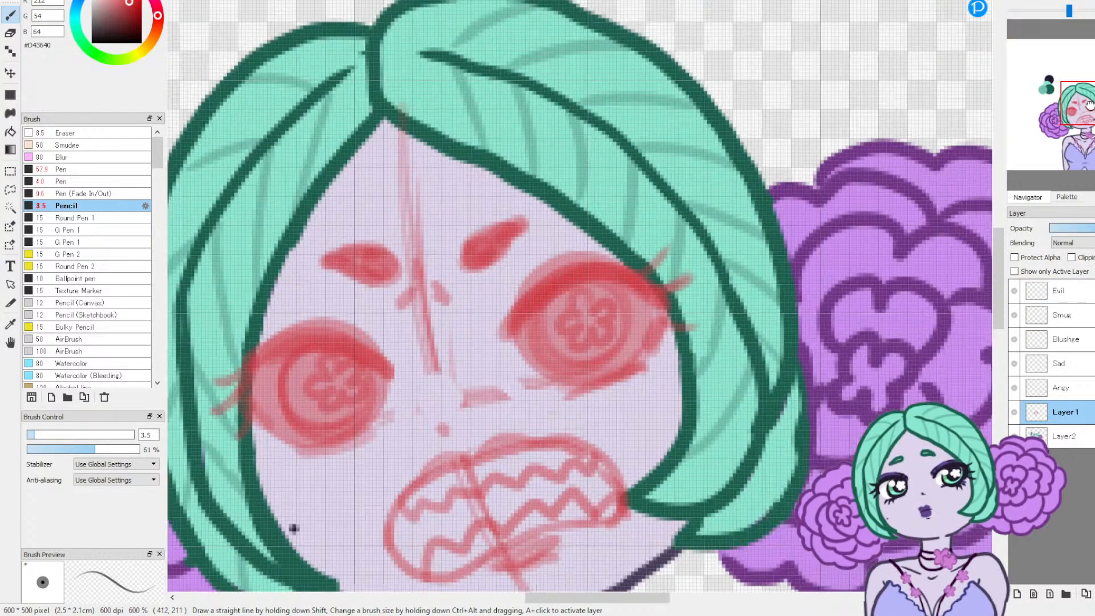
# Step: Activate the Angy layer, sample the dark swatch #211A2D, and choose the Pen (Fade In/Out) brush at size 9.6
pyautogui.moveTo(1089, 105); pyautogui.dragTo(1085, 113)
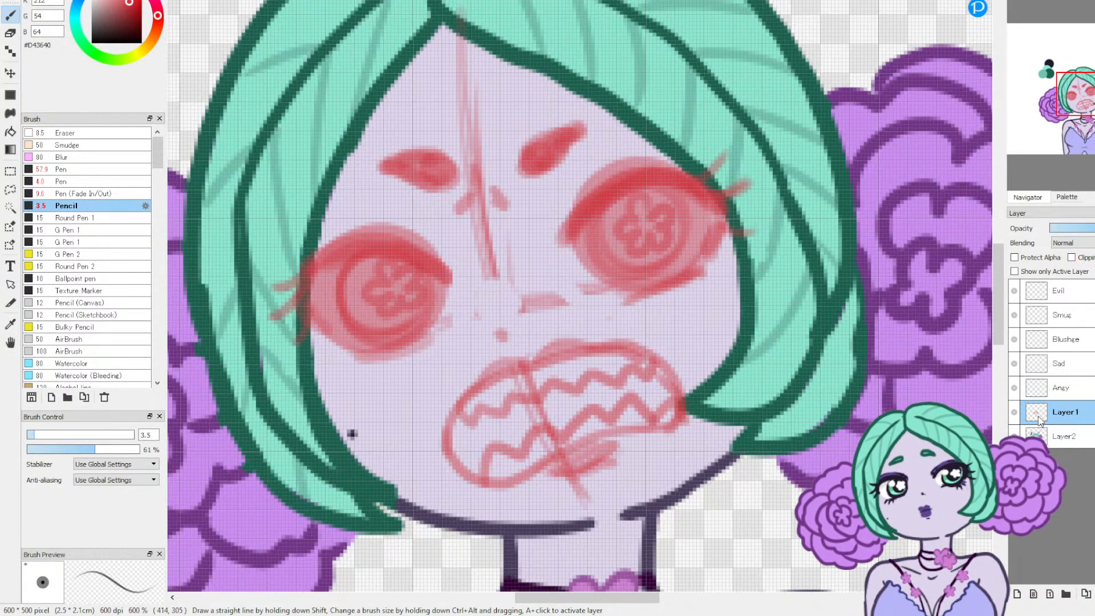
pyautogui.click(1062, 388)
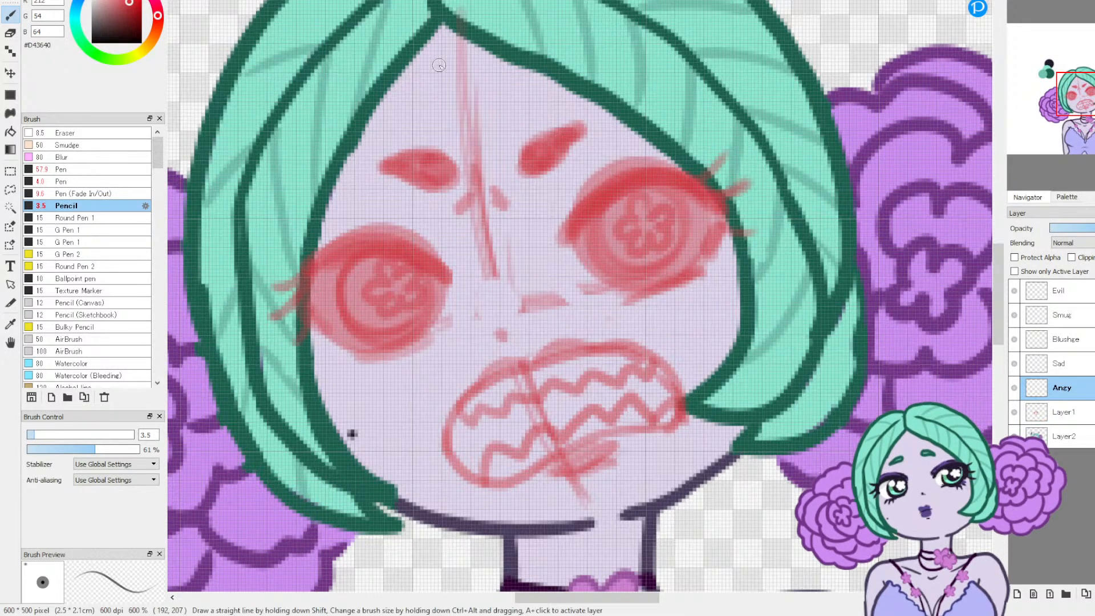
pyautogui.scroll(-2, 351, 434)
pyautogui.click(10, 324)
pyautogui.click(257, 12)
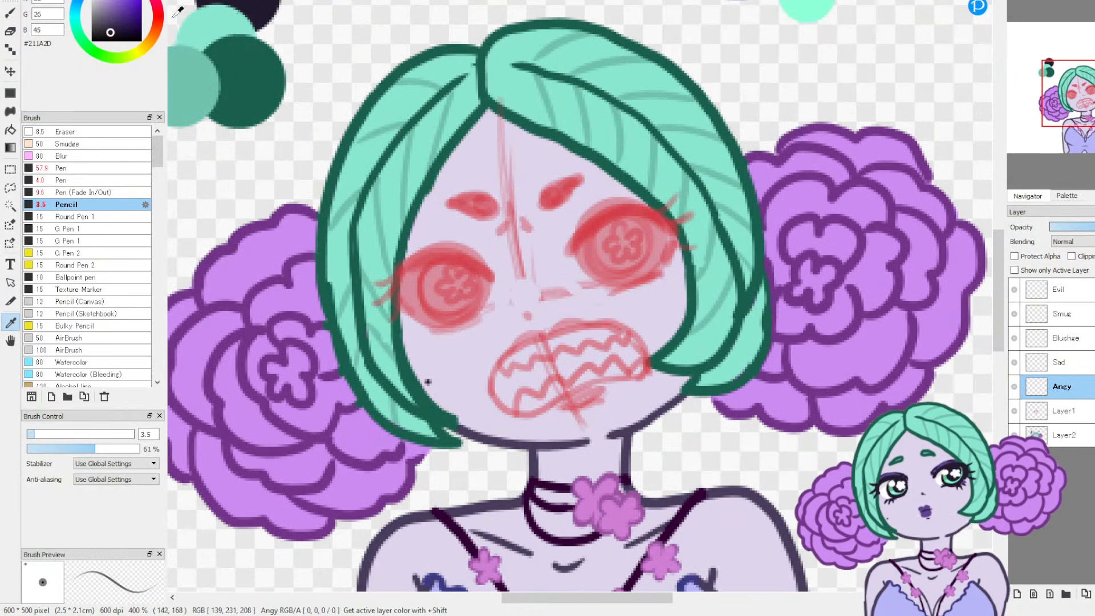
pyautogui.click(11, 14)
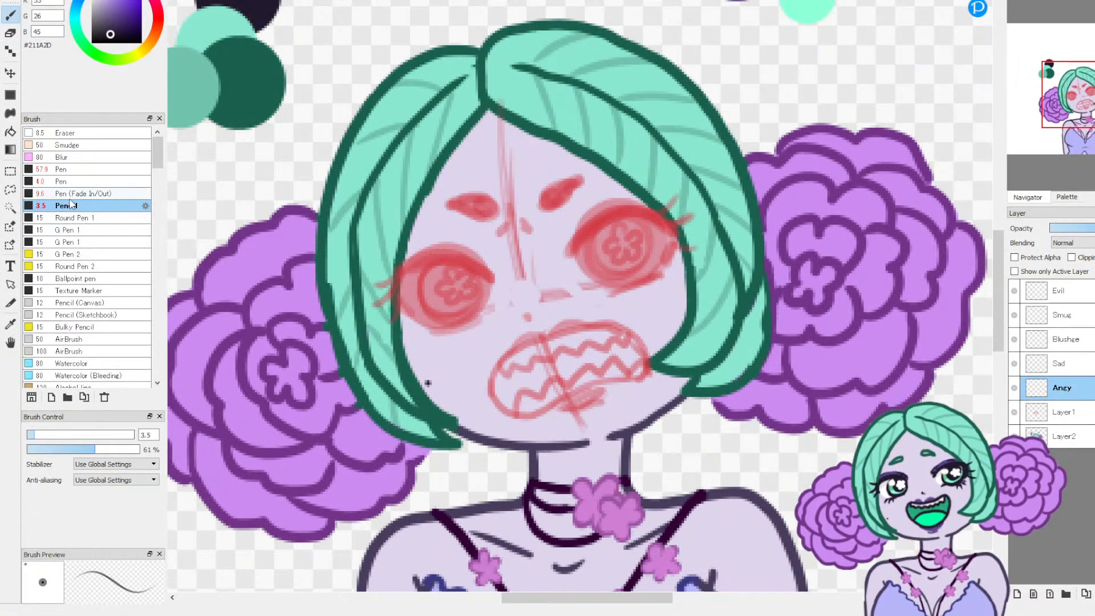
pyautogui.click(86, 193)
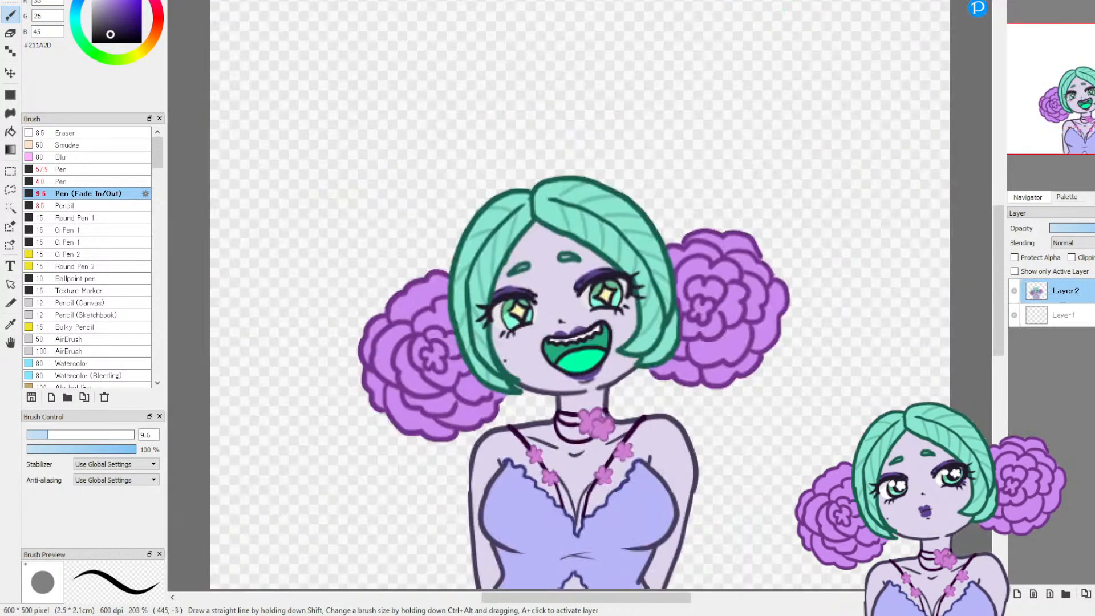
# Step: Ink thick, tapered upper lid lines over both eyes, curving them down around the outer corners
pyautogui.moveTo(572, 276); pyautogui.dragTo(623, 266)
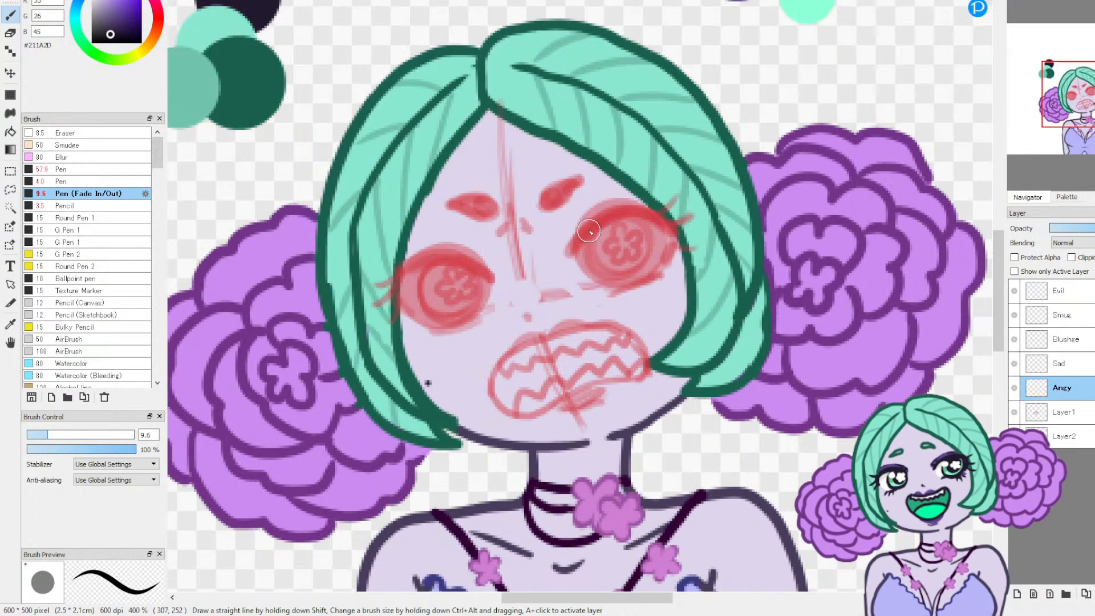
pyautogui.moveTo(569, 255)
pyautogui.mouseDown()
pyautogui.moveTo(631, 211)
pyautogui.moveTo(681, 227)
pyautogui.mouseUp()
pyautogui.moveTo(494, 278)
pyautogui.mouseDown()
pyautogui.moveTo(421, 261)
pyautogui.moveTo(400, 292)
pyautogui.mouseUp()
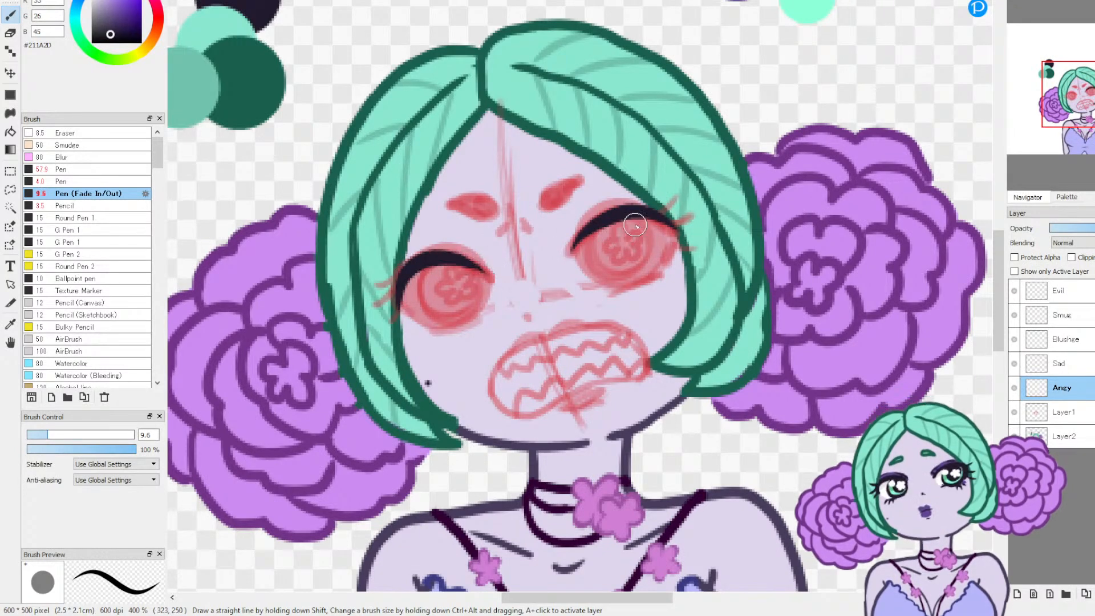
pyautogui.moveTo(663, 260)
pyautogui.mouseDown()
pyautogui.moveTo(672, 239)
pyautogui.moveTo(647, 215)
pyautogui.mouseUp()
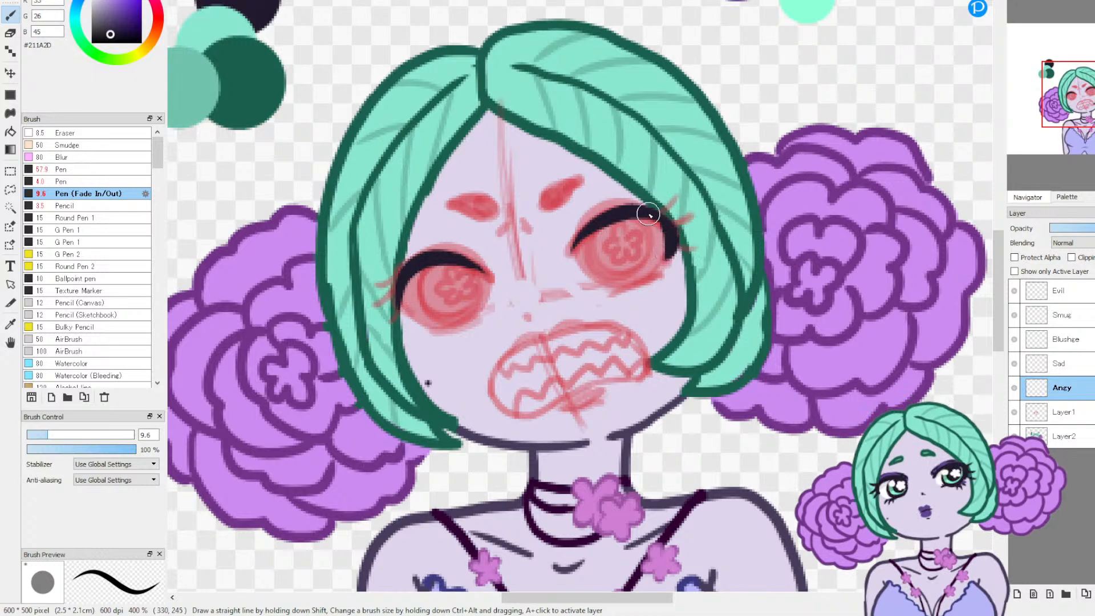
pyautogui.moveTo(418, 318); pyautogui.dragTo(401, 293)
pyautogui.moveTo(425, 327); pyautogui.dragTo(475, 313)
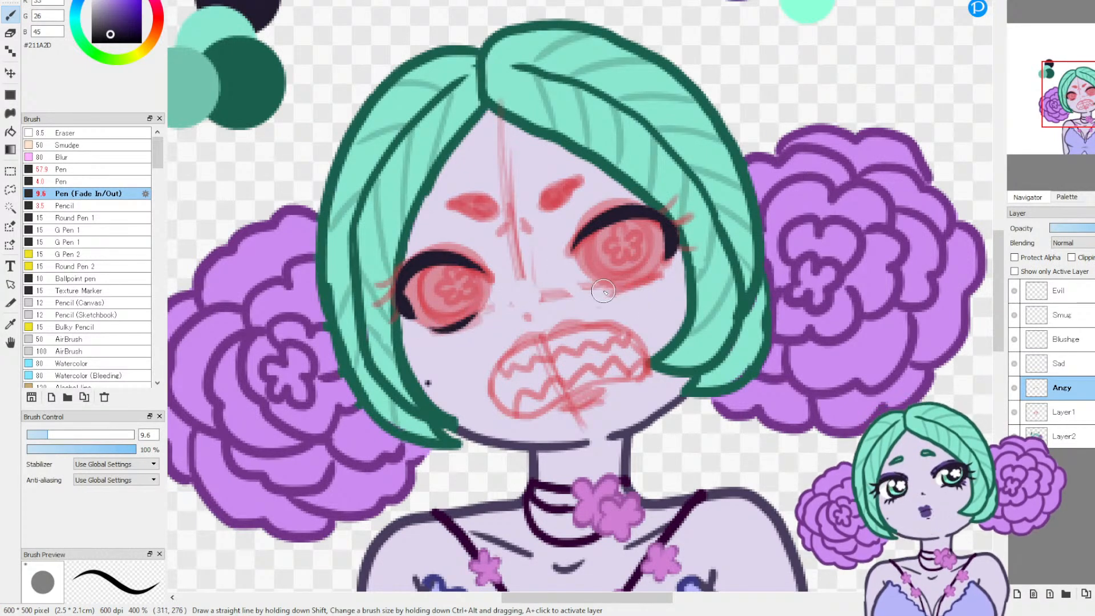
pyautogui.moveTo(606, 292); pyautogui.dragTo(676, 280)
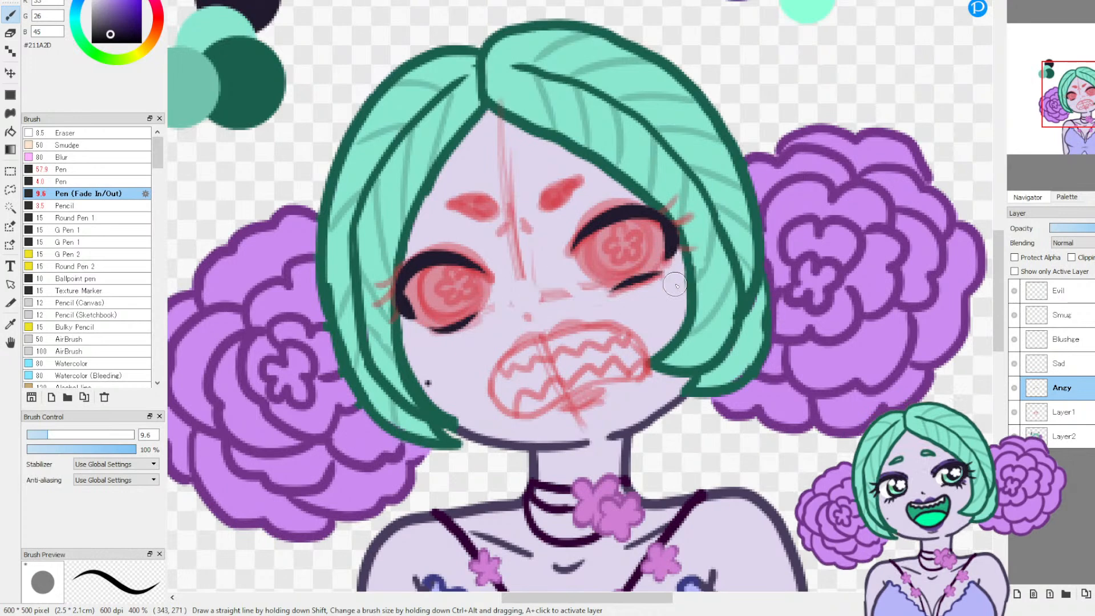
pyautogui.hotkey('ctrl', 'z')
# Step: Ink a short, tapered lower lid line beneath each eye, redrawing strokes as needed
pyautogui.hotkey('ctrl', 'z')
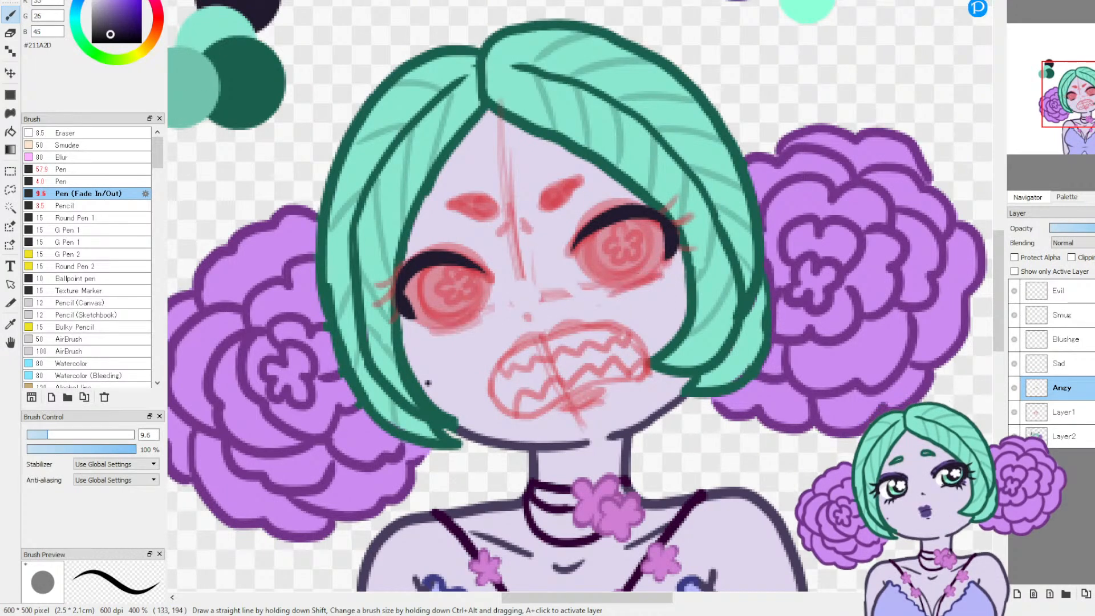
pyautogui.moveTo(433, 331); pyautogui.dragTo(470, 321)
pyautogui.moveTo(615, 291)
pyautogui.mouseDown()
pyautogui.moveTo(665, 270)
pyautogui.moveTo(620, 291)
pyautogui.mouseUp()
pyautogui.hotkey('ctrl', 'z')
pyautogui.hotkey('ctrl', 'z')
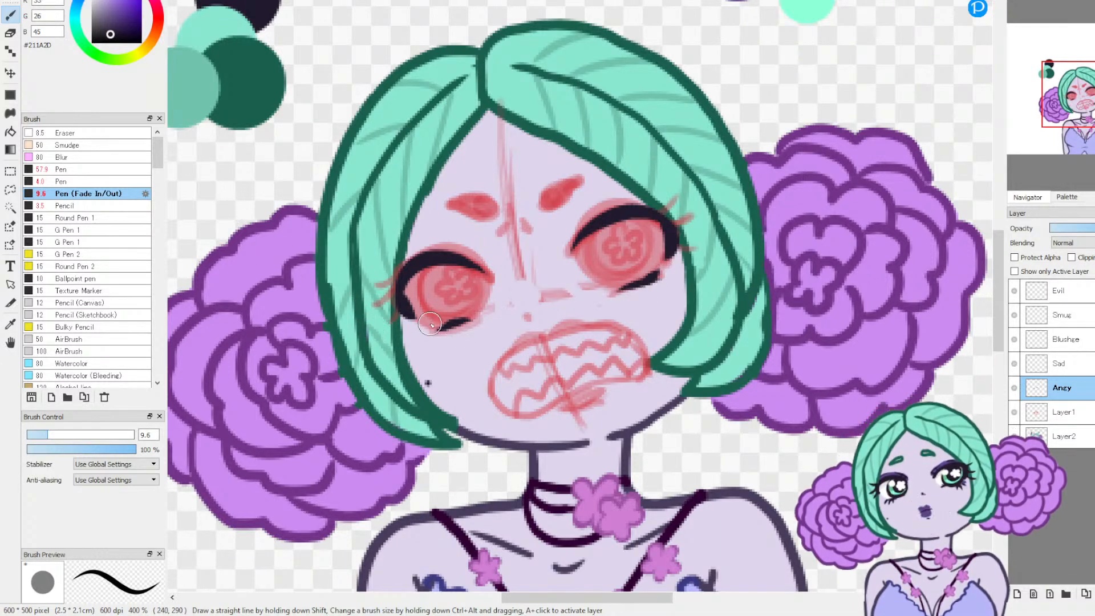
pyautogui.moveTo(429, 327); pyautogui.dragTo(456, 328)
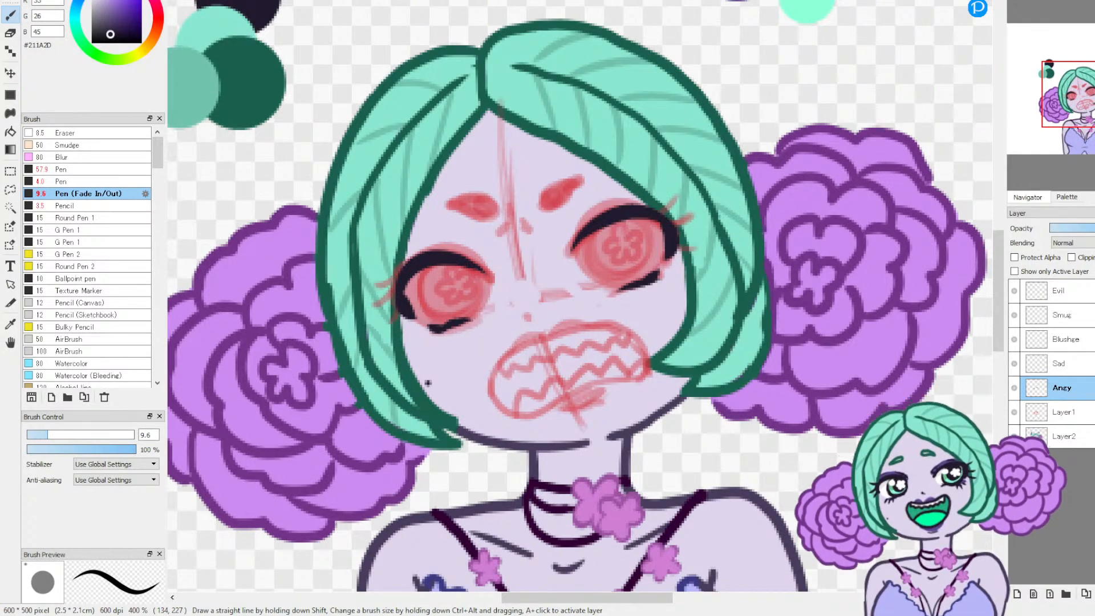
pyautogui.moveTo(423, 327); pyautogui.dragTo(480, 325)
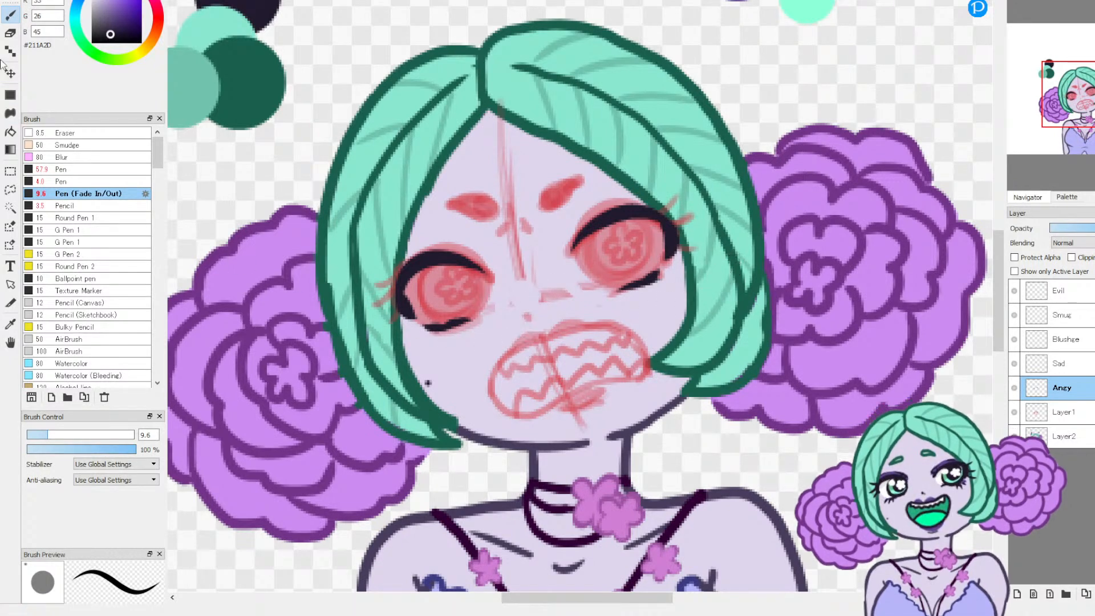
# Step: Clean up the inner edge of the lower lid line on the viewer's left with the Eraser at size 8.5
pyautogui.click(11, 33)
pyautogui.click(45, 435)
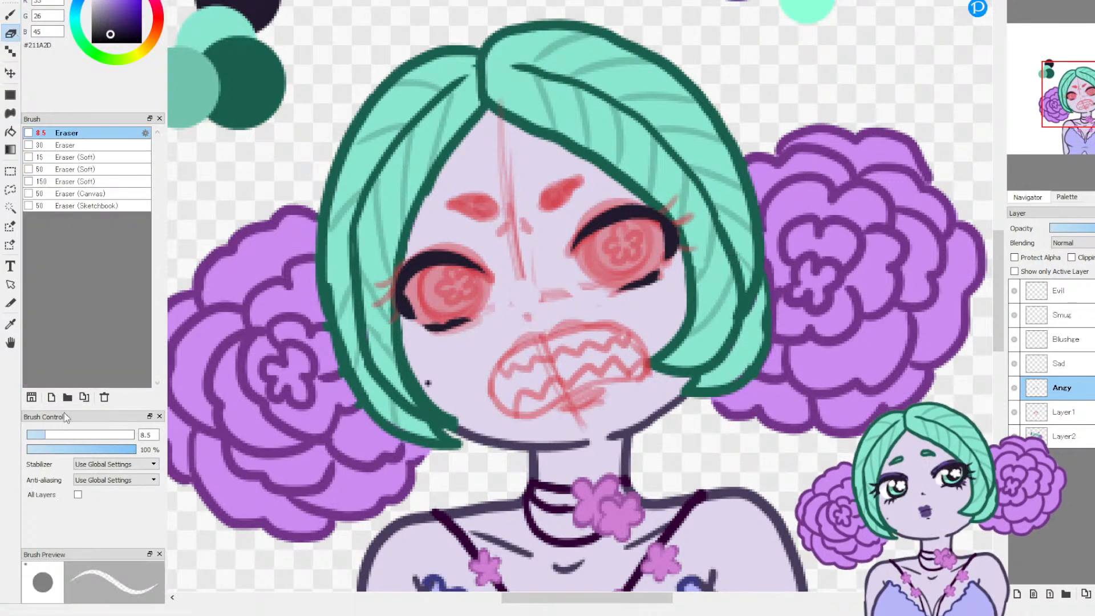
pyautogui.moveTo(430, 313); pyautogui.dragTo(473, 305)
pyautogui.press('b')
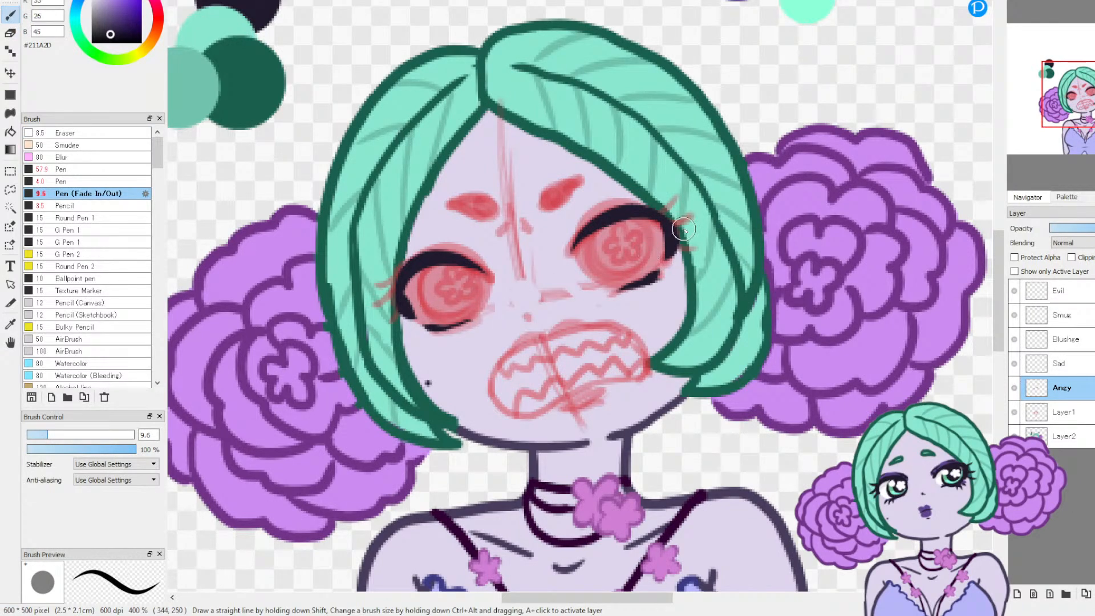
pyautogui.moveTo(666, 225); pyautogui.dragTo(712, 196)
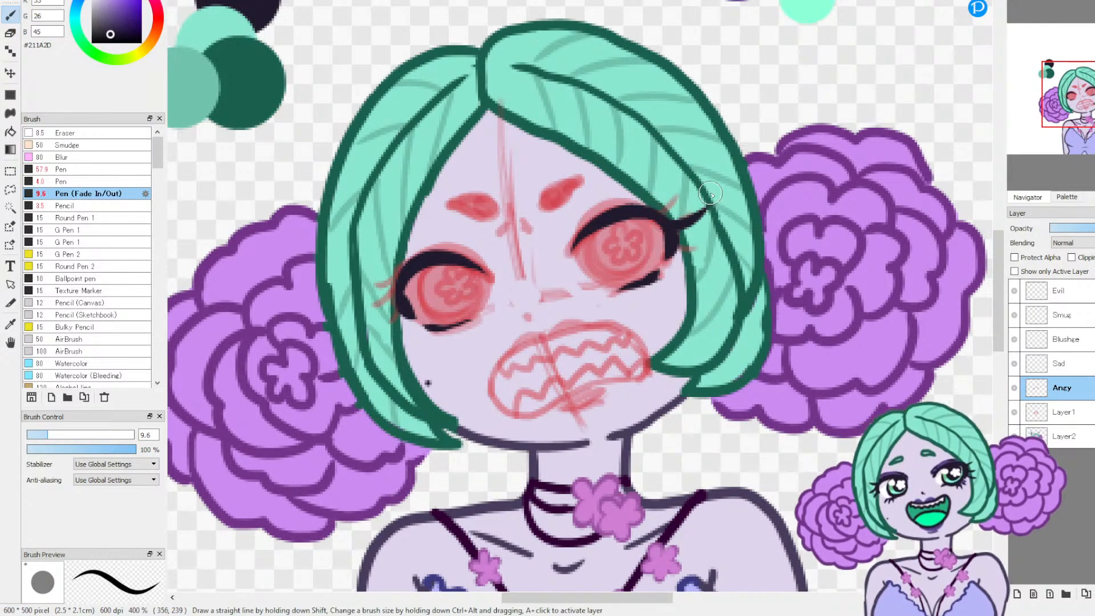
pyautogui.hotkey('ctrl', 'z')
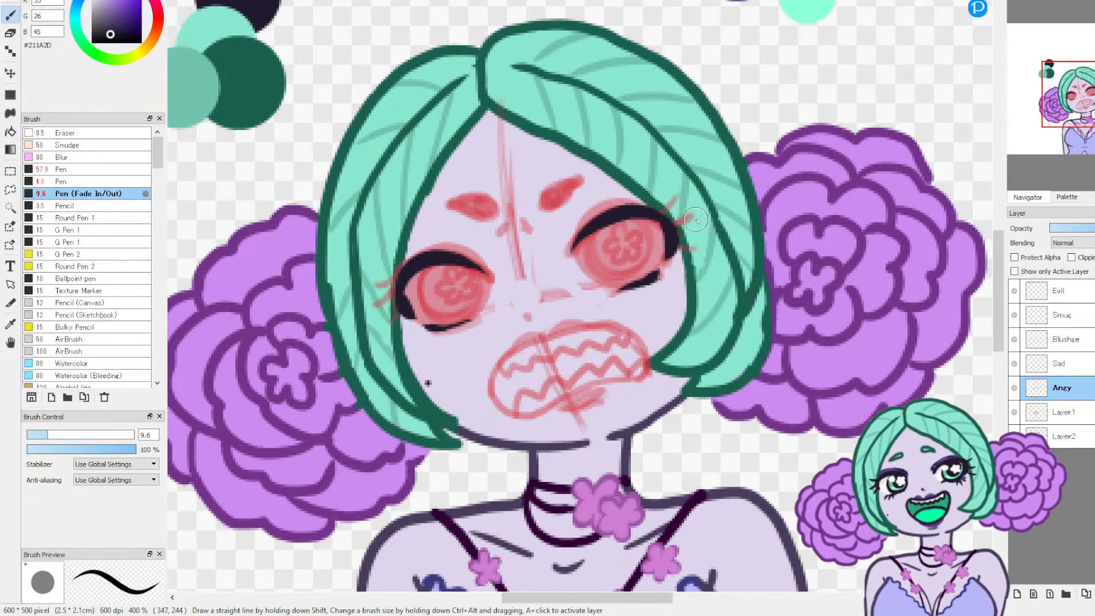
# Step: Ink three pointed lashes at the outer corner of the eye on the viewer's right, redrawing the lowest one
pyautogui.moveTo(667, 223)
pyautogui.mouseDown()
pyautogui.moveTo(698, 213)
pyautogui.moveTo(671, 197)
pyautogui.mouseUp()
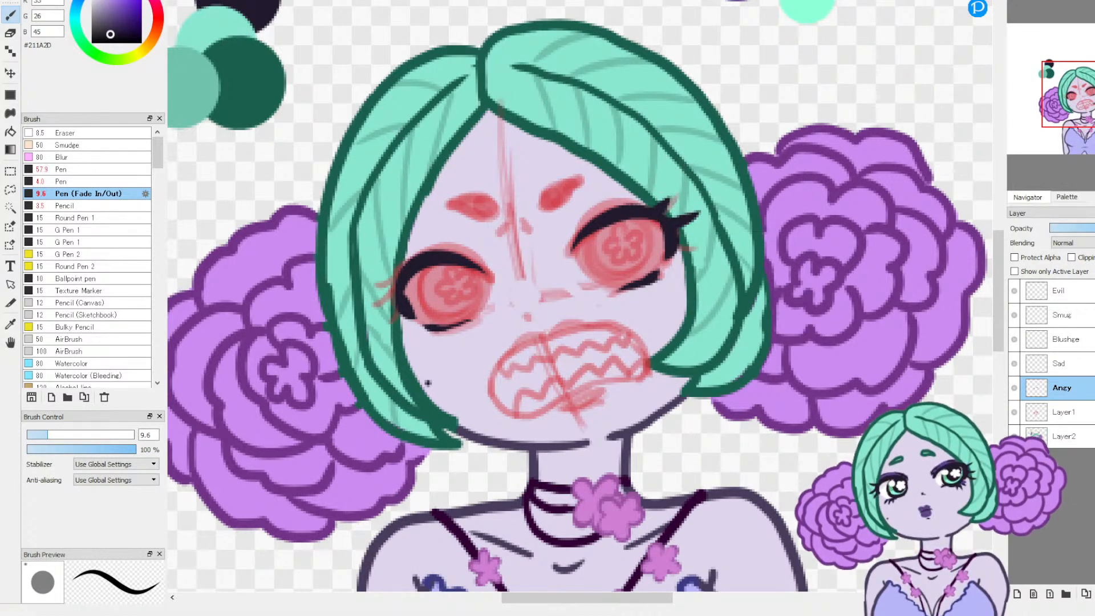
pyautogui.moveTo(655, 209); pyautogui.dragTo(679, 195)
pyautogui.moveTo(676, 242); pyautogui.dragTo(702, 233)
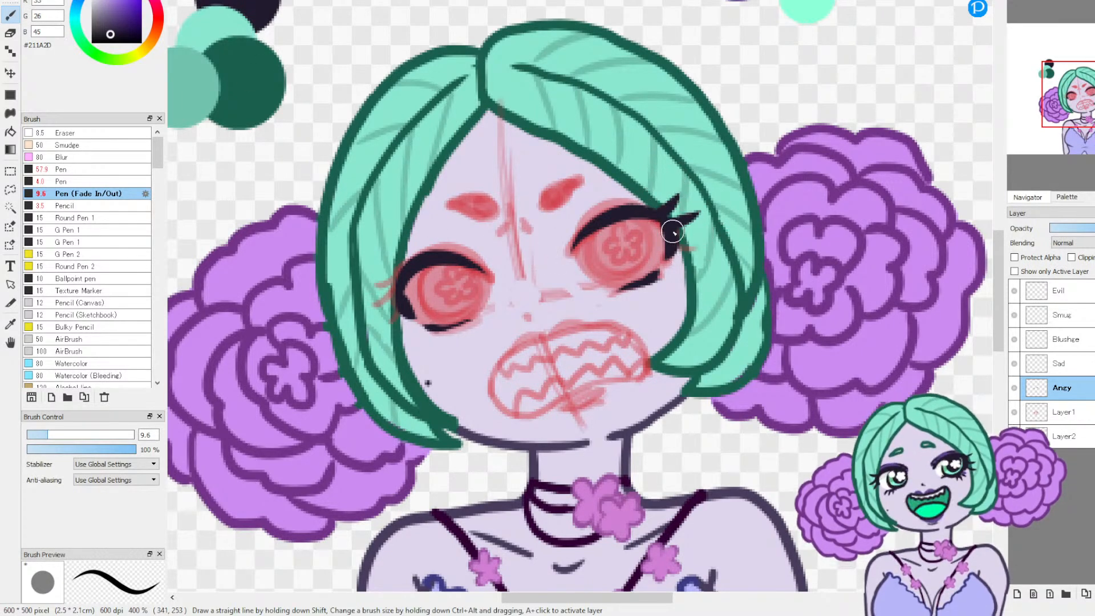
pyautogui.moveTo(673, 239); pyautogui.dragTo(706, 246)
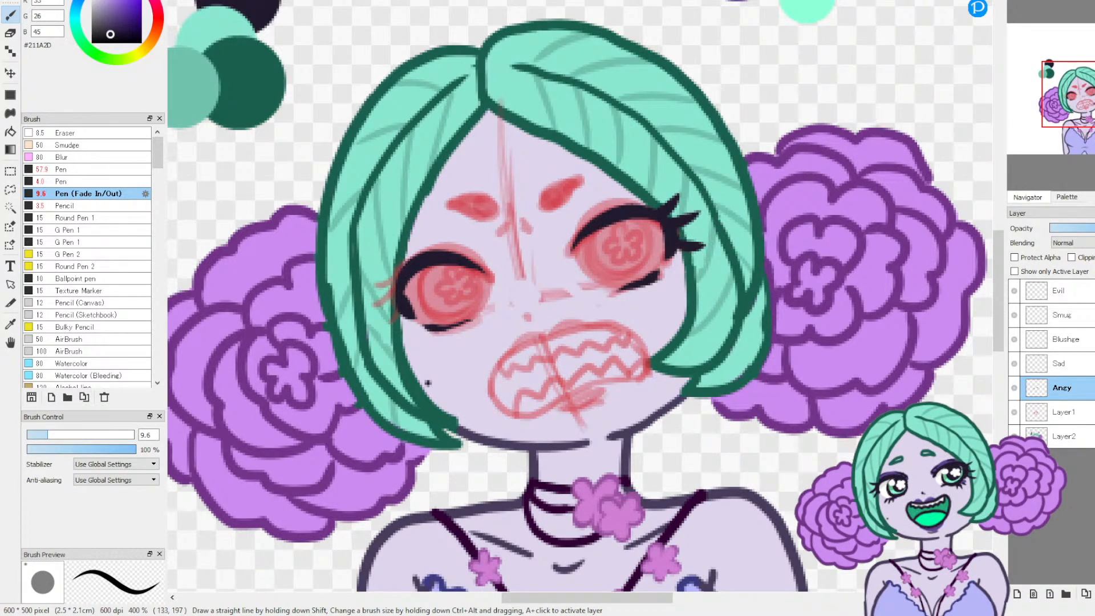
pyautogui.moveTo(675, 242); pyautogui.dragTo(700, 248)
pyautogui.hotkey('ctrl', 'z')
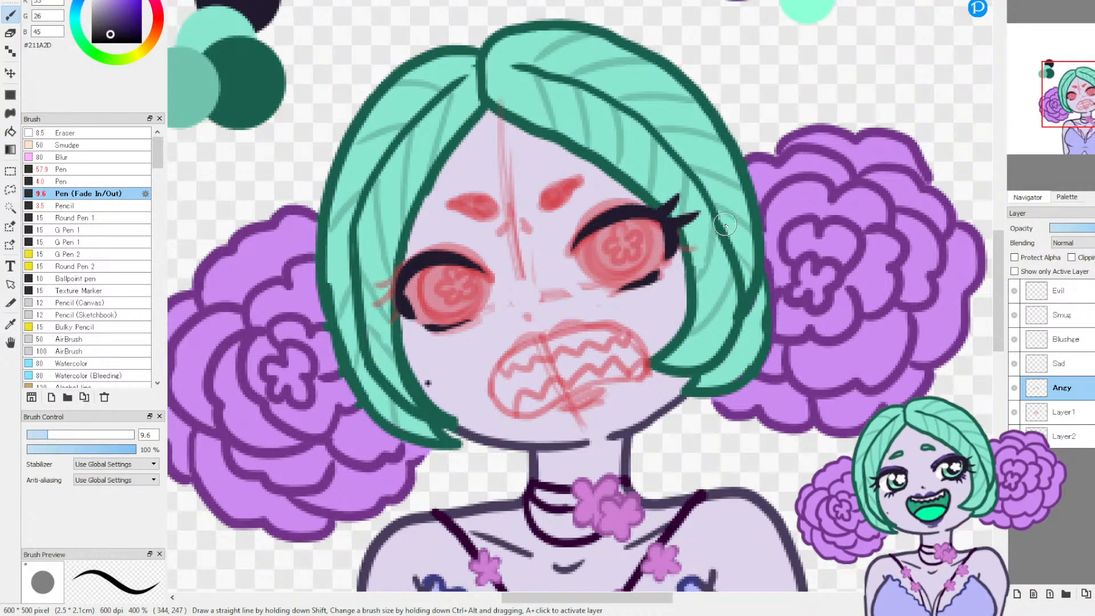
pyautogui.moveTo(670, 240); pyautogui.dragTo(701, 246)
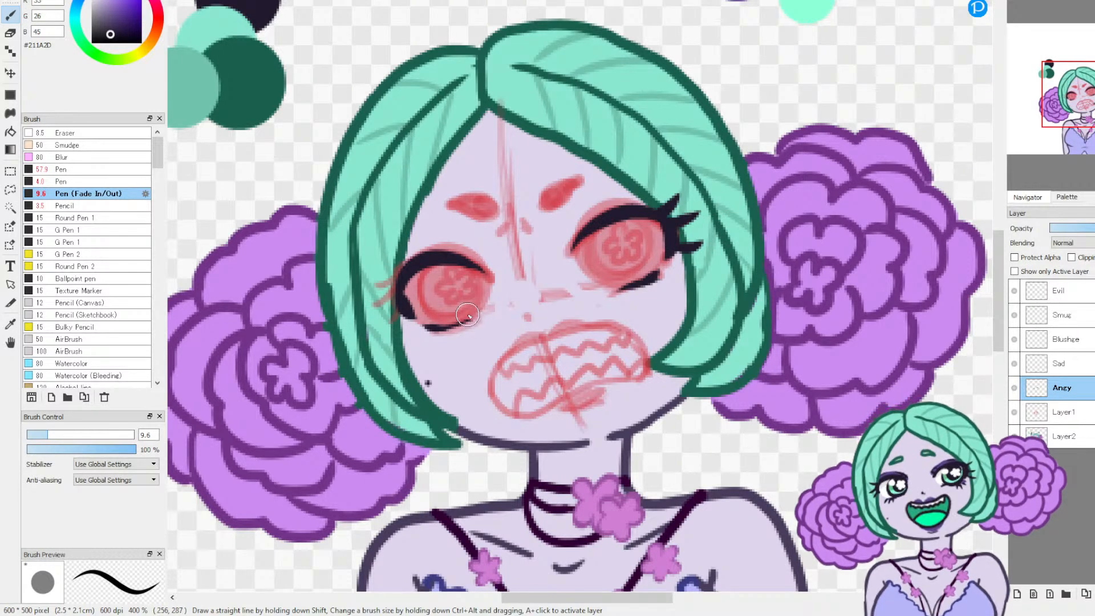
# Step: Ink pointed lashes at the outer corner of the eye on the viewer's left and trim the lid line's inner edge with the Eraser
pyautogui.moveTo(400, 277); pyautogui.dragTo(377, 286)
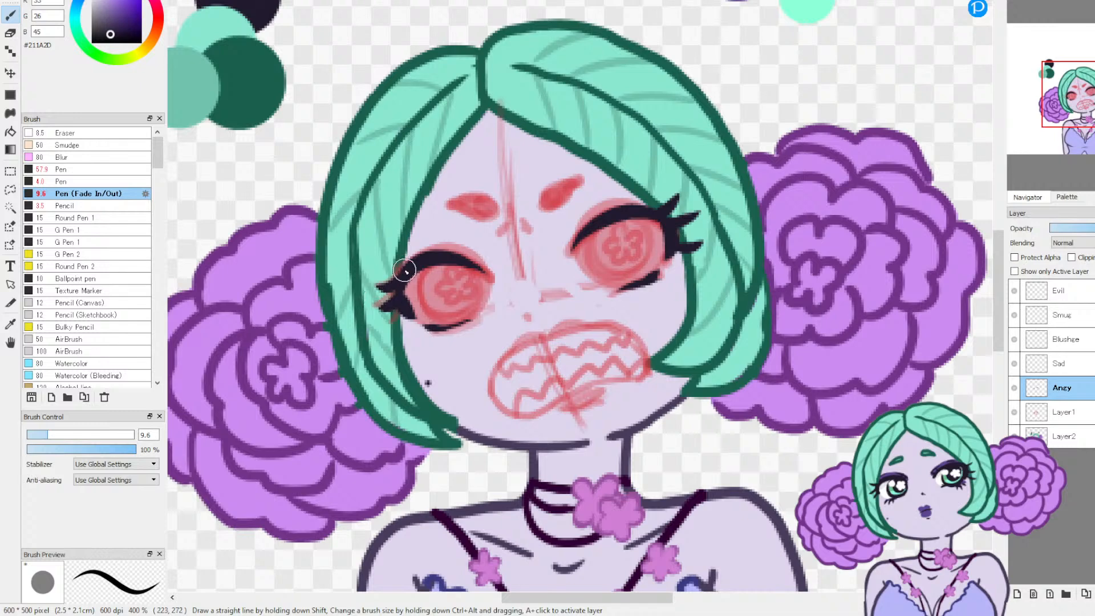
pyautogui.moveTo(420, 261)
pyautogui.mouseDown()
pyautogui.moveTo(385, 255)
pyautogui.moveTo(390, 236)
pyautogui.moveTo(418, 246)
pyautogui.moveTo(485, 211)
pyautogui.moveTo(361, 263)
pyautogui.moveTo(412, 264)
pyautogui.moveTo(383, 259)
pyautogui.mouseUp()
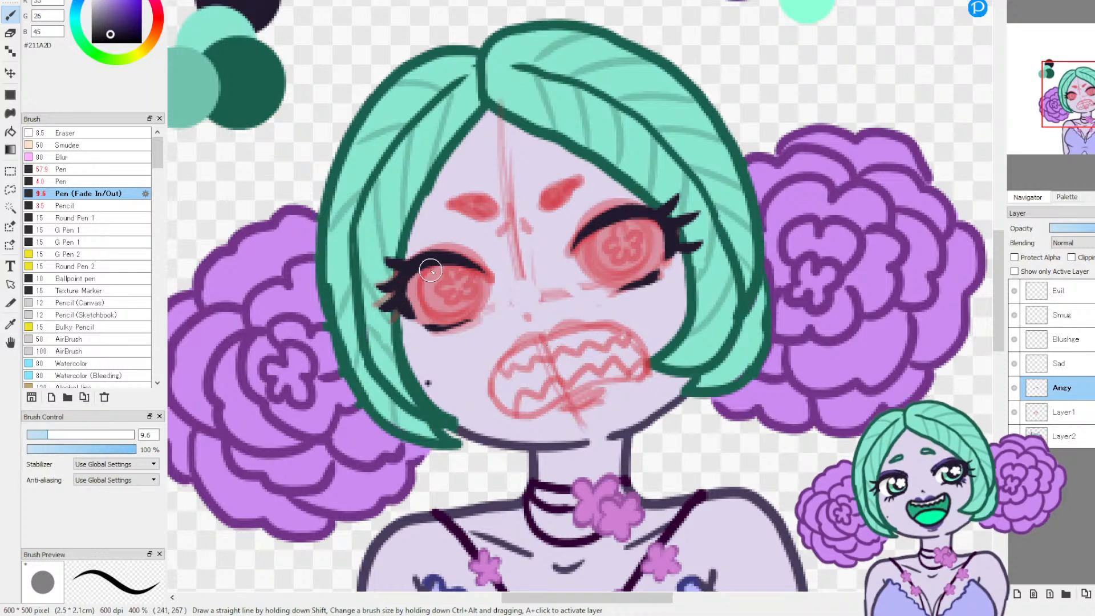
pyautogui.press('e')
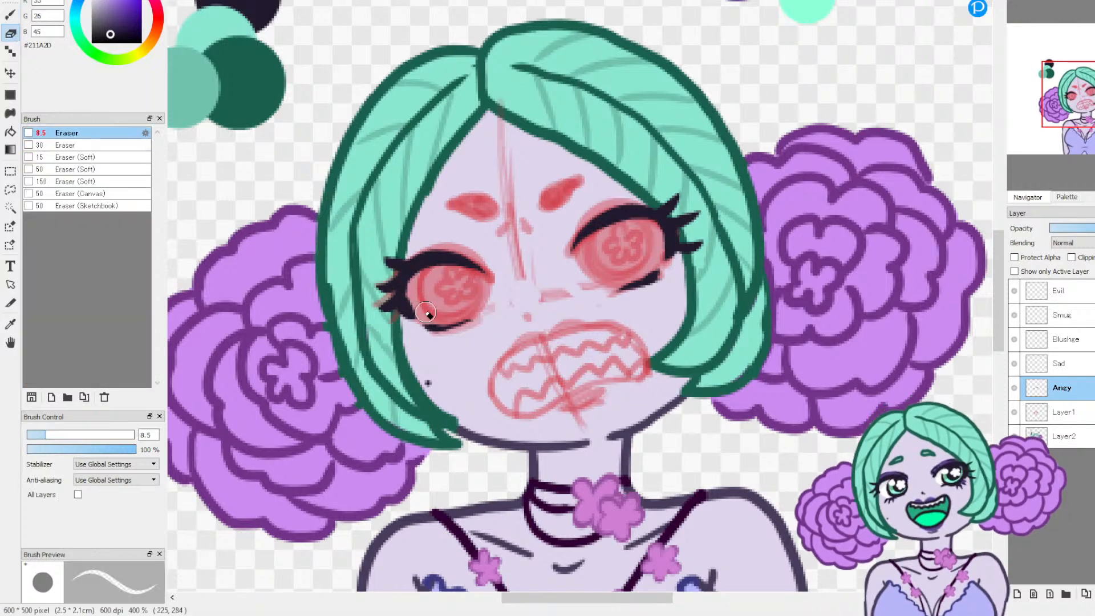
pyautogui.moveTo(414, 293)
pyautogui.mouseDown()
pyautogui.moveTo(420, 310)
pyautogui.moveTo(431, 277)
pyautogui.mouseUp()
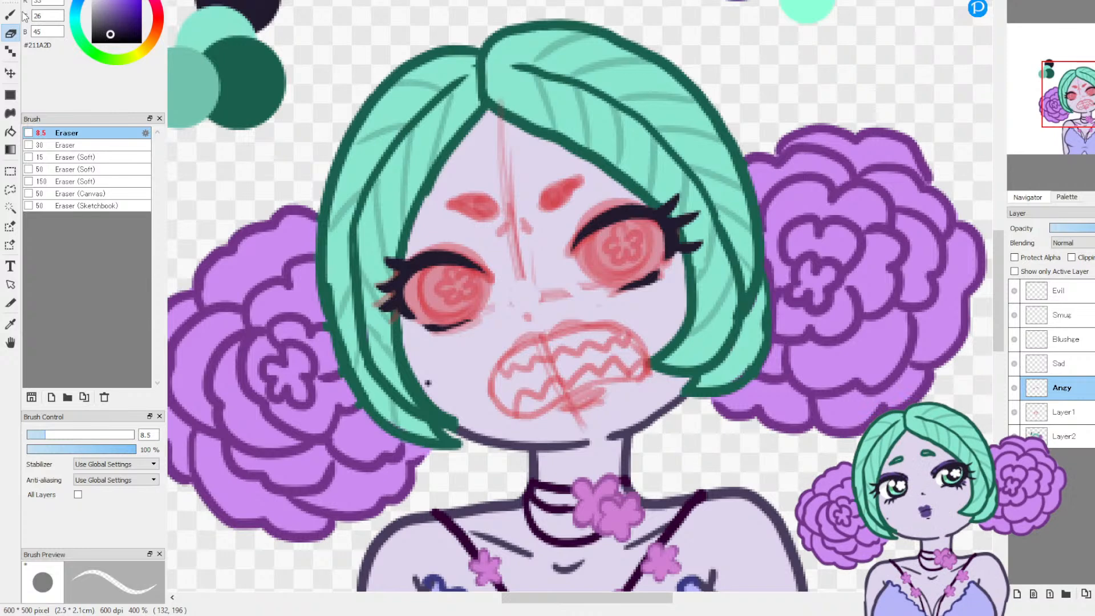
# Step: Set the Pen (Fade In/Out) brush to size 2.6 and ink fine lower lashes under the eye on the viewer's left
pyautogui.press('b')
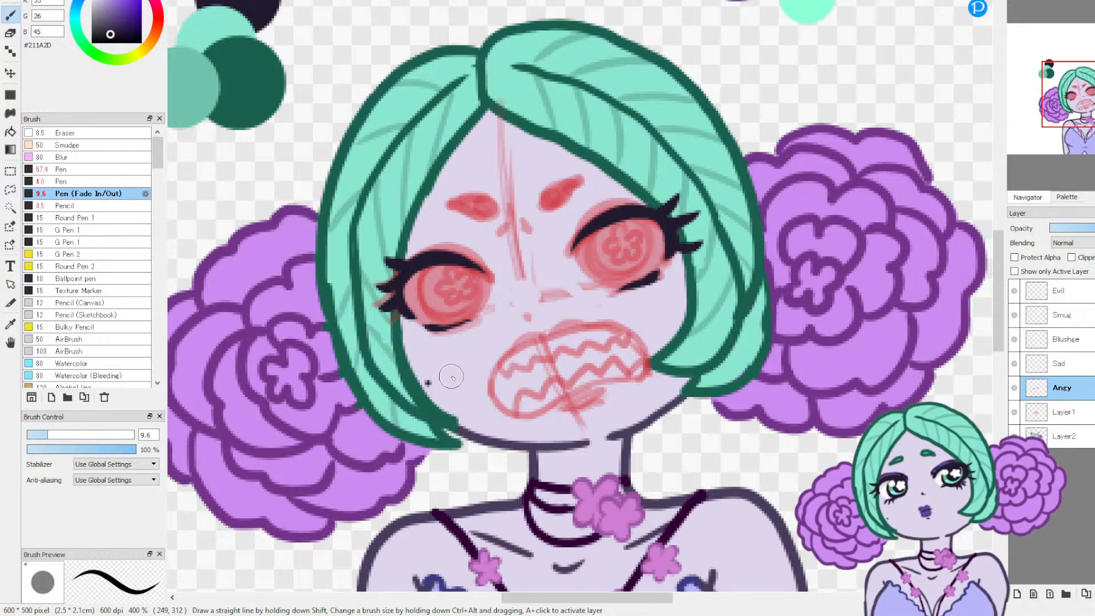
pyautogui.click(32, 438)
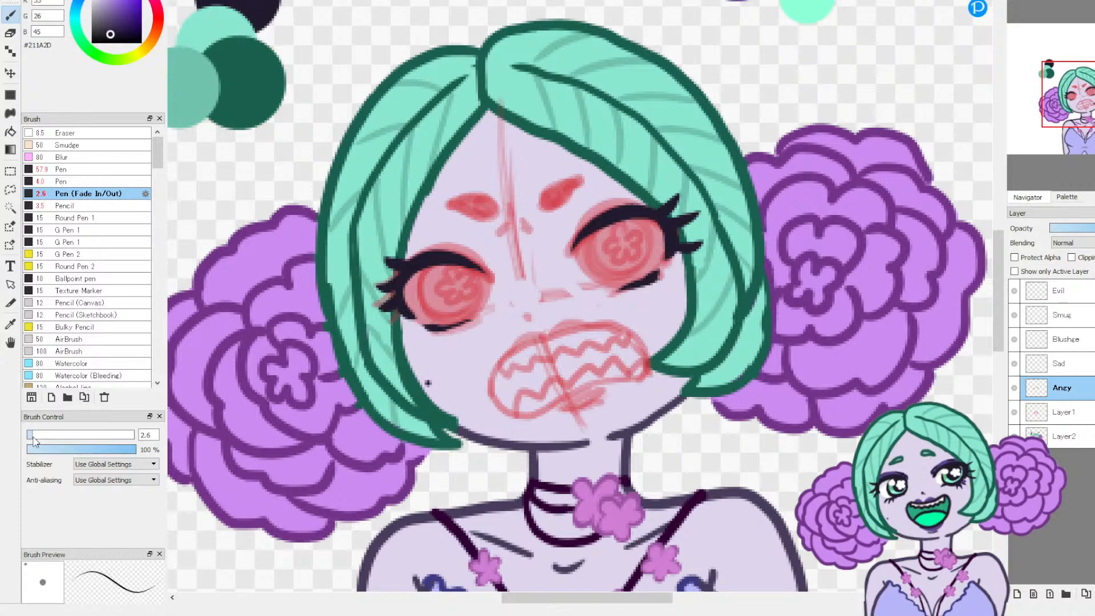
pyautogui.scroll(5, 1066, 56)
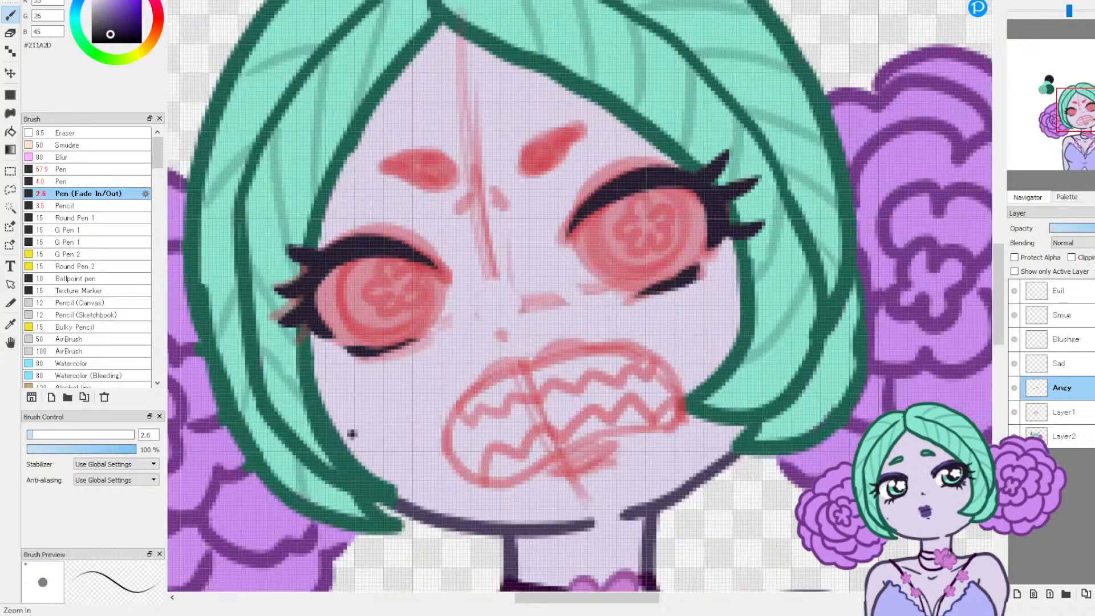
pyautogui.moveTo(1085, 115); pyautogui.dragTo(1071, 115)
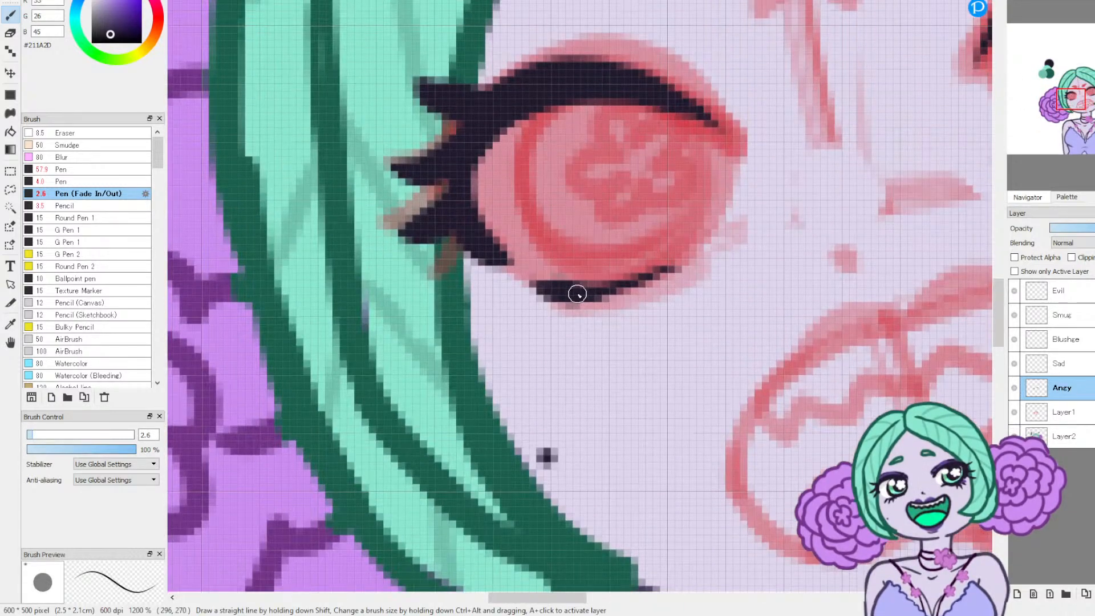
pyautogui.moveTo(526, 312)
pyautogui.mouseDown()
pyautogui.moveTo(598, 278)
pyautogui.moveTo(524, 322)
pyautogui.moveTo(556, 289)
pyautogui.mouseUp()
pyautogui.hotkey('ctrl', 'z')
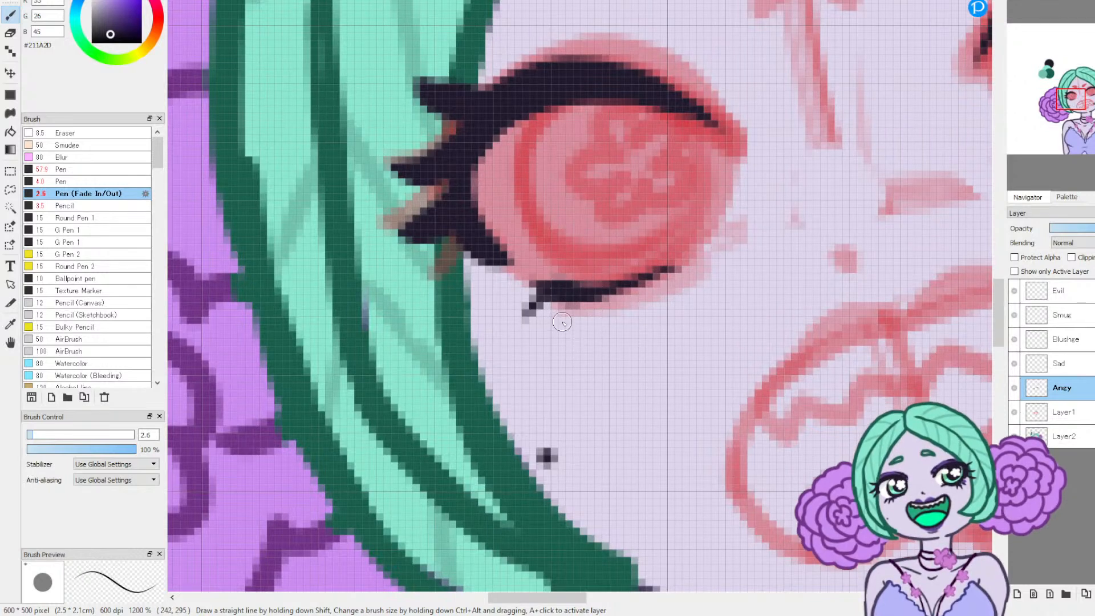
# Step: Ink fine lower lashes at the outer end of the lower lid line on the viewer's right
pyautogui.moveTo(1071, 113); pyautogui.dragTo(1087, 115)
pyautogui.moveTo(700, 162); pyautogui.dragTo(730, 167)
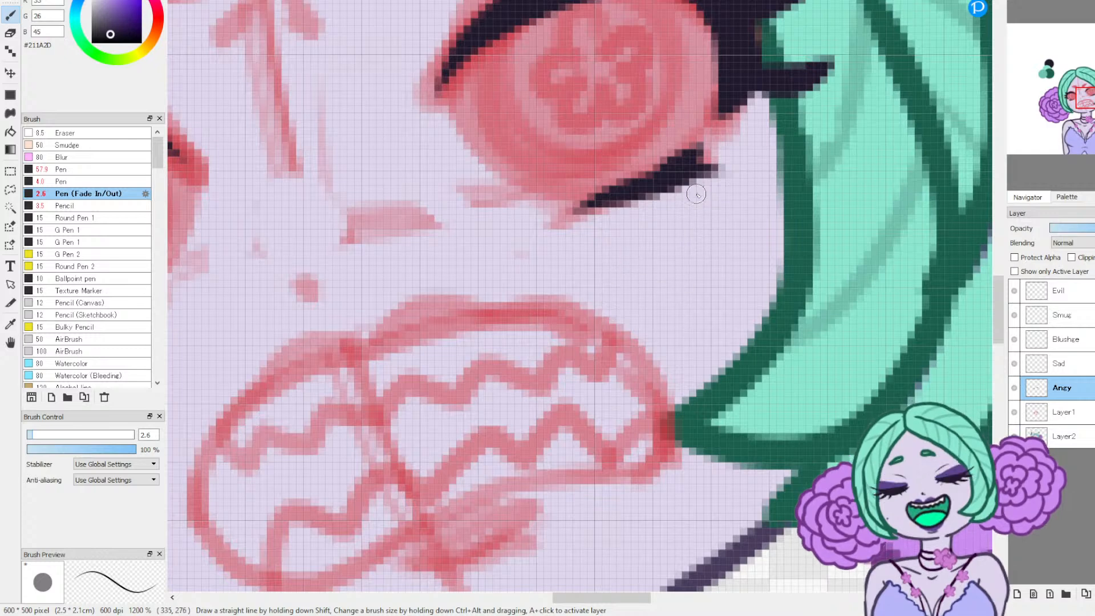
pyautogui.moveTo(699, 190); pyautogui.dragTo(627, 181)
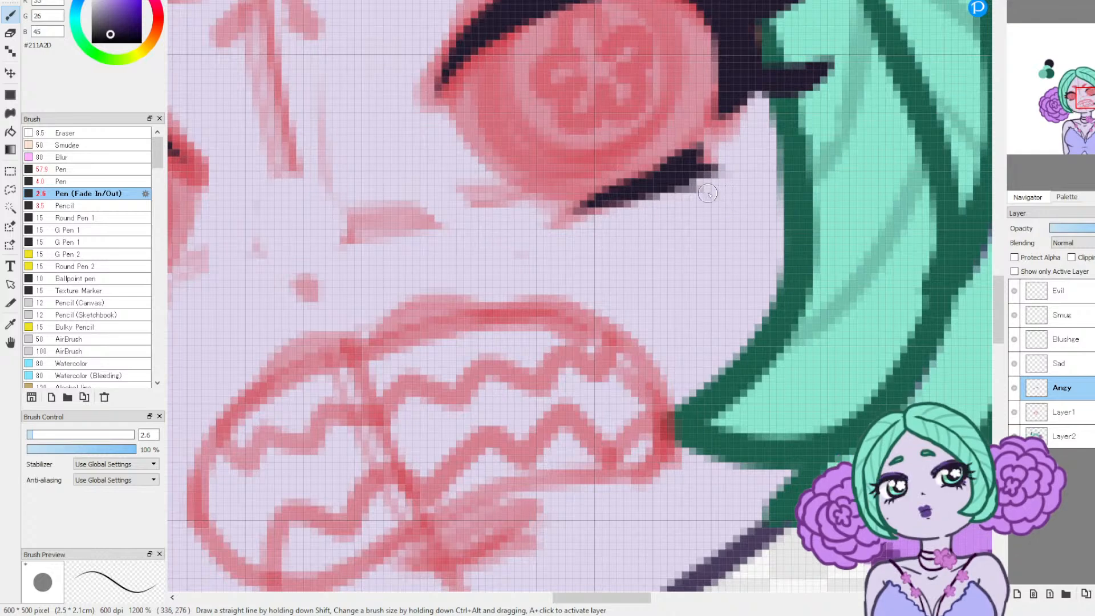
pyautogui.moveTo(711, 192); pyautogui.dragTo(636, 202)
pyautogui.moveTo(736, 179); pyautogui.dragTo(662, 182)
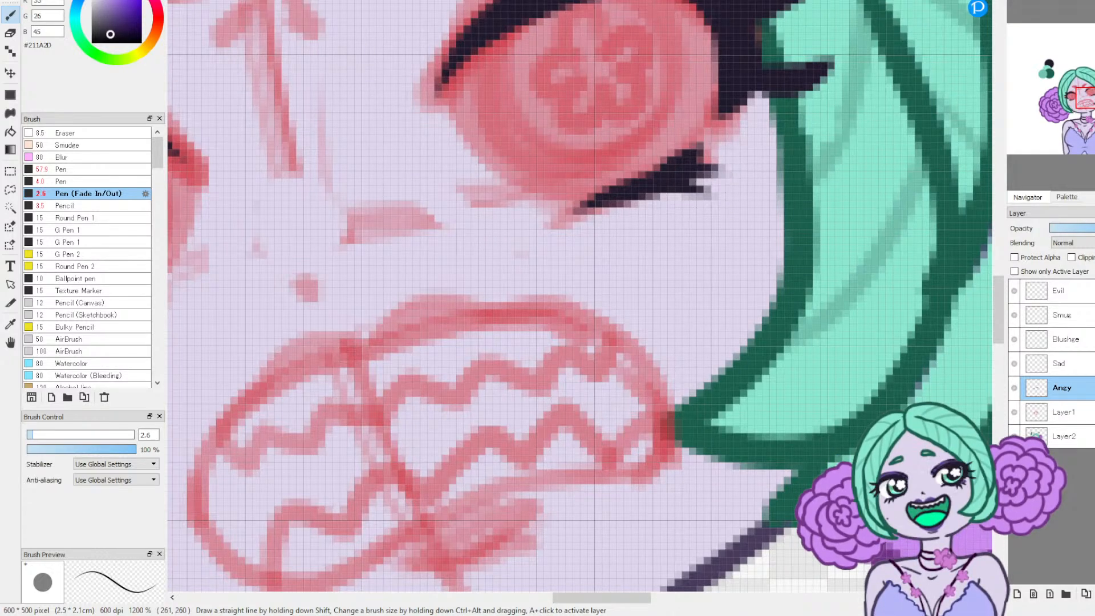
pyautogui.moveTo(707, 154); pyautogui.dragTo(738, 155)
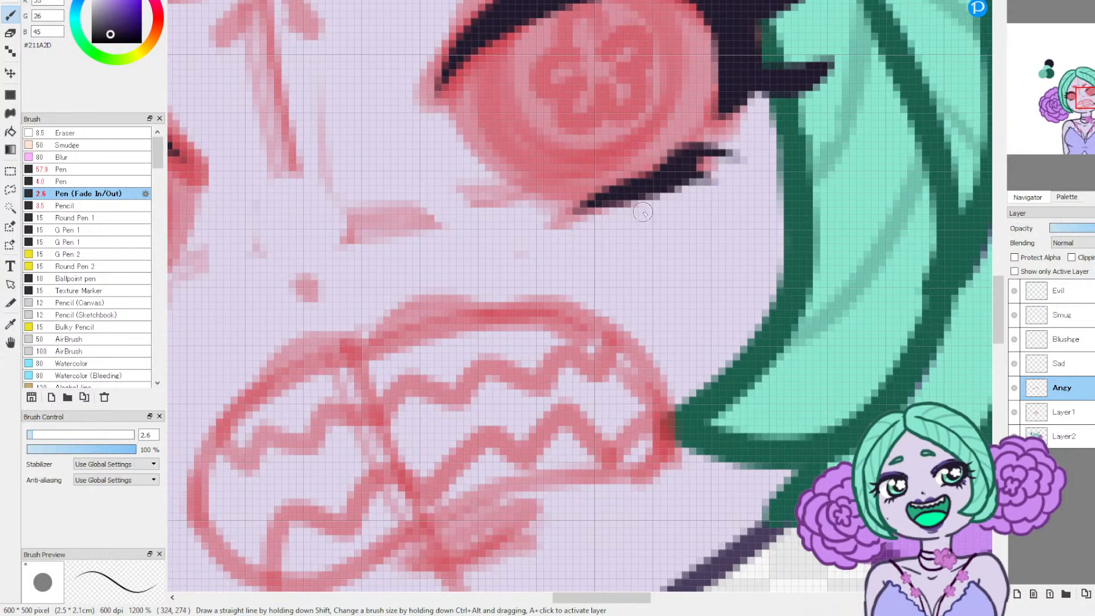
pyautogui.scroll(-8, 799, 143)
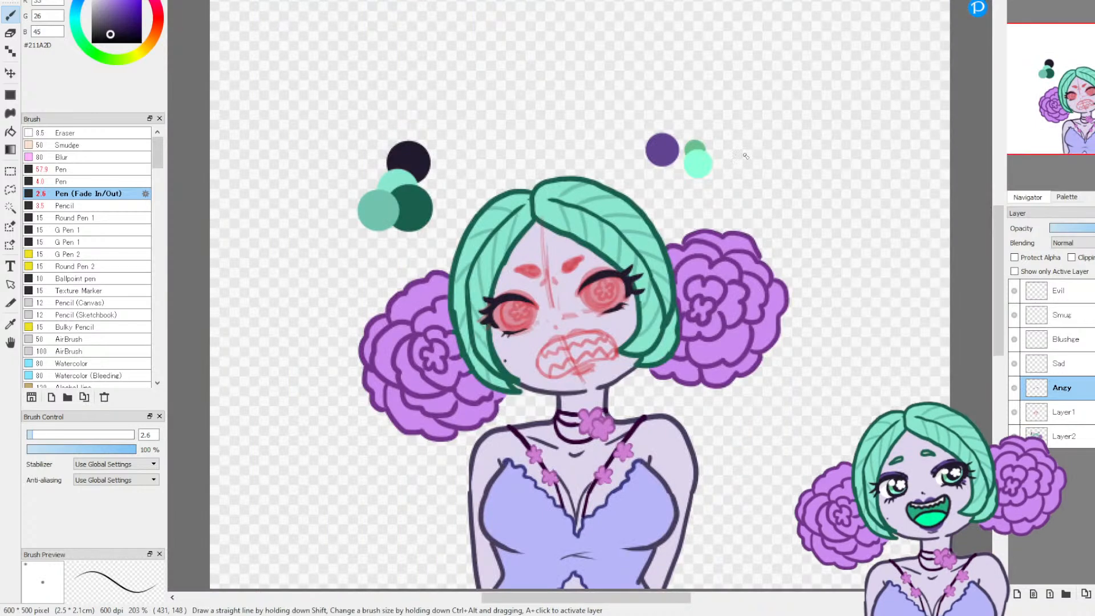
# Step: Ink a tiny nose mark over the red sketch dot and shorten it with the Eraser at size 8.5
pyautogui.scroll(3, 945, 72)
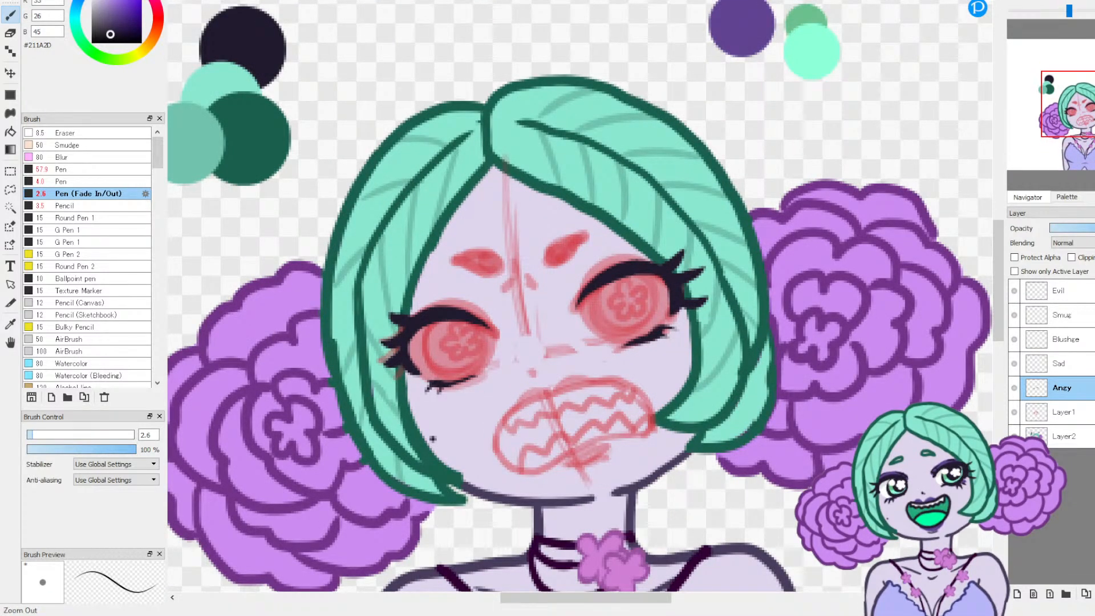
pyautogui.scroll(2, 983, 34)
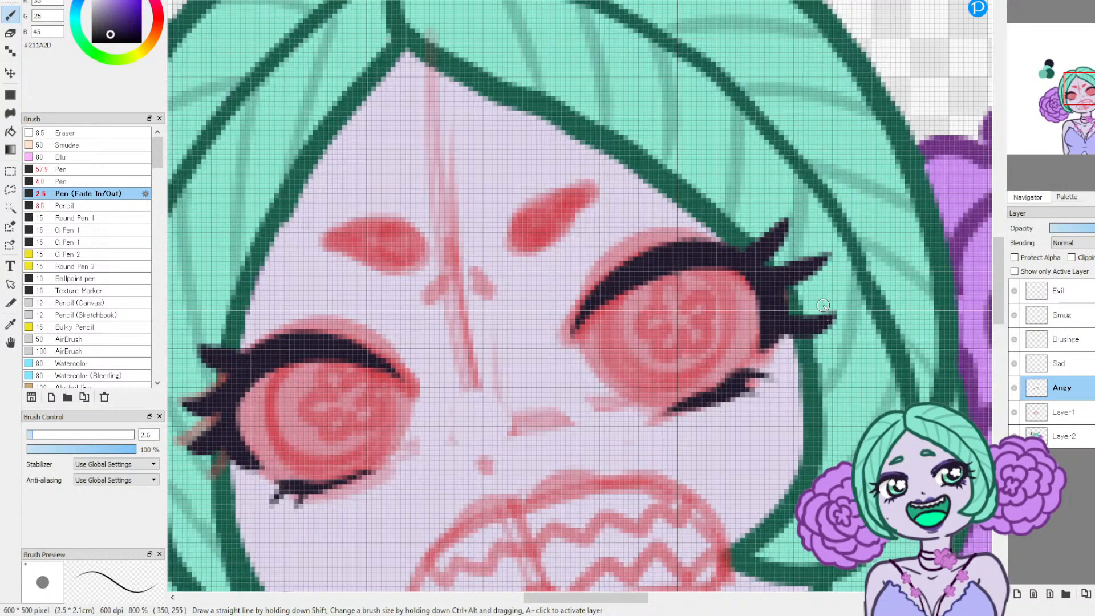
pyautogui.moveTo(1050, 3)
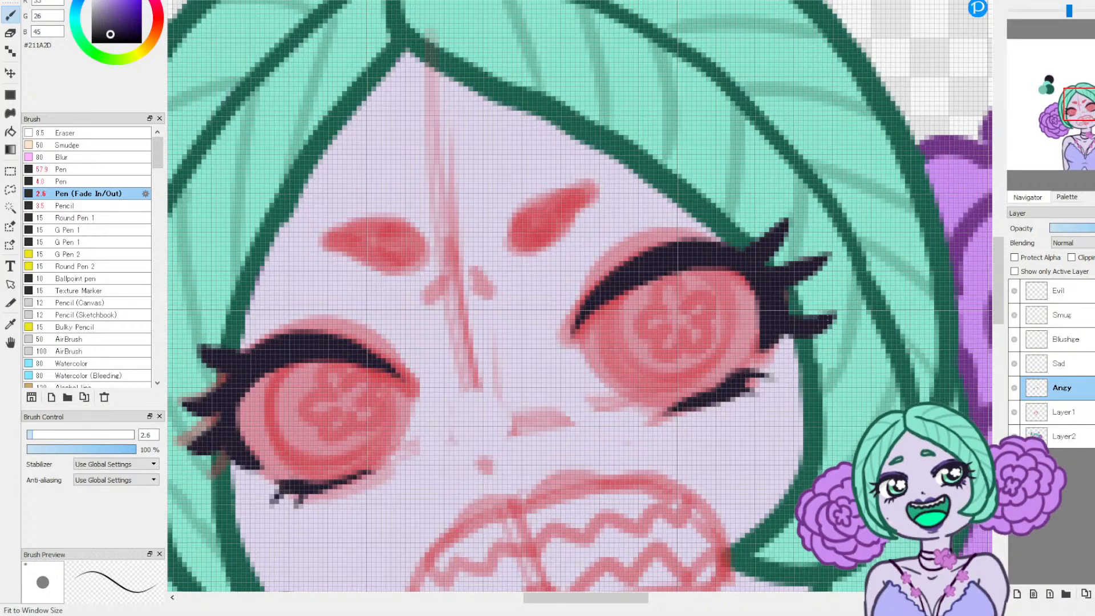
pyautogui.moveTo(1082, 103); pyautogui.dragTo(1082, 112)
pyautogui.moveTo(542, 309); pyautogui.dragTo(557, 316)
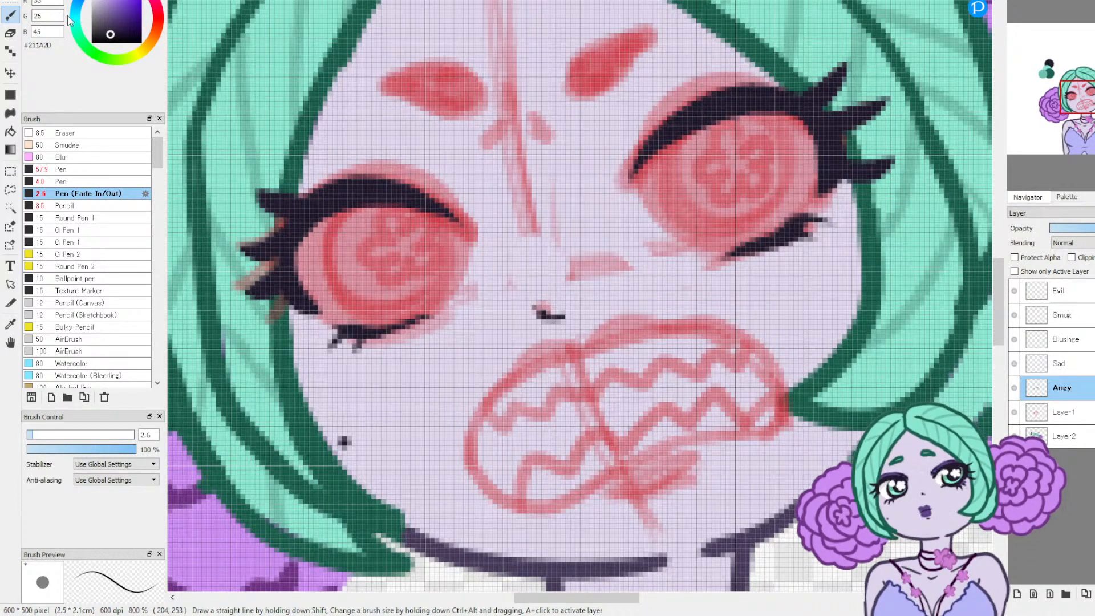
pyautogui.press('e')
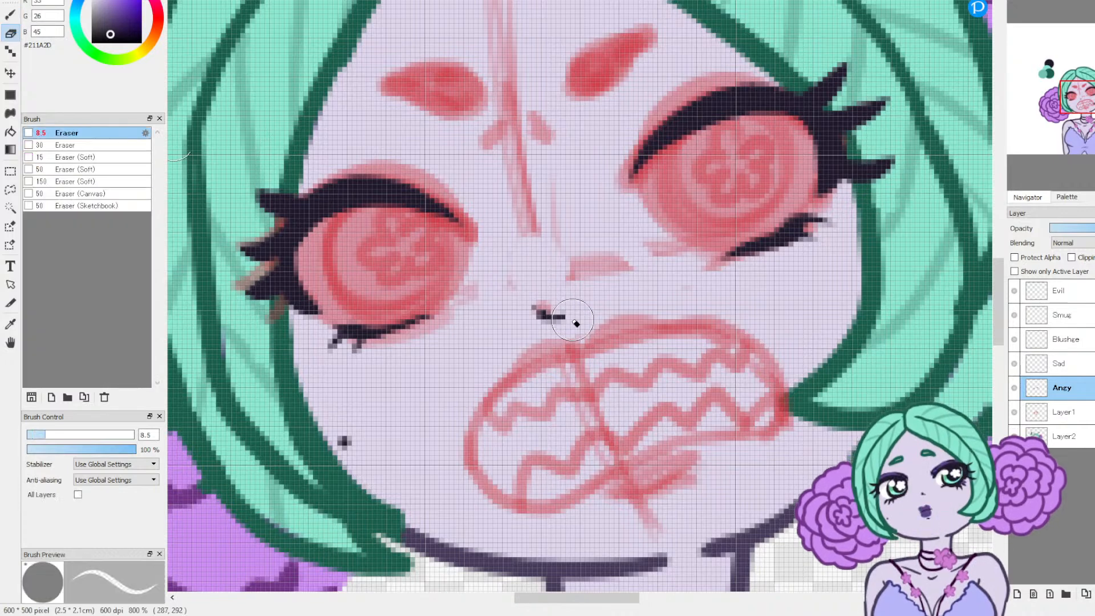
# Step: Ink the curved left and right ends of the mouth outline with the Pen (Fade In/Out) brush at size 3.2
pyautogui.click(10, 15)
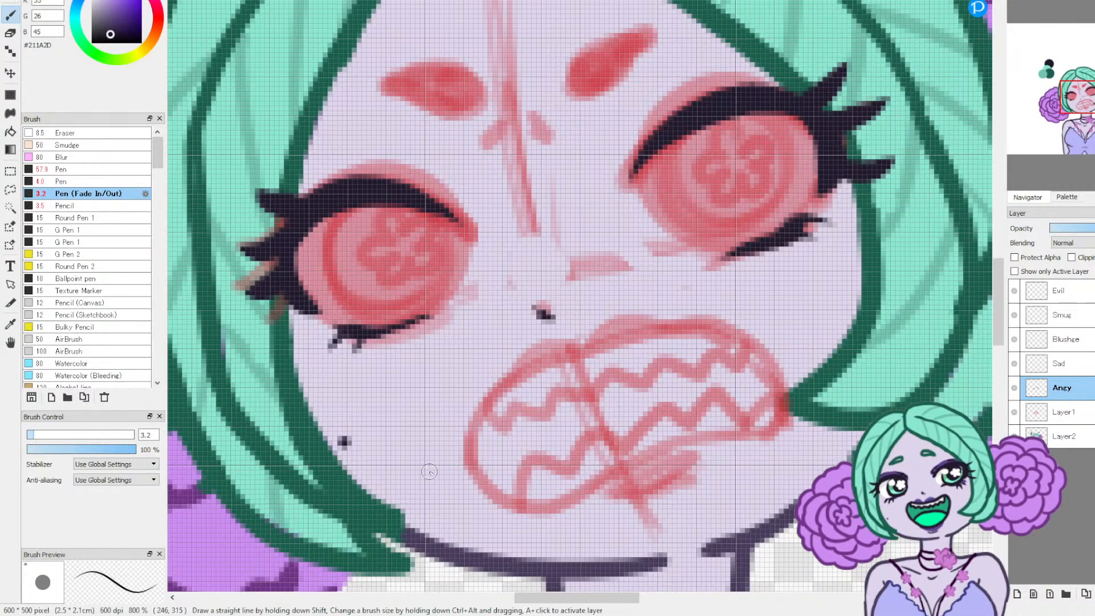
pyautogui.moveTo(487, 485)
pyautogui.mouseDown()
pyautogui.moveTo(496, 495)
pyautogui.moveTo(474, 466)
pyautogui.mouseUp()
pyautogui.moveTo(476, 425)
pyautogui.mouseDown()
pyautogui.moveTo(478, 399)
pyautogui.moveTo(533, 358)
pyautogui.mouseUp()
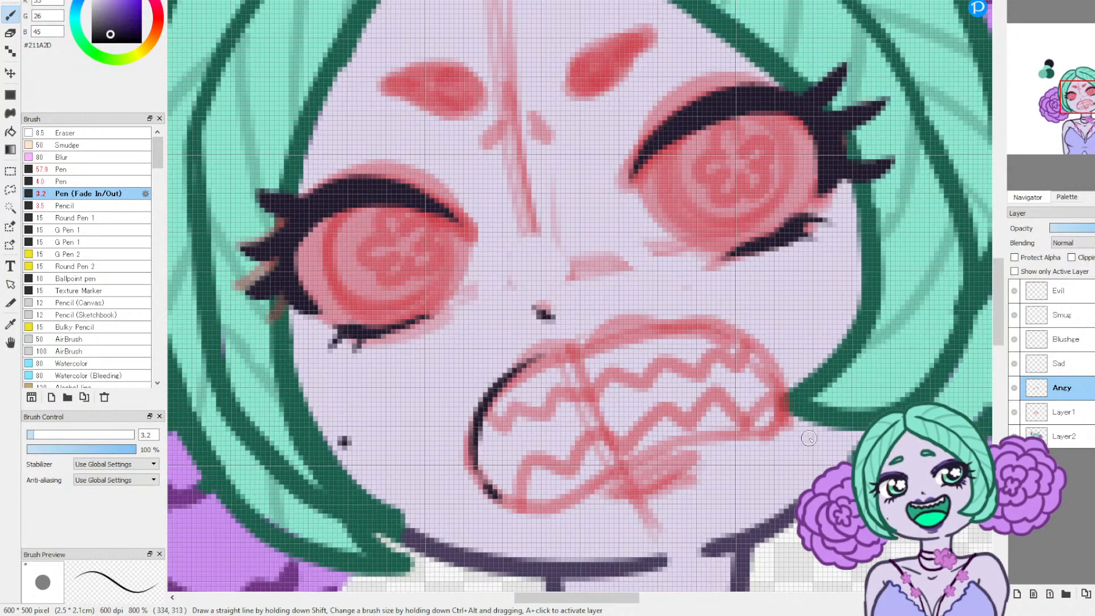
pyautogui.moveTo(736, 437); pyautogui.dragTo(768, 426)
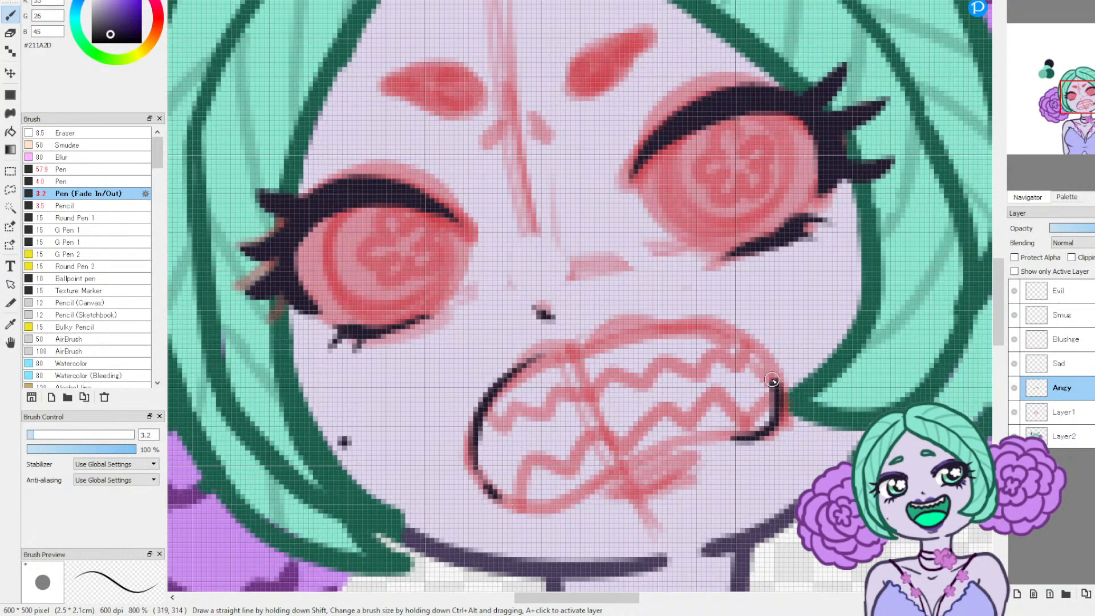
pyautogui.moveTo(727, 336); pyautogui.dragTo(700, 328)
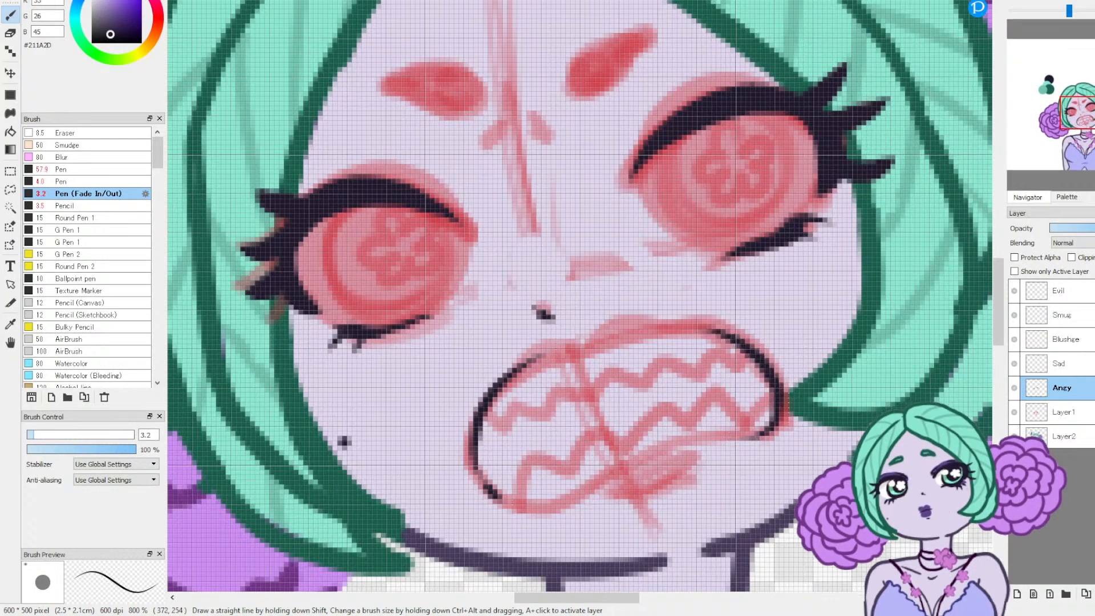
# Step: Rotate the canvas view and ink the upper and lower edges of the mouth to close its outline
pyautogui.click(1059, 1)
pyautogui.click(1059, 1)
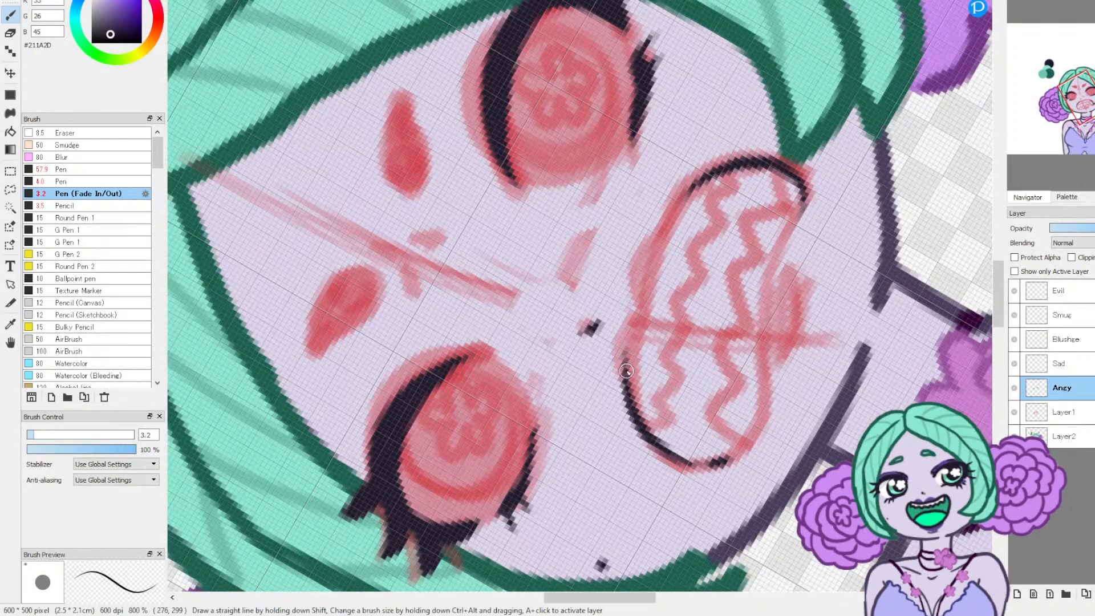
pyautogui.moveTo(672, 202); pyautogui.dragTo(699, 177)
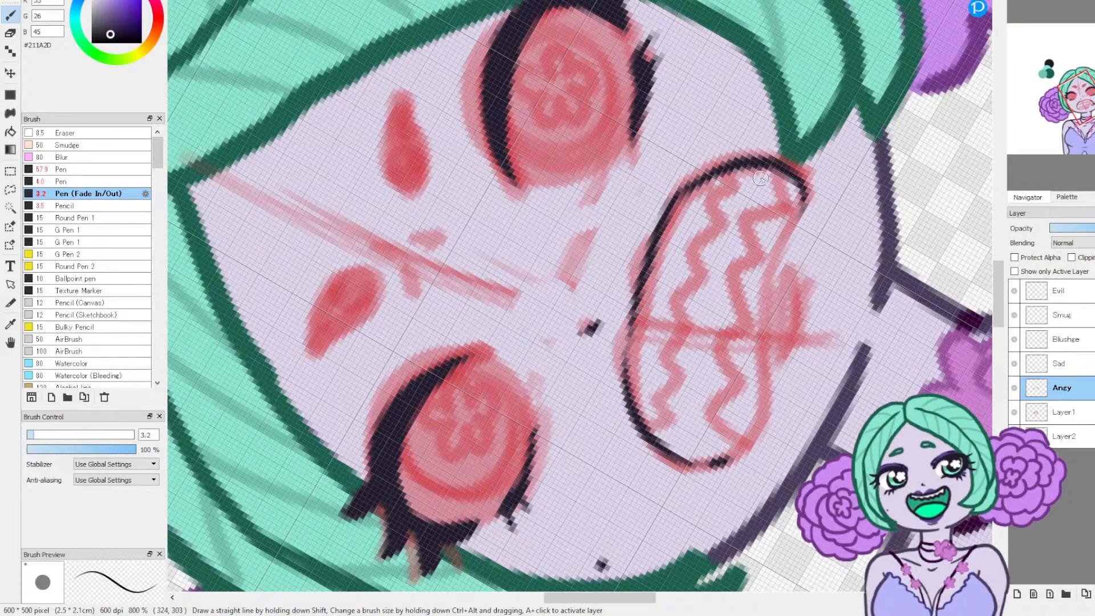
pyautogui.moveTo(719, 463)
pyautogui.mouseDown()
pyautogui.moveTo(758, 425)
pyautogui.moveTo(768, 386)
pyautogui.mouseUp()
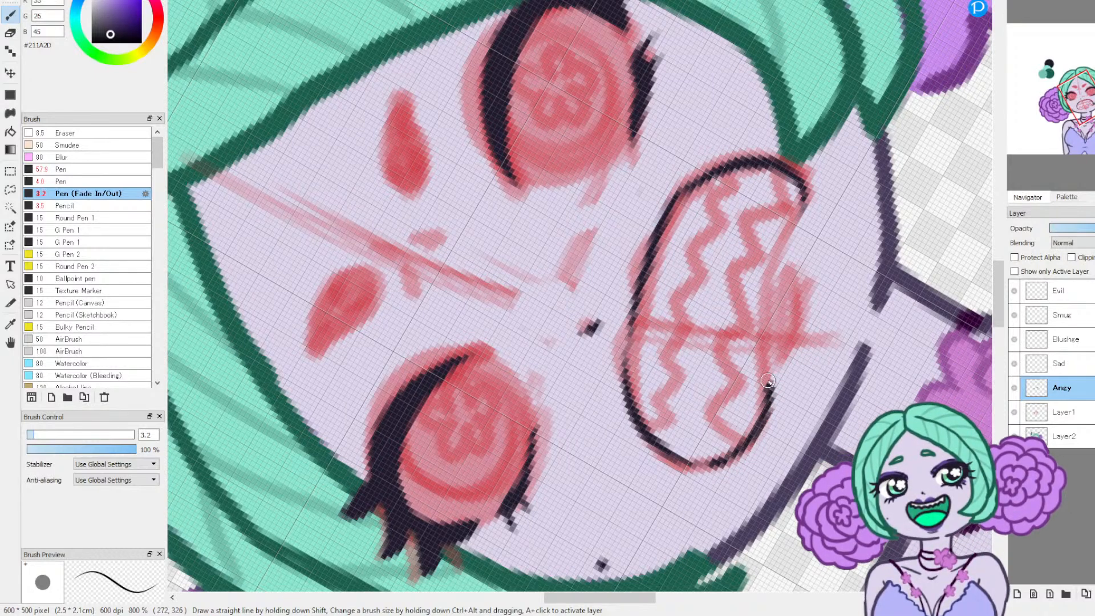
pyautogui.moveTo(765, 298); pyautogui.dragTo(805, 187)
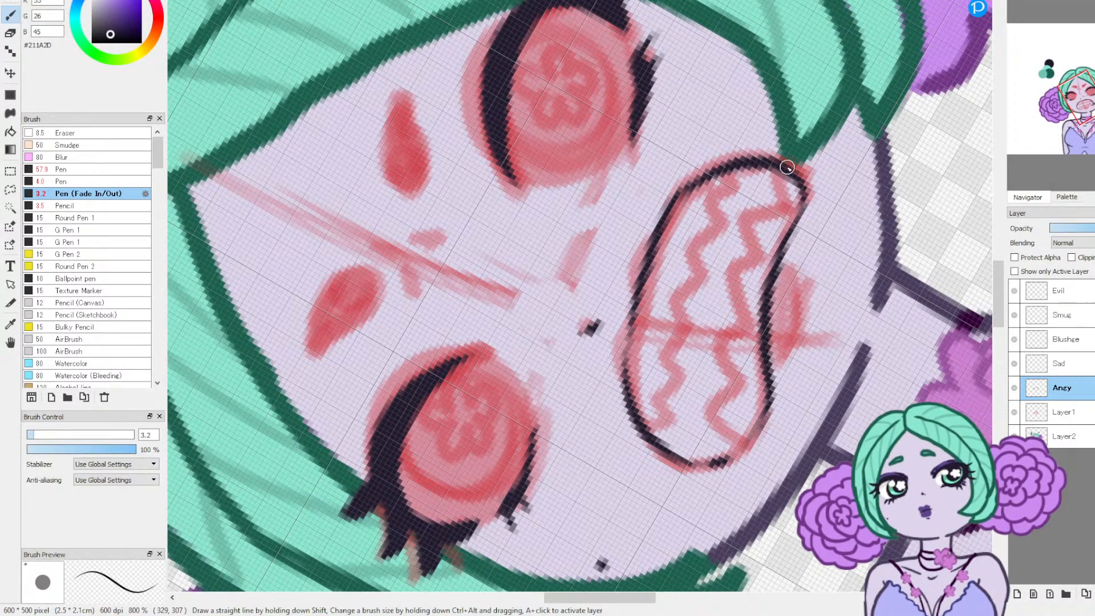
# Step: Ink upper lip contours just outside the mouth's upper edge and a short lower lip shadow line beneath the mouth
pyautogui.moveTo(629, 317)
pyautogui.mouseDown()
pyautogui.moveTo(612, 362)
pyautogui.moveTo(624, 396)
pyautogui.mouseUp()
pyautogui.moveTo(636, 295)
pyautogui.mouseDown()
pyautogui.moveTo(646, 234)
pyautogui.moveTo(661, 216)
pyautogui.mouseUp()
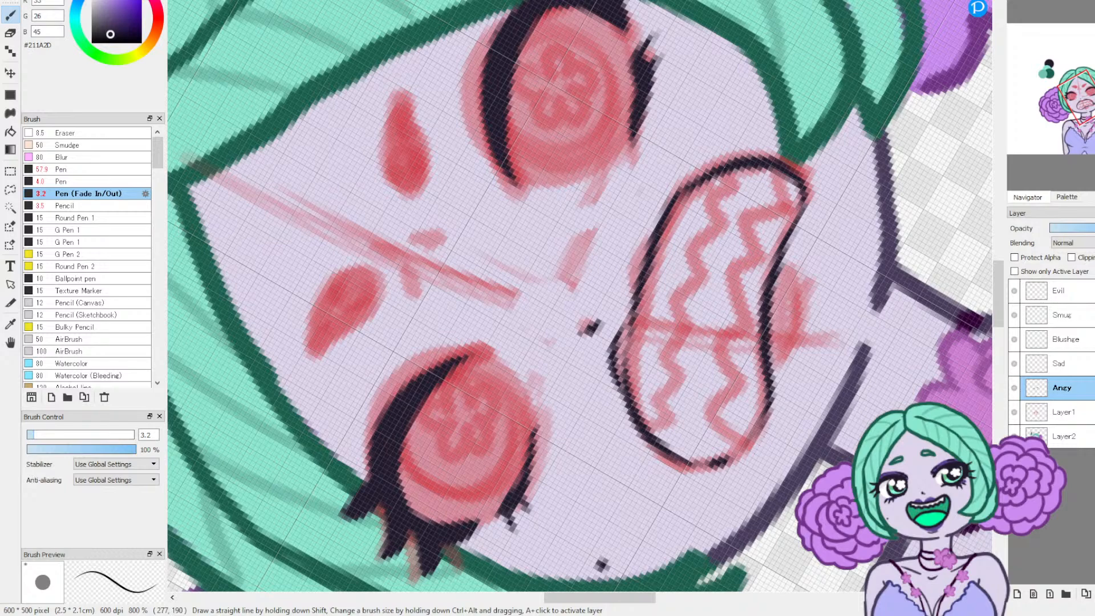
pyautogui.moveTo(651, 228); pyautogui.dragTo(631, 277)
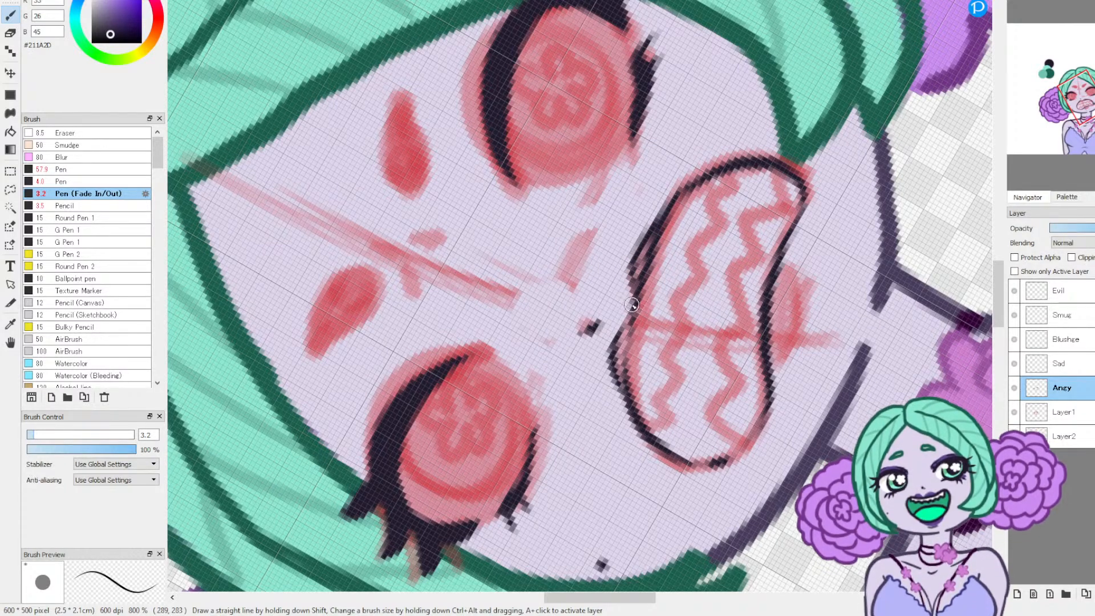
pyautogui.moveTo(791, 351); pyautogui.dragTo(788, 264)
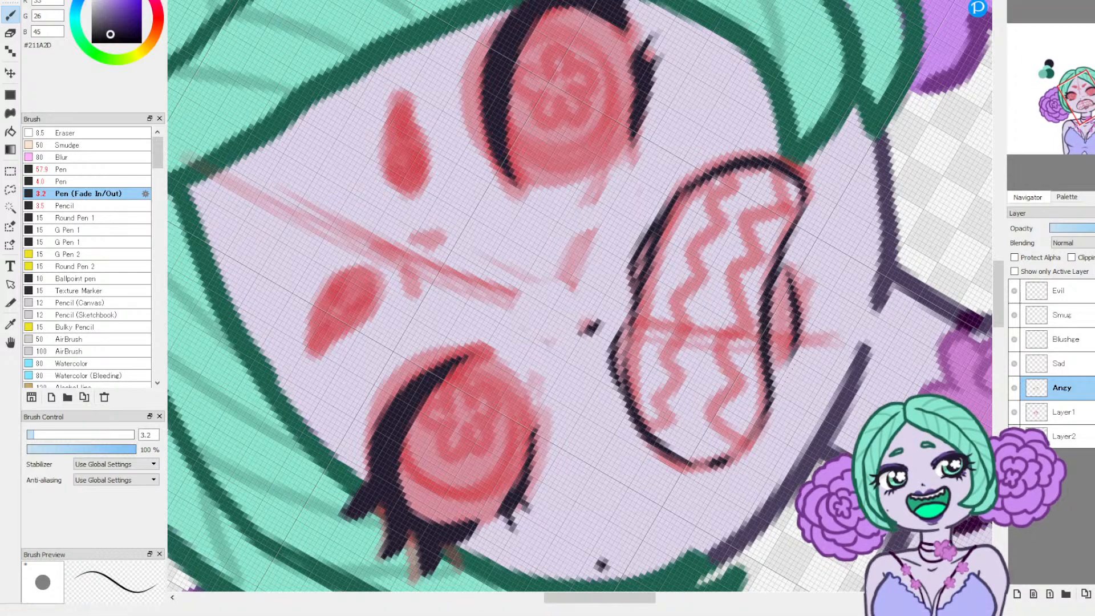
# Step: Ink the upper and lower zigzag rows of teeth inside the mouth over the red sketch
pyautogui.click(1086, 1)
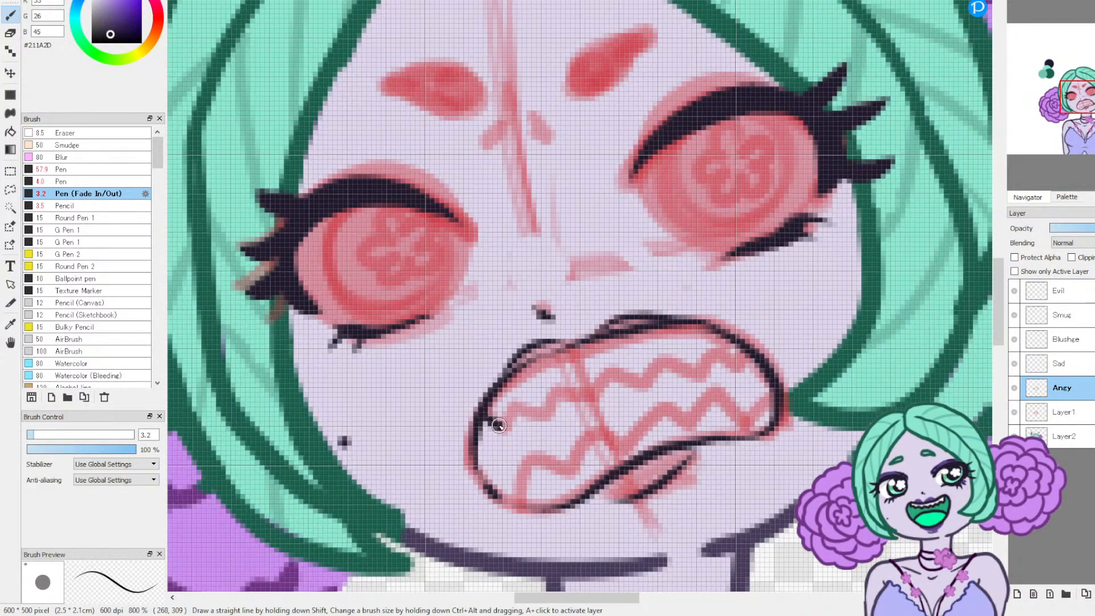
pyautogui.moveTo(509, 403)
pyautogui.mouseDown()
pyautogui.moveTo(549, 407)
pyautogui.moveTo(560, 381)
pyautogui.moveTo(554, 396)
pyautogui.moveTo(559, 385)
pyautogui.moveTo(588, 391)
pyautogui.moveTo(611, 363)
pyautogui.moveTo(641, 379)
pyautogui.moveTo(663, 351)
pyautogui.moveTo(693, 371)
pyautogui.moveTo(707, 355)
pyautogui.mouseUp()
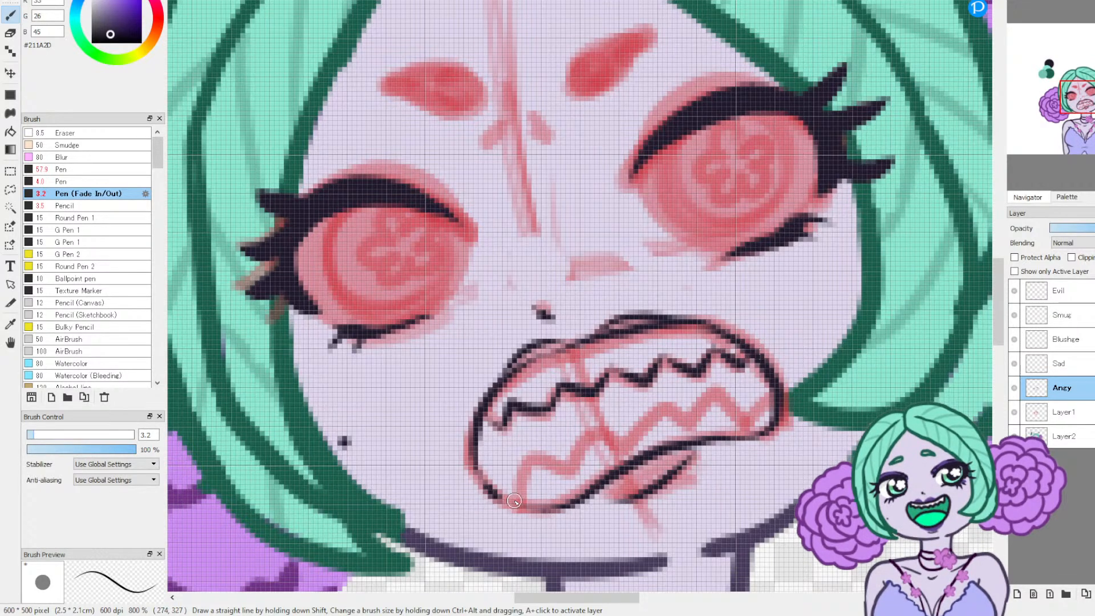
pyautogui.moveTo(575, 445)
pyautogui.mouseDown()
pyautogui.moveTo(646, 430)
pyautogui.moveTo(616, 451)
pyautogui.moveTo(656, 410)
pyautogui.moveTo(706, 417)
pyautogui.mouseUp()
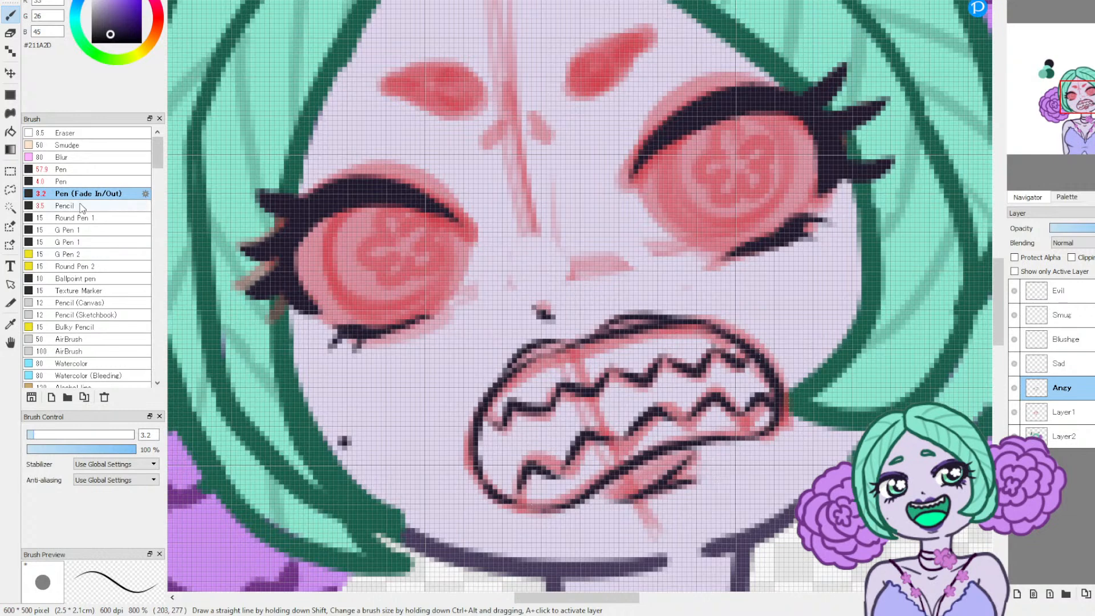
# Step: Refine the lower lip shadow with the Eraser at size 6.8 and the pen, and ink frown and nose-bridge creases
pyautogui.click(34, 133)
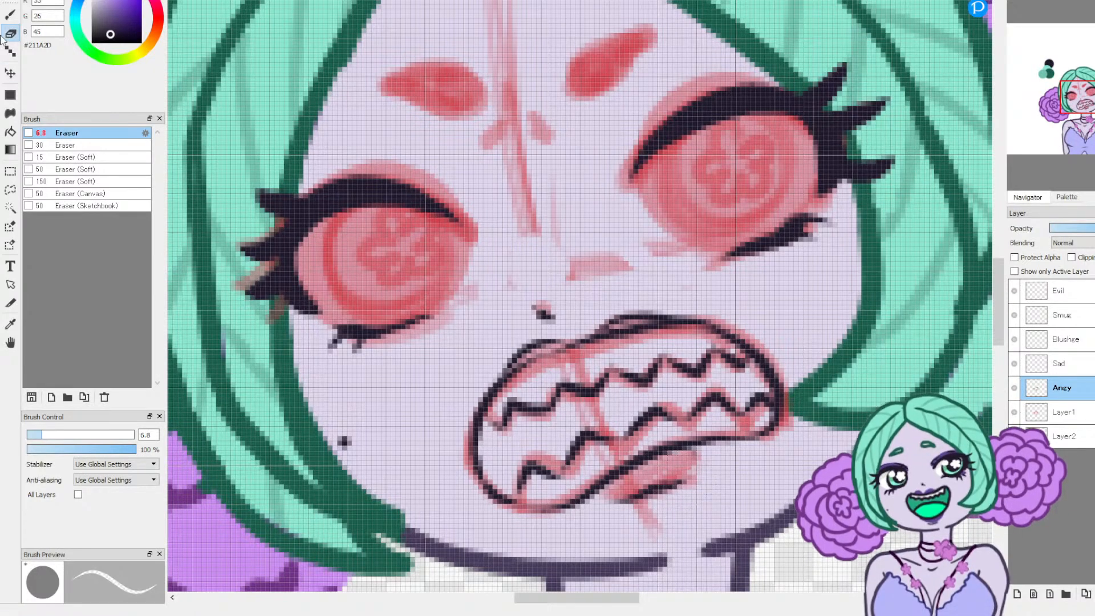
pyautogui.click(10, 14)
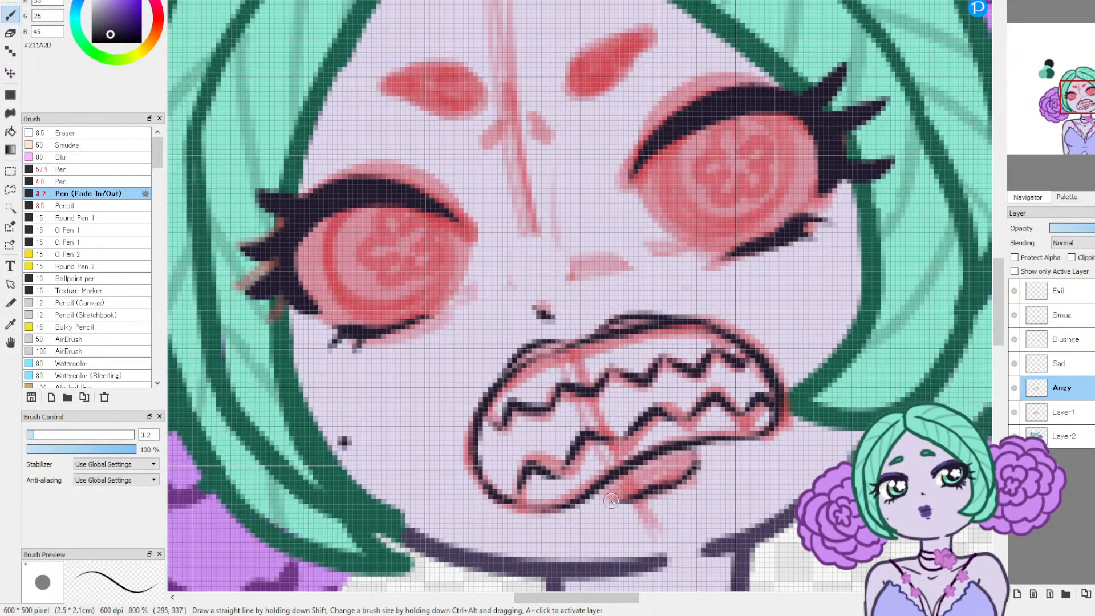
pyautogui.moveTo(505, 284); pyautogui.dragTo(560, 252)
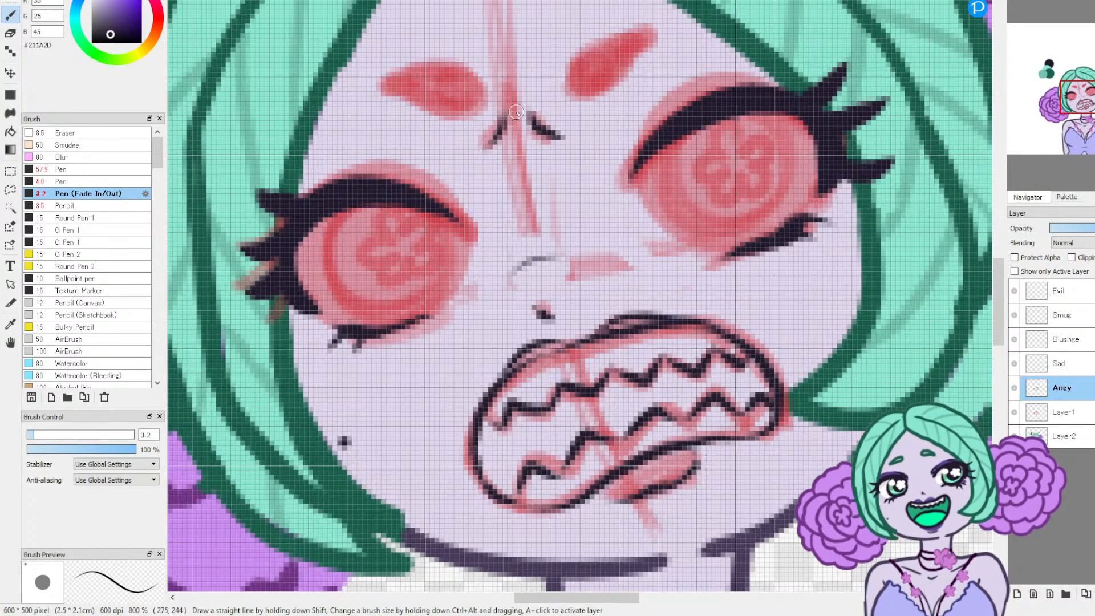
# Step: Ink the outlines of both slanted eyebrows over the red sketch, flipping the canvas horizontally for the second one
pyautogui.moveTo(569, 81); pyautogui.dragTo(594, 91)
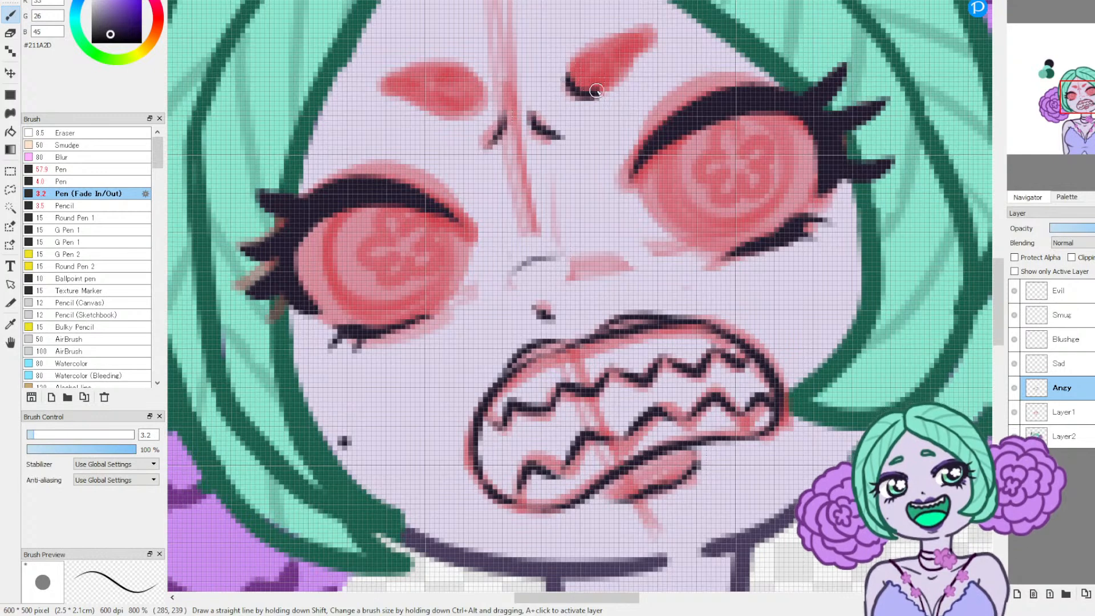
pyautogui.moveTo(630, 56); pyautogui.dragTo(656, 38)
pyautogui.moveTo(575, 88)
pyautogui.mouseDown()
pyautogui.moveTo(584, 53)
pyautogui.moveTo(650, 34)
pyautogui.mouseUp()
pyautogui.click(1091, 11)
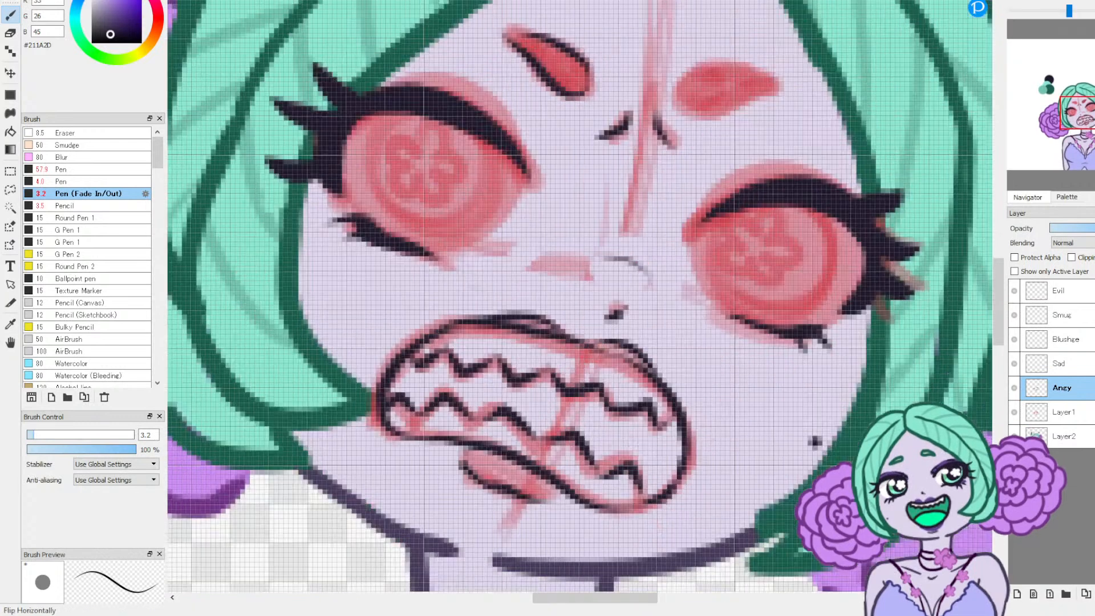
pyautogui.moveTo(677, 94); pyautogui.dragTo(780, 80)
pyautogui.moveTo(678, 101); pyautogui.dragTo(780, 83)
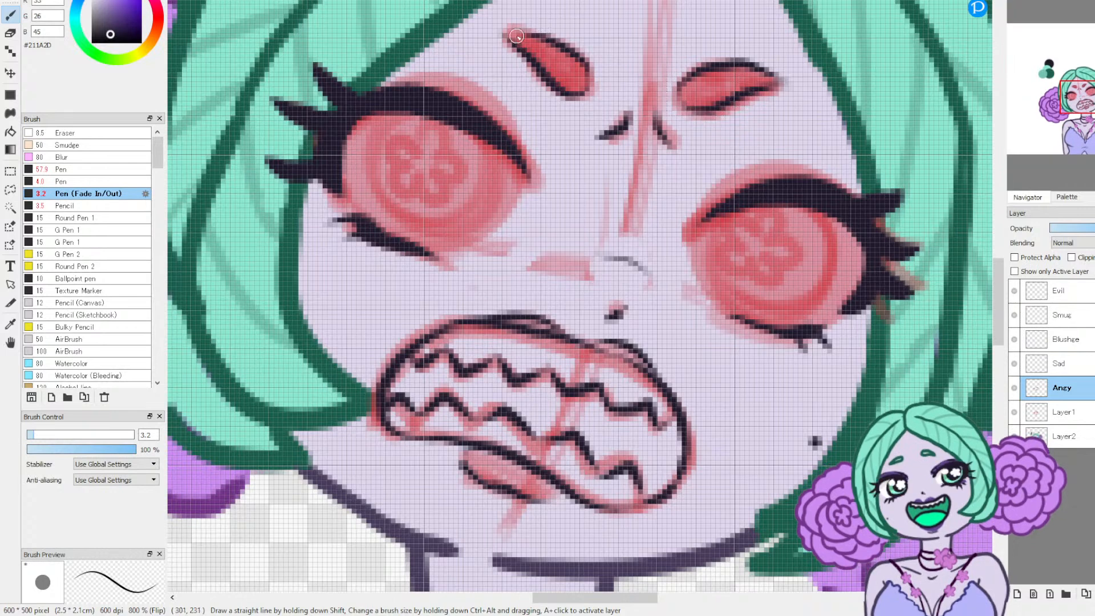
pyautogui.click(1084, 1)
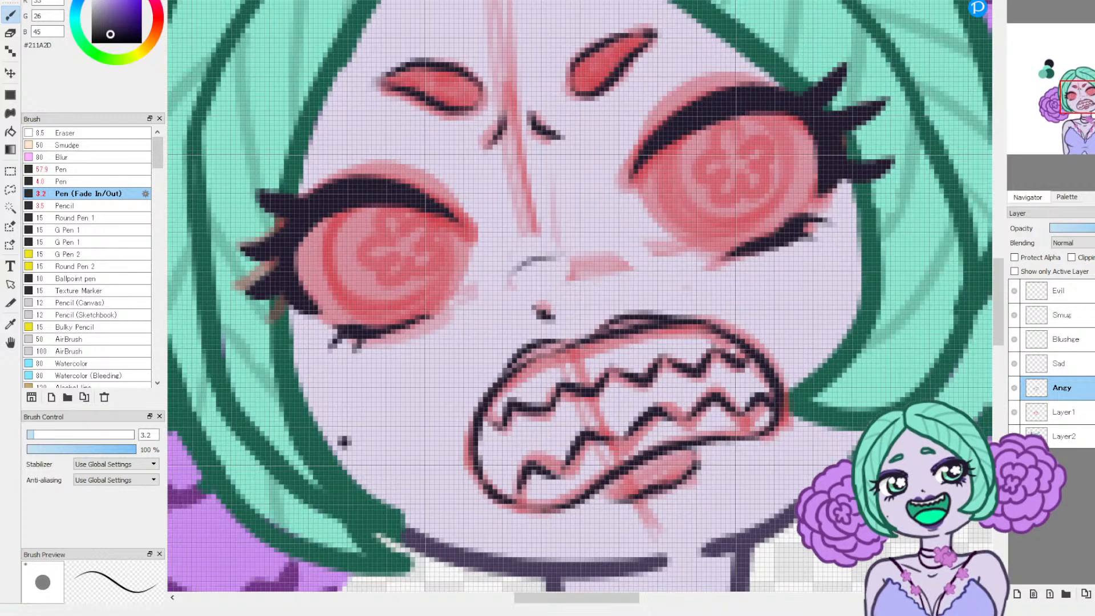
# Step: Hide the red sketch on Layer1 to reveal the clean expression linework
pyautogui.click(1047, 2)
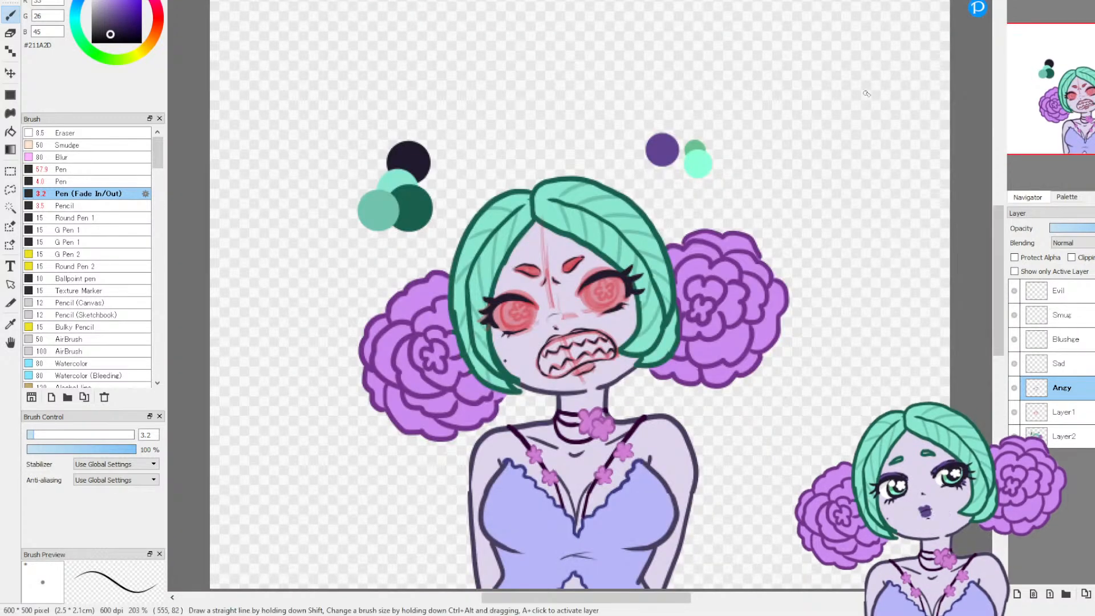
pyautogui.click(1015, 411)
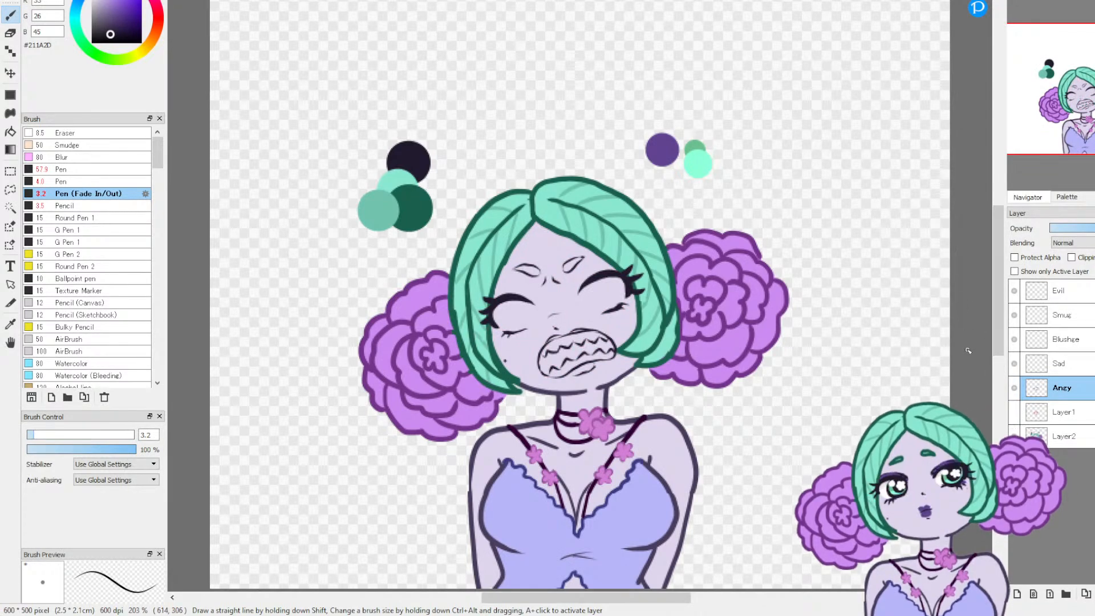
pyautogui.scroll(2, 538, 309)
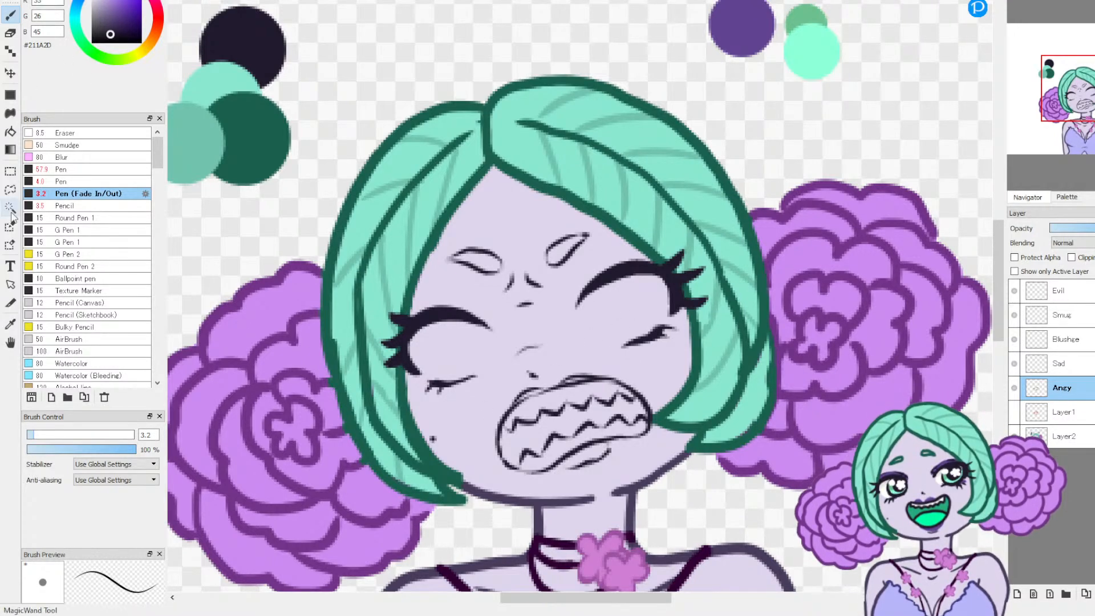
# Step: Sample the dark green #195F4D swatch and recolor both eyebrow outlines with the Pen (Fade In/Out) brush at size 3.2
pyautogui.click(12, 326)
pyautogui.click(251, 136)
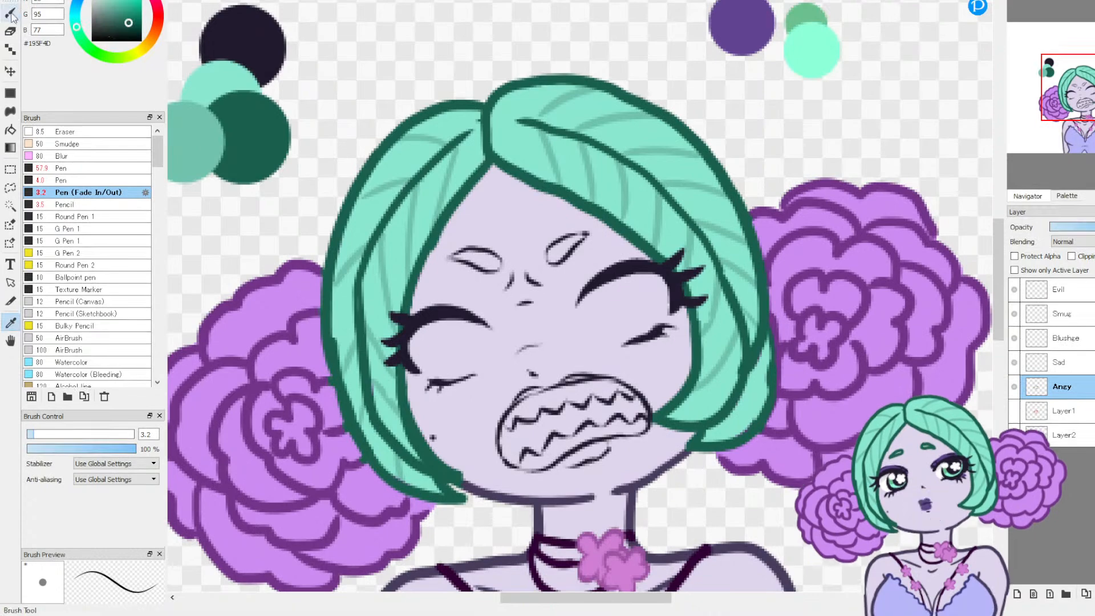
pyautogui.click(10, 15)
pyautogui.scroll(5, 589, 239)
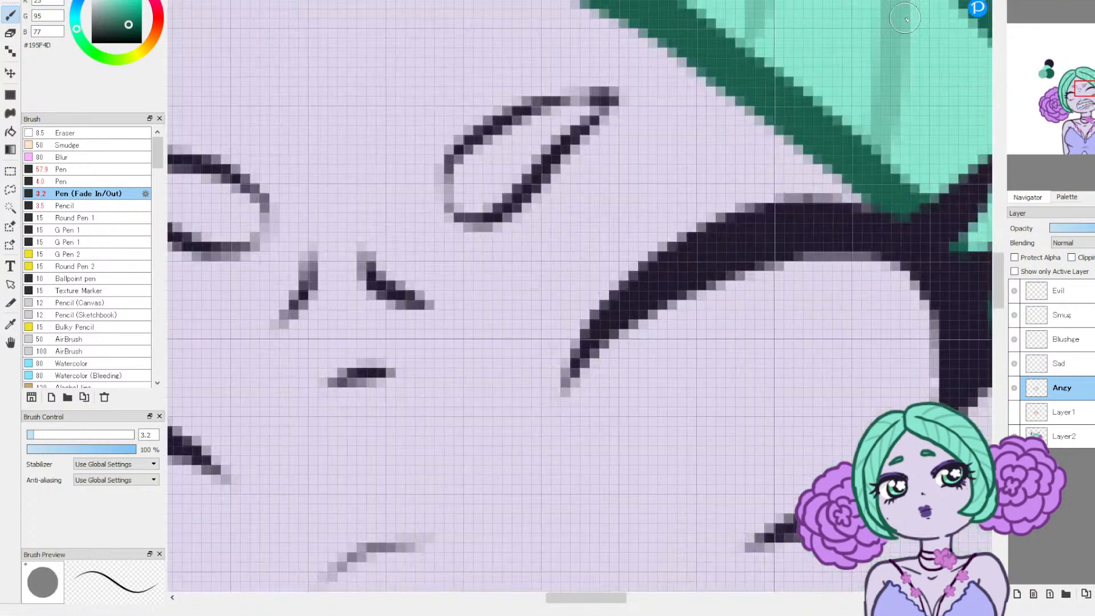
pyautogui.moveTo(472, 218)
pyautogui.mouseDown()
pyautogui.moveTo(445, 195)
pyautogui.moveTo(475, 137)
pyautogui.moveTo(522, 109)
pyautogui.moveTo(594, 100)
pyautogui.mouseUp()
pyautogui.moveTo(450, 189)
pyautogui.mouseDown()
pyautogui.moveTo(464, 217)
pyautogui.moveTo(498, 211)
pyautogui.moveTo(565, 134)
pyautogui.moveTo(624, 96)
pyautogui.mouseUp()
pyautogui.moveTo(1073, 85); pyautogui.dragTo(1075, 90)
pyautogui.moveTo(554, 227)
pyautogui.mouseDown()
pyautogui.moveTo(515, 170)
pyautogui.moveTo(463, 161)
pyautogui.moveTo(420, 165)
pyautogui.moveTo(369, 189)
pyautogui.mouseUp()
pyautogui.moveTo(544, 193)
pyautogui.mouseDown()
pyautogui.moveTo(543, 235)
pyautogui.moveTo(501, 247)
pyautogui.moveTo(344, 192)
pyautogui.mouseUp()
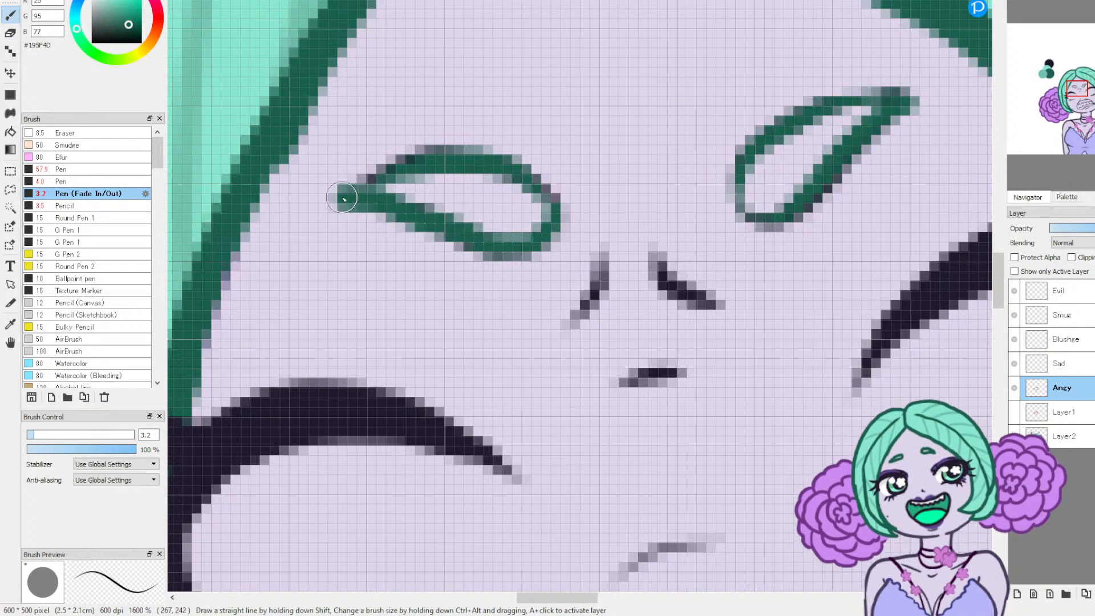
pyautogui.moveTo(523, 249)
pyautogui.mouseDown()
pyautogui.moveTo(549, 205)
pyautogui.moveTo(506, 162)
pyautogui.moveTo(431, 151)
pyautogui.moveTo(384, 164)
pyautogui.moveTo(341, 192)
pyautogui.mouseUp()
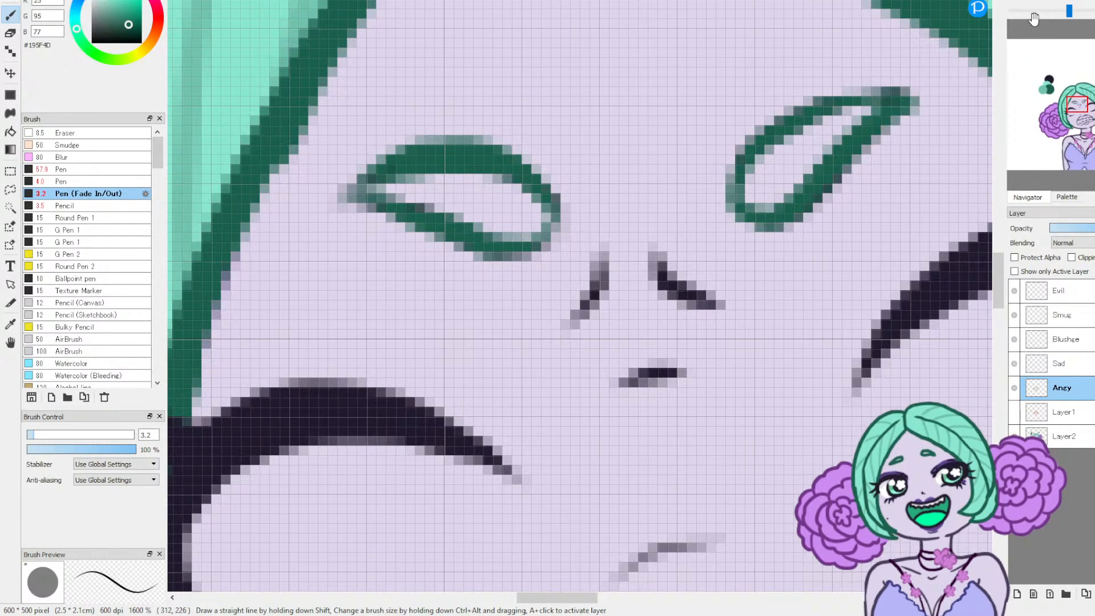
pyautogui.hotkey('ctrl', '0')
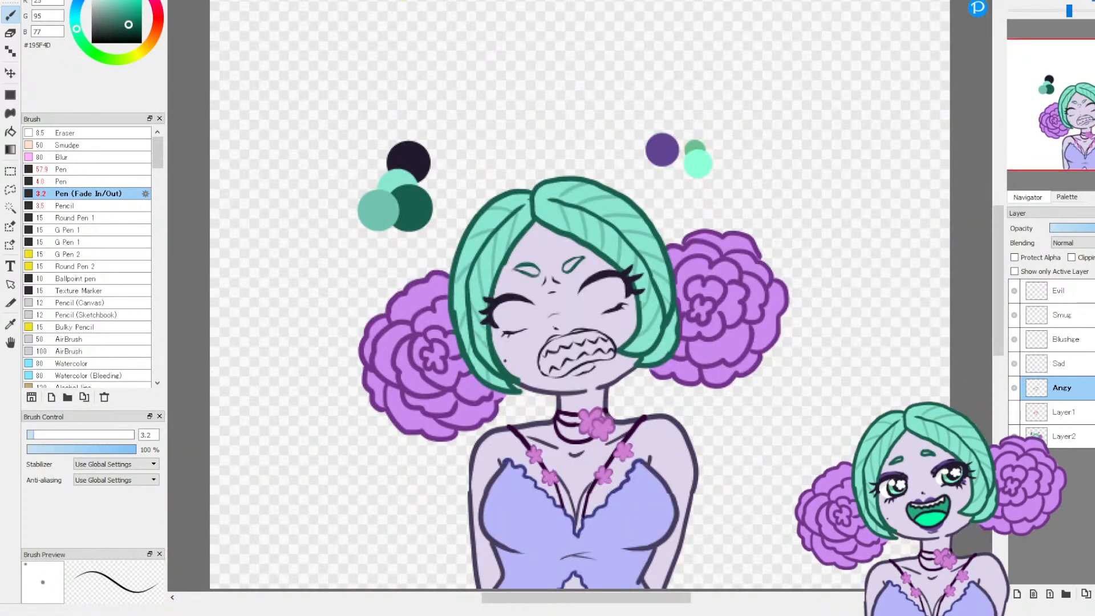
# Step: Erase the upper edge of the eyebrow above the higher eye and redraw it as a thinner dark green line
pyautogui.press('e')
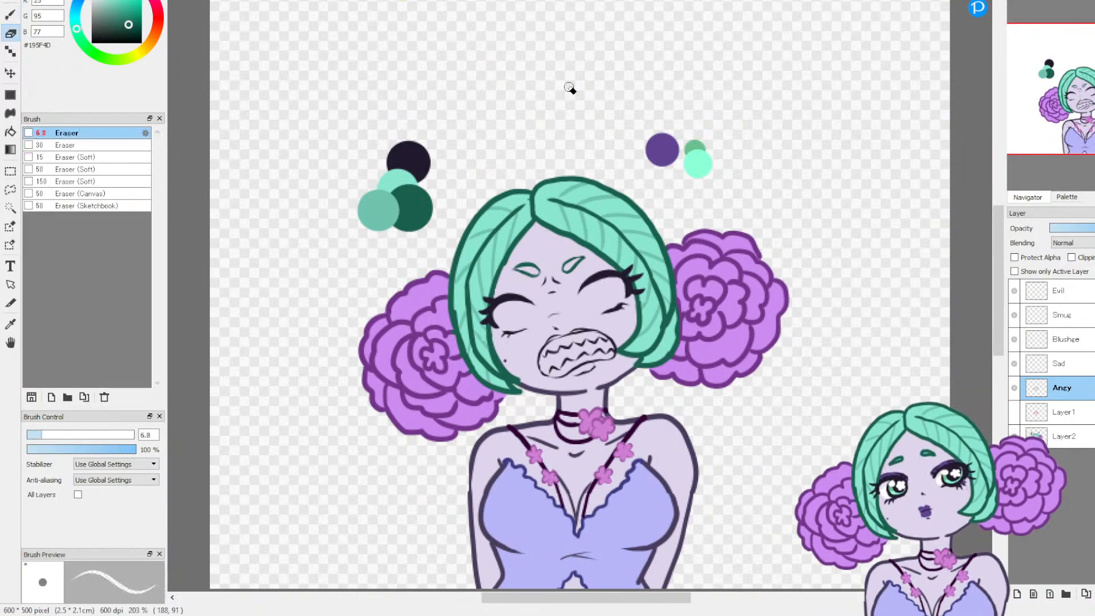
pyautogui.click(1045, 1)
pyautogui.click(1045, 1)
pyautogui.click(1045, 1)
pyautogui.moveTo(1079, 101); pyautogui.dragTo(1072, 90)
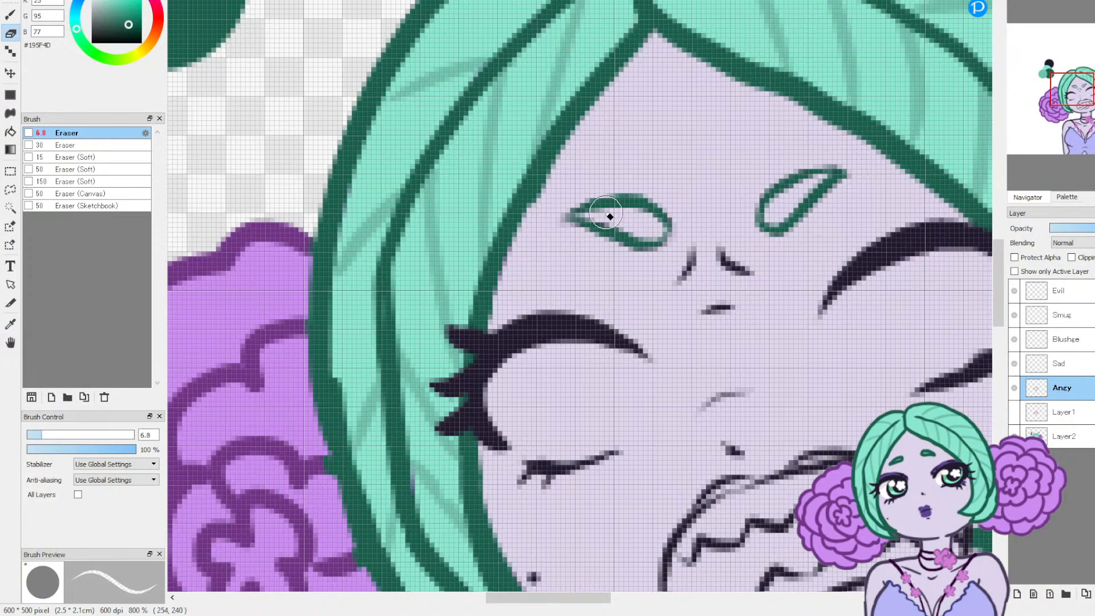
pyautogui.moveTo(758, 212)
pyautogui.mouseDown()
pyautogui.moveTo(774, 213)
pyautogui.moveTo(770, 191)
pyautogui.moveTo(842, 164)
pyautogui.mouseUp()
pyautogui.moveTo(784, 193)
pyautogui.mouseDown()
pyautogui.moveTo(844, 167)
pyautogui.moveTo(774, 187)
pyautogui.mouseUp()
pyautogui.press('b')
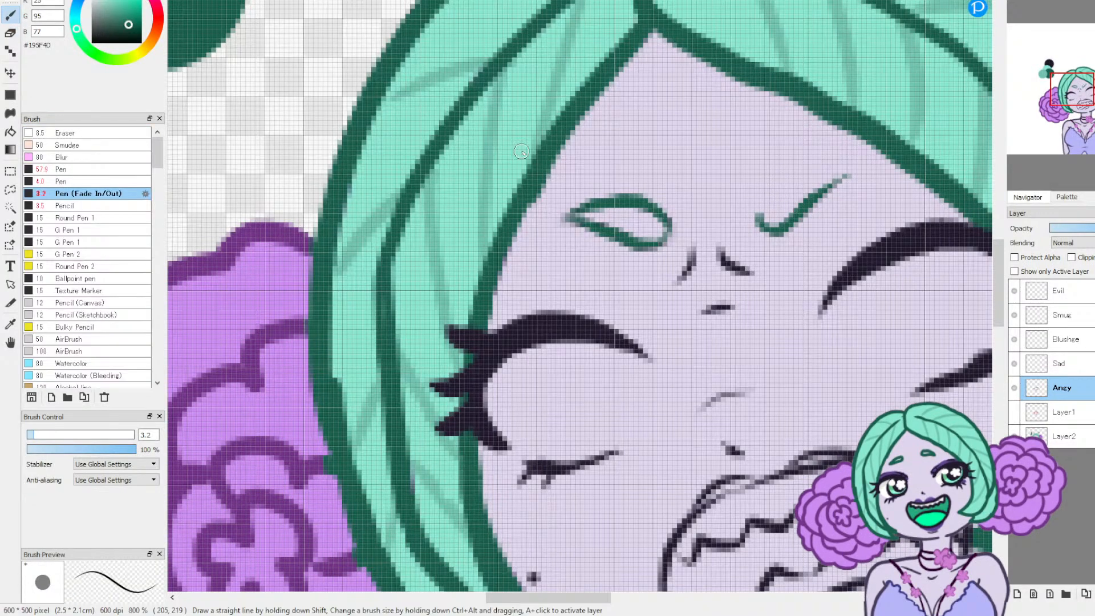
pyautogui.moveTo(761, 197)
pyautogui.mouseDown()
pyautogui.moveTo(764, 227)
pyautogui.moveTo(762, 196)
pyautogui.moveTo(825, 174)
pyautogui.moveTo(785, 186)
pyautogui.mouseUp()
pyautogui.moveTo(864, 172)
pyautogui.mouseDown()
pyautogui.moveTo(793, 197)
pyautogui.moveTo(765, 231)
pyautogui.moveTo(786, 182)
pyautogui.mouseUp()
pyautogui.click(1019, 4)
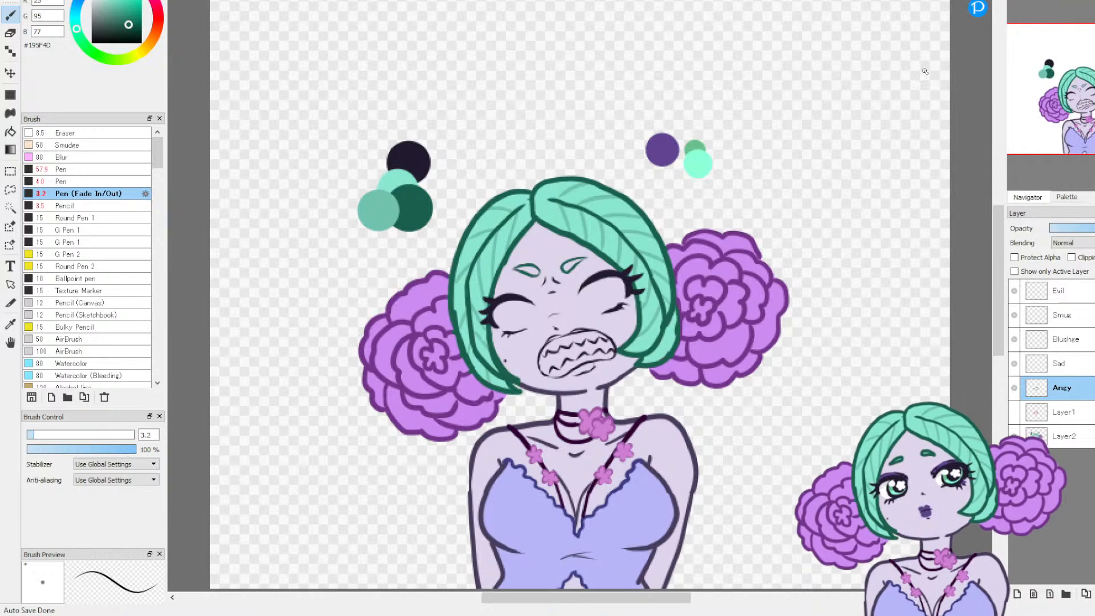
# Step: On Layer2, sample the hair's light green #8BE7D0 and paint over the rough inner edge of the right-hand hair tip outline
pyautogui.click(1056, 434)
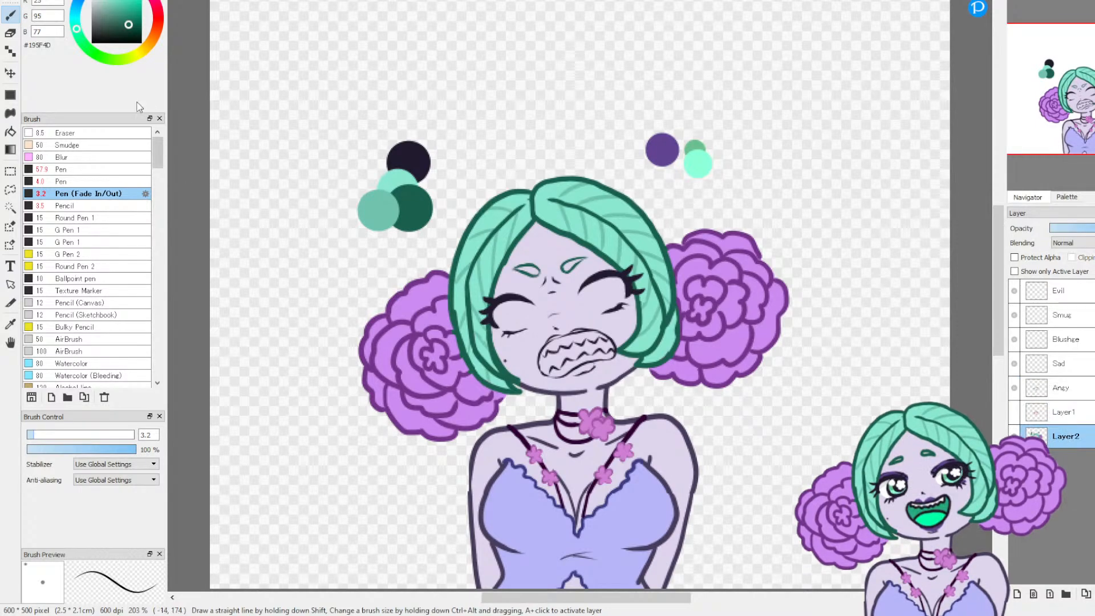
pyautogui.click(10, 324)
pyautogui.click(1018, 3)
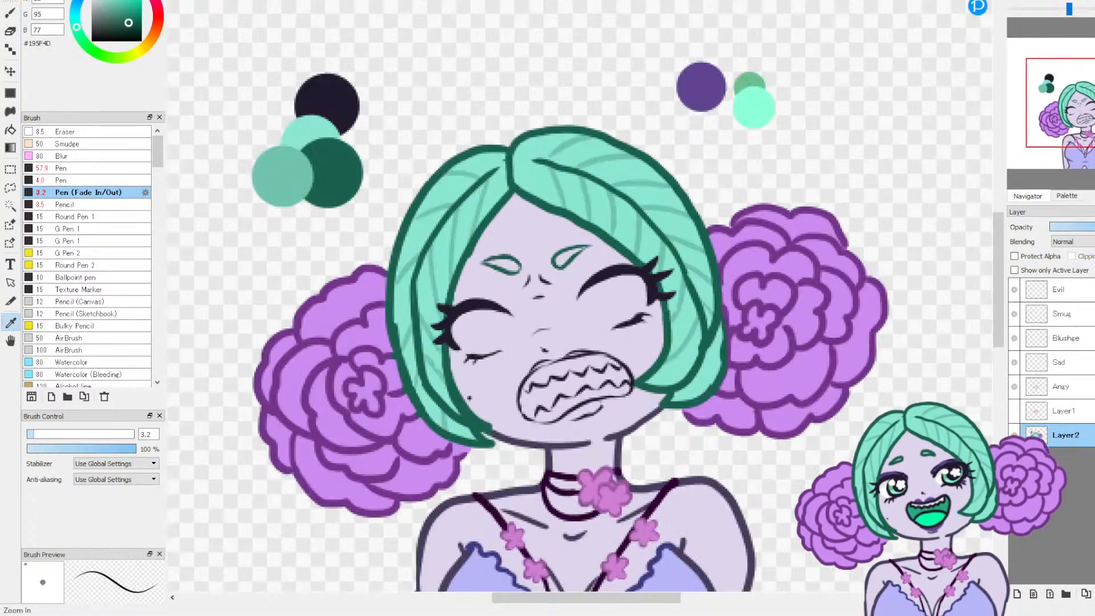
pyautogui.click(1017, 3)
pyautogui.click(1018, 3)
pyautogui.moveTo(1056, 52)
pyautogui.mouseDown()
pyautogui.moveTo(1060, 102)
pyautogui.moveTo(1074, 54)
pyautogui.mouseUp()
pyautogui.click(556, 277)
pyautogui.press('b')
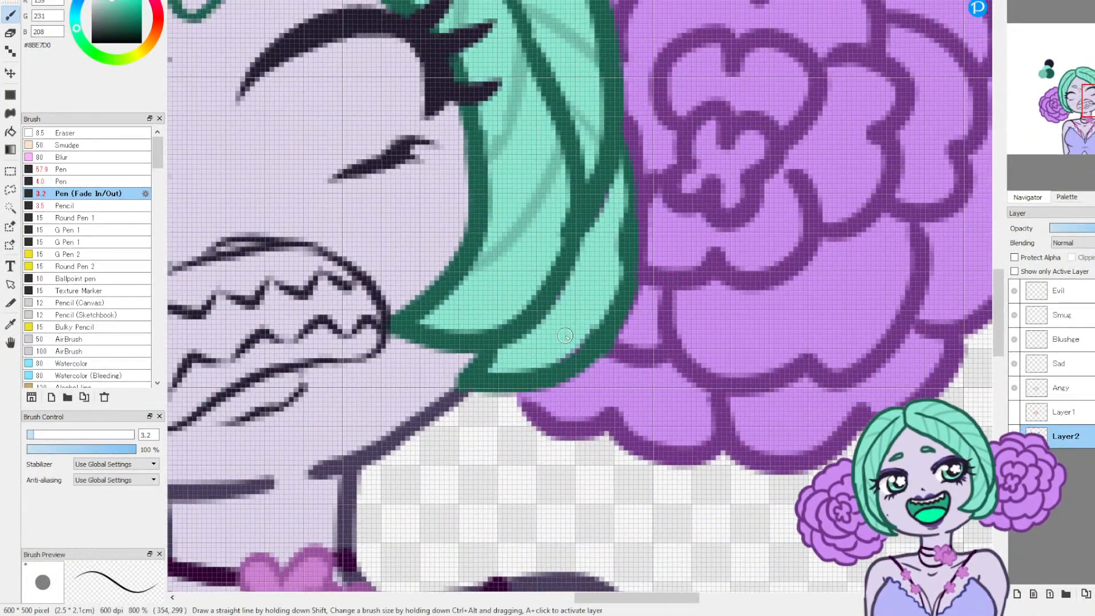
pyautogui.moveTo(612, 288)
pyautogui.mouseDown()
pyautogui.moveTo(624, 253)
pyautogui.moveTo(622, 193)
pyautogui.mouseUp()
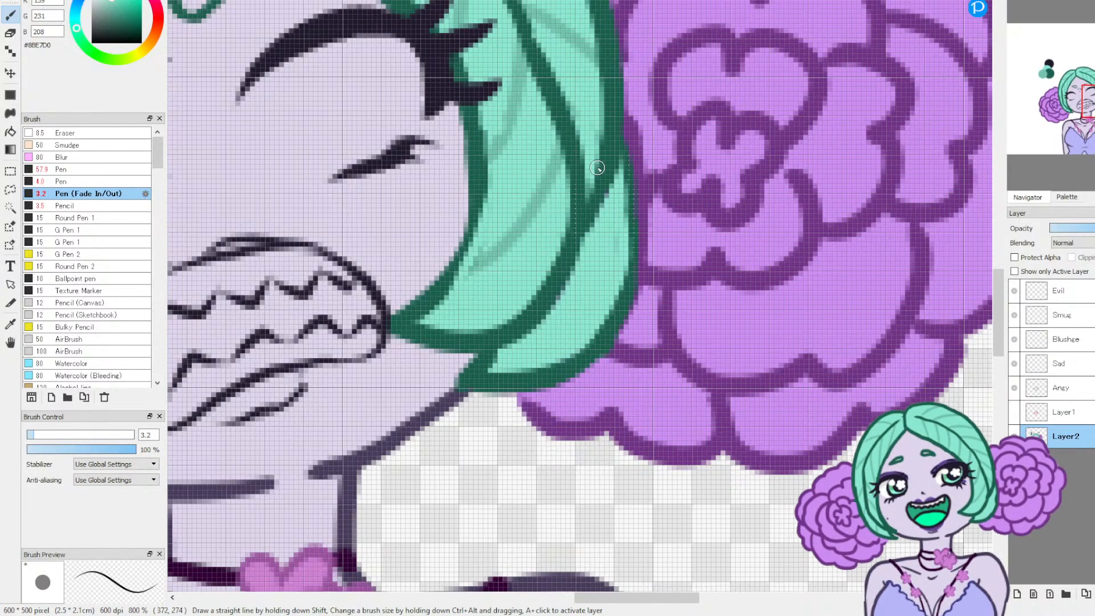
# Step: Sample the flower outline's purple #723488 and clean up the green bumps where the left hair edge meets the flower
pyautogui.moveTo(1076, 98); pyautogui.dragTo(1067, 120)
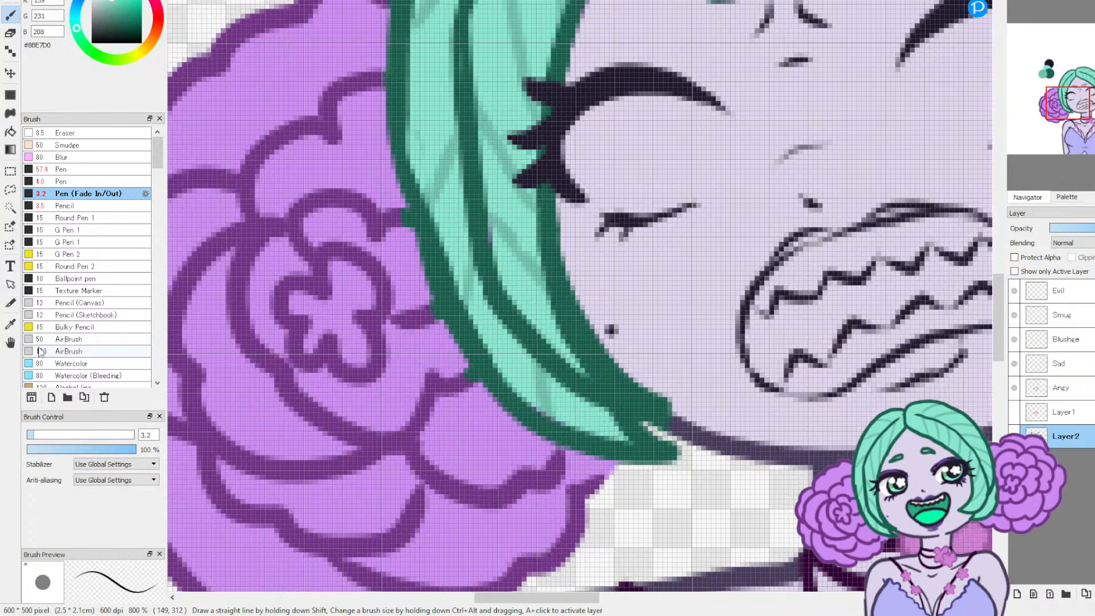
pyautogui.click(11, 324)
pyautogui.click(286, 341)
pyautogui.click(11, 12)
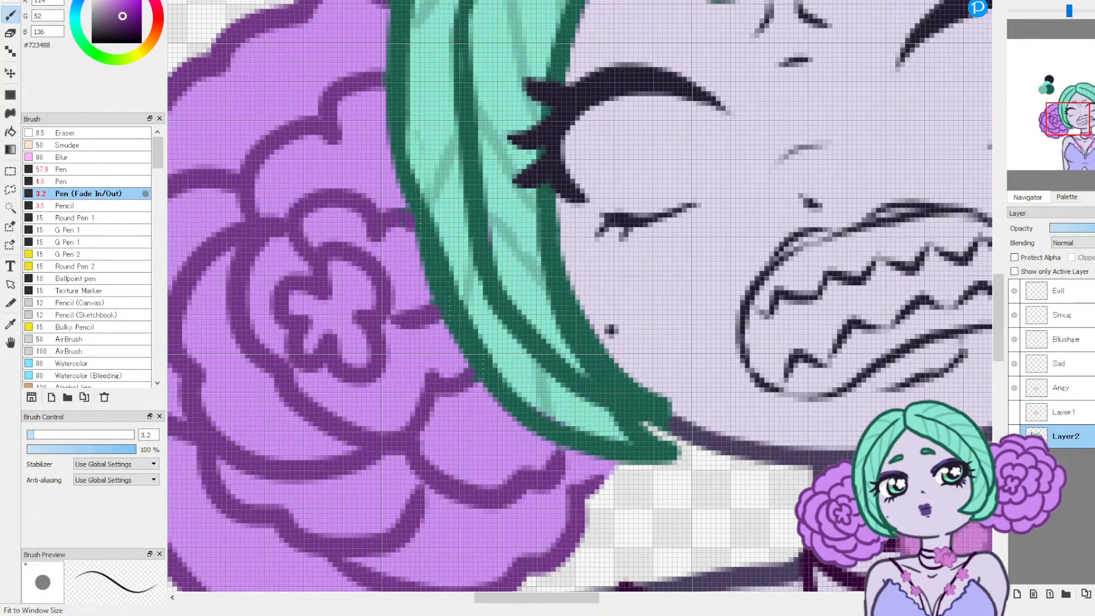
pyautogui.click(1050, 1)
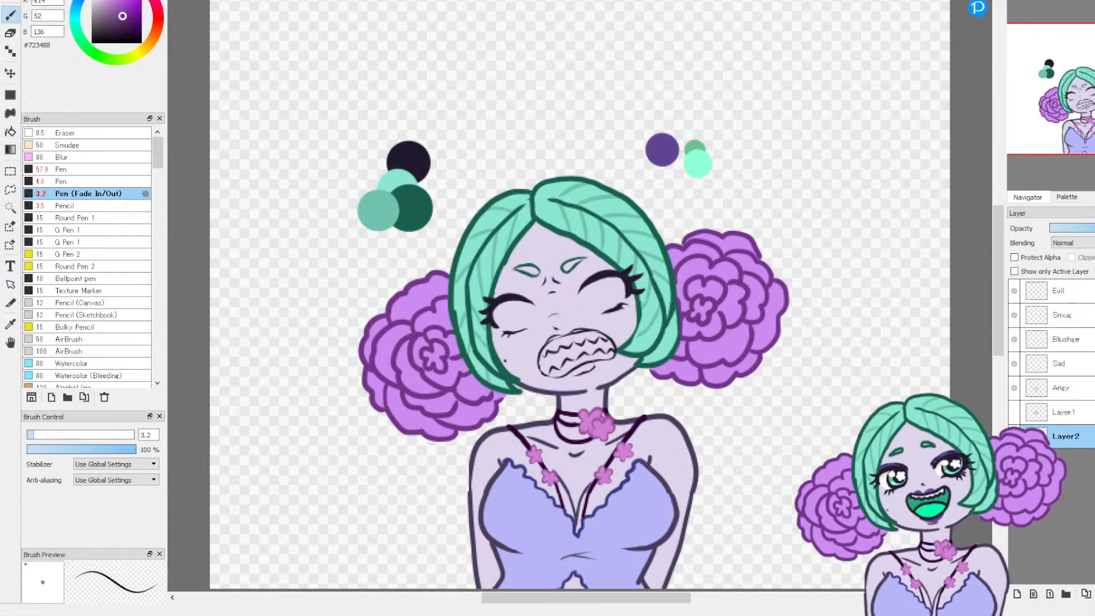
# Step: Sample the hair's light green #8BE7D0 and touch up the left hair section on Layer2 with the Pencil at size 3.5
pyautogui.rightClick(408, 162)
pyautogui.click(12, 323)
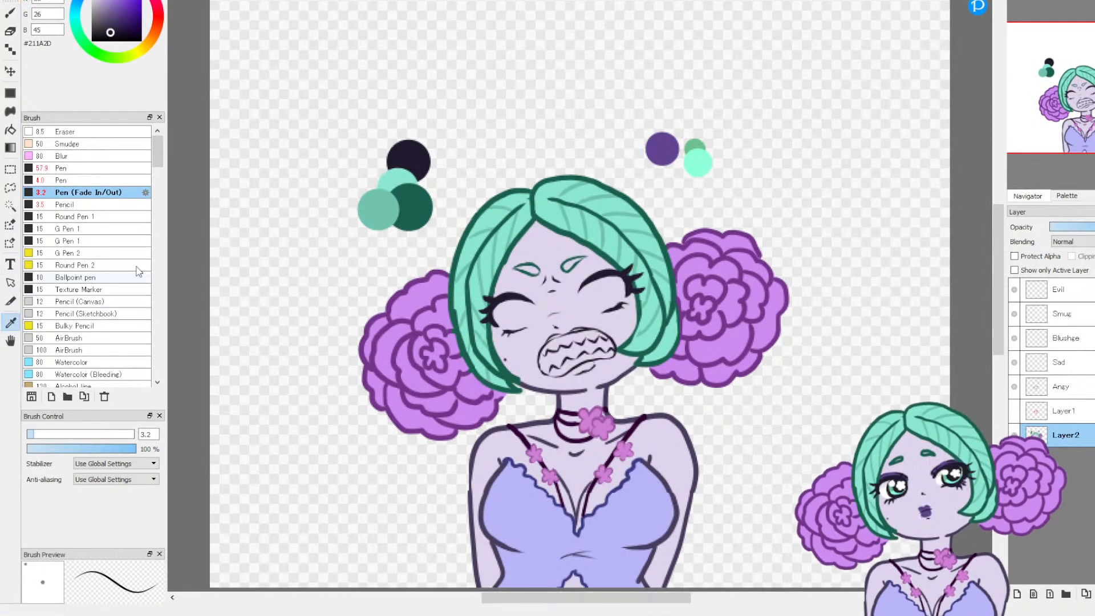
pyautogui.click(1017, 1)
pyautogui.click(1017, 1)
pyautogui.click(1017, 1)
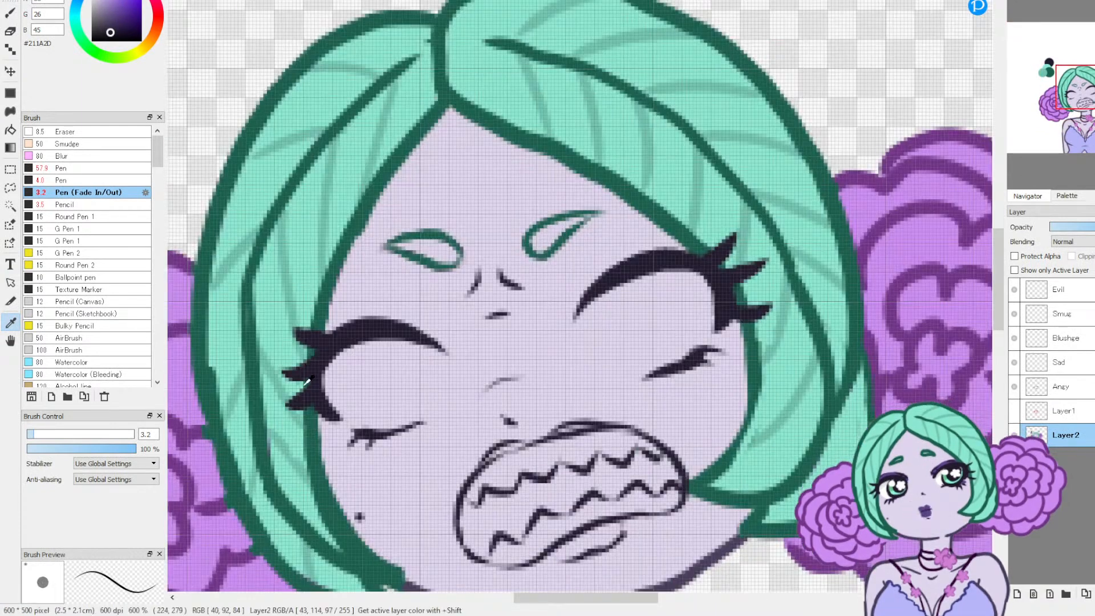
pyautogui.press('b')
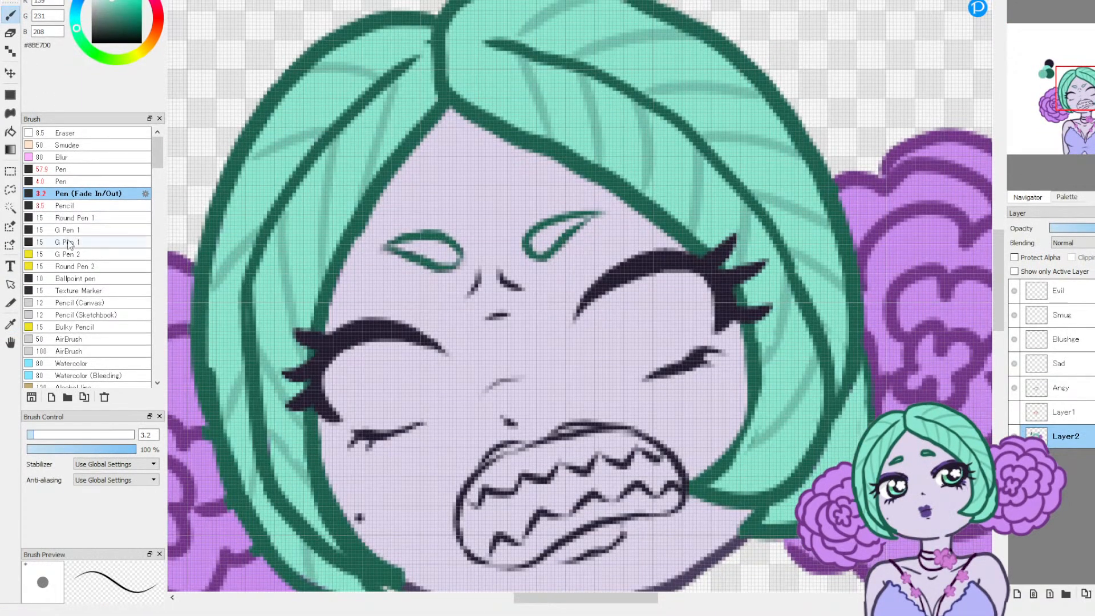
pyautogui.click(64, 205)
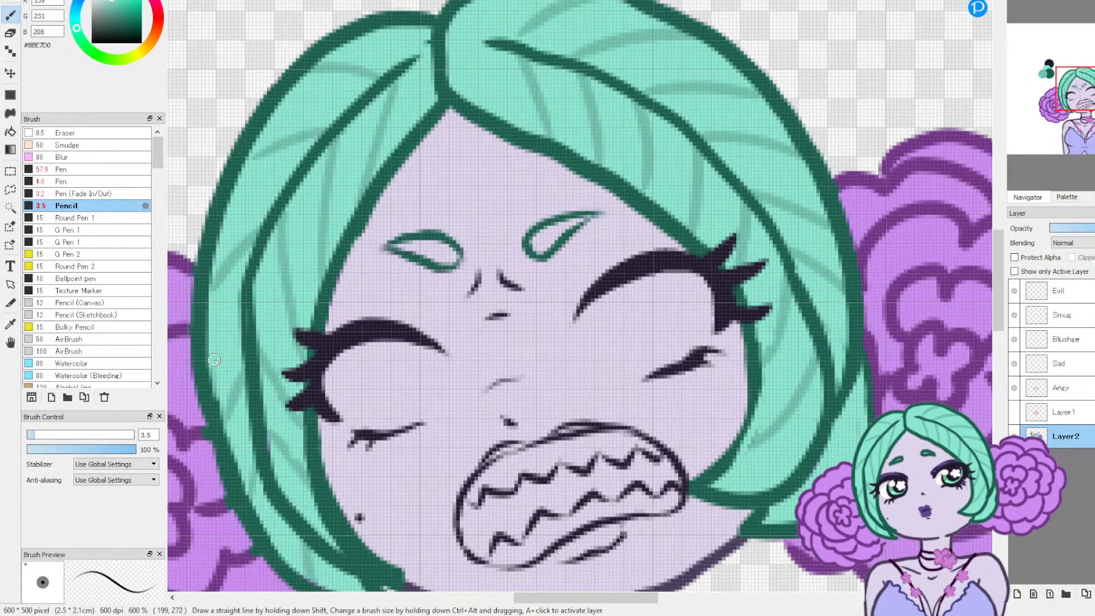
pyautogui.moveTo(231, 437); pyautogui.dragTo(435, 218)
# Step: Sample the hair outline's dark green #195F4D and touch up the left hair tip beside the jaw on Layer2 with the Pencil
pyautogui.rightClick(188, 170)
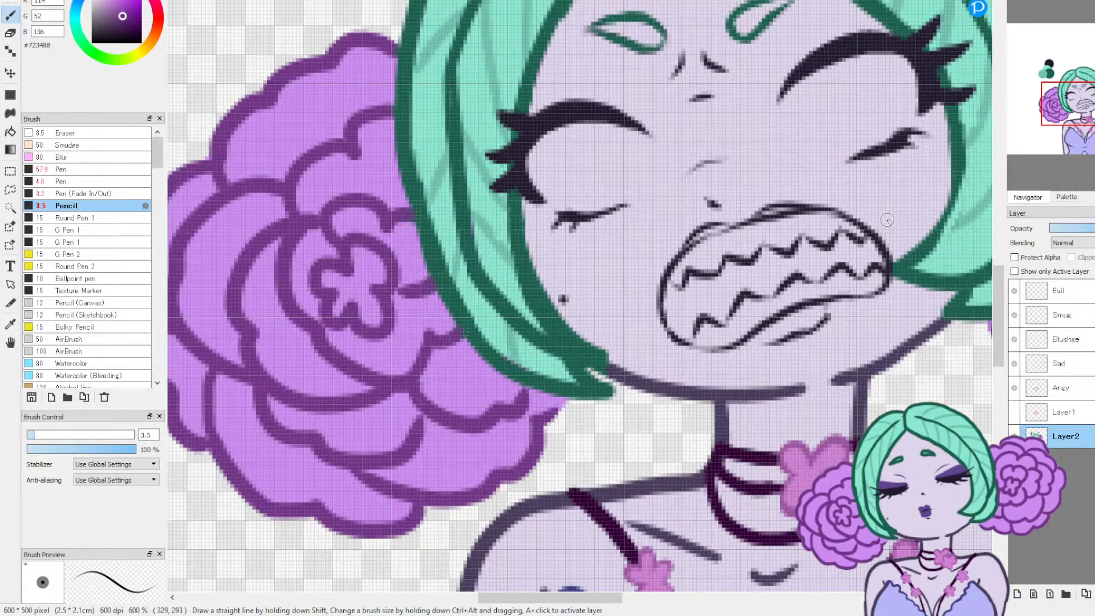
pyautogui.click(10, 323)
pyautogui.click(596, 348)
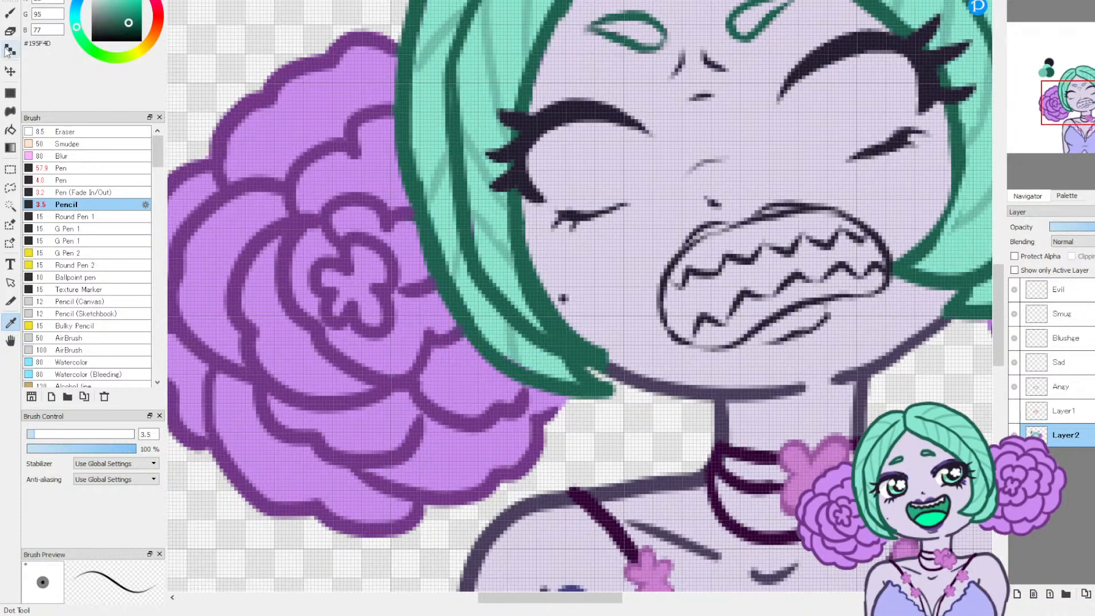
pyautogui.press('b')
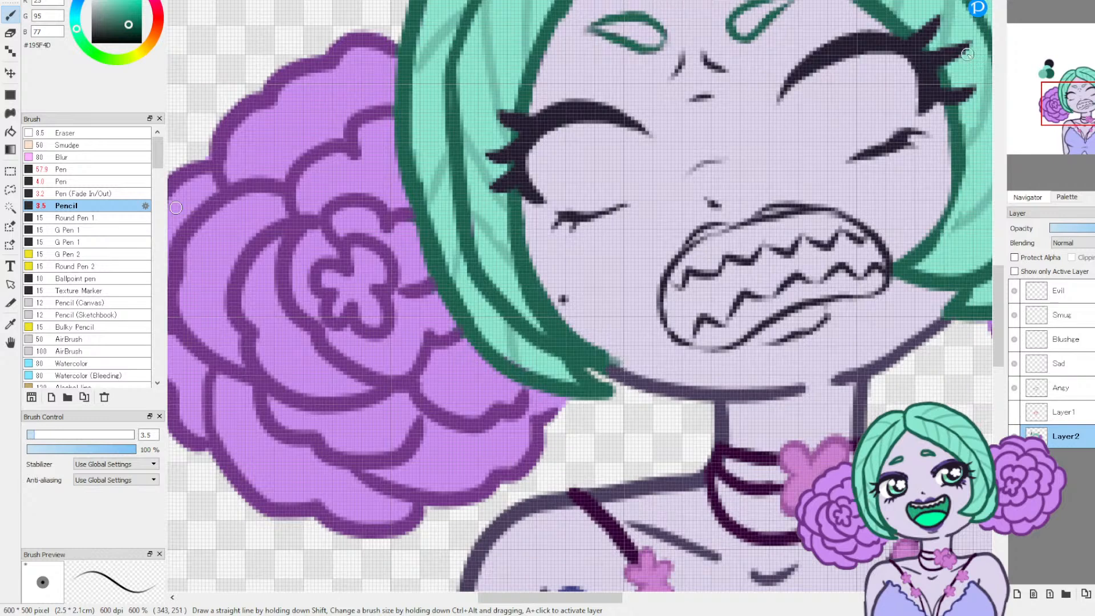
pyautogui.click(1091, 2)
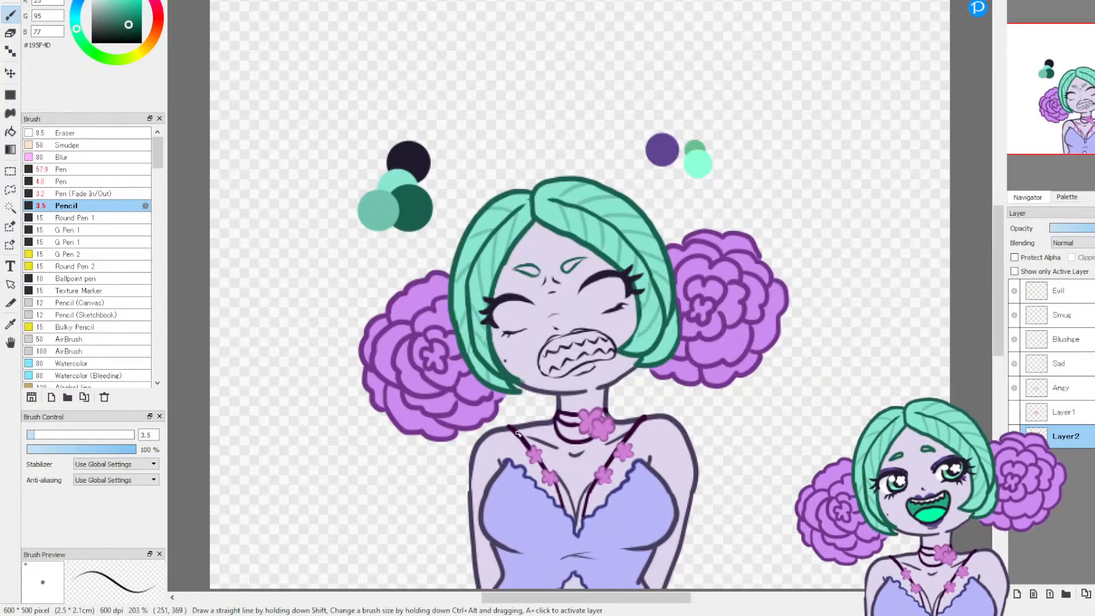
# Step: Sample the strand shade #71C3AF and extend the faint strand line in the right-hand hair section toward its inner outline
pyautogui.press('i')
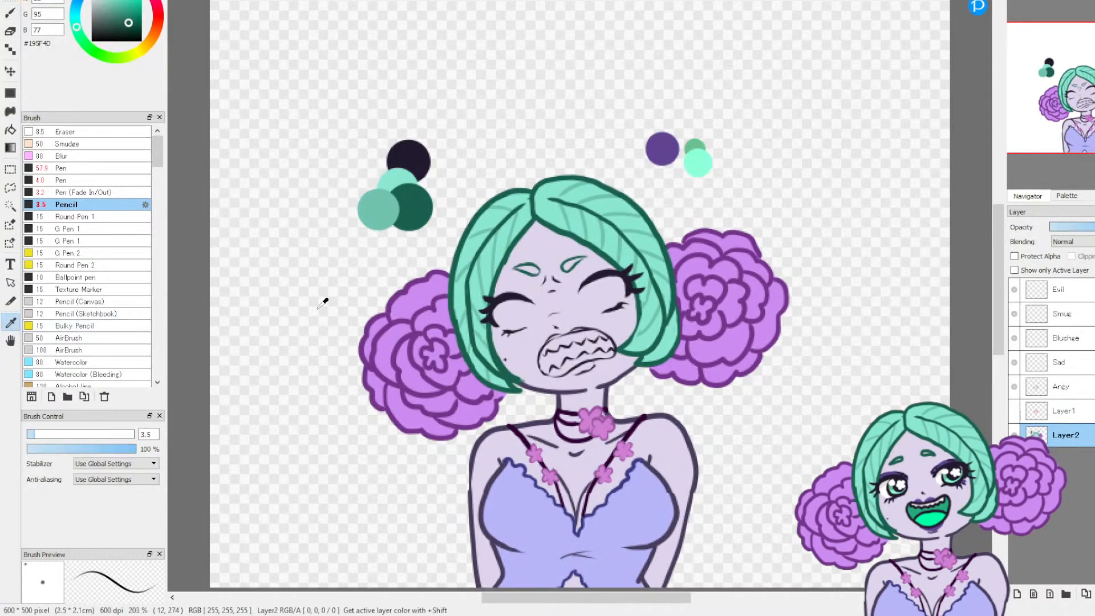
pyautogui.scroll(6, 1083, 132)
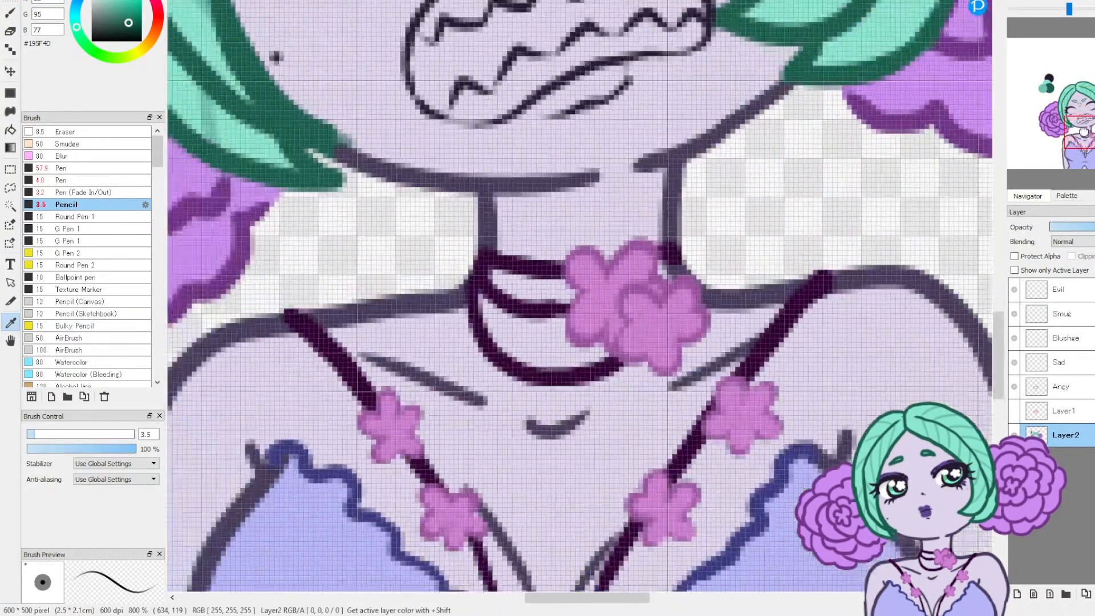
pyautogui.moveTo(1083, 132); pyautogui.dragTo(1087, 95)
pyautogui.click(694, 261)
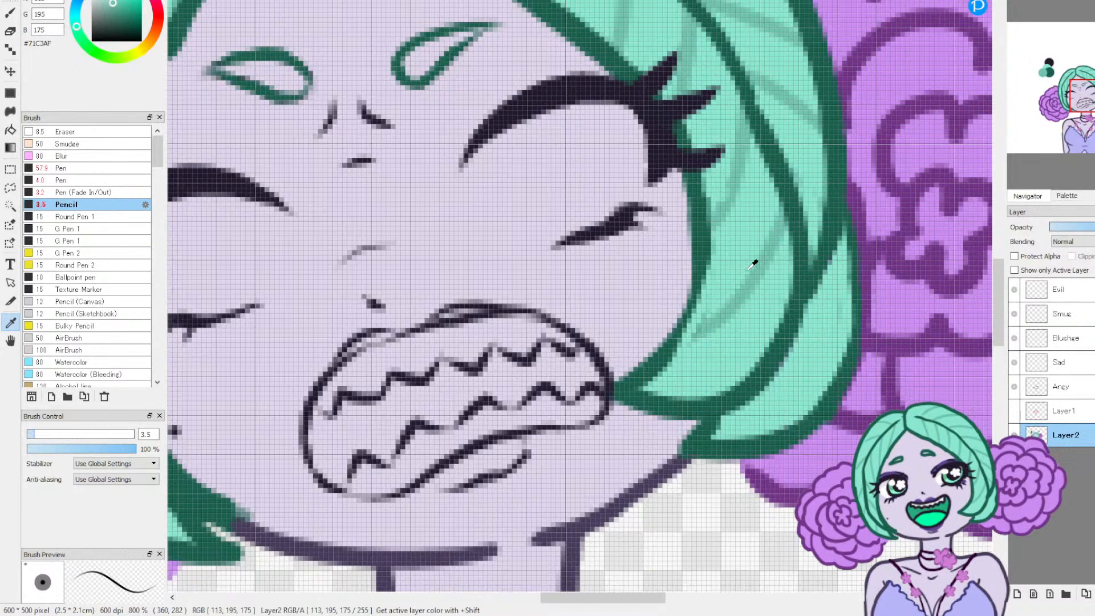
pyautogui.click(10, 14)
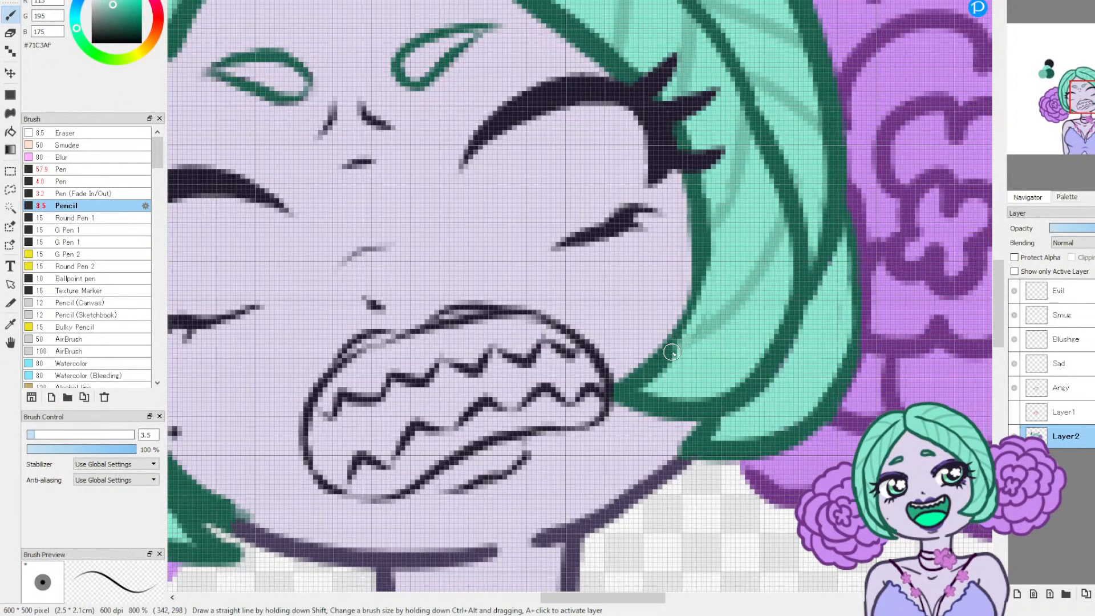
# Step: Sample the dark green #195F4D and touch up the inner outline of the right-hand hair section with the Pen at size 4
pyautogui.click(10, 324)
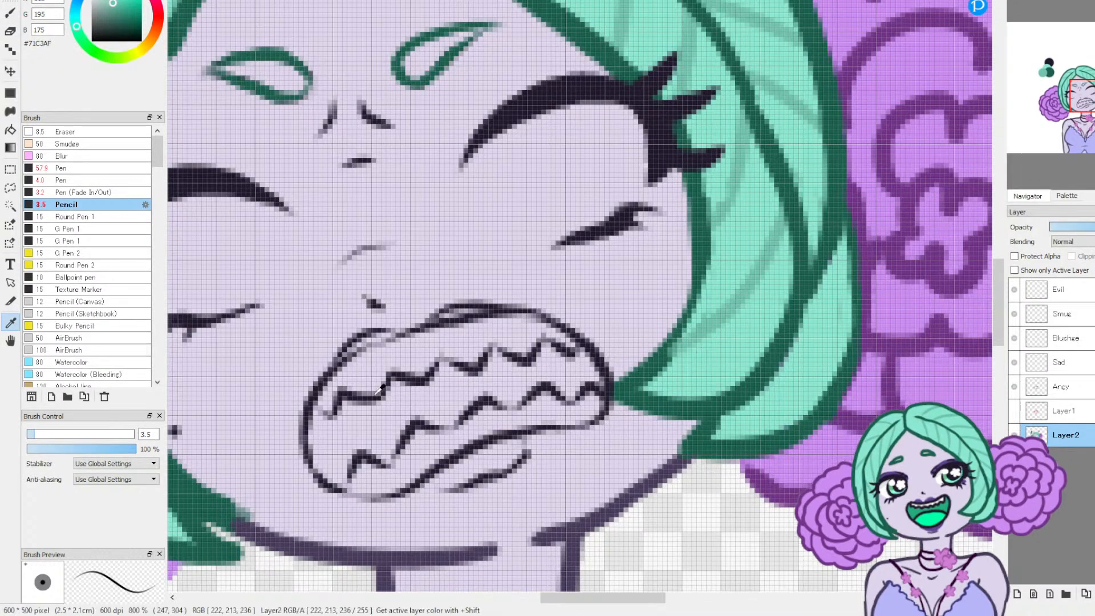
pyautogui.click(665, 374)
pyautogui.click(10, 15)
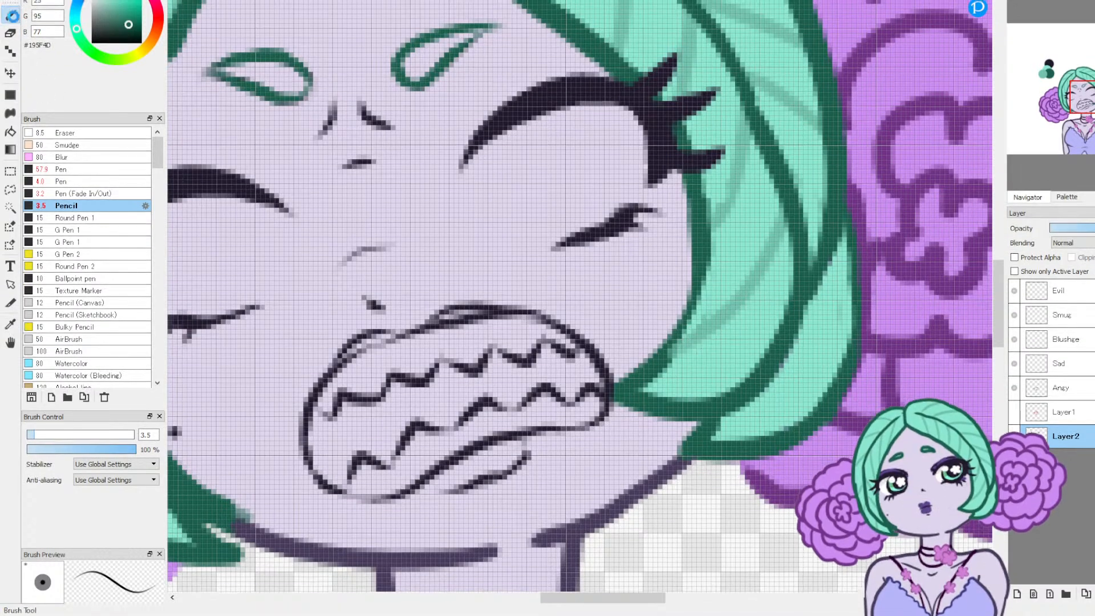
pyautogui.click(63, 182)
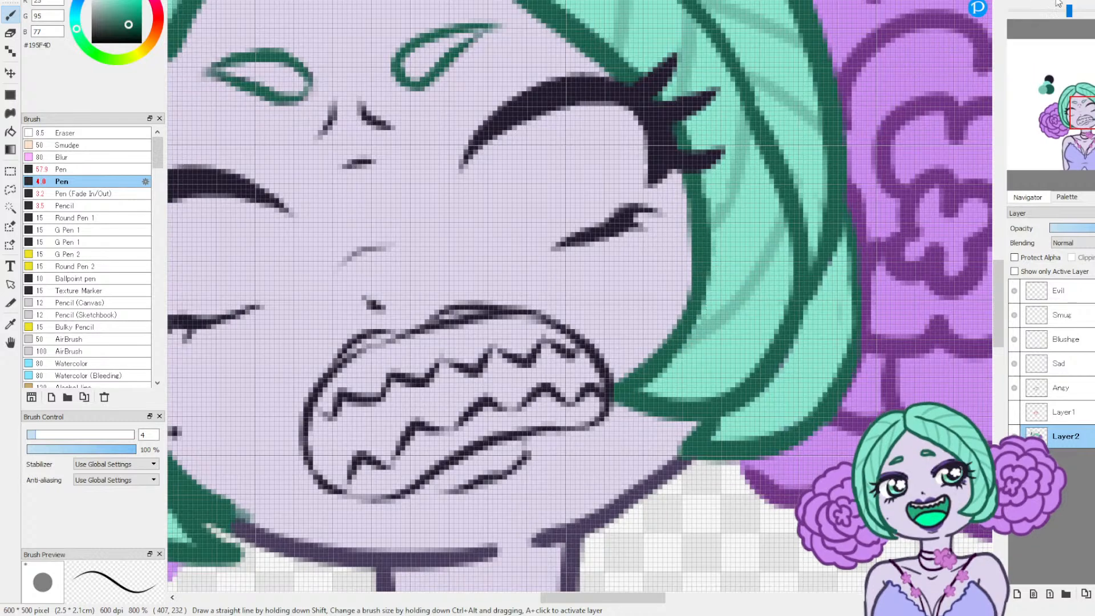
pyautogui.click(1052, 9)
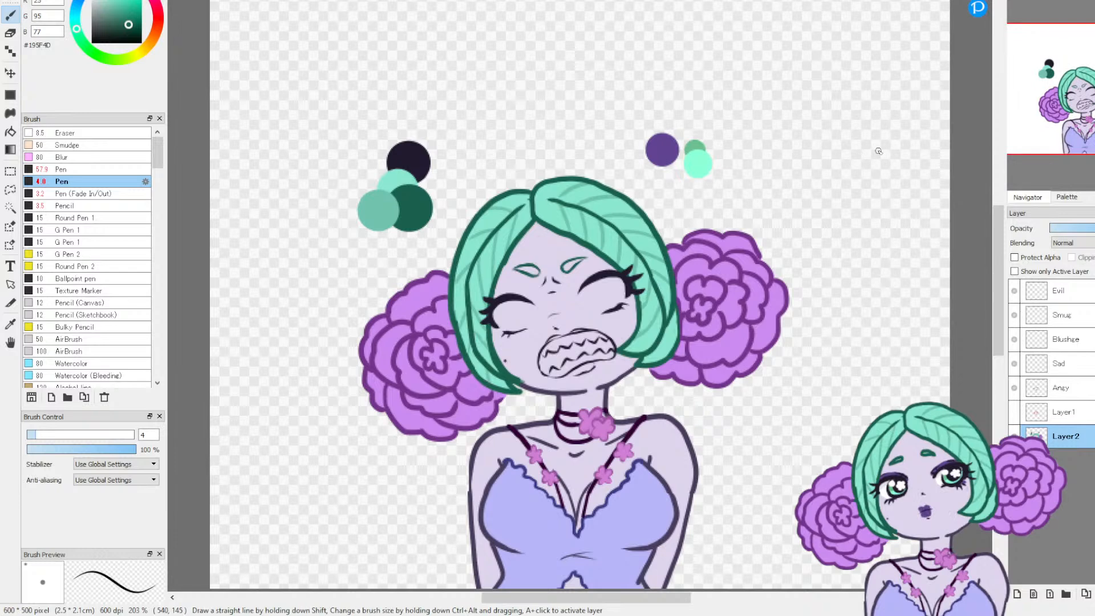
# Step: Add a new empty layer between Angy and Layer1 for the eye colours
pyautogui.click(1018, 9)
pyautogui.click(1018, 9)
pyautogui.click(1019, 9)
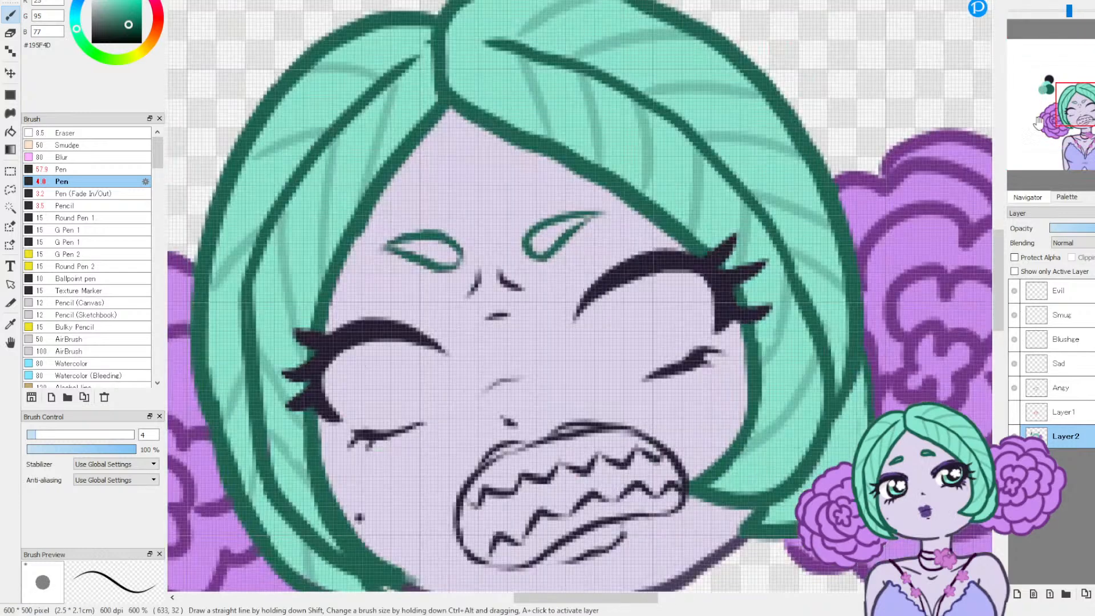
pyautogui.click(1070, 388)
pyautogui.click(1067, 411)
pyautogui.click(1018, 594)
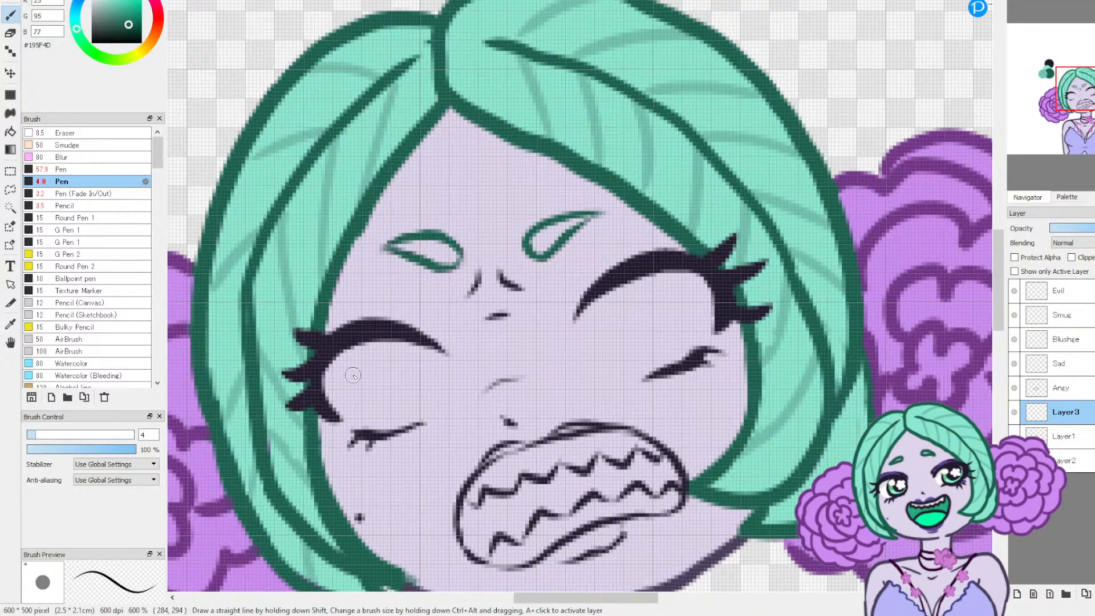
# Step: Paint the whites of both eyes on Layer3 in white #FFFFFF with the Pen at size about 20
pyautogui.moveTo(98, 3); pyautogui.dragTo(91, 0)
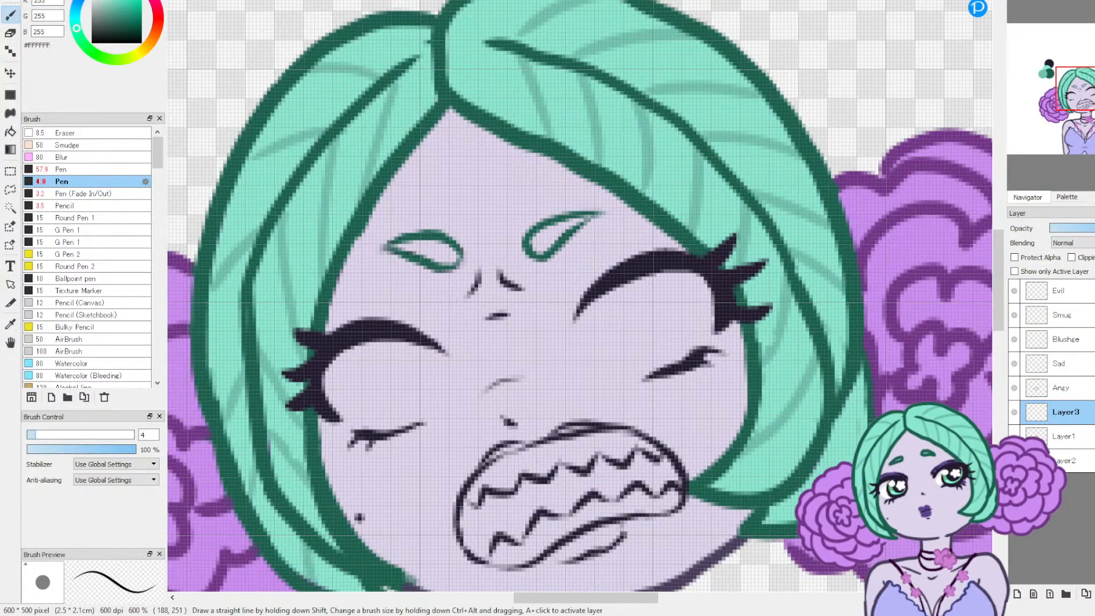
pyautogui.click(70, 435)
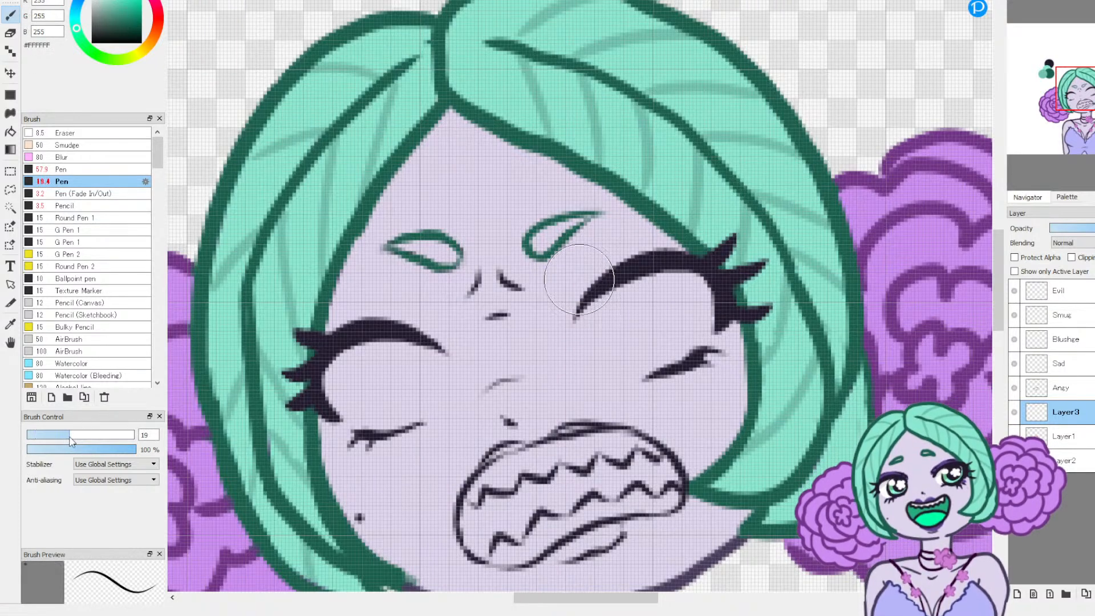
pyautogui.moveTo(364, 402)
pyautogui.mouseDown()
pyautogui.moveTo(358, 369)
pyautogui.moveTo(415, 365)
pyautogui.moveTo(420, 378)
pyautogui.moveTo(377, 398)
pyautogui.mouseUp()
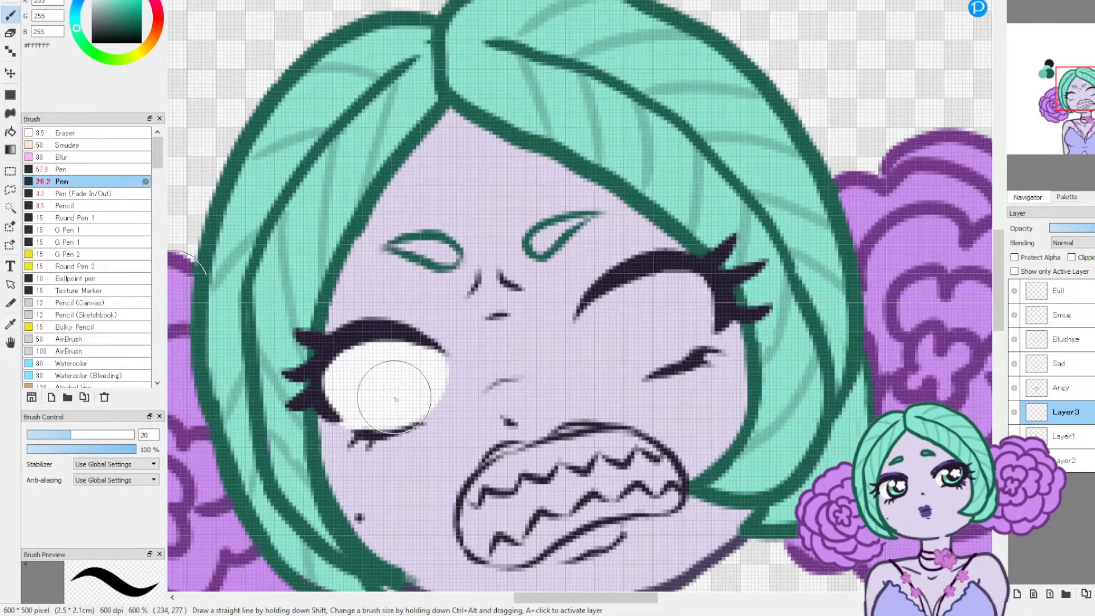
pyautogui.moveTo(593, 293)
pyautogui.mouseDown()
pyautogui.moveTo(610, 319)
pyautogui.moveTo(604, 353)
pyautogui.moveTo(668, 287)
pyautogui.moveTo(684, 331)
pyautogui.moveTo(641, 350)
pyautogui.moveTo(623, 342)
pyautogui.moveTo(679, 307)
pyautogui.mouseUp()
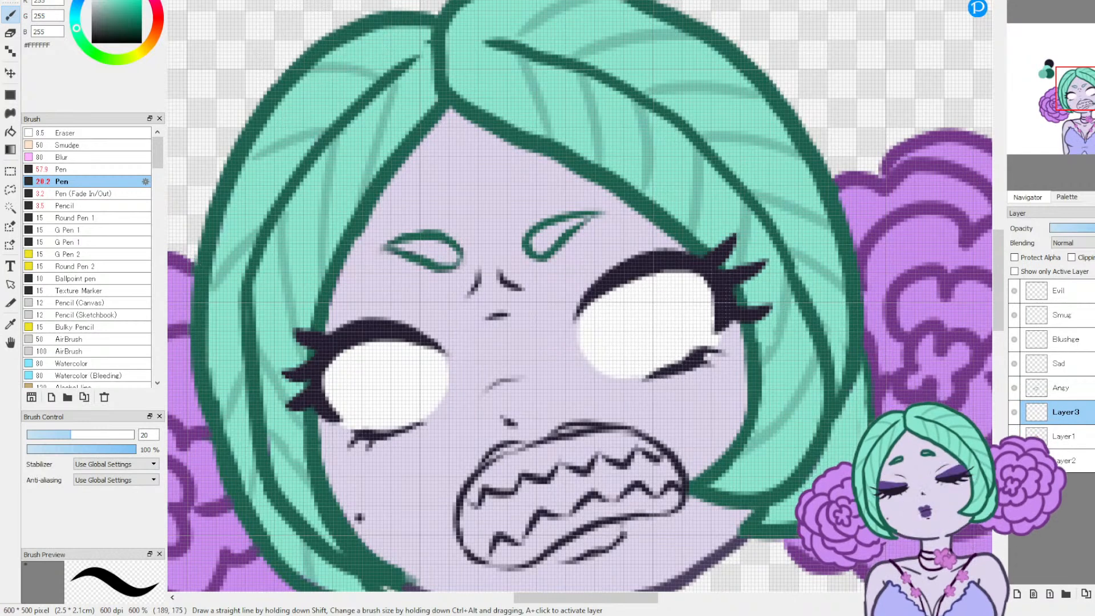
# Step: Sample the eye-shadow grey #E7E7E7 from the open drawing of the smiling character and return to the angry drawing with the Pen
pyautogui.click(394, 1)
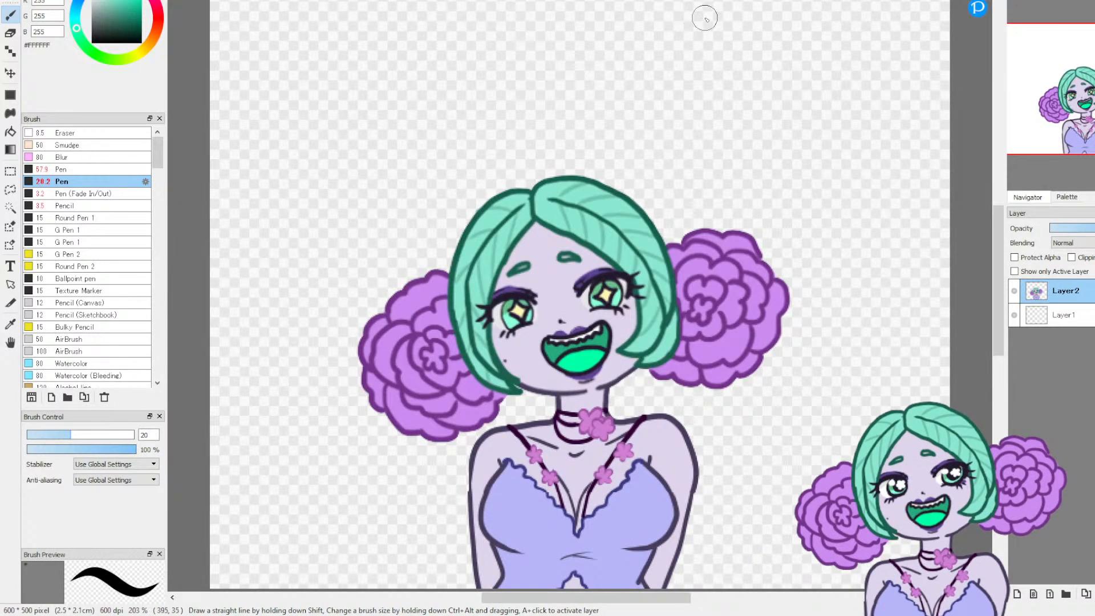
pyautogui.click(535, 2)
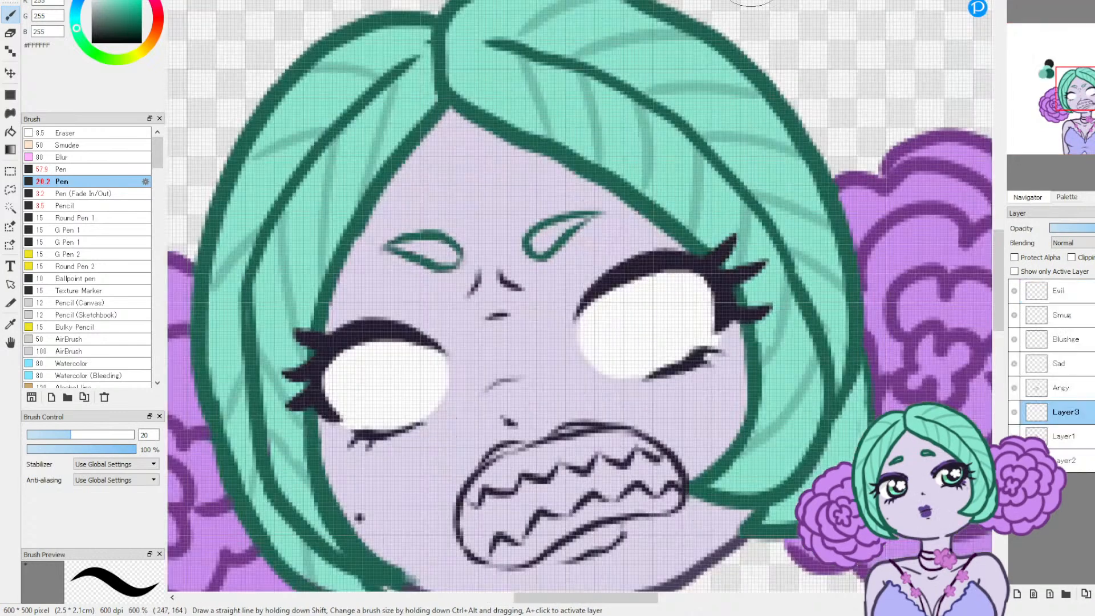
pyautogui.click(391, 2)
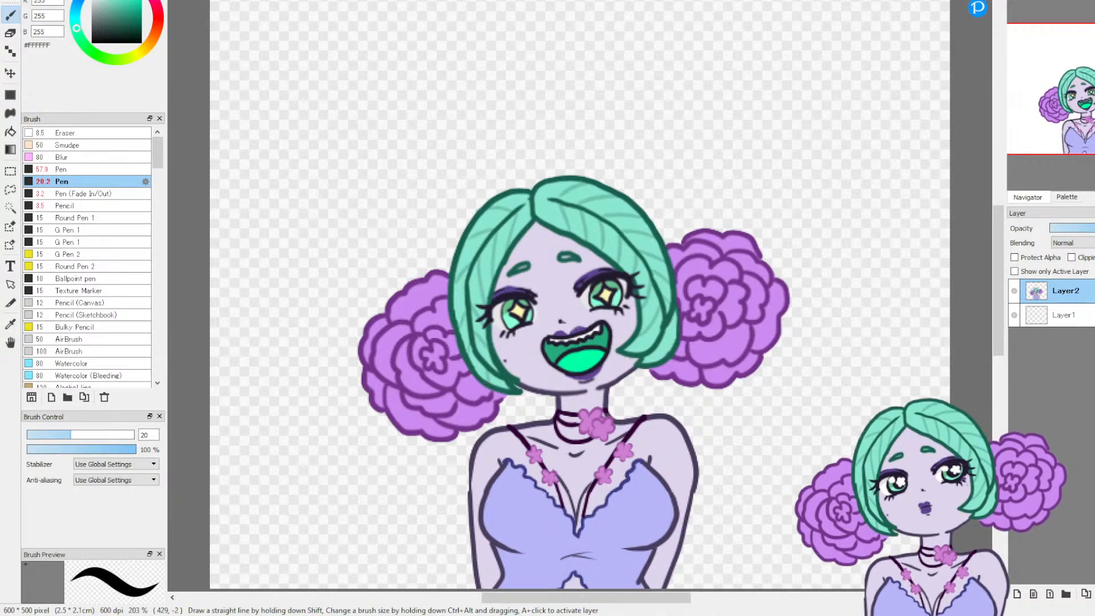
pyautogui.click(739, 1)
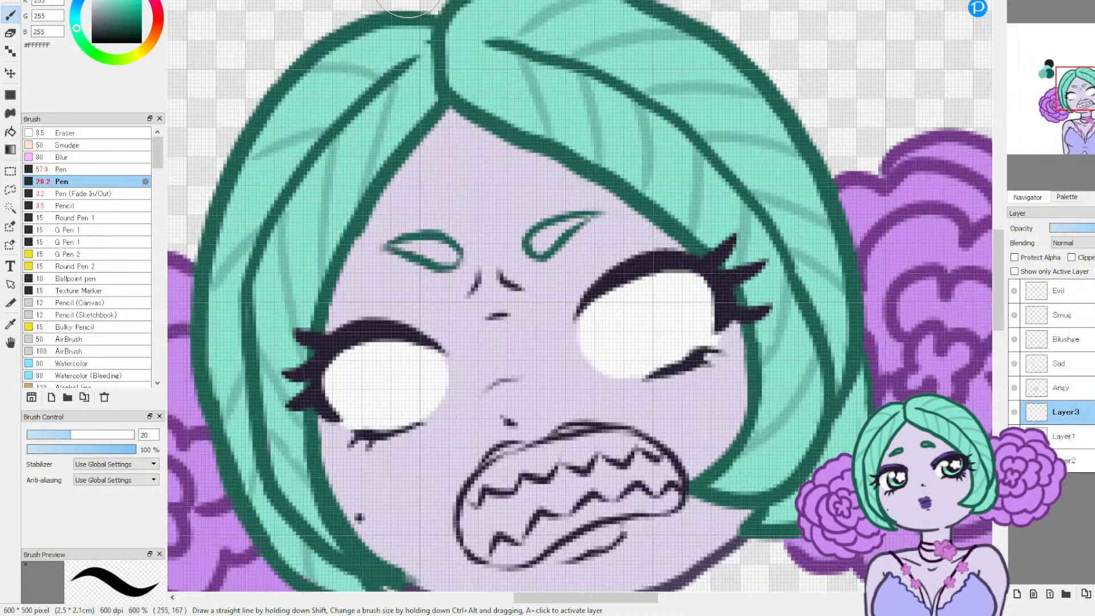
pyautogui.click(371, 1)
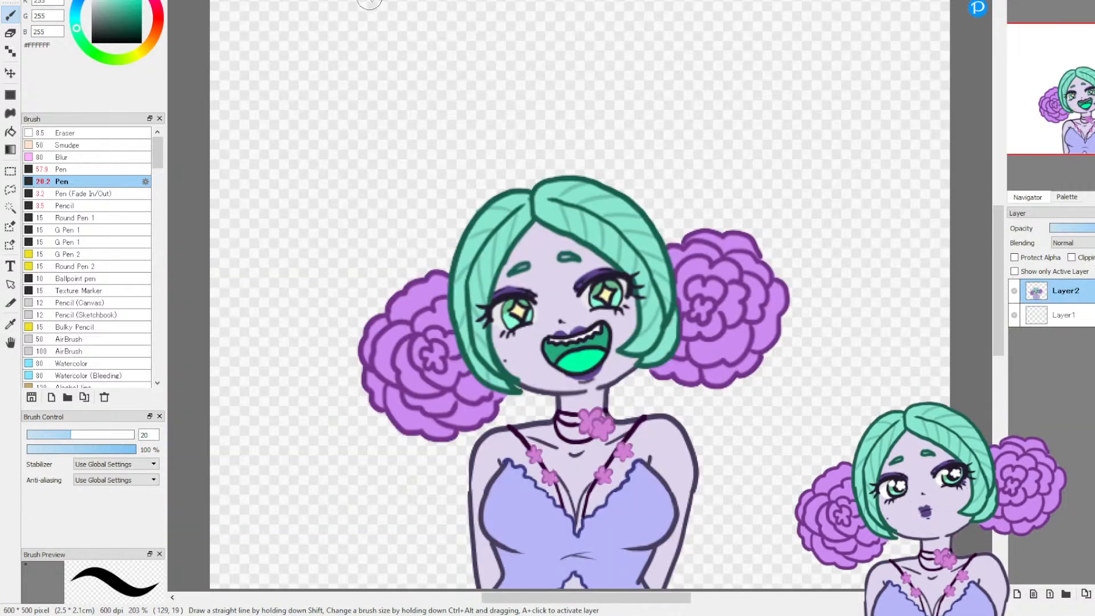
pyautogui.click(10, 325)
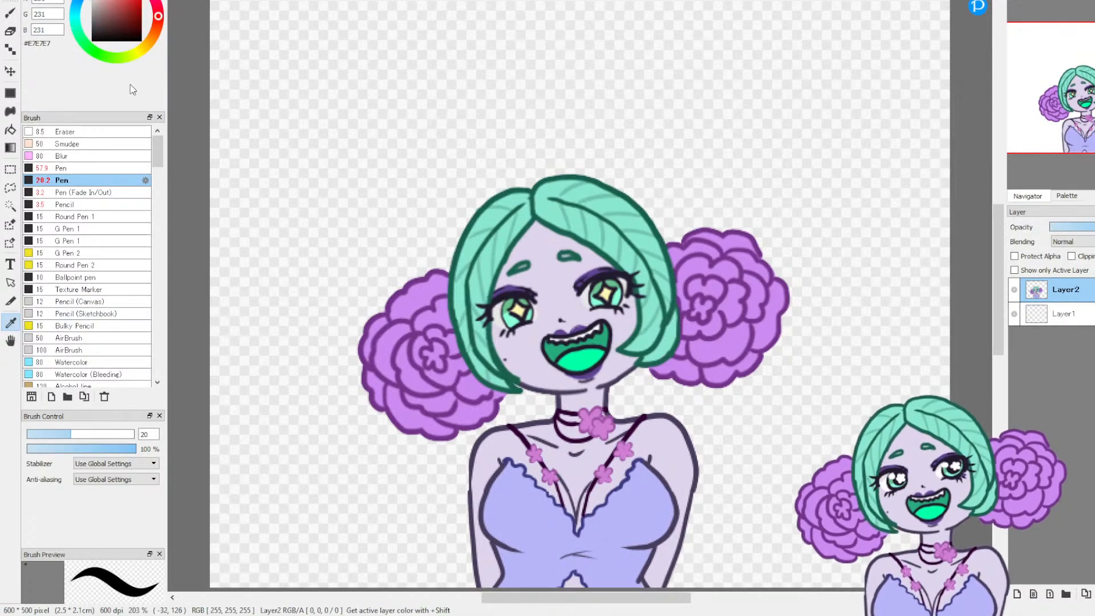
pyautogui.click(10, 13)
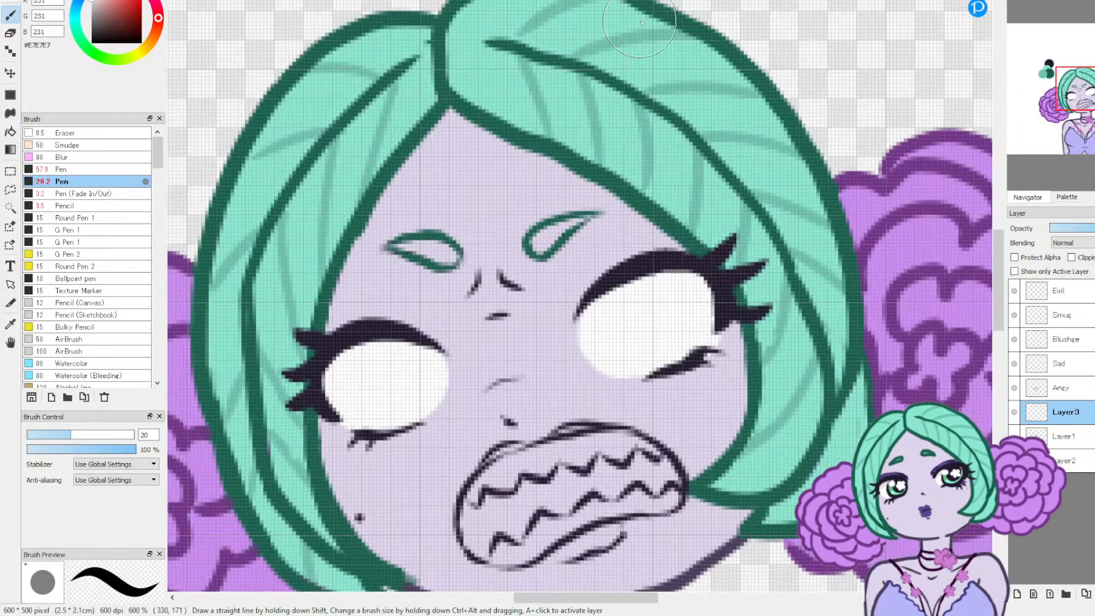
# Step: Paint the grey #E7E7E7 shadow under the upper lids of both eyes on Layer3, redoing the lower eye's stroke closer to the lid
pyautogui.moveTo(556, 342)
pyautogui.mouseDown()
pyautogui.moveTo(627, 262)
pyautogui.moveTo(702, 243)
pyautogui.mouseUp()
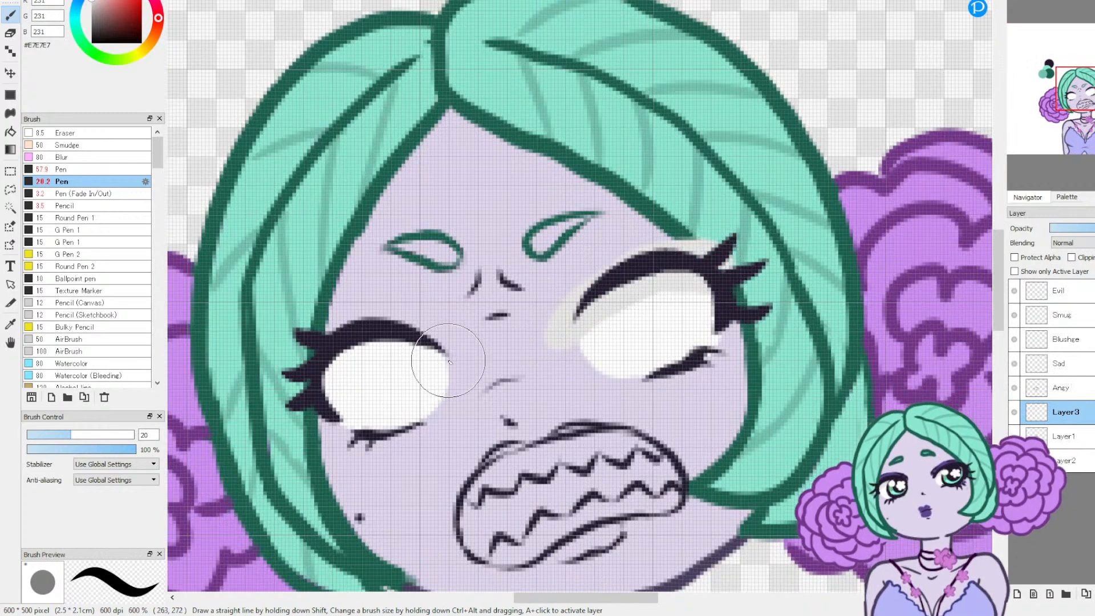
pyautogui.click(1013, 412)
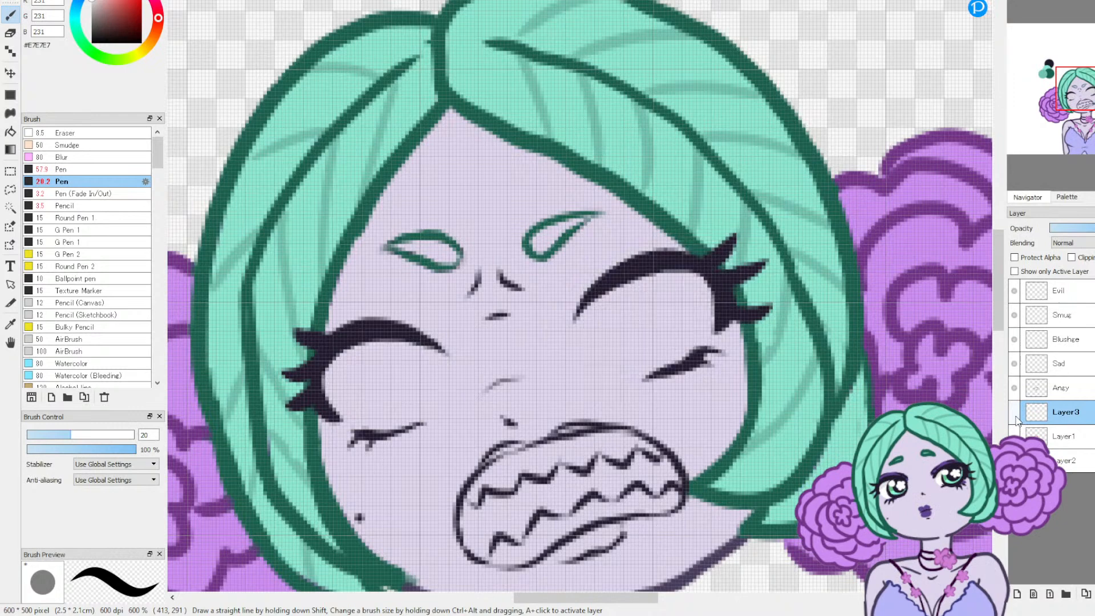
pyautogui.click(1013, 412)
pyautogui.moveTo(448, 350)
pyautogui.mouseDown()
pyautogui.moveTo(391, 330)
pyautogui.moveTo(318, 342)
pyautogui.moveTo(281, 393)
pyautogui.moveTo(302, 419)
pyautogui.mouseUp()
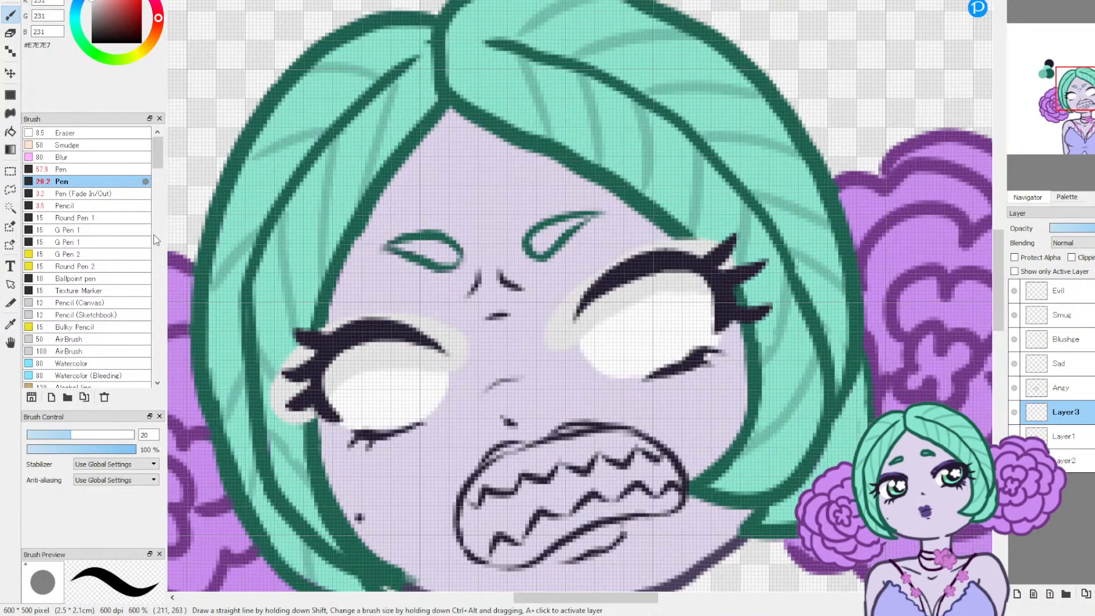
pyautogui.hotkey('ctrl', 'z')
pyautogui.moveTo(441, 344); pyautogui.dragTo(368, 346)
pyautogui.moveTo(323, 385); pyautogui.dragTo(385, 412)
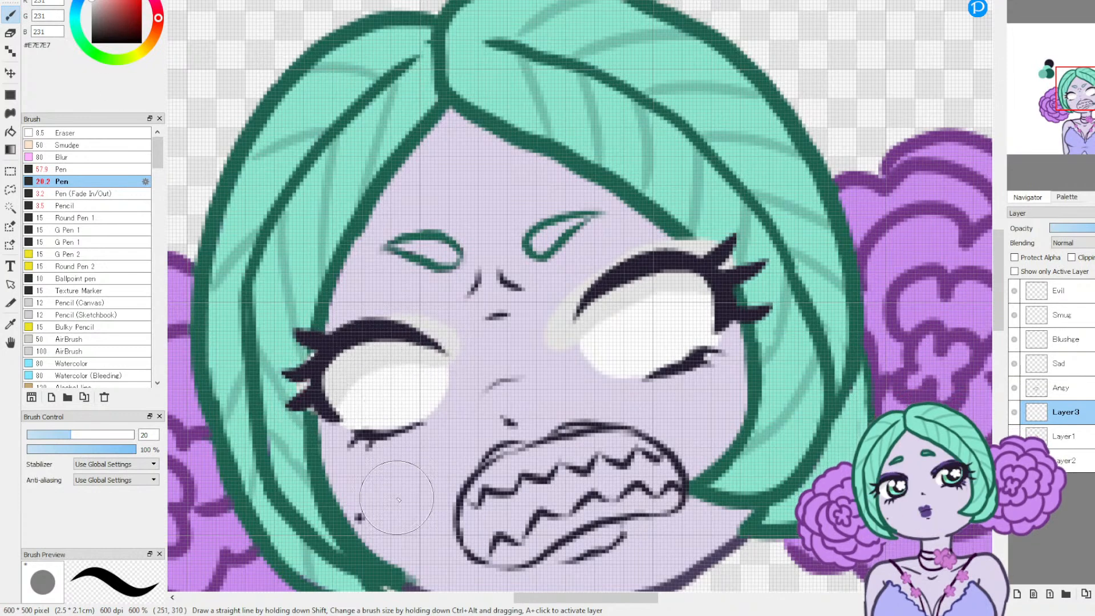
# Step: Sample white #FFFFFF and repaint the lower part of both eye whites so only a thin grey shadow stays beneath each lid
pyautogui.click(11, 323)
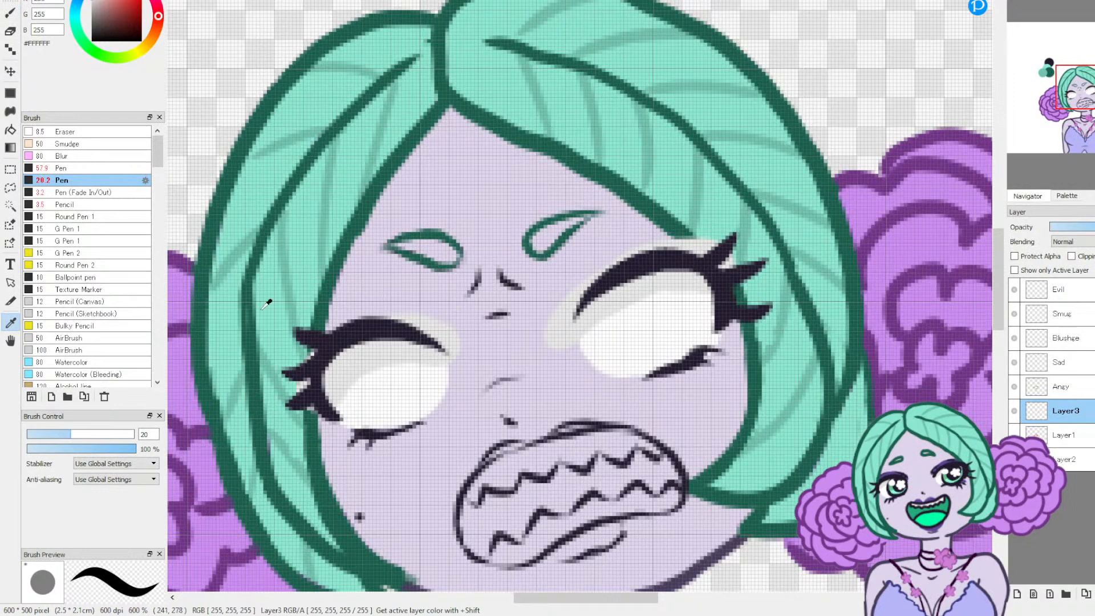
pyautogui.press('b')
pyautogui.moveTo(349, 409); pyautogui.dragTo(362, 374)
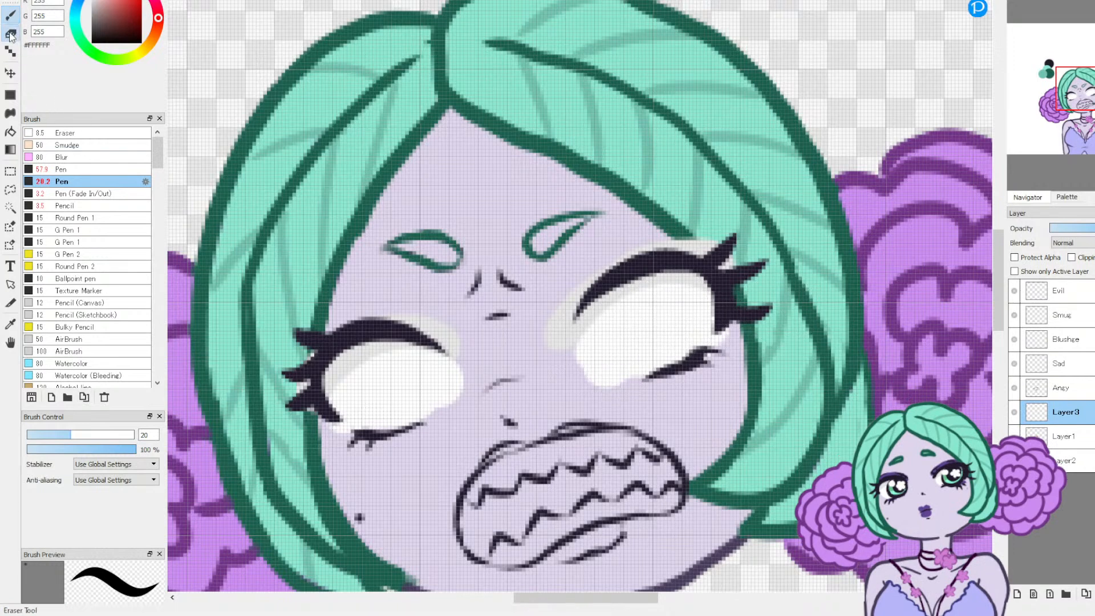
# Step: Erase the white and grey overspill around the lashes and edges of both eyes on Layer3 with the Eraser at size 6.8
pyautogui.press('e')
pyautogui.moveTo(315, 405); pyautogui.dragTo(357, 446)
pyautogui.moveTo(300, 361); pyautogui.dragTo(319, 349)
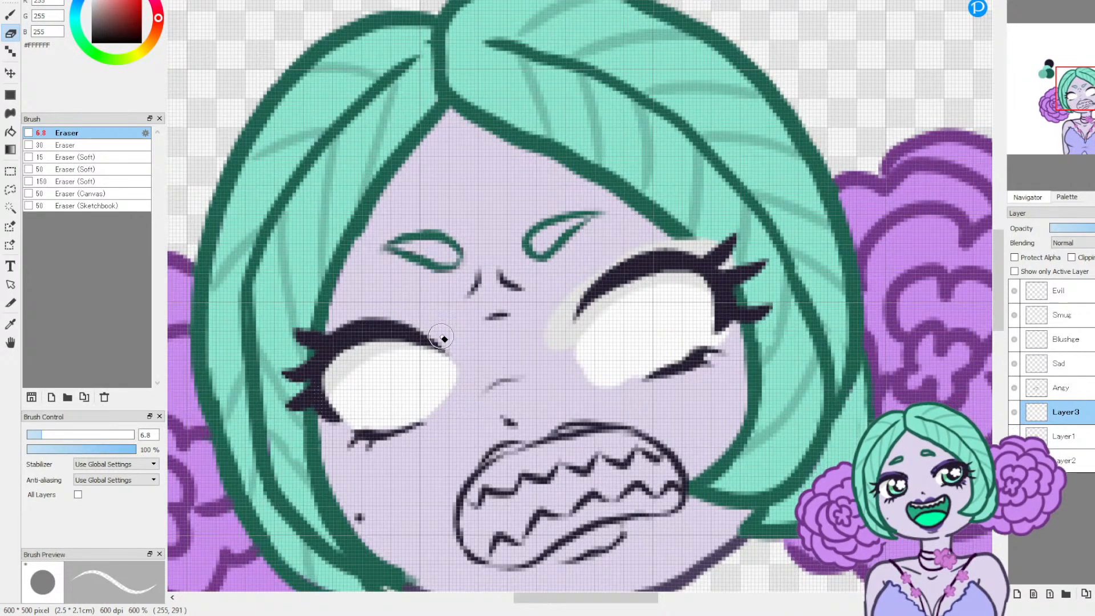
pyautogui.moveTo(564, 362); pyautogui.dragTo(576, 297)
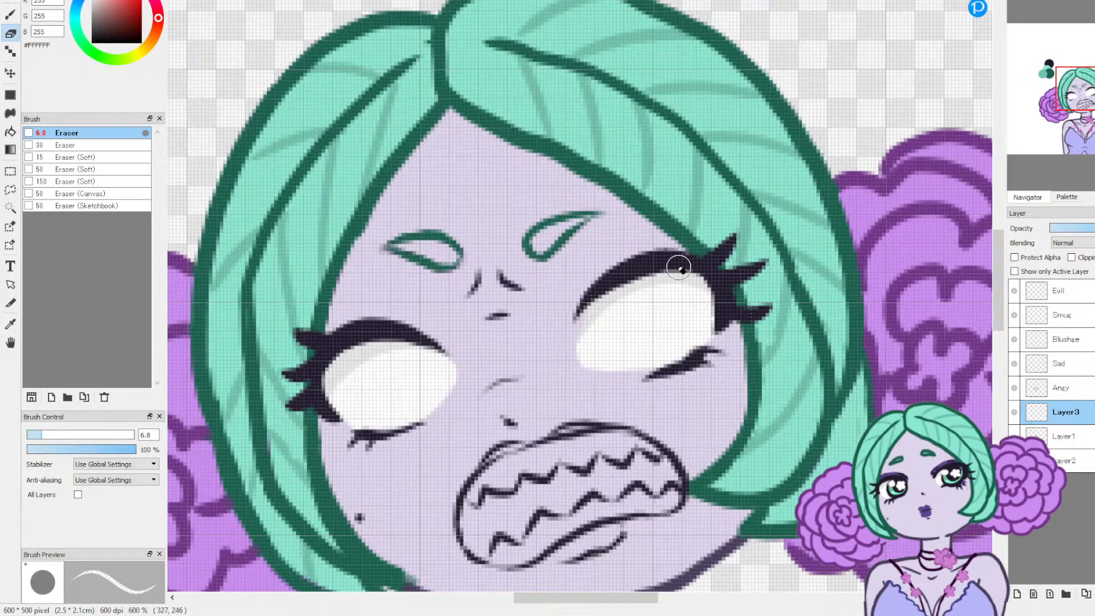
# Step: Undo the last eraser strokes around the higher eye's white
pyautogui.hotkey('ctrl', 'z')
pyautogui.hotkey('ctrl', 'z')
pyautogui.hotkey('ctrl', 'z')
pyautogui.hotkey('ctrl', 'z')
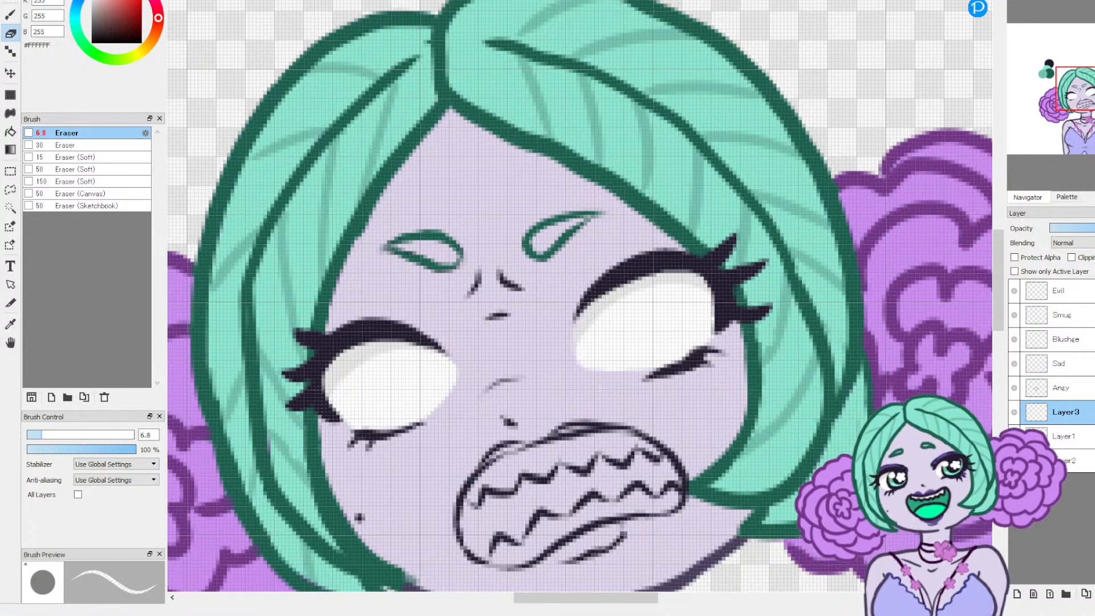
pyautogui.hotkey('ctrl', 'z')
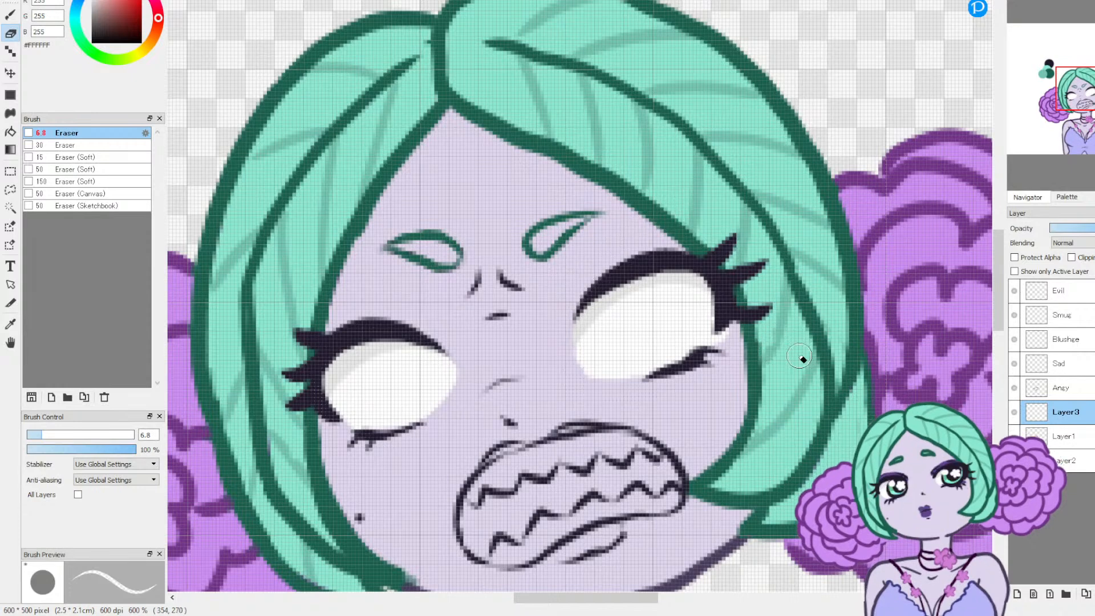
# Step: Paint a #DD2626 red anger mark of three curved strokes on the hair of the Angy layer with the Pen at size 15
pyautogui.click(1075, 389)
pyautogui.click(131, 2)
pyautogui.click(134, 3)
pyautogui.press('b')
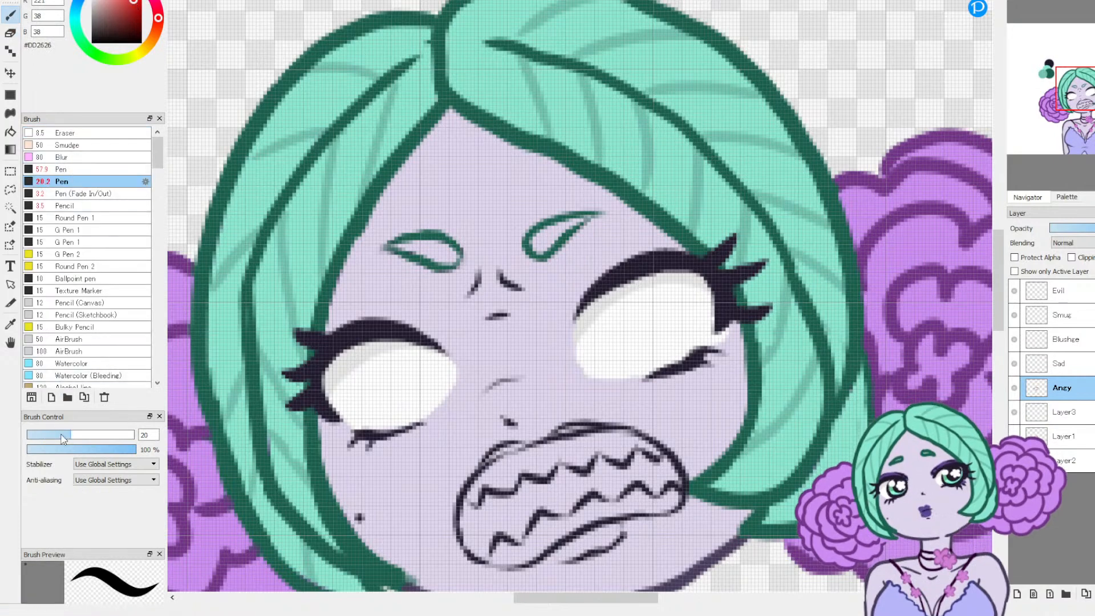
pyautogui.moveTo(65, 436); pyautogui.dragTo(60, 436)
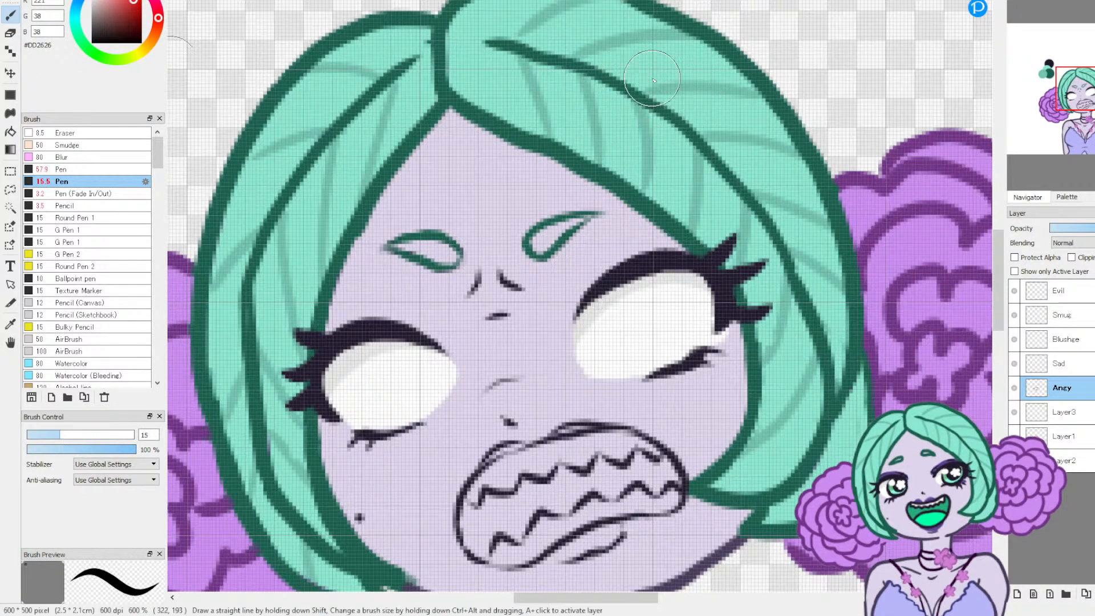
pyautogui.moveTo(664, 74)
pyautogui.mouseDown()
pyautogui.moveTo(711, 61)
pyautogui.moveTo(671, 107)
pyautogui.mouseUp()
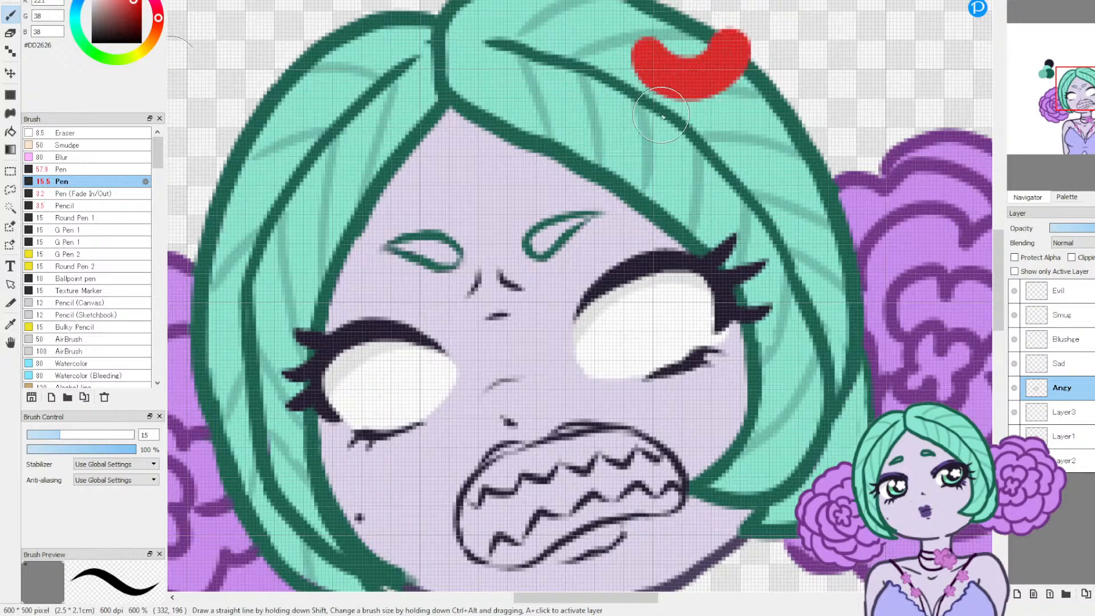
pyautogui.moveTo(771, 124)
pyautogui.mouseDown()
pyautogui.moveTo(738, 123)
pyautogui.moveTo(723, 151)
pyautogui.moveTo(756, 176)
pyautogui.mouseUp()
pyautogui.moveTo(631, 112); pyautogui.dragTo(610, 109)
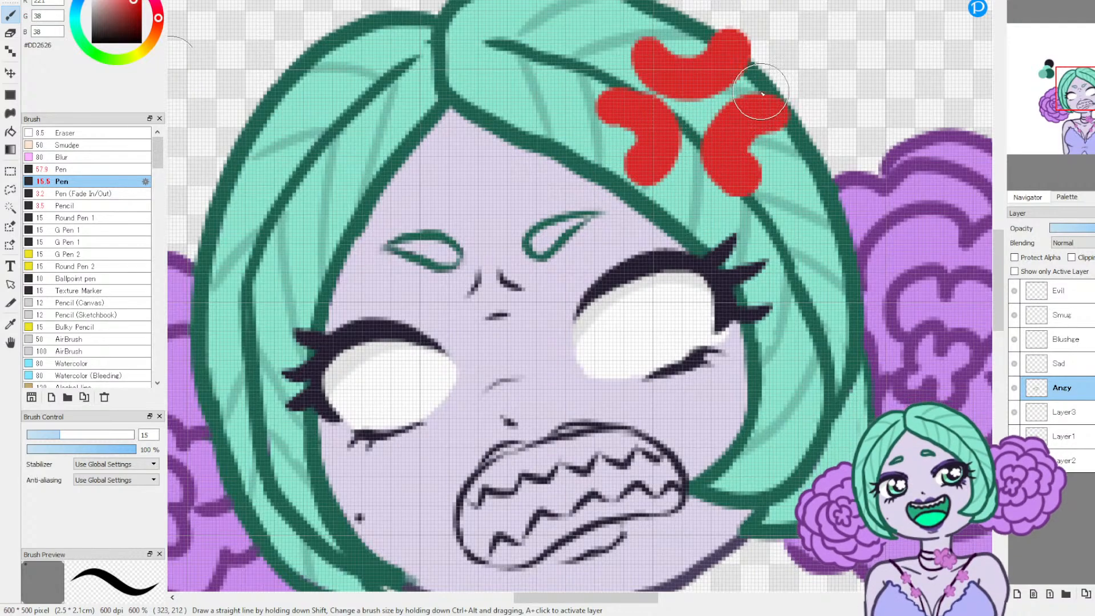
pyautogui.click(1048, 2)
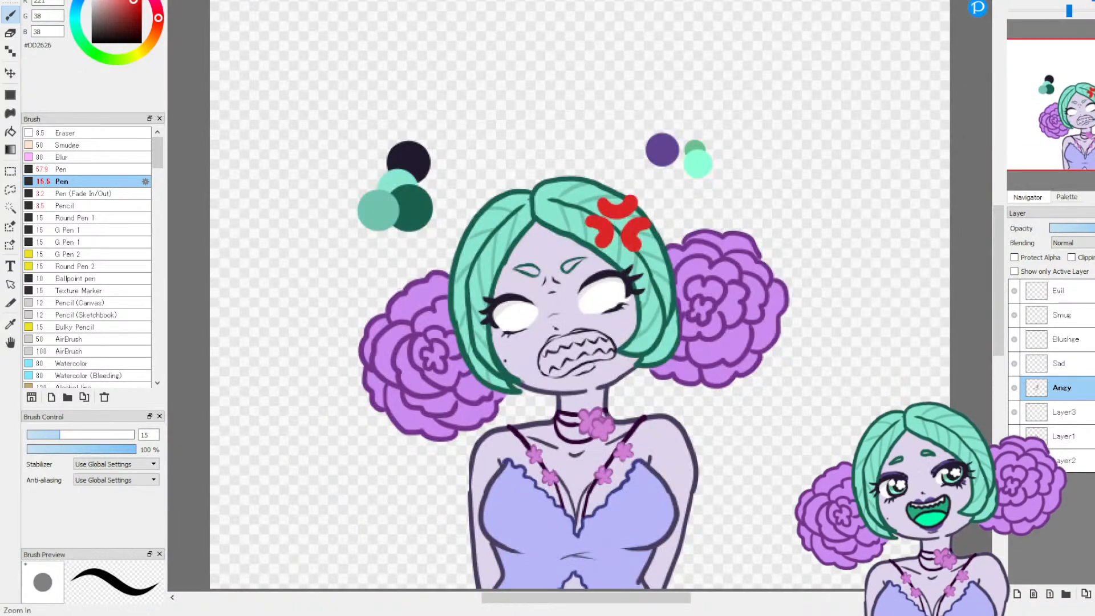
# Step: Move Layer3 beneath the Layer1 sketch in the layer order
pyautogui.click(1015, 1)
pyautogui.click(1016, 2)
pyautogui.click(1015, 2)
pyautogui.moveTo(1030, 416)
pyautogui.mouseDown()
pyautogui.moveTo(1064, 418)
pyautogui.moveTo(1064, 440)
pyautogui.mouseUp()
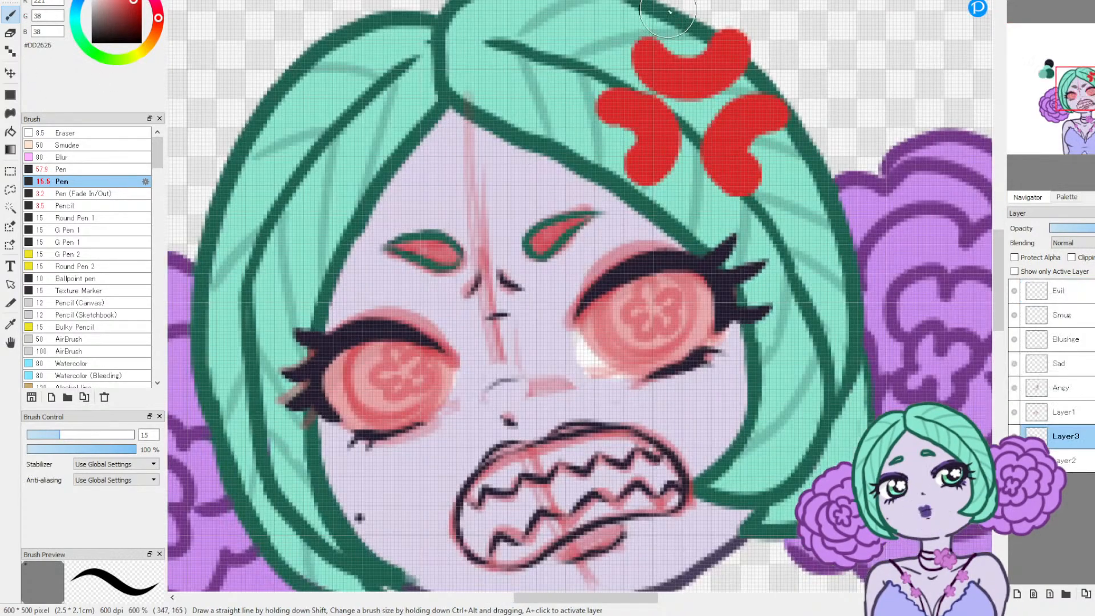
# Step: Sample the dark lash colour #211A2D, set the Pen to size 2.9 and make Angy the active layer
pyautogui.click(11, 324)
pyautogui.click(336, 338)
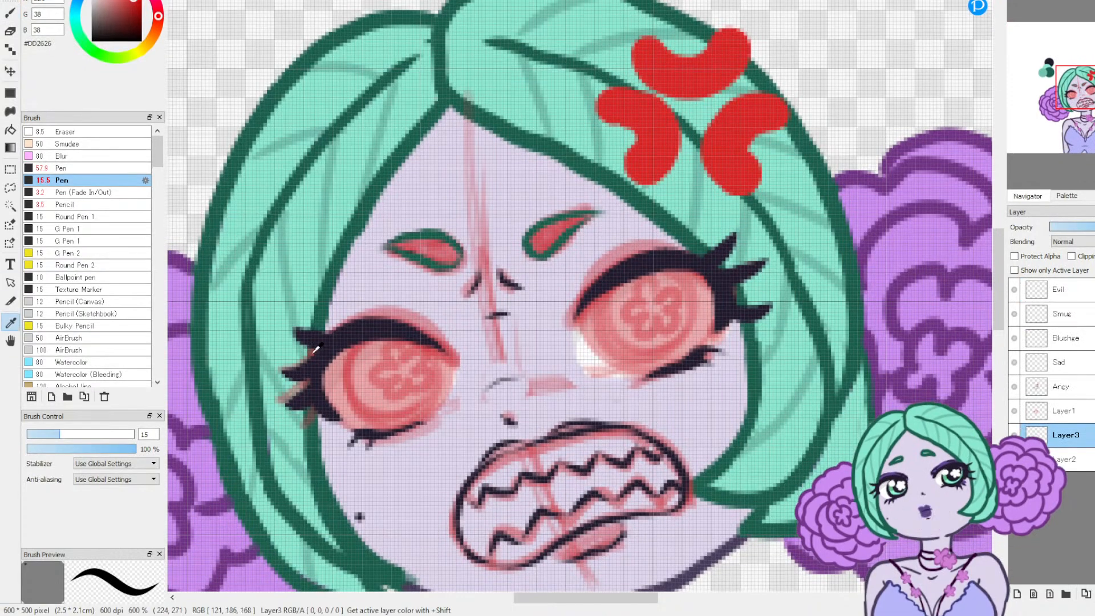
pyautogui.click(10, 13)
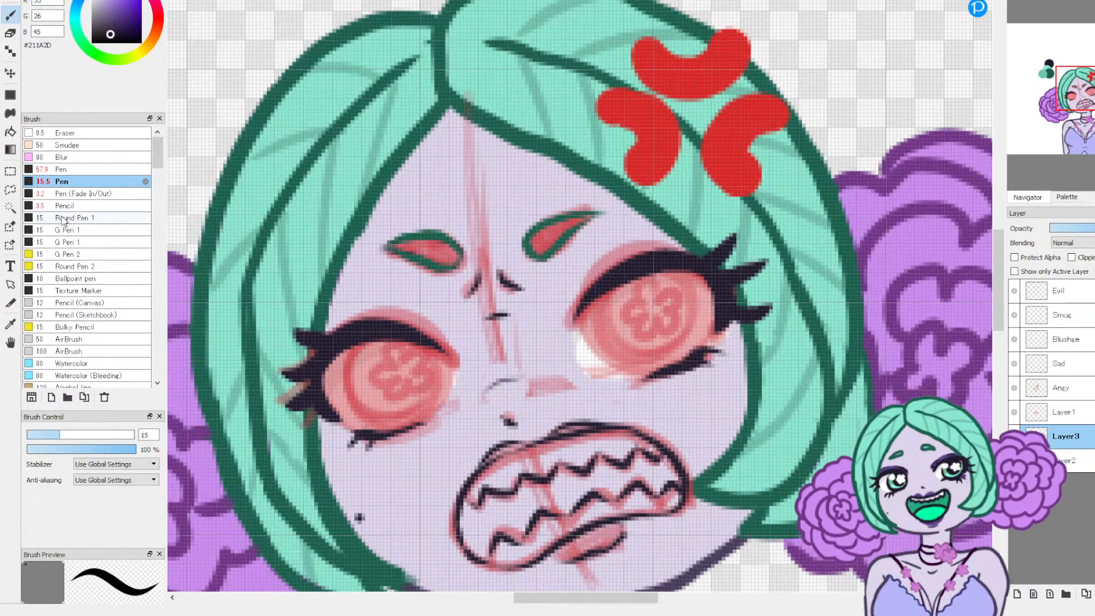
pyautogui.click(35, 434)
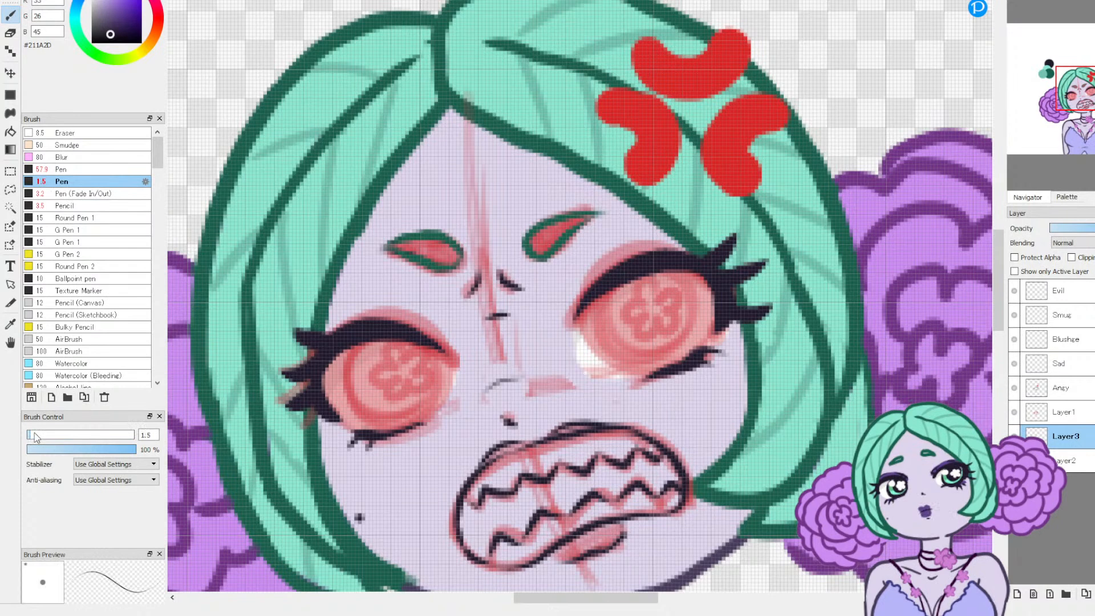
pyautogui.click(35, 436)
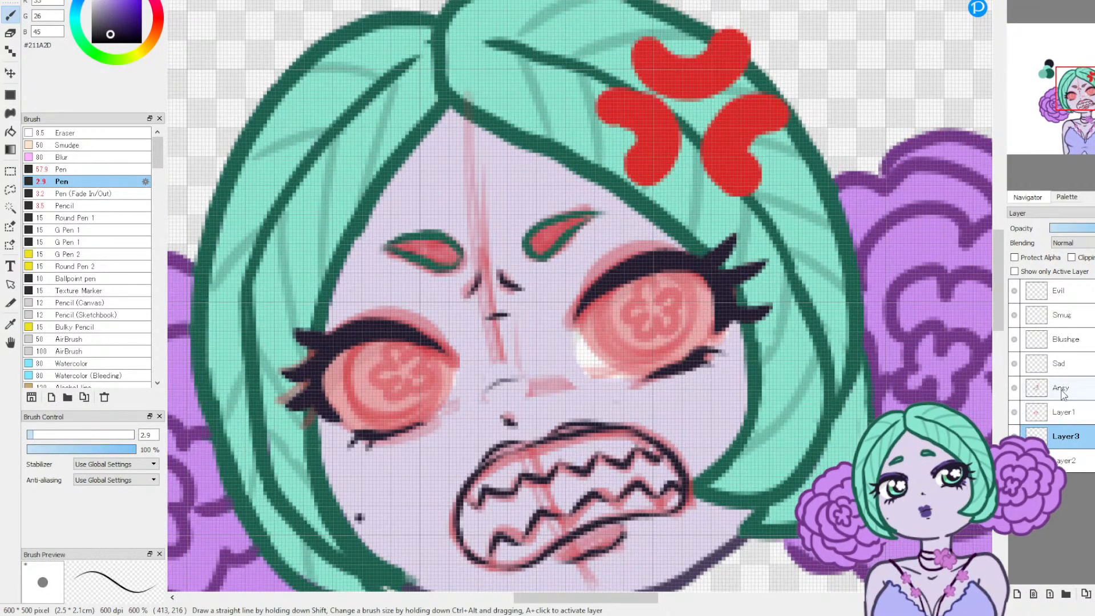
pyautogui.click(1013, 389)
pyautogui.click(1014, 389)
pyautogui.click(1014, 390)
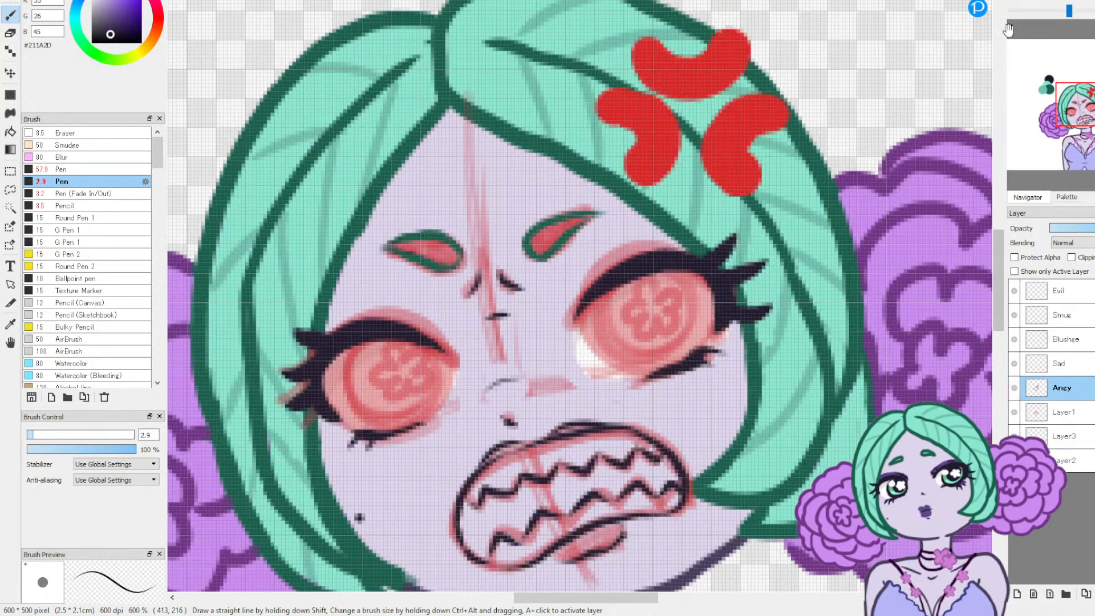
# Step: Outline the lower eye's round iris beneath its lid in #211A2D on Angy, undoing uneven attempts before redrawing it
pyautogui.scroll(5, 468, 218)
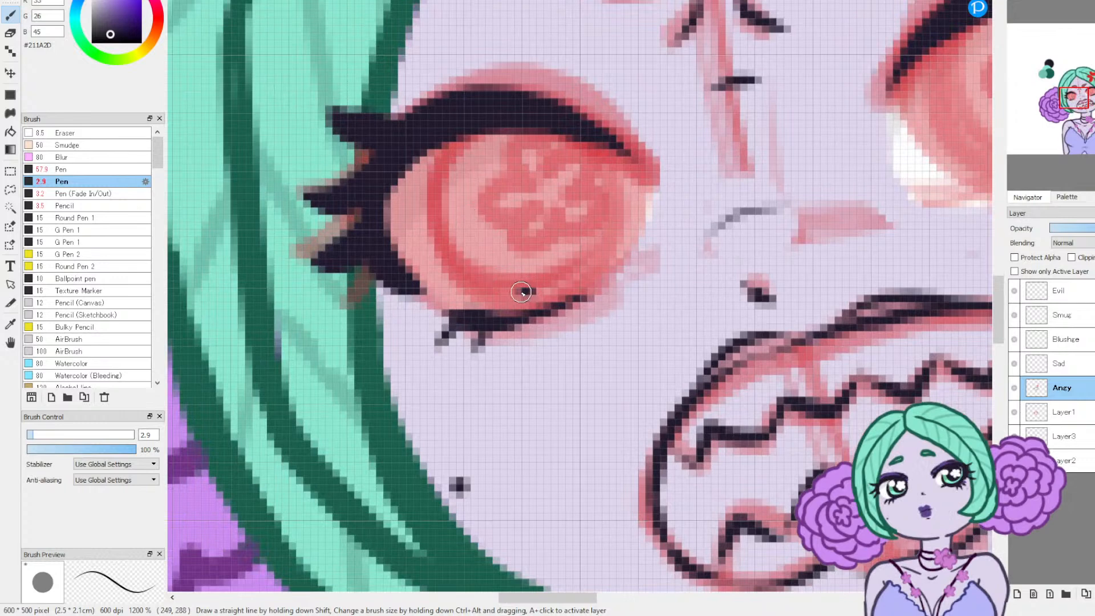
pyautogui.moveTo(460, 251)
pyautogui.mouseDown()
pyautogui.moveTo(437, 177)
pyautogui.moveTo(454, 131)
pyautogui.mouseUp()
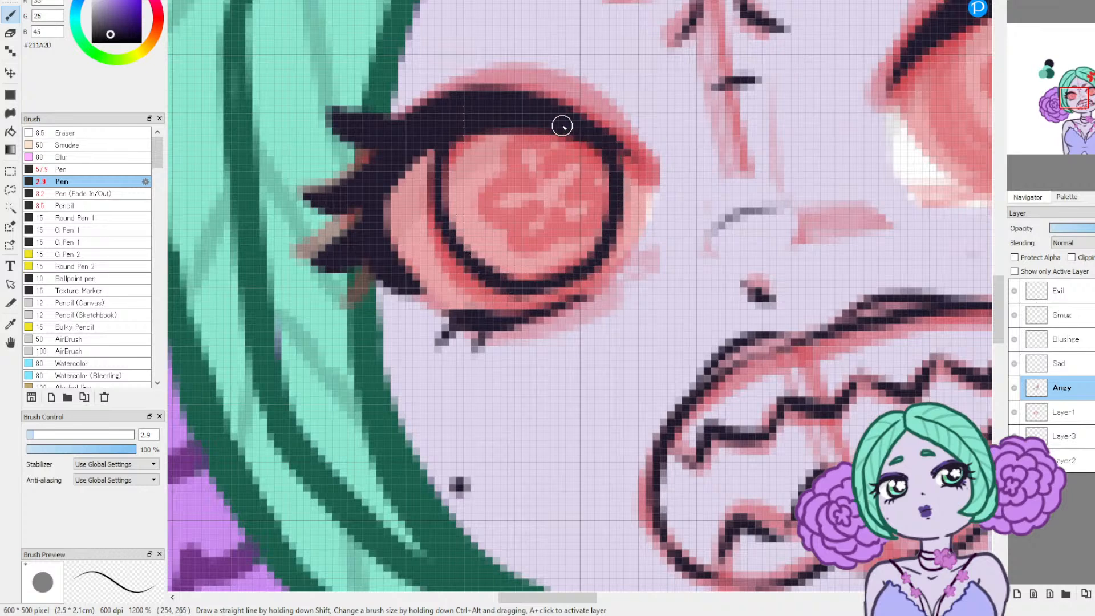
pyautogui.hotkey('ctrl', 'z')
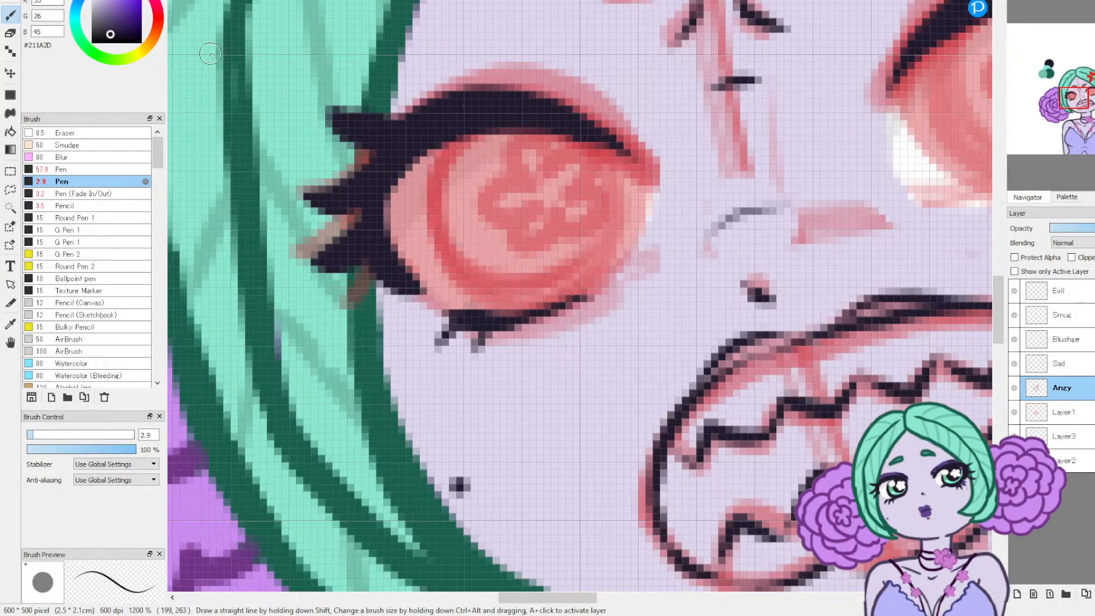
pyautogui.moveTo(593, 139)
pyautogui.mouseDown()
pyautogui.moveTo(612, 209)
pyautogui.moveTo(597, 245)
pyautogui.moveTo(534, 286)
pyautogui.mouseUp()
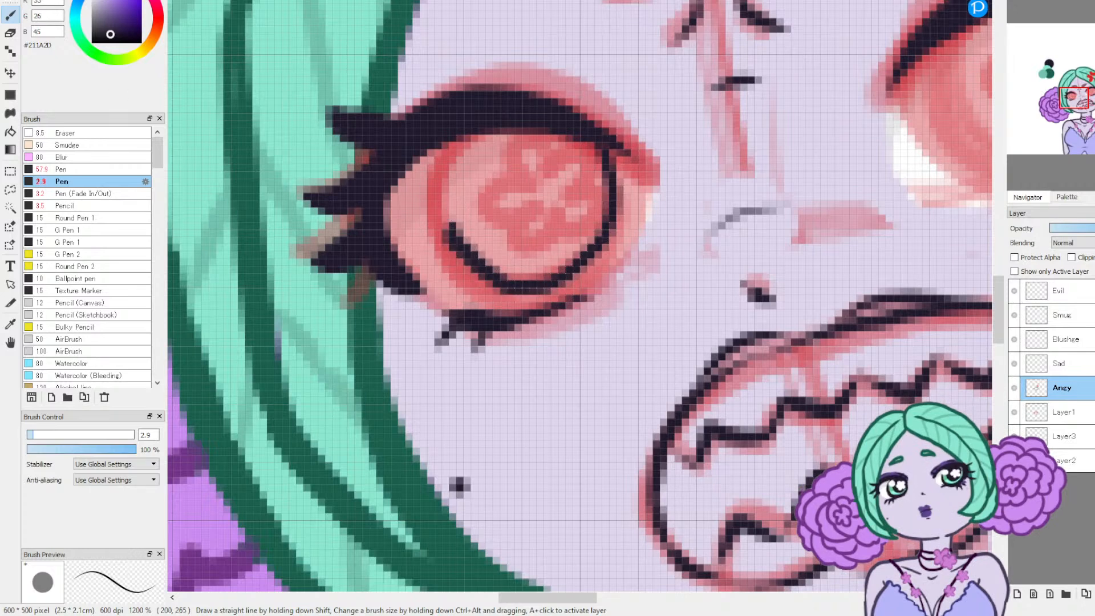
pyautogui.click(1078, 111)
pyautogui.moveTo(1079, 112); pyautogui.dragTo(1081, 113)
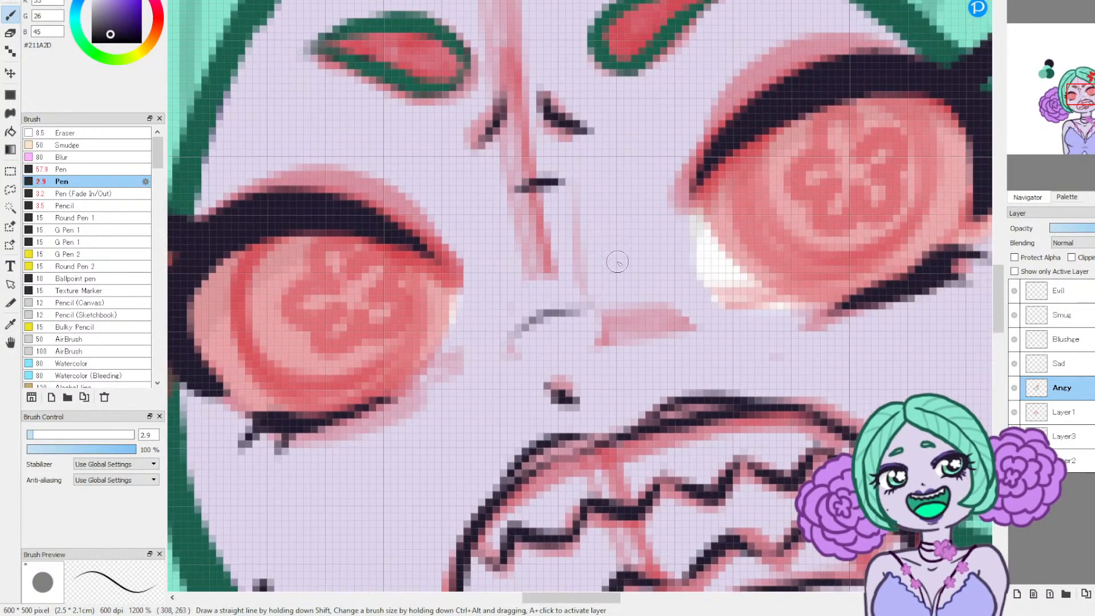
pyautogui.moveTo(270, 232)
pyautogui.mouseDown()
pyautogui.moveTo(243, 274)
pyautogui.moveTo(265, 353)
pyautogui.moveTo(394, 344)
pyautogui.moveTo(357, 237)
pyautogui.mouseUp()
pyautogui.hotkey('ctrl', 'z')
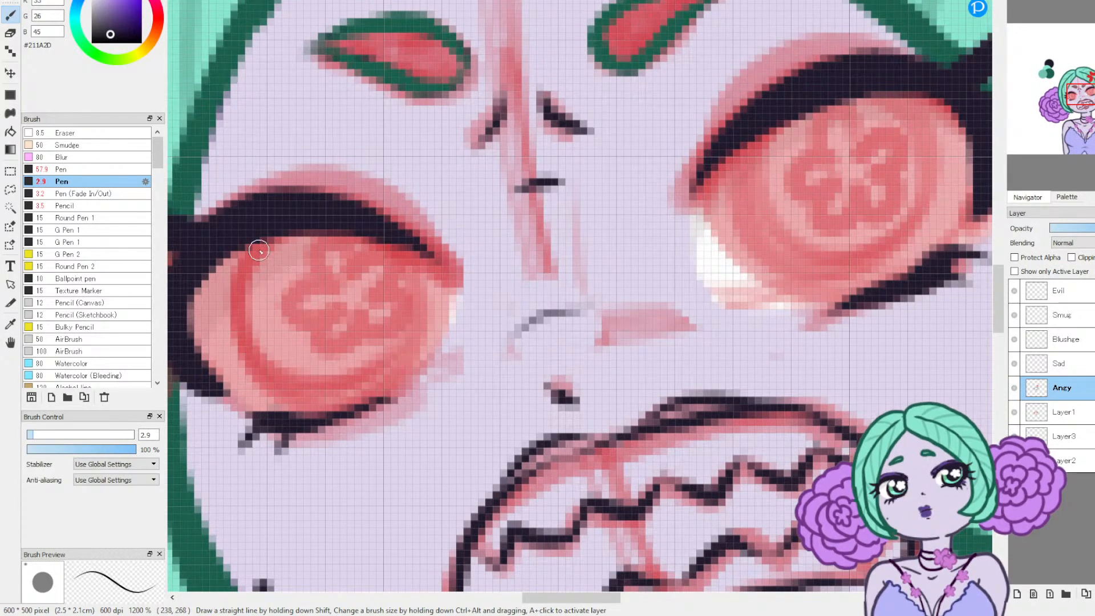
pyautogui.moveTo(268, 231)
pyautogui.mouseDown()
pyautogui.moveTo(256, 374)
pyautogui.moveTo(335, 228)
pyautogui.mouseUp()
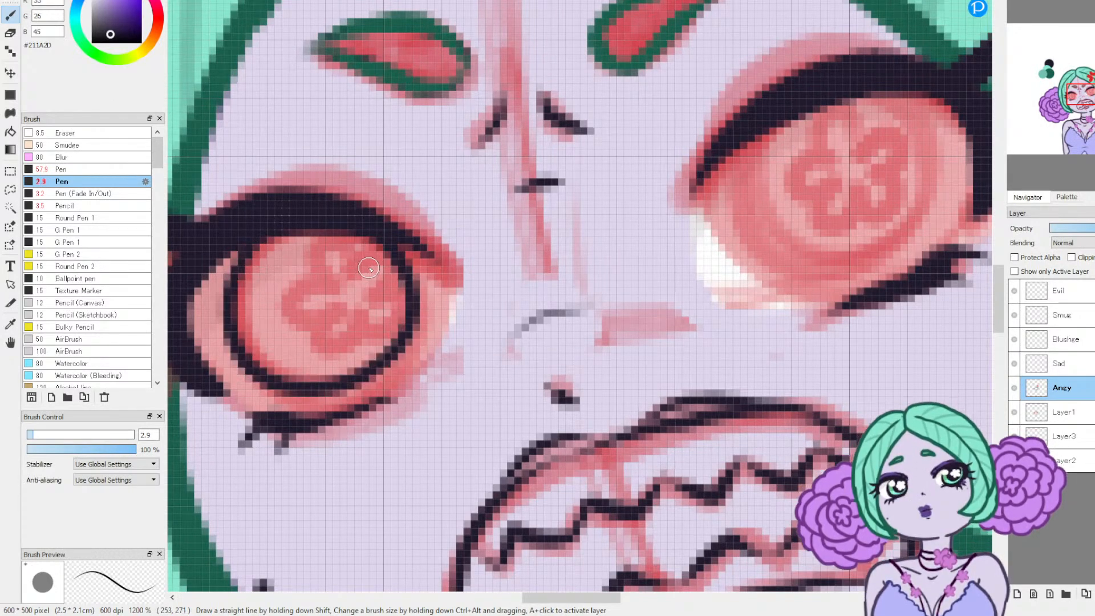
pyautogui.moveTo(755, 128)
pyautogui.mouseDown()
pyautogui.moveTo(904, 237)
pyautogui.moveTo(835, 91)
pyautogui.mouseUp()
pyautogui.hotkey('ctrl', 'z')
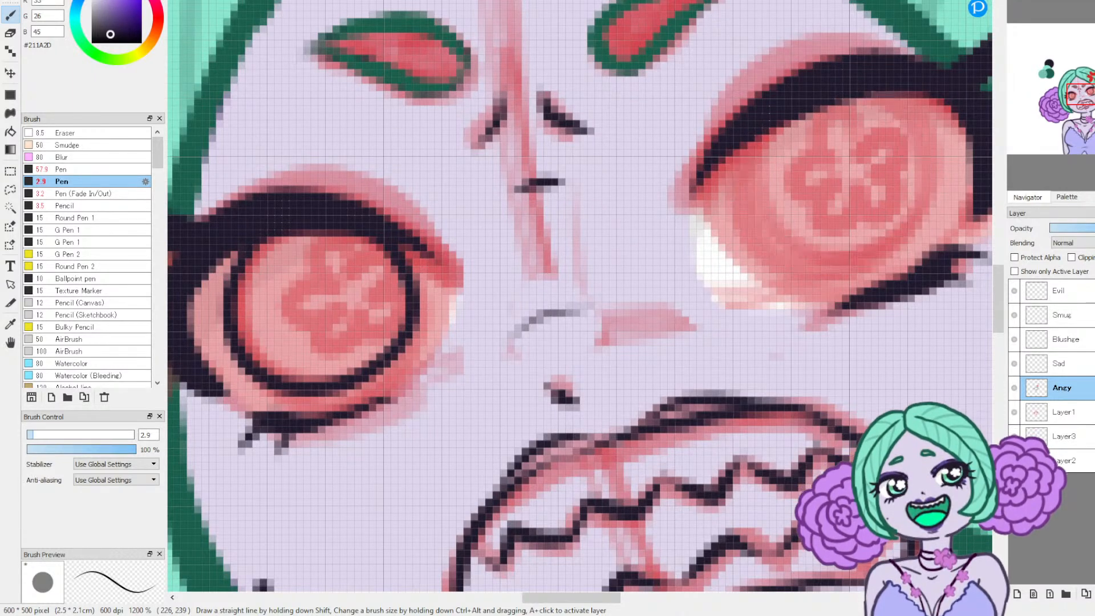
pyautogui.moveTo(569, 601); pyautogui.dragTo(590, 601)
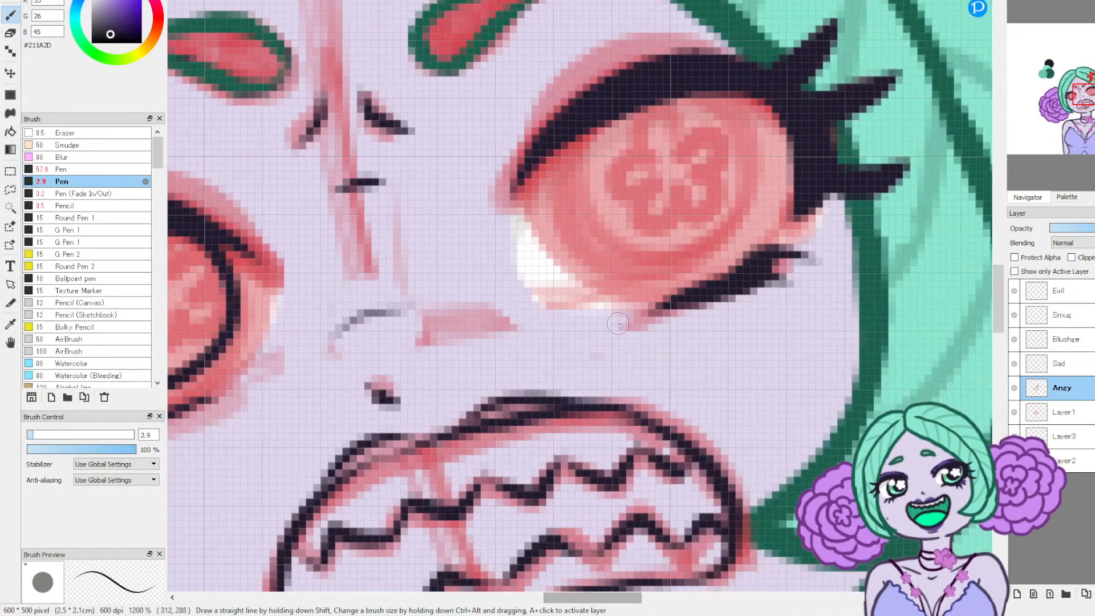
pyautogui.moveTo(570, 127)
pyautogui.mouseDown()
pyautogui.moveTo(776, 165)
pyautogui.moveTo(712, 102)
pyautogui.mouseUp()
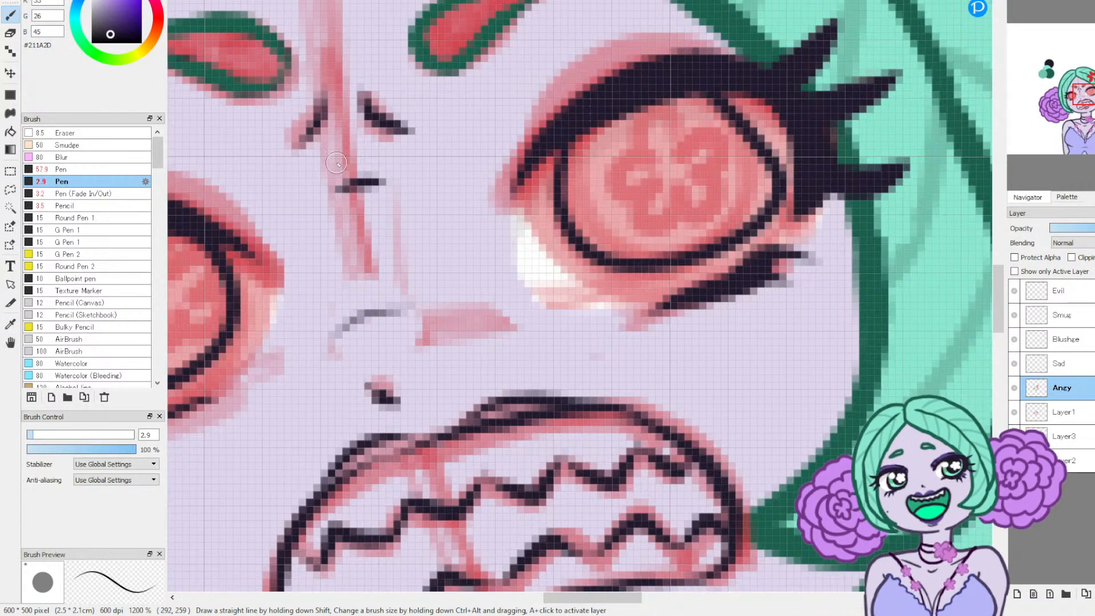
pyautogui.hotkey('ctrl', 'z')
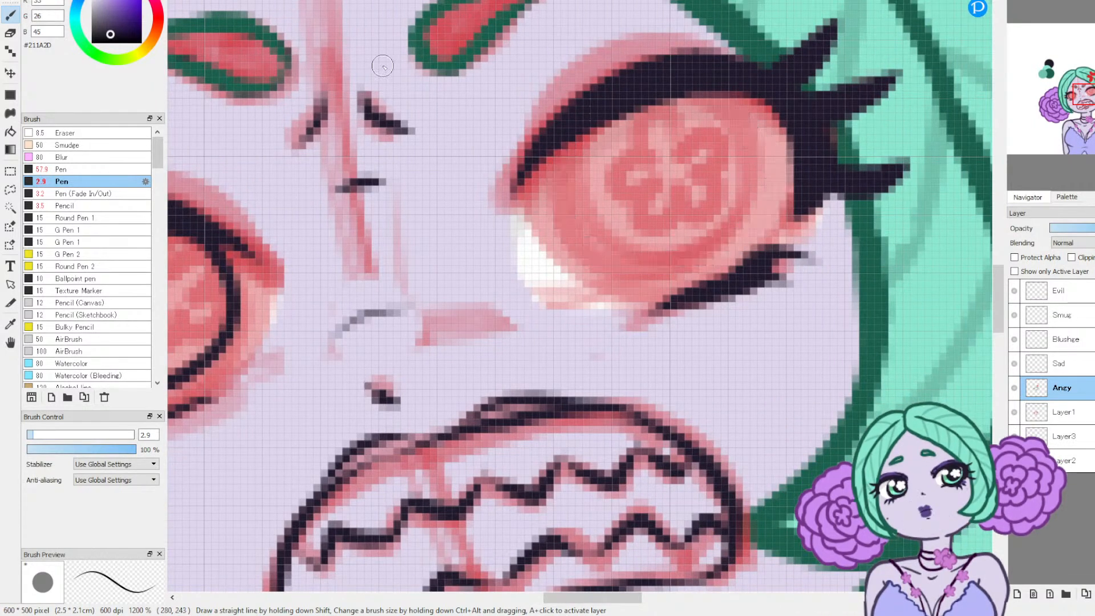
pyautogui.moveTo(569, 140)
pyautogui.mouseDown()
pyautogui.moveTo(630, 276)
pyautogui.moveTo(751, 121)
pyautogui.mouseUp()
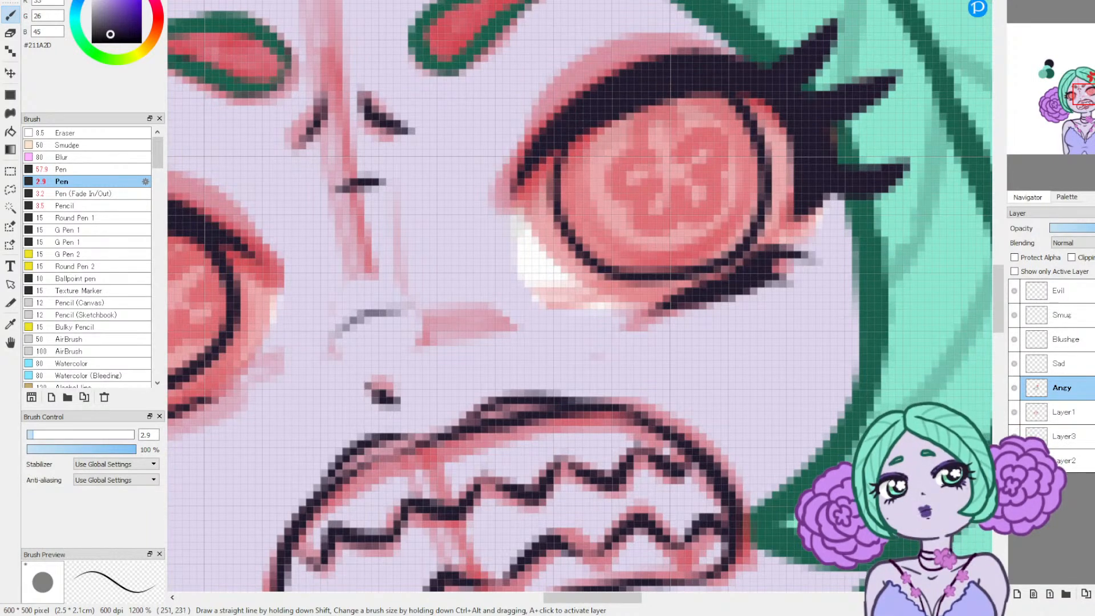
pyautogui.hotkey('ctrl', 'z')
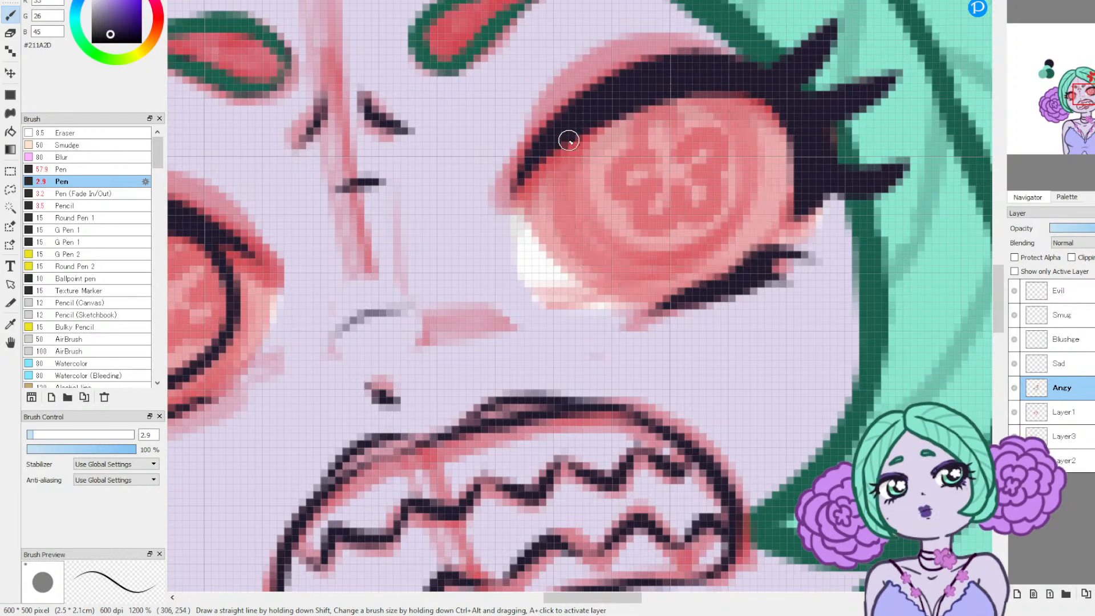
pyautogui.moveTo(566, 144)
pyautogui.mouseDown()
pyautogui.moveTo(707, 242)
pyautogui.moveTo(676, 85)
pyautogui.mouseUp()
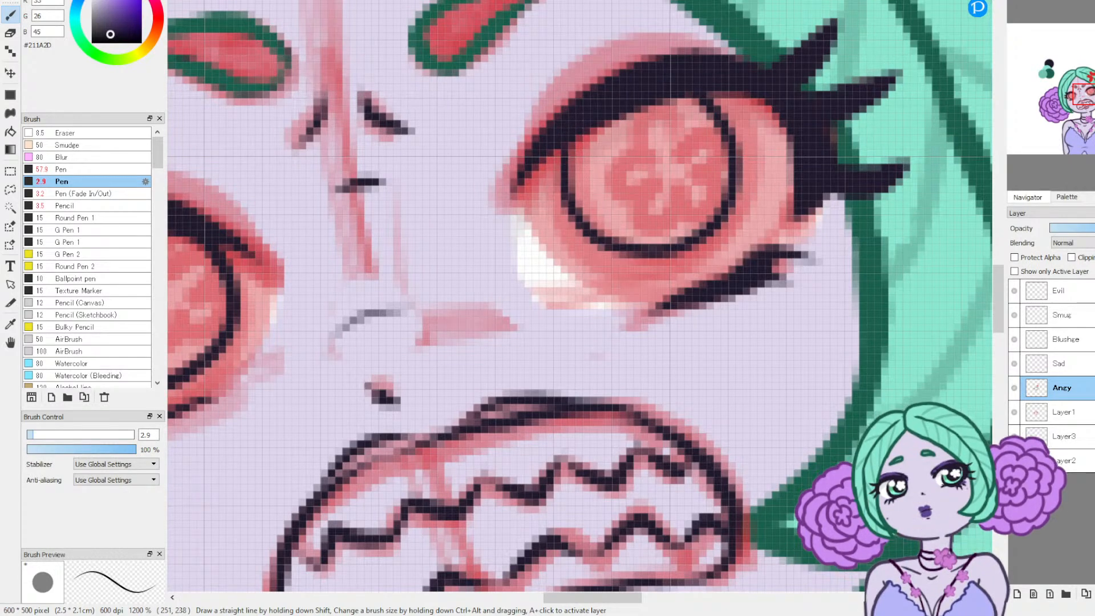
pyautogui.hotkey('ctrl', 'z')
pyautogui.moveTo(571, 254)
pyautogui.mouseDown()
pyautogui.moveTo(706, 249)
pyautogui.moveTo(650, 86)
pyautogui.mouseUp()
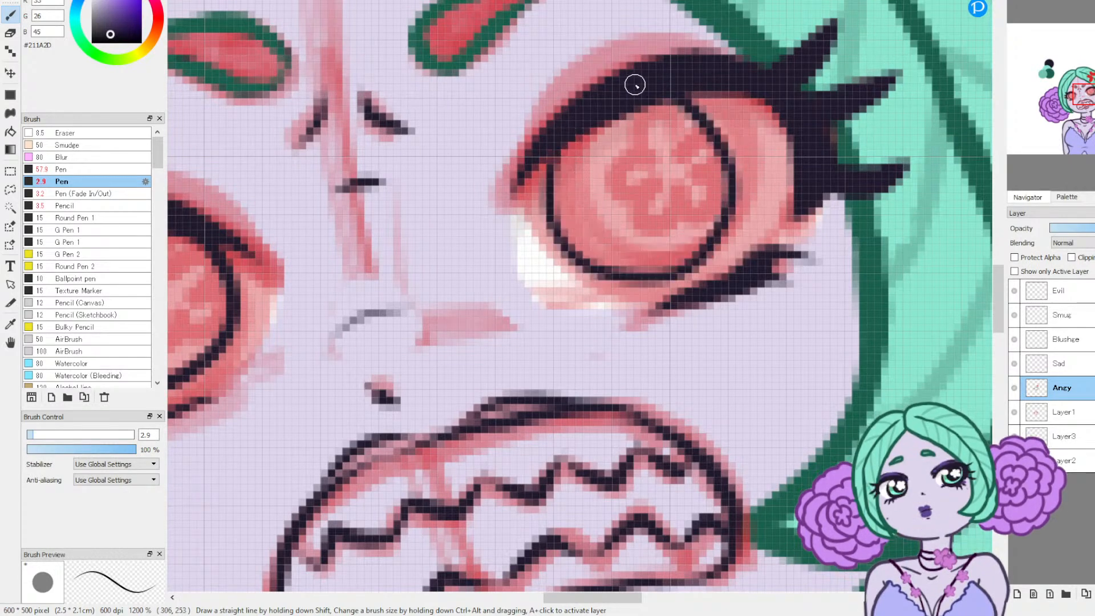
pyautogui.hotkey('ctrl', 'z')
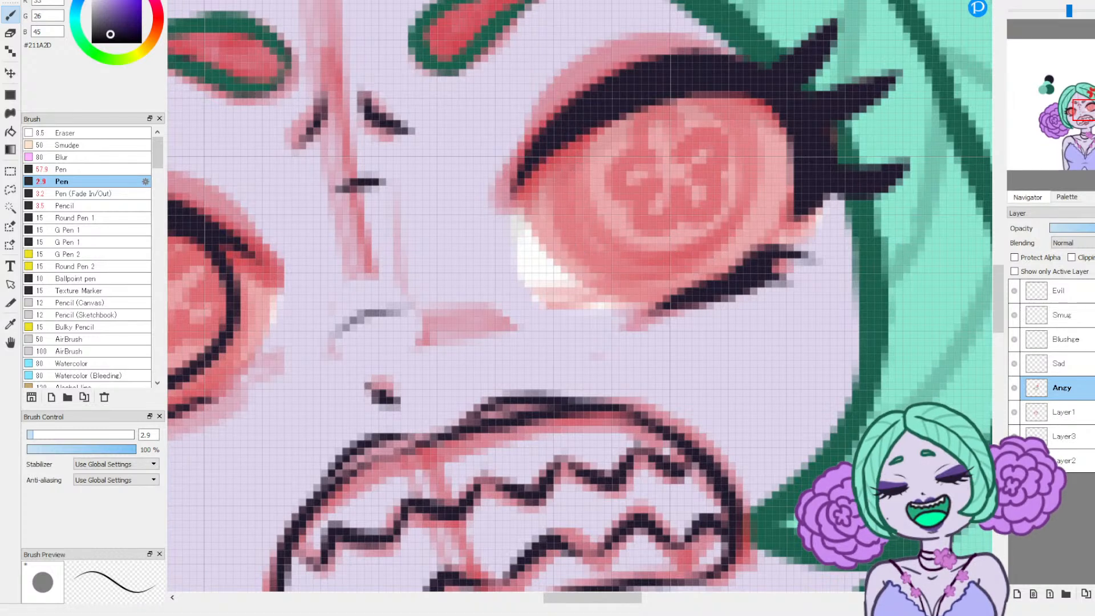
# Step: Mirror the canvas view, outline the higher eye's round iris beneath its lid on Angy, and restore the normal orientation
pyautogui.press('h')
pyautogui.moveTo(415, 103)
pyautogui.mouseDown()
pyautogui.moveTo(406, 142)
pyautogui.moveTo(581, 215)
pyautogui.mouseUp()
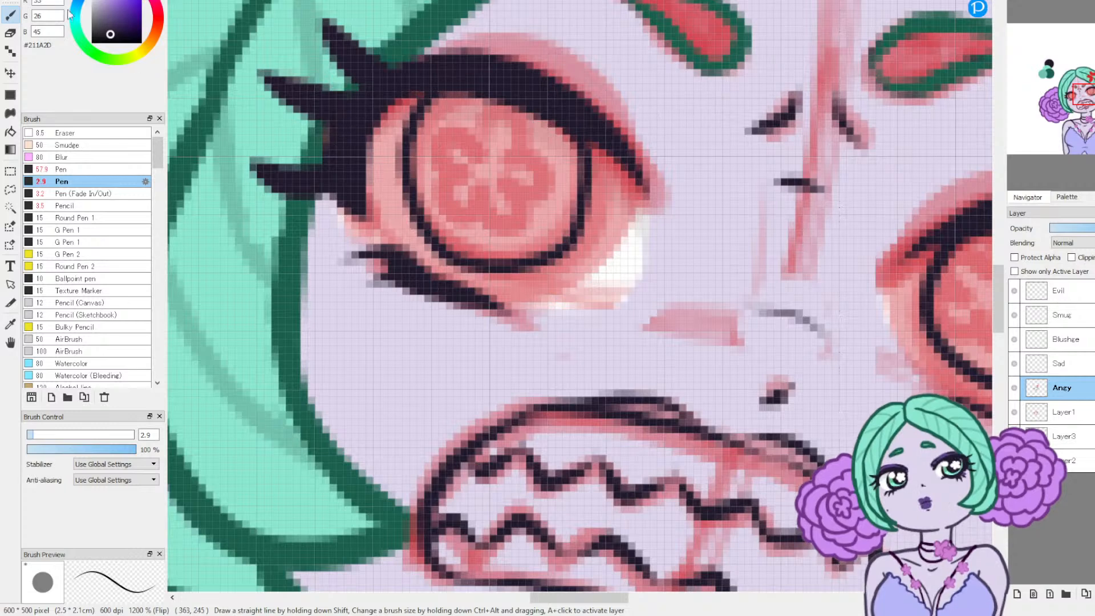
pyautogui.hotkey('ctrl', 'z')
pyautogui.hotkey('ctrl', 'z')
pyautogui.moveTo(434, 98)
pyautogui.mouseDown()
pyautogui.moveTo(586, 221)
pyautogui.moveTo(513, 114)
pyautogui.mouseUp()
pyautogui.hotkey('ctrl', 'z')
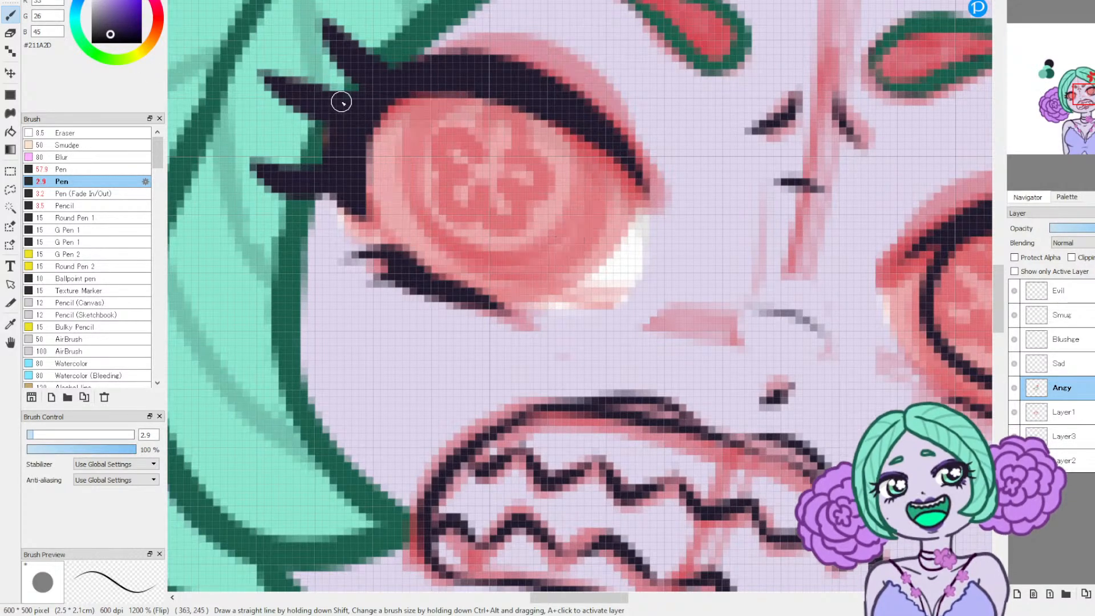
pyautogui.moveTo(422, 98)
pyautogui.mouseDown()
pyautogui.moveTo(402, 134)
pyautogui.moveTo(584, 159)
pyautogui.mouseUp()
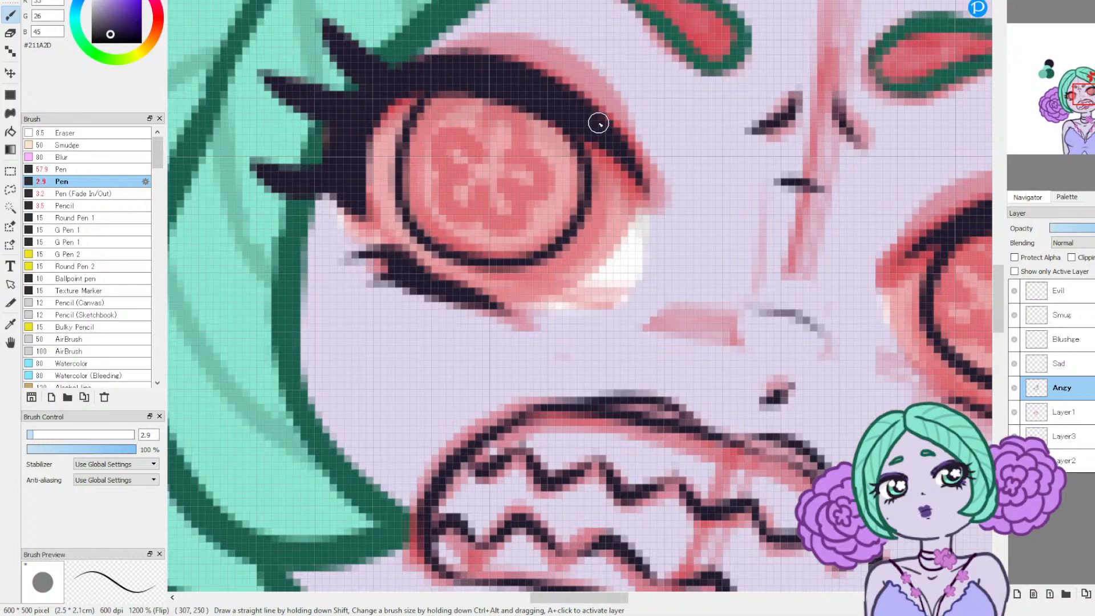
pyautogui.click(1084, 1)
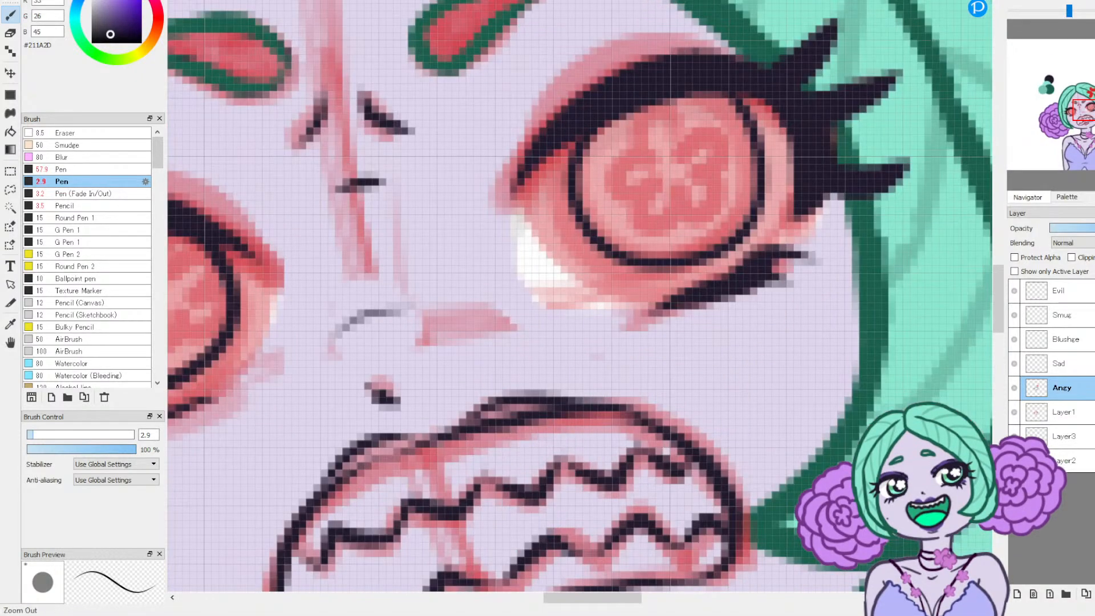
pyautogui.click(1032, 1)
pyautogui.click(1031, 1)
pyautogui.click(1032, 1)
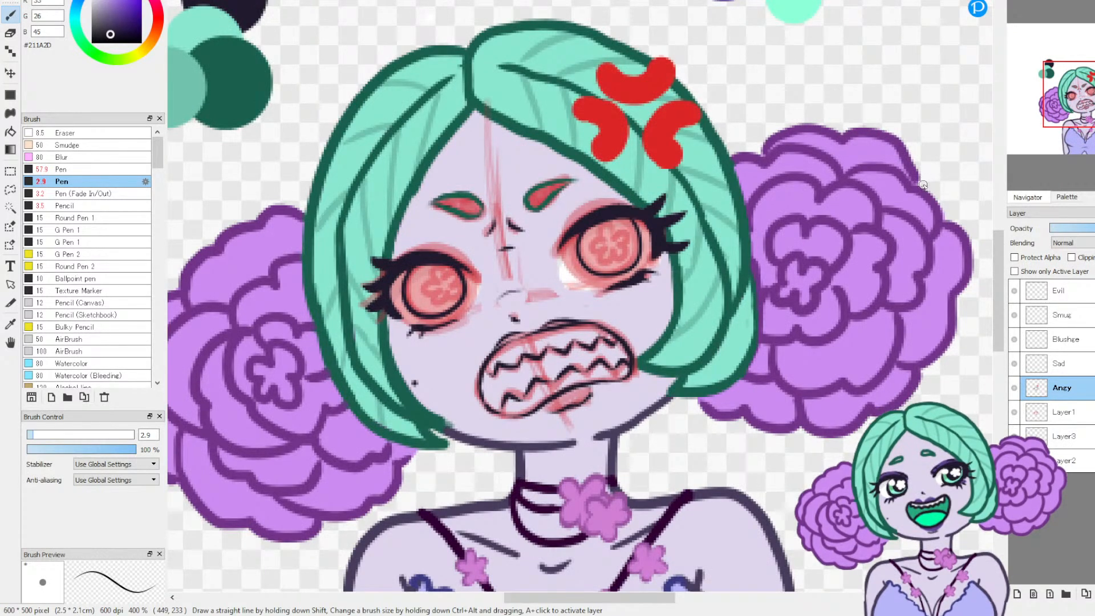
# Step: Erase the lash-side edge of the higher eye's iris outline at size 6.8 and redraw it closer in with the size 2.9 Pen
pyautogui.click(11, 34)
pyautogui.click(1016, 2)
pyautogui.click(1016, 2)
pyautogui.moveTo(699, 223)
pyautogui.mouseDown()
pyautogui.moveTo(699, 194)
pyautogui.moveTo(678, 171)
pyautogui.mouseUp()
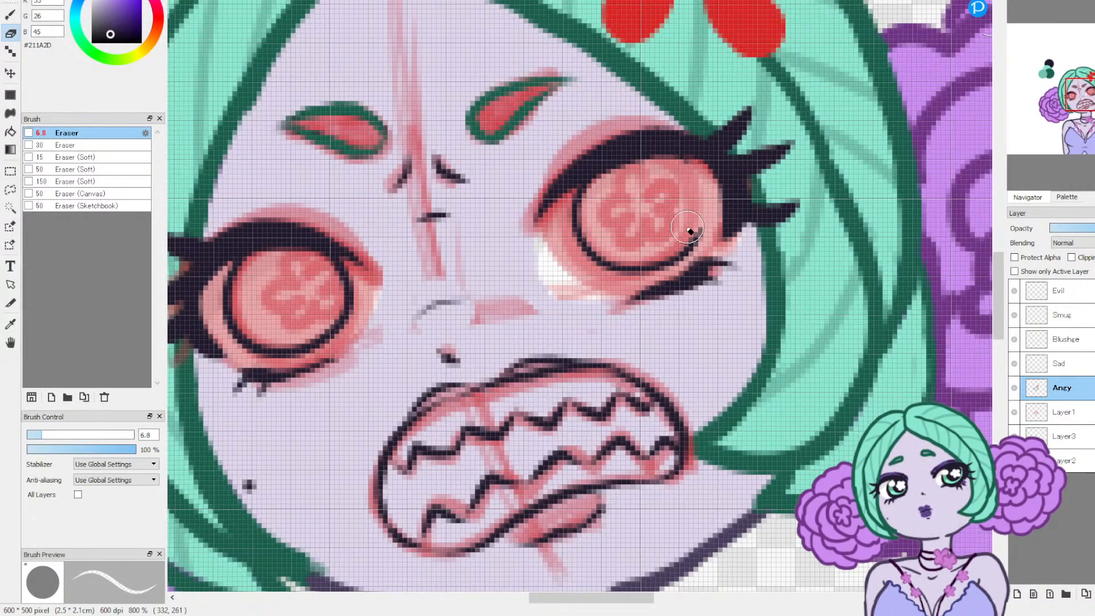
pyautogui.press('b')
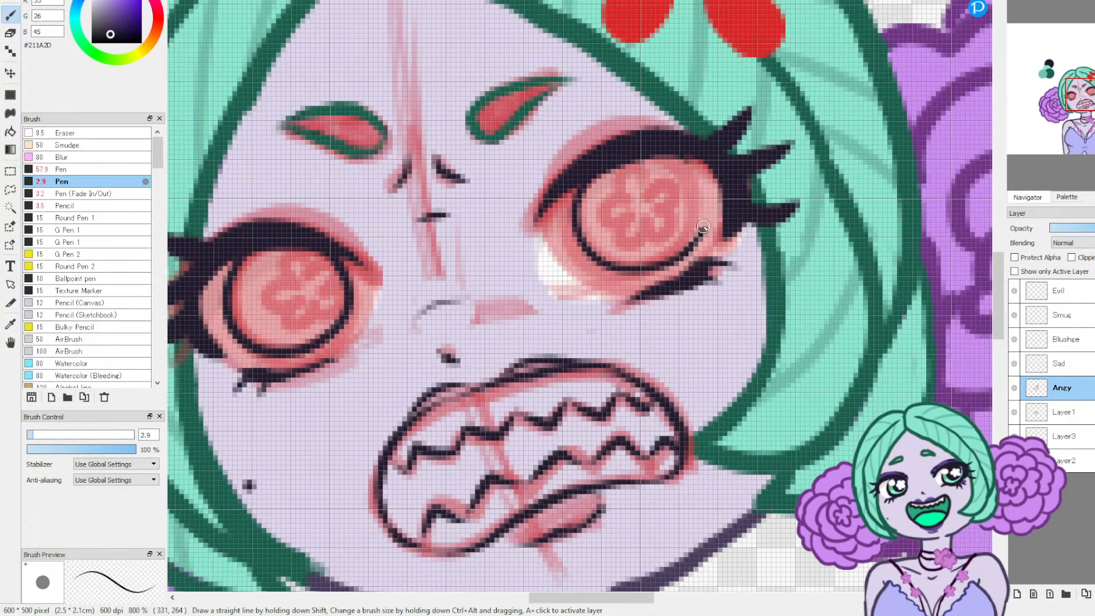
pyautogui.moveTo(699, 199); pyautogui.dragTo(671, 159)
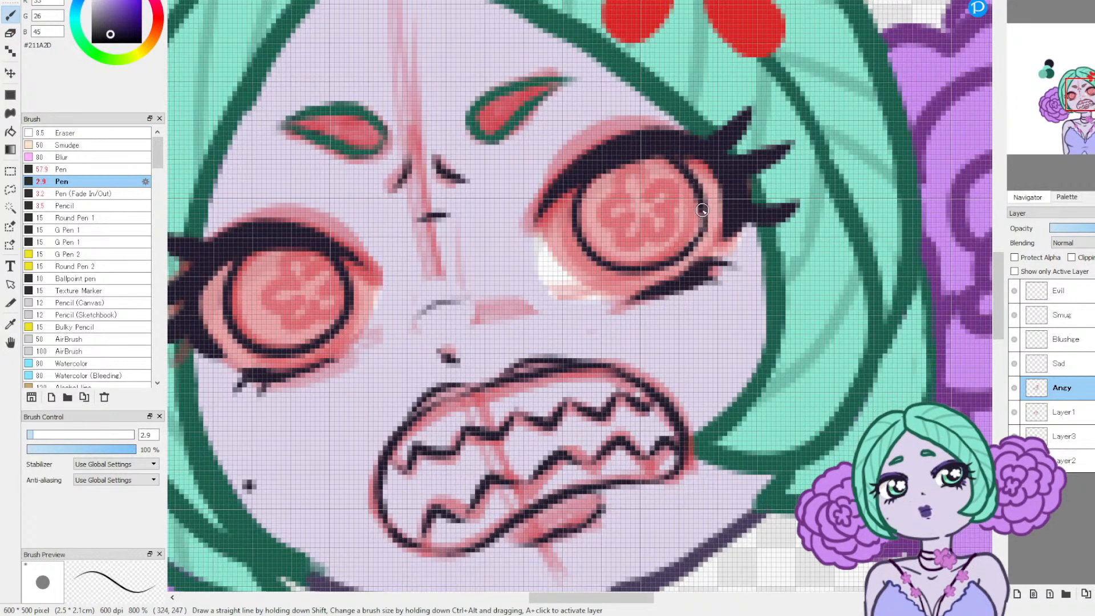
# Step: Undo the last two strokes on the higher eye's iris and redraw its lash-side edge in #211A2D with the size 2.9 Pen
pyautogui.hotkey('ctrl', 'z')
pyautogui.hotkey('ctrl', 'z')
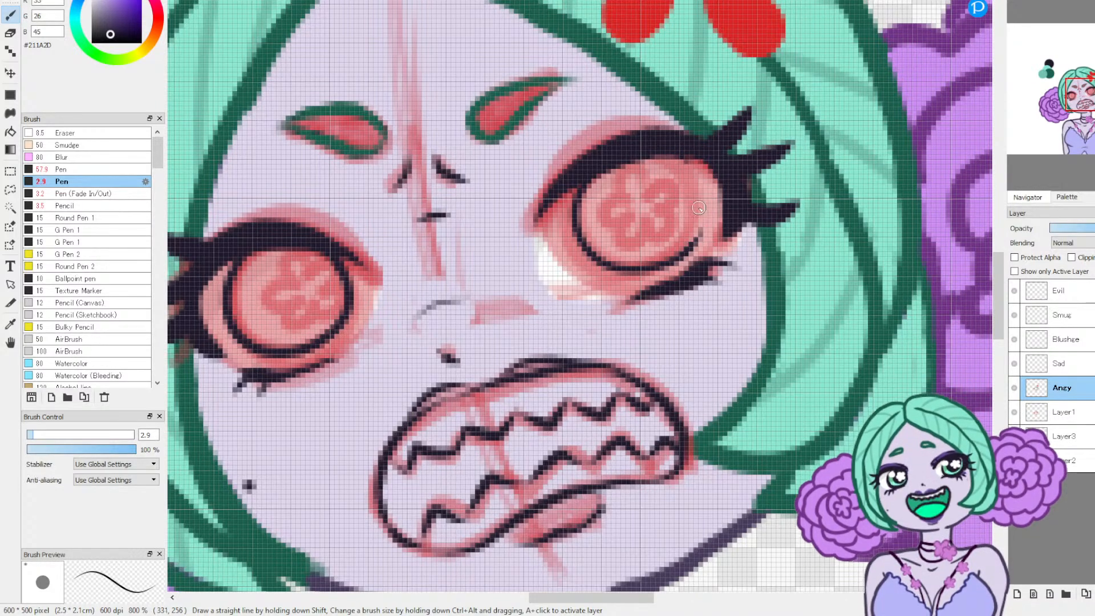
pyautogui.moveTo(703, 213); pyautogui.dragTo(698, 195)
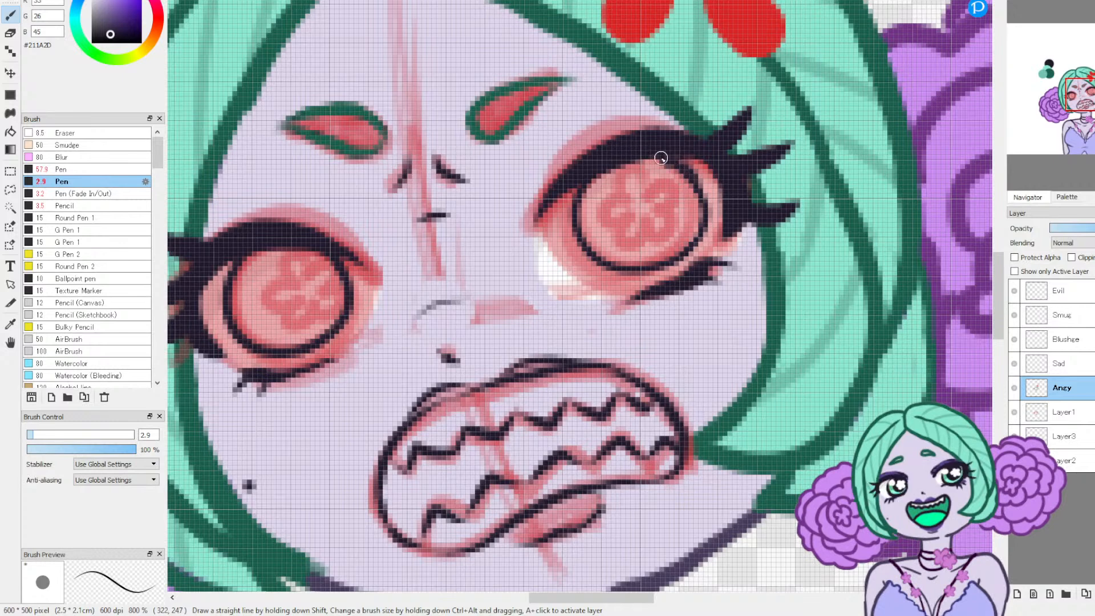
# Step: Draw a five-petal flower pupil inside the higher eye's iris on Angy with the size 2.9 Pen in #211A2D
pyautogui.press('e')
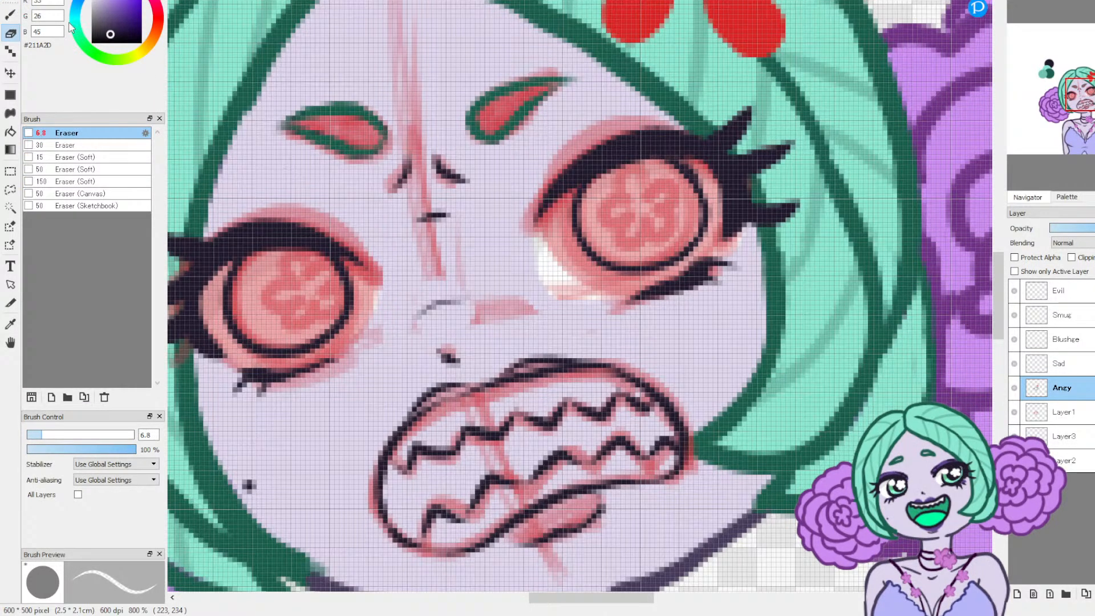
pyautogui.press('p')
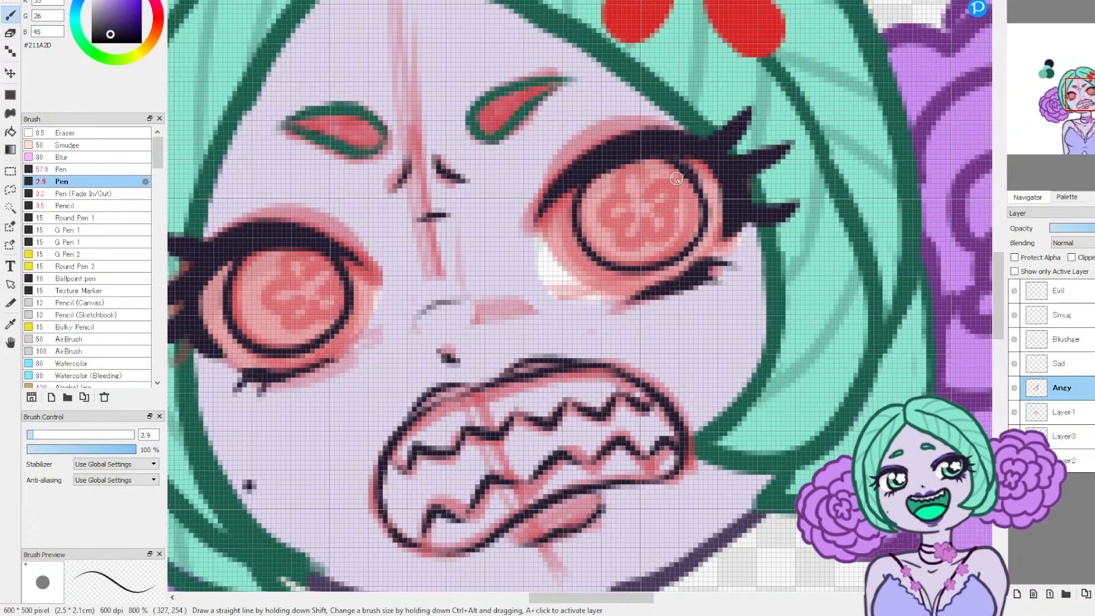
pyautogui.moveTo(621, 191); pyautogui.dragTo(623, 175)
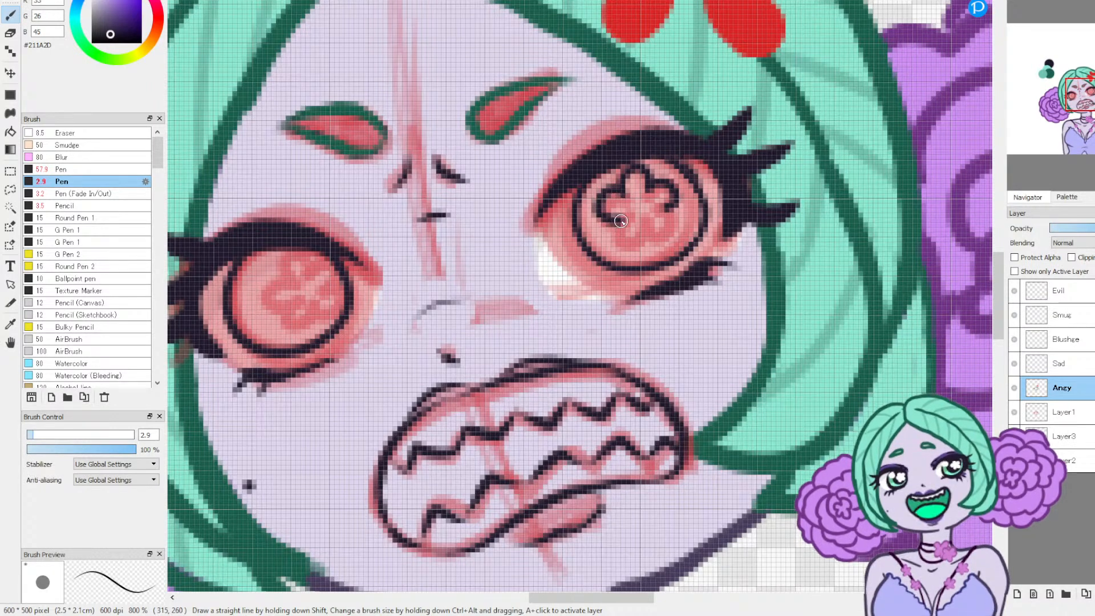
pyautogui.moveTo(609, 227)
pyautogui.mouseDown()
pyautogui.moveTo(645, 224)
pyautogui.moveTo(651, 240)
pyautogui.moveTo(676, 235)
pyautogui.mouseUp()
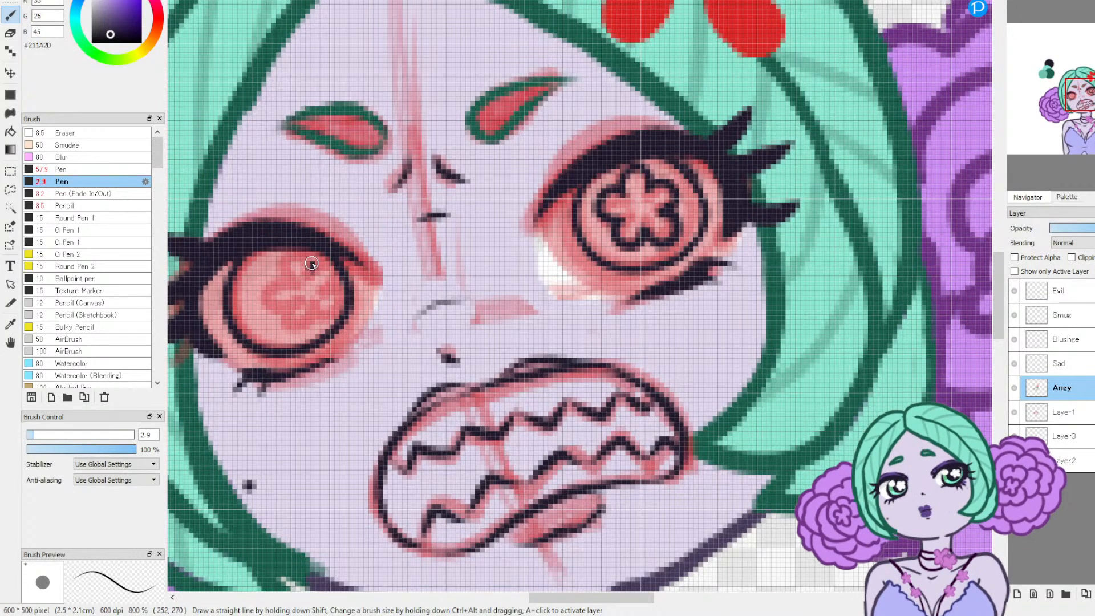
pyautogui.moveTo(313, 269); pyautogui.dragTo(279, 284)
pyautogui.moveTo(275, 281)
pyautogui.mouseDown()
pyautogui.moveTo(255, 294)
pyautogui.moveTo(285, 310)
pyautogui.mouseUp()
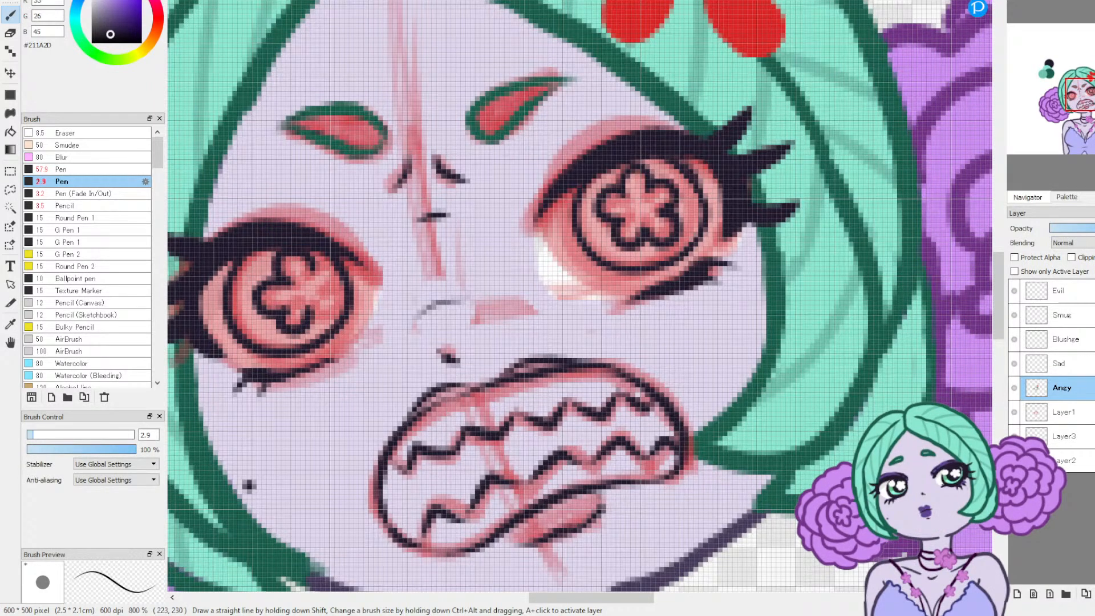
pyautogui.hotkey('ctrl', 'z')
pyautogui.hotkey('ctrl', 'z')
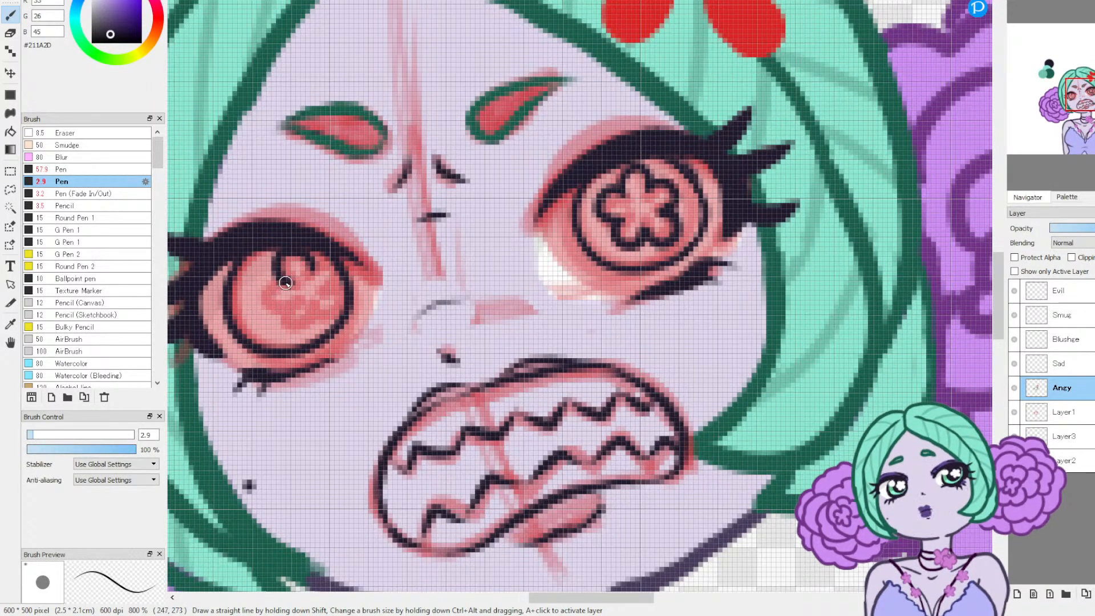
pyautogui.moveTo(281, 313); pyautogui.dragTo(308, 310)
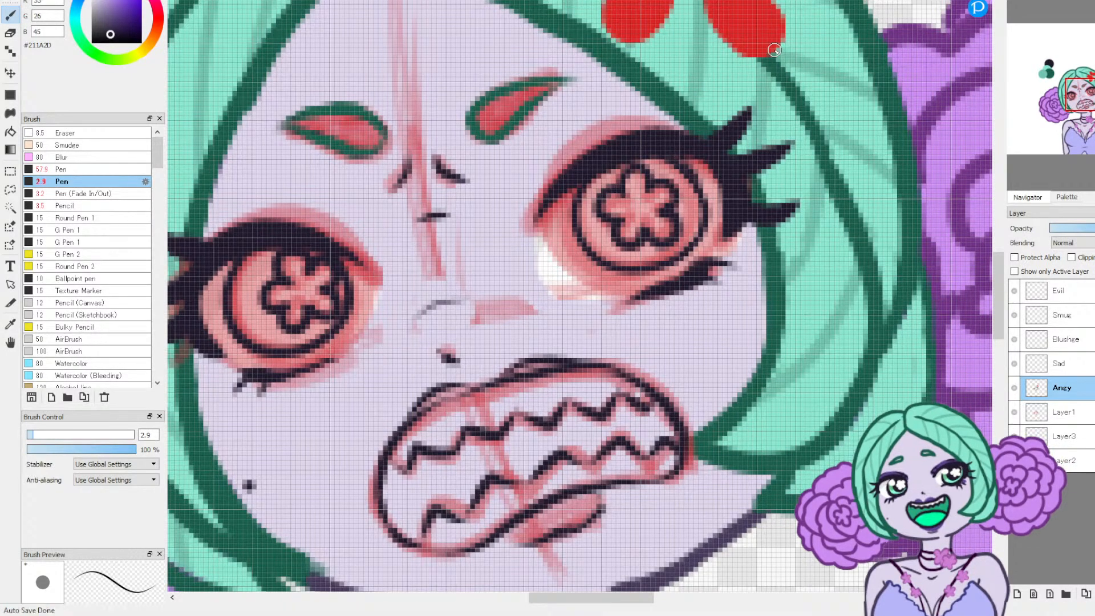
pyautogui.click(1047, 2)
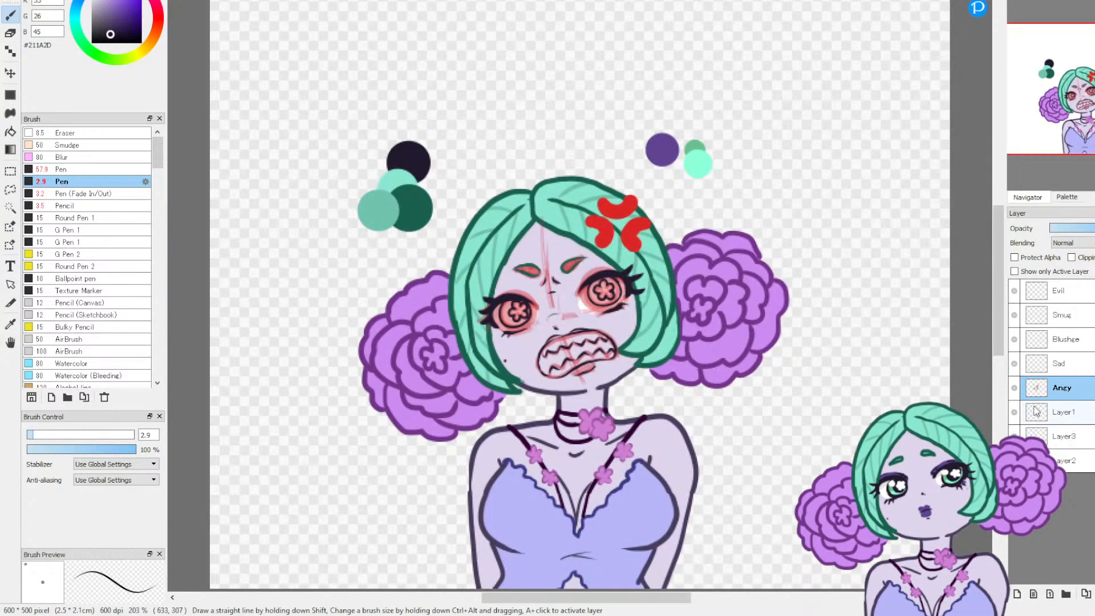
pyautogui.click(1015, 389)
pyautogui.click(1016, 387)
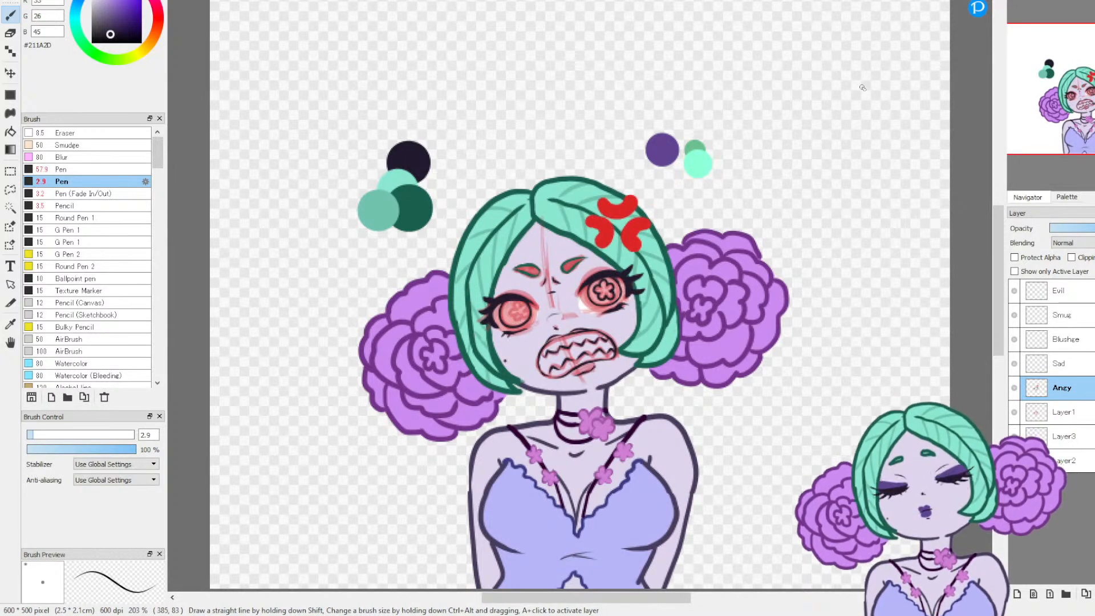
# Step: Draw a five-petal flower pupil inside the lower eye's iris on Angy, undoing uneven attempts before redrawing it
pyautogui.moveTo(1039, 10); pyautogui.dragTo(1068, 11)
pyautogui.moveTo(1085, 106)
pyautogui.mouseDown()
pyautogui.moveTo(1074, 122)
pyautogui.moveTo(1077, 99)
pyautogui.mouseUp()
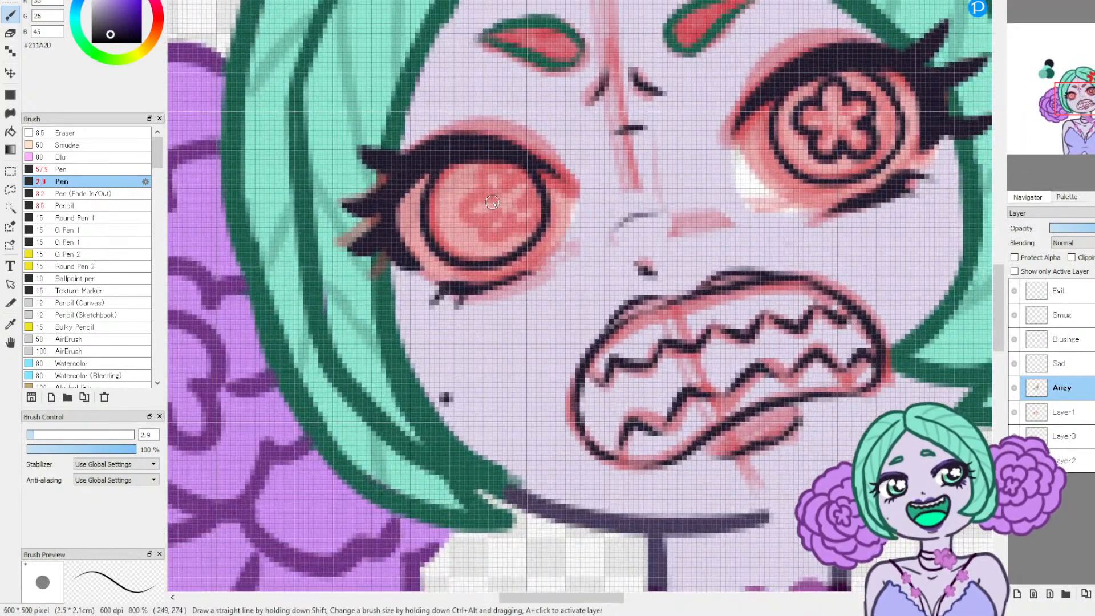
pyautogui.moveTo(482, 197)
pyautogui.mouseDown()
pyautogui.moveTo(474, 181)
pyautogui.moveTo(490, 165)
pyautogui.mouseUp()
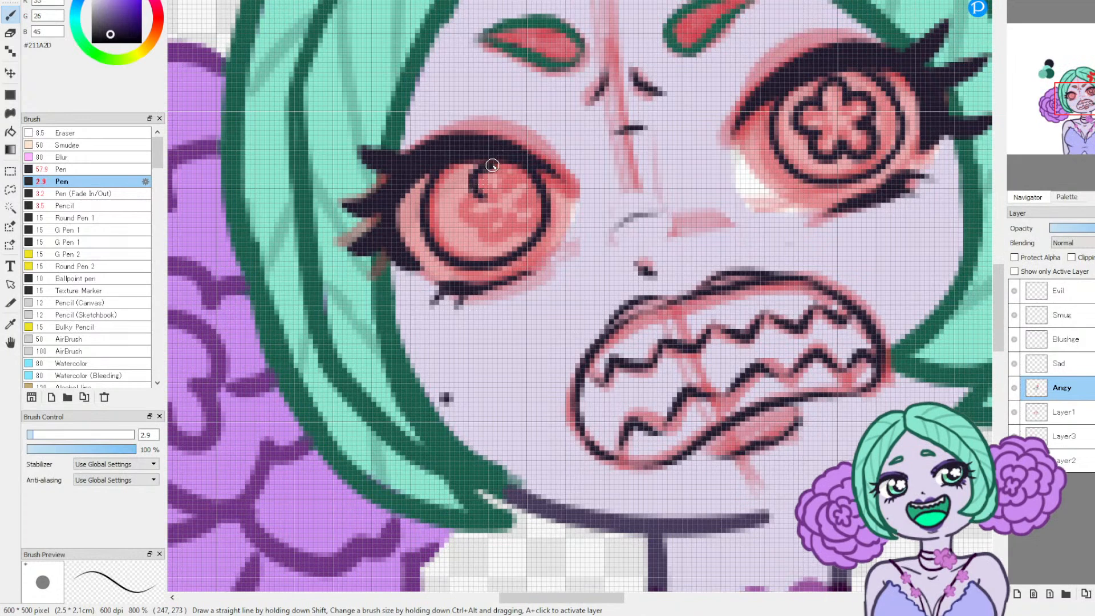
pyautogui.hotkey('ctrl', 'z')
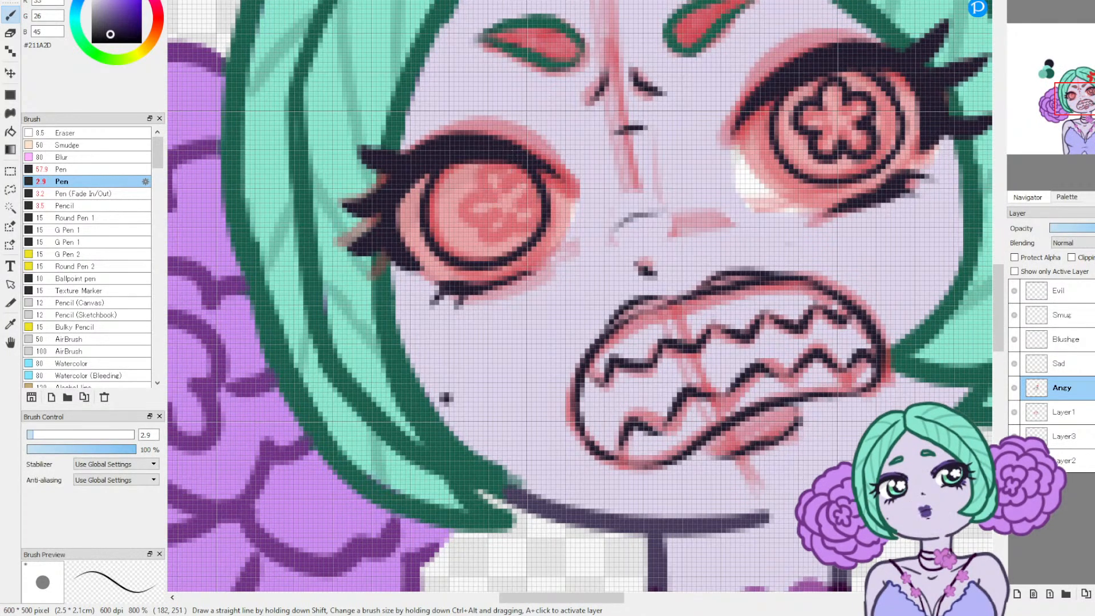
pyautogui.moveTo(466, 196)
pyautogui.mouseDown()
pyautogui.moveTo(495, 190)
pyautogui.moveTo(517, 218)
pyautogui.moveTo(499, 238)
pyautogui.mouseUp()
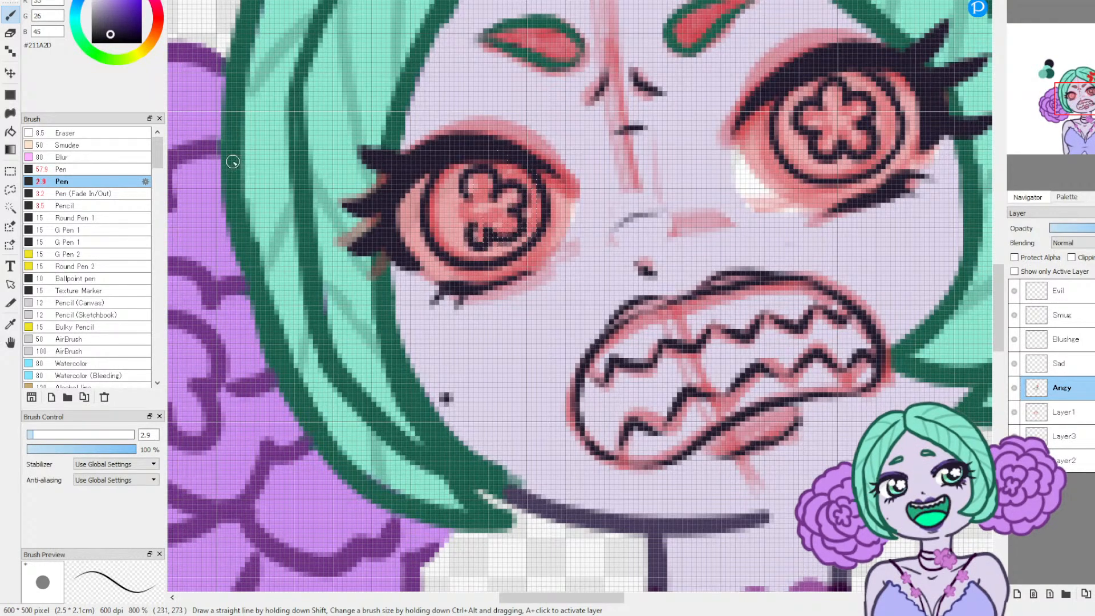
pyautogui.hotkey('ctrl', 'z')
pyautogui.moveTo(485, 197)
pyautogui.mouseDown()
pyautogui.moveTo(475, 170)
pyautogui.moveTo(497, 173)
pyautogui.moveTo(494, 190)
pyautogui.moveTo(519, 183)
pyautogui.moveTo(521, 200)
pyautogui.moveTo(508, 208)
pyautogui.moveTo(523, 214)
pyautogui.moveTo(512, 233)
pyautogui.moveTo(467, 228)
pyautogui.moveTo(472, 218)
pyautogui.moveTo(451, 206)
pyautogui.moveTo(482, 197)
pyautogui.mouseUp()
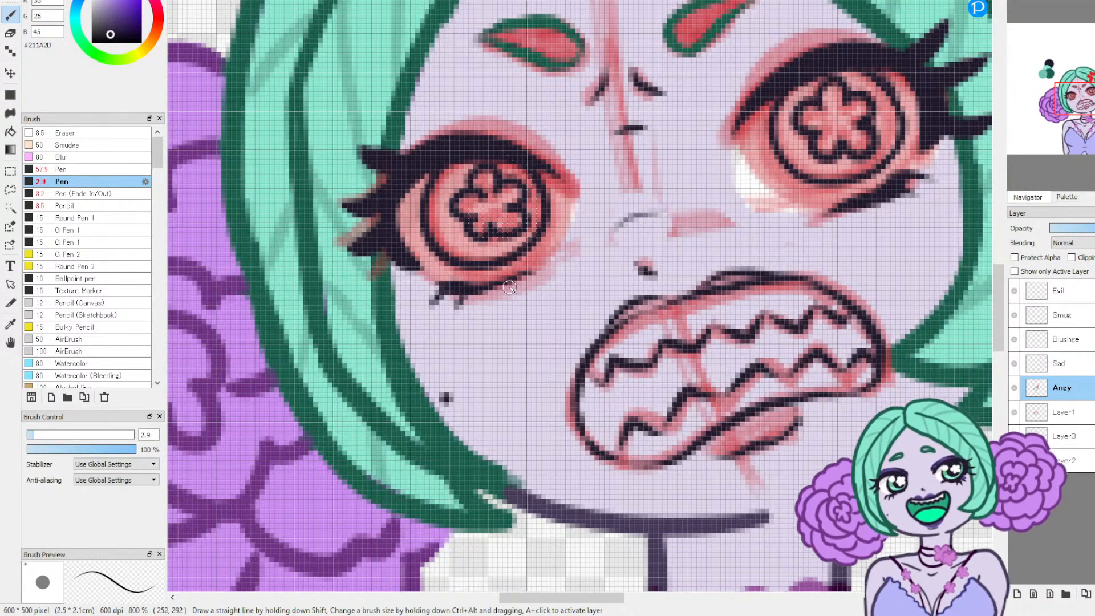
pyautogui.hotkey('ctrl', 'z')
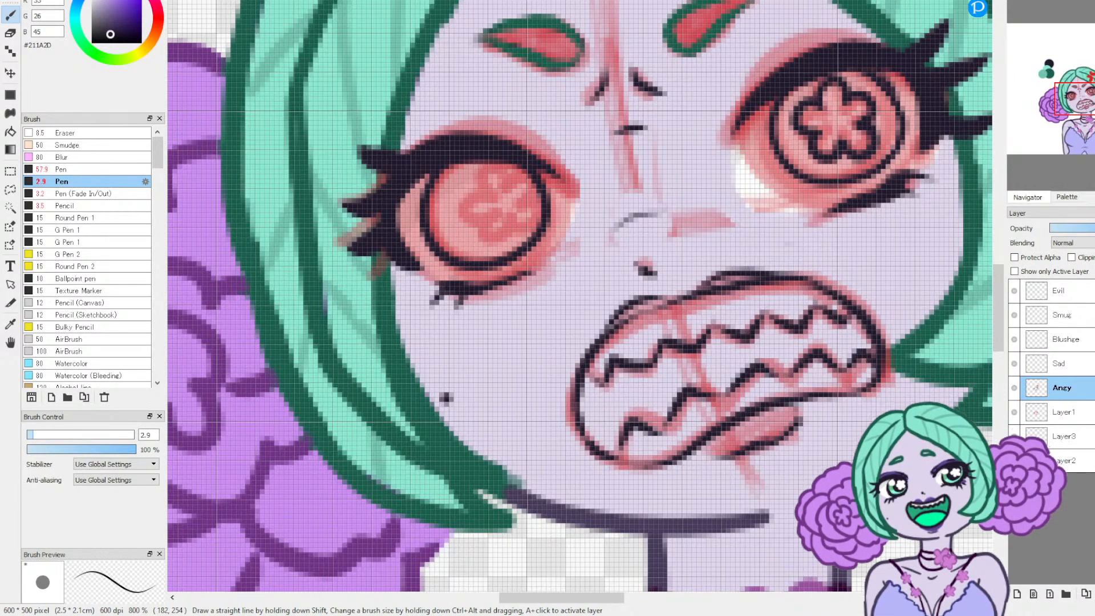
pyautogui.moveTo(489, 168)
pyautogui.mouseDown()
pyautogui.moveTo(482, 194)
pyautogui.moveTo(461, 193)
pyautogui.moveTo(457, 209)
pyautogui.moveTo(477, 218)
pyautogui.moveTo(477, 240)
pyautogui.moveTo(502, 229)
pyautogui.mouseUp()
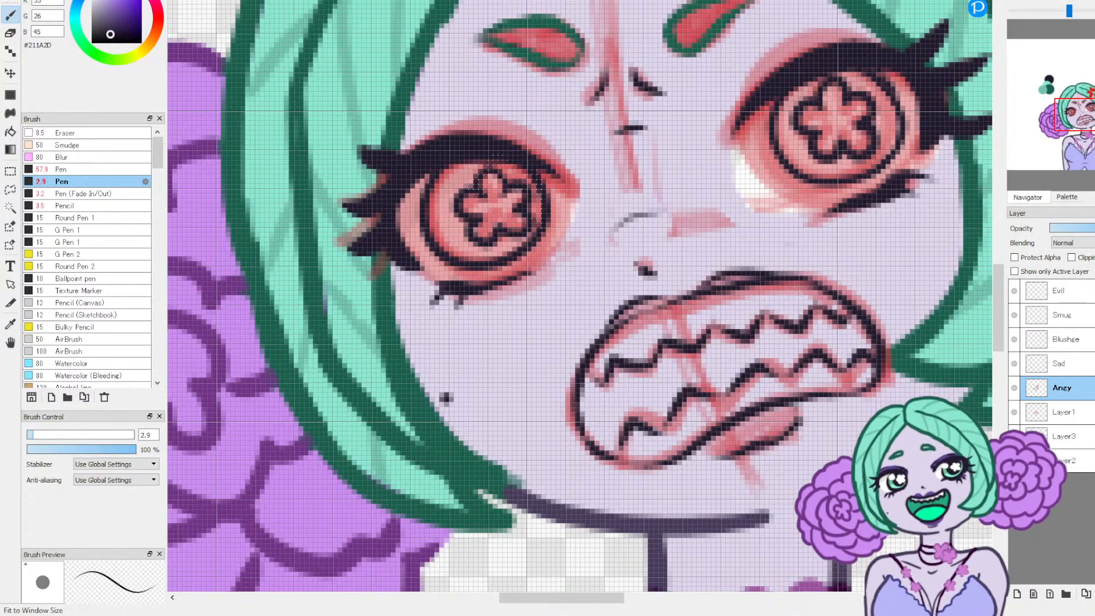
# Step: Hide the red sketch on Layer1 and add a new layer directly beneath Angy
pyautogui.click(1038, 2)
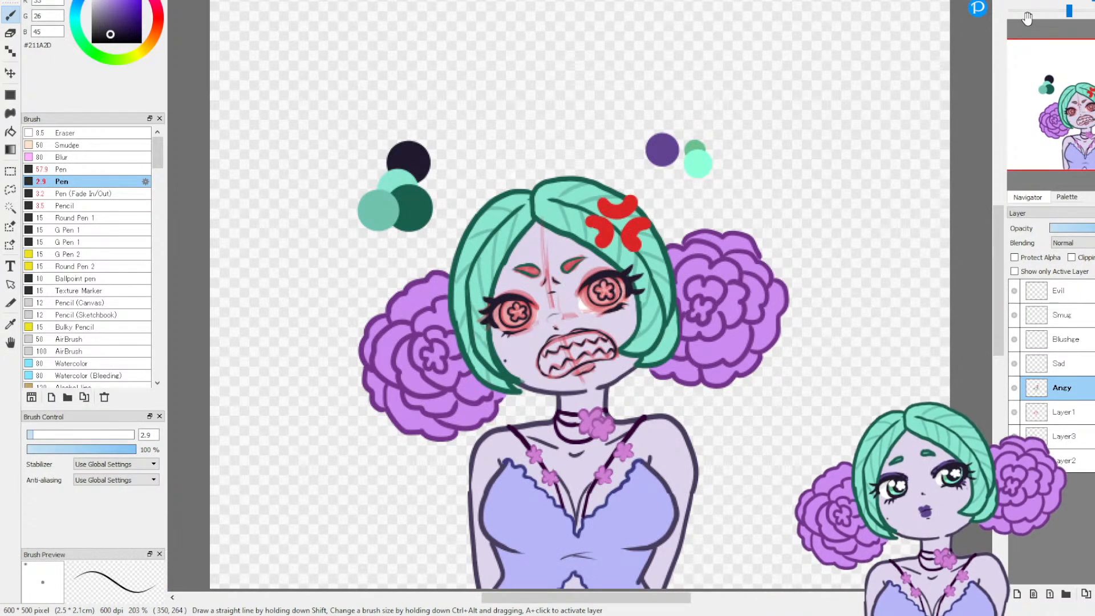
pyautogui.click(1013, 412)
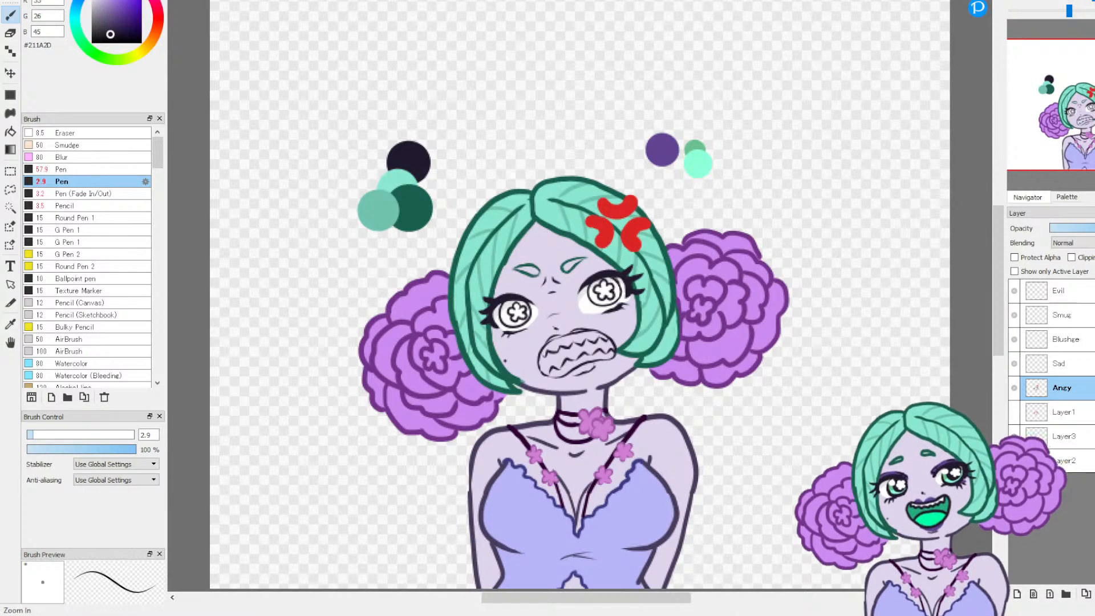
pyautogui.click(1017, 1)
pyautogui.click(1017, 2)
pyautogui.click(1069, 98)
pyautogui.moveTo(1069, 98); pyautogui.dragTo(1077, 118)
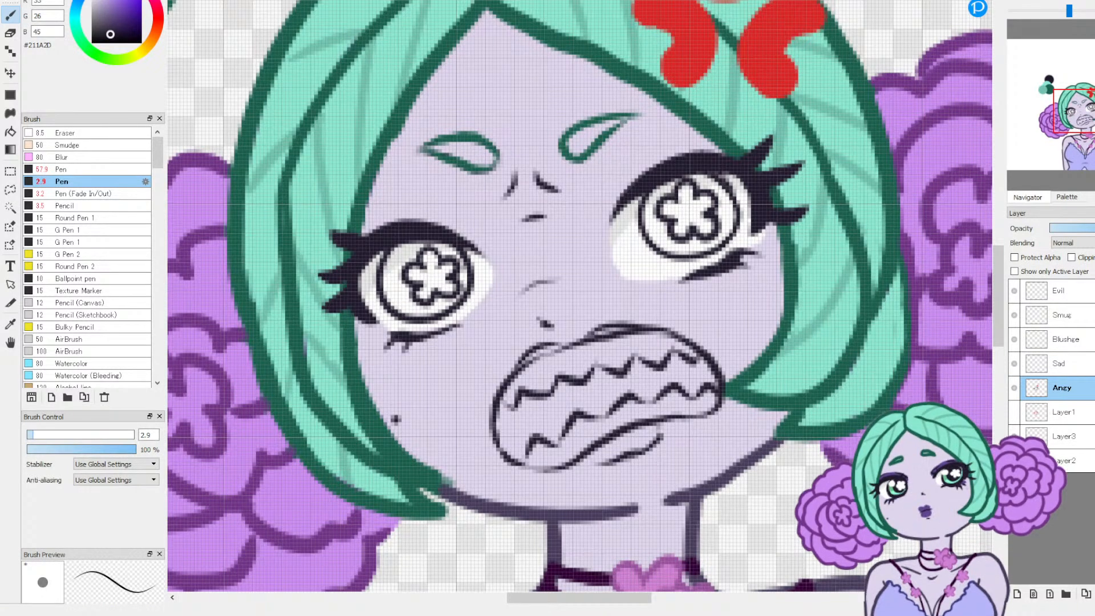
pyautogui.click(1014, 1)
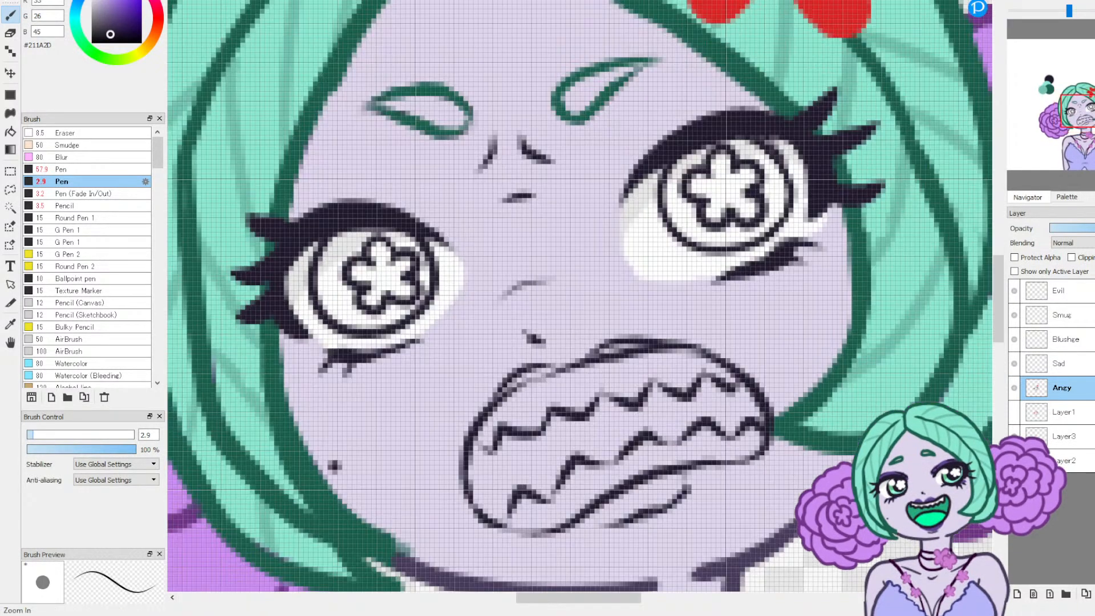
pyautogui.moveTo(1082, 111); pyautogui.dragTo(1082, 119)
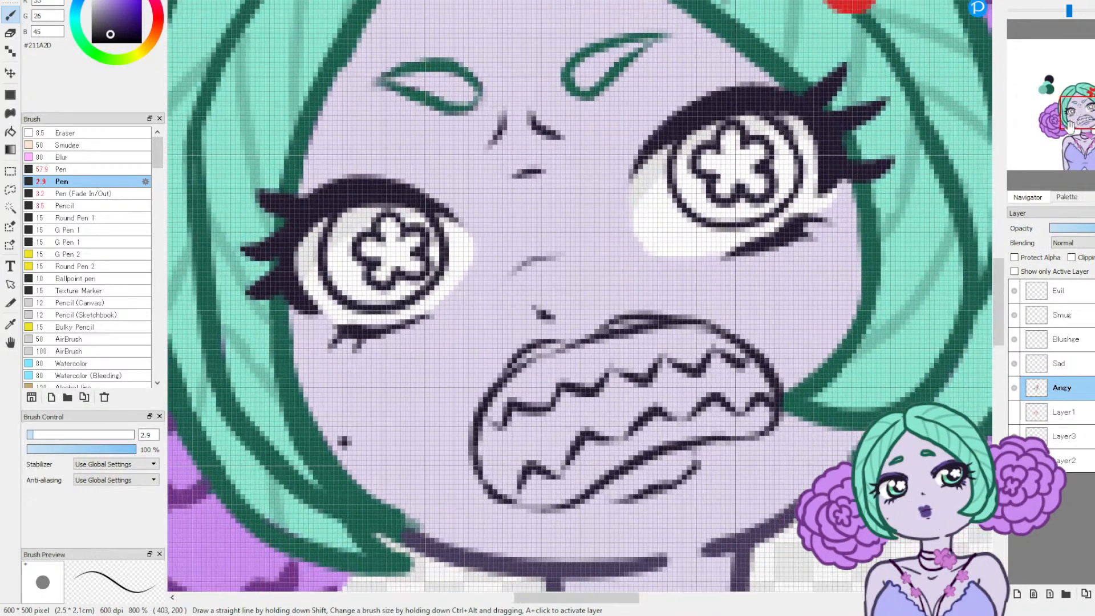
pyautogui.click(1067, 418)
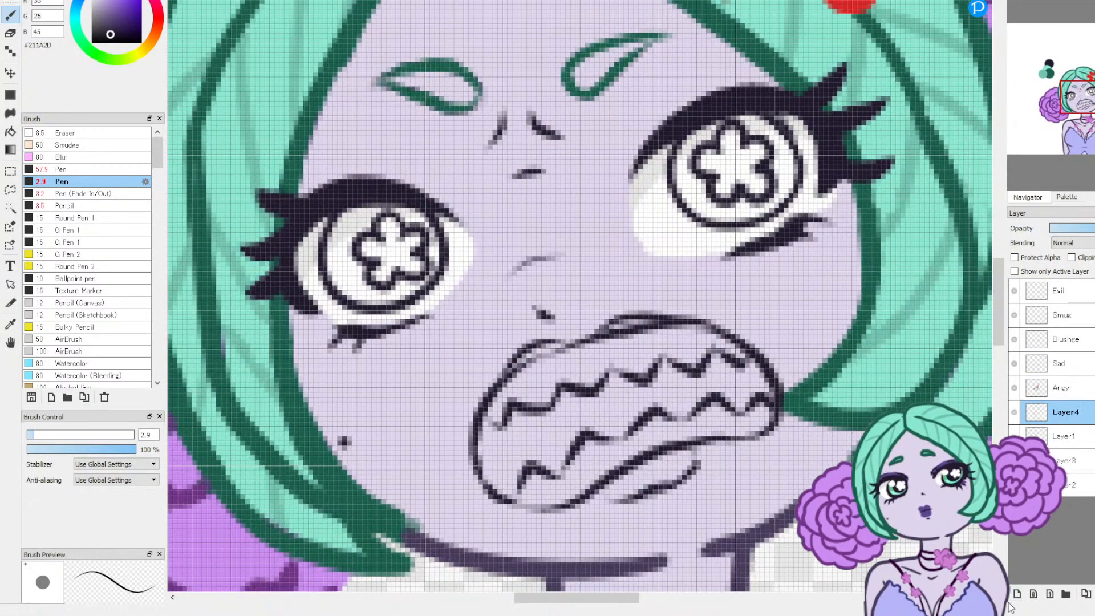
# Step: Sample #6BC08E and #8CFFD8 from the two green swatches and set the Pen to size 8.5 with #6BC08E active
pyautogui.moveTo(1082, 97); pyautogui.dragTo(1094, 66)
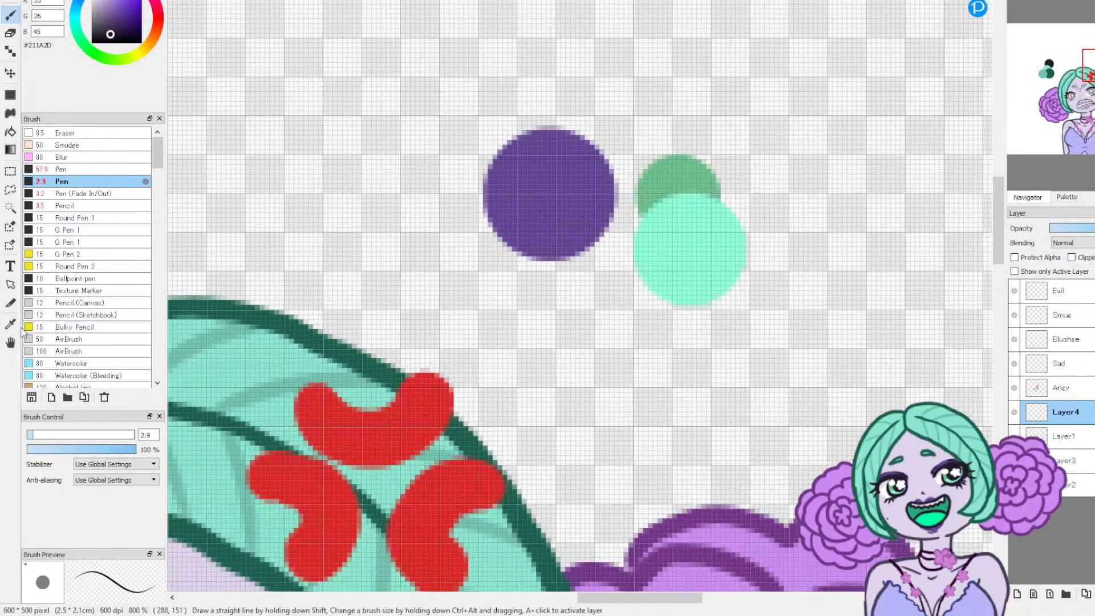
pyautogui.press('i')
pyautogui.click(662, 178)
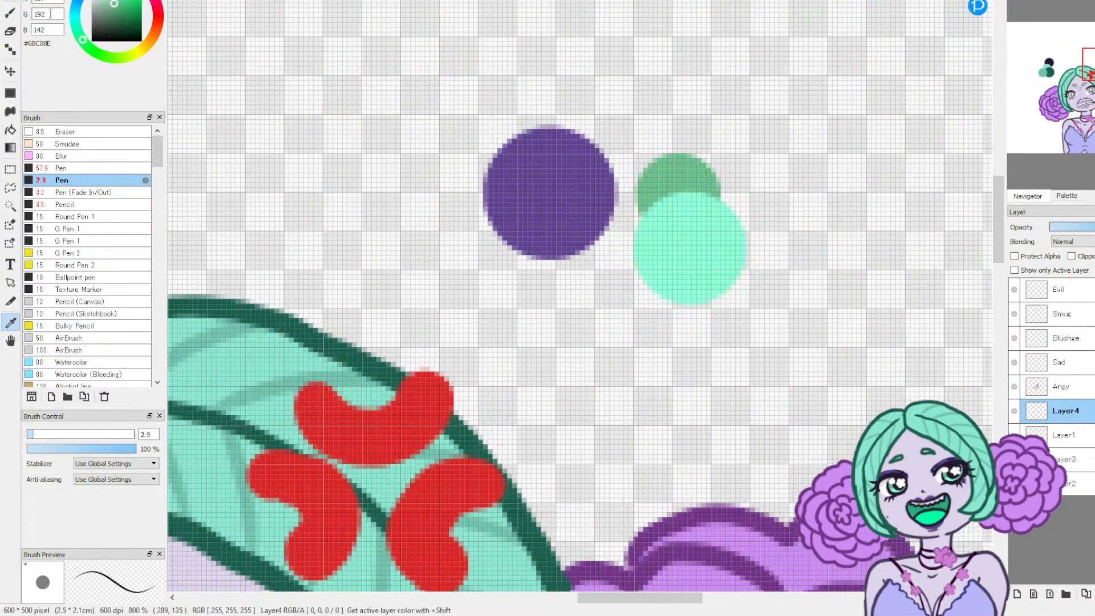
pyautogui.click(672, 237)
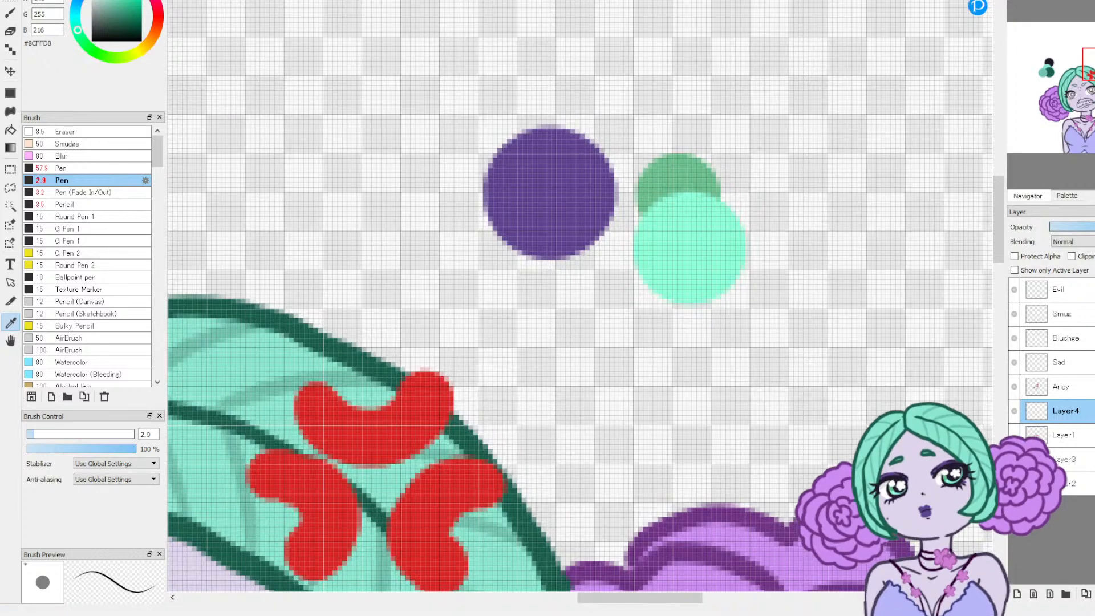
pyautogui.press('b')
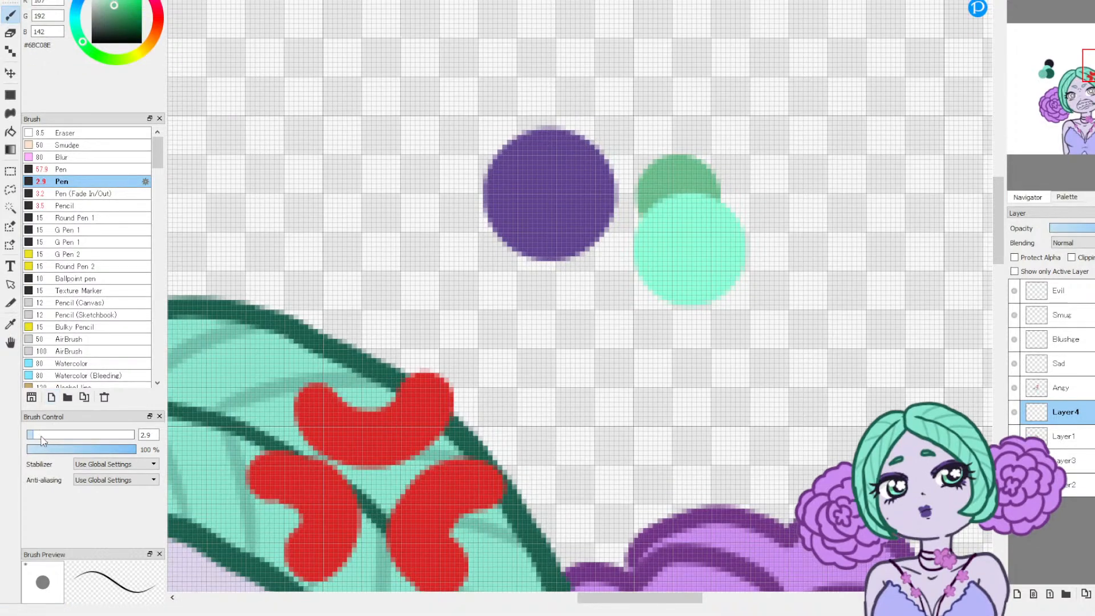
pyautogui.moveTo(41, 437); pyautogui.dragTo(45, 437)
# Step: Paint both irises #6BC08E on the new layer, and cover their lower parts and flowers with the lighter #8CFFD8
pyautogui.click(1093, 93)
pyautogui.moveTo(1093, 93); pyautogui.dragTo(1079, 110)
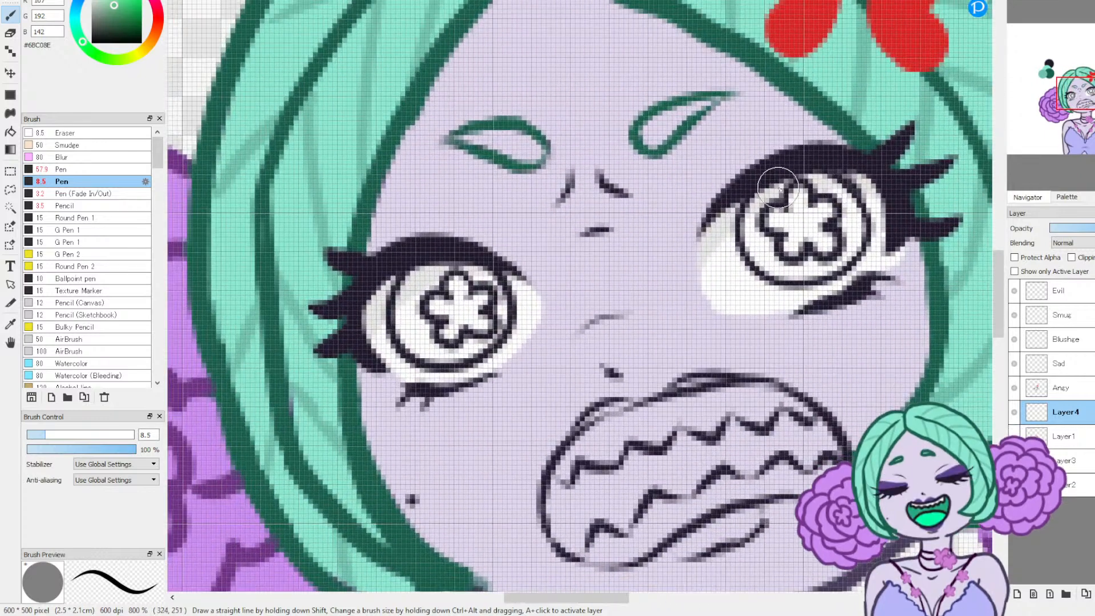
pyautogui.moveTo(775, 194)
pyautogui.mouseDown()
pyautogui.moveTo(755, 238)
pyautogui.moveTo(782, 261)
pyautogui.moveTo(815, 260)
pyautogui.moveTo(851, 230)
pyautogui.moveTo(809, 192)
pyautogui.moveTo(772, 217)
pyautogui.moveTo(790, 199)
pyautogui.moveTo(780, 238)
pyautogui.moveTo(790, 245)
pyautogui.moveTo(813, 241)
pyautogui.mouseUp()
pyautogui.moveTo(449, 281)
pyautogui.mouseDown()
pyautogui.moveTo(421, 281)
pyautogui.moveTo(410, 304)
pyautogui.moveTo(412, 329)
pyautogui.moveTo(432, 348)
pyautogui.moveTo(461, 346)
pyautogui.moveTo(485, 324)
pyautogui.moveTo(489, 297)
pyautogui.moveTo(458, 275)
pyautogui.moveTo(426, 282)
pyautogui.moveTo(447, 325)
pyautogui.moveTo(434, 344)
pyautogui.moveTo(425, 331)
pyautogui.moveTo(456, 302)
pyautogui.moveTo(490, 304)
pyautogui.moveTo(485, 328)
pyautogui.moveTo(445, 341)
pyautogui.mouseUp()
pyautogui.rightClick(228, 193)
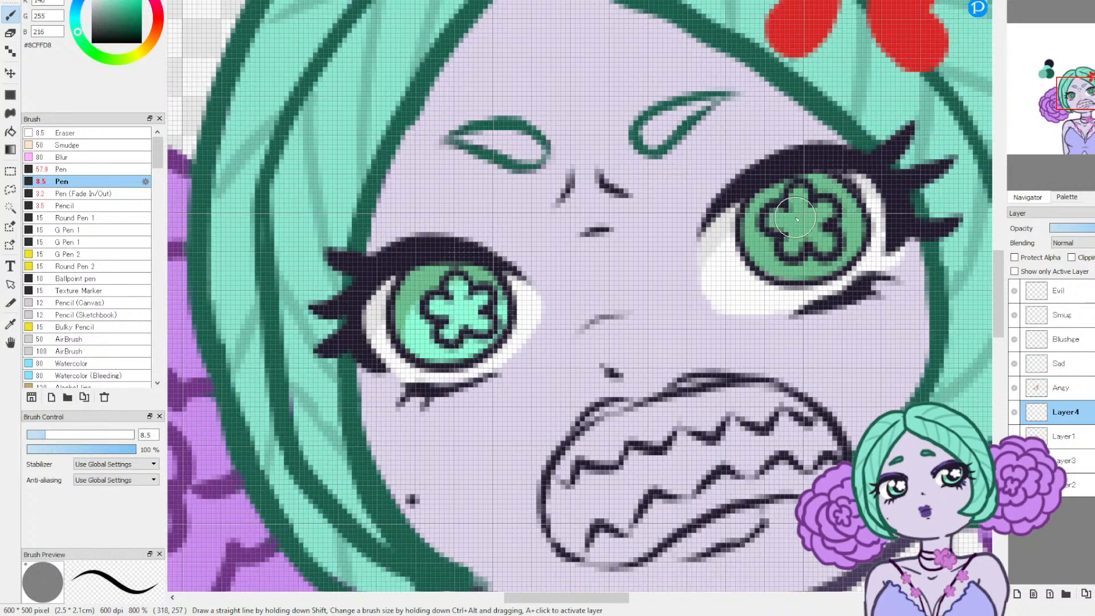
pyautogui.moveTo(768, 255)
pyautogui.mouseDown()
pyautogui.moveTo(790, 218)
pyautogui.moveTo(825, 218)
pyautogui.moveTo(834, 233)
pyautogui.moveTo(840, 216)
pyautogui.moveTo(797, 223)
pyautogui.moveTo(776, 256)
pyautogui.moveTo(798, 262)
pyautogui.mouseUp()
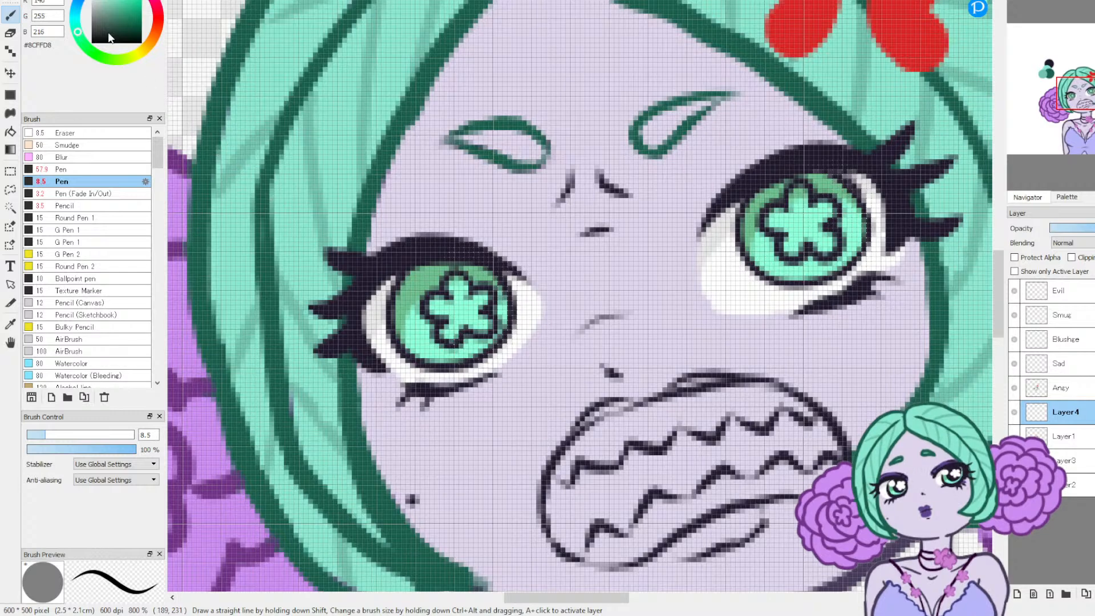
# Step: Pick the bright red #F62F20 and fill the flower pupils in both eyes with the size 8.5 Pen
pyautogui.click(157, 23)
pyautogui.click(136, 2)
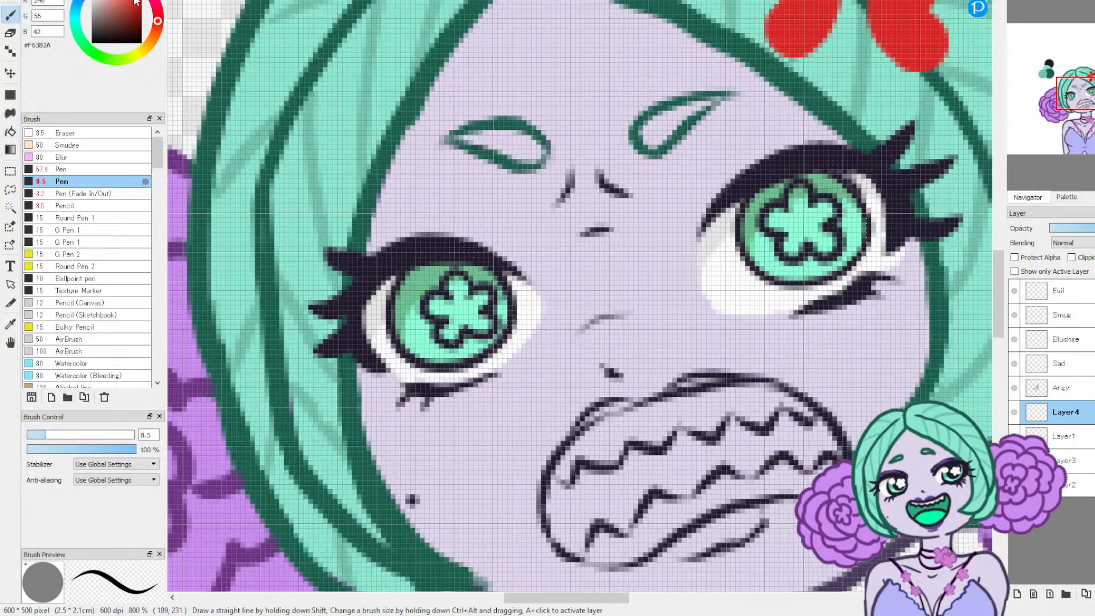
pyautogui.moveTo(459, 277)
pyautogui.mouseDown()
pyautogui.moveTo(439, 304)
pyautogui.moveTo(456, 315)
pyautogui.moveTo(447, 328)
pyautogui.moveTo(478, 325)
pyautogui.moveTo(467, 314)
pyautogui.moveTo(480, 298)
pyautogui.moveTo(454, 322)
pyautogui.mouseUp()
pyautogui.moveTo(800, 197)
pyautogui.mouseDown()
pyautogui.moveTo(780, 220)
pyautogui.moveTo(797, 225)
pyautogui.moveTo(791, 244)
pyautogui.moveTo(824, 245)
pyautogui.mouseUp()
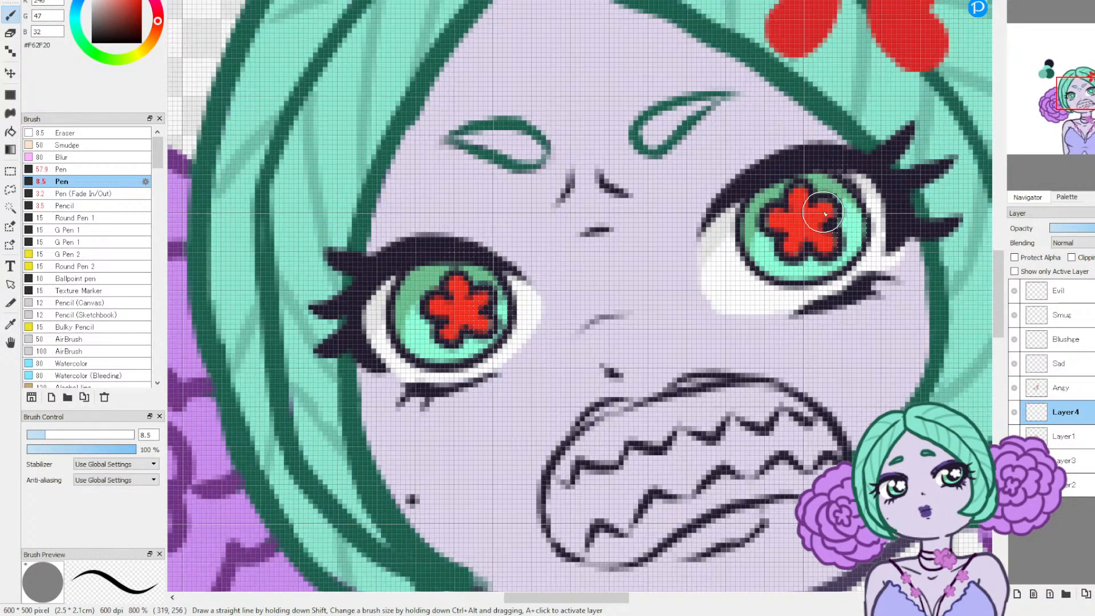
pyautogui.click(1032, 1)
pyautogui.click(1032, 1)
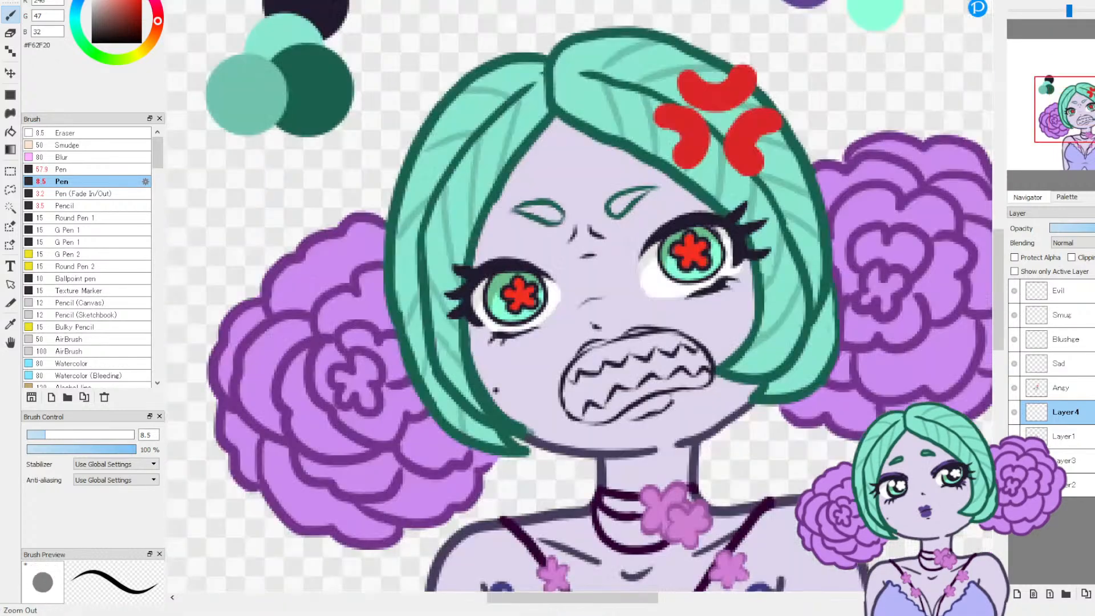
pyautogui.click(1032, 2)
pyautogui.click(1031, 1)
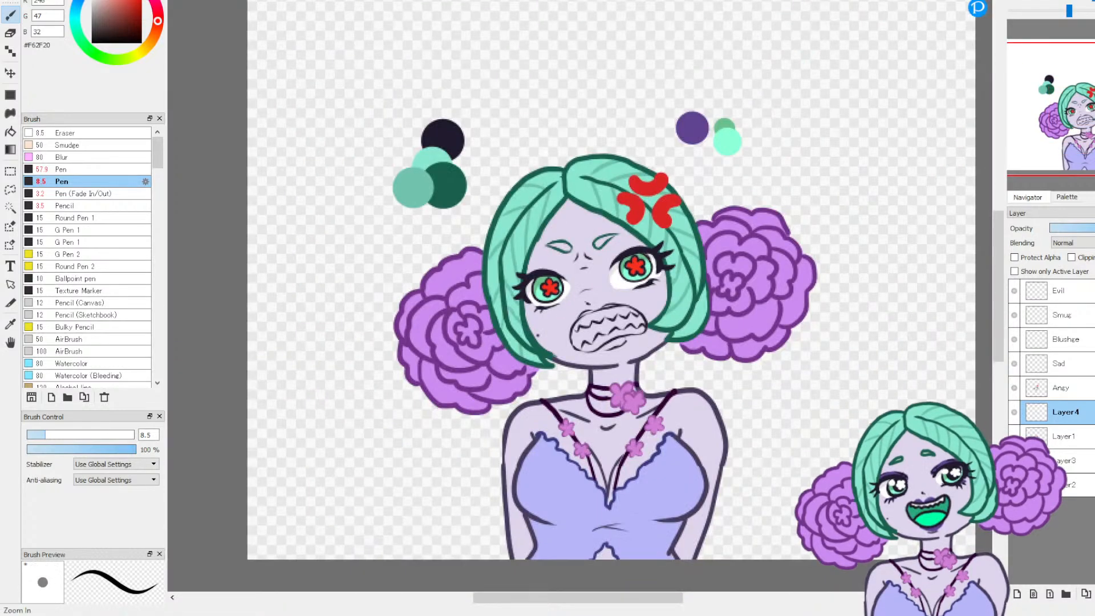
# Step: Switch to the smiling drawing and sample the light hair green #8BE7D0
pyautogui.click(1017, 2)
pyautogui.click(1017, 1)
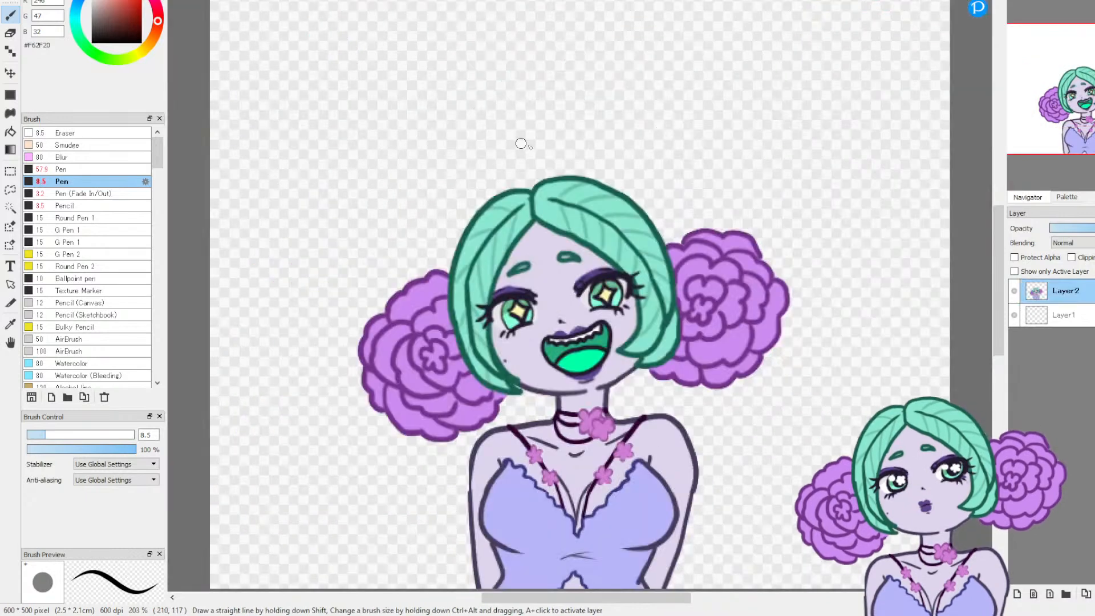
pyautogui.click(1017, 2)
pyautogui.click(1017, 2)
pyautogui.click(1017, 1)
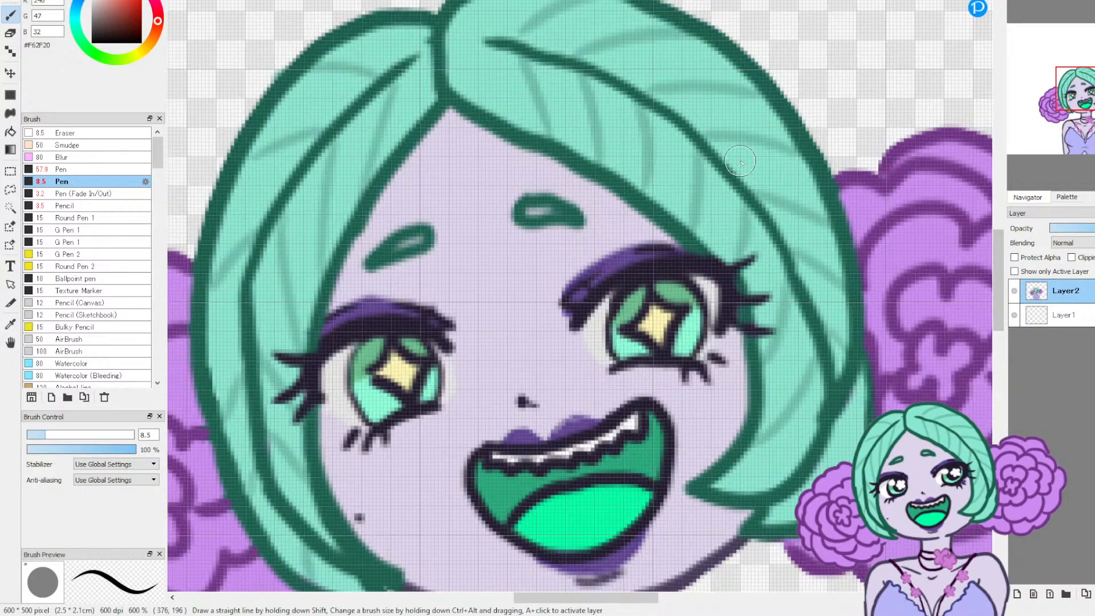
pyautogui.click(10, 324)
pyautogui.click(249, 206)
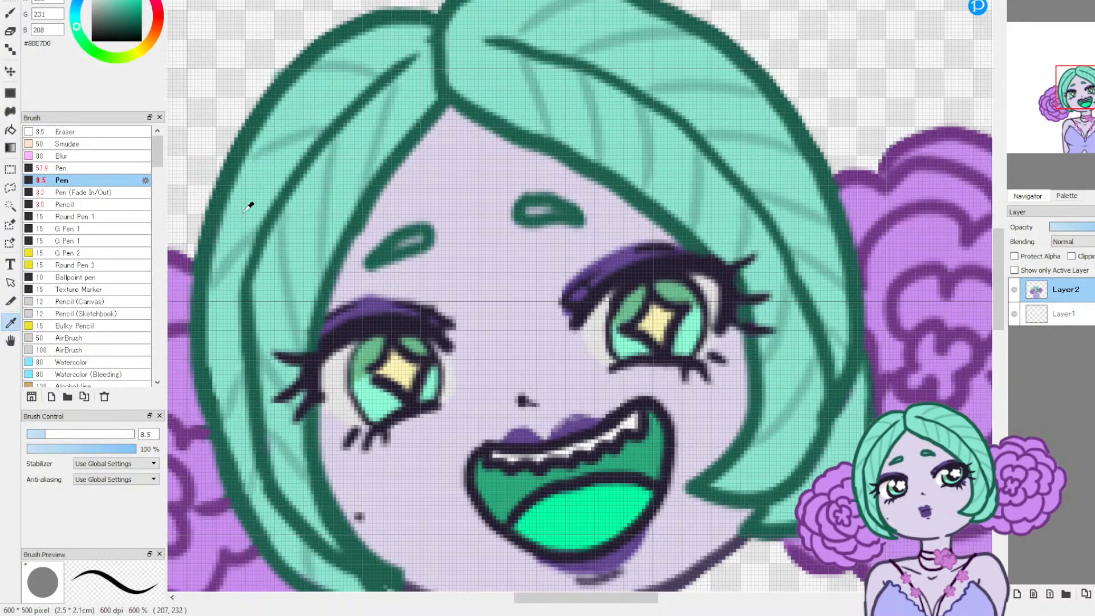
# Step: Set the Pen to size 3.5 and fill both eyebrows of the smiling face with #8BE7D0
pyautogui.click(11, 16)
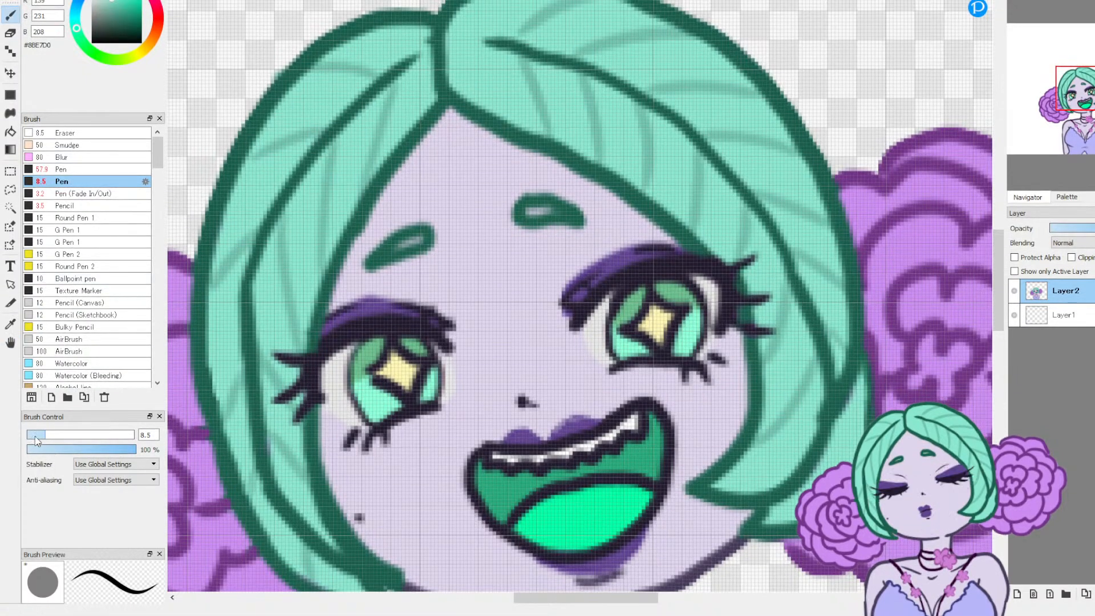
pyautogui.moveTo(37, 437); pyautogui.dragTo(34, 436)
pyautogui.moveTo(380, 256); pyautogui.dragTo(419, 237)
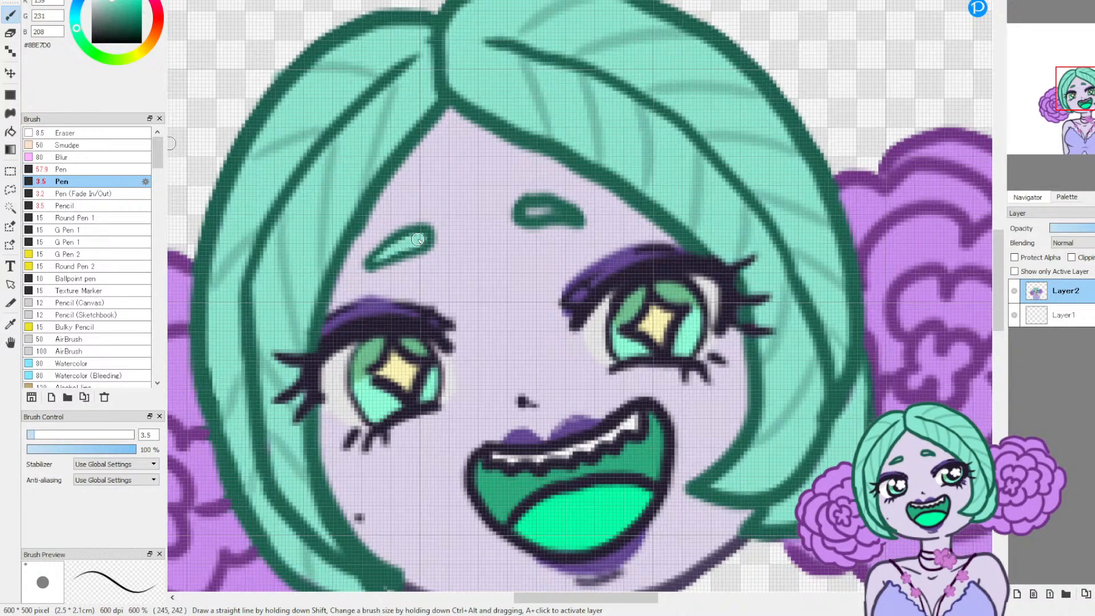
pyautogui.moveTo(529, 214); pyautogui.dragTo(569, 214)
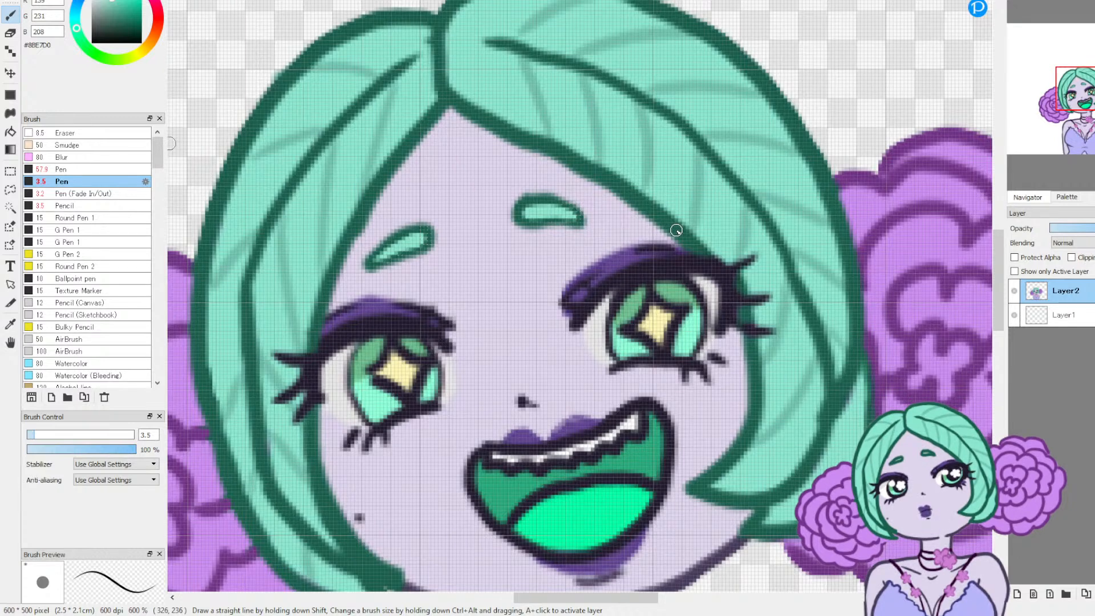
# Step: Return to the angry drawing and fill both eyebrows with #8BE7D0 on Layer4 beneath the Angy line art
pyautogui.click(1068, 8)
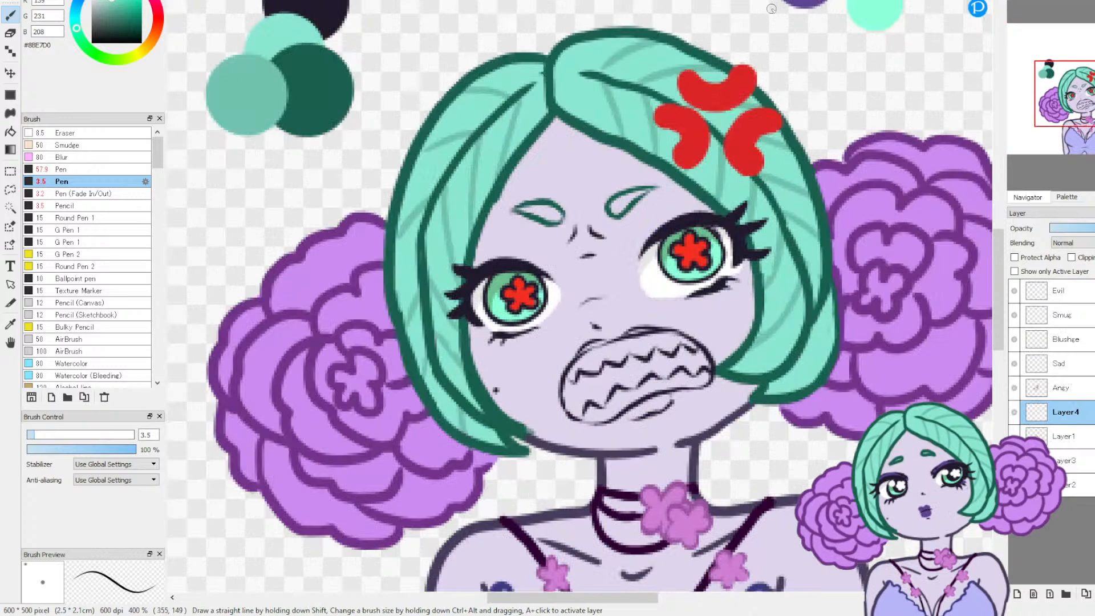
pyautogui.doubleClick(1029, 4)
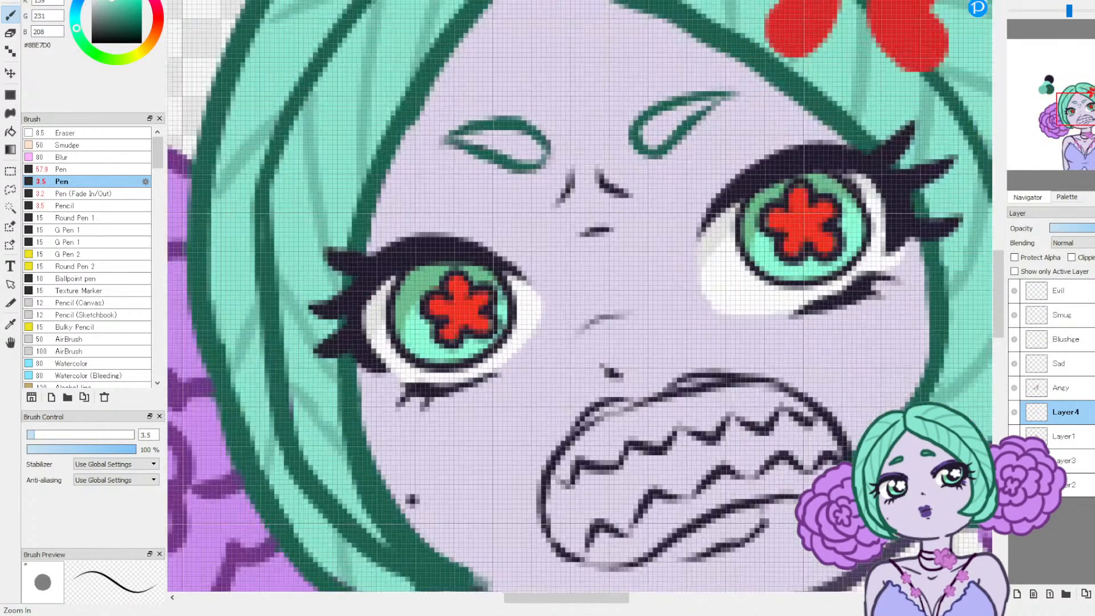
pyautogui.click(1015, 388)
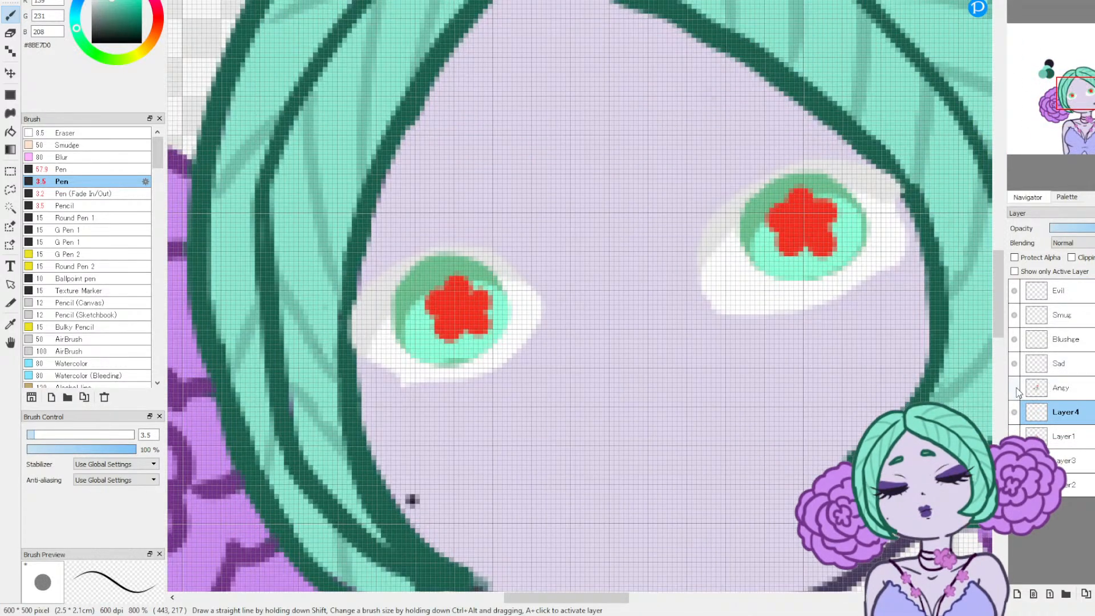
pyautogui.click(1015, 388)
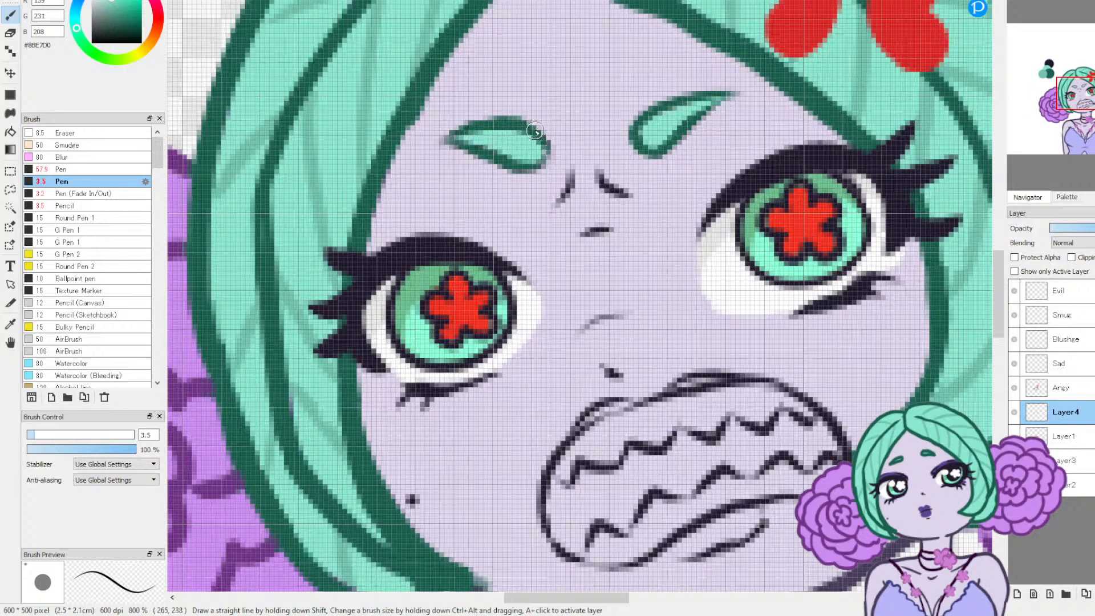
# Step: Try hatching both angry eyebrows with fine dark green #195F4D strokes, and undo the hatching
pyautogui.press('i')
pyautogui.click(477, 139)
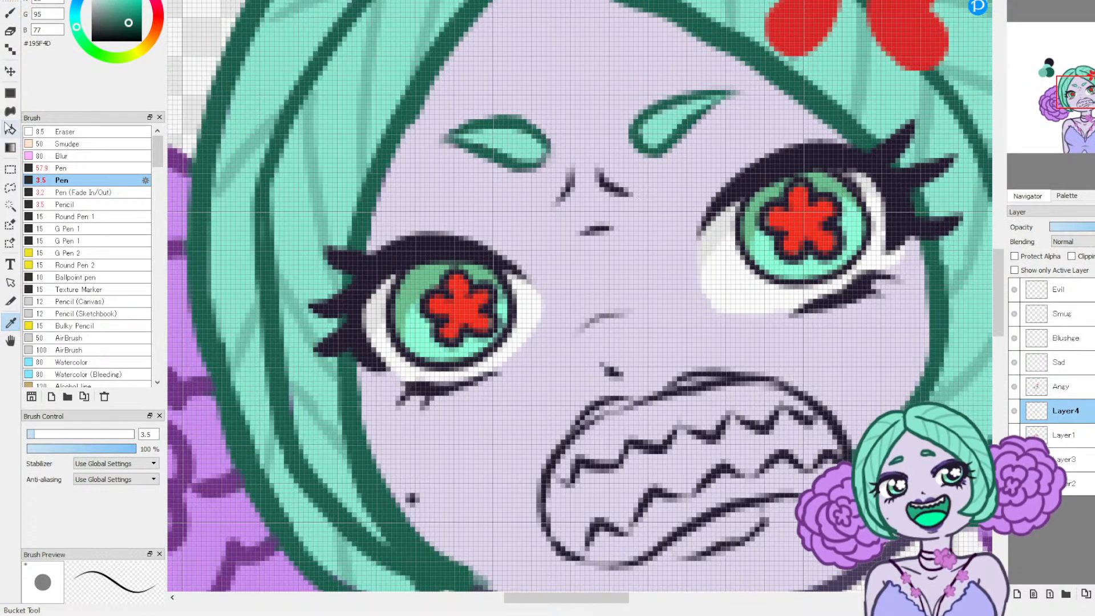
pyautogui.click(11, 12)
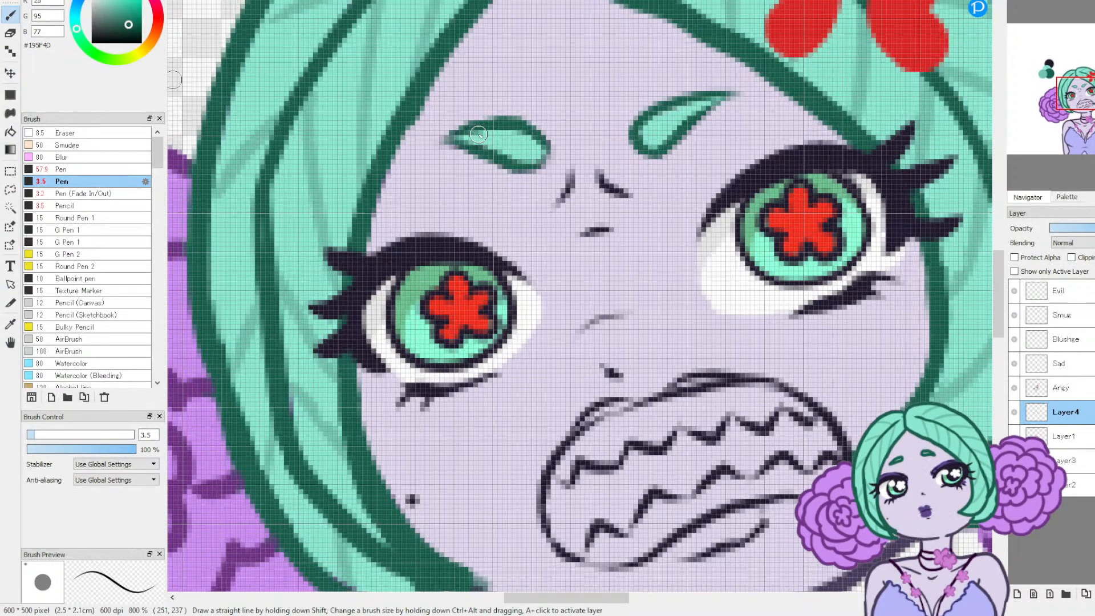
pyautogui.moveTo(493, 155)
pyautogui.mouseDown()
pyautogui.moveTo(513, 166)
pyautogui.moveTo(502, 141)
pyautogui.moveTo(527, 168)
pyautogui.moveTo(511, 139)
pyautogui.moveTo(540, 170)
pyautogui.moveTo(533, 126)
pyautogui.mouseUp()
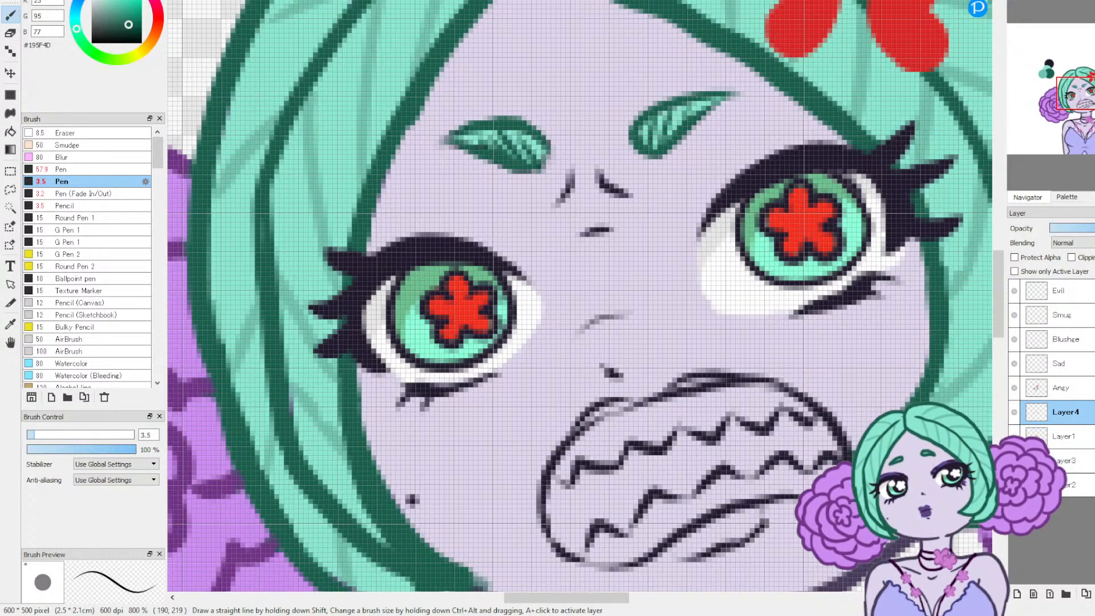
pyautogui.hotkey('ctrl', 'z')
pyautogui.hotkey('ctrl', 'z')
pyautogui.hotkey('ctrl', 'z')
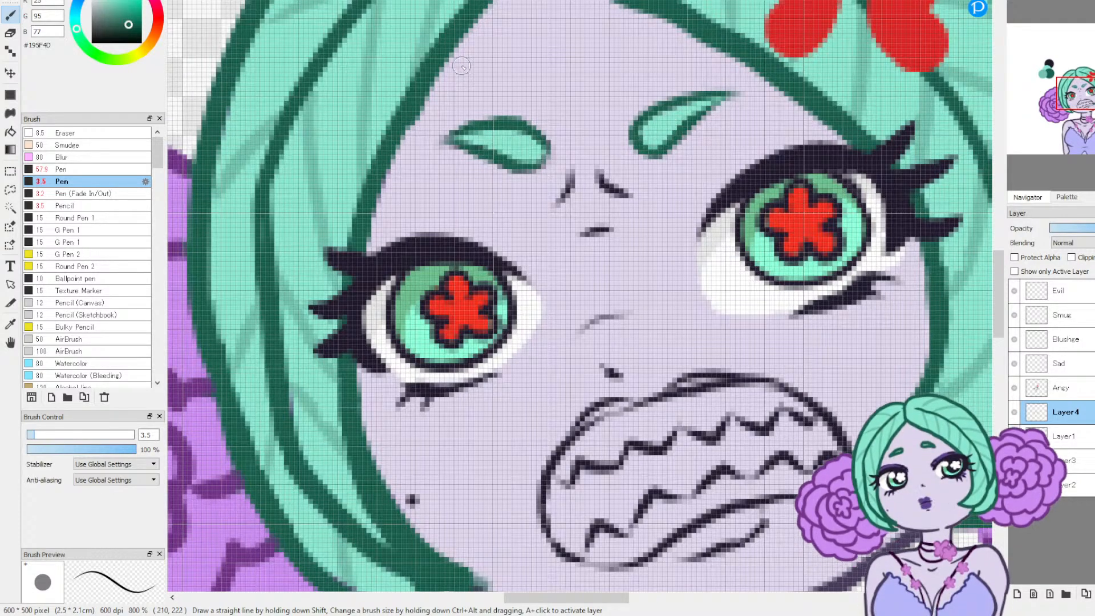
# Step: Pick the pale tint #EDFFFA and paint the first upper tooth of the angry mouth with the size 3.5 Pen
pyautogui.click(1049, 7)
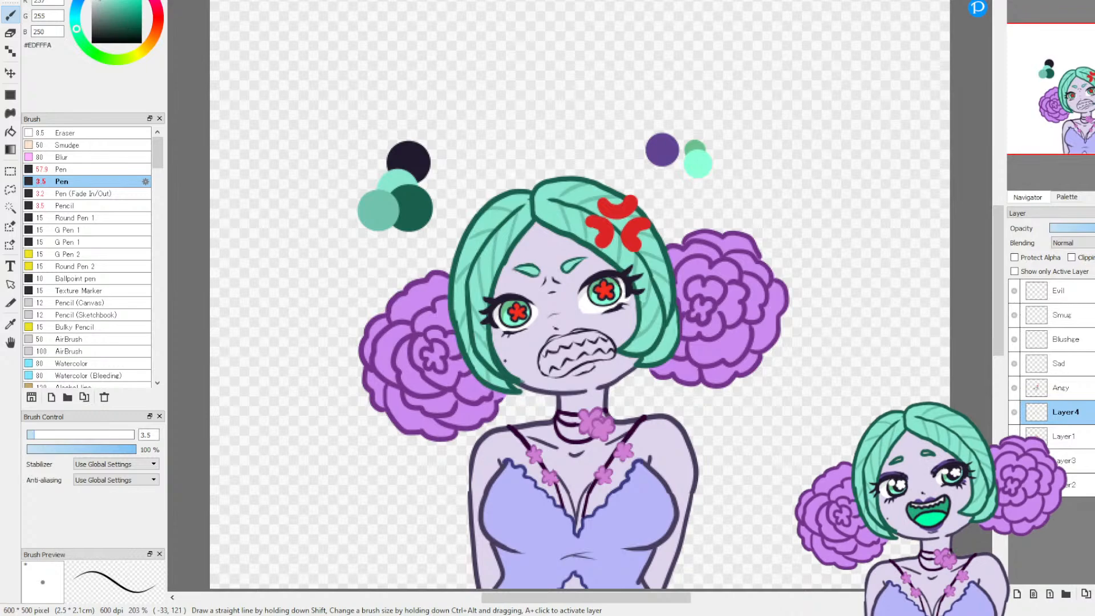
pyautogui.click(1018, 2)
pyautogui.click(1018, 3)
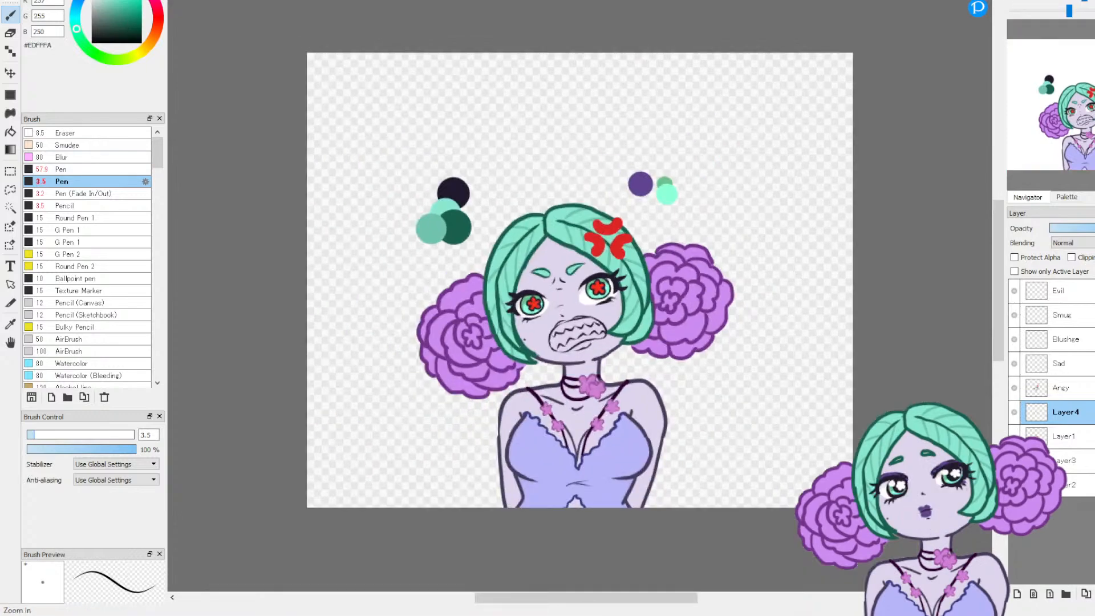
pyautogui.click(1018, 3)
pyautogui.click(1018, 3)
pyautogui.click(1018, 3)
pyautogui.click(1018, 3)
pyautogui.moveTo(1079, 111); pyautogui.dragTo(1084, 116)
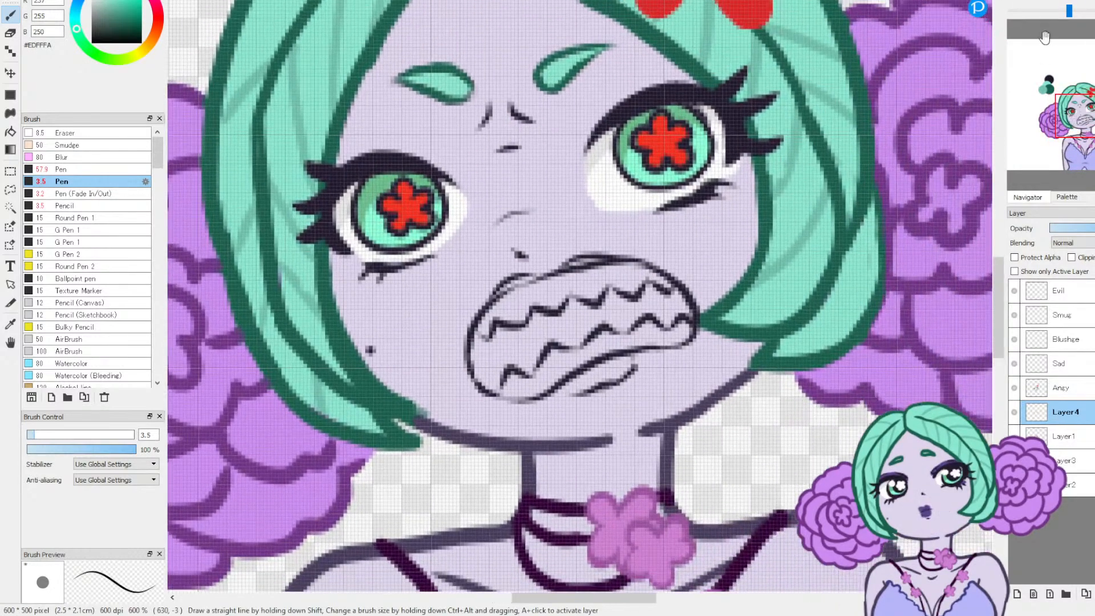
pyautogui.click(1018, 3)
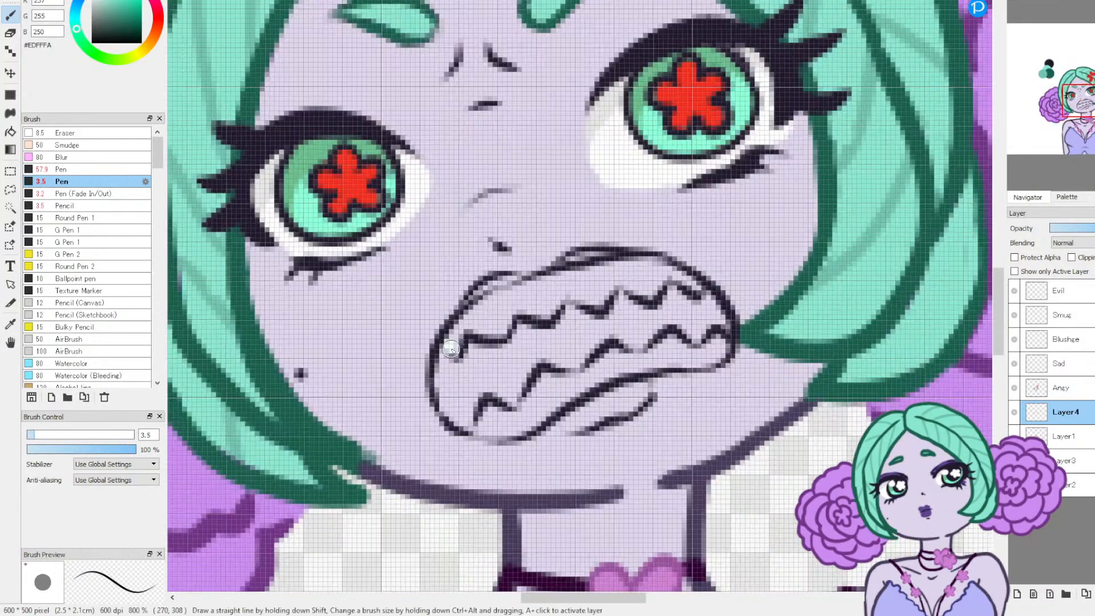
pyautogui.moveTo(456, 329); pyautogui.dragTo(450, 350)
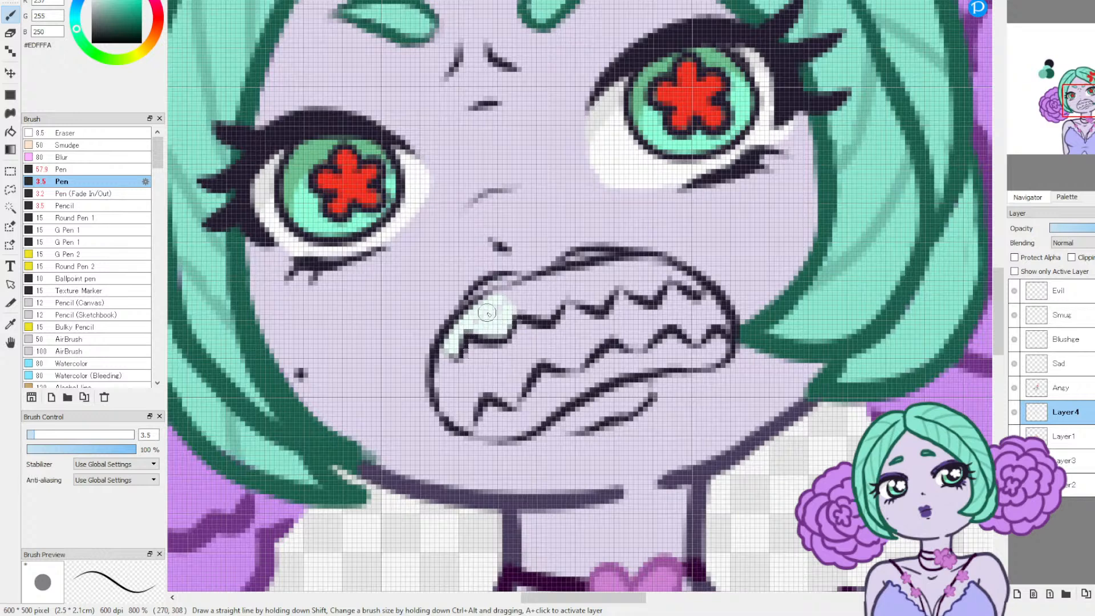
# Step: Change the colour to #FFFFFF and the Pen size to 6, and fill the upper and lower rows of teeth
pyautogui.click(96, 3)
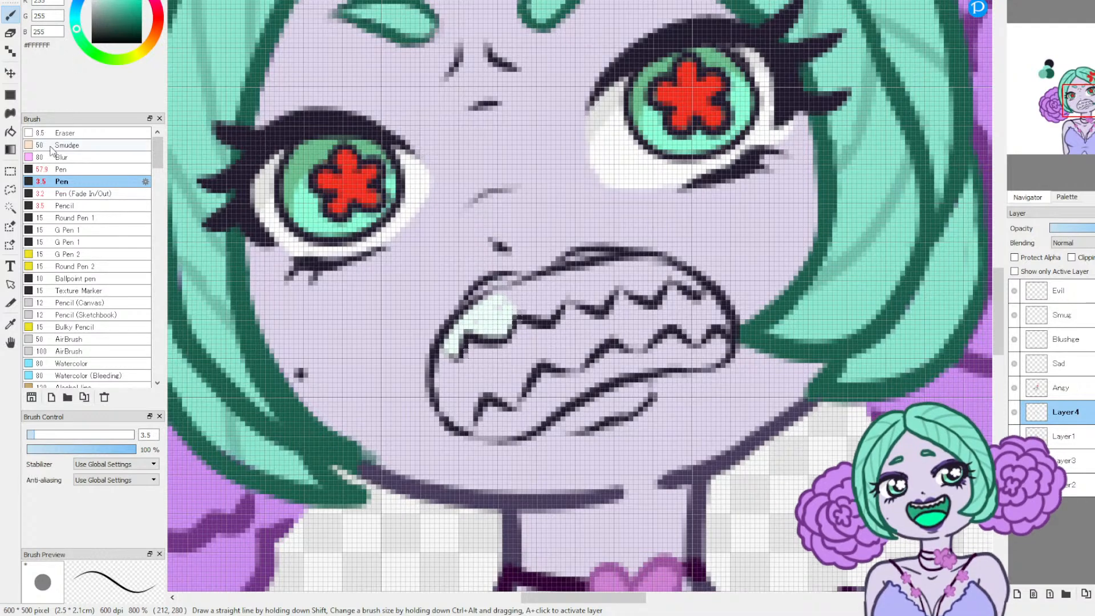
pyautogui.click(39, 435)
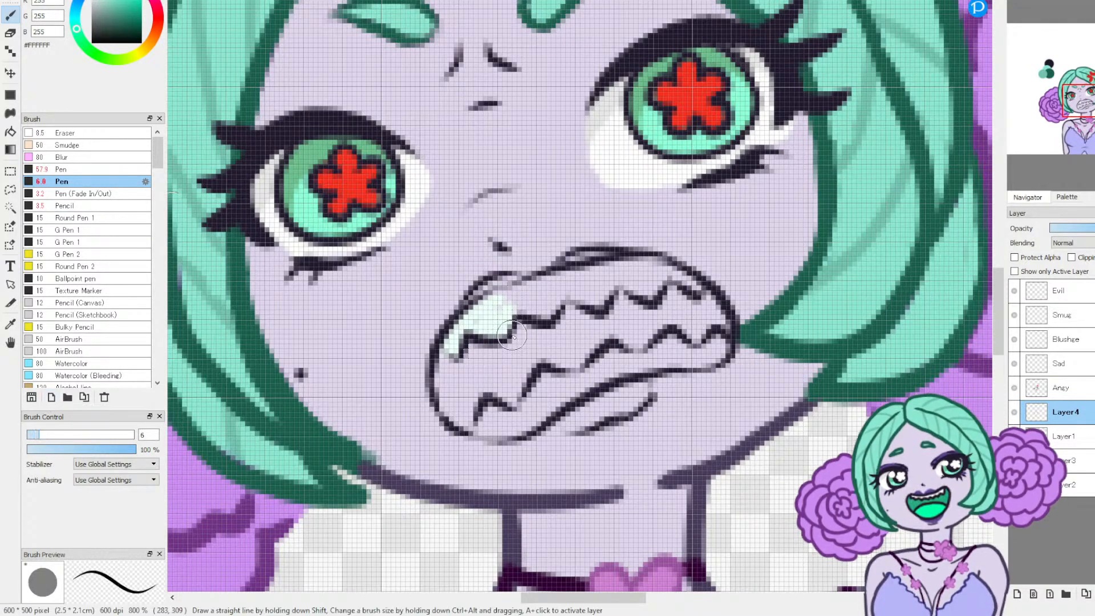
pyautogui.moveTo(464, 326)
pyautogui.mouseDown()
pyautogui.moveTo(511, 301)
pyautogui.moveTo(474, 319)
pyautogui.moveTo(508, 294)
pyautogui.moveTo(521, 295)
pyautogui.moveTo(507, 306)
pyautogui.moveTo(534, 309)
pyautogui.moveTo(560, 292)
pyautogui.moveTo(543, 313)
pyautogui.moveTo(541, 285)
pyautogui.moveTo(569, 282)
pyautogui.moveTo(563, 289)
pyautogui.moveTo(594, 301)
pyautogui.moveTo(610, 278)
pyautogui.moveTo(576, 283)
pyautogui.moveTo(595, 272)
pyautogui.moveTo(636, 268)
pyautogui.moveTo(618, 271)
pyautogui.moveTo(646, 287)
pyautogui.moveTo(660, 272)
pyautogui.moveTo(639, 270)
pyautogui.moveTo(692, 282)
pyautogui.mouseUp()
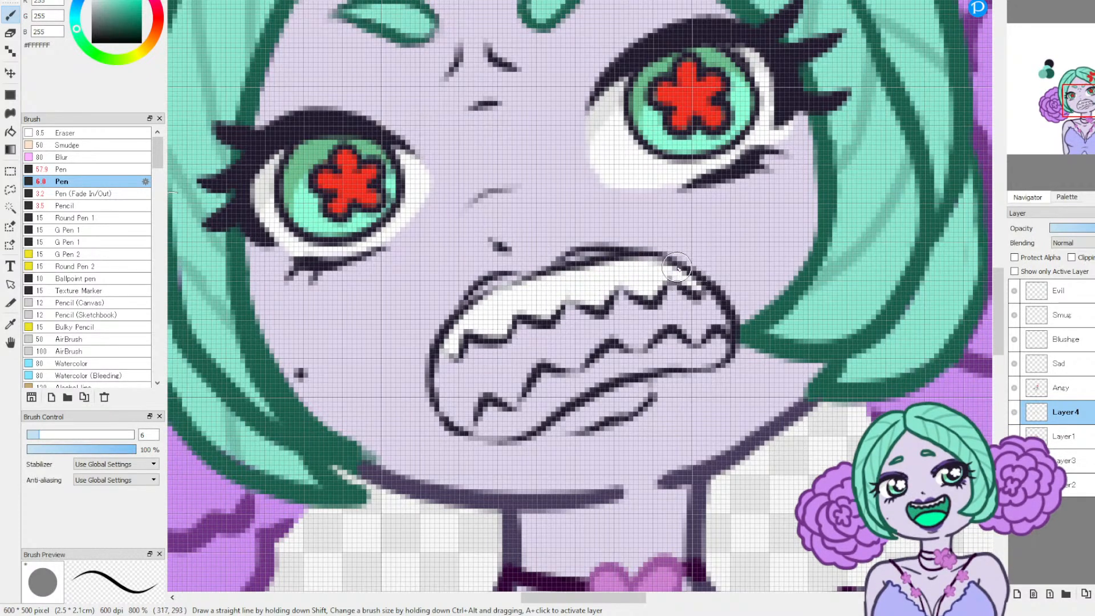
pyautogui.moveTo(515, 419)
pyautogui.mouseDown()
pyautogui.moveTo(546, 377)
pyautogui.moveTo(575, 385)
pyautogui.moveTo(588, 372)
pyautogui.moveTo(517, 423)
pyautogui.moveTo(574, 390)
pyautogui.moveTo(527, 421)
pyautogui.moveTo(557, 388)
pyautogui.moveTo(519, 424)
pyautogui.moveTo(491, 422)
pyautogui.moveTo(632, 386)
pyautogui.moveTo(592, 378)
pyautogui.moveTo(612, 353)
pyautogui.moveTo(634, 365)
pyautogui.moveTo(587, 384)
pyautogui.moveTo(685, 359)
pyautogui.moveTo(654, 362)
pyautogui.moveTo(674, 342)
pyautogui.moveTo(691, 358)
pyautogui.moveTo(654, 363)
pyautogui.moveTo(719, 349)
pyautogui.mouseUp()
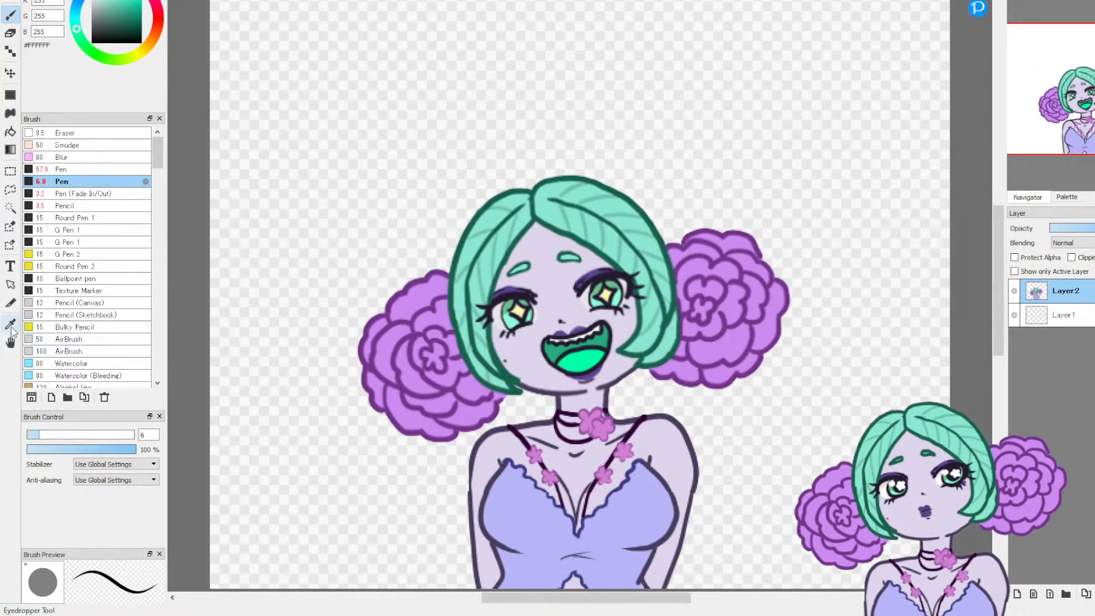
# Step: Sample the mouth green #26AA7B from the smiling drawing and fill the gap between the angry face's two rows of teeth
pyautogui.click(560, 350)
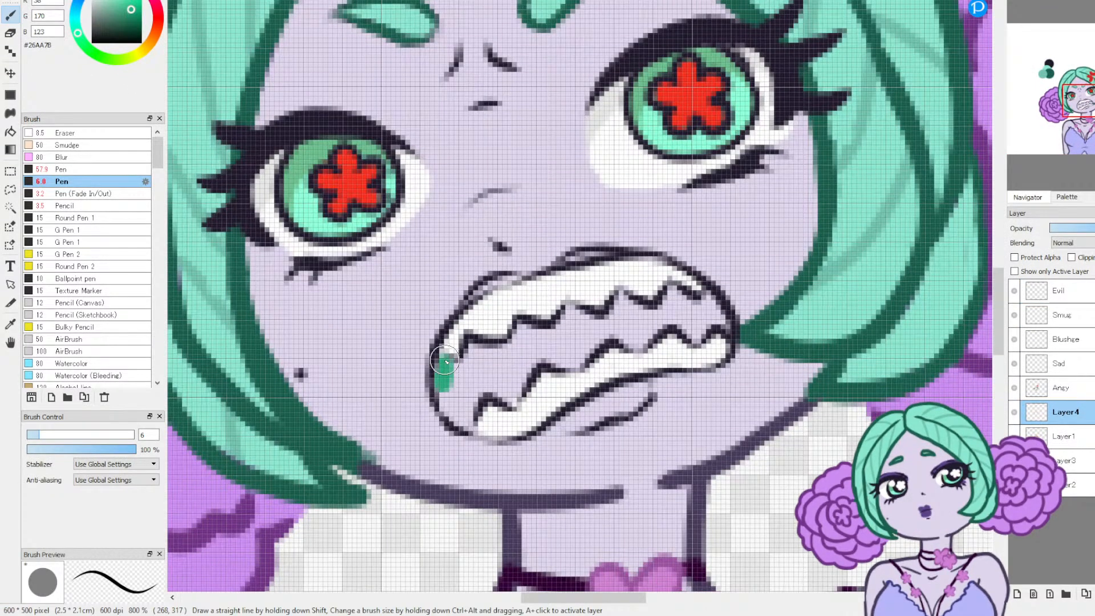
pyautogui.moveTo(465, 367)
pyautogui.mouseDown()
pyautogui.moveTo(472, 345)
pyautogui.moveTo(511, 347)
pyautogui.moveTo(522, 327)
pyautogui.moveTo(550, 332)
pyautogui.moveTo(568, 313)
pyautogui.moveTo(619, 328)
pyautogui.moveTo(606, 329)
pyautogui.moveTo(624, 301)
pyautogui.moveTo(660, 316)
pyautogui.moveTo(672, 293)
pyautogui.moveTo(703, 315)
pyautogui.mouseUp()
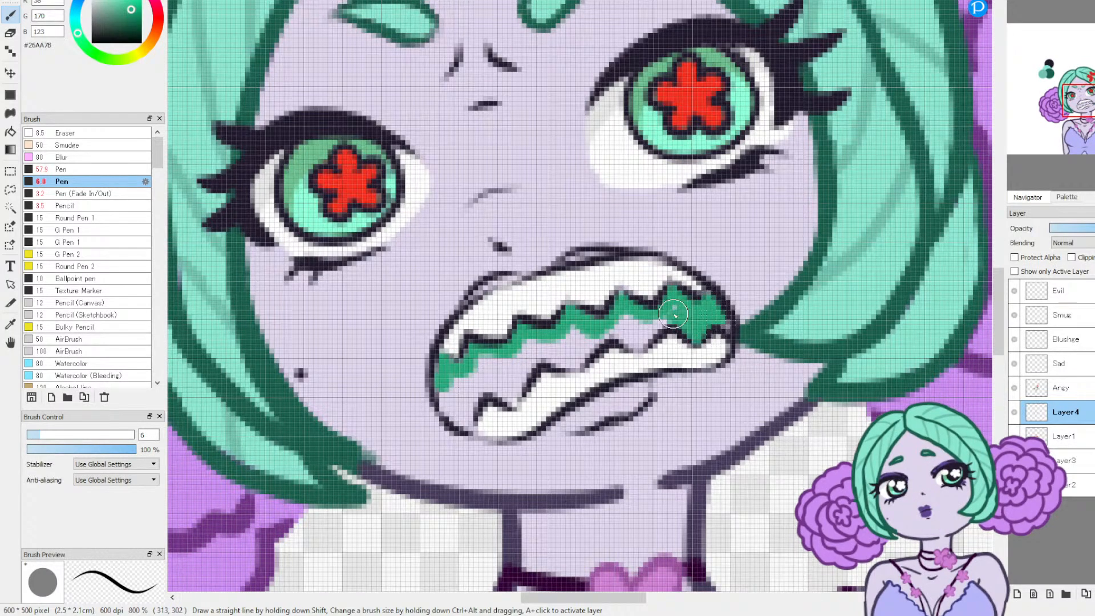
pyautogui.moveTo(661, 321)
pyautogui.mouseDown()
pyautogui.moveTo(633, 341)
pyautogui.moveTo(619, 326)
pyautogui.moveTo(649, 324)
pyautogui.moveTo(608, 332)
pyautogui.moveTo(572, 360)
pyautogui.moveTo(529, 353)
pyautogui.moveTo(554, 352)
pyautogui.moveTo(586, 327)
pyautogui.mouseUp()
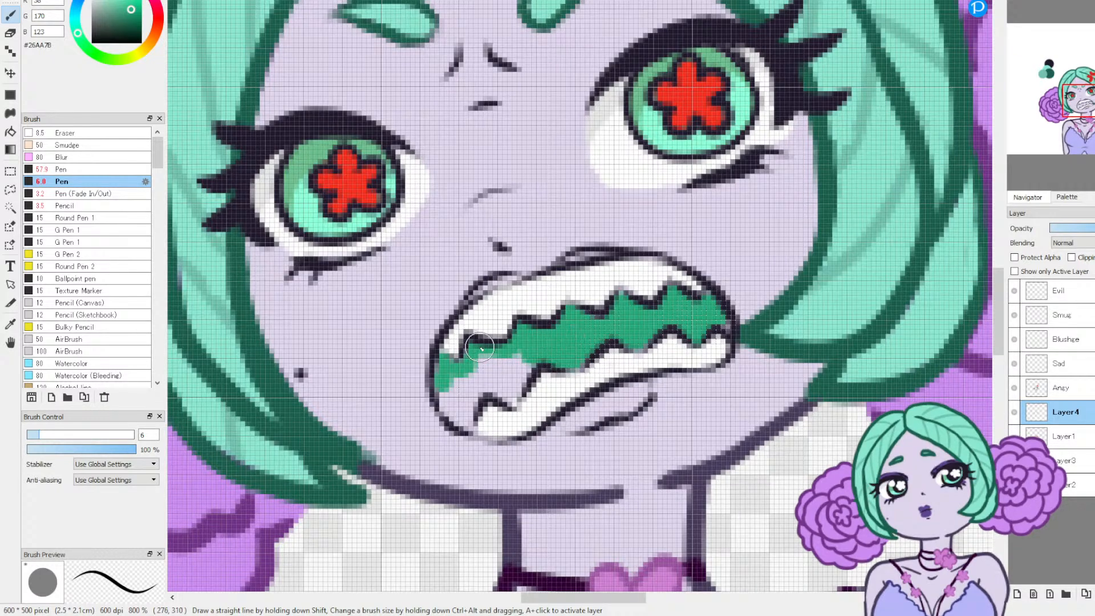
pyautogui.moveTo(452, 408)
pyautogui.mouseDown()
pyautogui.moveTo(474, 383)
pyautogui.moveTo(462, 409)
pyautogui.moveTo(455, 393)
pyautogui.moveTo(481, 361)
pyautogui.moveTo(471, 389)
pyautogui.moveTo(480, 381)
pyautogui.moveTo(508, 396)
pyautogui.moveTo(529, 349)
pyautogui.moveTo(492, 362)
pyautogui.moveTo(525, 339)
pyautogui.moveTo(549, 363)
pyautogui.mouseUp()
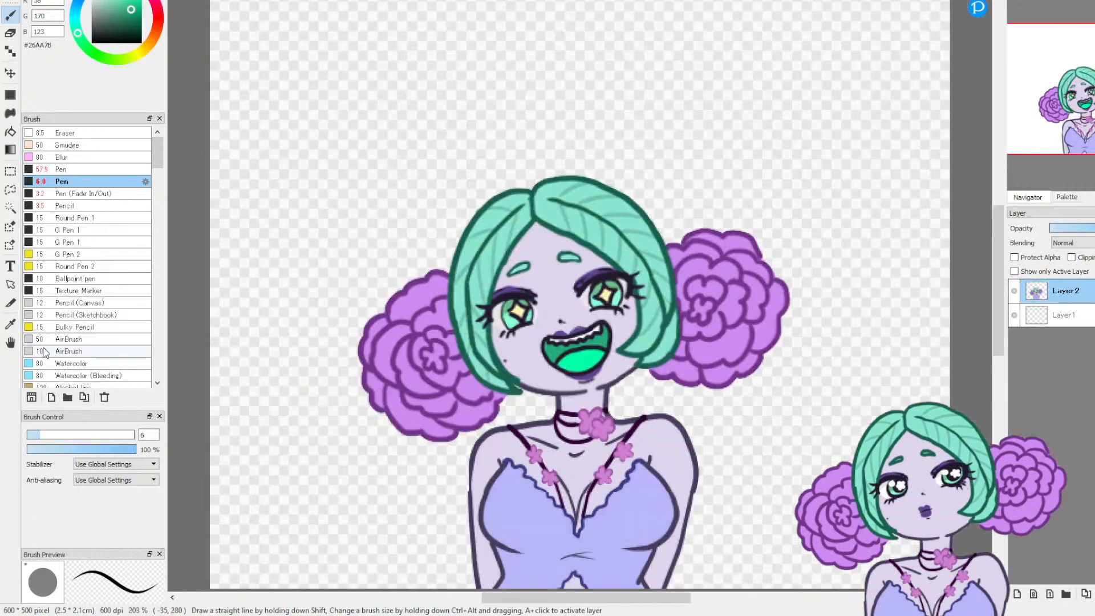
# Step: Sample the bright tongue green #00FFA6 from the smiling drawing and paint the tongue across the angry mouth's interior
pyautogui.click(11, 324)
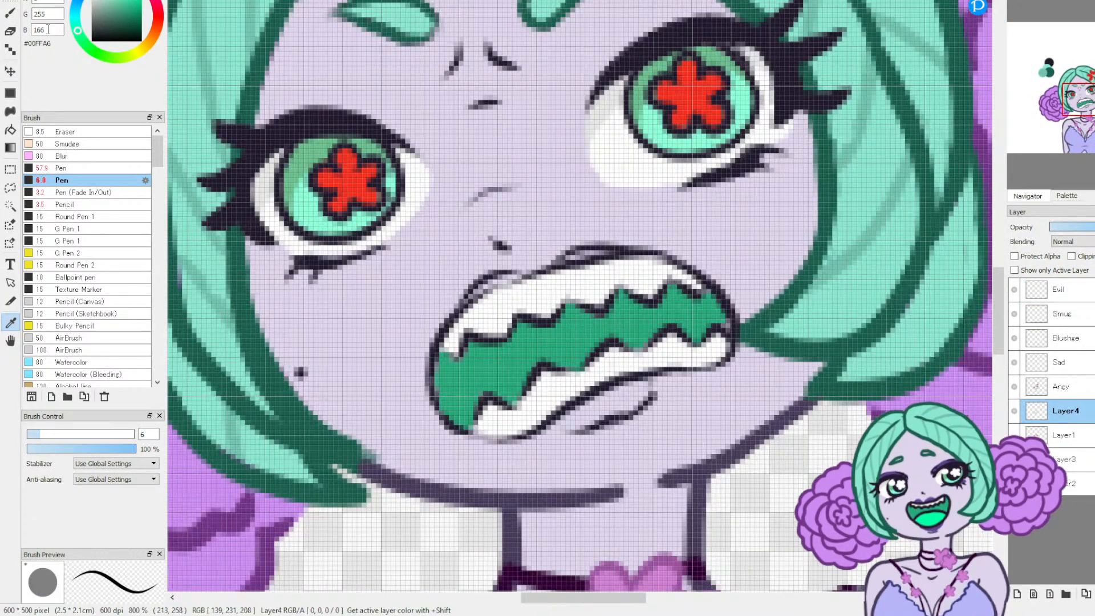
pyautogui.click(11, 13)
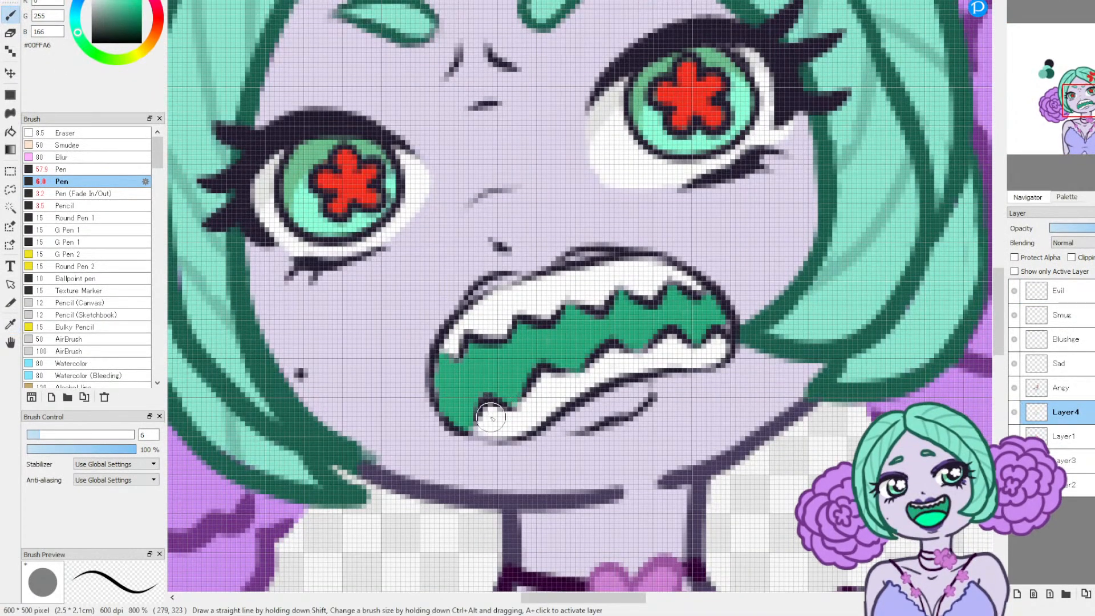
pyautogui.moveTo(459, 408)
pyautogui.mouseDown()
pyautogui.moveTo(556, 348)
pyautogui.moveTo(688, 325)
pyautogui.mouseUp()
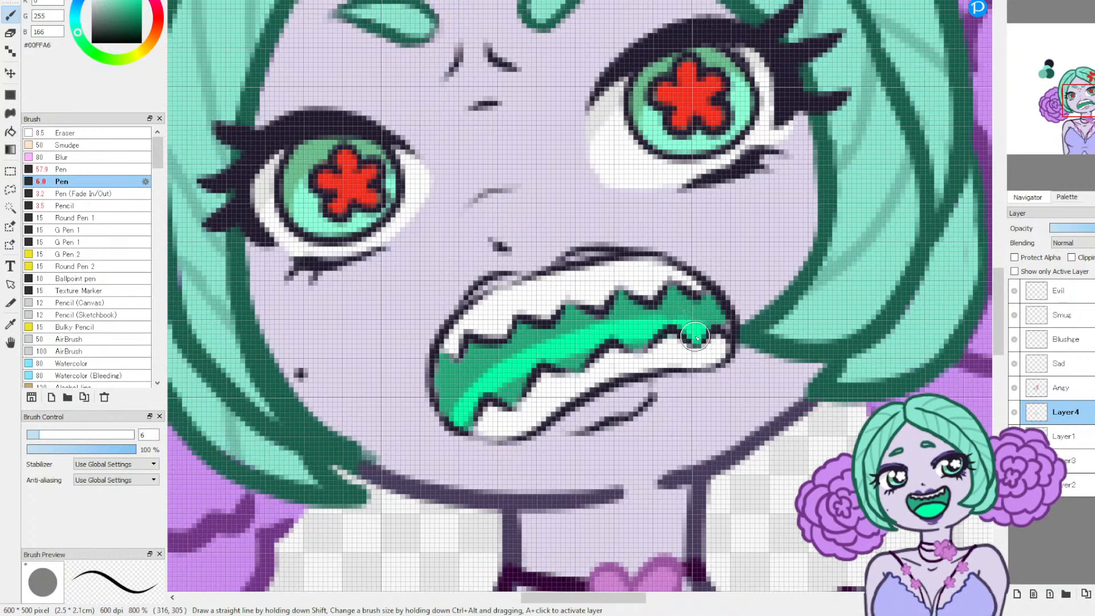
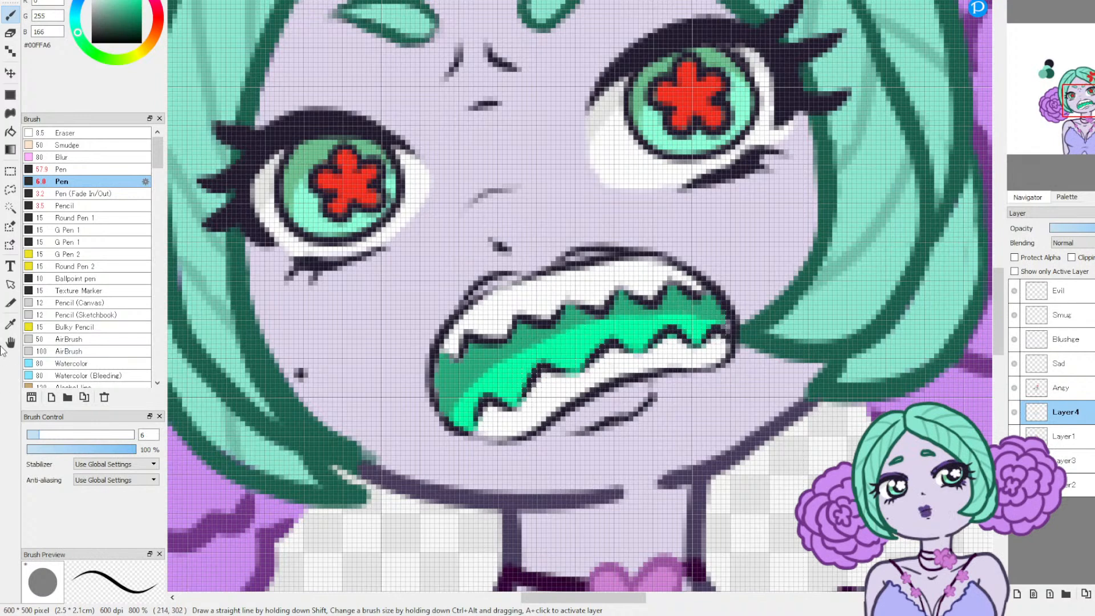
# Step: Sample white #FFFFFF from the angry mouth's lower teeth for the size 6 Pen
pyautogui.click(10, 325)
pyautogui.click(567, 378)
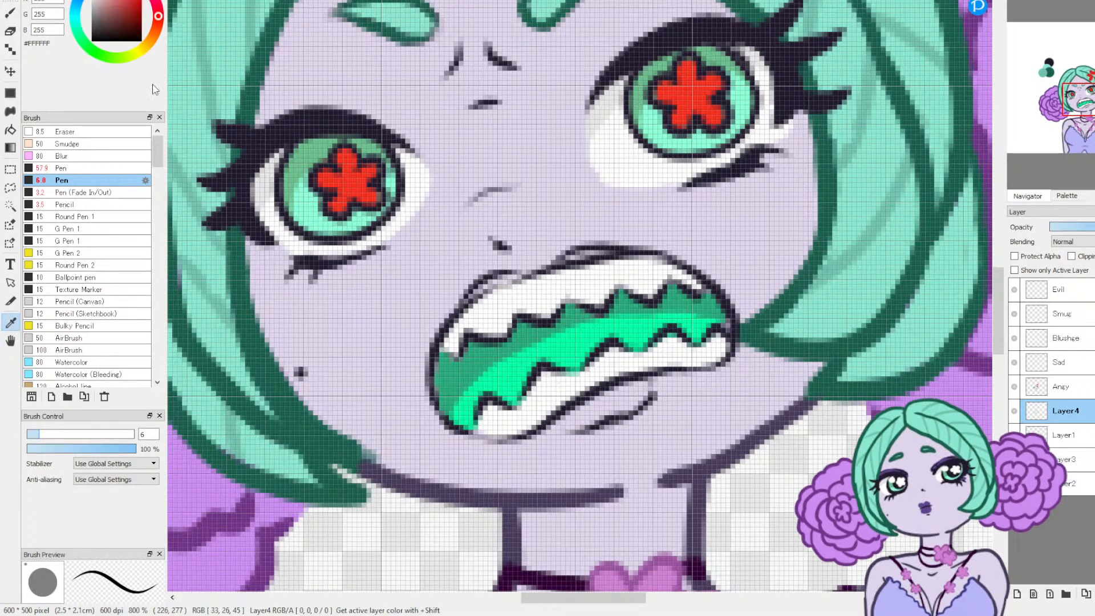
pyautogui.click(11, 13)
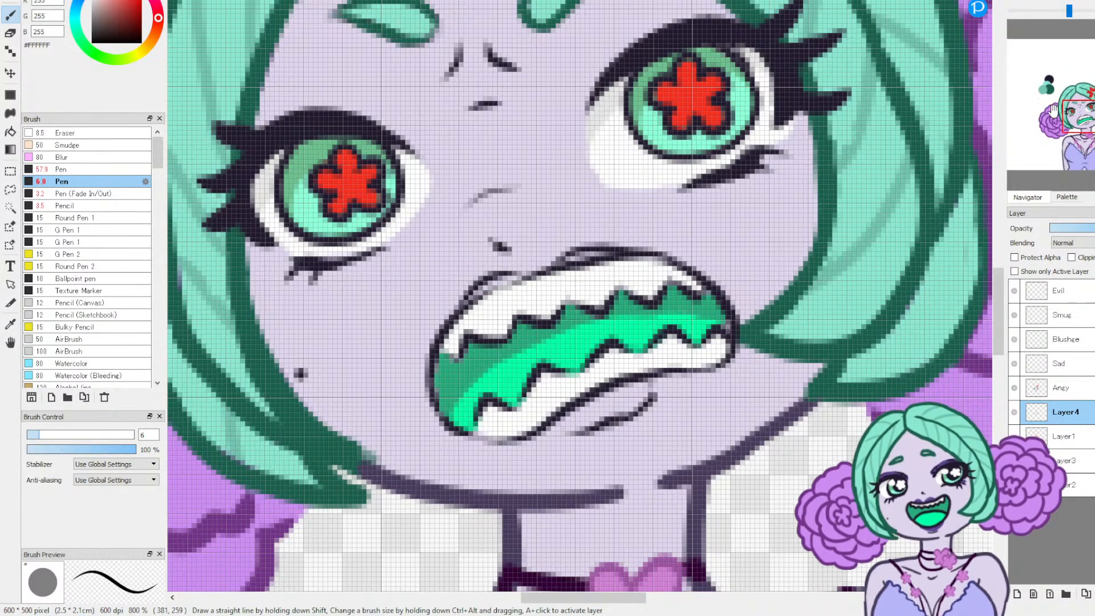
# Step: Sample purple #614492 from the swatch beside the character and paint the upper and lower lips of the angry mouth
pyautogui.moveTo(684, 45); pyautogui.dragTo(364, 285)
pyautogui.moveTo(537, 23)
pyautogui.mouseDown()
pyautogui.moveTo(552, 150)
pyautogui.moveTo(587, 232)
pyautogui.mouseUp()
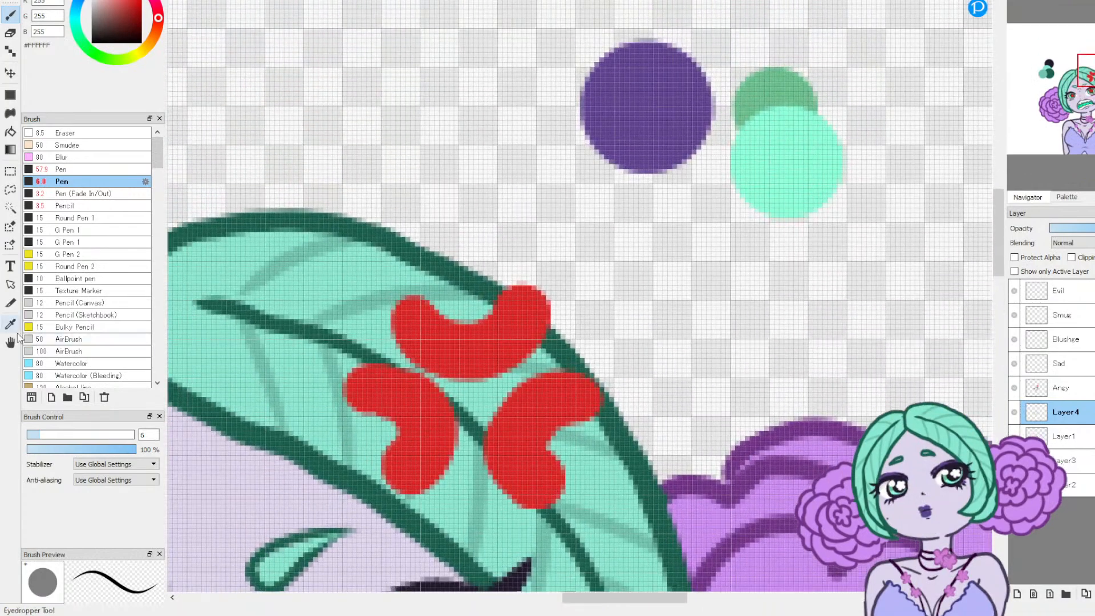
pyautogui.press('i')
pyautogui.click(631, 85)
pyautogui.click(11, 13)
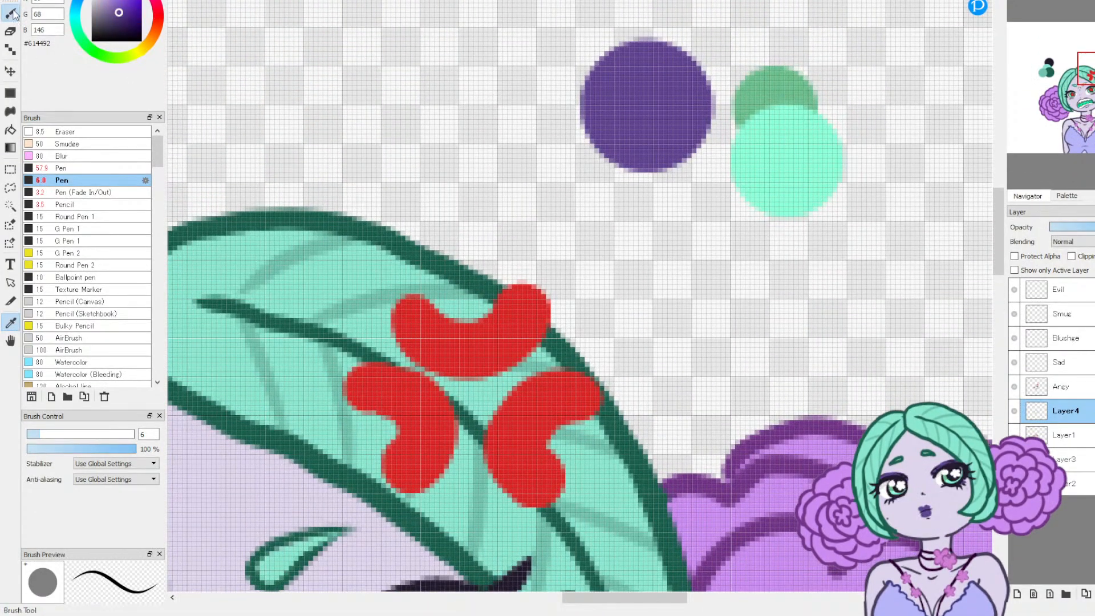
pyautogui.moveTo(1084, 103); pyautogui.dragTo(1081, 120)
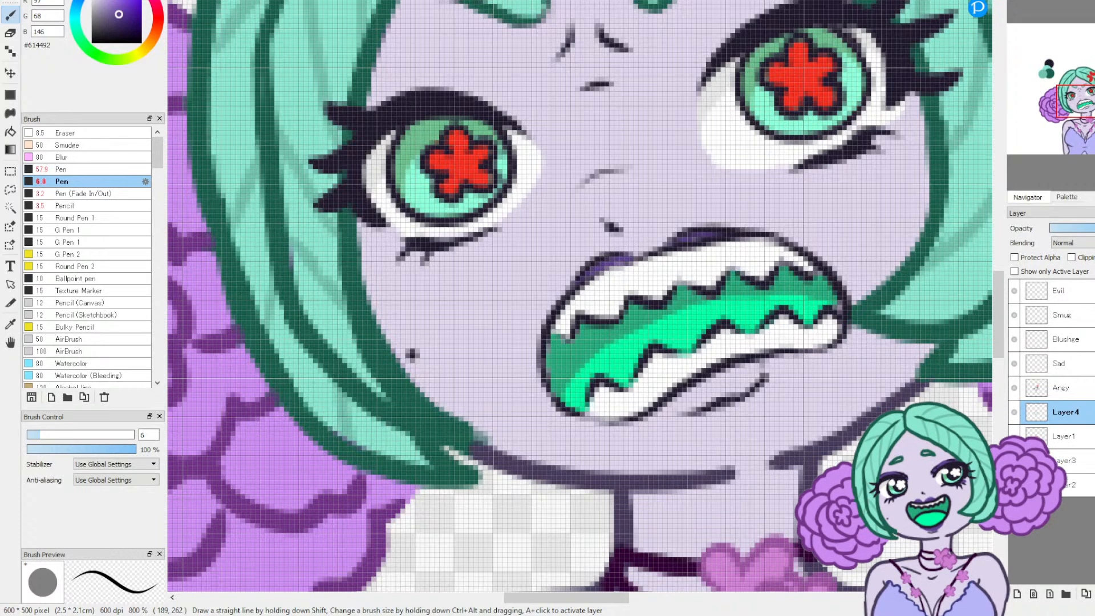
pyautogui.moveTo(669, 407); pyautogui.dragTo(732, 388)
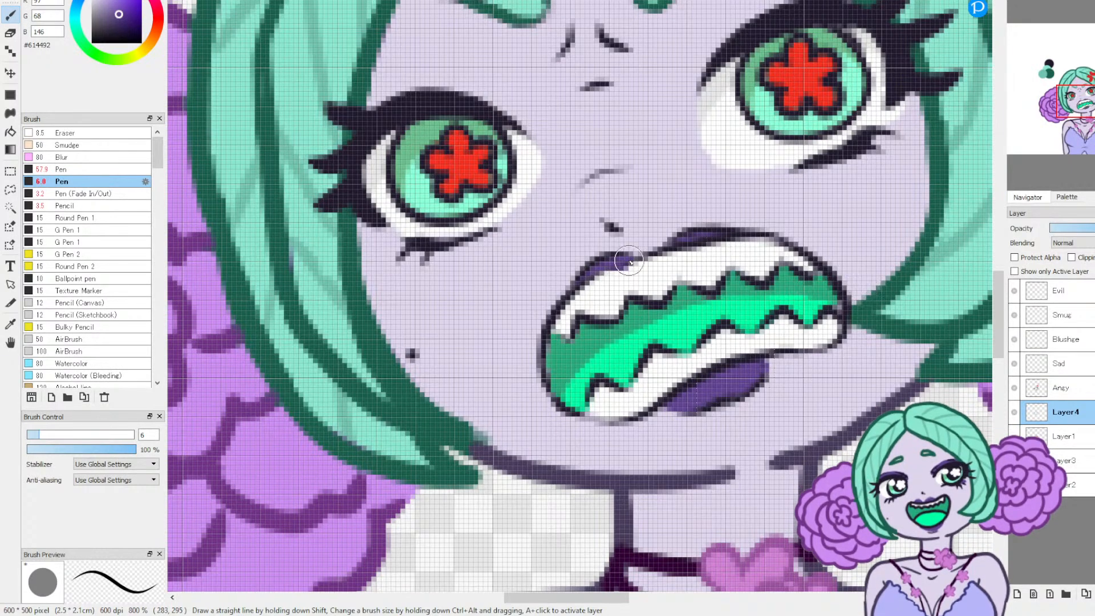
# Step: Switch the Pen colour back to white by sampling #FFFFFF from the drawing
pyautogui.click(9, 325)
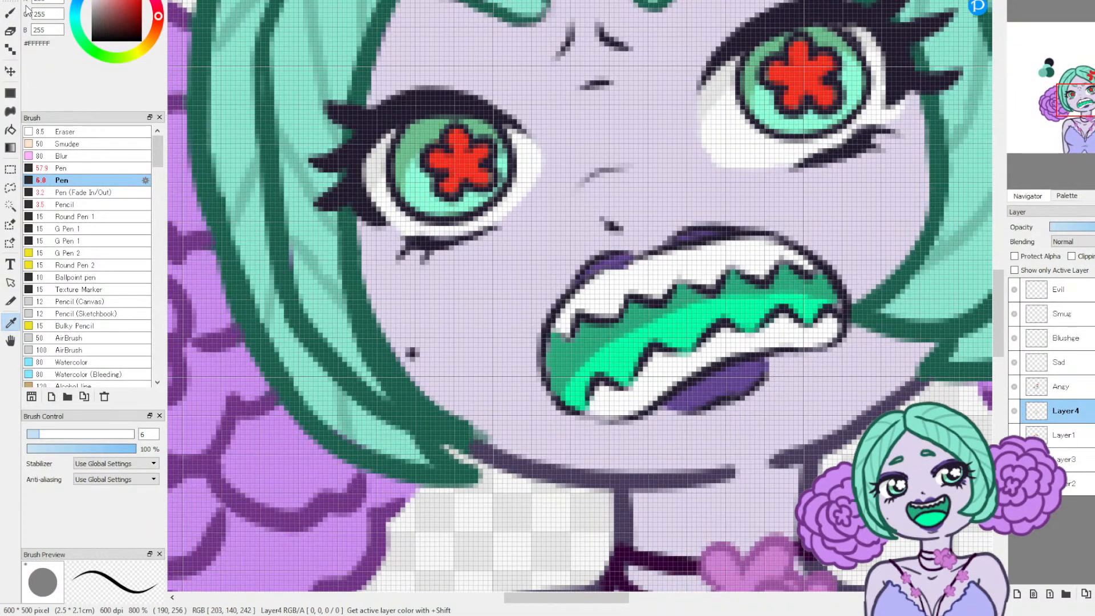
pyautogui.press('b')
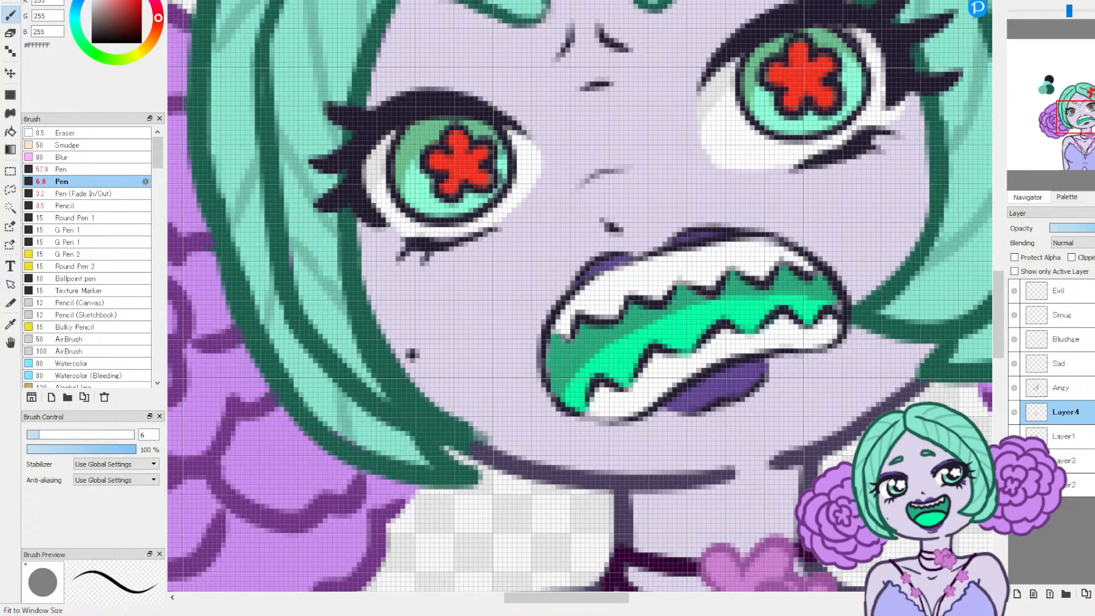
pyautogui.click(1049, 8)
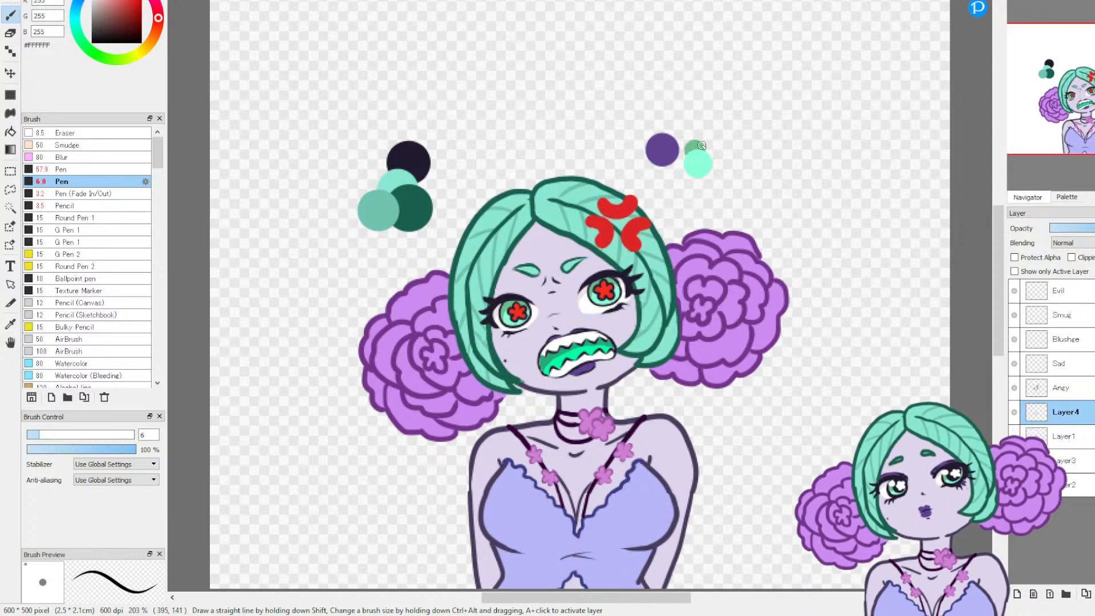
# Step: Merge the Angy line layer down into Layer4 and rename the merged layer Angy
pyautogui.click(1015, 411)
pyautogui.click(1016, 411)
pyautogui.click(1014, 388)
pyautogui.click(1015, 388)
pyautogui.click(1067, 394)
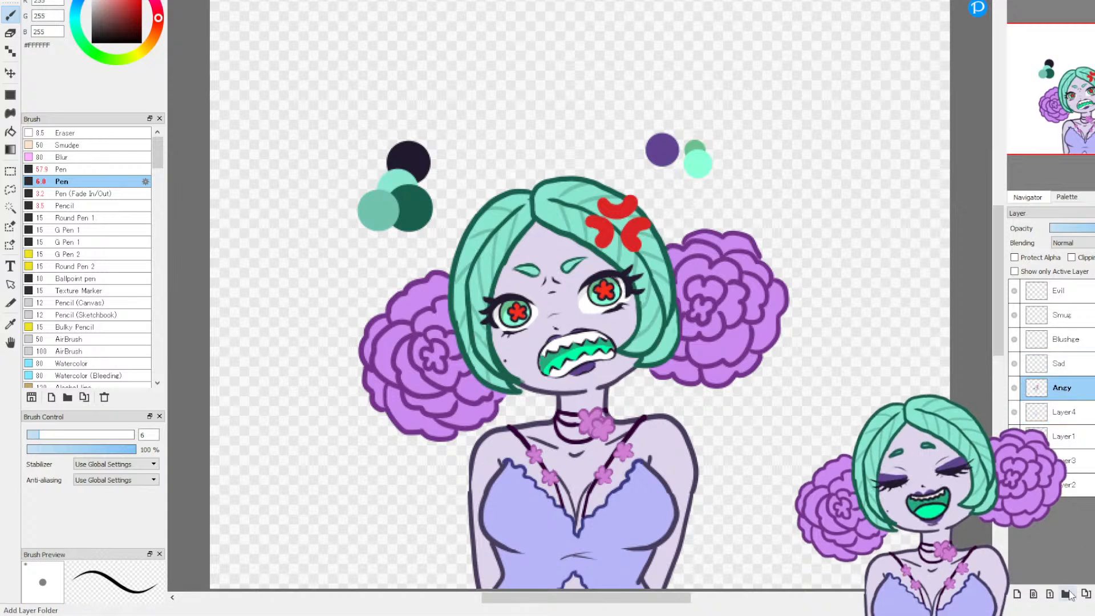
pyautogui.click(1094, 593)
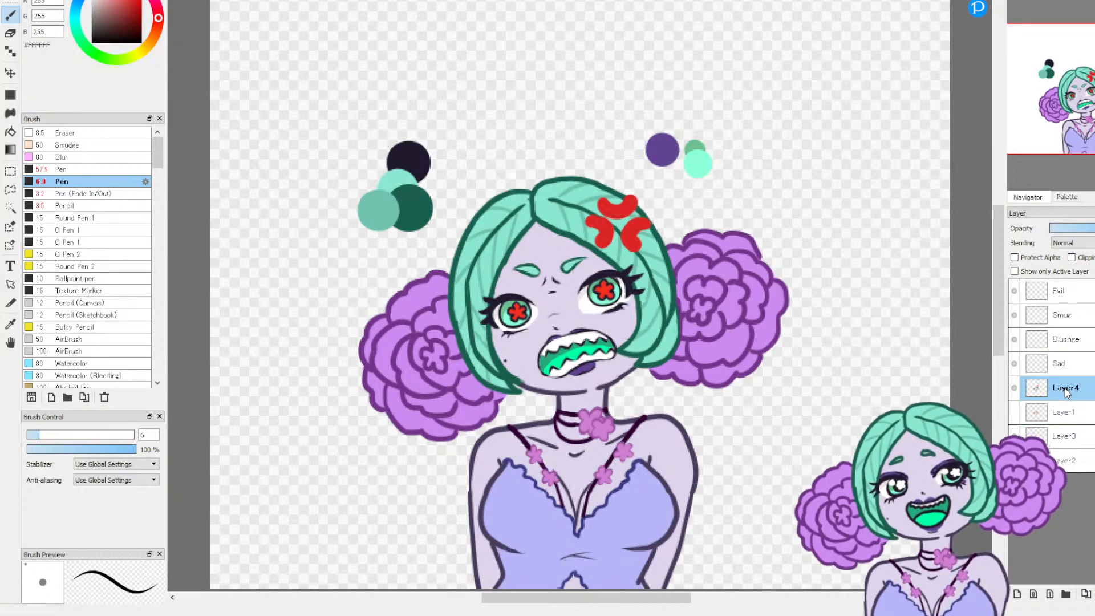
pyautogui.doubleClick(1065, 388)
pyautogui.write('Angy')
pyautogui.press('Return')
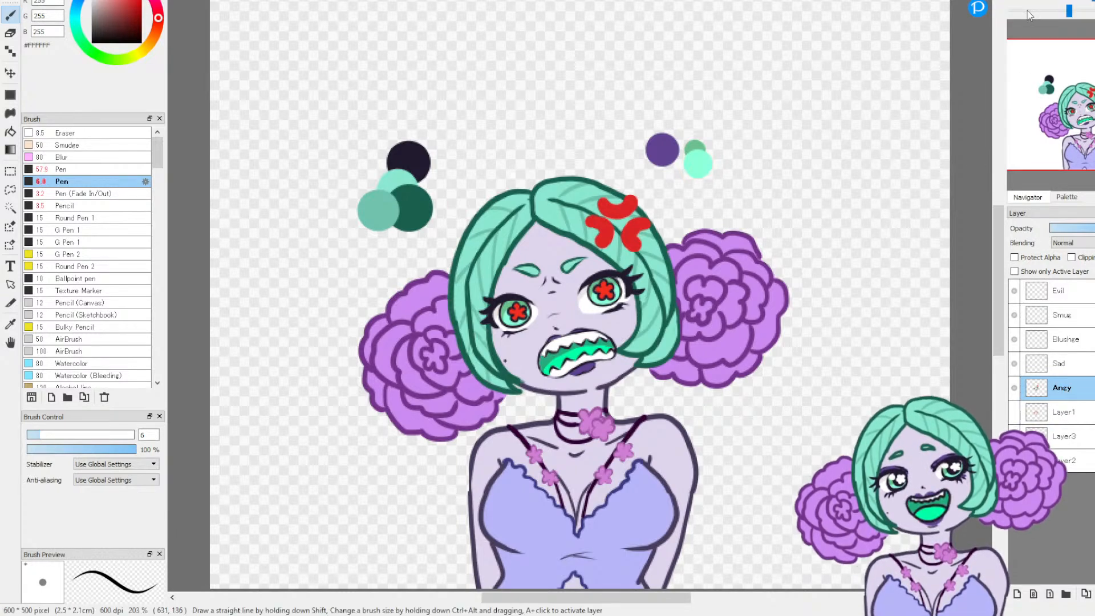
# Step: Move the Angy layer below the Layer1 sketch and merge it down into Layer3
pyautogui.click(1016, 1)
pyautogui.click(1016, 1)
pyautogui.click(1017, 2)
pyautogui.moveTo(1081, 114); pyautogui.dragTo(1056, 110)
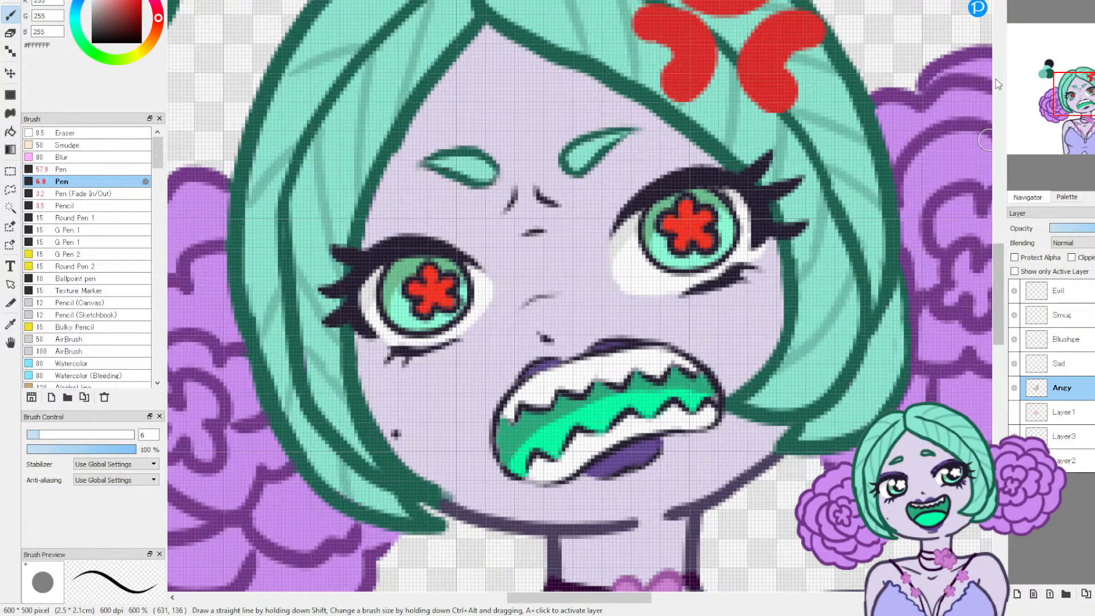
pyautogui.click(1062, 367)
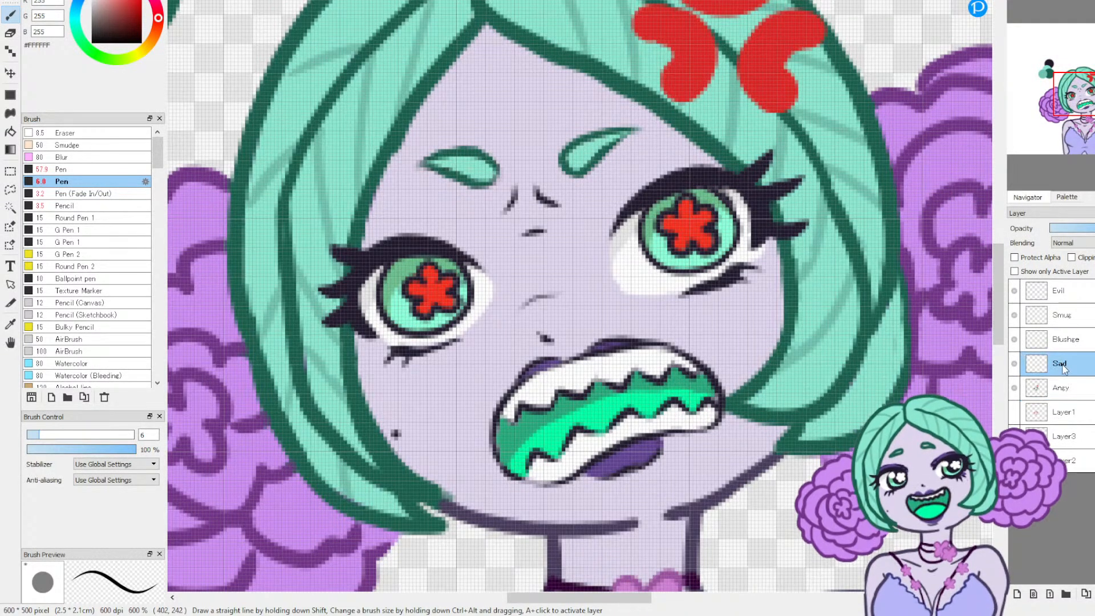
pyautogui.click(1014, 389)
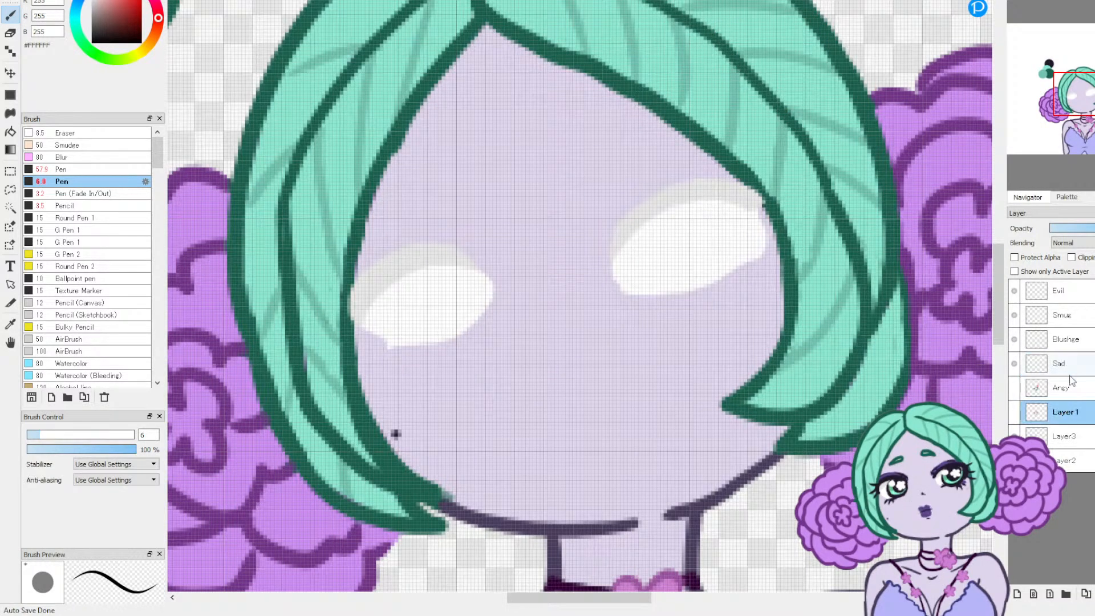
pyautogui.click(1064, 390)
pyautogui.click(1014, 388)
pyautogui.moveTo(1059, 392); pyautogui.dragTo(1061, 422)
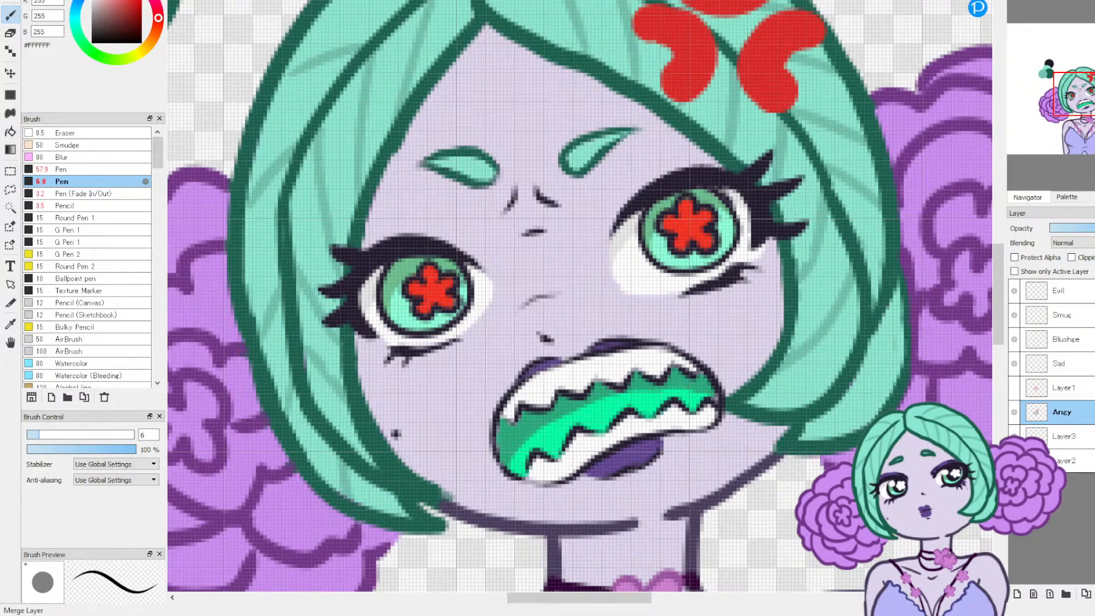
pyautogui.click(1094, 594)
# Step: Hide the merged Layer3, show the red sketch on Layer1 and make Layer1 the active layer
pyautogui.click(1016, 413)
pyautogui.click(1015, 413)
pyautogui.click(1016, 414)
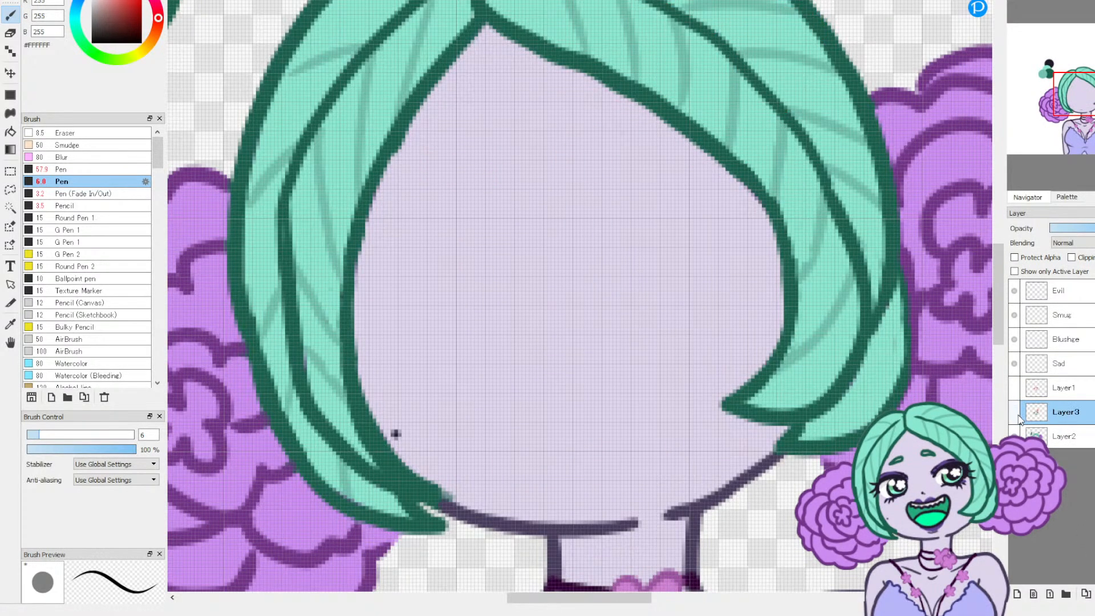
pyautogui.click(1015, 414)
pyautogui.click(1016, 413)
pyautogui.click(1014, 389)
pyautogui.click(1014, 388)
pyautogui.click(1052, 364)
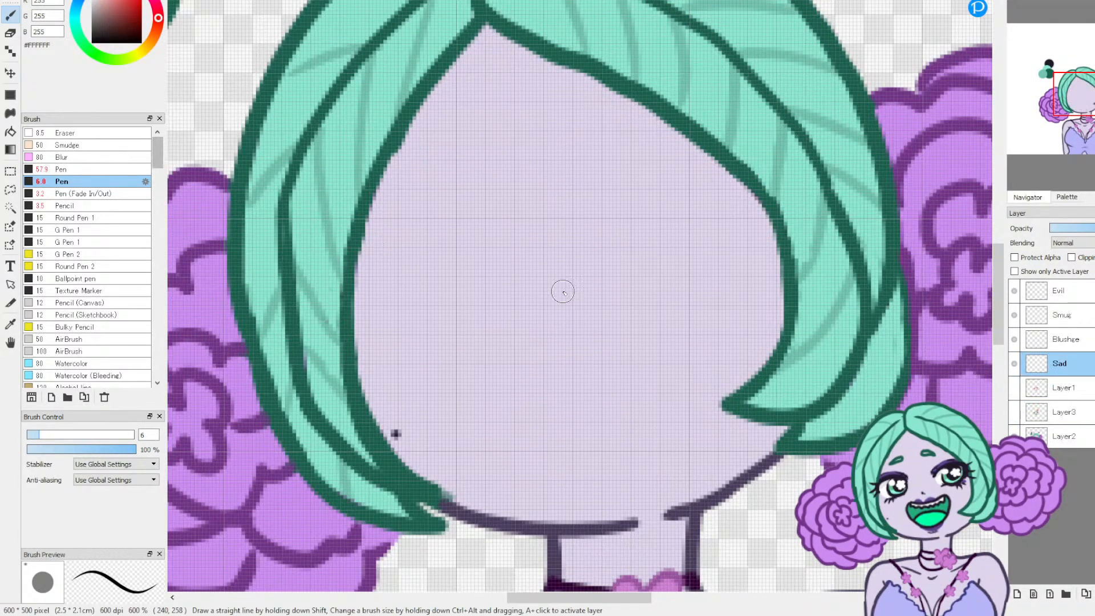
pyautogui.click(1014, 389)
pyautogui.click(1059, 385)
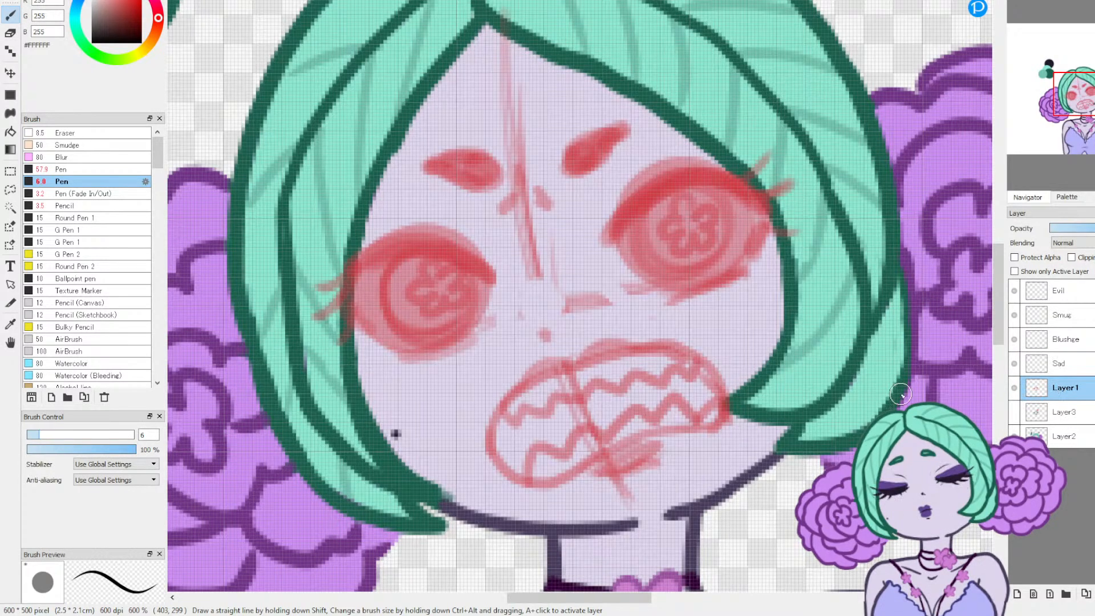
# Step: Erase the sketched angry mouth and eyebrows on Layer1, enlarging the Eraser to size 22
pyautogui.click(11, 33)
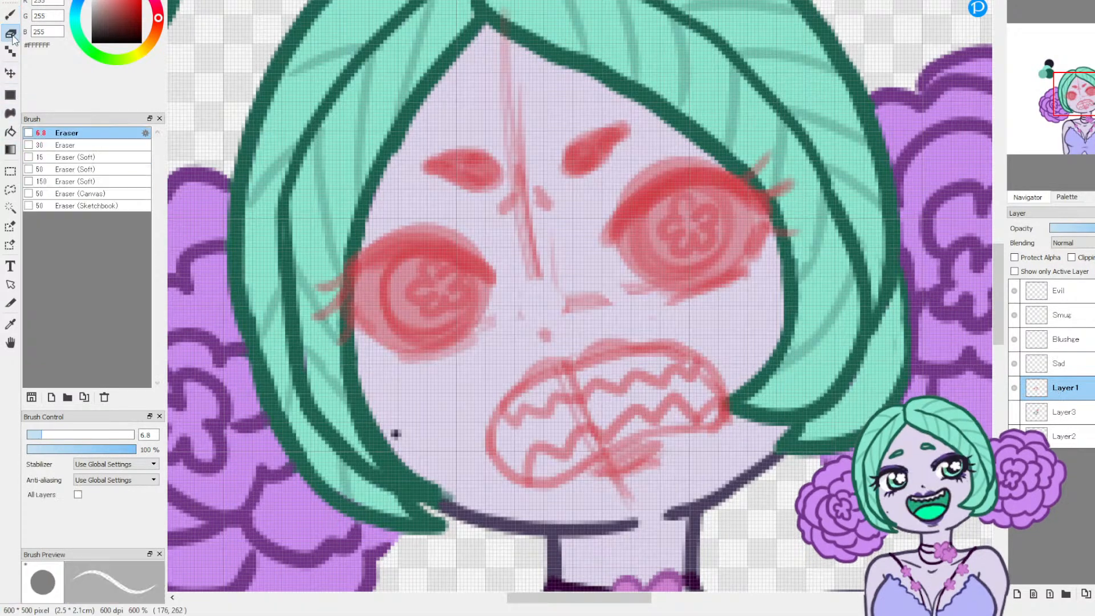
pyautogui.moveTo(548, 370); pyautogui.dragTo(536, 361)
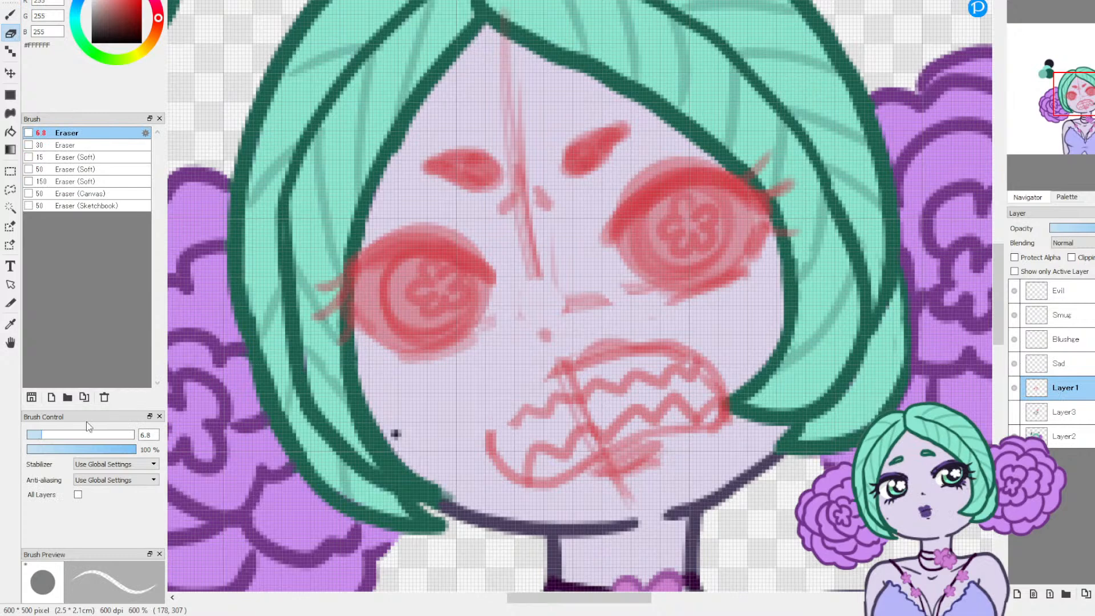
pyautogui.click(76, 434)
pyautogui.moveTo(535, 441)
pyautogui.mouseDown()
pyautogui.moveTo(512, 484)
pyautogui.moveTo(568, 372)
pyautogui.moveTo(661, 361)
pyautogui.moveTo(701, 366)
pyautogui.moveTo(732, 389)
pyautogui.moveTo(613, 385)
pyautogui.moveTo(525, 206)
pyautogui.moveTo(547, 239)
pyautogui.moveTo(528, 201)
pyautogui.moveTo(533, 182)
pyautogui.moveTo(514, 190)
pyautogui.moveTo(468, 178)
pyautogui.moveTo(612, 150)
pyautogui.moveTo(583, 157)
pyautogui.mouseUp()
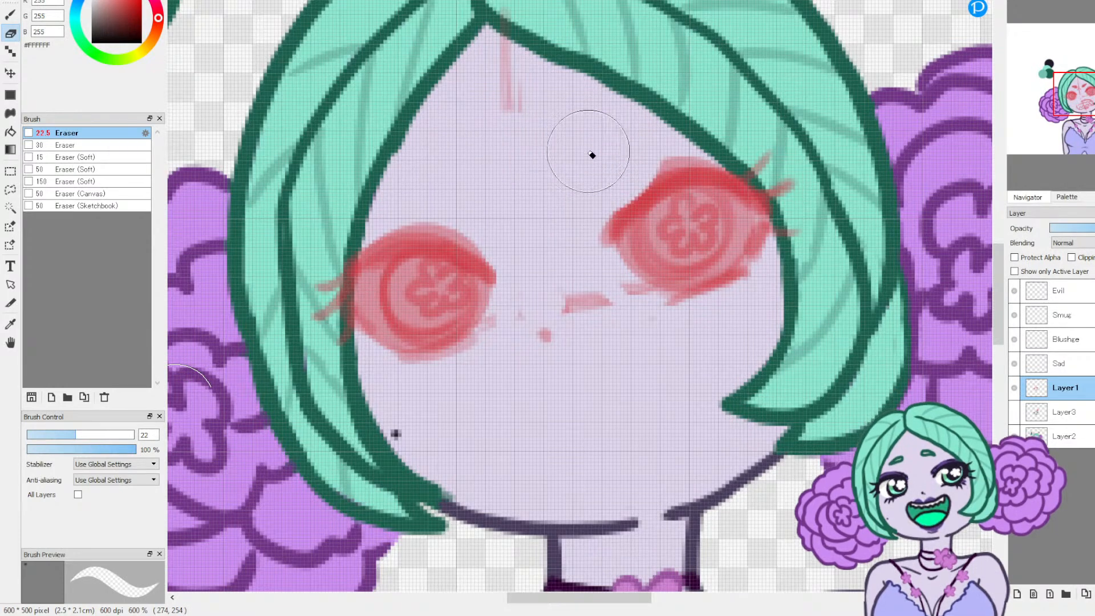
# Step: Sample the sketch red #D4414C and set up the size 3.5 Pencil at 43% opacity
pyautogui.press('b')
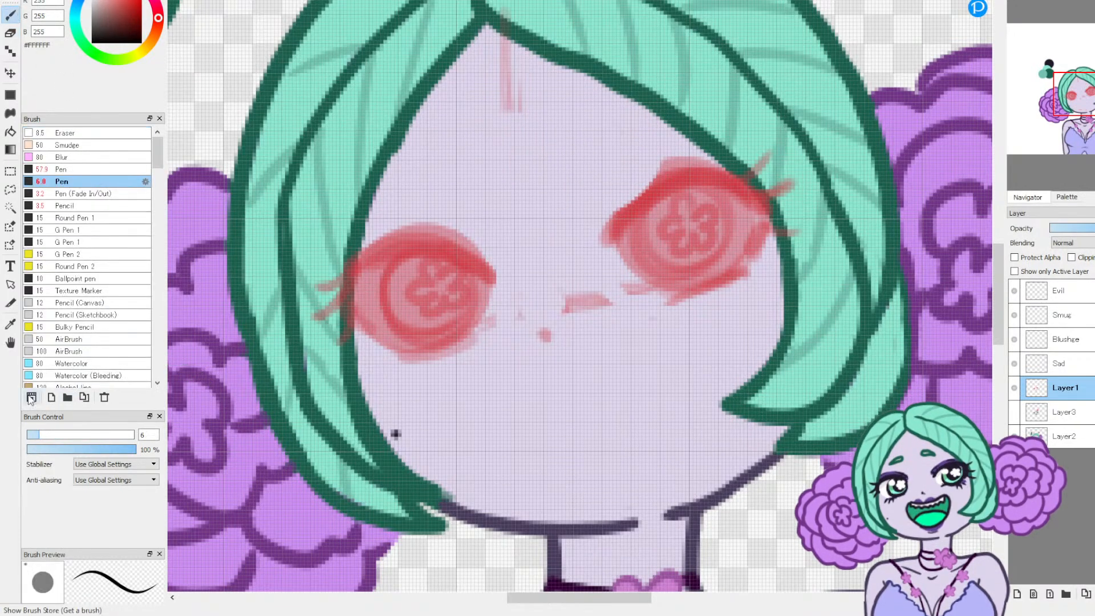
pyautogui.click(10, 324)
pyautogui.click(426, 240)
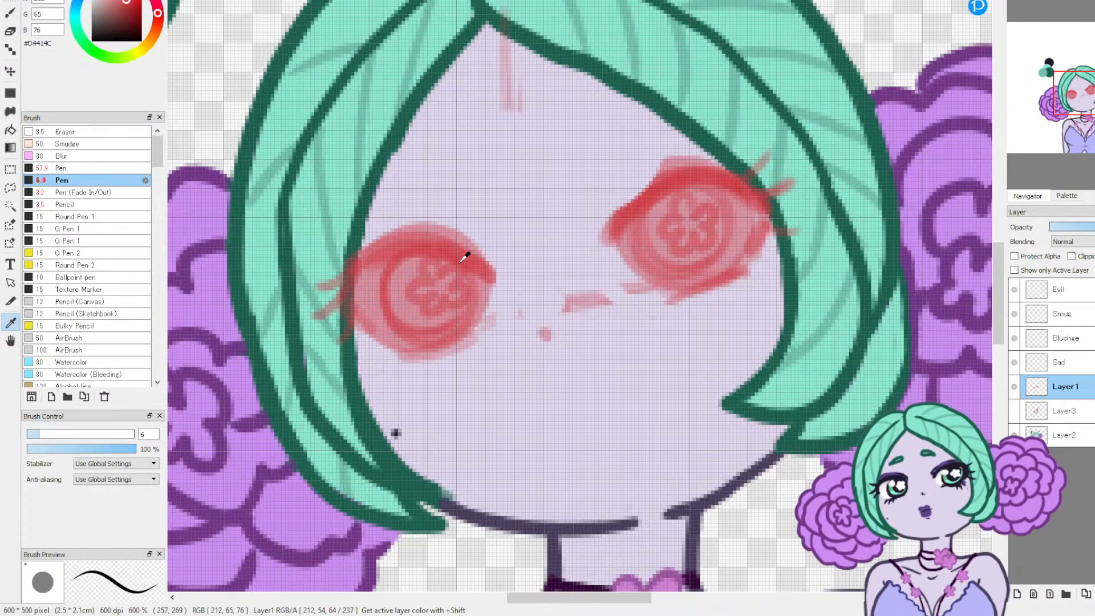
pyautogui.click(12, 22)
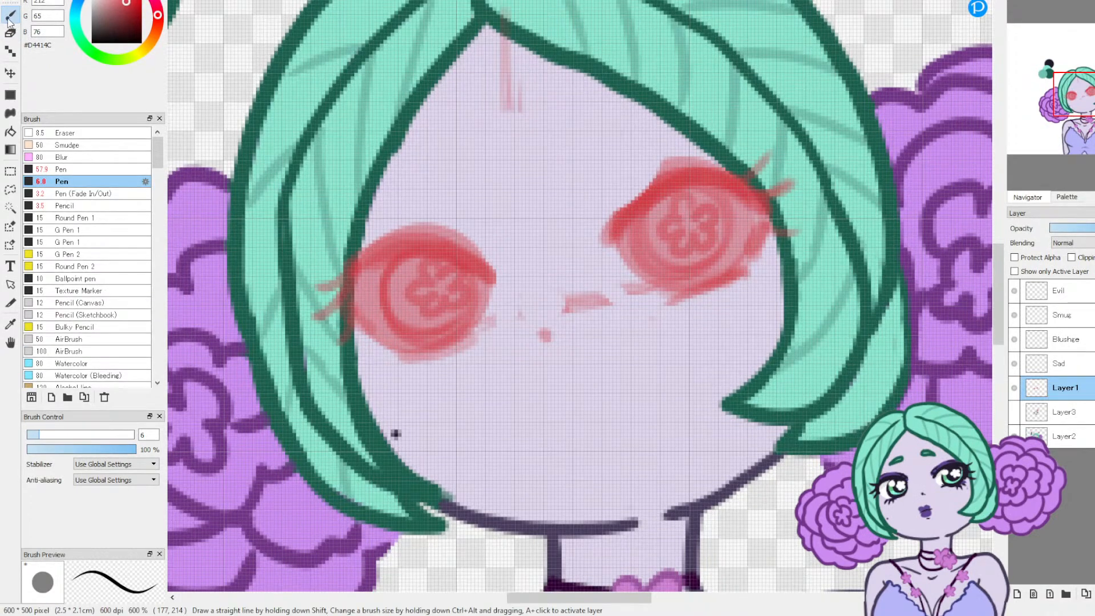
pyautogui.click(82, 206)
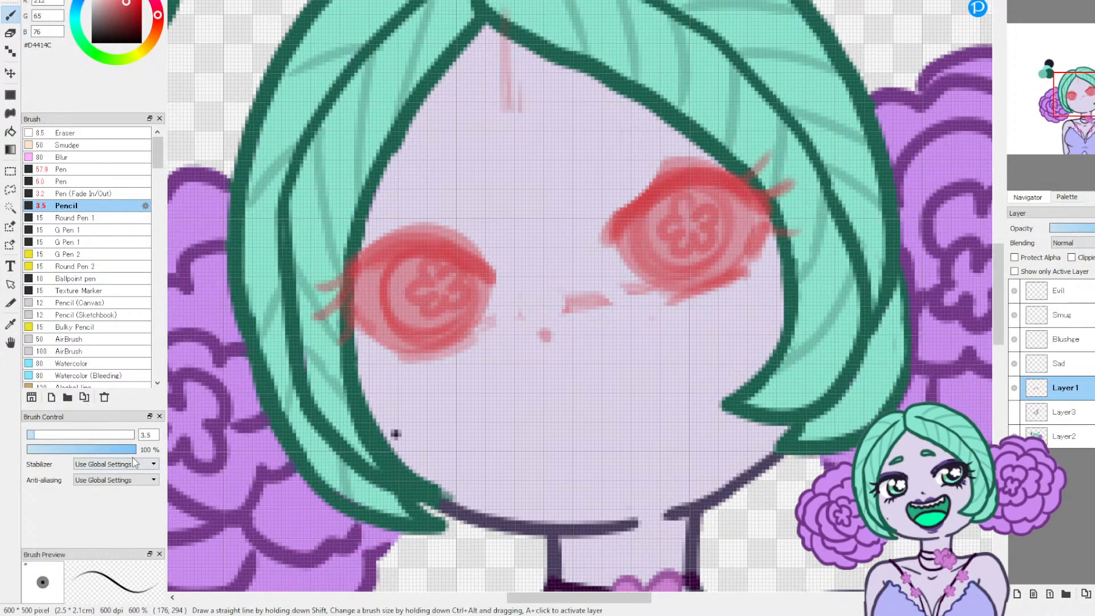
pyautogui.click(75, 449)
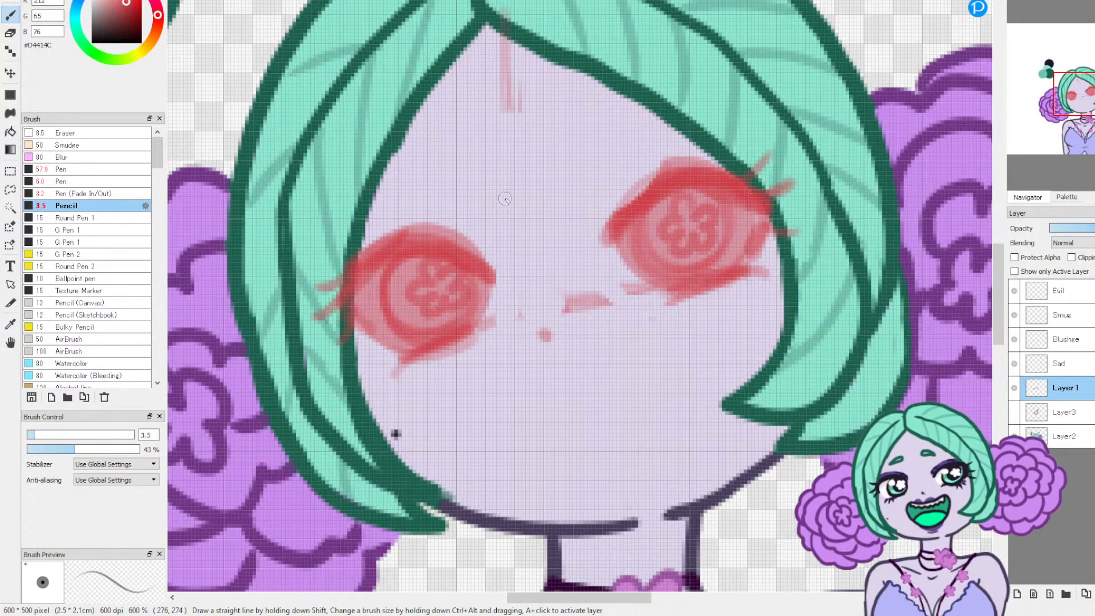
# Step: Sketch two drooping teardrop-shaped eyebrows for the sad face and add small crease marks beside the brows and eyes
pyautogui.moveTo(456, 130)
pyautogui.mouseDown()
pyautogui.moveTo(470, 154)
pyautogui.moveTo(441, 150)
pyautogui.moveTo(454, 132)
pyautogui.mouseUp()
pyautogui.moveTo(559, 121)
pyautogui.mouseDown()
pyautogui.moveTo(542, 138)
pyautogui.moveTo(543, 119)
pyautogui.moveTo(438, 146)
pyautogui.moveTo(456, 135)
pyautogui.moveTo(500, 159)
pyautogui.moveTo(578, 133)
pyautogui.moveTo(545, 121)
pyautogui.mouseUp()
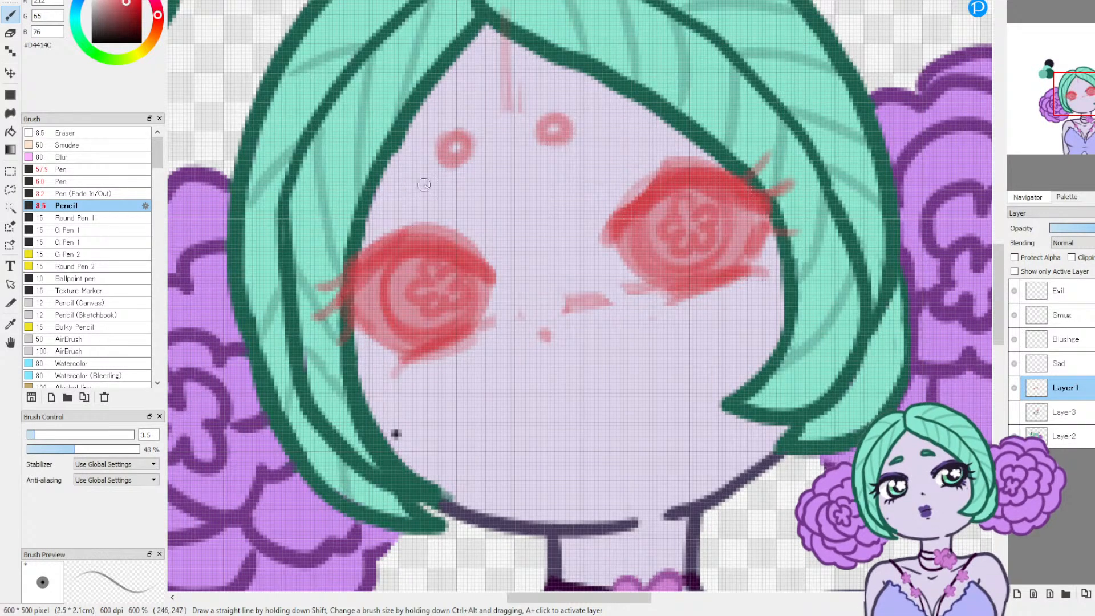
pyautogui.moveTo(411, 188)
pyautogui.mouseDown()
pyautogui.moveTo(449, 178)
pyautogui.moveTo(458, 136)
pyautogui.mouseUp()
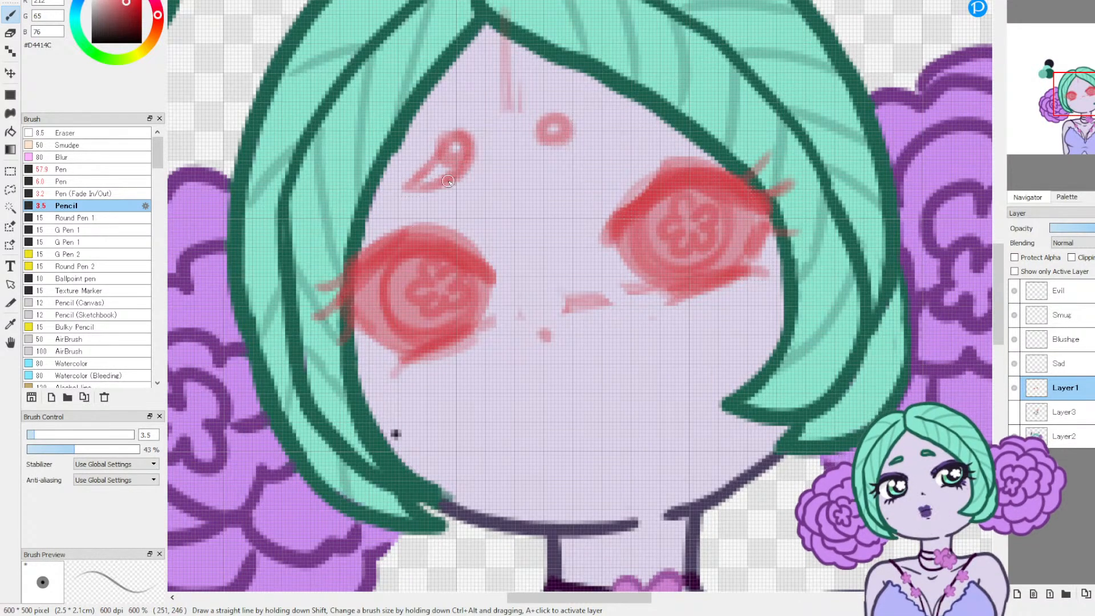
pyautogui.moveTo(538, 133)
pyautogui.mouseDown()
pyautogui.moveTo(577, 150)
pyautogui.moveTo(555, 151)
pyautogui.moveTo(601, 154)
pyautogui.moveTo(606, 145)
pyautogui.moveTo(559, 116)
pyautogui.moveTo(620, 149)
pyautogui.mouseUp()
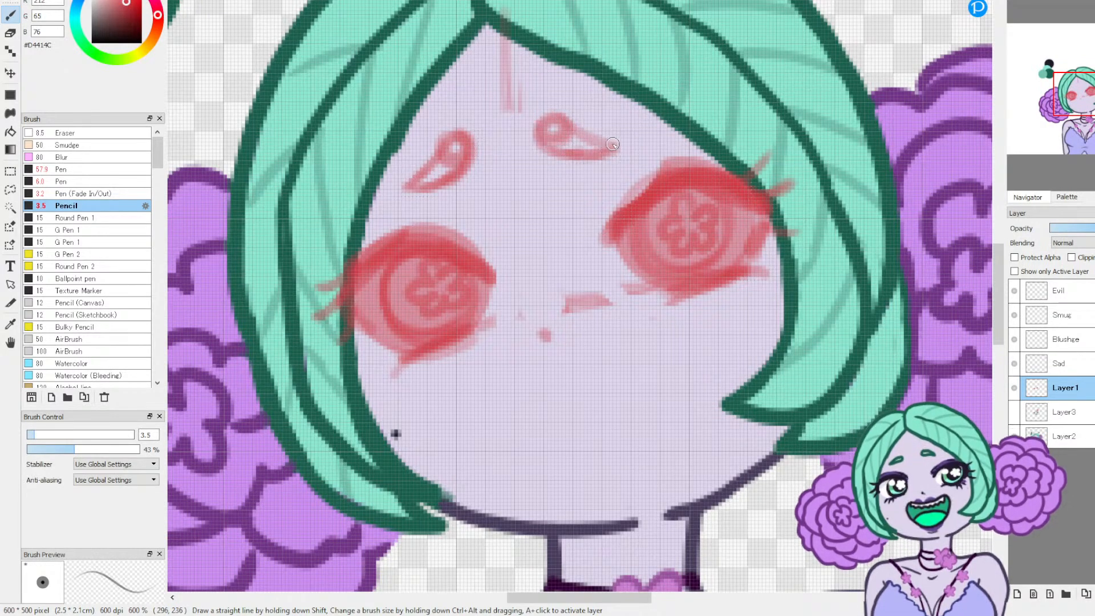
pyautogui.moveTo(606, 211); pyautogui.dragTo(626, 182)
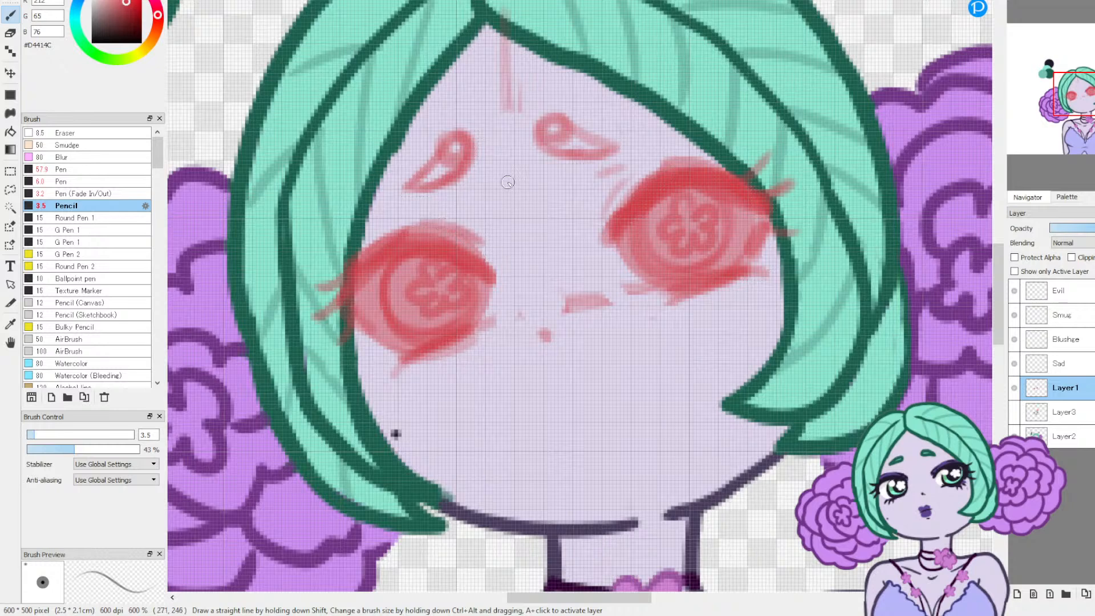
pyautogui.moveTo(492, 161); pyautogui.dragTo(486, 177)
# Step: Sketch tears welling under both eyes and running down both cheeks to the jawline
pyautogui.moveTo(764, 254)
pyautogui.mouseDown()
pyautogui.moveTo(752, 302)
pyautogui.moveTo(735, 294)
pyautogui.mouseUp()
pyautogui.moveTo(776, 257)
pyautogui.mouseDown()
pyautogui.moveTo(789, 270)
pyautogui.moveTo(782, 297)
pyautogui.moveTo(792, 280)
pyautogui.mouseUp()
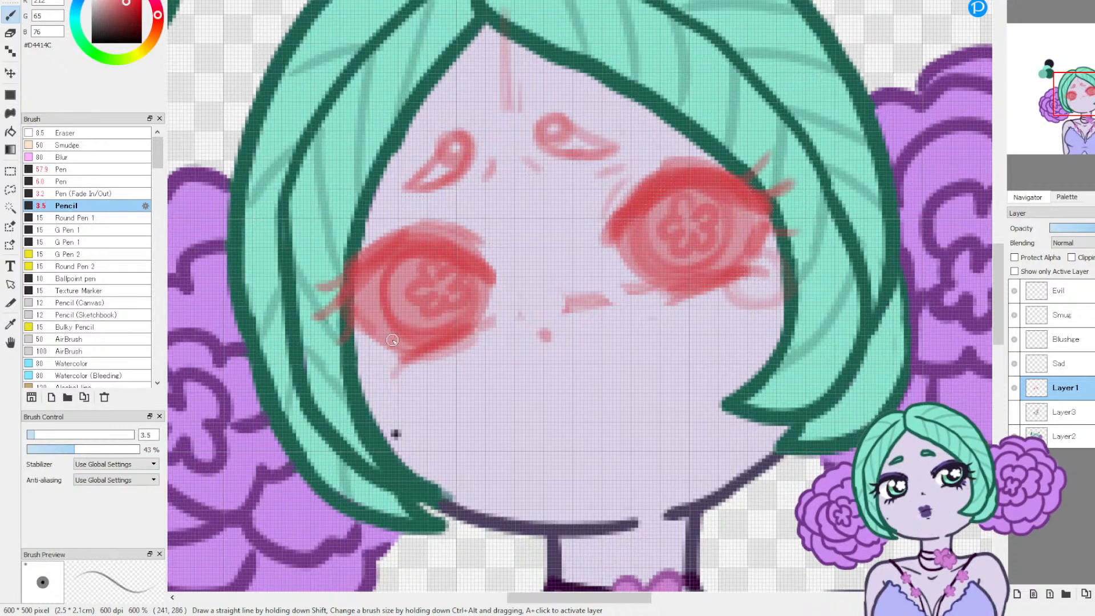
pyautogui.moveTo(359, 345); pyautogui.dragTo(424, 364)
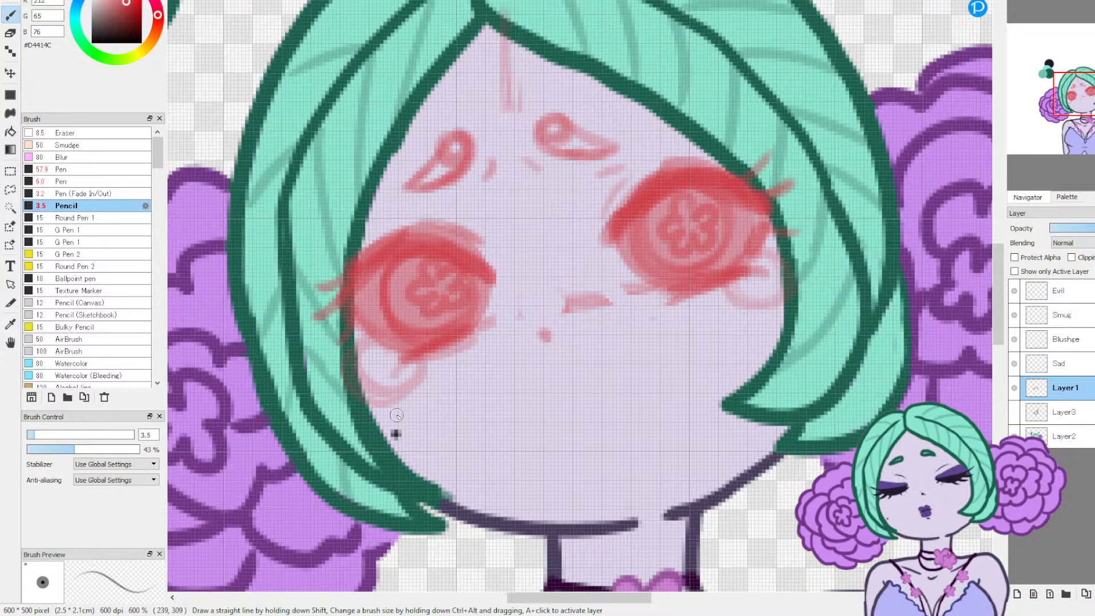
pyautogui.moveTo(396, 411); pyautogui.dragTo(415, 463)
pyautogui.moveTo(488, 513); pyautogui.dragTo(423, 465)
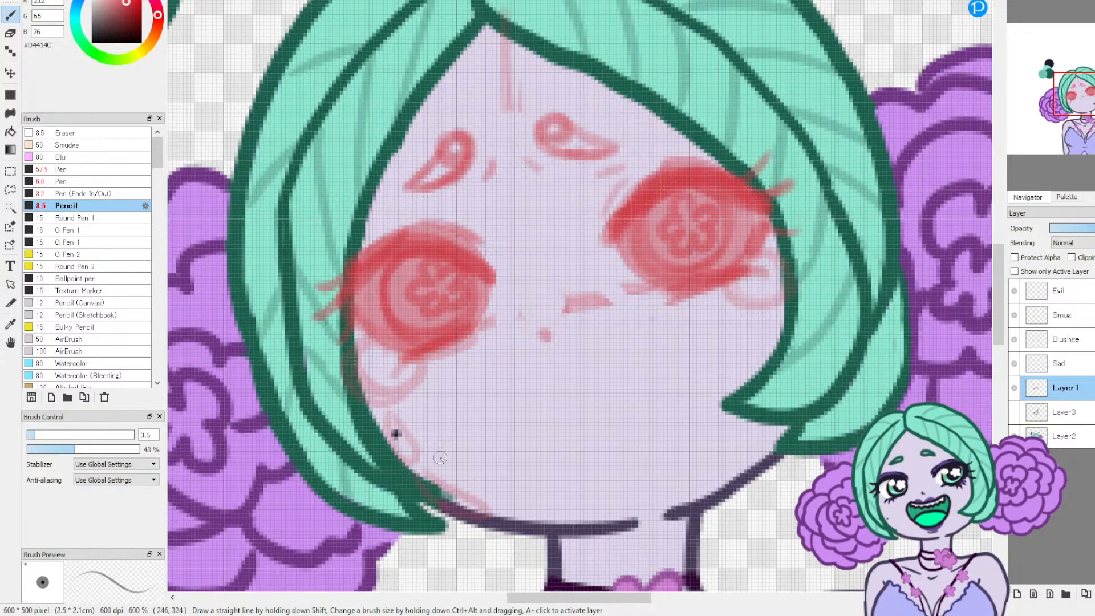
pyautogui.moveTo(756, 368); pyautogui.dragTo(785, 349)
pyautogui.moveTo(762, 425)
pyautogui.mouseDown()
pyautogui.moveTo(739, 466)
pyautogui.moveTo(767, 436)
pyautogui.mouseUp()
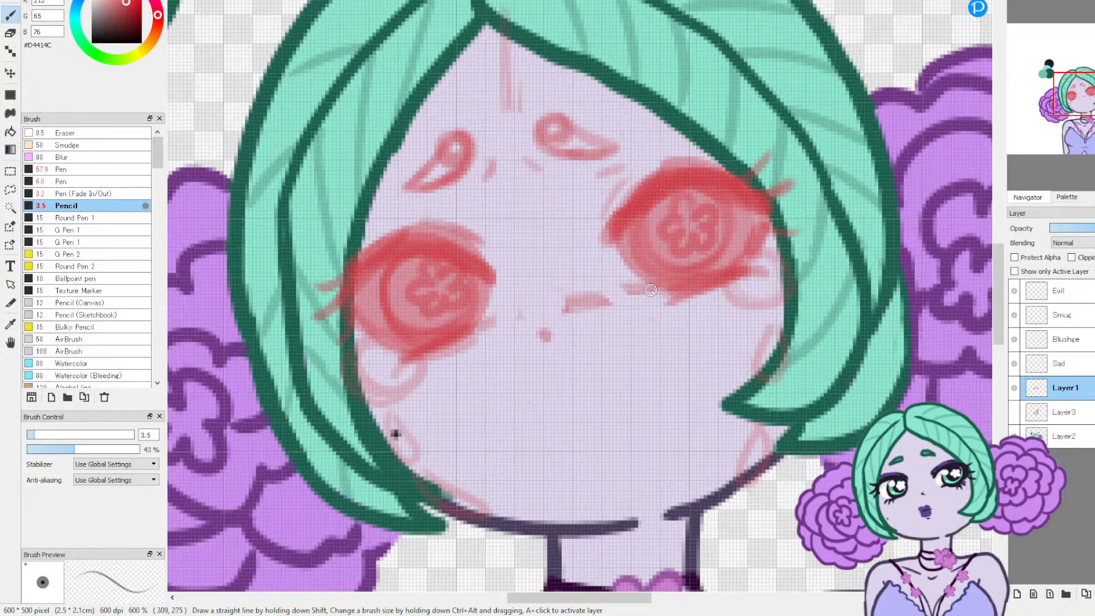
# Step: Sketch small tears at the inner corners of both eyes and short shading strokes along the nose bridge
pyautogui.moveTo(633, 287)
pyautogui.mouseDown()
pyautogui.moveTo(666, 306)
pyautogui.moveTo(659, 316)
pyautogui.mouseUp()
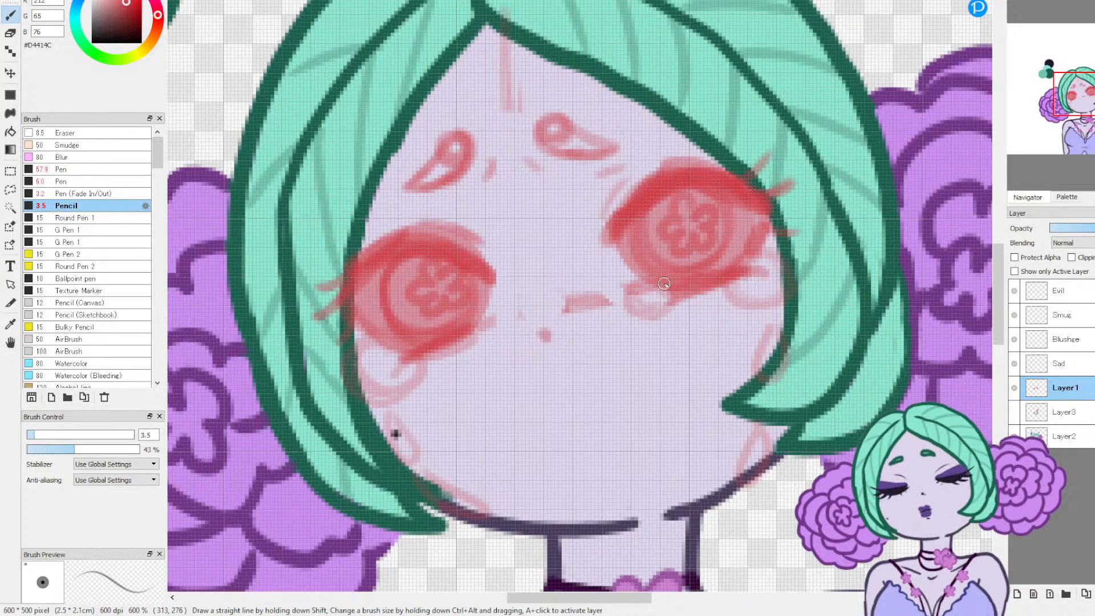
pyautogui.moveTo(485, 311); pyautogui.dragTo(505, 342)
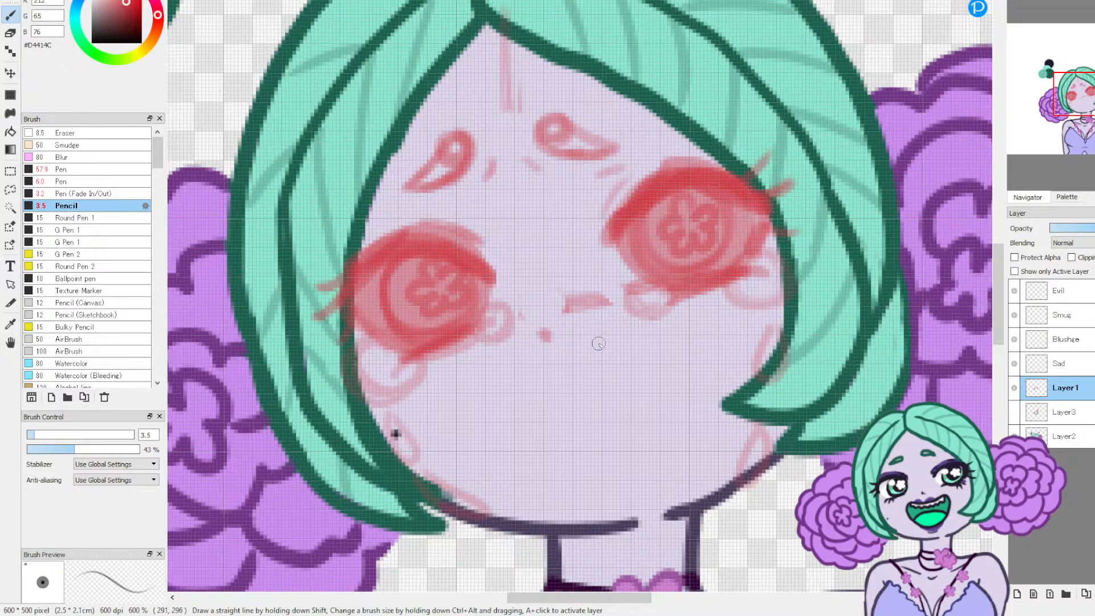
pyautogui.moveTo(512, 227)
pyautogui.mouseDown()
pyautogui.moveTo(530, 281)
pyautogui.moveTo(560, 275)
pyautogui.mouseUp()
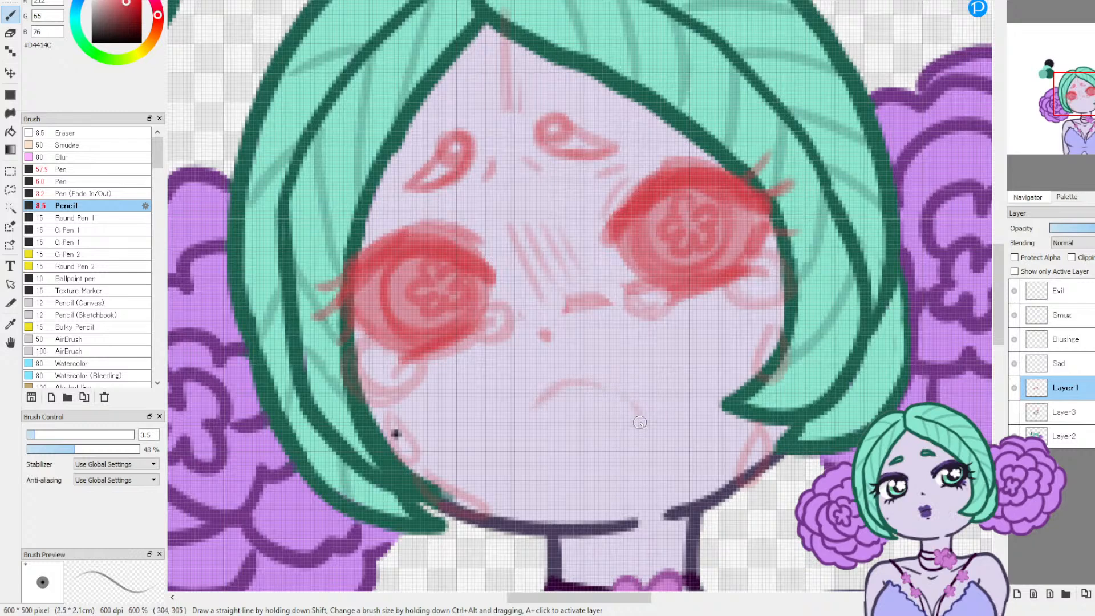
# Step: Sketch a wavy, downturned open crying mouth with jagged upper and lower teeth
pyautogui.moveTo(625, 452)
pyautogui.mouseDown()
pyautogui.moveTo(648, 422)
pyautogui.moveTo(605, 384)
pyautogui.moveTo(557, 391)
pyautogui.moveTo(519, 434)
pyautogui.moveTo(528, 418)
pyautogui.moveTo(548, 458)
pyautogui.mouseUp()
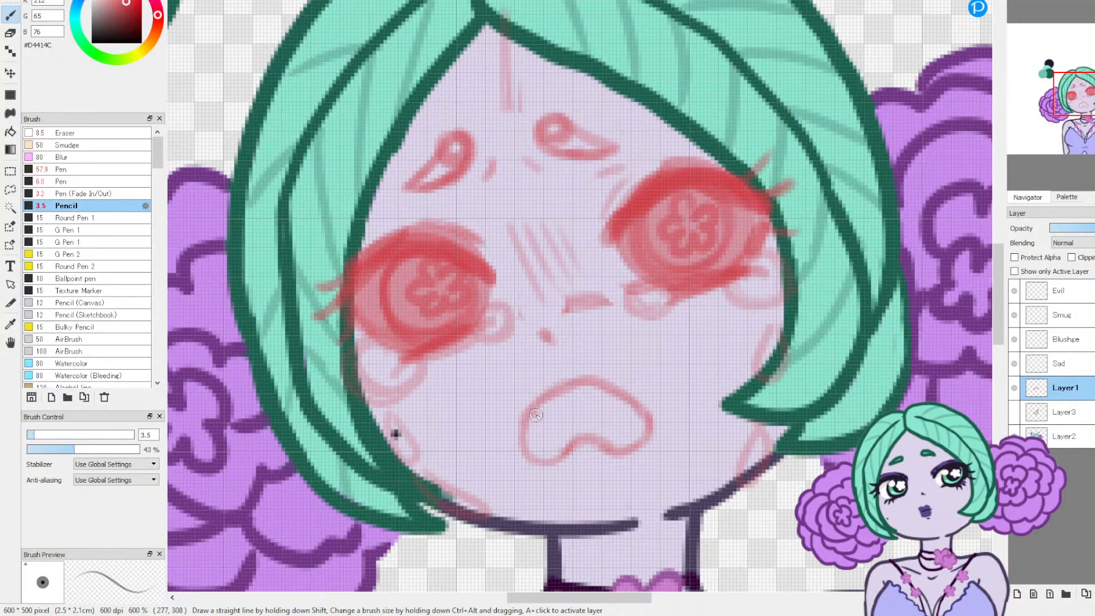
pyautogui.moveTo(586, 400); pyautogui.dragTo(634, 398)
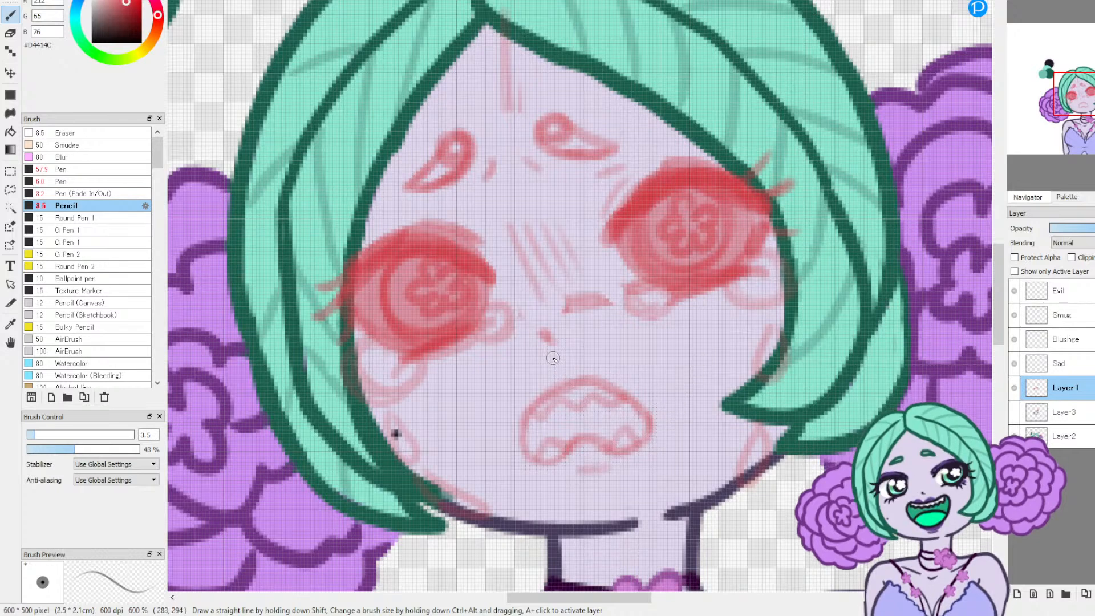
pyautogui.moveTo(532, 395)
pyautogui.mouseDown()
pyautogui.moveTo(545, 379)
pyautogui.moveTo(565, 379)
pyautogui.mouseUp()
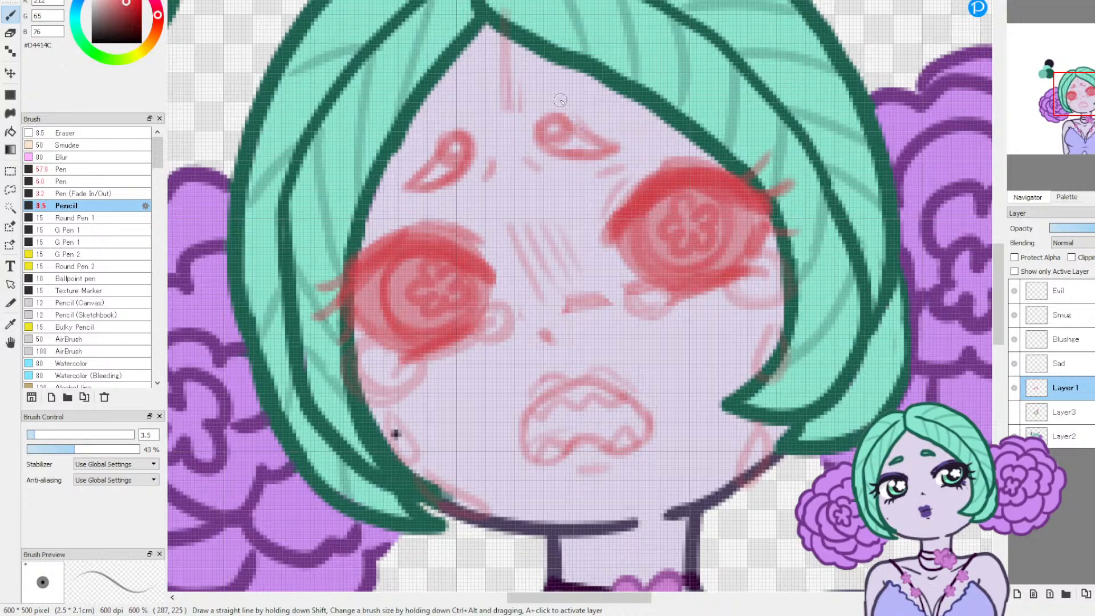
# Step: On the Sad layer, sample the dark swatch #211A2D and set the Pen (Fade In/Out) brush to size 4.9
pyautogui.click(1065, 363)
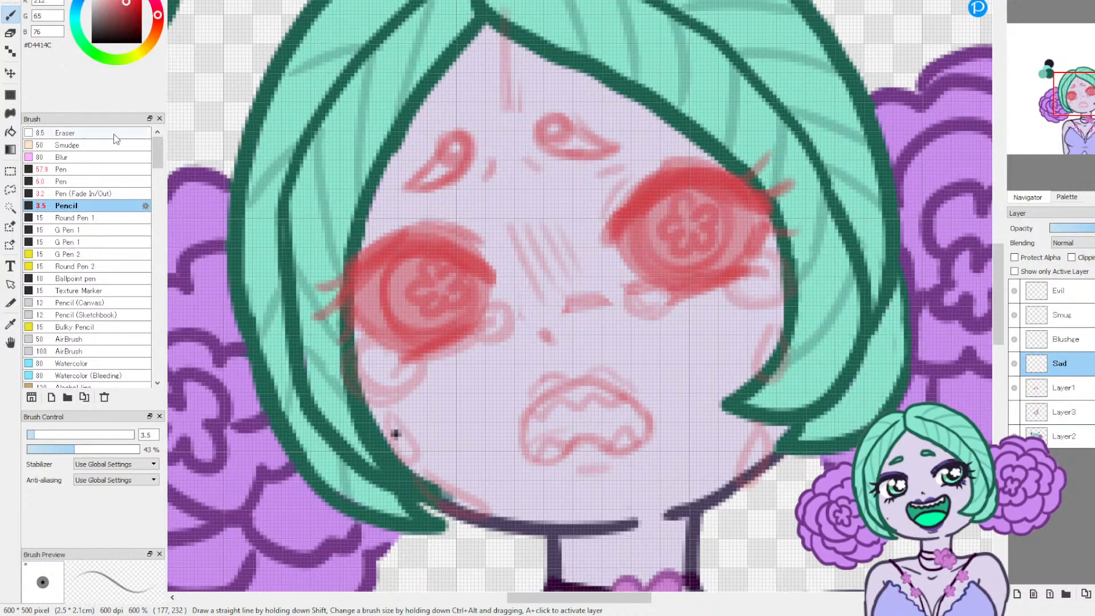
pyautogui.moveTo(1087, 112); pyautogui.dragTo(1065, 80)
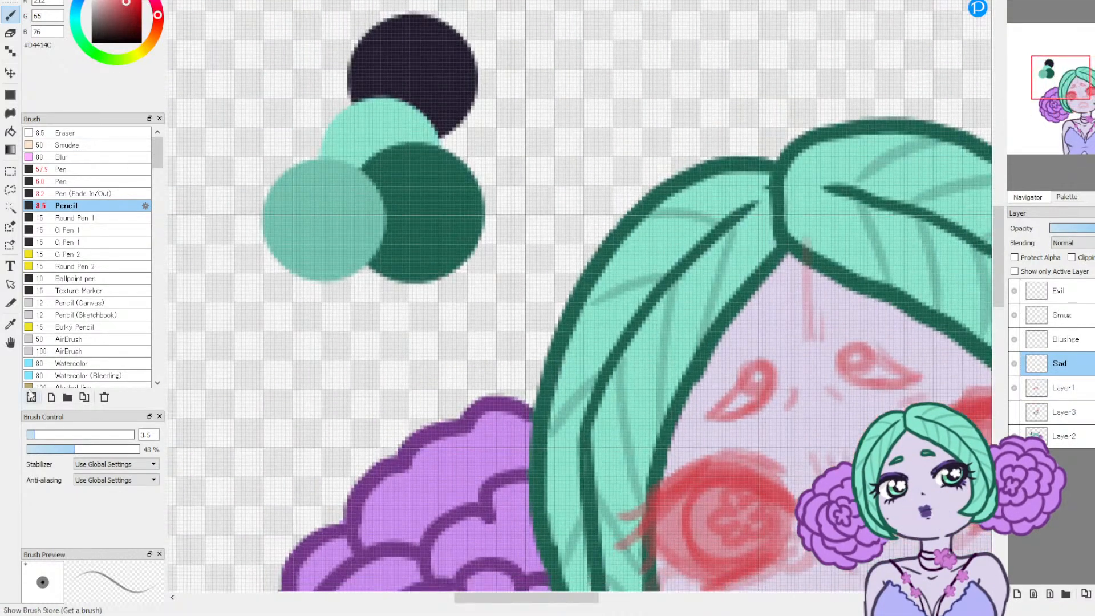
pyautogui.click(11, 323)
pyautogui.click(425, 76)
pyautogui.click(8, 12)
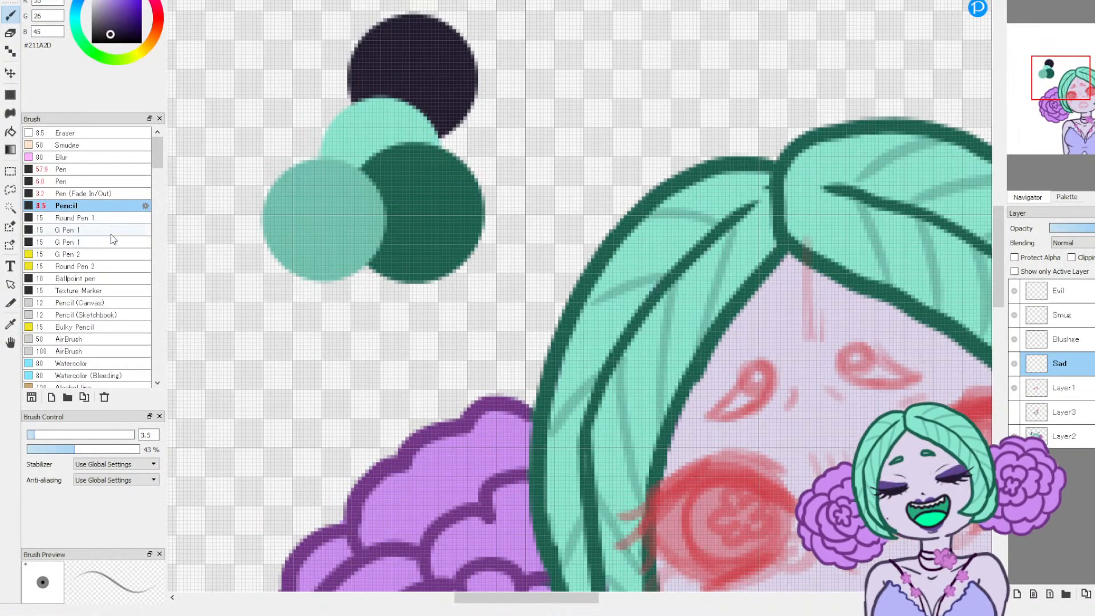
pyautogui.click(85, 194)
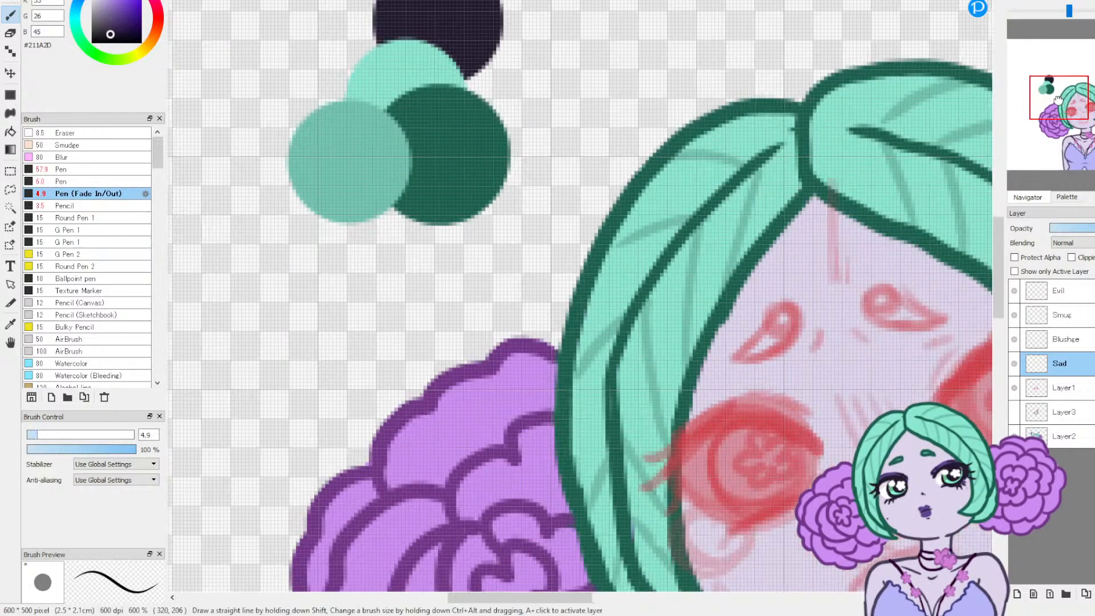
pyautogui.click(1073, 109)
pyautogui.moveTo(1074, 109); pyautogui.dragTo(1085, 109)
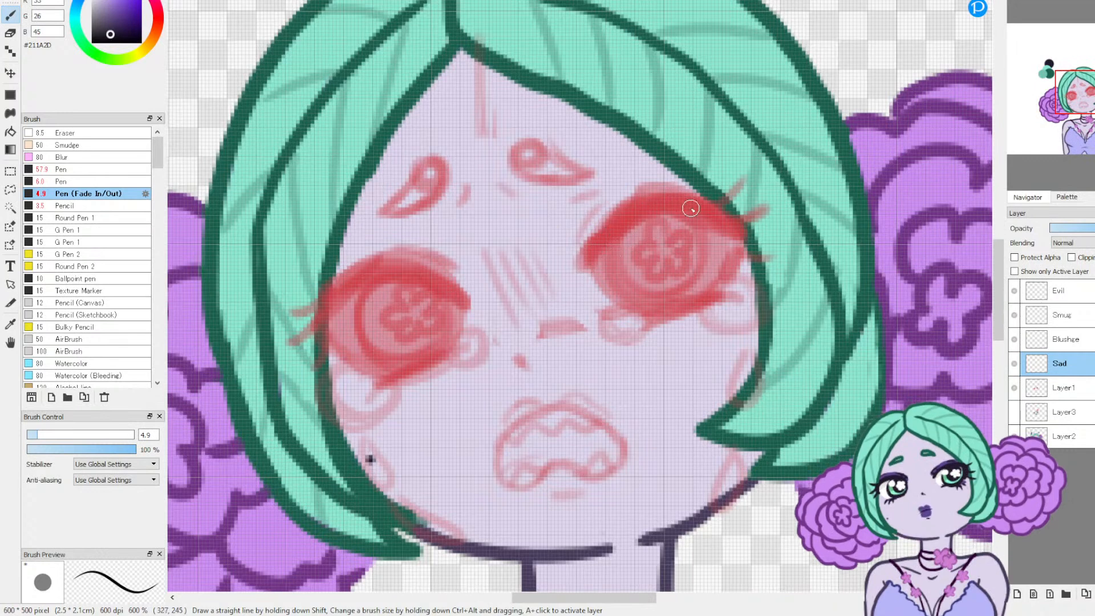
pyautogui.moveTo(588, 262)
pyautogui.mouseDown()
pyautogui.moveTo(622, 221)
pyautogui.moveTo(600, 253)
pyautogui.moveTo(655, 213)
pyautogui.moveTo(749, 242)
pyautogui.mouseUp()
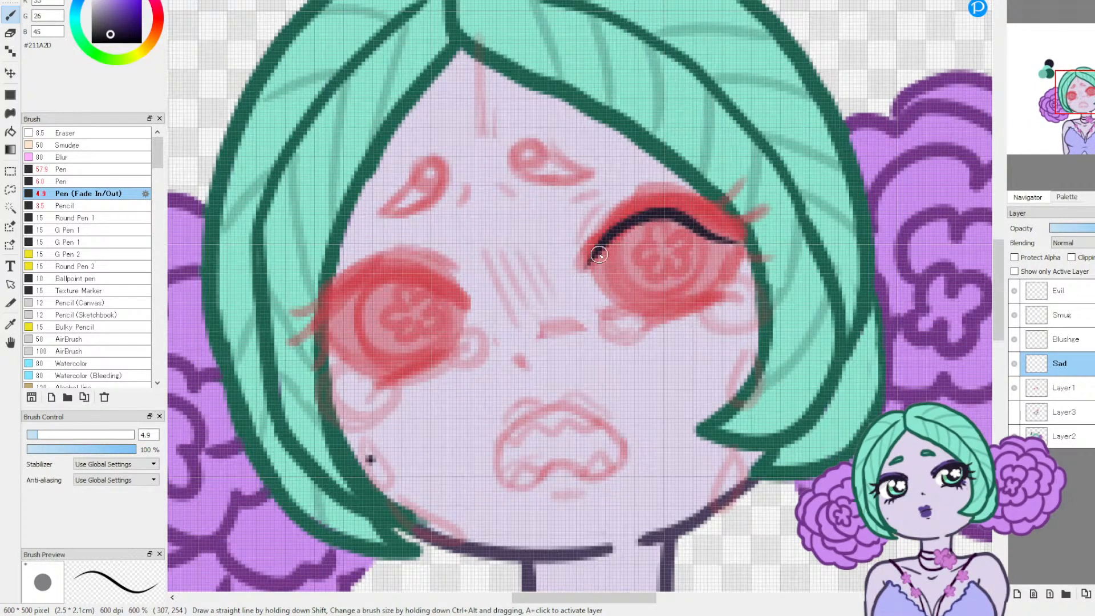
pyautogui.moveTo(583, 266)
pyautogui.mouseDown()
pyautogui.moveTo(614, 217)
pyautogui.moveTo(642, 207)
pyautogui.moveTo(739, 236)
pyautogui.moveTo(673, 212)
pyautogui.moveTo(738, 228)
pyautogui.moveTo(713, 231)
pyautogui.moveTo(761, 231)
pyautogui.mouseUp()
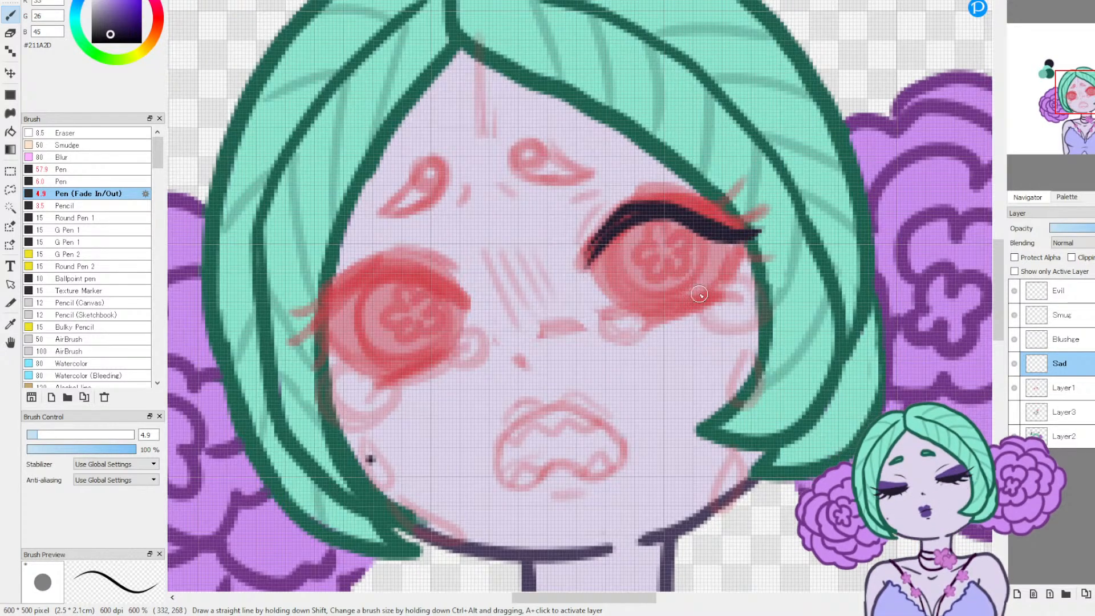
pyautogui.hotkey('ctrl', 'z')
pyautogui.hotkey('ctrl', 'z')
pyautogui.hotkey('ctrl', 'z')
pyautogui.hotkey('ctrl', 'z')
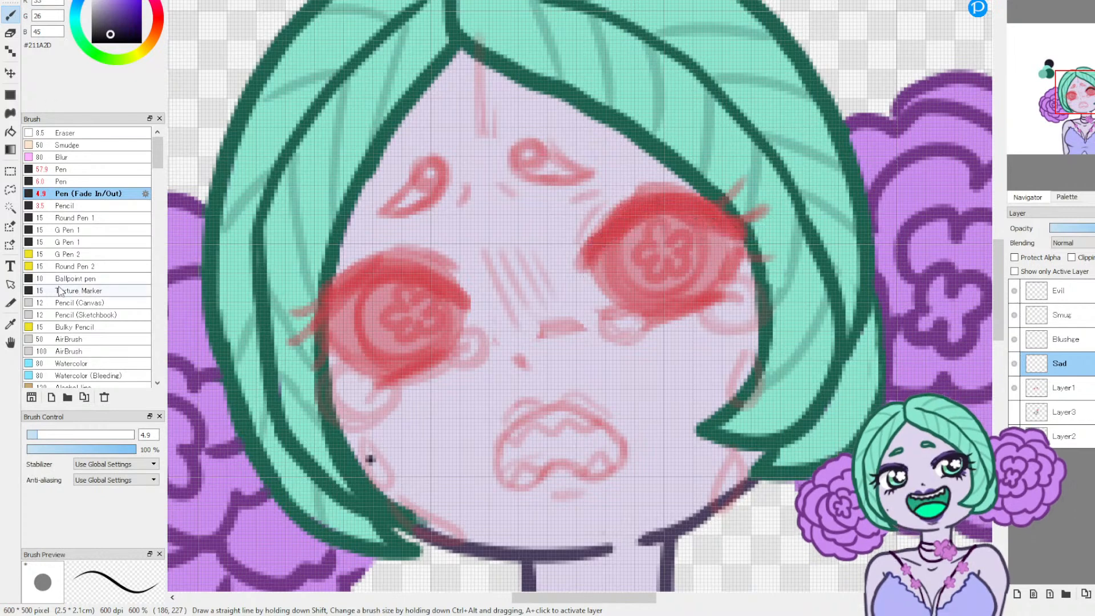
# Step: Ink thick curved upper lash lines over both sketched eyes with the pen at size 9.3
pyautogui.click(44, 435)
pyautogui.moveTo(44, 436); pyautogui.dragTo(48, 437)
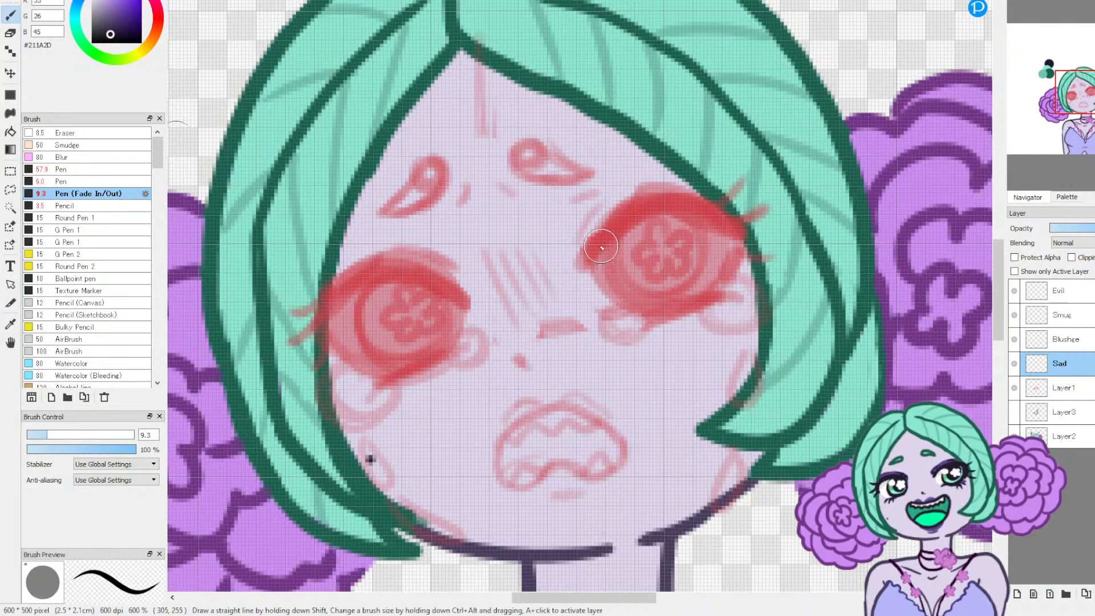
pyautogui.moveTo(581, 262)
pyautogui.mouseDown()
pyautogui.moveTo(631, 210)
pyautogui.moveTo(666, 206)
pyautogui.moveTo(767, 228)
pyautogui.mouseUp()
pyautogui.moveTo(467, 292)
pyautogui.mouseDown()
pyautogui.moveTo(402, 275)
pyautogui.moveTo(362, 283)
pyautogui.moveTo(318, 354)
pyautogui.mouseUp()
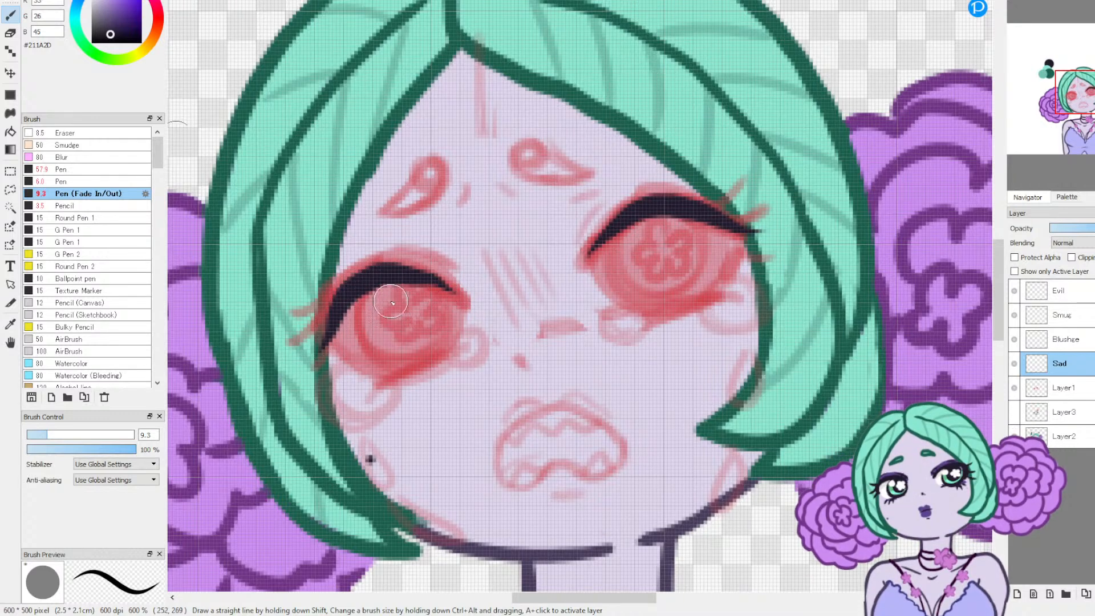
pyautogui.moveTo(338, 310)
pyautogui.mouseDown()
pyautogui.moveTo(326, 350)
pyautogui.moveTo(308, 368)
pyautogui.mouseUp()
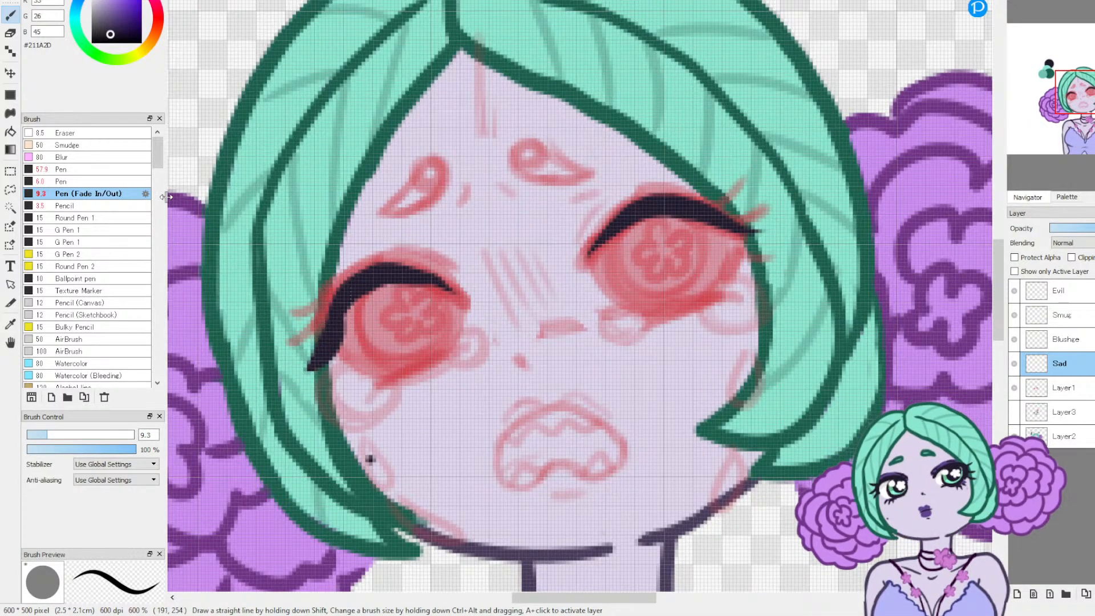
pyautogui.hotkey('ctrl', 'z')
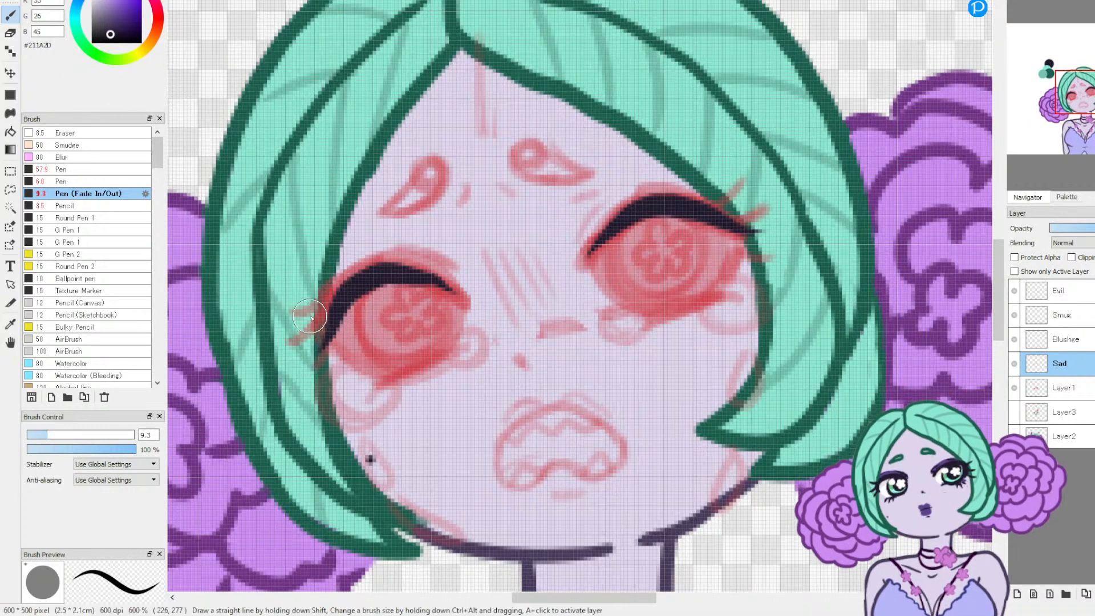
pyautogui.moveTo(347, 298); pyautogui.dragTo(301, 370)
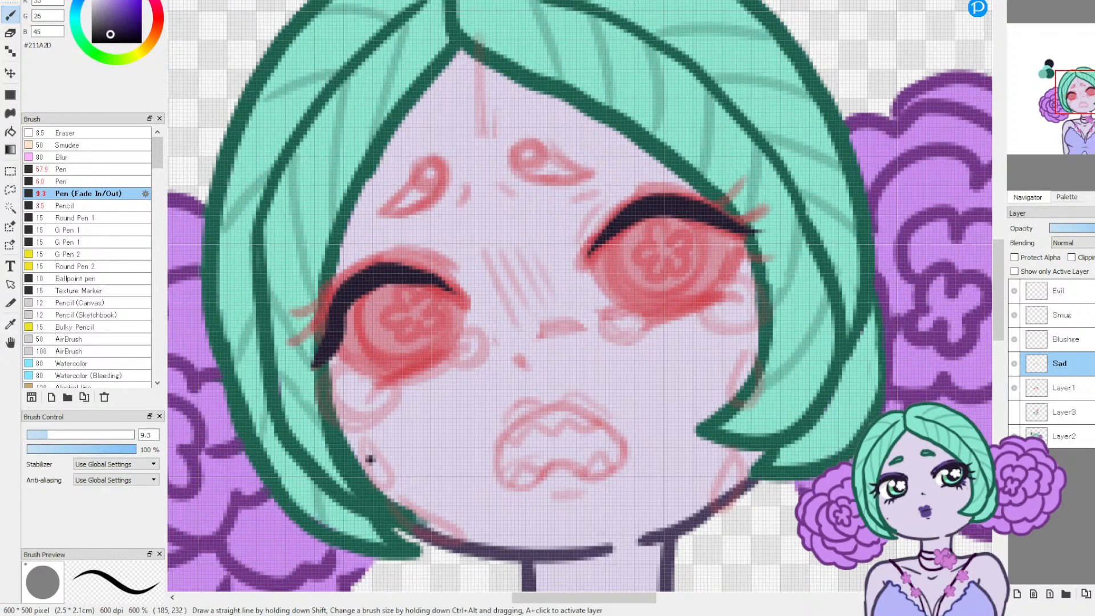
pyautogui.hotkey('ctrl', 'z')
# Step: Reduce the pen to size 8.2 and ink pointed lashes at the outer corners of both upper lash lines
pyautogui.moveTo(47, 435); pyautogui.dragTo(44, 435)
pyautogui.moveTo(313, 359); pyautogui.dragTo(346, 294)
pyautogui.moveTo(774, 229); pyautogui.dragTo(675, 187)
pyautogui.moveTo(759, 201); pyautogui.dragTo(696, 210)
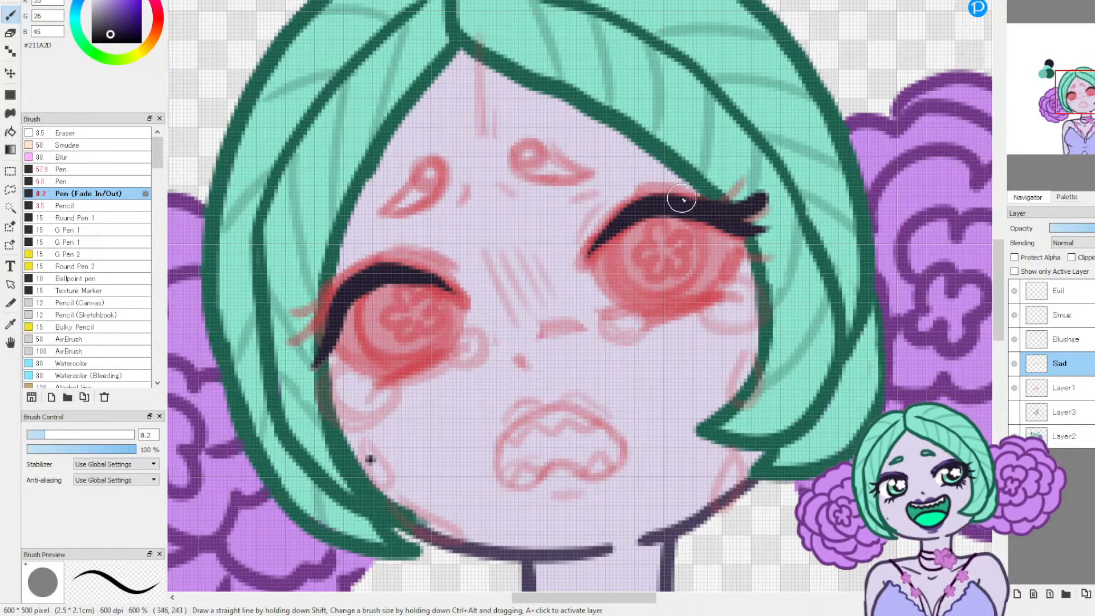
pyautogui.moveTo(297, 341); pyautogui.dragTo(355, 281)
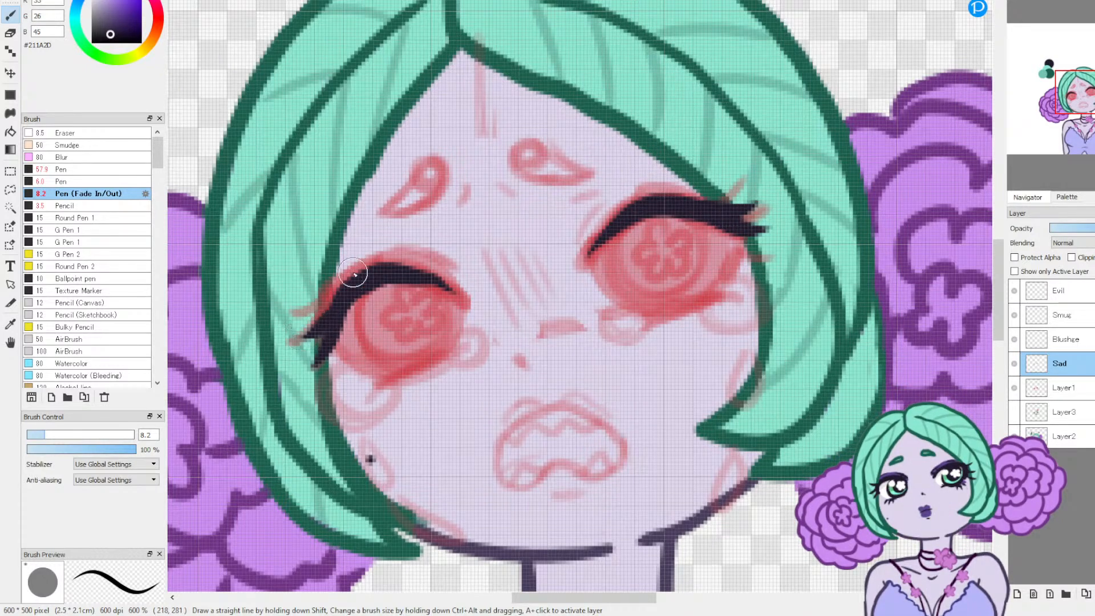
pyautogui.moveTo(312, 317); pyautogui.dragTo(335, 301)
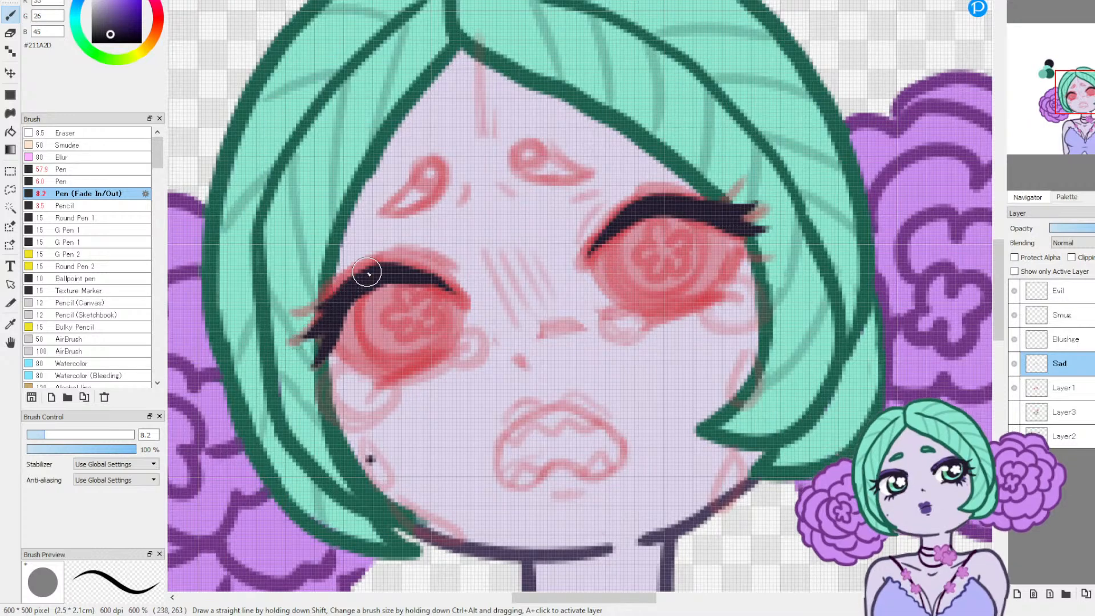
pyautogui.moveTo(732, 186); pyautogui.dragTo(699, 200)
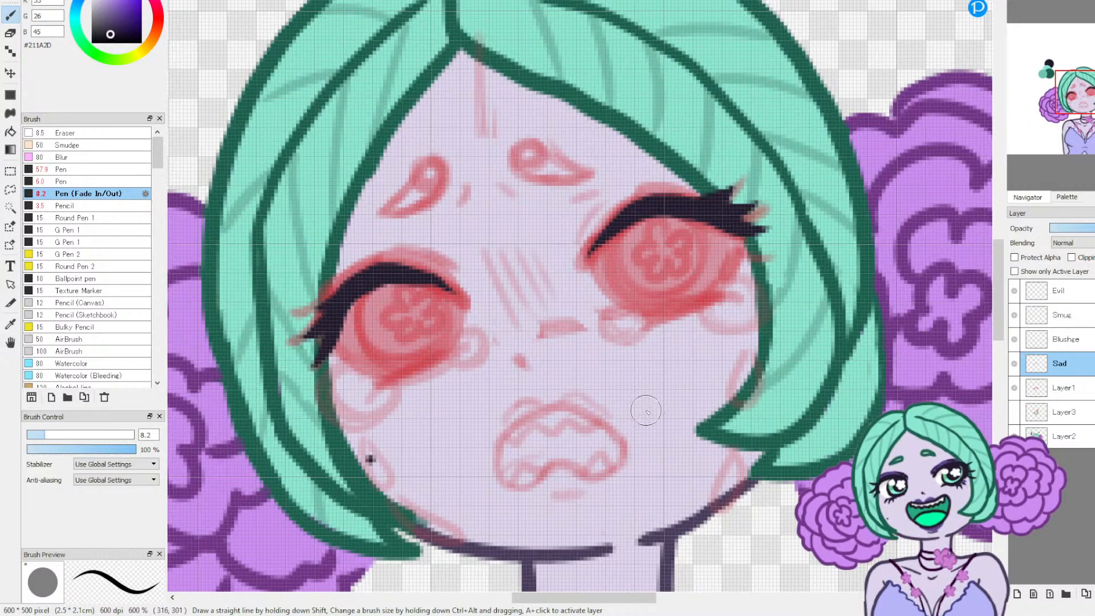
# Step: Ink thin tapered lower lash lines under both eyes with the pen at size 4.3
pyautogui.moveTo(399, 369); pyautogui.dragTo(359, 376)
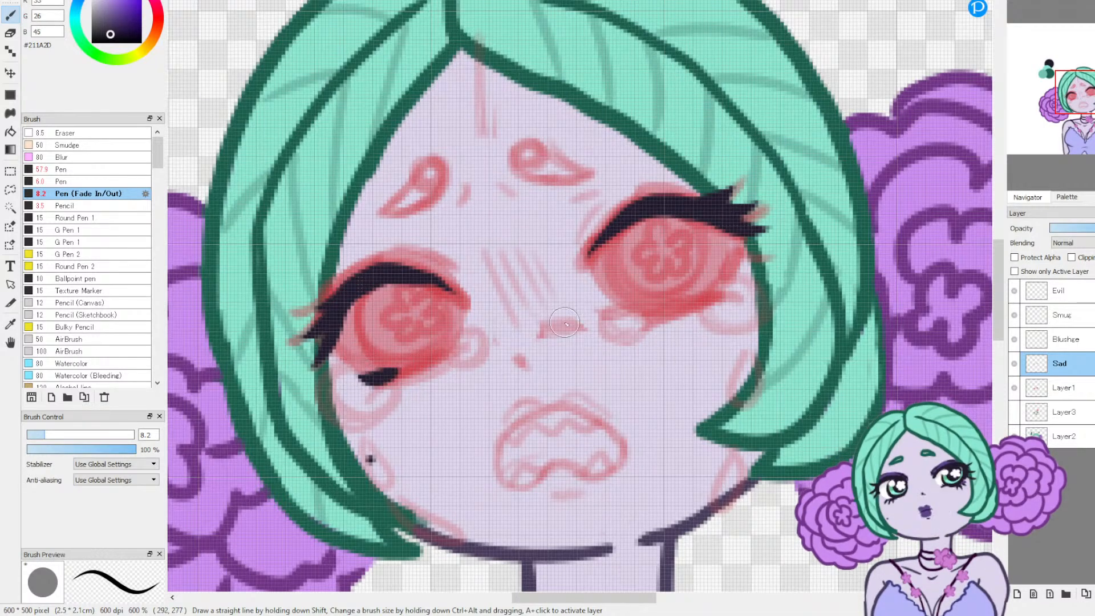
pyautogui.hotkey('ctrl', 'z')
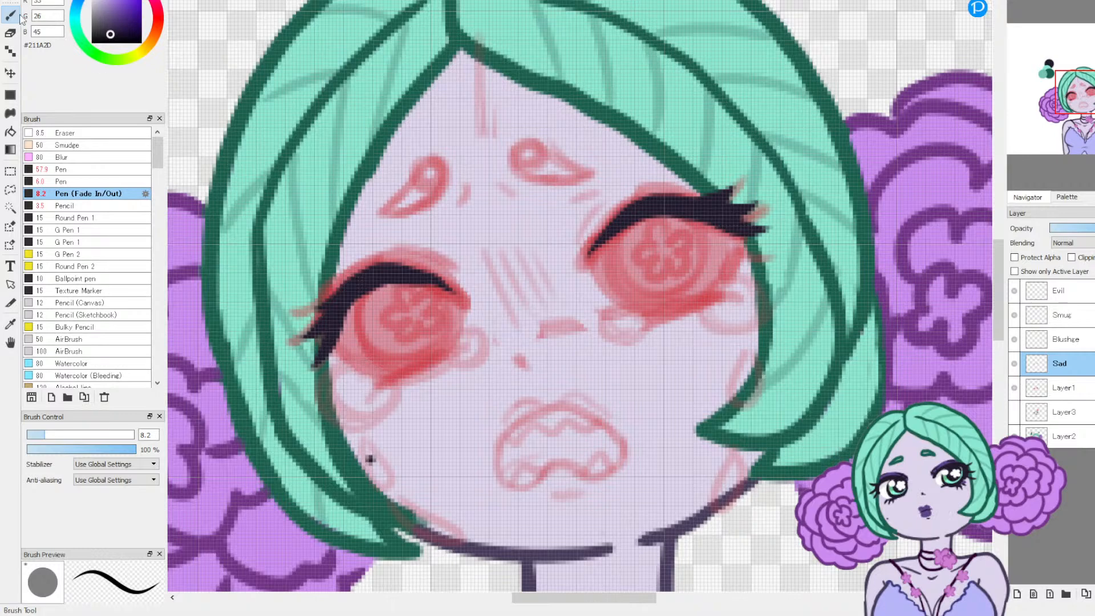
pyautogui.click(36, 435)
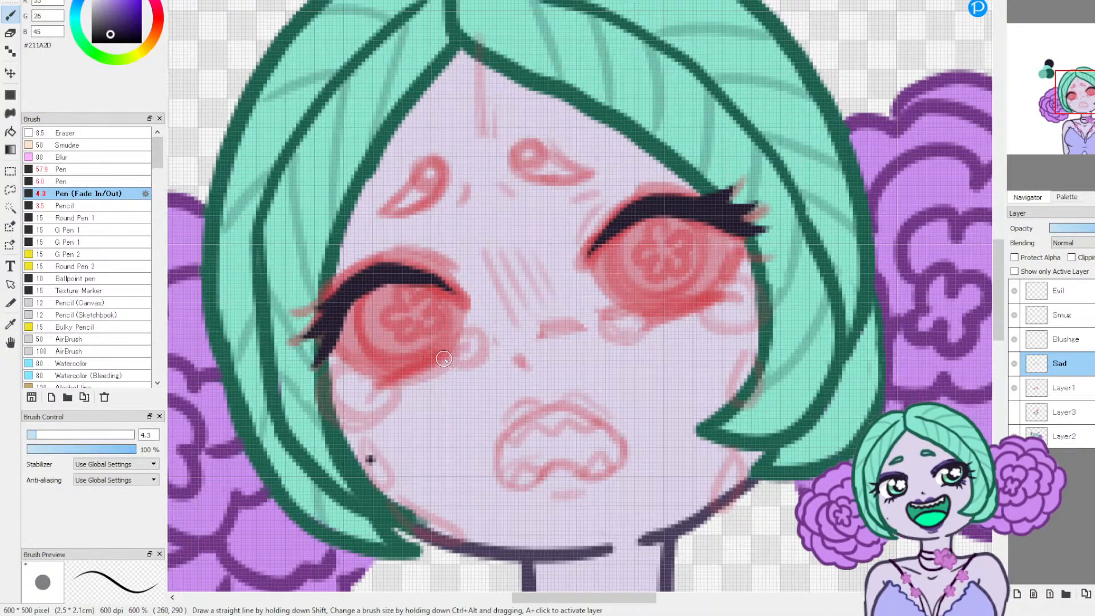
pyautogui.moveTo(362, 371)
pyautogui.mouseDown()
pyautogui.moveTo(388, 377)
pyautogui.moveTo(379, 385)
pyautogui.moveTo(456, 352)
pyautogui.mouseUp()
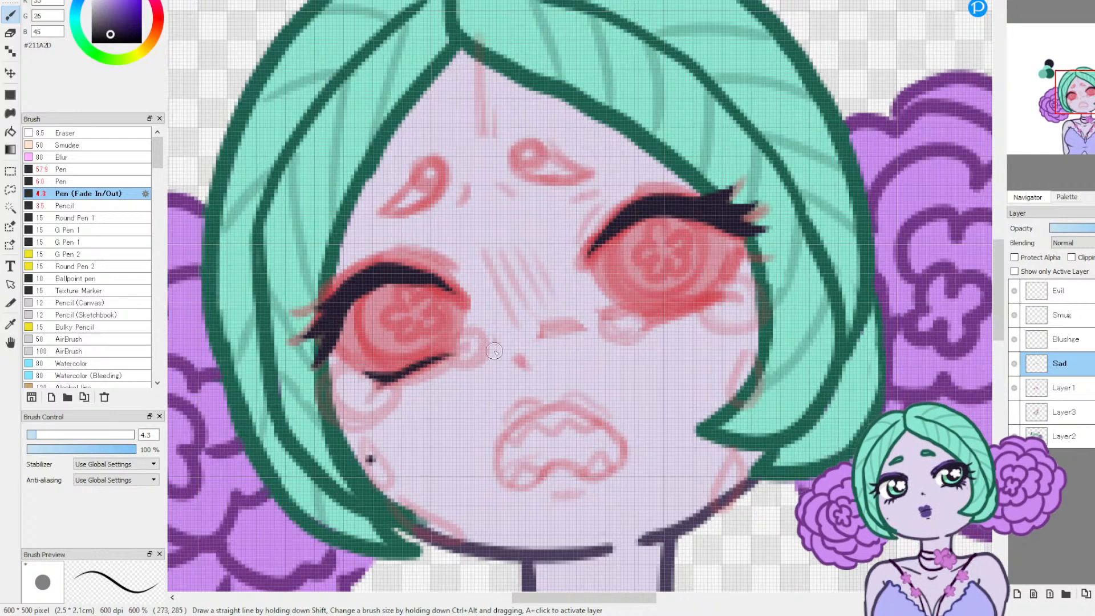
pyautogui.moveTo(718, 286); pyautogui.dragTo(664, 310)
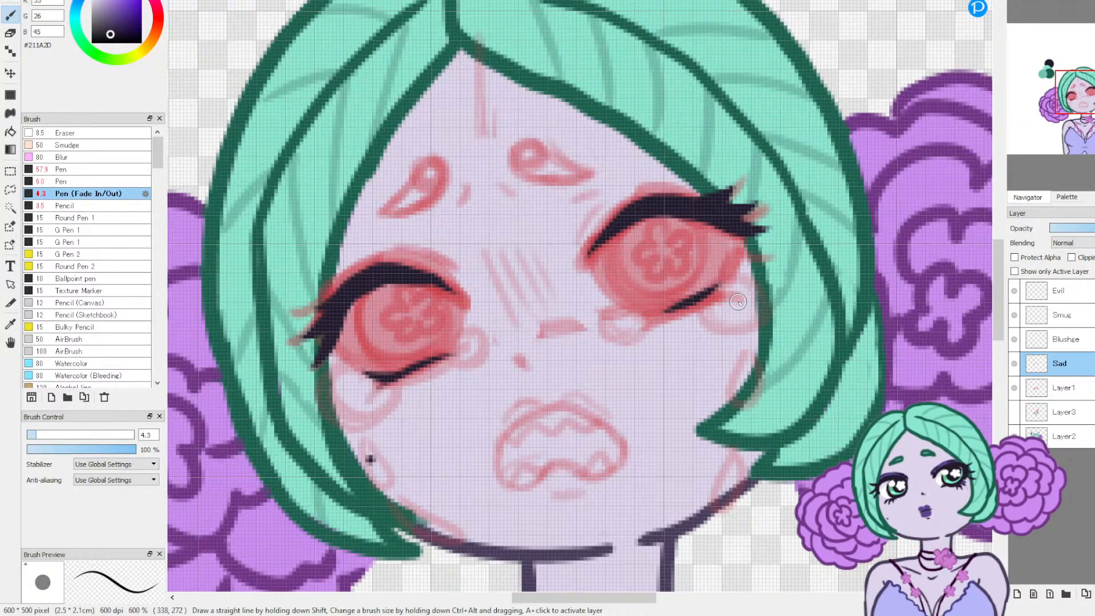
pyautogui.moveTo(733, 289); pyautogui.dragTo(632, 320)
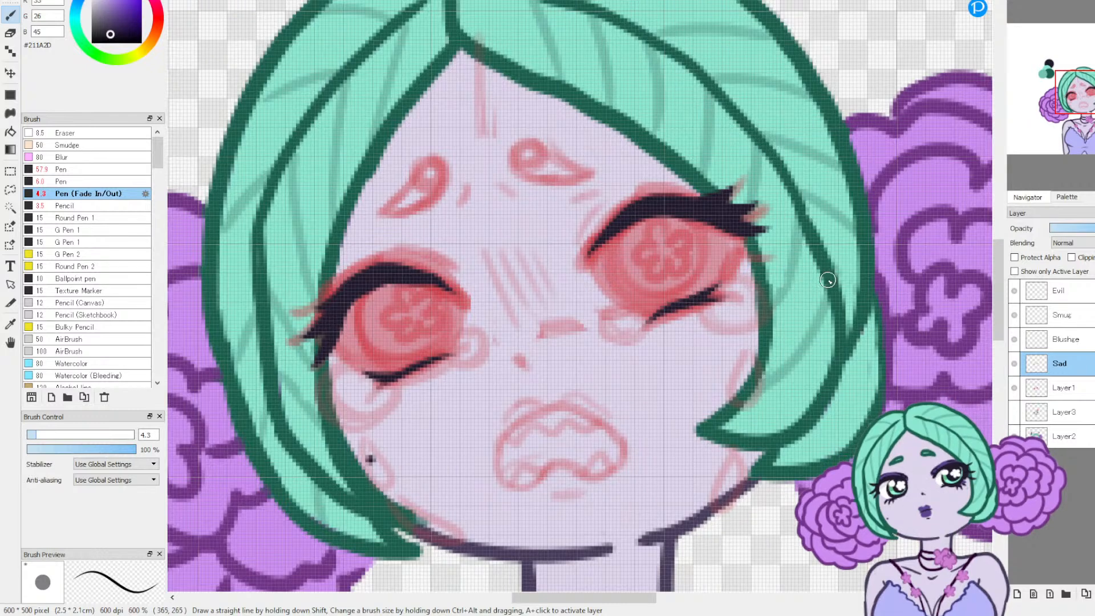
pyautogui.hotkey('ctrl', 'z')
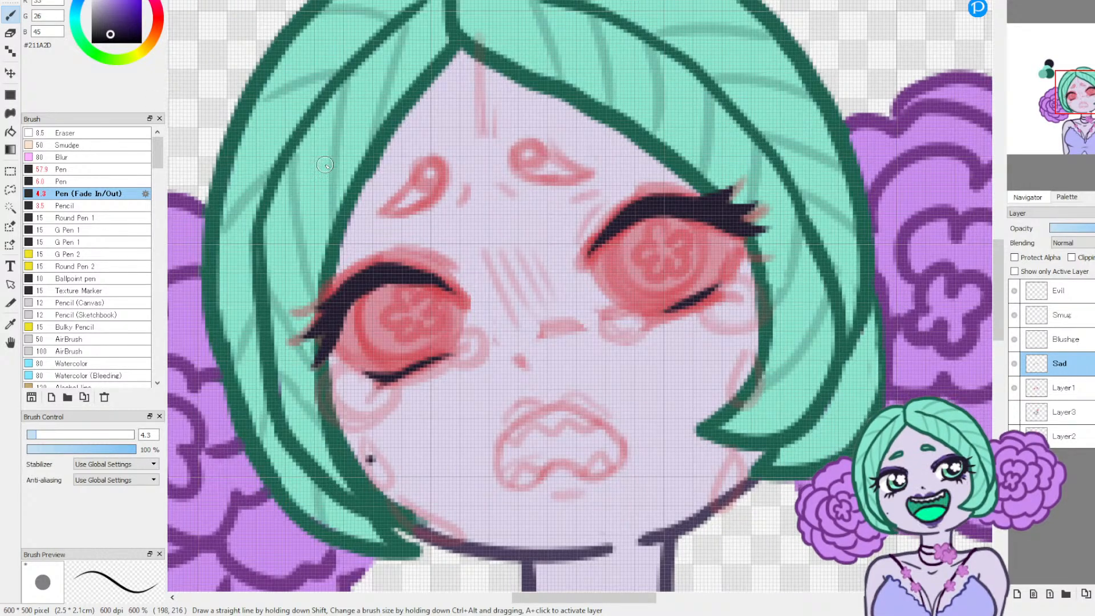
pyautogui.moveTo(712, 299); pyautogui.dragTo(638, 323)
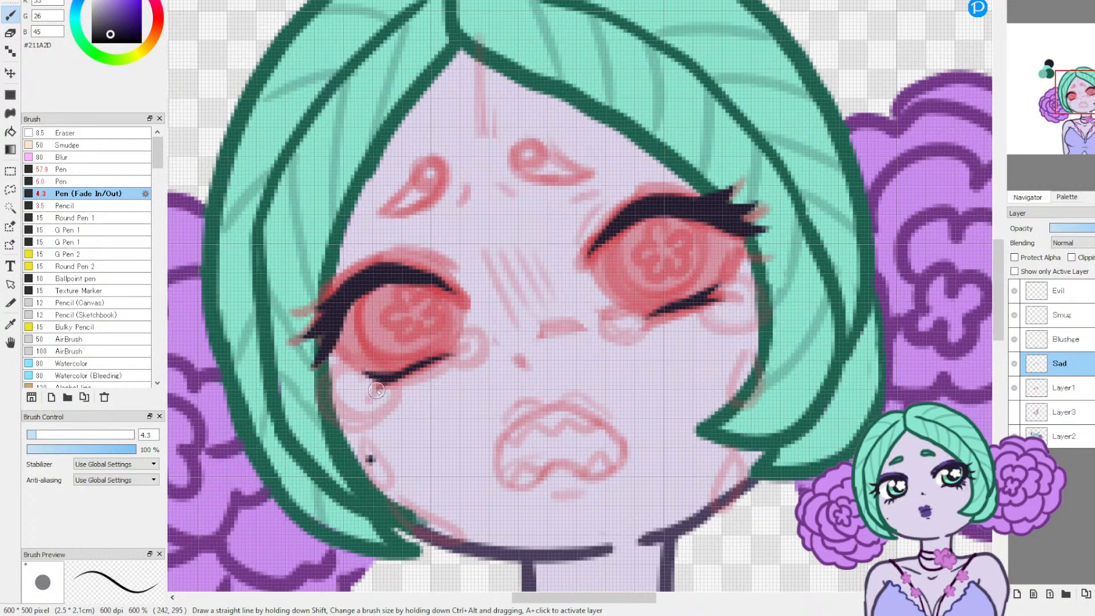
# Step: Add small lashes to the outer ends of the lower lash lines and extend the outer upper lashes of both eyes
pyautogui.moveTo(359, 386); pyautogui.dragTo(391, 375)
pyautogui.moveTo(735, 289); pyautogui.dragTo(695, 293)
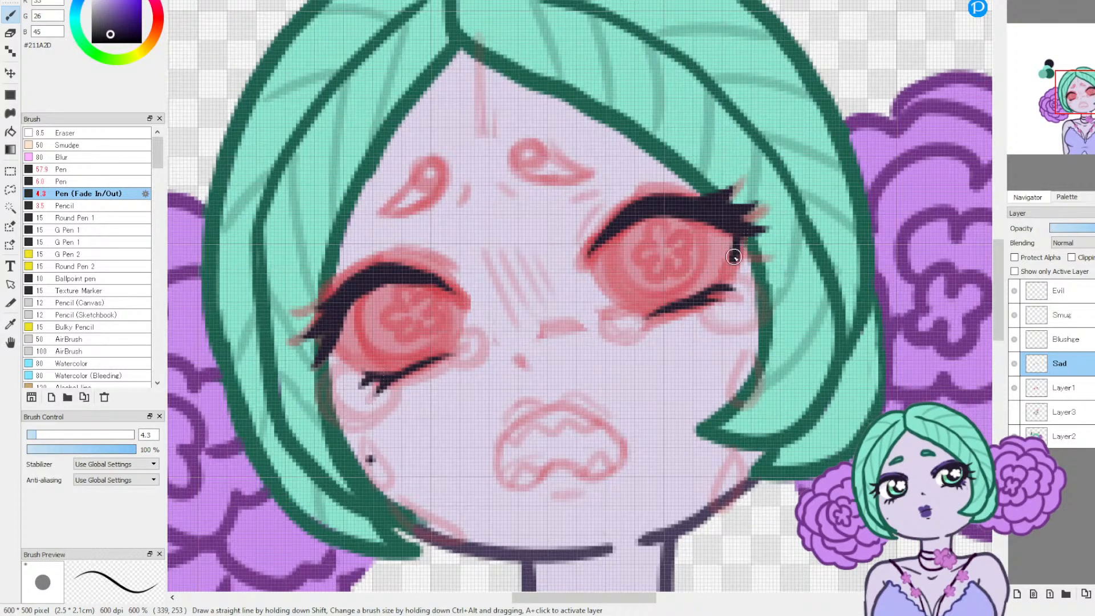
pyautogui.moveTo(742, 235); pyautogui.dragTo(769, 213)
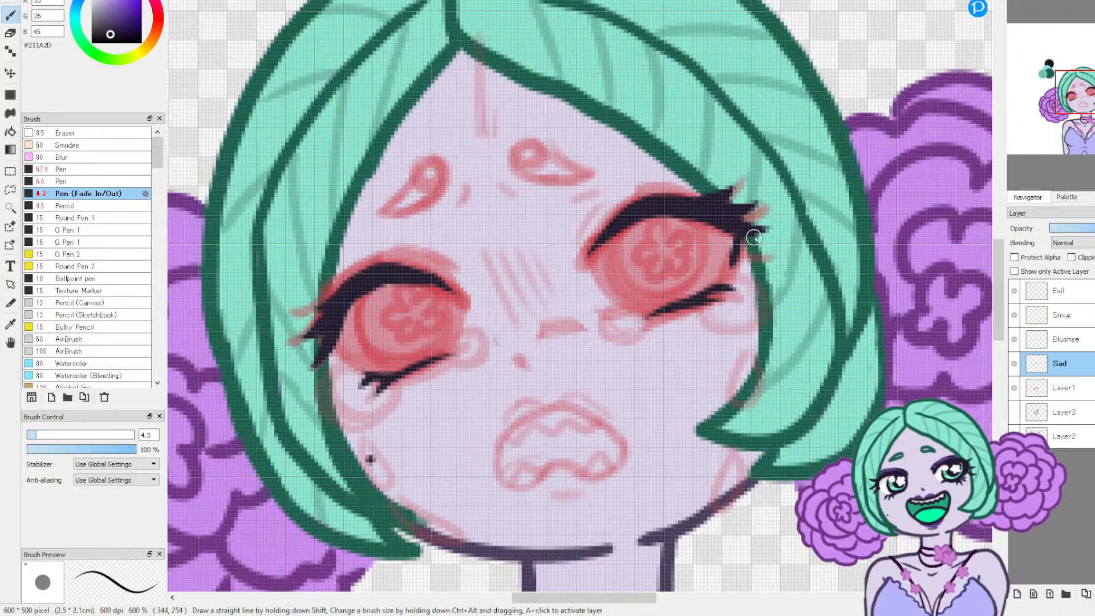
pyautogui.moveTo(732, 227)
pyautogui.mouseDown()
pyautogui.moveTo(782, 228)
pyautogui.moveTo(765, 195)
pyautogui.mouseUp()
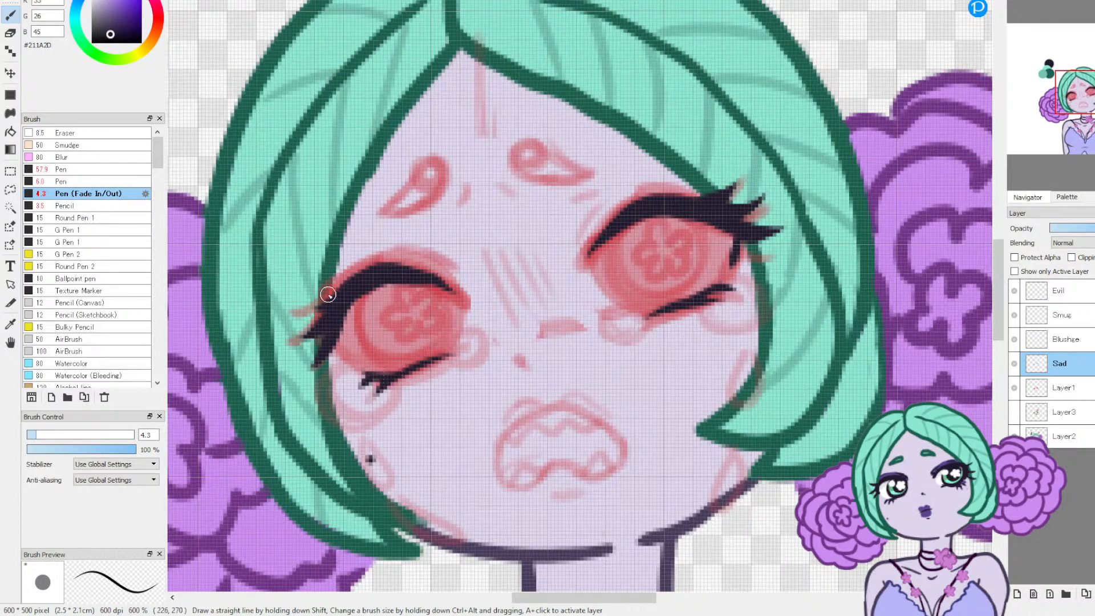
pyautogui.moveTo(333, 297); pyautogui.dragTo(296, 311)
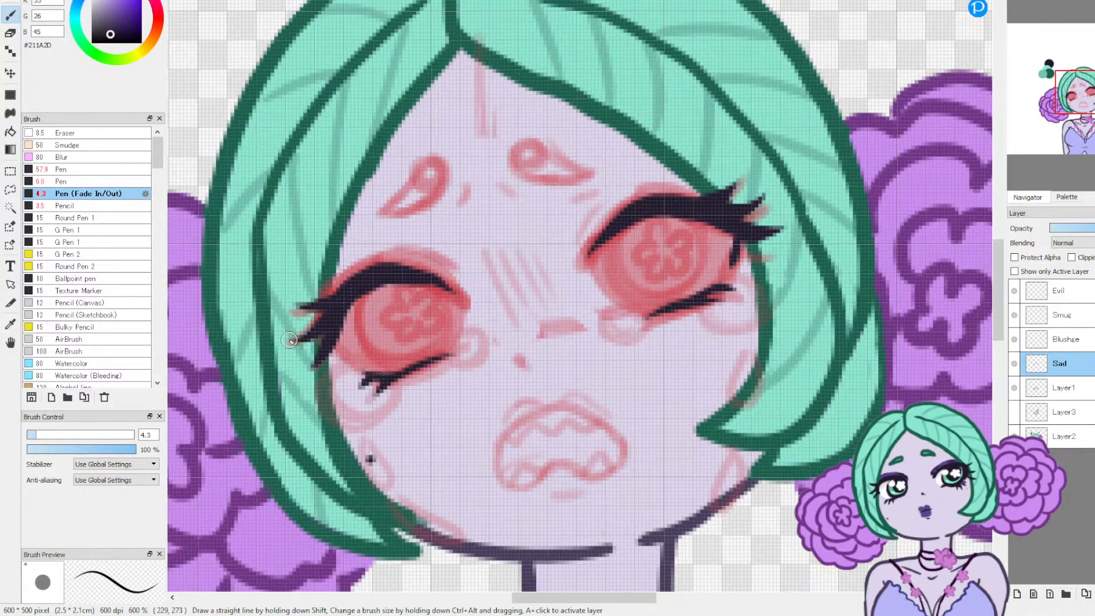
# Step: Ink another outer lash and short crease lines above both eyes' inner corners, then tidy a lash line's inner end with the eraser at size 11
pyautogui.moveTo(338, 325); pyautogui.dragTo(348, 356)
pyautogui.moveTo(618, 199); pyautogui.dragTo(589, 227)
pyautogui.moveTo(451, 276); pyautogui.dragTo(421, 259)
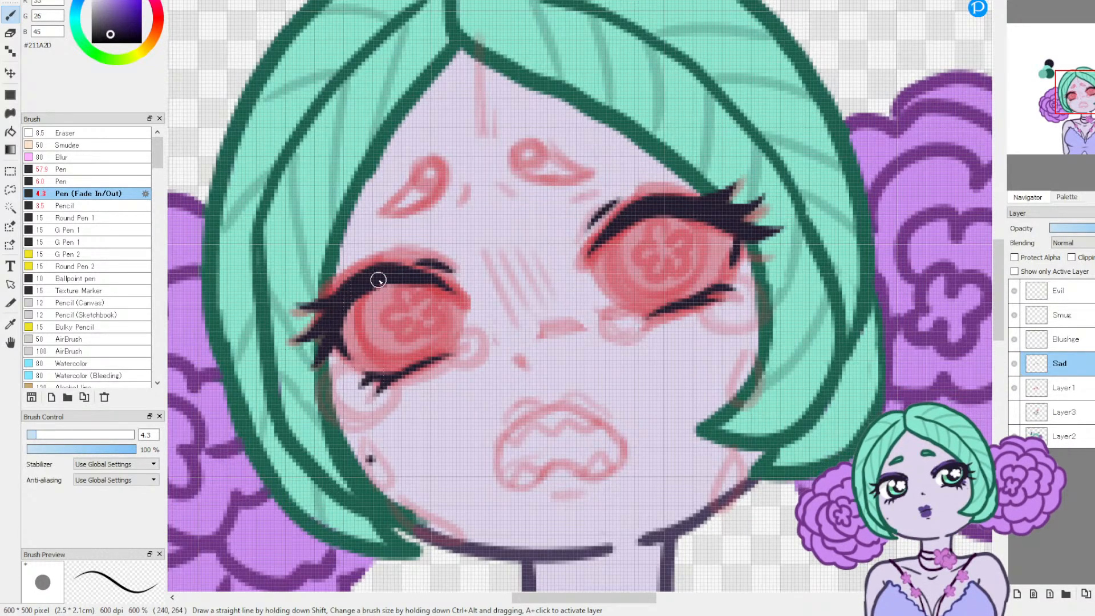
pyautogui.moveTo(417, 282); pyautogui.dragTo(461, 305)
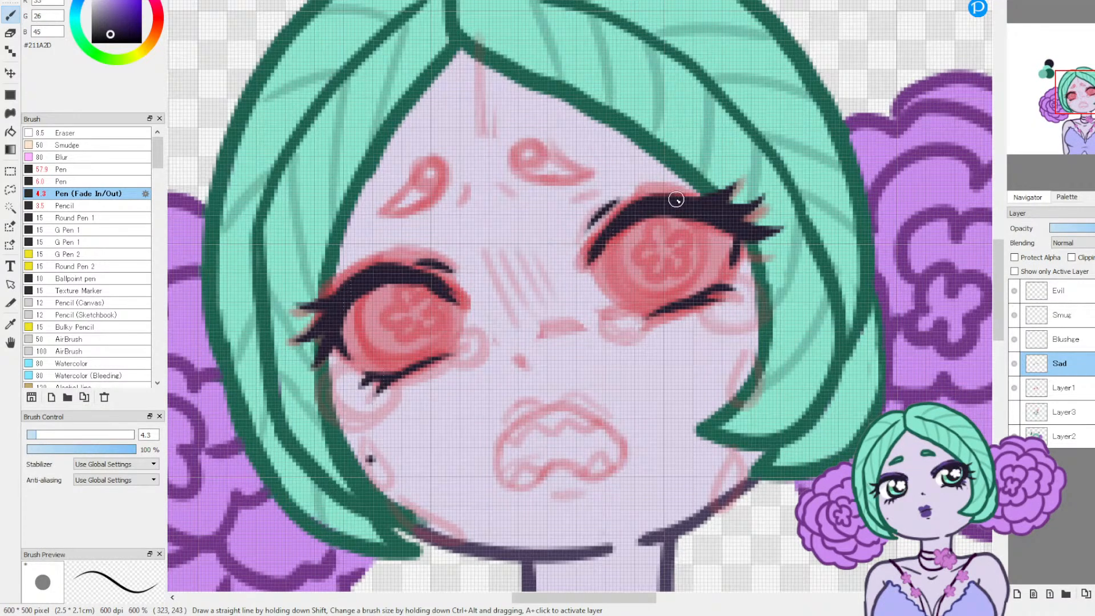
pyautogui.press('e')
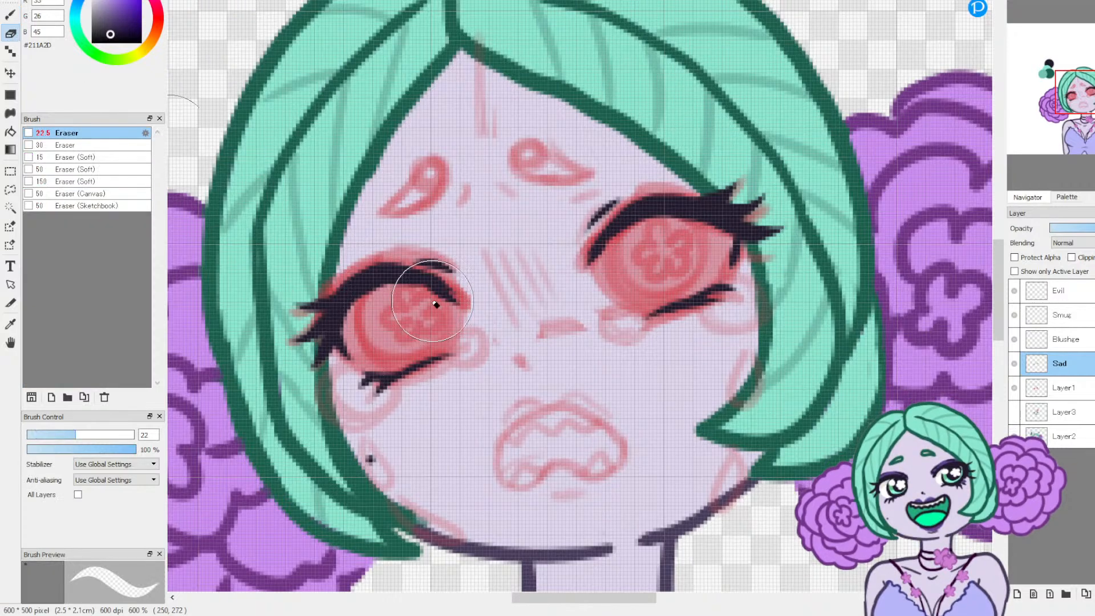
pyautogui.moveTo(57, 430); pyautogui.dragTo(50, 433)
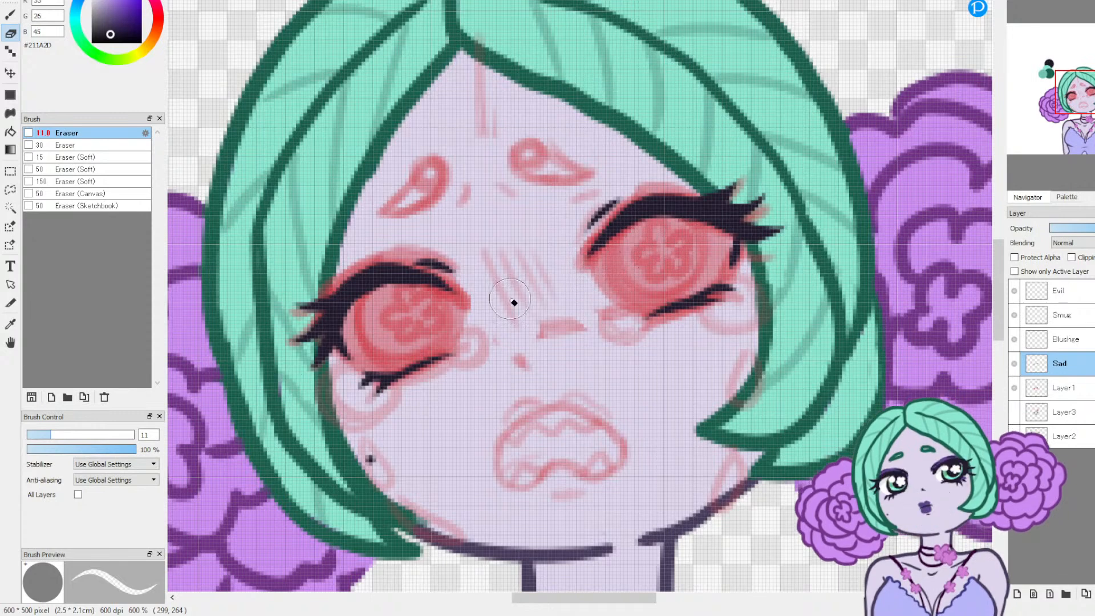
pyautogui.click(14, 17)
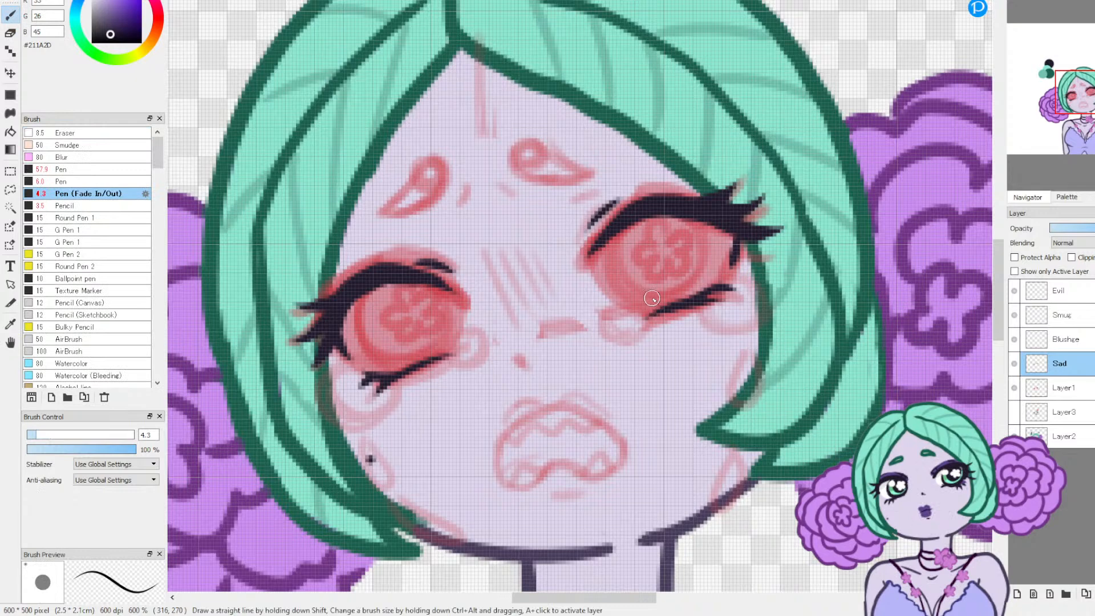
pyautogui.moveTo(643, 300); pyautogui.dragTo(602, 258)
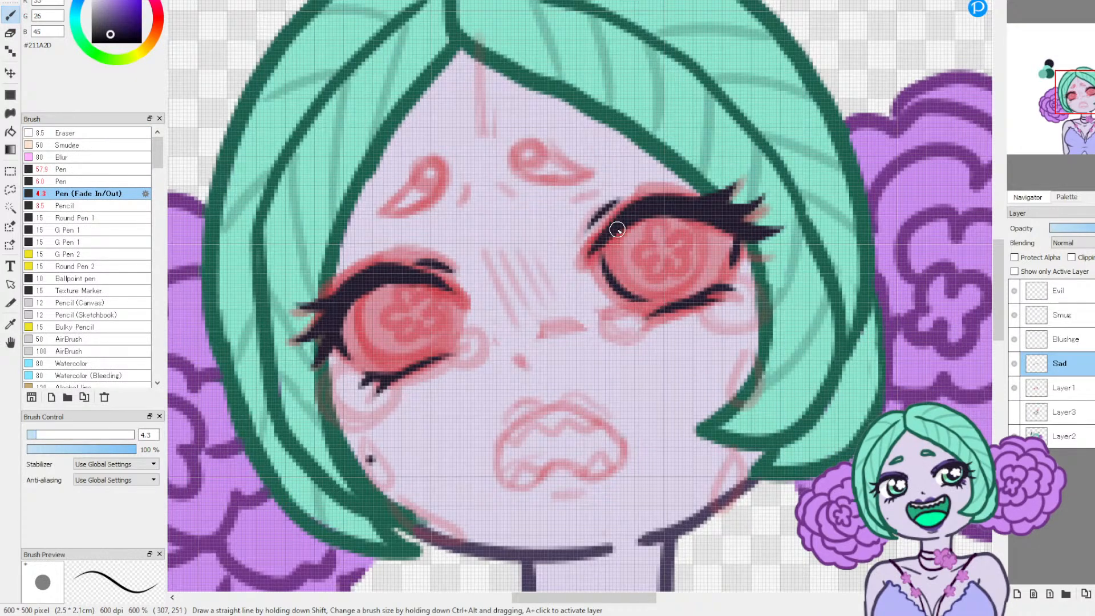
pyautogui.moveTo(406, 363)
pyautogui.mouseDown()
pyautogui.moveTo(385, 361)
pyautogui.moveTo(344, 323)
pyautogui.moveTo(342, 297)
pyautogui.mouseUp()
pyautogui.moveTo(354, 293)
pyautogui.mouseDown()
pyautogui.moveTo(361, 346)
pyautogui.moveTo(410, 358)
pyautogui.moveTo(443, 333)
pyautogui.moveTo(446, 303)
pyautogui.mouseUp()
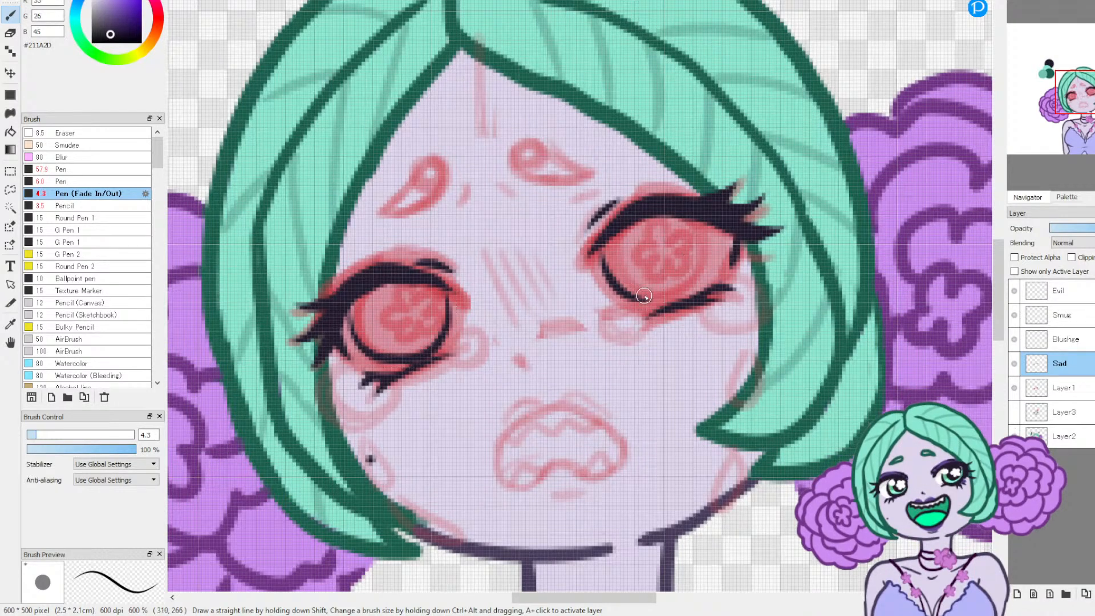
pyautogui.moveTo(675, 295)
pyautogui.mouseDown()
pyautogui.moveTo(702, 267)
pyautogui.moveTo(705, 244)
pyautogui.moveTo(690, 218)
pyautogui.mouseUp()
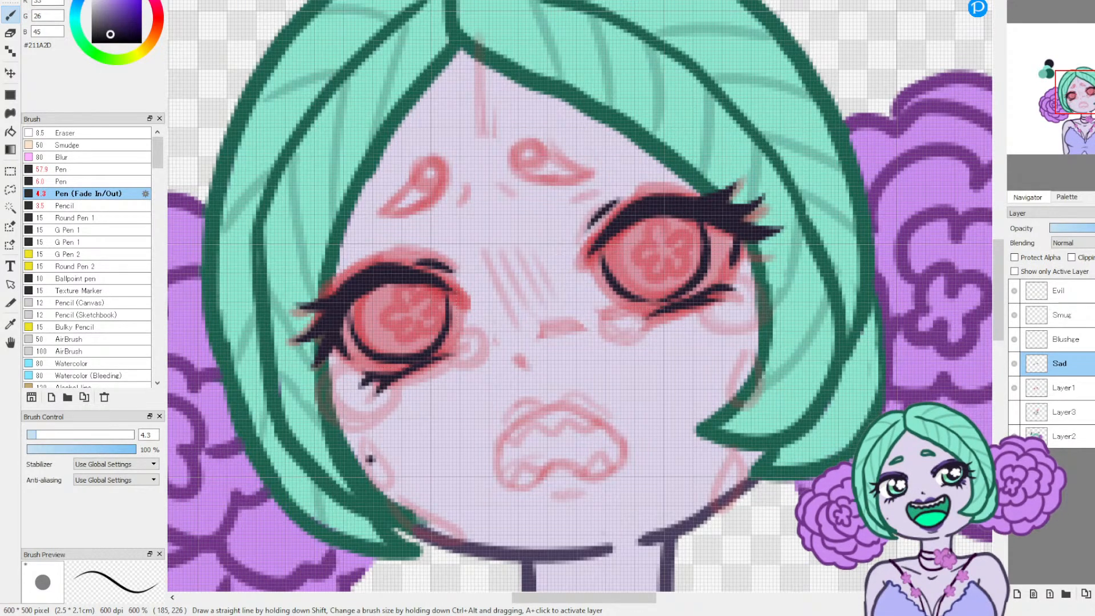
pyautogui.hotkey('ctrl', 'z')
pyautogui.hotkey('ctrl', 'z')
pyautogui.hotkey('ctrl', 'z')
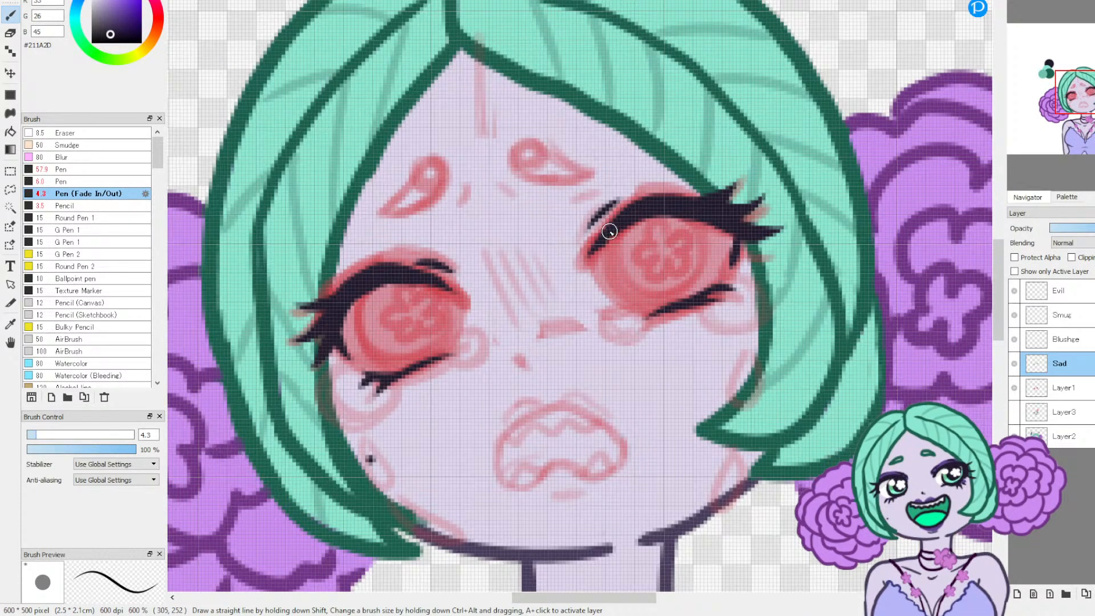
# Step: Ink the rounded iris outlines of both eyes beneath the upper lash lines with the pen at size 4.3
pyautogui.moveTo(605, 238)
pyautogui.mouseDown()
pyautogui.moveTo(625, 289)
pyautogui.moveTo(669, 296)
pyautogui.moveTo(695, 270)
pyautogui.moveTo(698, 244)
pyautogui.mouseUp()
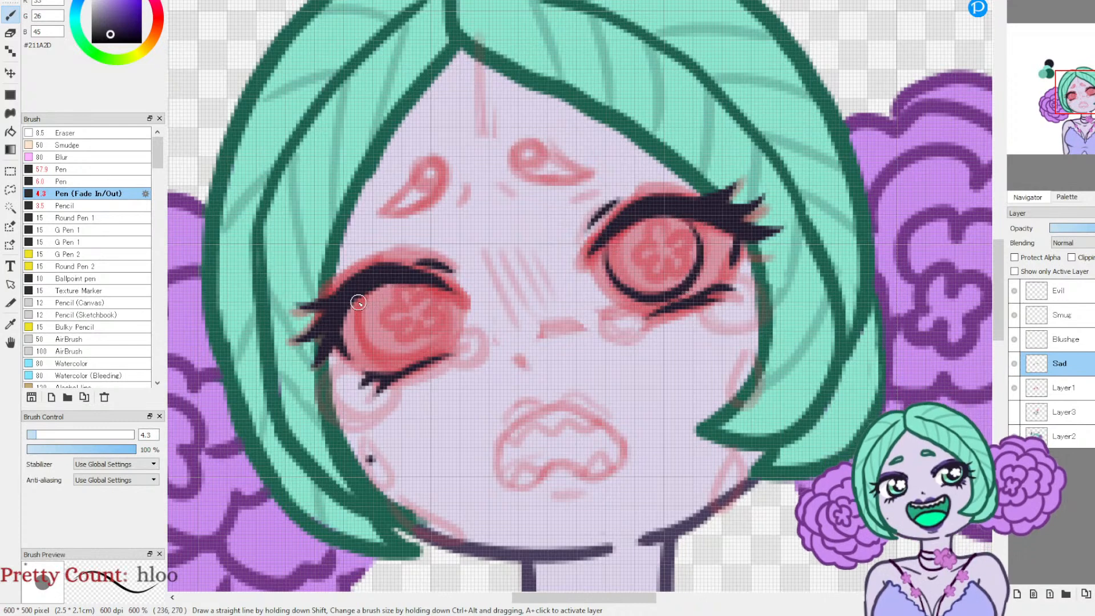
pyautogui.moveTo(357, 293)
pyautogui.mouseDown()
pyautogui.moveTo(346, 319)
pyautogui.moveTo(378, 360)
pyautogui.moveTo(418, 356)
pyautogui.moveTo(442, 323)
pyautogui.moveTo(425, 277)
pyautogui.mouseUp()
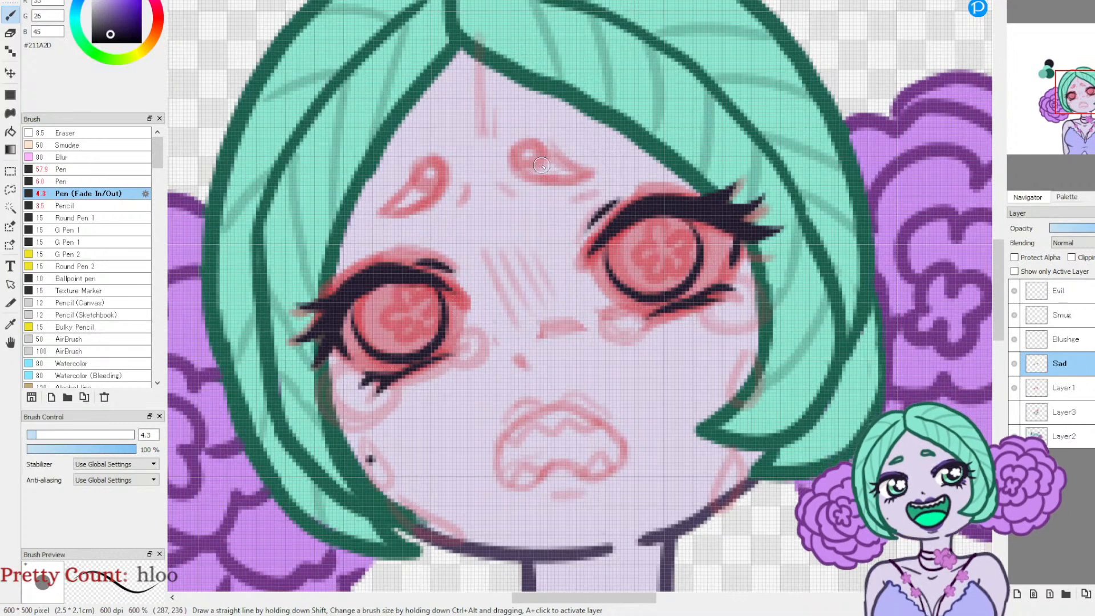
# Step: Outline both teardrop-shaped eyebrows with the pen in the hair outline's dark green, #195F4D
pyautogui.moveTo(539, 146)
pyautogui.mouseDown()
pyautogui.moveTo(512, 160)
pyautogui.moveTo(531, 180)
pyautogui.moveTo(577, 181)
pyautogui.moveTo(593, 165)
pyautogui.moveTo(518, 154)
pyautogui.mouseUp()
pyautogui.click(49, 1)
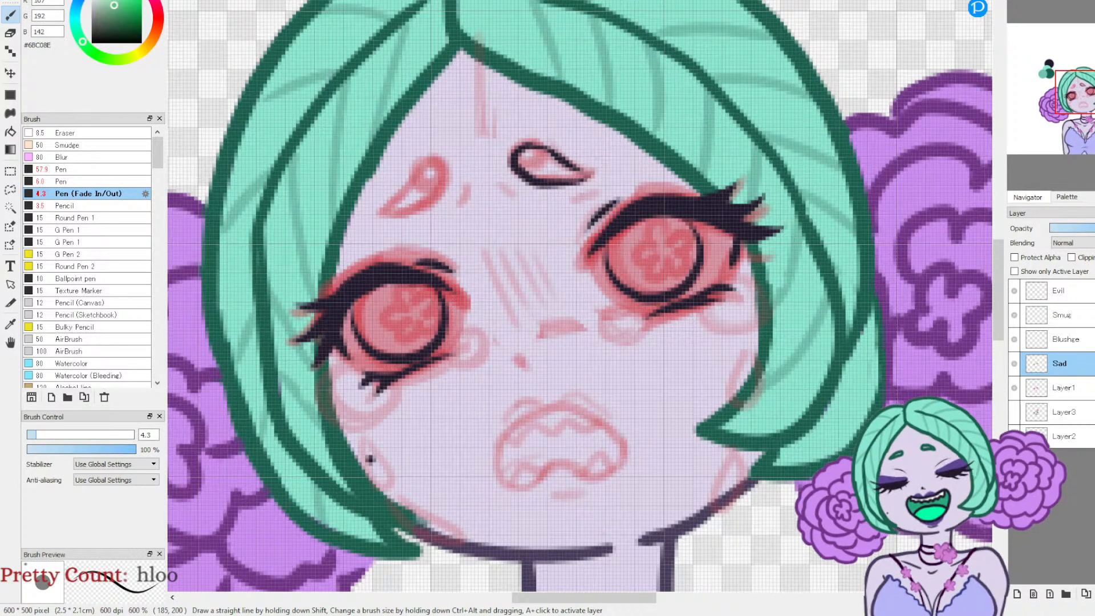
pyautogui.click(11, 322)
pyautogui.click(215, 302)
pyautogui.press('b')
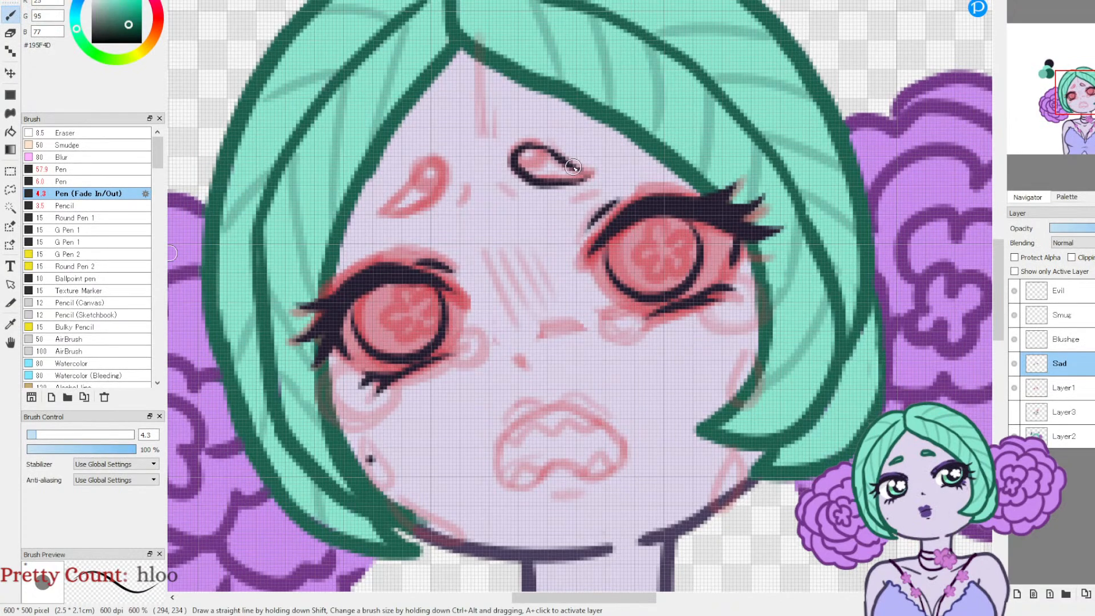
pyautogui.moveTo(545, 145)
pyautogui.mouseDown()
pyautogui.moveTo(517, 156)
pyautogui.moveTo(524, 173)
pyautogui.moveTo(593, 171)
pyautogui.mouseUp()
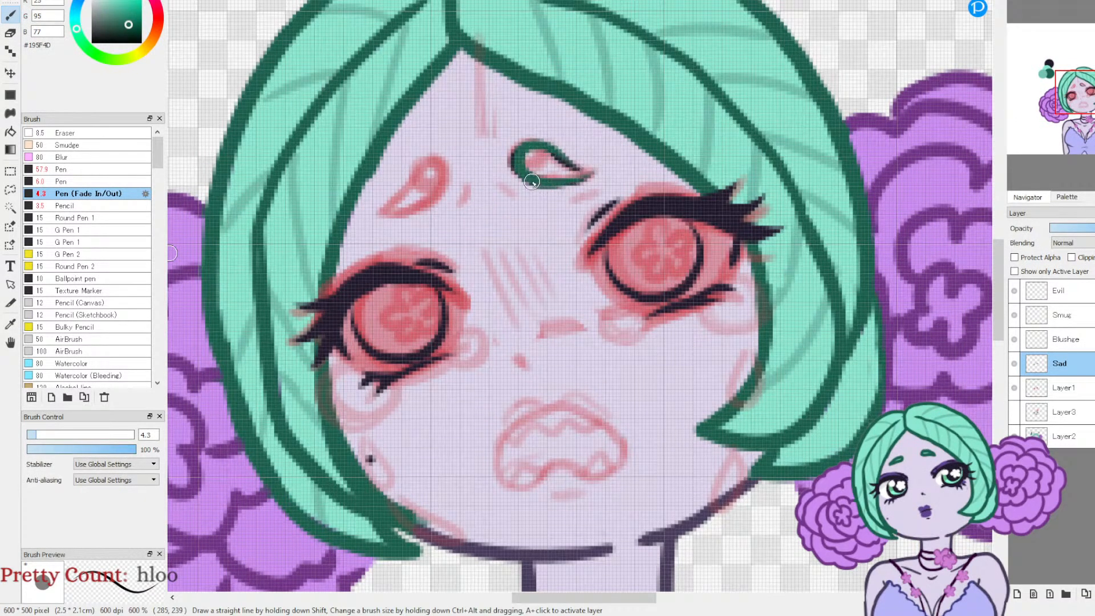
pyautogui.moveTo(516, 151)
pyautogui.mouseDown()
pyautogui.moveTo(559, 171)
pyautogui.moveTo(599, 173)
pyautogui.mouseUp()
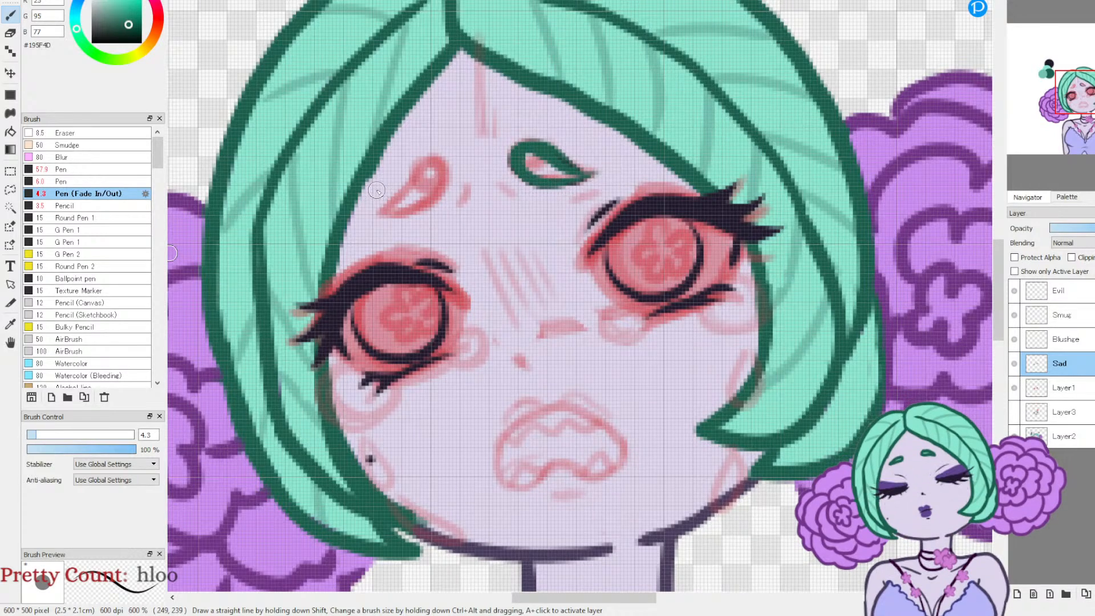
pyautogui.moveTo(395, 202)
pyautogui.mouseDown()
pyautogui.moveTo(434, 157)
pyautogui.moveTo(451, 171)
pyautogui.moveTo(443, 192)
pyautogui.moveTo(383, 206)
pyautogui.mouseUp()
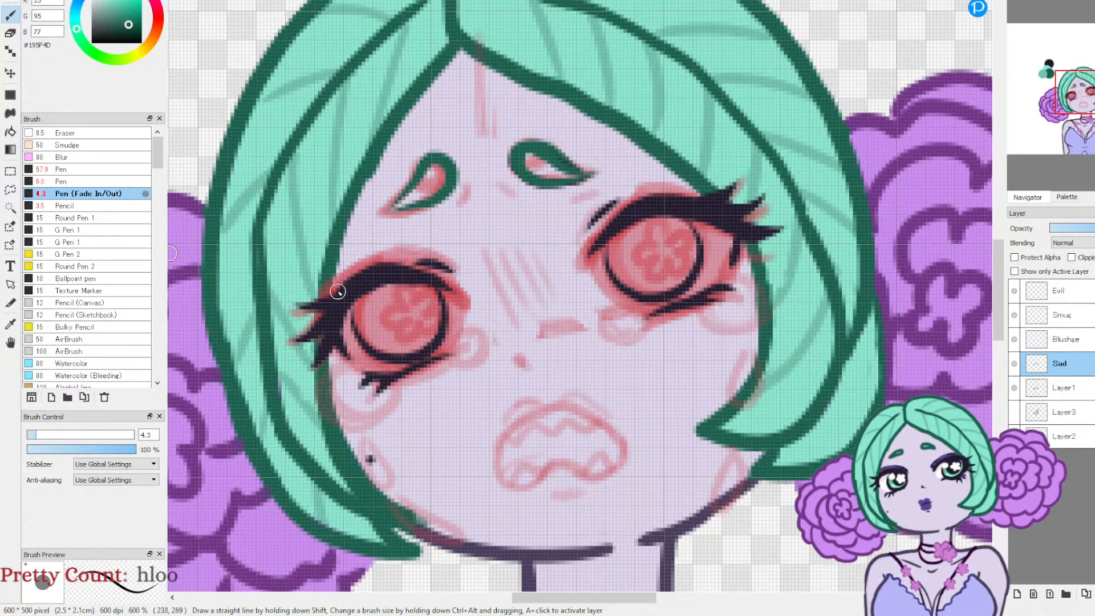
# Step: Thin the inner edges of both eyebrow outlines with the eraser at size 6.3
pyautogui.click(11, 32)
pyautogui.moveTo(50, 435); pyautogui.dragTo(40, 435)
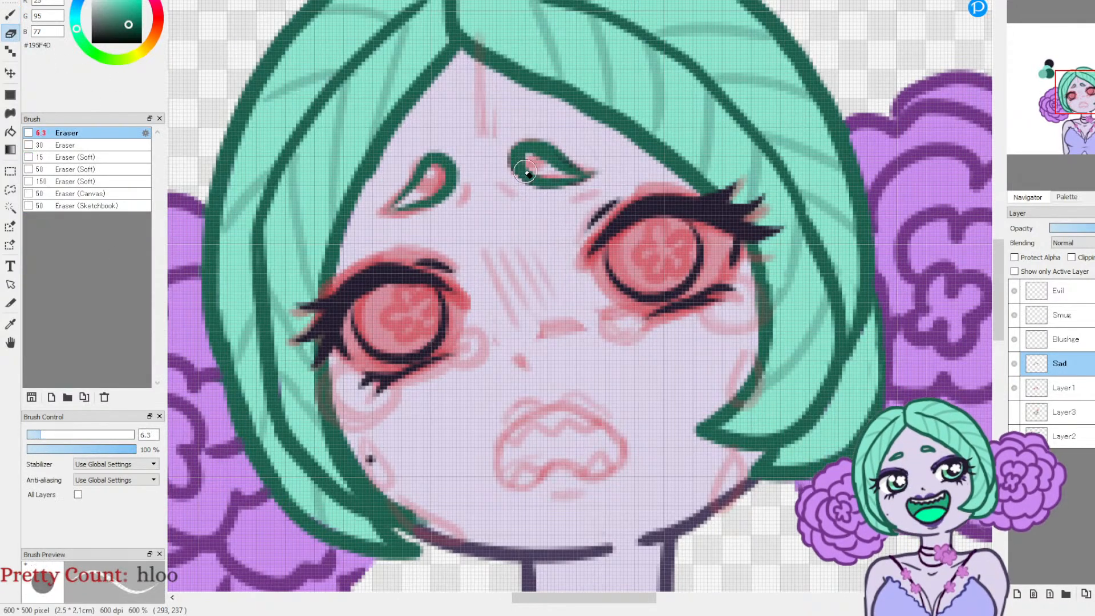
pyautogui.moveTo(581, 161)
pyautogui.mouseDown()
pyautogui.moveTo(535, 136)
pyautogui.moveTo(492, 147)
pyautogui.moveTo(491, 200)
pyautogui.moveTo(528, 165)
pyautogui.mouseUp()
pyautogui.moveTo(435, 171); pyautogui.dragTo(428, 186)
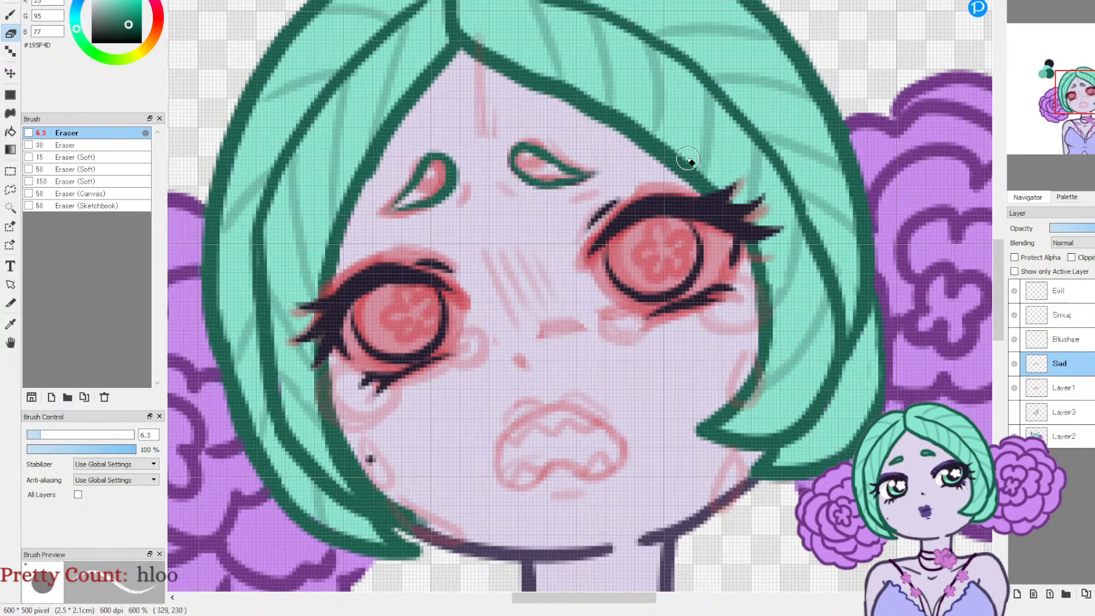
# Step: Ink two furrow marks between the eyebrows and a short nose in #211A2D at pen size 4, trimming the nose with the eraser
pyautogui.click(10, 14)
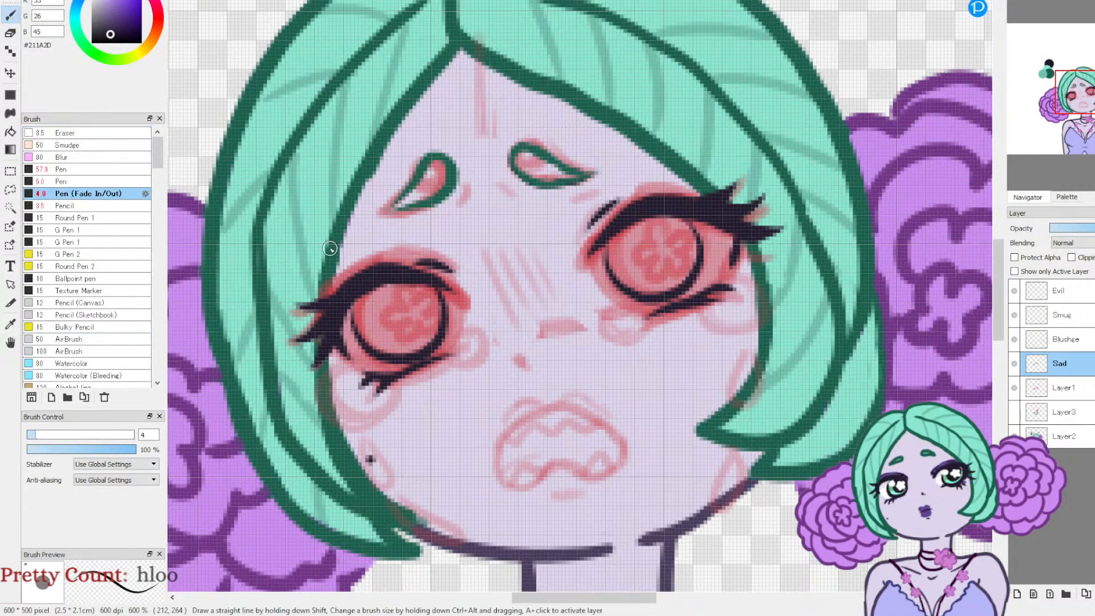
pyautogui.moveTo(463, 204)
pyautogui.mouseDown()
pyautogui.moveTo(472, 186)
pyautogui.moveTo(524, 205)
pyautogui.mouseUp()
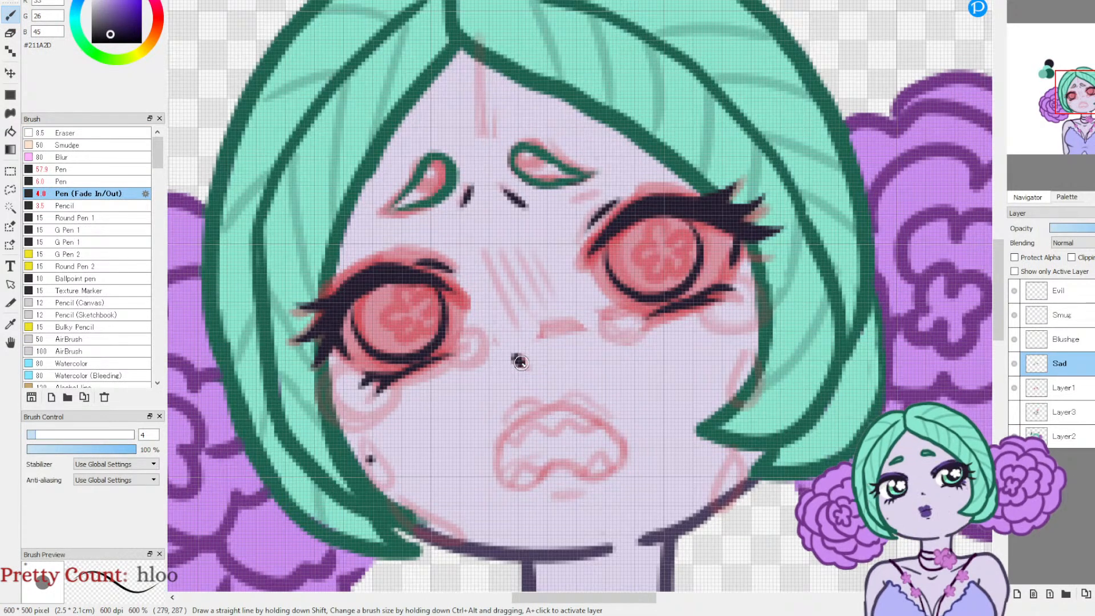
pyautogui.moveTo(517, 358); pyautogui.dragTo(542, 369)
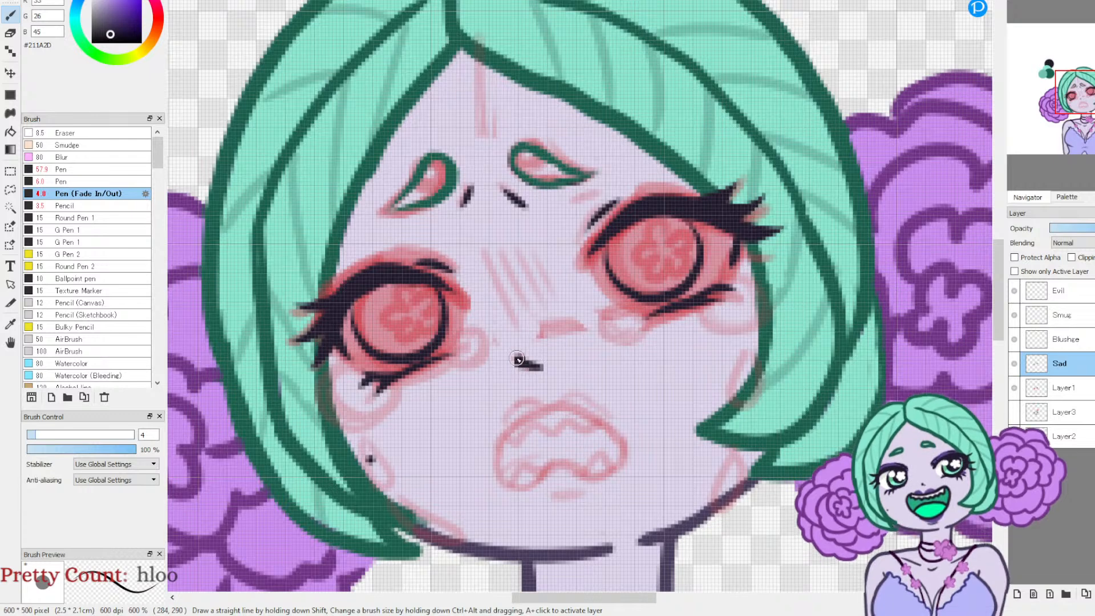
pyautogui.press('e')
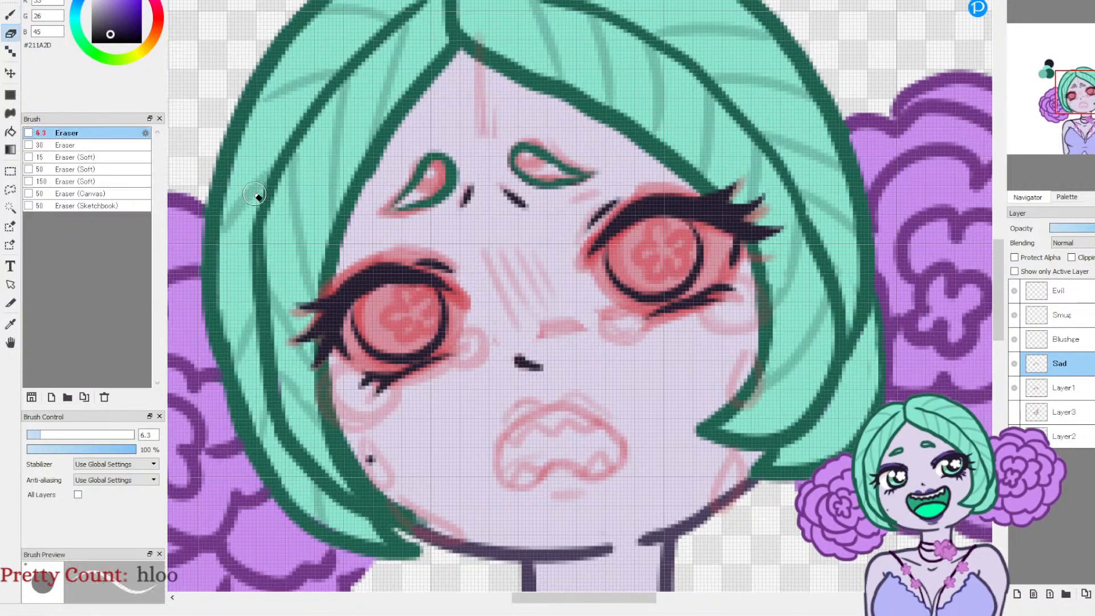
pyautogui.moveTo(538, 366); pyautogui.dragTo(524, 376)
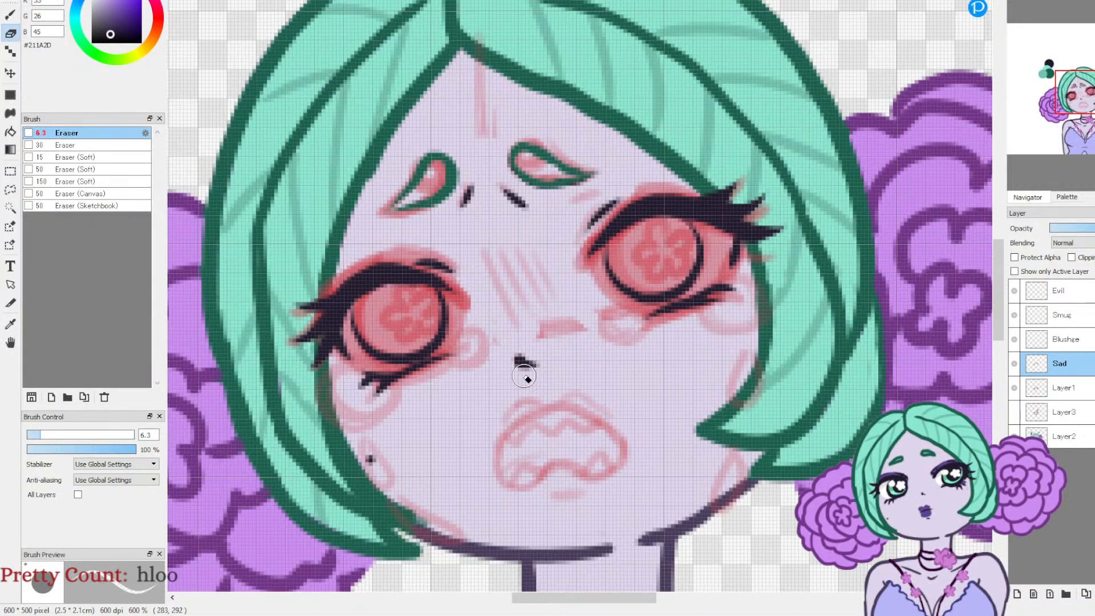
# Step: Ink the open frowning mouth outline, redoing its lower edge, and add the upper lip contours and a short lower lip line
pyautogui.click(17, 16)
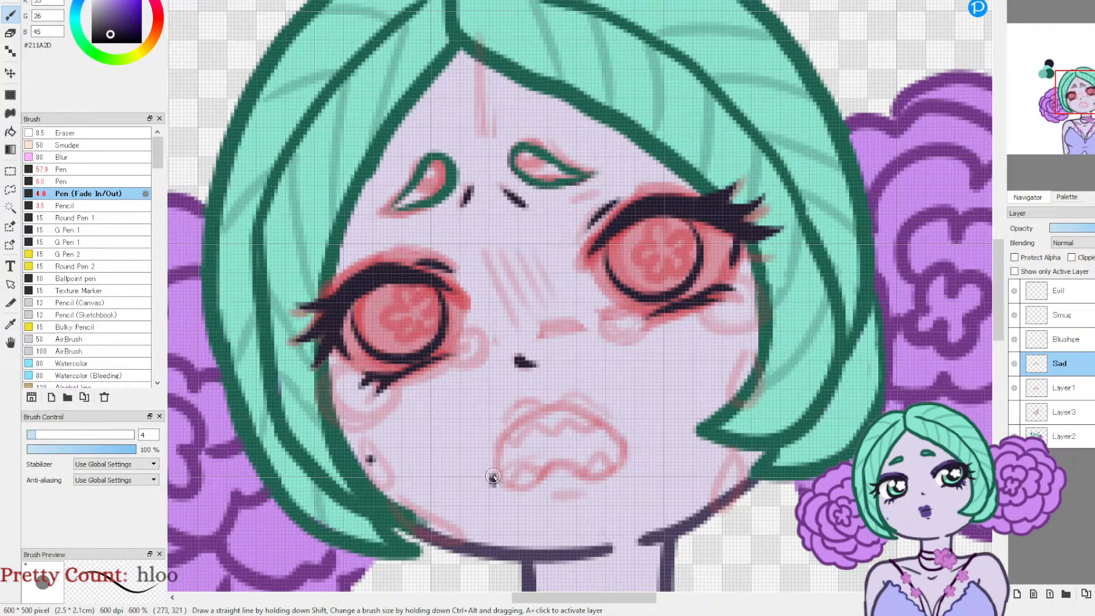
pyautogui.moveTo(500, 444)
pyautogui.mouseDown()
pyautogui.moveTo(549, 406)
pyautogui.moveTo(607, 423)
pyautogui.moveTo(631, 444)
pyautogui.moveTo(634, 467)
pyautogui.moveTo(610, 487)
pyautogui.mouseUp()
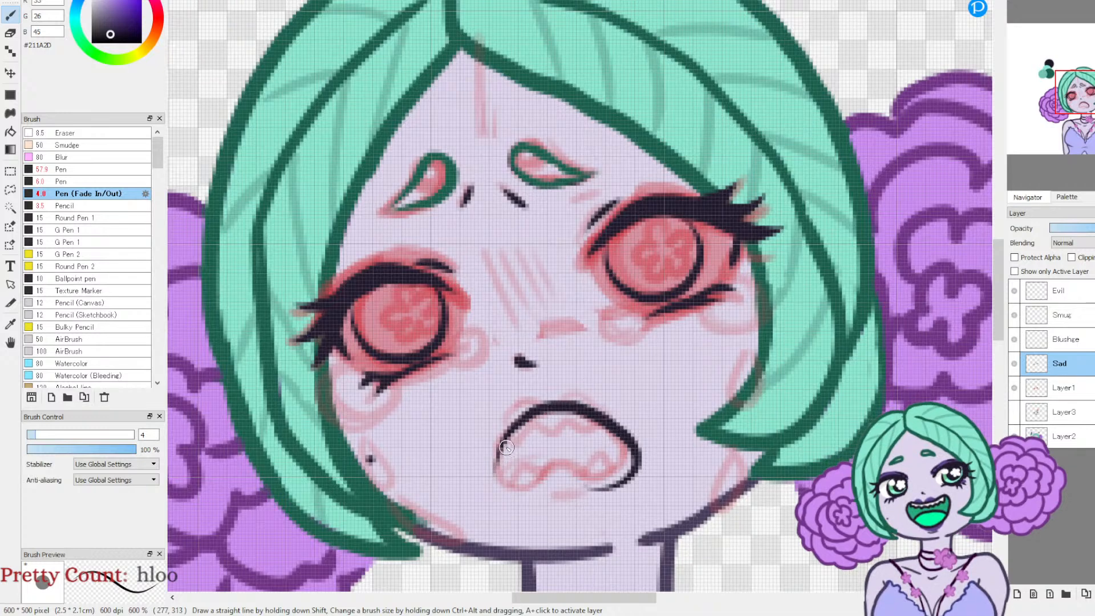
pyautogui.moveTo(501, 448)
pyautogui.mouseDown()
pyautogui.moveTo(494, 480)
pyautogui.moveTo(511, 489)
pyautogui.moveTo(575, 466)
pyautogui.moveTo(618, 482)
pyautogui.moveTo(589, 486)
pyautogui.mouseUp()
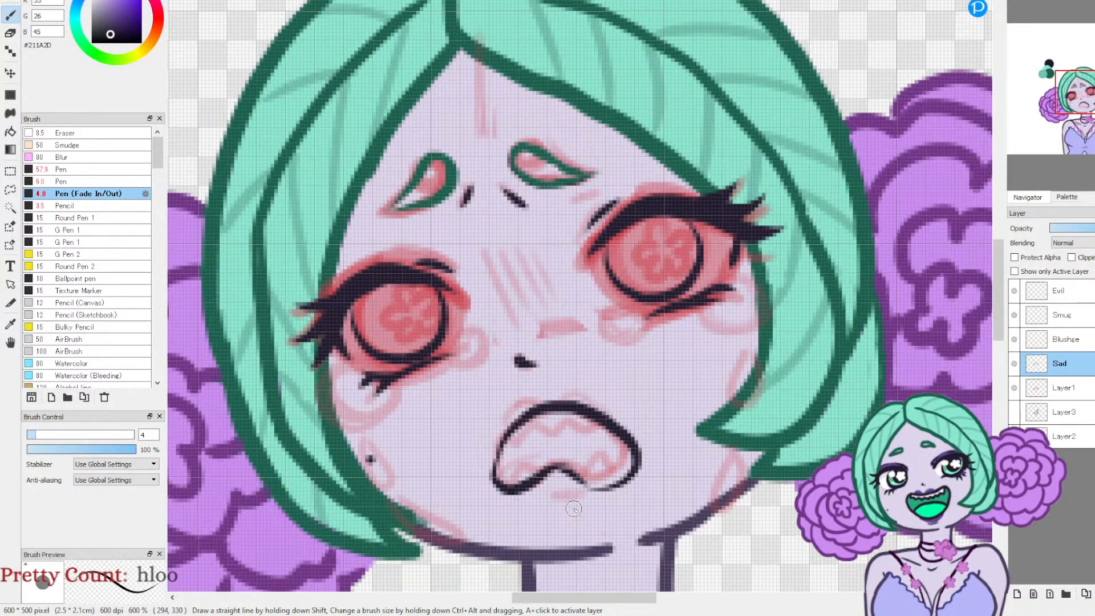
pyautogui.hotkey('ctrl', 'z')
pyautogui.moveTo(565, 465)
pyautogui.mouseDown()
pyautogui.moveTo(604, 487)
pyautogui.moveTo(589, 493)
pyautogui.mouseUp()
pyautogui.moveTo(501, 427); pyautogui.dragTo(510, 403)
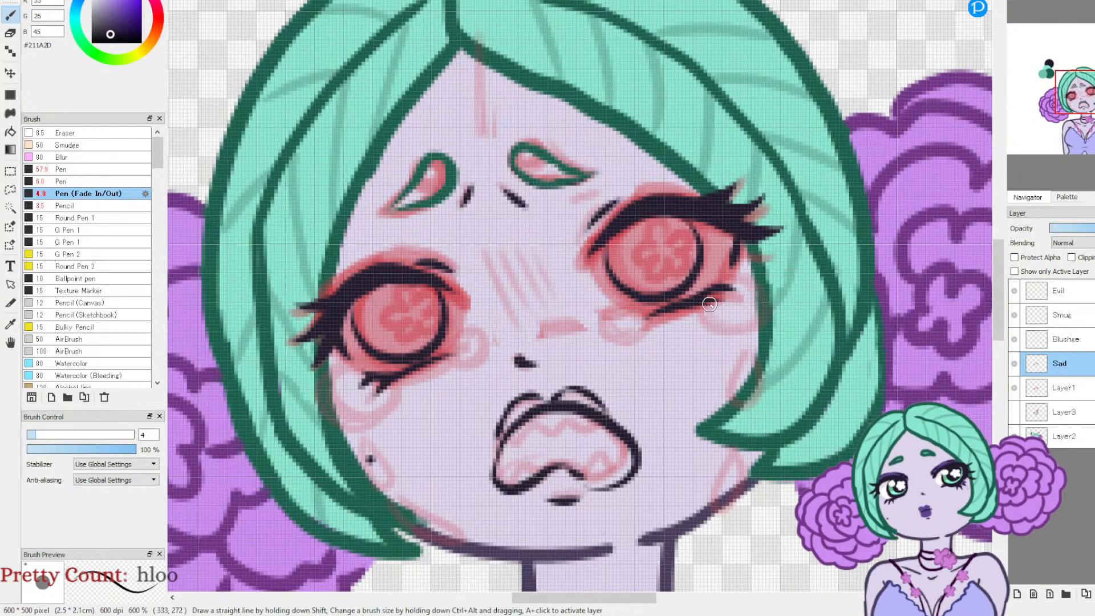
# Step: Ink rounded teardrops at the outer and inner corners of both eyes
pyautogui.moveTo(712, 325); pyautogui.dragTo(744, 338)
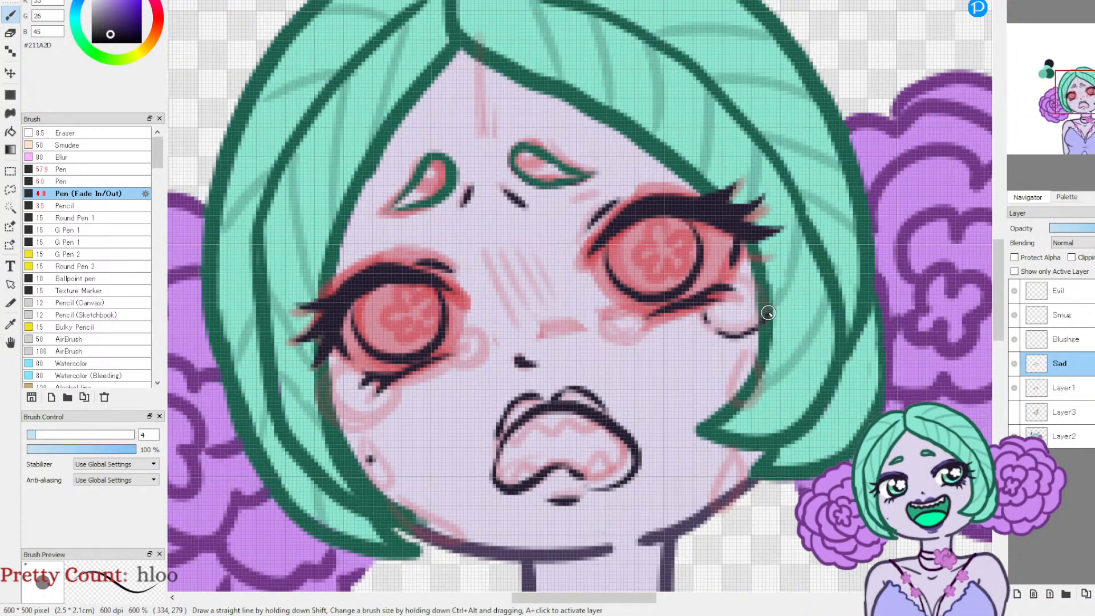
pyautogui.moveTo(770, 299); pyautogui.dragTo(739, 265)
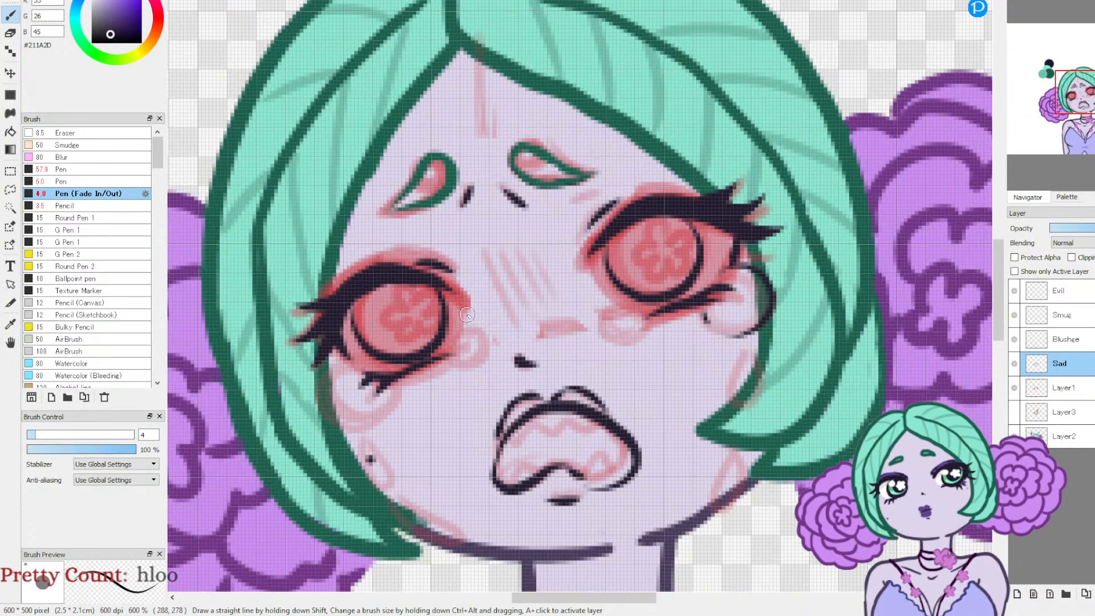
pyautogui.moveTo(351, 358)
pyautogui.mouseDown()
pyautogui.moveTo(318, 392)
pyautogui.moveTo(342, 424)
pyautogui.moveTo(382, 411)
pyautogui.moveTo(390, 380)
pyautogui.mouseUp()
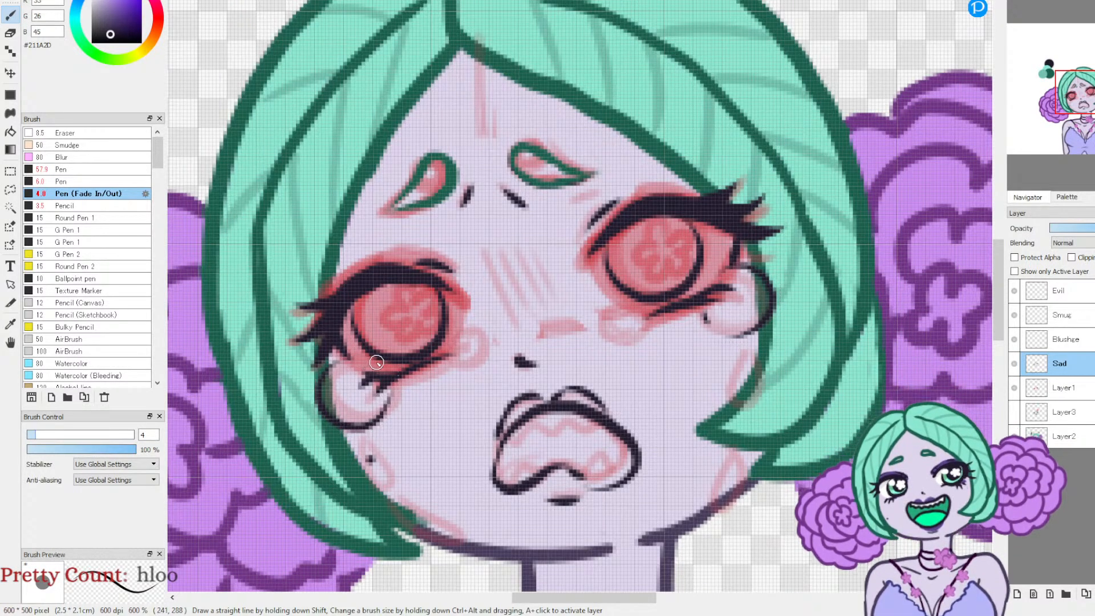
pyautogui.moveTo(388, 378)
pyautogui.mouseDown()
pyautogui.moveTo(473, 374)
pyautogui.moveTo(492, 356)
pyautogui.moveTo(466, 330)
pyautogui.moveTo(453, 352)
pyautogui.mouseUp()
pyautogui.moveTo(616, 307)
pyautogui.mouseDown()
pyautogui.moveTo(606, 334)
pyautogui.moveTo(623, 342)
pyautogui.moveTo(641, 320)
pyautogui.mouseUp()
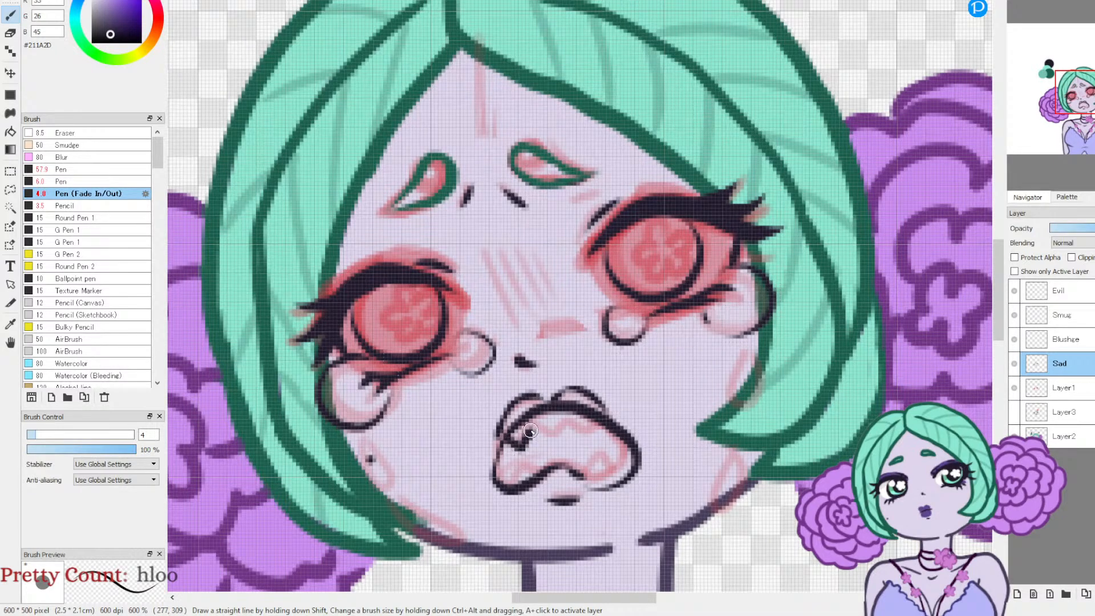
# Step: Ink zigzag upper and lower teeth inside the open mouth
pyautogui.moveTo(548, 432); pyautogui.dragTo(599, 434)
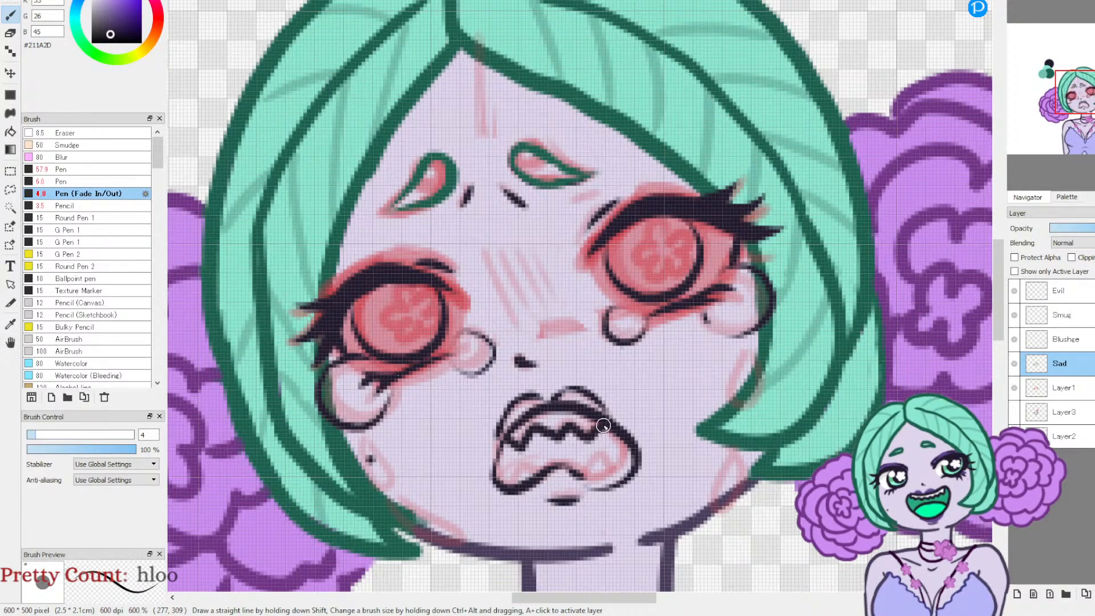
pyautogui.moveTo(576, 471); pyautogui.dragTo(507, 482)
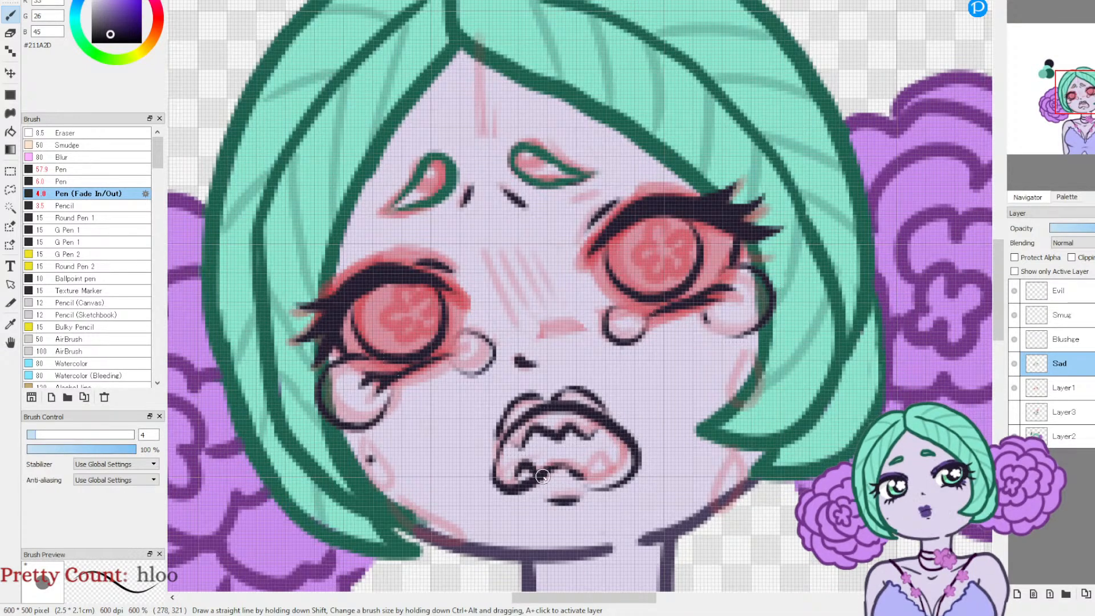
pyautogui.moveTo(584, 473)
pyautogui.mouseDown()
pyautogui.moveTo(600, 456)
pyautogui.moveTo(622, 475)
pyautogui.mouseUp()
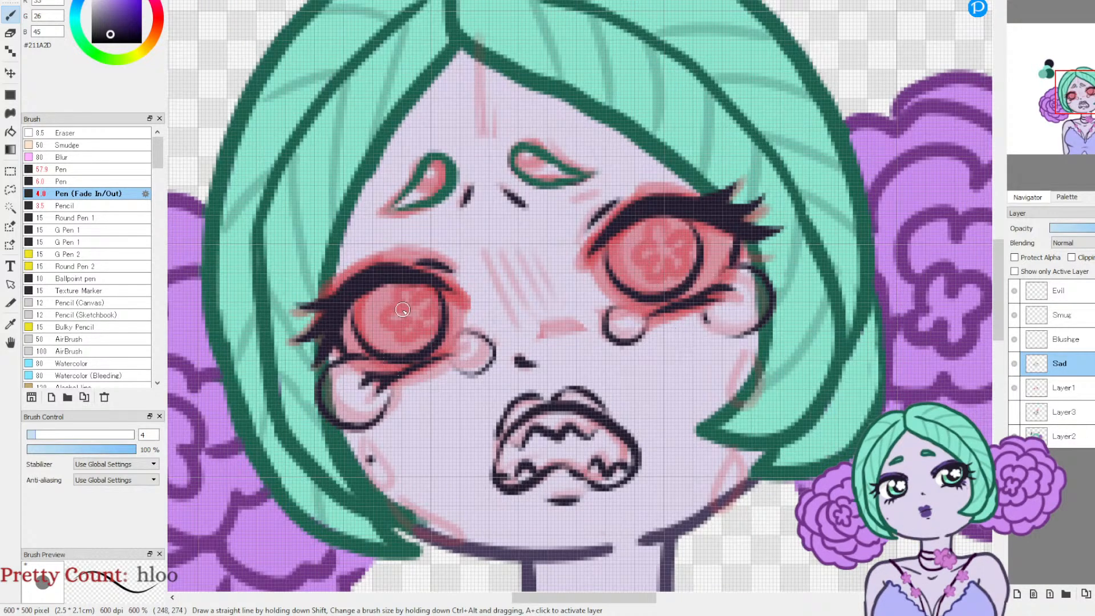
# Step: Ink curved highlight shapes and a five-petal flower inside both irises, redoing the flower in the upper, right-hand eye
pyautogui.moveTo(359, 298)
pyautogui.mouseDown()
pyautogui.moveTo(365, 330)
pyautogui.moveTo(379, 286)
pyautogui.mouseUp()
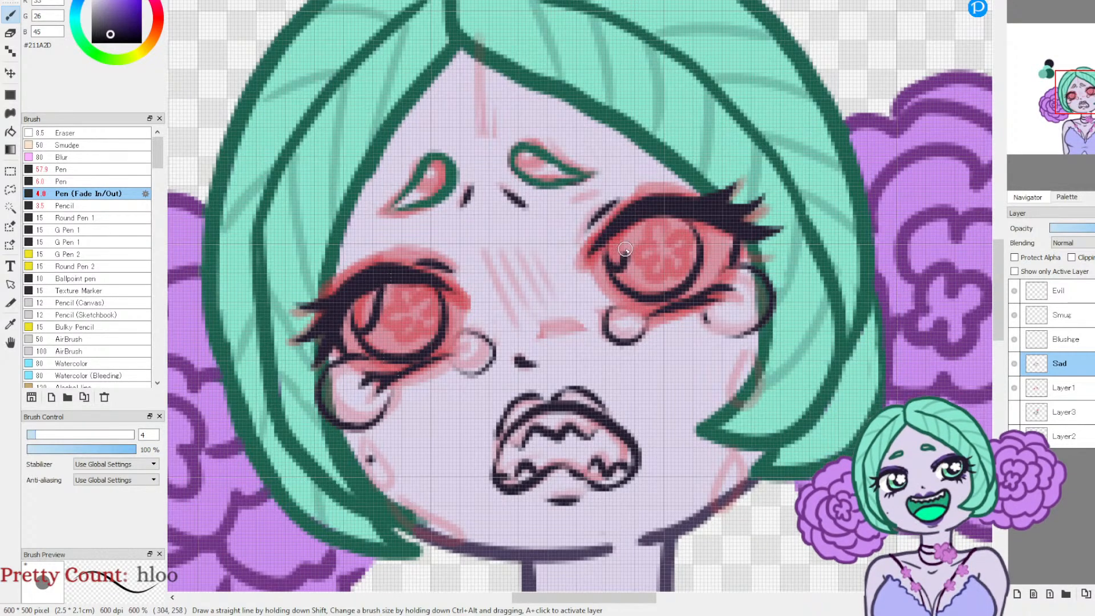
pyautogui.moveTo(626, 265); pyautogui.dragTo(659, 288)
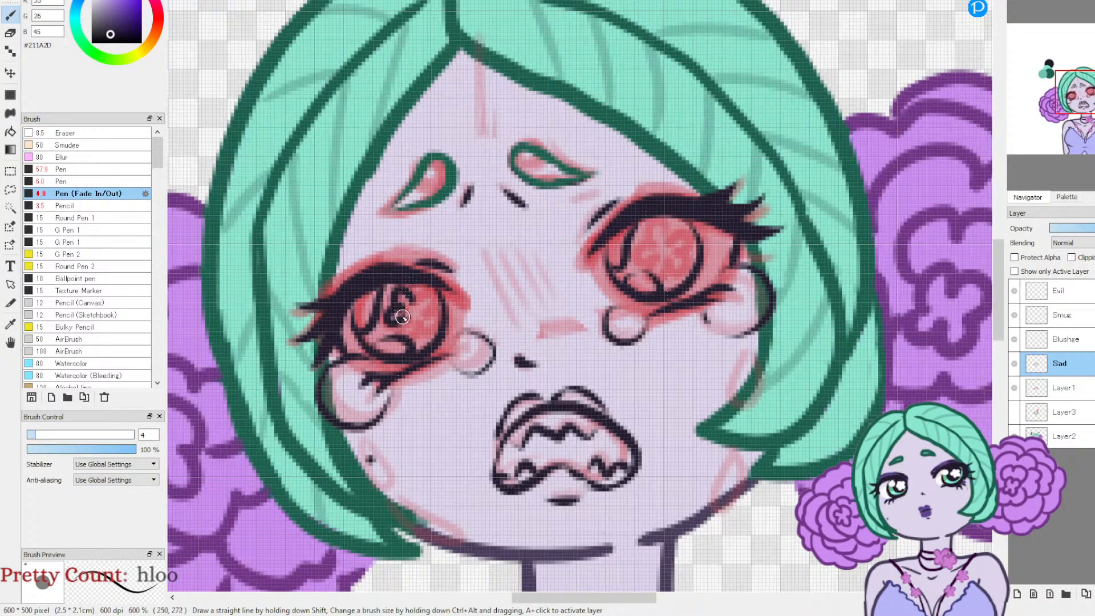
pyautogui.moveTo(429, 331); pyautogui.dragTo(436, 305)
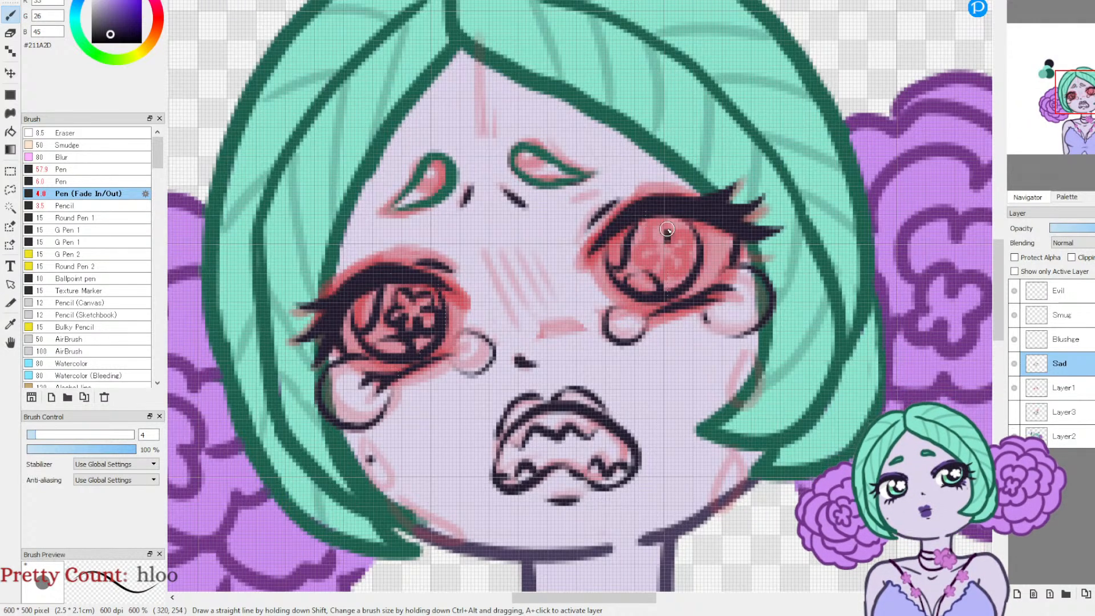
pyautogui.moveTo(652, 242)
pyautogui.mouseDown()
pyautogui.moveTo(648, 270)
pyautogui.moveTo(661, 263)
pyautogui.moveTo(673, 277)
pyautogui.moveTo(691, 239)
pyautogui.moveTo(667, 241)
pyautogui.moveTo(687, 254)
pyautogui.mouseUp()
pyautogui.hotkey('ctrl', 'z')
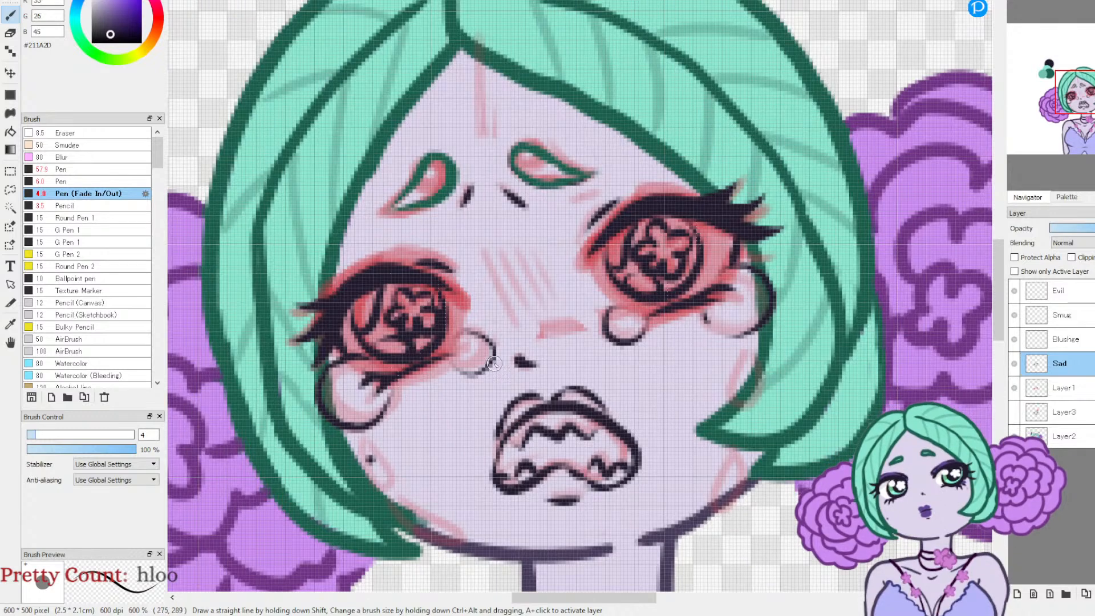
pyautogui.hotkey('ctrl', 'z')
pyautogui.hotkey('ctrl', 'z')
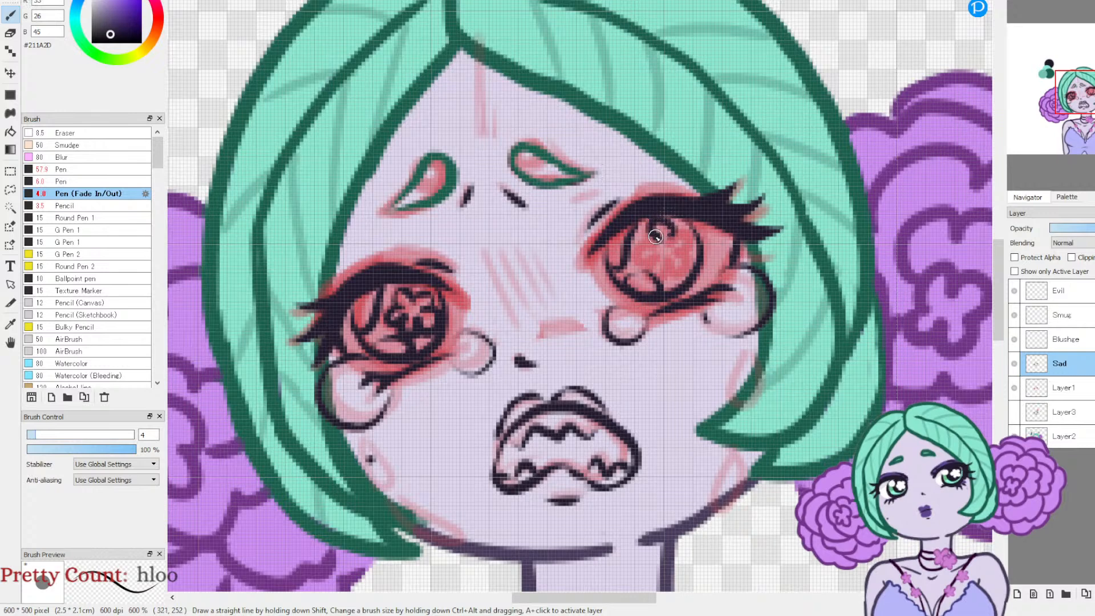
pyautogui.moveTo(673, 262)
pyautogui.mouseDown()
pyautogui.moveTo(690, 234)
pyautogui.moveTo(666, 240)
pyautogui.moveTo(700, 255)
pyautogui.moveTo(698, 233)
pyautogui.moveTo(676, 230)
pyautogui.mouseUp()
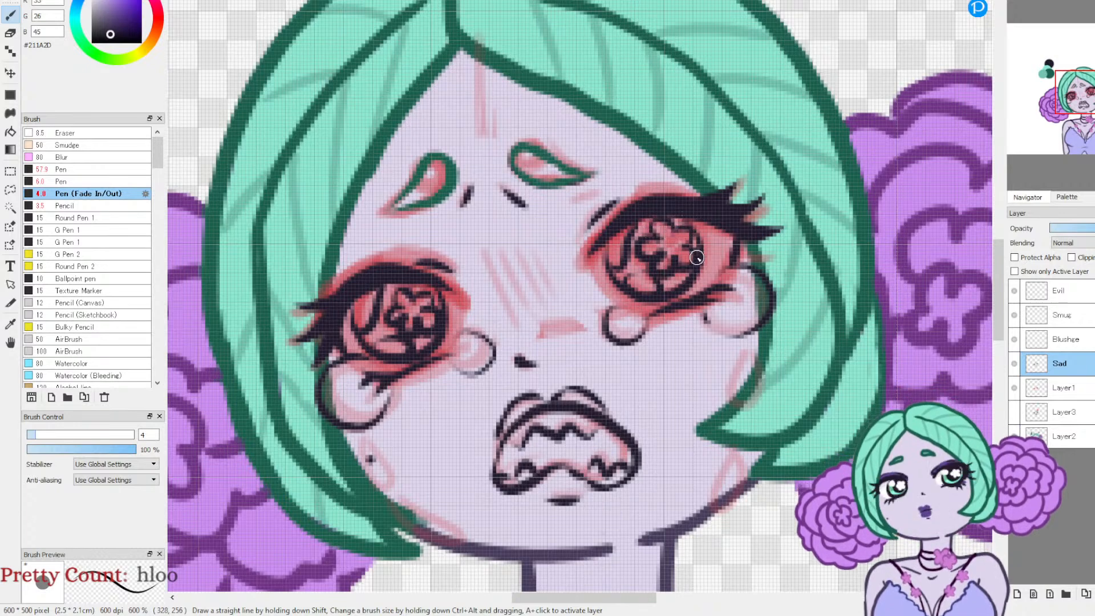
# Step: Trim the inked lines of the flower in the right-hand iris with the eraser at size 4.3
pyautogui.press('e')
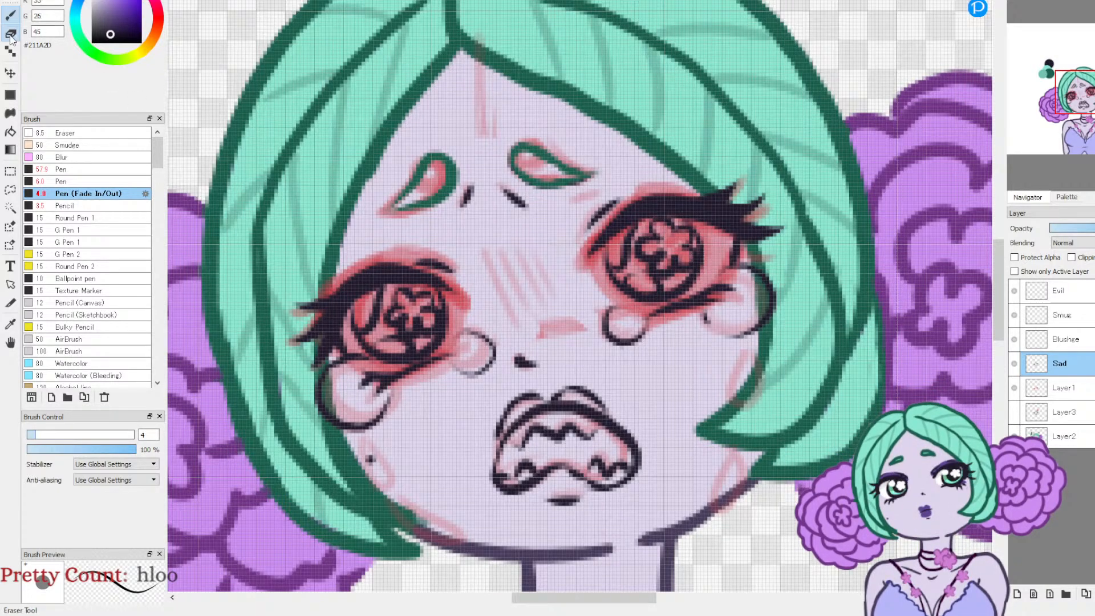
pyautogui.click(36, 435)
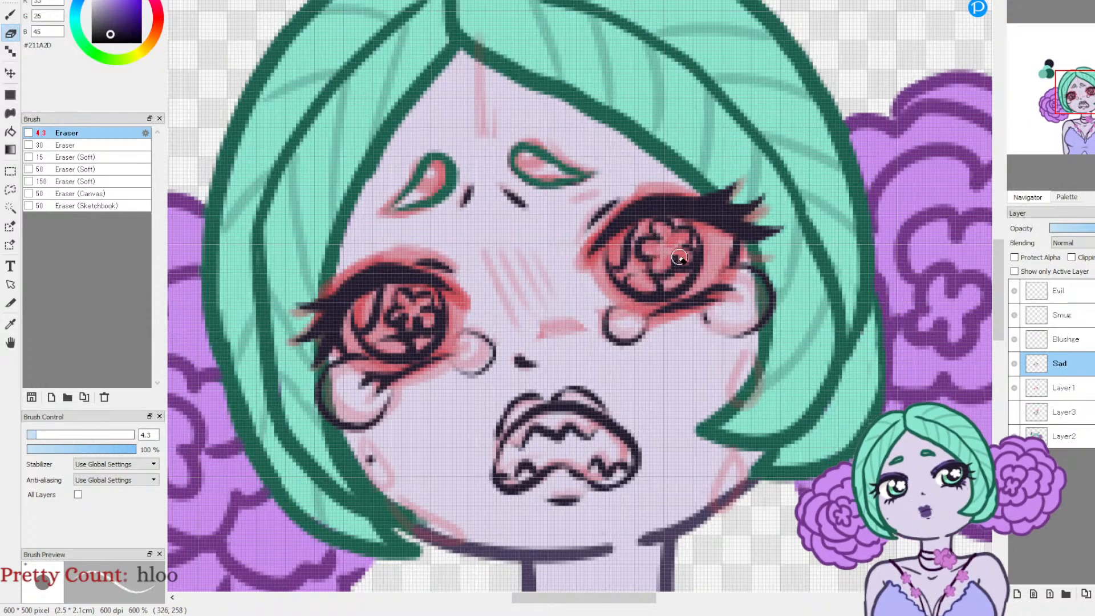
pyautogui.moveTo(675, 255); pyautogui.dragTo(687, 256)
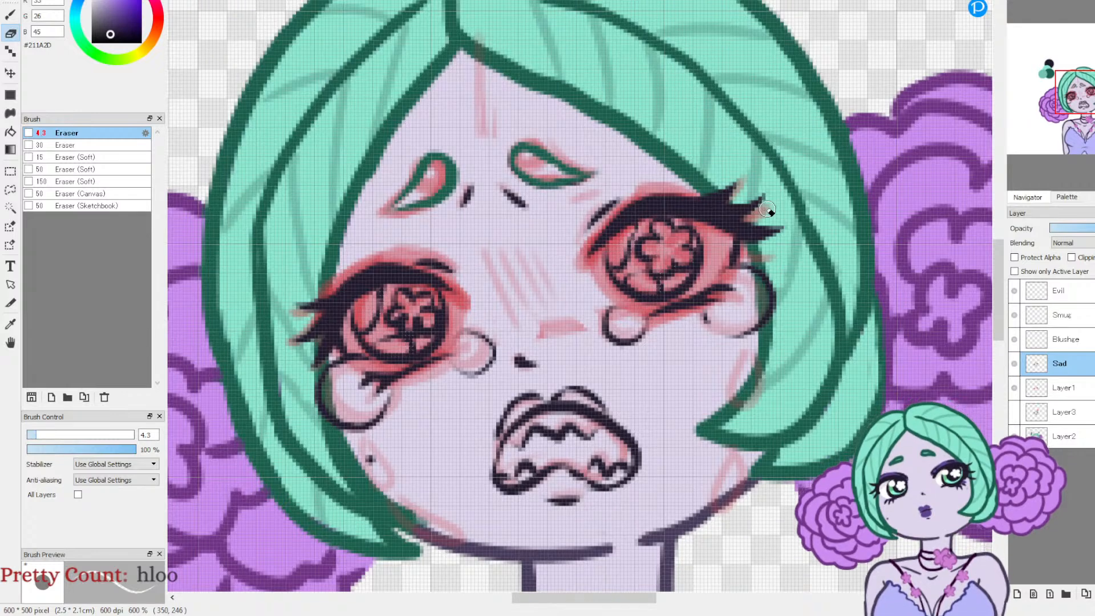
# Step: Try short hatching strokes across the bridge of the nose with the fading pen, and undo them
pyautogui.press('b')
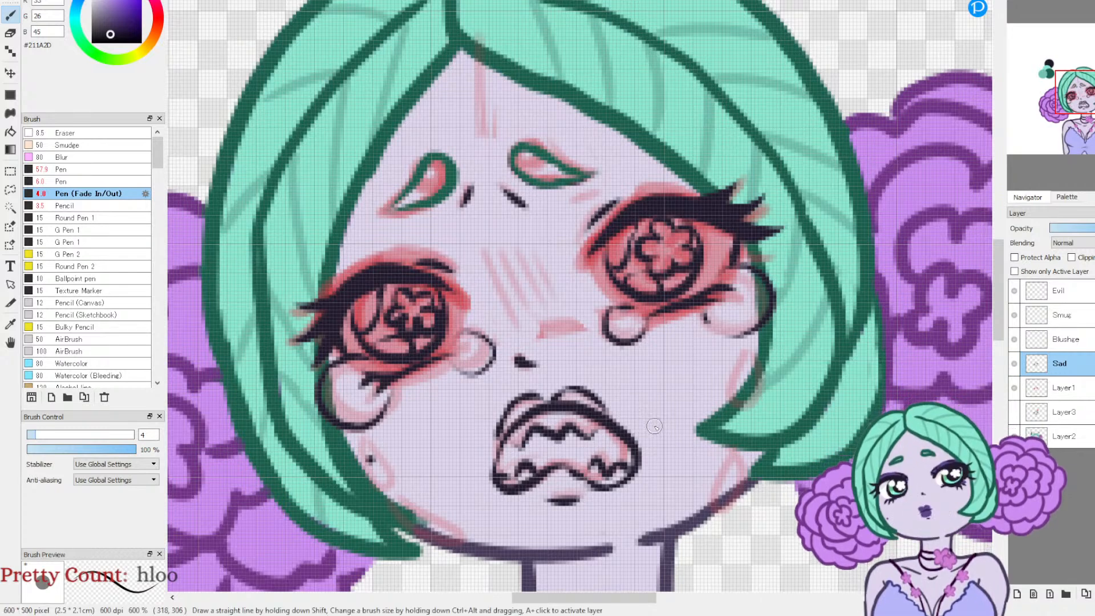
pyautogui.moveTo(500, 311)
pyautogui.mouseDown()
pyautogui.moveTo(546, 295)
pyautogui.moveTo(544, 273)
pyautogui.mouseUp()
pyautogui.moveTo(501, 267); pyautogui.dragTo(547, 257)
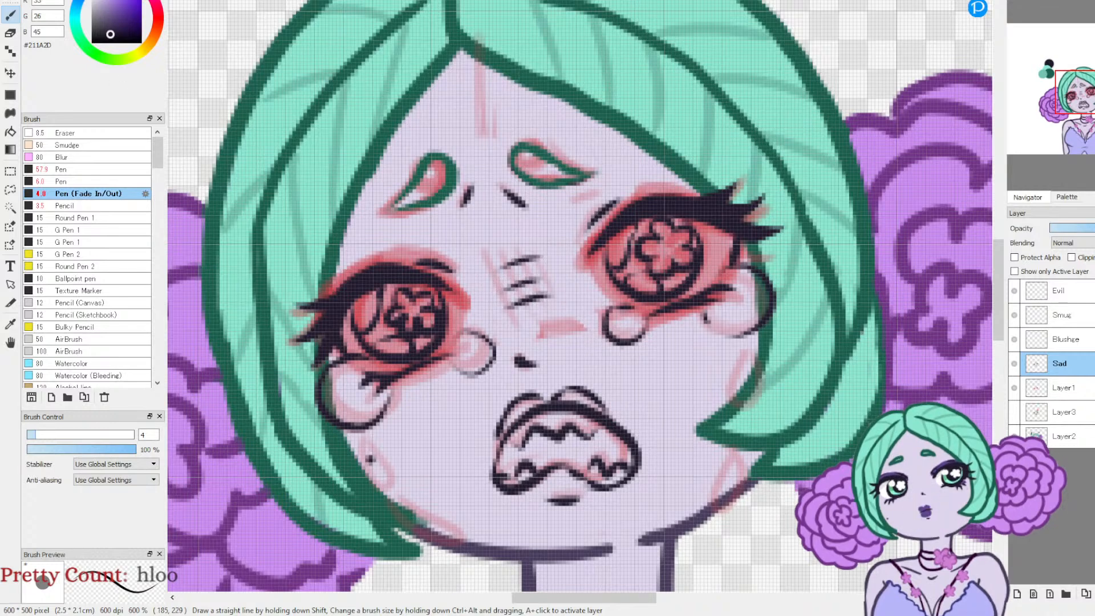
pyautogui.hotkey('ctrl', 'z')
pyautogui.hotkey('ctrl', 'z')
pyautogui.hotkey('ctrl', 'z')
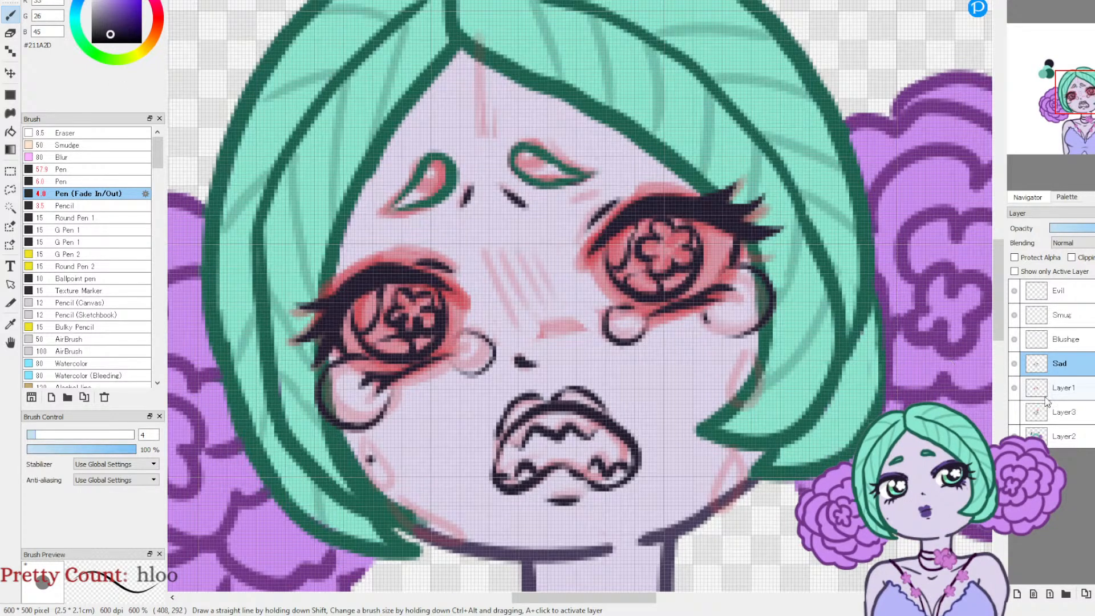
# Step: Hide the Layer1 sketch and paint the whites of both eyes in #FFFFFF on a new layer below Sad, using the Pen at size 16.9
pyautogui.click(1014, 388)
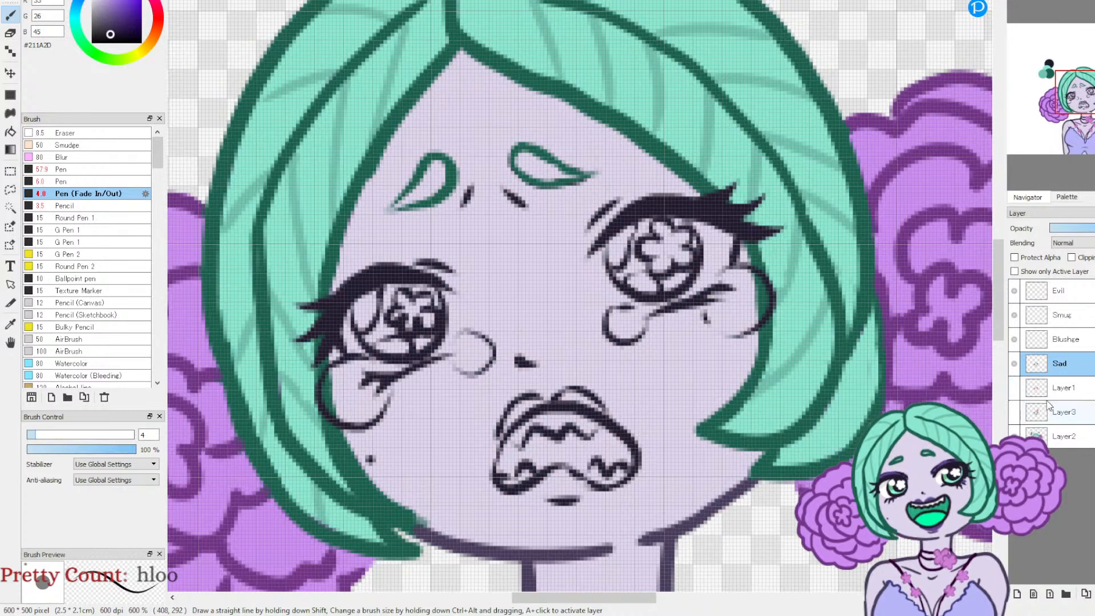
pyautogui.click(1016, 593)
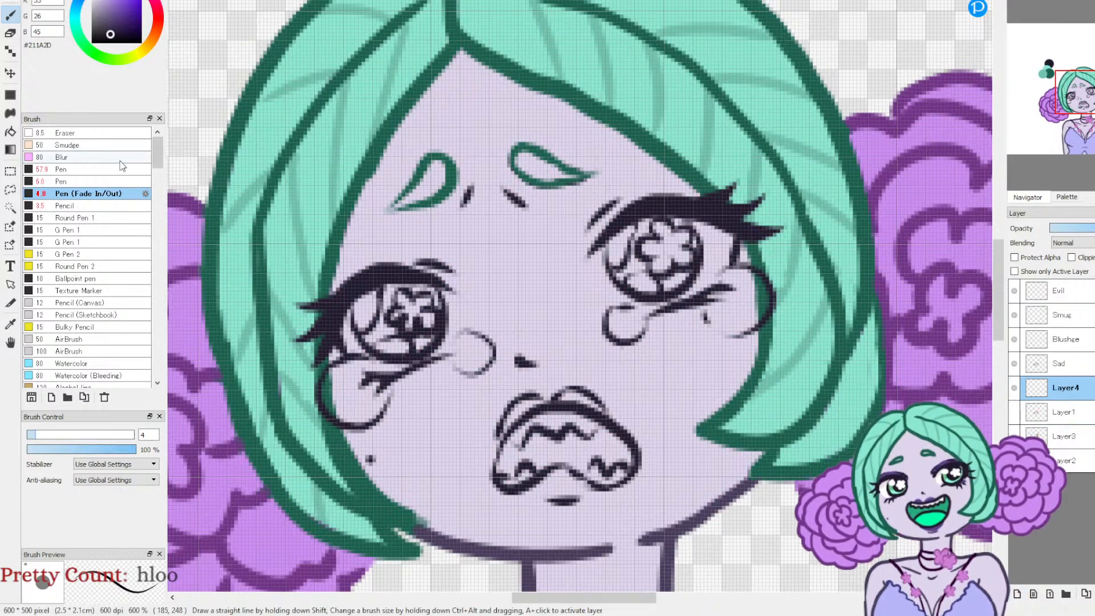
pyautogui.moveTo(101, 3); pyautogui.dragTo(92, 0)
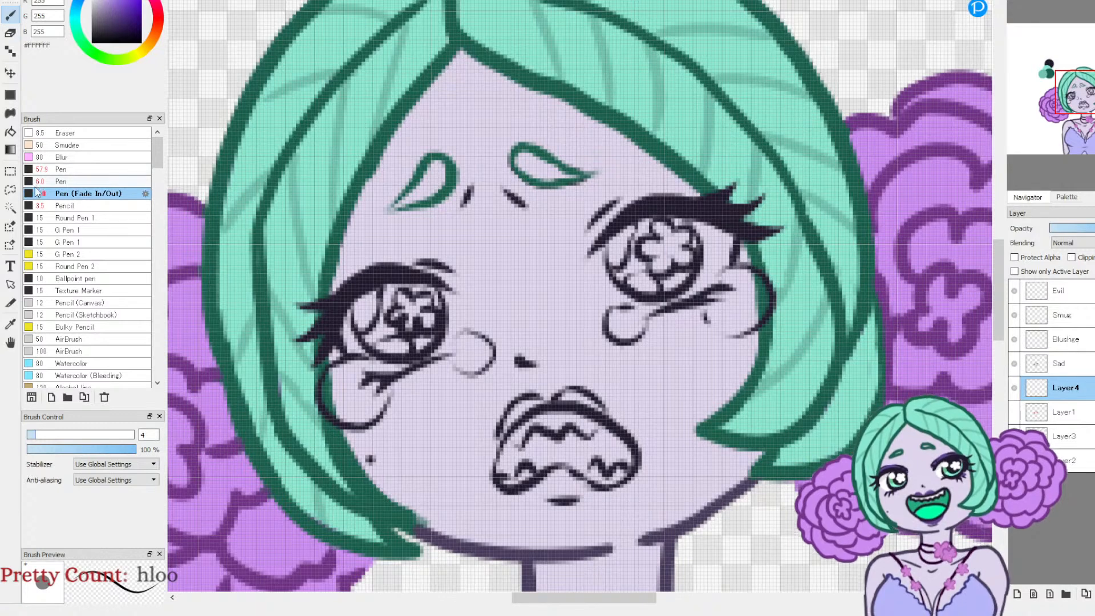
pyautogui.click(57, 182)
pyautogui.click(61, 436)
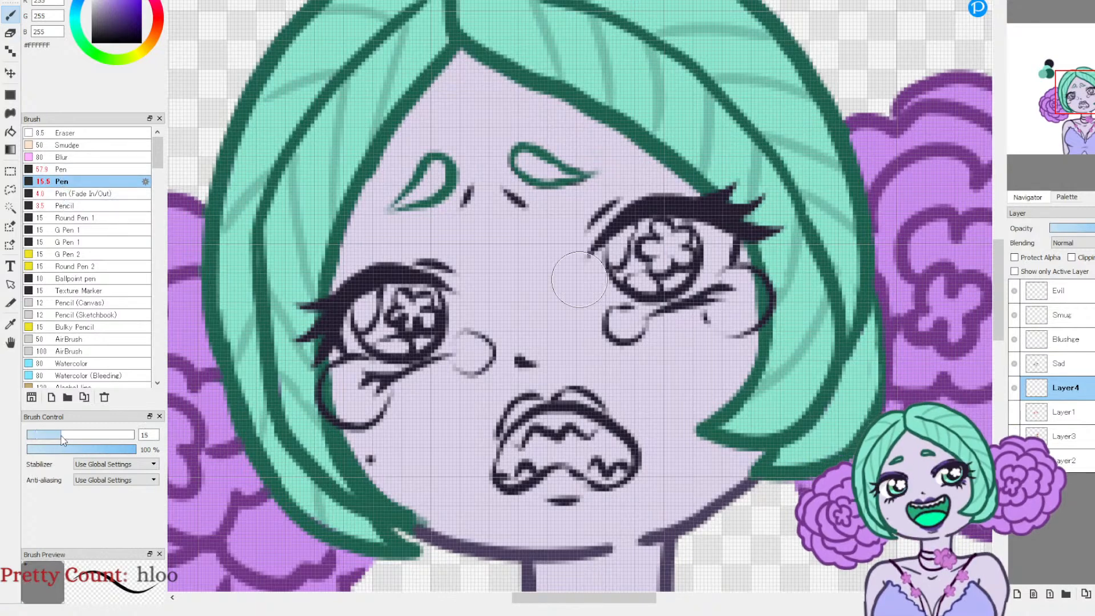
pyautogui.moveTo(61, 437); pyautogui.dragTo(63, 437)
pyautogui.moveTo(371, 325)
pyautogui.mouseDown()
pyautogui.moveTo(362, 332)
pyautogui.moveTo(377, 348)
pyautogui.moveTo(440, 329)
pyautogui.moveTo(422, 337)
pyautogui.moveTo(434, 308)
pyautogui.moveTo(368, 311)
pyautogui.moveTo(370, 319)
pyautogui.mouseUp()
pyautogui.moveTo(614, 290)
pyautogui.mouseDown()
pyautogui.moveTo(634, 244)
pyautogui.moveTo(679, 227)
pyautogui.moveTo(712, 246)
pyautogui.moveTo(678, 275)
pyautogui.moveTo(629, 283)
pyautogui.moveTo(649, 286)
pyautogui.moveTo(675, 266)
pyautogui.moveTo(677, 245)
pyautogui.moveTo(621, 288)
pyautogui.moveTo(639, 245)
pyautogui.moveTo(621, 280)
pyautogui.moveTo(654, 282)
pyautogui.mouseUp()
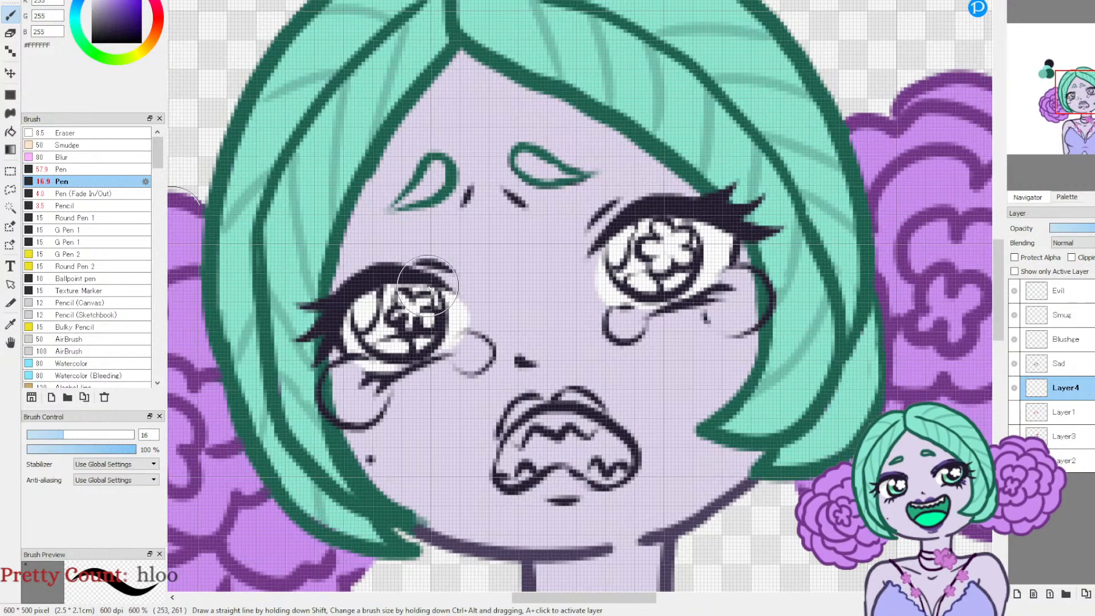
pyautogui.moveTo(432, 331)
pyautogui.mouseDown()
pyautogui.moveTo(395, 341)
pyautogui.moveTo(384, 321)
pyautogui.moveTo(345, 325)
pyautogui.moveTo(362, 348)
pyautogui.moveTo(397, 335)
pyautogui.moveTo(416, 320)
pyautogui.mouseUp()
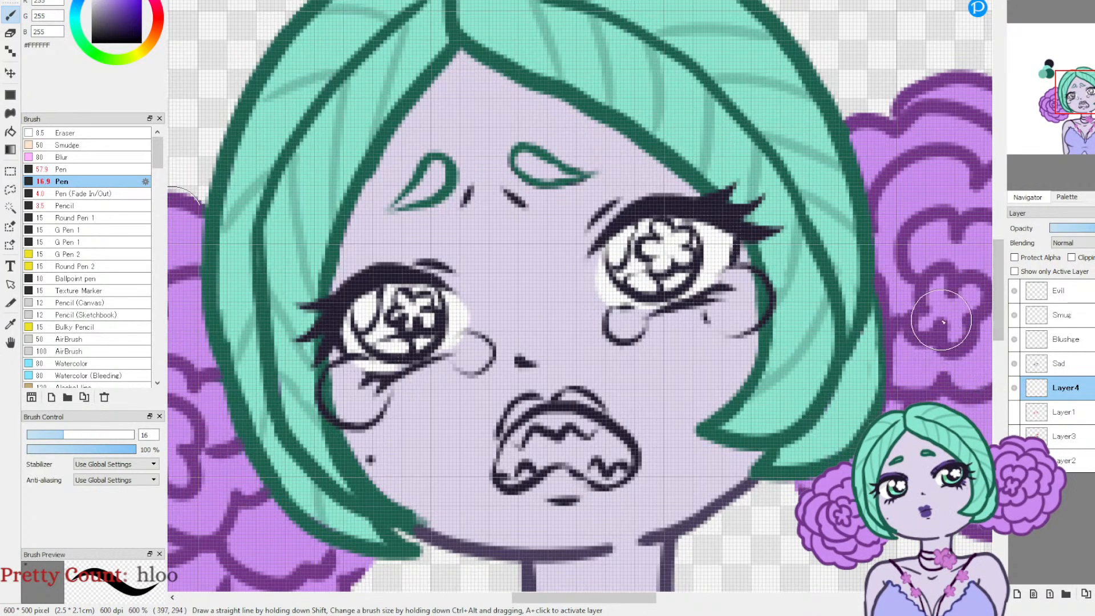
# Step: Sample the mid green #6BC08E from the colour swatches beside the character and fill both irises with it
pyautogui.moveTo(1084, 93); pyautogui.dragTo(1094, 72)
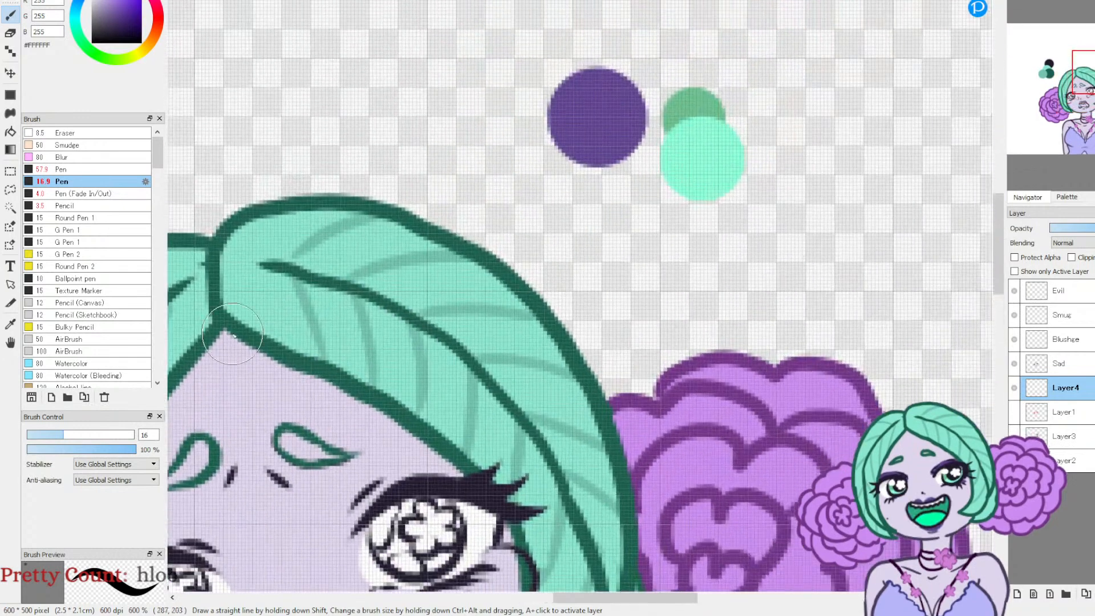
pyautogui.keyDown('alt'); pyautogui.click(708, 97); pyautogui.keyUp('alt')
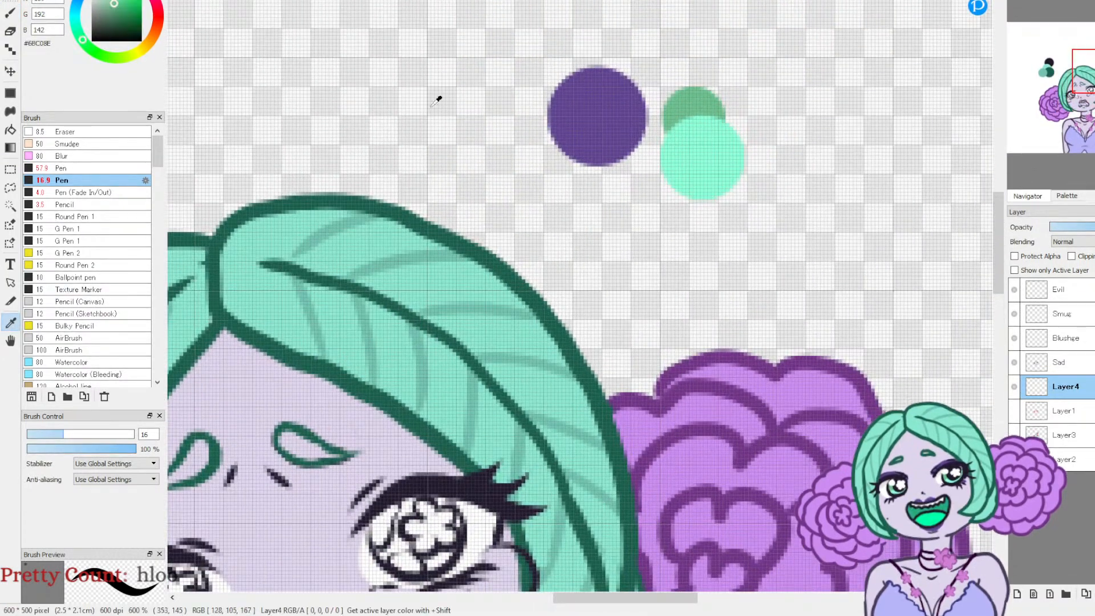
pyautogui.click(731, 142)
pyautogui.moveTo(1093, 88); pyautogui.dragTo(1087, 108)
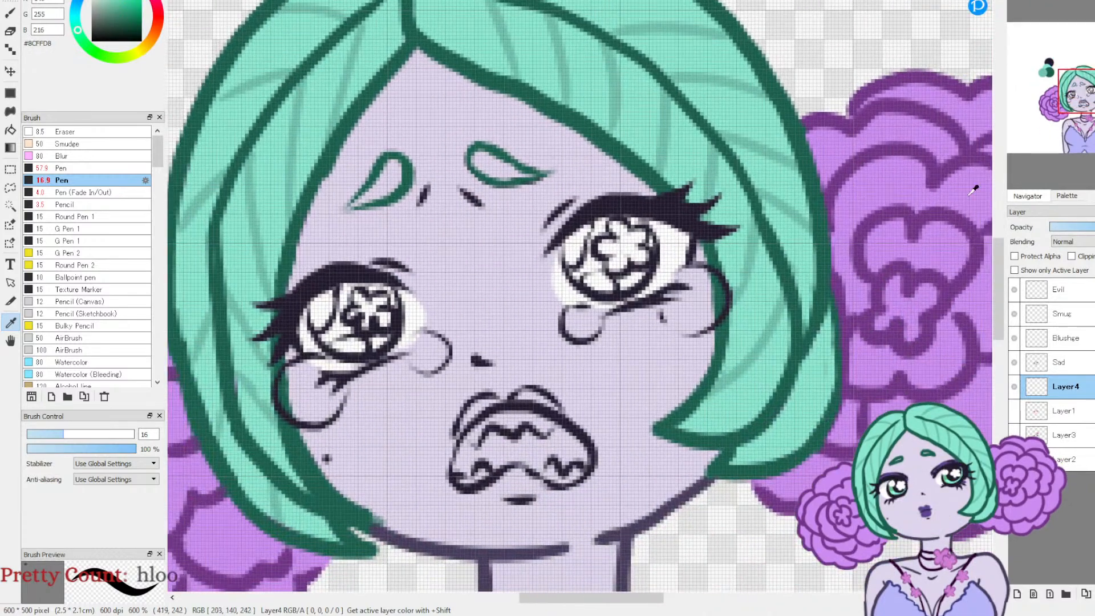
pyautogui.click(10, 14)
pyautogui.moveTo(339, 315)
pyautogui.mouseDown()
pyautogui.moveTo(352, 333)
pyautogui.moveTo(336, 329)
pyautogui.moveTo(348, 311)
pyautogui.moveTo(372, 316)
pyautogui.moveTo(345, 330)
pyautogui.moveTo(339, 299)
pyautogui.moveTo(366, 308)
pyautogui.mouseUp()
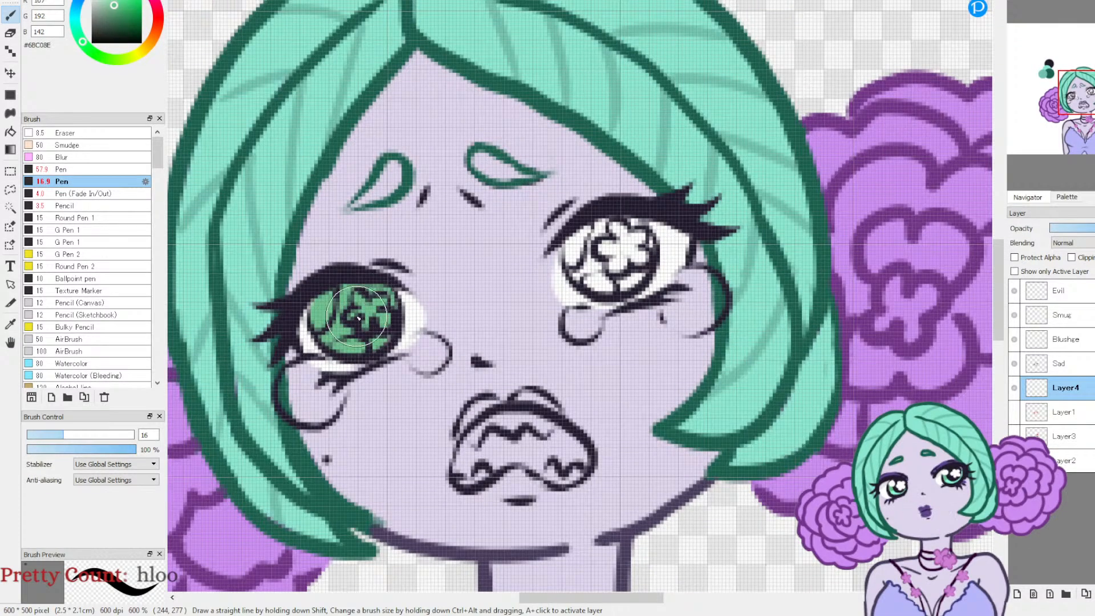
pyautogui.moveTo(592, 248)
pyautogui.mouseDown()
pyautogui.moveTo(614, 242)
pyautogui.moveTo(620, 271)
pyautogui.moveTo(605, 265)
pyautogui.moveTo(609, 231)
pyautogui.moveTo(624, 246)
pyautogui.mouseUp()
# Step: Paint the lower part of both irises in #8CFFD8, and fill the flowers and highlight shapes in #E4FFF5 at pen size 6.8
pyautogui.rightClick(286, 179)
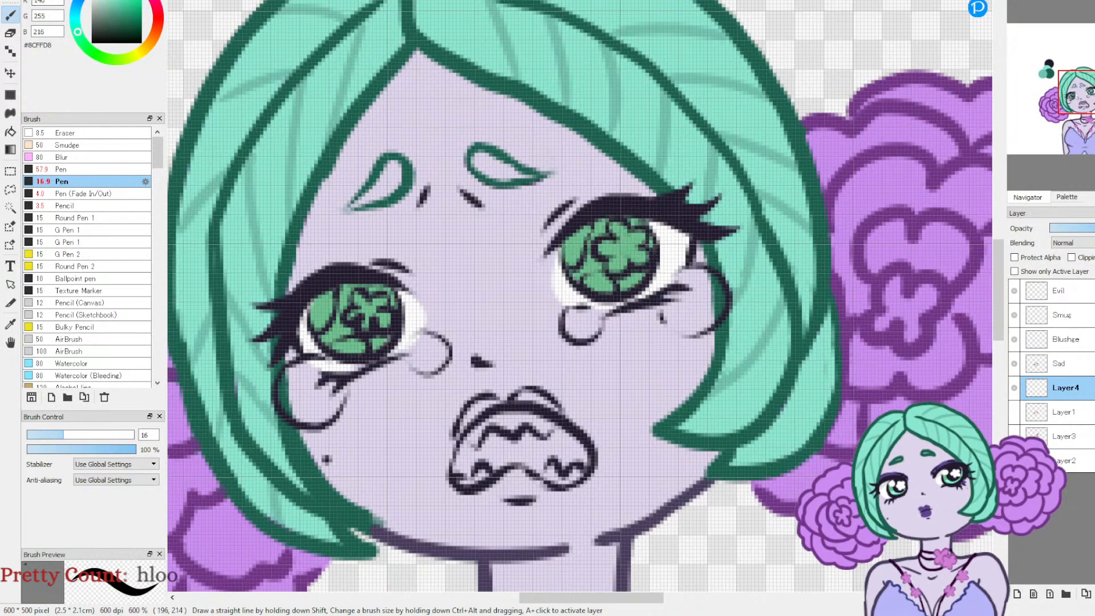
pyautogui.moveTo(351, 332)
pyautogui.mouseDown()
pyautogui.moveTo(377, 319)
pyautogui.moveTo(376, 332)
pyautogui.moveTo(354, 336)
pyautogui.mouseUp()
pyautogui.moveTo(618, 277)
pyautogui.mouseDown()
pyautogui.moveTo(599, 259)
pyautogui.moveTo(627, 242)
pyautogui.moveTo(635, 268)
pyautogui.mouseUp()
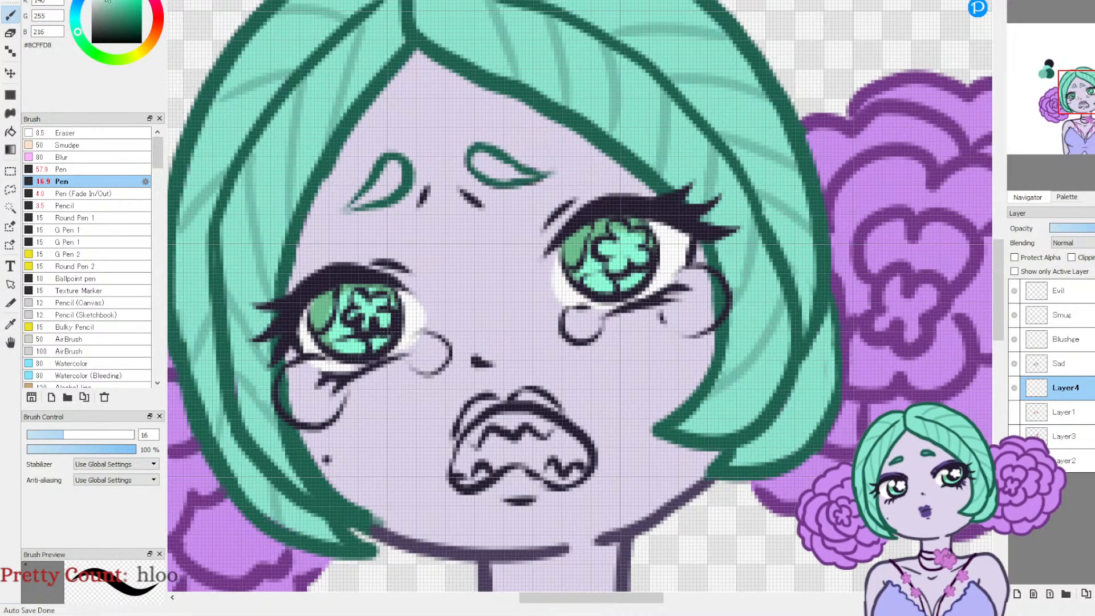
pyautogui.click(105, 2)
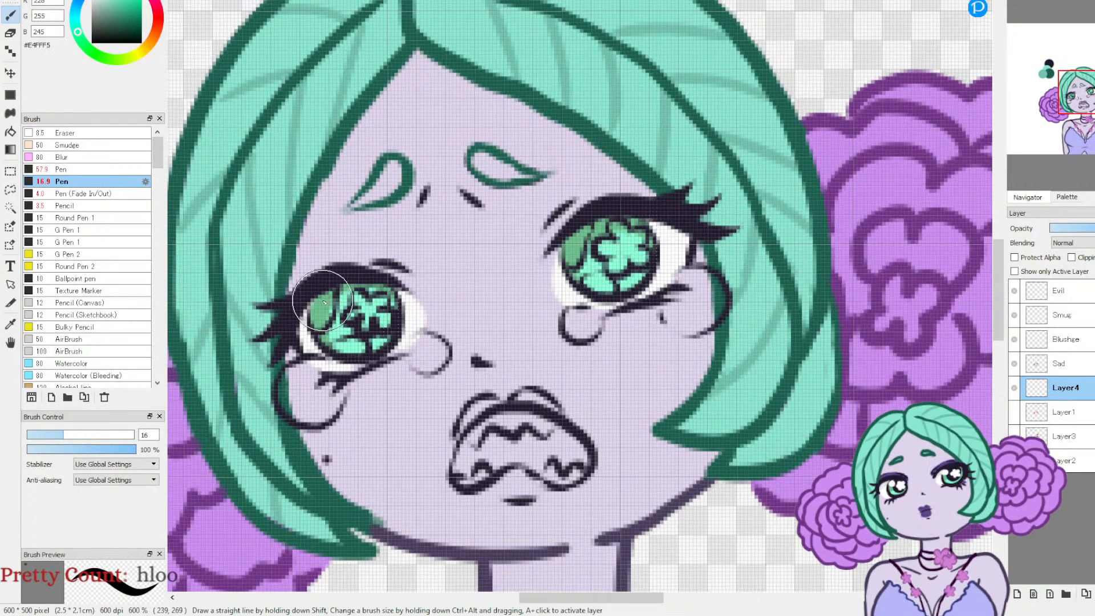
pyautogui.moveTo(63, 435); pyautogui.dragTo(42, 437)
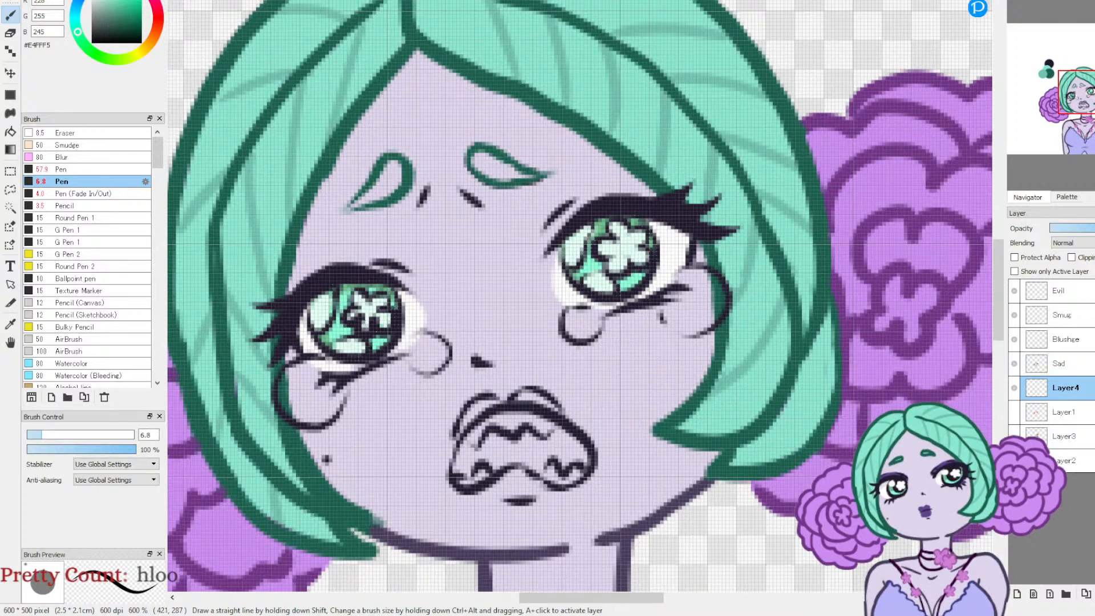
# Step: Fill the four teardrops with light aqua #ADFFF4 on a new layer above the eye colours
pyautogui.click(1016, 593)
pyautogui.click(75, 23)
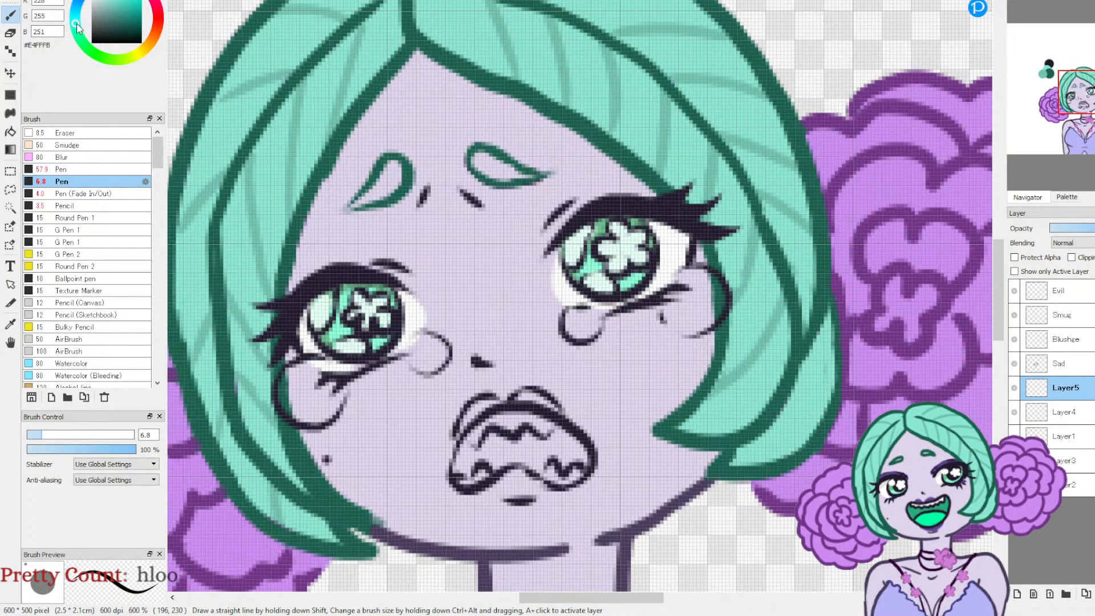
pyautogui.click(102, 1)
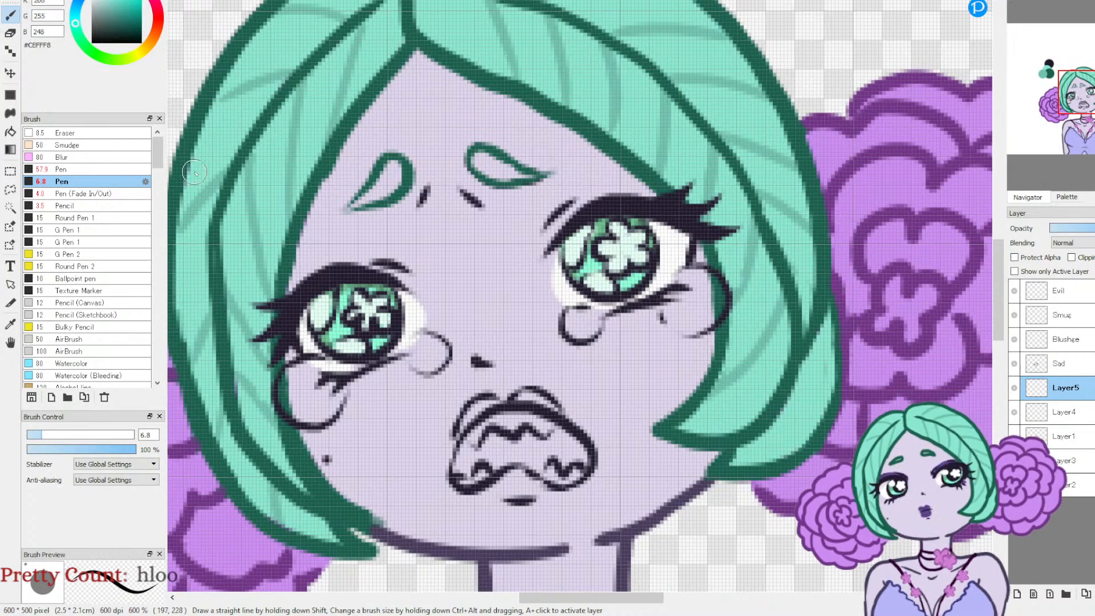
pyautogui.moveTo(298, 376)
pyautogui.mouseDown()
pyautogui.moveTo(305, 399)
pyautogui.moveTo(291, 395)
pyautogui.moveTo(326, 378)
pyautogui.mouseUp()
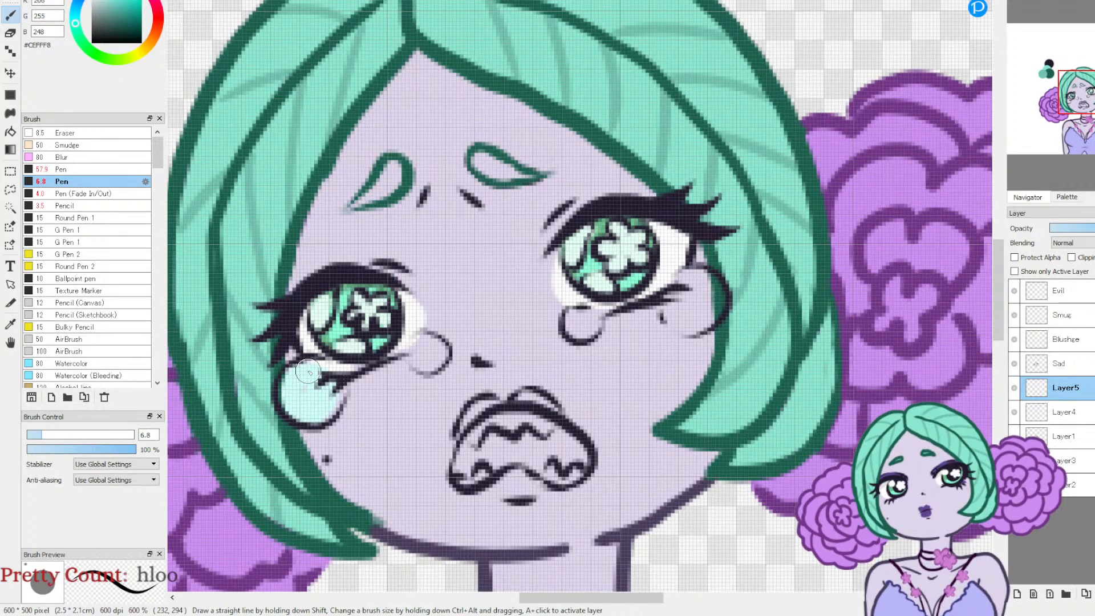
pyautogui.click(110, 2)
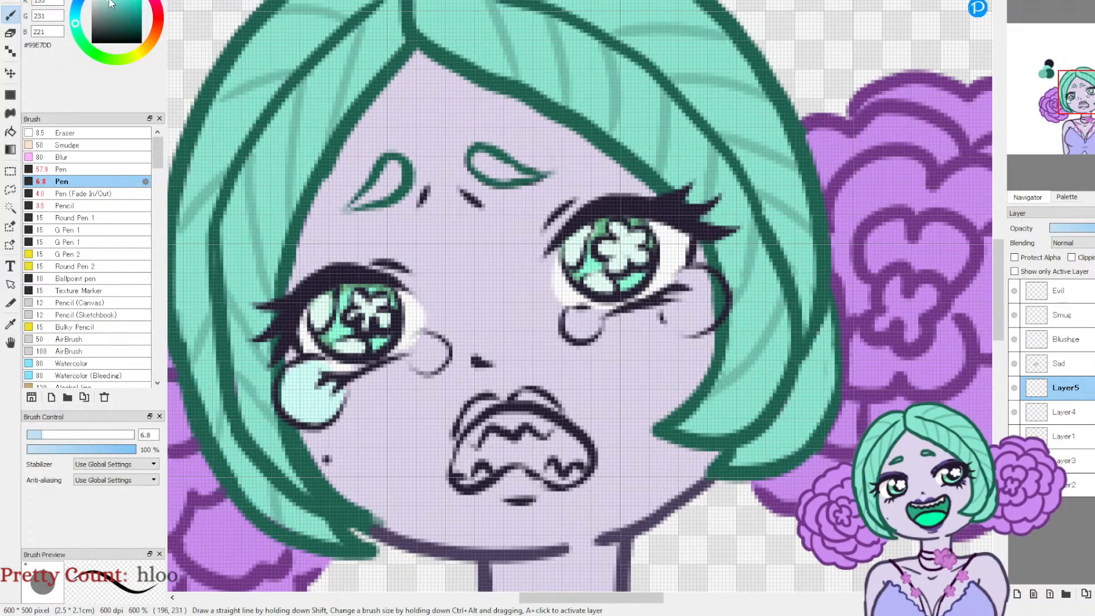
pyautogui.moveTo(319, 367)
pyautogui.mouseDown()
pyautogui.moveTo(318, 397)
pyautogui.moveTo(307, 412)
pyautogui.moveTo(288, 395)
pyautogui.moveTo(326, 375)
pyautogui.mouseUp()
pyautogui.moveTo(424, 350); pyautogui.dragTo(438, 354)
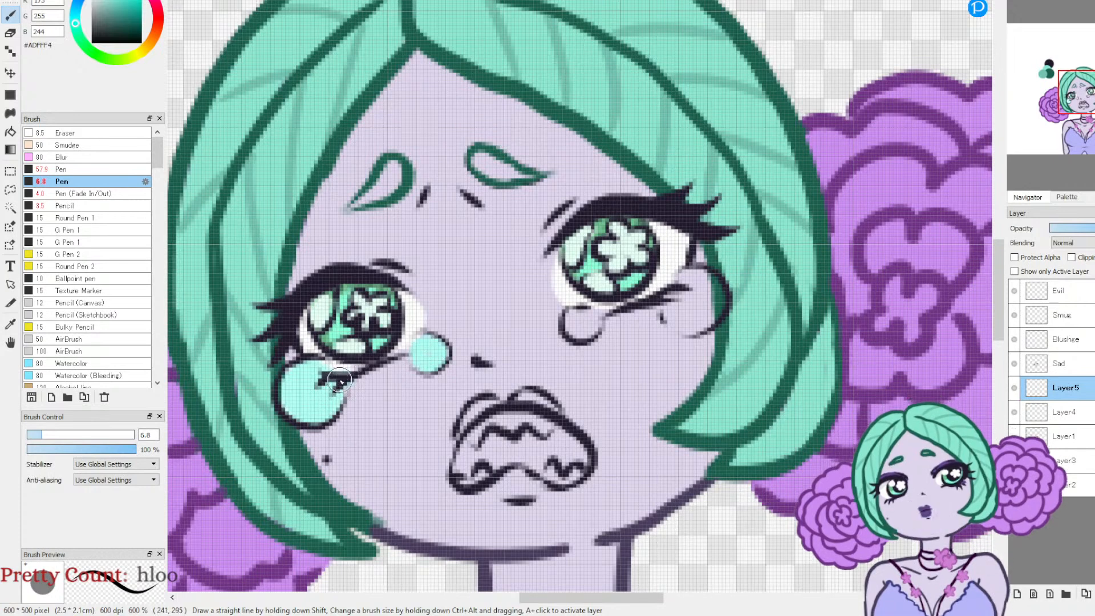
pyautogui.moveTo(590, 312)
pyautogui.mouseDown()
pyautogui.moveTo(703, 299)
pyautogui.moveTo(679, 316)
pyautogui.moveTo(668, 313)
pyautogui.moveTo(681, 288)
pyautogui.moveTo(677, 316)
pyautogui.moveTo(716, 311)
pyautogui.moveTo(694, 305)
pyautogui.moveTo(690, 277)
pyautogui.mouseUp()
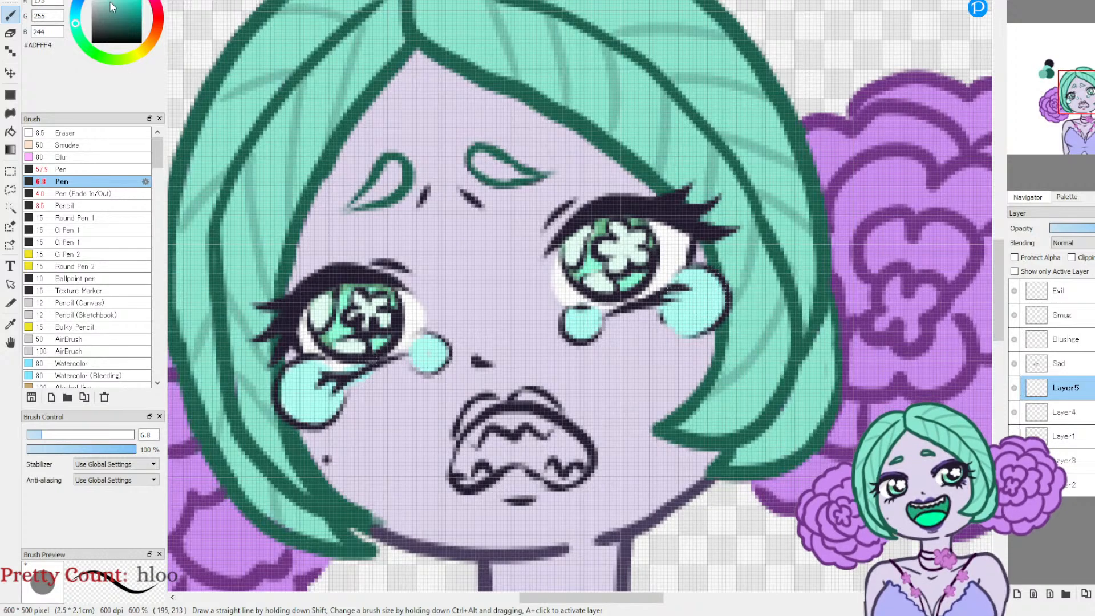
# Step: Shade the lower parts of the teardrops in light blue #ADE9FF and add pale highlights in #D8FFEA
pyautogui.click(78, 7)
pyautogui.moveTo(283, 397)
pyautogui.mouseDown()
pyautogui.moveTo(312, 419)
pyautogui.moveTo(329, 404)
pyautogui.mouseUp()
pyautogui.moveTo(673, 317)
pyautogui.mouseDown()
pyautogui.moveTo(684, 326)
pyautogui.moveTo(713, 311)
pyautogui.mouseUp()
pyautogui.moveTo(573, 334); pyautogui.dragTo(596, 322)
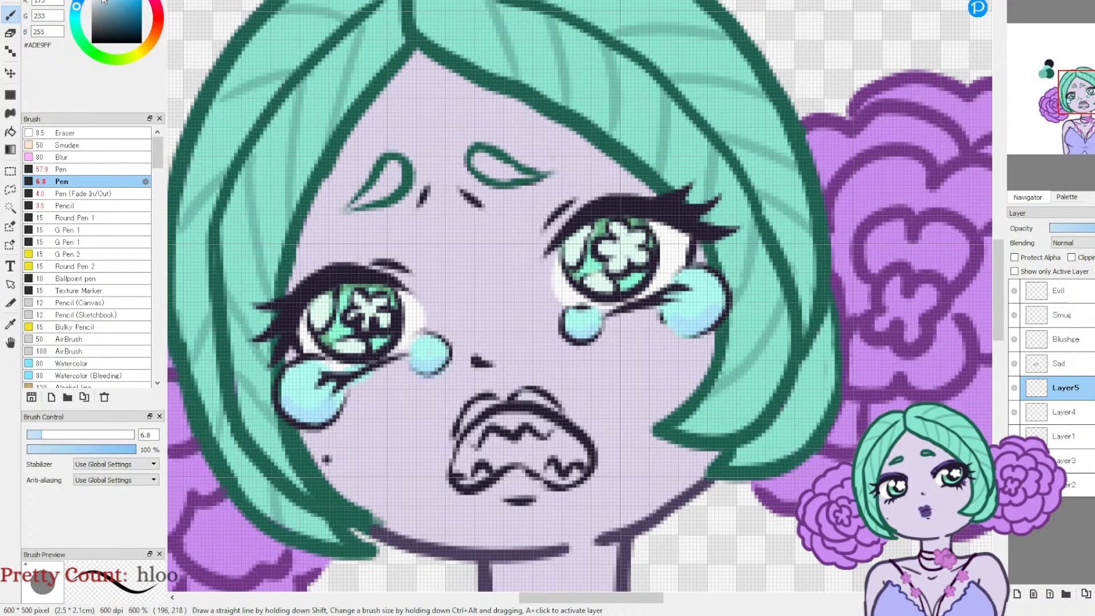
pyautogui.click(81, 40)
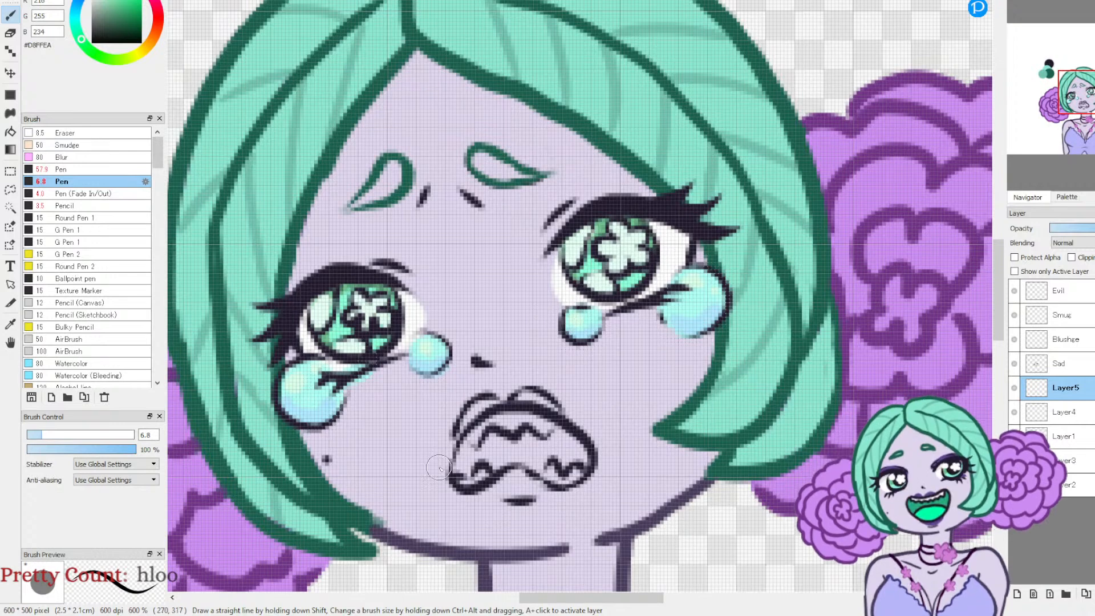
# Step: Add small highlights to the teardrops and repaint the flowers and highlight shapes in both eyes in white #FFFFFF at pen size 2.3
pyautogui.click(91, 1)
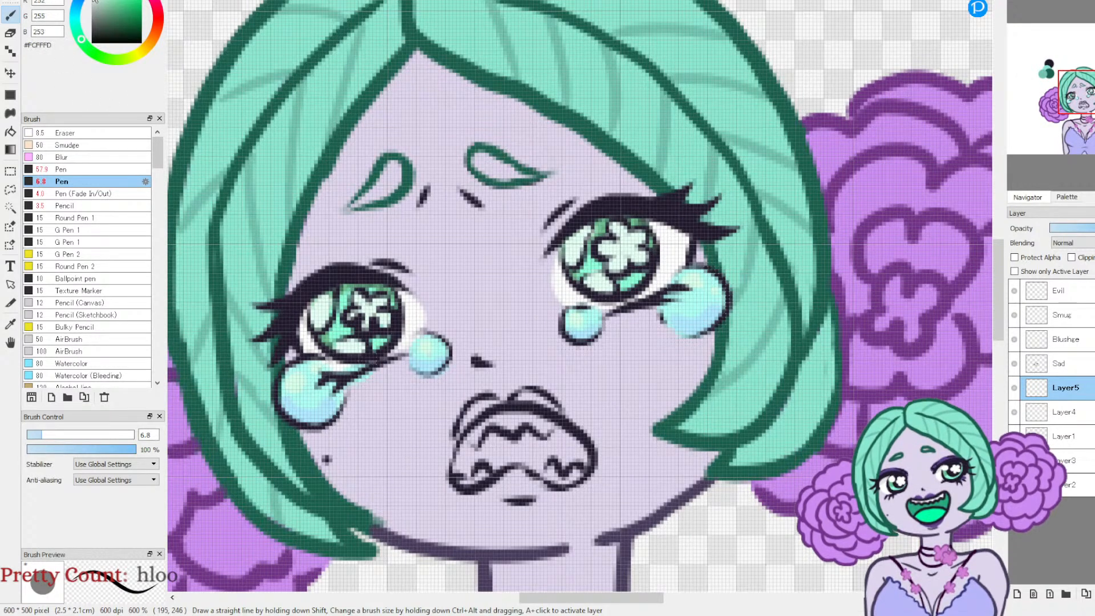
pyautogui.click(32, 434)
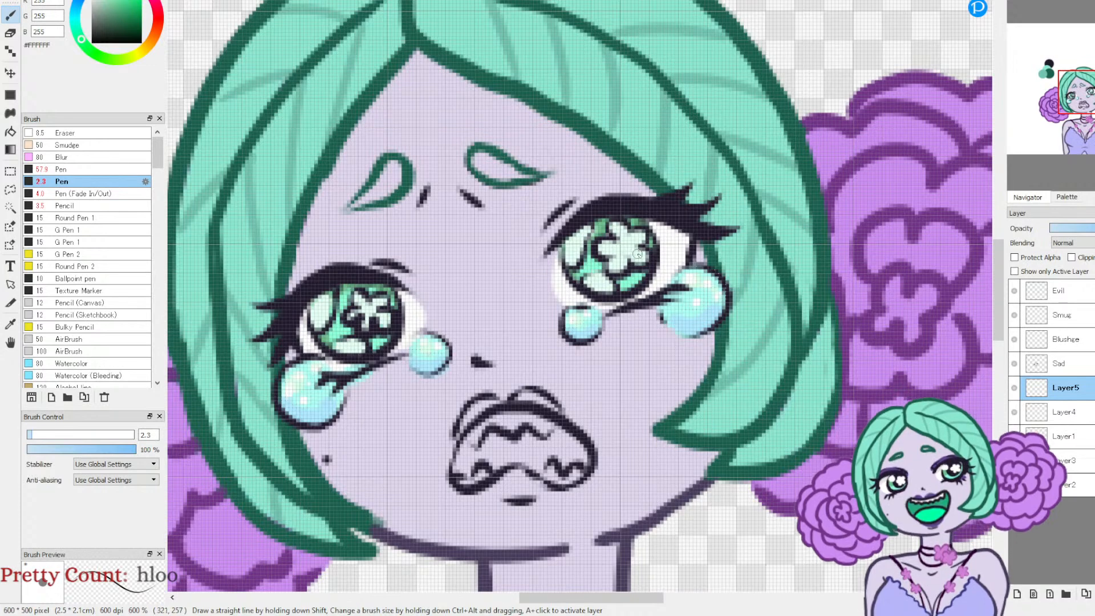
pyautogui.click(1014, 390)
pyautogui.click(1015, 388)
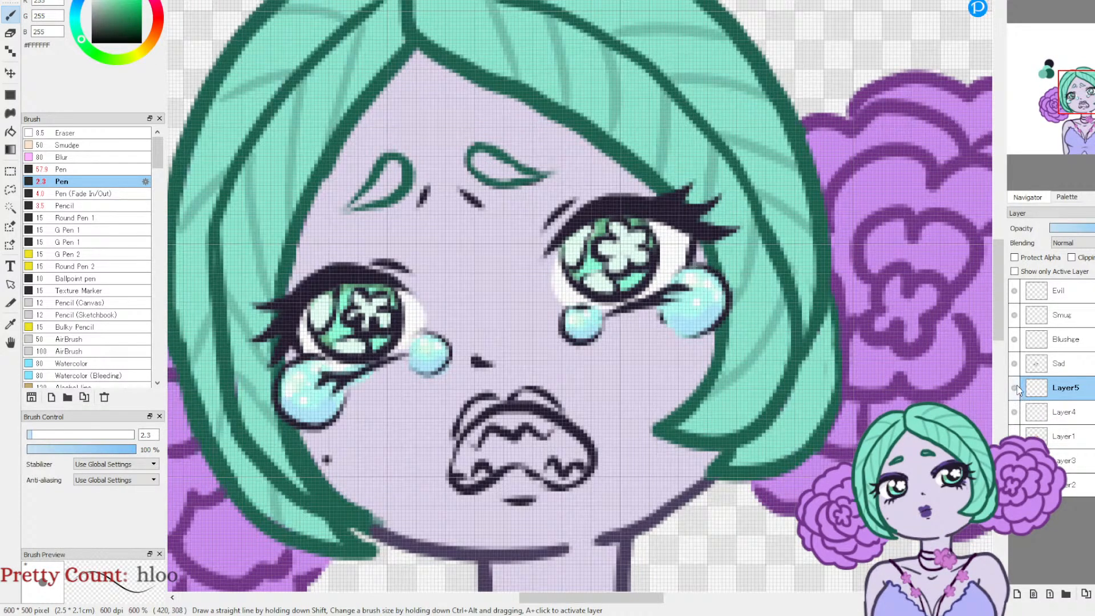
pyautogui.click(1013, 412)
pyautogui.click(1013, 413)
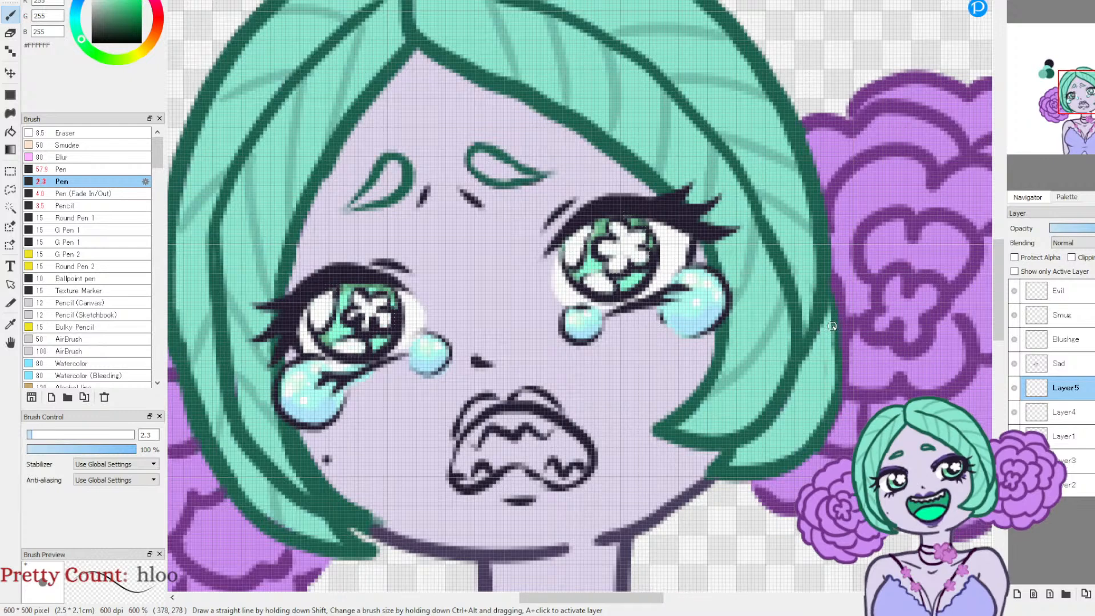
pyautogui.click(1012, 388)
pyautogui.click(1013, 388)
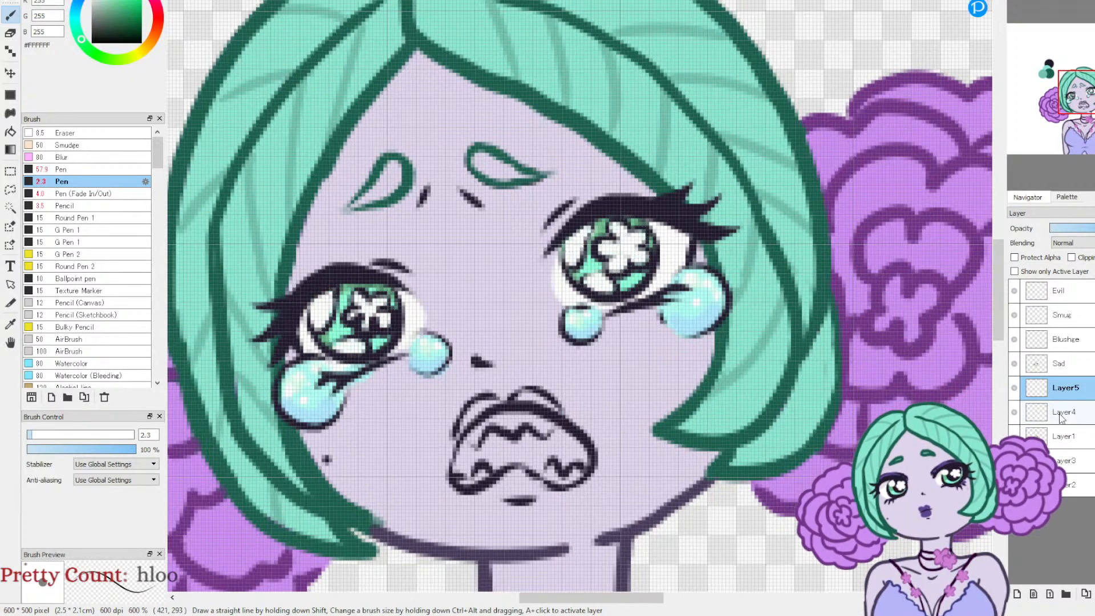
# Step: Sample the light green #8BE7D0 from the hair and fill both eyebrows with it on Layer4
pyautogui.click(1032, 419)
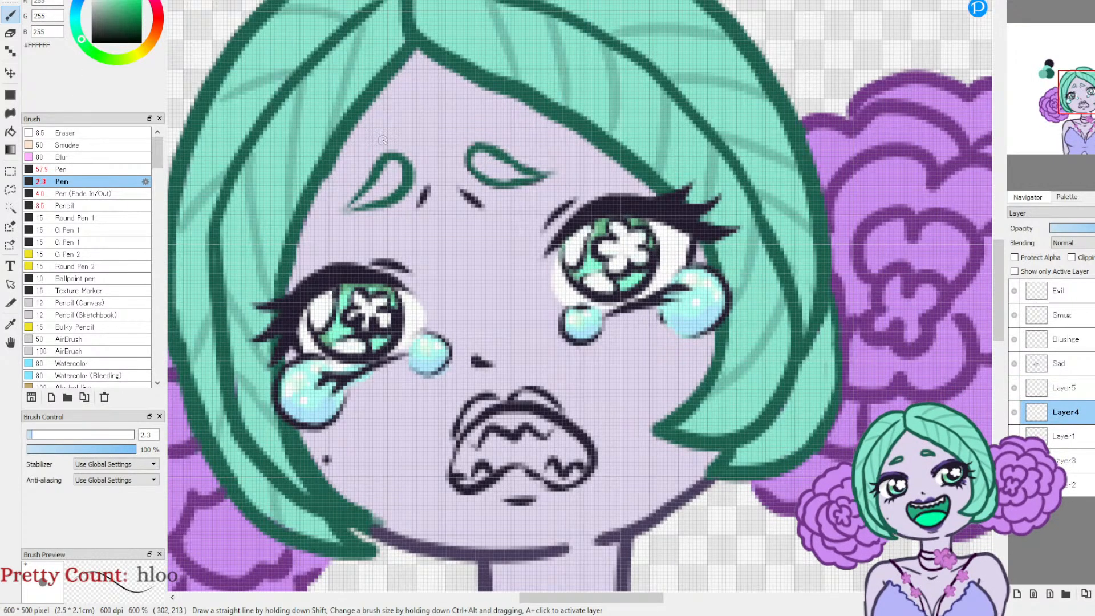
pyautogui.click(13, 323)
pyautogui.click(197, 229)
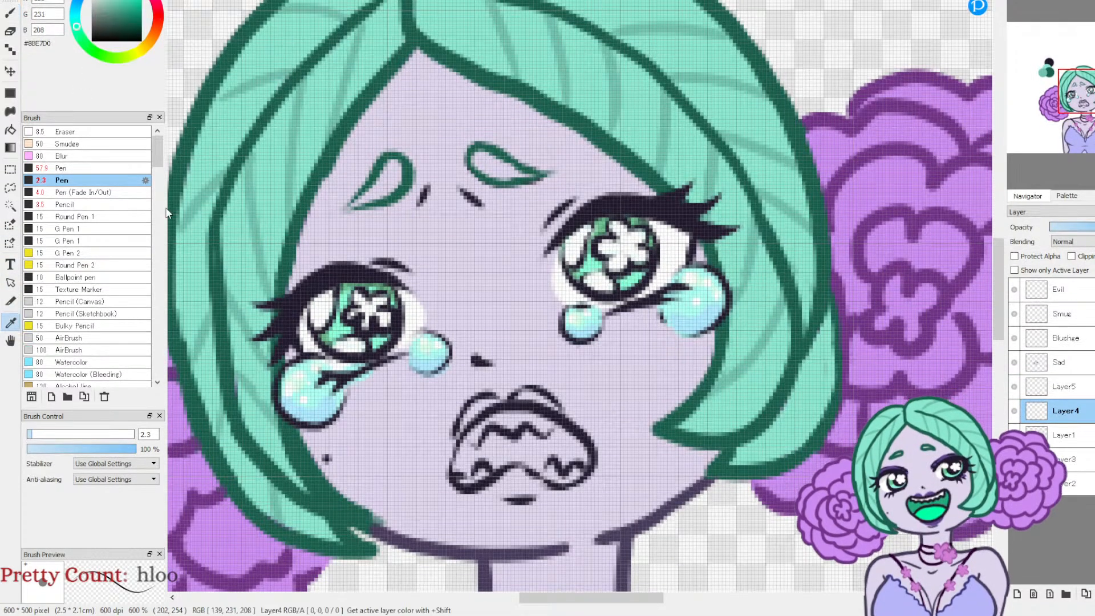
pyautogui.click(11, 17)
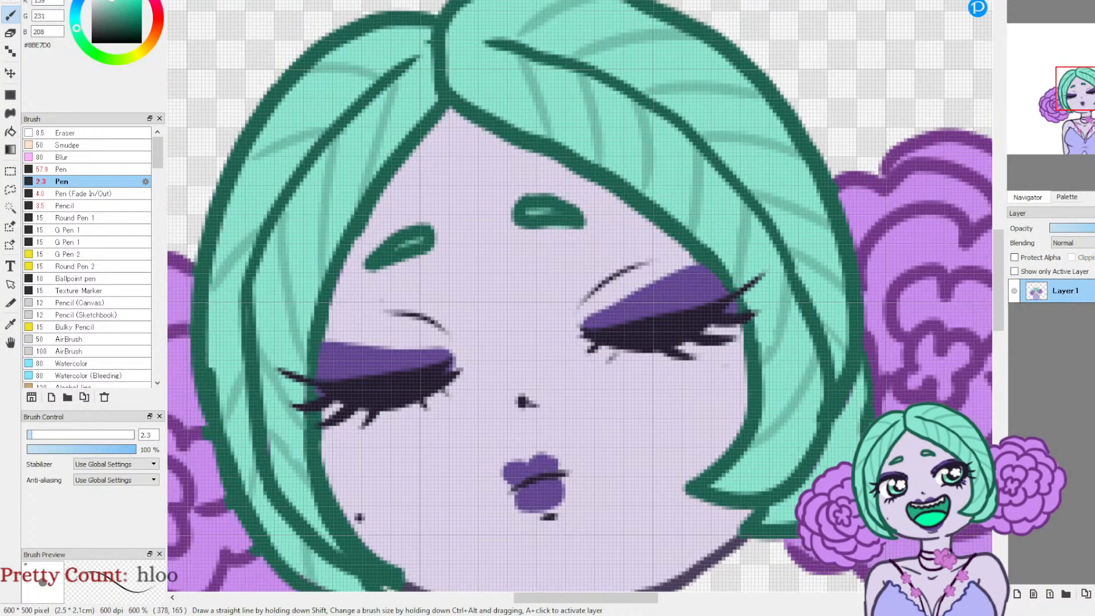
pyautogui.hotkey('ctrl', '-')
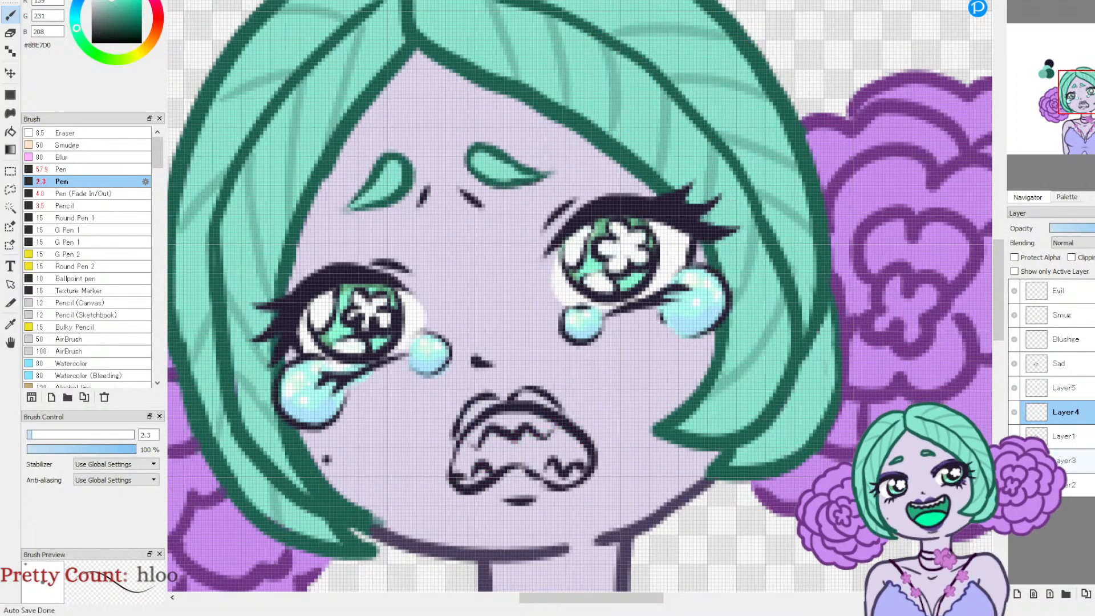
# Step: Add a new layer between Layer3 and Layer2 and sample the purple #614492 from the swatch above the character
pyautogui.click(1057, 460)
pyautogui.click(1017, 595)
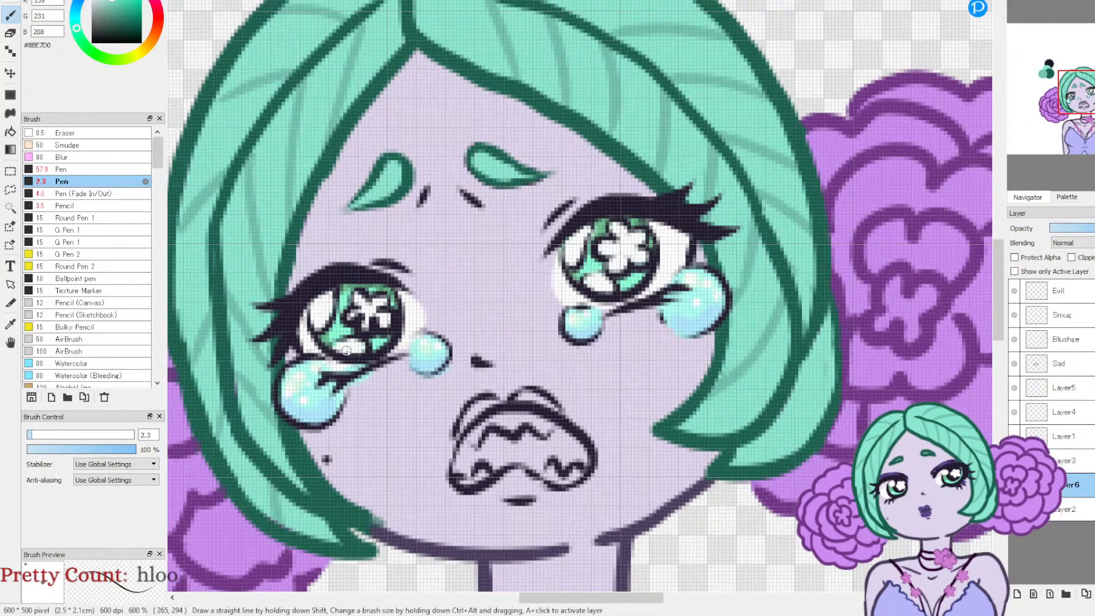
pyautogui.click(1090, 101)
pyautogui.moveTo(1089, 102); pyautogui.dragTo(1087, 95)
pyautogui.click(10, 324)
pyautogui.click(804, 83)
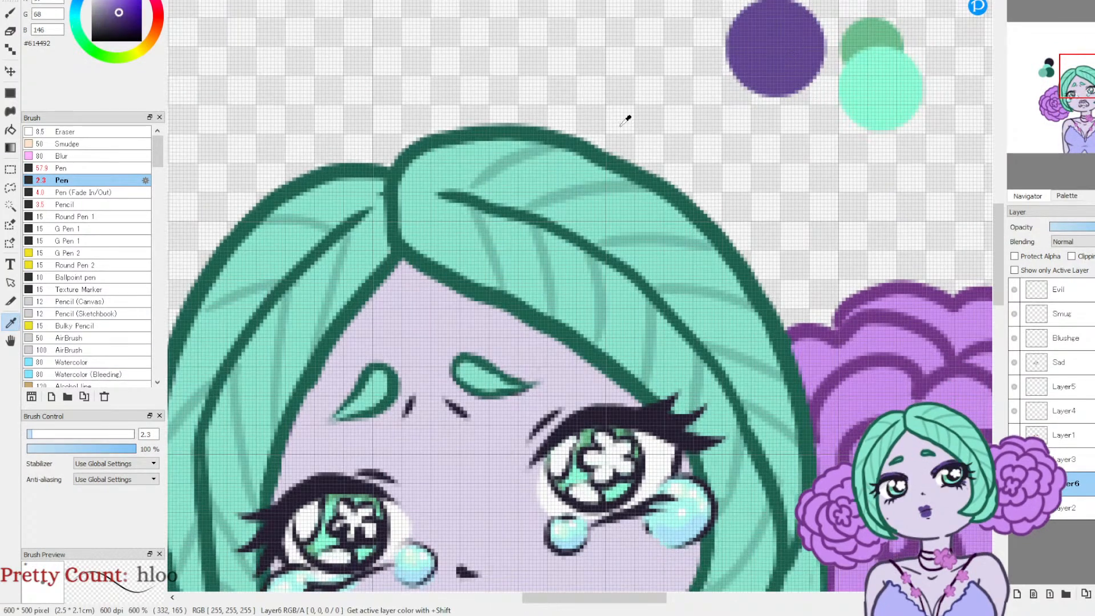
# Step: Paint purple eyeshadow along both upper eyelids with Pen (Fade In/Out) at size 11.3
pyautogui.click(10, 14)
pyautogui.click(86, 193)
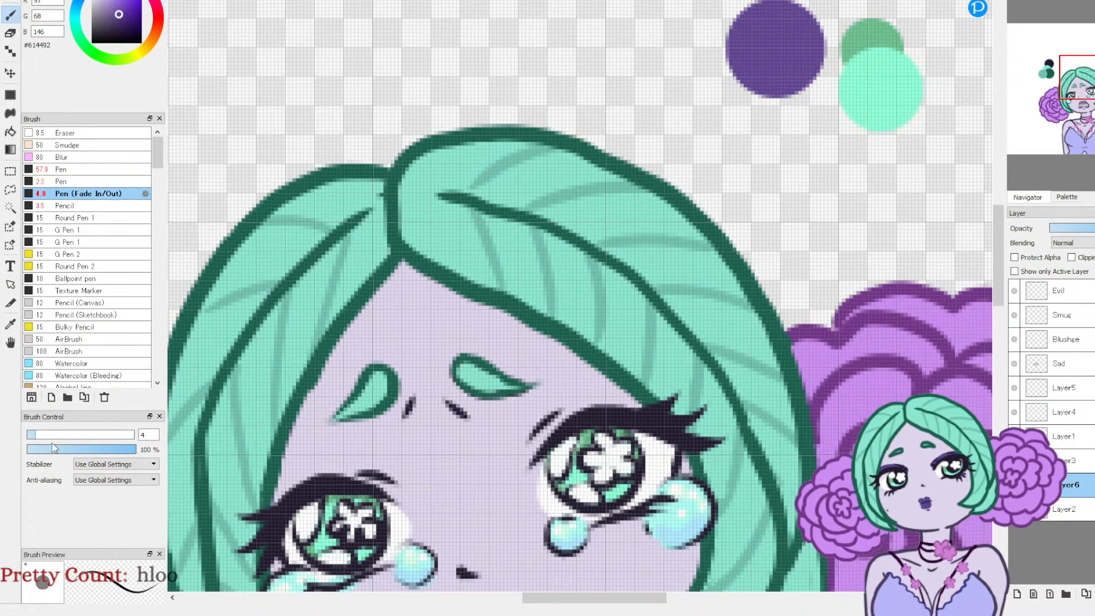
pyautogui.click(52, 436)
pyautogui.moveTo(53, 436); pyautogui.dragTo(51, 436)
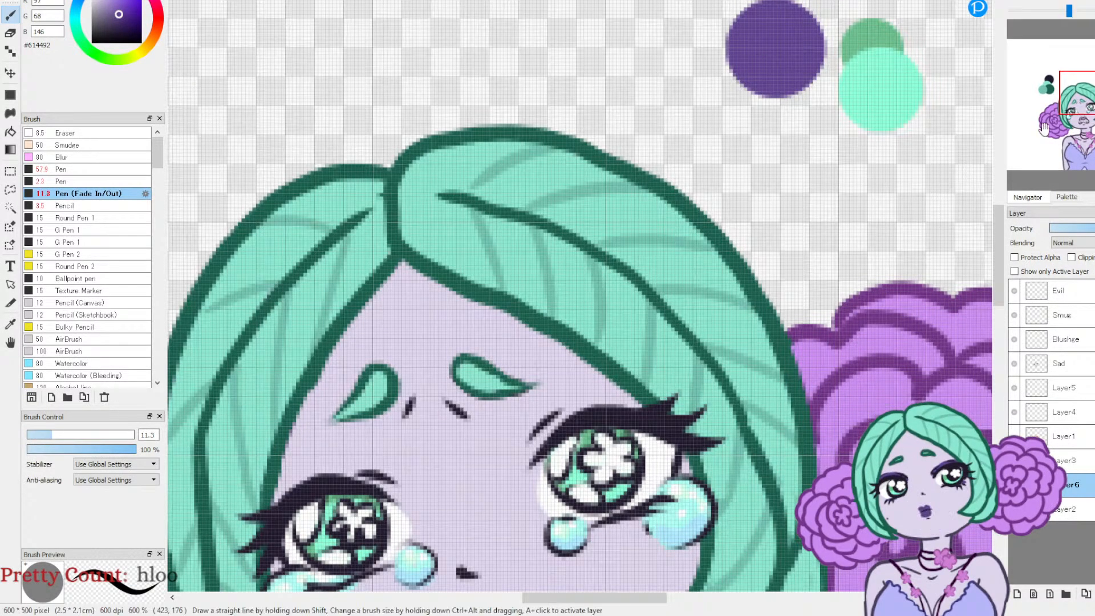
pyautogui.moveTo(1081, 98); pyautogui.dragTo(1081, 105)
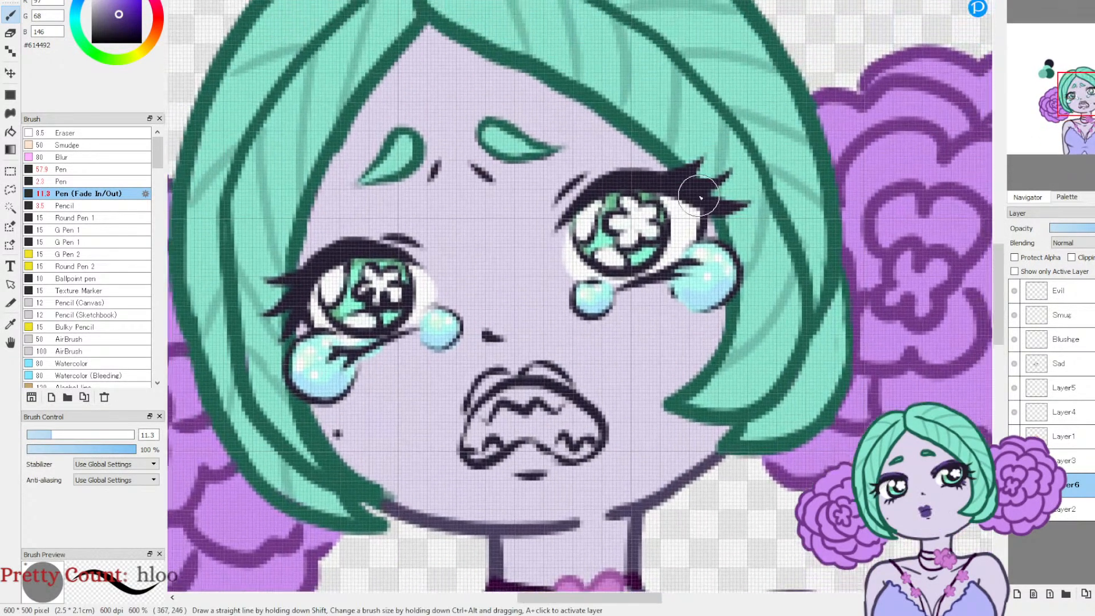
pyautogui.moveTo(559, 231)
pyautogui.mouseDown()
pyautogui.moveTo(576, 197)
pyautogui.moveTo(618, 171)
pyautogui.moveTo(707, 178)
pyautogui.mouseUp()
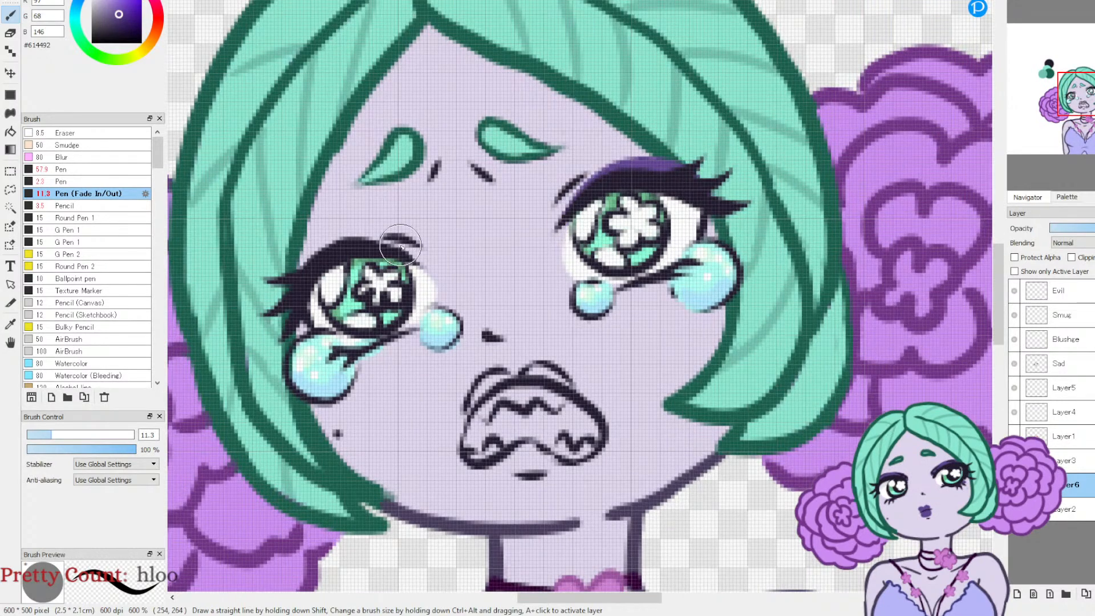
pyautogui.moveTo(421, 255)
pyautogui.mouseDown()
pyautogui.moveTo(378, 235)
pyautogui.moveTo(338, 241)
pyautogui.moveTo(301, 262)
pyautogui.mouseUp()
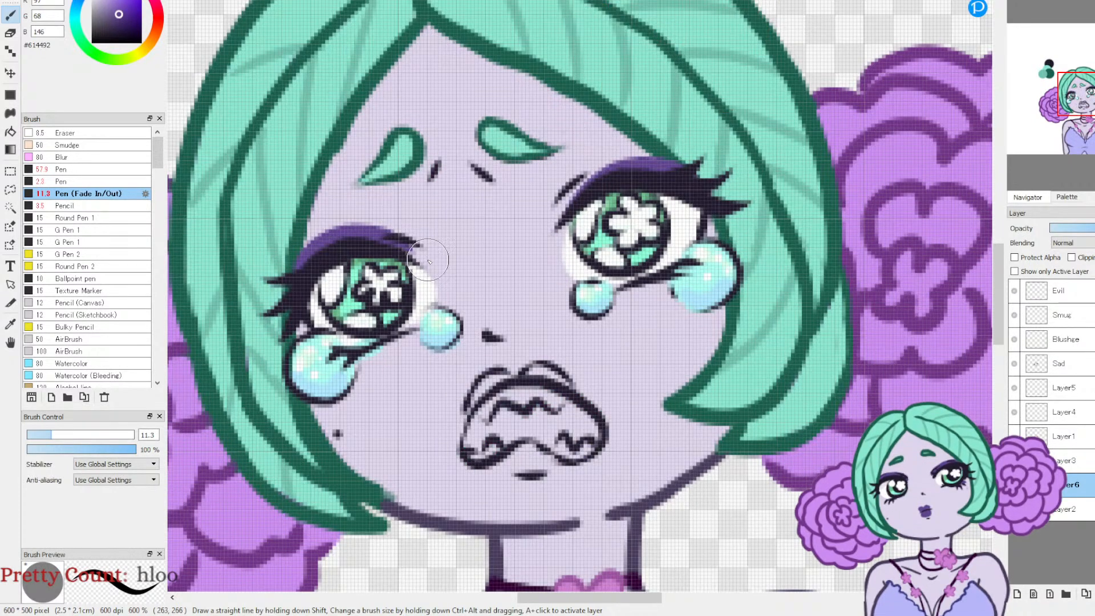
pyautogui.moveTo(422, 254); pyautogui.dragTo(391, 240)
# Step: Extend the purple eyeshadow below the outer lashes of both eyes and clean up its edges with the eraser at size 4.3
pyautogui.press('e')
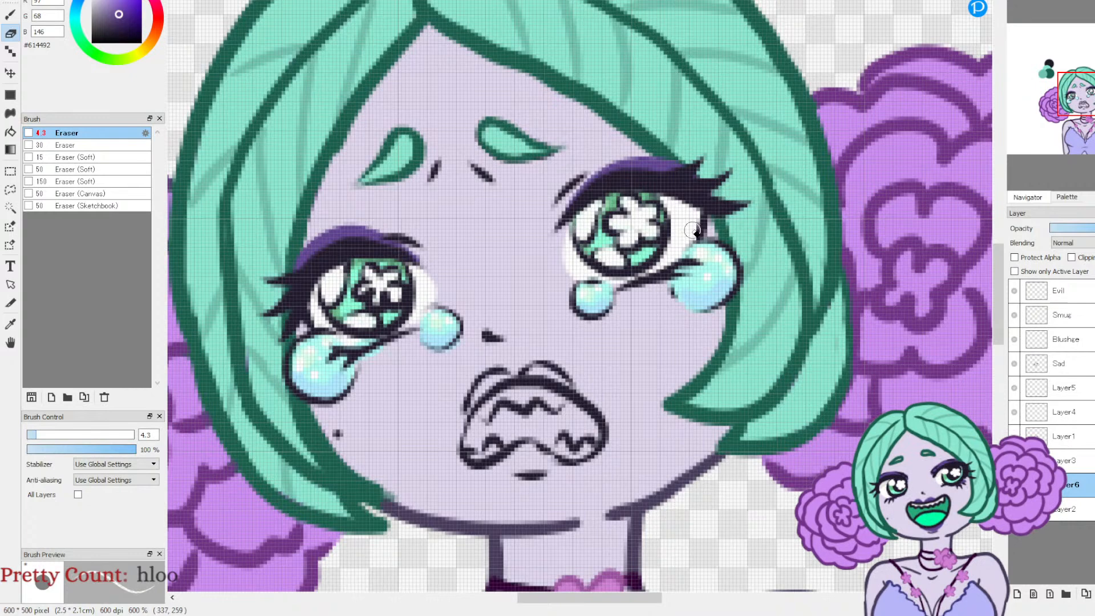
pyautogui.click(11, 15)
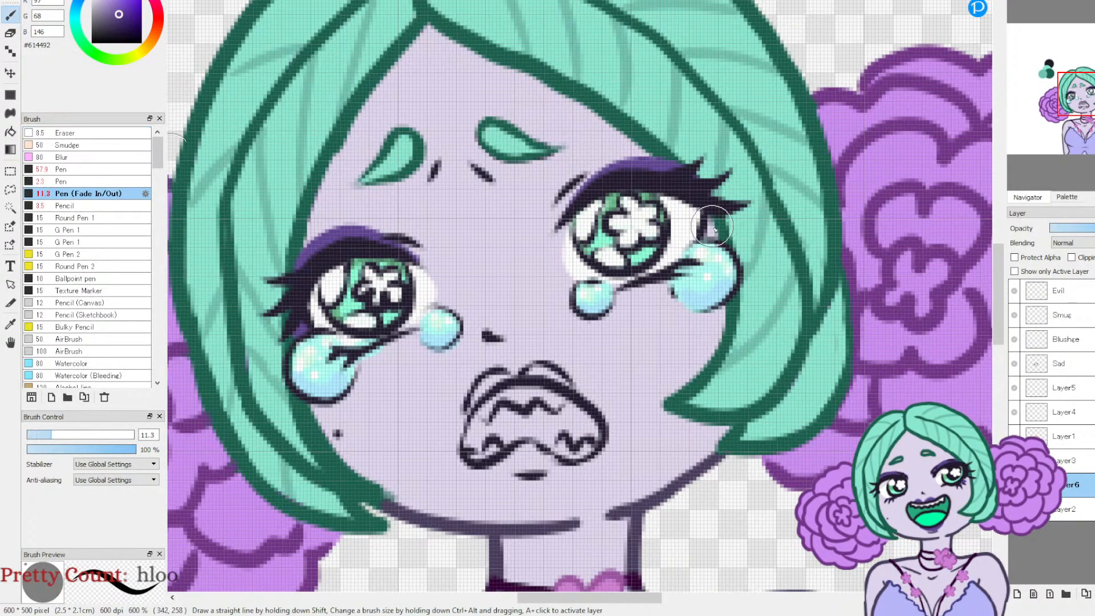
pyautogui.click(10, 33)
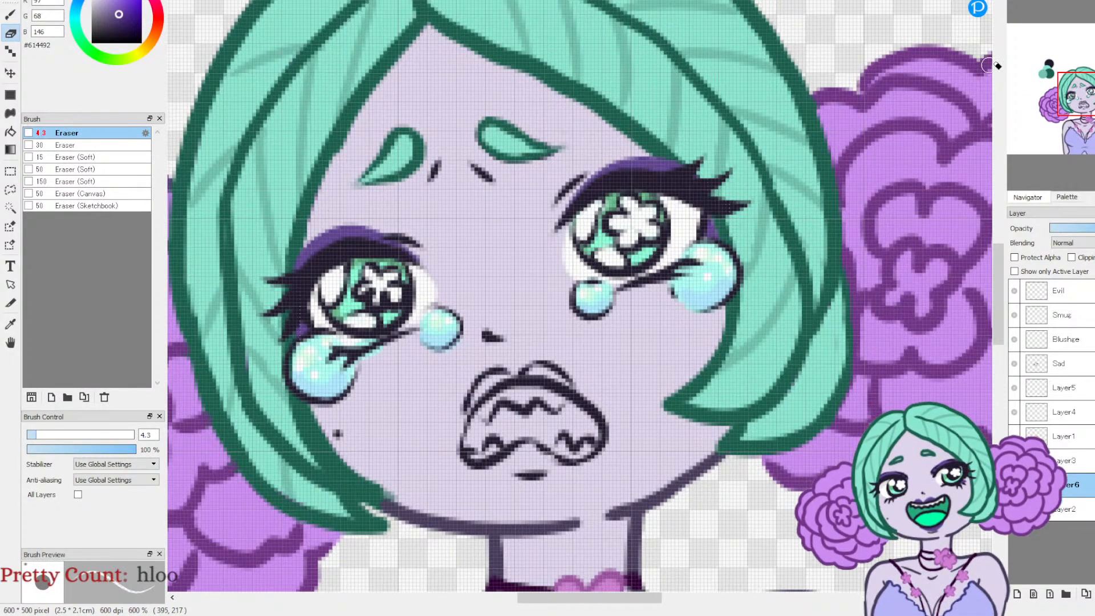
pyautogui.hotkey('ctrl', '-')
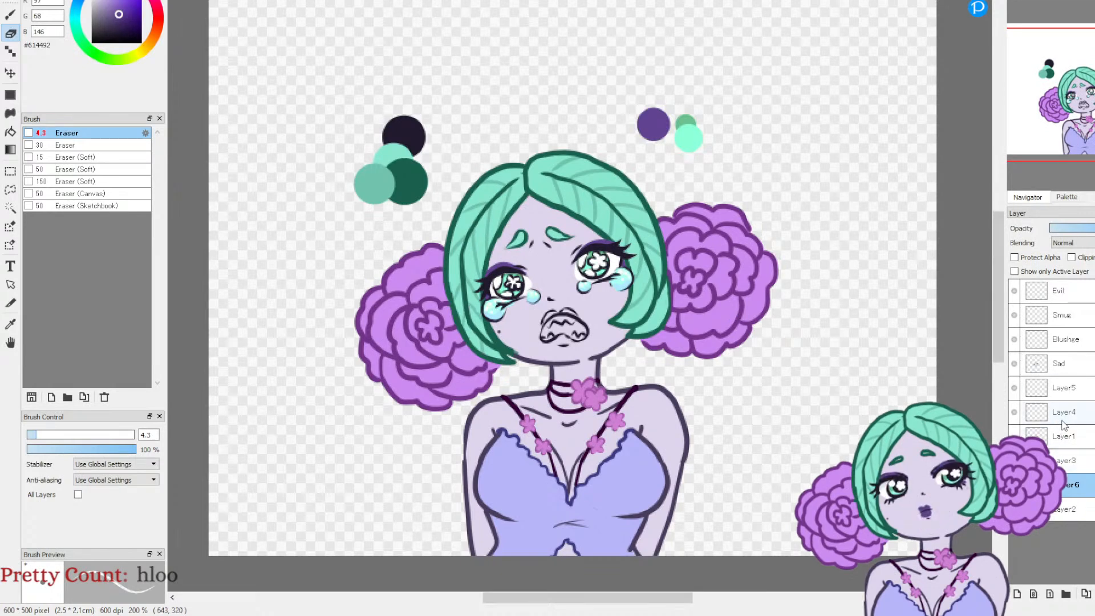
# Step: Fill the upper and lower lips with purple #614492 on Layer4 using the plain Pen at size 4.3
pyautogui.click(1032, 413)
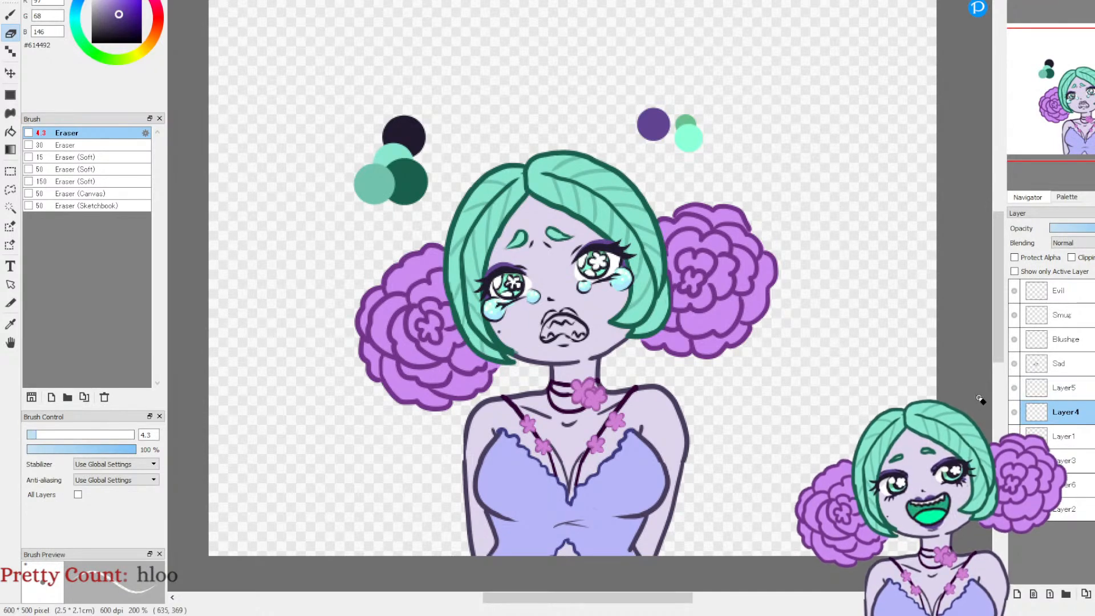
pyautogui.click(1016, 411)
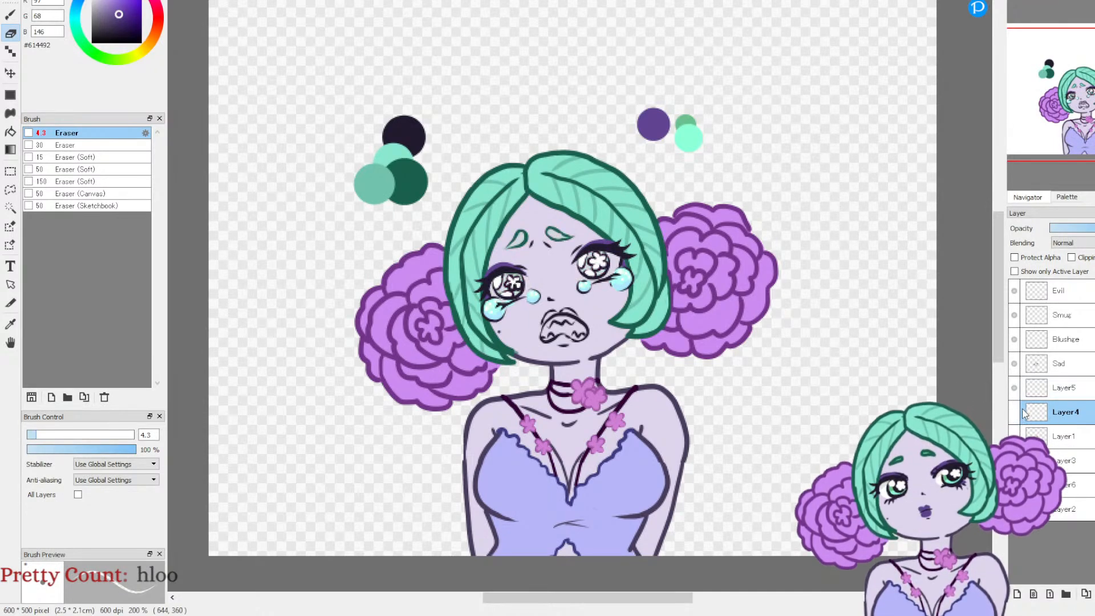
pyautogui.click(1014, 411)
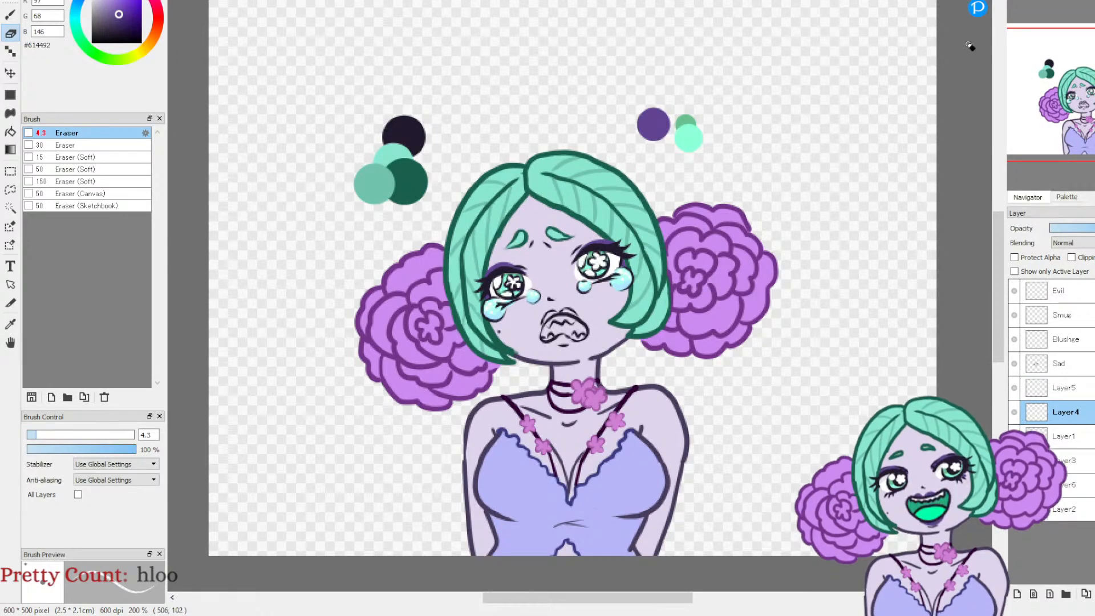
pyautogui.moveTo(1018, 11); pyautogui.dragTo(1033, 14)
pyautogui.moveTo(1077, 115); pyautogui.dragTo(1086, 121)
pyautogui.click(10, 14)
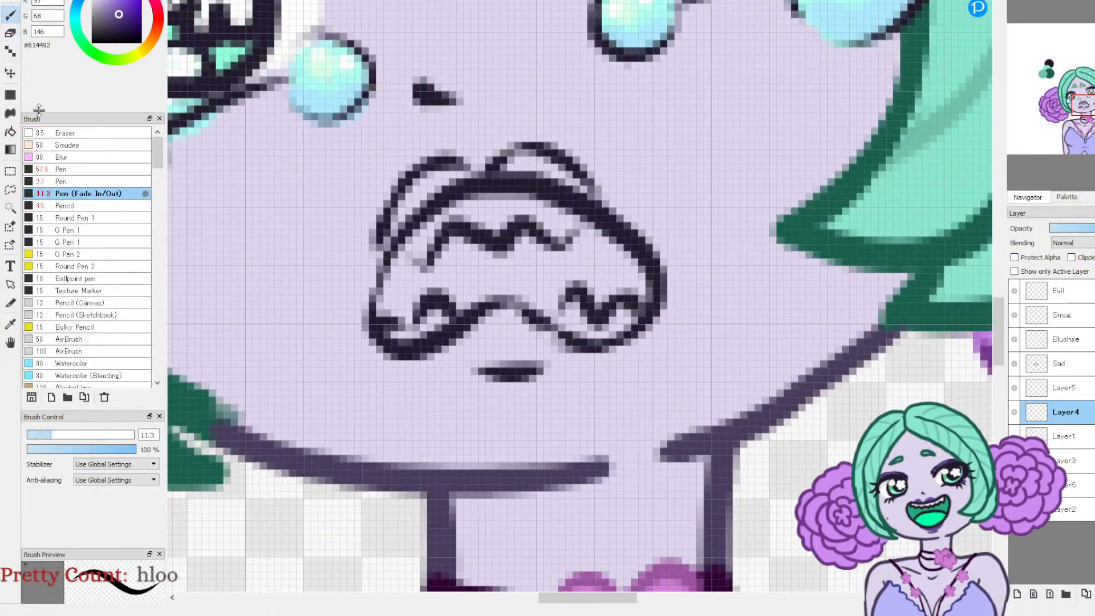
pyautogui.click(61, 182)
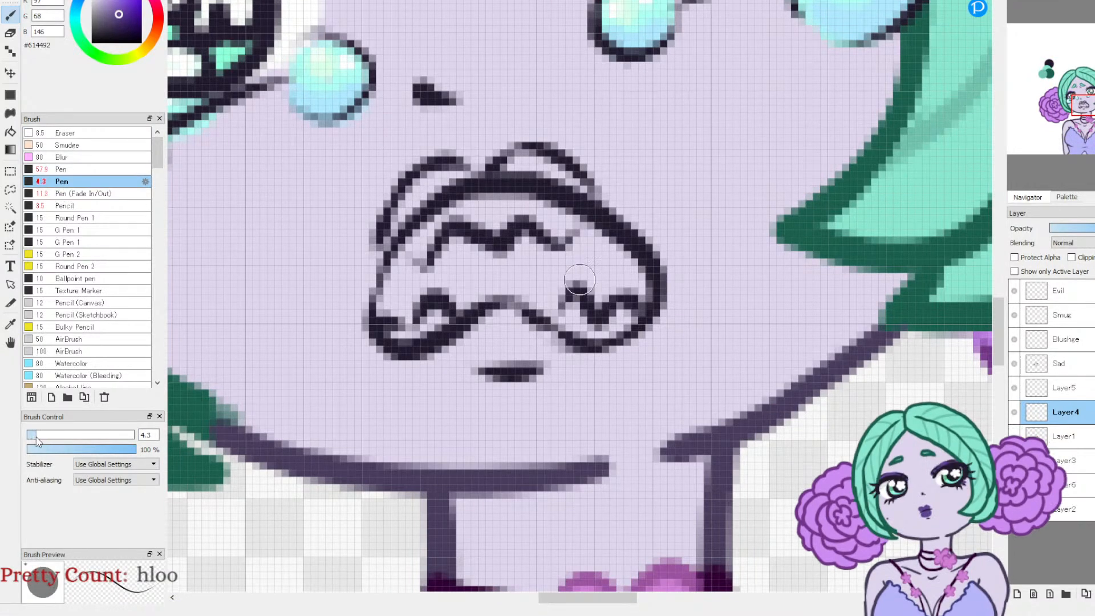
pyautogui.moveTo(487, 347)
pyautogui.mouseDown()
pyautogui.moveTo(489, 337)
pyautogui.moveTo(539, 353)
pyautogui.mouseUp()
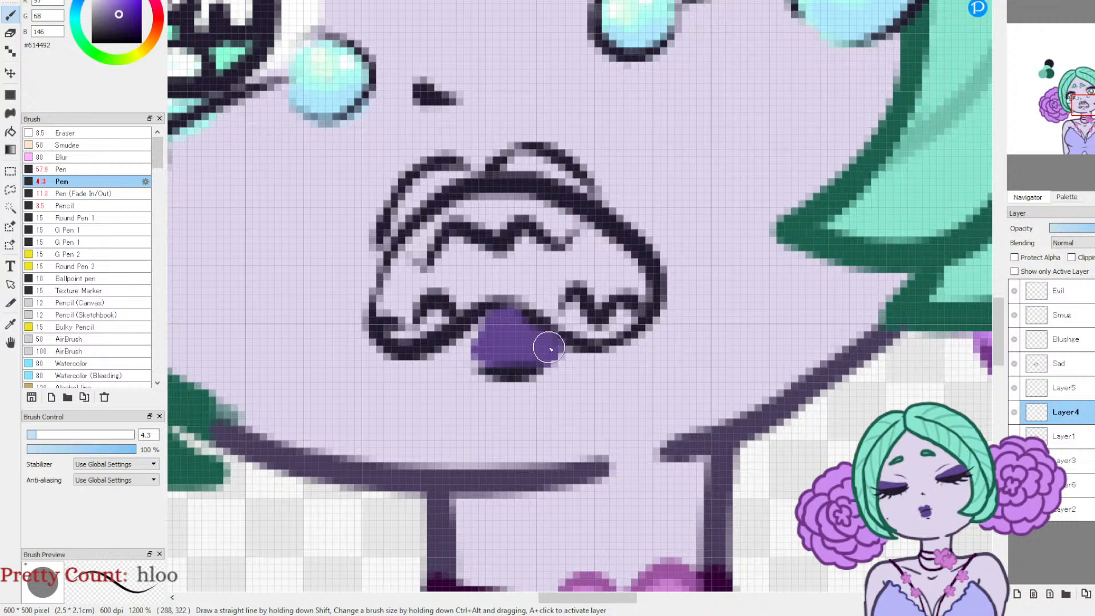
pyautogui.moveTo(392, 229)
pyautogui.mouseDown()
pyautogui.moveTo(431, 177)
pyautogui.moveTo(456, 174)
pyautogui.moveTo(401, 224)
pyautogui.moveTo(455, 185)
pyautogui.moveTo(533, 158)
pyautogui.moveTo(574, 179)
pyautogui.mouseUp()
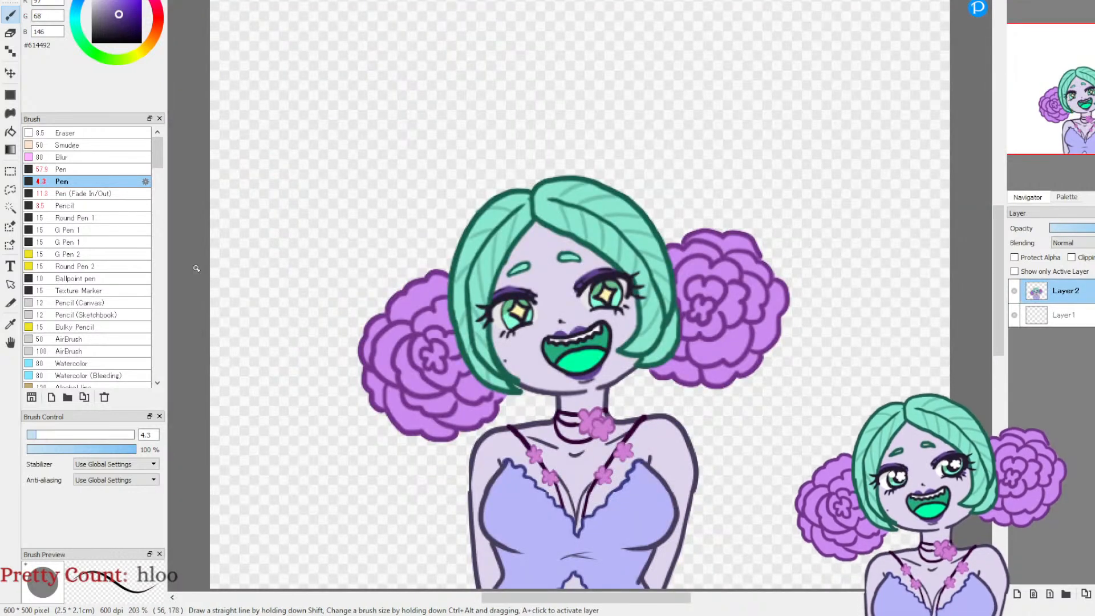
# Step: Sample the dark green #26AA7B from the happy drawing's mouth and fill the inside of the sad mouth with it
pyautogui.click(11, 322)
pyautogui.click(551, 349)
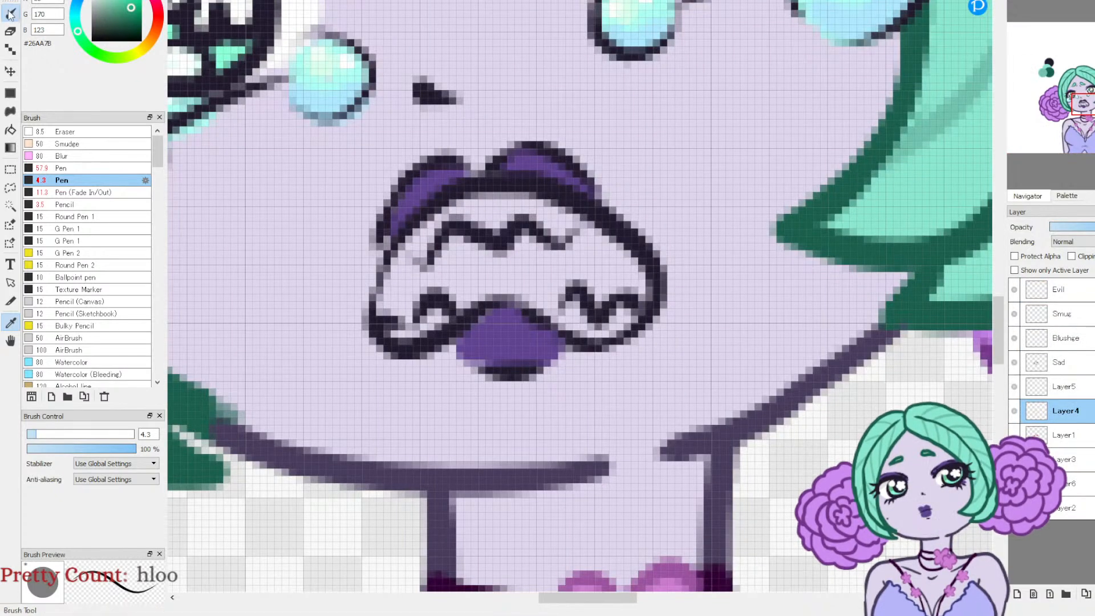
pyautogui.press('p')
pyautogui.moveTo(397, 325)
pyautogui.mouseDown()
pyautogui.moveTo(395, 271)
pyautogui.moveTo(393, 337)
pyautogui.moveTo(446, 236)
pyautogui.moveTo(425, 304)
pyautogui.moveTo(471, 270)
pyautogui.moveTo(465, 297)
pyautogui.moveTo(519, 292)
pyautogui.moveTo(588, 329)
pyautogui.moveTo(628, 314)
pyautogui.moveTo(632, 271)
pyautogui.moveTo(637, 313)
pyautogui.moveTo(631, 264)
pyautogui.moveTo(572, 217)
pyautogui.moveTo(507, 203)
pyautogui.moveTo(456, 212)
pyautogui.moveTo(417, 260)
pyautogui.moveTo(447, 211)
pyautogui.moveTo(412, 256)
pyautogui.moveTo(432, 279)
pyautogui.moveTo(486, 211)
pyautogui.moveTo(500, 268)
pyautogui.moveTo(534, 288)
pyautogui.moveTo(541, 259)
pyautogui.moveTo(567, 267)
pyautogui.moveTo(578, 241)
pyautogui.moveTo(602, 245)
pyautogui.moveTo(622, 277)
pyautogui.mouseUp()
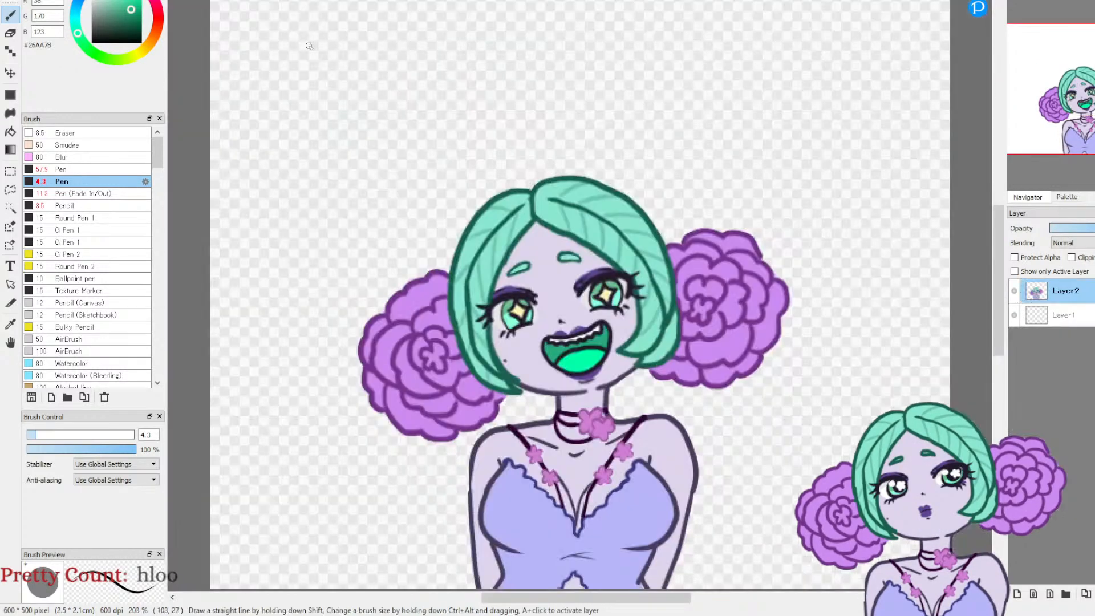
# Step: Sample the bright green #00FFA6 from the happy drawing's tongue and paint the tongue along the lower part of the sad mouth
pyautogui.press('alt')
pyautogui.click(570, 346)
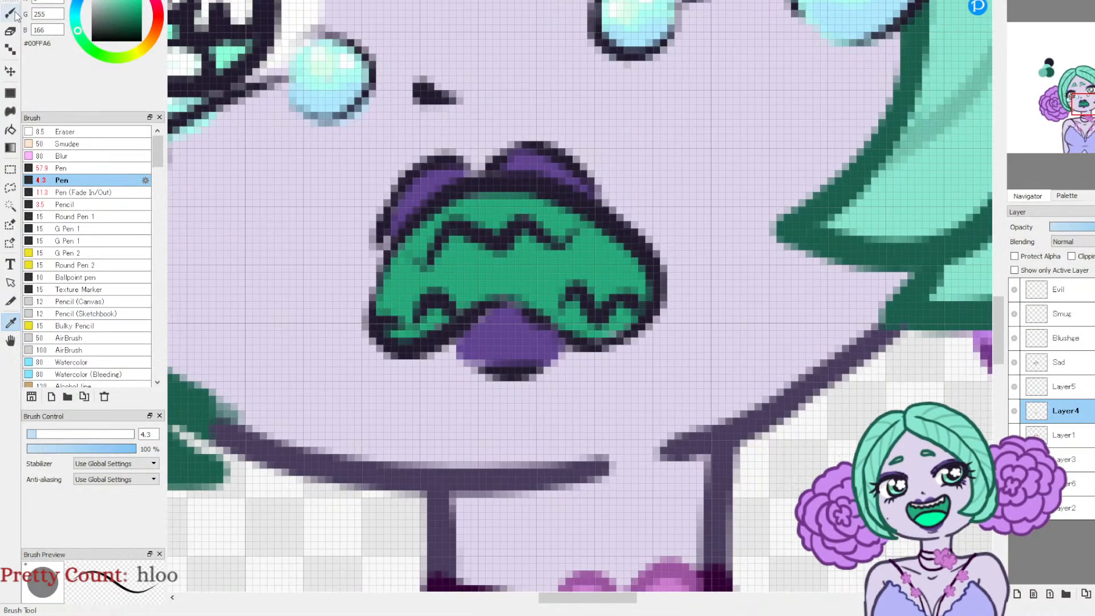
pyautogui.click(408, 330)
pyautogui.moveTo(410, 330)
pyautogui.mouseDown()
pyautogui.moveTo(452, 296)
pyautogui.moveTo(521, 281)
pyautogui.moveTo(574, 299)
pyautogui.moveTo(604, 328)
pyautogui.moveTo(523, 289)
pyautogui.moveTo(592, 311)
pyautogui.mouseUp()
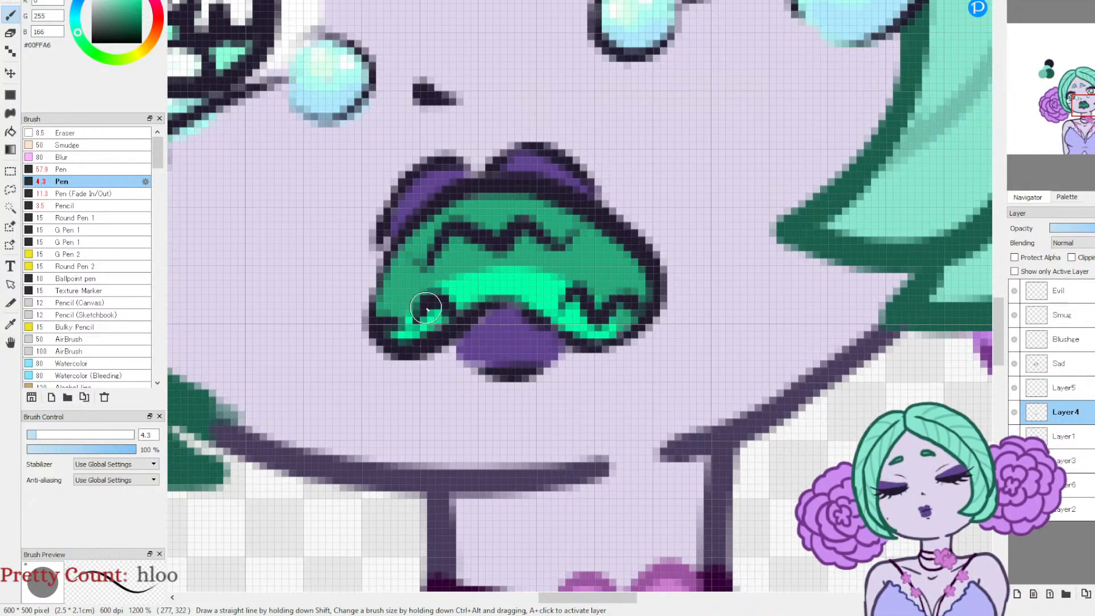
pyautogui.moveTo(440, 297)
pyautogui.mouseDown()
pyautogui.moveTo(537, 274)
pyautogui.moveTo(604, 317)
pyautogui.mouseUp()
# Step: Colour the upper and lower pointed teeth white #FFFFFF inside the mouth
pyautogui.moveTo(100, 6); pyautogui.dragTo(91, 0)
pyautogui.moveTo(416, 245)
pyautogui.mouseDown()
pyautogui.moveTo(444, 215)
pyautogui.moveTo(415, 237)
pyautogui.moveTo(419, 255)
pyautogui.moveTo(448, 211)
pyautogui.moveTo(491, 230)
pyautogui.moveTo(527, 209)
pyautogui.moveTo(572, 238)
pyautogui.mouseUp()
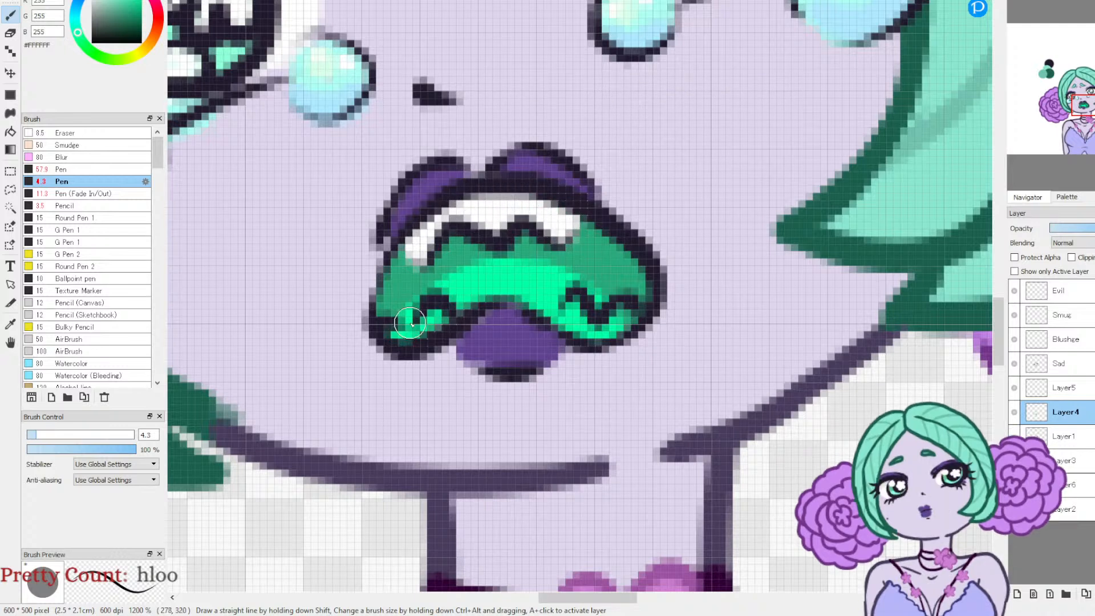
pyautogui.moveTo(571, 318); pyautogui.dragTo(575, 302)
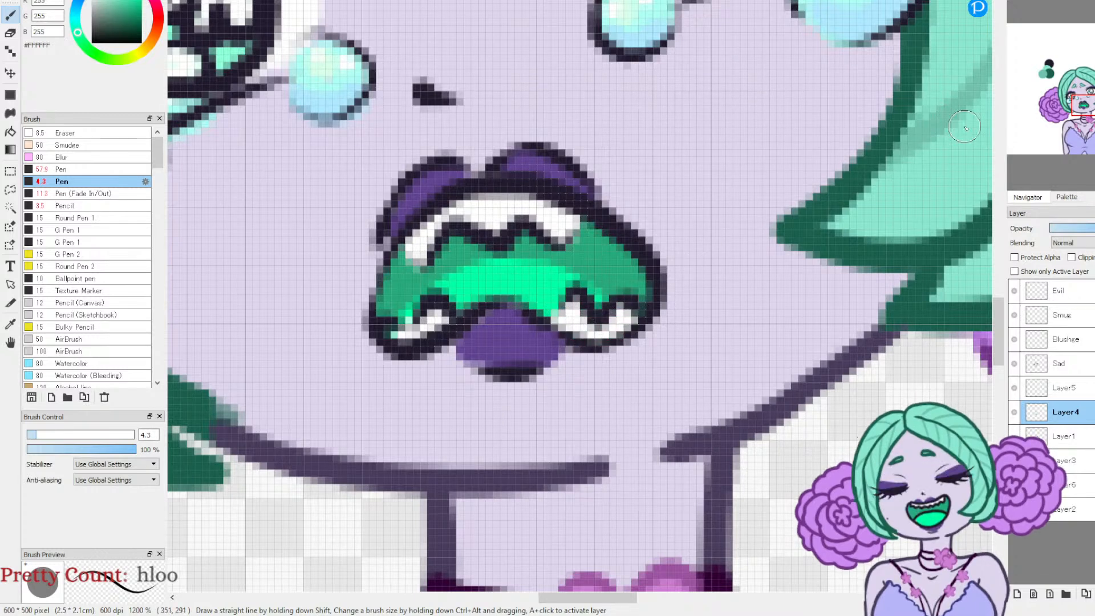
pyautogui.click(1039, 2)
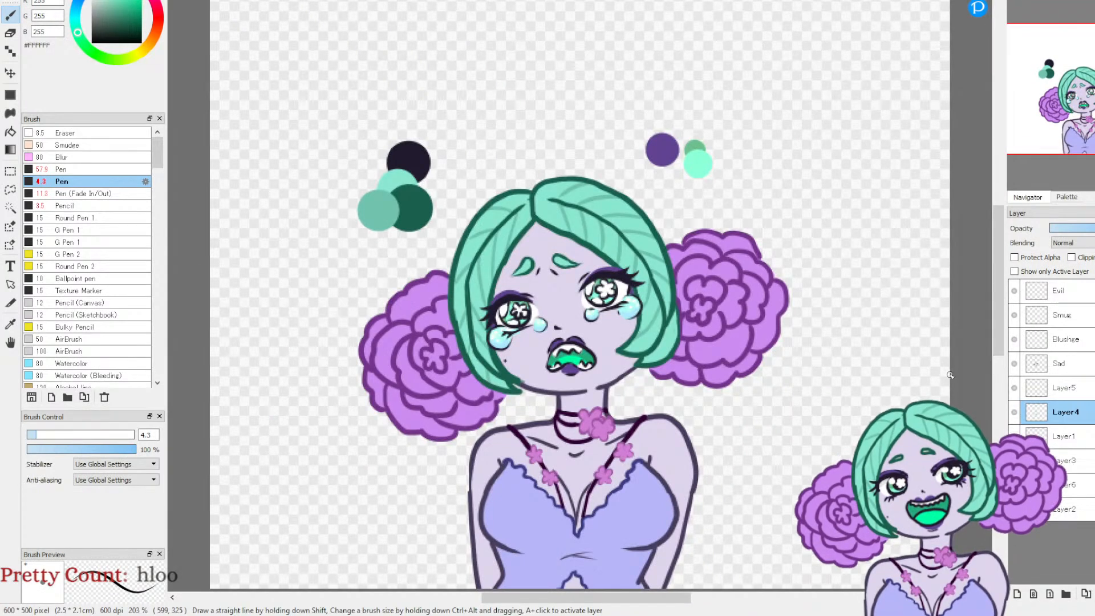
pyautogui.click(1015, 390)
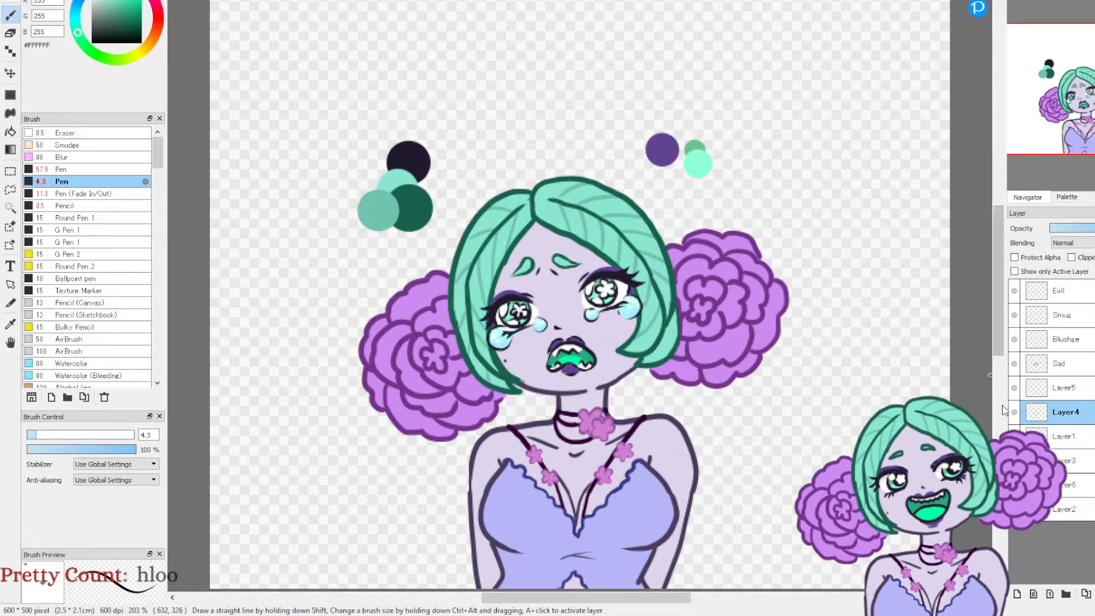
# Step: Sketch a trial pair of lower eyelids with tears in purple #614492 on the empty canvas beside the right flower bun
pyautogui.click(55, 1)
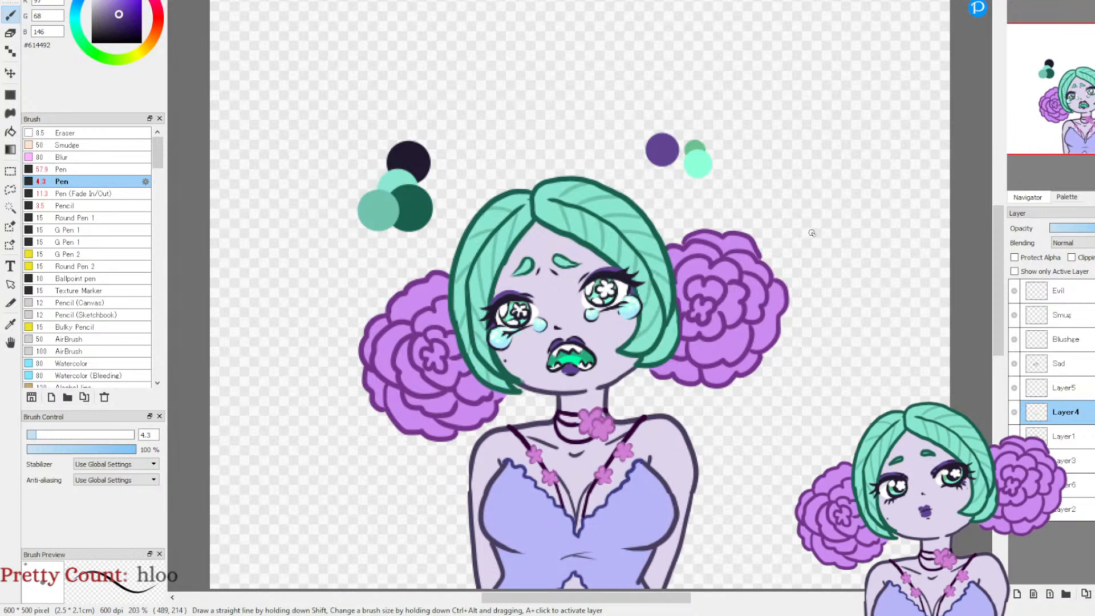
pyautogui.moveTo(798, 240)
pyautogui.mouseDown()
pyautogui.moveTo(828, 212)
pyautogui.moveTo(871, 228)
pyautogui.moveTo(850, 213)
pyautogui.mouseUp()
pyautogui.moveTo(865, 230)
pyautogui.mouseDown()
pyautogui.moveTo(885, 244)
pyautogui.moveTo(828, 264)
pyautogui.mouseUp()
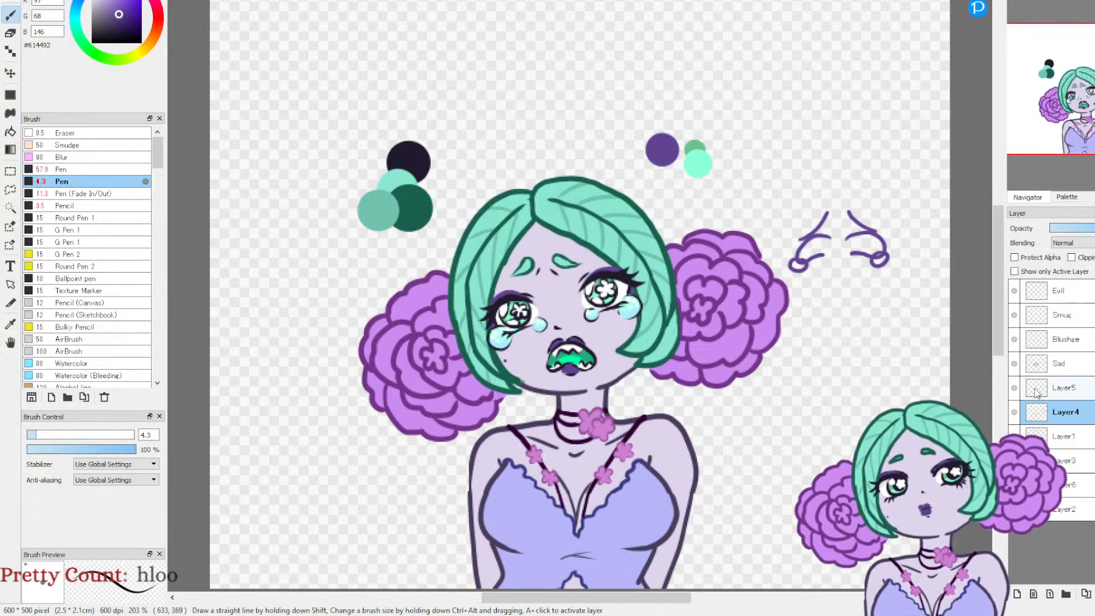
# Step: Make the Sad layer active, sample the dark #211A2D swatch and choose the Pen (Fade In/Out) brush
pyautogui.click(1059, 371)
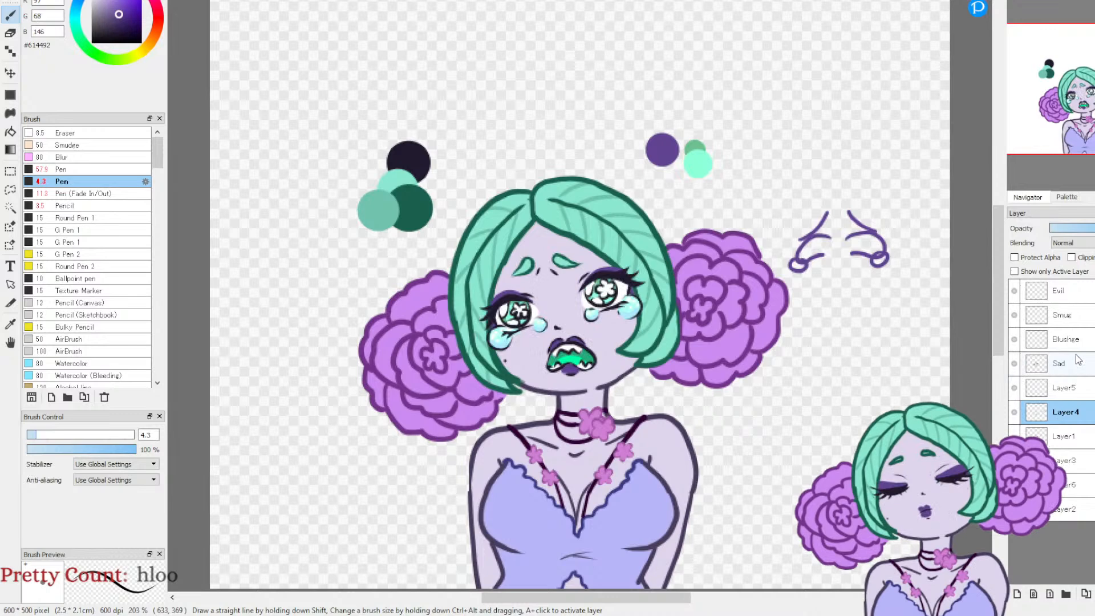
pyautogui.click(10, 325)
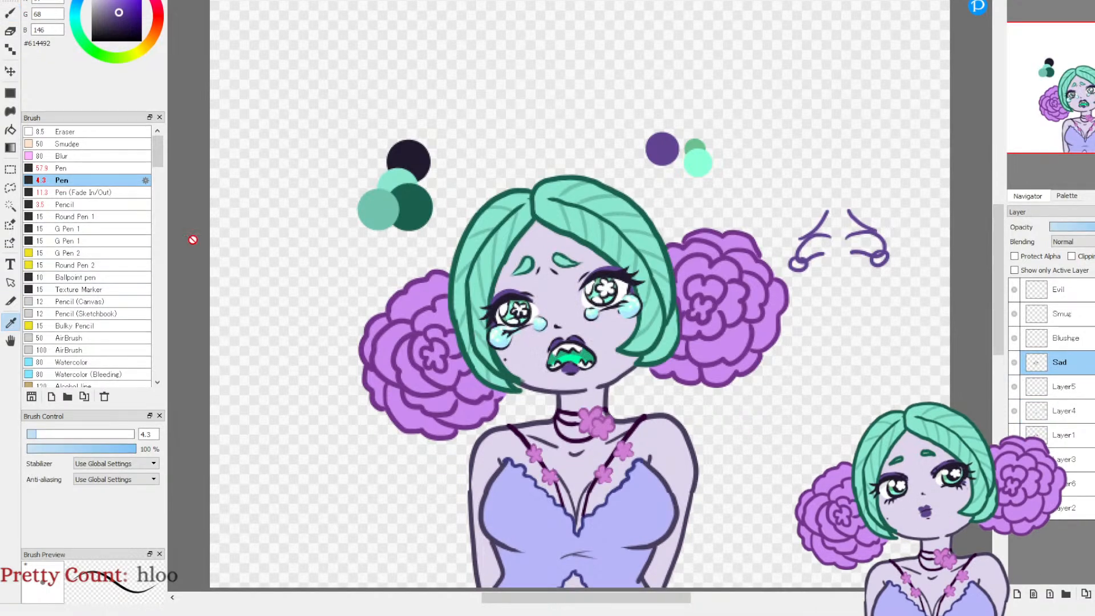
pyautogui.click(395, 154)
pyautogui.press('b')
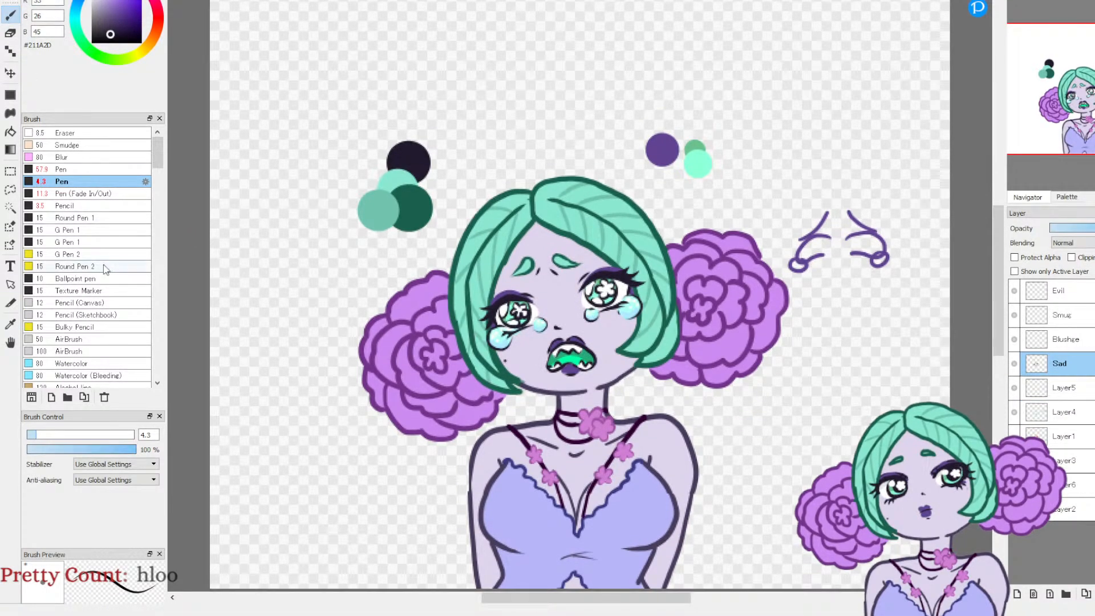
pyautogui.click(98, 195)
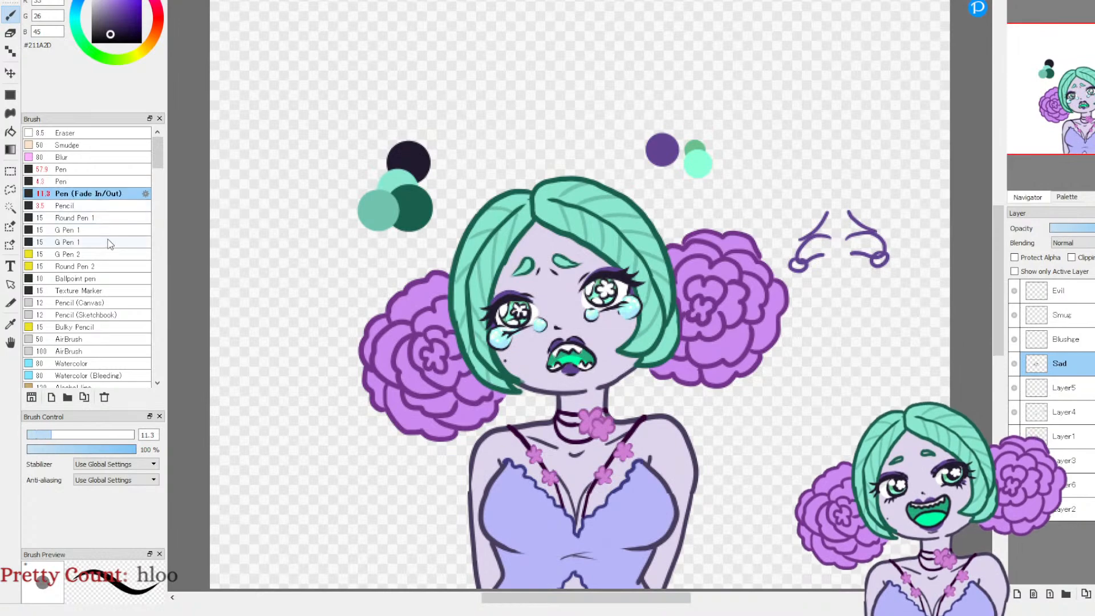
# Step: Erase the lower eyelid lines of both eyes on the Sad layer with the Eraser at size 4.3
pyautogui.click(1015, 1)
pyautogui.click(1014, 1)
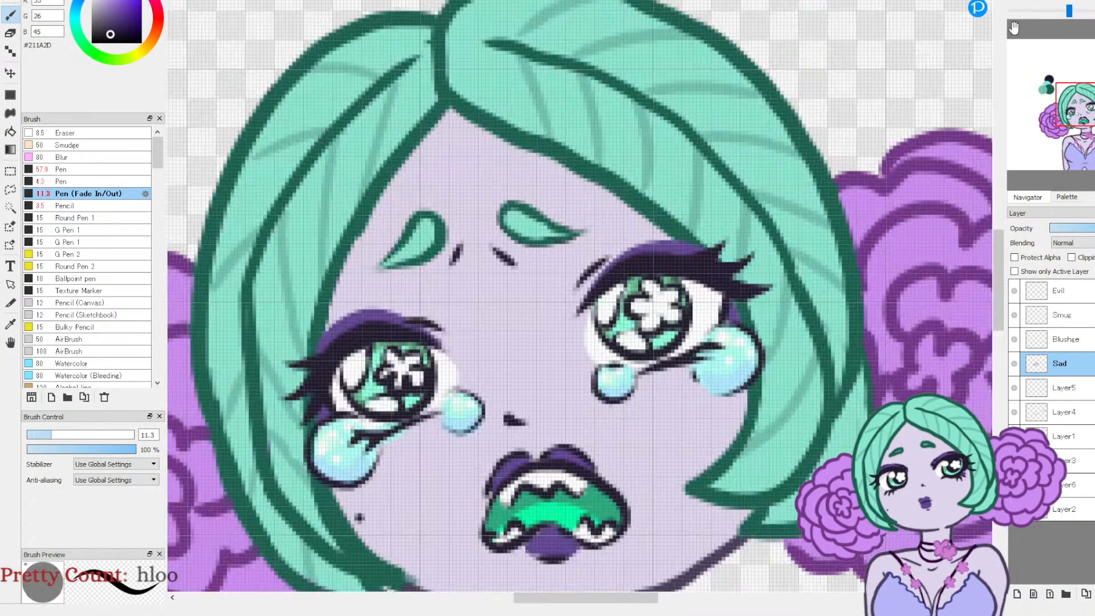
pyautogui.click(1017, 1)
pyautogui.moveTo(1083, 107); pyautogui.dragTo(1085, 94)
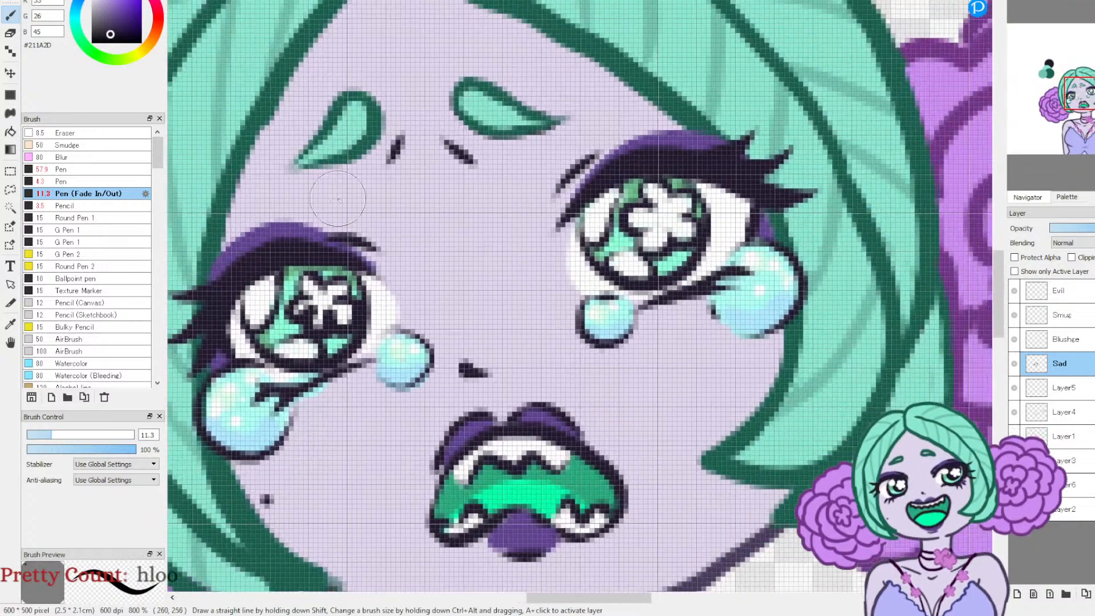
pyautogui.click(10, 33)
pyautogui.moveTo(627, 319)
pyautogui.mouseDown()
pyautogui.moveTo(658, 317)
pyautogui.moveTo(635, 302)
pyautogui.moveTo(715, 280)
pyautogui.mouseUp()
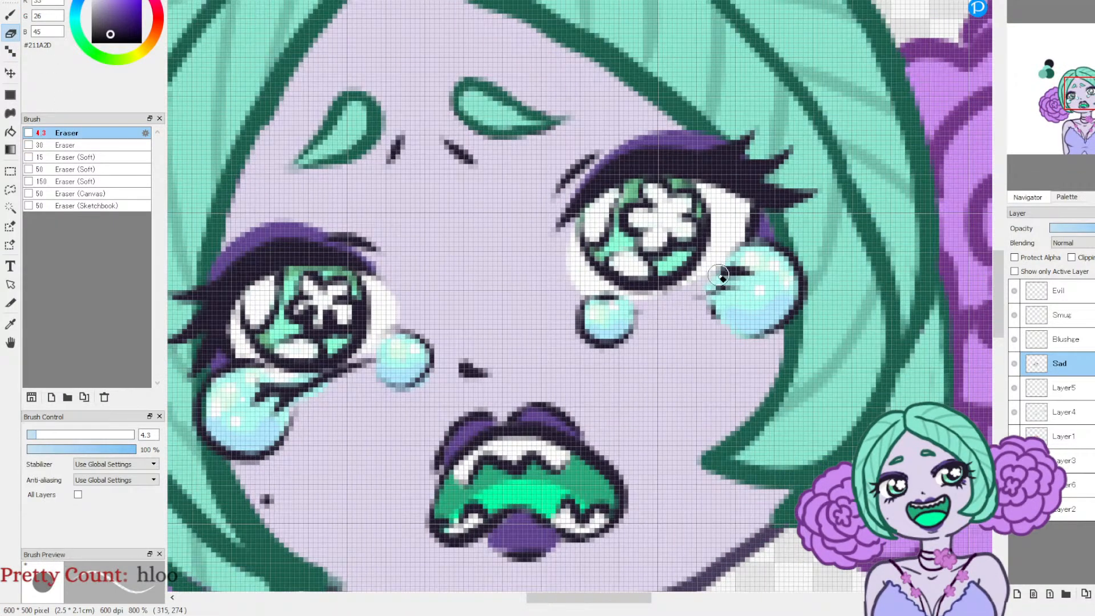
pyautogui.moveTo(268, 395)
pyautogui.mouseDown()
pyautogui.moveTo(305, 389)
pyautogui.moveTo(277, 387)
pyautogui.moveTo(301, 391)
pyautogui.moveTo(373, 358)
pyautogui.mouseUp()
pyautogui.moveTo(318, 380)
pyautogui.mouseDown()
pyautogui.moveTo(301, 382)
pyautogui.moveTo(327, 382)
pyautogui.mouseUp()
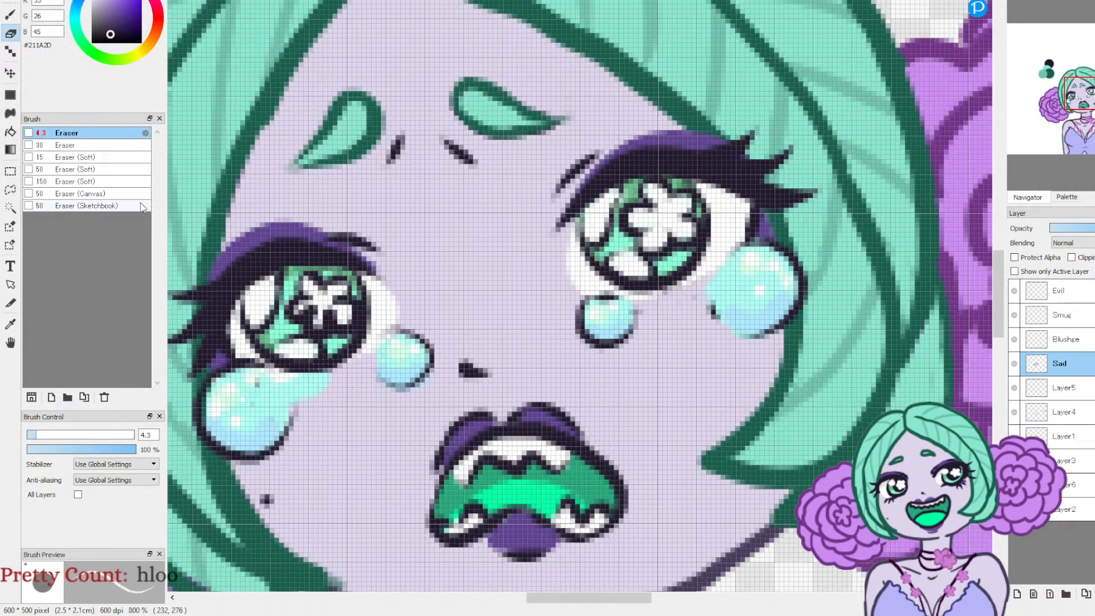
# Step: Redraw the lower eyelid lines of both eyes in dark #211A2D with Pen (Fade In/Out) at size 4.6
pyautogui.click(11, 16)
pyautogui.moveTo(47, 436); pyautogui.dragTo(41, 435)
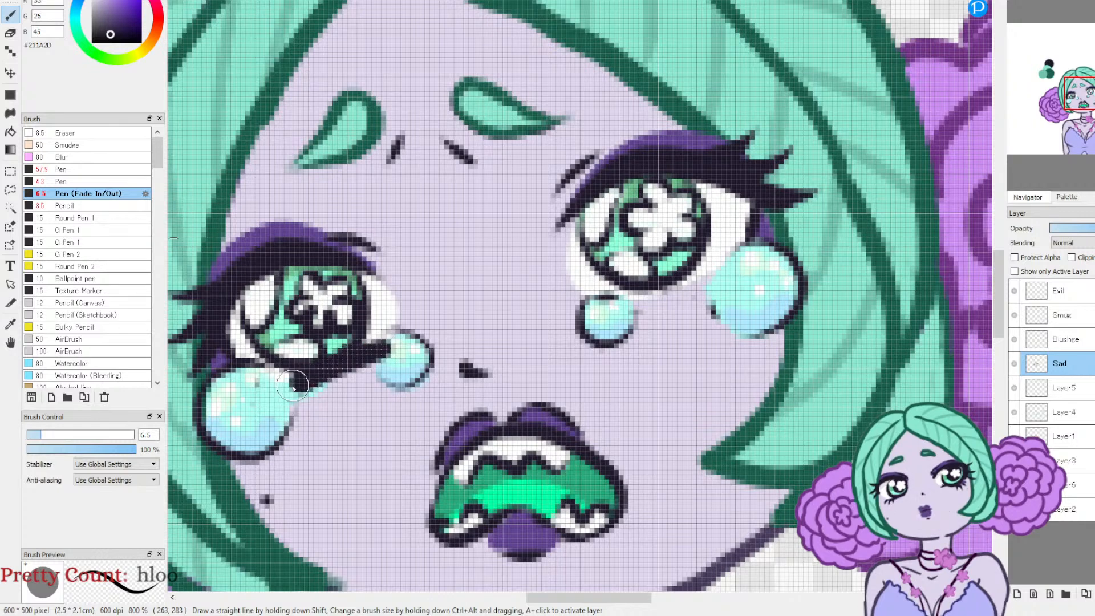
pyautogui.hotkey('ctrl', 'z')
pyautogui.click(36, 436)
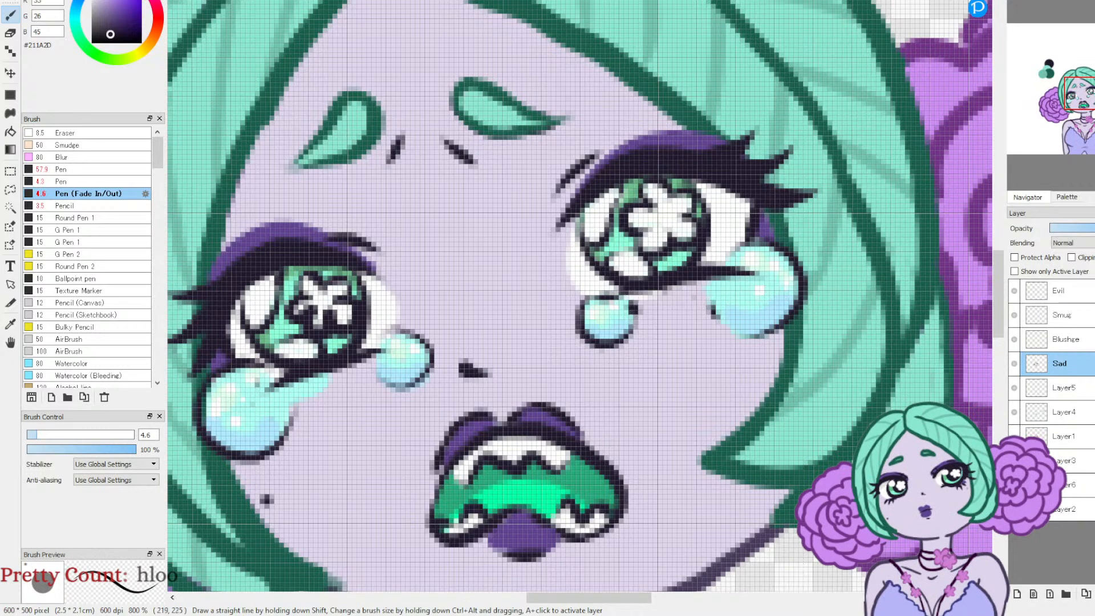
pyautogui.moveTo(283, 368); pyautogui.dragTo(220, 384)
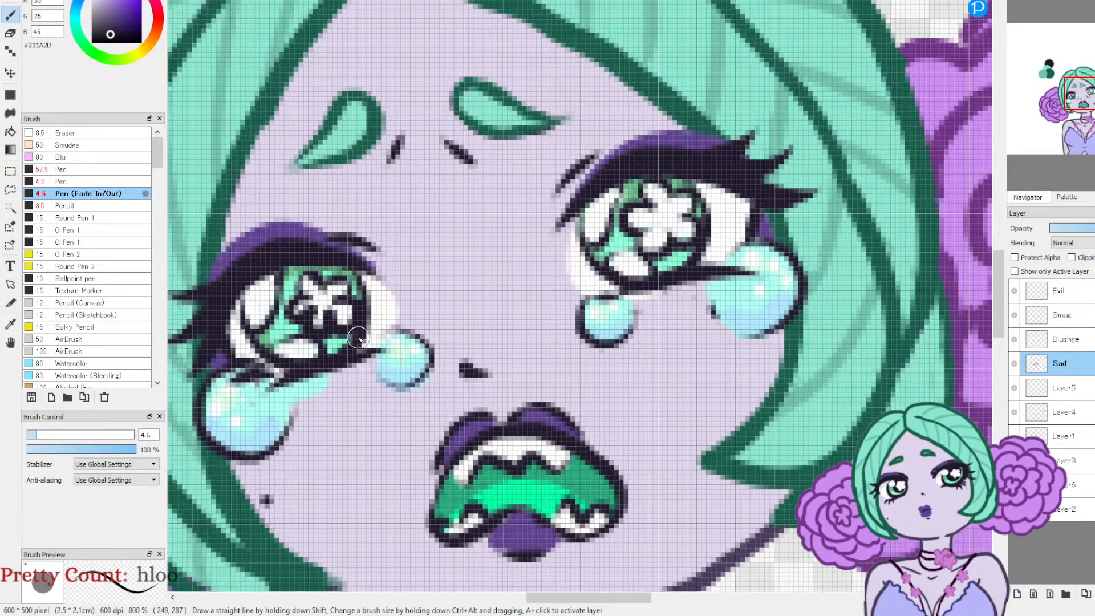
pyautogui.moveTo(719, 264); pyautogui.dragTo(801, 265)
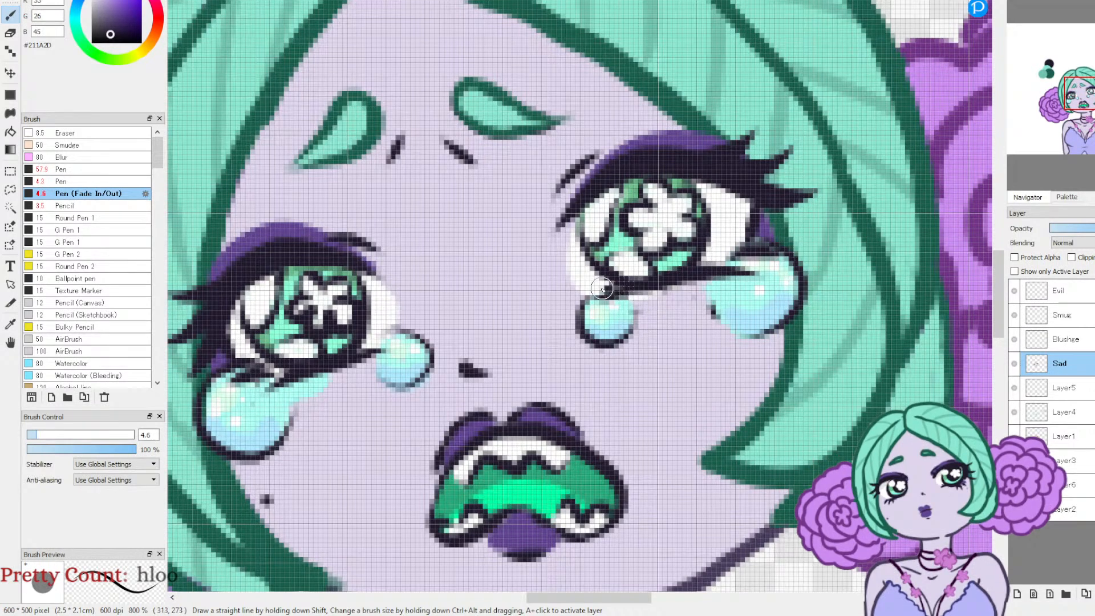
# Step: On Layer5, erase the tear colour spilling past the outlines and shade the tear tops with the pen at 39% opacity
pyautogui.press('e')
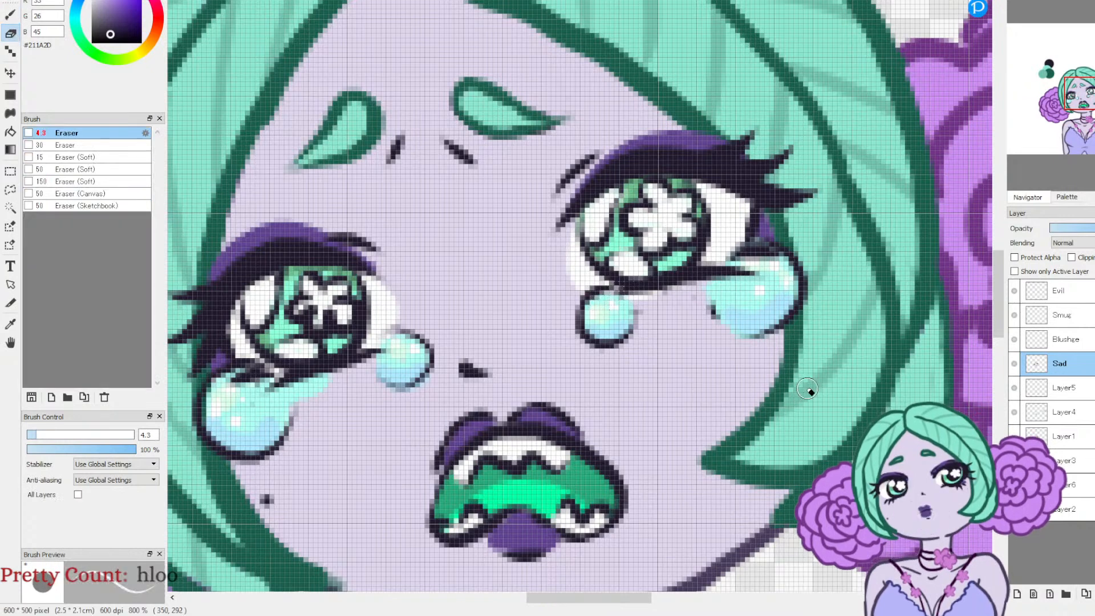
pyautogui.click(1014, 413)
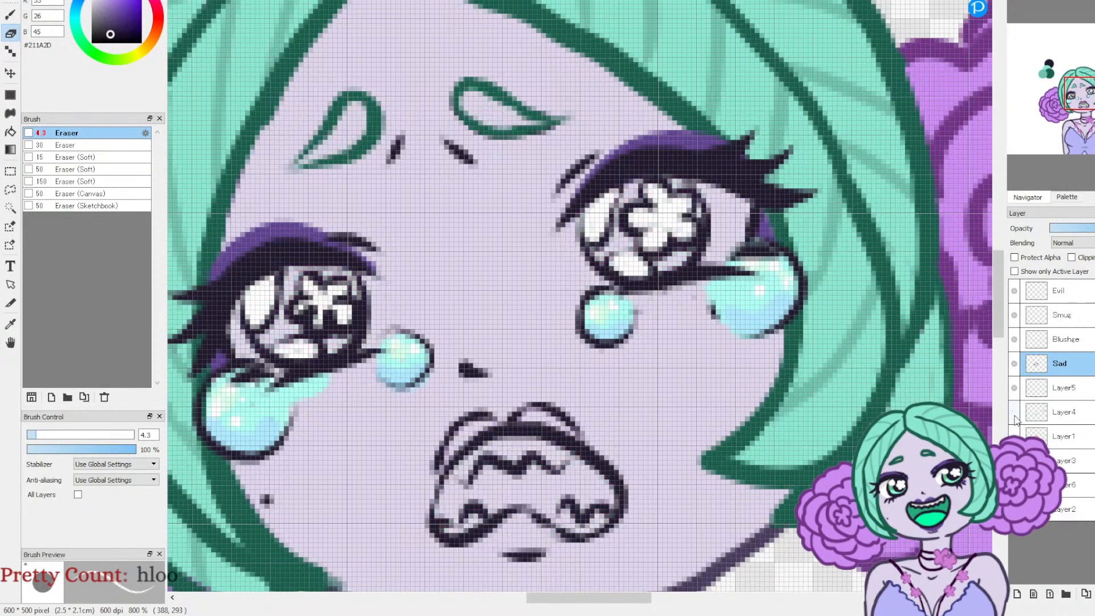
pyautogui.click(1014, 413)
pyautogui.click(1015, 388)
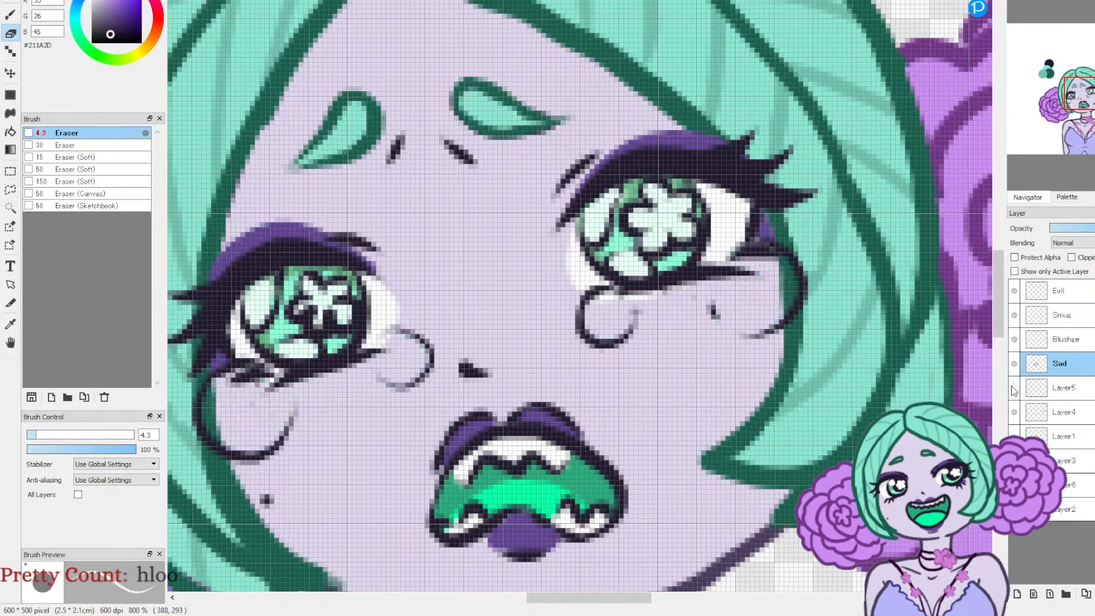
pyautogui.click(1014, 387)
pyautogui.click(1061, 387)
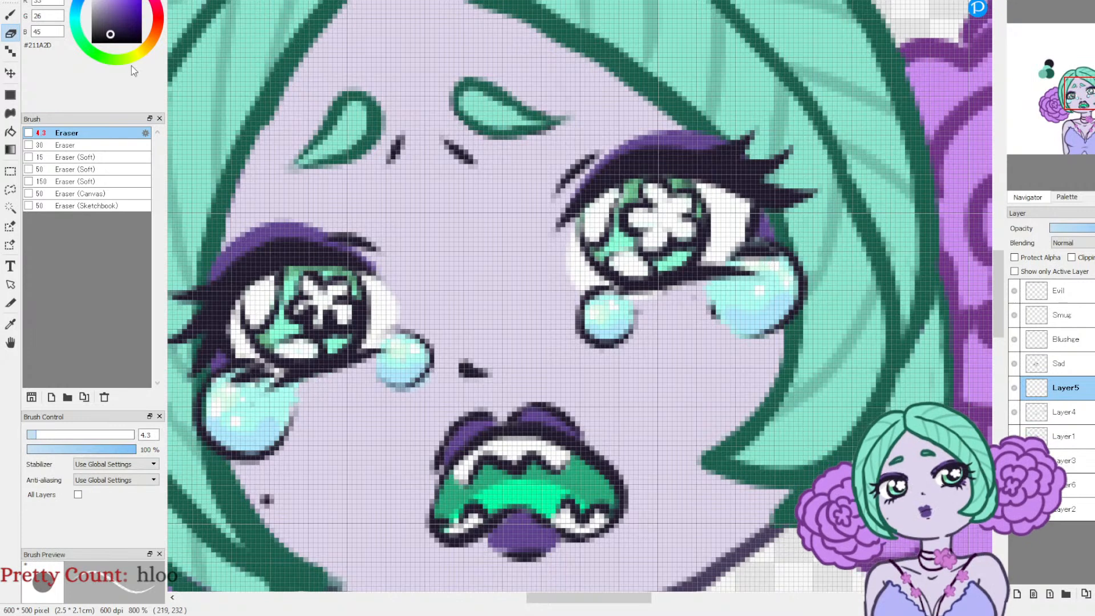
pyautogui.press('n')
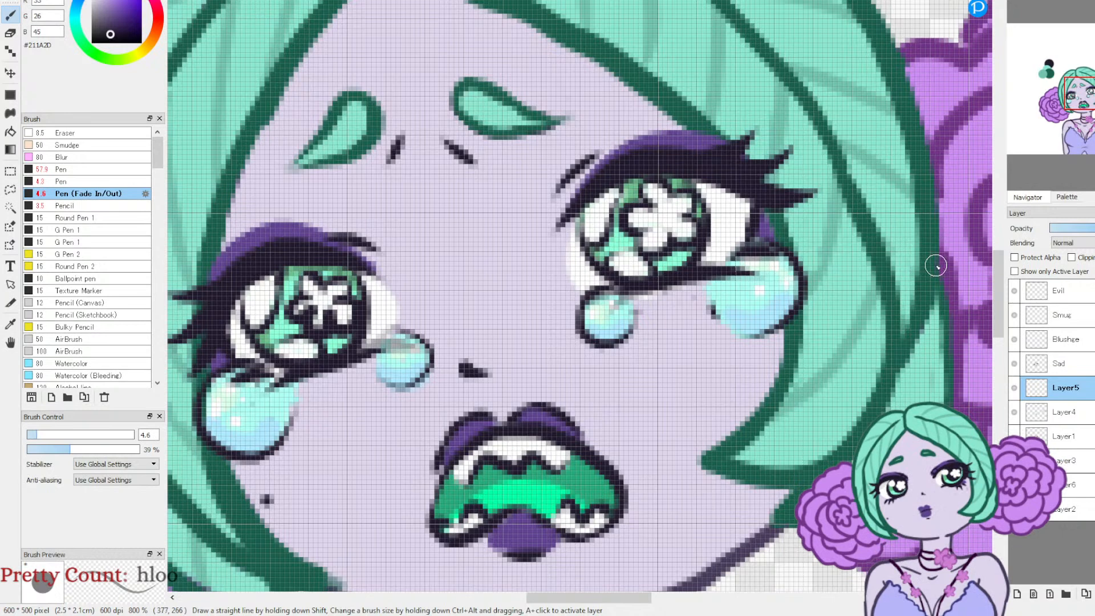
pyautogui.click(1049, 2)
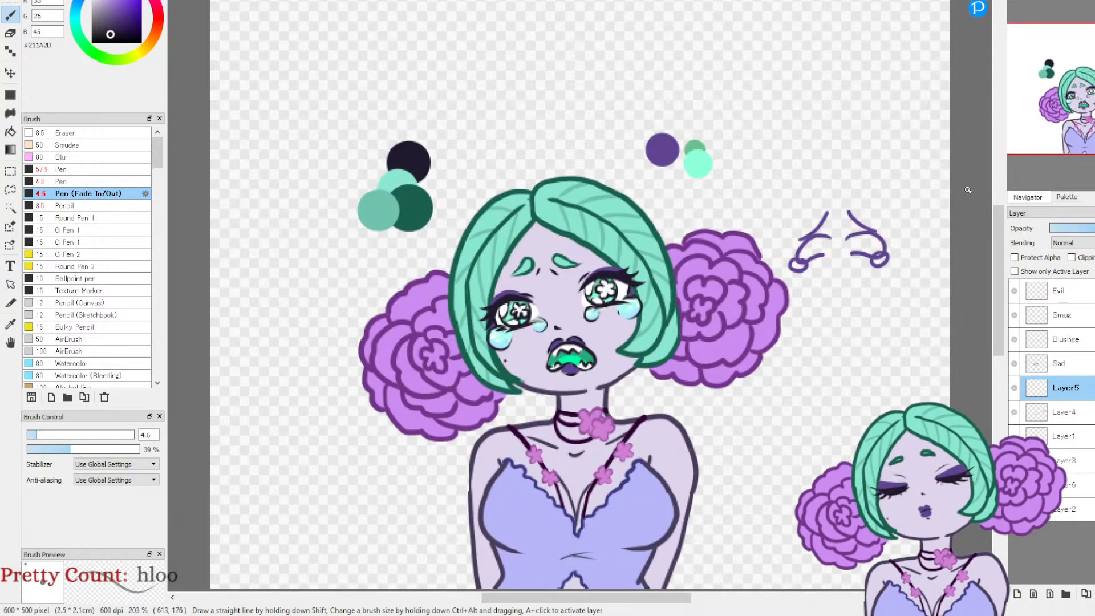
# Step: Erase the purple trial sketch beside the right flower bun on Layer4 with the Eraser at size 16
pyautogui.click(1015, 389)
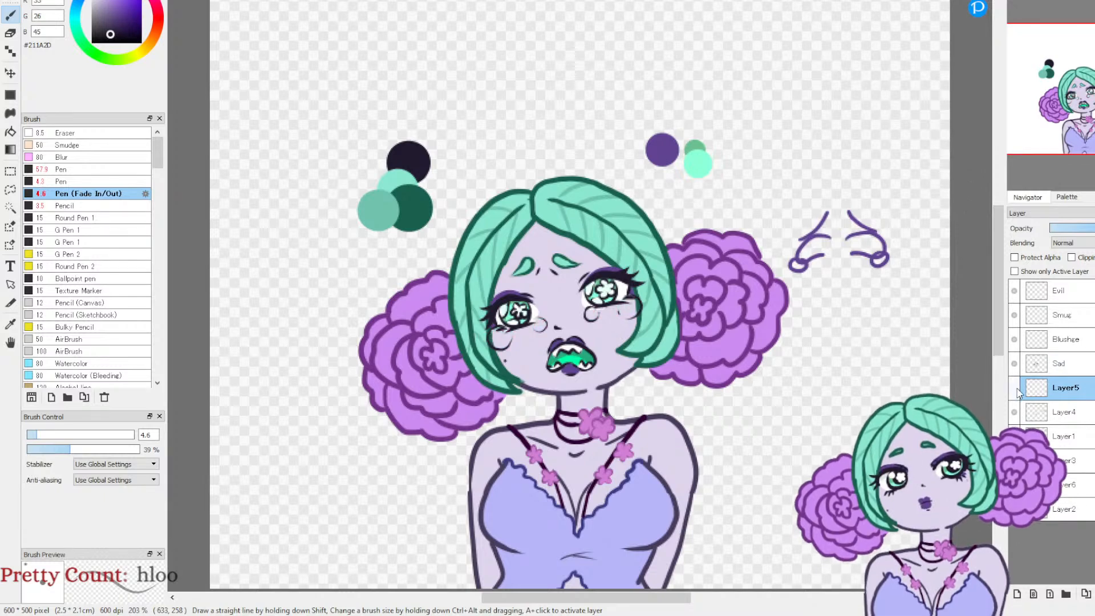
pyautogui.click(1015, 389)
pyautogui.click(1015, 412)
pyautogui.click(1015, 413)
pyautogui.click(1015, 412)
pyautogui.click(1025, 412)
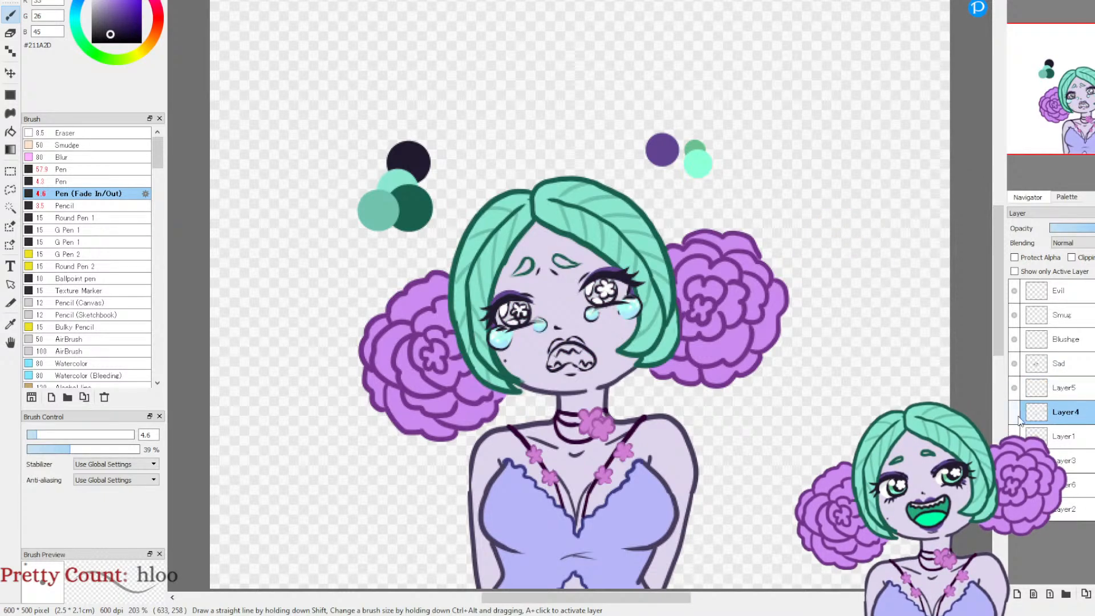
pyautogui.click(1015, 412)
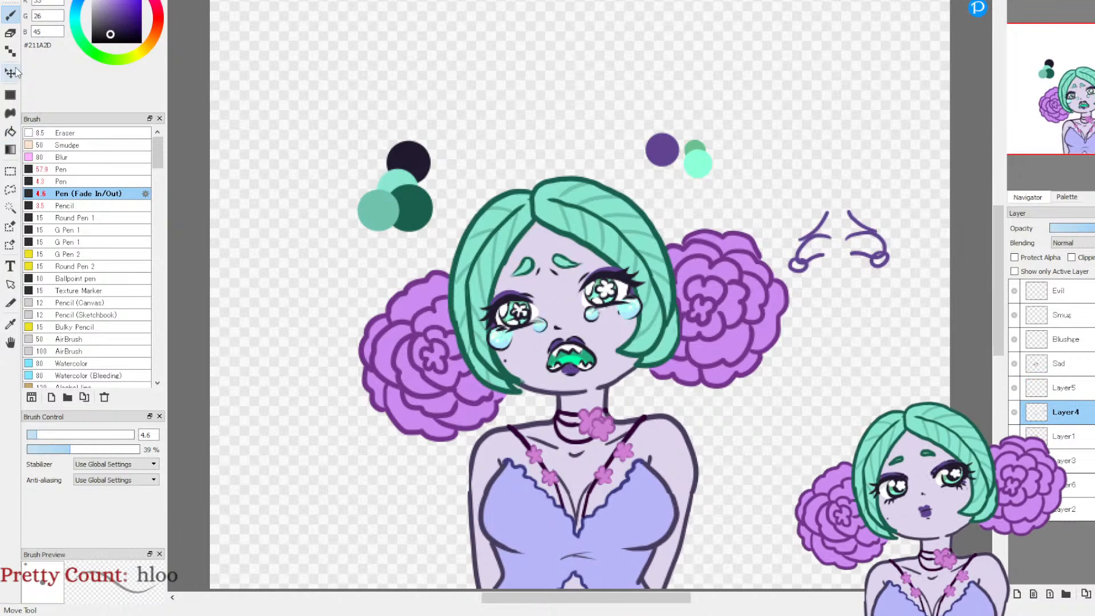
pyautogui.click(14, 33)
pyautogui.moveTo(62, 436); pyautogui.dragTo(71, 436)
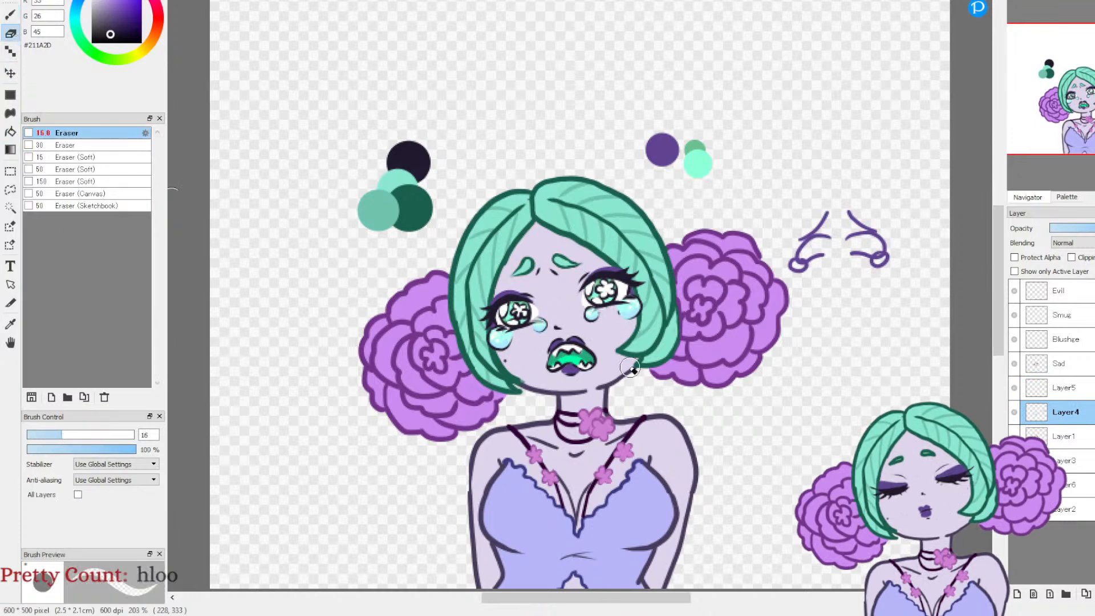
pyautogui.moveTo(800, 273)
pyautogui.mouseDown()
pyautogui.moveTo(818, 248)
pyautogui.moveTo(829, 196)
pyautogui.moveTo(869, 266)
pyautogui.mouseUp()
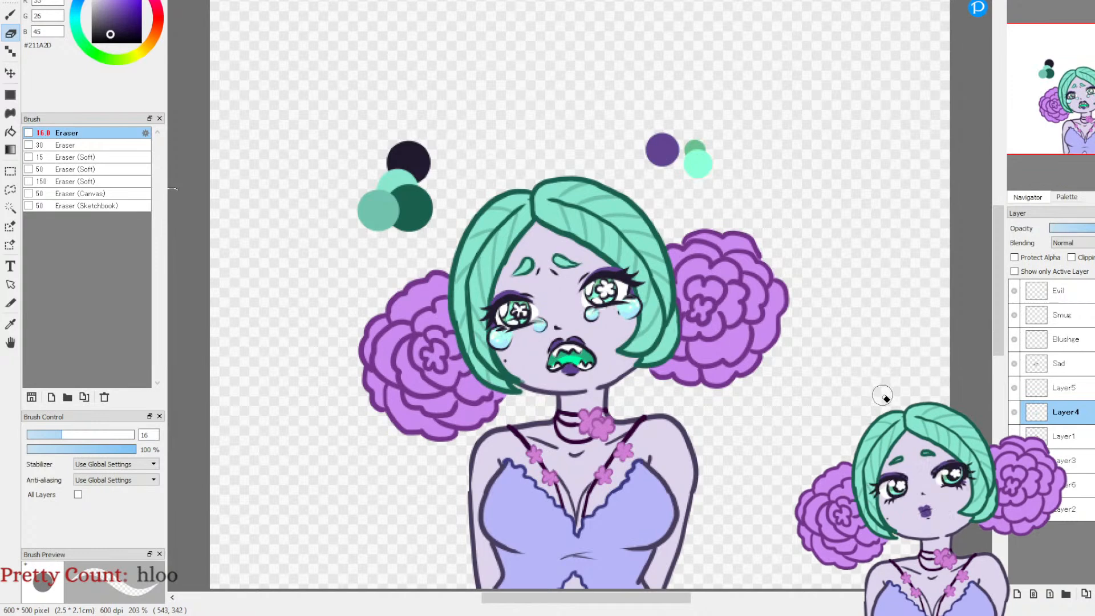
# Step: Fade the two frown lines between the eyebrows on the Sad layer with the Eraser at size 11.9 and 50% opacity
pyautogui.click(1015, 387)
pyautogui.click(1017, 387)
pyautogui.click(1017, 362)
pyautogui.click(1017, 362)
pyautogui.click(1017, 362)
pyautogui.click(1019, 363)
pyautogui.click(1050, 364)
pyautogui.click(1016, 2)
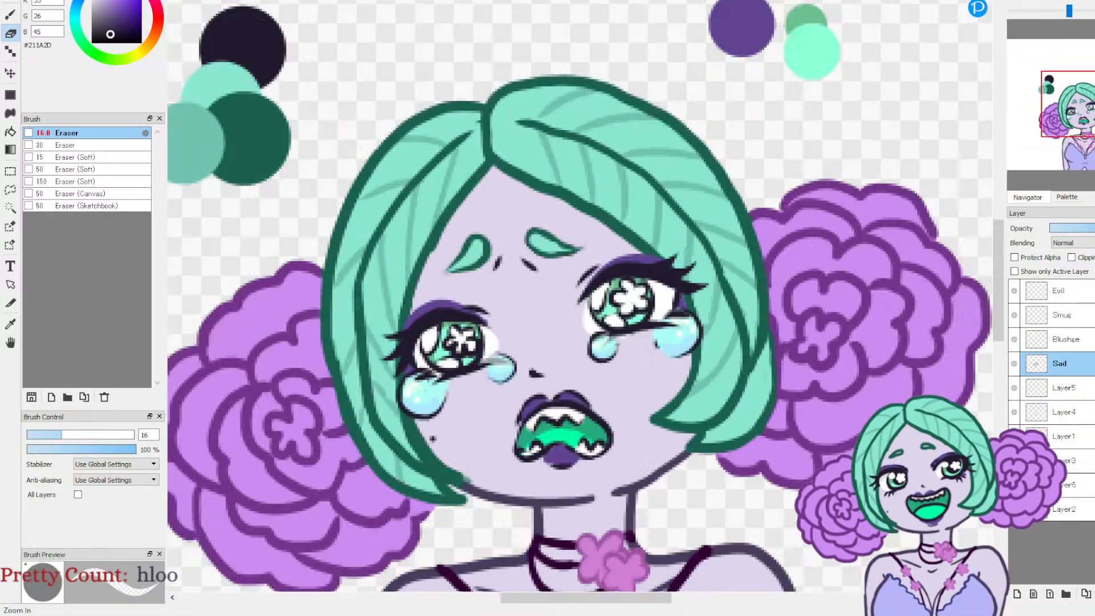
pyautogui.click(1016, 1)
pyautogui.click(1016, 1)
pyautogui.moveTo(477, 256); pyautogui.dragTo(613, 271)
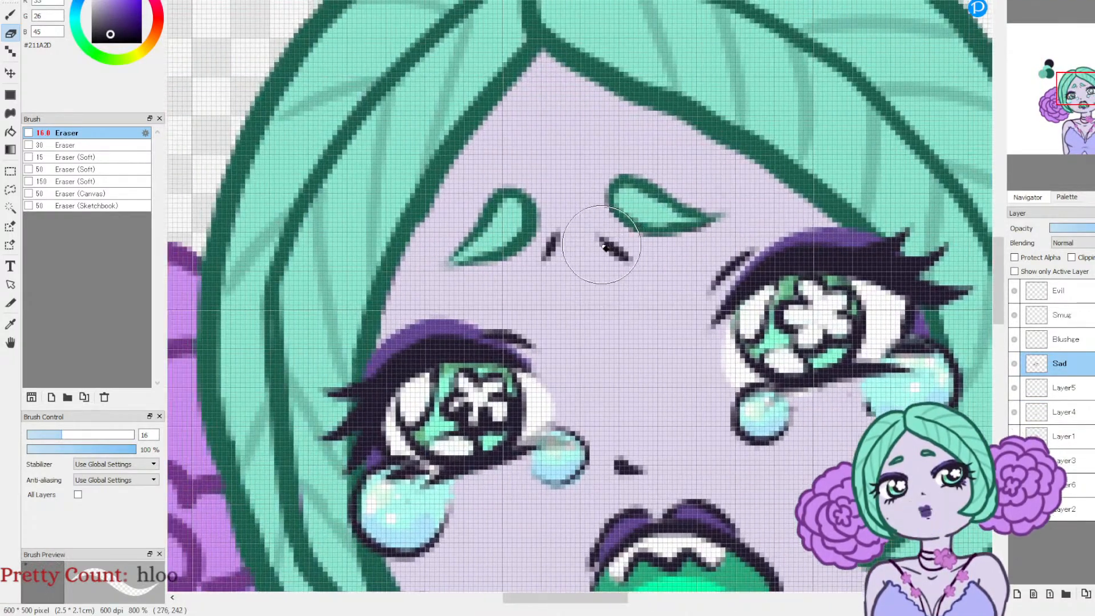
pyautogui.moveTo(62, 436); pyautogui.dragTo(52, 435)
pyautogui.click(82, 449)
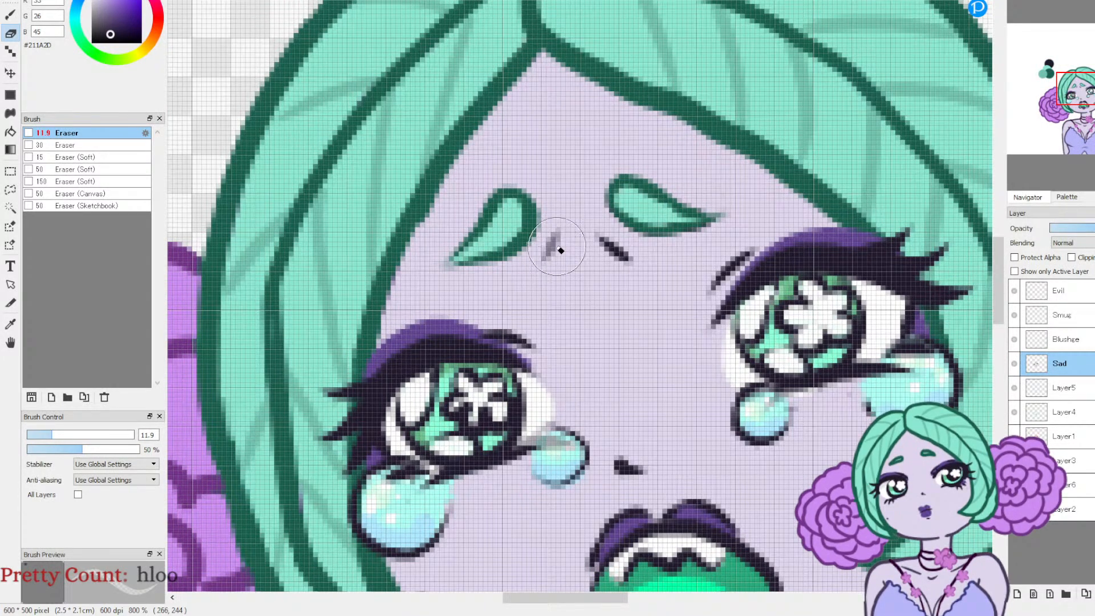
pyautogui.moveTo(599, 238); pyautogui.dragTo(627, 269)
pyautogui.moveTo(566, 245); pyautogui.dragTo(553, 268)
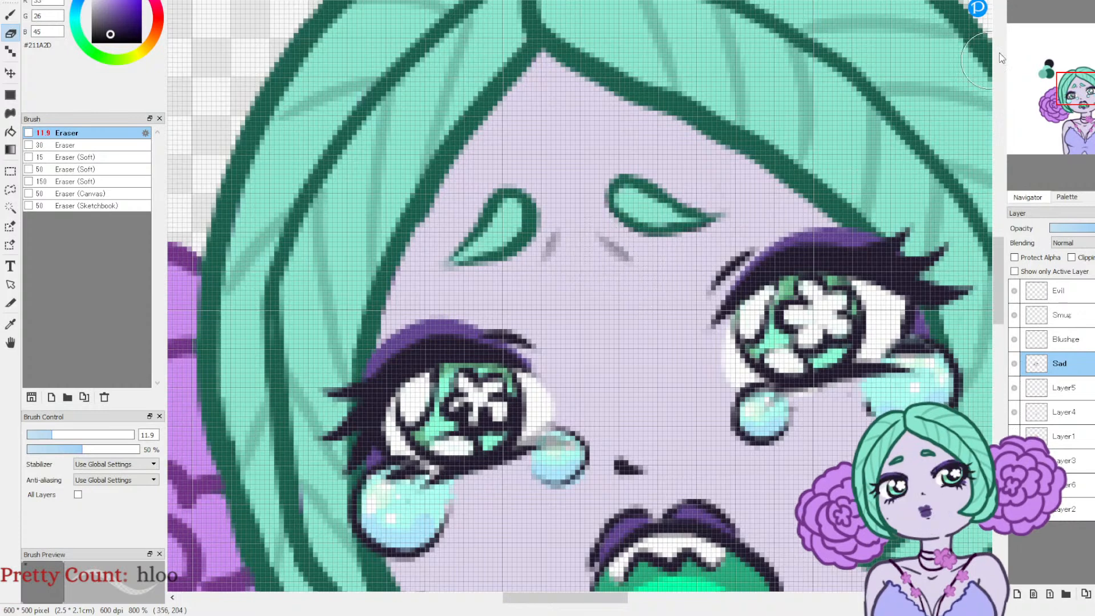
pyautogui.click(1033, 2)
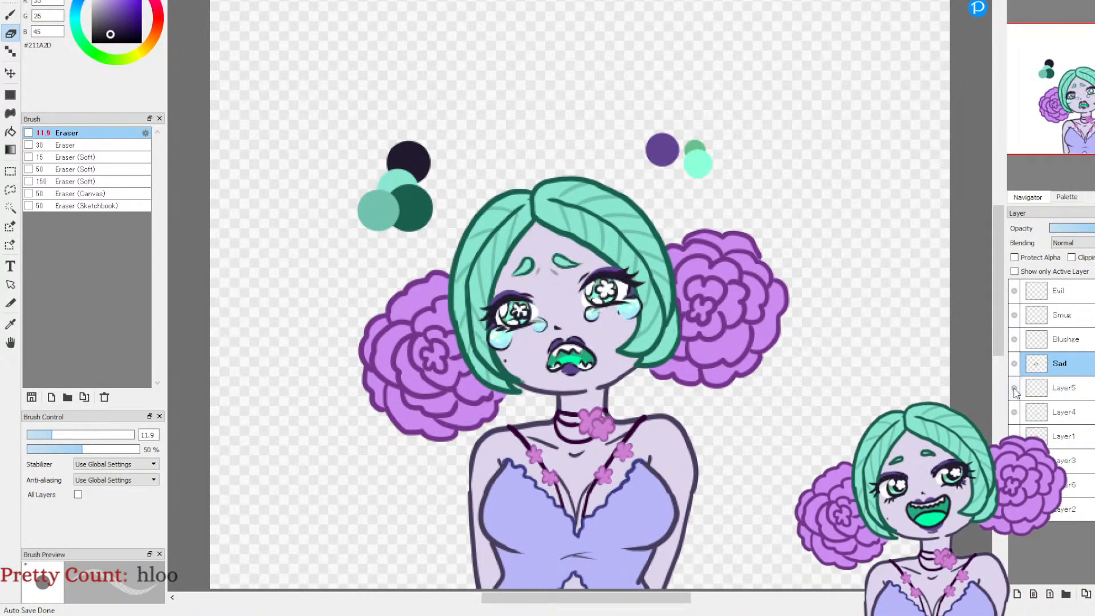
# Step: Merge the Sad layer and Layer5 down into Layer4, and check the merged face by toggling its visibility
pyautogui.click(1094, 593)
pyautogui.click(1094, 593)
pyautogui.click(1014, 365)
pyautogui.click(1012, 367)
pyautogui.click(1009, 370)
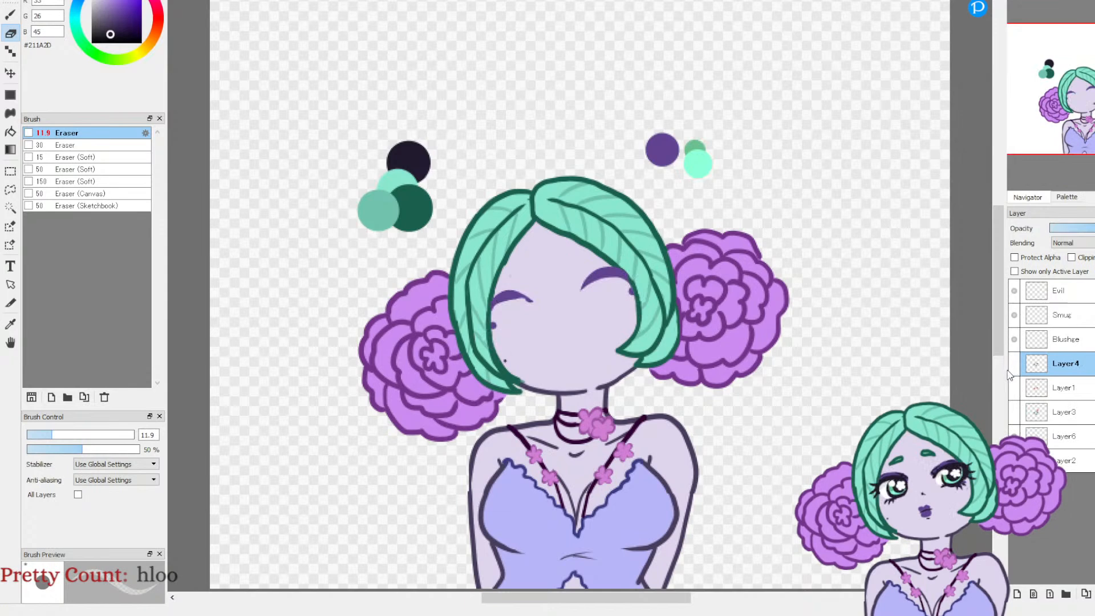
pyautogui.click(1013, 366)
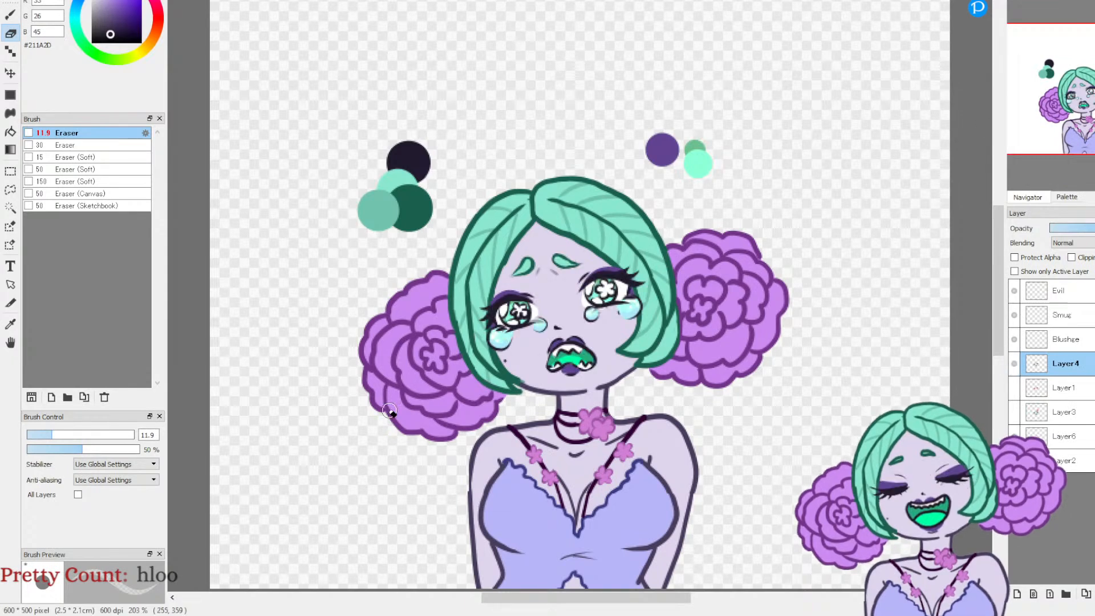
# Step: Lasso-select both eyebrows together with the frown lines between them on Layer4
pyautogui.click(10, 191)
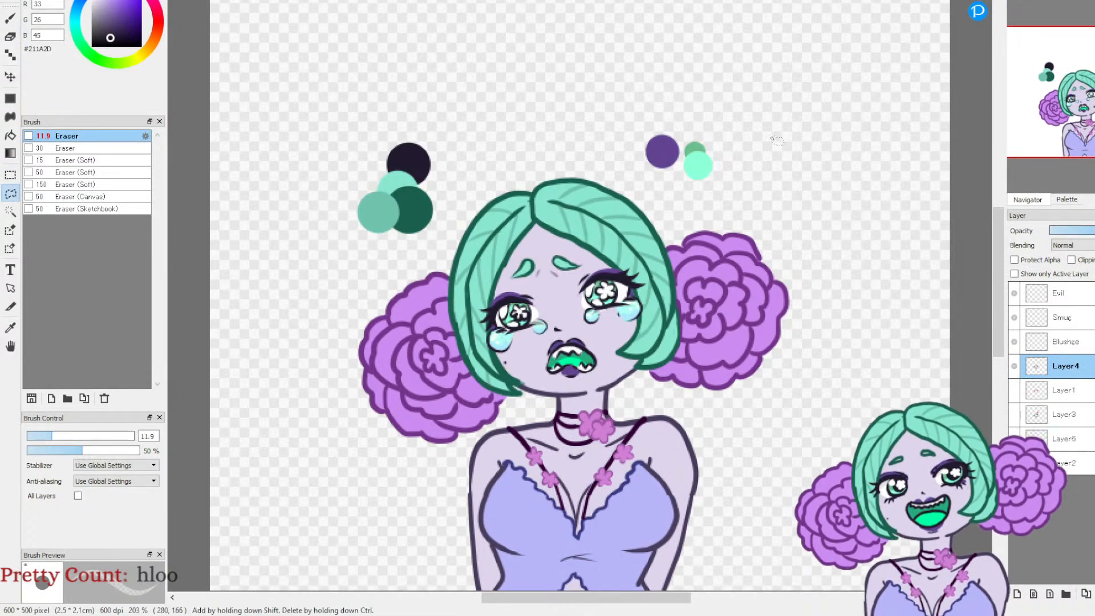
pyautogui.scroll(2, 707, 149)
pyautogui.moveTo(477, 218)
pyautogui.mouseDown()
pyautogui.moveTo(445, 269)
pyautogui.moveTo(458, 291)
pyautogui.moveTo(552, 291)
pyautogui.moveTo(602, 254)
pyautogui.mouseUp()
pyautogui.click(547, 339)
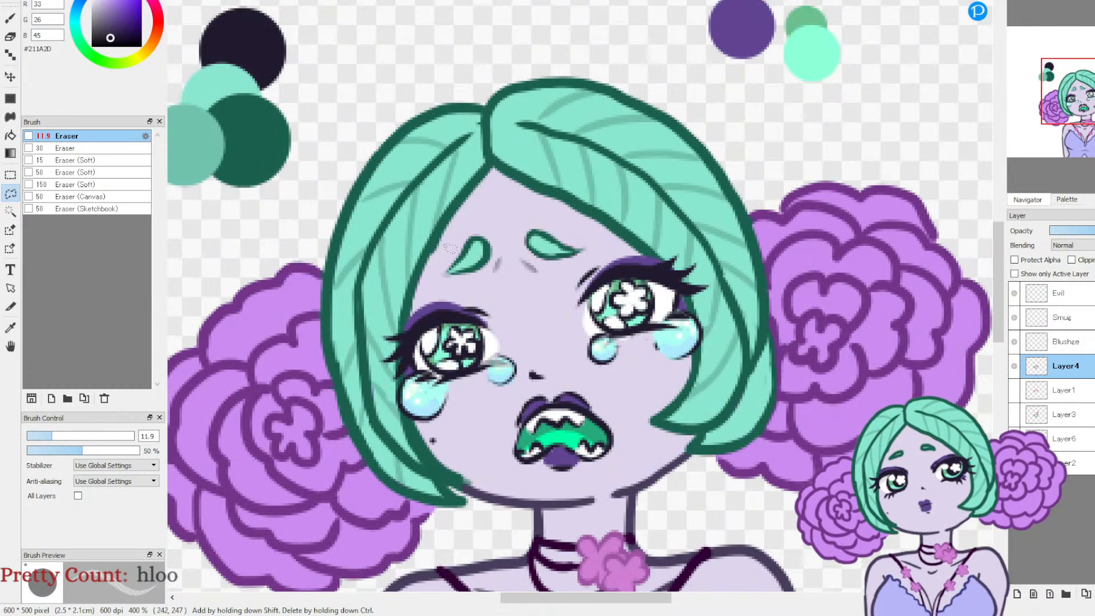
pyautogui.moveTo(465, 229); pyautogui.dragTo(470, 295)
pyautogui.moveTo(560, 281)
pyautogui.mouseDown()
pyautogui.moveTo(600, 244)
pyautogui.moveTo(551, 217)
pyautogui.moveTo(483, 210)
pyautogui.moveTo(450, 246)
pyautogui.mouseUp()
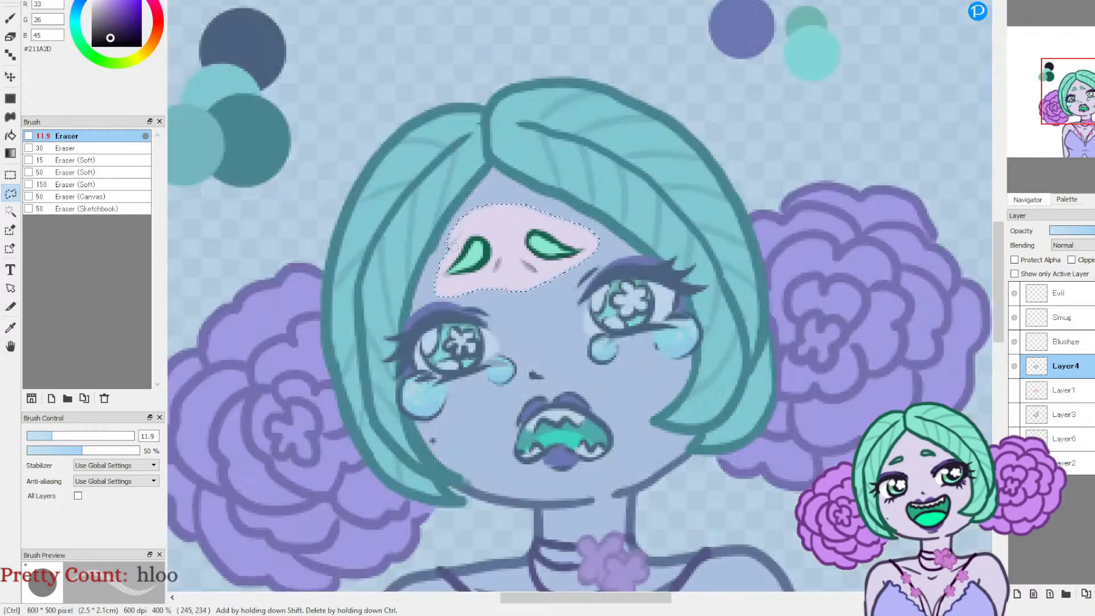
# Step: Transform the selected eyebrows and frown lines, moving them slightly down and right and rotating them -4.8 degrees, and clear the selection
pyautogui.hotkey('ctrl', 't')
pyautogui.moveTo(538, 242); pyautogui.dragTo(553, 259)
pyautogui.moveTo(598, 196); pyautogui.dragTo(592, 192)
pyautogui.moveTo(551, 295); pyautogui.dragTo(546, 294)
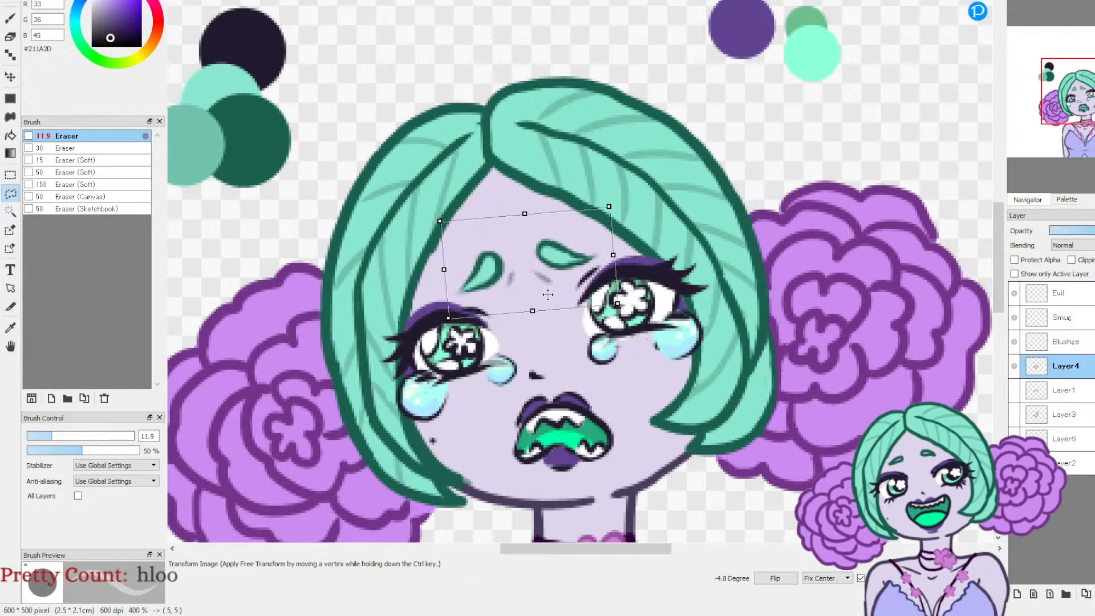
pyautogui.press('Return')
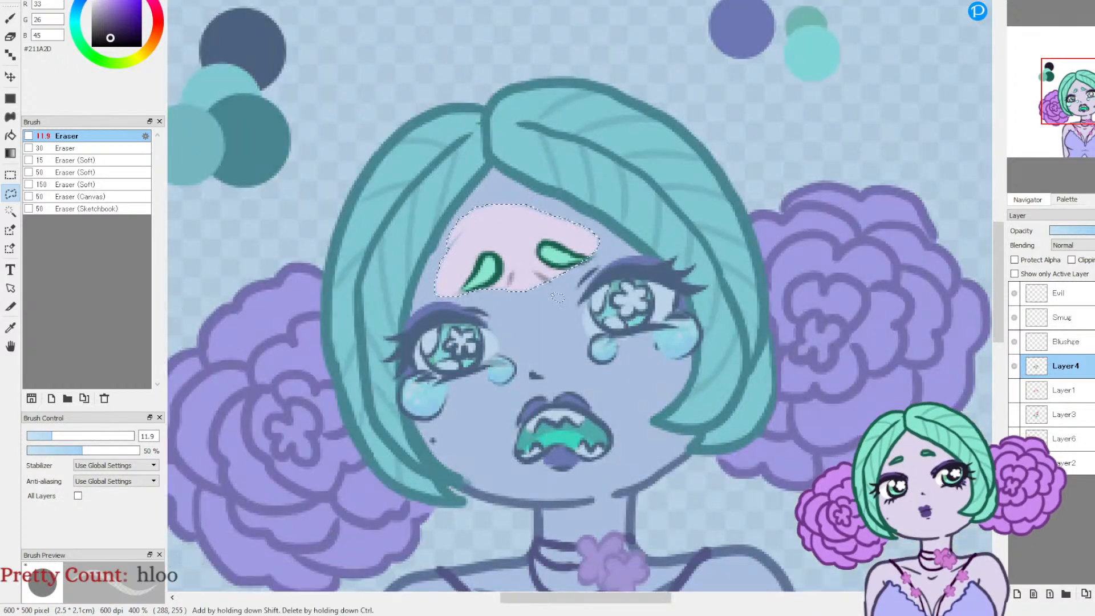
pyautogui.hotkey('ctrl', 'd')
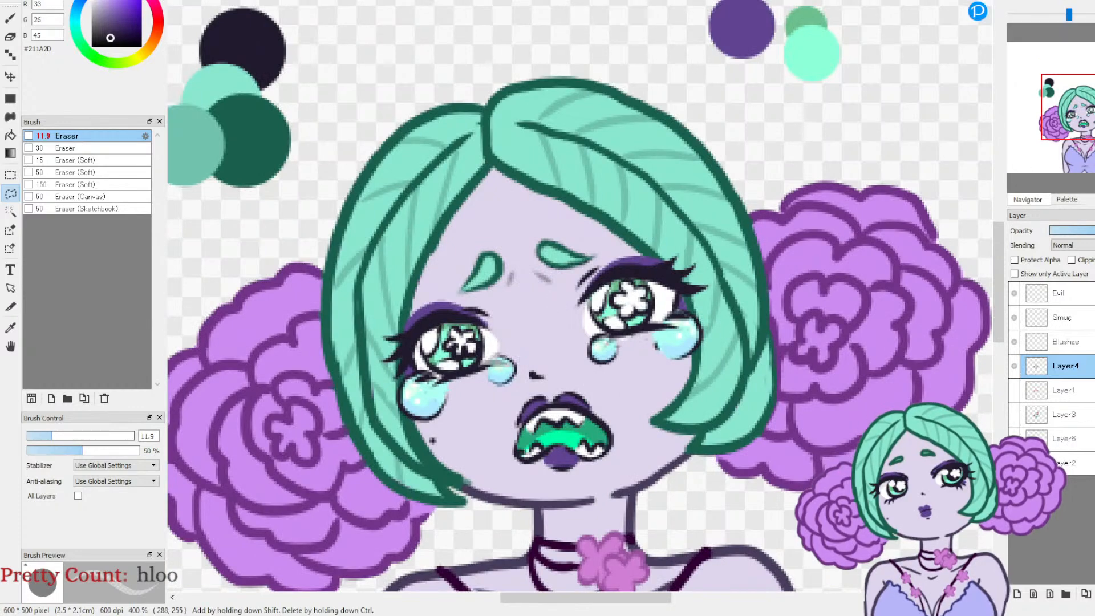
# Step: Check the adjusted sad face on the whole character by toggling Layer4's visibility off and on
pyautogui.hotkey('ctrl', '0')
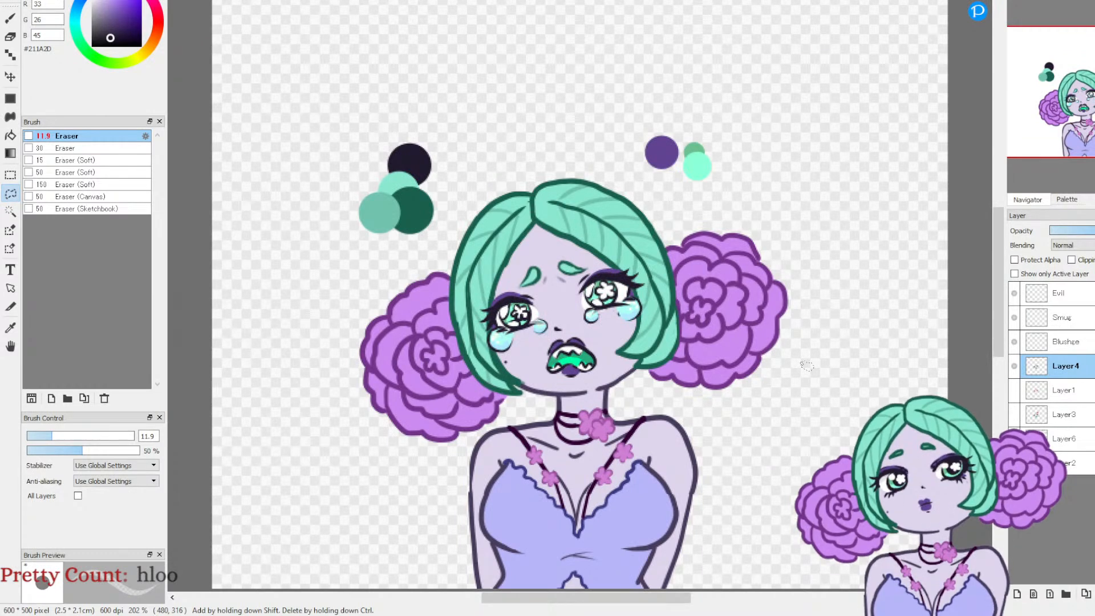
pyautogui.click(1014, 366)
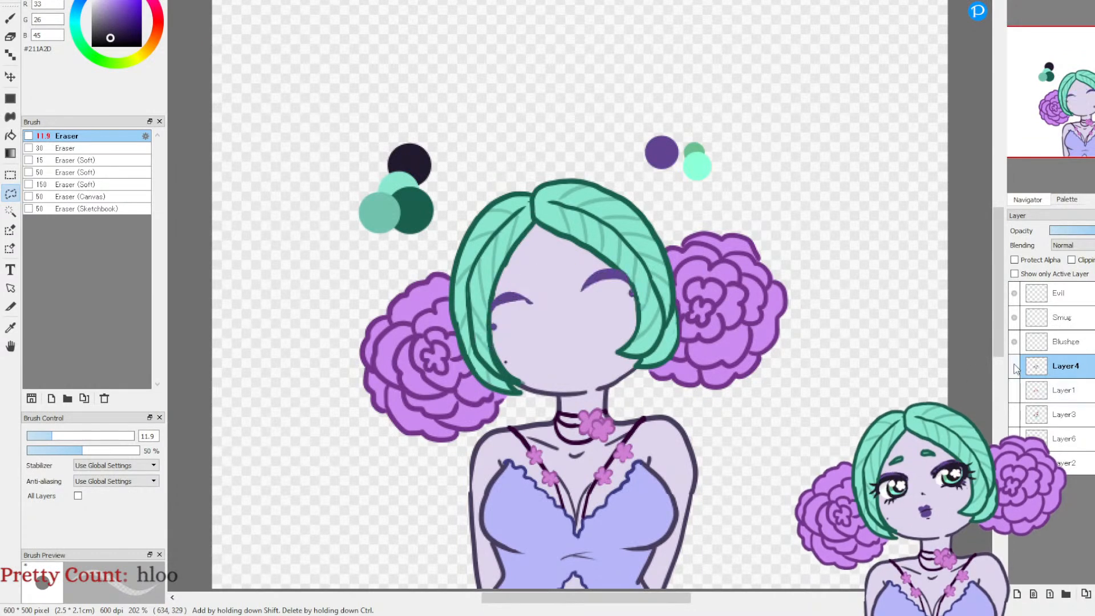
pyautogui.click(1014, 366)
pyautogui.click(1013, 366)
pyautogui.click(1014, 366)
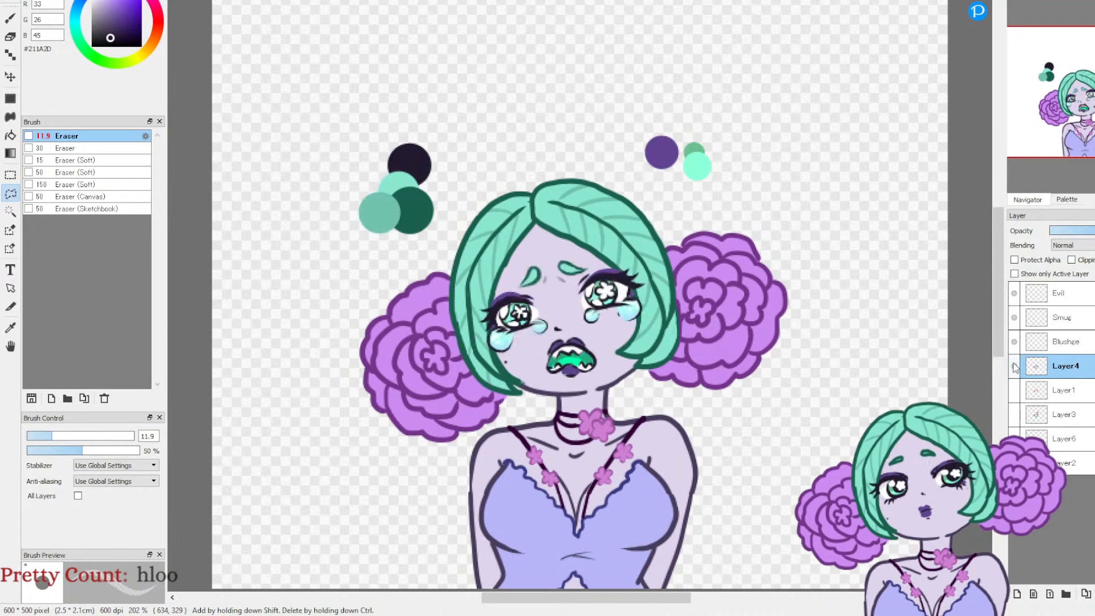
# Step: Compare the sad face on Layer4 with the angry face on Layer3 by toggling both layers, leaving only the sad face shown
pyautogui.click(1014, 365)
pyautogui.click(1014, 414)
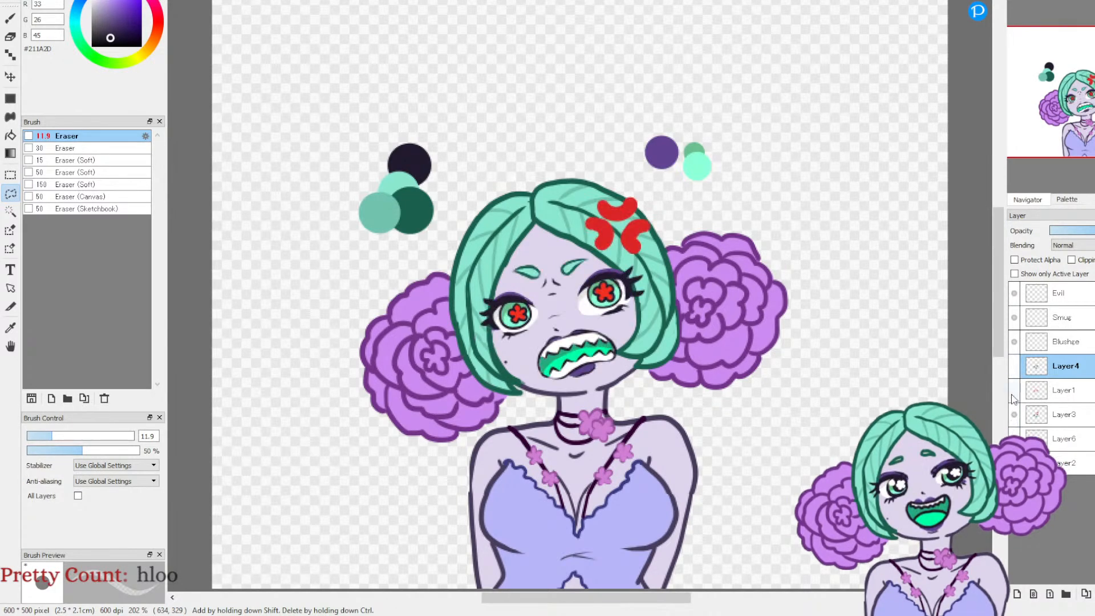
pyautogui.click(1014, 368)
pyautogui.click(1013, 368)
pyautogui.click(1014, 368)
pyautogui.click(1013, 368)
pyautogui.click(1014, 414)
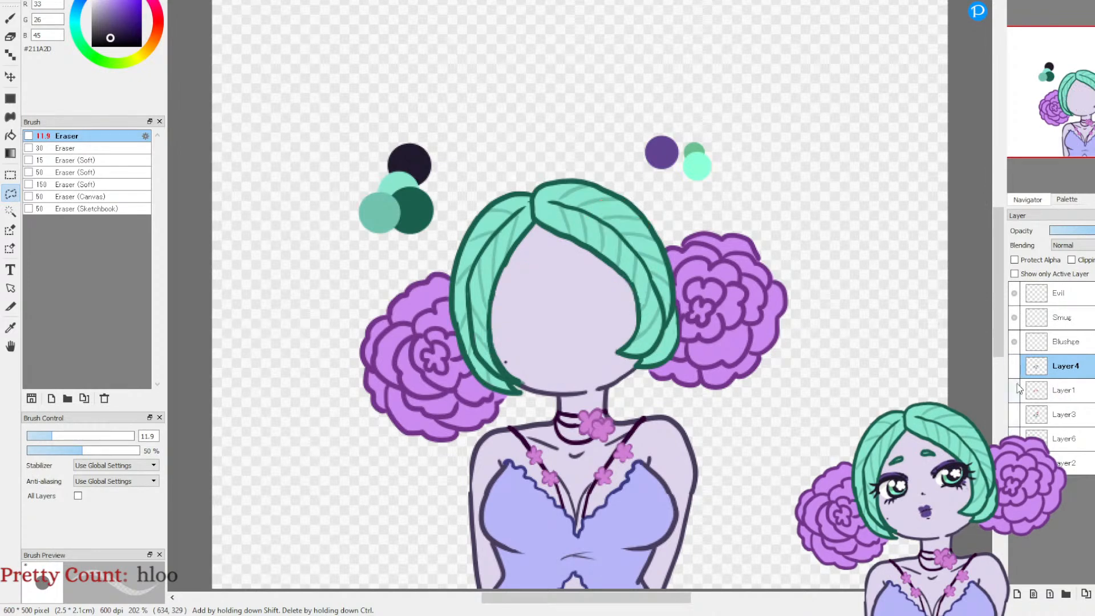
pyautogui.click(1014, 366)
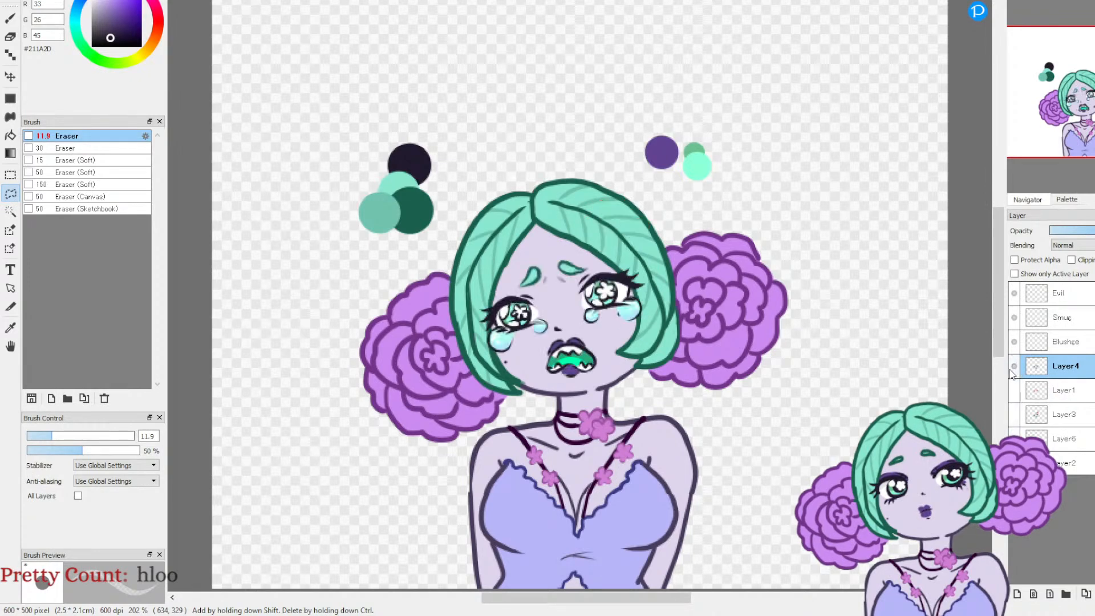
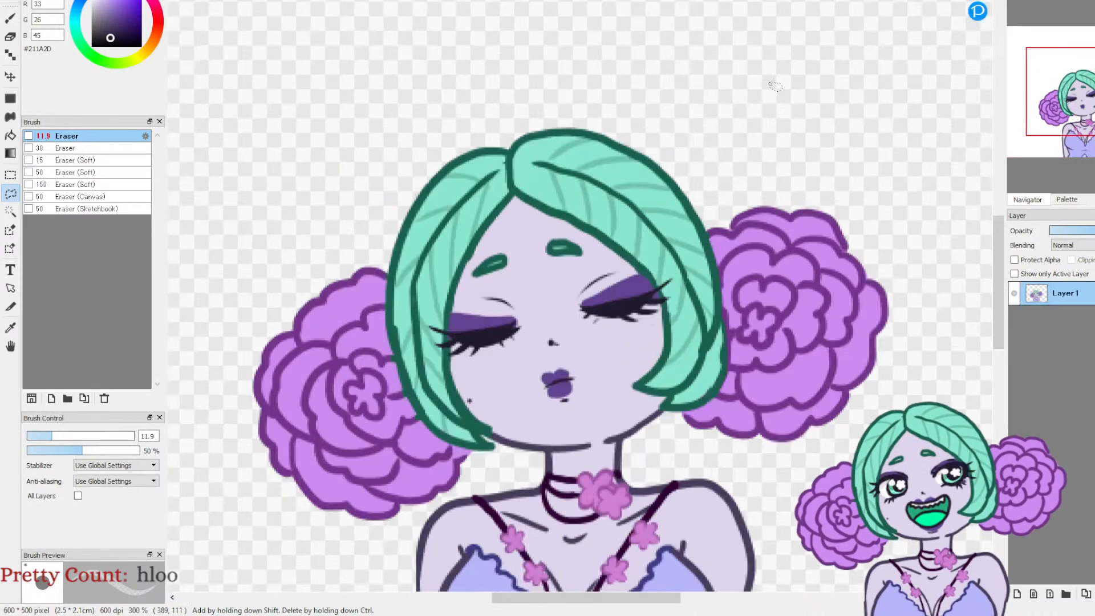
# Step: Lasso-select both closed eyes in the separate closed-eyes drawing of the character and copy them
pyautogui.click(1015, 294)
pyautogui.click(1016, 294)
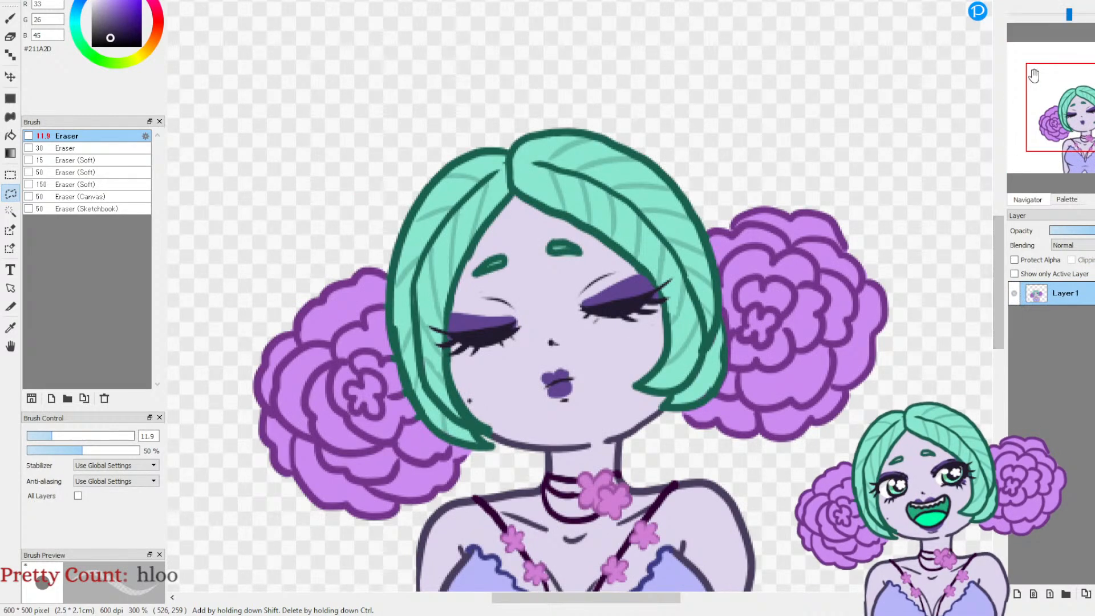
pyautogui.click(1014, 0)
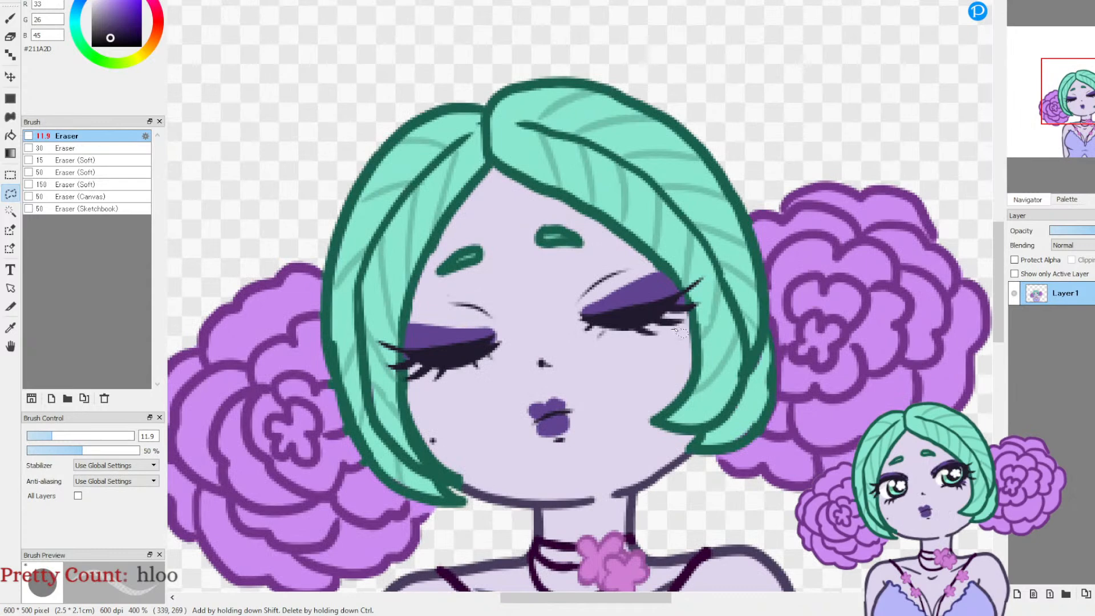
pyautogui.moveTo(698, 313)
pyautogui.mouseDown()
pyautogui.moveTo(711, 270)
pyautogui.moveTo(687, 281)
pyautogui.moveTo(623, 263)
pyautogui.moveTo(436, 298)
pyautogui.moveTo(410, 323)
pyautogui.moveTo(407, 344)
pyautogui.moveTo(376, 341)
pyautogui.moveTo(396, 360)
pyautogui.moveTo(391, 375)
pyautogui.moveTo(431, 391)
pyautogui.moveTo(466, 390)
pyautogui.moveTo(555, 352)
pyautogui.moveTo(589, 359)
pyautogui.moveTo(680, 336)
pyautogui.mouseUp()
pyautogui.hotkey('ctrl', 't')
pyautogui.press('Escape')
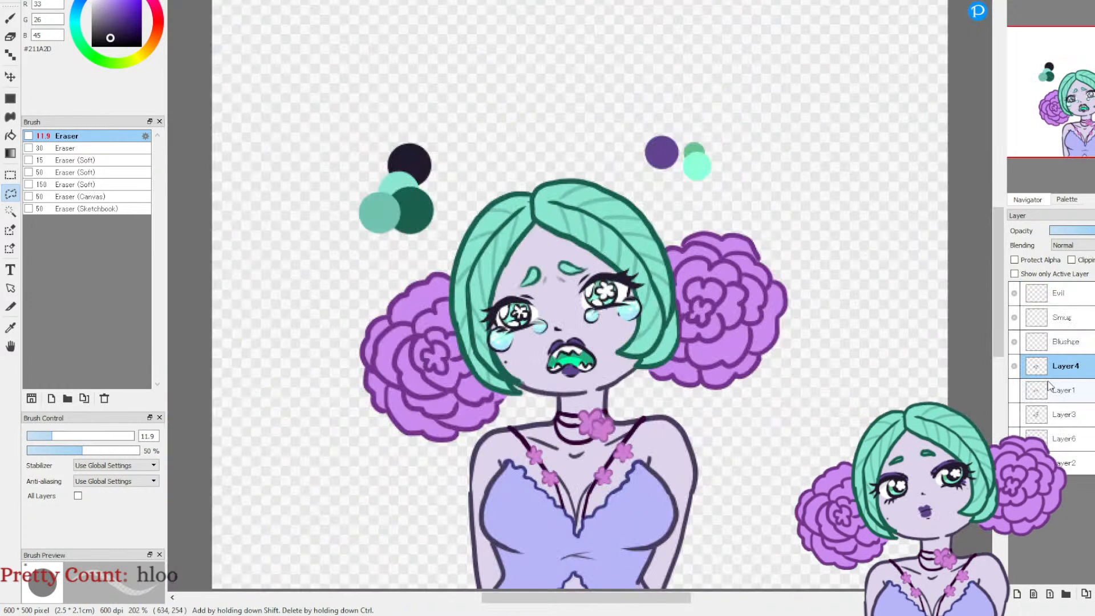
# Step: Paste the closed eyes onto a new layer above Layer4 in the expressions drawing and move them over the face's open eyes
pyautogui.hotkey('ctrl', 'v')
pyautogui.hotkey('ctrl', 't')
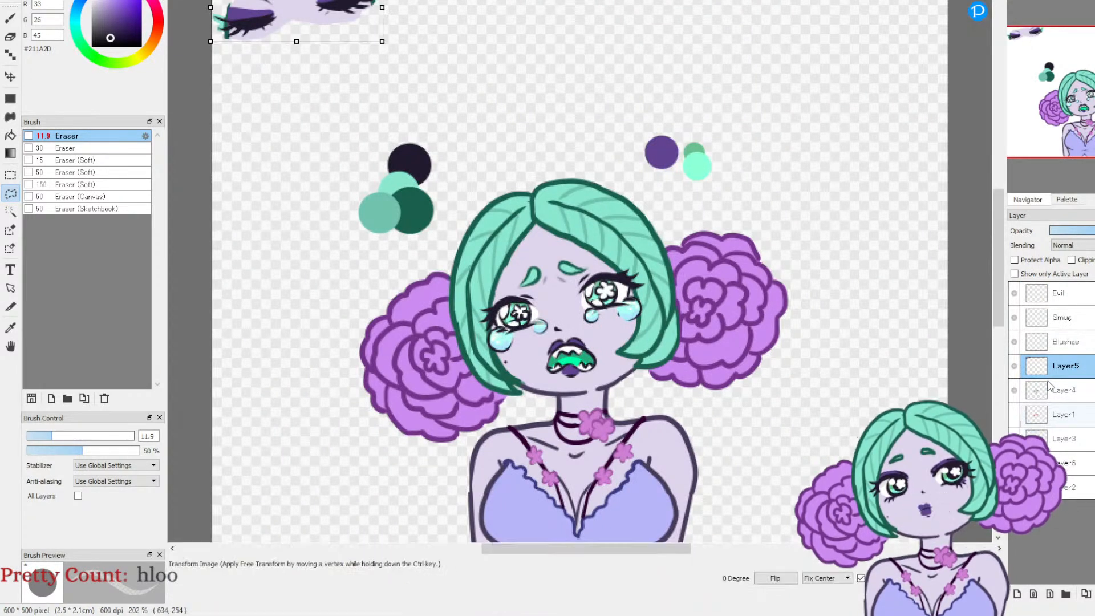
pyautogui.moveTo(350, 16); pyautogui.dragTo(612, 311)
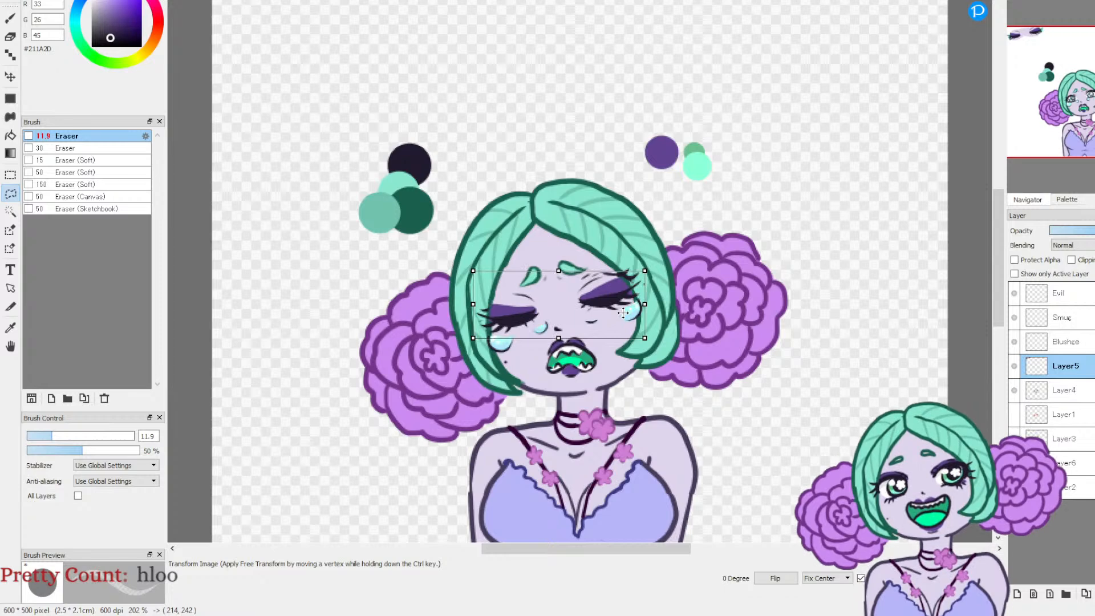
pyautogui.press('Return')
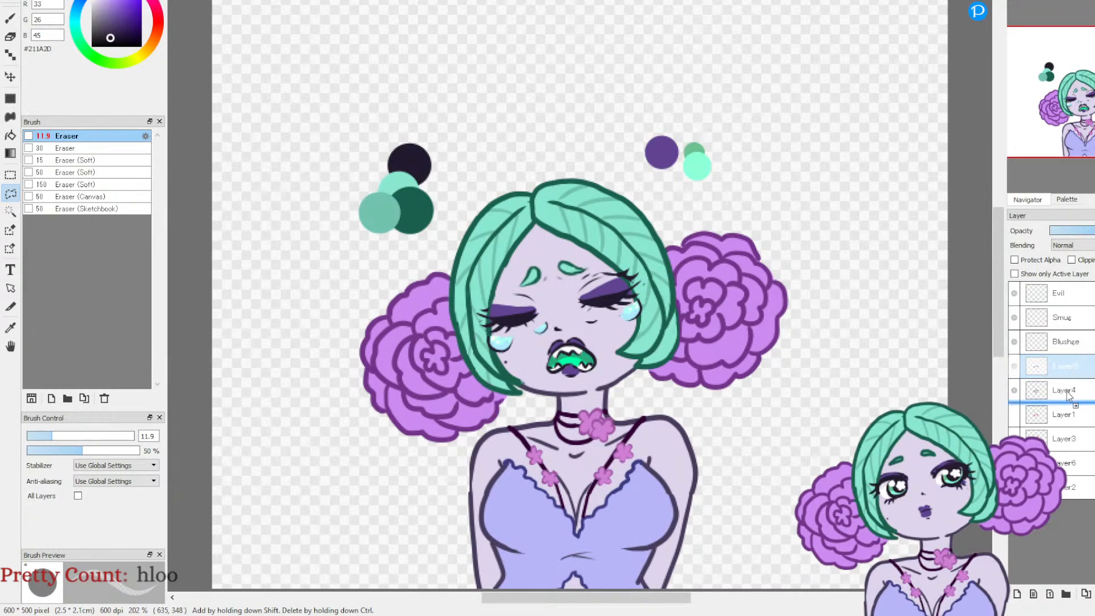
# Step: Place the closed-eyes layer beneath Layer4 and, with Layer4 hidden, nudge the closed eyes 1 pixel to the right
pyautogui.moveTo(1065, 375); pyautogui.dragTo(1013, 395)
pyautogui.click(1013, 365)
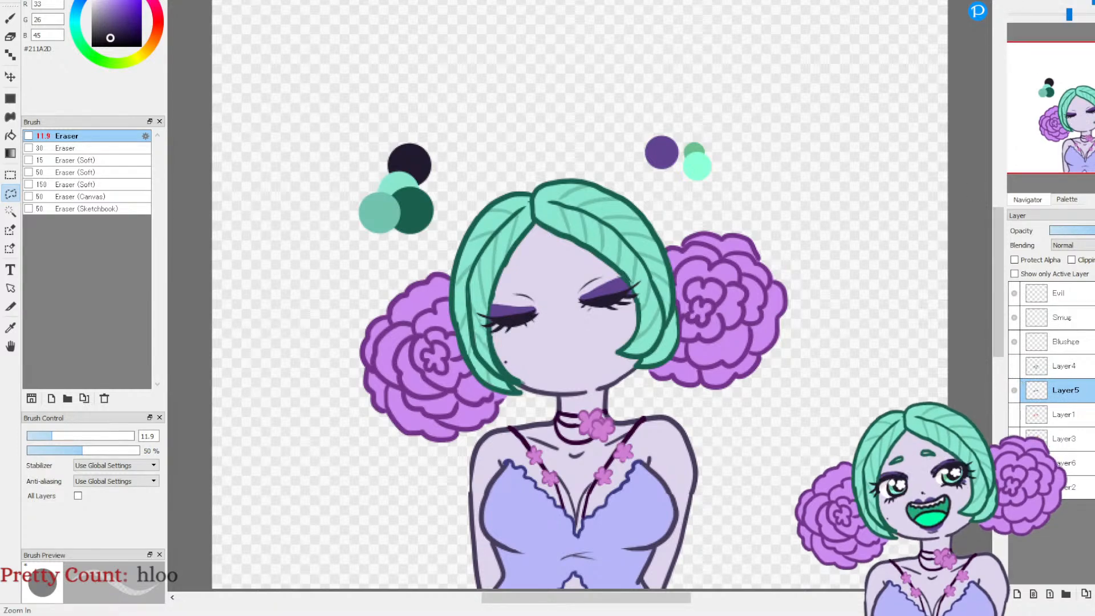
pyautogui.click(1015, 1)
pyautogui.click(1015, 2)
pyautogui.moveTo(1081, 103); pyautogui.dragTo(1080, 86)
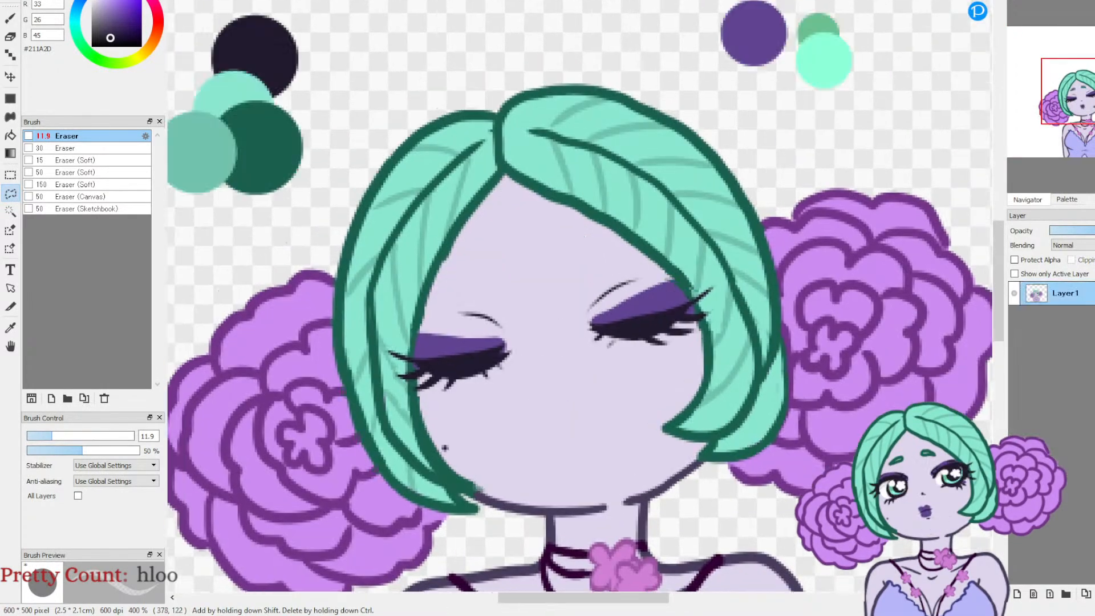
pyautogui.hotkey('ctrl', 't')
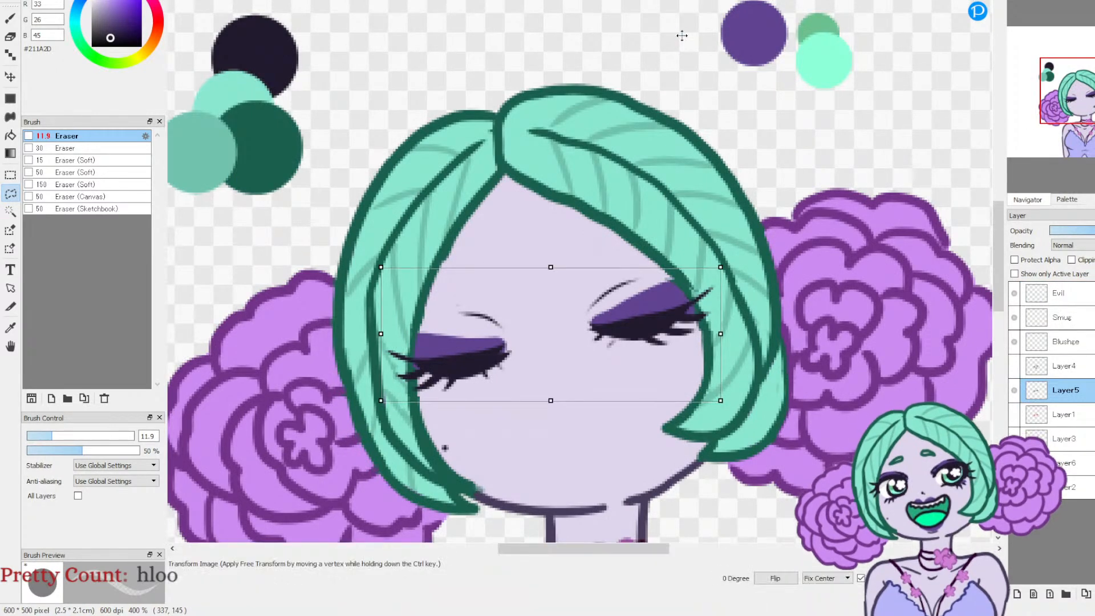
pyautogui.moveTo(534, 333); pyautogui.dragTo(536, 331)
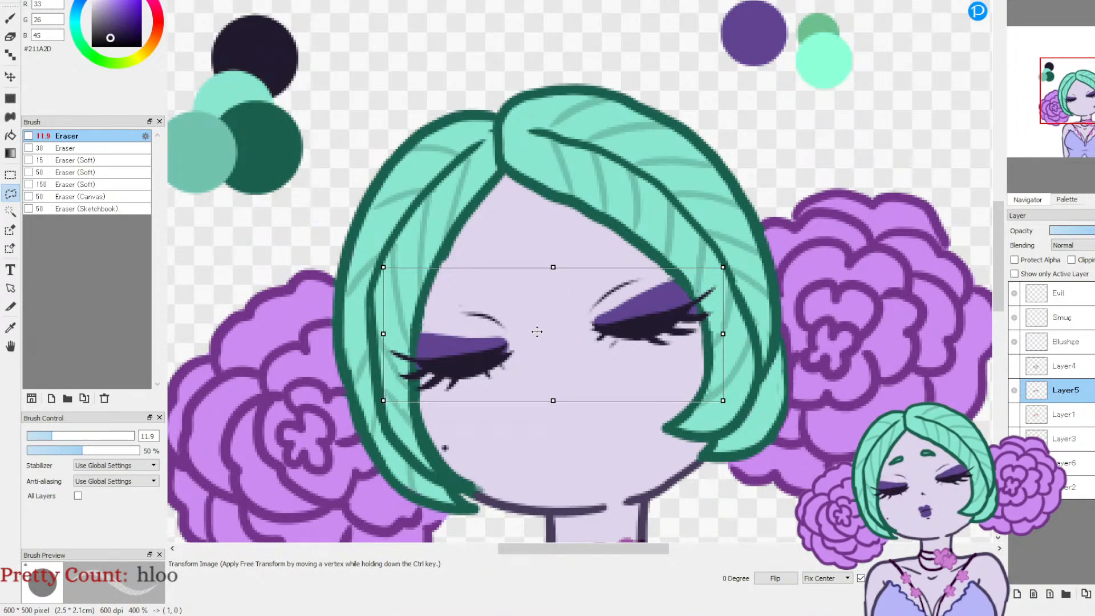
pyautogui.press('Return')
# Step: Show Layer4, lasso-select both sad eyebrows with their frown lines and copy them onto a new layer above Layer5
pyautogui.click(1014, 366)
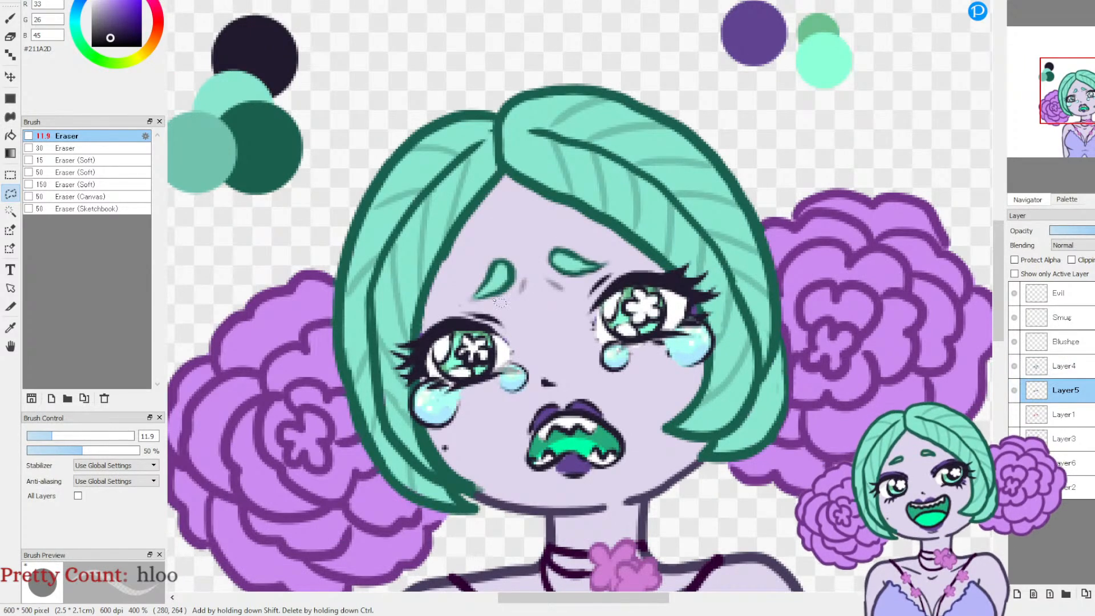
pyautogui.click(1029, 369)
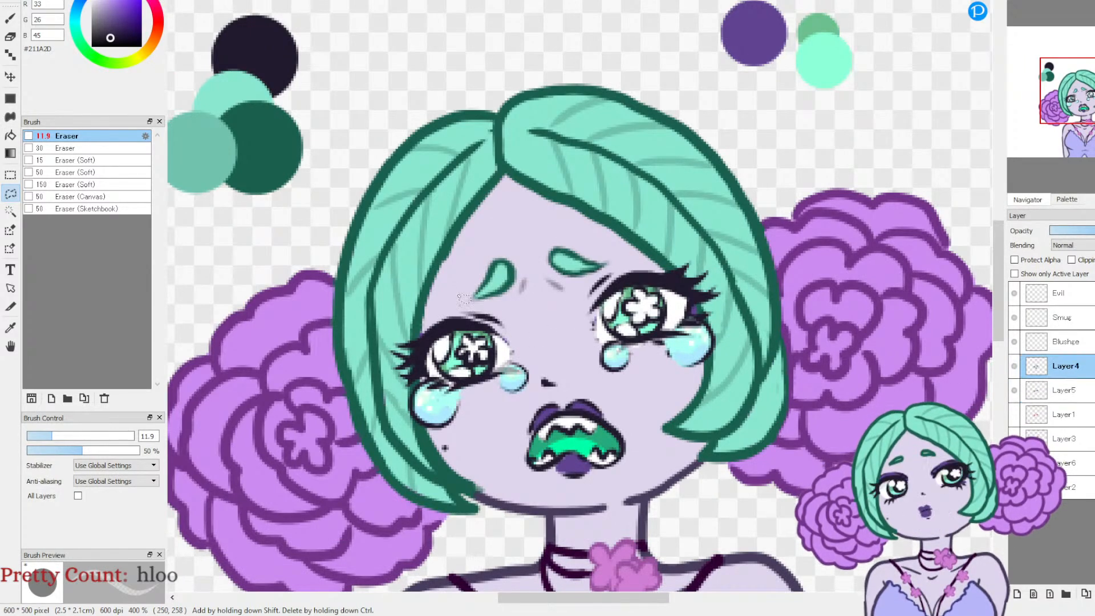
pyautogui.moveTo(552, 312); pyautogui.dragTo(586, 286)
pyautogui.moveTo(465, 280); pyautogui.dragTo(468, 302)
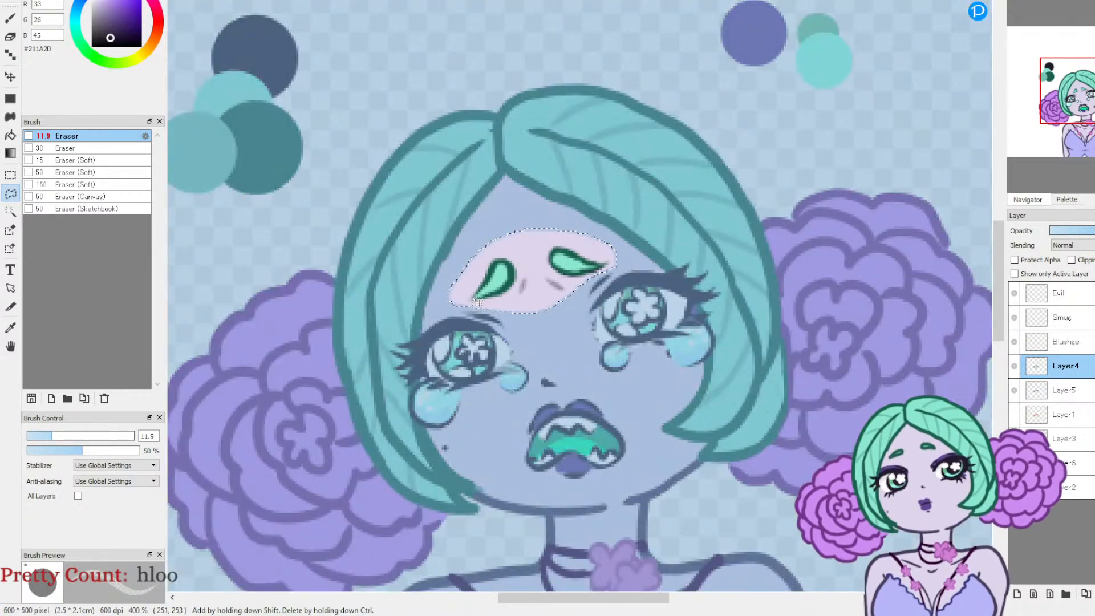
pyautogui.click(1047, 393)
pyautogui.hotkey('ctrl', 'v')
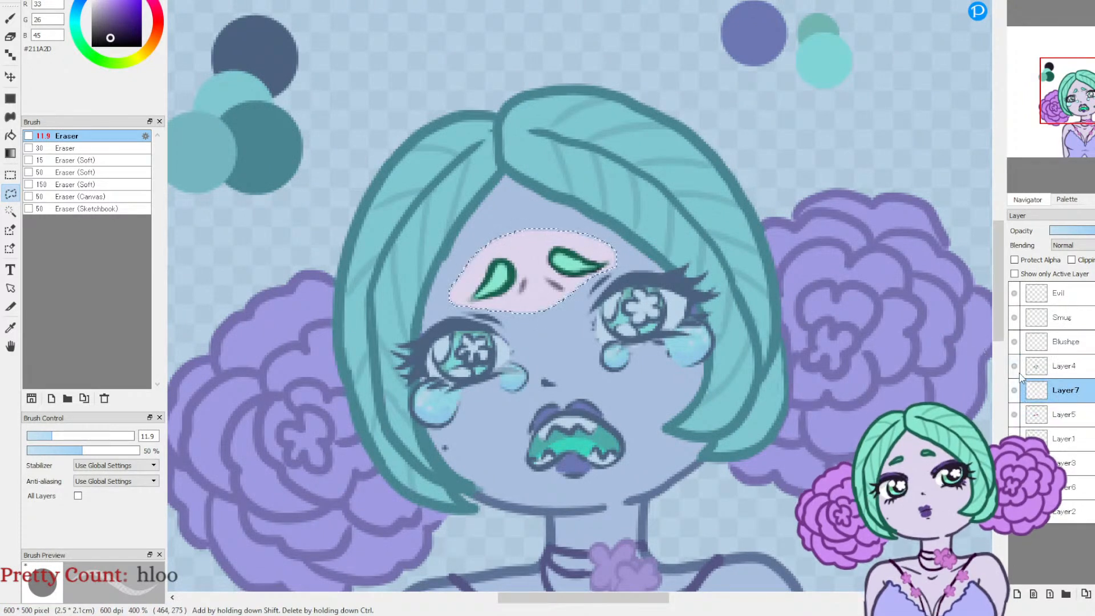
# Step: Hide Layer4, clear the selection and merge the copied eyebrows down into Layer5 with the closed eyes
pyautogui.click(1017, 368)
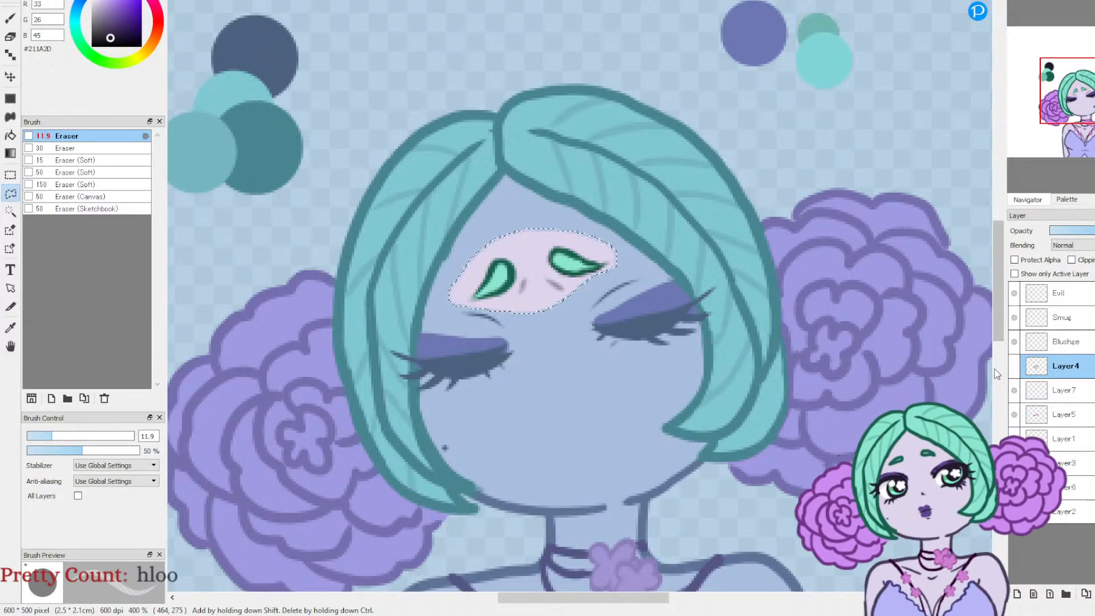
pyautogui.hotkey('ctrl', 'd')
pyautogui.click(1056, 392)
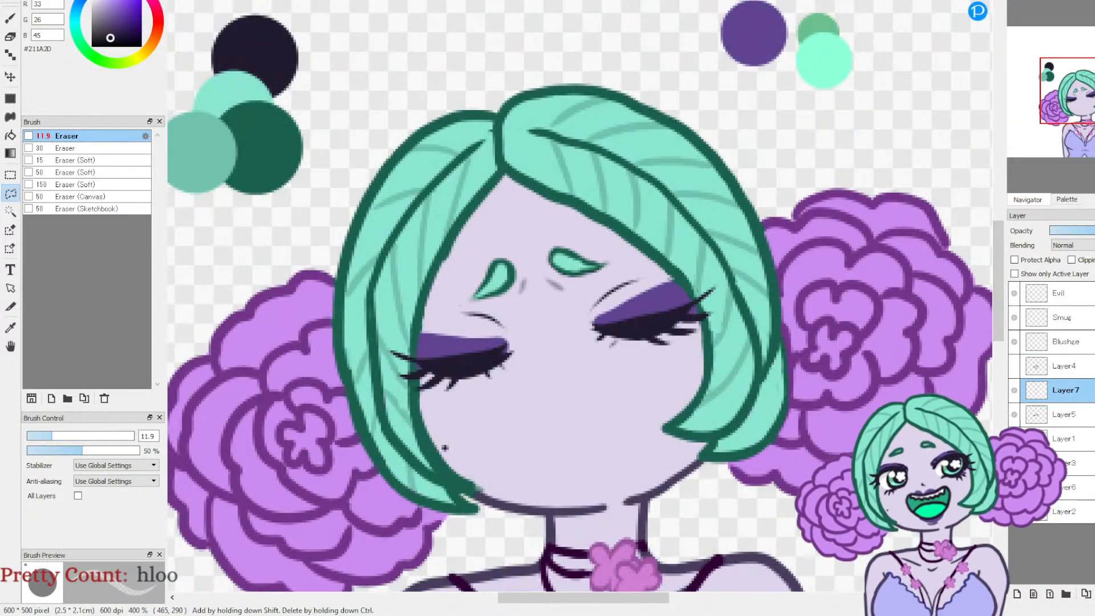
pyautogui.click(1094, 593)
# Step: Compare the closed-eyes face with the open-eyed sad face by toggling Layer5 and Layer4
pyautogui.click(1011, 393)
pyautogui.click(1013, 391)
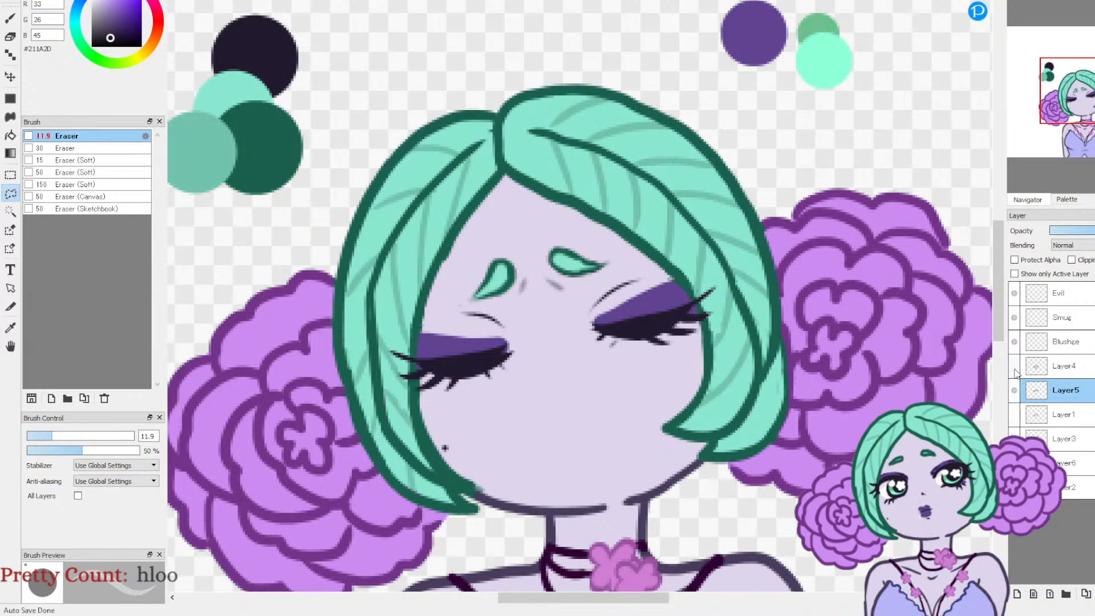
pyautogui.click(1014, 367)
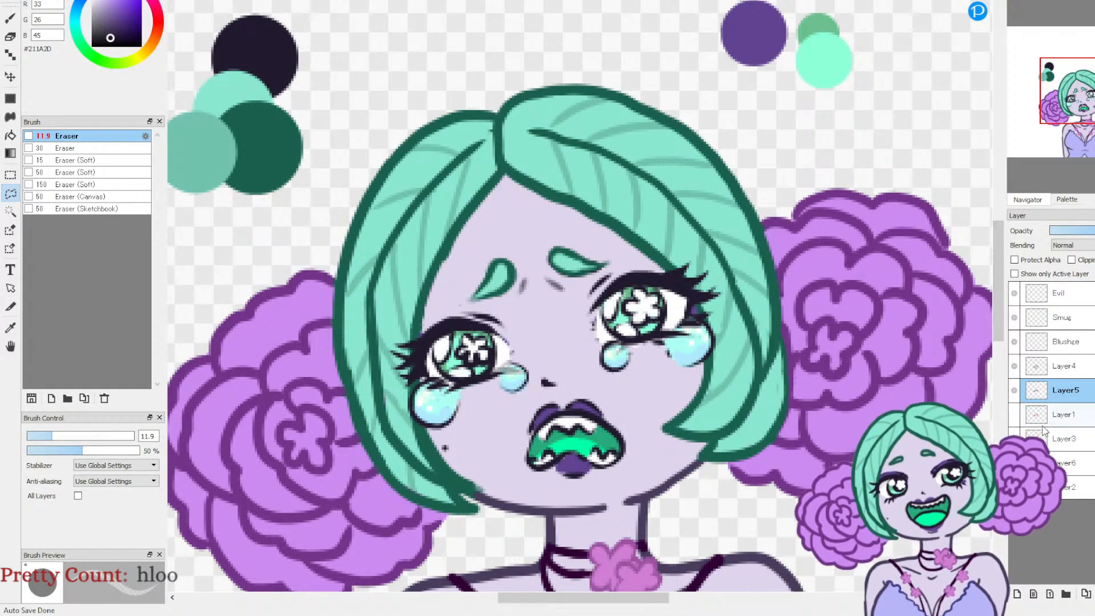
pyautogui.click(1014, 391)
pyautogui.click(1014, 391)
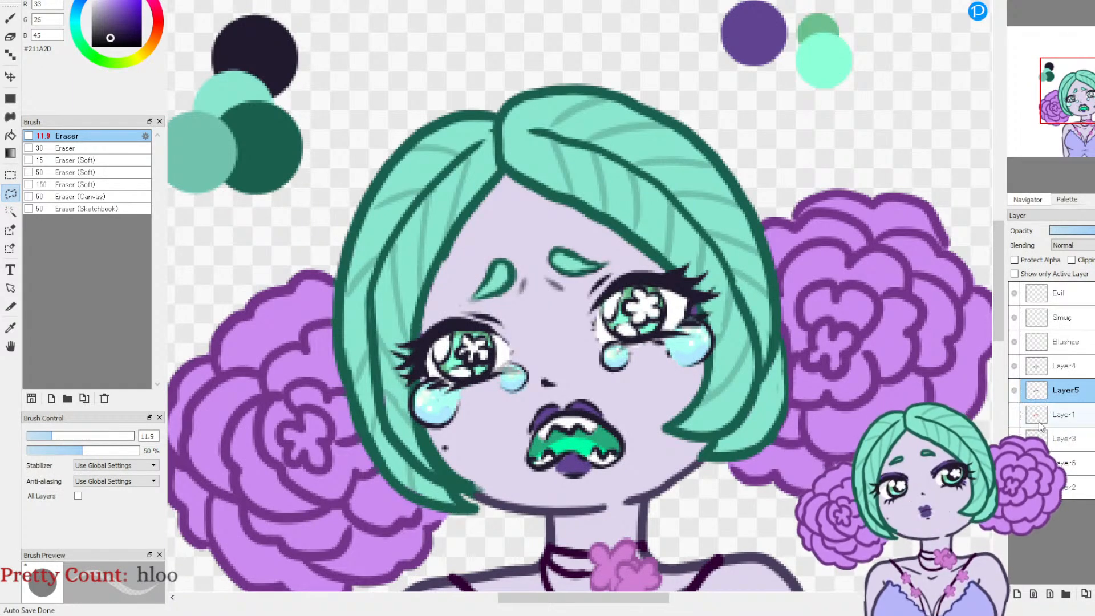
# Step: Add a new layer above Layer5, hide Layer4 and set the Pen (Fade In/Out) brush to size 3.2 and 100% opacity
pyautogui.click(1016, 594)
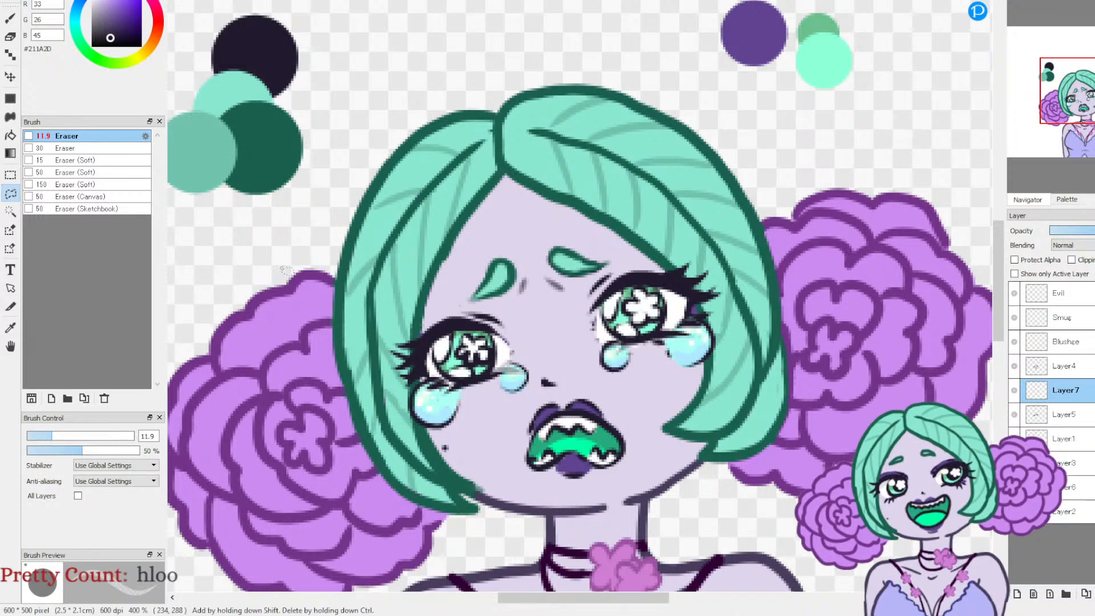
pyautogui.click(11, 19)
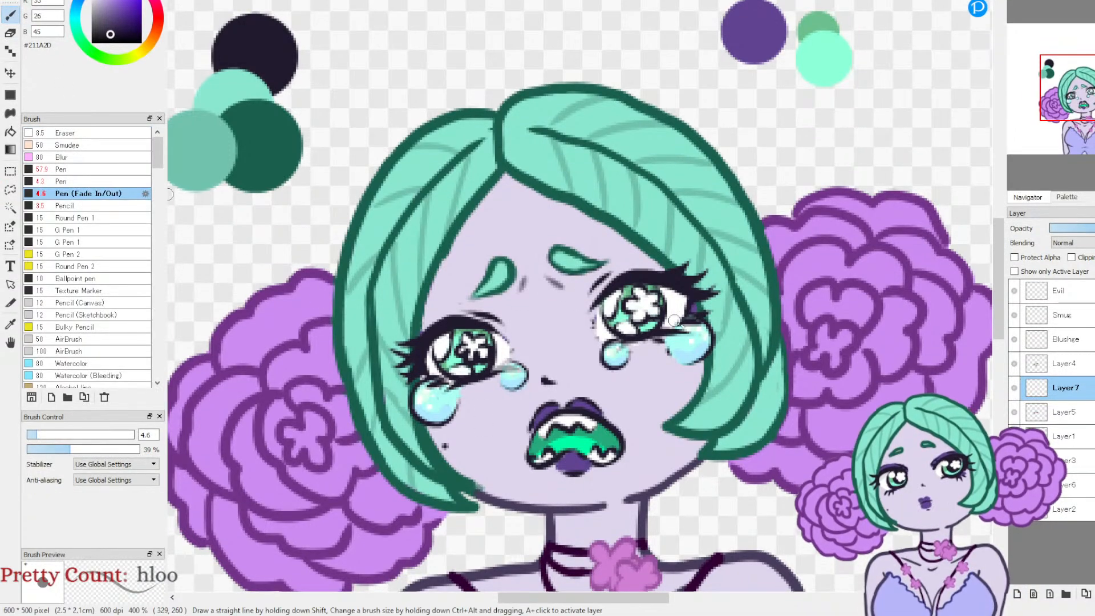
pyautogui.click(1014, 363)
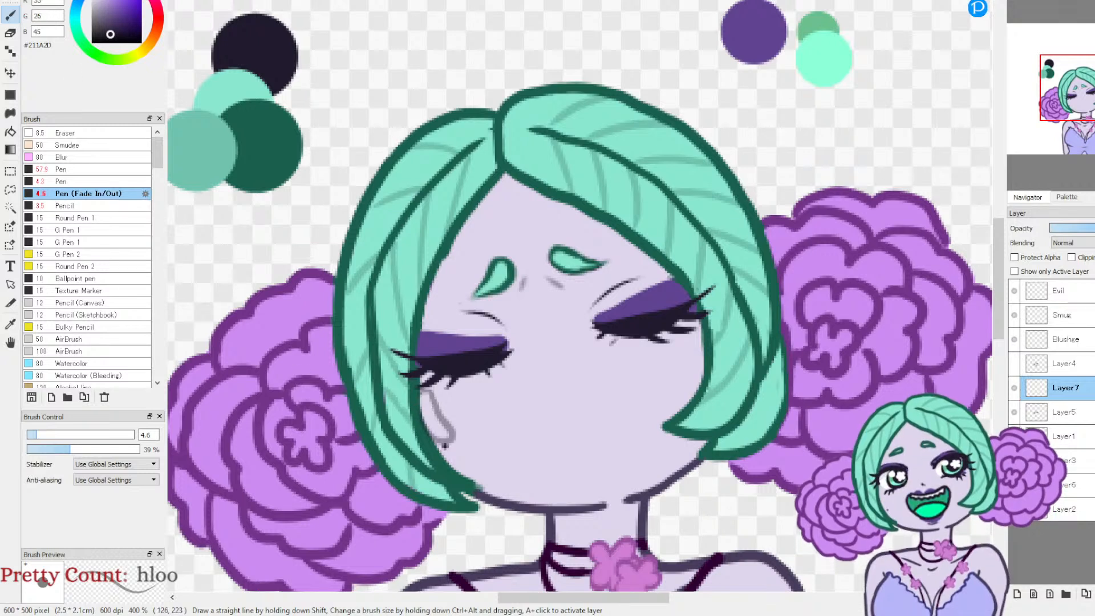
pyautogui.hotkey('ctrl', 'z')
pyautogui.click(34, 435)
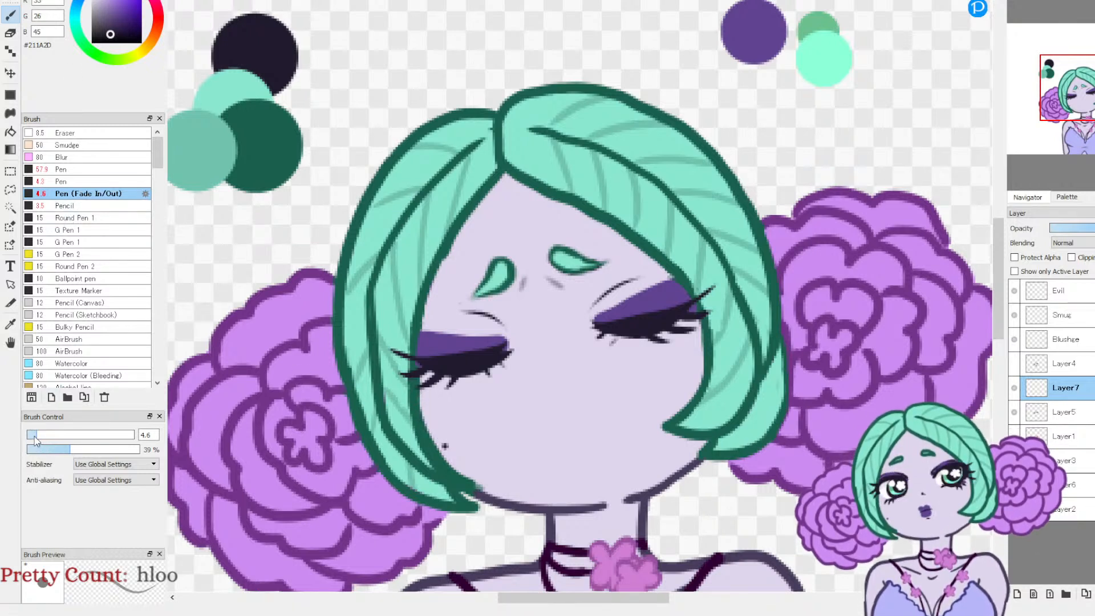
pyautogui.moveTo(69, 449); pyautogui.dragTo(143, 457)
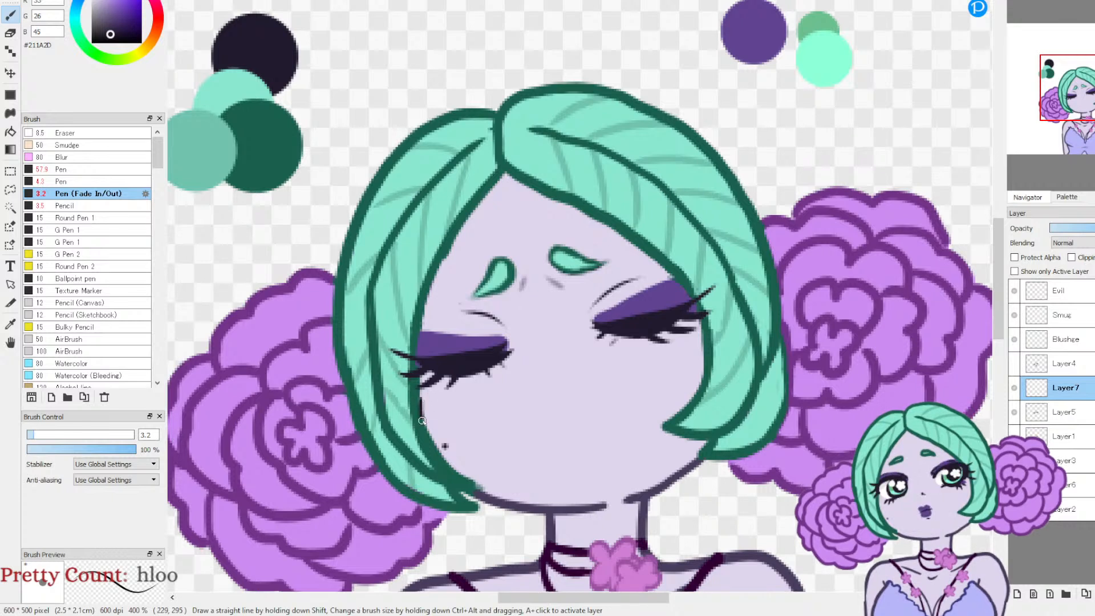
# Step: Draw a dark teardrop outline on each cheek below the outer corners of the closed eyes
pyautogui.moveTo(435, 410); pyautogui.dragTo(422, 390)
pyautogui.moveTo(679, 371); pyautogui.dragTo(678, 384)
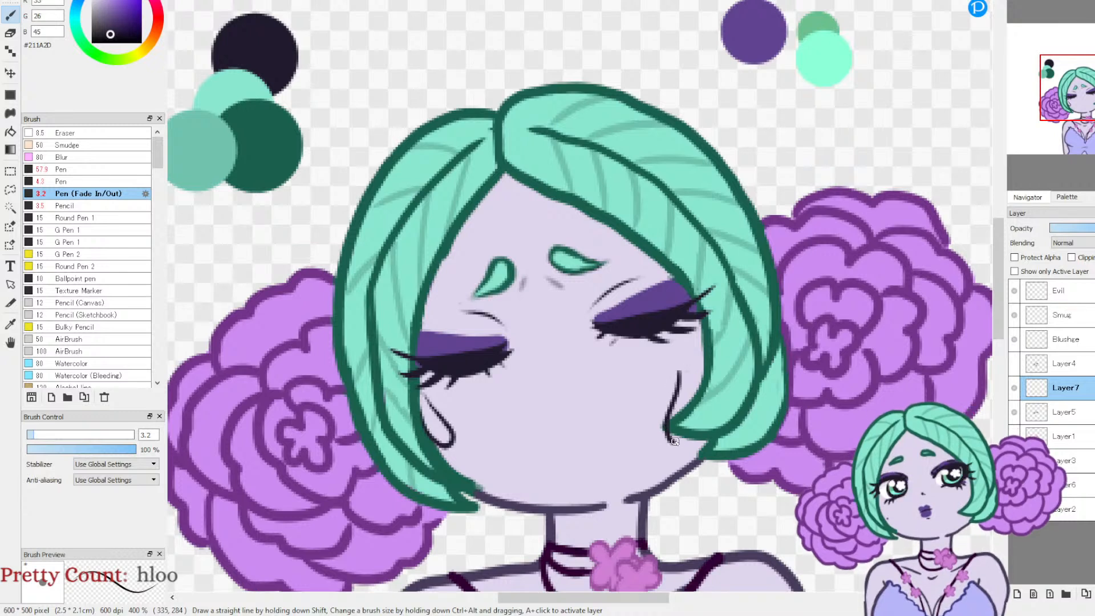
pyautogui.hotkey('ctrl', 'z')
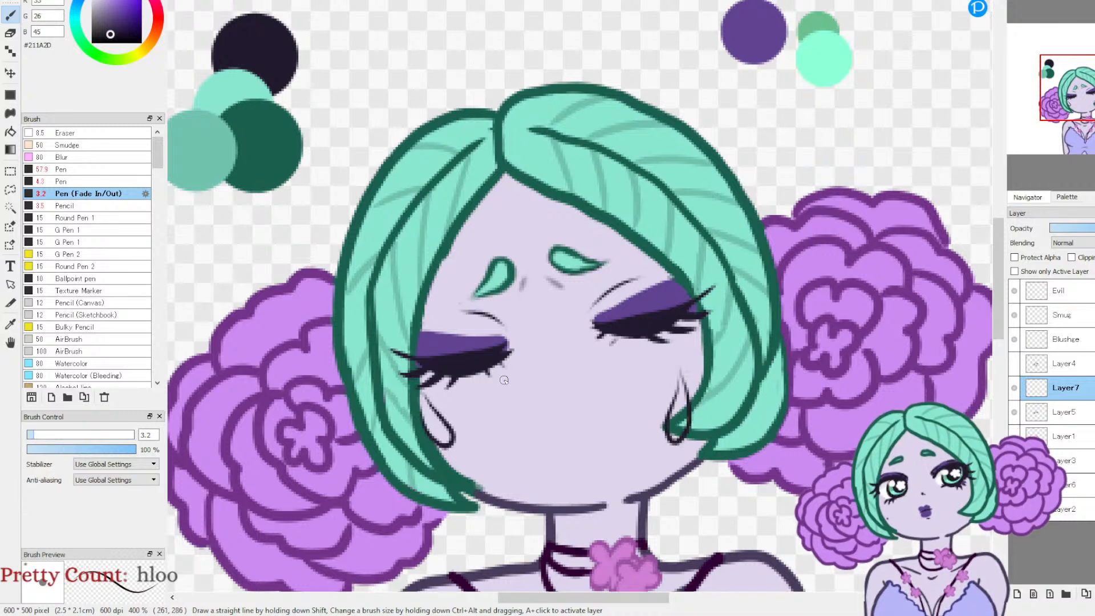
pyautogui.hotkey('ctrl', 'z')
# Step: Draw small rounded tear outlines below the inner corners of both closed eyes, checking Layer4's tears as a reference
pyautogui.click(1013, 363)
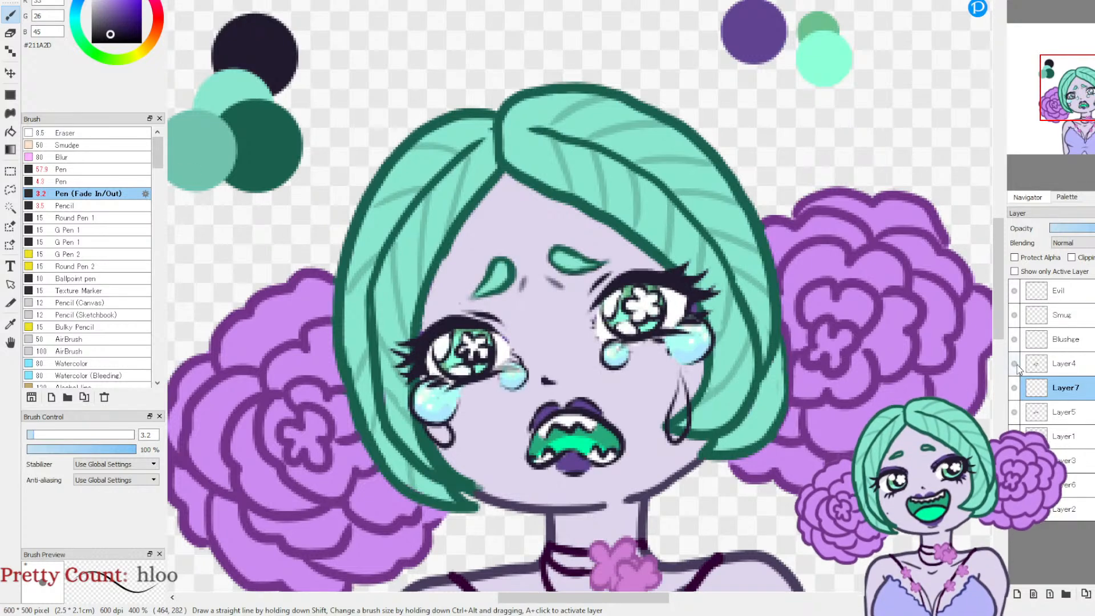
pyautogui.click(1014, 363)
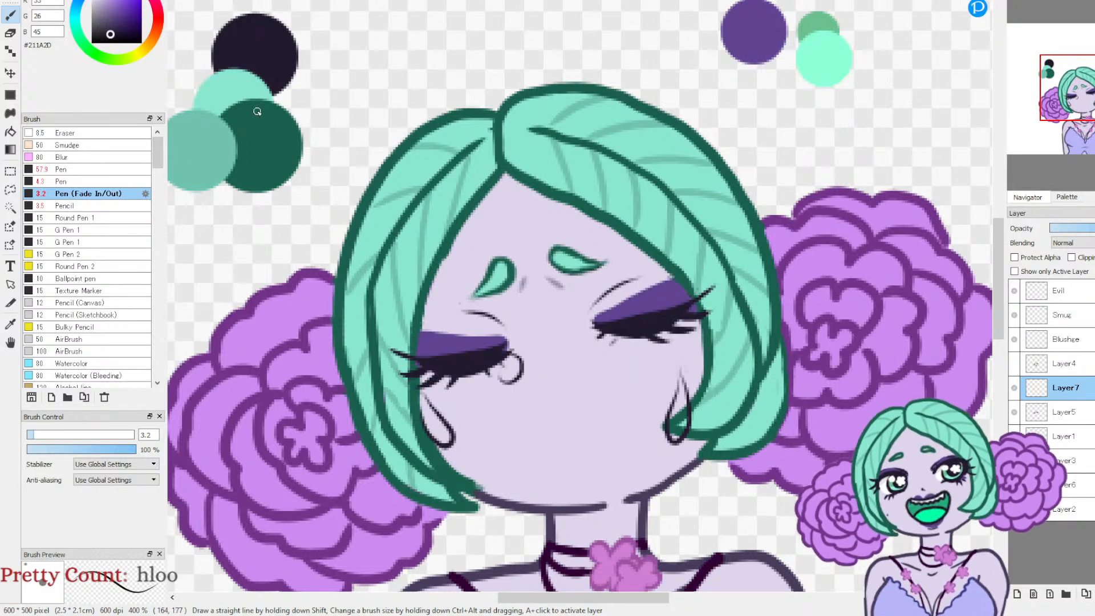
pyautogui.hotkey('ctrl', 'z')
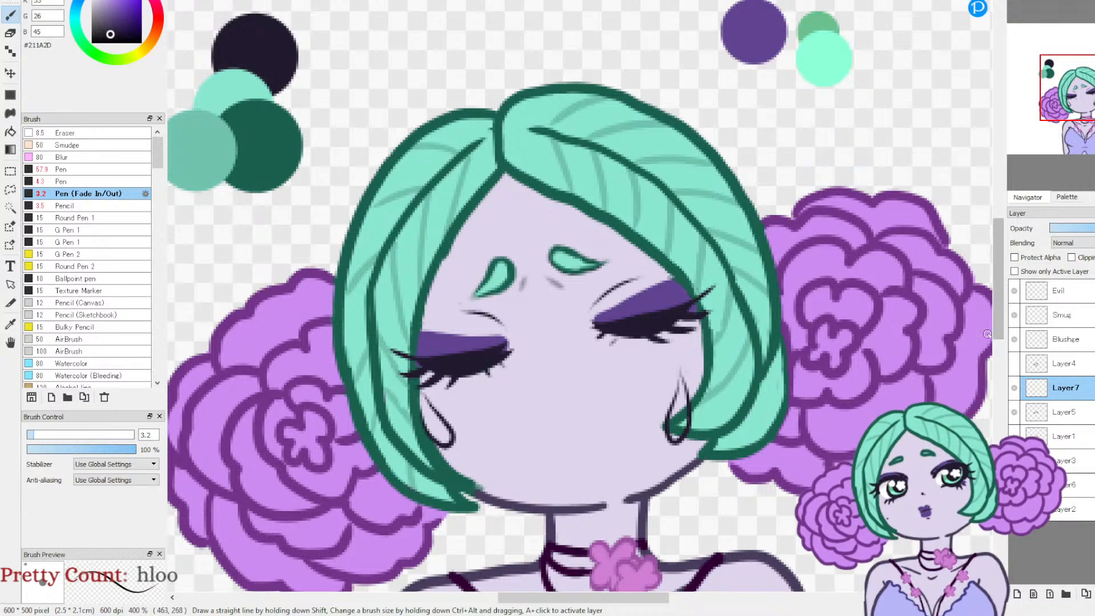
pyautogui.click(1014, 365)
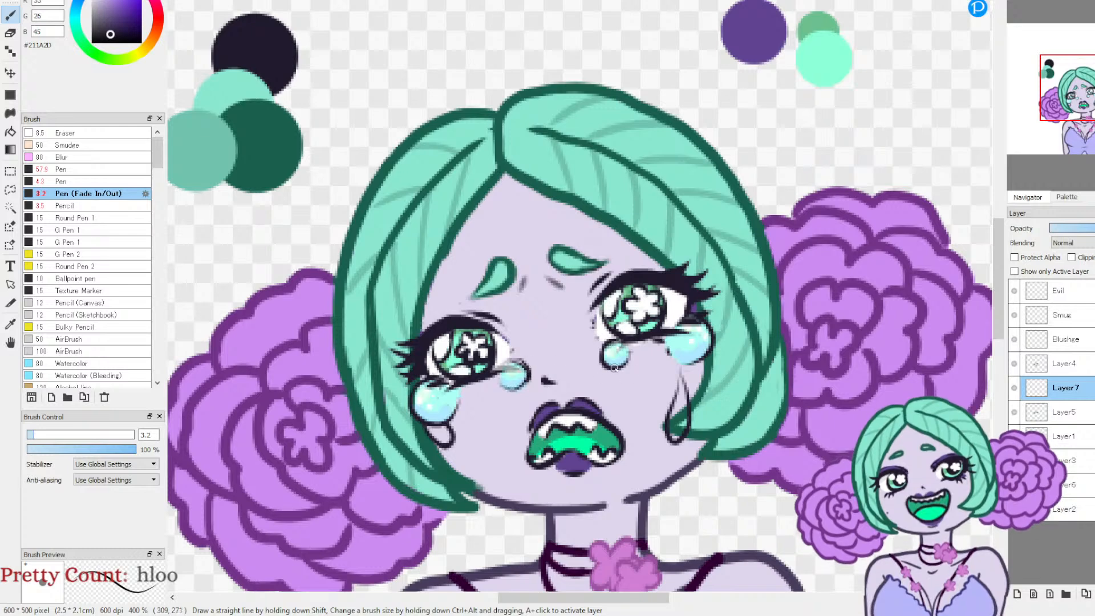
pyautogui.click(1013, 365)
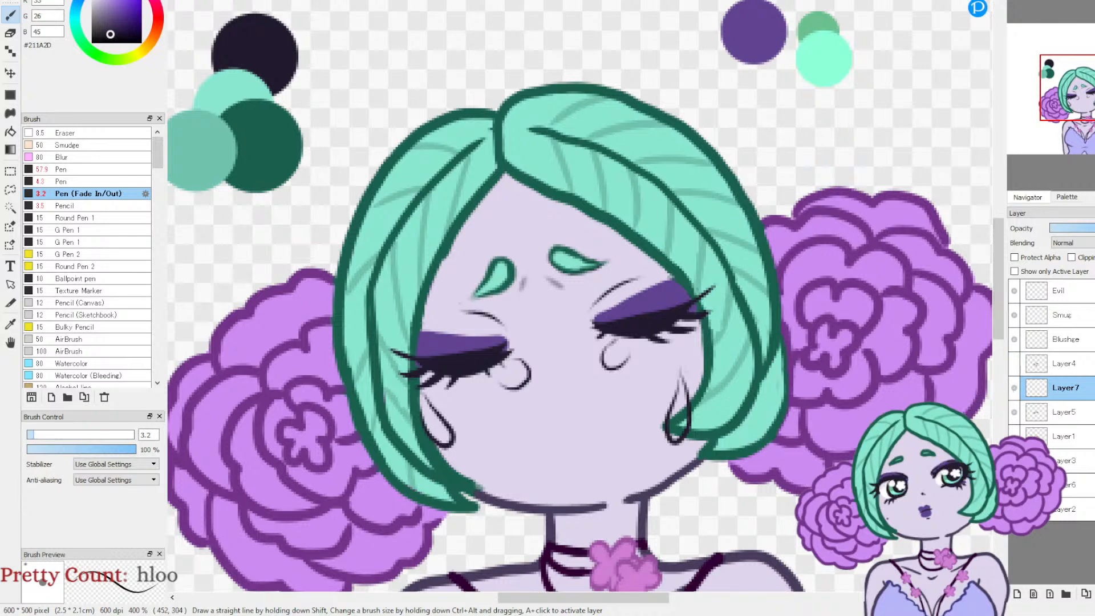
# Step: Lasso the two inner-corner tear outlines on Layer7, move them up and slightly left against the closed eyes, and deselect
pyautogui.click(10, 189)
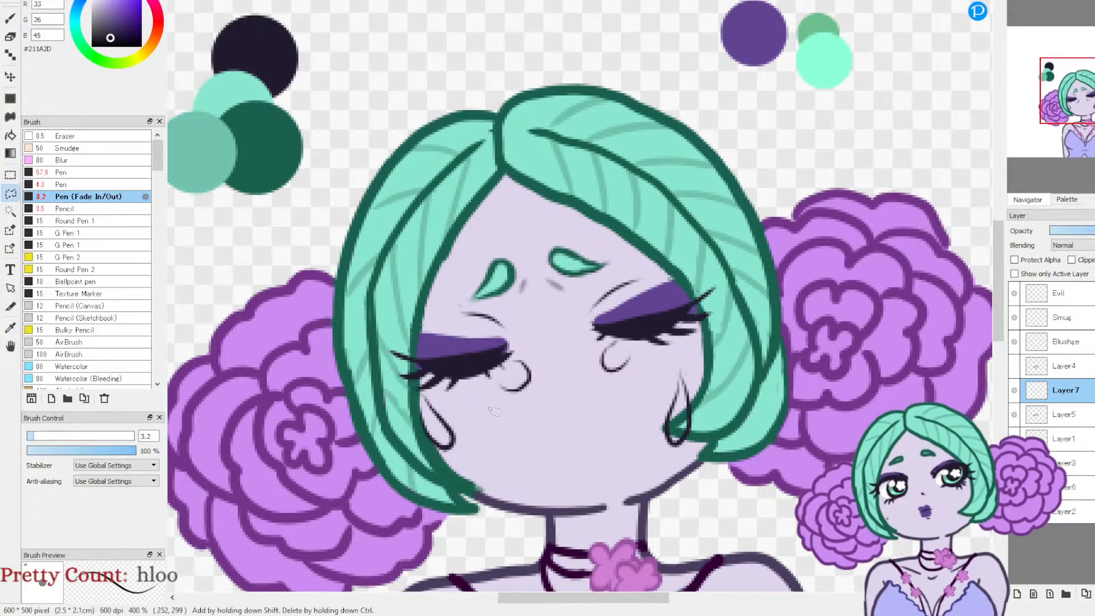
pyautogui.moveTo(541, 402)
pyautogui.mouseDown()
pyautogui.moveTo(613, 381)
pyautogui.moveTo(643, 358)
pyautogui.mouseUp()
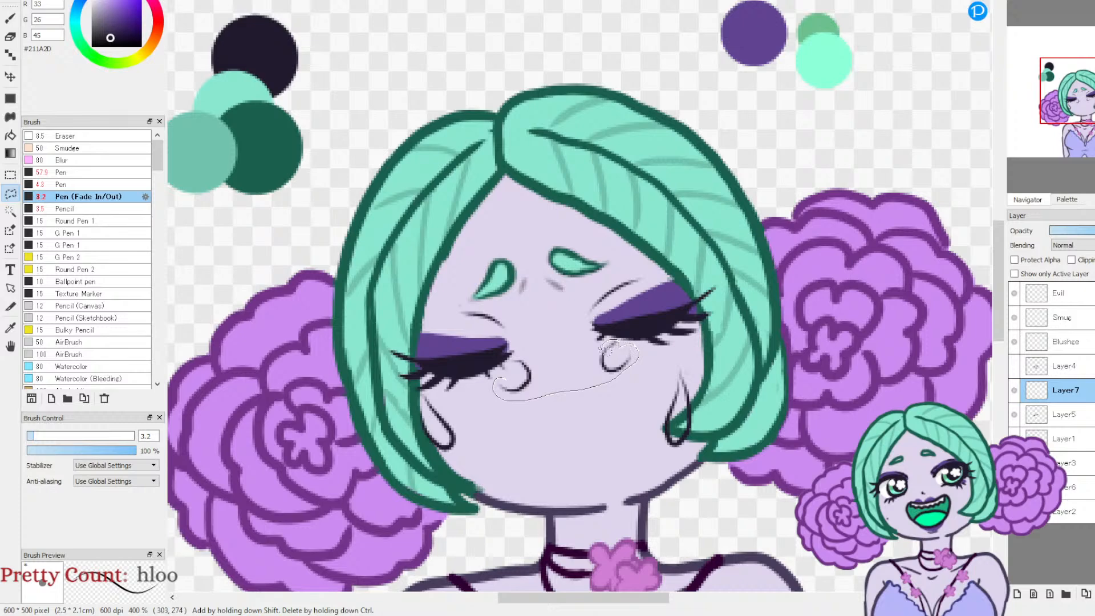
pyautogui.moveTo(541, 358)
pyautogui.mouseDown()
pyautogui.moveTo(518, 357)
pyautogui.moveTo(517, 388)
pyautogui.mouseUp()
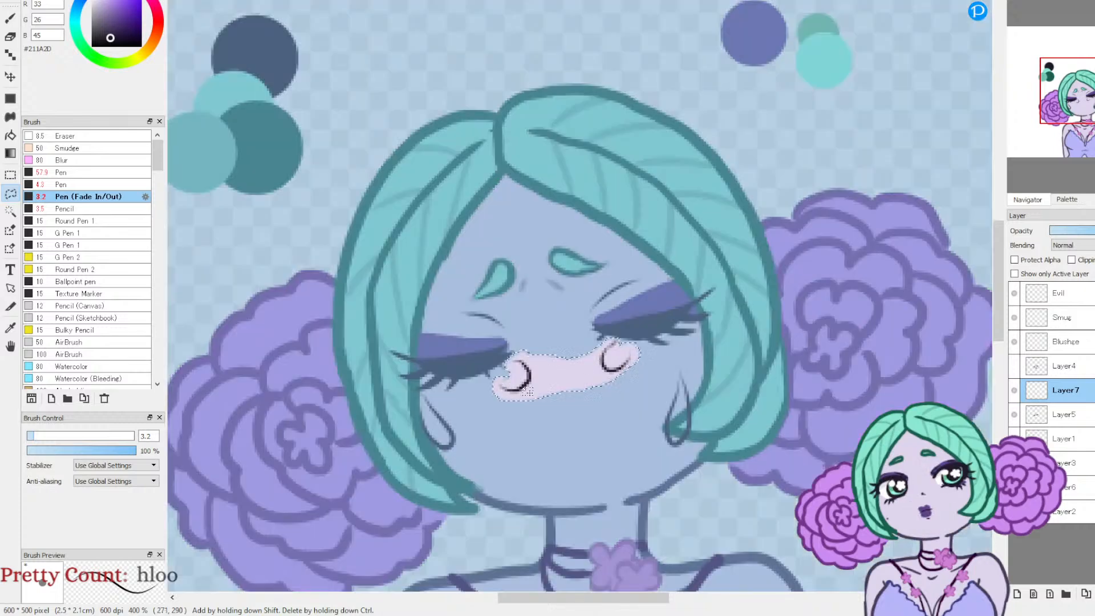
pyautogui.hotkey('ctrl', 't')
pyautogui.moveTo(599, 373); pyautogui.dragTo(594, 361)
pyautogui.press('Up')
pyautogui.press('Left')
pyautogui.press('Left')
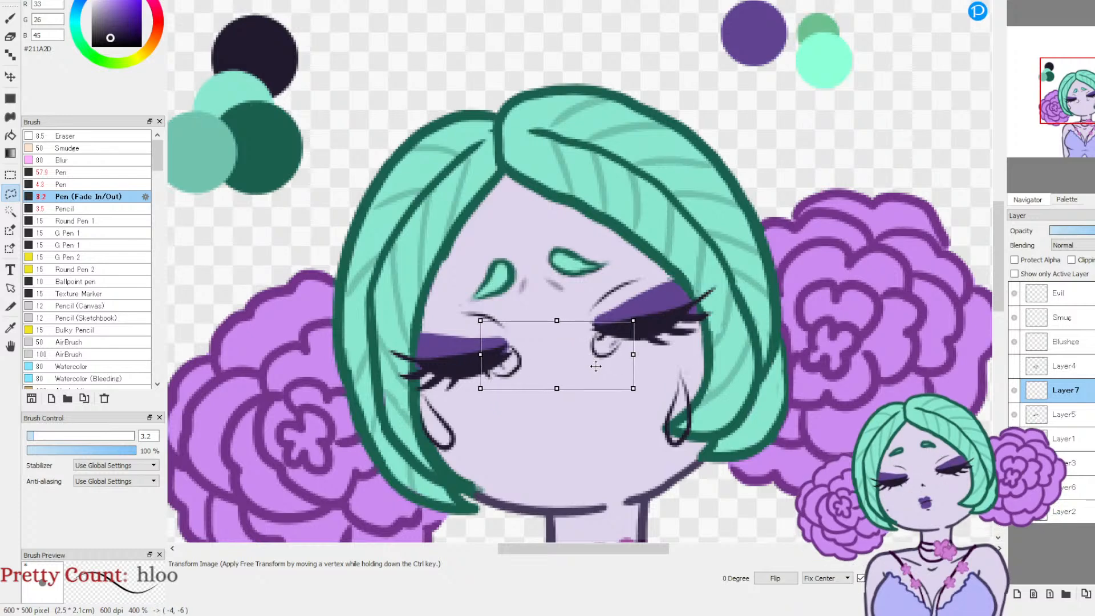
pyautogui.press('Return')
pyautogui.hotkey('ctrl', 'd')
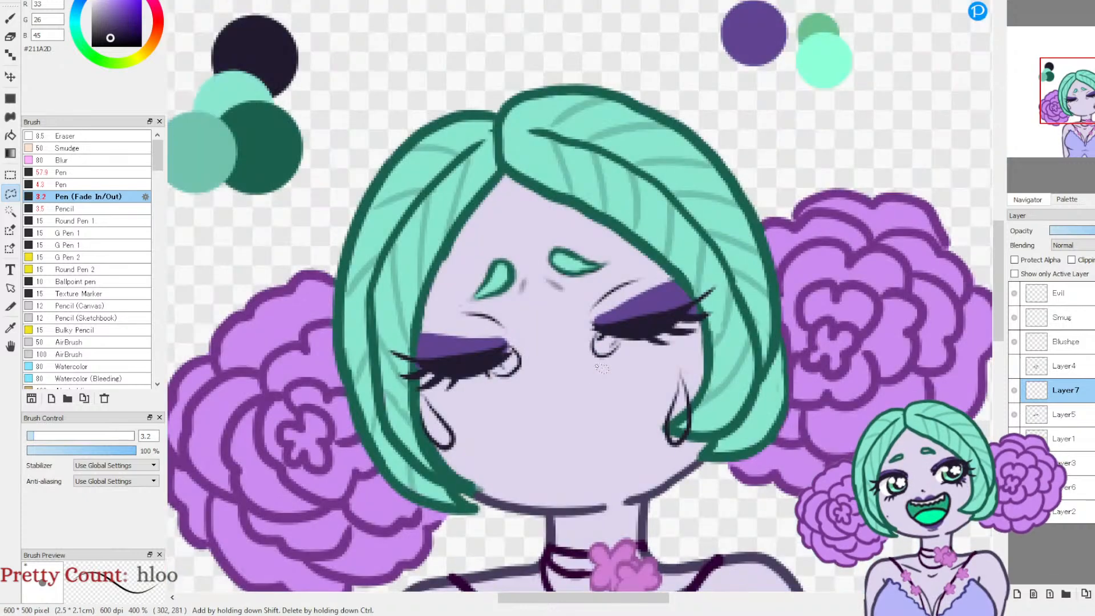
# Step: Compare the repositioned tear outlines with the open-eyed face by toggling Layer4's visibility
pyautogui.click(1012, 367)
pyautogui.click(1012, 368)
pyautogui.click(1013, 367)
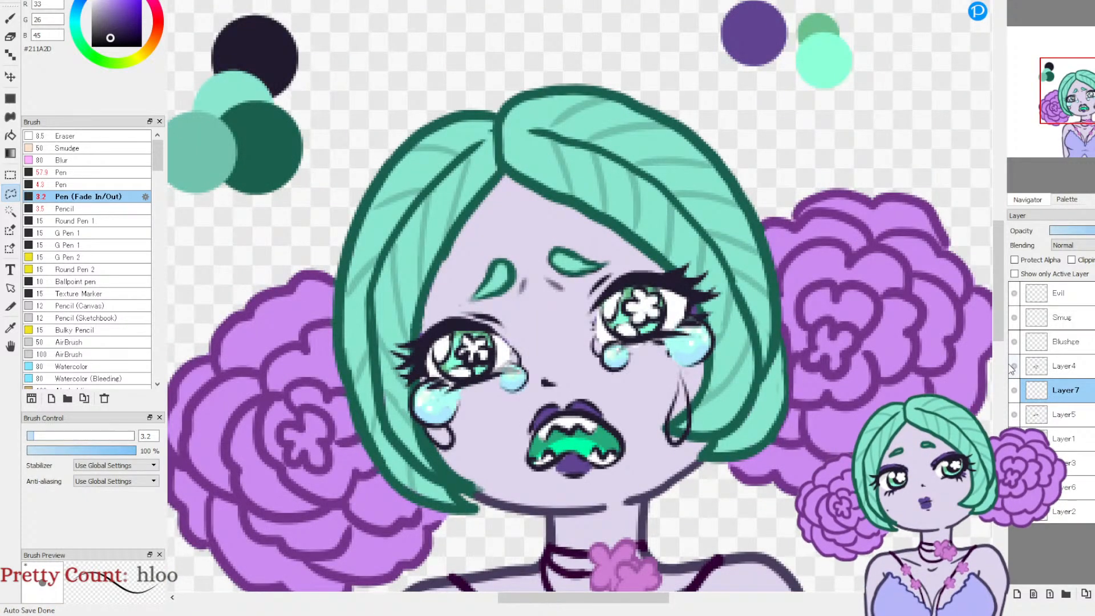
pyautogui.click(1013, 367)
pyautogui.click(1012, 366)
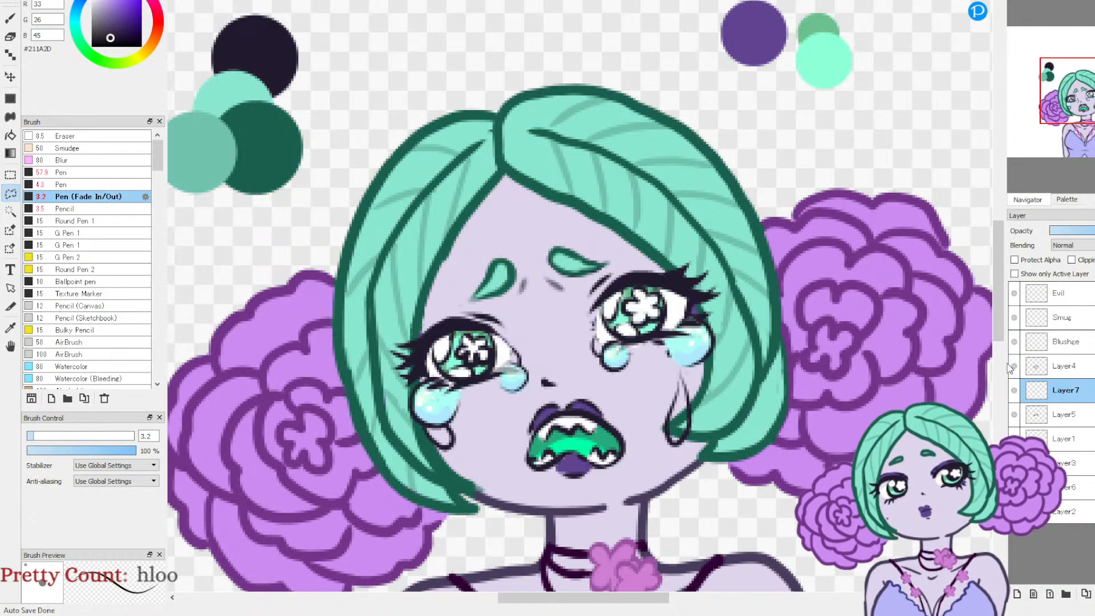
pyautogui.click(1014, 366)
pyautogui.click(1014, 366)
pyautogui.click(1014, 366)
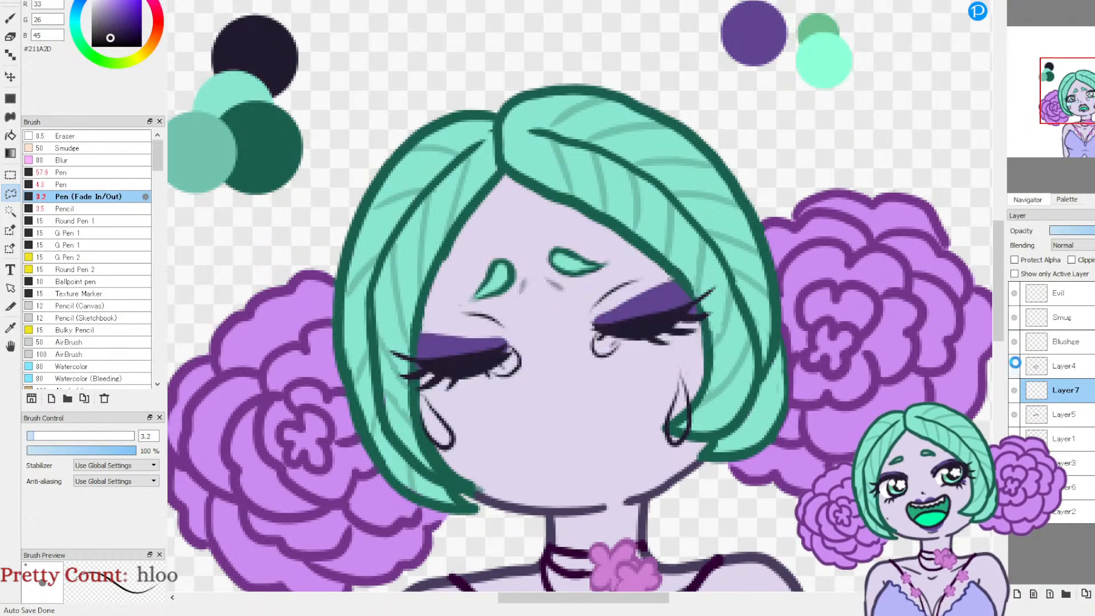
pyautogui.click(1014, 366)
pyautogui.click(1014, 366)
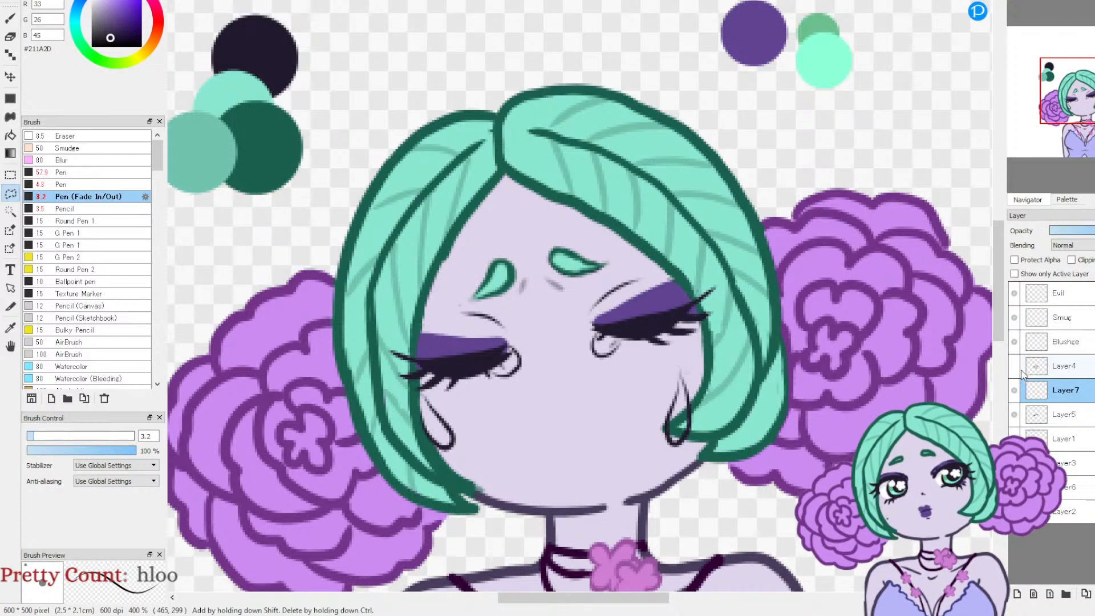
# Step: Draw a small downturned mouth with short lip lines on Layer5 using the Pen (Fade In/Out) brush
pyautogui.click(1059, 418)
pyautogui.click(1015, 414)
pyautogui.click(1015, 414)
pyautogui.click(11, 18)
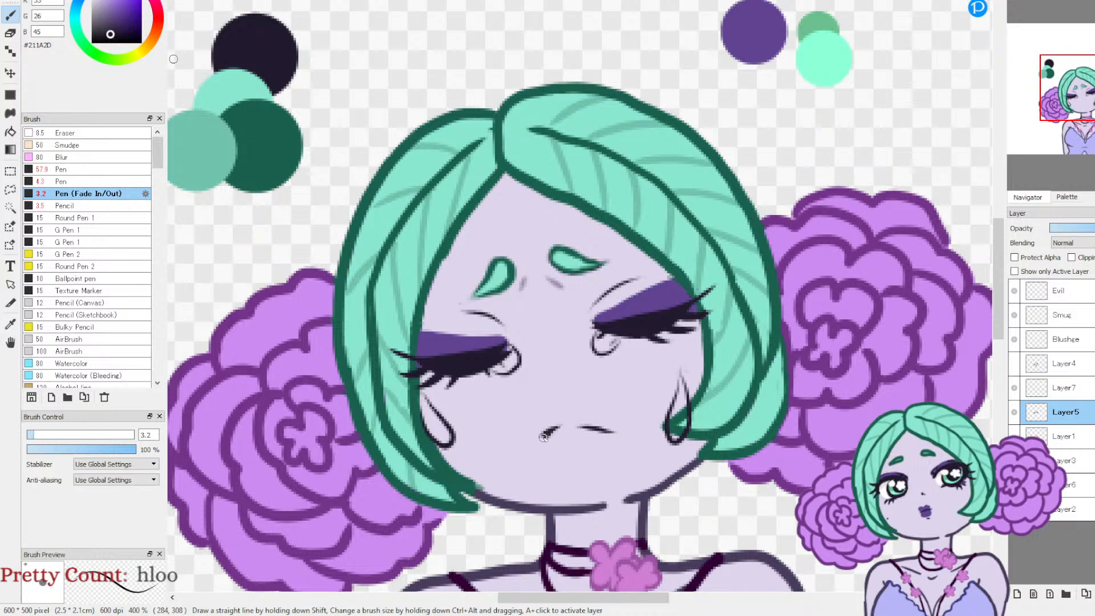
pyautogui.moveTo(557, 426); pyautogui.dragTo(533, 443)
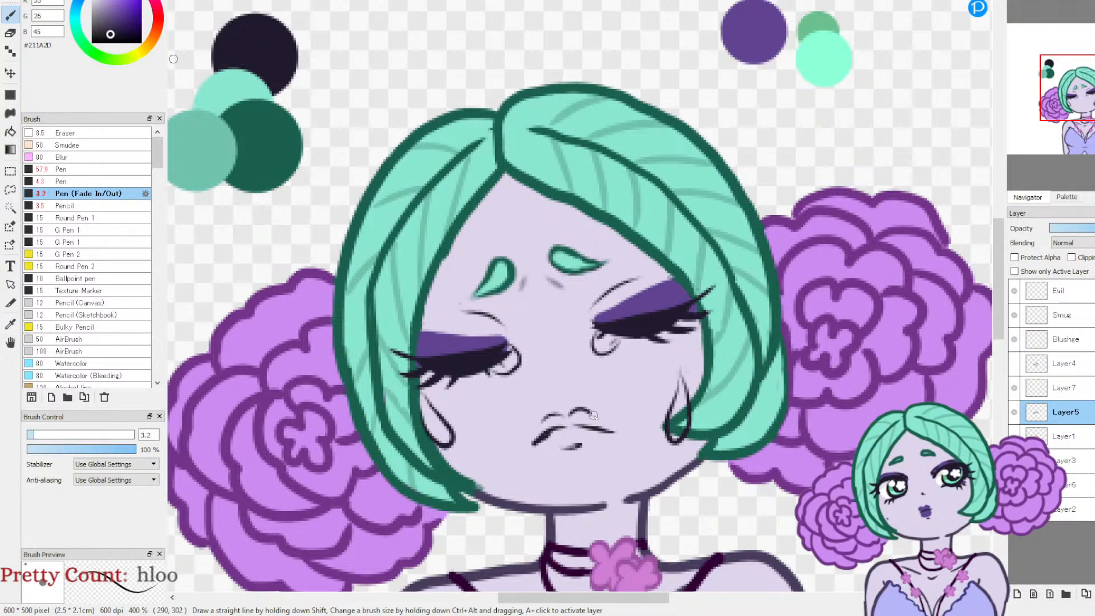
# Step: Add a small dark nose mark above the frowning mouth on Layer5, using Layer4's face as the placement reference
pyautogui.click(1014, 363)
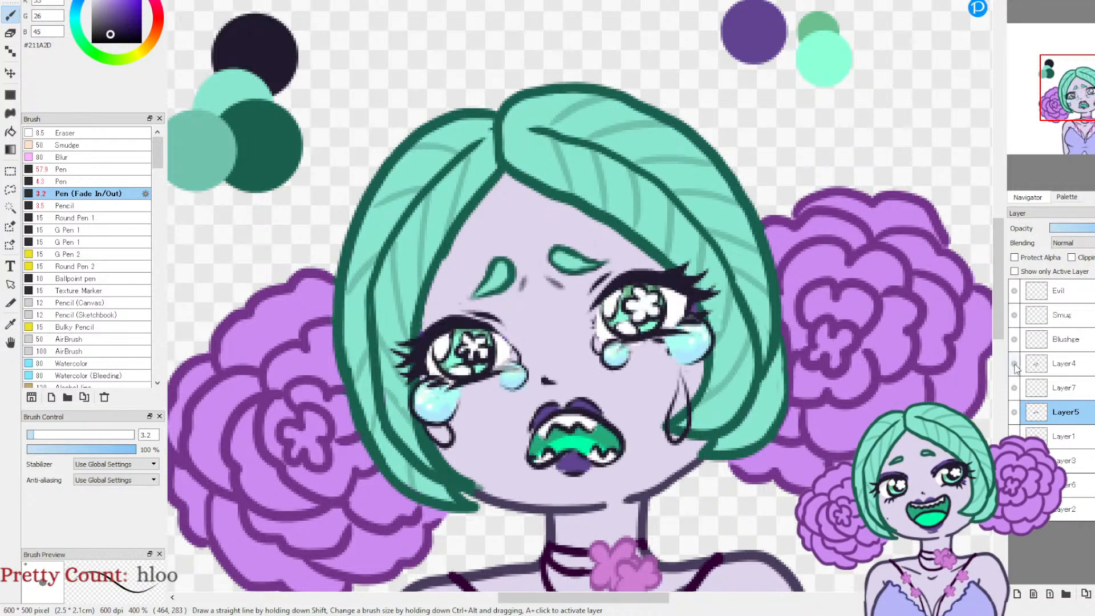
pyautogui.click(1014, 363)
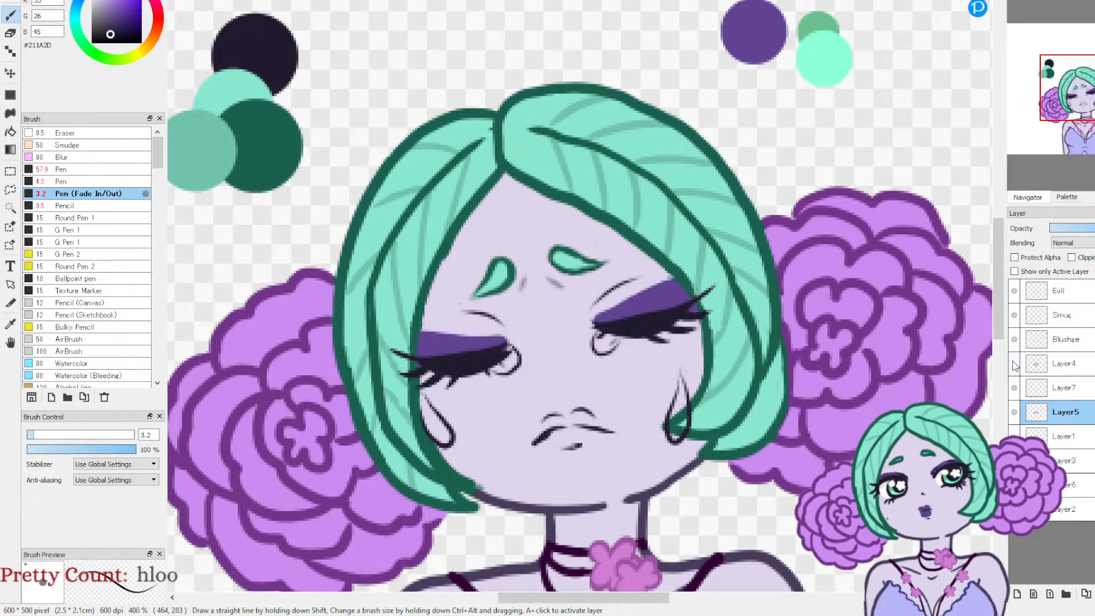
pyautogui.click(1014, 363)
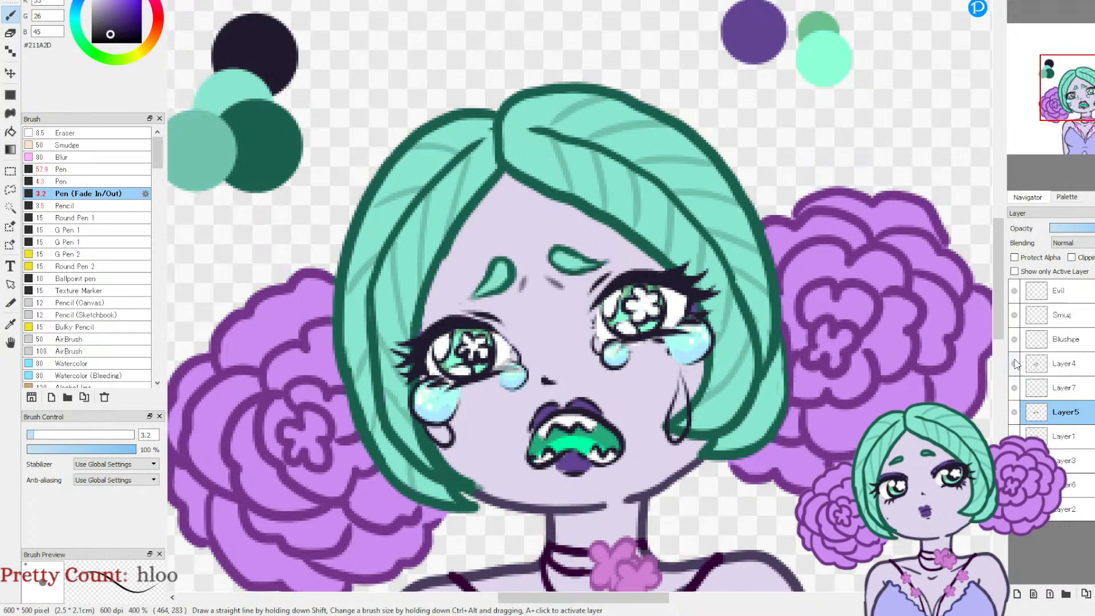
pyautogui.click(1014, 363)
pyautogui.click(1016, 365)
pyautogui.click(1014, 363)
pyautogui.click(1018, 362)
pyautogui.click(1018, 363)
pyautogui.click(1017, 364)
pyautogui.click(1017, 364)
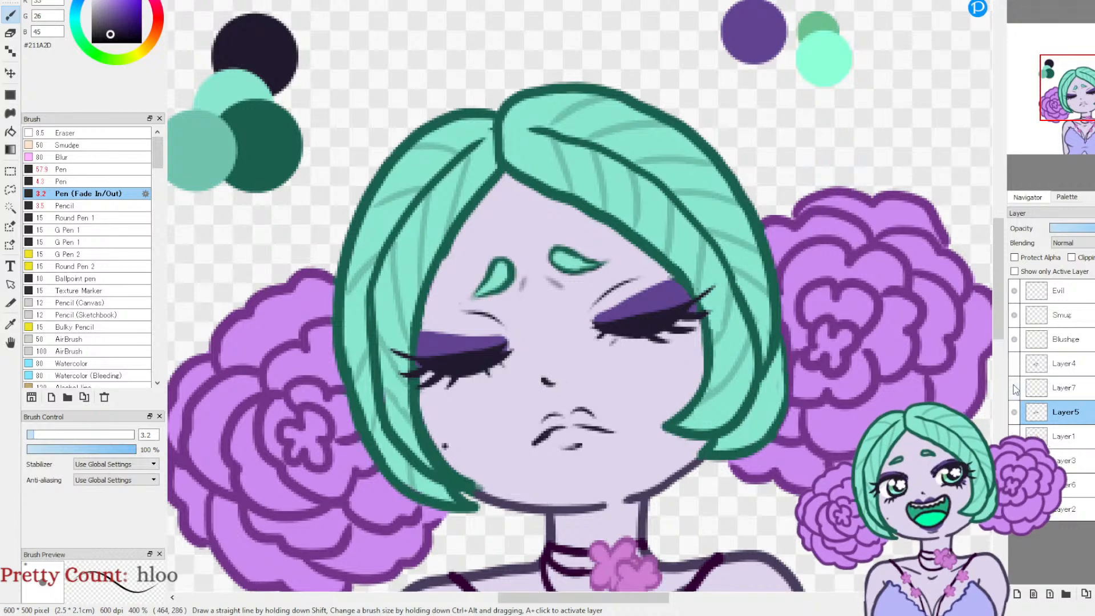
# Step: Draw a teardrop outline hanging just beneath the jaw beside the hair tip on Layer5
pyautogui.click(1014, 363)
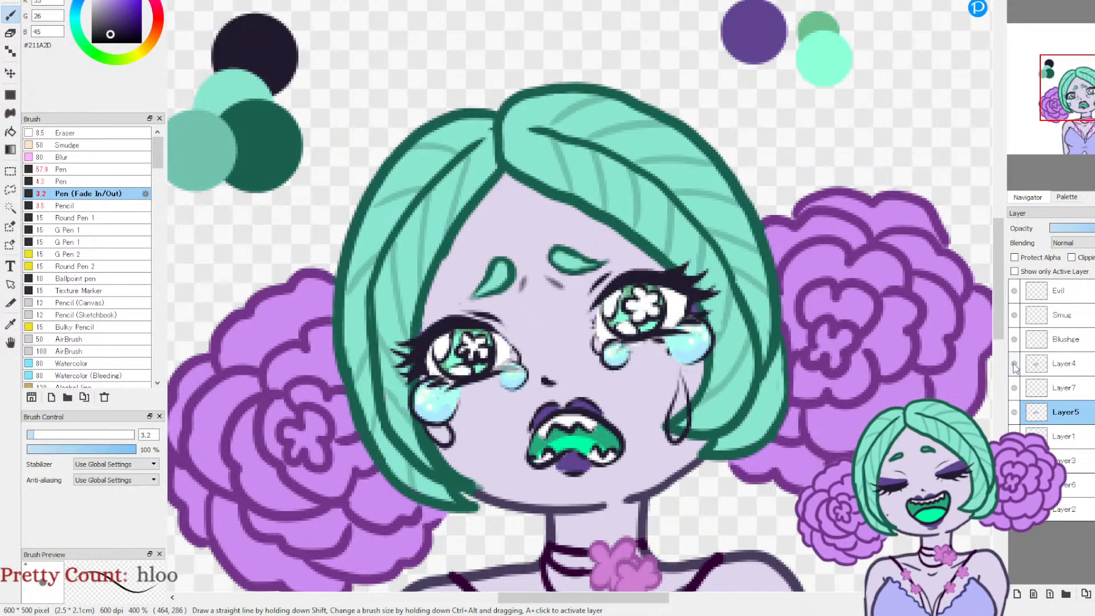
pyautogui.click(1014, 363)
pyautogui.click(1015, 363)
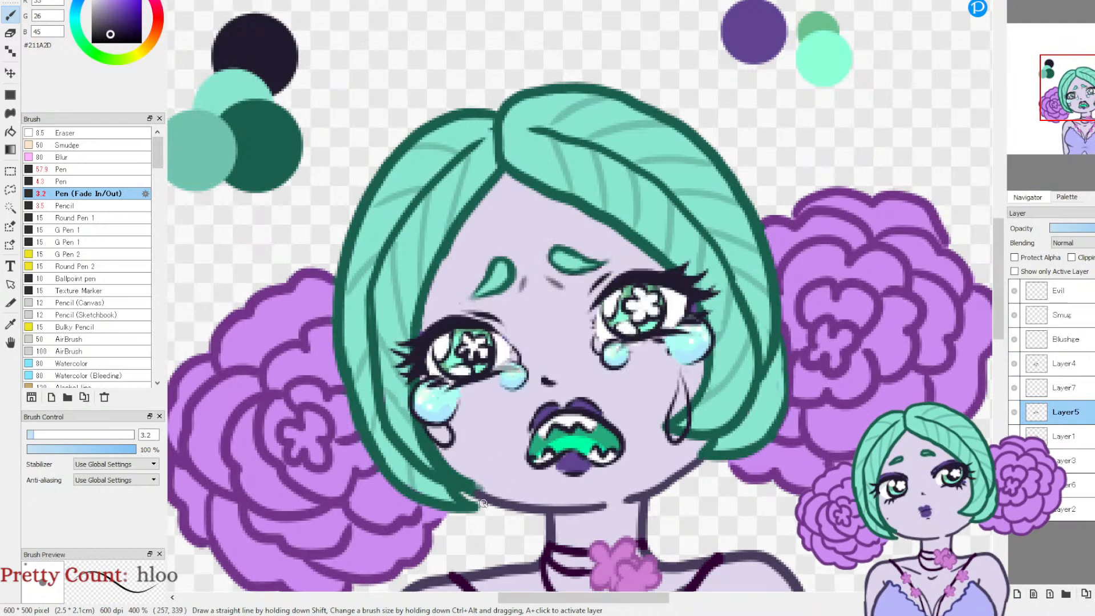
pyautogui.moveTo(485, 517)
pyautogui.mouseDown()
pyautogui.moveTo(518, 523)
pyautogui.moveTo(483, 493)
pyautogui.mouseUp()
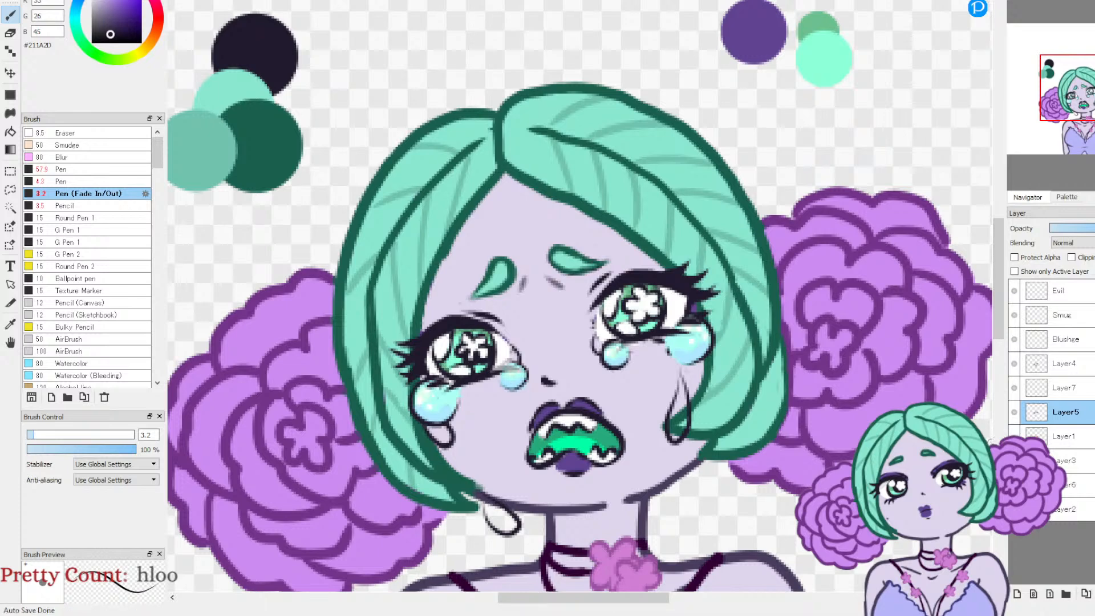
# Step: Compare the closed-eyes crying face with the open-eyed one by toggling Layer5 and Layer4
pyautogui.click(1013, 412)
pyautogui.click(1013, 412)
pyautogui.click(1015, 365)
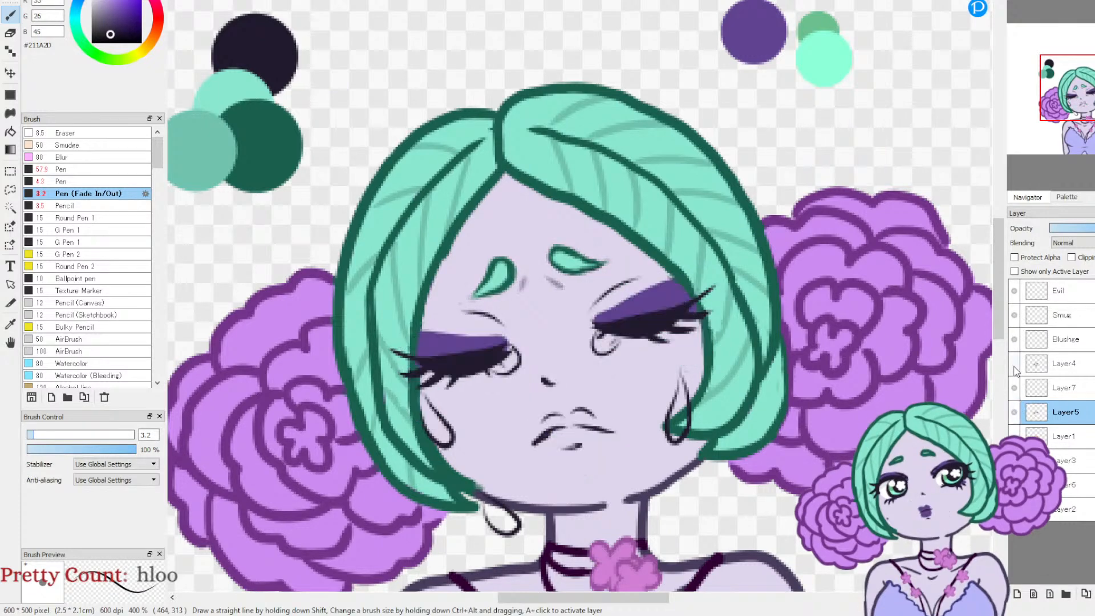
pyautogui.click(1013, 367)
pyautogui.click(1012, 367)
pyautogui.click(1013, 365)
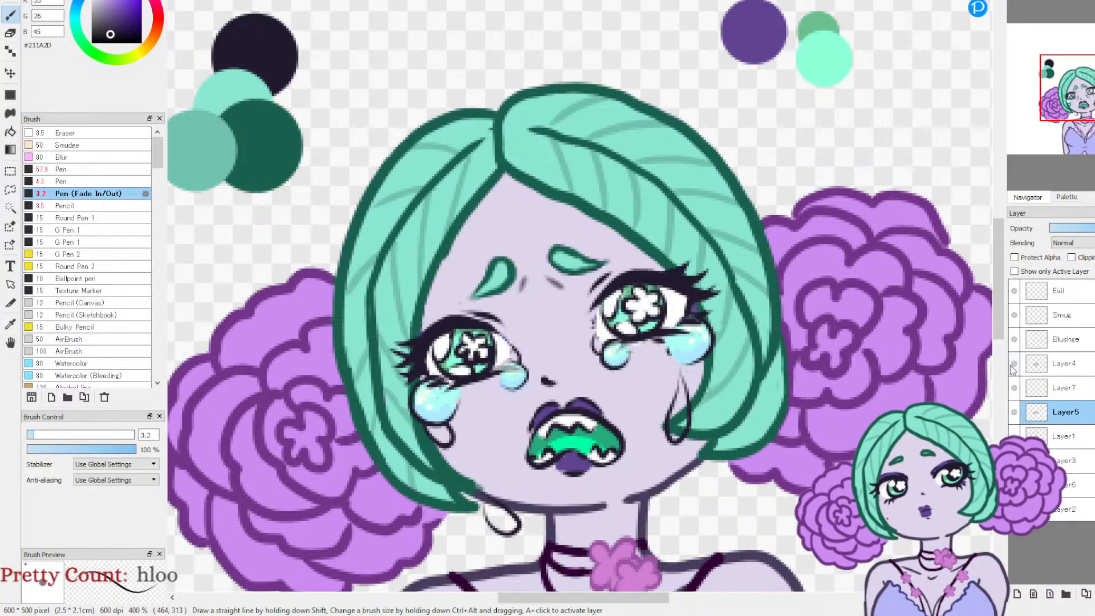
pyautogui.click(1013, 365)
pyautogui.click(1013, 365)
pyautogui.click(1013, 365)
pyautogui.click(1014, 365)
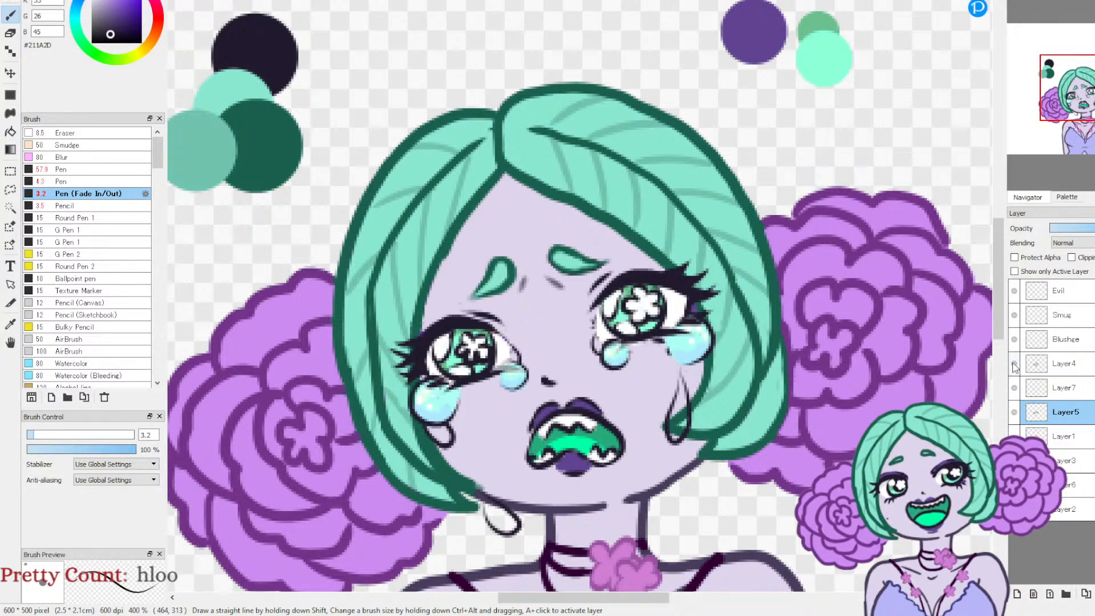
pyautogui.click(1013, 365)
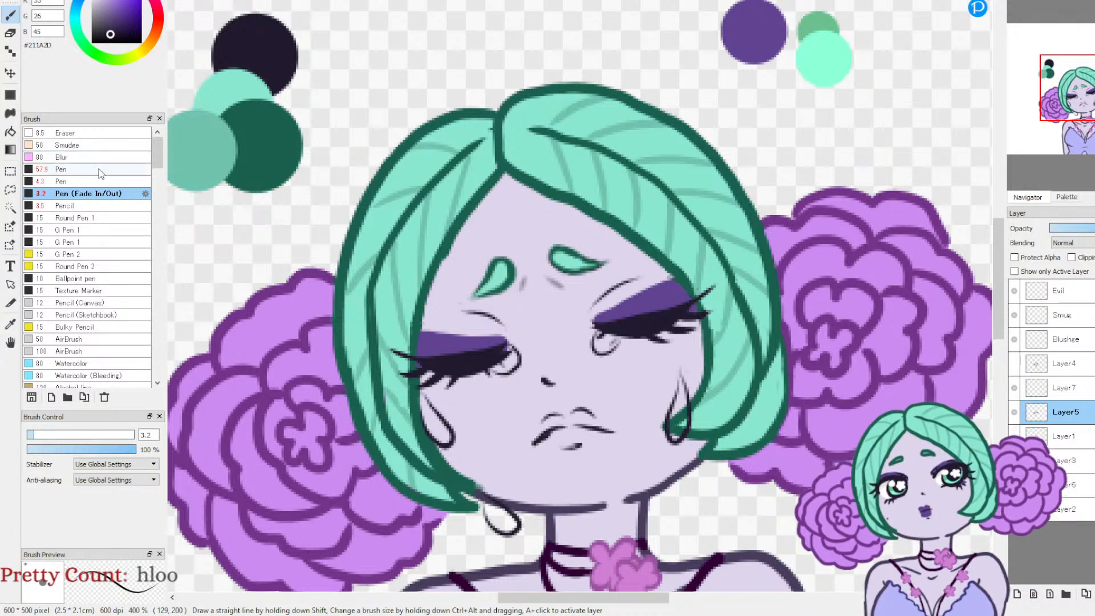
# Step: Erase the teardrop beneath the jaw with the Eraser at 100% opacity
pyautogui.press('e')
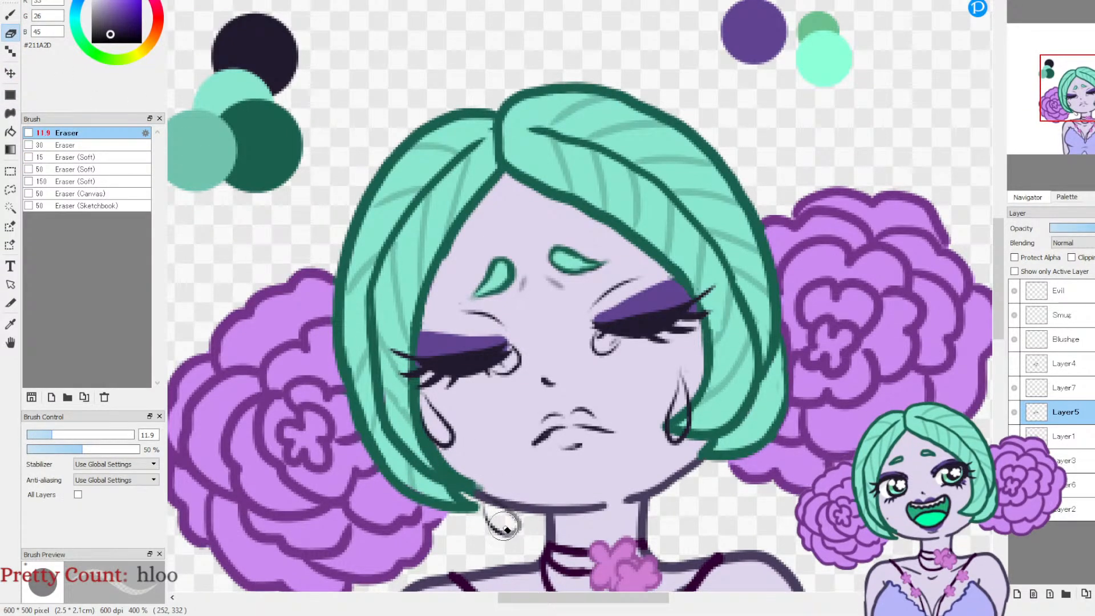
pyautogui.moveTo(83, 448); pyautogui.dragTo(137, 449)
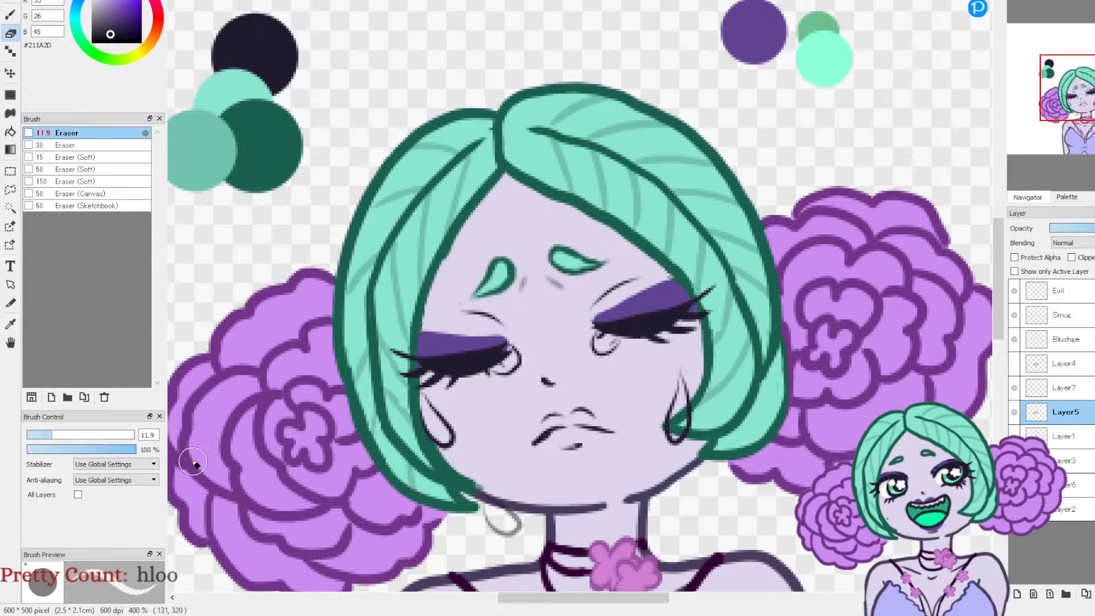
pyautogui.moveTo(531, 545)
pyautogui.mouseDown()
pyautogui.moveTo(487, 509)
pyautogui.moveTo(492, 525)
pyautogui.moveTo(519, 520)
pyautogui.moveTo(488, 496)
pyautogui.mouseUp()
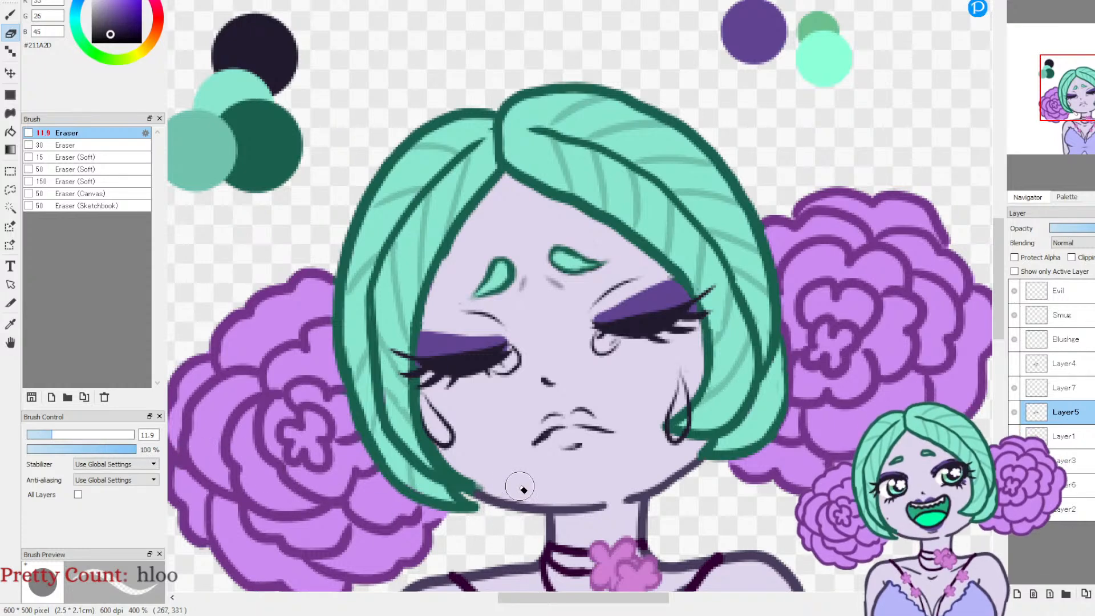
# Step: Show Layer4, sample the light aqua #ADFFF4 from its face, and set the Pen brush to size 8.2
pyautogui.click(1014, 363)
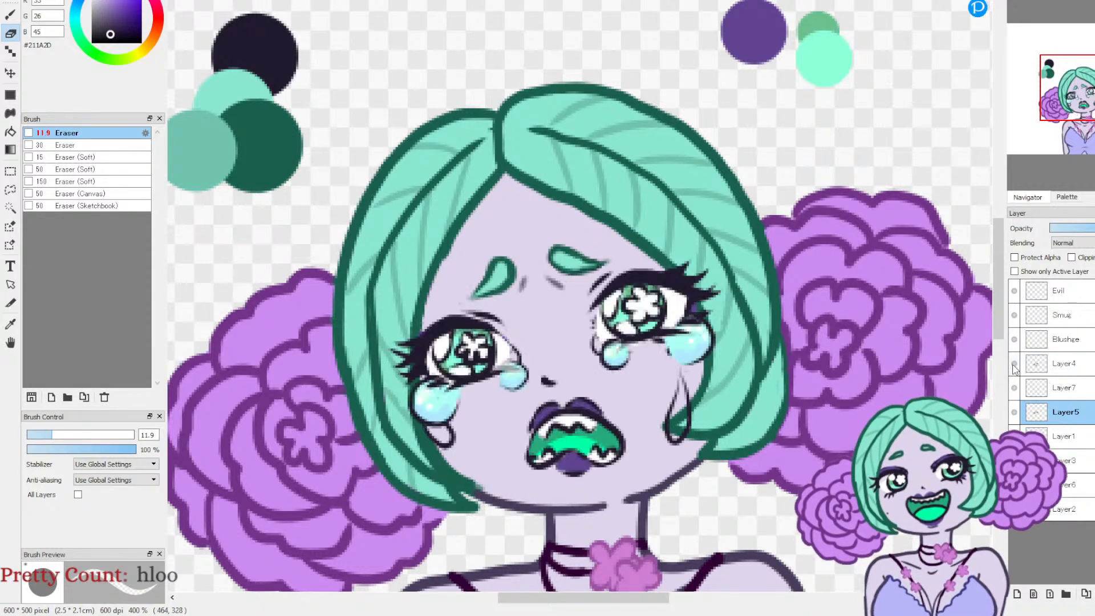
pyautogui.click(11, 323)
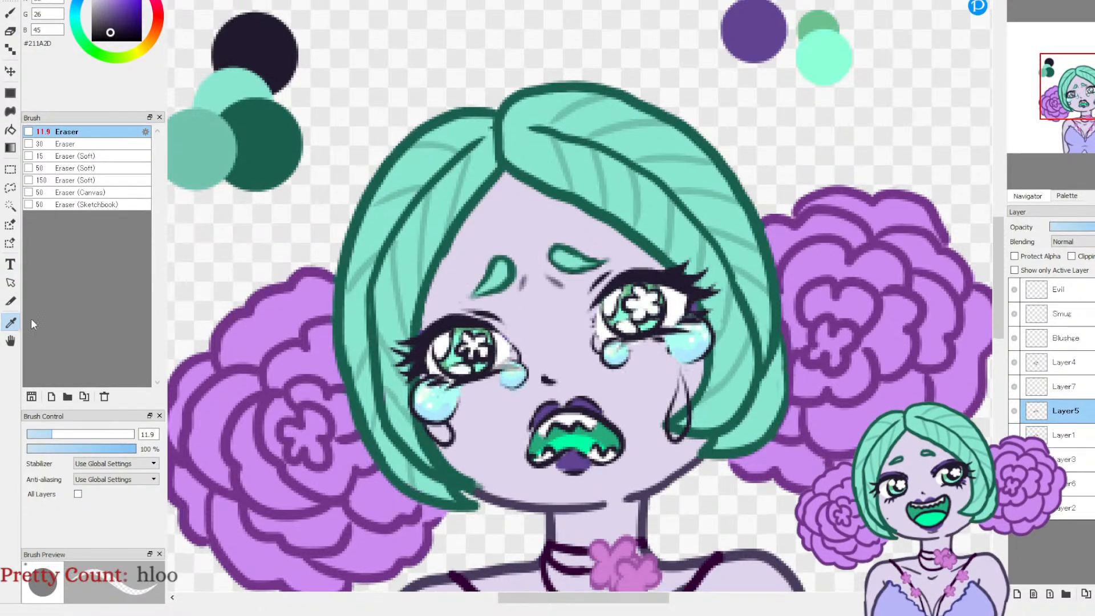
pyautogui.click(1015, 1)
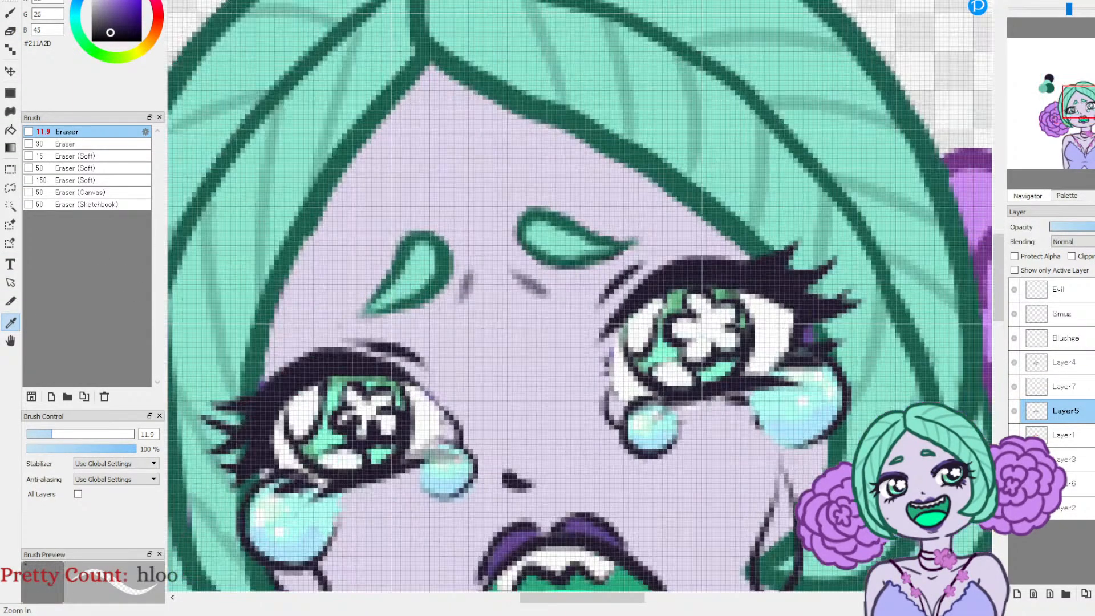
pyautogui.click(664, 346)
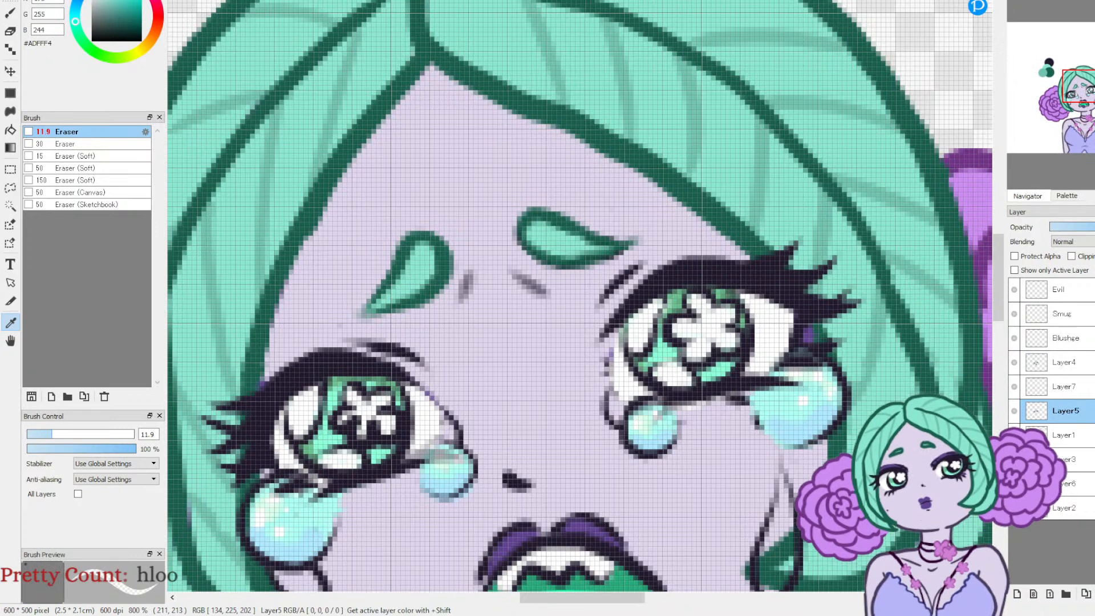
pyautogui.click(704, 332)
pyautogui.click(795, 420)
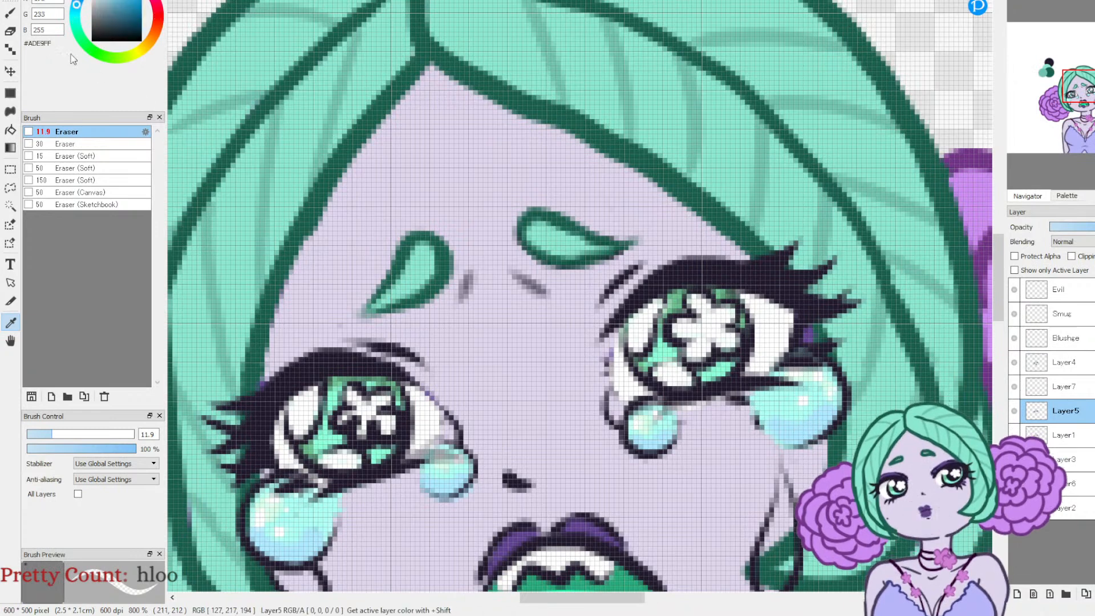
pyautogui.press('b')
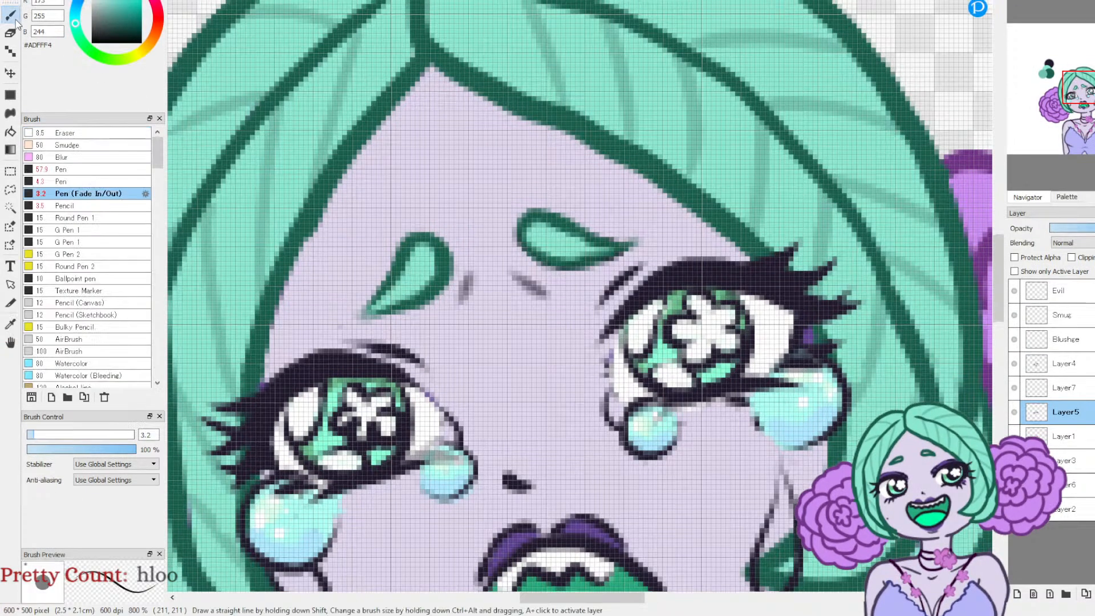
pyautogui.click(83, 181)
pyautogui.click(44, 434)
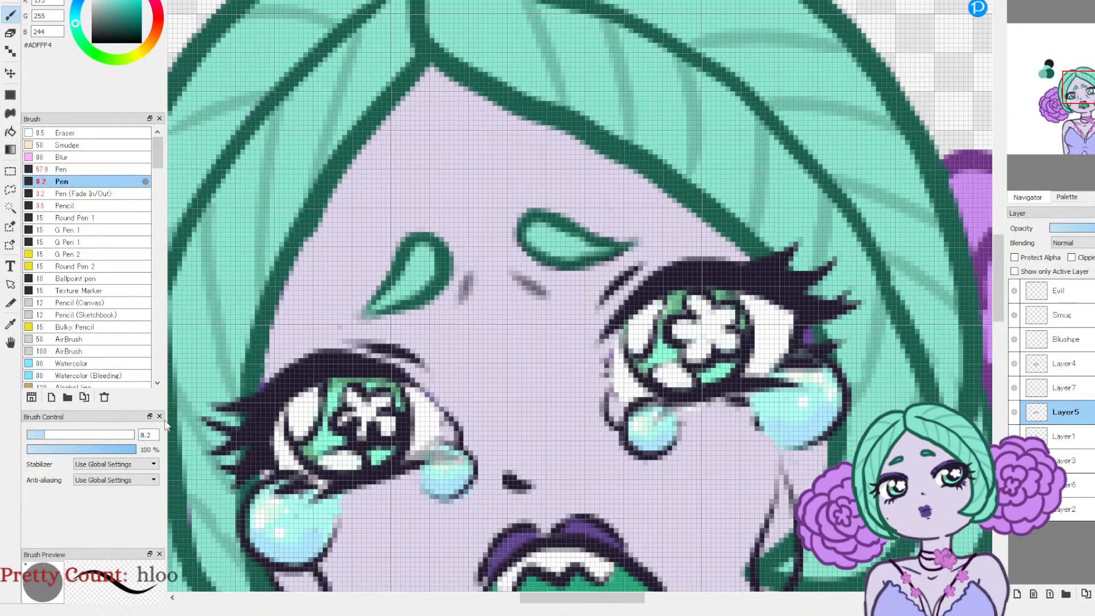
# Step: Hide Layer4, add a new layer between Layer5 and Layer7, and paint both inner-corner tears light aqua
pyautogui.click(1014, 365)
pyautogui.click(1014, 412)
pyautogui.click(1014, 411)
pyautogui.click(1014, 389)
pyautogui.click(1013, 389)
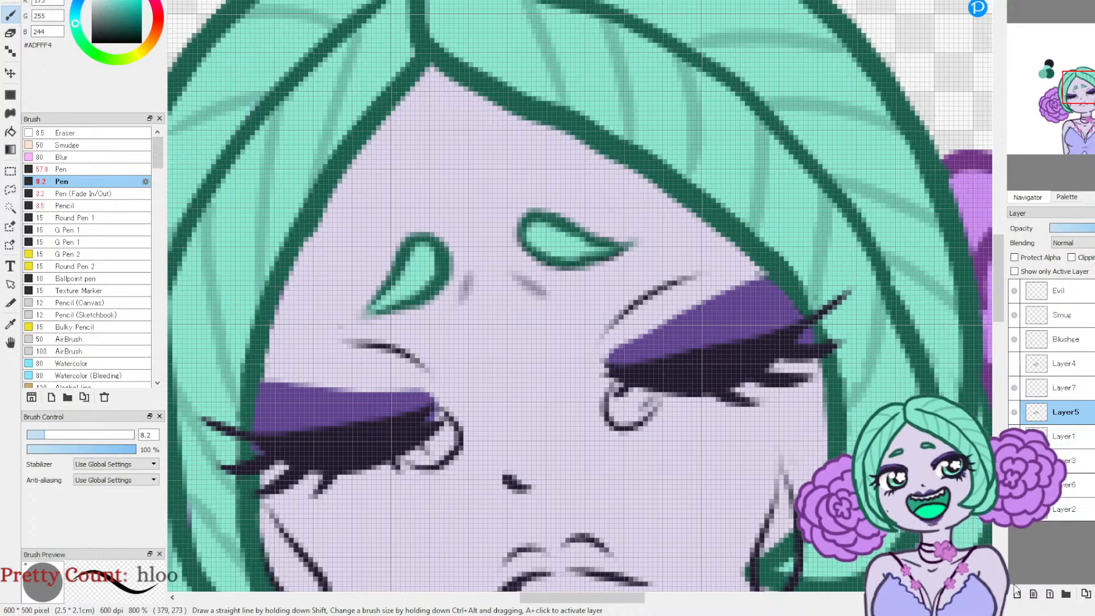
pyautogui.click(1017, 593)
pyautogui.moveTo(627, 399); pyautogui.dragTo(625, 415)
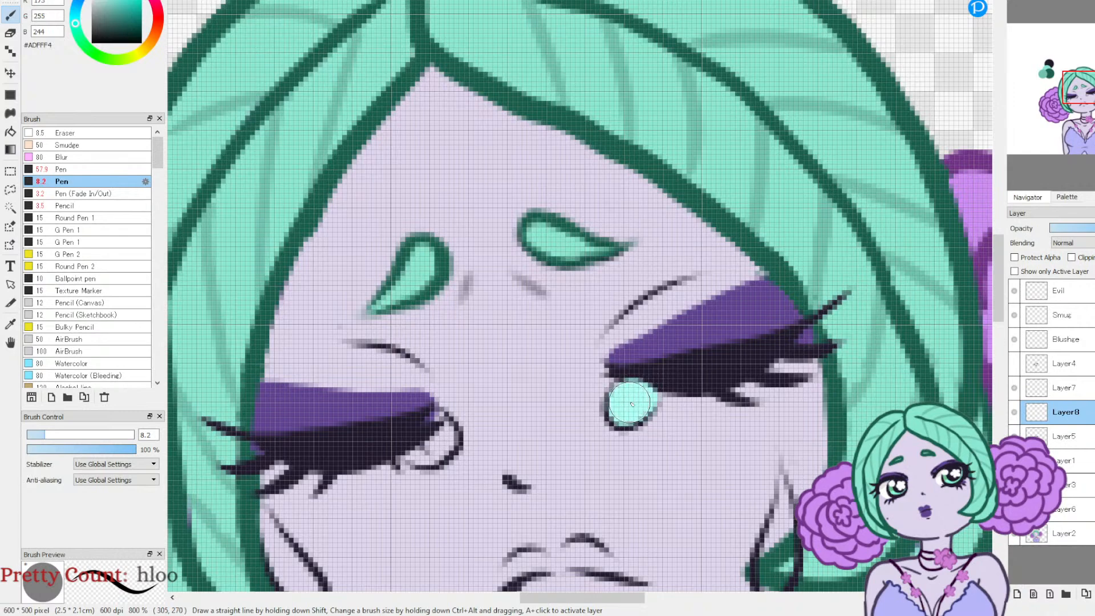
pyautogui.moveTo(427, 449)
pyautogui.mouseDown()
pyautogui.moveTo(422, 459)
pyautogui.moveTo(441, 442)
pyautogui.moveTo(424, 431)
pyautogui.mouseUp()
pyautogui.moveTo(536, 464)
pyautogui.mouseDown()
pyautogui.moveTo(816, 268)
pyautogui.moveTo(749, 227)
pyautogui.mouseUp()
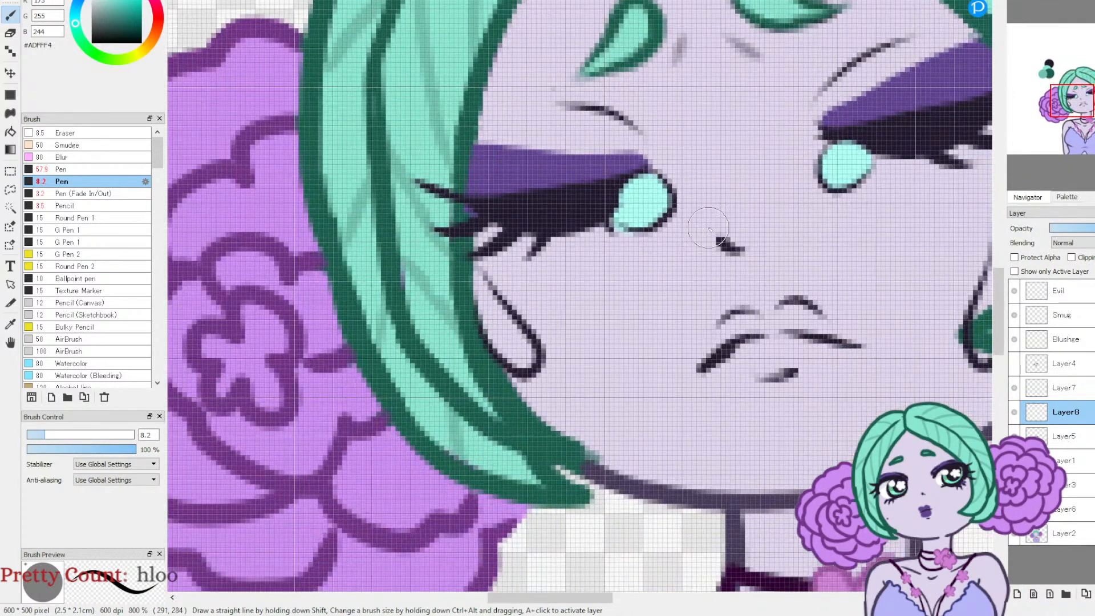
# Step: Dot small light aqua tear beads along the lash lines of both closed eyes
pyautogui.moveTo(611, 208); pyautogui.dragTo(586, 217)
pyautogui.click(576, 215)
pyautogui.click(542, 219)
pyautogui.click(870, 138)
pyautogui.click(899, 137)
pyautogui.click(926, 135)
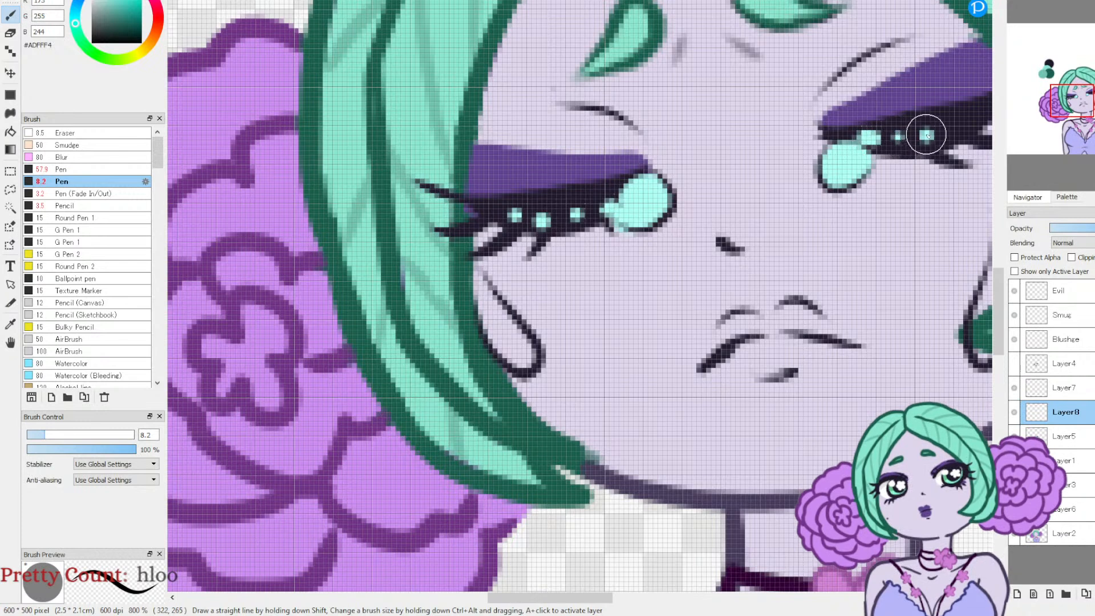
pyautogui.click(564, 215)
# Step: Add a small light aqua bead near the outer end of the right-hand eye's lash line, undoing the misplaced dots
pyautogui.scroll(1, 1070, 111)
pyautogui.moveTo(1071, 112); pyautogui.dragTo(1079, 92)
pyautogui.click(808, 184)
pyautogui.hotkey('ctrl', 'z')
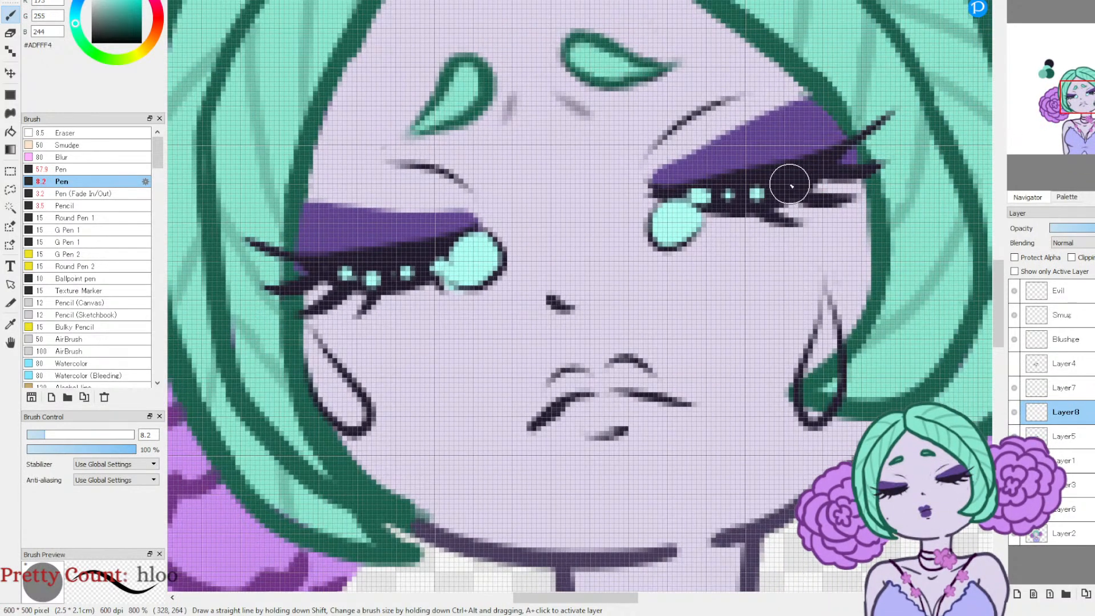
pyautogui.click(805, 178)
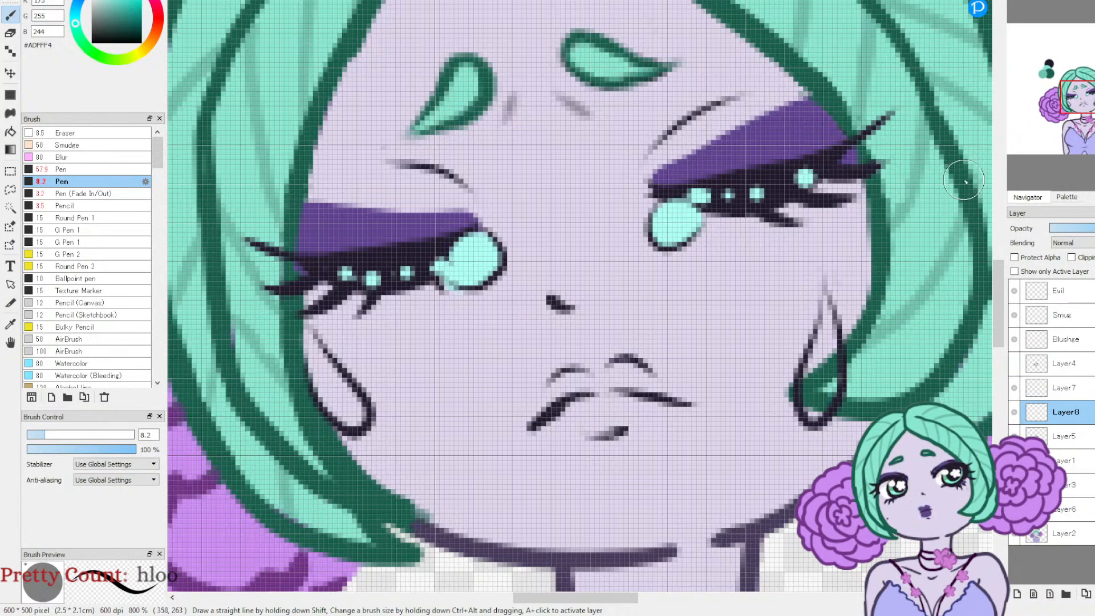
pyautogui.hotkey('ctrl', 'z')
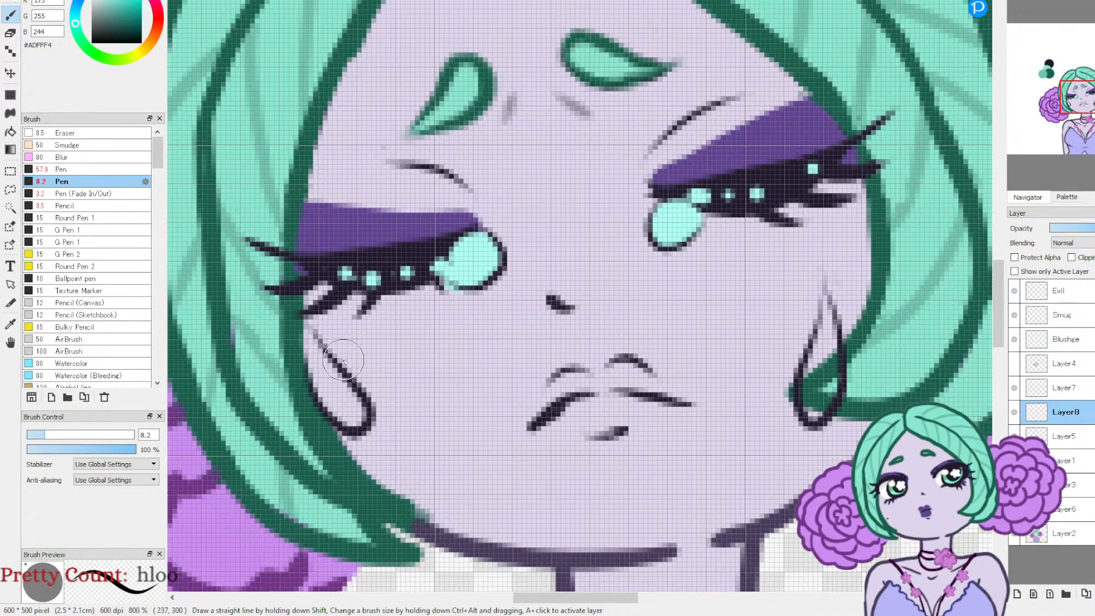
# Step: Fill both cheek teardrops light aqua and shade the lower parts of the tears with pale blue #ADE9FF
pyautogui.moveTo(332, 387)
pyautogui.mouseDown()
pyautogui.moveTo(347, 416)
pyautogui.moveTo(311, 341)
pyautogui.mouseUp()
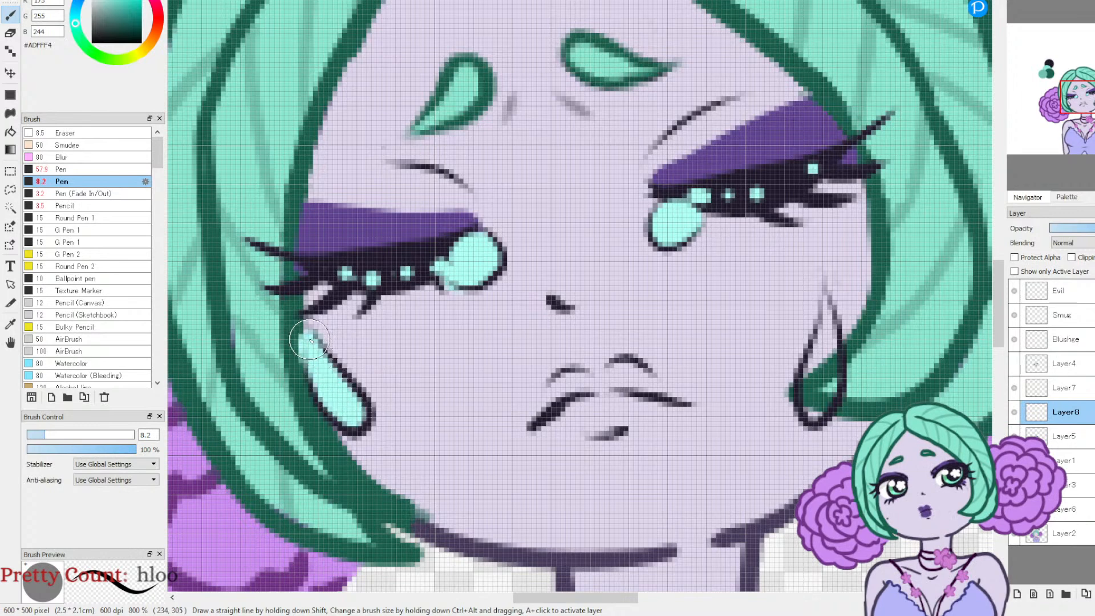
pyautogui.moveTo(819, 403)
pyautogui.mouseDown()
pyautogui.moveTo(825, 278)
pyautogui.moveTo(803, 380)
pyautogui.moveTo(816, 350)
pyautogui.mouseUp()
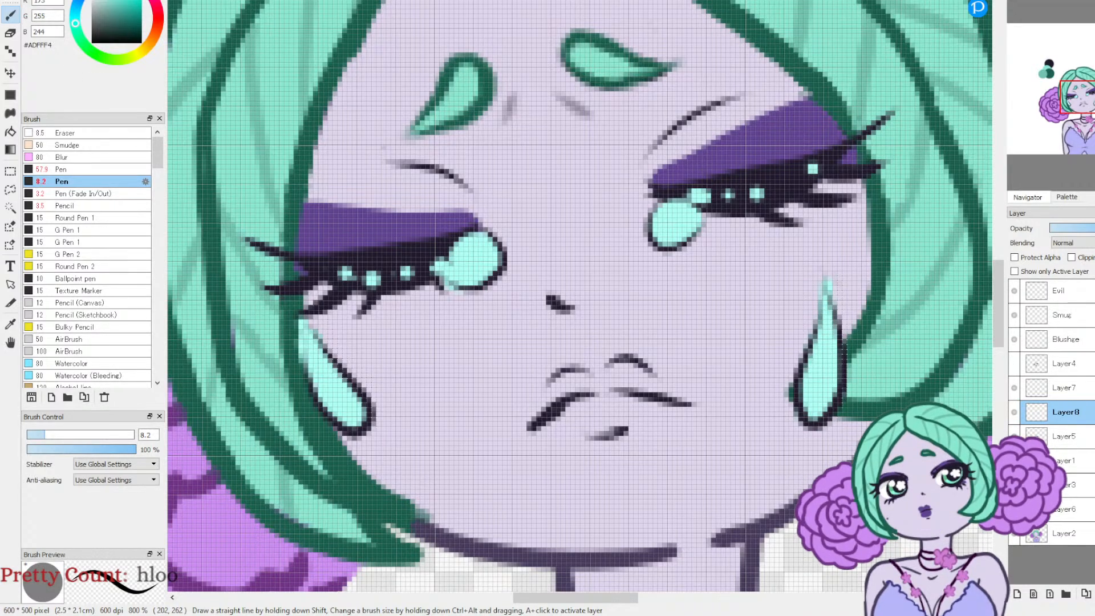
pyautogui.click(76, 6)
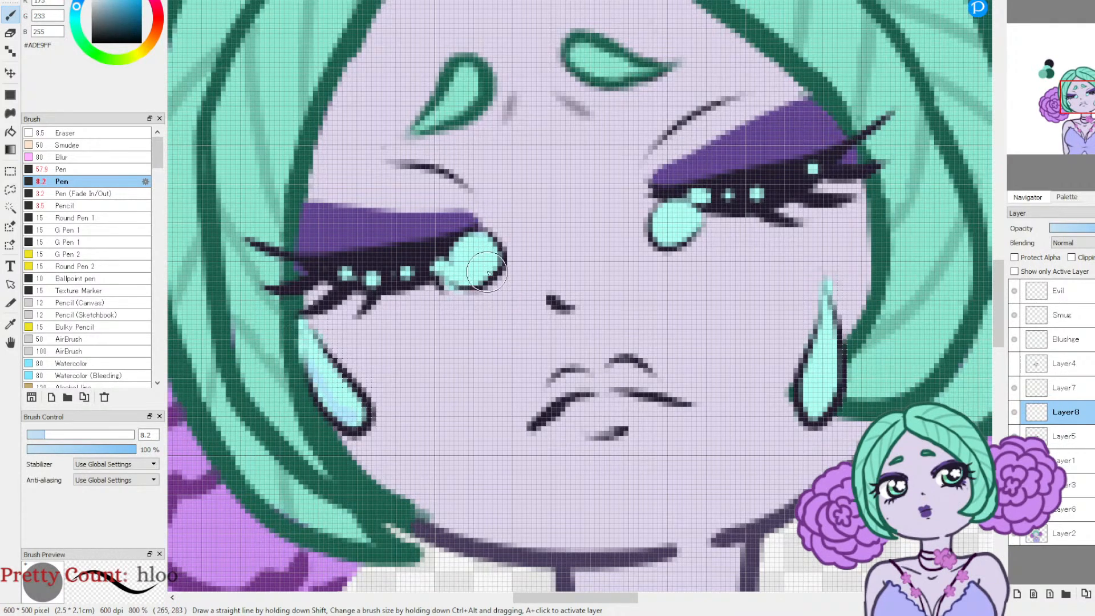
pyautogui.moveTo(482, 278); pyautogui.dragTo(476, 272)
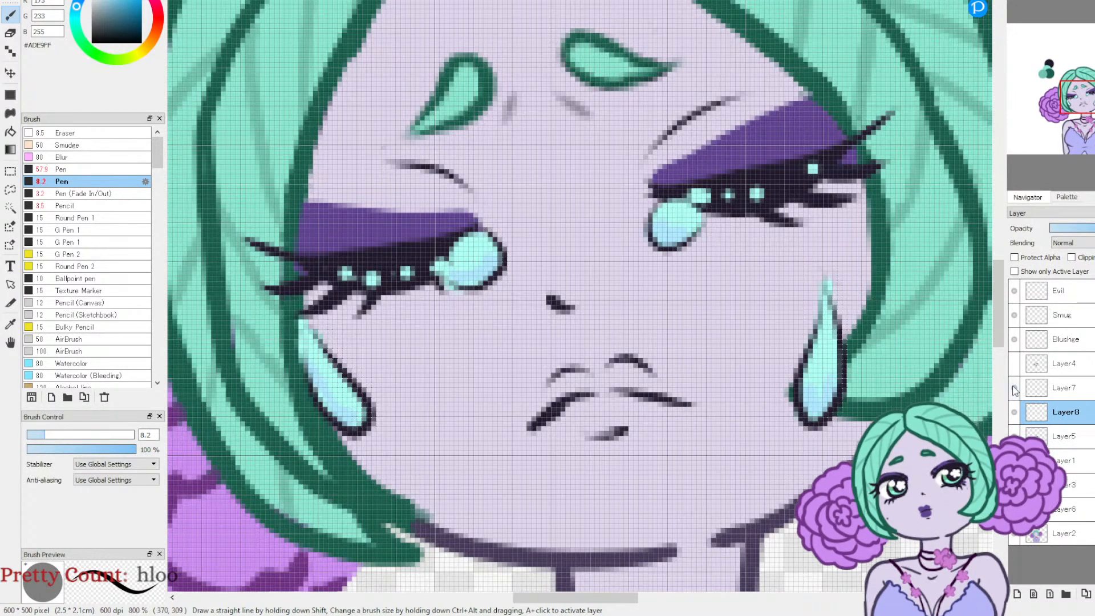
# Step: Show Layer4, sample the pale mint #D8FFEA and white highlight colours from its large tear, and hide Layer4 again
pyautogui.click(1014, 364)
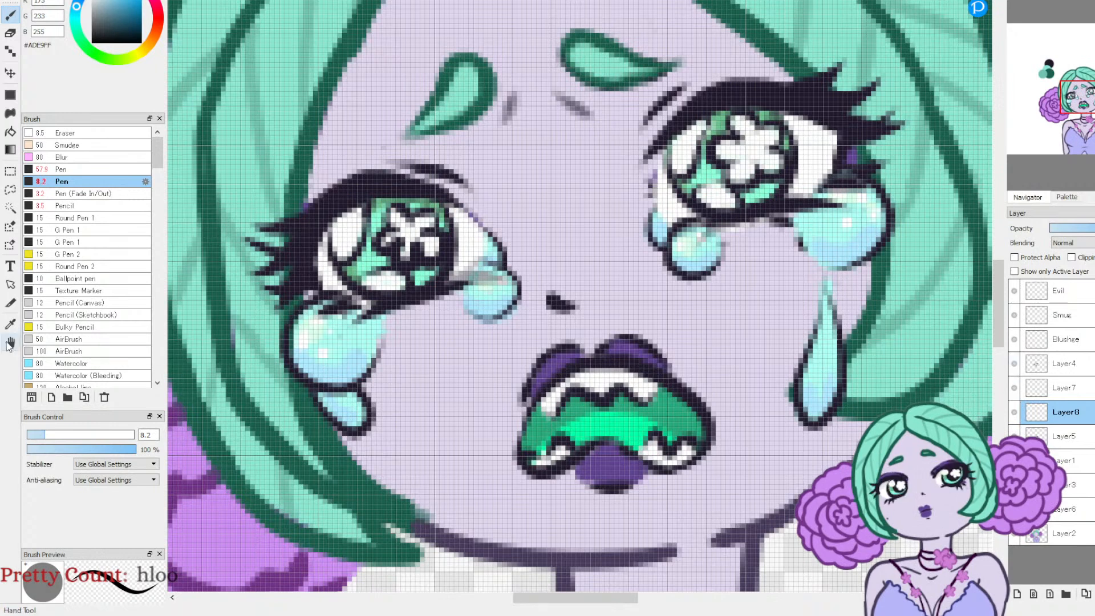
pyautogui.click(11, 322)
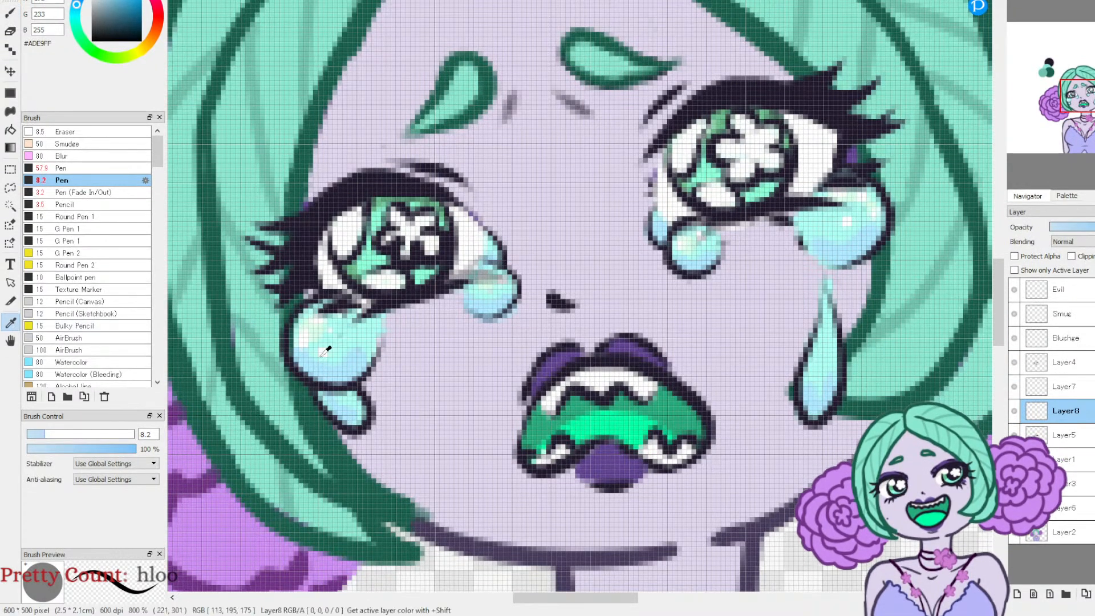
pyautogui.keyDown('shift'); pyautogui.click(321, 319); pyautogui.keyUp('shift')
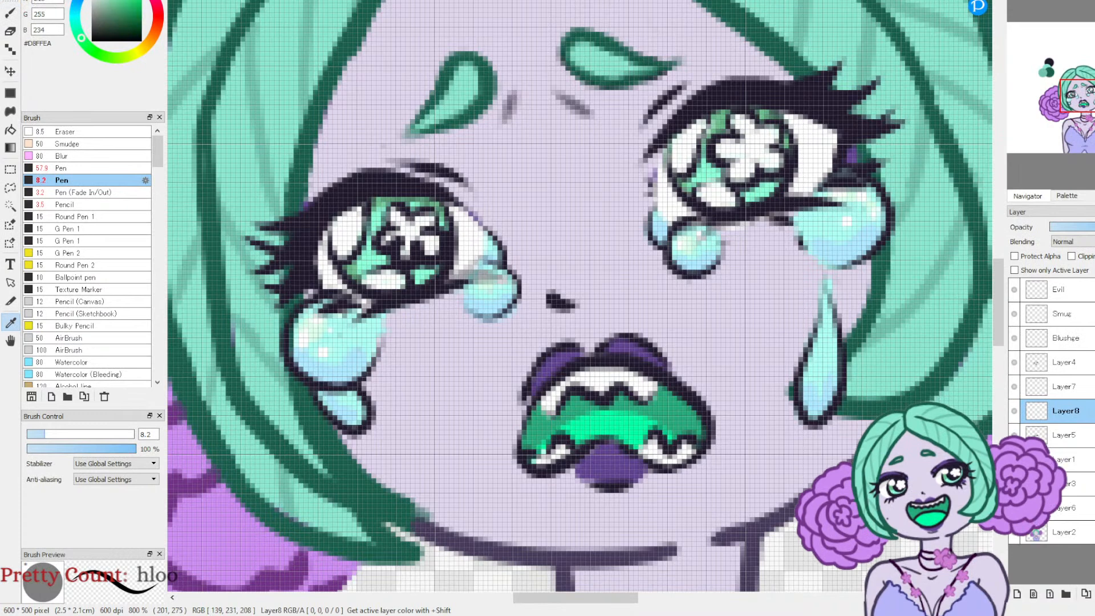
pyautogui.keyDown('shift'); pyautogui.click(311, 333); pyautogui.keyUp('shift')
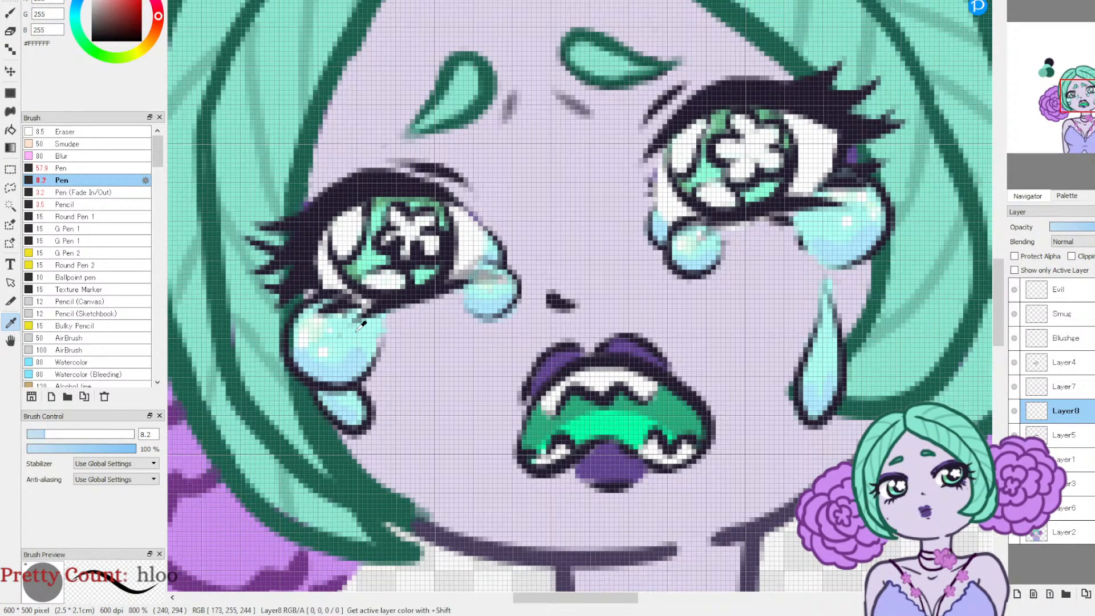
pyautogui.click(1015, 362)
pyautogui.keyDown('shift'); pyautogui.click(430, 188); pyautogui.keyUp('shift')
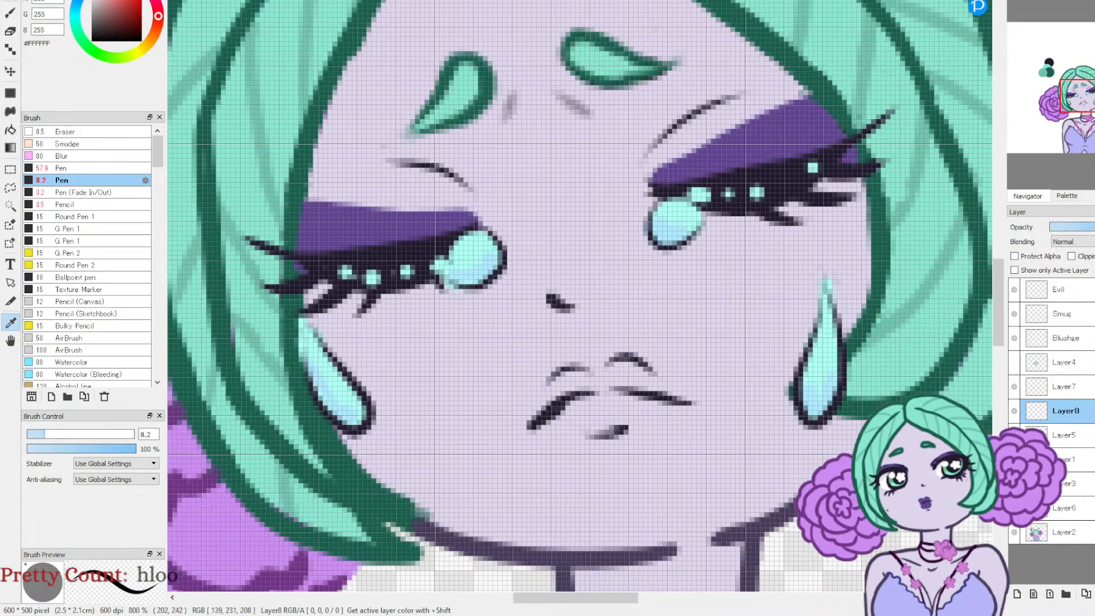
# Step: Set the Pencil brush to size 5.1 for painting with pale mint #D8FFEA
pyautogui.click(63, 204)
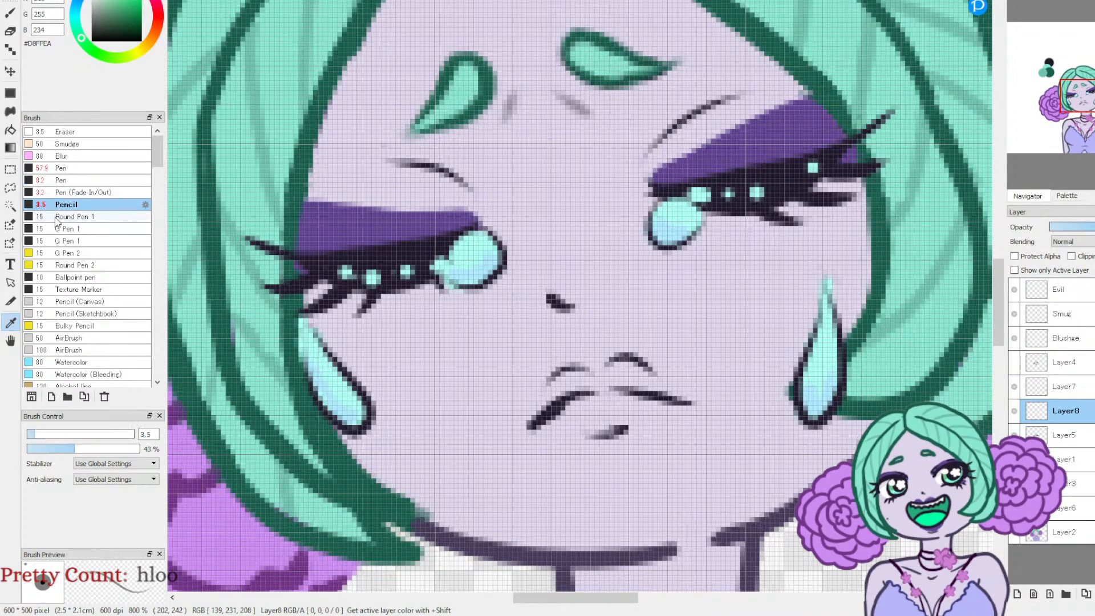
pyautogui.click(37, 435)
pyautogui.moveTo(38, 437); pyautogui.dragTo(45, 433)
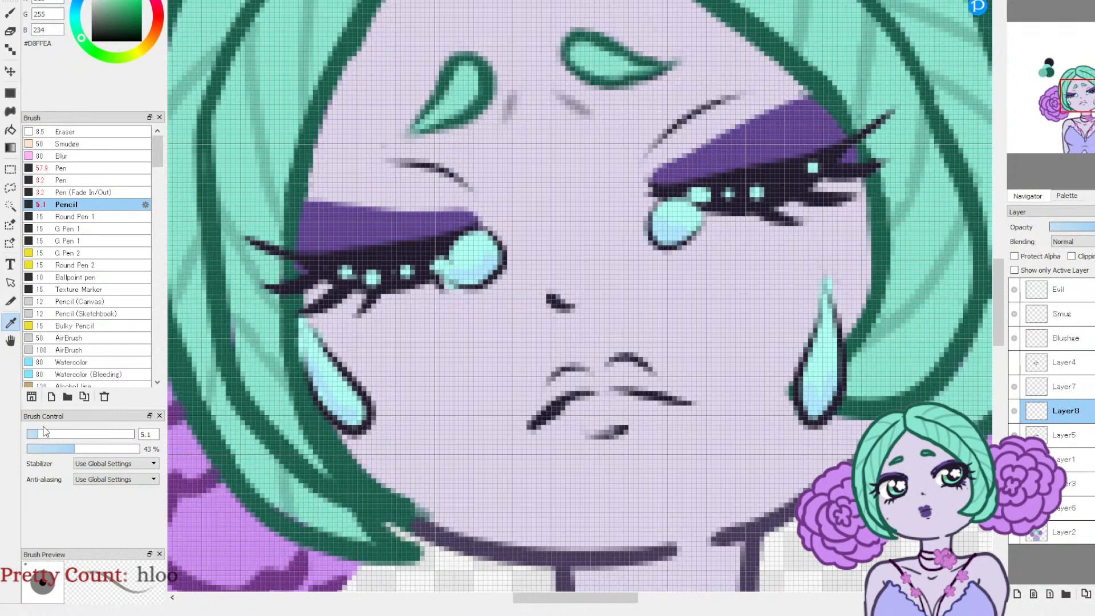
pyautogui.press('b')
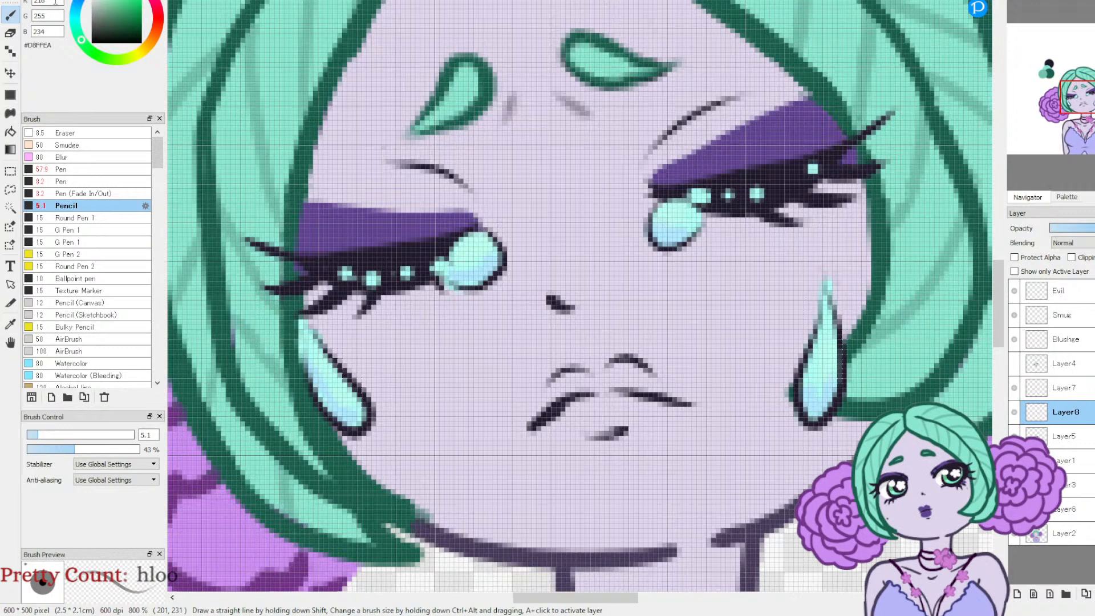
# Step: Paint white highlights on the tears with the Pen brush at size 3.5
pyautogui.moveTo(99, 0); pyautogui.dragTo(90, 0)
pyautogui.click(62, 182)
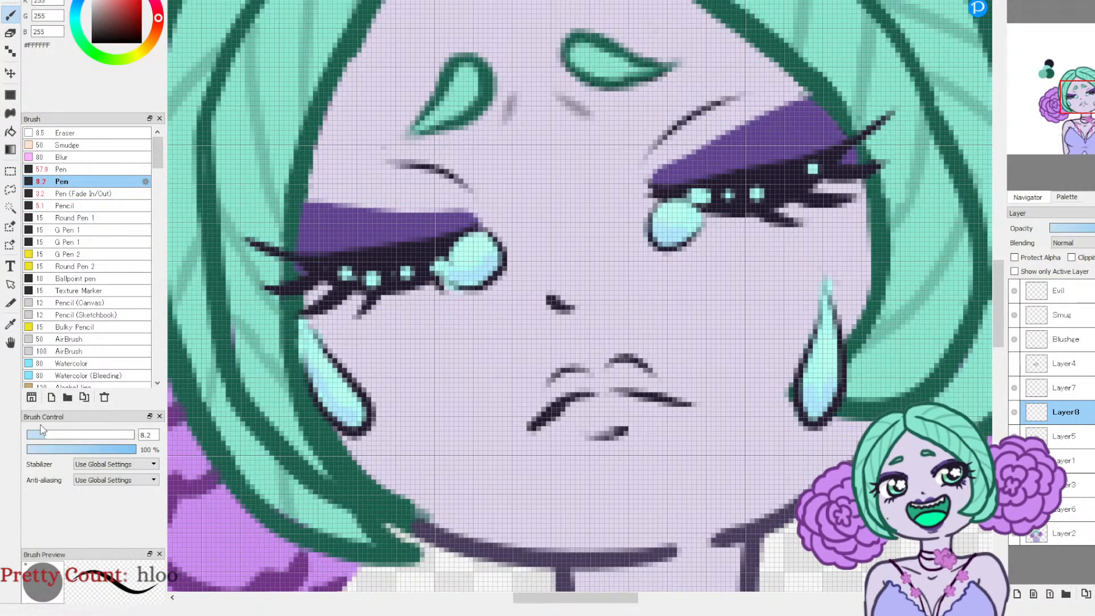
pyautogui.click(35, 437)
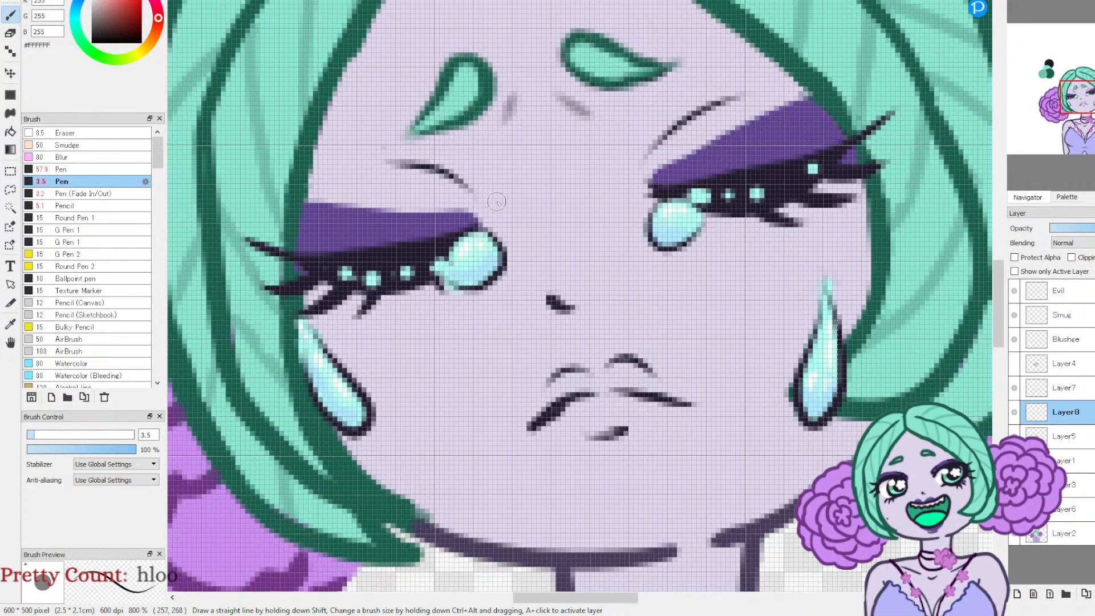
# Step: Soften the inner-corner tears where they overlap the lashes, using the Eraser at size 8.2 and 54% opacity
pyautogui.press('e')
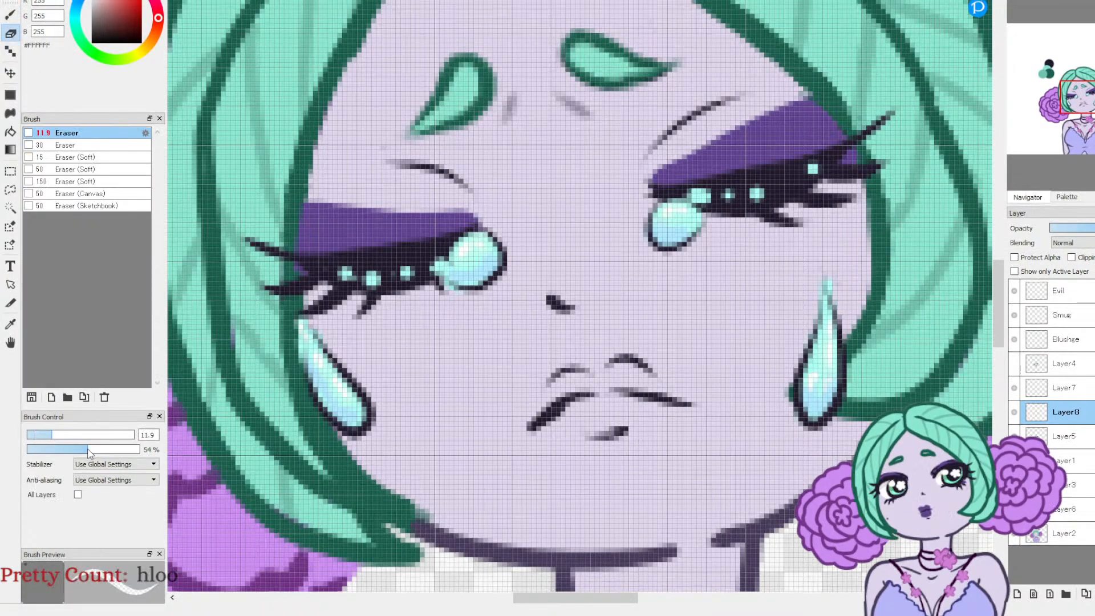
pyautogui.moveTo(53, 434); pyautogui.dragTo(70, 435)
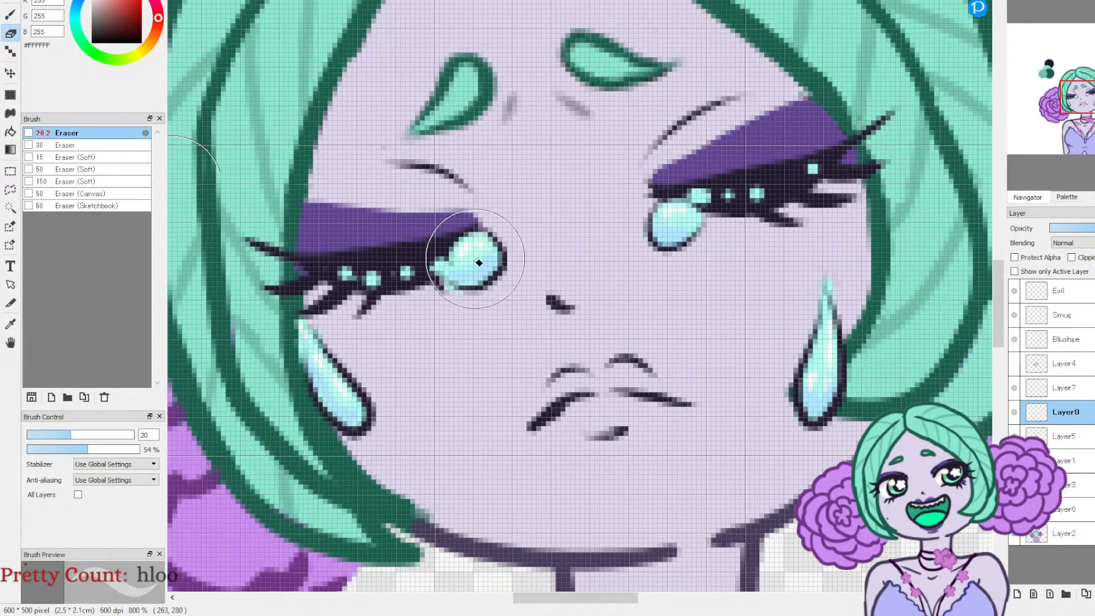
pyautogui.moveTo(478, 262); pyautogui.dragTo(452, 251)
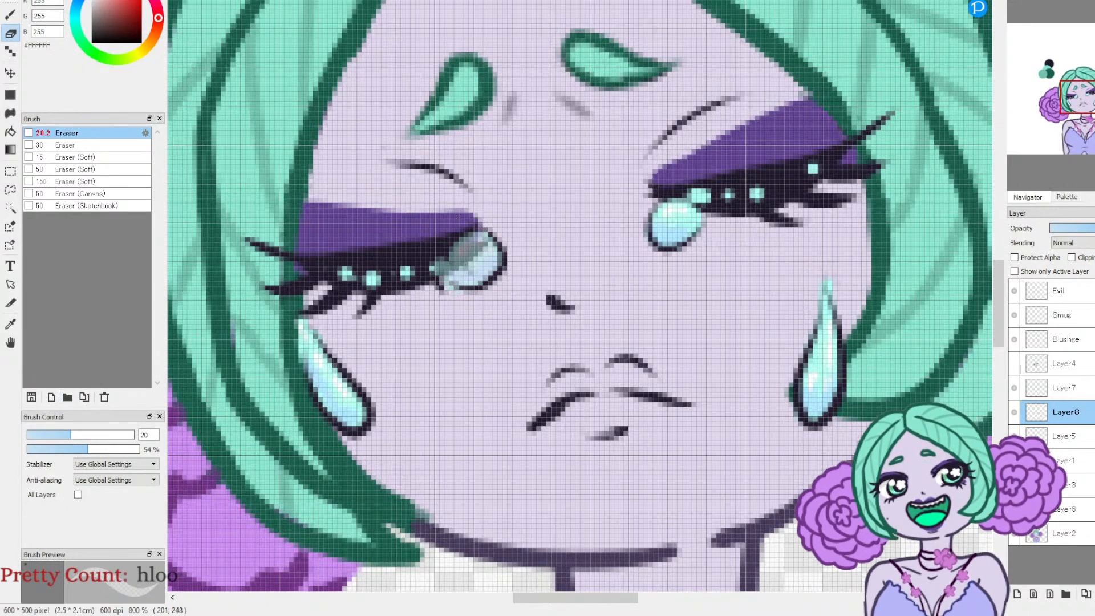
pyautogui.hotkey('ctrl', 'z')
pyautogui.moveTo(50, 439); pyautogui.dragTo(45, 437)
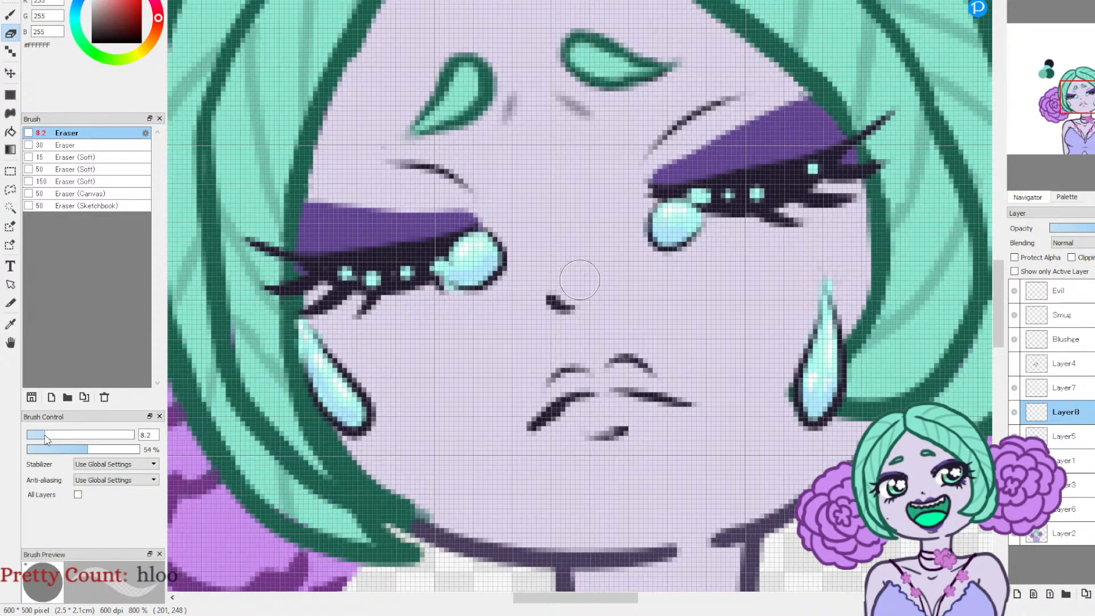
pyautogui.moveTo(473, 235); pyautogui.dragTo(456, 241)
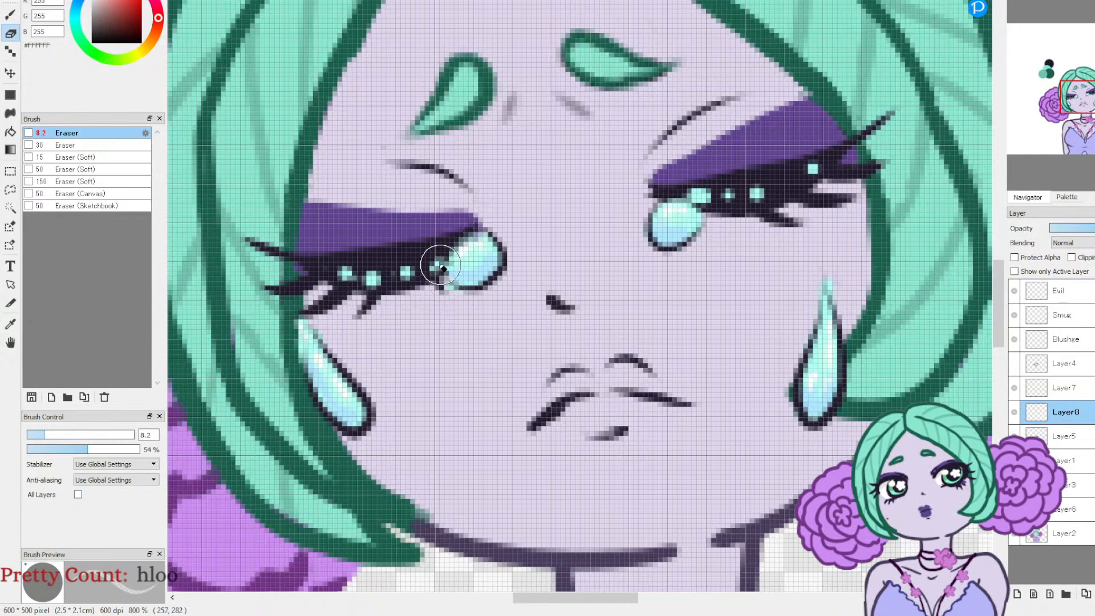
pyautogui.moveTo(675, 196); pyautogui.dragTo(686, 205)
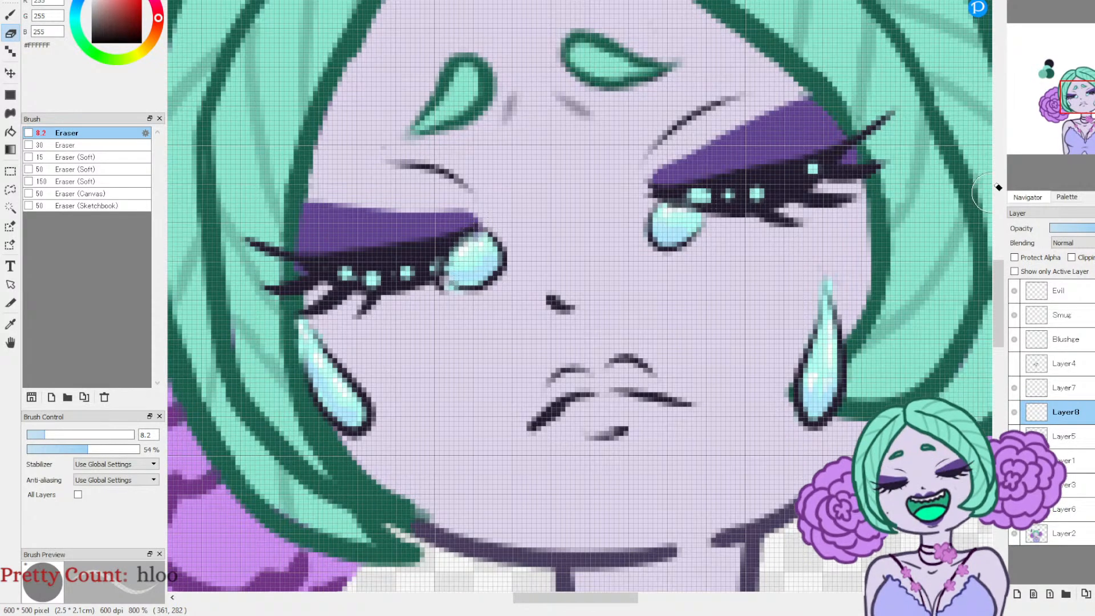
# Step: Compare the whole character with and without the tear colours by toggling Layer8
pyautogui.click(1043, 2)
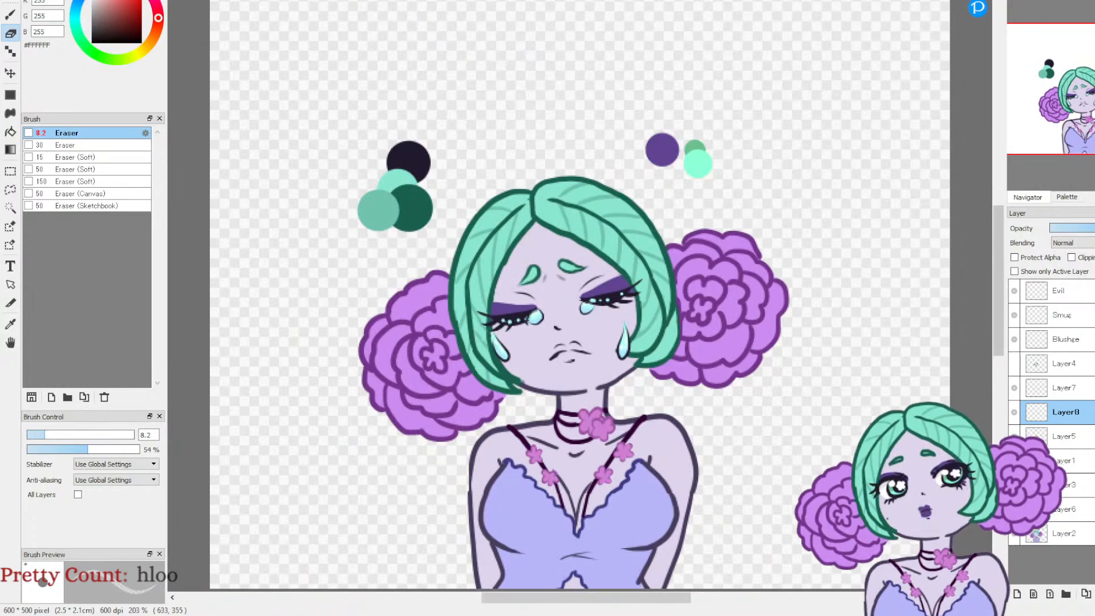
pyautogui.click(1016, 414)
pyautogui.click(1017, 413)
# Step: Fade the aqua beads along both closed lash lines with the semi-transparent Eraser
pyautogui.click(1016, 1)
pyautogui.click(1017, 1)
pyautogui.click(1017, 1)
pyautogui.moveTo(1068, 86); pyautogui.dragTo(1083, 114)
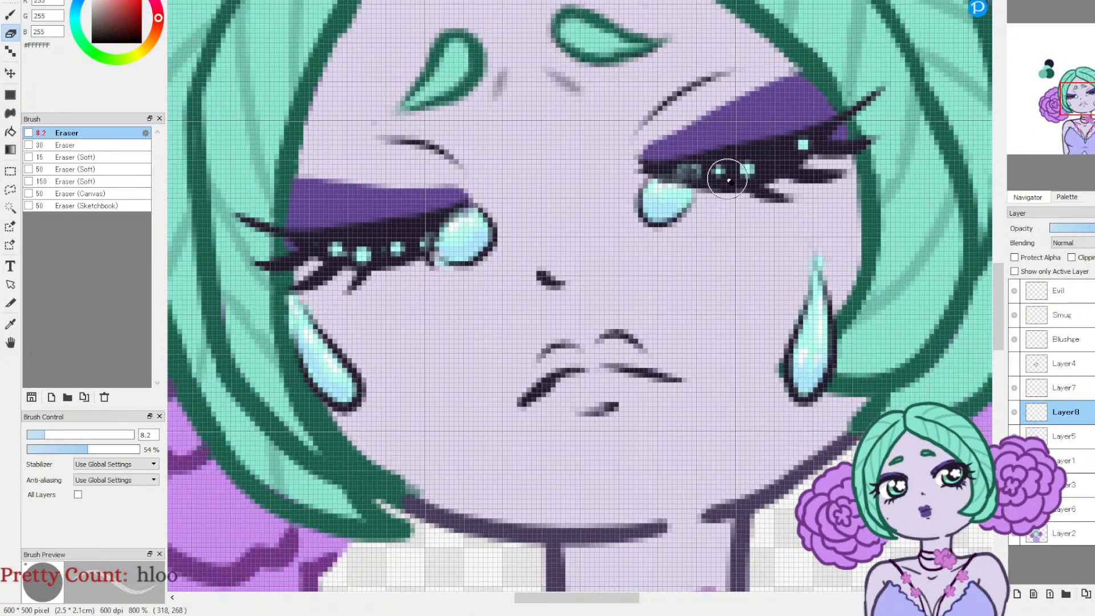
pyautogui.moveTo(723, 171)
pyautogui.mouseDown()
pyautogui.moveTo(749, 175)
pyautogui.moveTo(820, 142)
pyautogui.mouseUp()
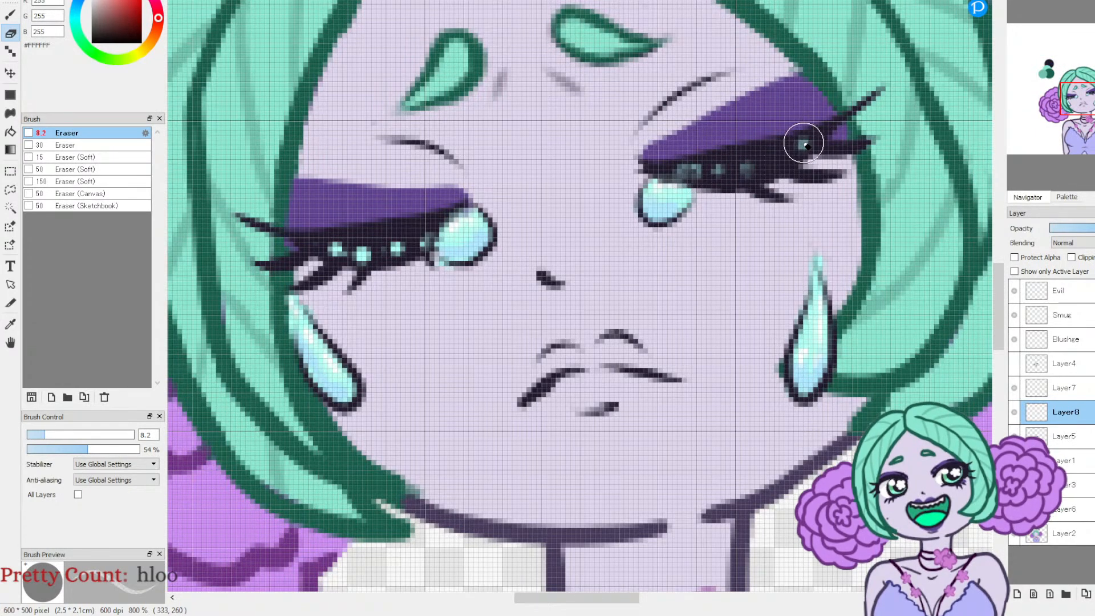
pyautogui.click(338, 247)
pyautogui.click(362, 253)
pyautogui.click(398, 247)
pyautogui.click(415, 243)
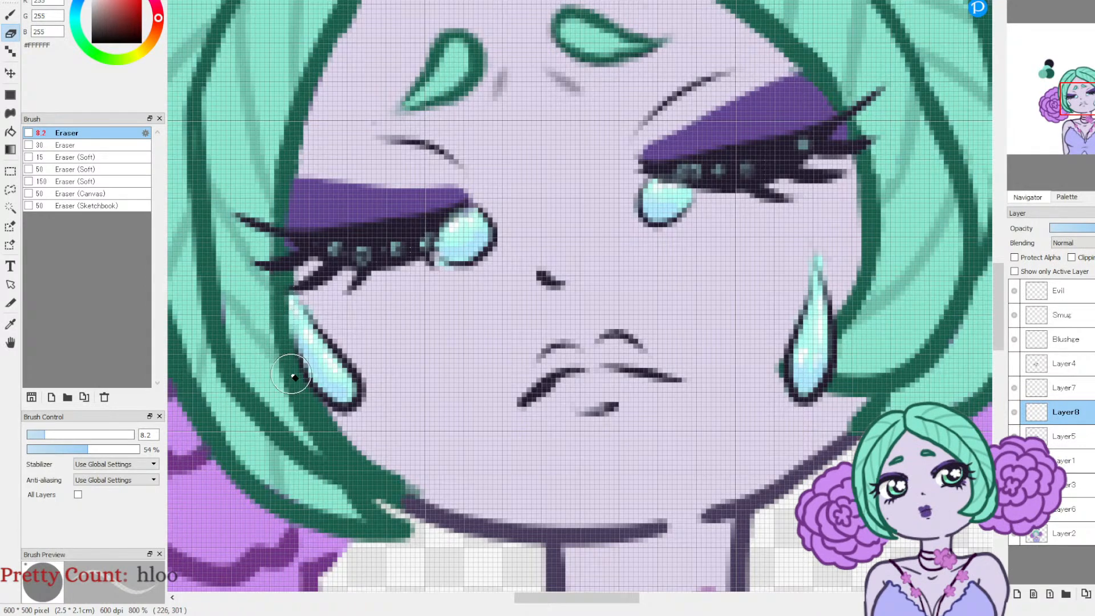
# Step: Compare the closed-eyes and open-eyed crying faces by toggling Layer7 and Layer4, leaving Layer4 shown
pyautogui.click(1046, 4)
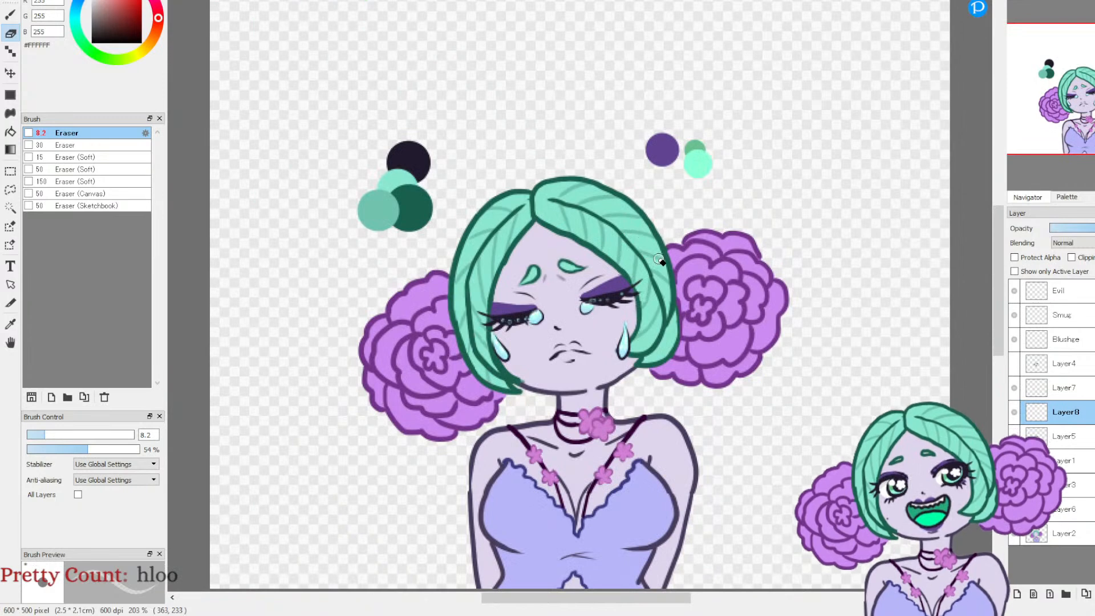
pyautogui.click(1013, 388)
pyautogui.click(1013, 388)
pyautogui.click(1015, 364)
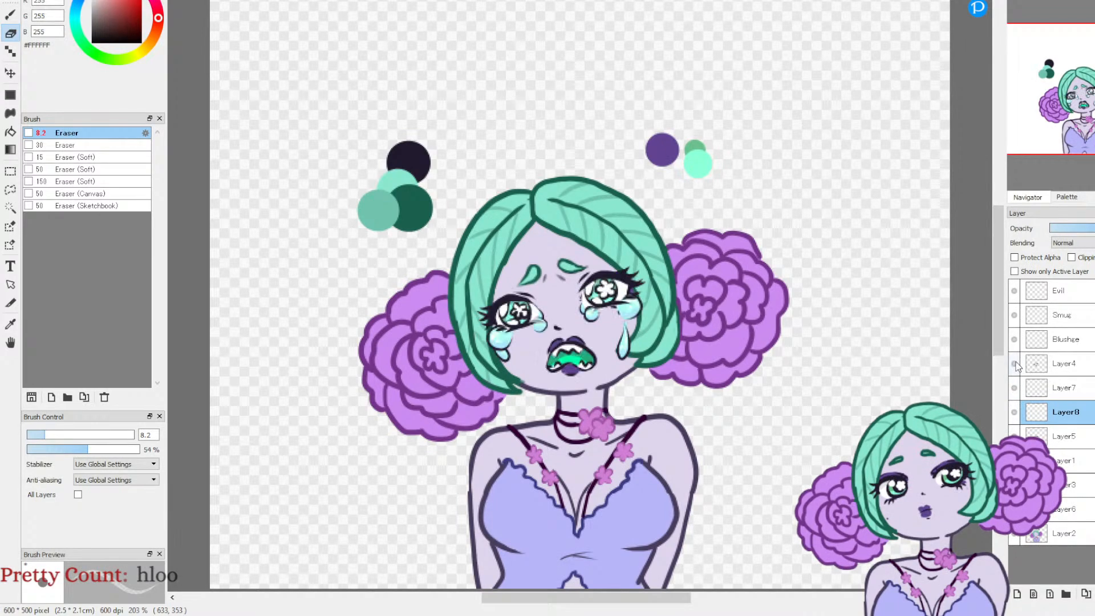
pyautogui.click(1014, 364)
pyautogui.click(1015, 364)
pyautogui.click(1014, 364)
pyautogui.click(1014, 365)
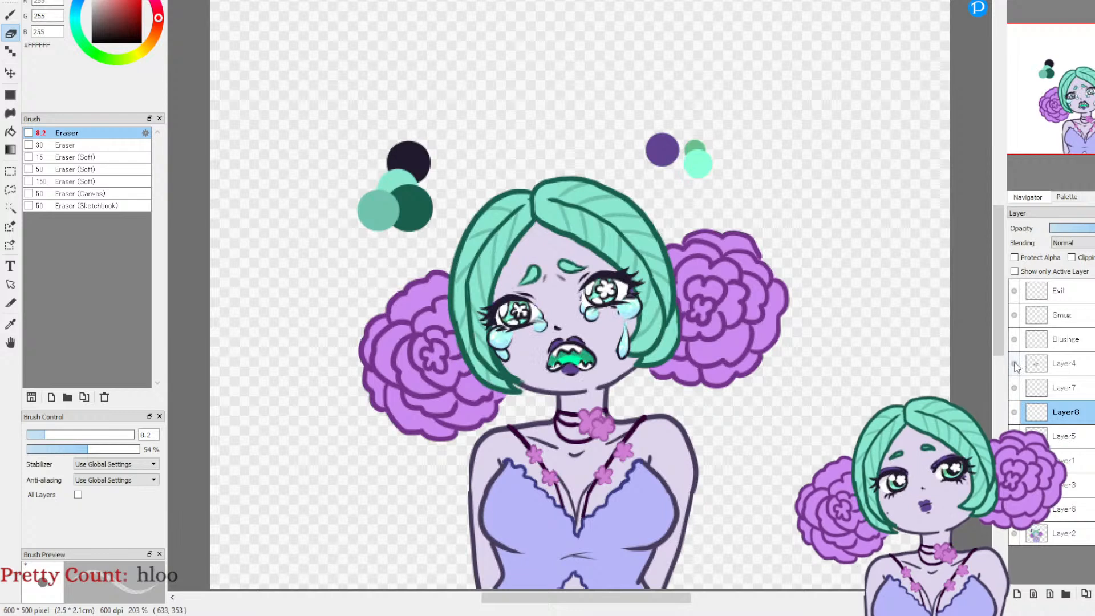
# Step: Add a new clipping layer directly above Layer4 and sample the pale blue #ADE9FF from the large tear
pyautogui.click(1045, 368)
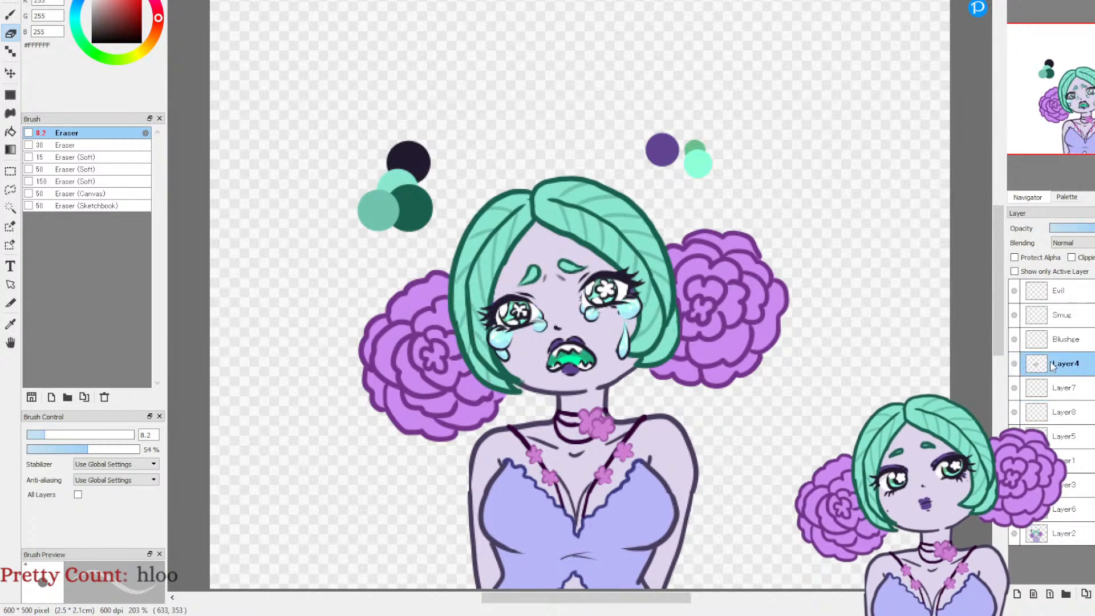
pyautogui.click(1016, 593)
pyautogui.click(1071, 258)
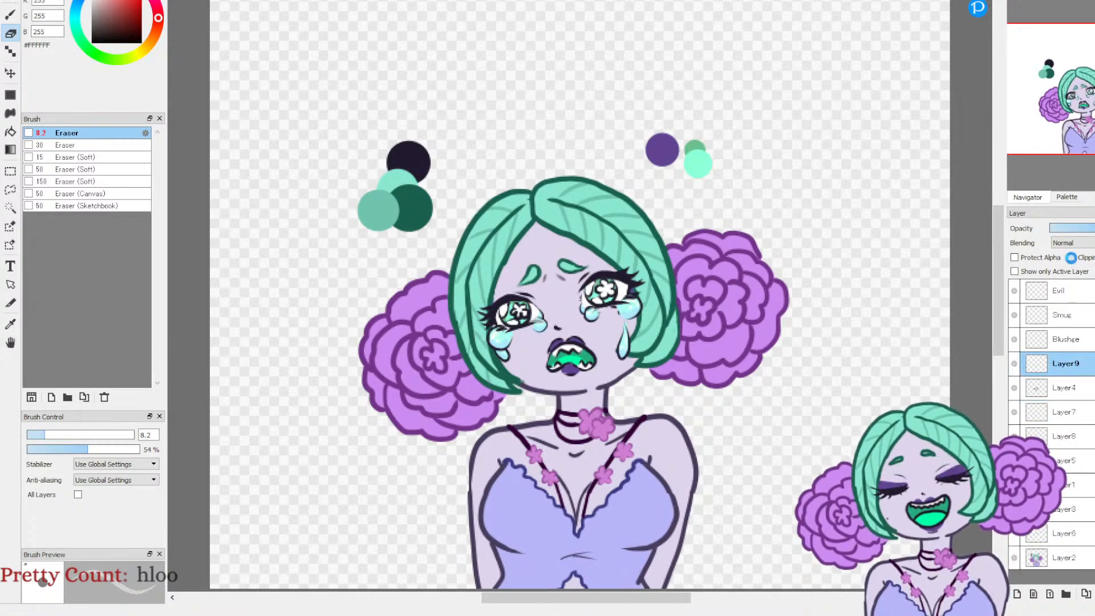
pyautogui.click(11, 323)
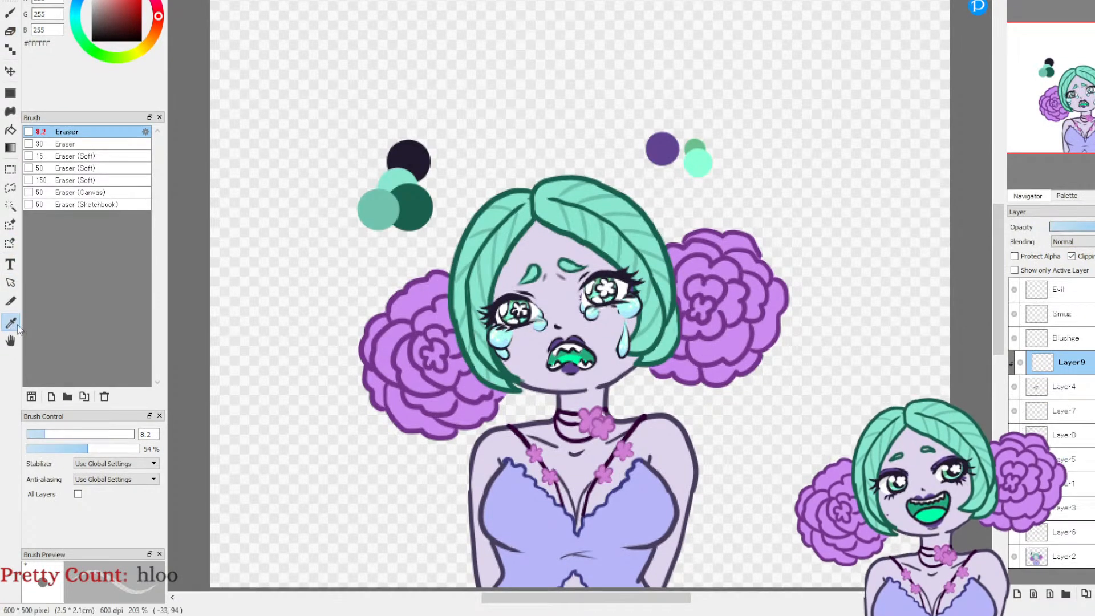
pyautogui.click(507, 339)
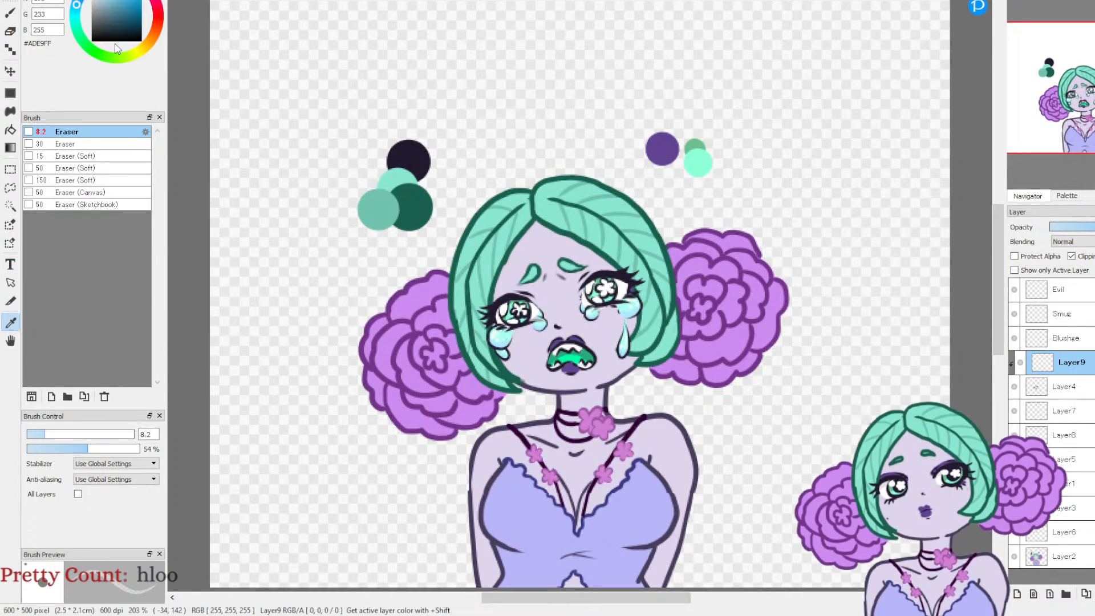
# Step: On Layer9, recolour the dark outlines of the tears around both open eyes with #77CBEA using the Pen at size 3.5
pyautogui.click(118, 4)
pyautogui.click(117, 1)
pyautogui.click(10, 14)
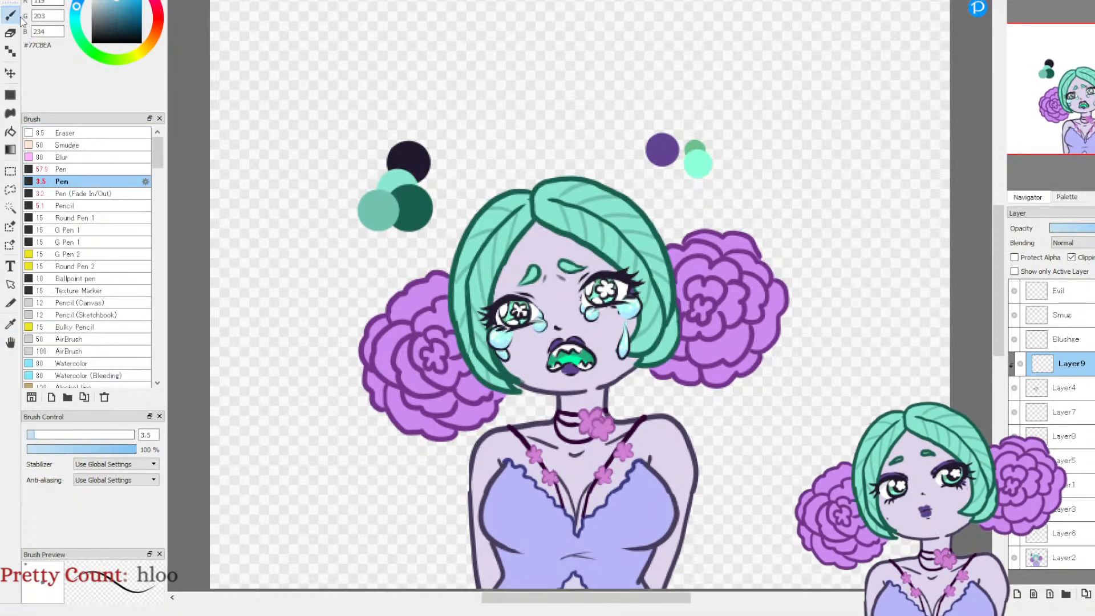
pyautogui.moveTo(1047, 10); pyautogui.dragTo(1069, 10)
pyautogui.click(1069, 83)
pyautogui.moveTo(1069, 85); pyautogui.dragTo(1067, 121)
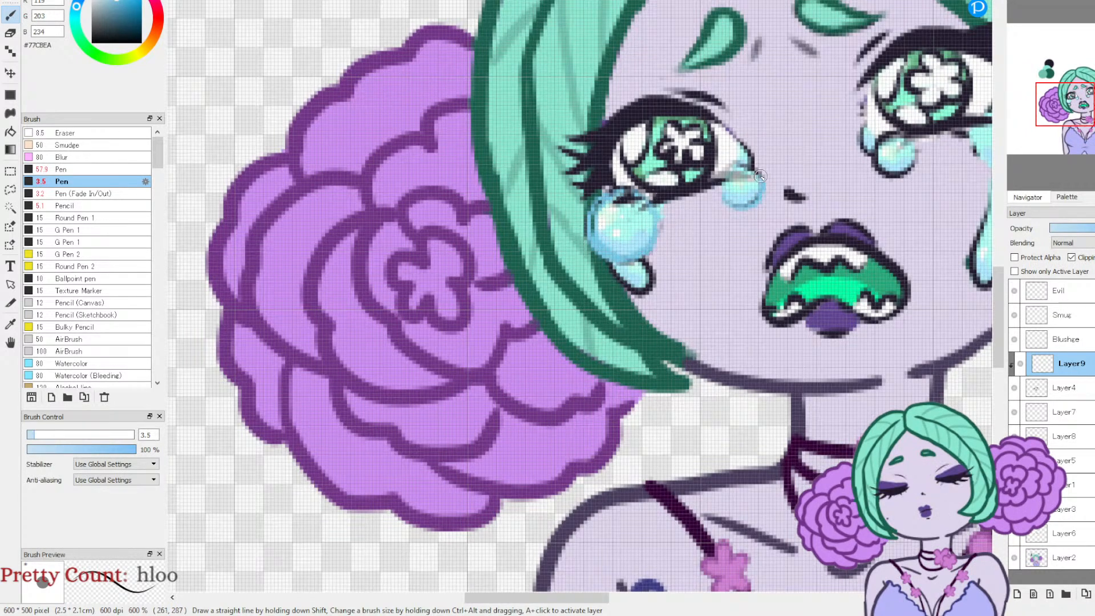
pyautogui.moveTo(902, 135); pyautogui.dragTo(716, 193)
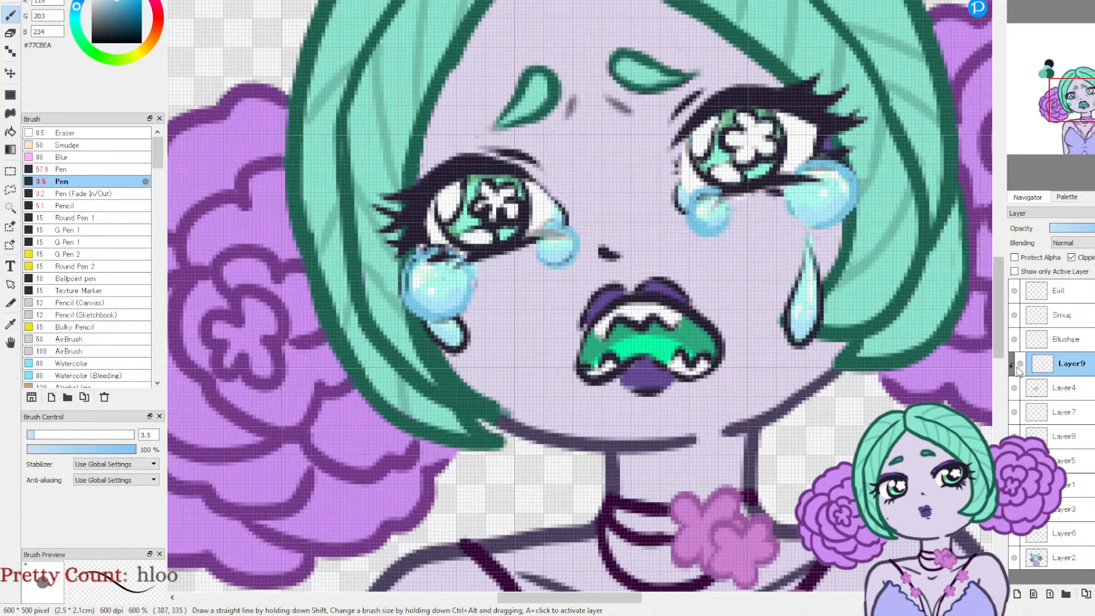
# Step: Add a clipping layer directly above Layer7 and hide Layer9 and Layer4 so the closed-eyes face can be worked on
pyautogui.click(1016, 413)
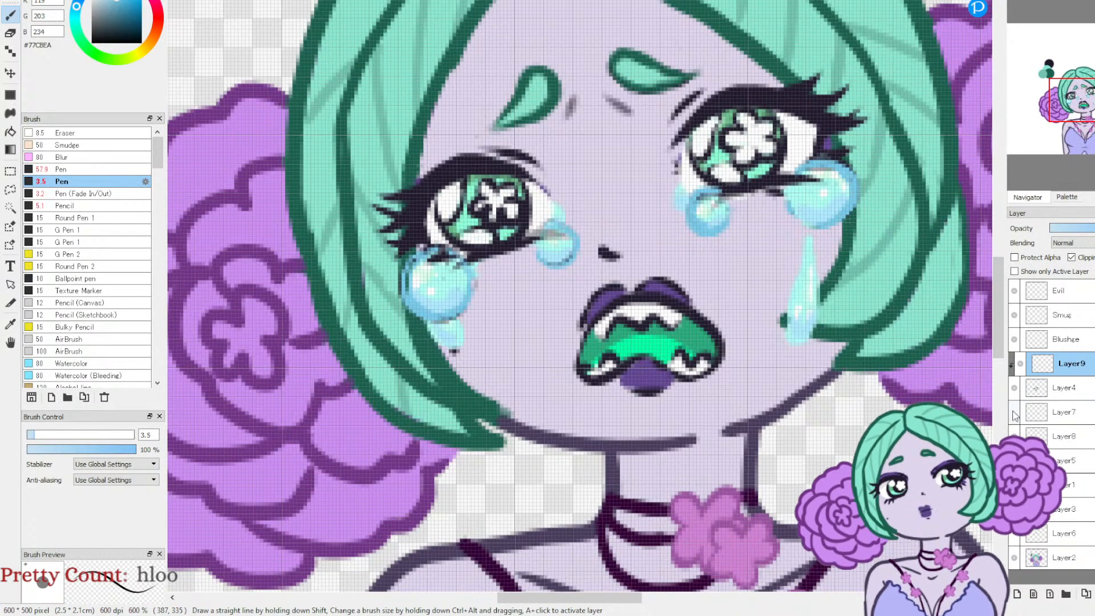
pyautogui.click(1013, 412)
pyautogui.click(1041, 407)
pyautogui.click(1017, 594)
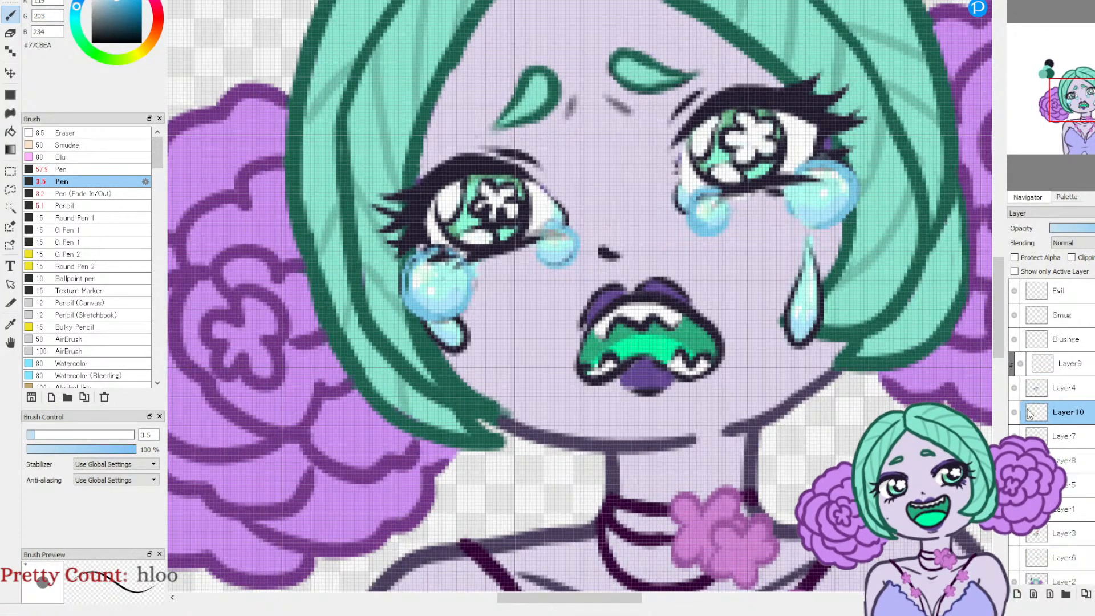
pyautogui.click(1068, 370)
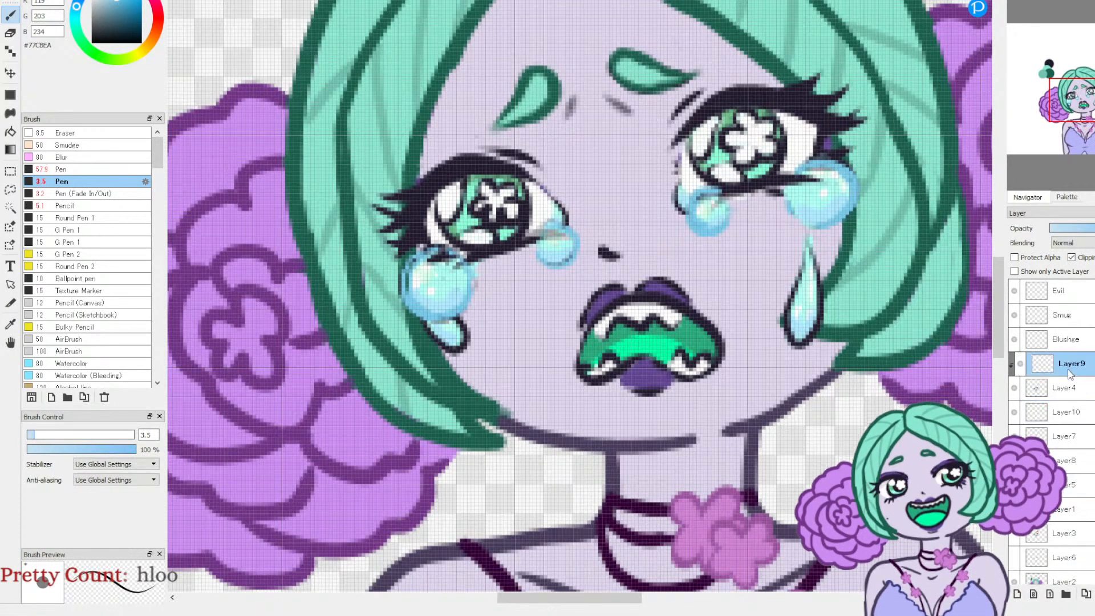
pyautogui.click(1020, 363)
pyautogui.click(1014, 387)
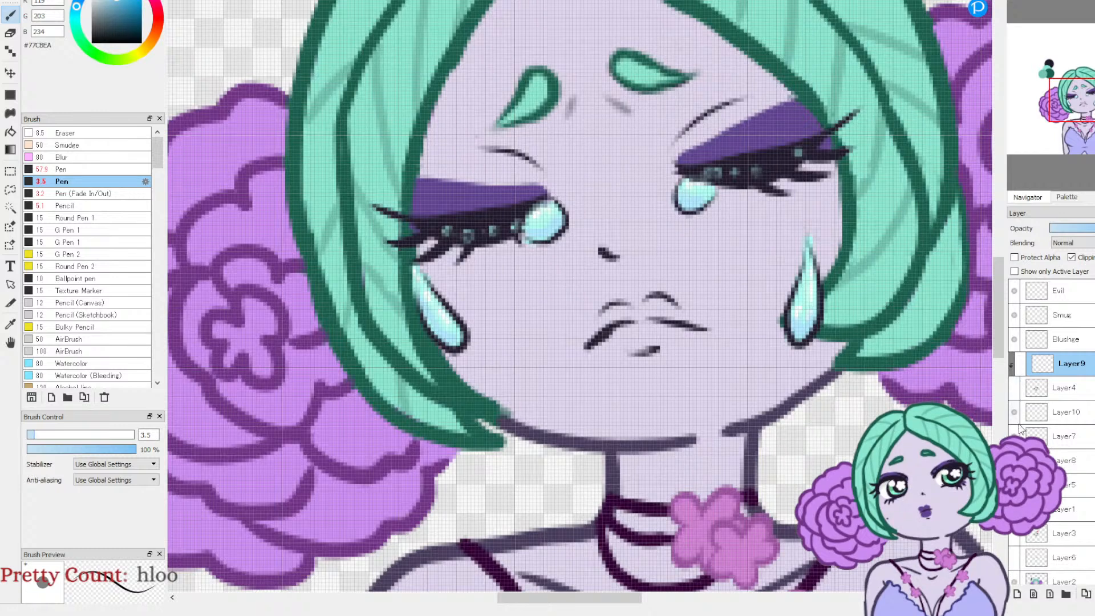
pyautogui.click(1026, 412)
pyautogui.click(1072, 257)
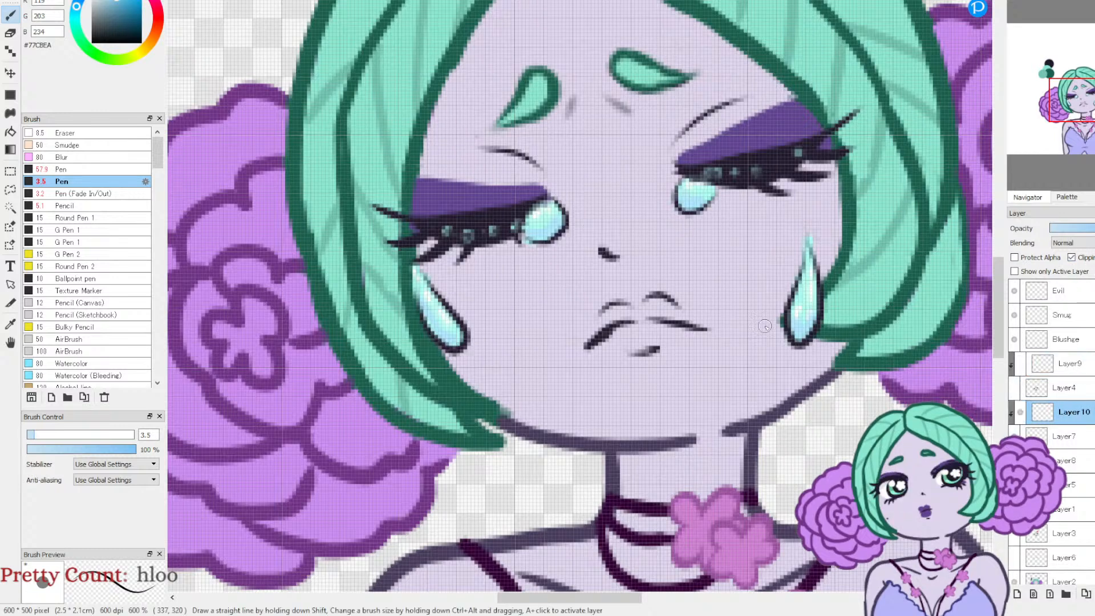
# Step: Paint over the dark outlines of the closed-eyes face's four tears with #77CBEA on the clipping layer Layer10
pyautogui.moveTo(682, 182)
pyautogui.mouseDown()
pyautogui.moveTo(680, 203)
pyautogui.moveTo(705, 211)
pyautogui.moveTo(712, 194)
pyautogui.mouseUp()
pyautogui.moveTo(541, 243)
pyautogui.mouseDown()
pyautogui.moveTo(561, 232)
pyautogui.moveTo(562, 210)
pyautogui.moveTo(524, 215)
pyautogui.mouseUp()
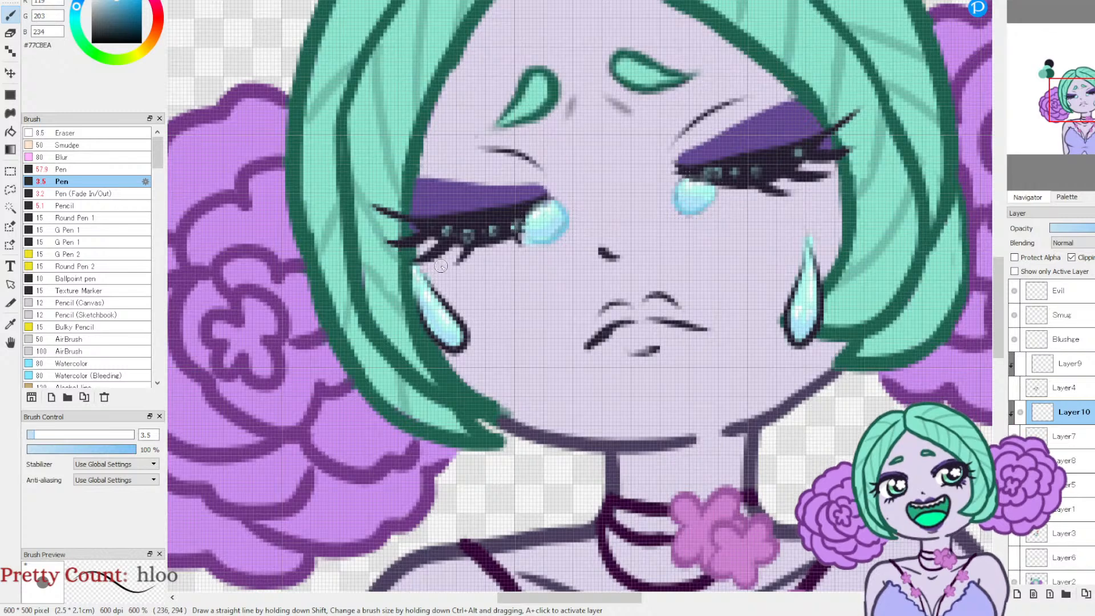
pyautogui.moveTo(415, 302)
pyautogui.mouseDown()
pyautogui.moveTo(465, 345)
pyautogui.moveTo(439, 348)
pyautogui.moveTo(466, 346)
pyautogui.moveTo(422, 278)
pyautogui.moveTo(453, 318)
pyautogui.mouseUp()
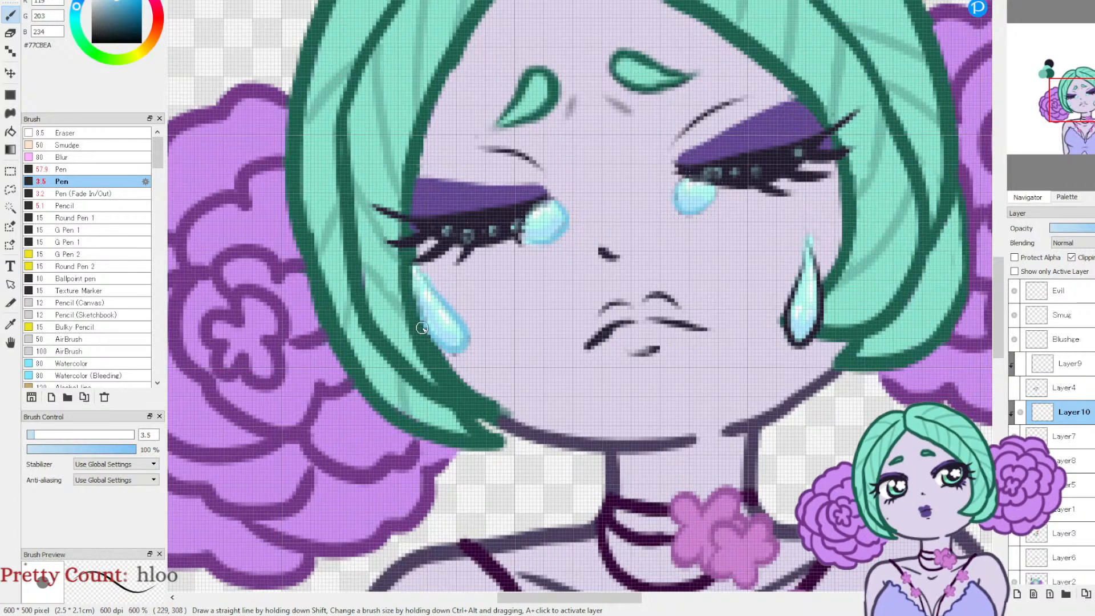
pyautogui.moveTo(803, 260)
pyautogui.mouseDown()
pyautogui.moveTo(795, 341)
pyautogui.moveTo(783, 309)
pyautogui.moveTo(792, 345)
pyautogui.moveTo(788, 298)
pyautogui.moveTo(801, 353)
pyautogui.moveTo(788, 332)
pyautogui.moveTo(815, 335)
pyautogui.moveTo(802, 342)
pyautogui.moveTo(818, 310)
pyautogui.moveTo(815, 262)
pyautogui.mouseUp()
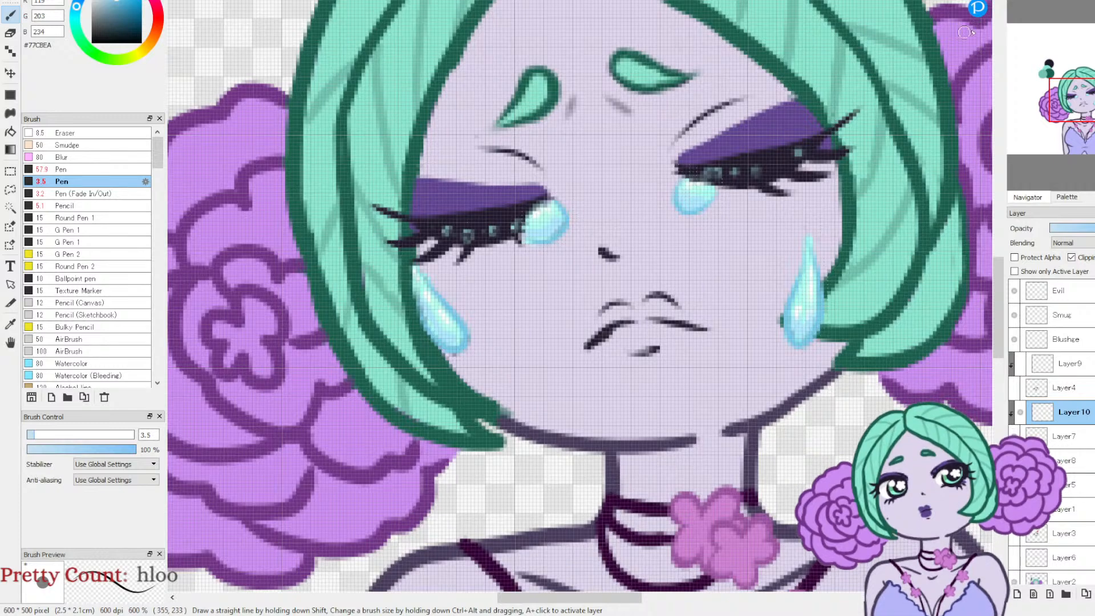
pyautogui.click(1050, 1)
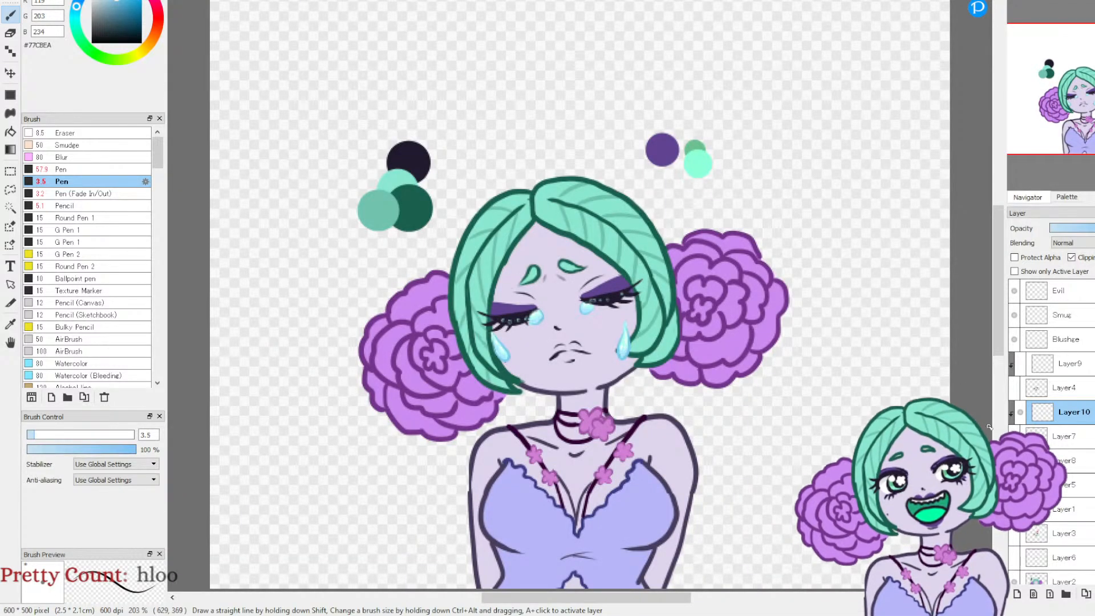
# Step: Show Layer4 and Layer9 and set Layer9's blending to Add after trying Overlay, Exclusion, Lighten and Subtract
pyautogui.click(1014, 388)
pyautogui.click(1020, 364)
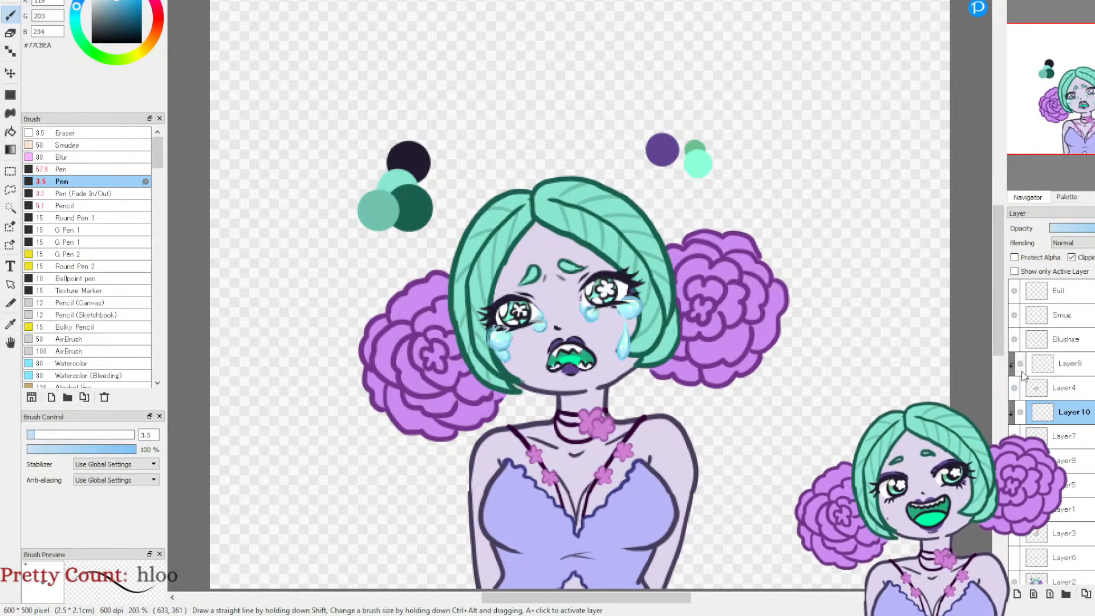
pyautogui.click(1065, 371)
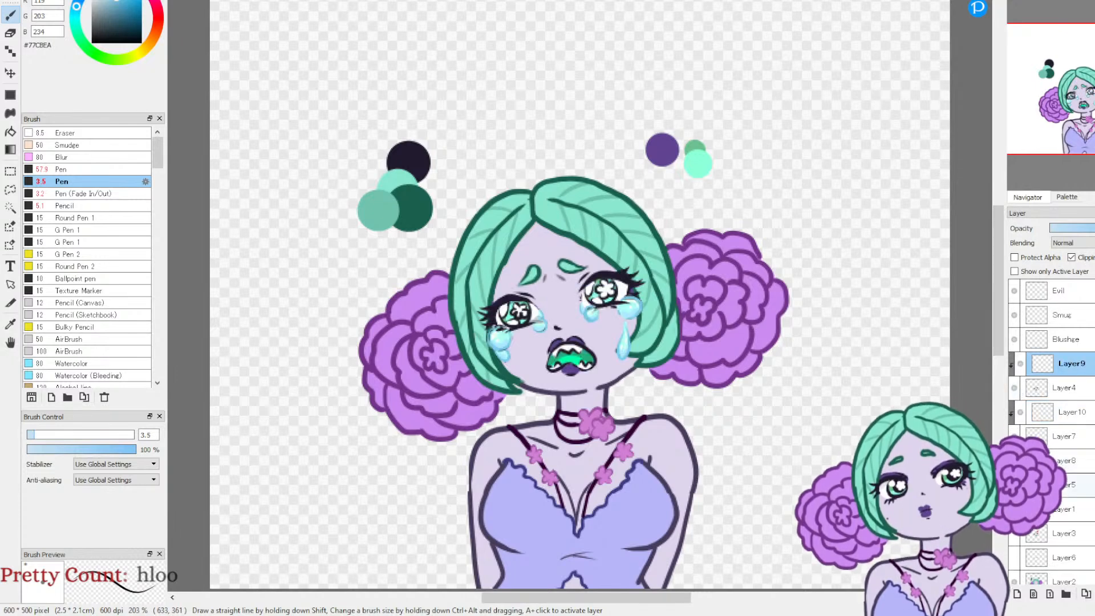
pyautogui.click(1089, 246)
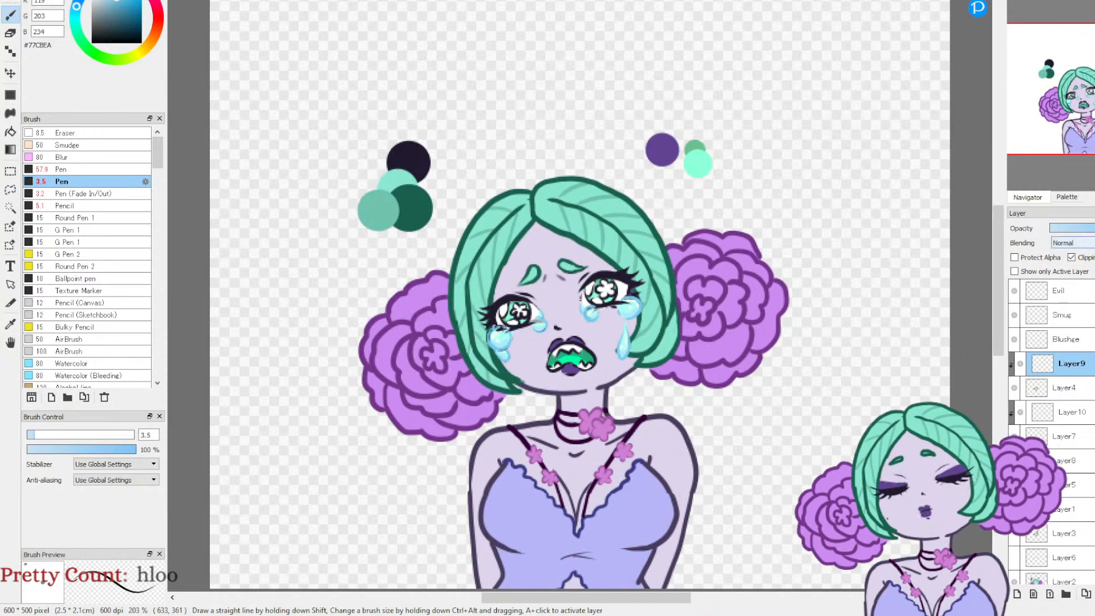
pyautogui.click(1076, 296)
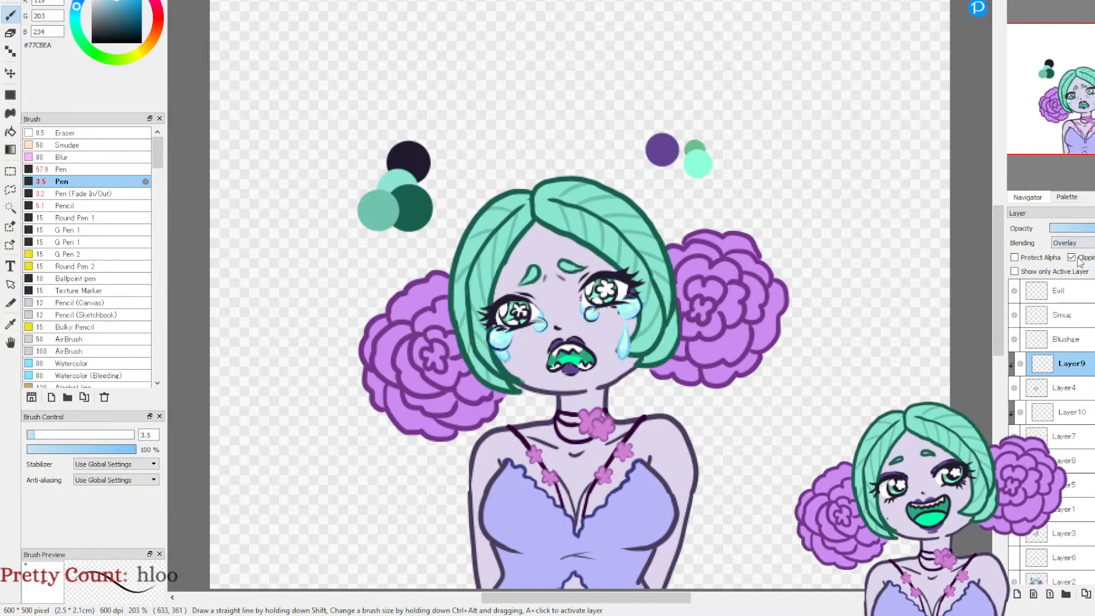
pyautogui.click(1085, 245)
pyautogui.click(1074, 319)
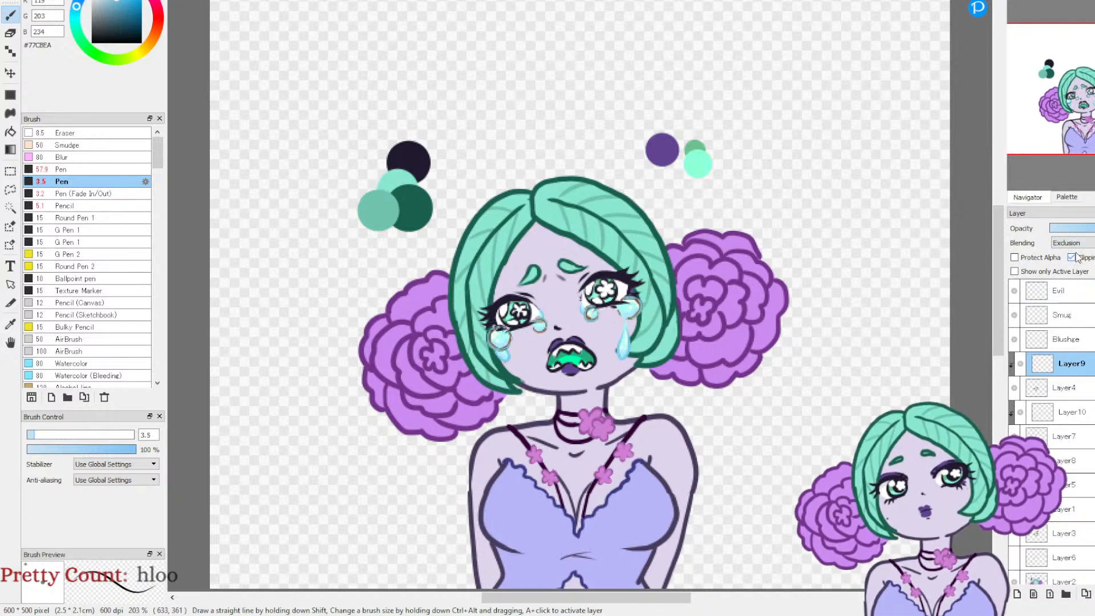
pyautogui.click(1068, 307)
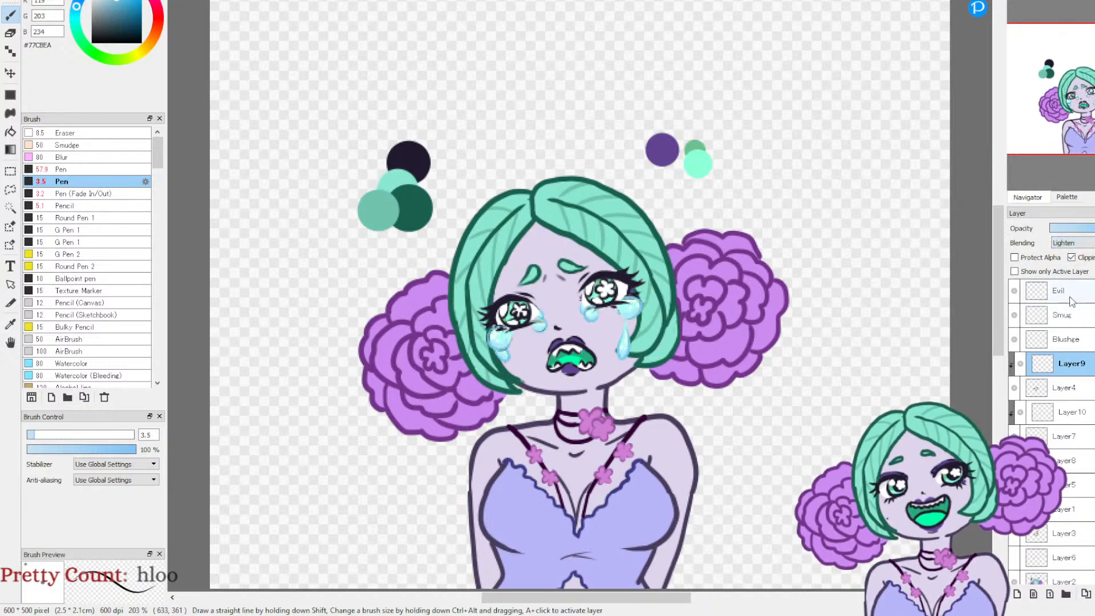
pyautogui.click(1086, 242)
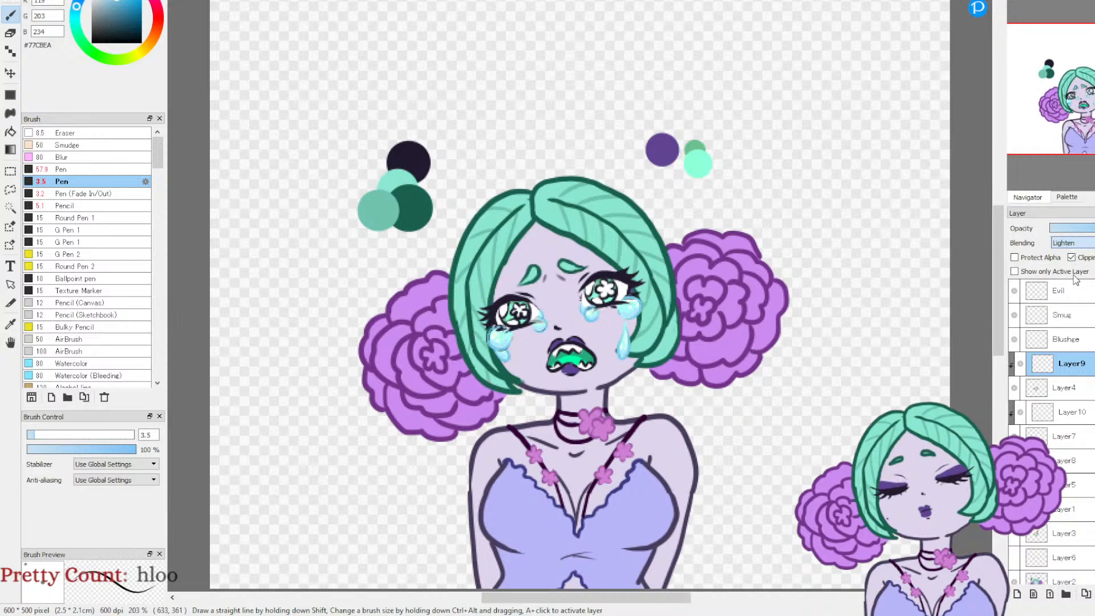
pyautogui.click(1073, 272)
pyautogui.click(1085, 244)
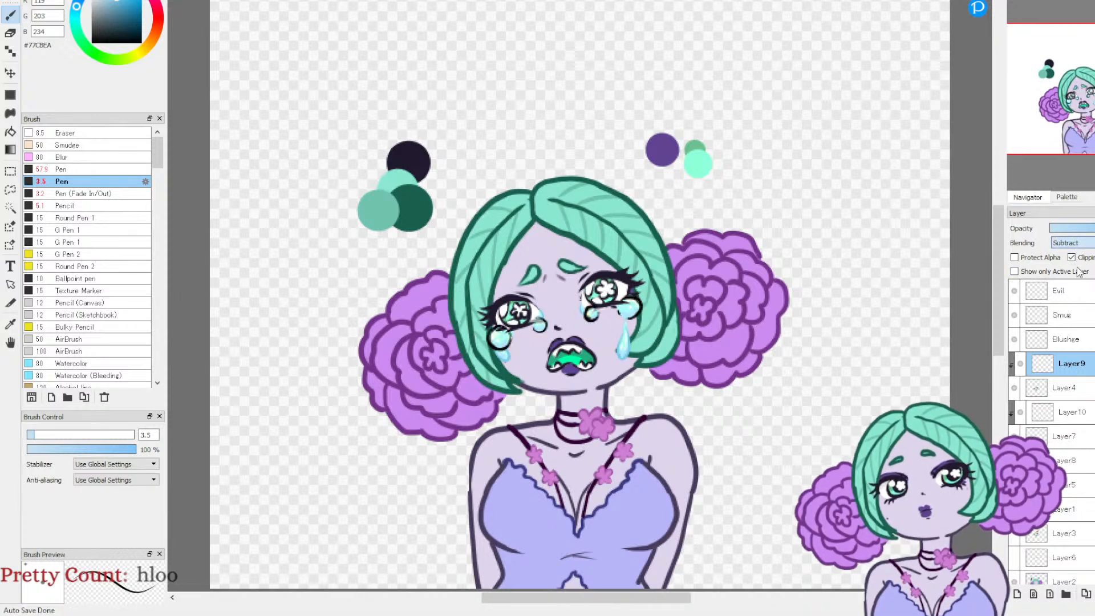
pyautogui.click(1080, 268)
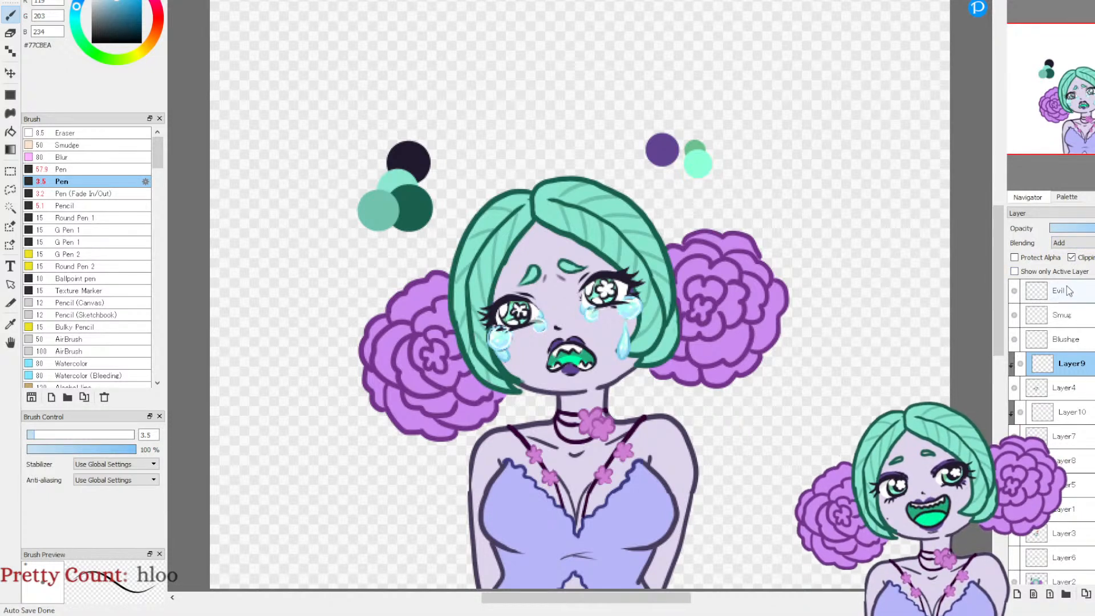
# Step: Set the blending mode of Layer10 to Add
pyautogui.click(1057, 409)
pyautogui.click(1072, 242)
pyautogui.click(1068, 287)
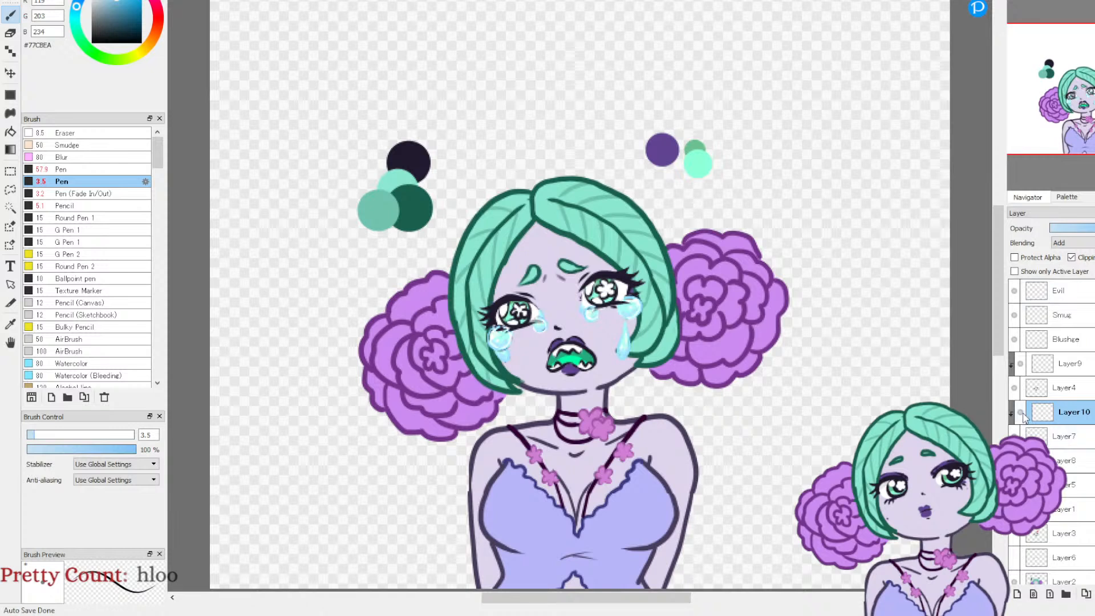
# Step: Merge Layer9 down into Layer4 and hide the merged open-eyed face layer
pyautogui.click(1062, 366)
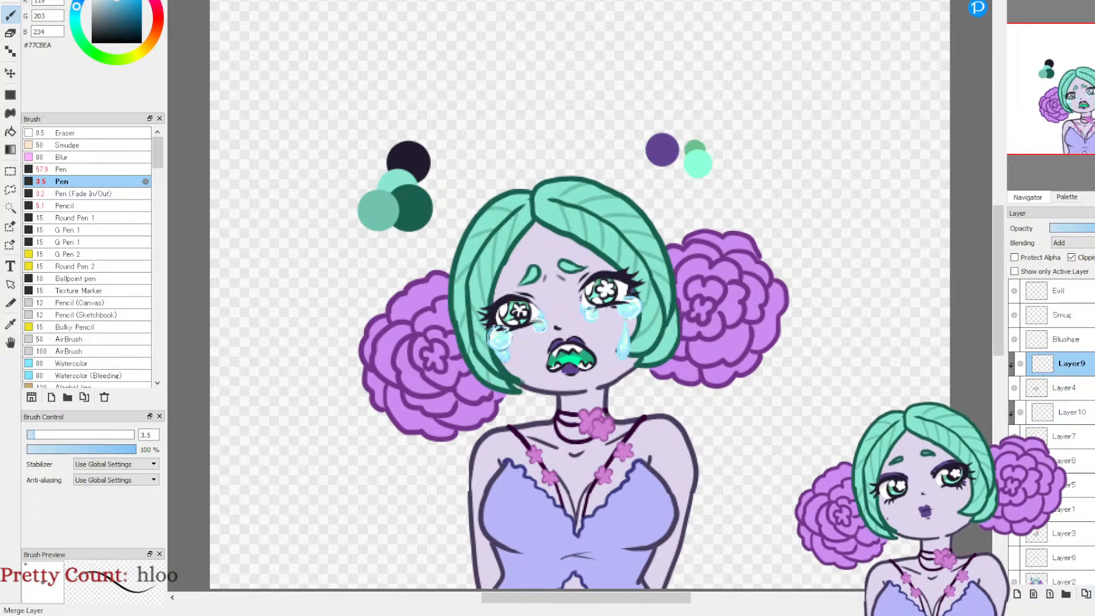
pyautogui.click(1094, 593)
pyautogui.click(1013, 366)
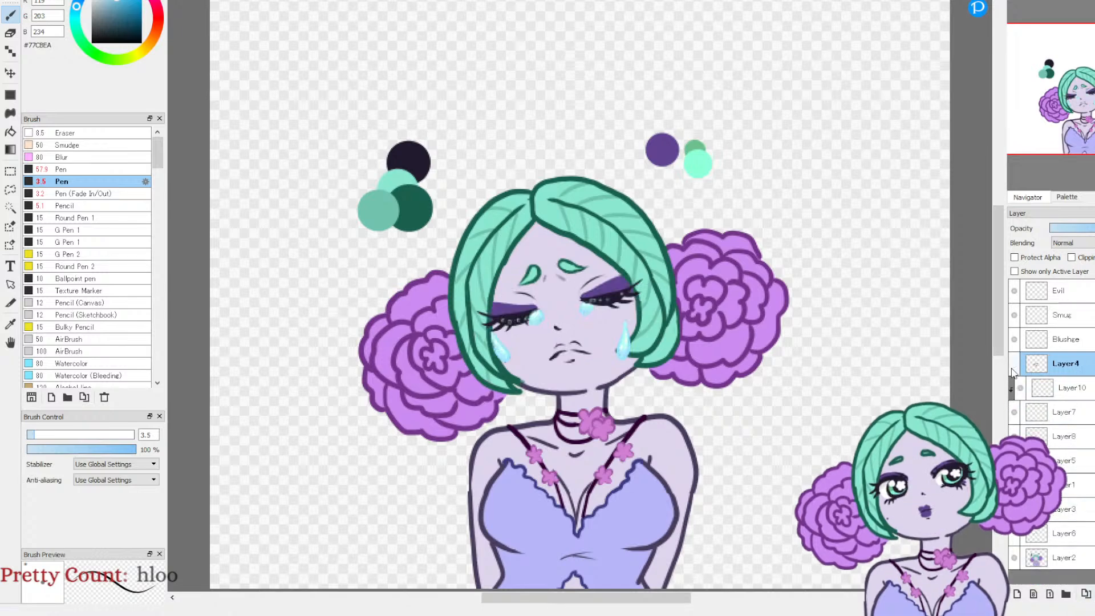
# Step: Select Layer10, try Overlay blending on it, and set it back to Add
pyautogui.click(1063, 393)
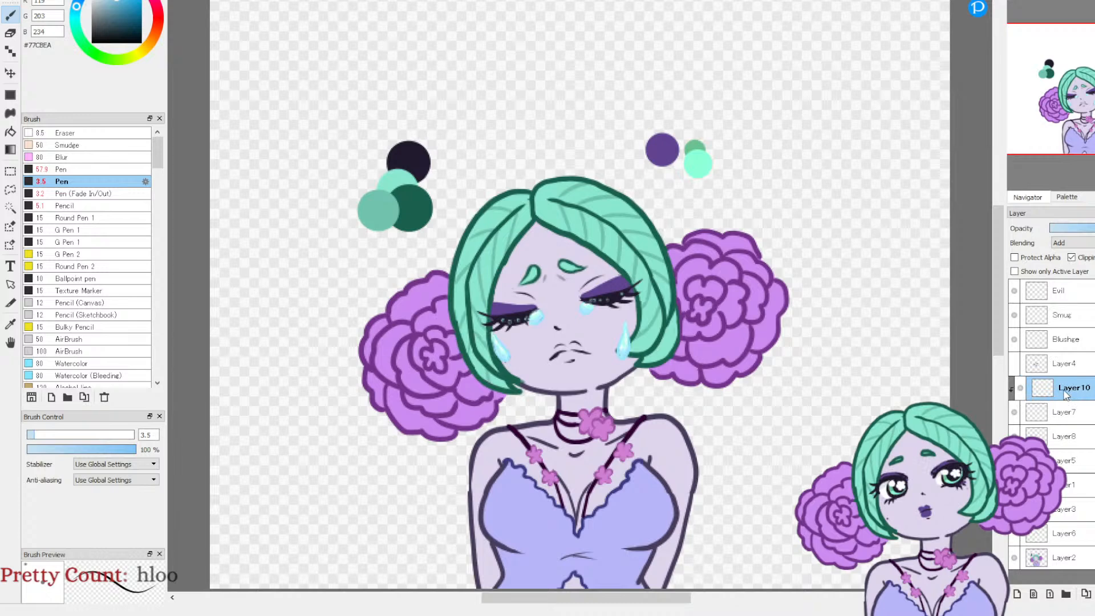
pyautogui.click(1081, 293)
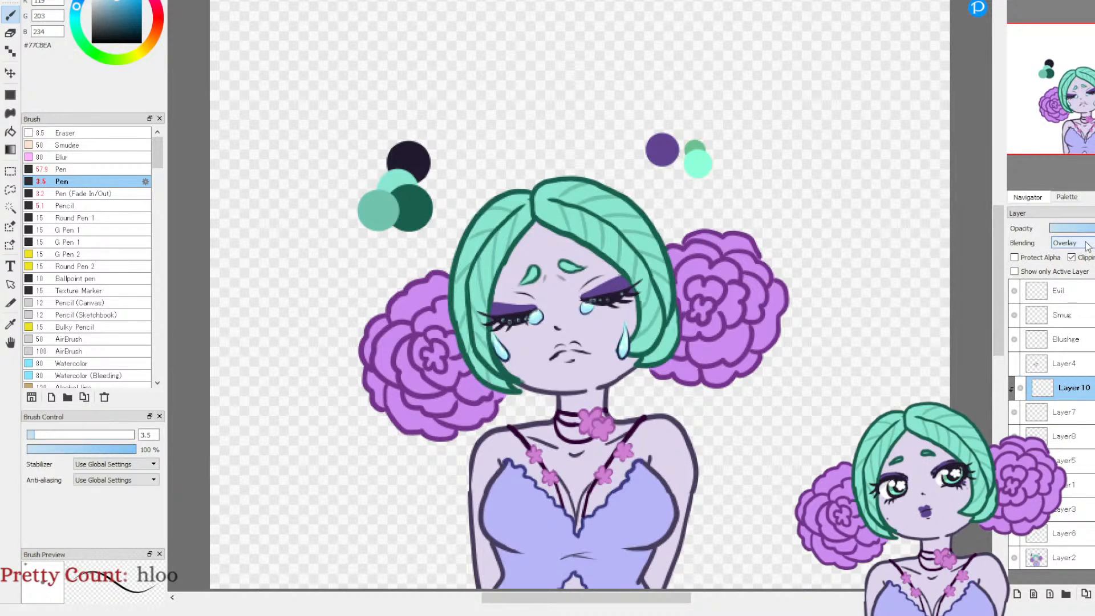
pyautogui.click(1077, 273)
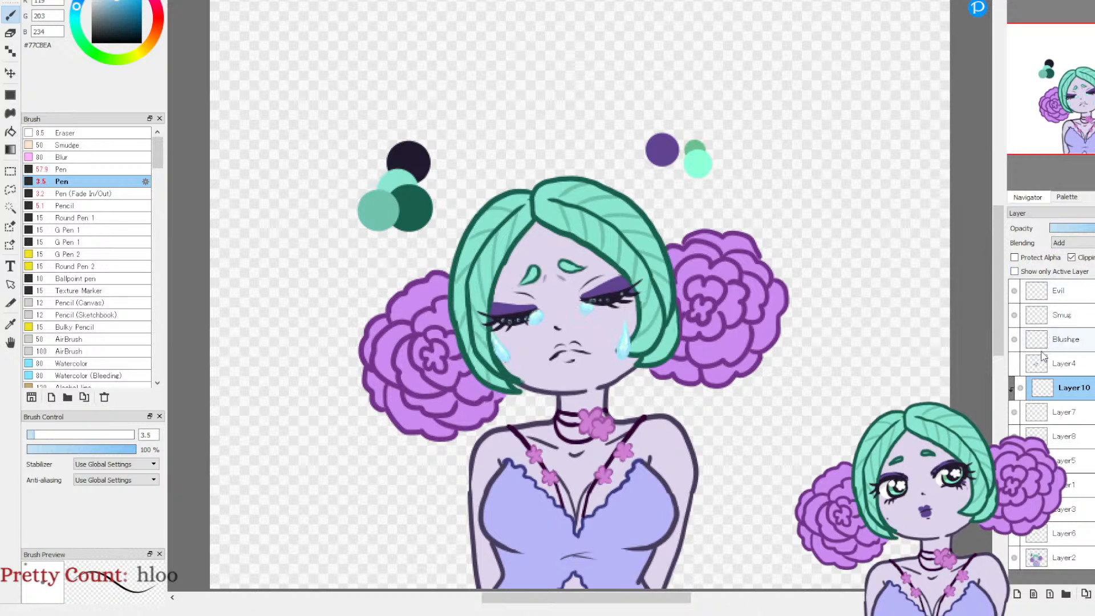
# Step: With the Pen at size 1.5, paint #EAF9FF highlights on the closed-eyes tears on Layer10 and on the lash-line beads on Layer7
pyautogui.click(96, 1)
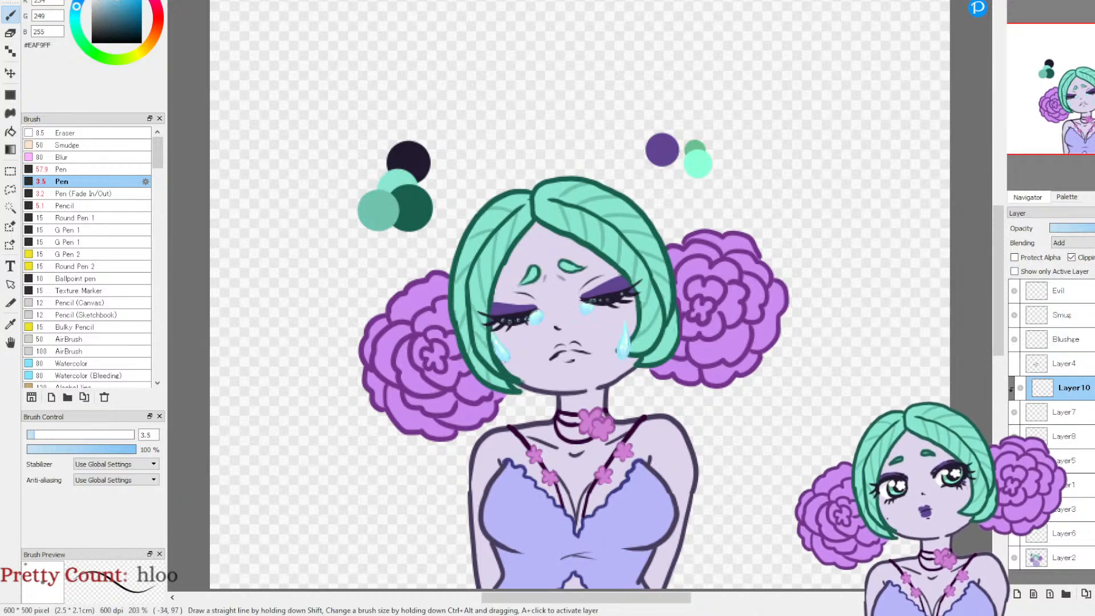
pyautogui.click(28, 435)
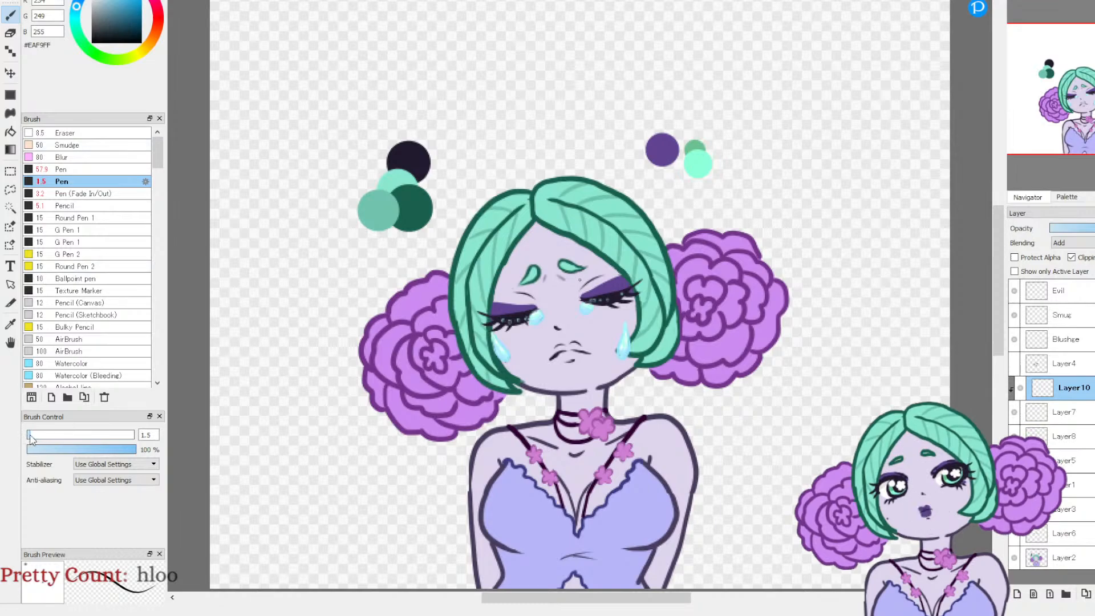
pyautogui.scroll(3, 1074, 97)
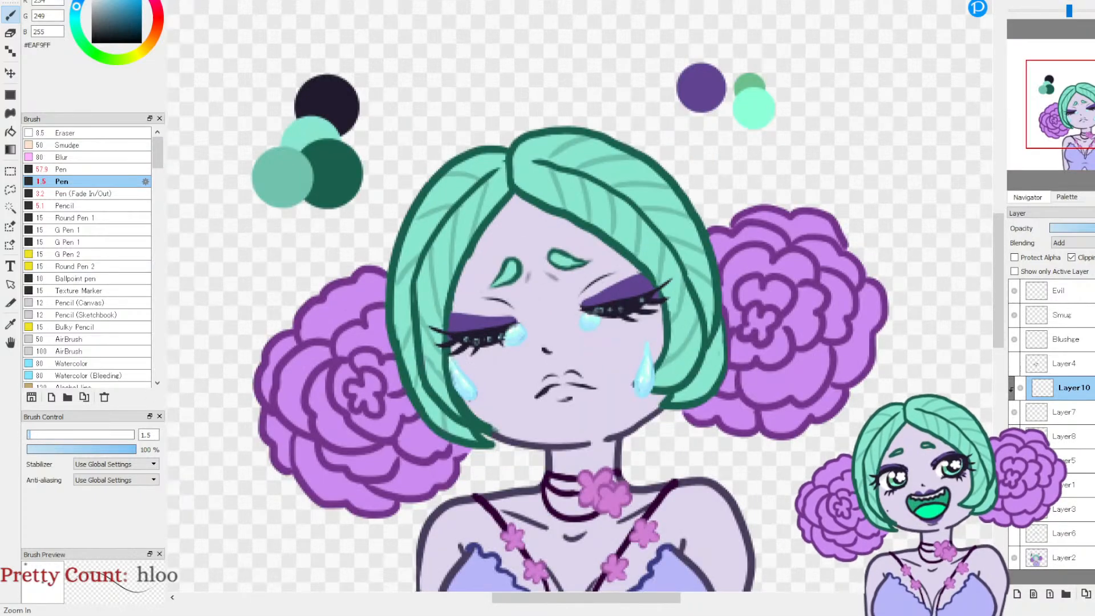
pyautogui.scroll(1, 1073, 97)
pyautogui.moveTo(1059, 116)
pyautogui.mouseDown()
pyautogui.moveTo(1043, 111)
pyautogui.moveTo(1048, 126)
pyautogui.mouseUp()
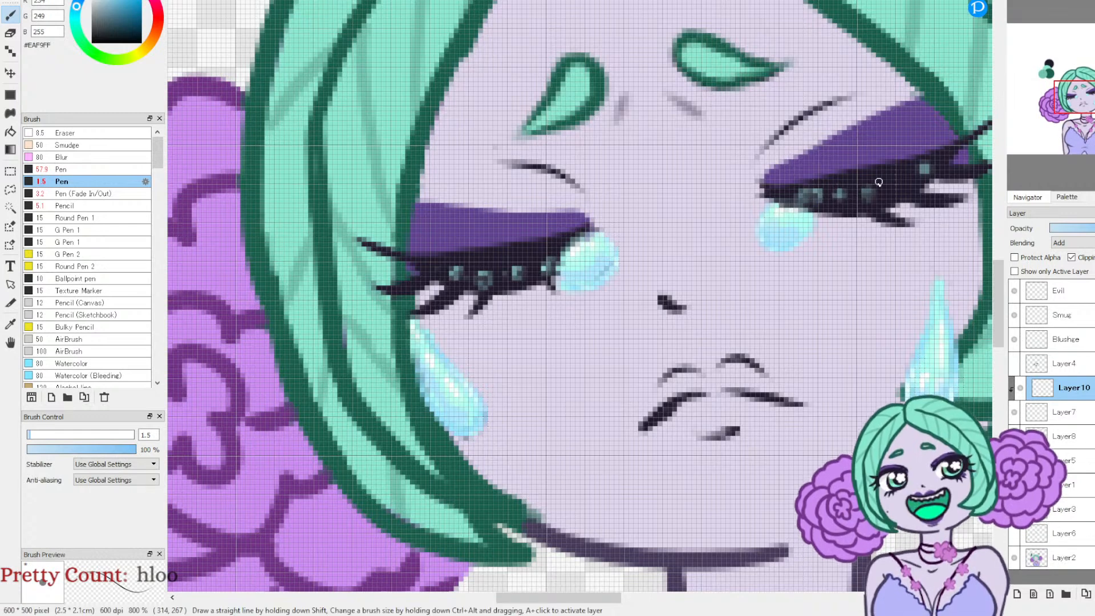
pyautogui.click(1065, 413)
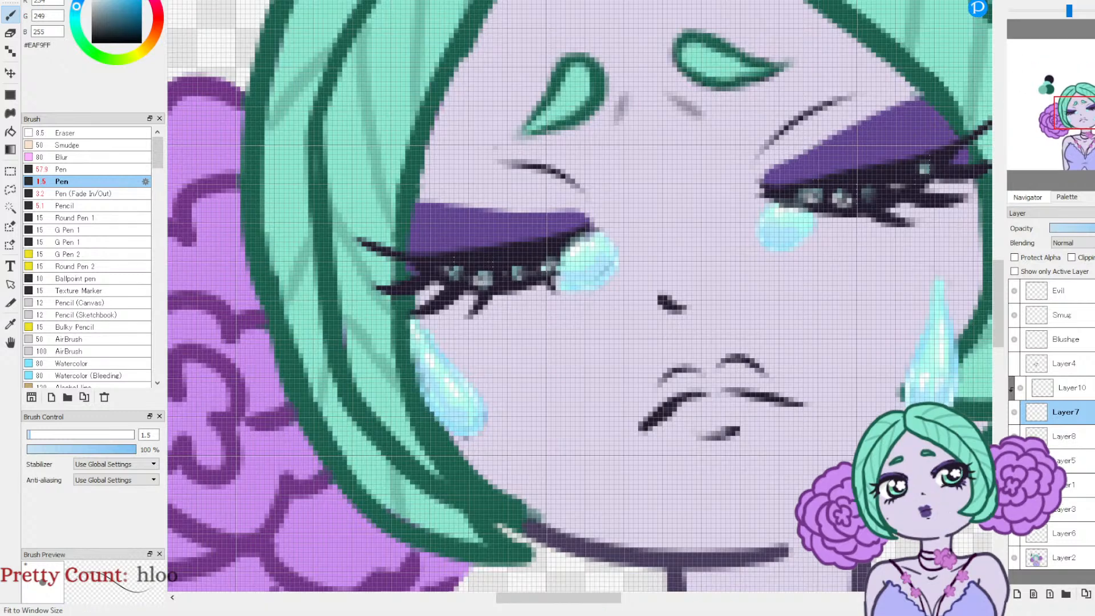
pyautogui.click(1042, 1)
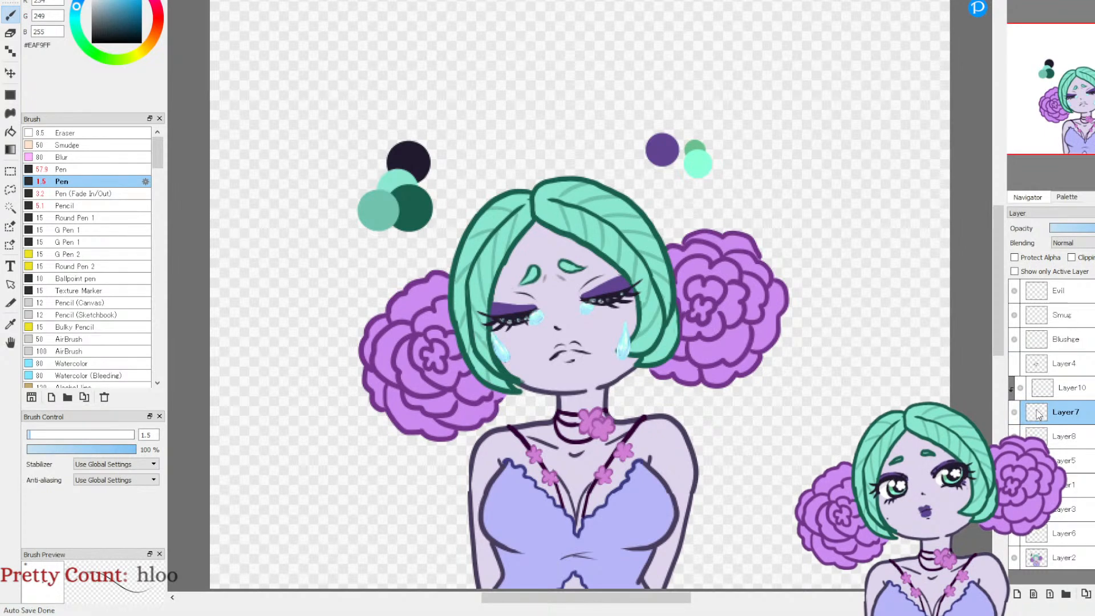
# Step: Merge Layer10 down into Layer7, and merge Layer7 down into Layer8
pyautogui.click(1013, 412)
pyautogui.click(1059, 391)
pyautogui.click(1094, 594)
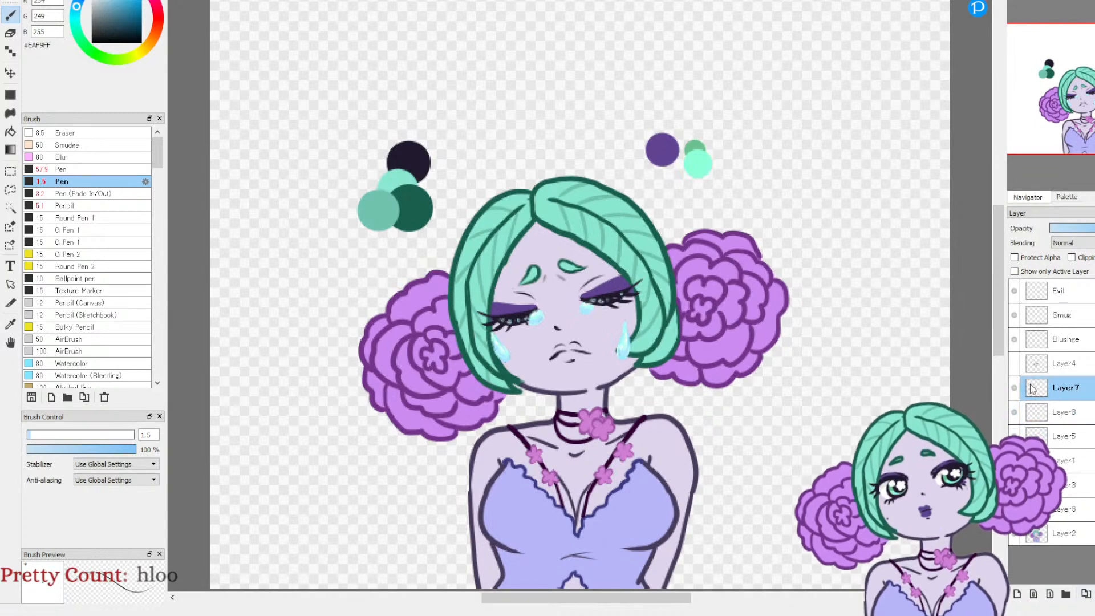
pyautogui.click(1094, 594)
# Step: Compare the closed-eyes face with and without its tears by toggling Layer8's visibility
pyautogui.click(1013, 389)
pyautogui.click(1013, 389)
pyautogui.click(1014, 389)
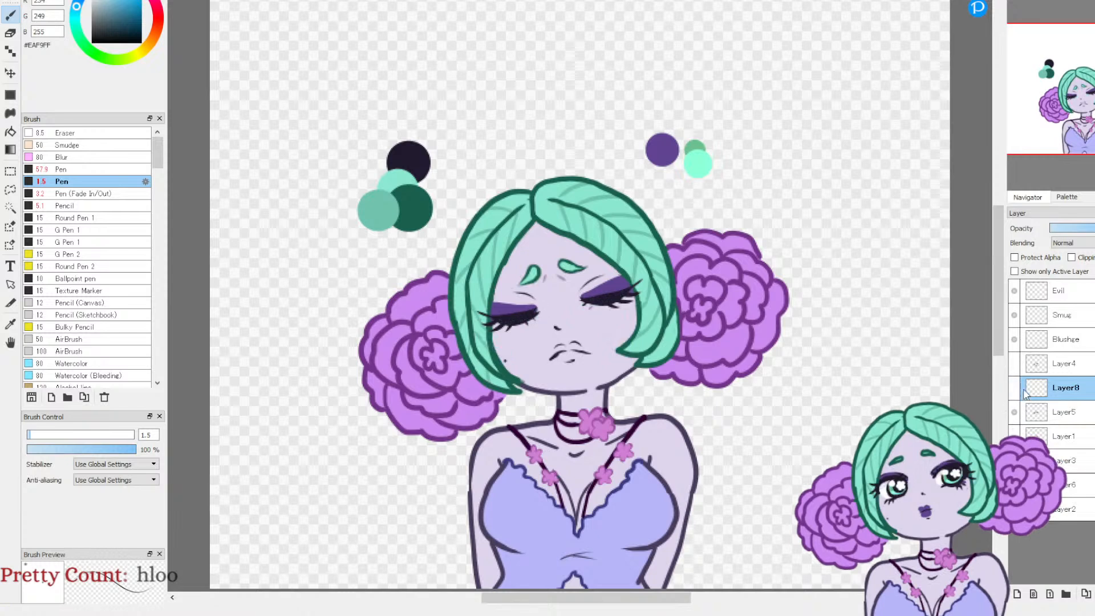
# Step: Show Layer8 again, lasso the outer tear beside the purple-lidded right-hand eye, and transform it upward to the lash corner, rotated 5.5 degrees
pyautogui.click(1014, 389)
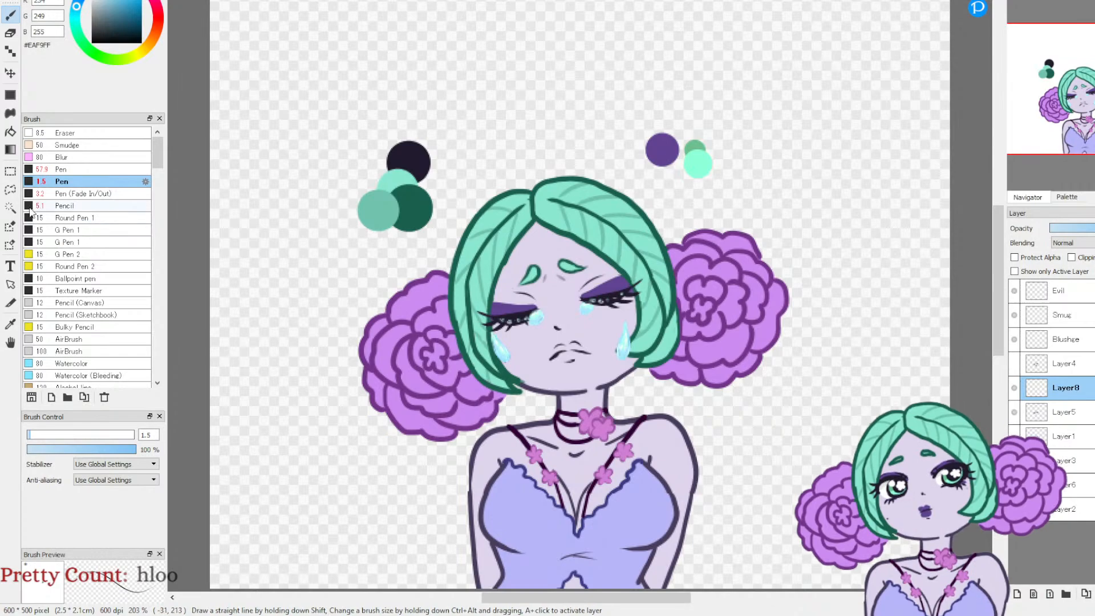
pyautogui.click(8, 189)
pyautogui.scroll(6, 489, 311)
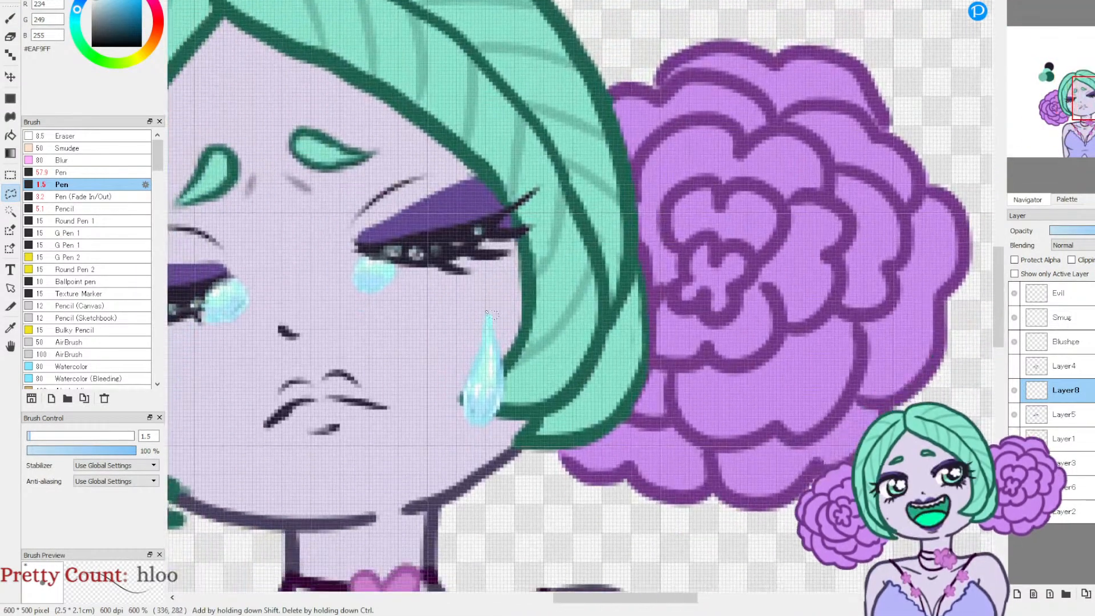
pyautogui.moveTo(495, 301)
pyautogui.mouseDown()
pyautogui.moveTo(461, 337)
pyautogui.moveTo(454, 430)
pyautogui.moveTo(511, 442)
pyautogui.moveTo(507, 313)
pyautogui.mouseUp()
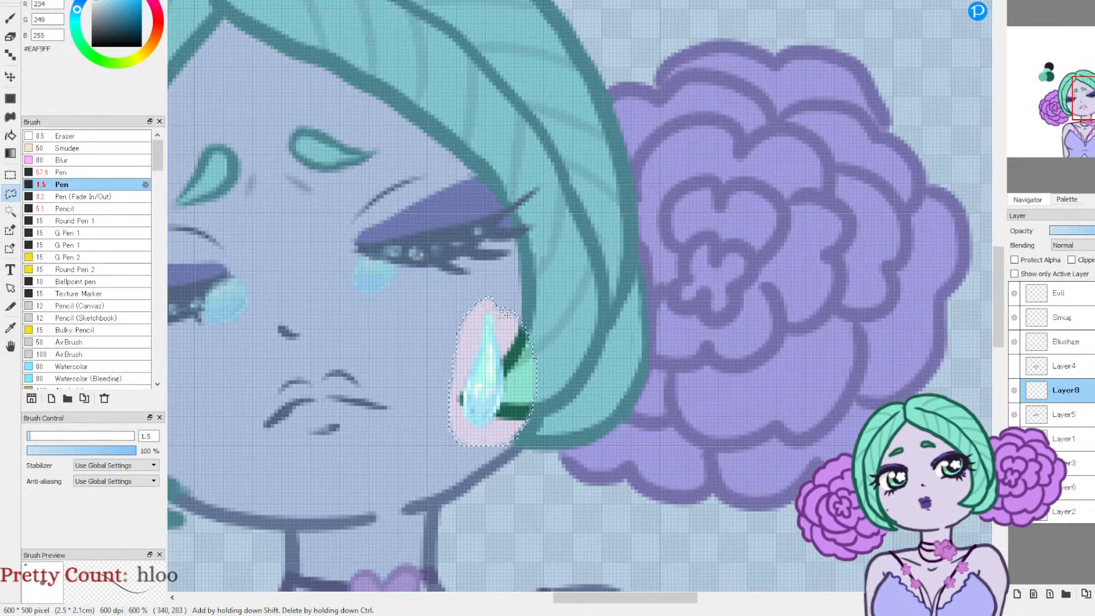
pyautogui.hotkey('ctrl', 't')
pyautogui.moveTo(496, 370)
pyautogui.mouseDown()
pyautogui.moveTo(517, 302)
pyautogui.moveTo(507, 304)
pyautogui.mouseUp()
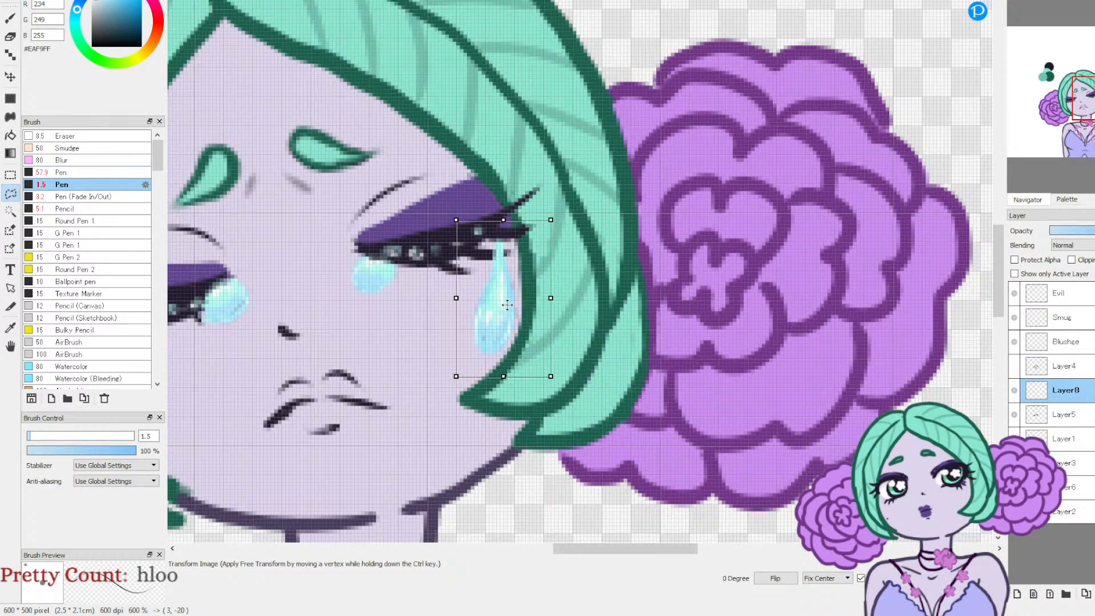
pyautogui.moveTo(636, 104); pyautogui.dragTo(603, 192)
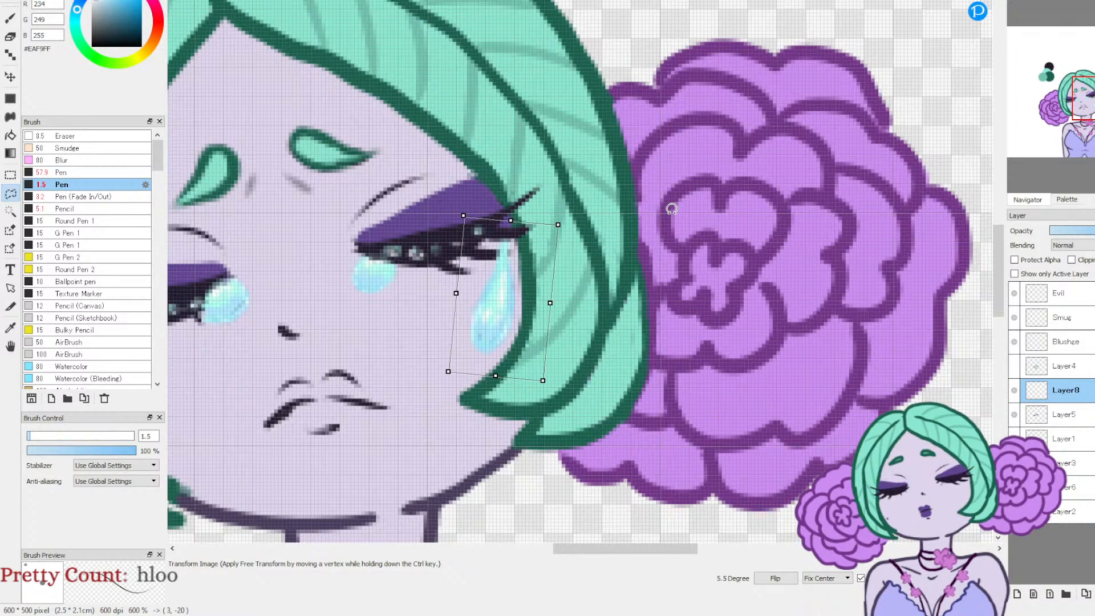
pyautogui.press('Return')
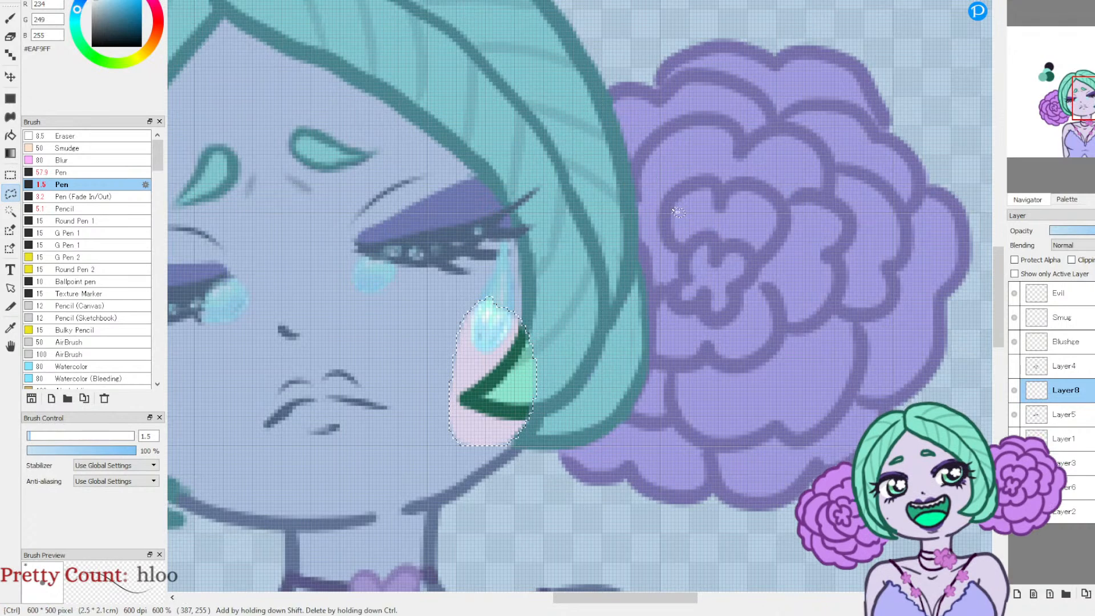
pyautogui.hotkey('ctrl', 'd')
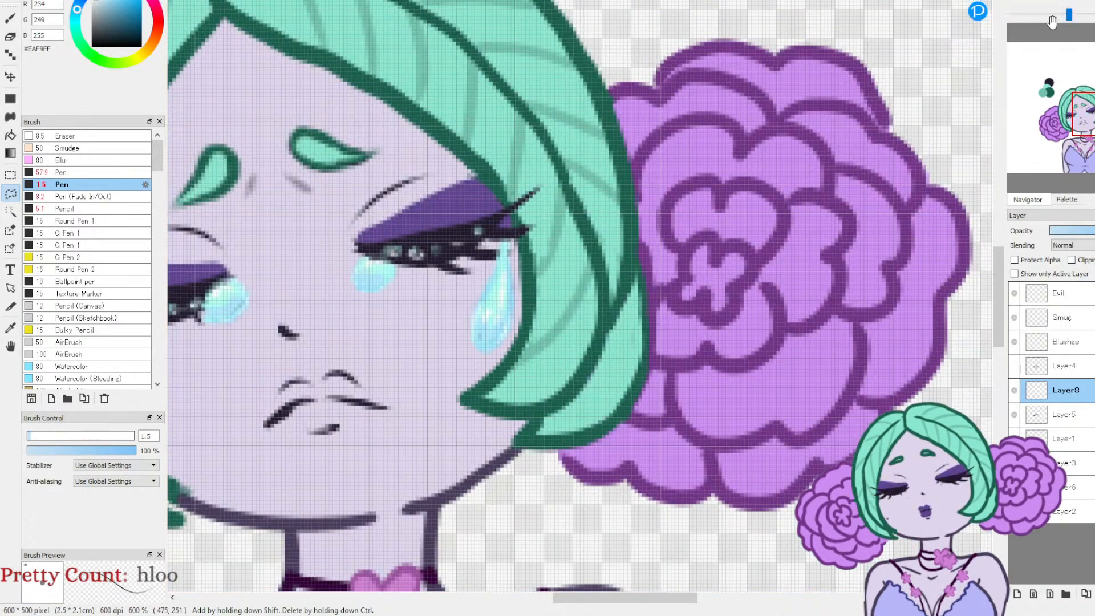
pyautogui.click(1044, 16)
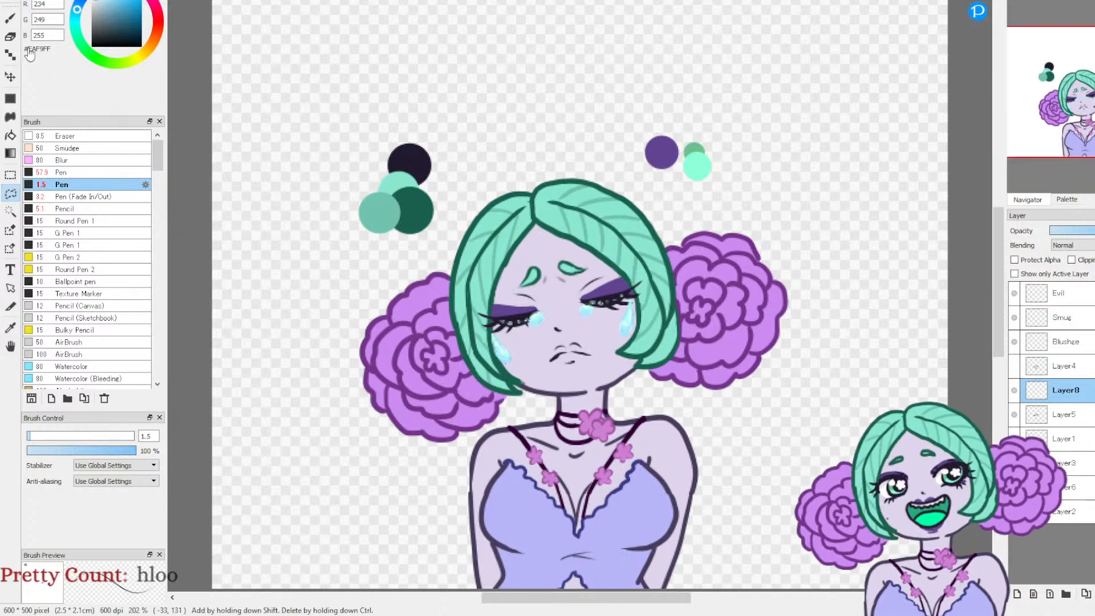
# Step: With the Eraser at size 4.6 and 54% opacity, erase the parts of the tears covering the lashes on Layer8
pyautogui.click(10, 37)
pyautogui.click(37, 436)
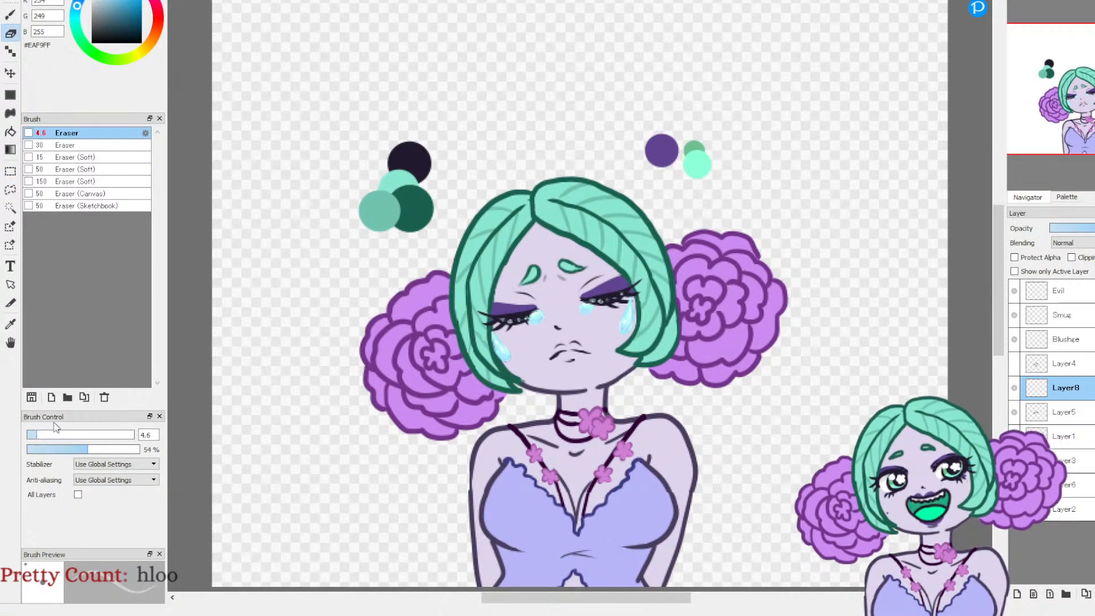
pyautogui.click(1018, 2)
pyautogui.click(1018, 2)
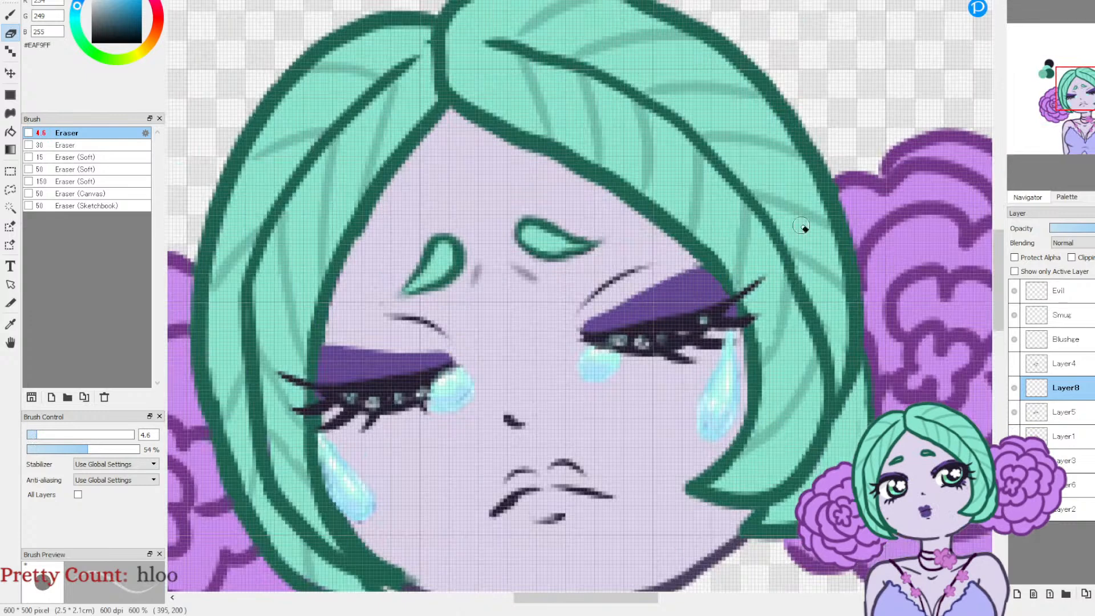
pyautogui.moveTo(716, 347); pyautogui.dragTo(733, 341)
pyautogui.moveTo(428, 393)
pyautogui.mouseDown()
pyautogui.moveTo(452, 371)
pyautogui.moveTo(435, 403)
pyautogui.moveTo(463, 374)
pyautogui.mouseUp()
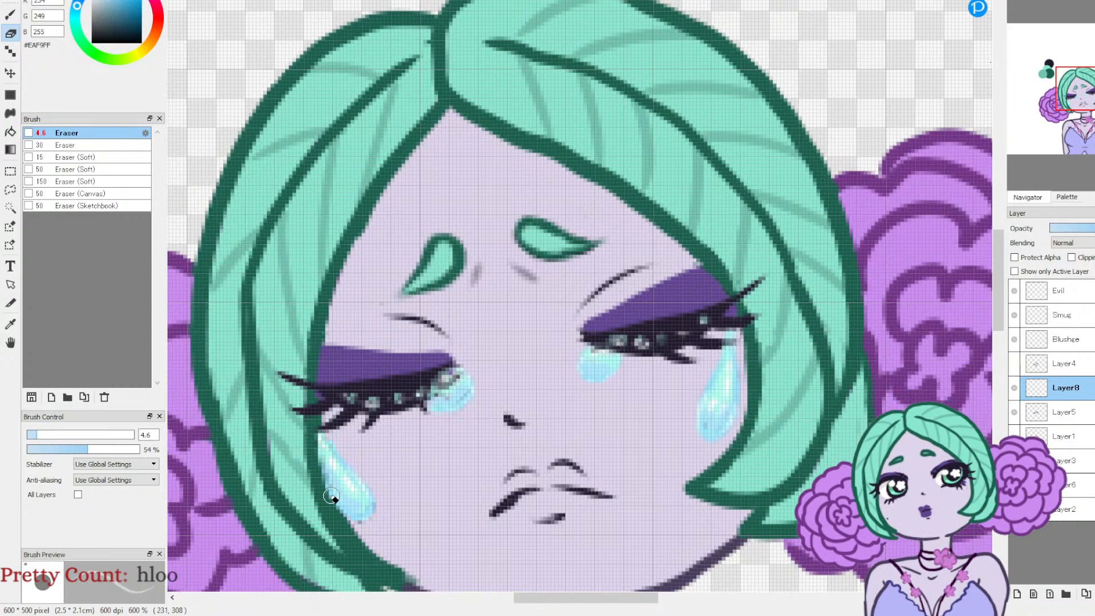
pyautogui.click(1041, 28)
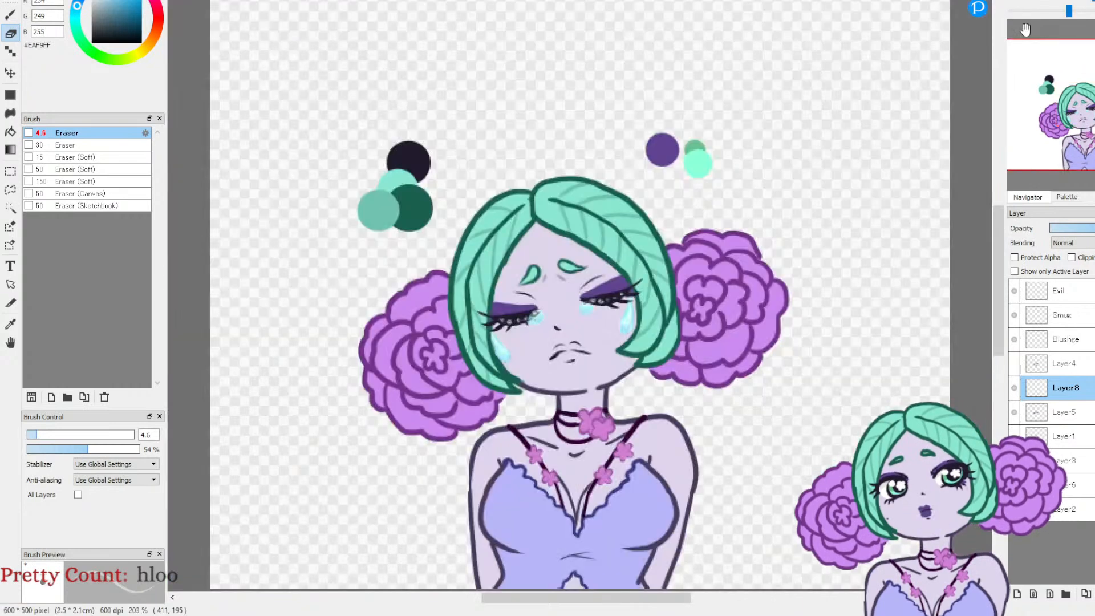
# Step: Compare the open-eyed and closed-eyed crying faces by toggling the visibility of Layer4 and Layer8
pyautogui.click(1014, 363)
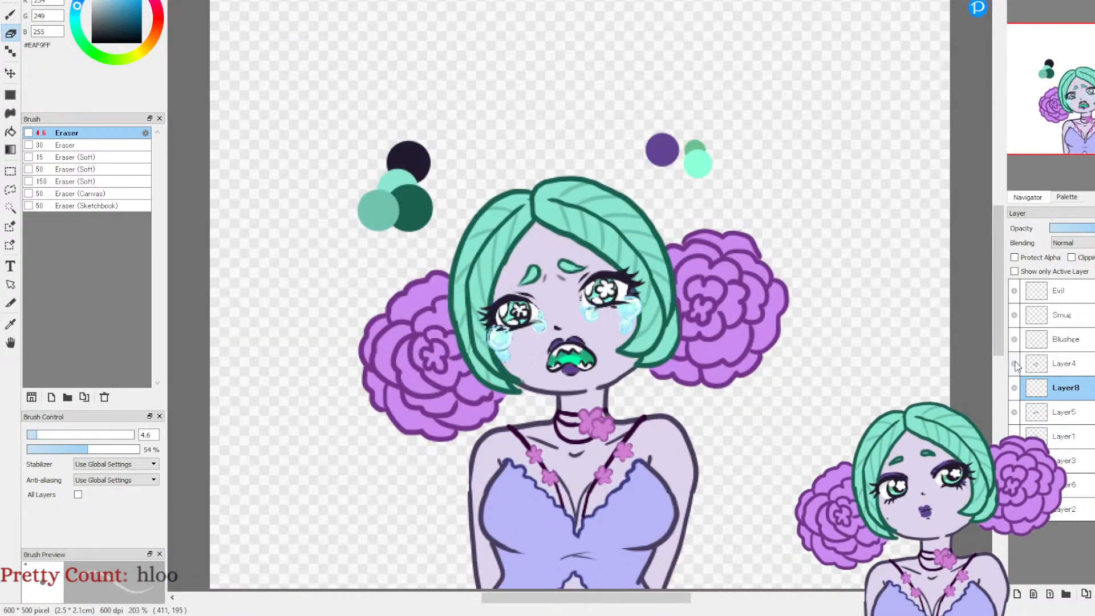
pyautogui.click(1014, 367)
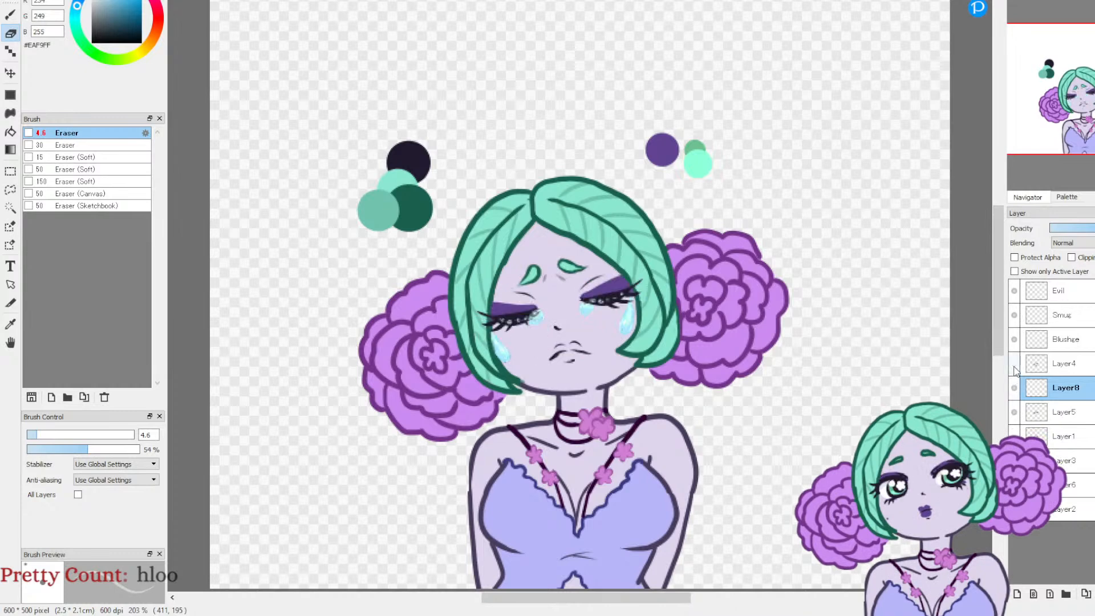
pyautogui.click(1014, 368)
pyautogui.click(1013, 365)
pyautogui.click(1011, 372)
pyautogui.click(1011, 371)
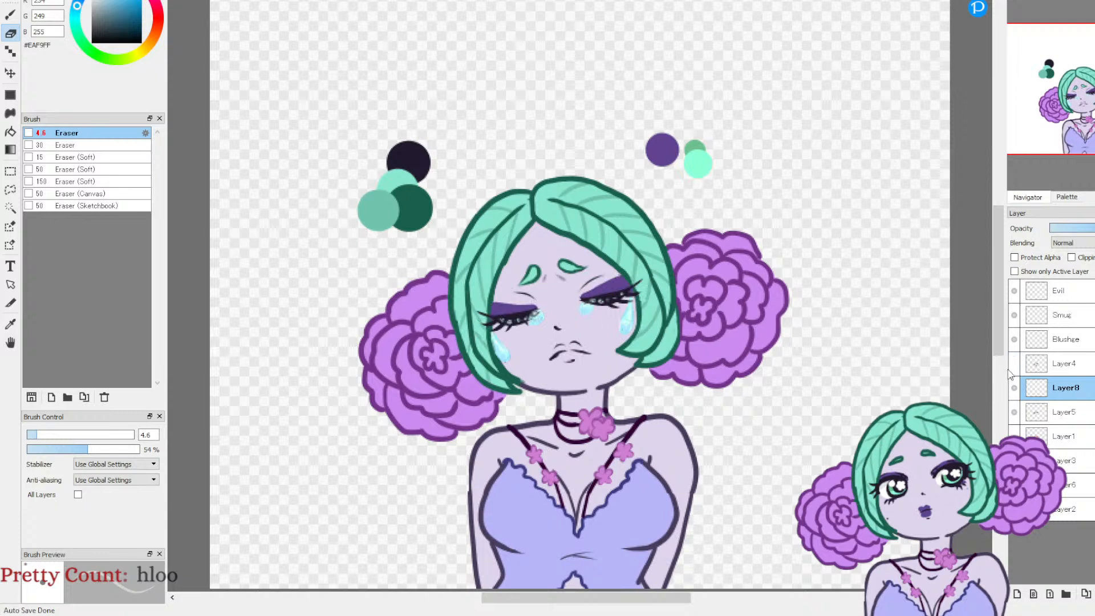
pyautogui.click(1010, 368)
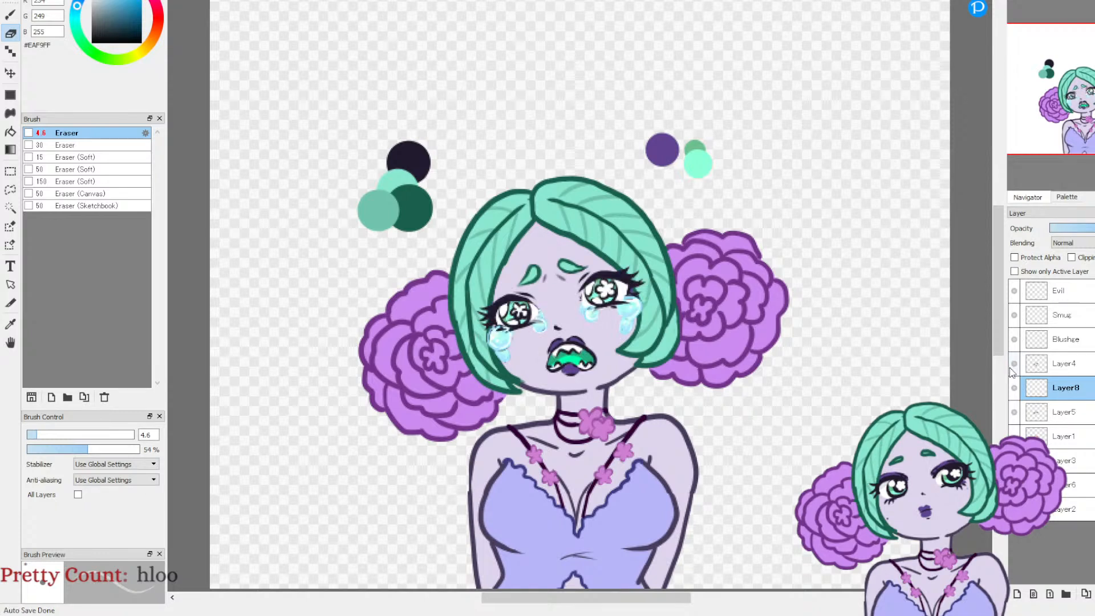
pyautogui.click(1011, 372)
pyautogui.click(1011, 372)
pyautogui.click(1014, 389)
pyautogui.click(1014, 367)
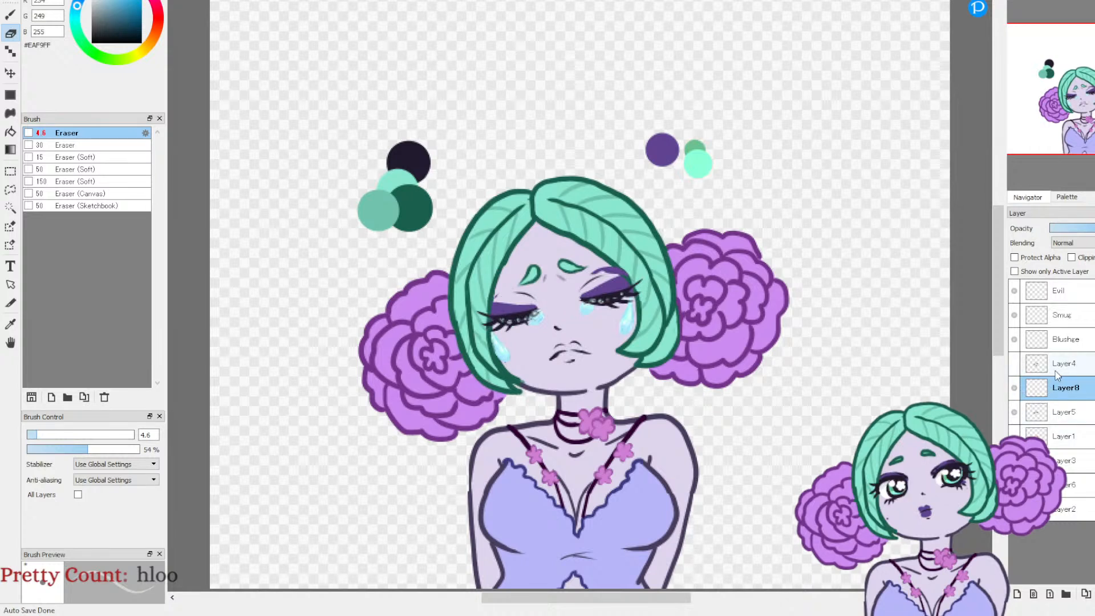
# Step: Add a new layer directly above Layer8, show Layer4 and hide Layer8
pyautogui.click(1016, 595)
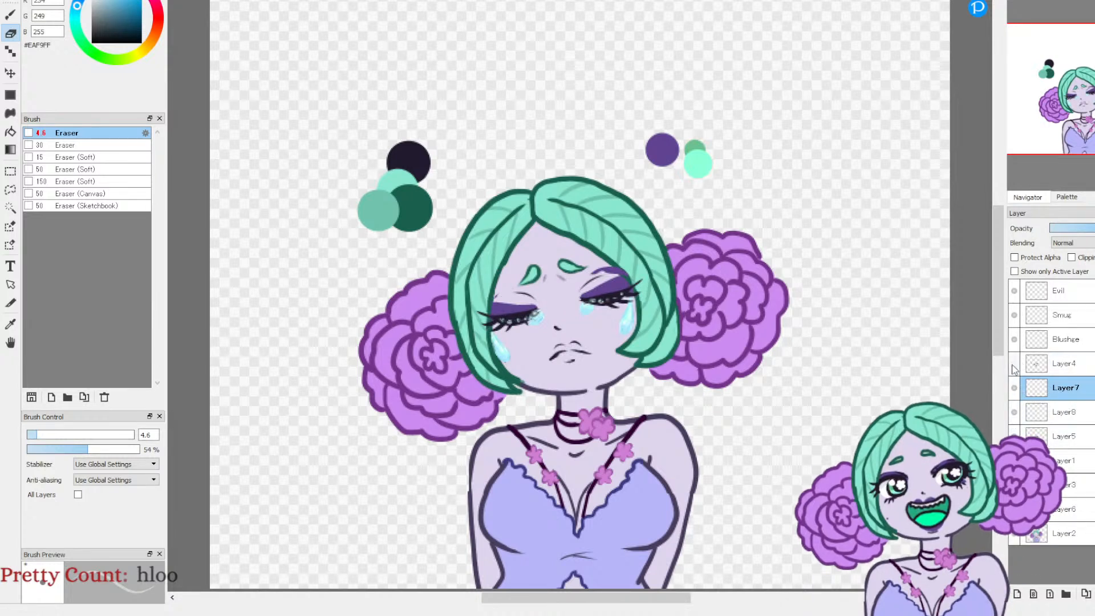
pyautogui.click(1013, 363)
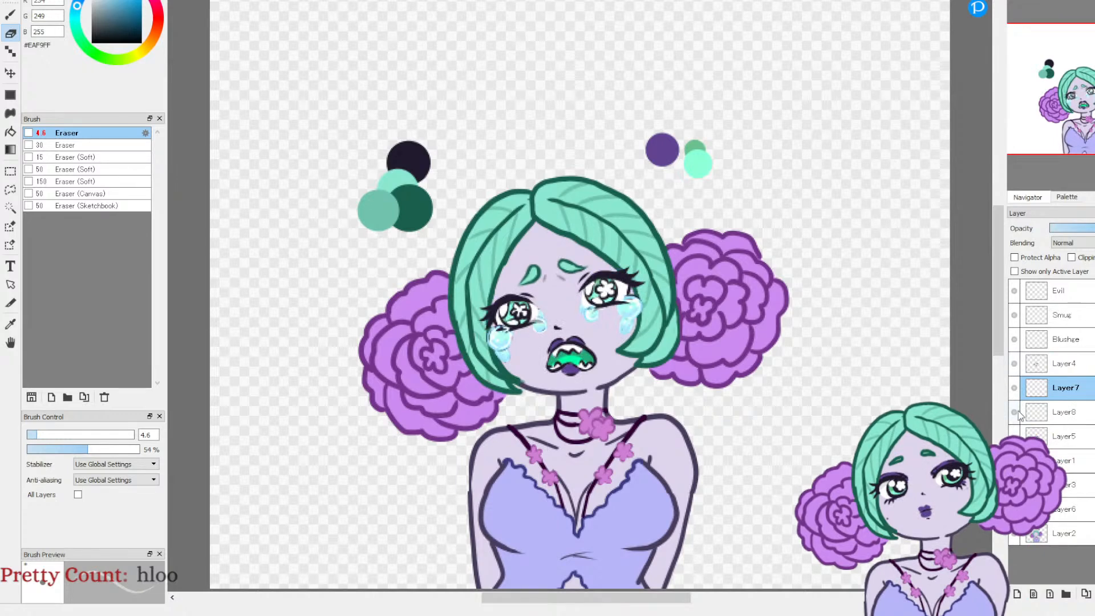
pyautogui.click(1014, 412)
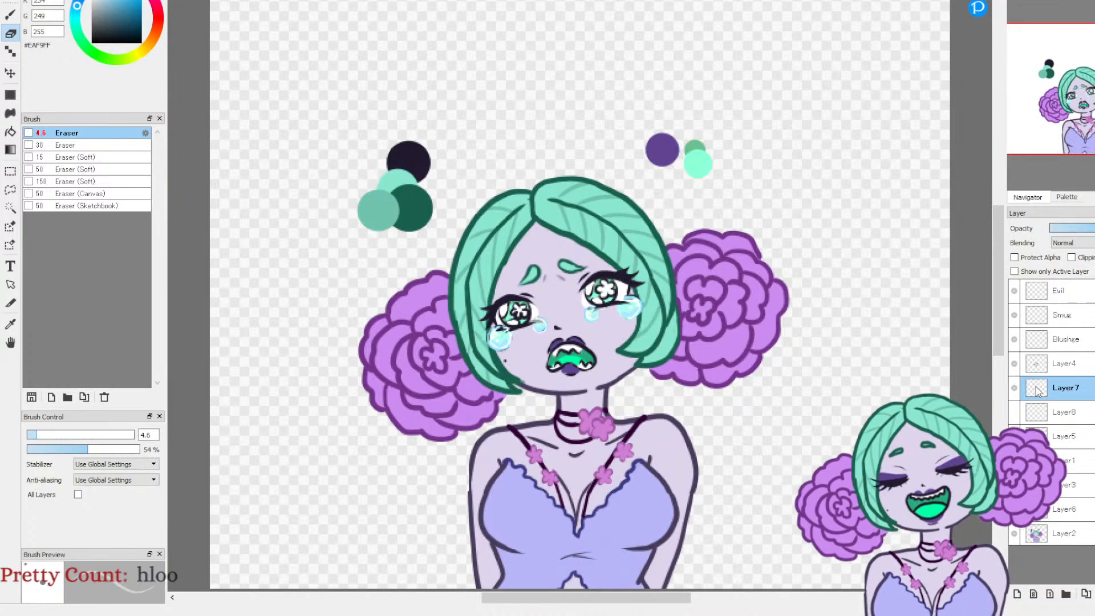
# Step: Sample the purple #614492 swatch and paint eyeshadow above the right-hand open eye using Pen (Fade In/Out) at size 6.8
pyautogui.click(10, 323)
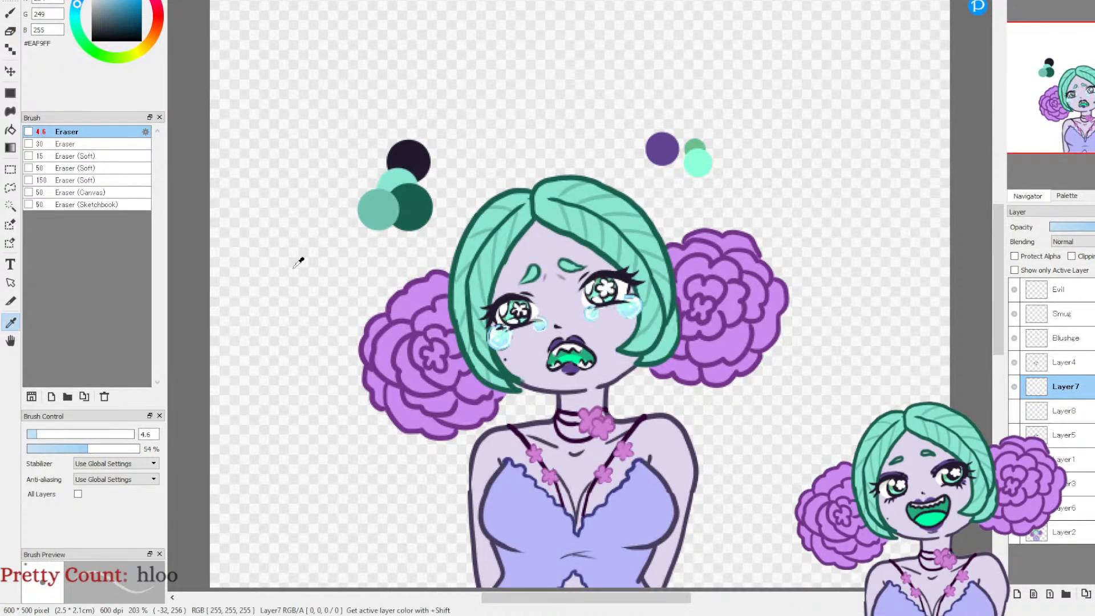
pyautogui.click(670, 150)
pyautogui.press('b')
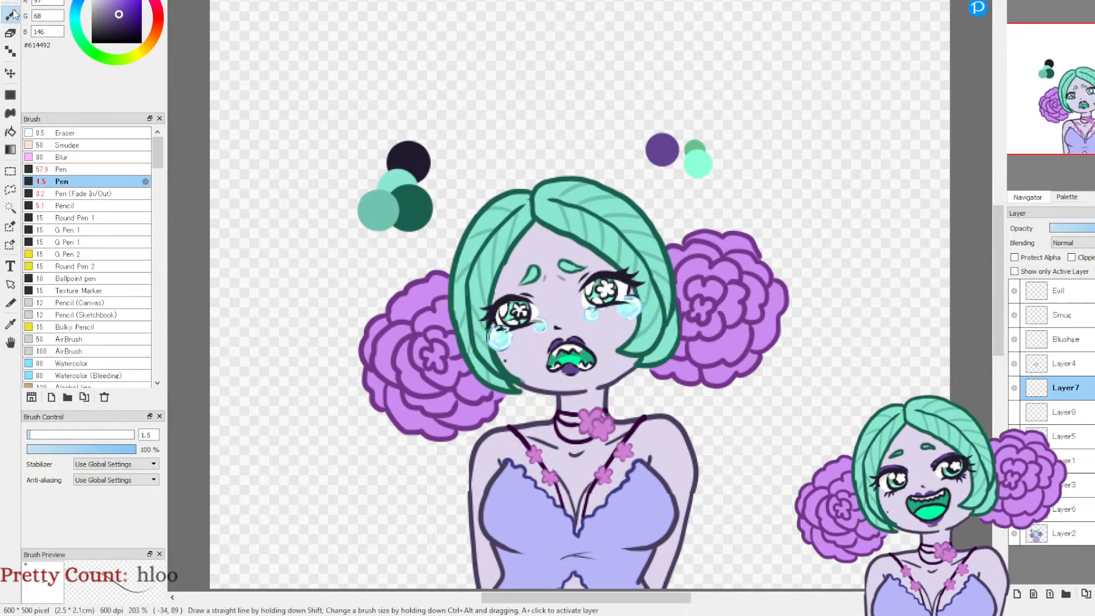
pyautogui.click(74, 193)
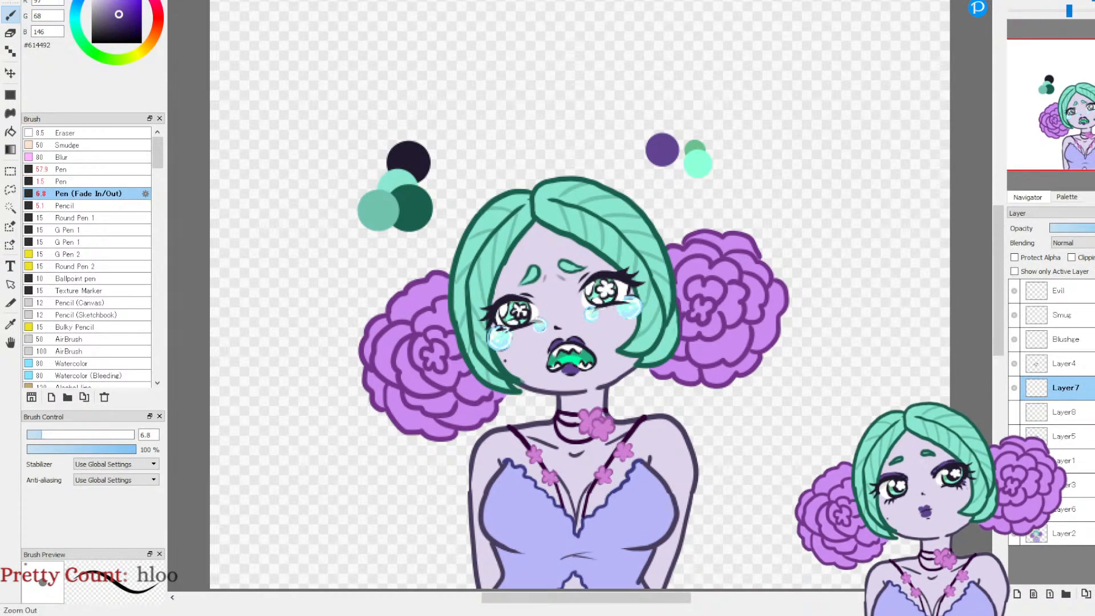
pyautogui.hotkey('ctrl', 'Up')
pyautogui.hotkey('ctrl', 'Up')
pyautogui.hotkey('ctrl', 'Up')
pyautogui.moveTo(577, 303)
pyautogui.mouseDown()
pyautogui.moveTo(635, 257)
pyautogui.moveTo(686, 246)
pyautogui.moveTo(728, 256)
pyautogui.mouseUp()
pyautogui.hotkey('ctrl', 'z')
pyautogui.moveTo(596, 287)
pyautogui.mouseDown()
pyautogui.moveTo(664, 234)
pyautogui.moveTo(708, 232)
pyautogui.moveTo(741, 235)
pyautogui.mouseUp()
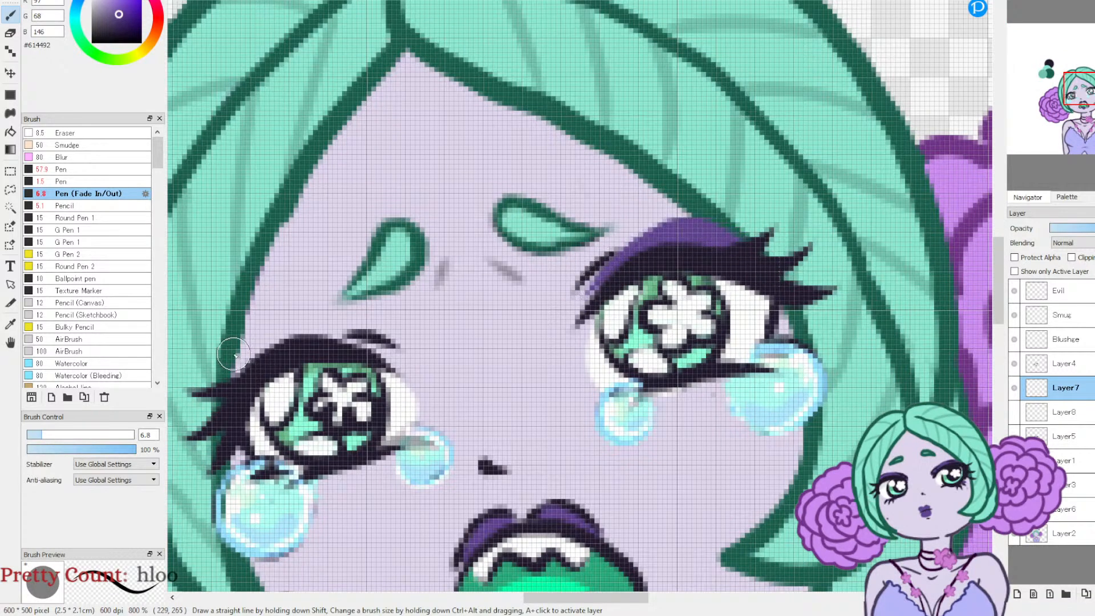
# Step: Paint matching purple eyeshadow above the left-hand open eye and shade the outer eye corners above the large tears
pyautogui.moveTo(381, 349)
pyautogui.mouseDown()
pyautogui.moveTo(351, 337)
pyautogui.moveTo(249, 353)
pyautogui.moveTo(210, 408)
pyautogui.mouseUp()
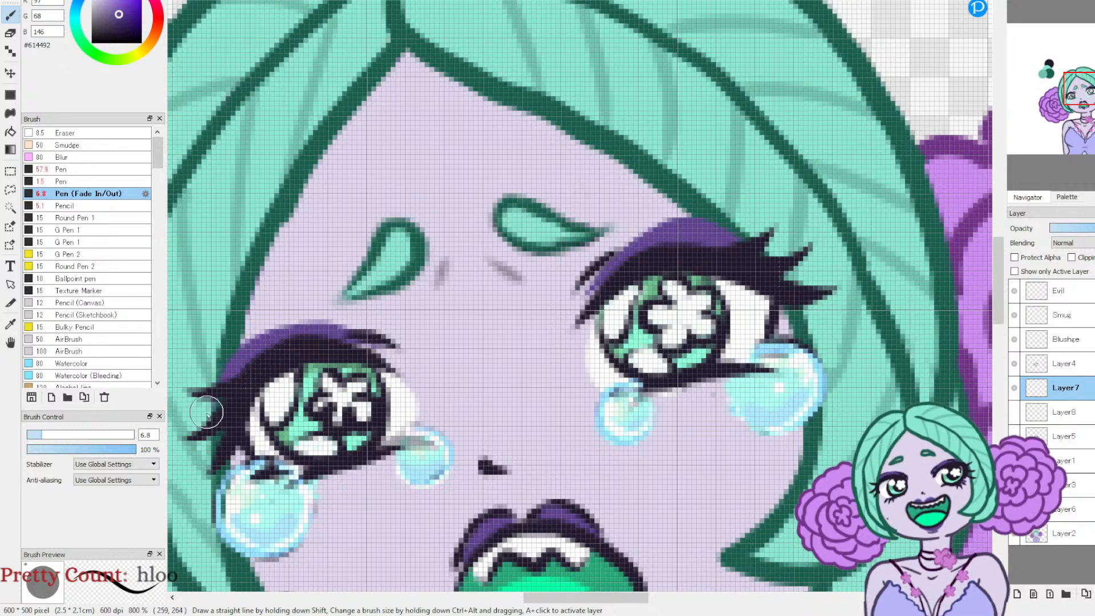
pyautogui.moveTo(390, 358); pyautogui.dragTo(331, 334)
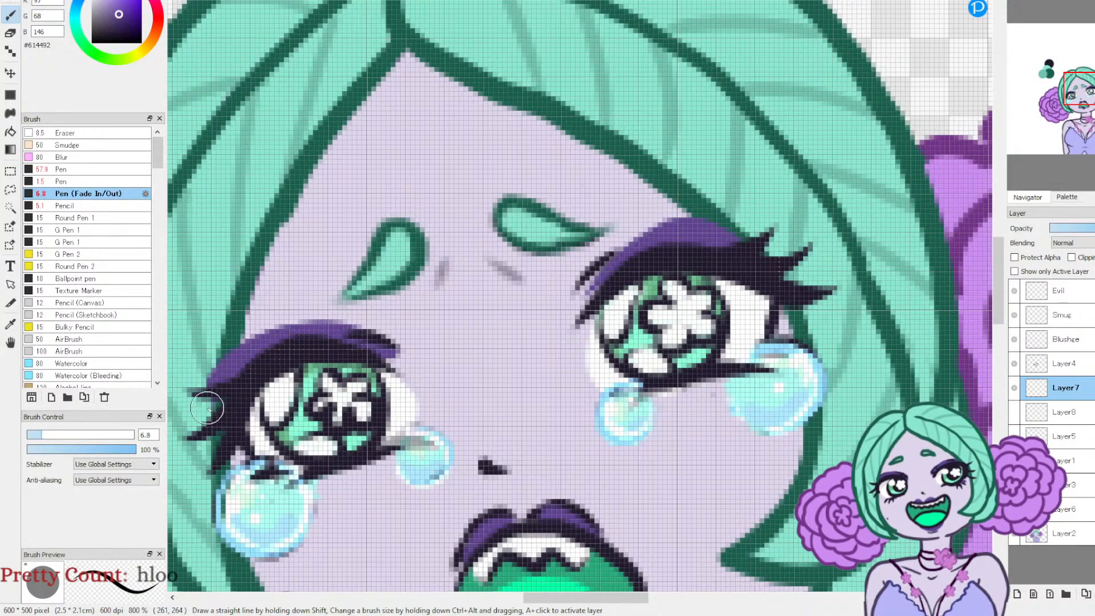
pyautogui.hotkey('ctrl', 'z')
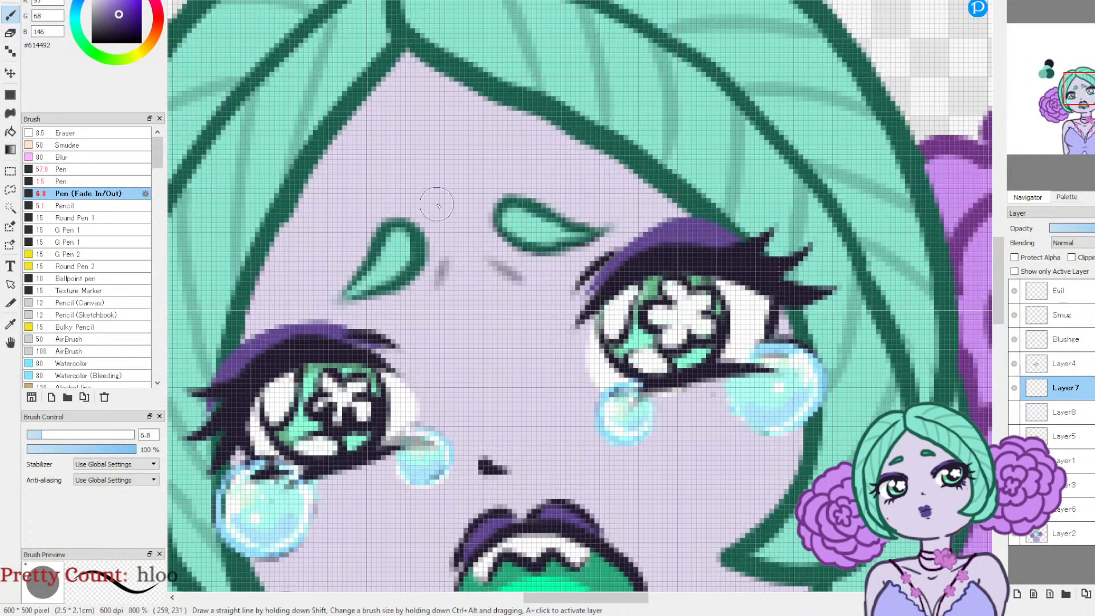
pyautogui.moveTo(785, 331); pyautogui.dragTo(789, 313)
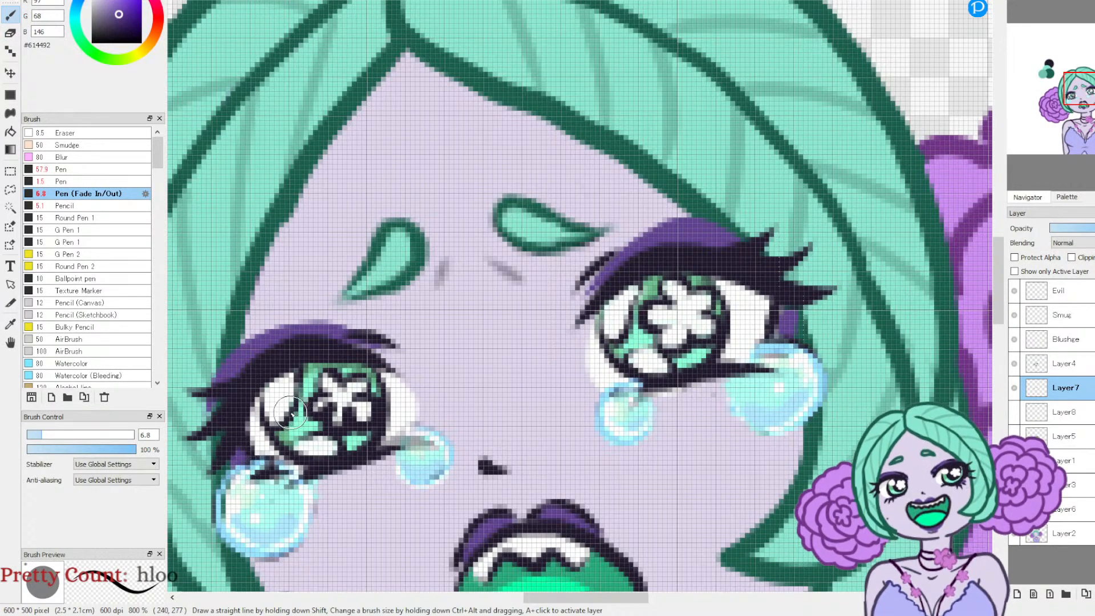
# Step: Erase the purple eyeshadow that spills onto the hair beside both open eyes, using the Eraser at size 4.6
pyautogui.click(12, 32)
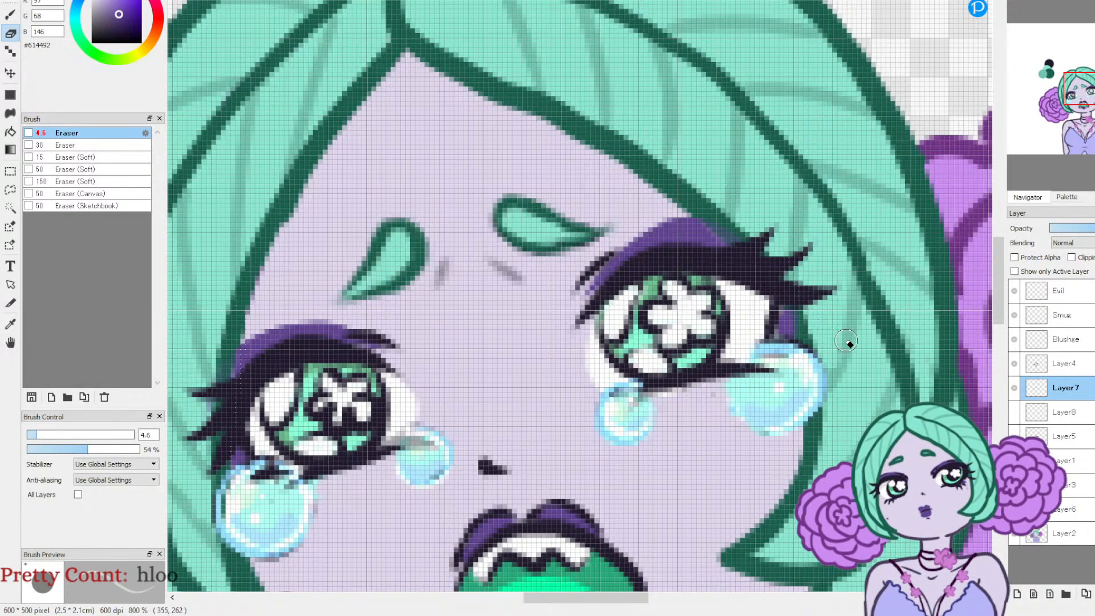
pyautogui.press('b')
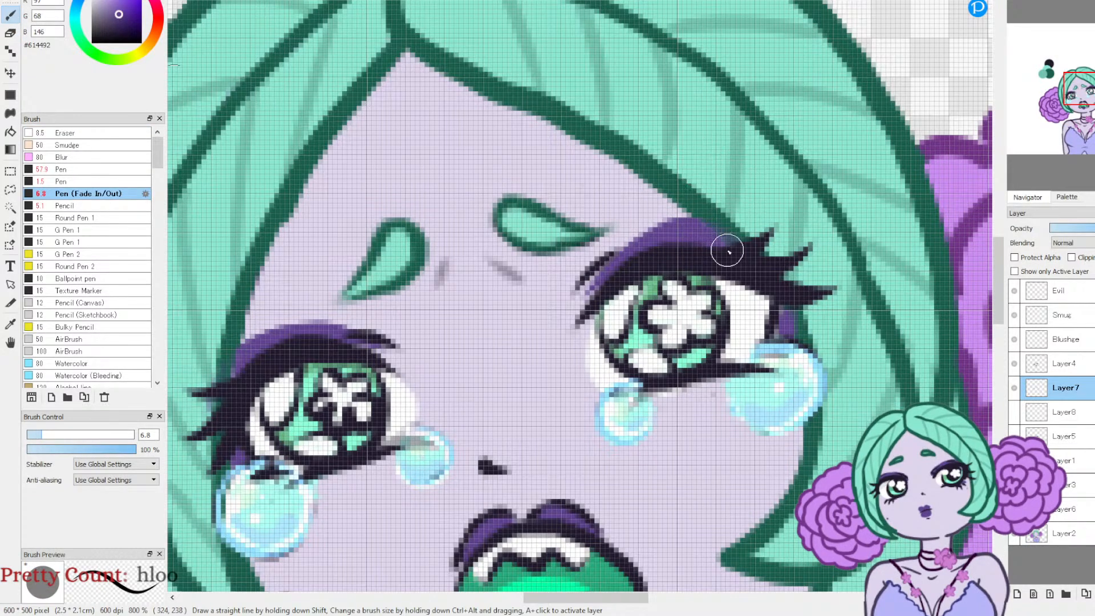
pyautogui.click(1040, 5)
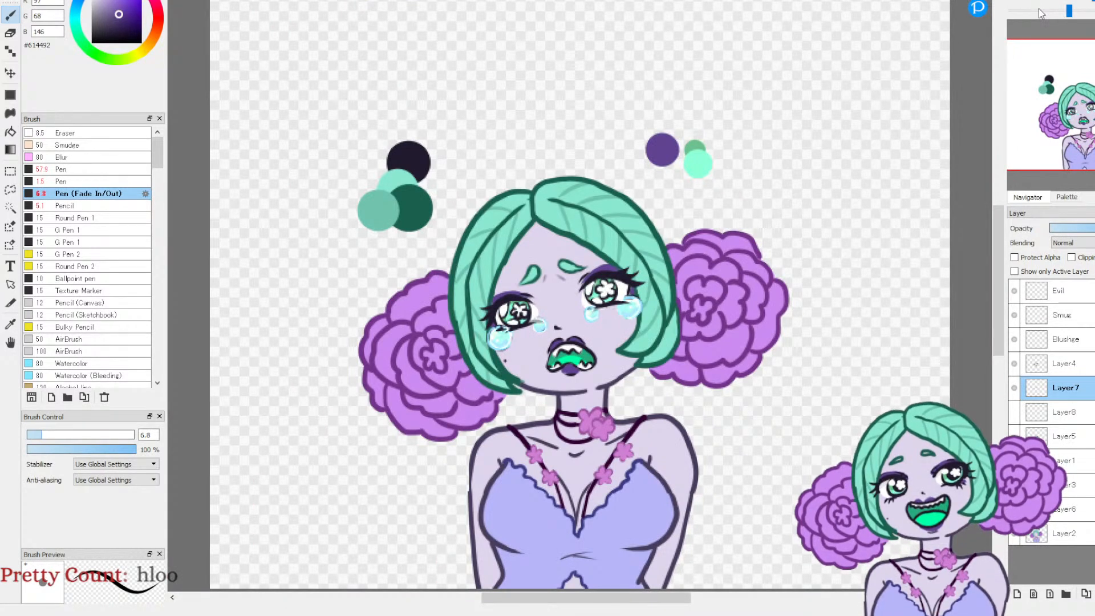
# Step: Set the Eraser's opacity to 100 % for the open-eye crying face's eyeshadow layer
pyautogui.press('e')
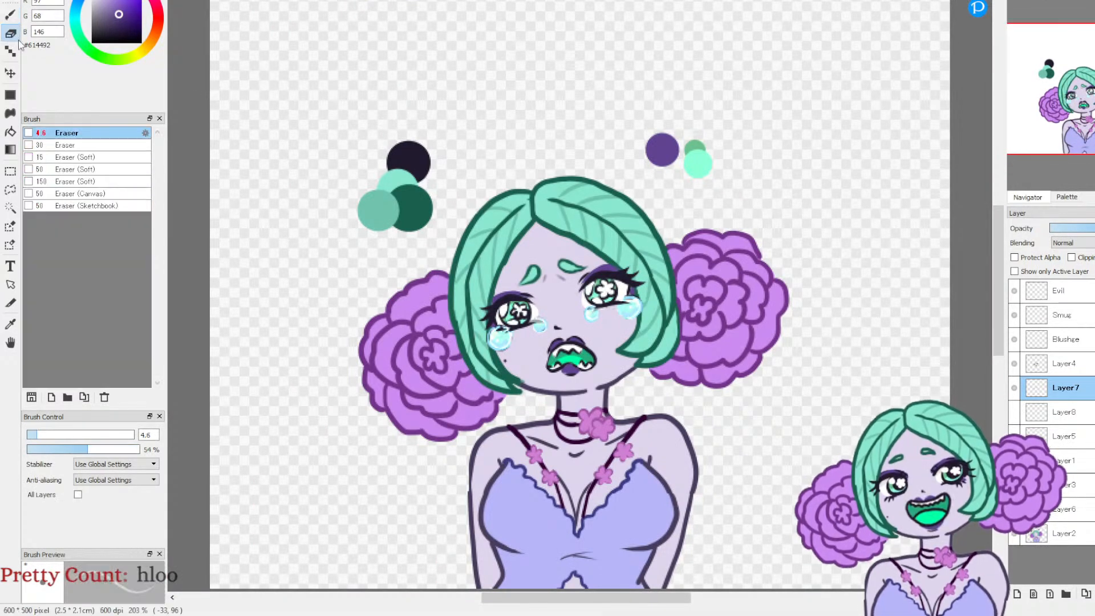
pyautogui.moveTo(121, 450); pyautogui.dragTo(128, 450)
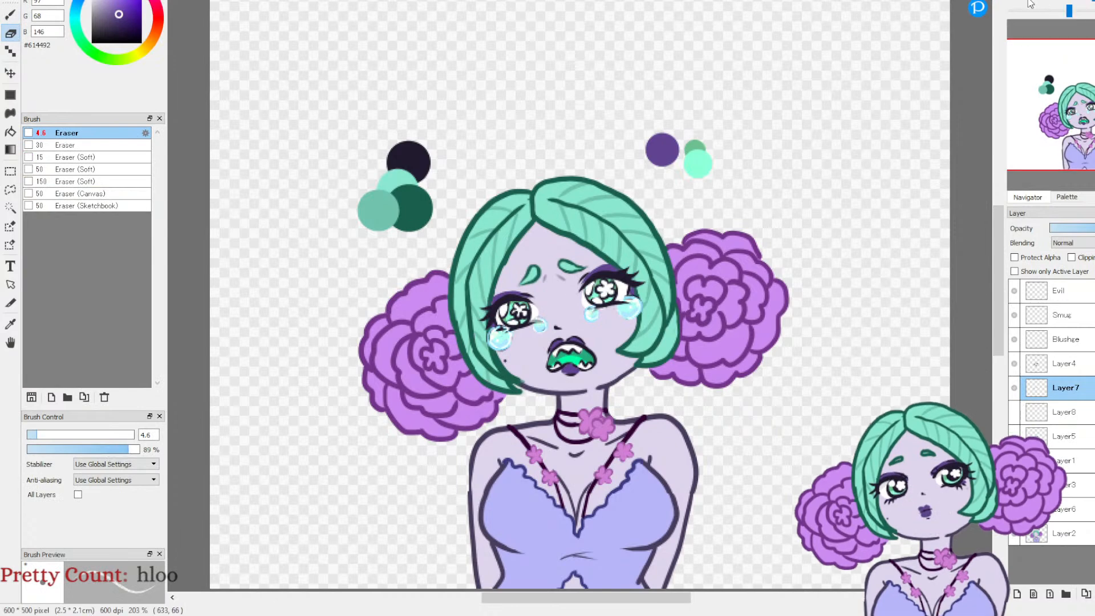
pyautogui.scroll(2, 599, 256)
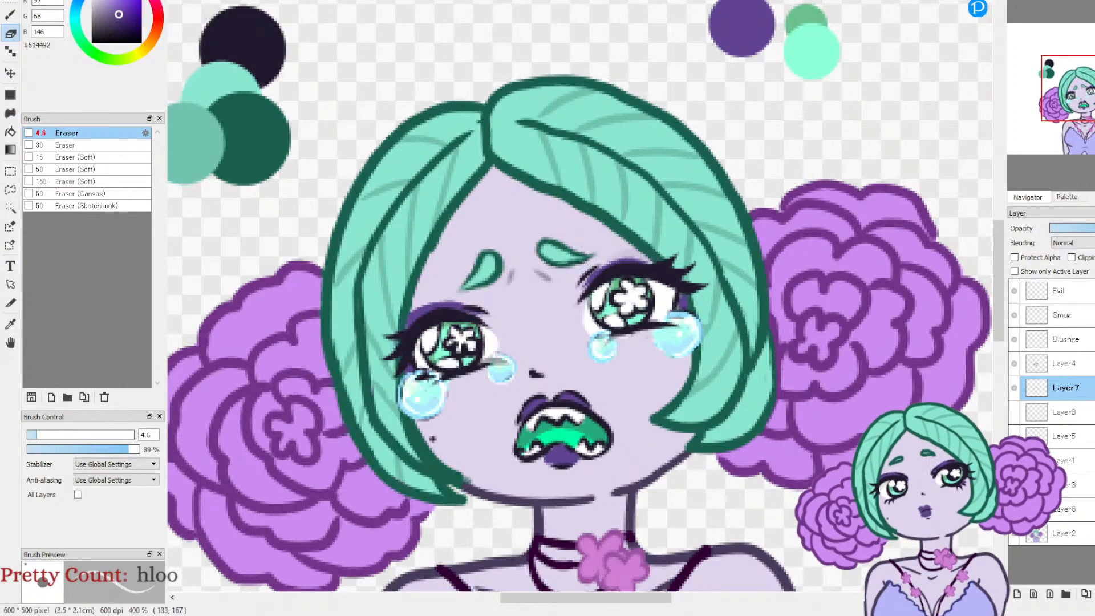
pyautogui.click(136, 450)
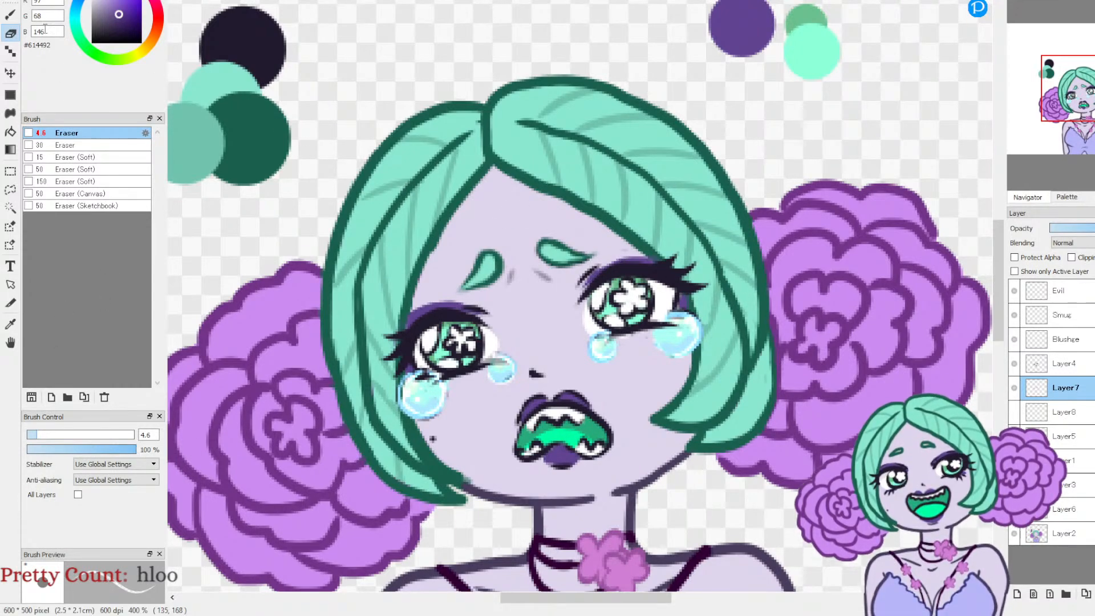
pyautogui.hotkey('ctrl', 'z')
pyautogui.press('Left')
pyautogui.press('Left')
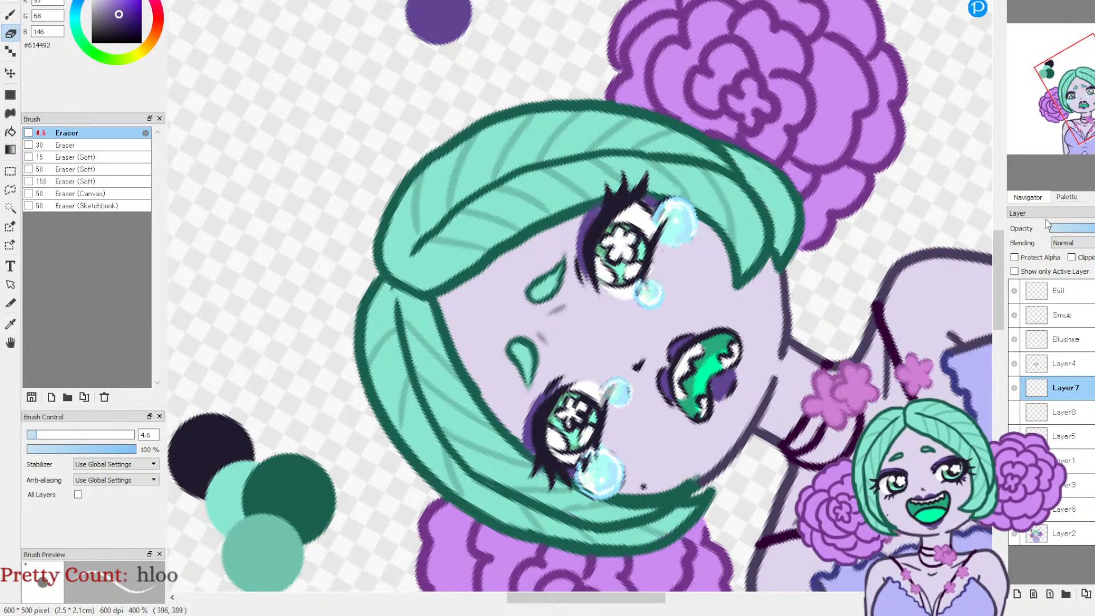
pyautogui.press('Up')
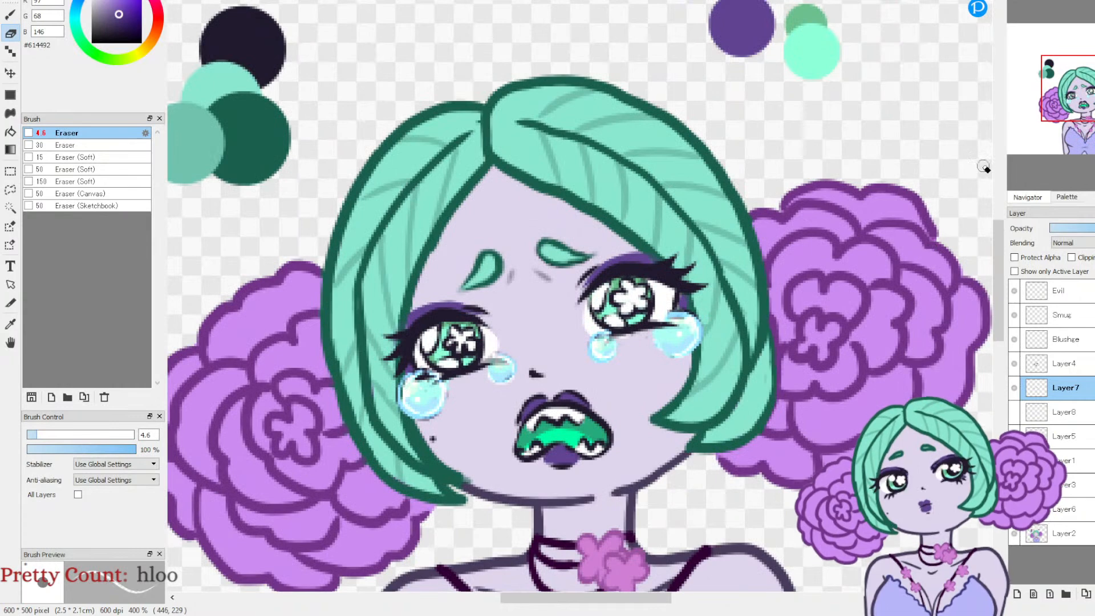
pyautogui.click(1055, 1)
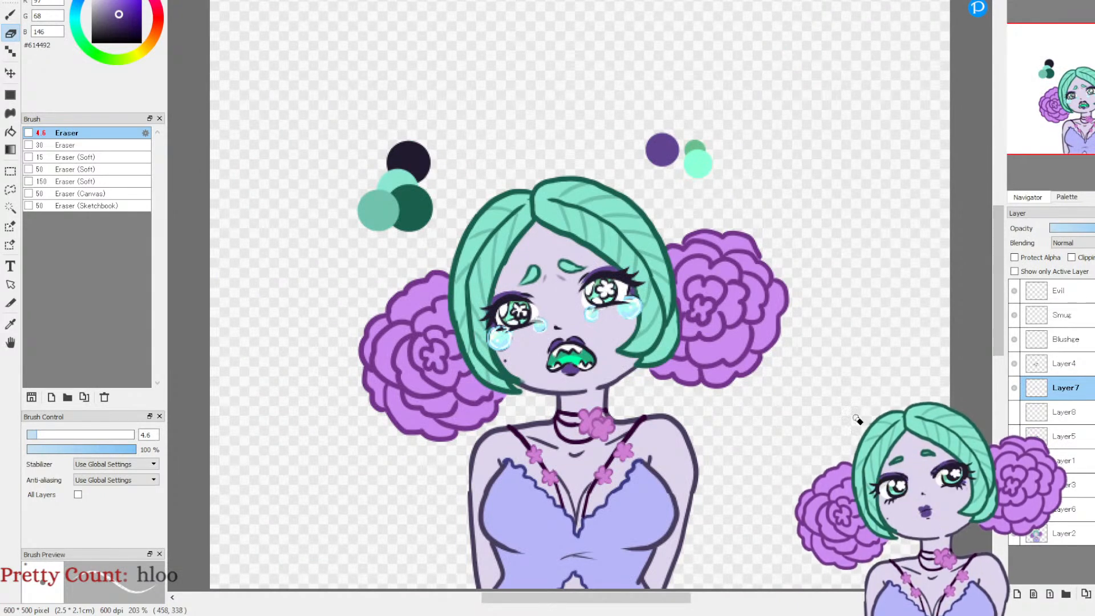
# Step: Toggle Layer4's visibility to compare the open-eye crying face with its eyeshadow, and merge Layer4 down into Layer7
pyautogui.click(1014, 363)
pyautogui.click(1014, 363)
pyautogui.click(1014, 364)
pyautogui.click(1014, 364)
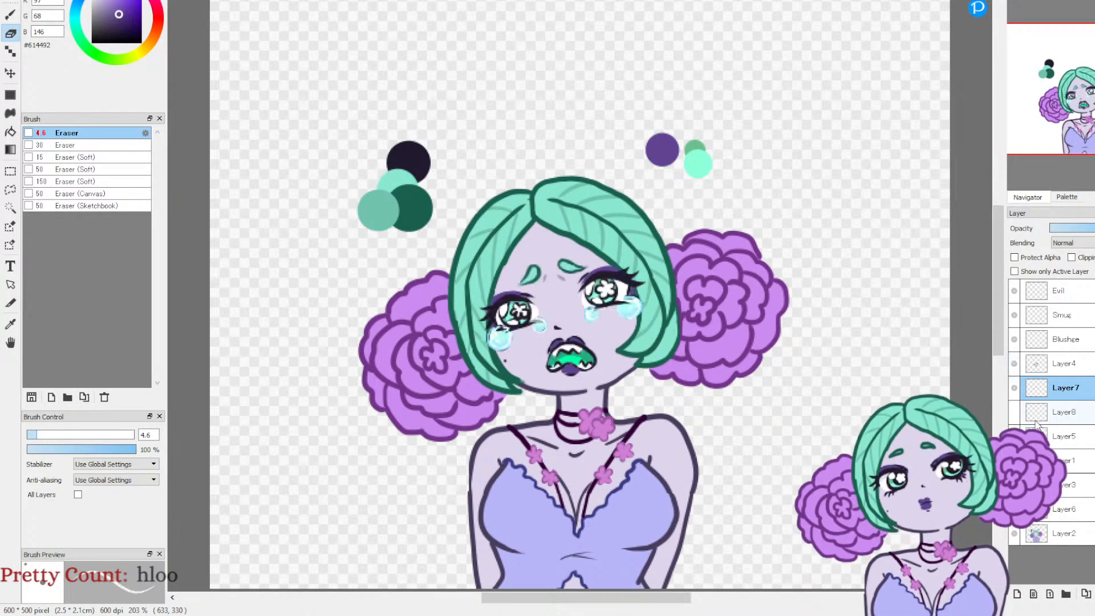
pyautogui.click(1014, 363)
pyautogui.click(1014, 364)
pyautogui.click(1061, 365)
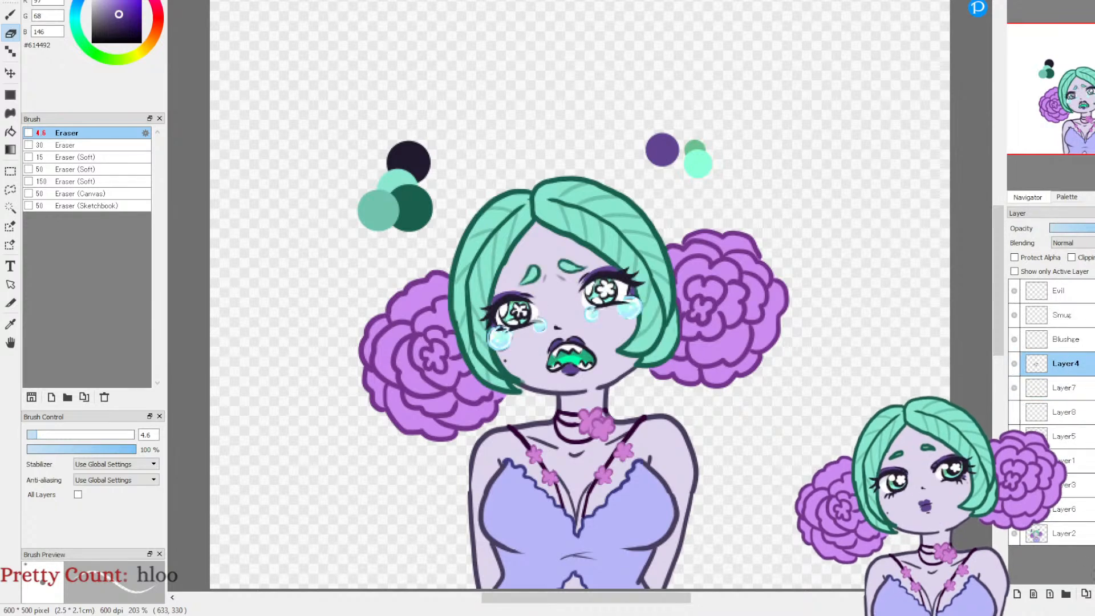
pyautogui.hotkey('ctrl', 'e')
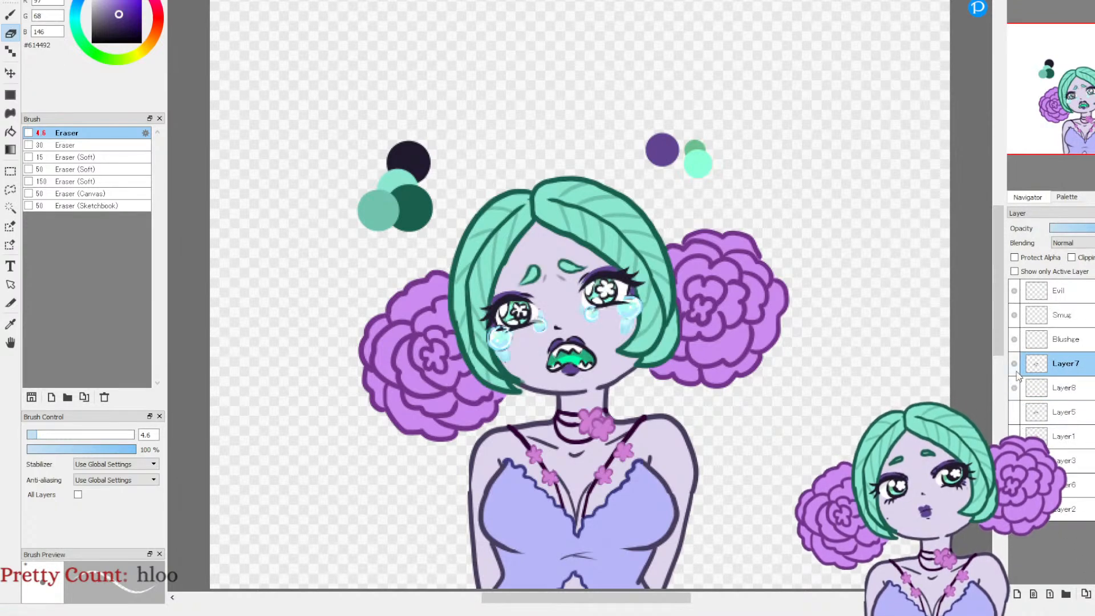
# Step: Hide Layer7 and show Layer5, toggling Layer7, Layer8 and Layer5 to check what belongs to the closed-eye crying face
pyautogui.click(1014, 363)
pyautogui.click(1014, 412)
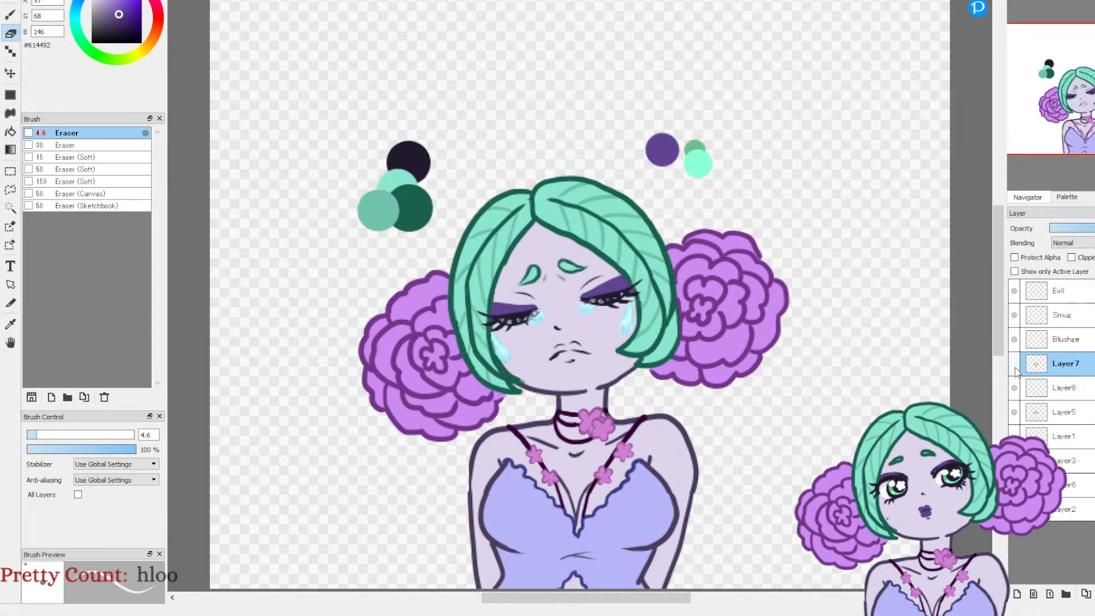
pyautogui.click(1014, 366)
pyautogui.click(1014, 366)
pyautogui.click(1014, 366)
pyautogui.click(1014, 366)
pyautogui.click(1014, 368)
pyautogui.click(1014, 367)
pyautogui.click(1014, 387)
pyautogui.click(1013, 387)
pyautogui.click(1015, 411)
pyautogui.click(1014, 412)
# Step: Add a layer above Layer1 and paint the closed-eye face's lips purple #614492 with Pen (Fade In/Out) at size 6.8
pyautogui.click(1063, 437)
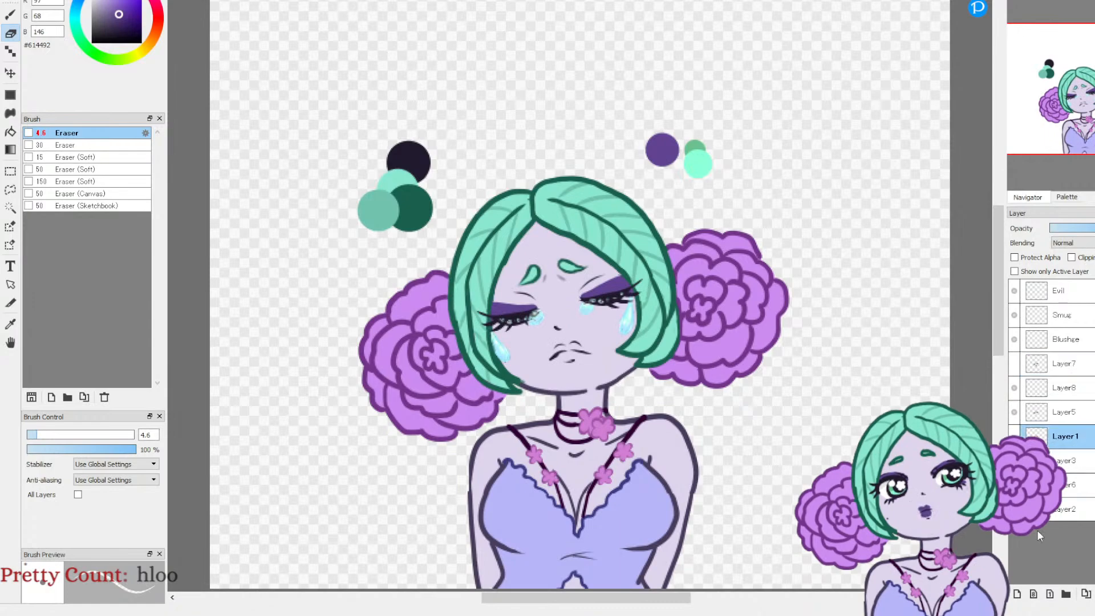
pyautogui.click(1017, 594)
pyautogui.press('b')
pyautogui.click(1016, 2)
pyautogui.click(1016, 2)
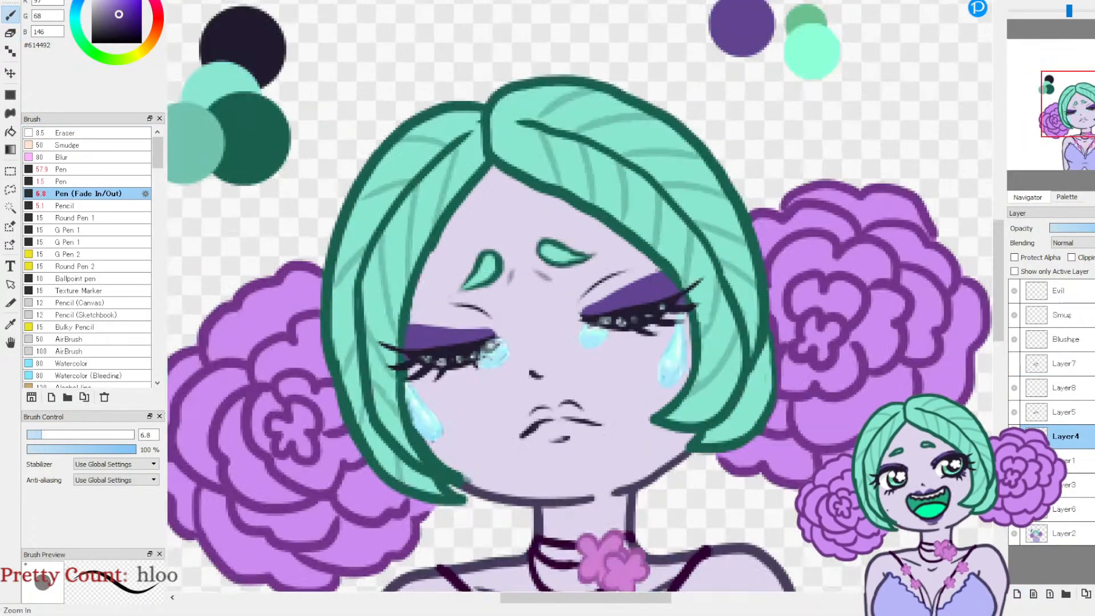
pyautogui.click(1016, 1)
pyautogui.click(1016, 1)
pyautogui.moveTo(1070, 108); pyautogui.dragTo(1082, 121)
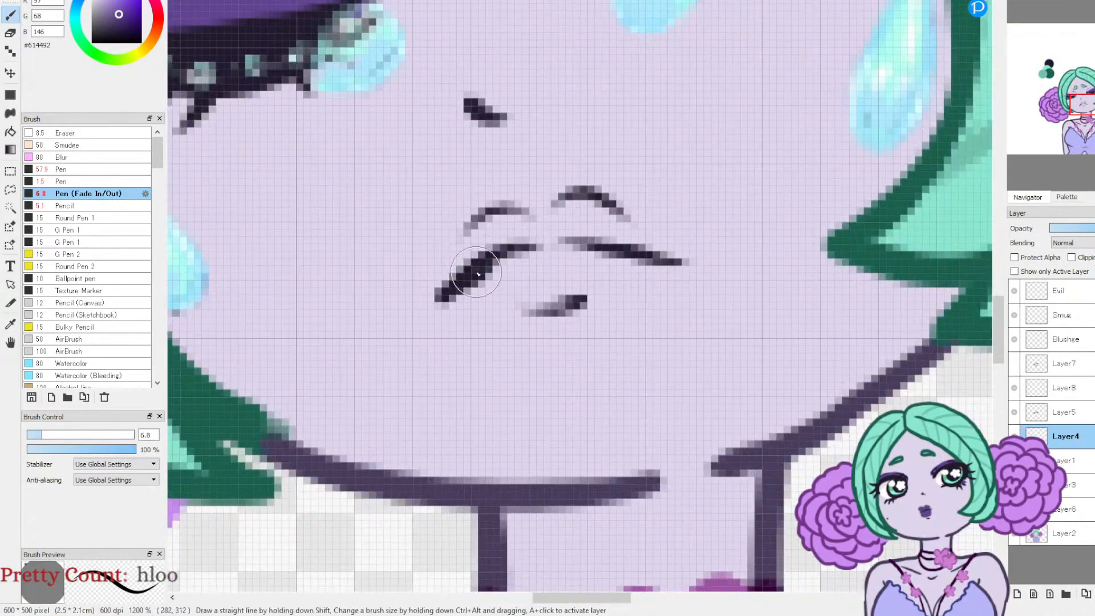
pyautogui.moveTo(480, 259)
pyautogui.mouseDown()
pyautogui.moveTo(489, 230)
pyautogui.moveTo(513, 231)
pyautogui.mouseUp()
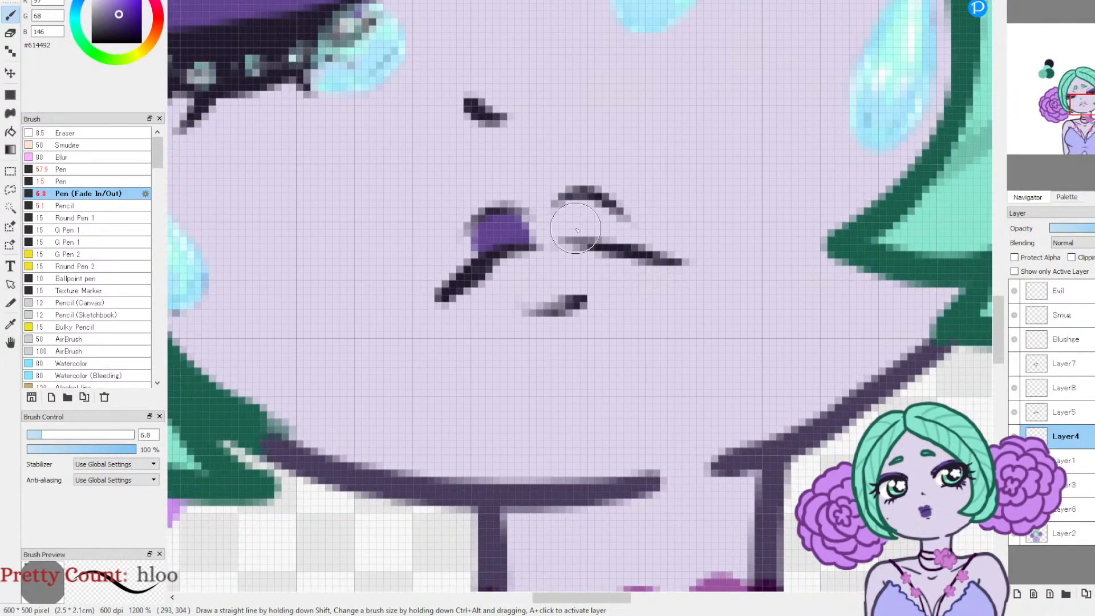
pyautogui.moveTo(632, 247)
pyautogui.mouseDown()
pyautogui.moveTo(583, 215)
pyautogui.moveTo(548, 239)
pyautogui.moveTo(501, 235)
pyautogui.moveTo(557, 239)
pyautogui.moveTo(573, 212)
pyautogui.moveTo(512, 291)
pyautogui.moveTo(541, 302)
pyautogui.moveTo(574, 282)
pyautogui.moveTo(589, 244)
pyautogui.moveTo(575, 250)
pyautogui.moveTo(613, 249)
pyautogui.mouseUp()
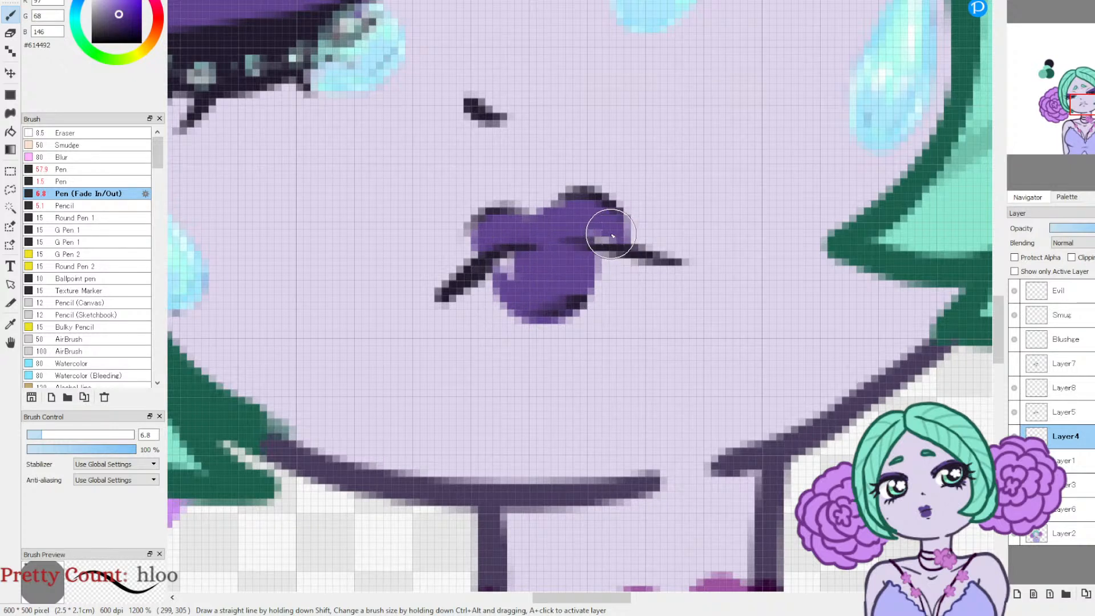
# Step: Fill the remaining gaps along the edges and corners of the purple lips using Pen at size 3.2
pyautogui.click(74, 178)
pyautogui.moveTo(29, 435); pyautogui.dragTo(33, 436)
pyautogui.moveTo(597, 234); pyautogui.dragTo(602, 261)
pyautogui.moveTo(518, 271)
pyautogui.mouseDown()
pyautogui.moveTo(491, 263)
pyautogui.moveTo(503, 279)
pyautogui.moveTo(470, 238)
pyautogui.moveTo(483, 226)
pyautogui.moveTo(488, 267)
pyautogui.mouseUp()
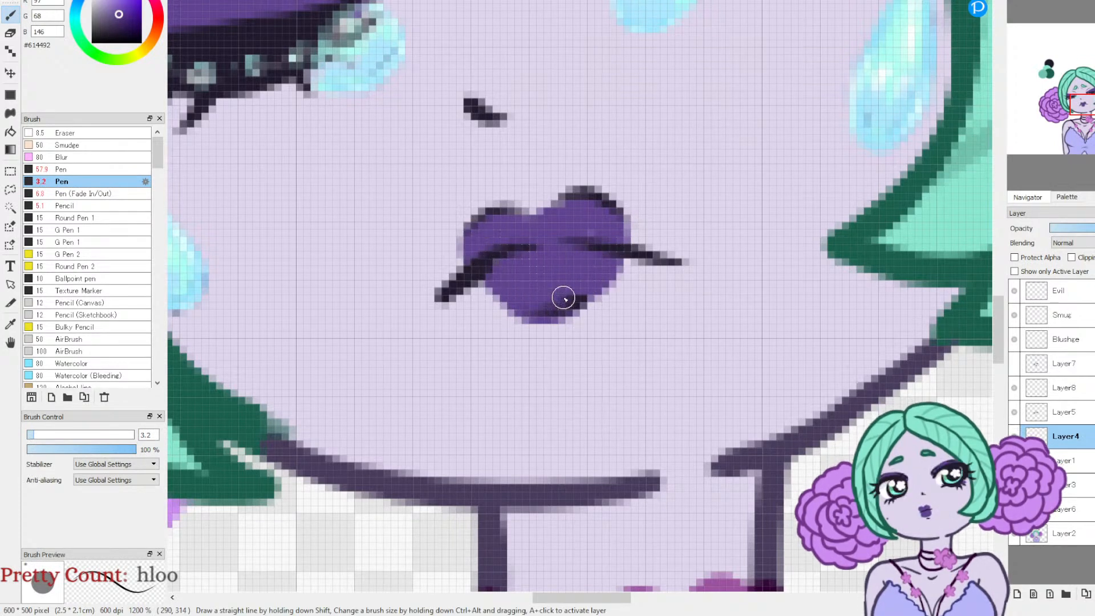
# Step: Erase the purple spilling below the lower lip with the Eraser at size 4.6 and return to the Pen
pyautogui.click(10, 33)
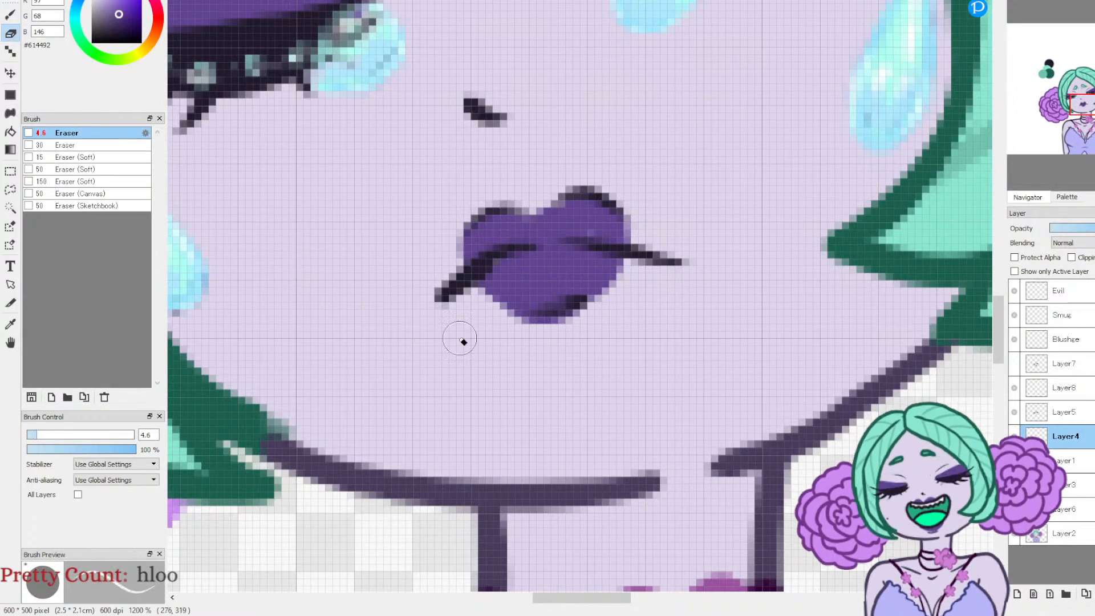
pyautogui.moveTo(474, 301)
pyautogui.mouseDown()
pyautogui.moveTo(537, 330)
pyautogui.moveTo(574, 332)
pyautogui.moveTo(599, 319)
pyautogui.moveTo(525, 336)
pyautogui.moveTo(647, 276)
pyautogui.mouseUp()
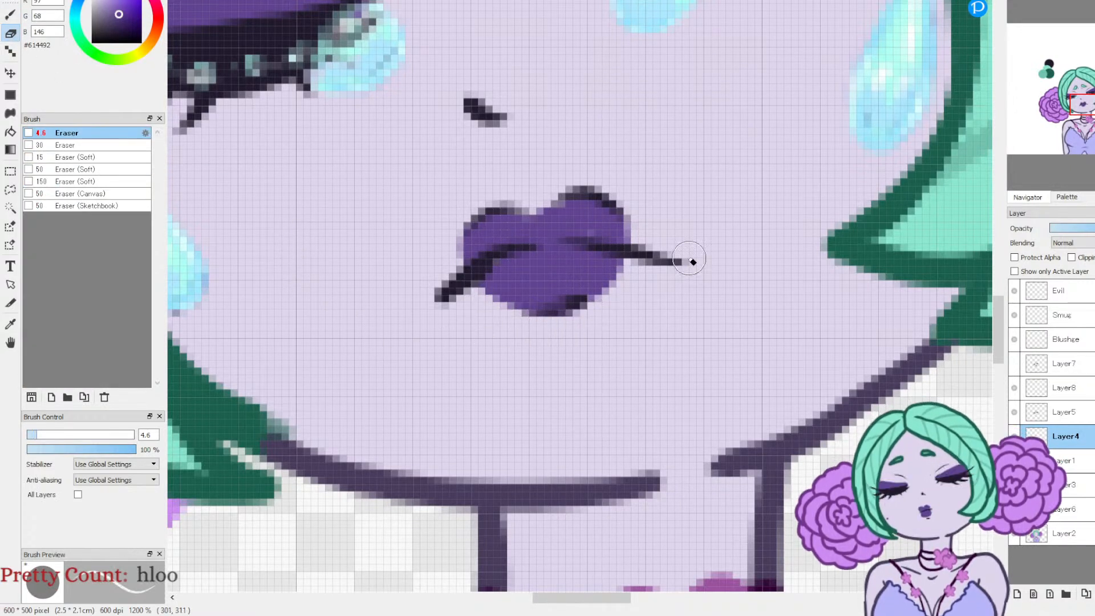
pyautogui.click(11, 14)
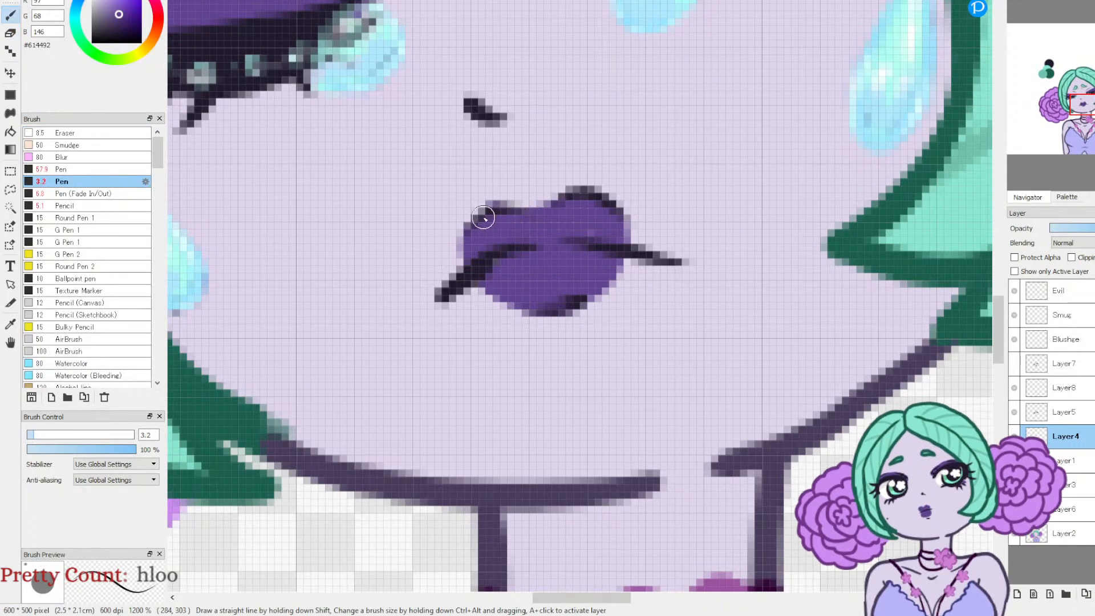
pyautogui.click(1048, 9)
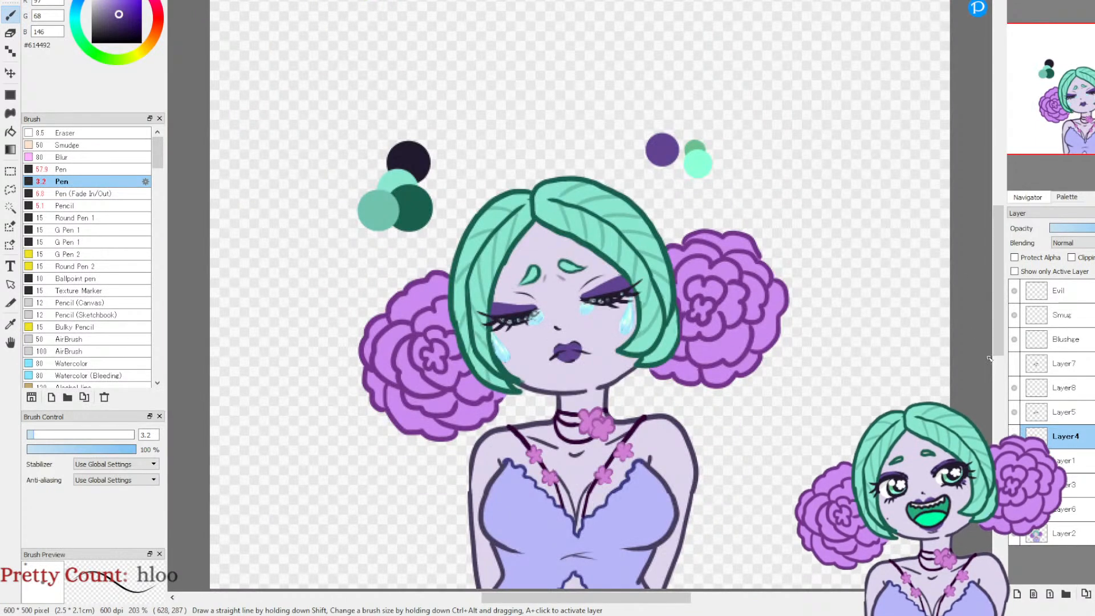
# Step: Toggle the visibility of Layer5, Layer8 and Layer7 to compare the closed-eye and open-eye crying faces
pyautogui.click(1016, 418)
pyautogui.click(1016, 417)
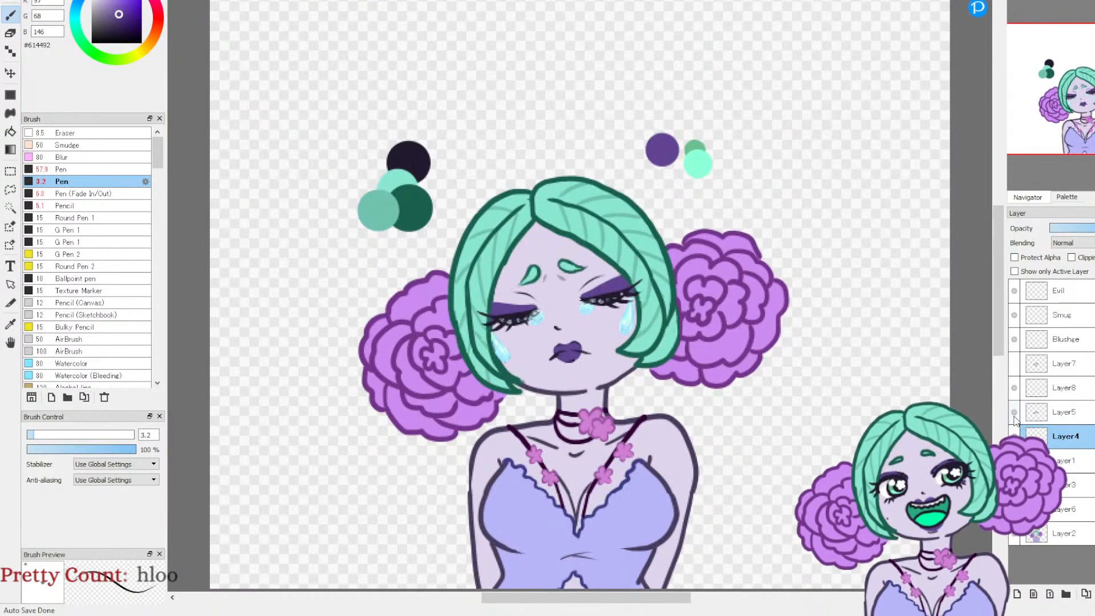
pyautogui.click(1013, 390)
pyautogui.click(1013, 389)
pyautogui.click(1013, 366)
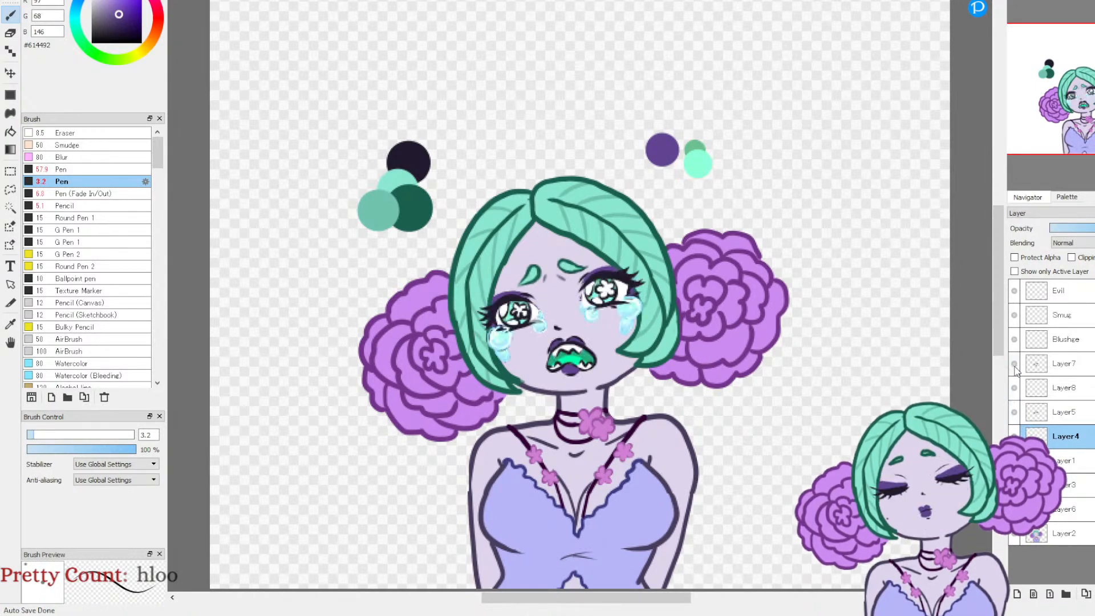
pyautogui.click(1013, 366)
pyautogui.click(1014, 366)
pyautogui.click(1013, 367)
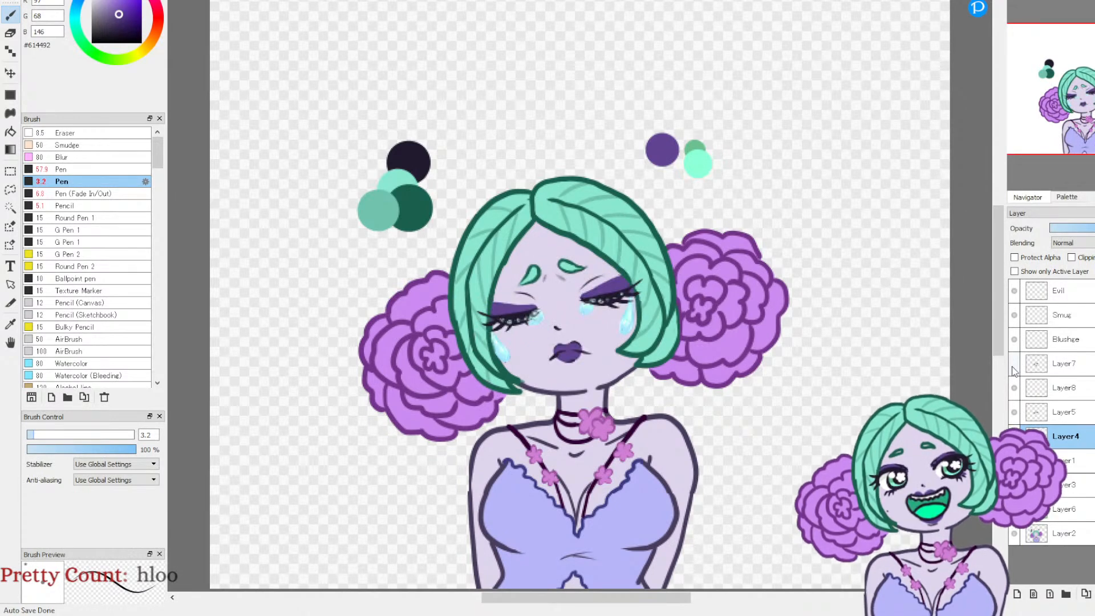
pyautogui.click(1013, 367)
pyautogui.click(1012, 367)
pyautogui.click(1011, 368)
pyautogui.click(1010, 369)
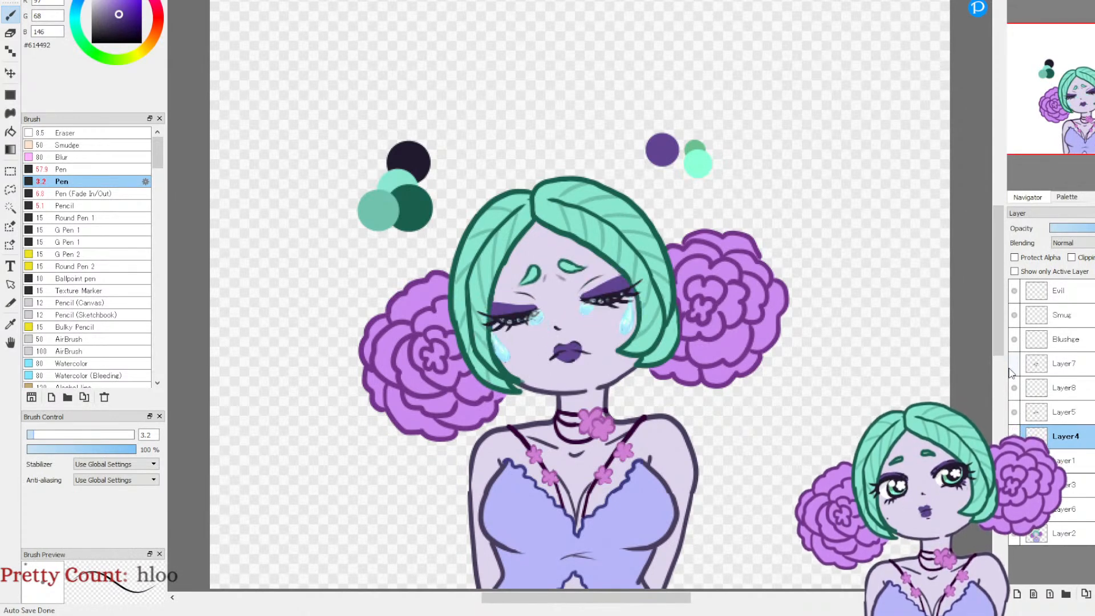
pyautogui.click(1013, 365)
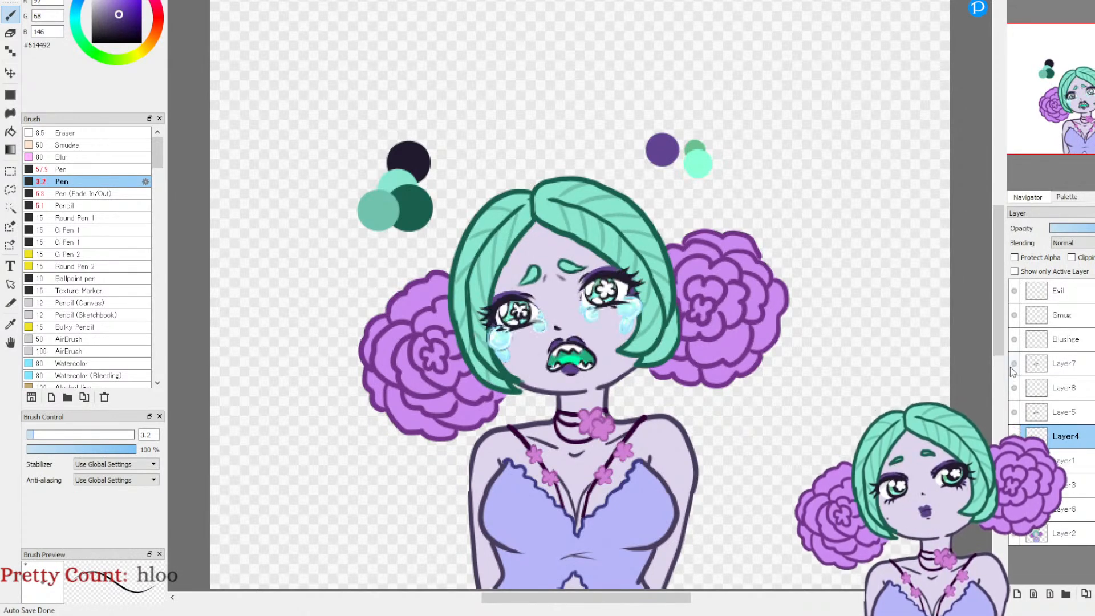
pyautogui.click(1013, 364)
pyautogui.click(1013, 364)
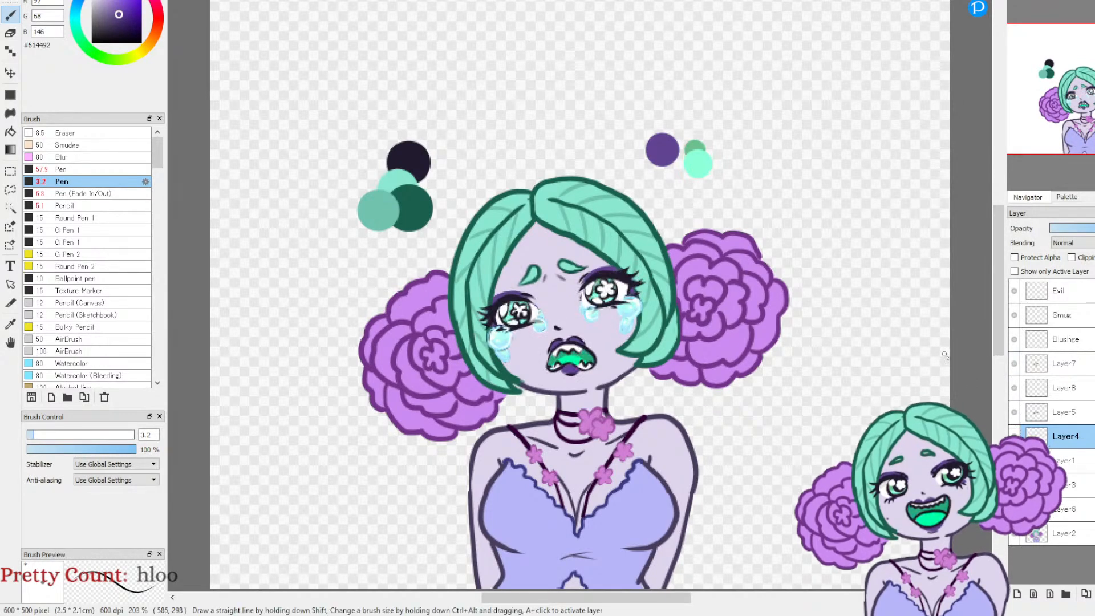
pyautogui.click(1014, 363)
pyautogui.click(1013, 364)
pyautogui.click(1014, 363)
pyautogui.click(1014, 363)
pyautogui.click(1015, 366)
pyautogui.click(1015, 366)
pyautogui.click(1014, 366)
pyautogui.click(1015, 366)
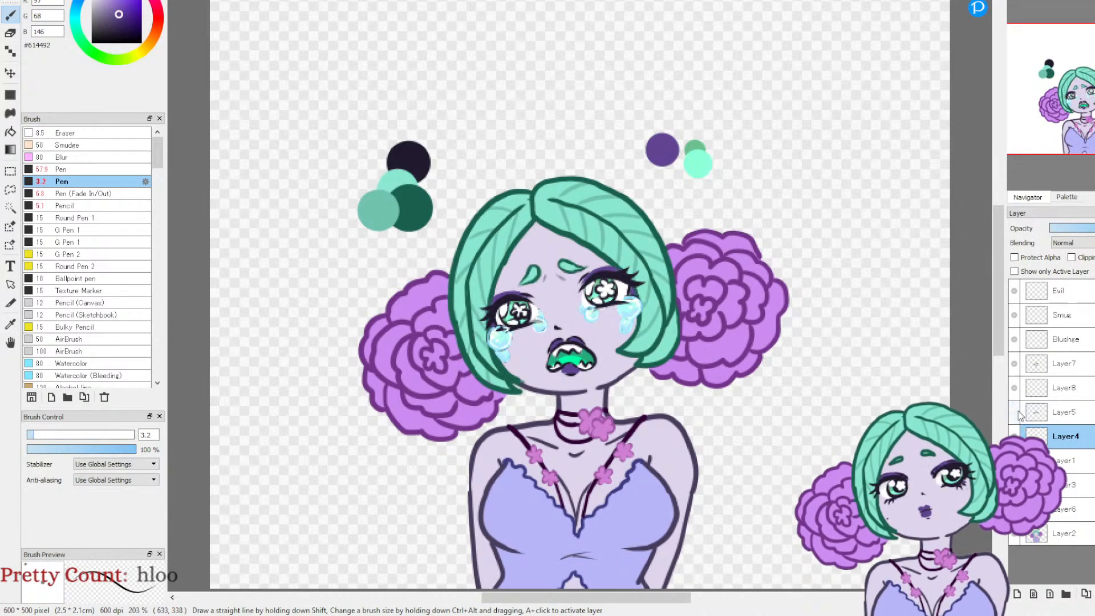
pyautogui.click(1014, 365)
pyautogui.click(1014, 365)
pyautogui.click(1014, 364)
pyautogui.click(1014, 365)
# Step: Rename Layer7 with a label beginning "Sad open eye", and switch visibility from that layer to Layer8
pyautogui.click(1065, 365)
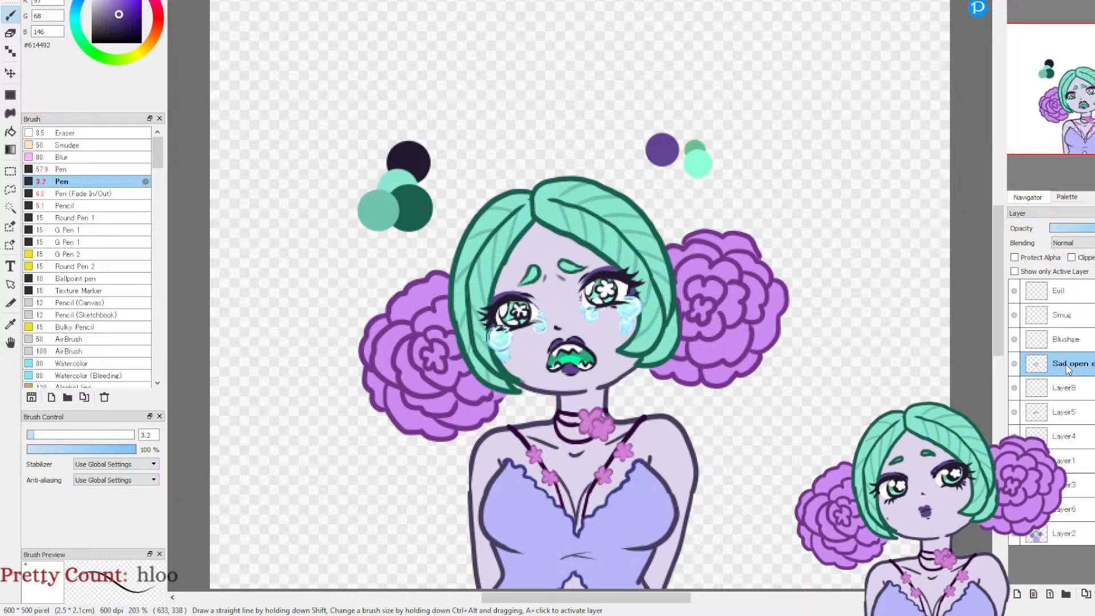
pyautogui.click(962, 375)
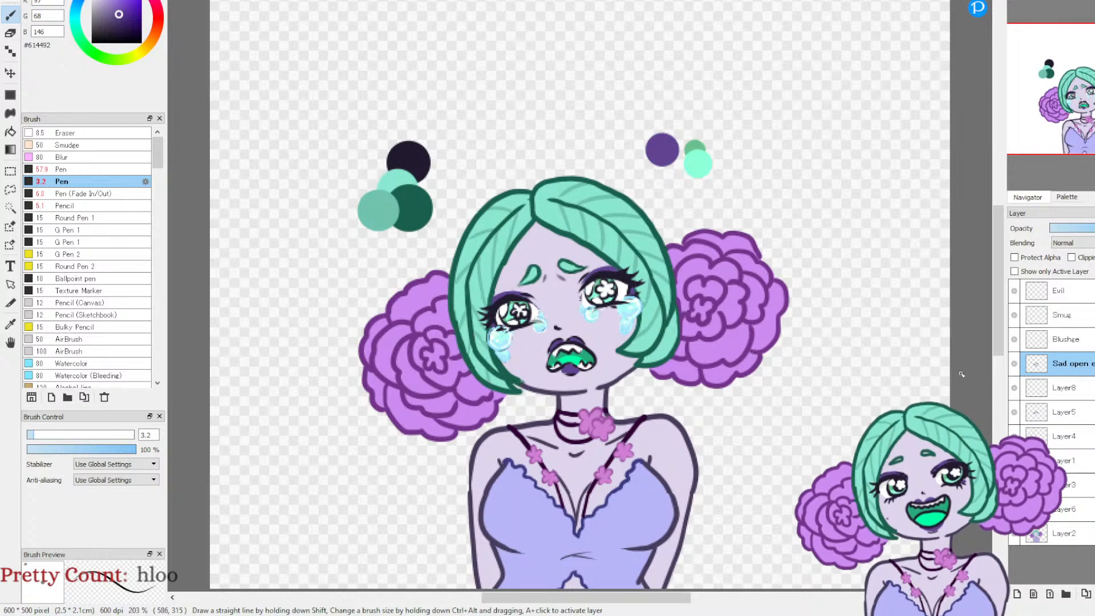
pyautogui.click(1014, 364)
pyautogui.click(1015, 389)
pyautogui.click(1015, 389)
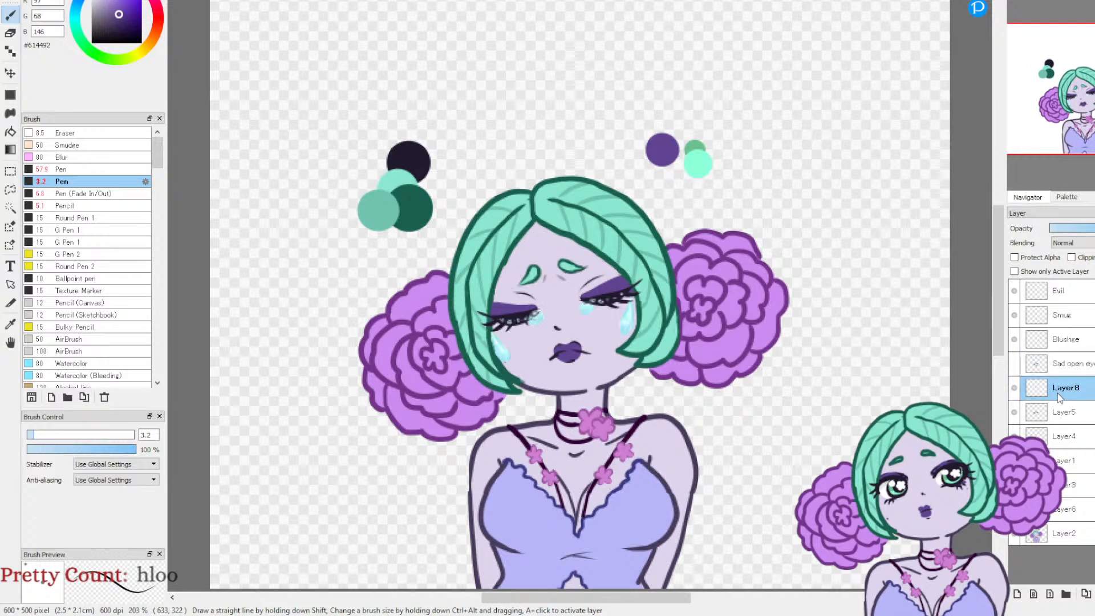
# Step: Merge Layer8 and Layer5 down into Layer4 and toggle the merged layer to check the closed-eye crying face
pyautogui.click(1094, 593)
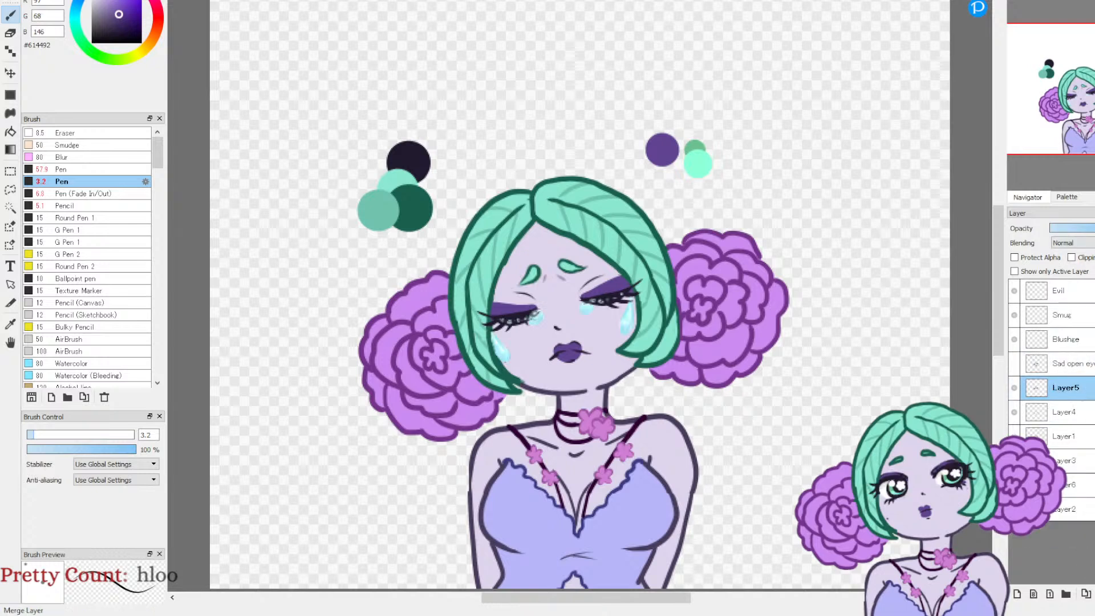
pyautogui.click(1094, 594)
pyautogui.click(1015, 388)
pyautogui.click(1015, 389)
pyautogui.click(1014, 389)
pyautogui.click(1015, 389)
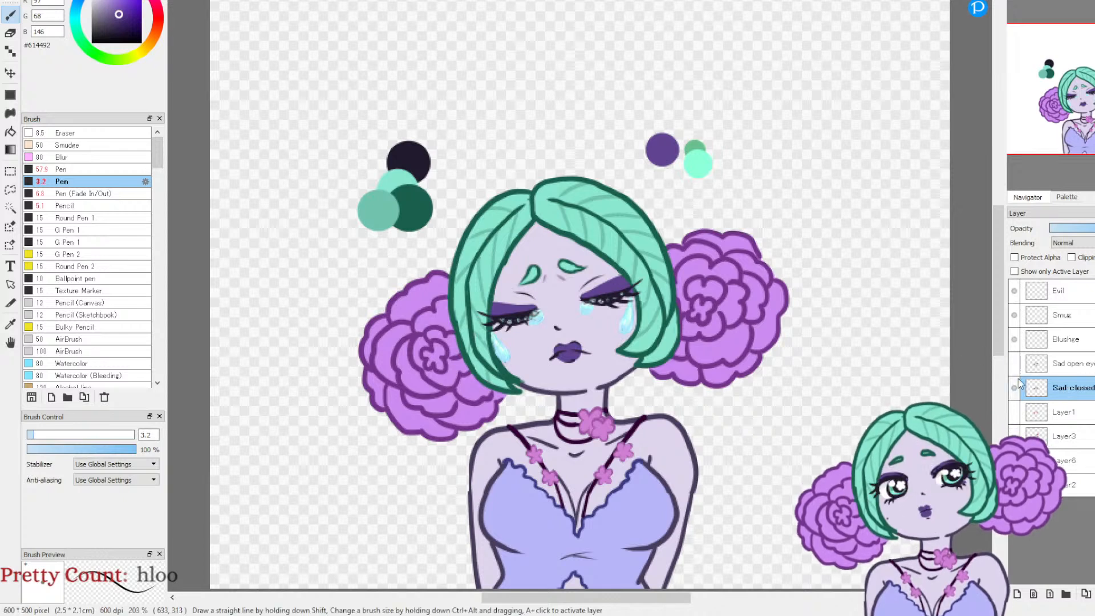
# Step: Rename merged Layer4 with a label beginning "Sad closed", hide it, and show the angry face with red eyes
pyautogui.click(1014, 365)
pyautogui.click(1014, 365)
pyautogui.click(1015, 390)
pyautogui.click(1015, 420)
pyautogui.click(1015, 422)
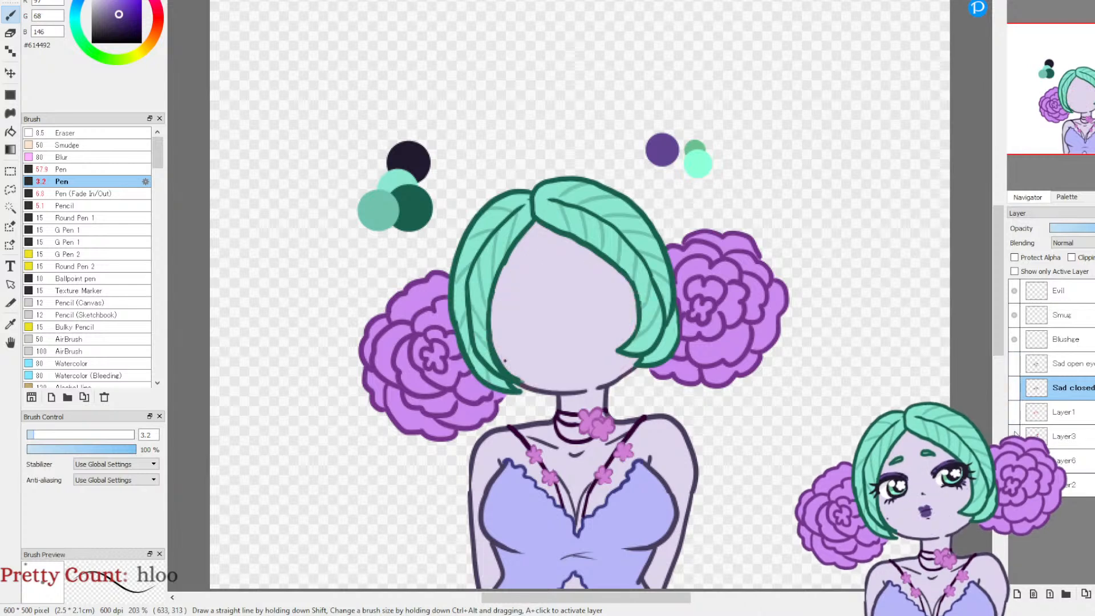
pyautogui.click(1015, 422)
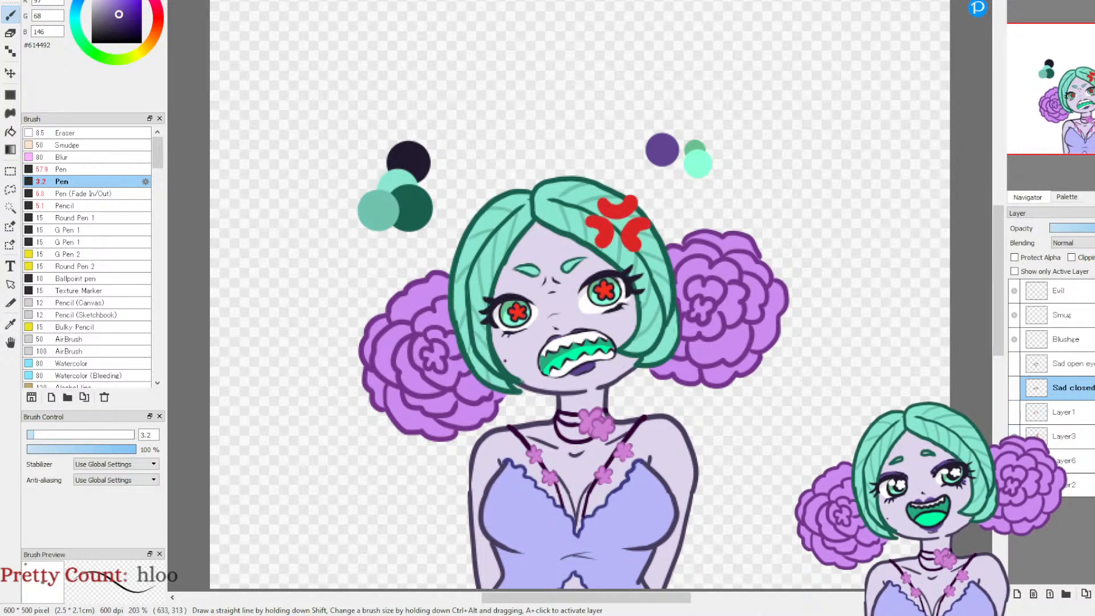
# Step: Merge Layer3 down into Layer6 and rename the merged angry-face layer "angy"
pyautogui.click(1015, 461)
pyautogui.click(1079, 438)
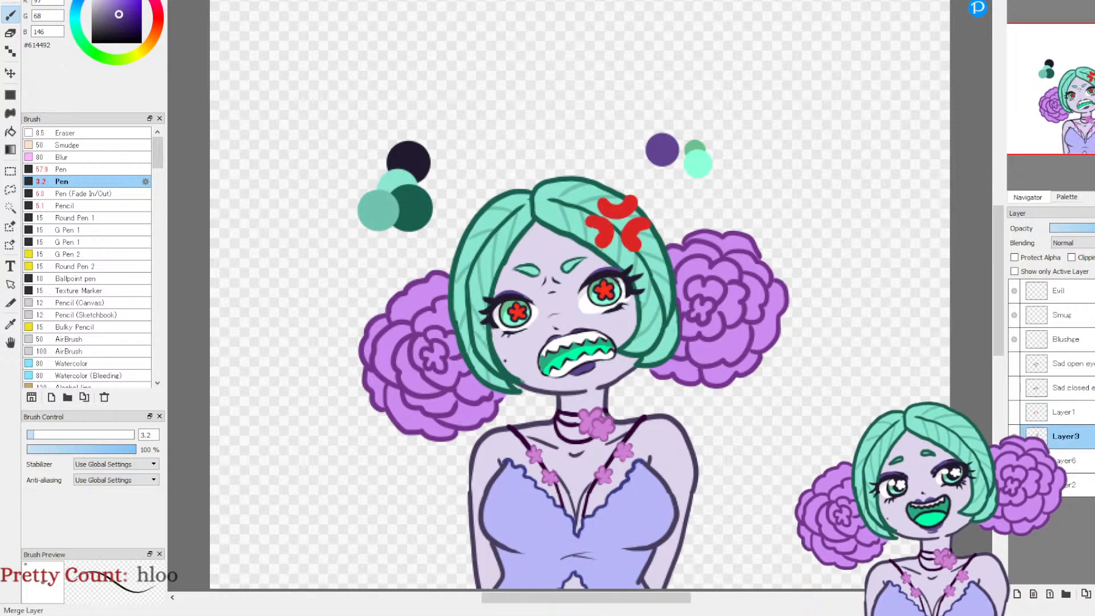
pyautogui.click(1094, 593)
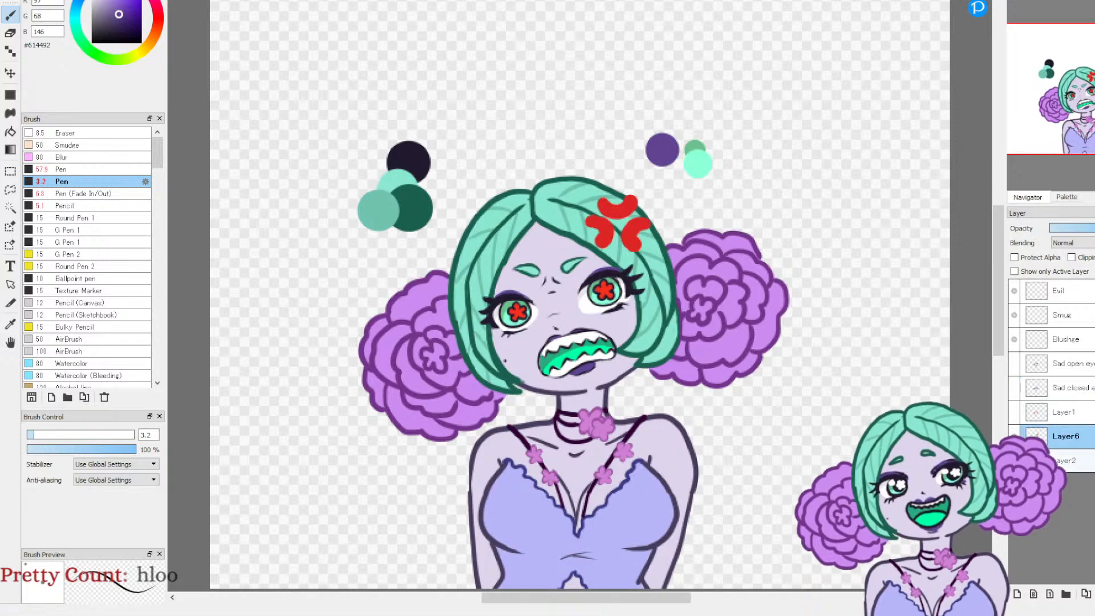
pyautogui.doubleClick(1060, 442)
pyautogui.write('angy')
pyautogui.press('Return')
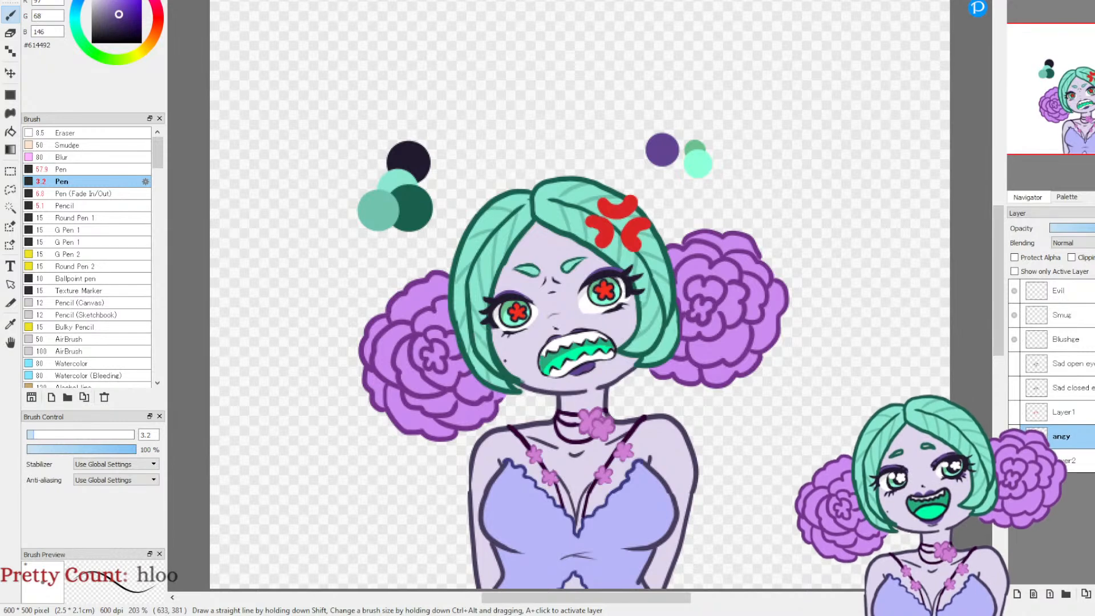
# Step: Paste the copied worried eyebrows onto a new layer above Layer2 and toggle the angy layer to check them
pyautogui.click(1061, 460)
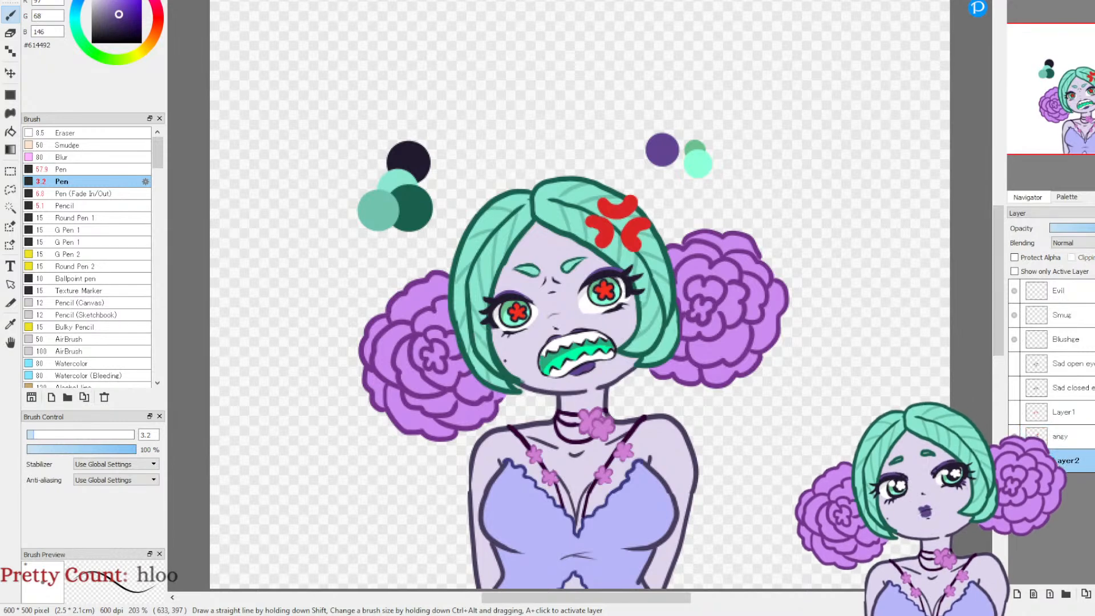
pyautogui.hotkey('ctrl', 'v')
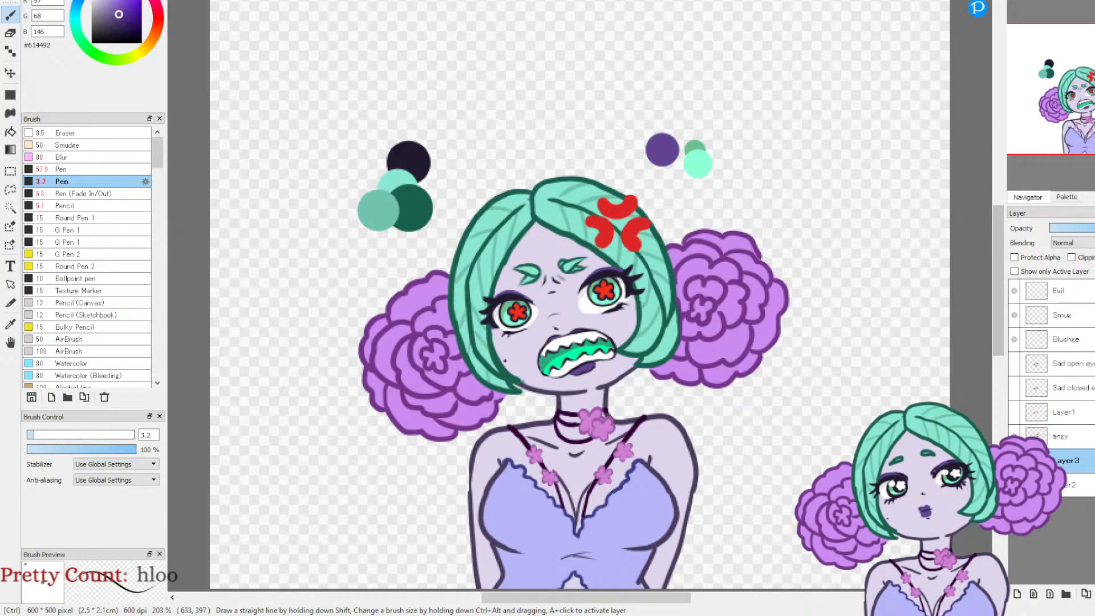
pyautogui.click(1014, 436)
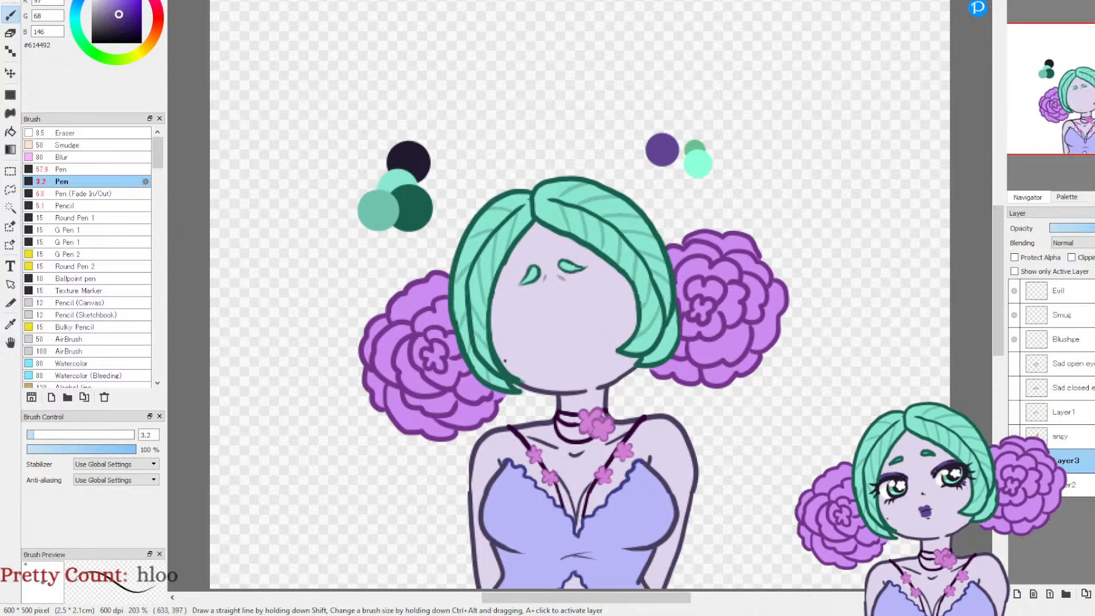
pyautogui.click(1014, 436)
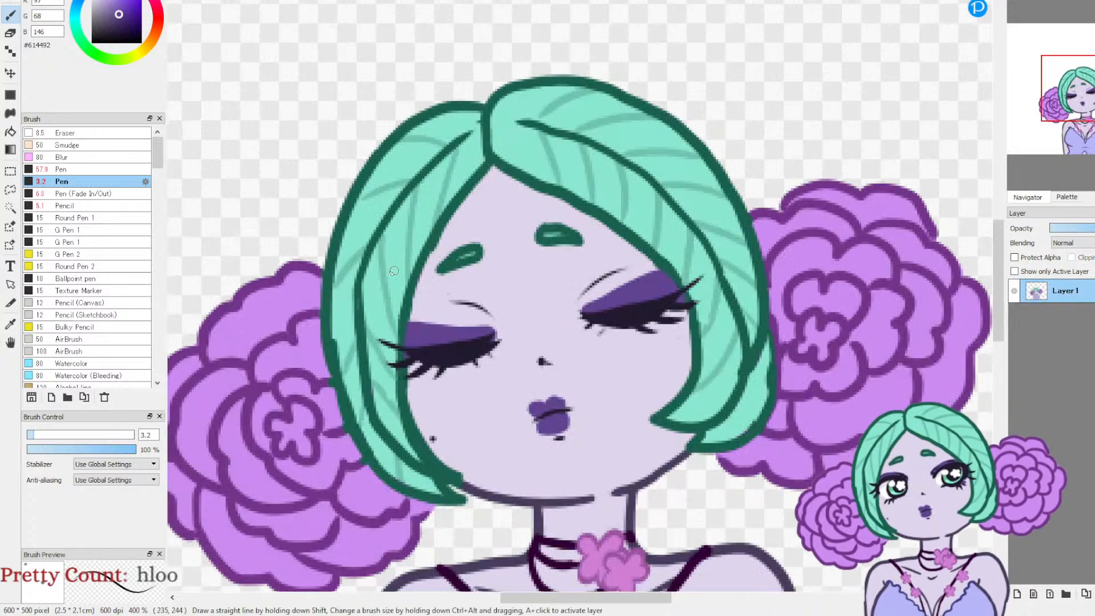
# Step: Copy the closed eyes from the closed-eye portrait with a lasso selection, paste them into the expression drawing and move them onto the face
pyautogui.press('l')
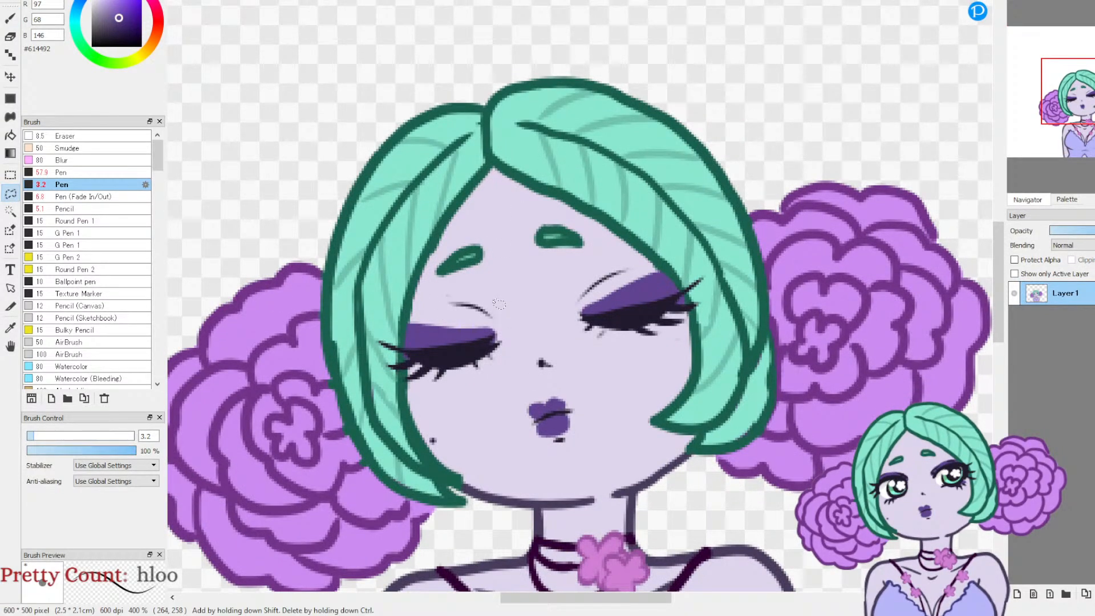
pyautogui.moveTo(416, 305)
pyautogui.mouseDown()
pyautogui.moveTo(402, 344)
pyautogui.moveTo(377, 340)
pyautogui.moveTo(405, 385)
pyautogui.moveTo(453, 396)
pyautogui.moveTo(564, 358)
pyautogui.moveTo(669, 353)
pyautogui.moveTo(711, 303)
pyautogui.moveTo(710, 271)
pyautogui.moveTo(681, 283)
pyautogui.moveTo(662, 267)
pyautogui.moveTo(576, 278)
pyautogui.mouseUp()
pyautogui.moveTo(501, 303); pyautogui.dragTo(516, 302)
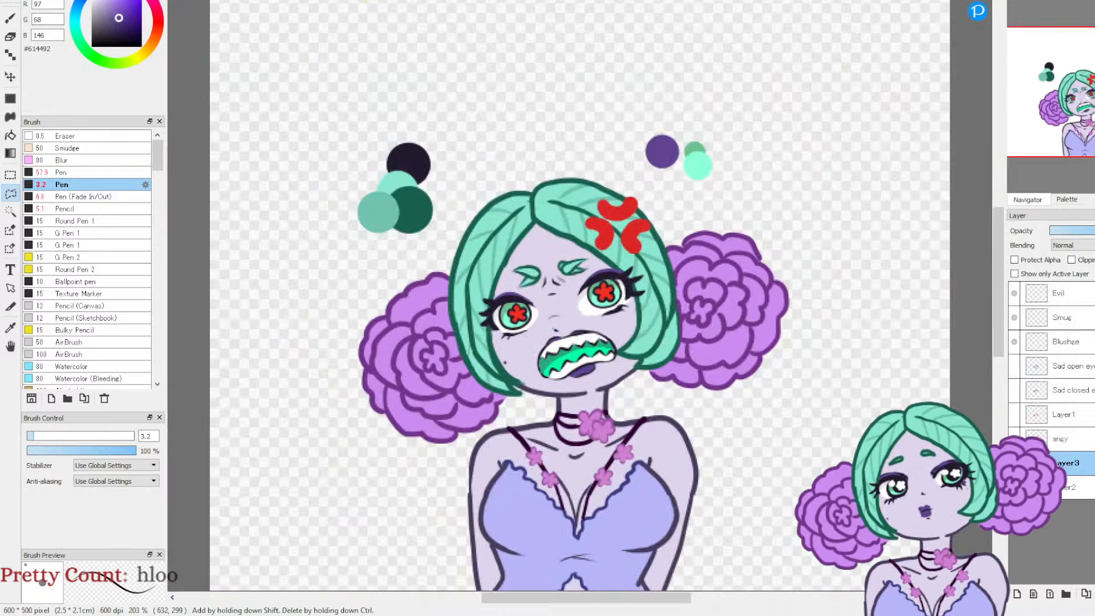
pyautogui.hotkey('ctrl', 'v')
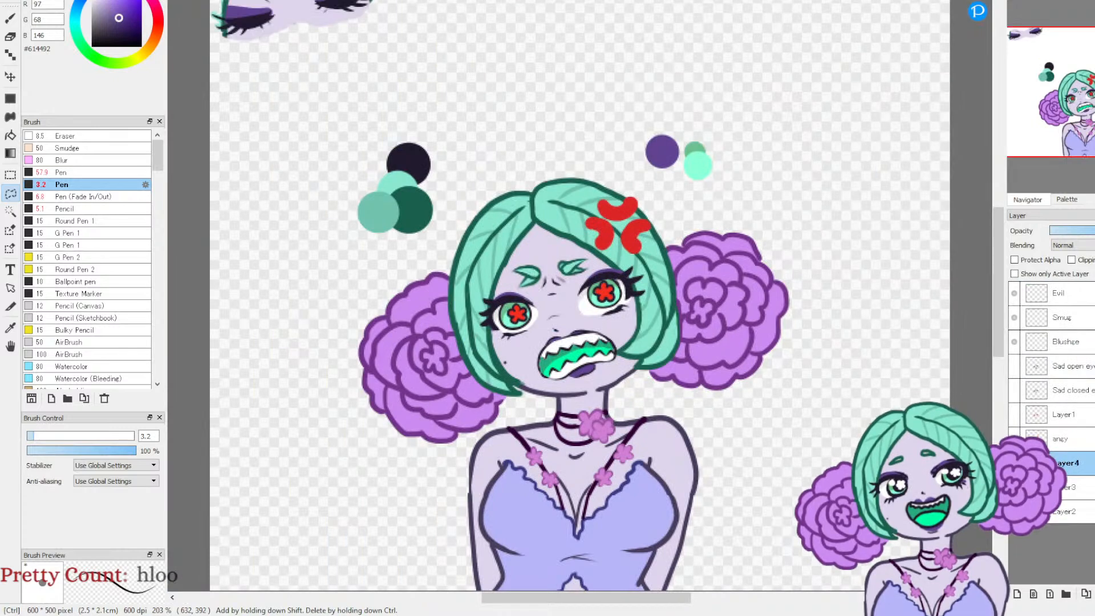
pyautogui.hotkey('ctrl', 't')
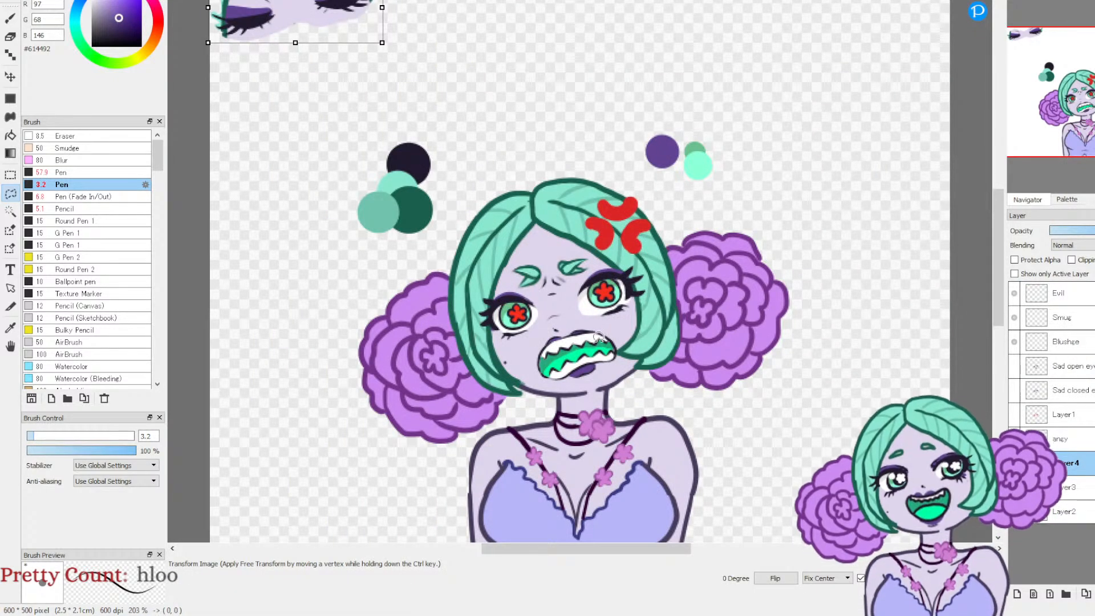
pyautogui.moveTo(350, 10); pyautogui.dragTo(618, 310)
pyautogui.press('Return')
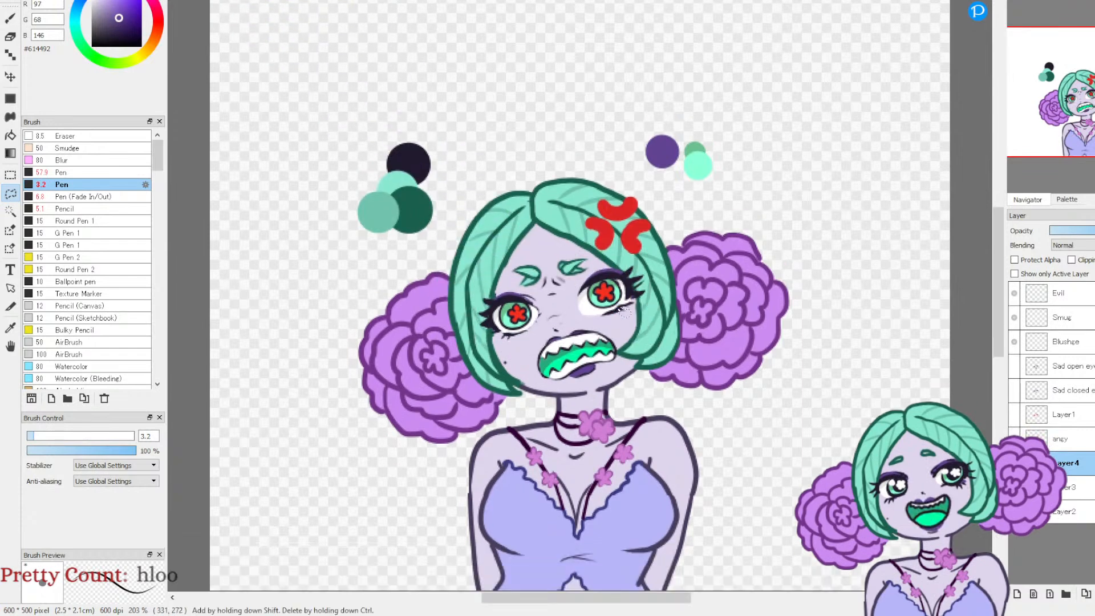
# Step: Hide the angy layer and nudge the pasted closed eyes 1 pixel left and 3 pixels up
pyautogui.click(1014, 439)
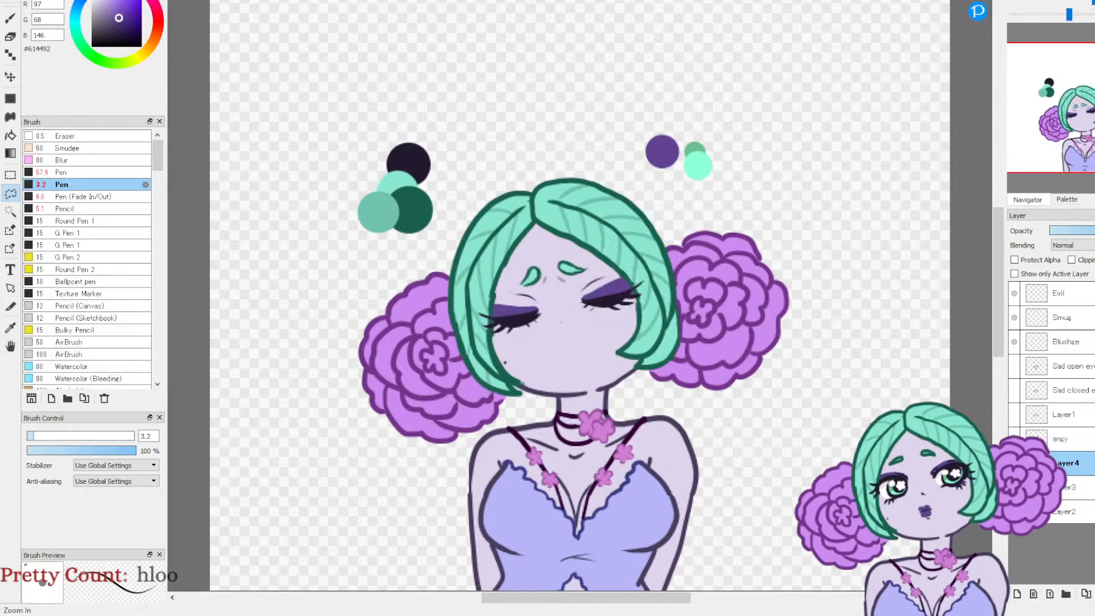
pyautogui.moveTo(1055, 14); pyautogui.dragTo(1069, 14)
pyautogui.moveTo(1069, 106)
pyautogui.mouseDown()
pyautogui.moveTo(1079, 122)
pyautogui.moveTo(1083, 99)
pyautogui.mouseUp()
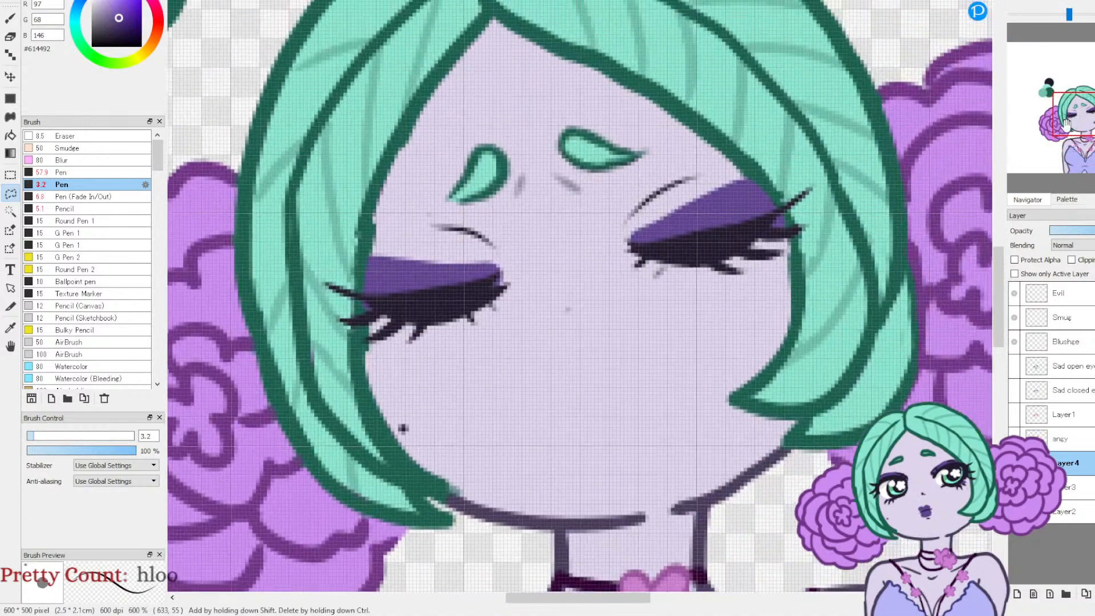
pyautogui.hotkey('ctrl', 't')
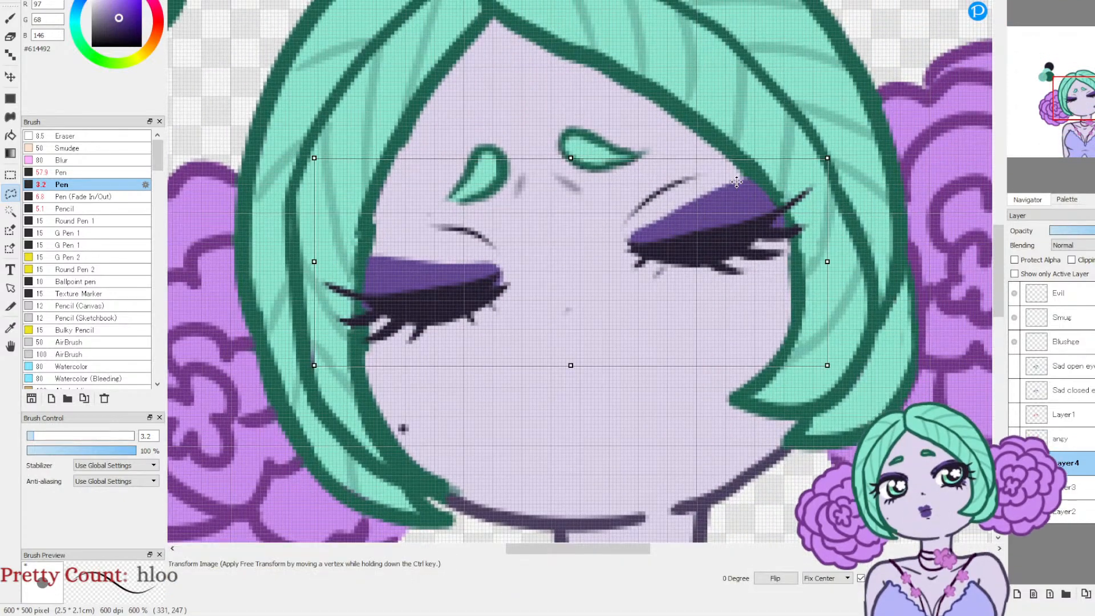
pyautogui.moveTo(706, 269); pyautogui.dragTo(704, 259)
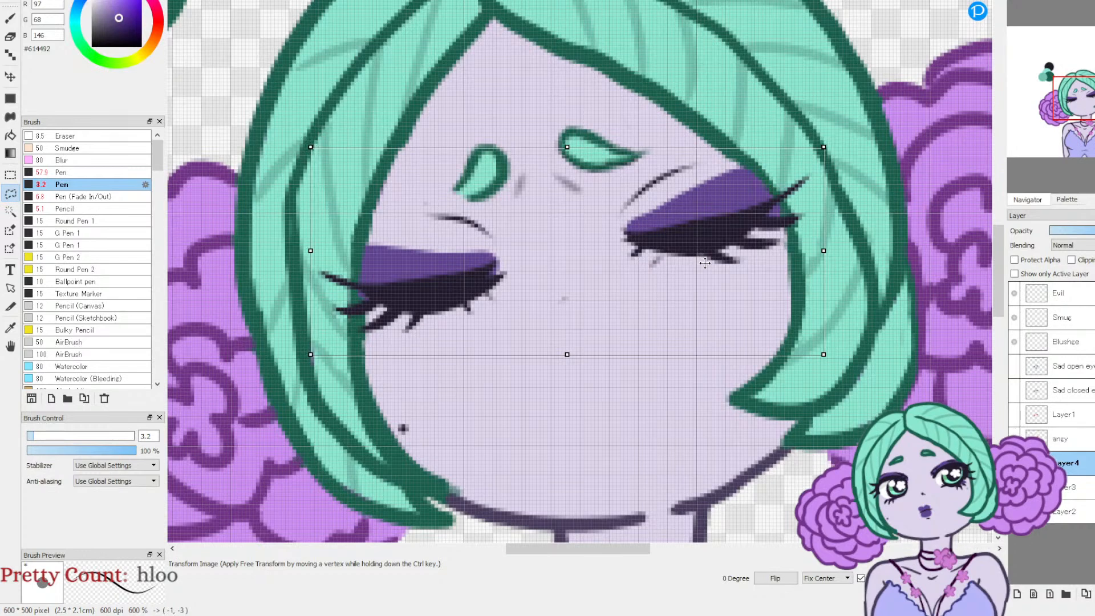
pyautogui.press('Return')
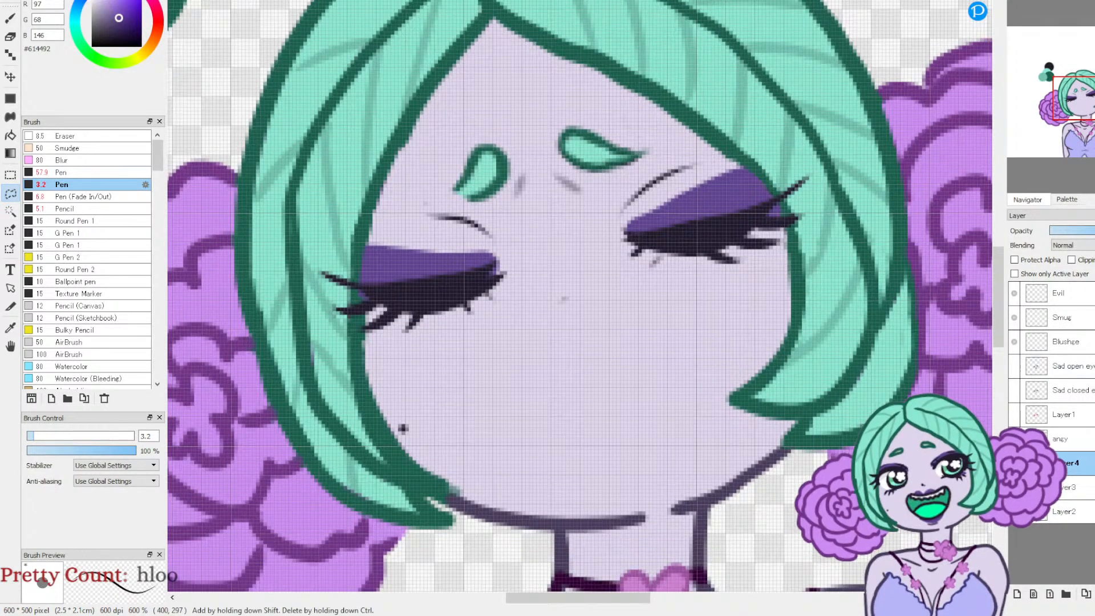
# Step: Delete Layer3 with the worried eyebrows, then show the angy layer and make it active
pyautogui.click(1014, 368)
pyautogui.click(1015, 374)
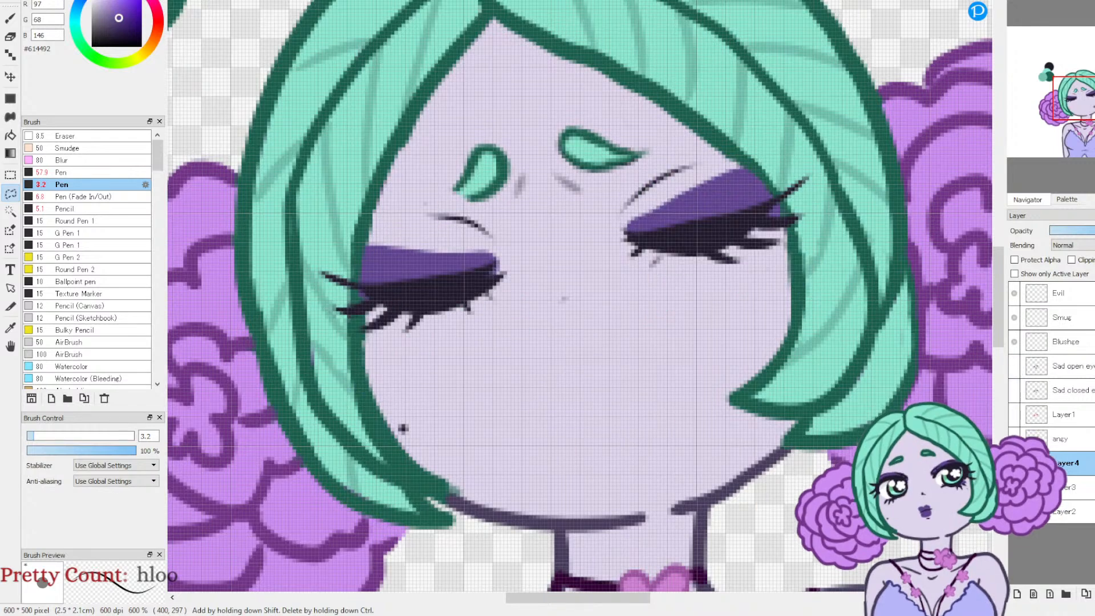
pyautogui.click(1014, 463)
pyautogui.click(1014, 488)
pyautogui.click(1075, 489)
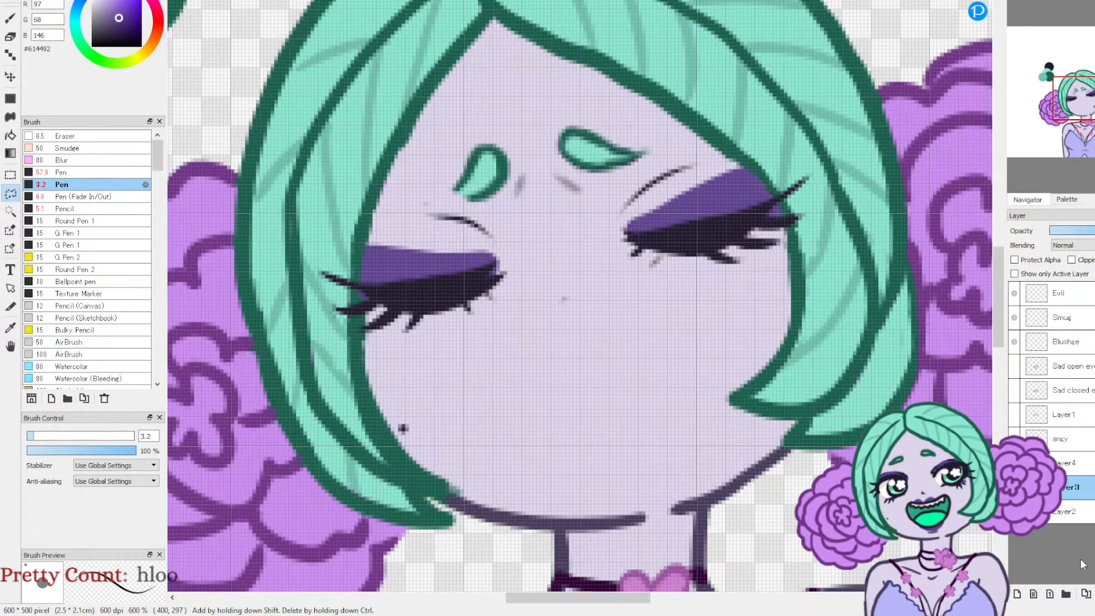
pyautogui.click(1093, 594)
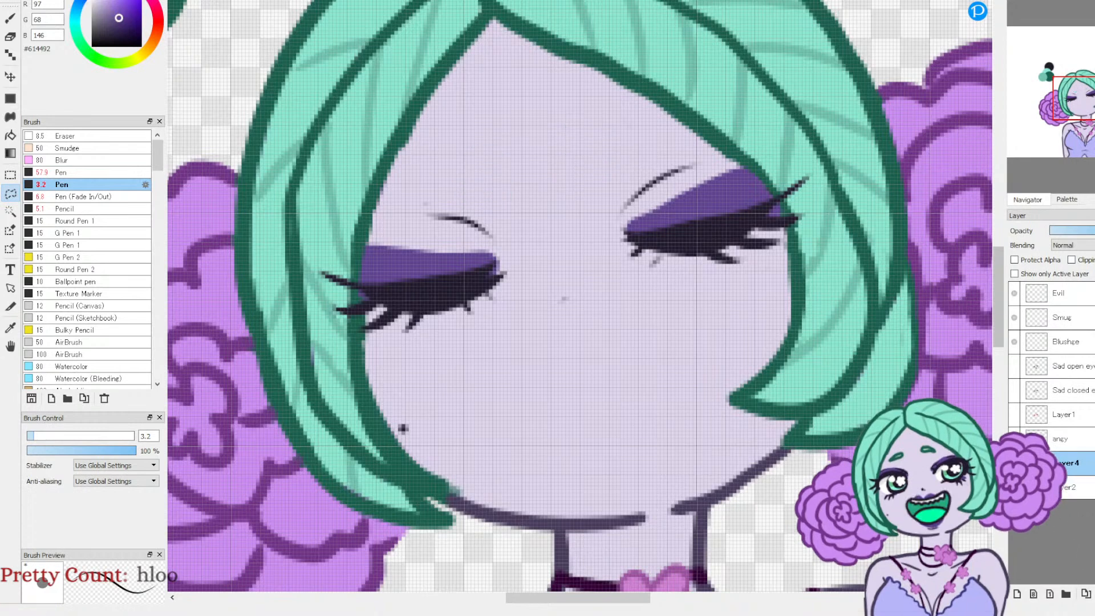
pyautogui.click(1014, 463)
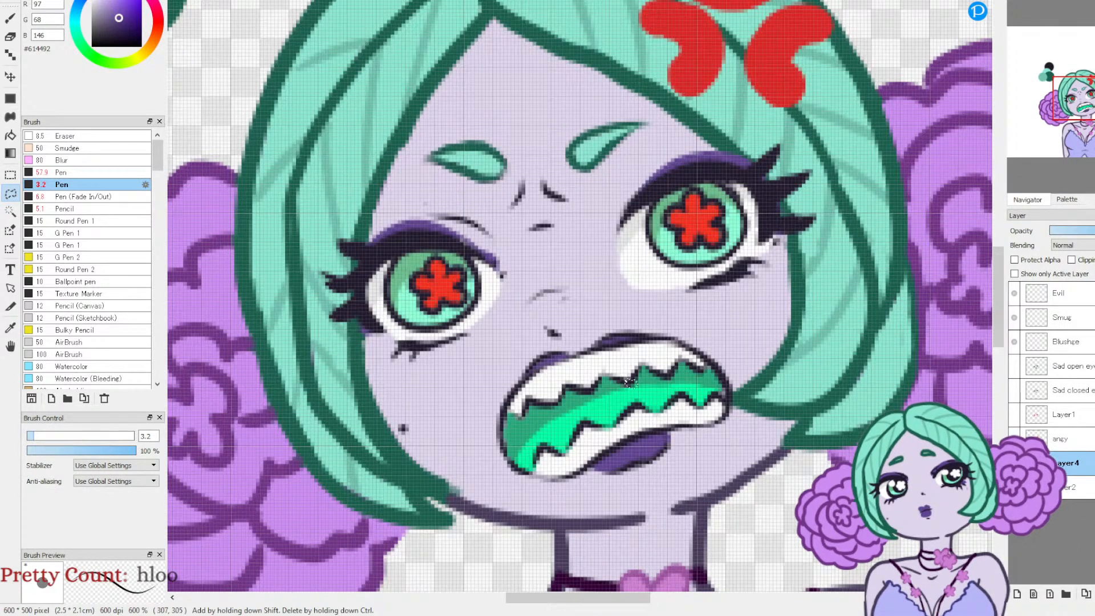
pyautogui.click(1073, 439)
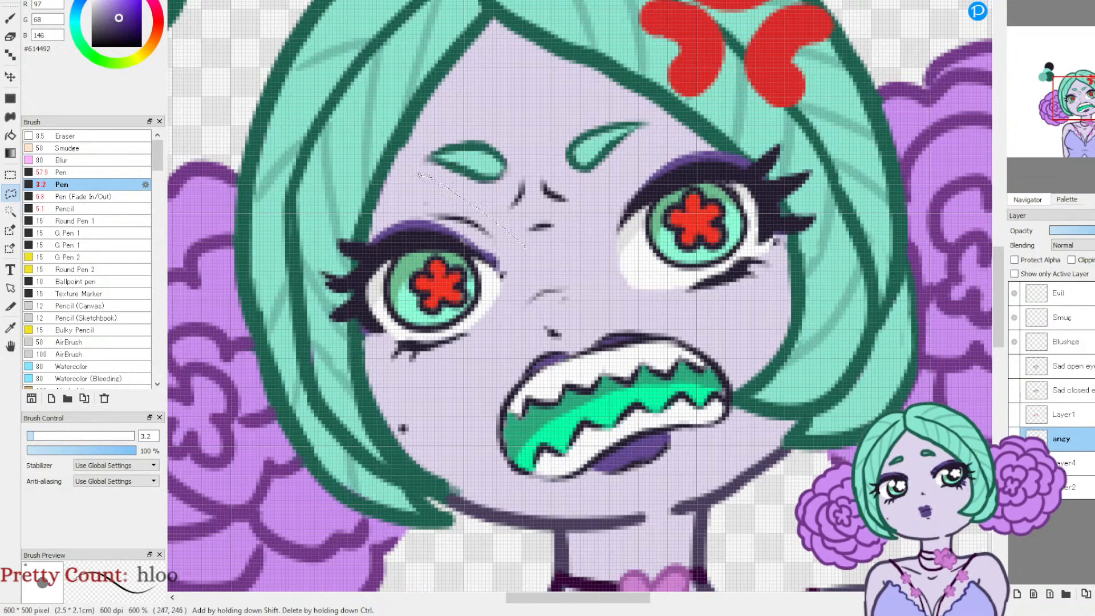
pyautogui.moveTo(618, 116)
pyautogui.mouseDown()
pyautogui.moveTo(644, 123)
pyautogui.moveTo(638, 134)
pyautogui.mouseUp()
pyautogui.hotkey('ctrl', 'z')
pyautogui.moveTo(483, 217); pyautogui.dragTo(482, 214)
pyautogui.hotkey('ctrl', 'z')
# Step: Lasso the angry eyebrows and frown lines, copy them to a new layer, place it between angy and Layer4, and deselect
pyautogui.moveTo(533, 245); pyautogui.dragTo(409, 170)
pyautogui.moveTo(504, 126)
pyautogui.mouseDown()
pyautogui.moveTo(650, 122)
pyautogui.moveTo(605, 192)
pyautogui.moveTo(556, 242)
pyautogui.moveTo(535, 245)
pyautogui.mouseUp()
pyautogui.hotkey('ctrl', 't')
pyautogui.hotkey('ctrl', 'c')
pyautogui.hotkey('ctrl', 'v')
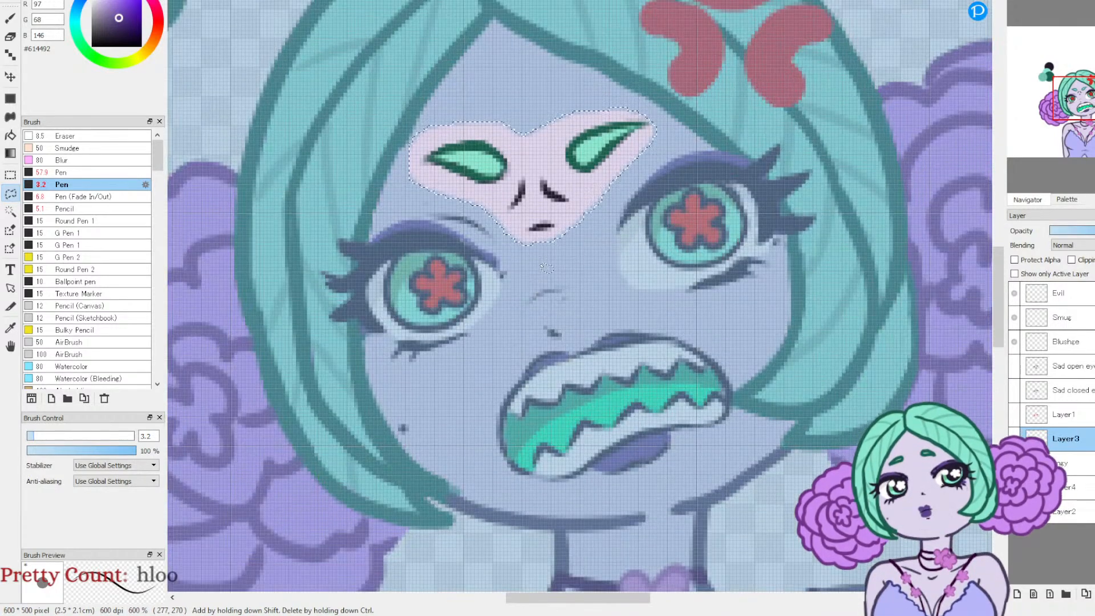
pyautogui.moveTo(1070, 430); pyautogui.dragTo(1079, 474)
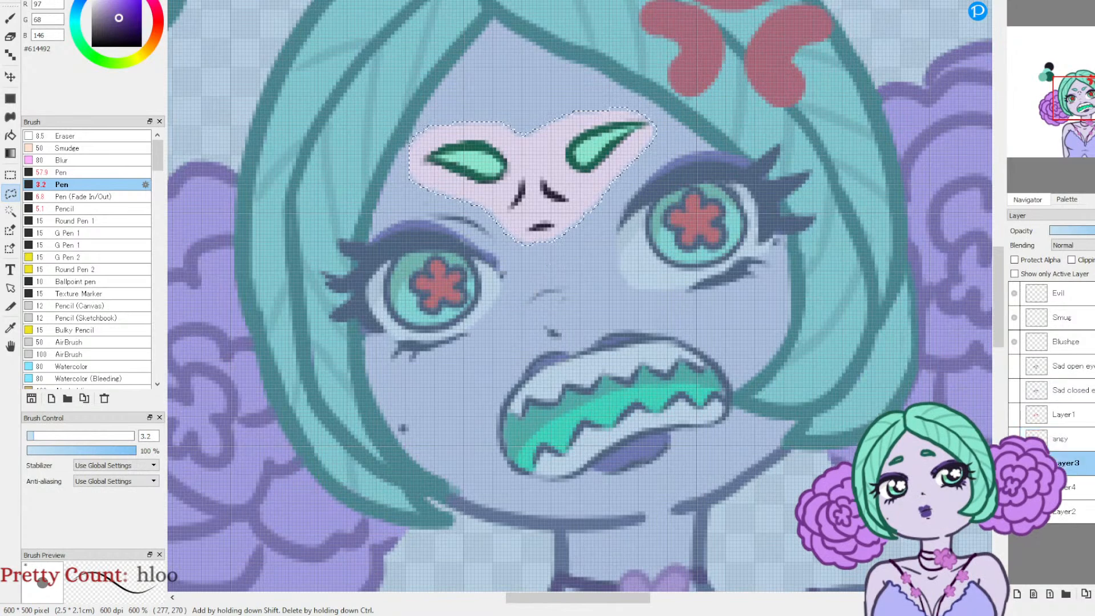
pyautogui.hotkey('ctrl', 'd')
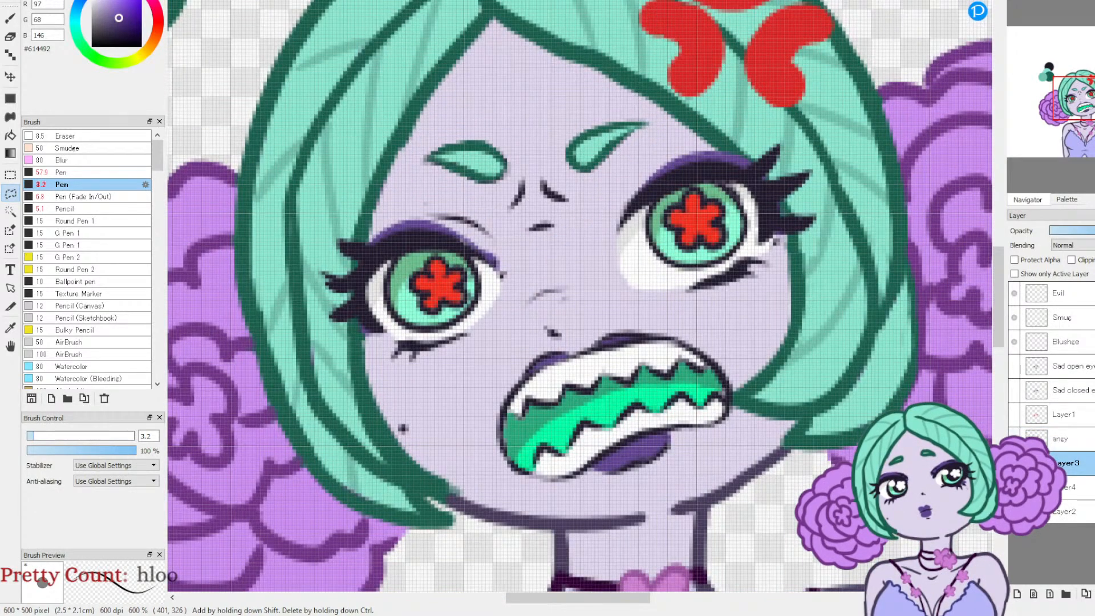
# Step: Merge the copied eyebrow layer down into the closed-eye Layer4, toggling the angy layer to check the result
pyautogui.click(1013, 439)
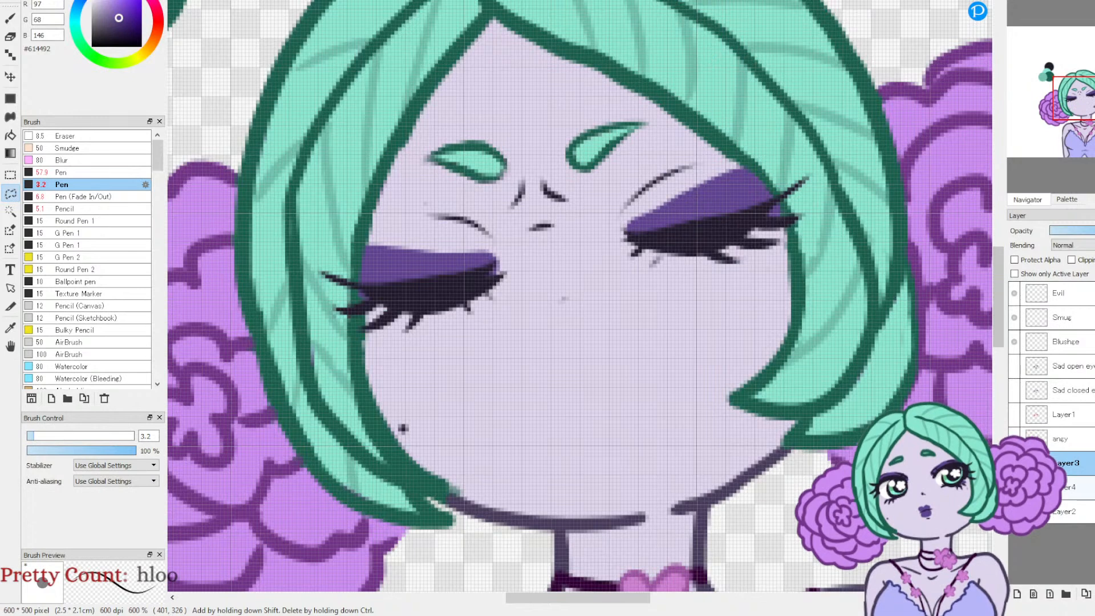
pyautogui.hotkey('ctrl', 'e')
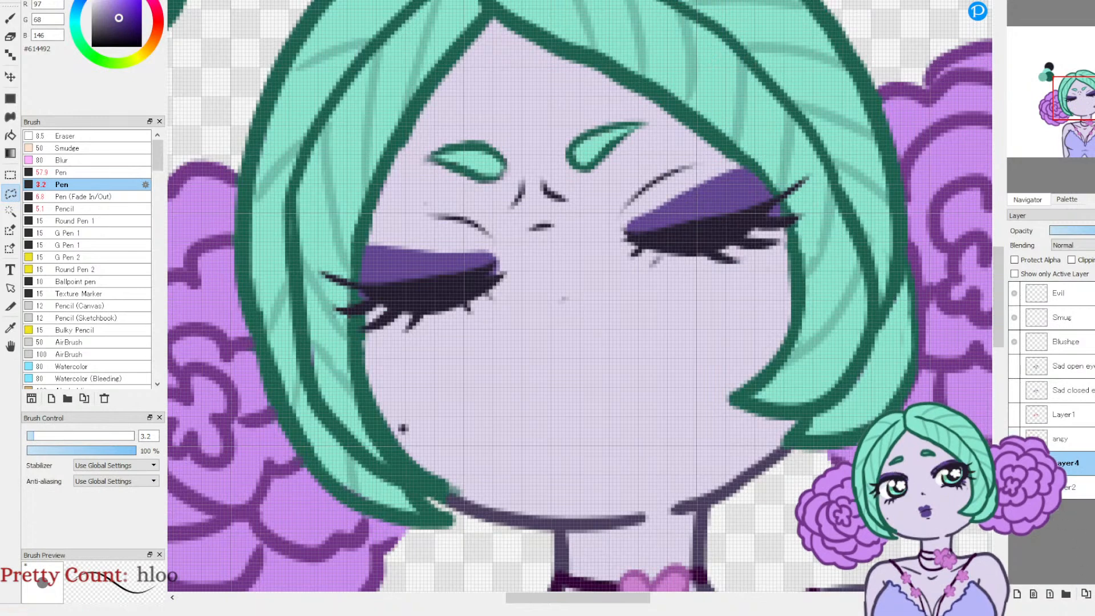
pyautogui.click(1014, 438)
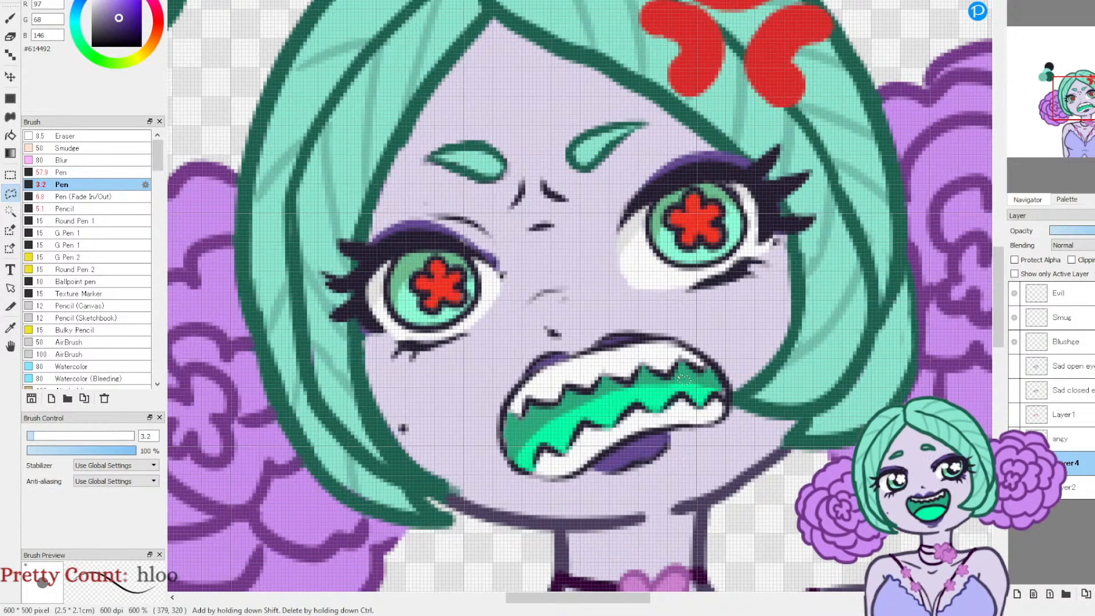
# Step: Set the Pen color to dark #211A2D, trace the small nose mark on Layer4, and hide the angy layer to check it
pyautogui.click(11, 326)
pyautogui.click(110, 33)
pyautogui.click(11, 13)
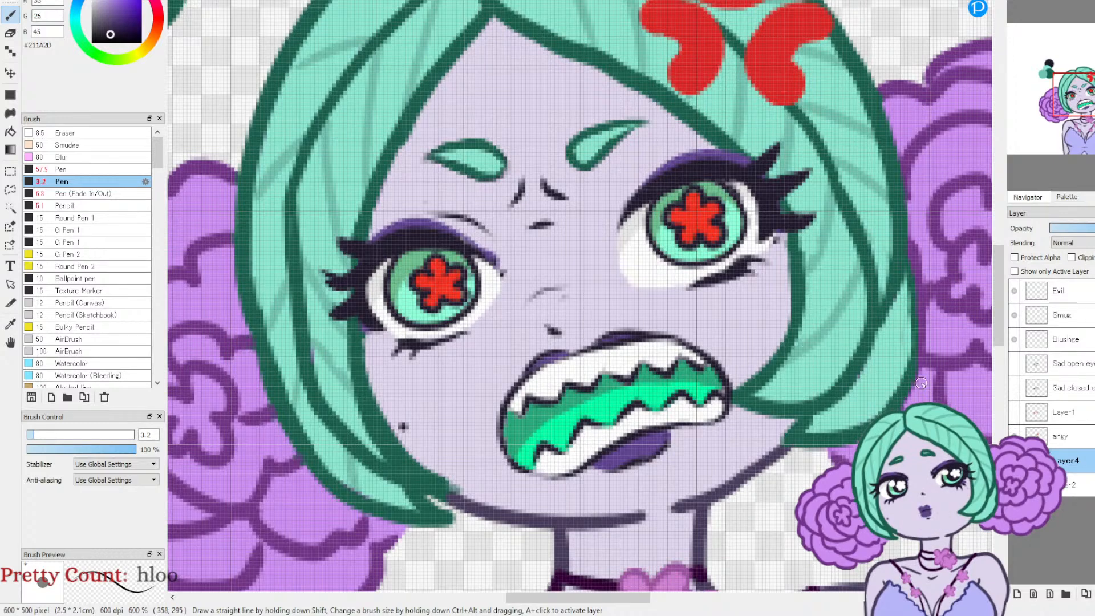
pyautogui.click(1014, 437)
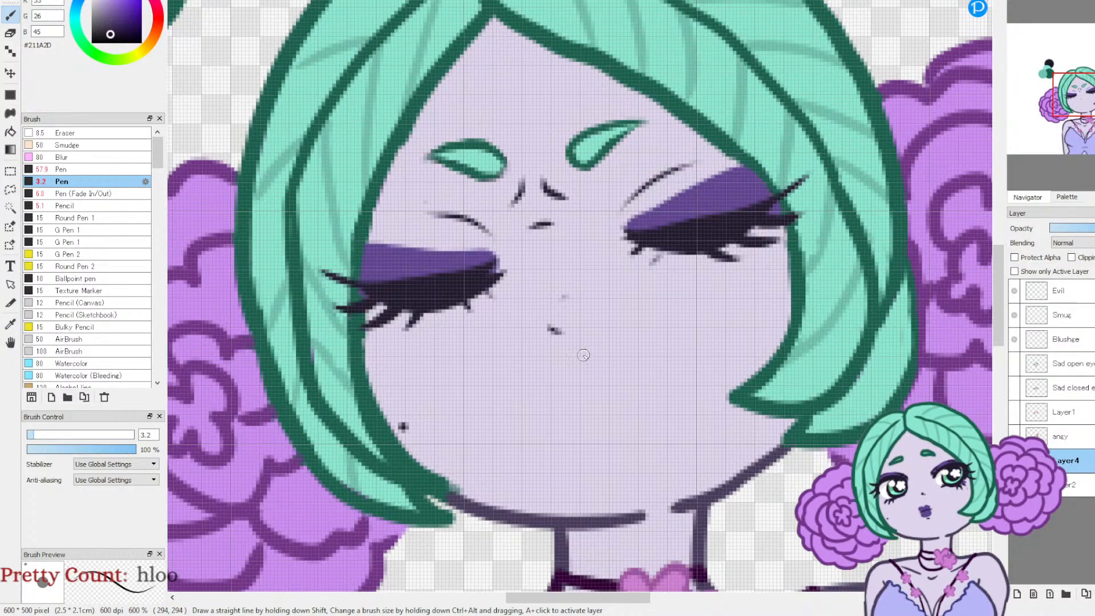
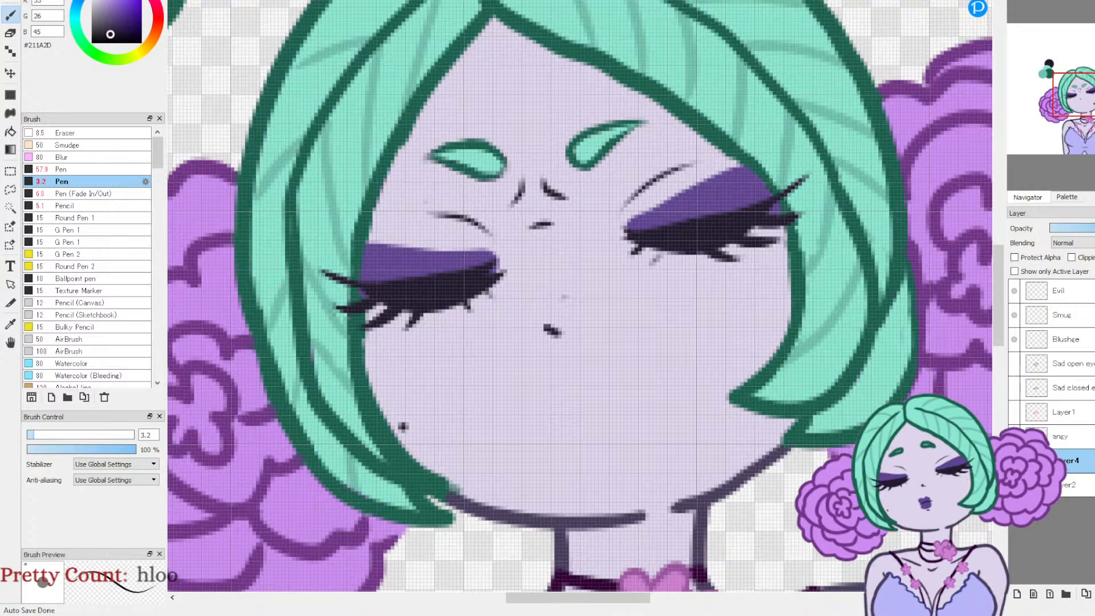
# Step: Draw a small closed pouting mouth with a corner line on Layer4, comparing it against the angy layer, and trim the corner line with the Eraser
pyautogui.moveTo(535, 377)
pyautogui.mouseDown()
pyautogui.moveTo(575, 385)
pyautogui.moveTo(572, 417)
pyautogui.mouseUp()
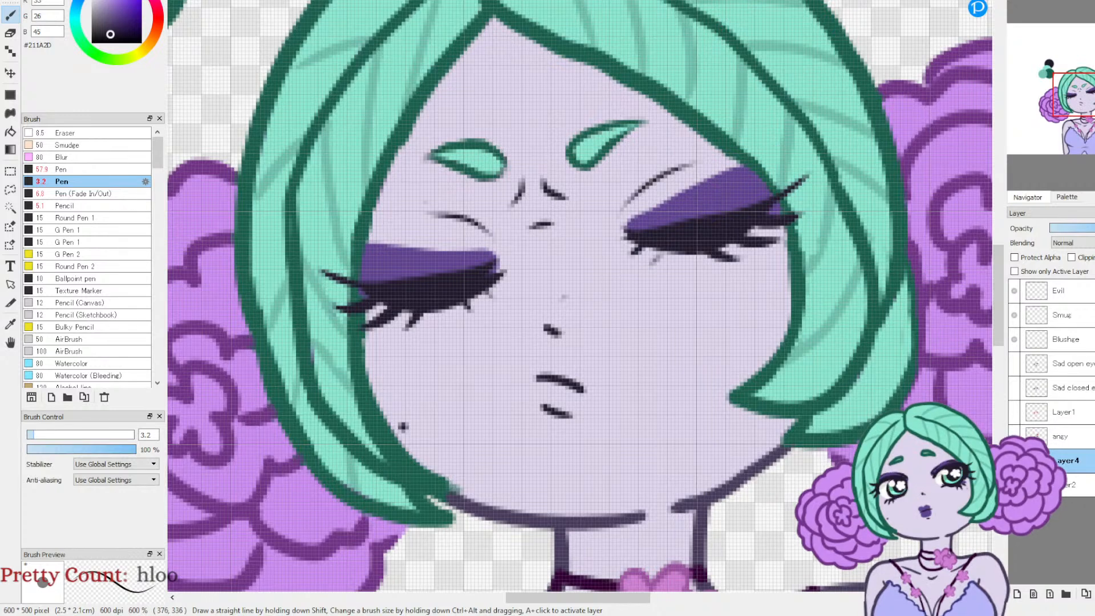
pyautogui.moveTo(596, 372); pyautogui.dragTo(600, 424)
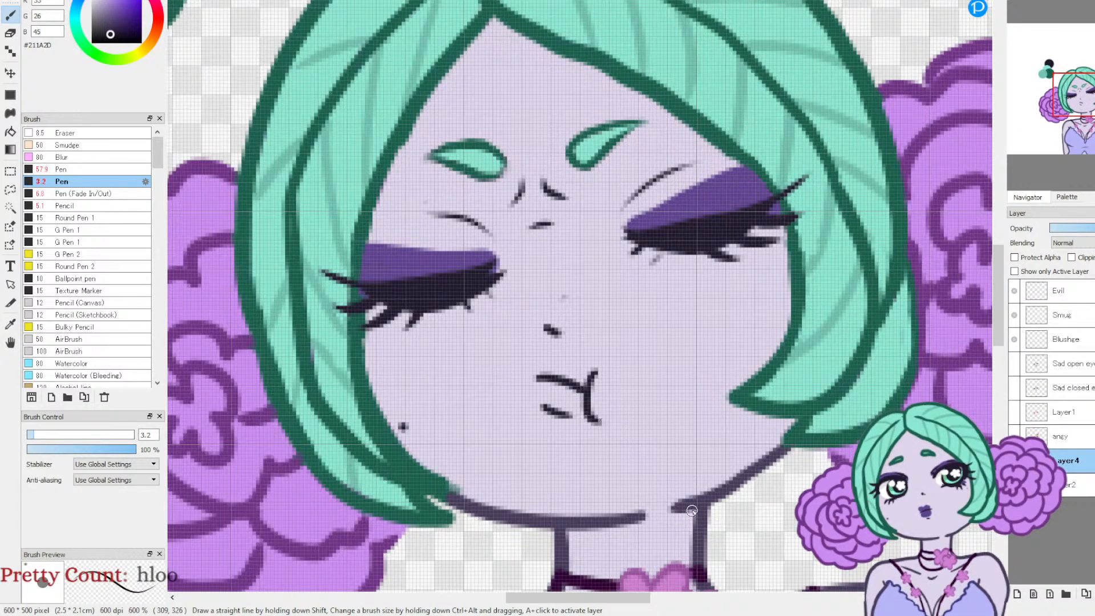
pyautogui.click(1014, 436)
pyautogui.click(1013, 436)
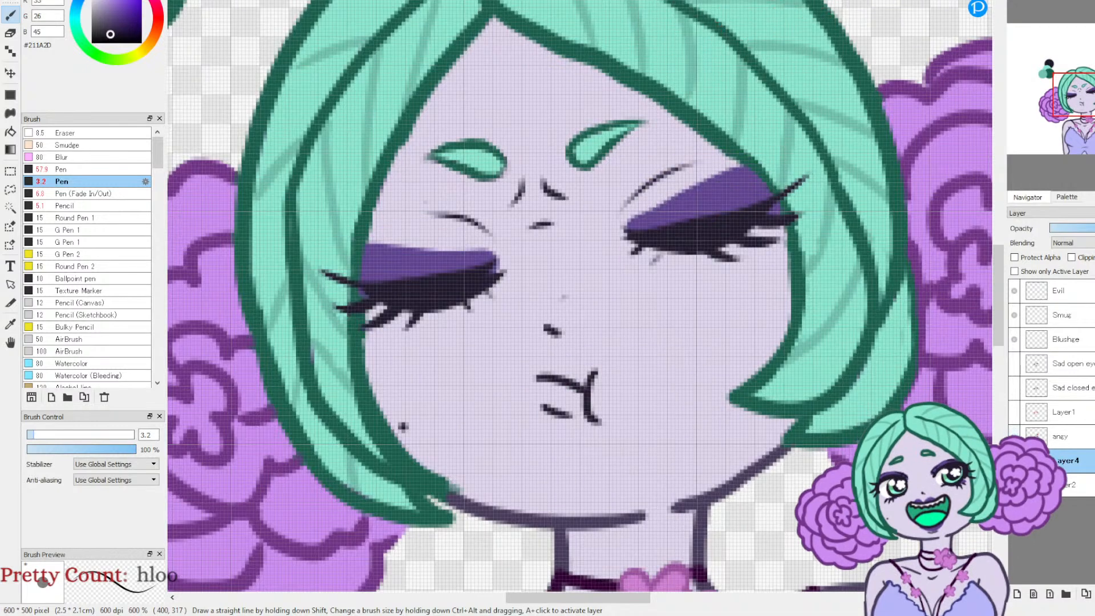
pyautogui.click(1014, 436)
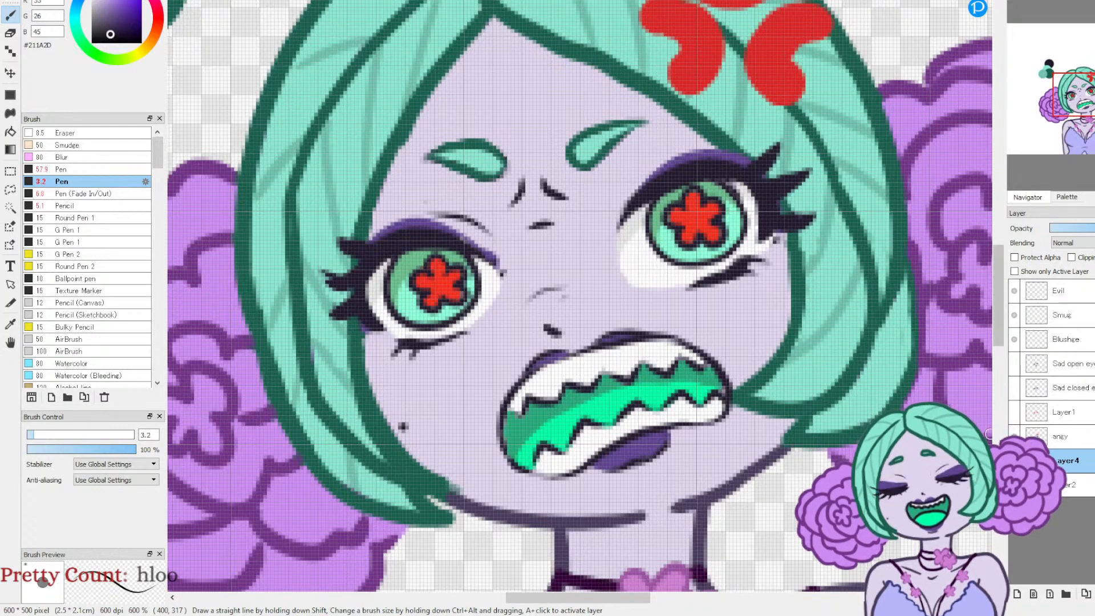
pyautogui.click(1014, 436)
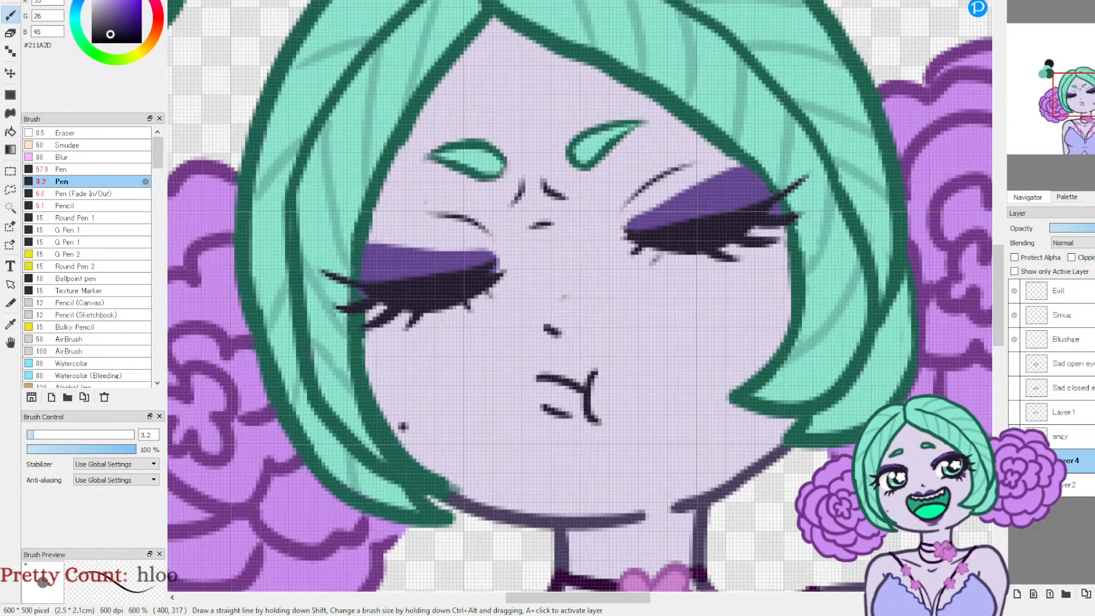
pyautogui.click(1014, 437)
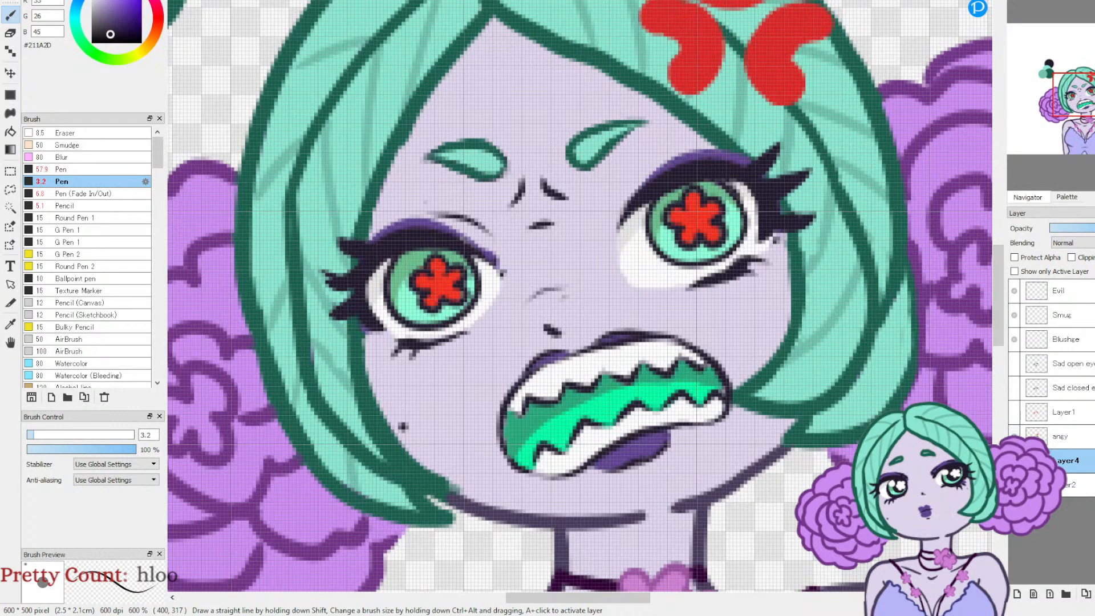
pyautogui.click(1014, 436)
pyautogui.click(1013, 436)
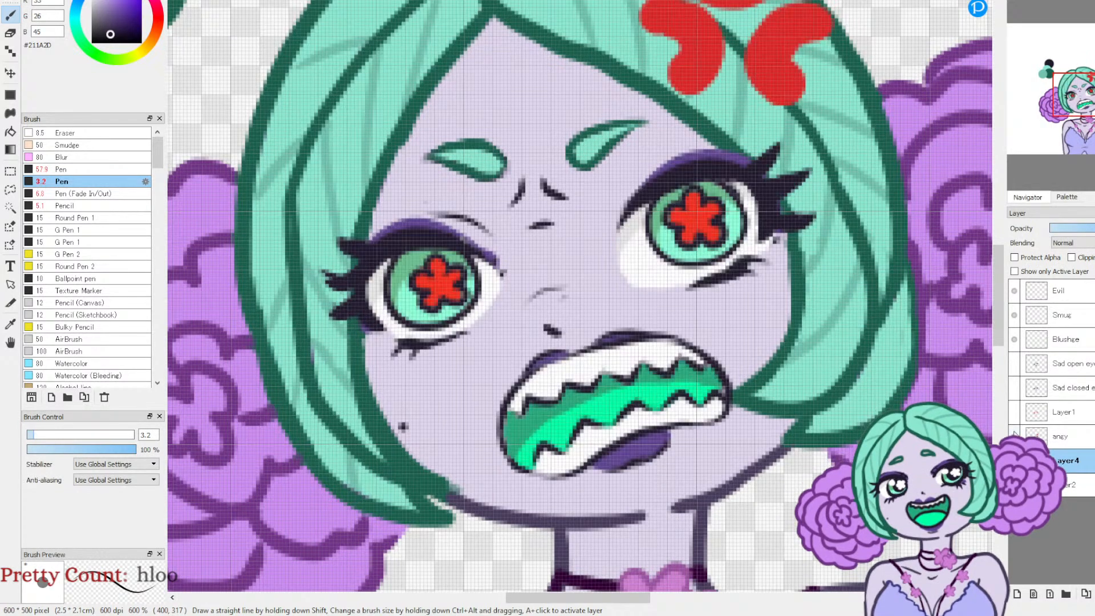
pyautogui.click(1013, 436)
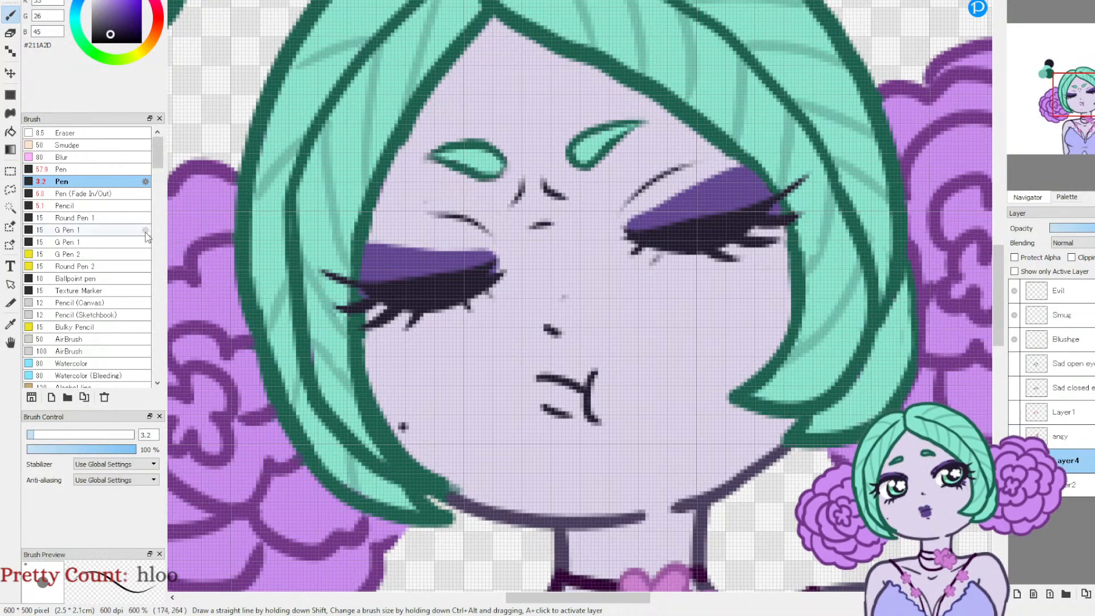
pyautogui.press('e')
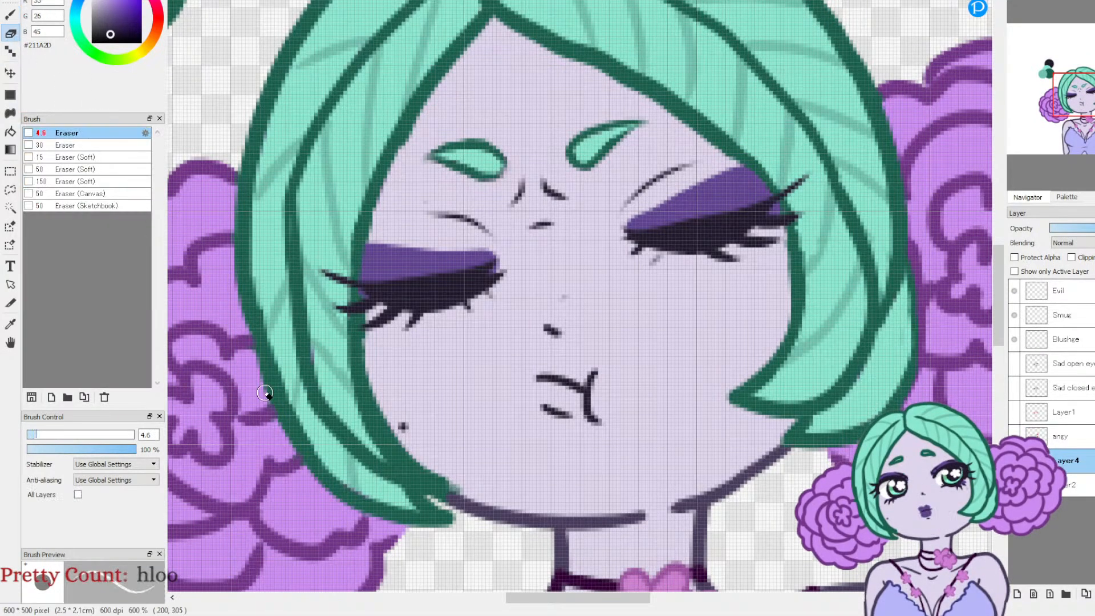
pyautogui.moveTo(603, 423); pyautogui.dragTo(607, 437)
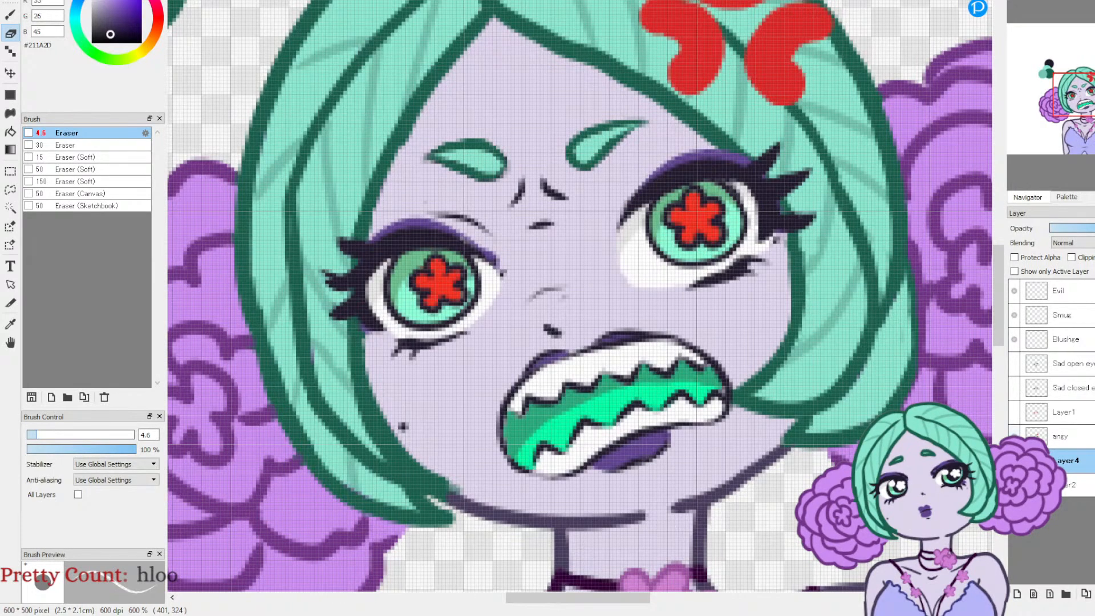
# Step: Lasso the red anger mark on the angy layer, copy it to a new layer, and place that layer between angy and Layer4
pyautogui.click(1049, 437)
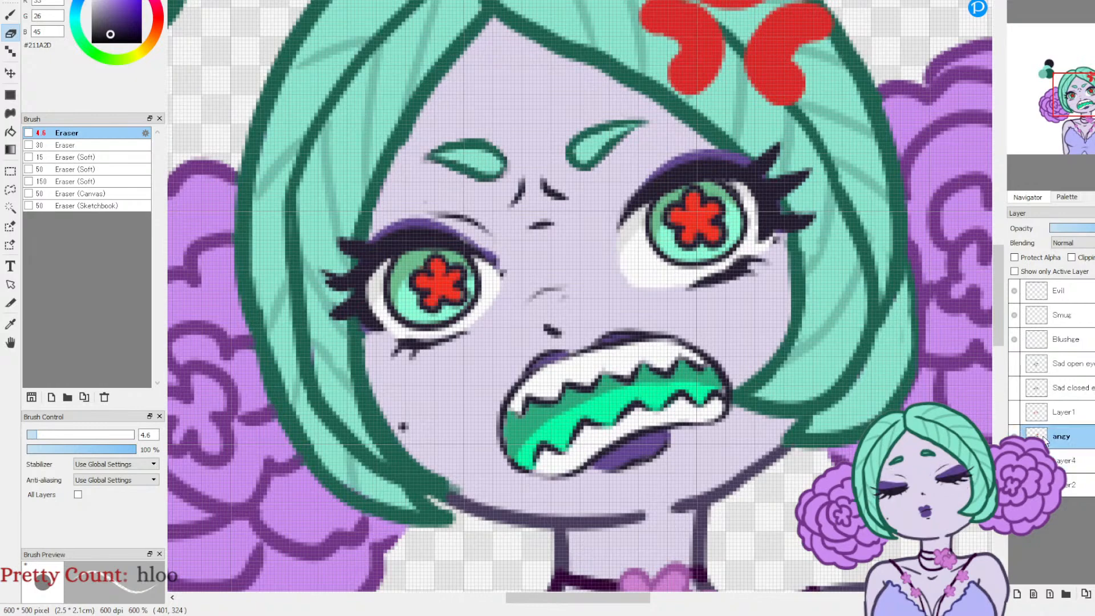
pyautogui.click(12, 189)
pyautogui.moveTo(1076, 107); pyautogui.dragTo(1080, 99)
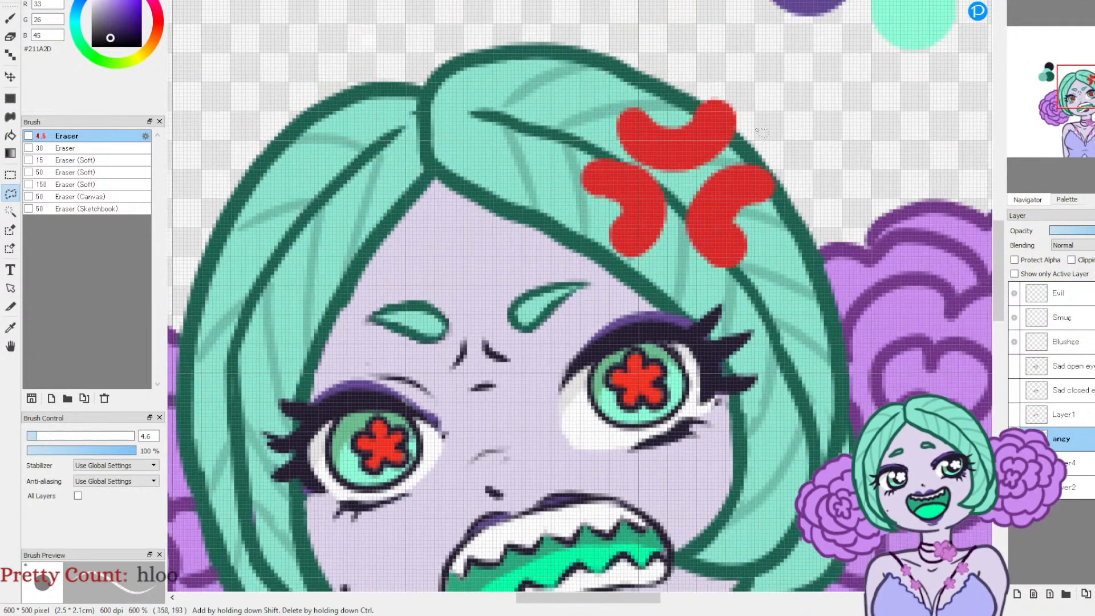
pyautogui.moveTo(792, 252)
pyautogui.mouseDown()
pyautogui.moveTo(803, 159)
pyautogui.moveTo(759, 102)
pyautogui.mouseUp()
pyautogui.hotkey('ctrl', 't')
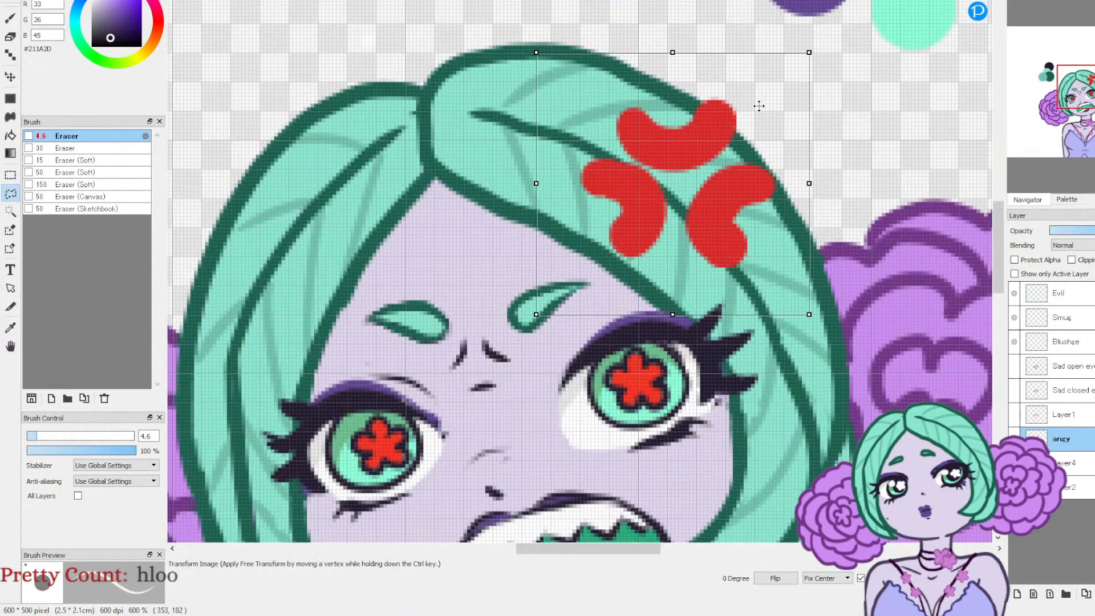
pyautogui.hotkey('ctrl', 'c')
pyautogui.hotkey('ctrl', 'v')
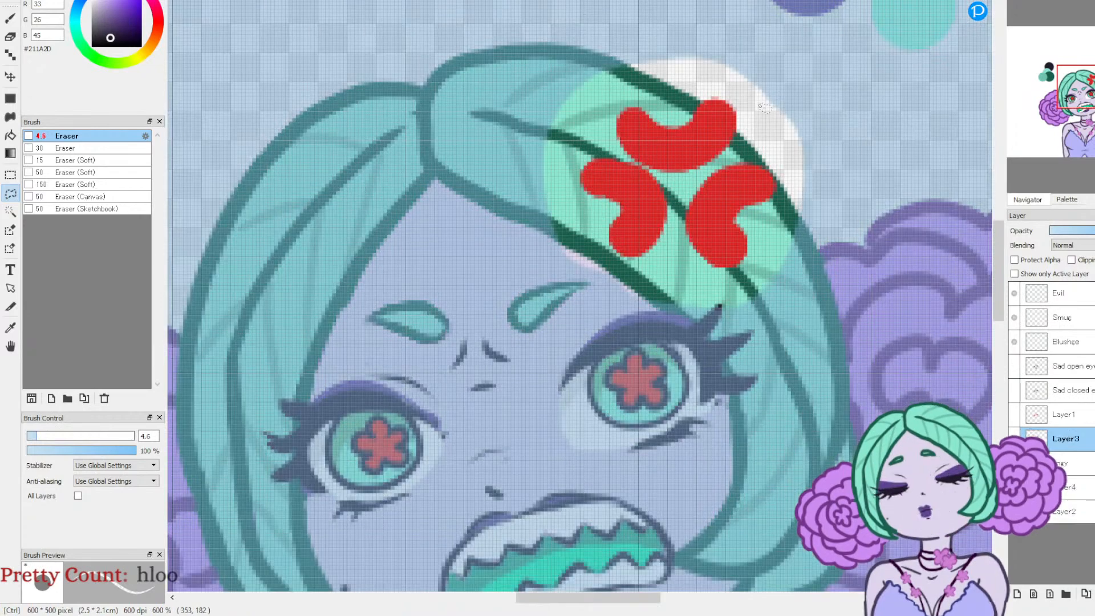
pyautogui.hotkey('ctrl', 't')
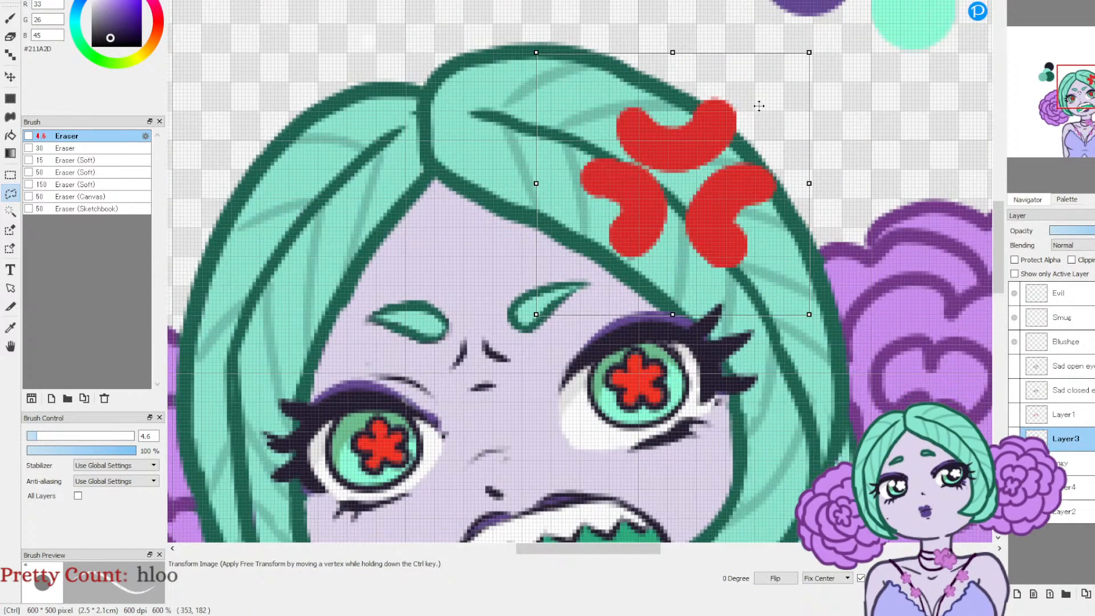
pyautogui.press('Return')
pyautogui.moveTo(1078, 444); pyautogui.dragTo(1077, 465)
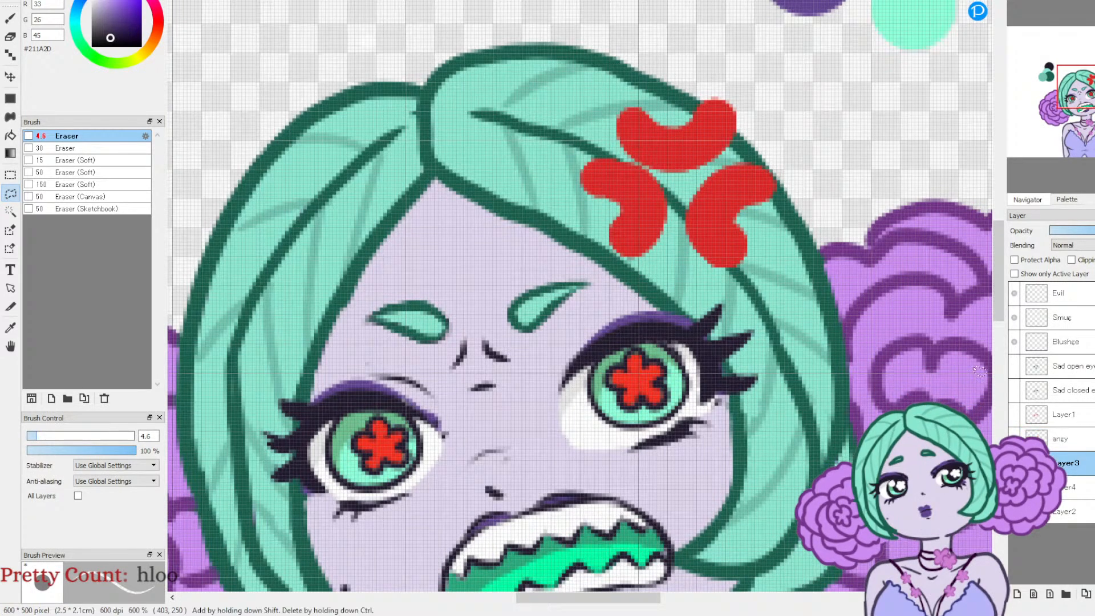
# Step: Scale the copied anger mark on Layer3 down around its centre, and hide the angy layer to check it
pyautogui.hotkey('ctrl', 't')
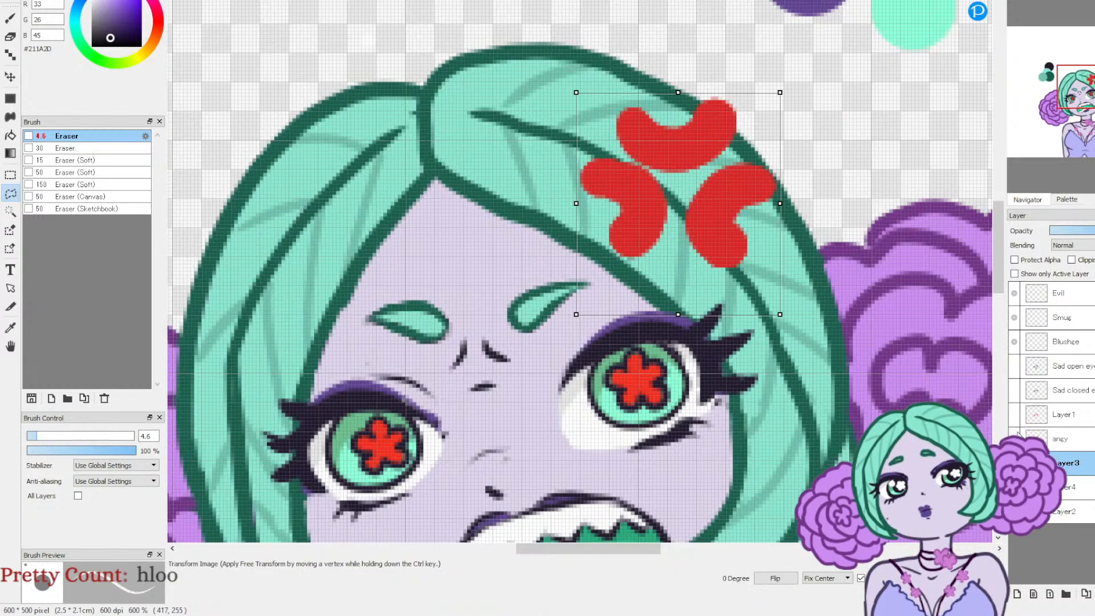
pyautogui.moveTo(780, 314); pyautogui.dragTo(752, 278)
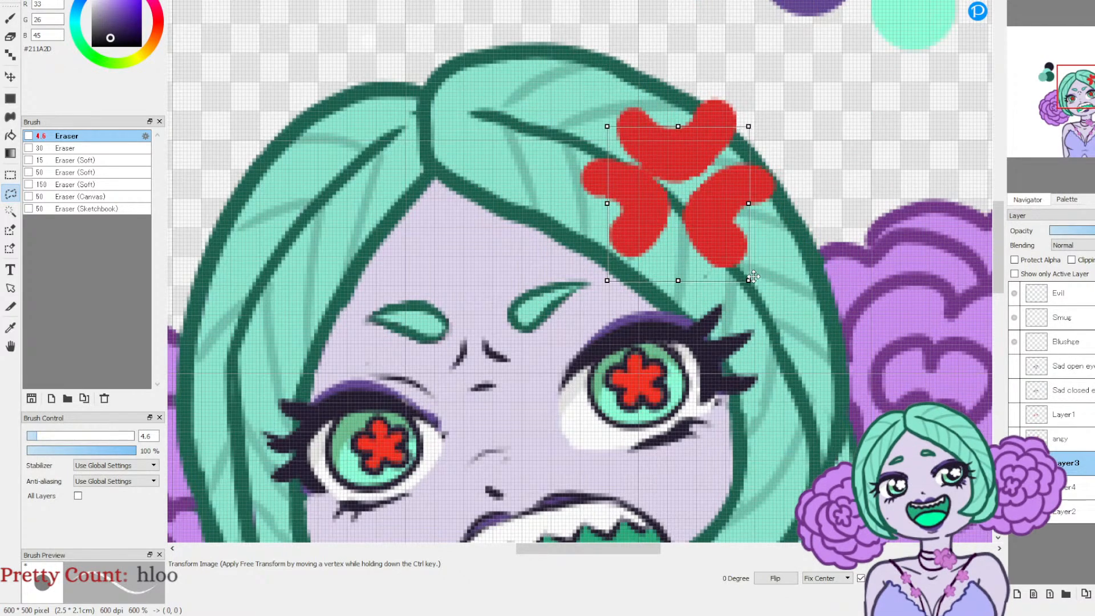
pyautogui.press('Return')
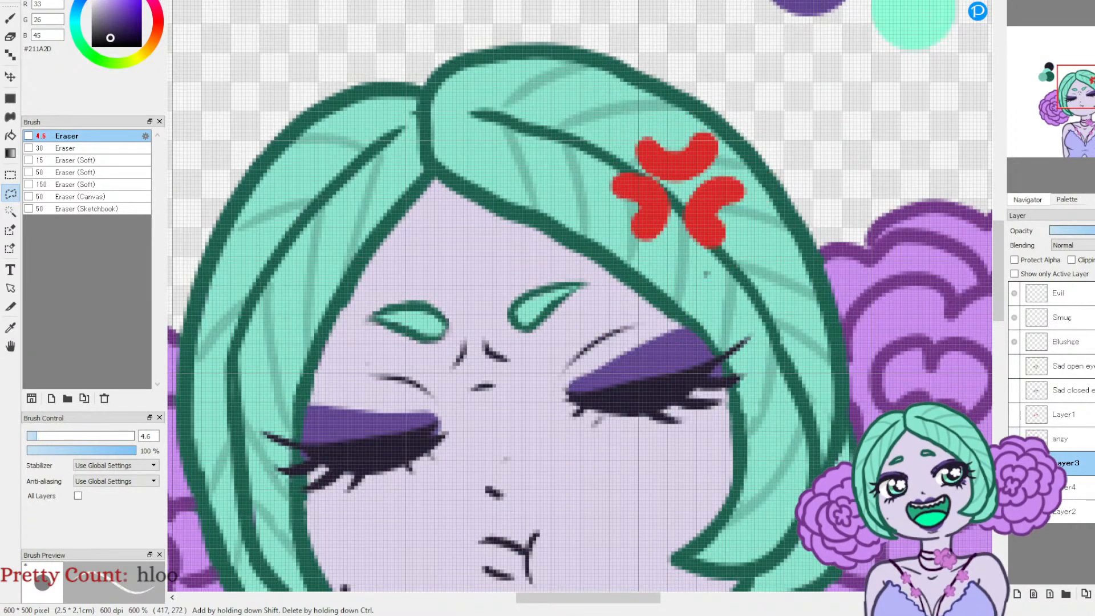
# Step: Make Layer4 active, sample the eyeshadow purple #614492 from the closed eyelid, and set the Pen size to 6.5
pyautogui.moveTo(1083, 89); pyautogui.dragTo(1082, 126)
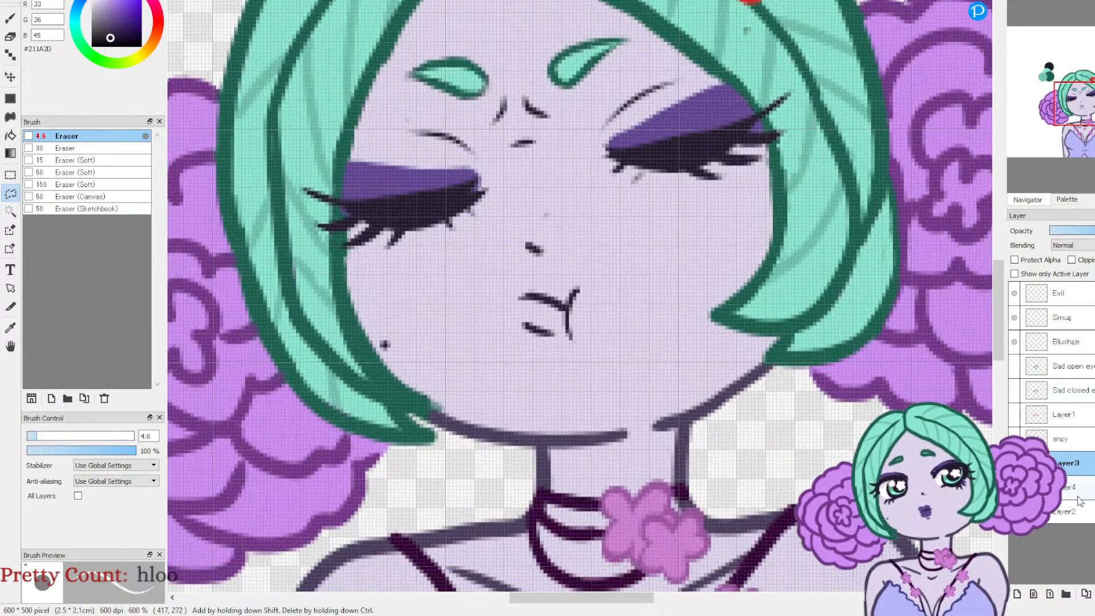
pyautogui.click(10, 327)
pyautogui.click(386, 176)
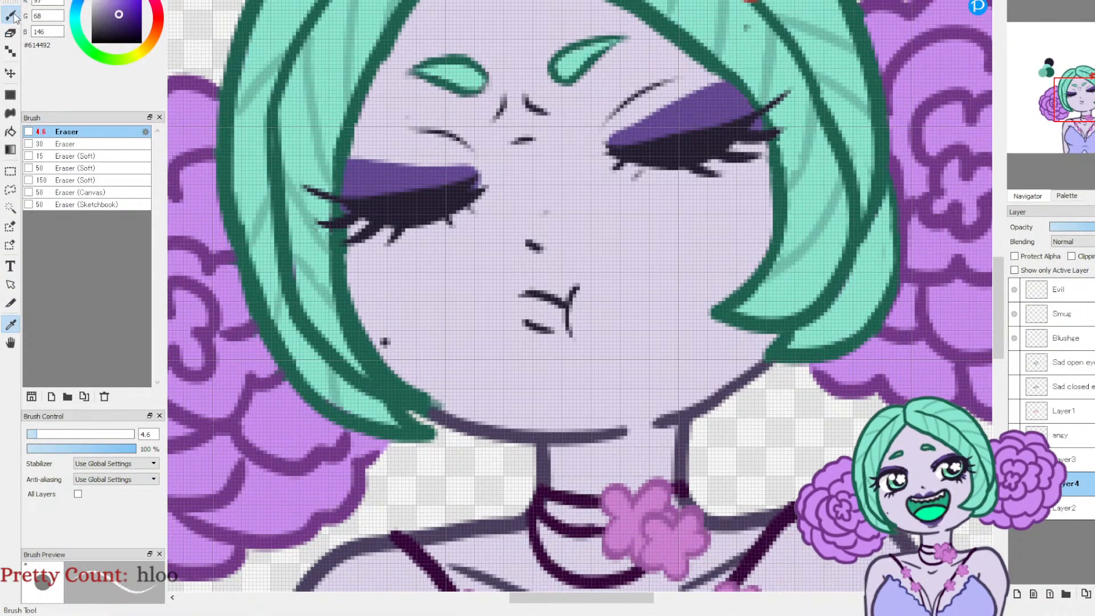
pyautogui.press('b')
pyautogui.click(41, 435)
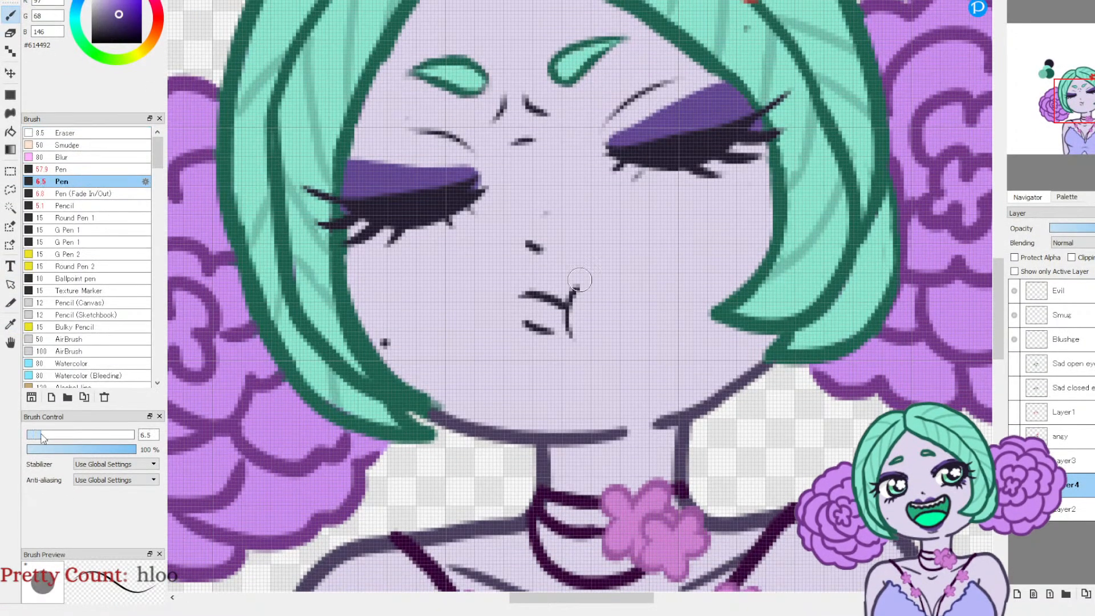
pyautogui.click(527, 289)
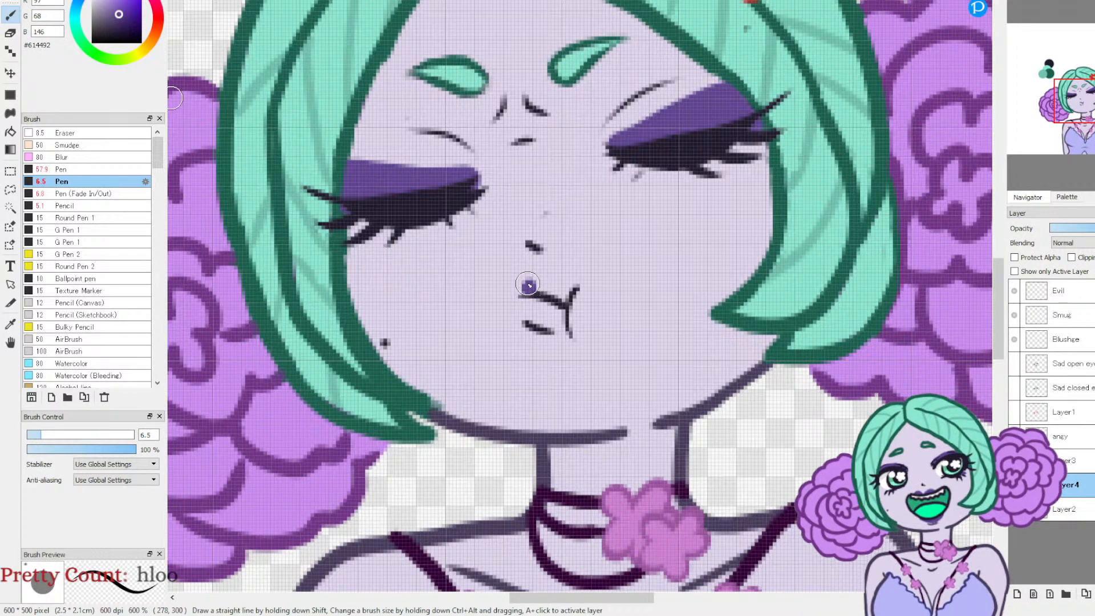
pyautogui.click(1014, 485)
pyautogui.click(1013, 484)
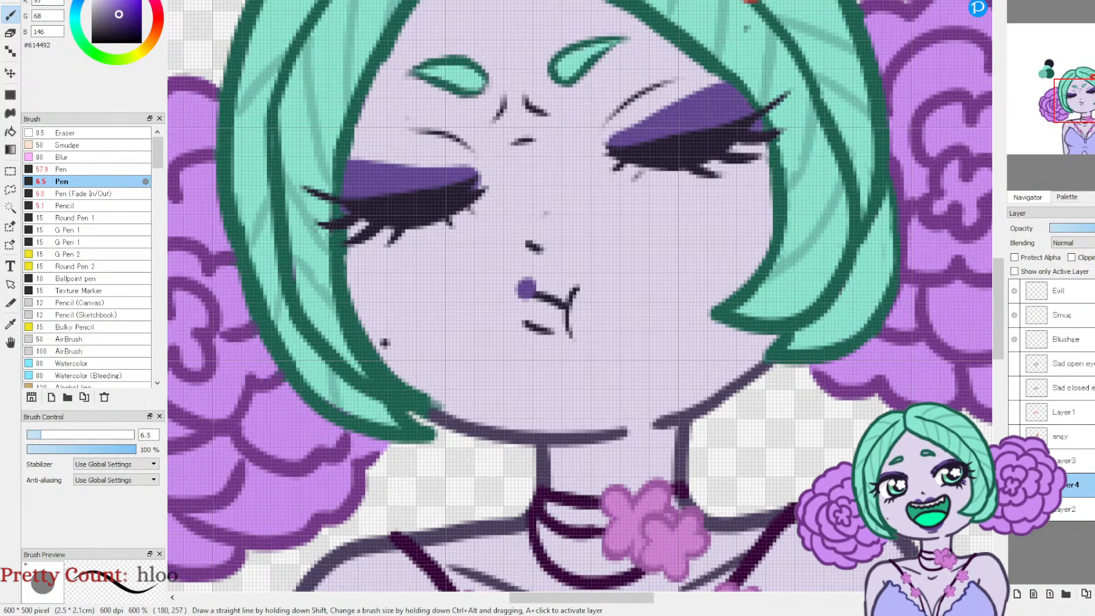
pyautogui.click(1014, 485)
# Step: Add a new layer directly above Layer2 and paint purple upper and lower lips behind the pouting mouth lines
pyautogui.click(1013, 484)
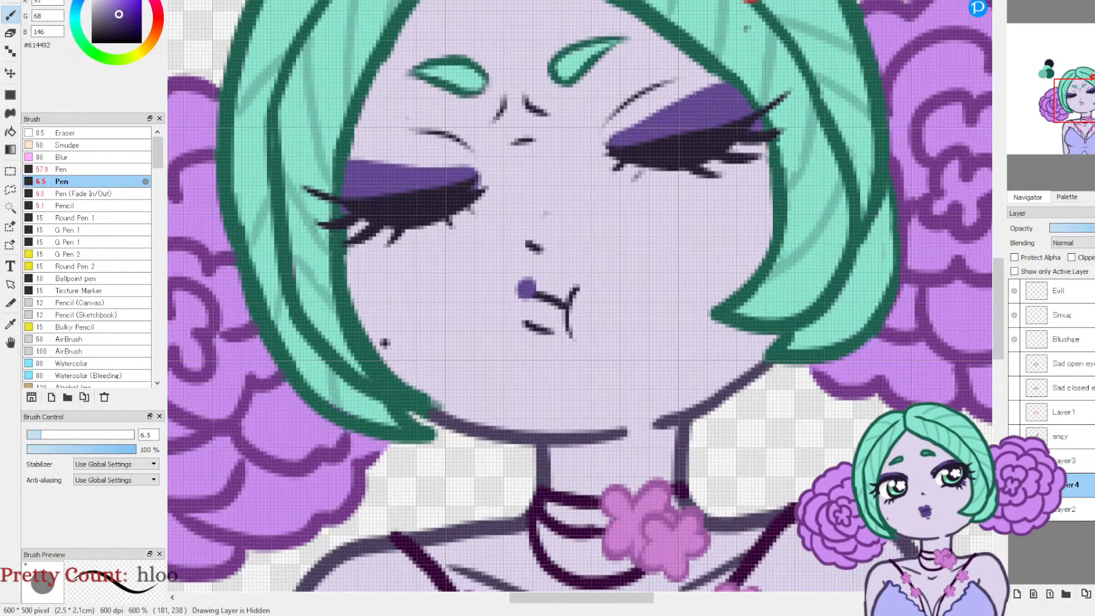
pyautogui.click(1016, 593)
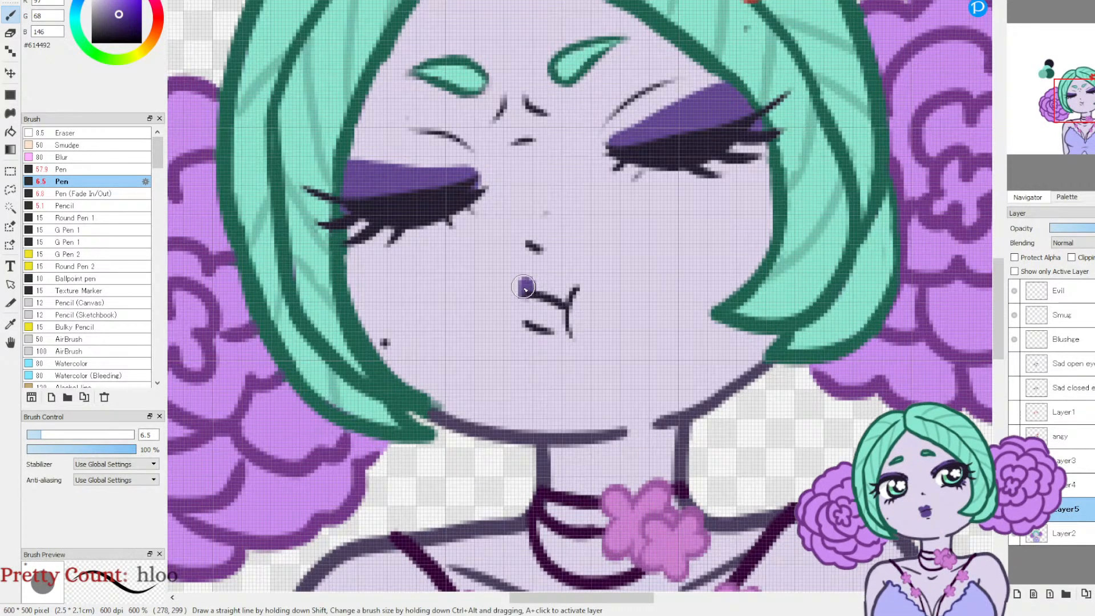
pyautogui.moveTo(536, 313); pyautogui.dragTo(539, 304)
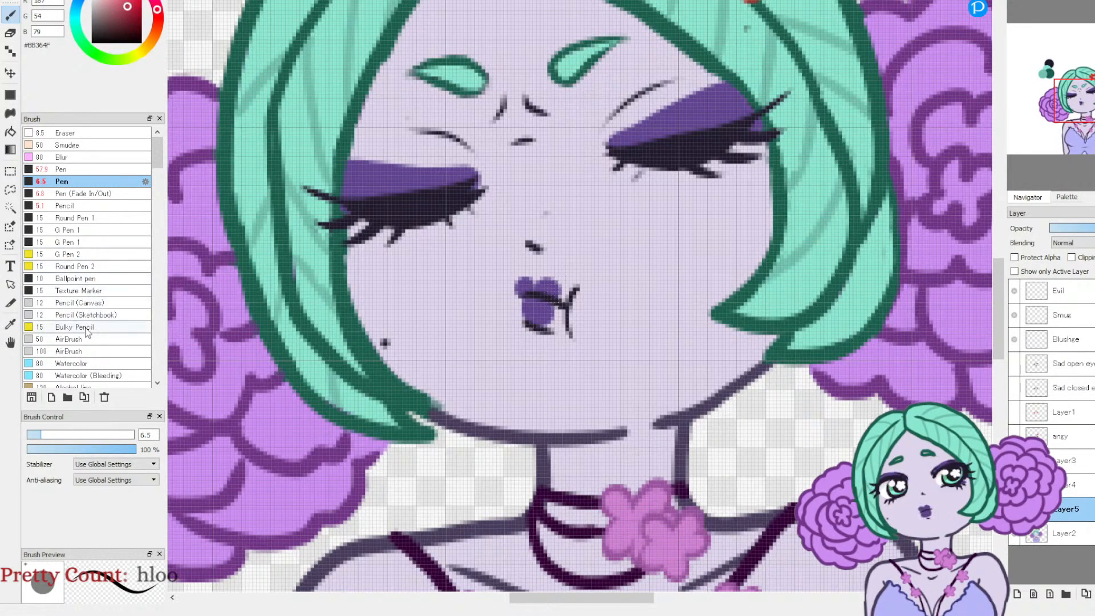
# Step: Set the AirBrush to size 57 and 32% opacity with red #BB364F, and add a new layer above Layer5
pyautogui.click(80, 350)
pyautogui.moveTo(73, 449)
pyautogui.mouseDown()
pyautogui.moveTo(62, 449)
pyautogui.moveTo(112, 435)
pyautogui.mouseUp()
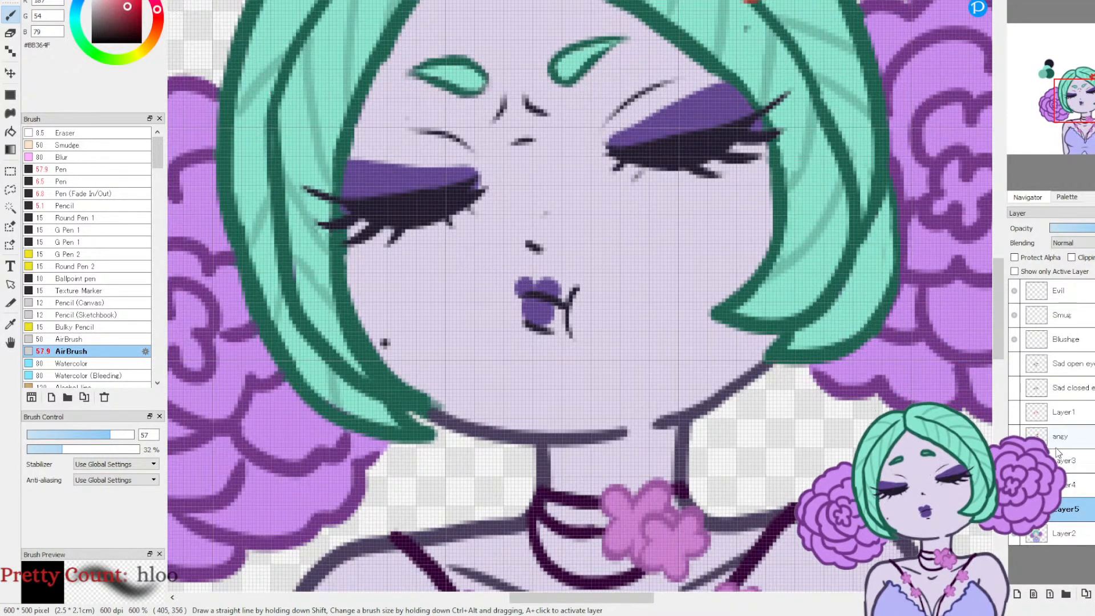
pyautogui.click(1014, 508)
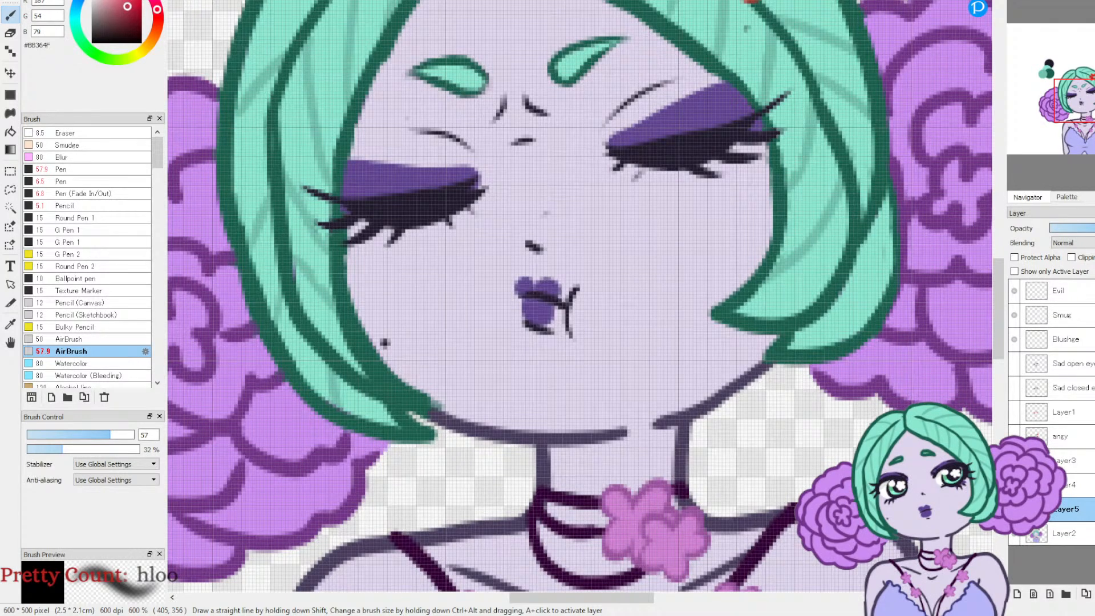
pyautogui.click(1017, 594)
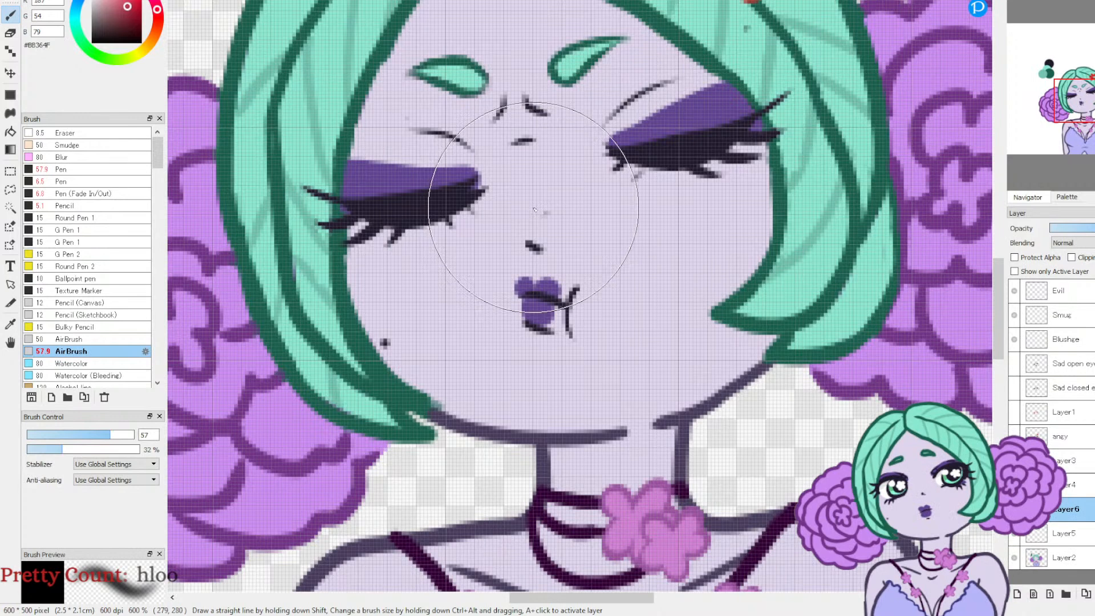
# Step: Try airbrushing a red flush between the eyebrows and across the nose of the closed-eye face
pyautogui.moveTo(522, 200)
pyautogui.mouseDown()
pyautogui.moveTo(544, 167)
pyautogui.moveTo(557, 195)
pyautogui.moveTo(523, 222)
pyautogui.moveTo(522, 160)
pyautogui.moveTo(564, 179)
pyautogui.mouseUp()
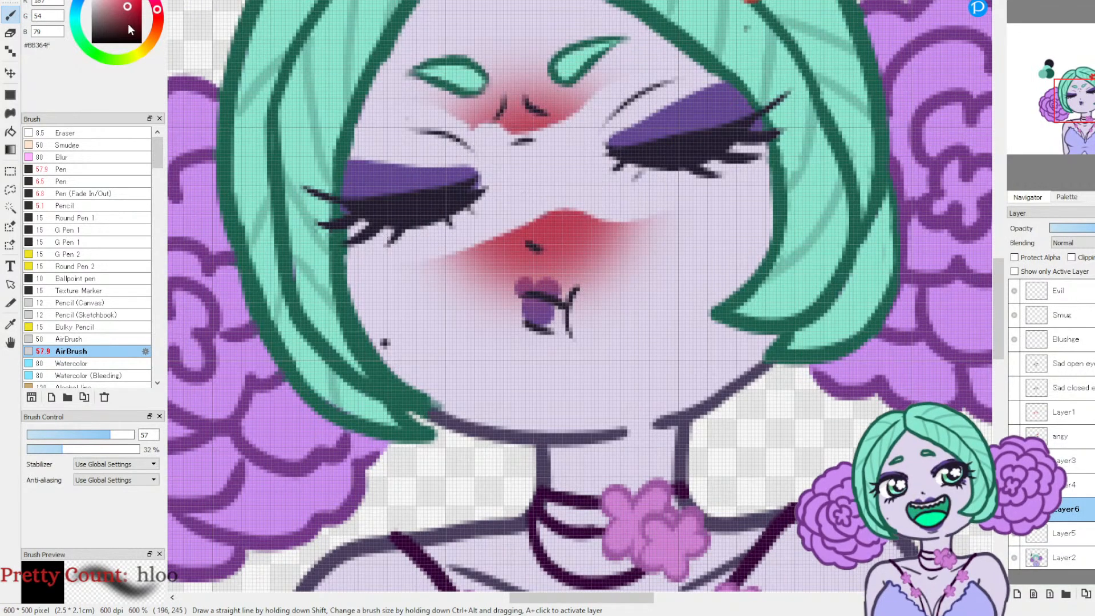
pyautogui.hotkey('ctrl', 'z')
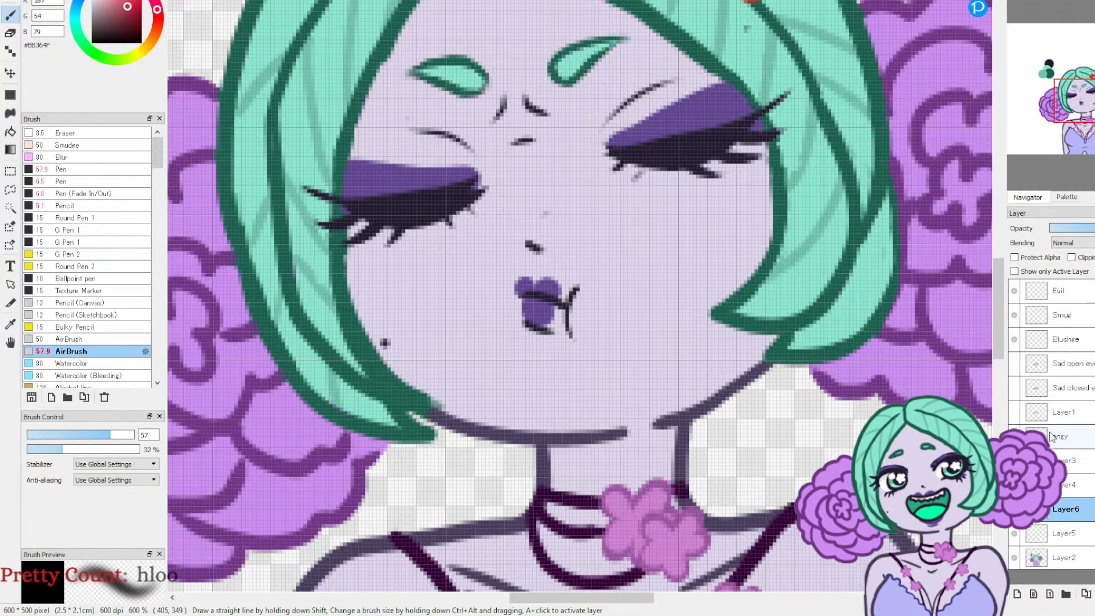
# Step: Show the angy layer and move Layer6 directly above it
pyautogui.click(1013, 436)
pyautogui.moveTo(1065, 509); pyautogui.dragTo(1065, 433)
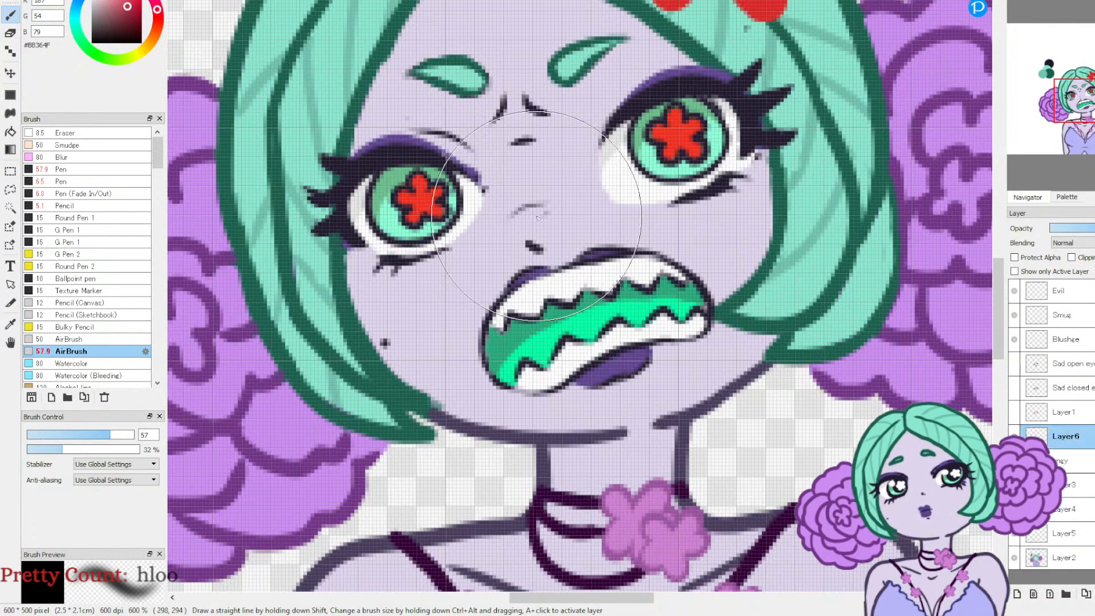
# Step: Airbrush a red #C80027 flush over the angry face on Layer6, and lower the layer's opacity to 58%
pyautogui.moveTo(539, 177)
pyautogui.mouseDown()
pyautogui.moveTo(513, 165)
pyautogui.moveTo(542, 142)
pyautogui.moveTo(599, 128)
pyautogui.moveTo(464, 110)
pyautogui.moveTo(415, 239)
pyautogui.moveTo(379, 208)
pyautogui.moveTo(579, 208)
pyautogui.moveTo(462, 176)
pyautogui.mouseUp()
pyautogui.click(141, 4)
pyautogui.moveTo(534, 162)
pyautogui.mouseDown()
pyautogui.moveTo(555, 190)
pyautogui.moveTo(508, 152)
pyautogui.moveTo(606, 159)
pyautogui.moveTo(459, 154)
pyautogui.moveTo(648, 190)
pyautogui.mouseUp()
pyautogui.click(1092, 228)
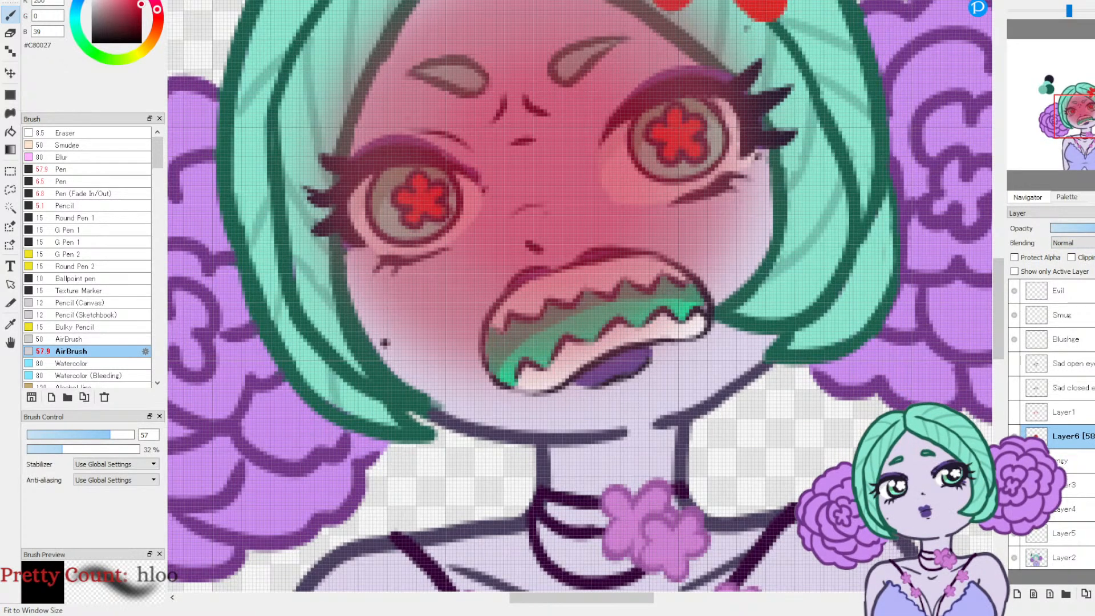
pyautogui.click(1050, 1)
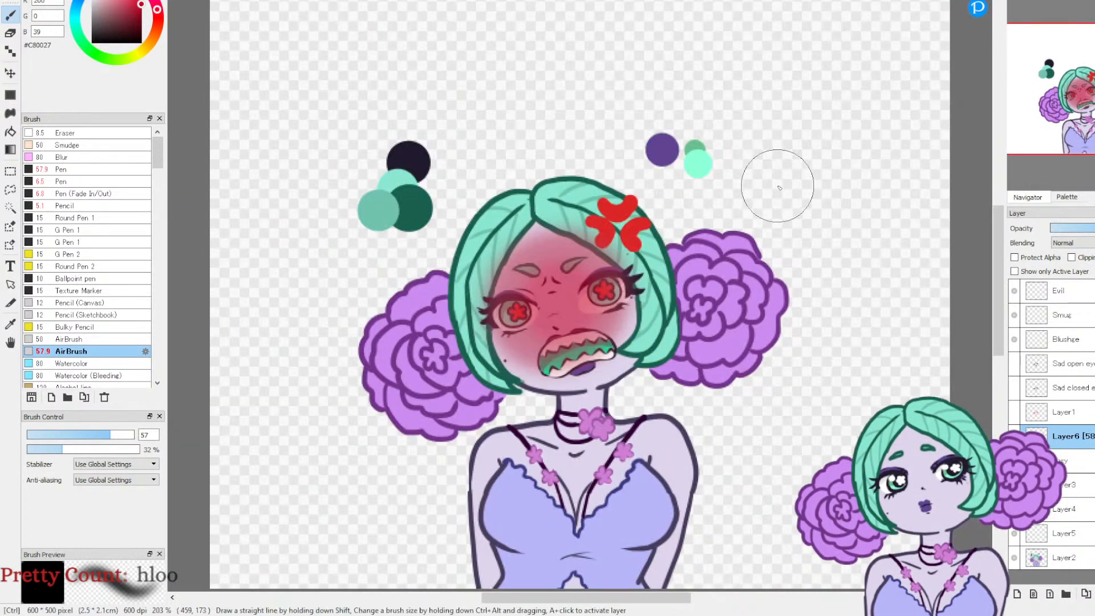
# Step: Try the Overlay, Hue, Luminosity and Hard Light blending modes for the red flush on Layer6
pyautogui.click(1076, 296)
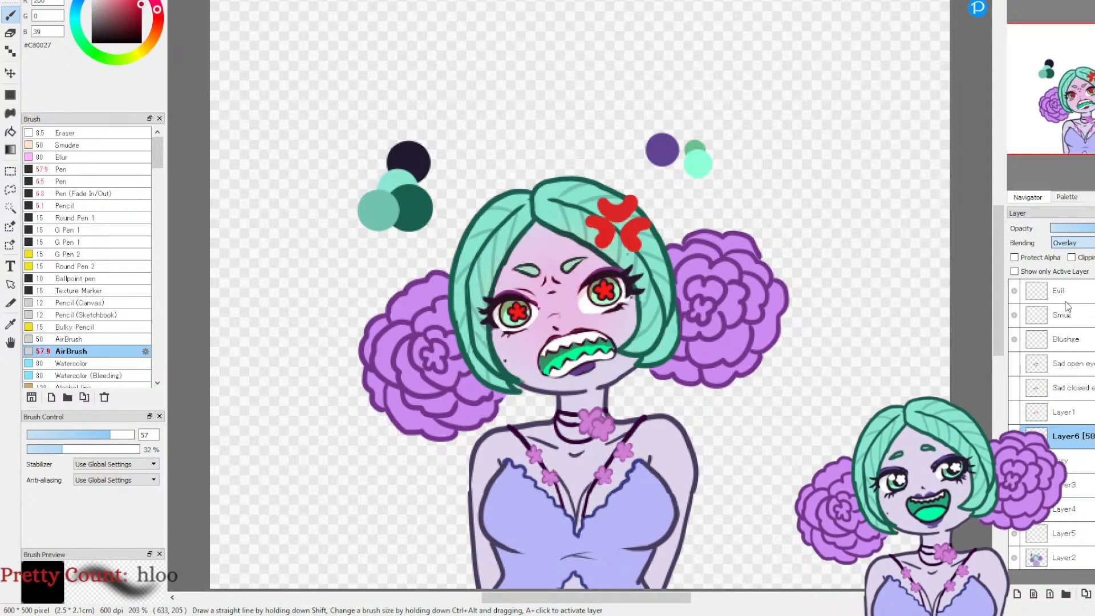
pyautogui.click(1067, 369)
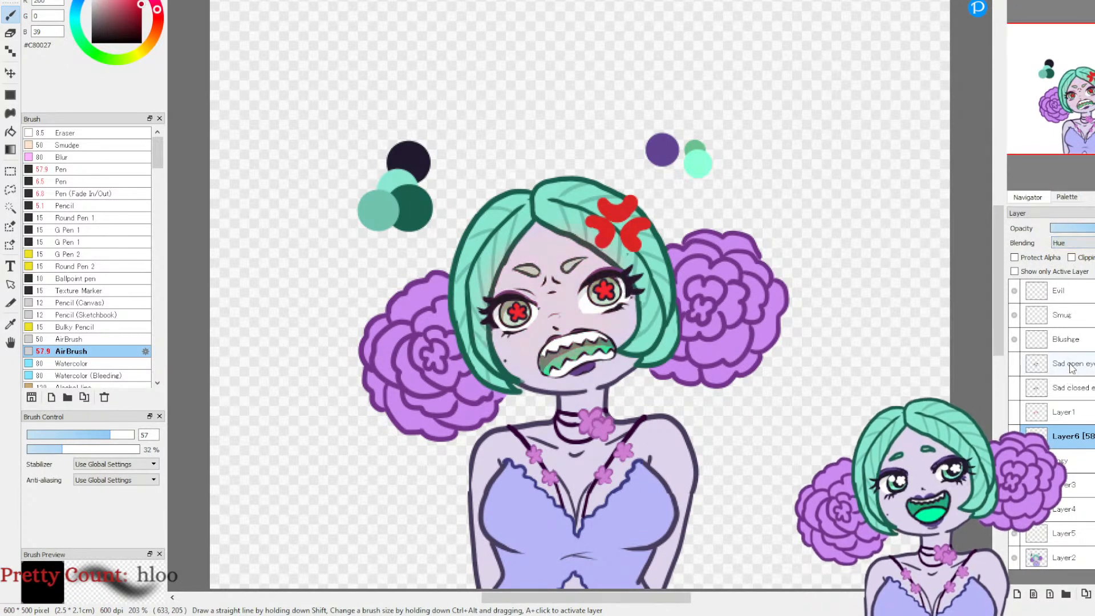
pyautogui.click(1070, 396)
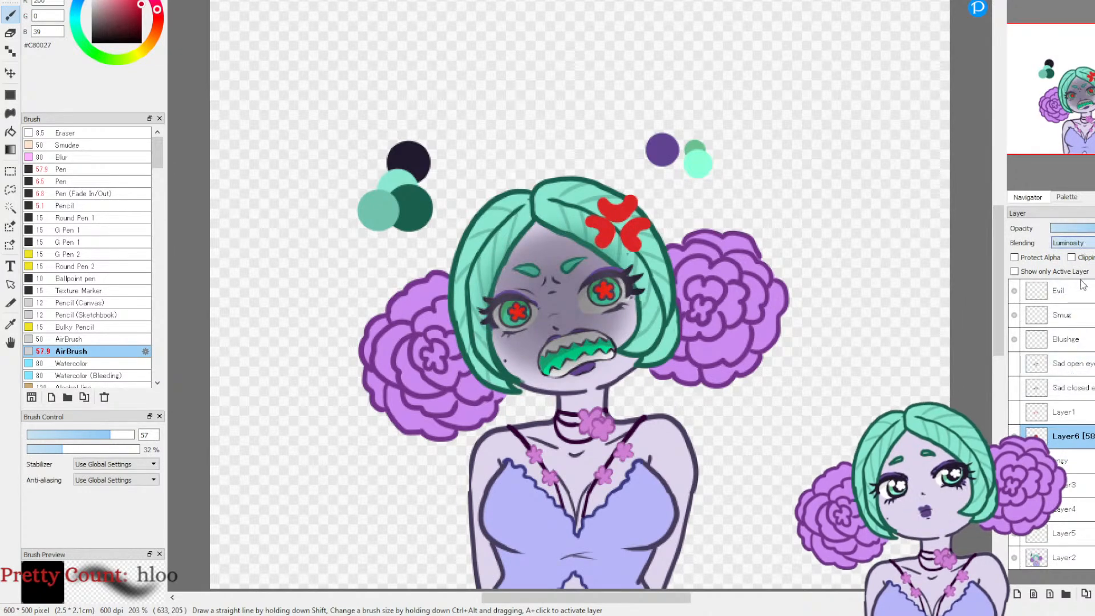
pyautogui.click(1074, 368)
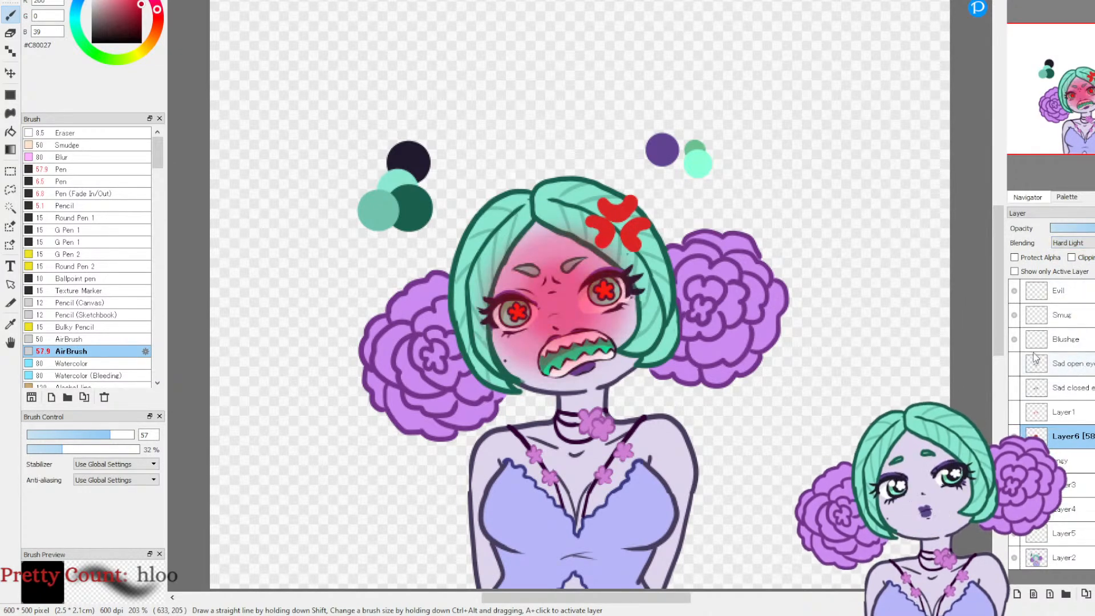
# Step: Undo the blending changes, the opacity change and the red flush strokes on Layer6
pyautogui.hotkey('ctrl', 'z')
pyautogui.hotkey('ctrl', 'z')
pyautogui.hotkey('ctrl', 'z')
pyautogui.hotkey('ctrl', 'z')
pyautogui.hotkey('ctrl', 'z')
pyautogui.hotkey('ctrl', 'z')
pyautogui.hotkey('ctrl', 'z')
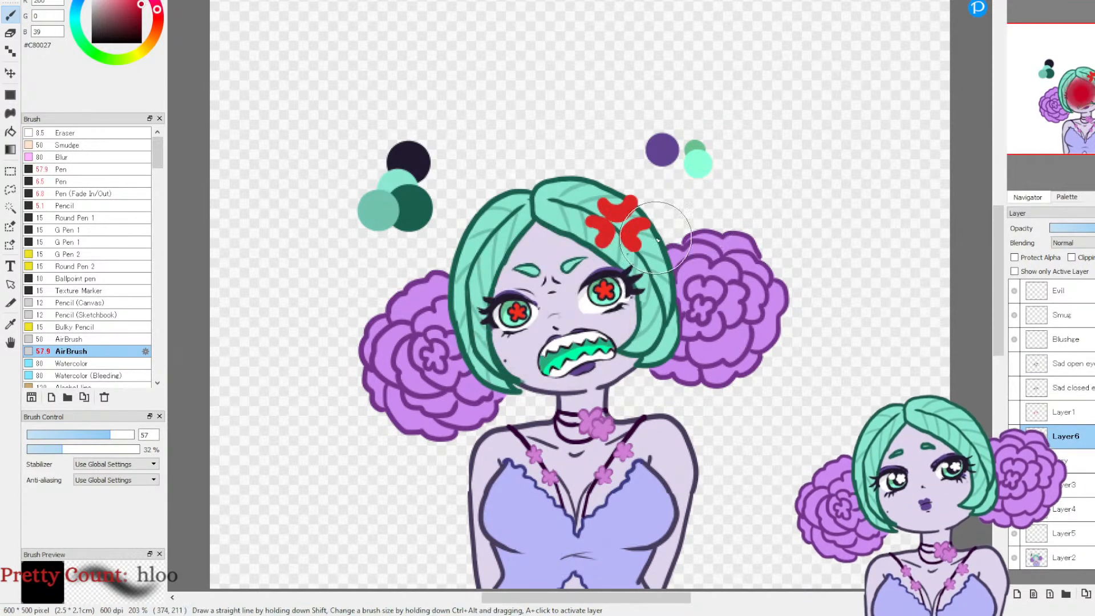
# Step: Airbrush a #C80027 flush across the eyes and nose and #DD3556 on the cheeks, and set Layer6's opacity to 52%
pyautogui.moveTo(550, 304)
pyautogui.mouseDown()
pyautogui.moveTo(528, 307)
pyautogui.moveTo(570, 302)
pyautogui.moveTo(528, 312)
pyautogui.moveTo(599, 301)
pyautogui.moveTo(524, 312)
pyautogui.mouseUp()
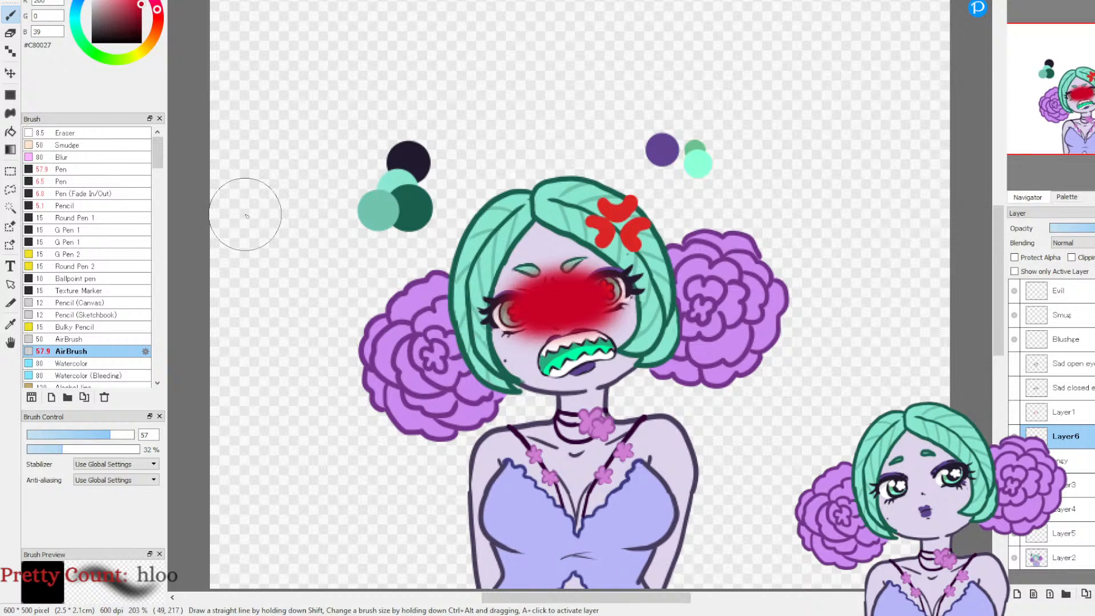
pyautogui.click(129, 1)
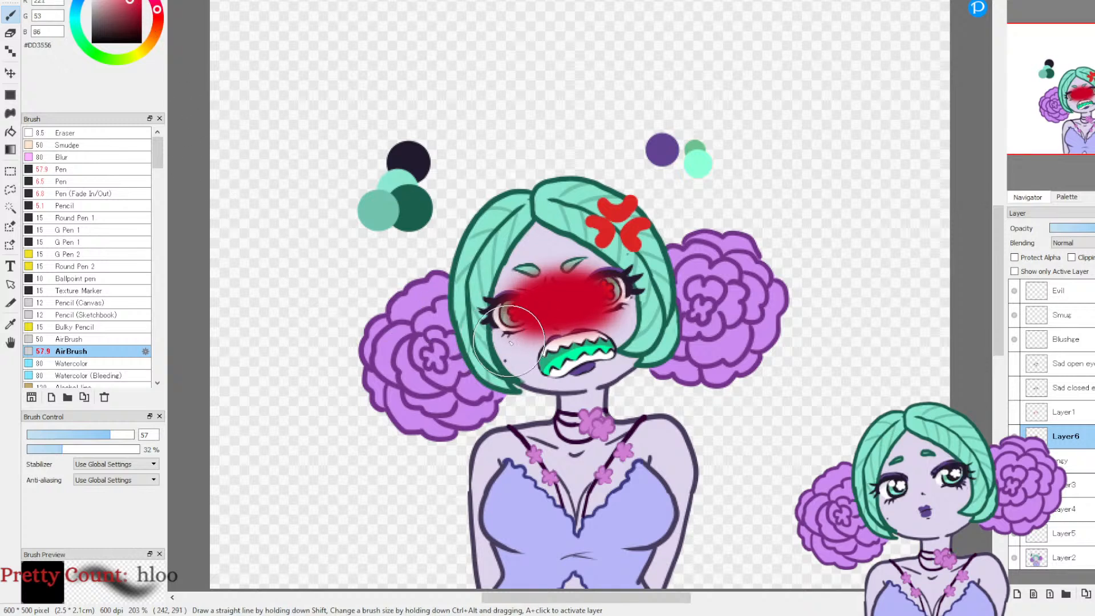
pyautogui.moveTo(503, 345); pyautogui.dragTo(513, 336)
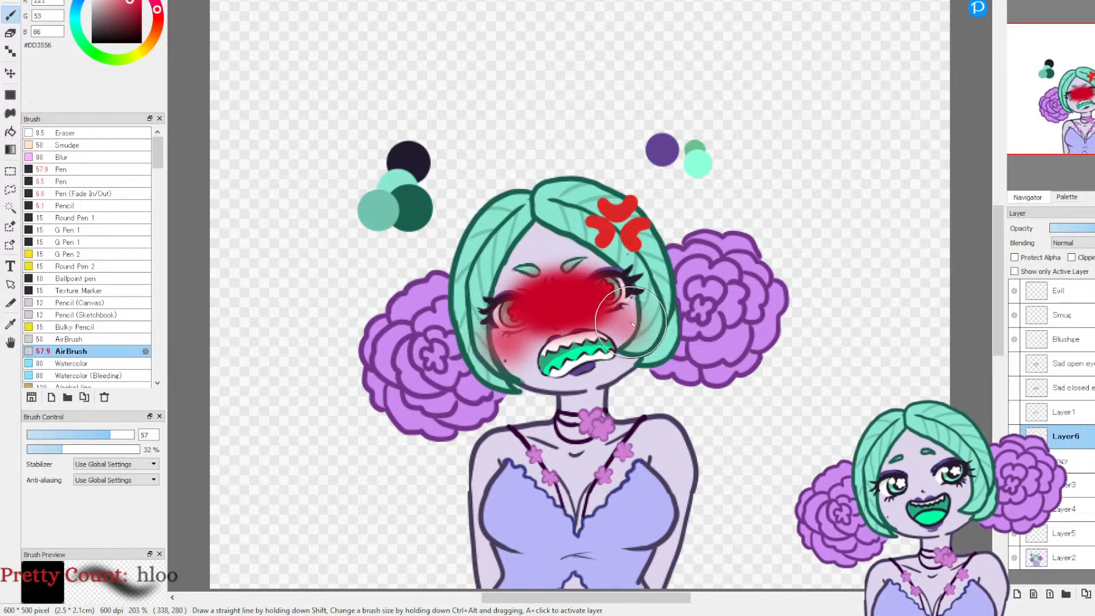
pyautogui.click(1094, 228)
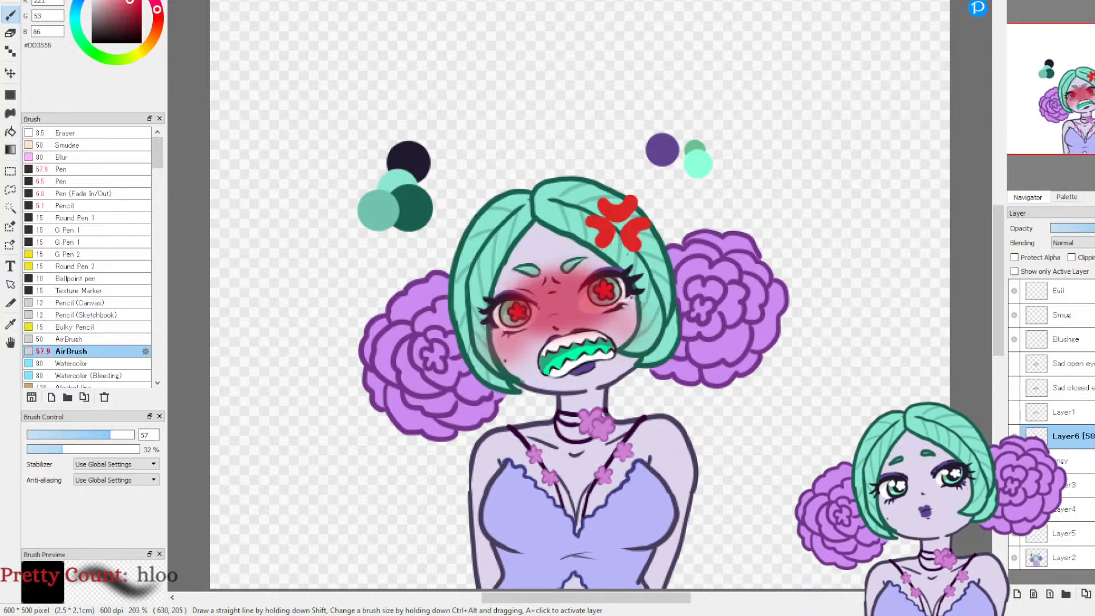
pyautogui.click(1093, 229)
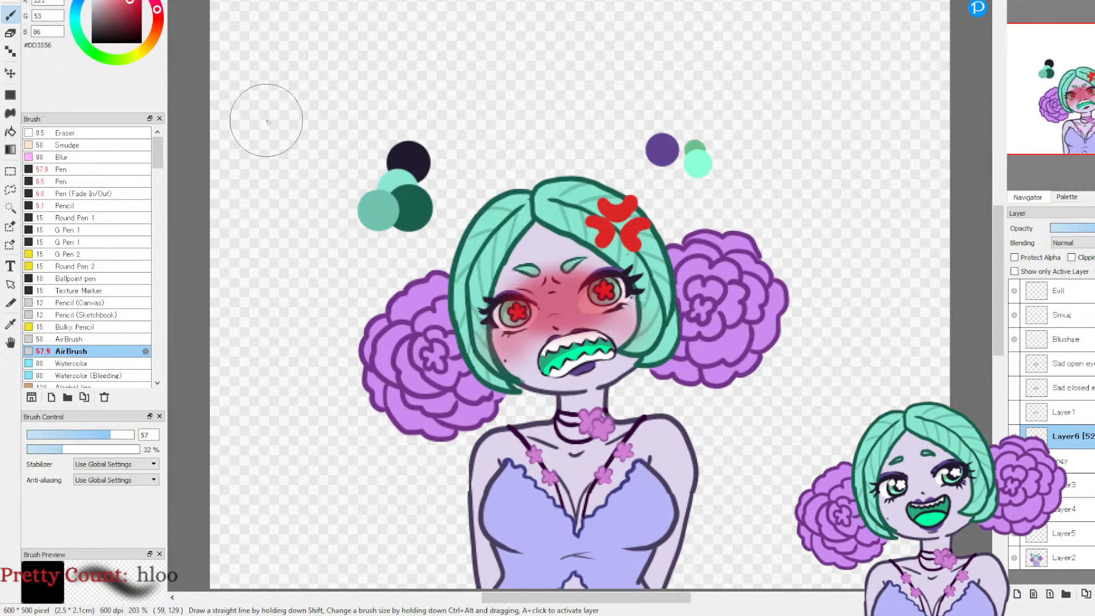
# Step: Erase the Layer6 flush from both open eyes of the angry face with the 13.5 eraser
pyautogui.press('e')
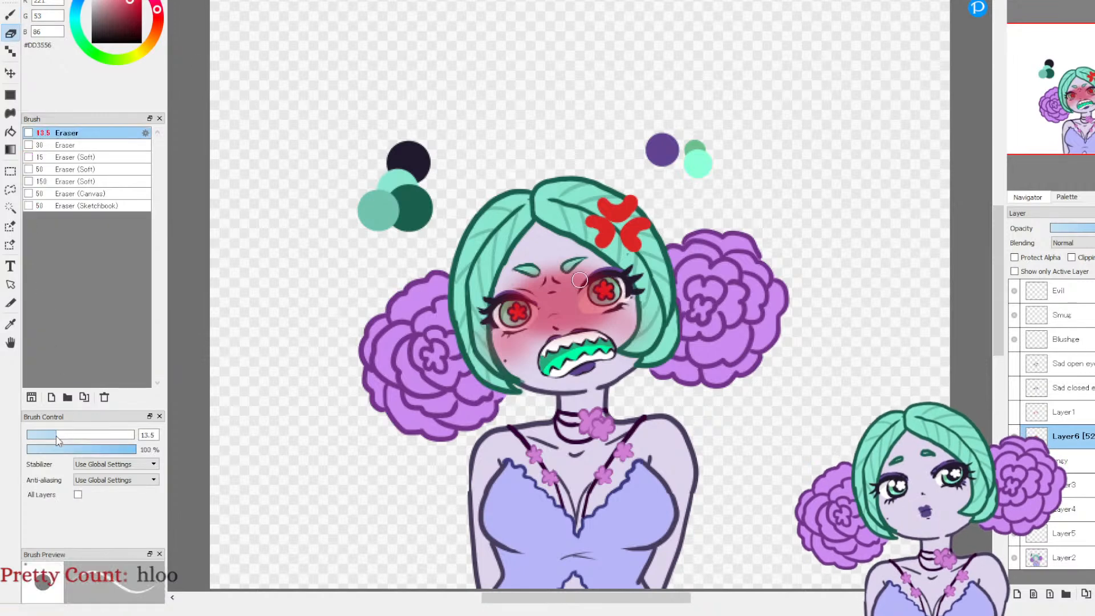
pyautogui.scroll(3, 579, 280)
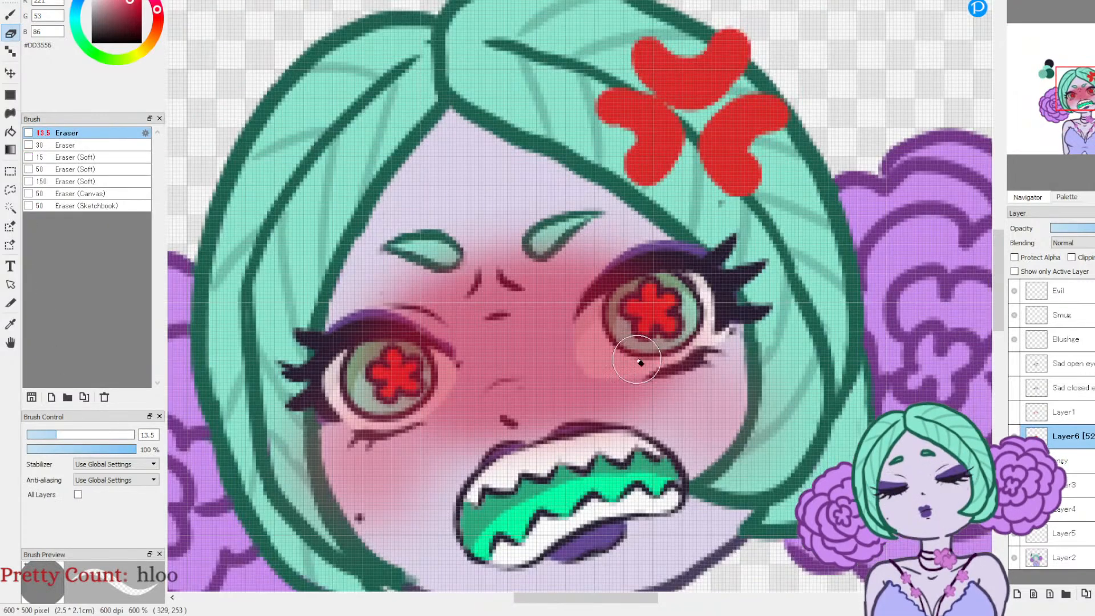
pyautogui.moveTo(606, 357)
pyautogui.mouseDown()
pyautogui.moveTo(629, 292)
pyautogui.moveTo(606, 307)
pyautogui.moveTo(589, 349)
pyautogui.moveTo(604, 303)
pyautogui.moveTo(642, 264)
pyautogui.moveTo(597, 308)
pyautogui.moveTo(646, 259)
pyautogui.moveTo(672, 263)
pyautogui.moveTo(622, 317)
pyautogui.moveTo(654, 328)
pyautogui.moveTo(593, 359)
pyautogui.moveTo(693, 344)
pyautogui.moveTo(708, 293)
pyautogui.moveTo(701, 325)
pyautogui.moveTo(672, 290)
pyautogui.mouseUp()
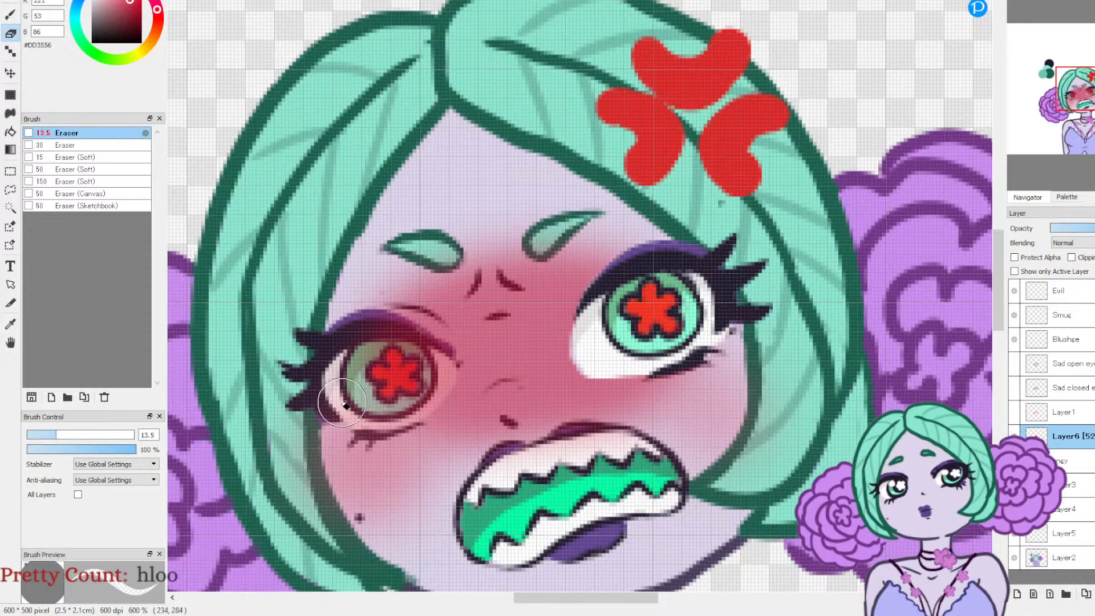
pyautogui.moveTo(351, 413); pyautogui.dragTo(370, 421)
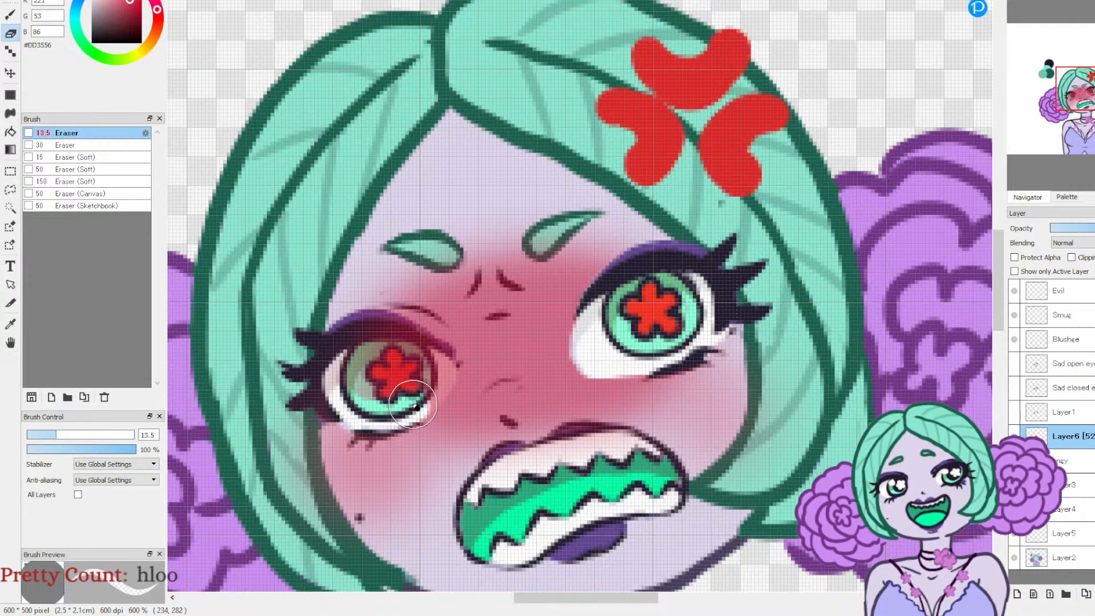
pyautogui.moveTo(427, 353)
pyautogui.mouseDown()
pyautogui.moveTo(391, 327)
pyautogui.moveTo(354, 335)
pyautogui.moveTo(337, 402)
pyautogui.moveTo(368, 351)
pyautogui.moveTo(450, 370)
pyautogui.mouseUp()
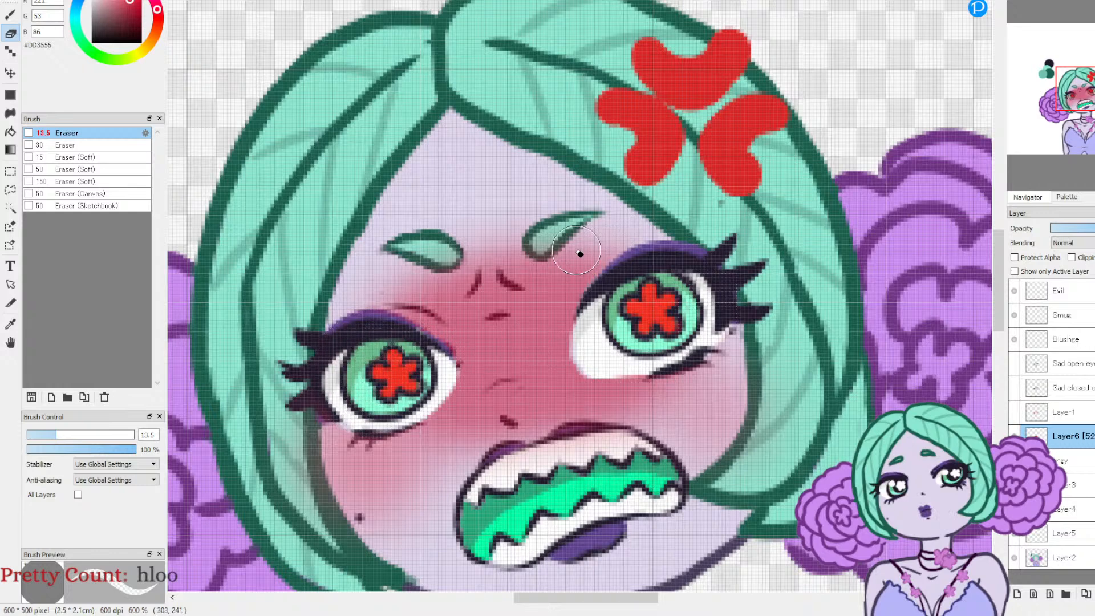
# Step: Erase the flush from both eyebrows and from the teeth and lips of the angry face
pyautogui.moveTo(541, 247); pyautogui.dragTo(600, 223)
pyautogui.moveTo(455, 256); pyautogui.dragTo(422, 248)
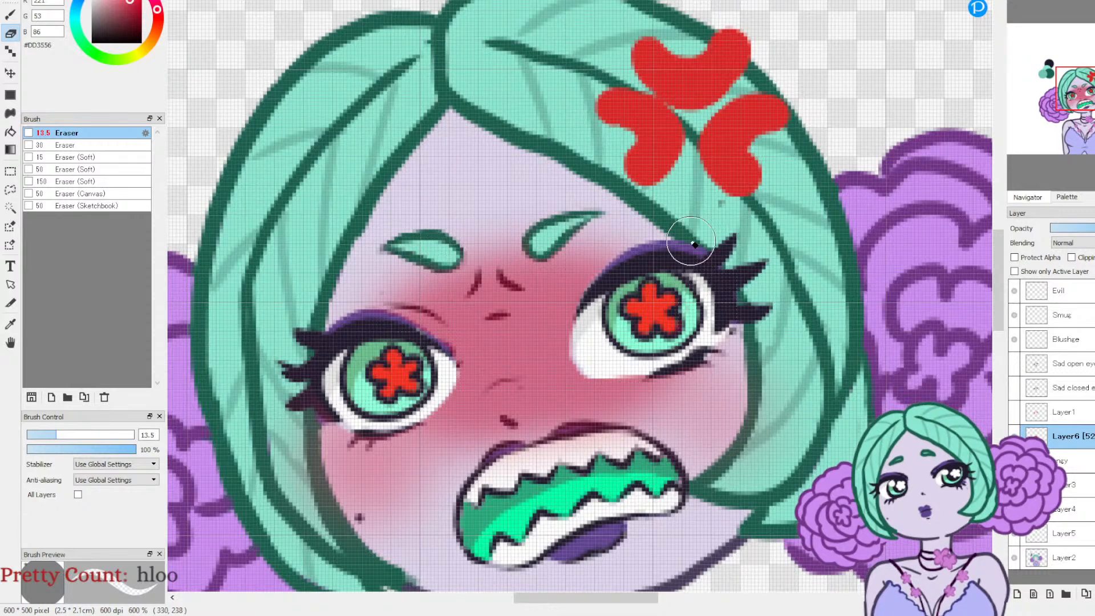
pyautogui.moveTo(513, 464)
pyautogui.mouseDown()
pyautogui.moveTo(484, 481)
pyautogui.moveTo(502, 458)
pyautogui.moveTo(573, 440)
pyautogui.moveTo(640, 454)
pyautogui.moveTo(573, 468)
pyautogui.mouseUp()
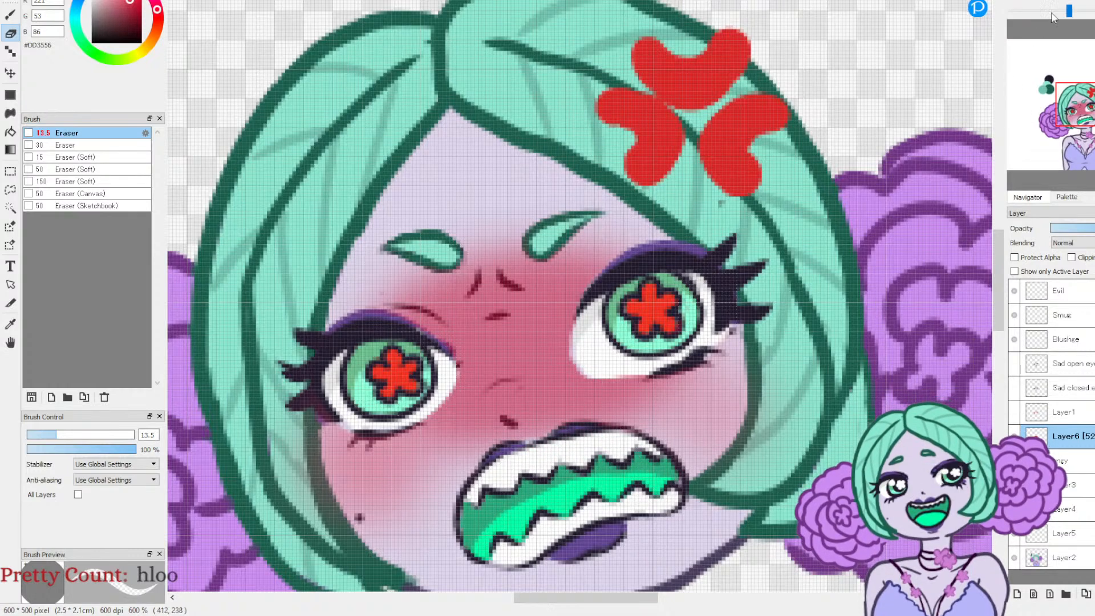
pyautogui.click(1041, 16)
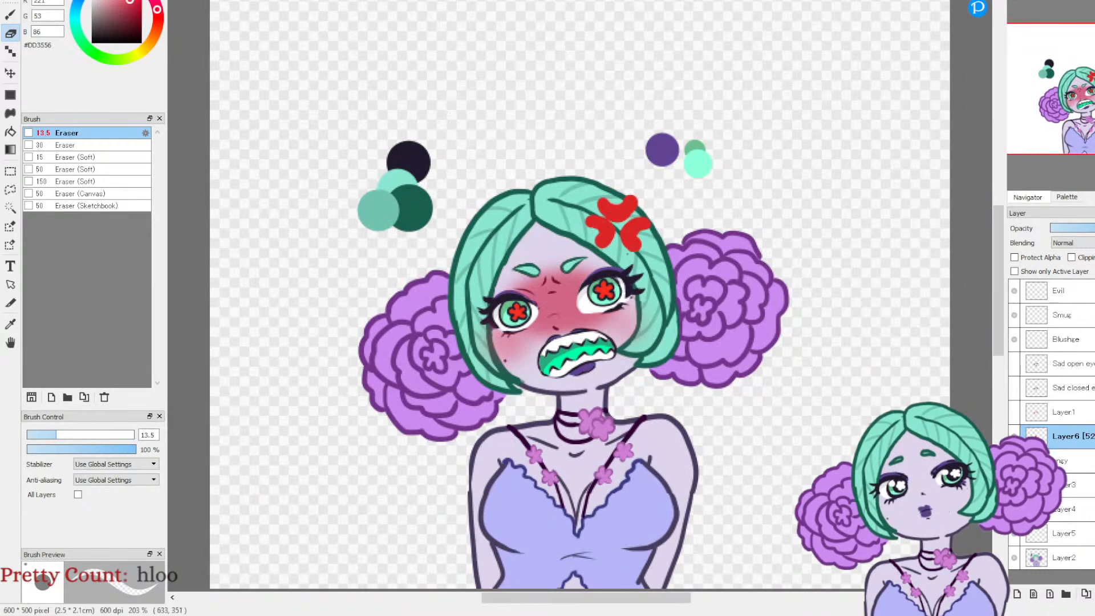
# Step: Preview the flush on the closed-eye face, and copy Layer6's flush from its unerased state before restoring the erased version
pyautogui.click(1014, 460)
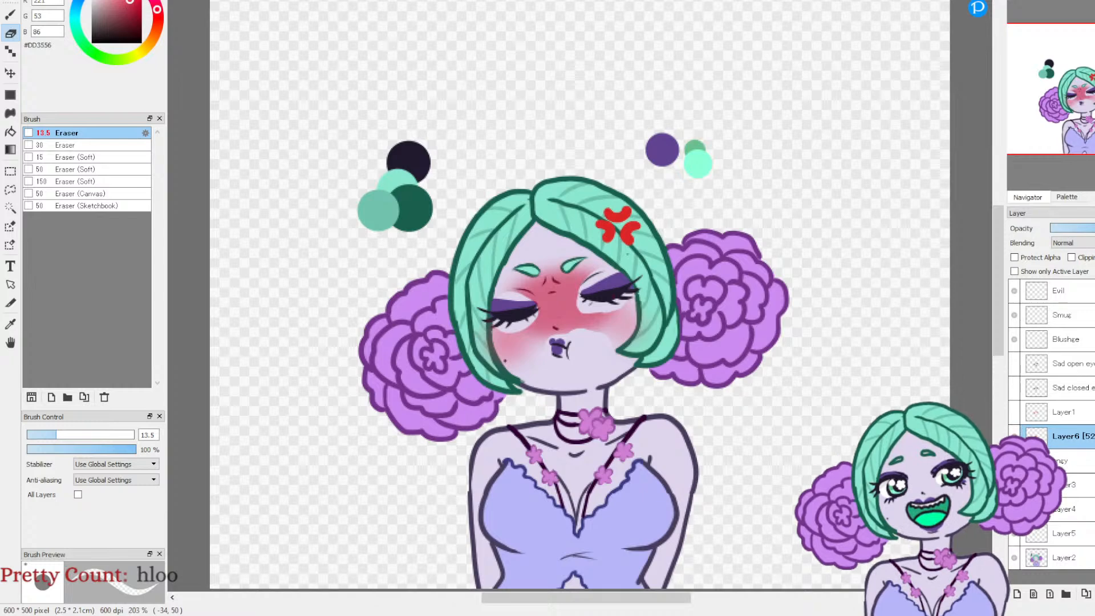
pyautogui.hotkey('ctrl', 'z')
pyautogui.hotkey('ctrl', 'z')
pyautogui.hotkey('ctrl', 'z')
pyautogui.hotkey('ctrl', 'z')
pyautogui.hotkey('ctrl', 'z')
pyautogui.hotkey('ctrl', 'z')
pyautogui.hotkey('ctrl', 'z')
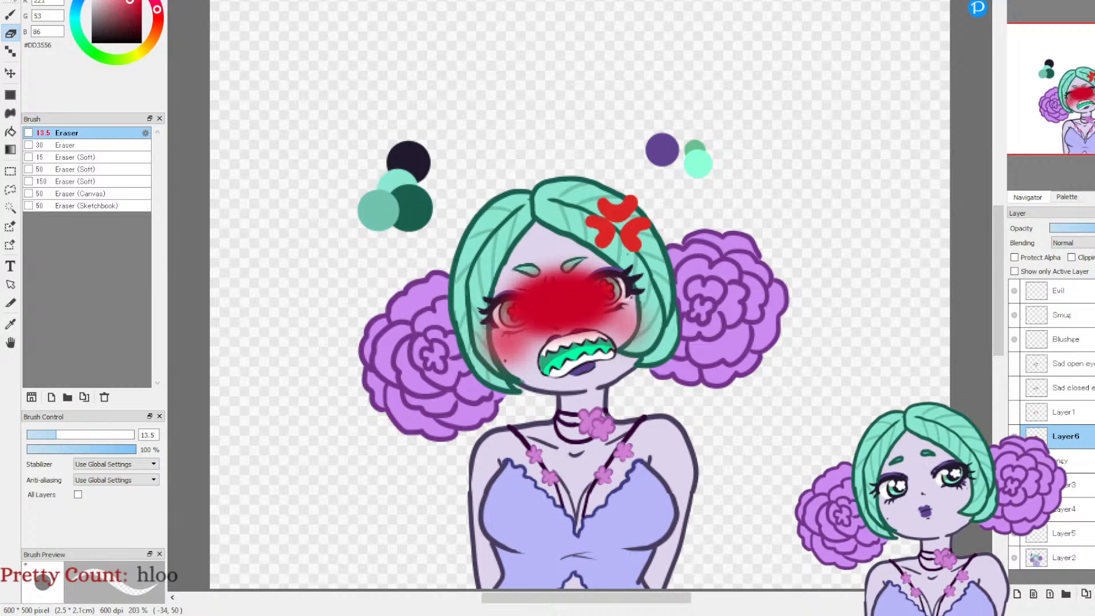
pyautogui.click(1093, 228)
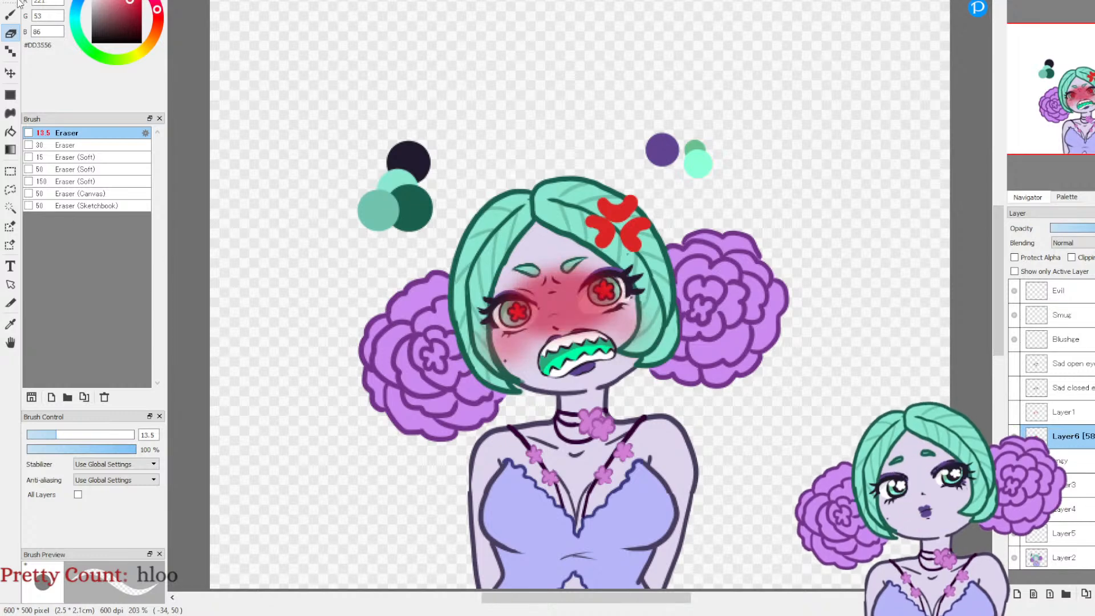
pyautogui.hotkey('ctrl', 't')
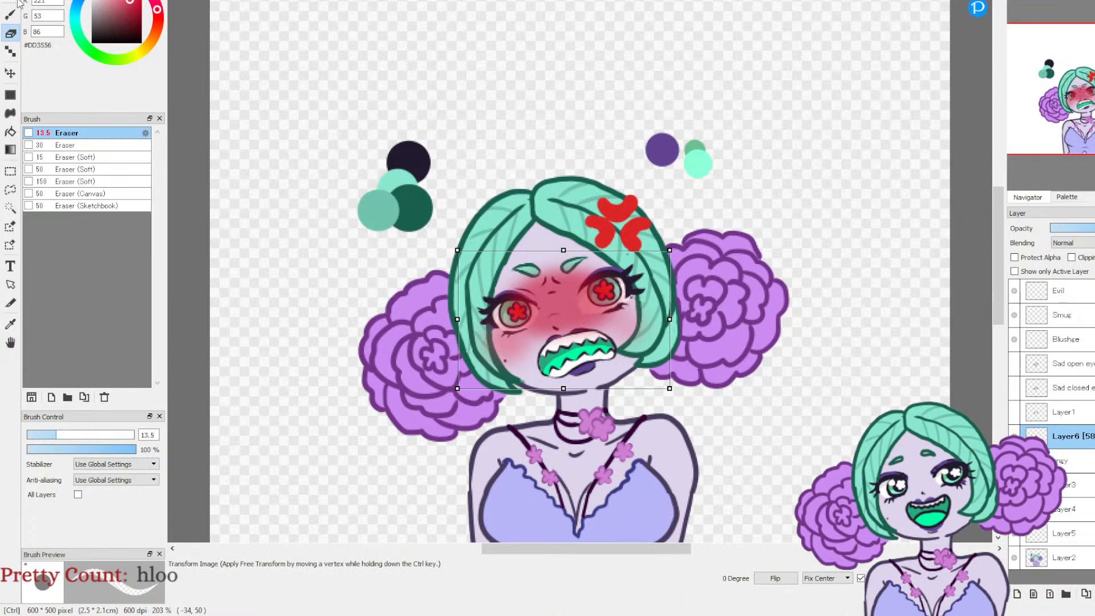
pyautogui.press('Return')
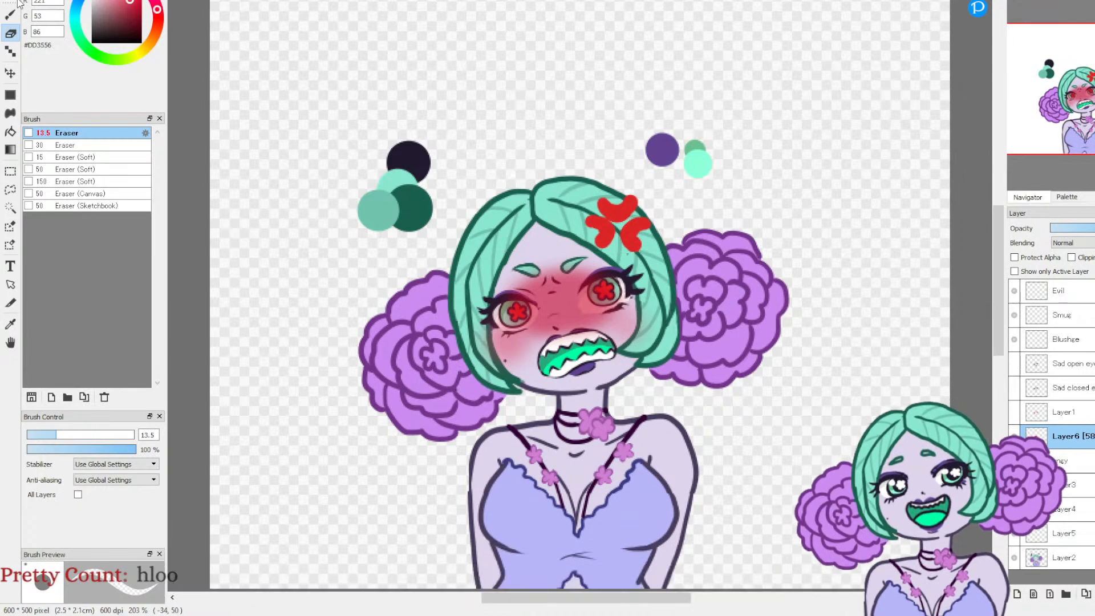
pyautogui.hotkey('ctrl', 'z')
pyautogui.hotkey('ctrl', 'z')
pyautogui.hotkey('ctrl', 'z')
pyautogui.hotkey('ctrl', 'z')
pyautogui.hotkey('ctrl', 'z')
pyautogui.hotkey('ctrl', 'z')
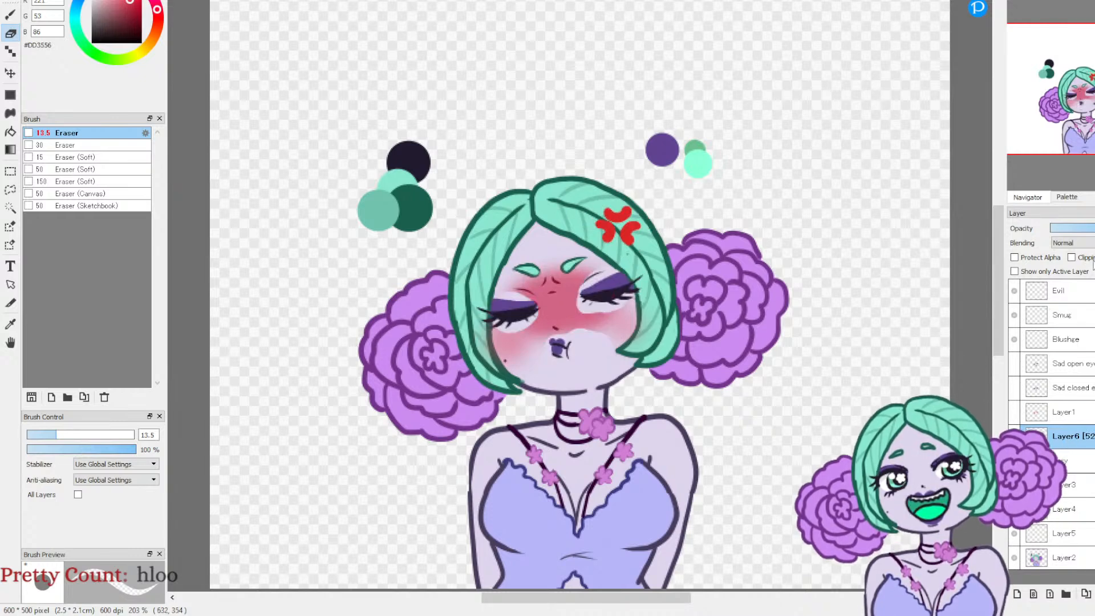
# Step: Set Layer6's opacity to 50%, and replace Layer3 with the unerased flush pasted below the angy layer
pyautogui.moveTo(1093, 225); pyautogui.dragTo(1094, 226)
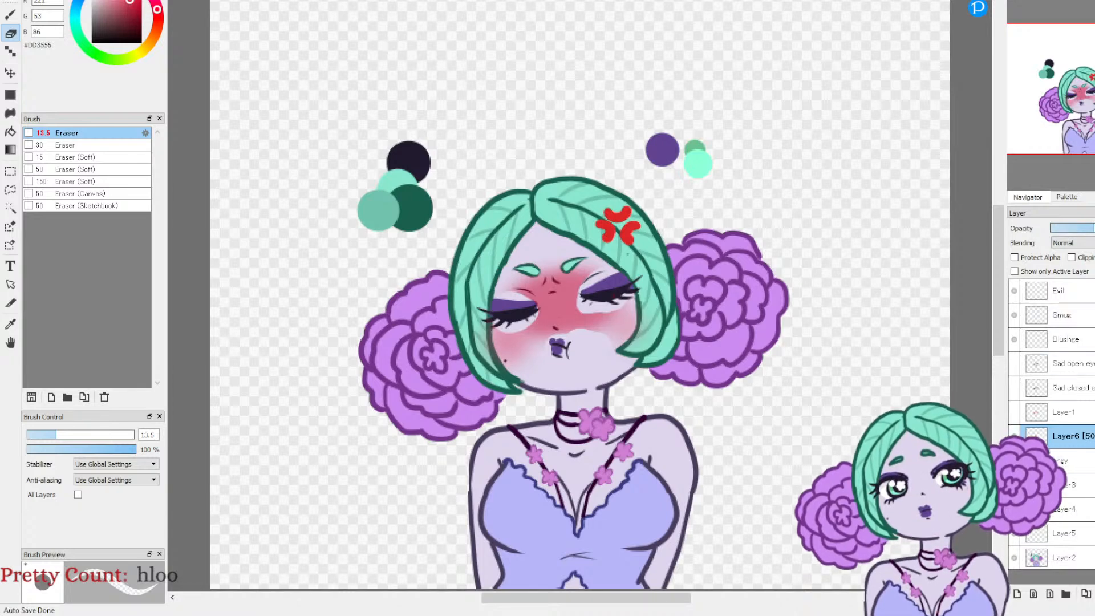
pyautogui.click(1014, 461)
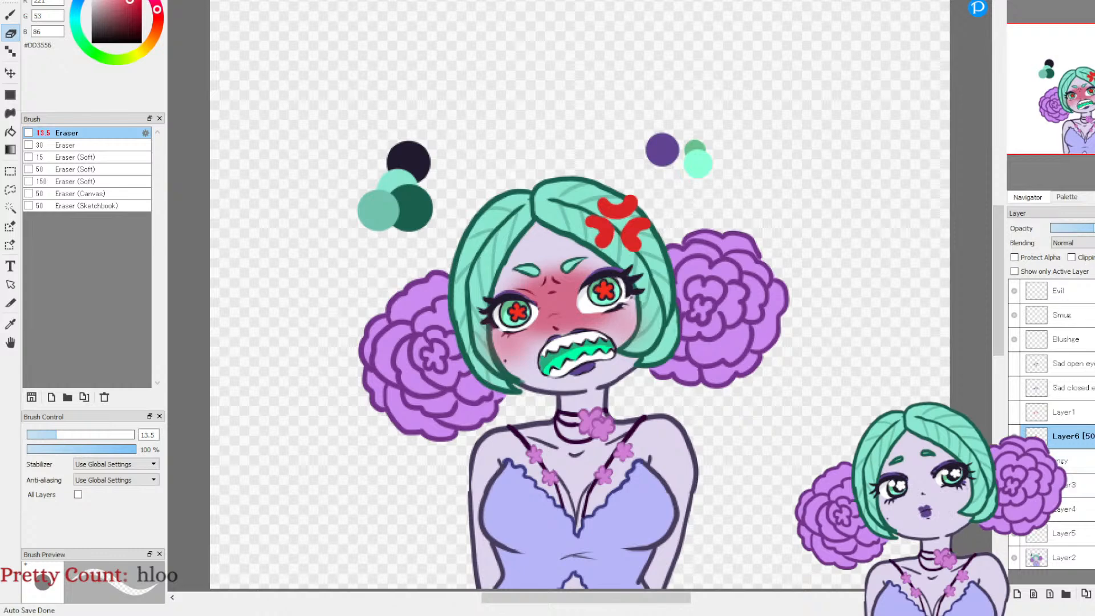
pyautogui.click(1066, 490)
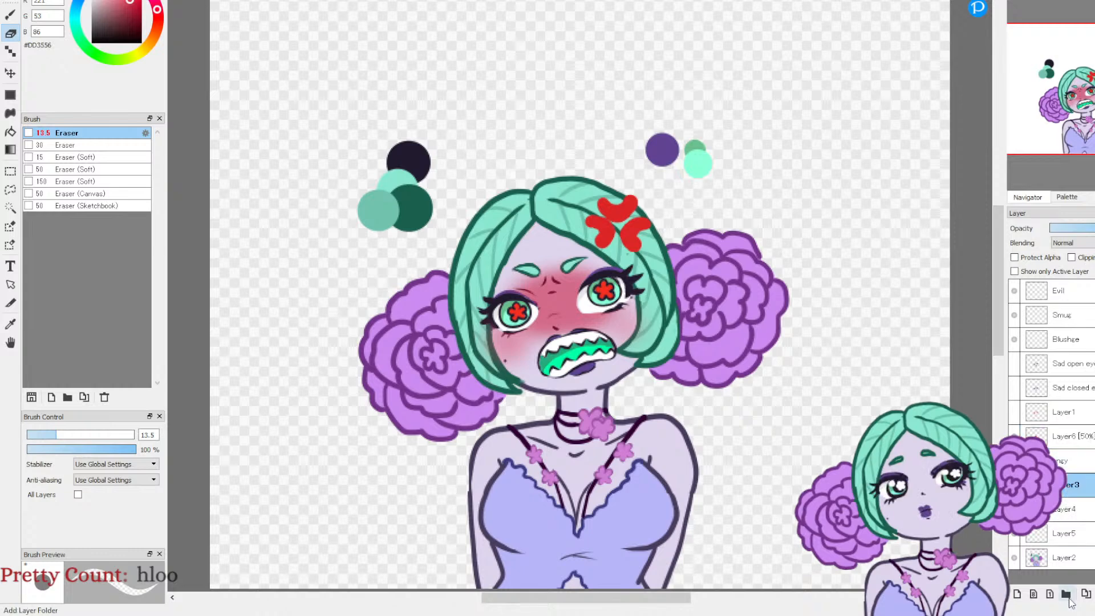
pyautogui.click(1094, 593)
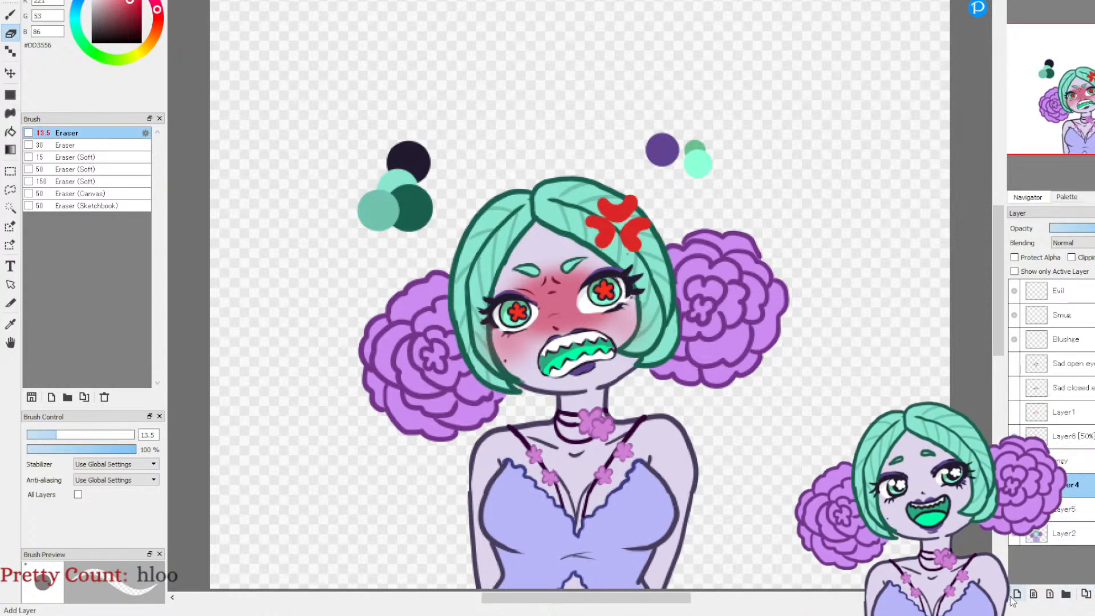
pyautogui.hotkey('ctrl', 'z')
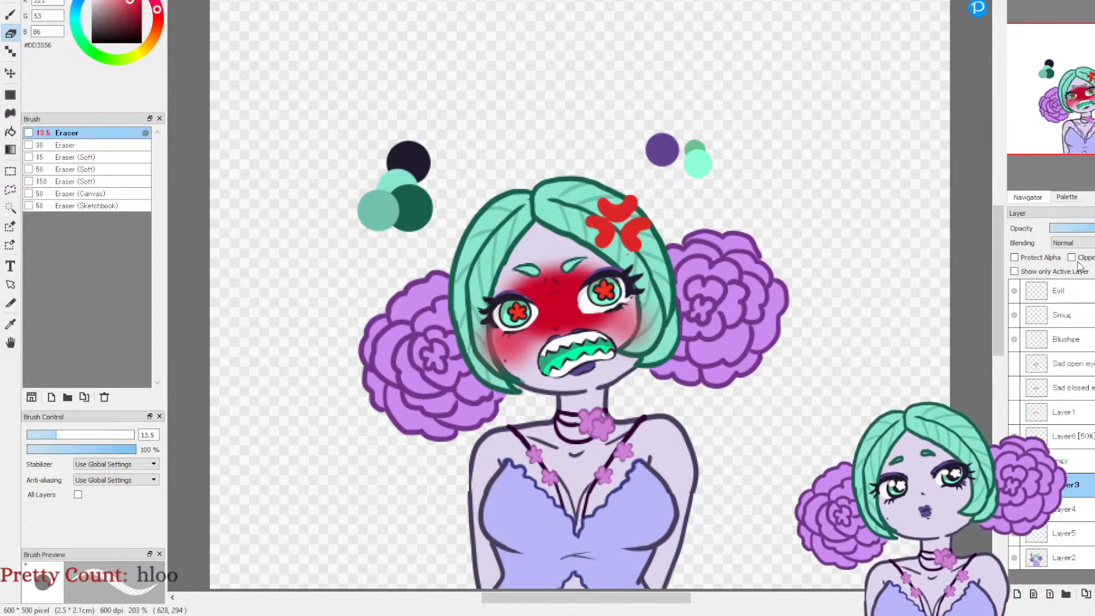
# Step: Lower the opacity of the flush on Layer3 to 50% and hide the angy layer to show the closed-eye face
pyautogui.click(1093, 228)
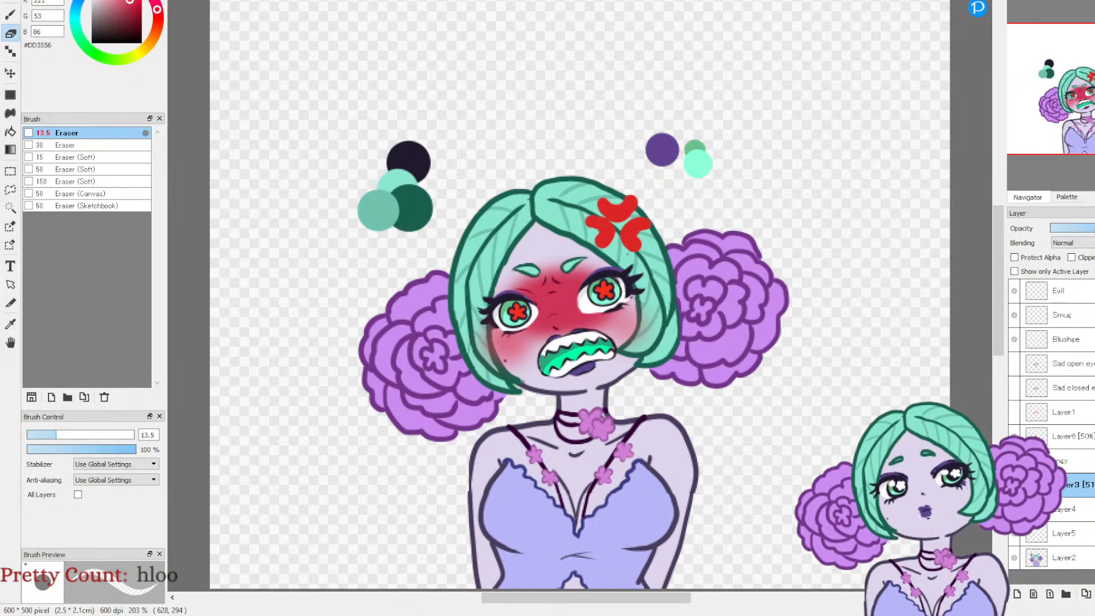
pyautogui.moveTo(1093, 229); pyautogui.dragTo(1094, 229)
pyautogui.click(1013, 461)
pyautogui.click(1014, 484)
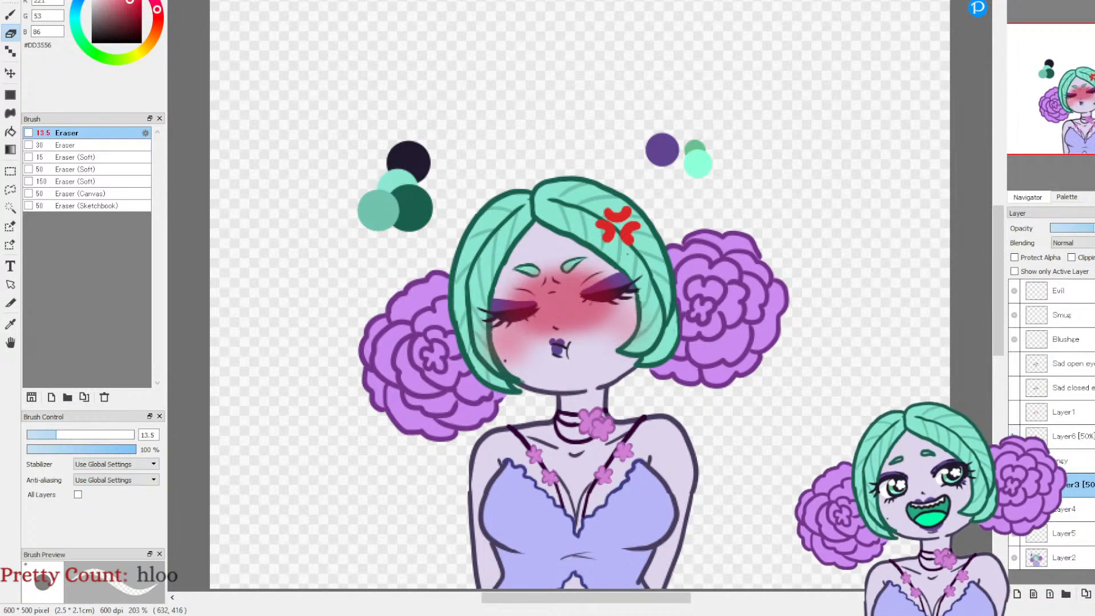
# Step: Erase the flush from both eyebrows of the closed-eye face on Layer3 with a size 8.5 eraser
pyautogui.click(46, 435)
pyautogui.scroll(5, 512, 207)
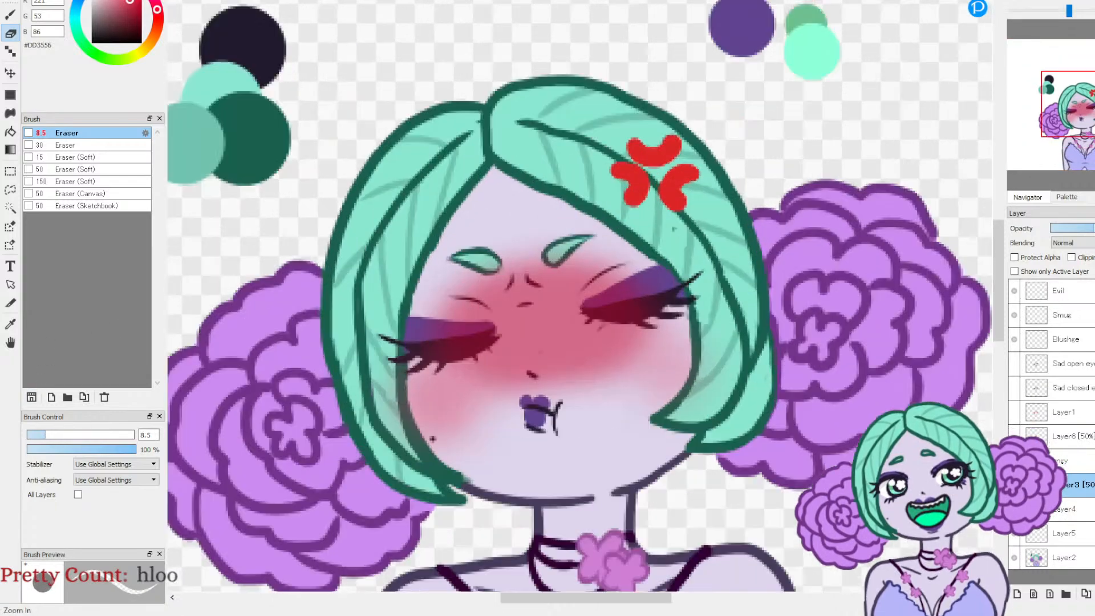
pyautogui.moveTo(521, 235)
pyautogui.mouseDown()
pyautogui.moveTo(513, 243)
pyautogui.moveTo(570, 204)
pyautogui.mouseUp()
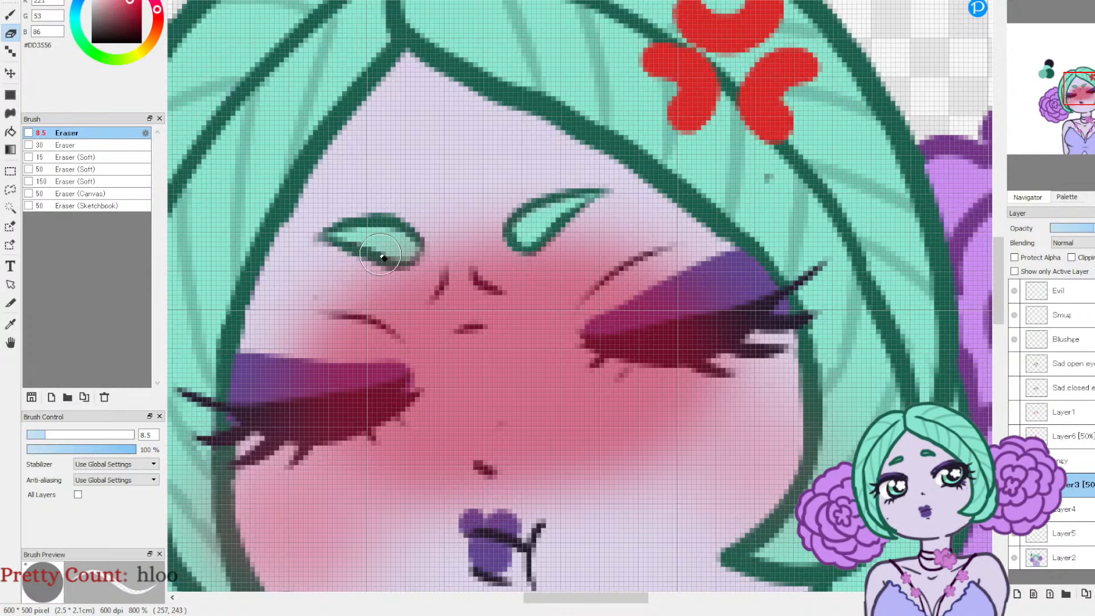
pyautogui.moveTo(372, 251); pyautogui.dragTo(409, 248)
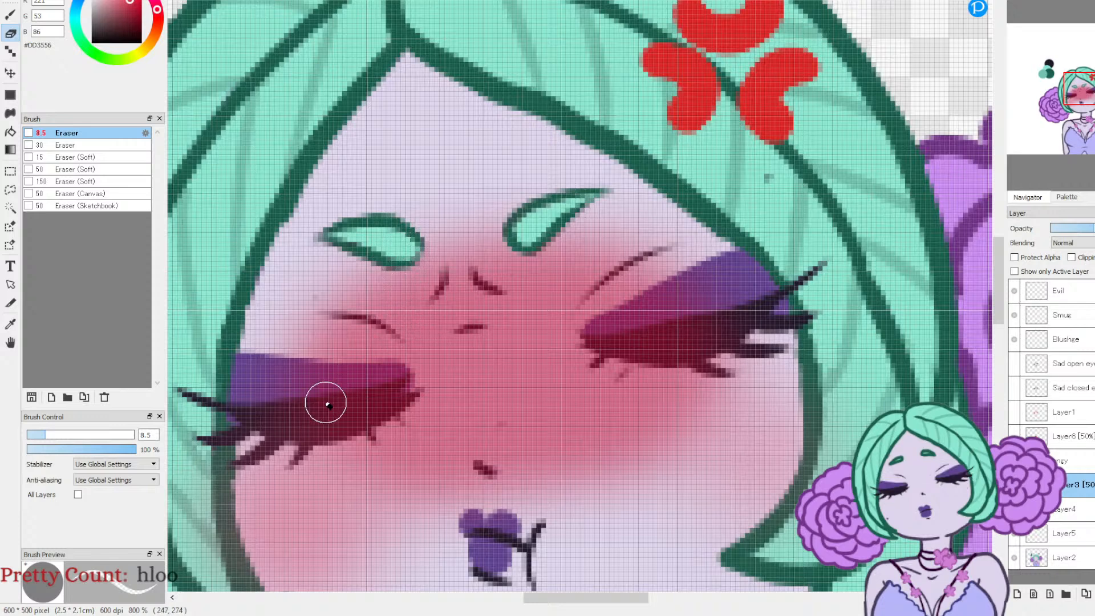
# Step: Erase the flush from the purple eyelids and thick dark lash lines of both closed eyes
pyautogui.moveTo(281, 367)
pyautogui.mouseDown()
pyautogui.moveTo(329, 378)
pyautogui.moveTo(393, 372)
pyautogui.moveTo(408, 388)
pyautogui.moveTo(329, 428)
pyautogui.moveTo(277, 425)
pyautogui.moveTo(236, 383)
pyautogui.moveTo(342, 399)
pyautogui.moveTo(278, 394)
pyautogui.moveTo(359, 389)
pyautogui.moveTo(268, 378)
pyautogui.moveTo(297, 382)
pyautogui.moveTo(288, 426)
pyautogui.moveTo(390, 392)
pyautogui.mouseUp()
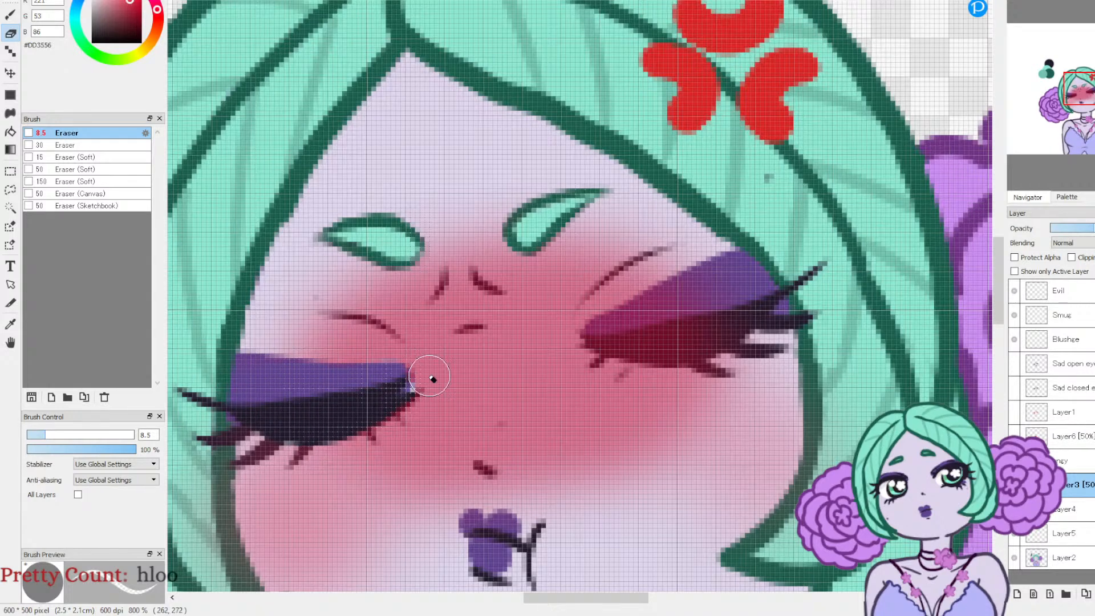
pyautogui.moveTo(595, 336)
pyautogui.mouseDown()
pyautogui.moveTo(665, 354)
pyautogui.moveTo(706, 337)
pyautogui.moveTo(691, 351)
pyautogui.moveTo(735, 319)
pyautogui.moveTo(668, 339)
pyautogui.moveTo(601, 330)
pyautogui.mouseUp()
pyautogui.moveTo(663, 303)
pyautogui.mouseDown()
pyautogui.moveTo(696, 276)
pyautogui.moveTo(610, 327)
pyautogui.moveTo(714, 272)
pyautogui.moveTo(687, 301)
pyautogui.moveTo(703, 313)
pyautogui.moveTo(790, 268)
pyautogui.mouseUp()
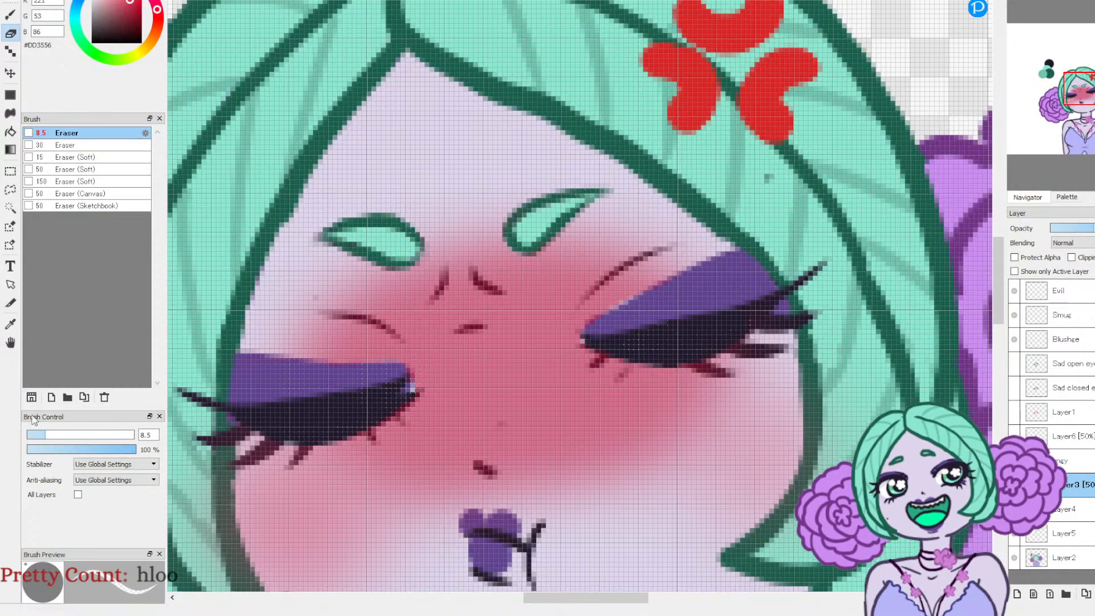
# Step: Erase the flush from the fine lower lashes of the closed eyes with the eraser at size 4.9 and 2.3
pyautogui.click(37, 434)
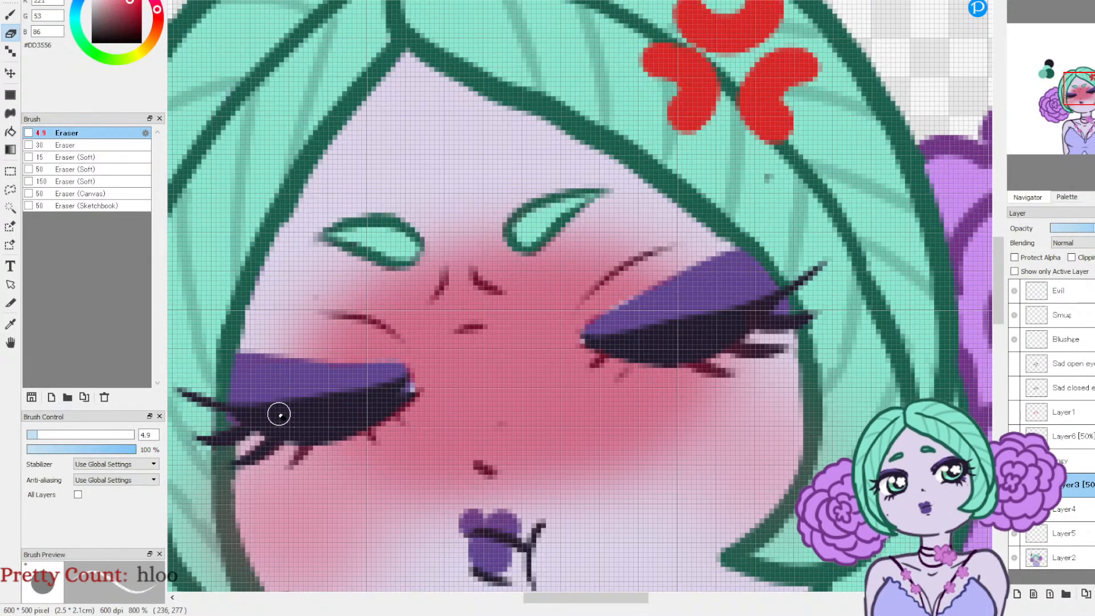
pyautogui.click(301, 454)
pyautogui.click(372, 437)
pyautogui.click(403, 419)
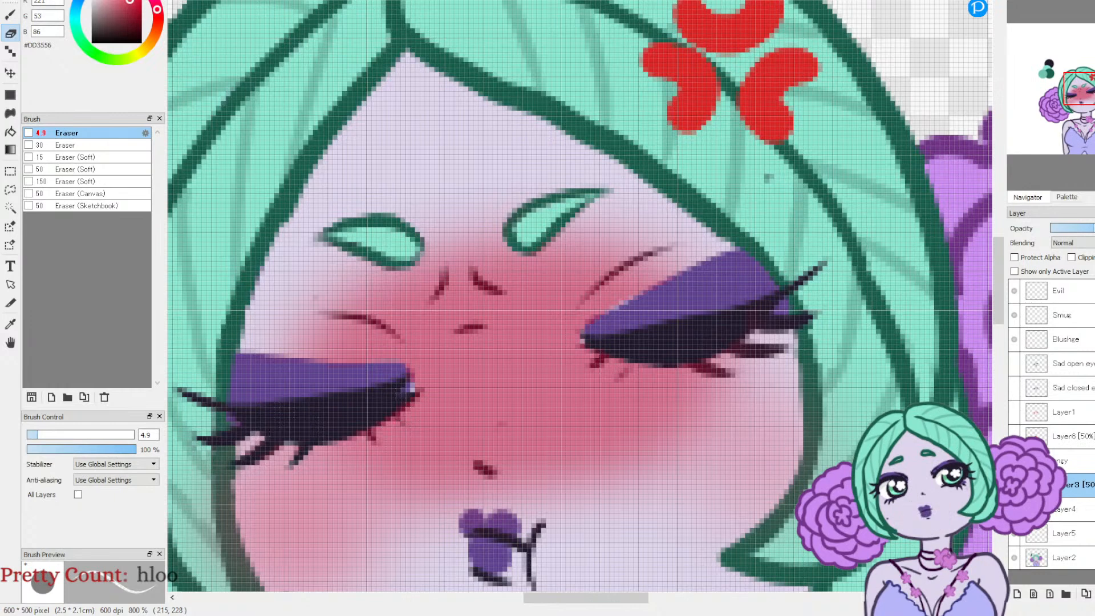
pyautogui.moveTo(32, 436); pyautogui.dragTo(29, 436)
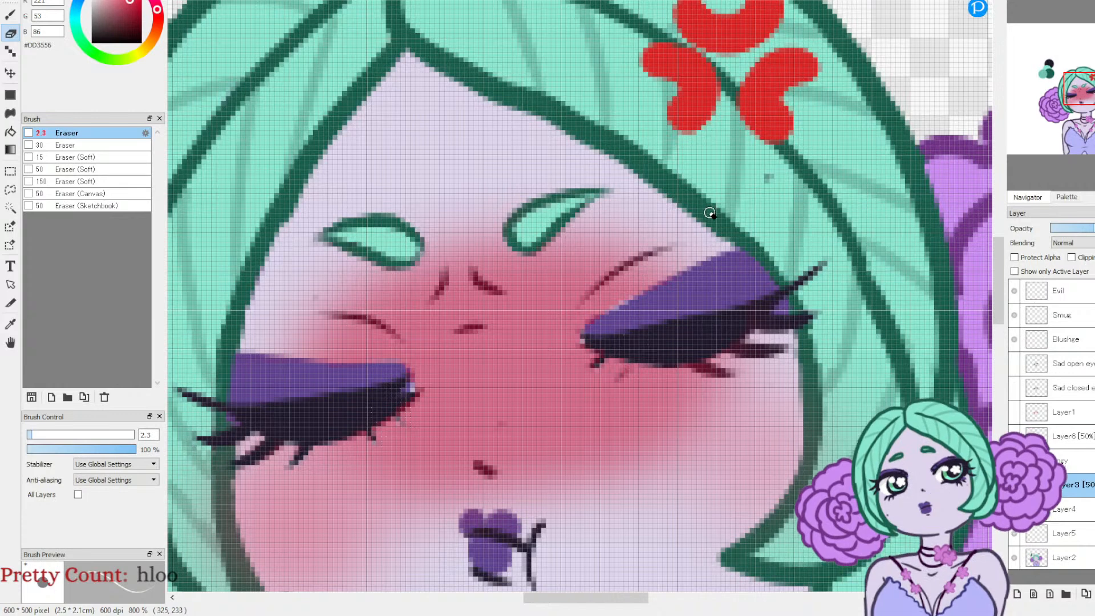
pyautogui.click(1036, 2)
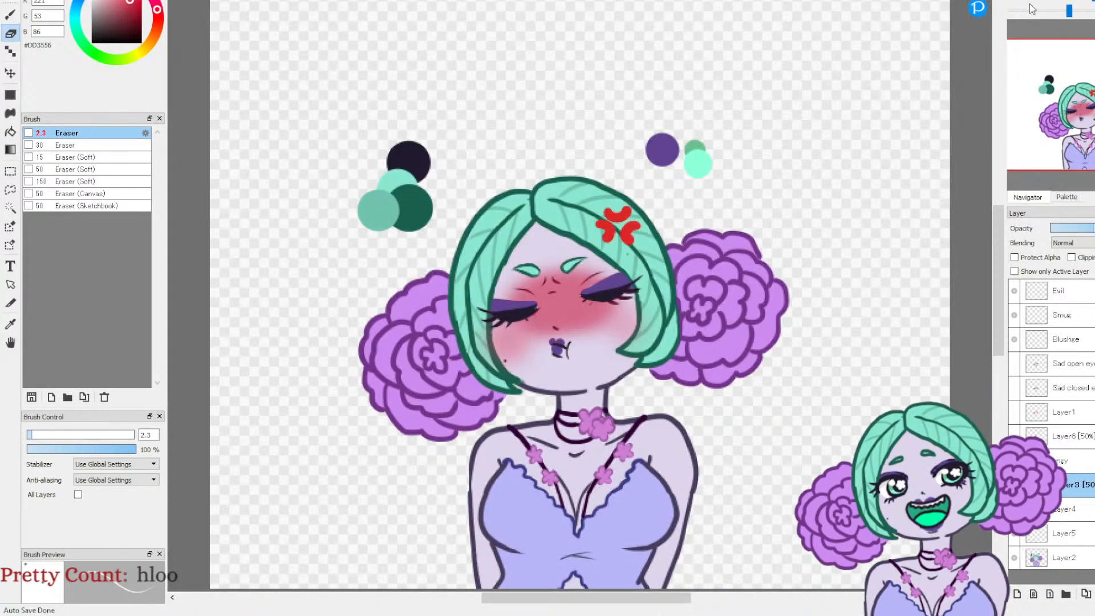
pyautogui.click(1015, 2)
pyautogui.click(1015, 2)
pyautogui.click(1015, 2)
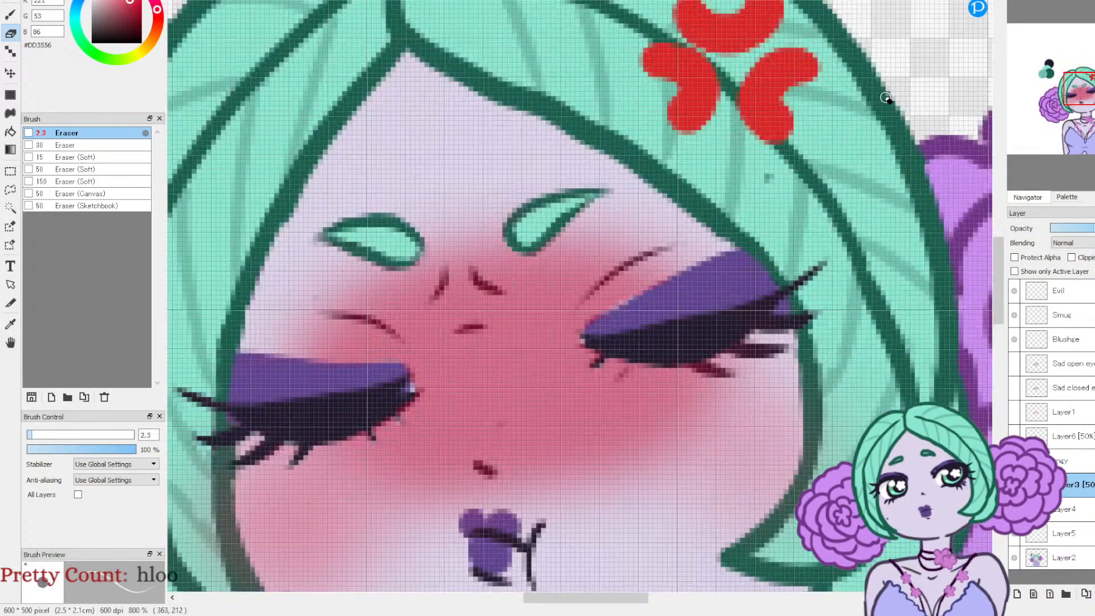
# Step: Soften the flush around the inner corner of the closed eye with the Blur brush at size 23
pyautogui.press('b')
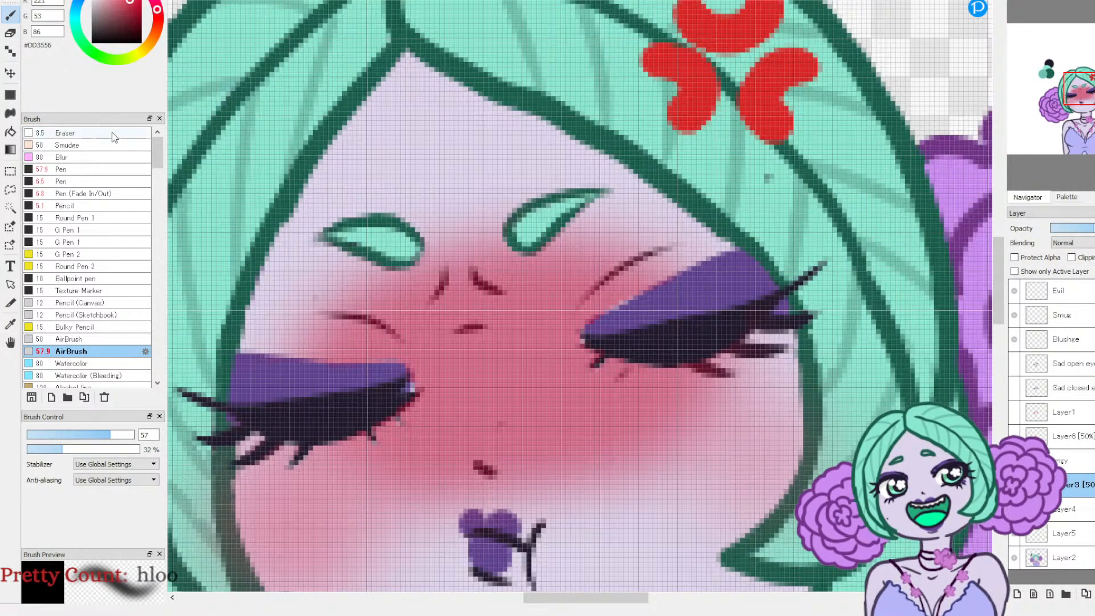
pyautogui.click(101, 157)
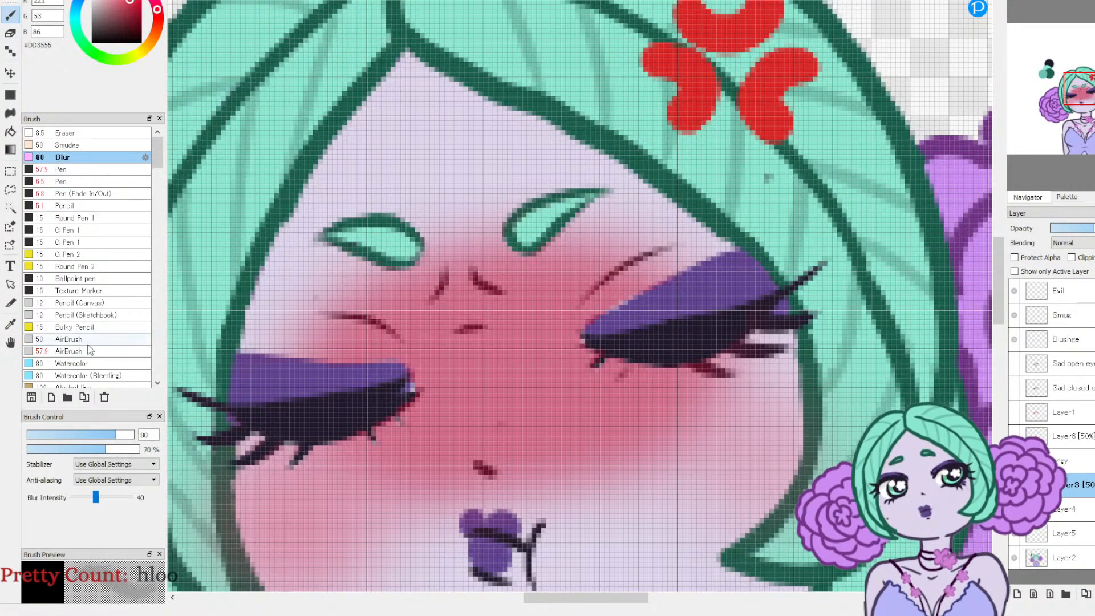
pyautogui.moveTo(95, 437); pyautogui.dragTo(76, 437)
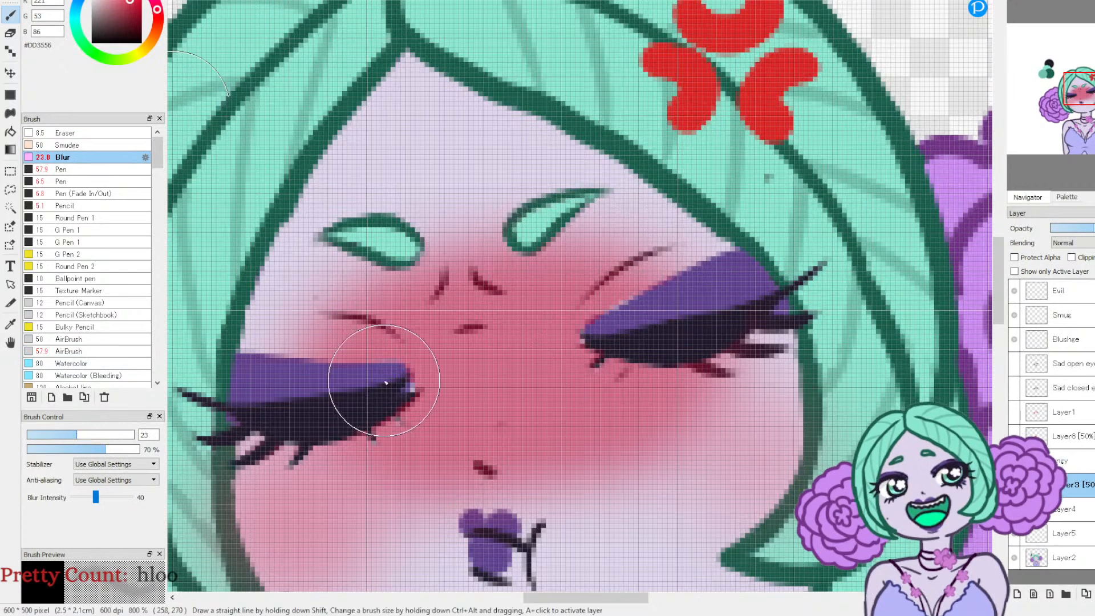
pyautogui.moveTo(409, 397)
pyautogui.mouseDown()
pyautogui.moveTo(396, 384)
pyautogui.moveTo(438, 390)
pyautogui.mouseUp()
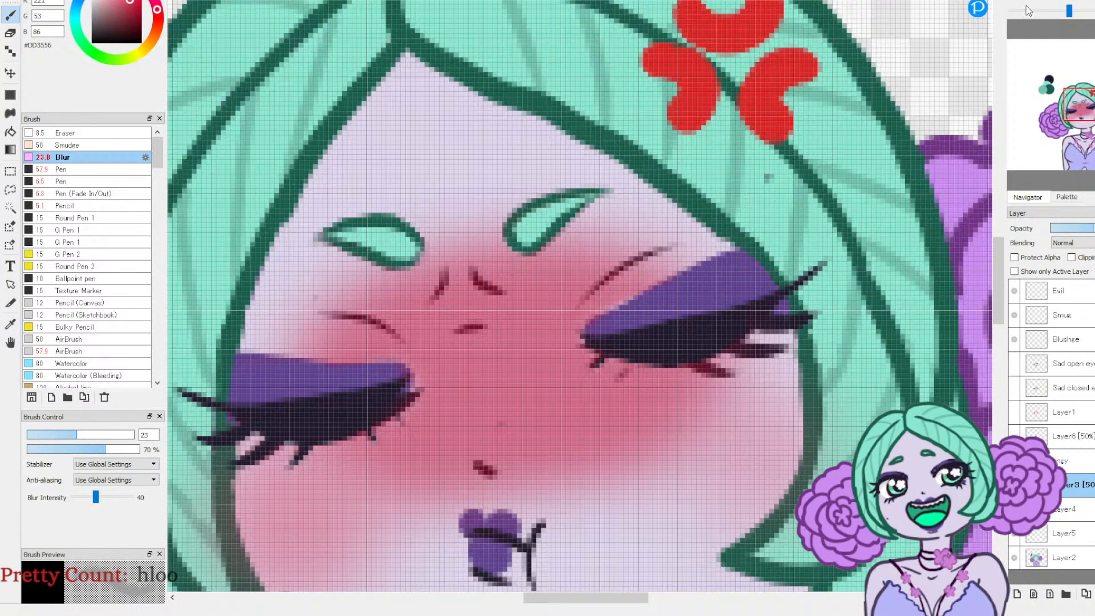
# Step: Clean the remaining flush off the lashes with the 2.3 eraser, and lower Layer3's opacity to 35%
pyautogui.click(11, 33)
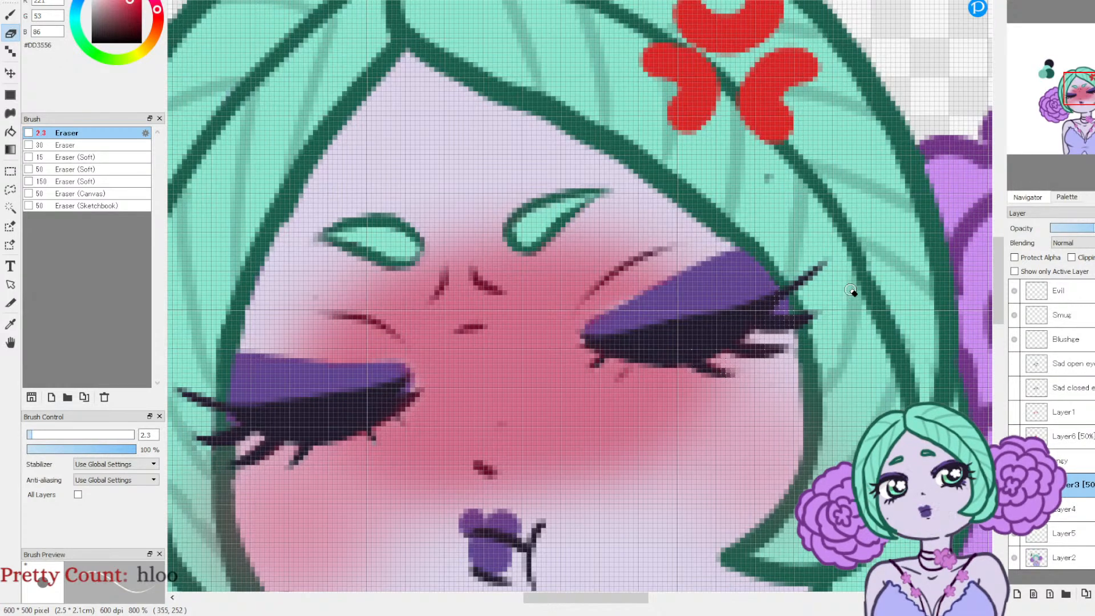
pyautogui.moveTo(1085, 89); pyautogui.dragTo(1078, 117)
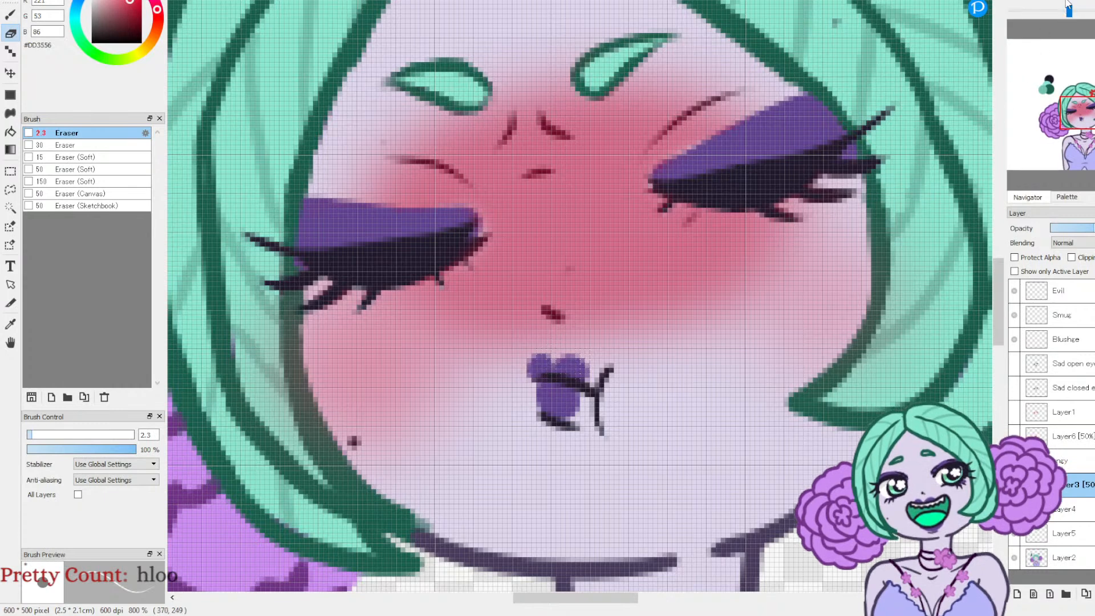
pyautogui.click(1050, 2)
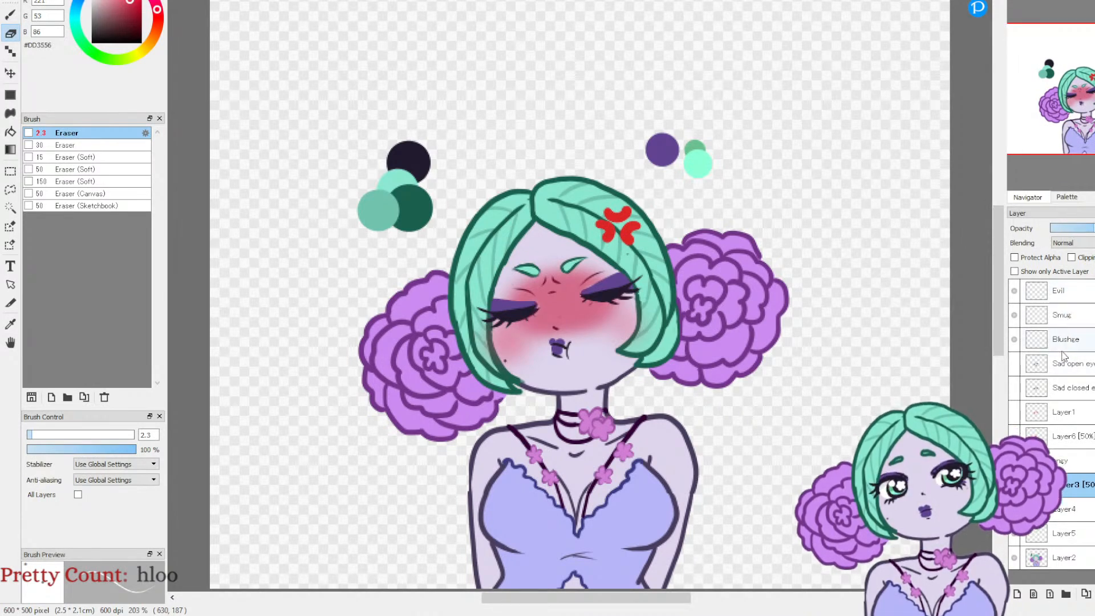
pyautogui.click(1080, 228)
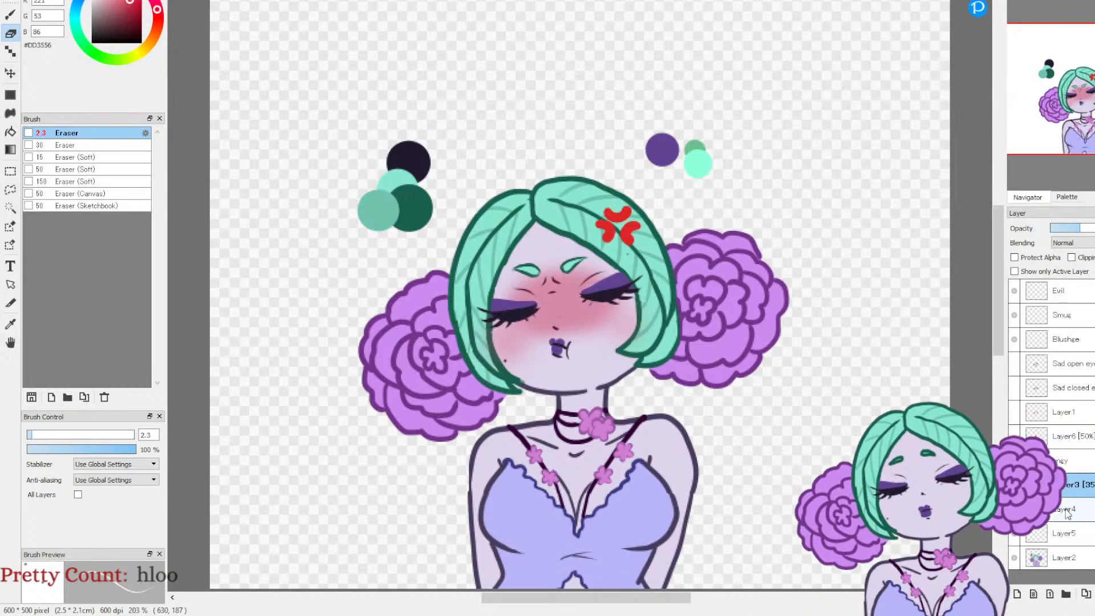
# Step: Compare the flush on the open-eye and closed-eye angry faces by toggling their layers, then hide both faces
pyautogui.click(1014, 460)
pyautogui.click(1013, 436)
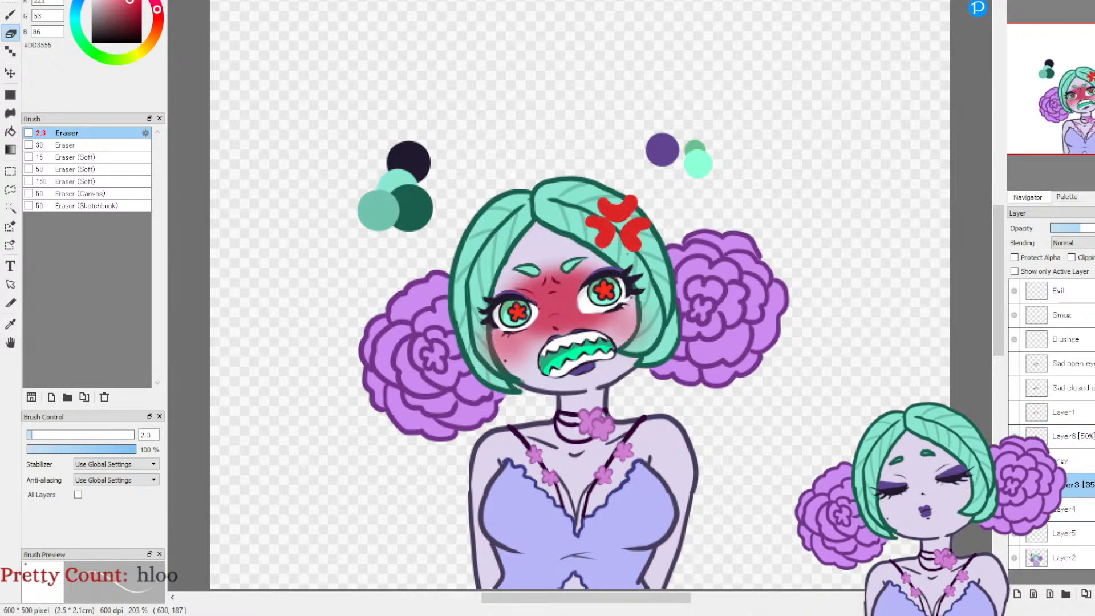
pyautogui.click(1014, 436)
pyautogui.click(1014, 460)
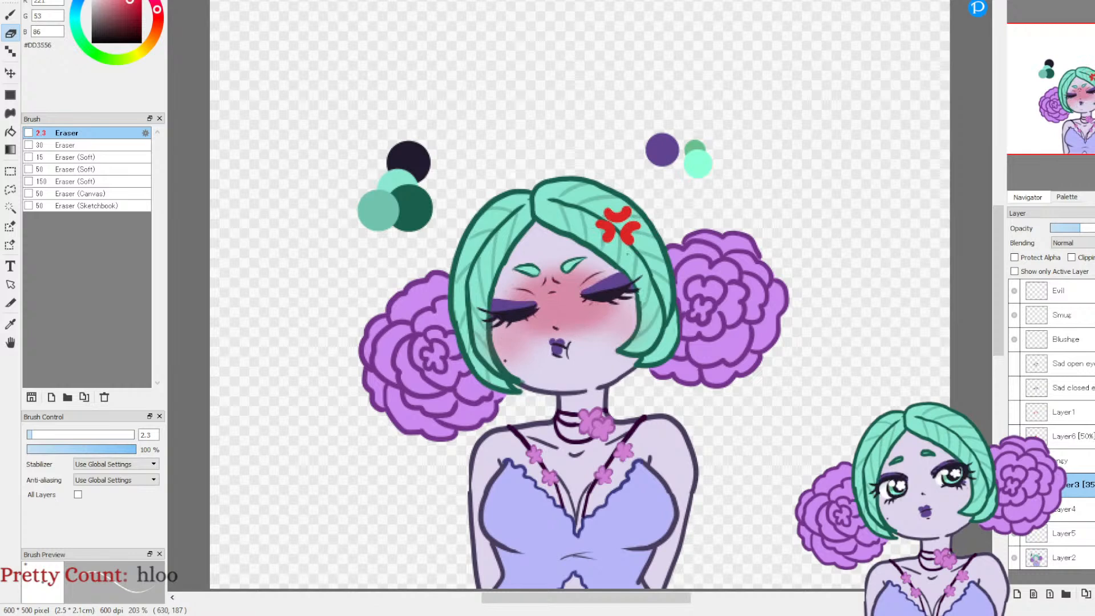
pyautogui.click(1013, 436)
pyautogui.click(1014, 460)
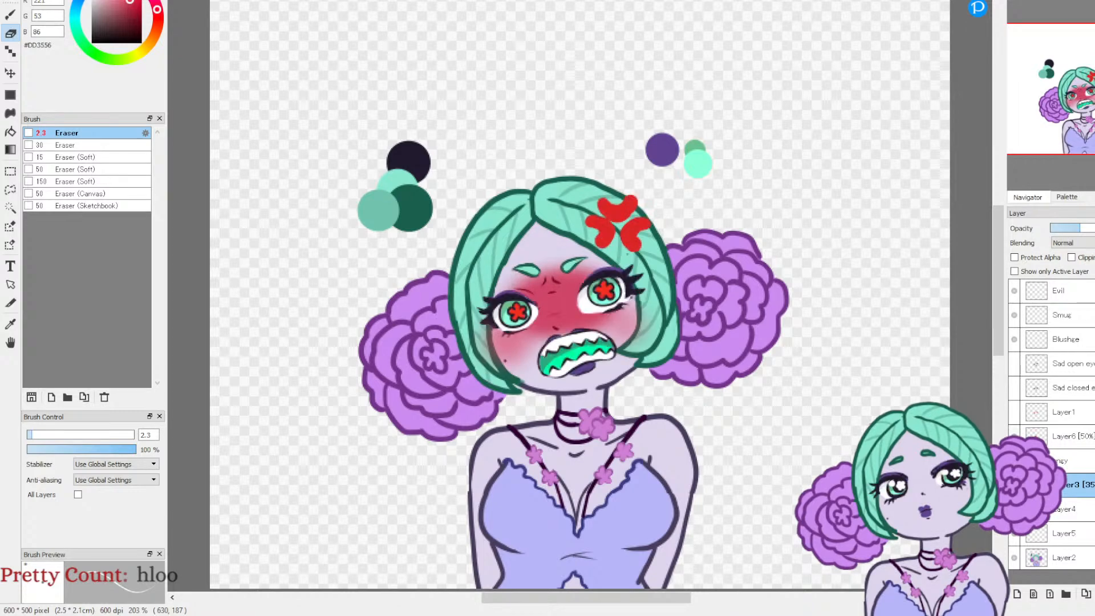
pyautogui.click(1015, 438)
pyautogui.click(1065, 437)
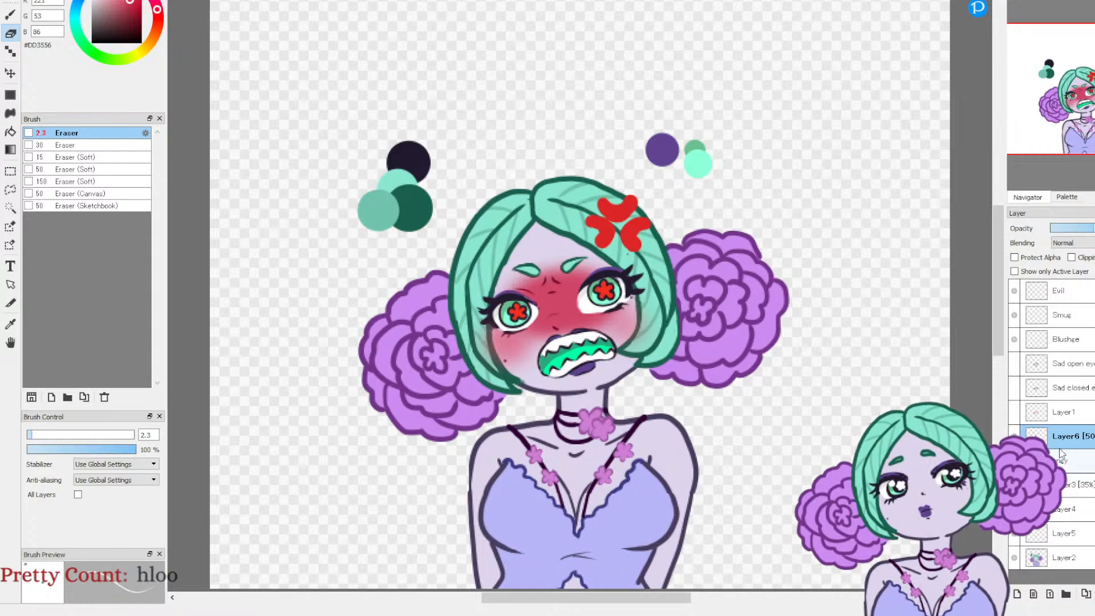
pyautogui.click(1014, 437)
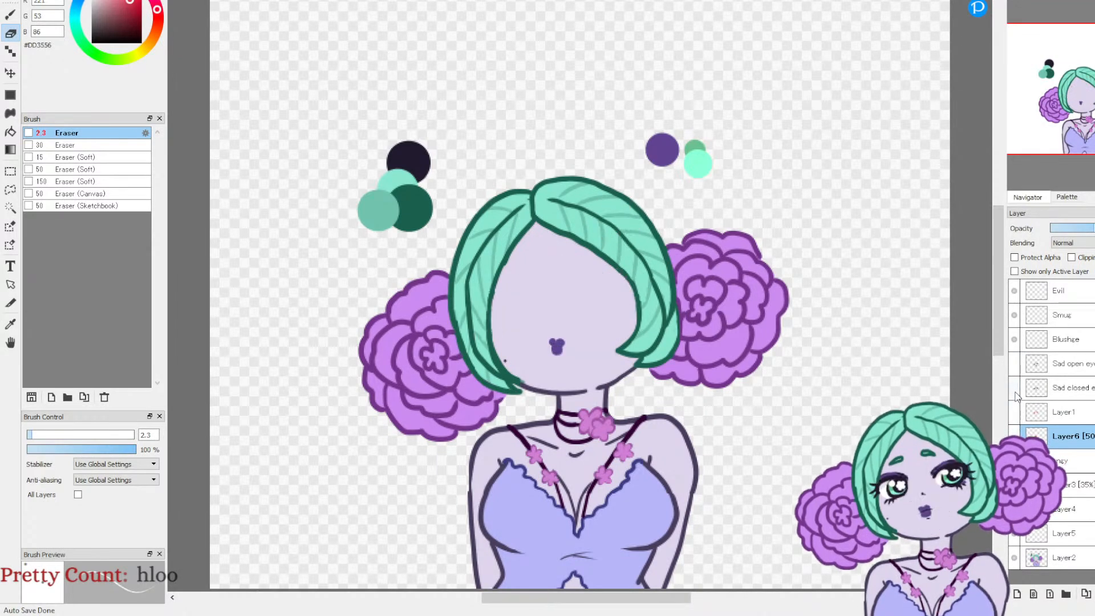
# Step: Preview the sad closed-eye and sad open-eye faces, and hide them again
pyautogui.click(1014, 388)
pyautogui.click(1014, 388)
pyautogui.click(1014, 365)
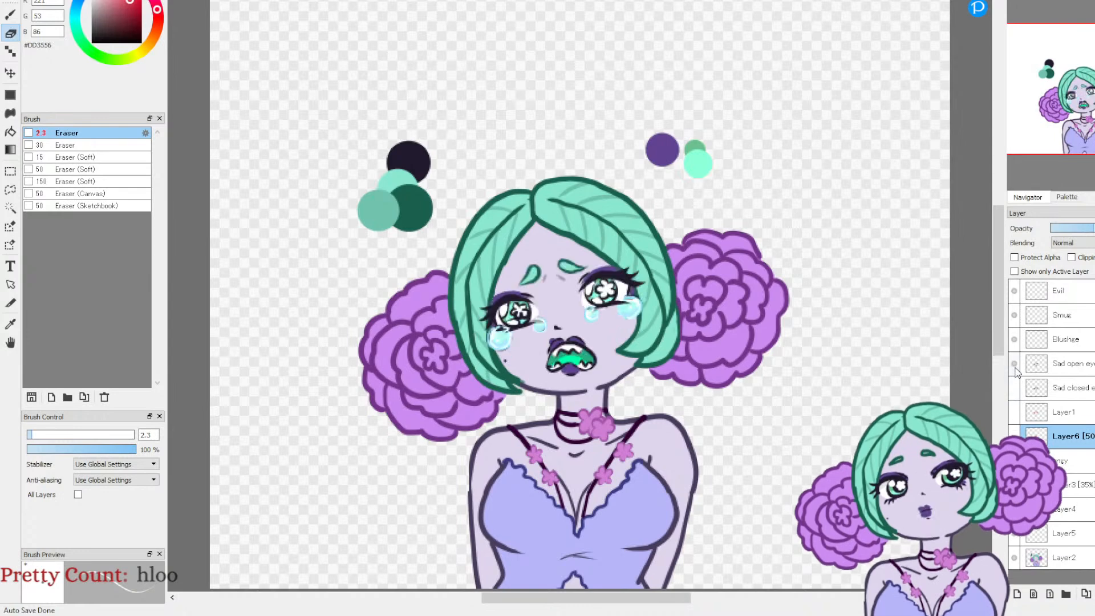
pyautogui.click(1014, 364)
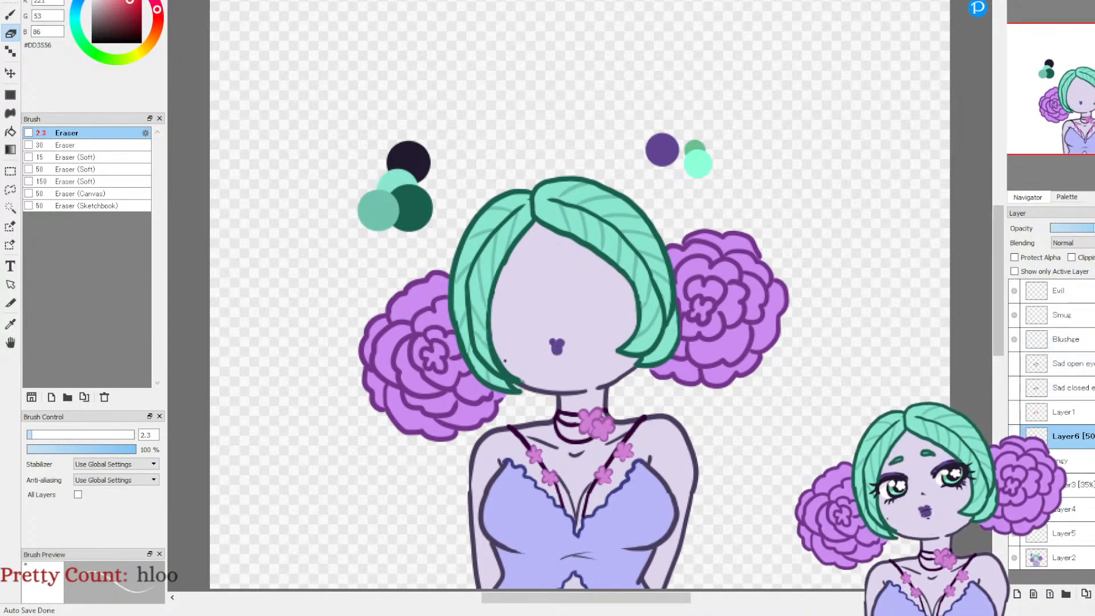
# Step: Show the closed-eye angry face, merge Layer4 down into Layer5, and hide the merged layer
pyautogui.click(1015, 460)
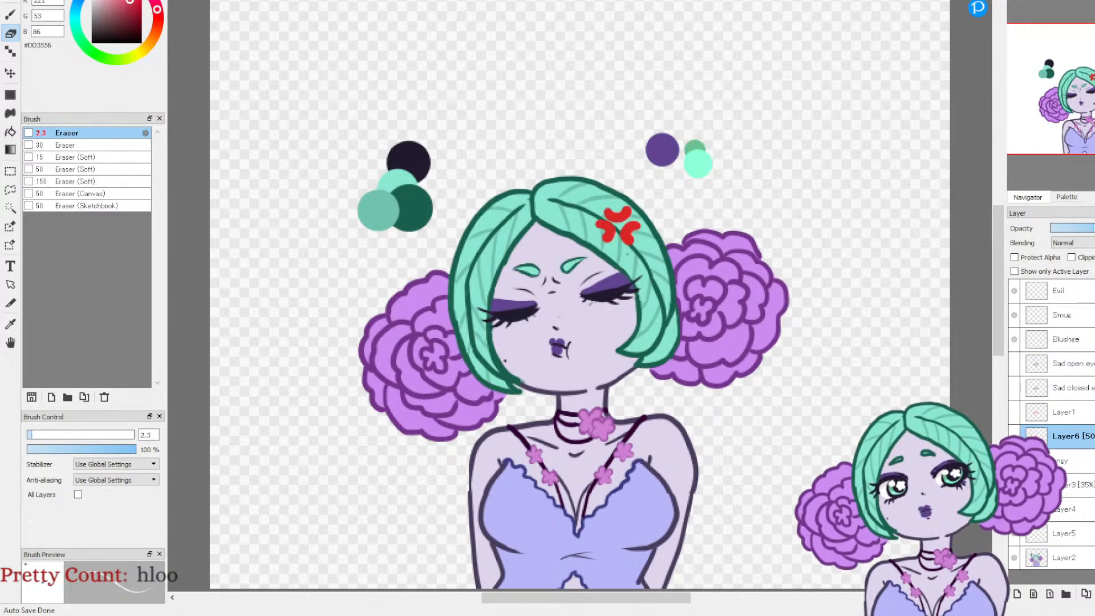
pyautogui.click(1066, 506)
pyautogui.click(1094, 594)
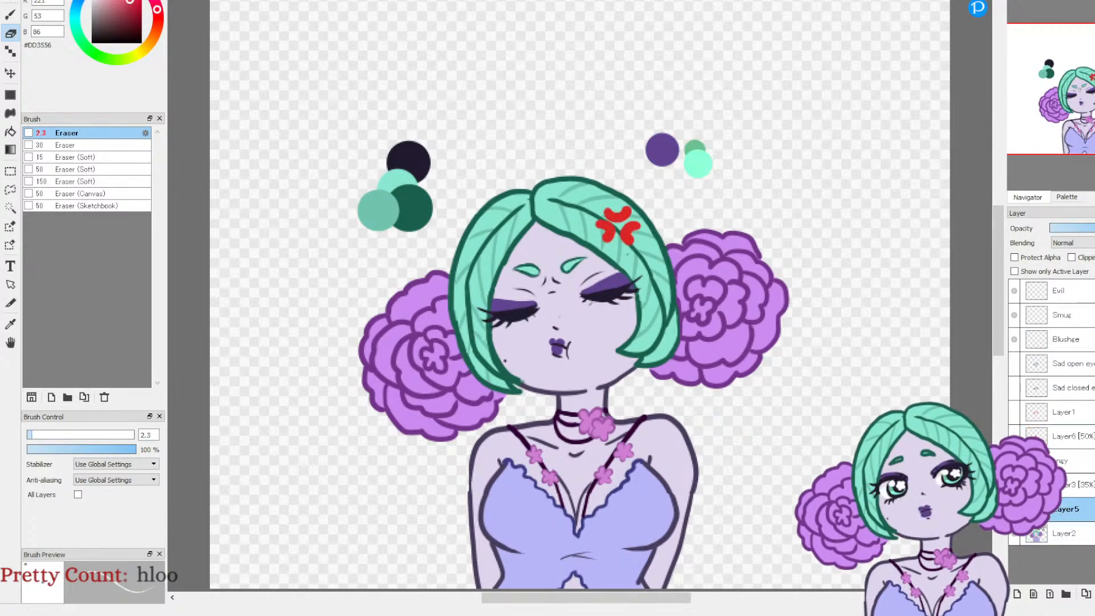
pyautogui.click(1014, 460)
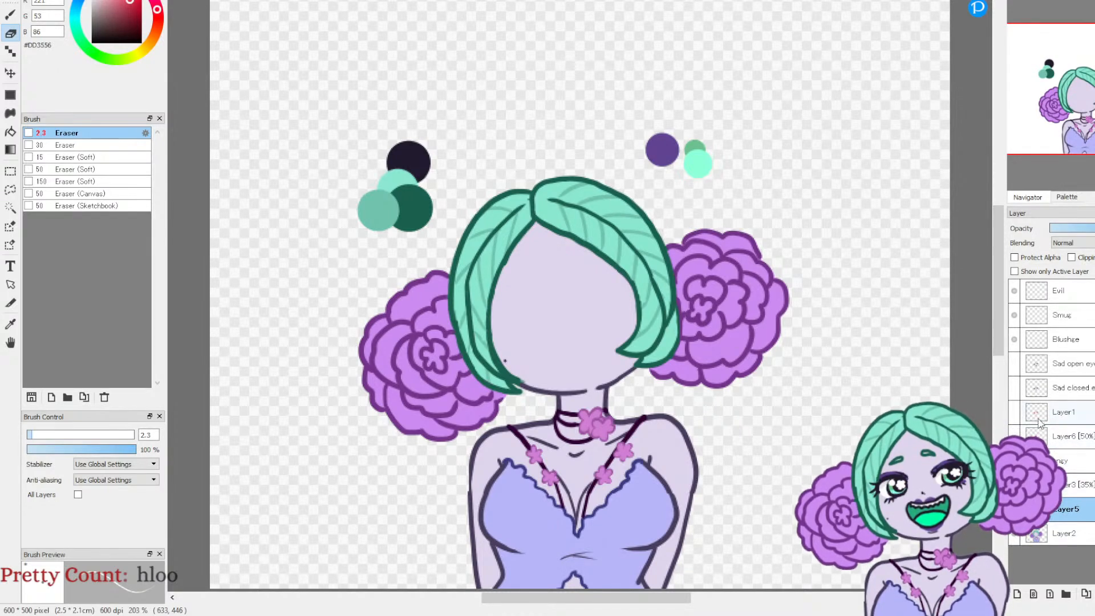
# Step: Check the Blushze layer, and show and select the red face sketch on Layer1
pyautogui.click(1055, 367)
pyautogui.click(1059, 342)
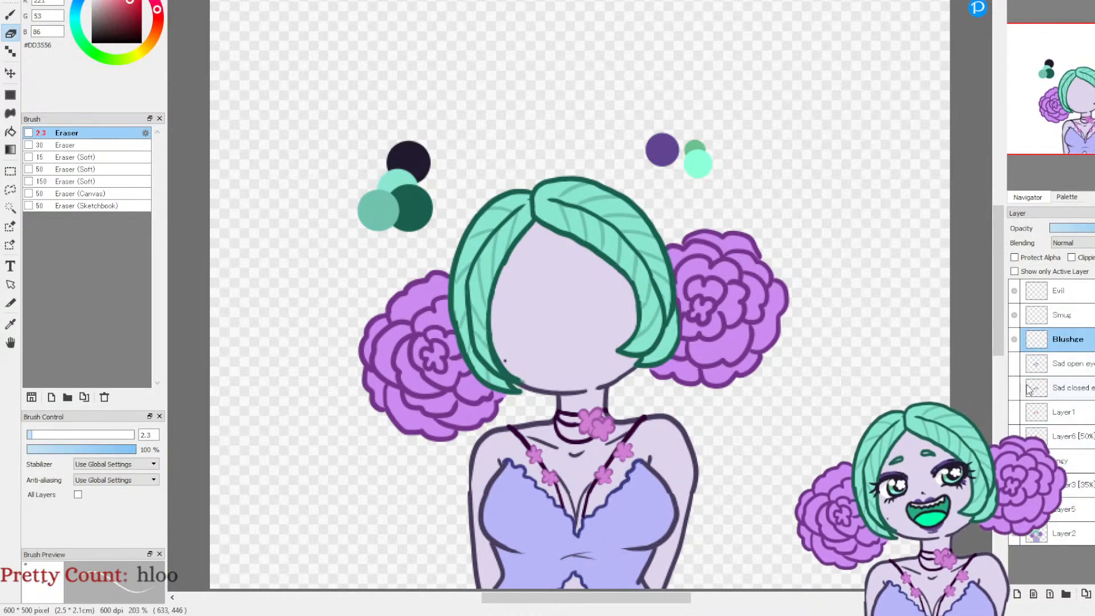
pyautogui.click(1014, 340)
pyautogui.click(1014, 341)
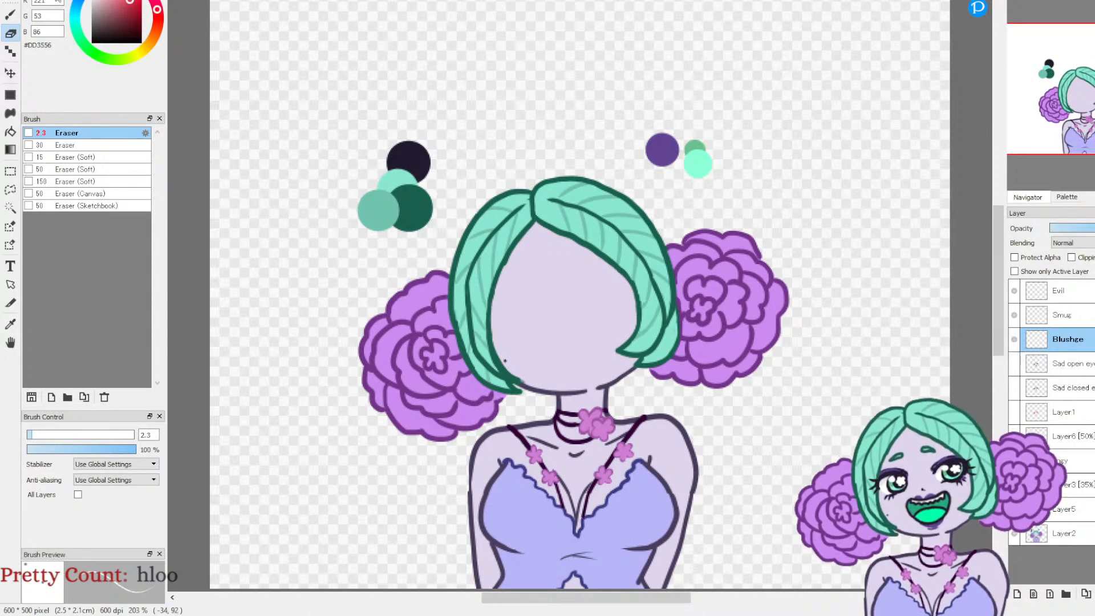
pyautogui.click(1014, 413)
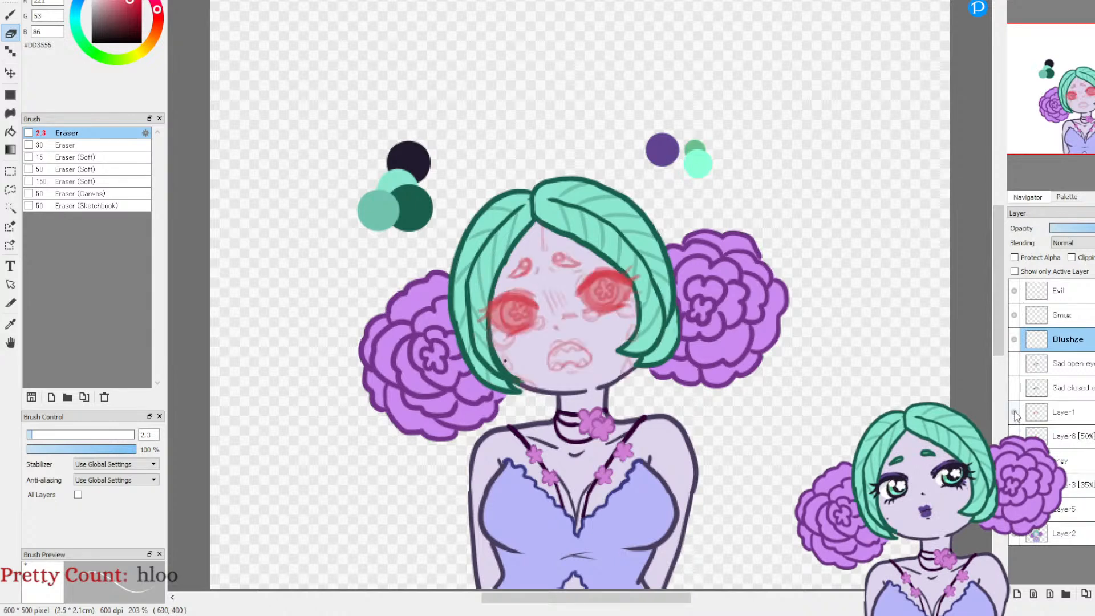
pyautogui.click(1053, 413)
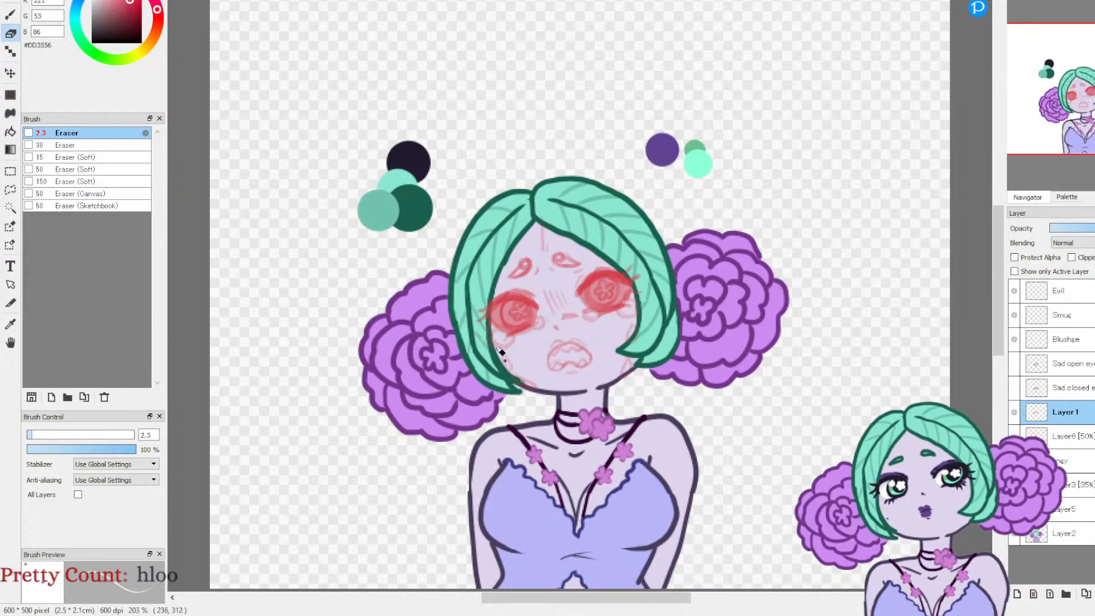
# Step: Erase the eyebrows, forehead lines, nose and mouth from Layer1's red sketch with a size 9.3 eraser, keeping the eyes
pyautogui.click(45, 436)
pyautogui.moveTo(46, 435); pyautogui.dragTo(47, 435)
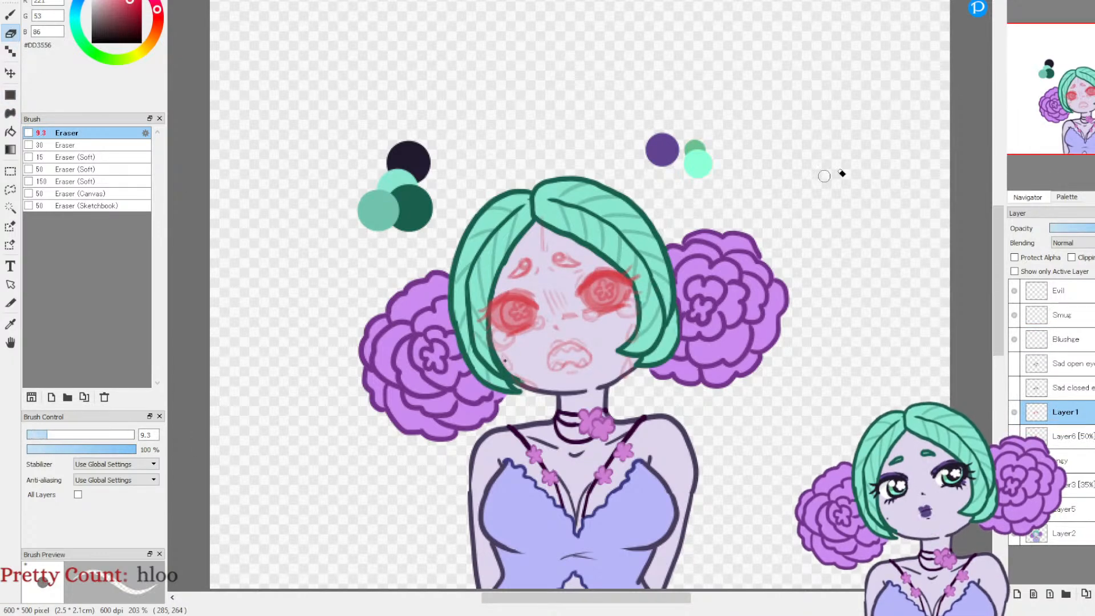
pyautogui.click(1020, 3)
pyautogui.click(1020, 3)
pyautogui.moveTo(473, 234); pyautogui.dragTo(452, 275)
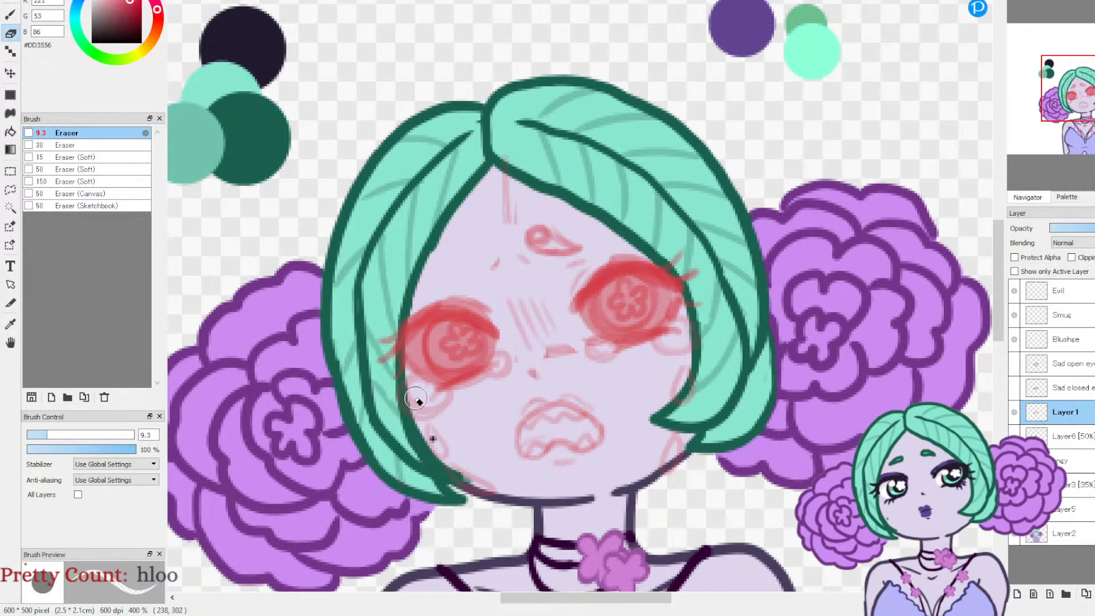
pyautogui.moveTo(406, 382)
pyautogui.mouseDown()
pyautogui.moveTo(432, 421)
pyautogui.moveTo(450, 398)
pyautogui.moveTo(415, 430)
pyautogui.moveTo(449, 460)
pyautogui.moveTo(489, 421)
pyautogui.moveTo(524, 413)
pyautogui.moveTo(537, 472)
pyautogui.moveTo(559, 458)
pyautogui.moveTo(574, 397)
pyautogui.moveTo(607, 430)
pyautogui.moveTo(608, 460)
pyautogui.moveTo(557, 478)
pyautogui.moveTo(576, 452)
pyautogui.moveTo(650, 413)
pyautogui.moveTo(673, 413)
pyautogui.moveTo(681, 429)
pyautogui.moveTo(699, 393)
pyautogui.moveTo(690, 360)
pyautogui.moveTo(650, 352)
pyautogui.moveTo(689, 343)
pyautogui.moveTo(661, 362)
pyautogui.moveTo(688, 321)
pyautogui.moveTo(653, 379)
pyautogui.moveTo(582, 347)
pyautogui.moveTo(602, 346)
pyautogui.moveTo(587, 342)
pyautogui.moveTo(529, 250)
pyautogui.moveTo(525, 231)
pyautogui.moveTo(539, 227)
pyautogui.moveTo(553, 273)
pyautogui.moveTo(575, 259)
pyautogui.moveTo(503, 268)
pyautogui.moveTo(493, 261)
pyautogui.moveTo(498, 228)
pyautogui.moveTo(523, 252)
pyautogui.moveTo(523, 352)
pyautogui.moveTo(522, 320)
pyautogui.mouseUp()
pyautogui.moveTo(570, 377); pyautogui.dragTo(561, 325)
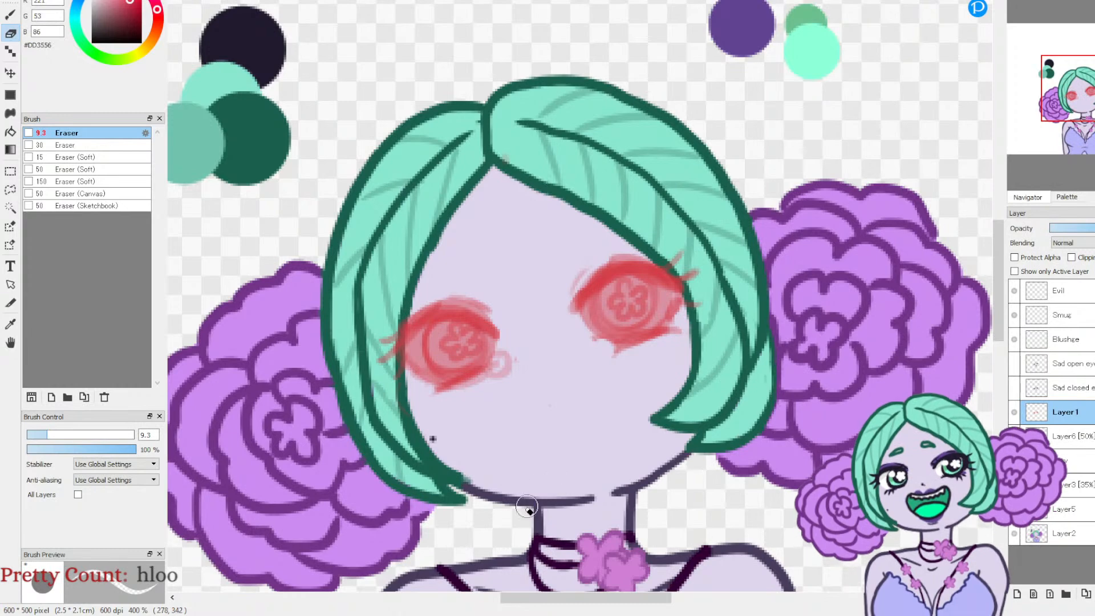
# Step: Hide Layer1's sketch and draw the face's centre line and nose guide on a new layer with the Pencil at size 3.5
pyautogui.moveTo(558, 597); pyautogui.dragTo(403, 604)
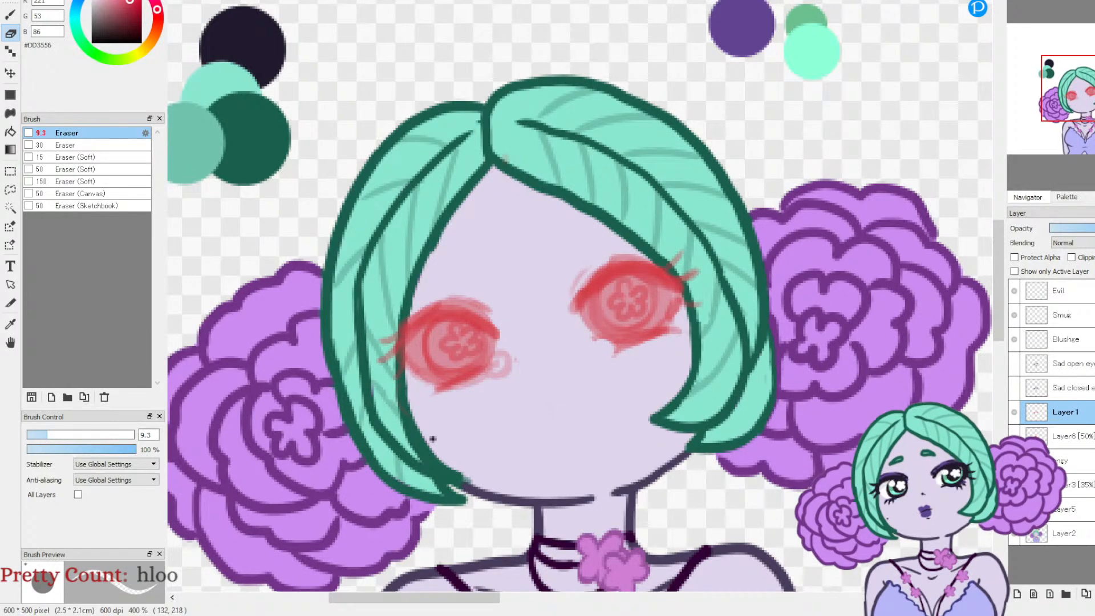
pyautogui.click(11, 14)
pyautogui.click(67, 206)
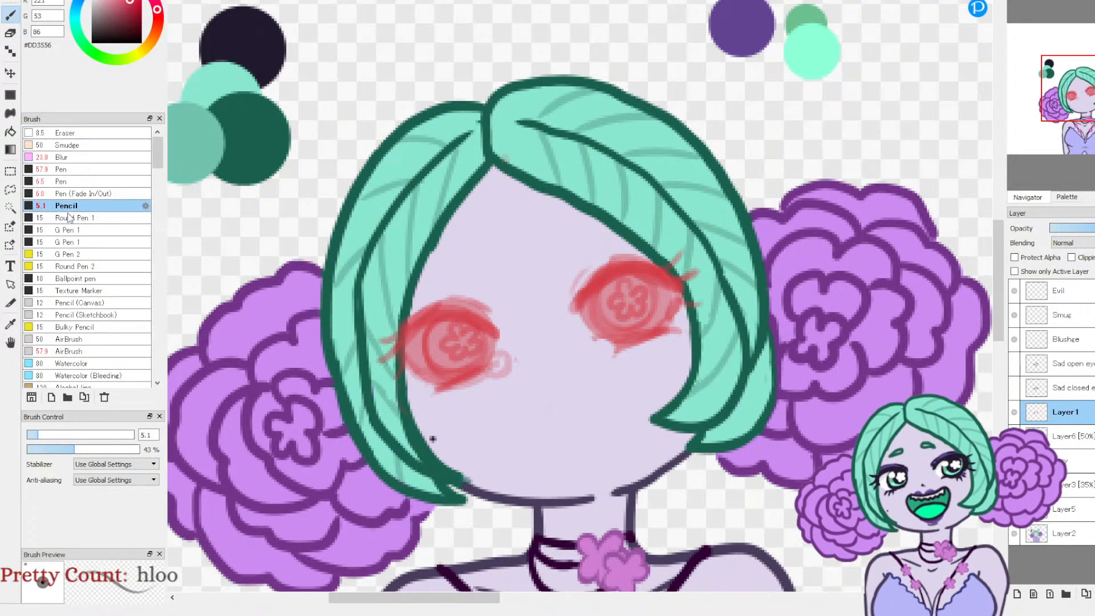
pyautogui.moveTo(34, 438); pyautogui.dragTo(31, 438)
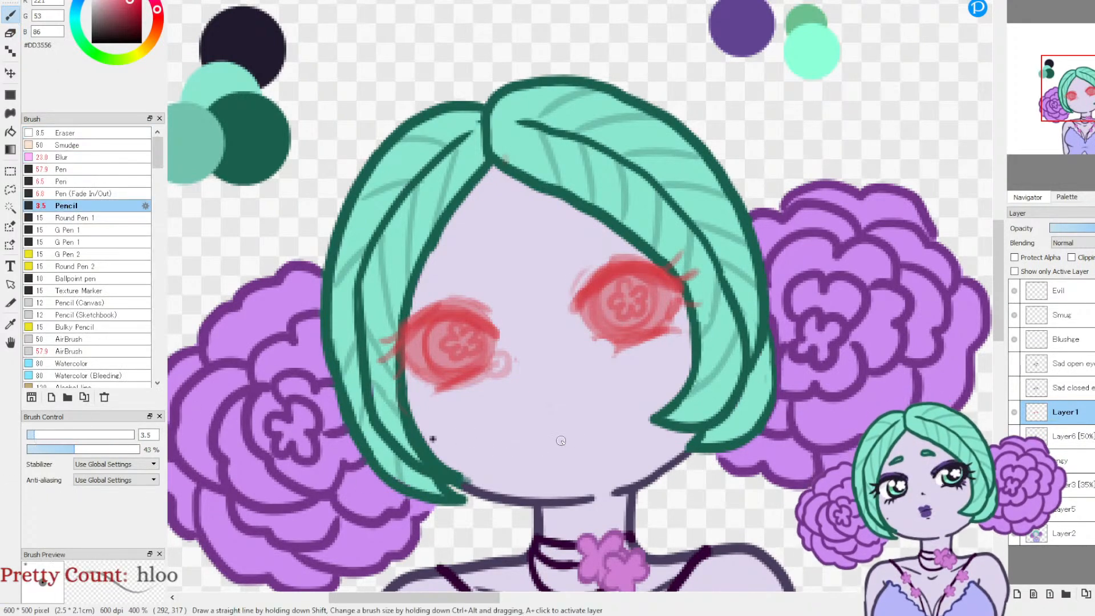
pyautogui.click(1014, 411)
pyautogui.click(1018, 594)
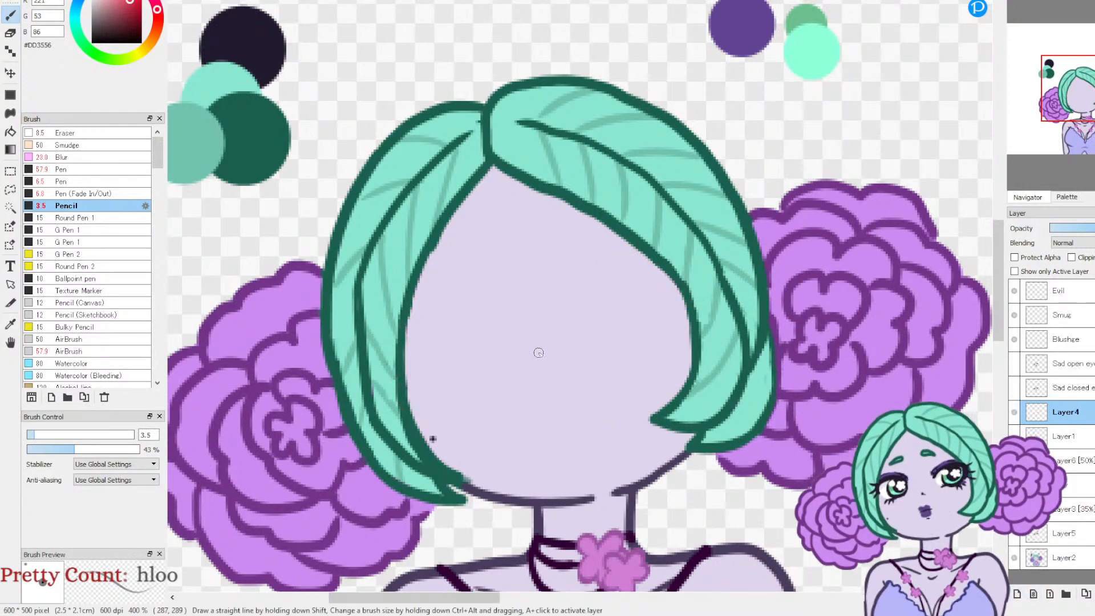
pyautogui.moveTo(522, 278); pyautogui.dragTo(539, 393)
pyautogui.moveTo(519, 355); pyautogui.dragTo(556, 350)
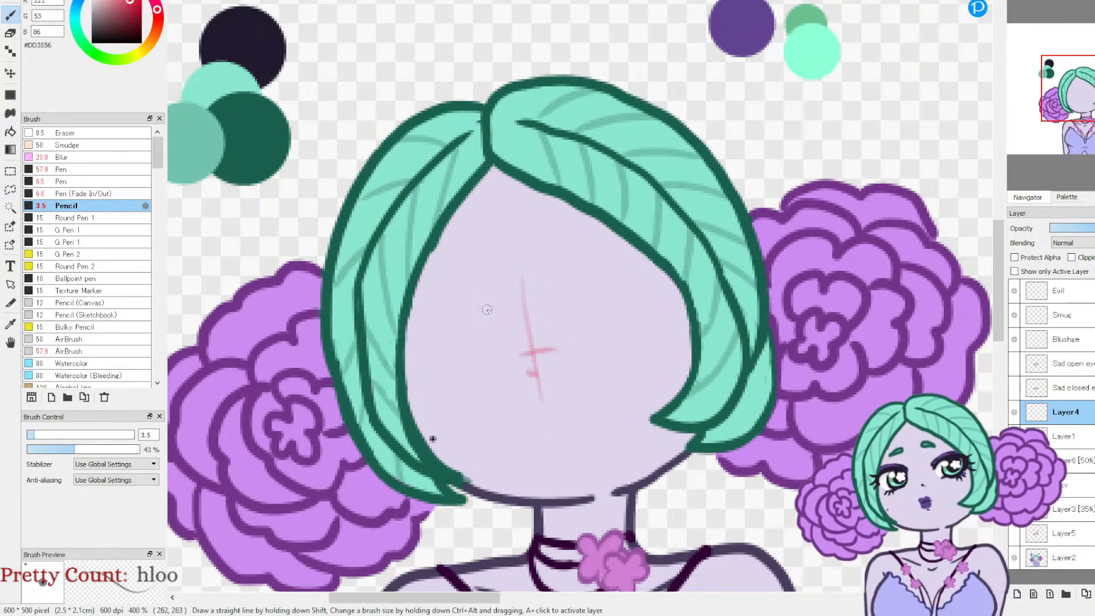
# Step: Sketch two short, rounded, raised eyebrows high on the forehead in red
pyautogui.moveTo(462, 247); pyautogui.dragTo(436, 266)
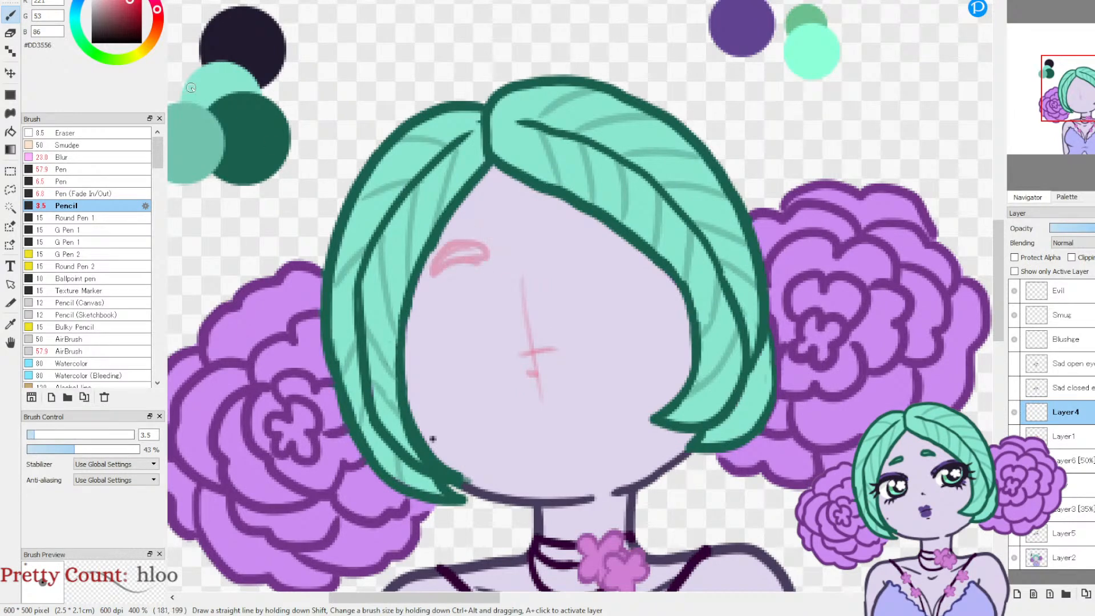
pyautogui.hotkey('ctrl', 'z')
pyautogui.moveTo(463, 251); pyautogui.dragTo(459, 245)
pyautogui.moveTo(538, 217)
pyautogui.mouseDown()
pyautogui.moveTo(546, 227)
pyautogui.moveTo(535, 222)
pyautogui.mouseUp()
pyautogui.moveTo(450, 243)
pyautogui.mouseDown()
pyautogui.moveTo(425, 260)
pyautogui.moveTo(471, 253)
pyautogui.moveTo(425, 268)
pyautogui.moveTo(428, 254)
pyautogui.moveTo(471, 247)
pyautogui.mouseUp()
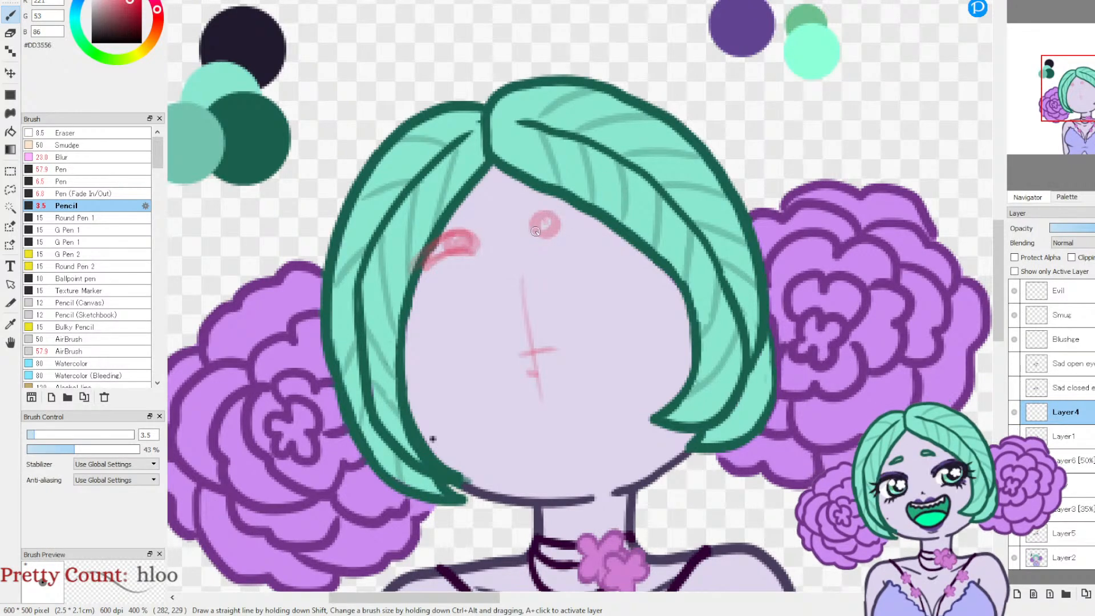
pyautogui.moveTo(543, 236); pyautogui.dragTo(590, 233)
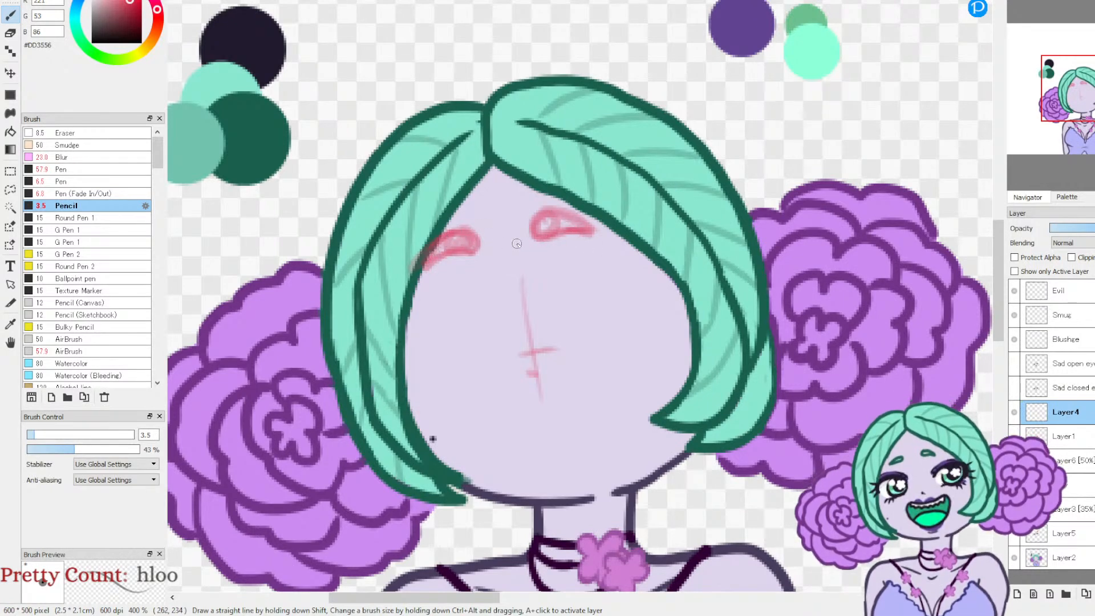
pyautogui.moveTo(534, 236); pyautogui.dragTo(541, 215)
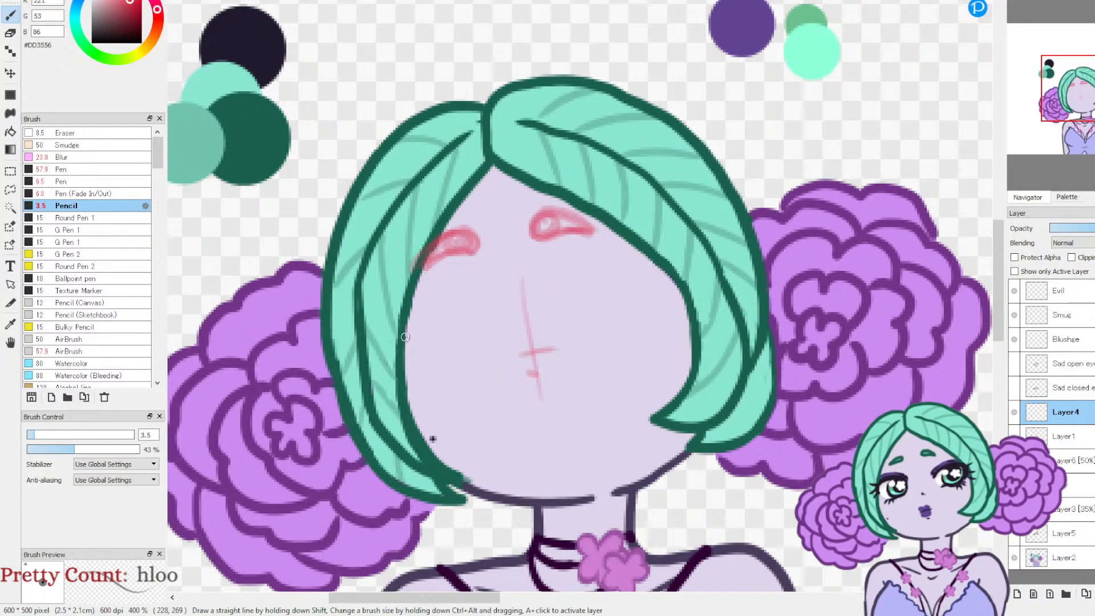
# Step: Sketch both eyes wide open, with curved upper and lower lids and round irises inside
pyautogui.moveTo(406, 342)
pyautogui.mouseDown()
pyautogui.moveTo(447, 292)
pyautogui.moveTo(483, 308)
pyautogui.moveTo(443, 295)
pyautogui.moveTo(406, 354)
pyautogui.moveTo(403, 341)
pyautogui.moveTo(471, 298)
pyautogui.moveTo(482, 305)
pyautogui.moveTo(422, 299)
pyautogui.moveTo(401, 362)
pyautogui.moveTo(406, 329)
pyautogui.moveTo(491, 309)
pyautogui.mouseUp()
pyautogui.moveTo(565, 291)
pyautogui.mouseDown()
pyautogui.moveTo(602, 257)
pyautogui.moveTo(666, 289)
pyautogui.moveTo(593, 270)
pyautogui.moveTo(572, 293)
pyautogui.moveTo(574, 278)
pyautogui.moveTo(648, 276)
pyautogui.moveTo(622, 270)
pyautogui.moveTo(669, 302)
pyautogui.moveTo(605, 265)
pyautogui.moveTo(571, 286)
pyautogui.mouseUp()
pyautogui.moveTo(412, 376)
pyautogui.mouseDown()
pyautogui.moveTo(477, 391)
pyautogui.moveTo(422, 387)
pyautogui.moveTo(485, 375)
pyautogui.moveTo(459, 391)
pyautogui.moveTo(490, 363)
pyautogui.moveTo(418, 383)
pyautogui.moveTo(443, 385)
pyautogui.mouseUp()
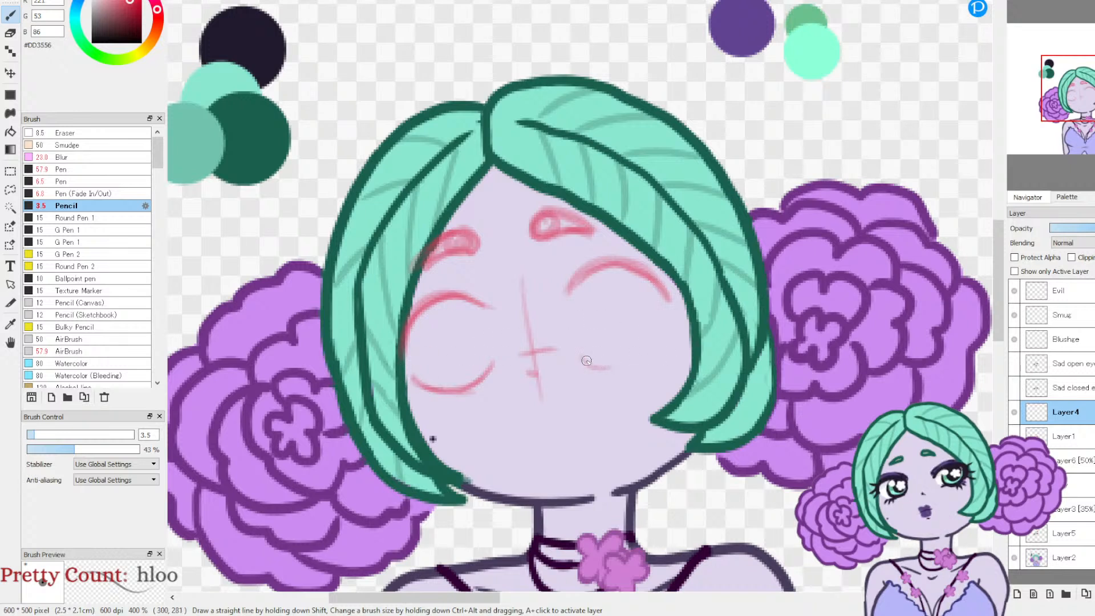
pyautogui.moveTo(587, 357)
pyautogui.mouseDown()
pyautogui.moveTo(641, 355)
pyautogui.moveTo(662, 334)
pyautogui.moveTo(614, 366)
pyautogui.moveTo(580, 355)
pyautogui.mouseUp()
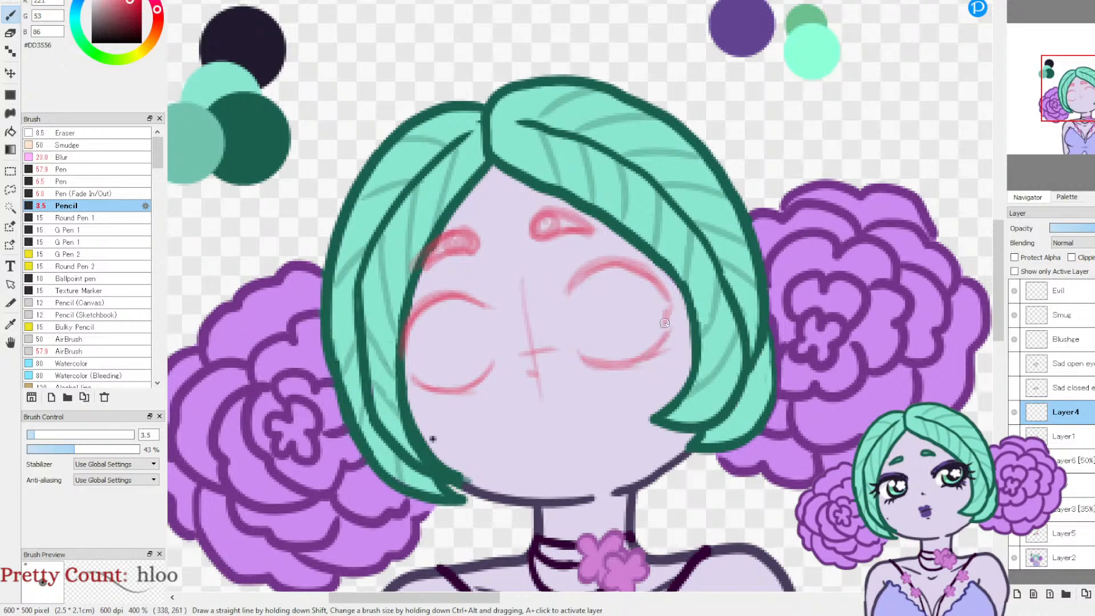
pyautogui.moveTo(642, 266)
pyautogui.mouseDown()
pyautogui.moveTo(672, 297)
pyautogui.moveTo(666, 323)
pyautogui.moveTo(671, 296)
pyautogui.moveTo(645, 267)
pyautogui.mouseUp()
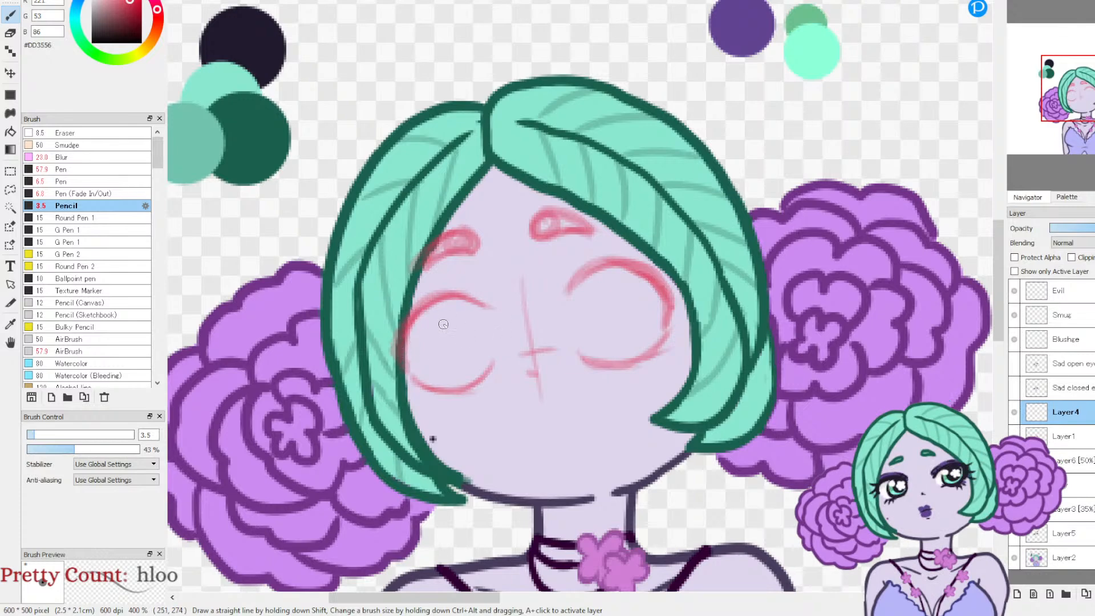
pyautogui.moveTo(451, 322)
pyautogui.mouseDown()
pyautogui.moveTo(466, 363)
pyautogui.moveTo(429, 320)
pyautogui.moveTo(473, 319)
pyautogui.moveTo(436, 368)
pyautogui.moveTo(437, 312)
pyautogui.mouseUp()
pyautogui.moveTo(609, 283)
pyautogui.mouseDown()
pyautogui.moveTo(619, 343)
pyautogui.moveTo(584, 296)
pyautogui.mouseUp()
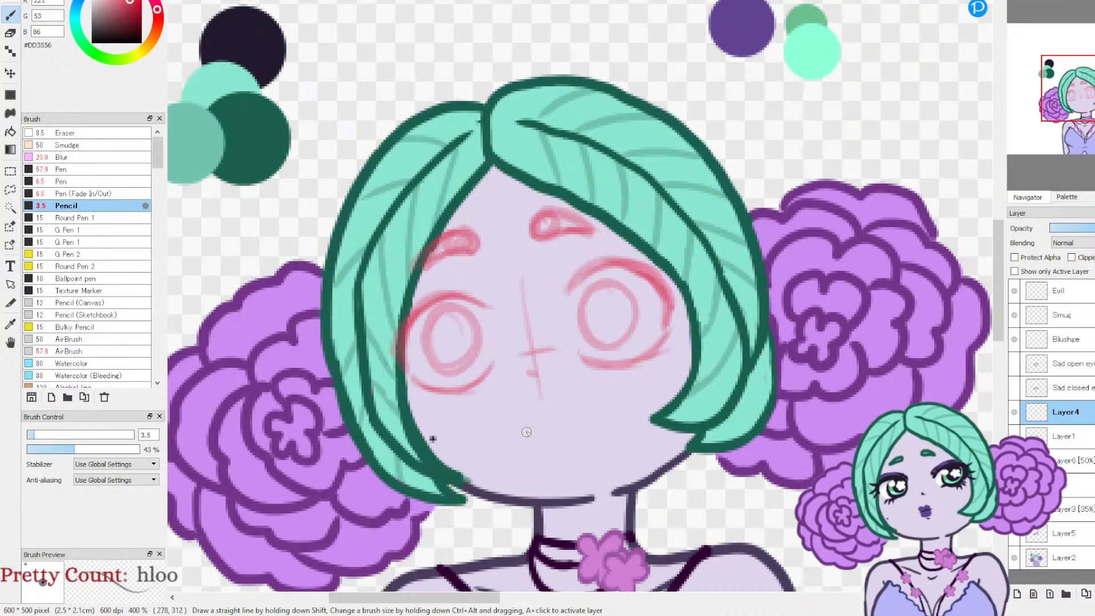
# Step: Sketch a small, slightly open, downturned mouth below the nose guide
pyautogui.moveTo(524, 430); pyautogui.dragTo(579, 422)
pyautogui.moveTo(525, 429)
pyautogui.mouseDown()
pyautogui.moveTo(516, 452)
pyautogui.moveTo(552, 448)
pyautogui.mouseUp()
pyautogui.moveTo(523, 451); pyautogui.dragTo(601, 440)
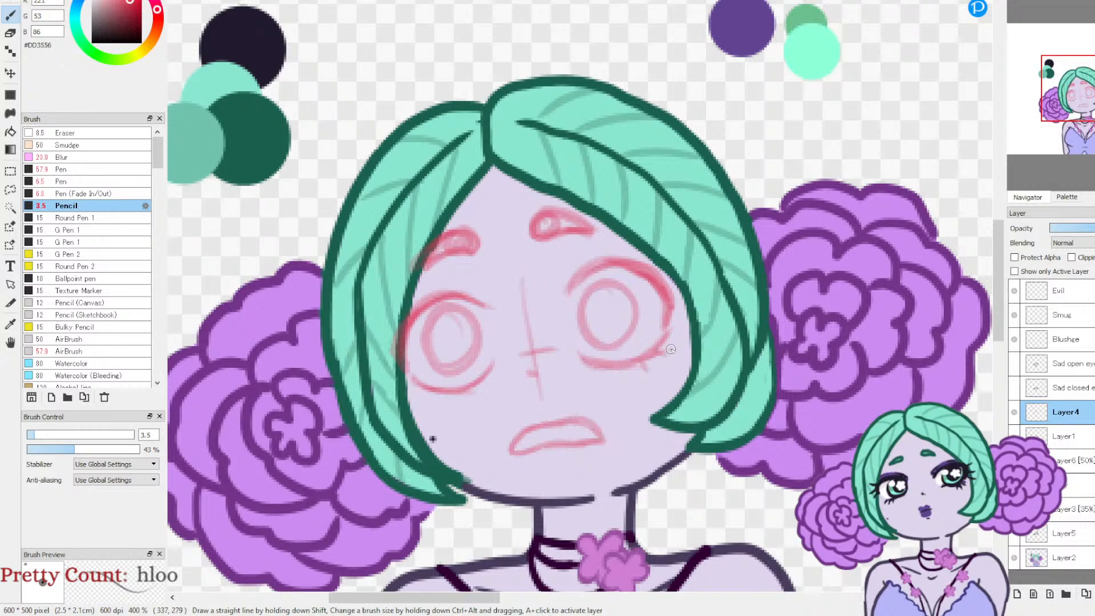
# Step: Sketch diagonal blush lines across the cheeks and nose, and add eyelashes and lip details
pyautogui.moveTo(433, 371); pyautogui.dragTo(498, 289)
pyautogui.moveTo(448, 424); pyautogui.dragTo(557, 302)
pyautogui.moveTo(495, 412); pyautogui.dragTo(635, 269)
pyautogui.moveTo(621, 324); pyautogui.dragTo(675, 283)
pyautogui.moveTo(607, 383); pyautogui.dragTo(713, 299)
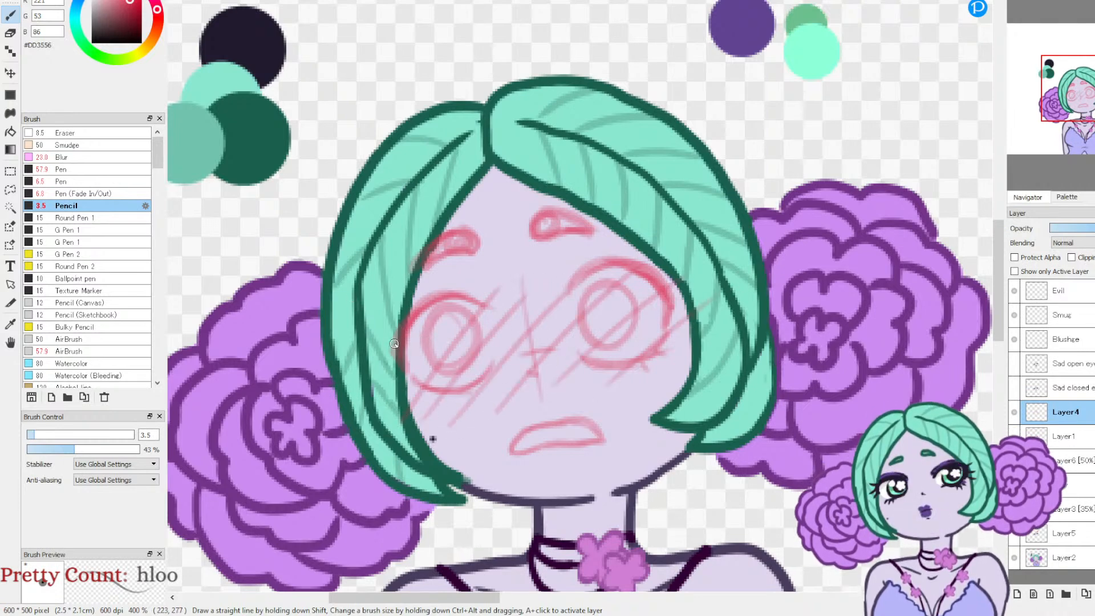
pyautogui.moveTo(400, 336); pyautogui.dragTo(367, 364)
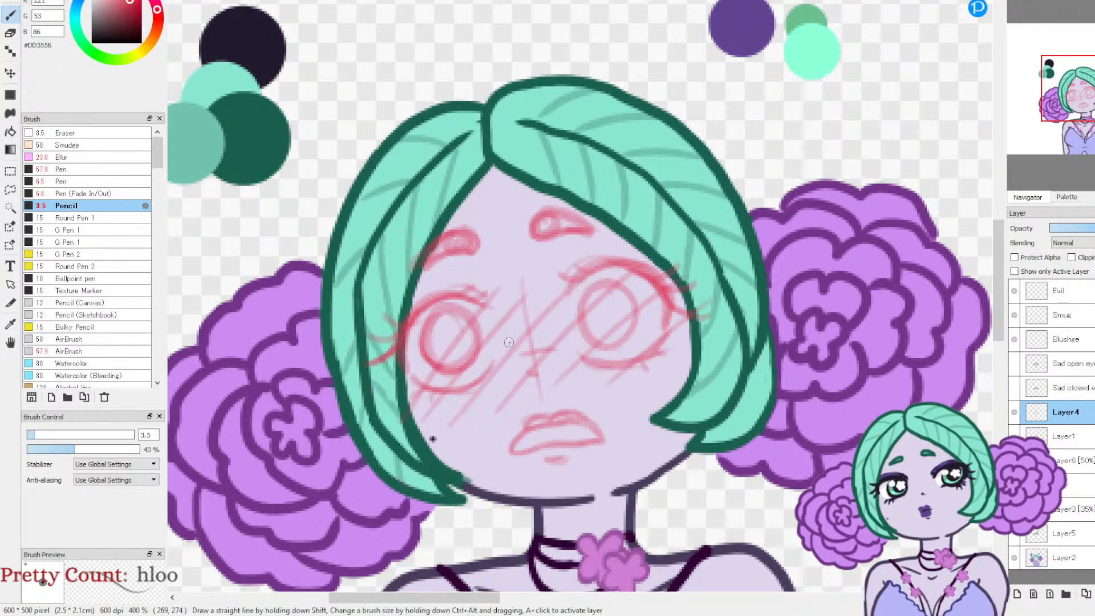
pyautogui.moveTo(451, 346)
pyautogui.mouseDown()
pyautogui.moveTo(463, 332)
pyautogui.moveTo(451, 345)
pyautogui.mouseUp()
pyautogui.moveTo(625, 309); pyautogui.dragTo(608, 327)
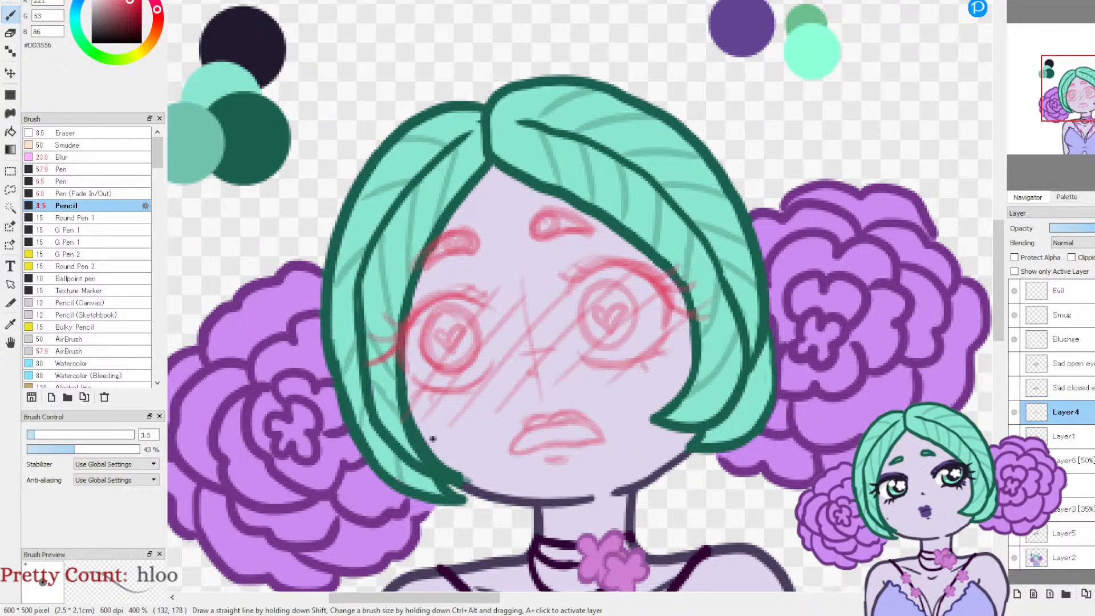
pyautogui.hotkey('ctrl', 'z')
pyautogui.hotkey('ctrl', 'z')
# Step: Sketch flower-shaped pupils inside both irises
pyautogui.moveTo(451, 336)
pyautogui.mouseDown()
pyautogui.moveTo(453, 319)
pyautogui.moveTo(445, 337)
pyautogui.moveTo(454, 342)
pyautogui.mouseUp()
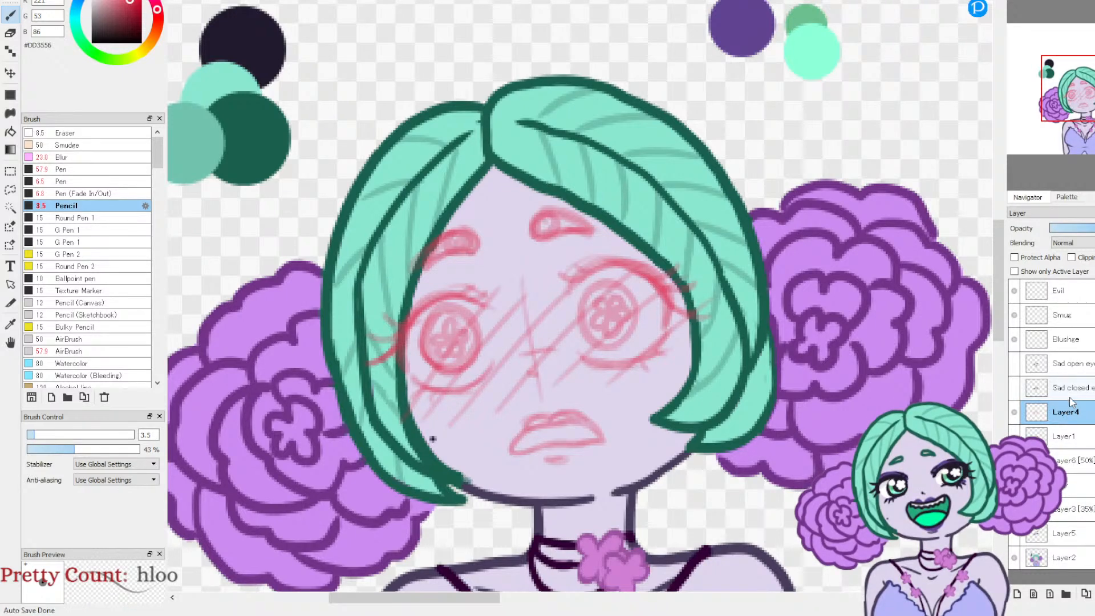
# Step: Ink both thick upper lash lines on the Blushze layer in dark #211A2D with the Pen (Fade In/Out) at size 8.8
pyautogui.click(1070, 340)
pyautogui.click(10, 322)
pyautogui.click(262, 24)
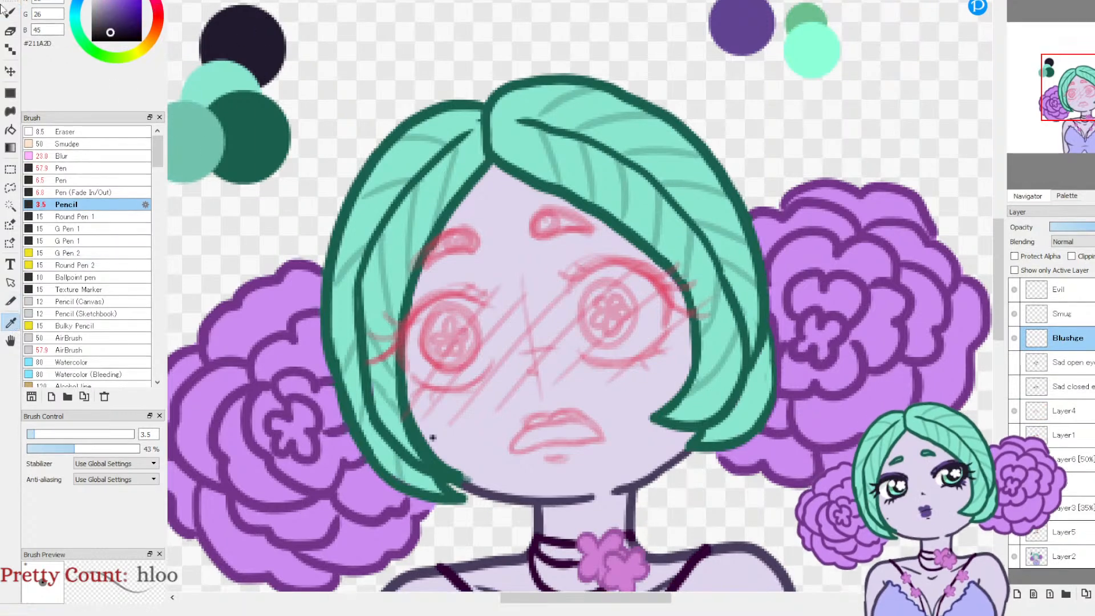
pyautogui.click(10, 13)
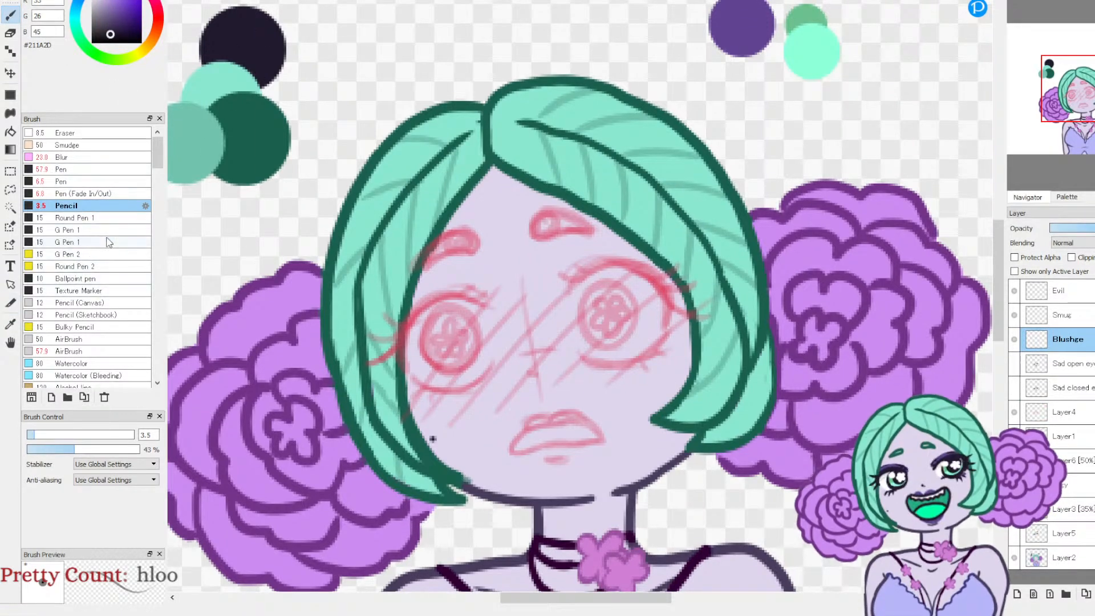
pyautogui.click(86, 194)
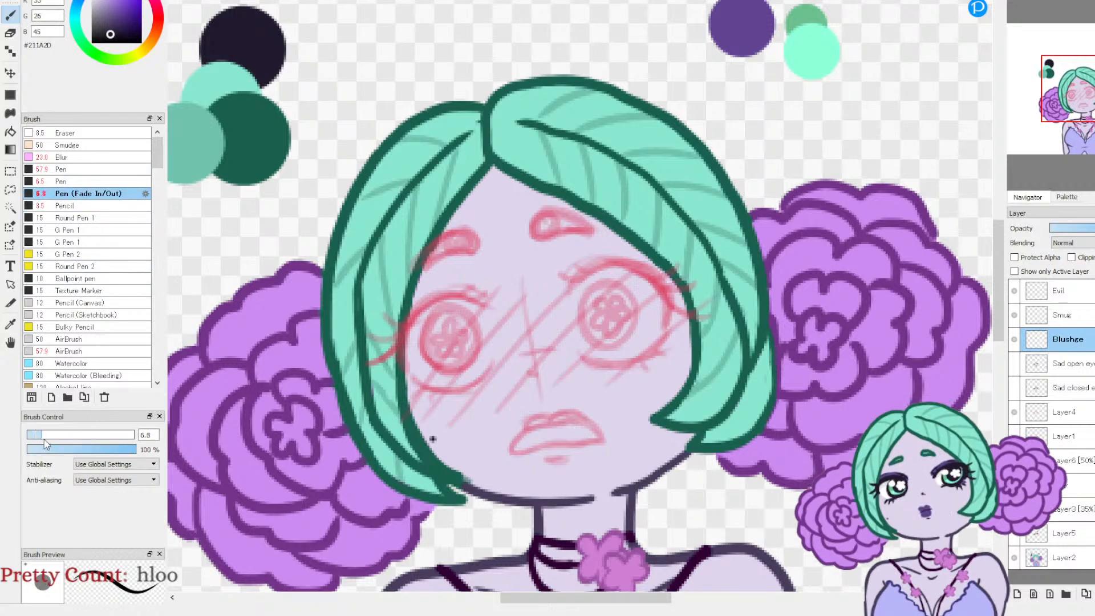
pyautogui.moveTo(45, 437); pyautogui.dragTo(47, 436)
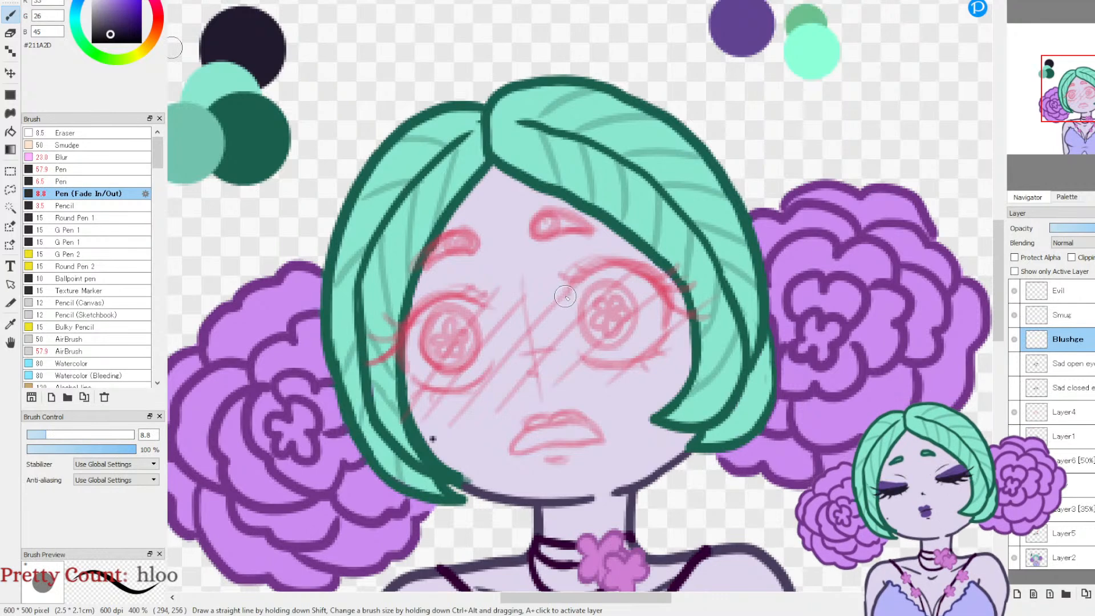
pyautogui.moveTo(571, 285)
pyautogui.mouseDown()
pyautogui.moveTo(590, 270)
pyautogui.moveTo(624, 268)
pyautogui.moveTo(664, 302)
pyautogui.mouseUp()
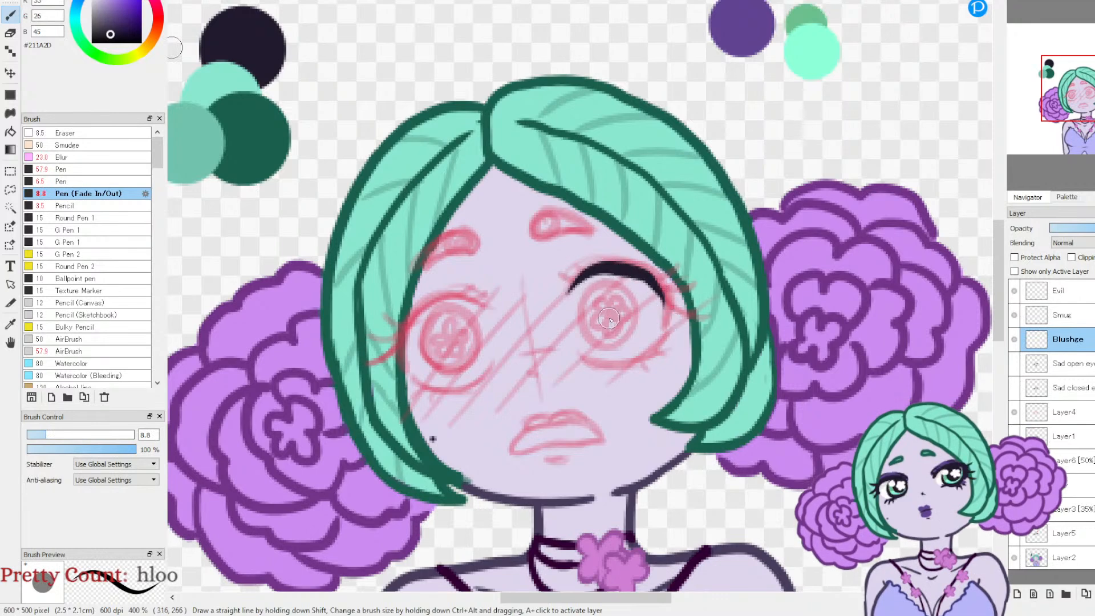
pyautogui.moveTo(486, 312)
pyautogui.mouseDown()
pyautogui.moveTo(408, 308)
pyautogui.moveTo(397, 339)
pyautogui.mouseUp()
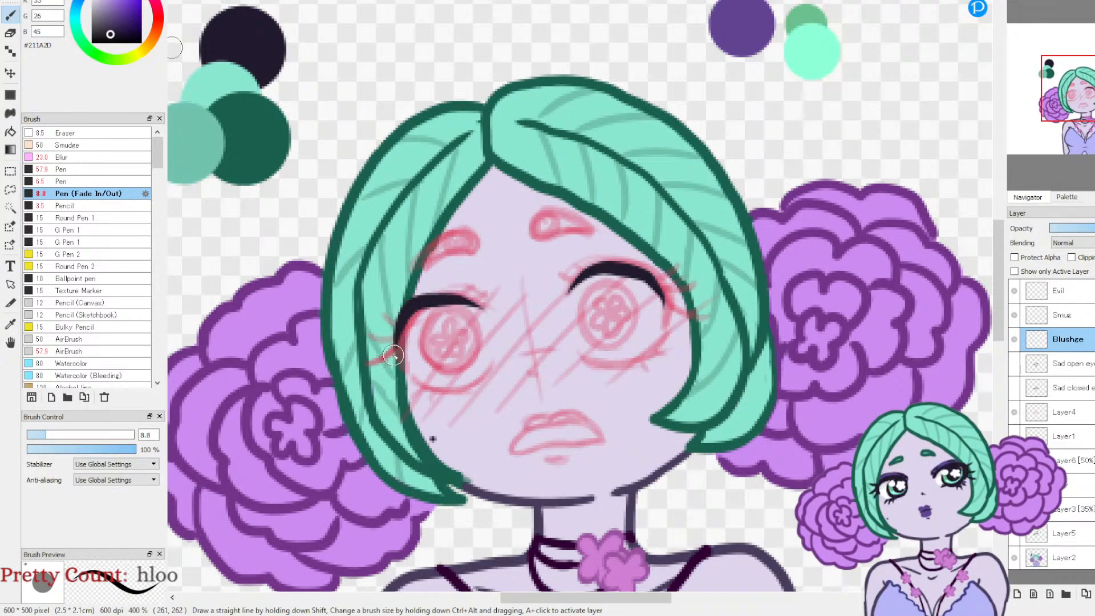
pyautogui.hotkey('ctrl', 'z')
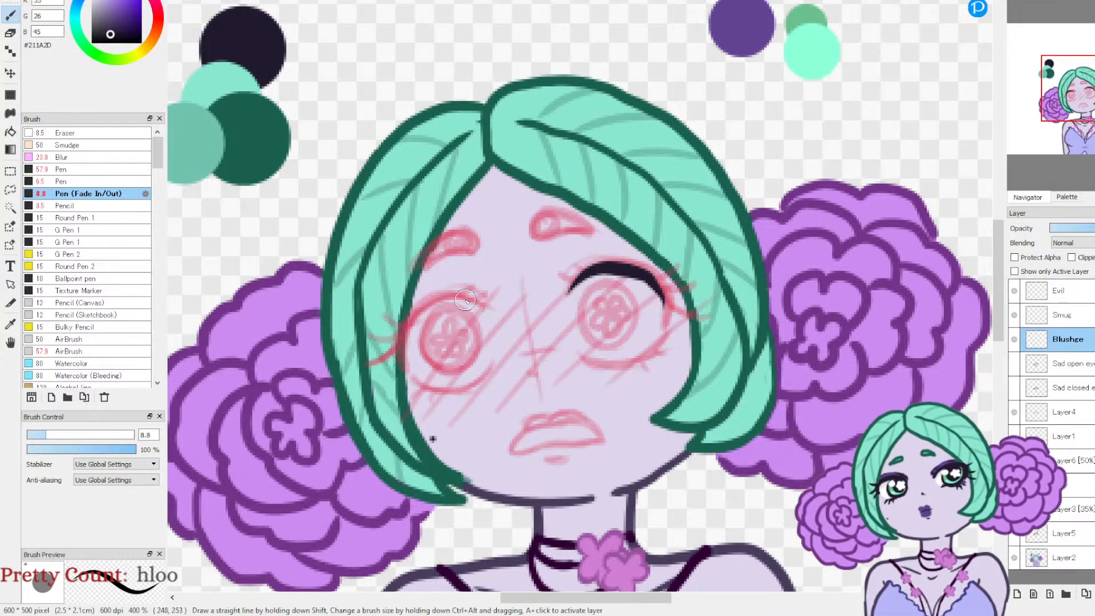
pyautogui.moveTo(483, 302)
pyautogui.mouseDown()
pyautogui.moveTo(410, 318)
pyautogui.moveTo(409, 362)
pyautogui.mouseUp()
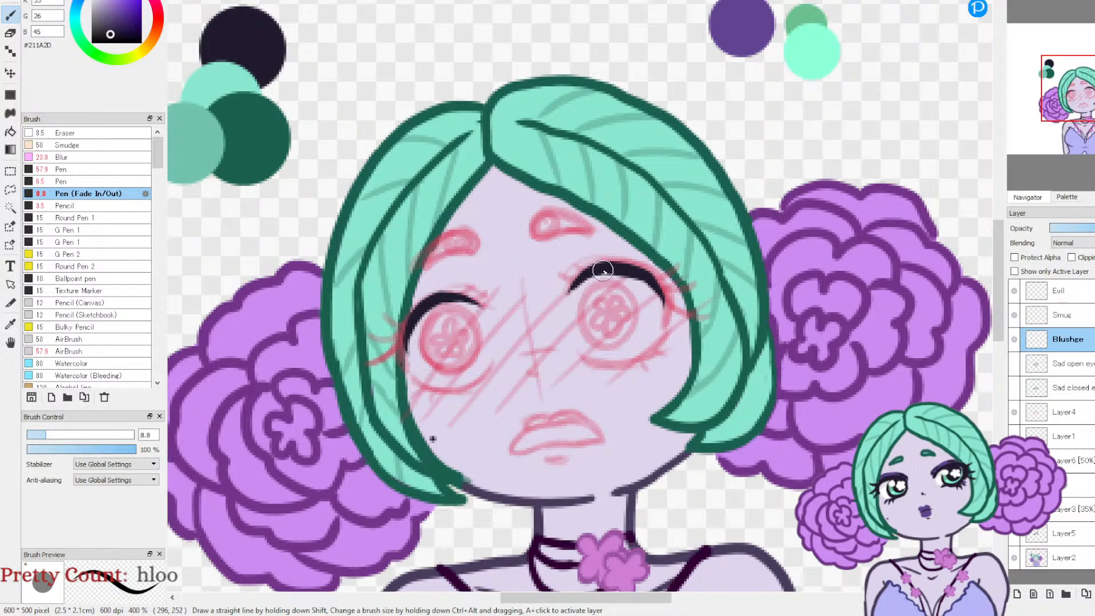
pyautogui.moveTo(649, 282); pyautogui.dragTo(663, 331)
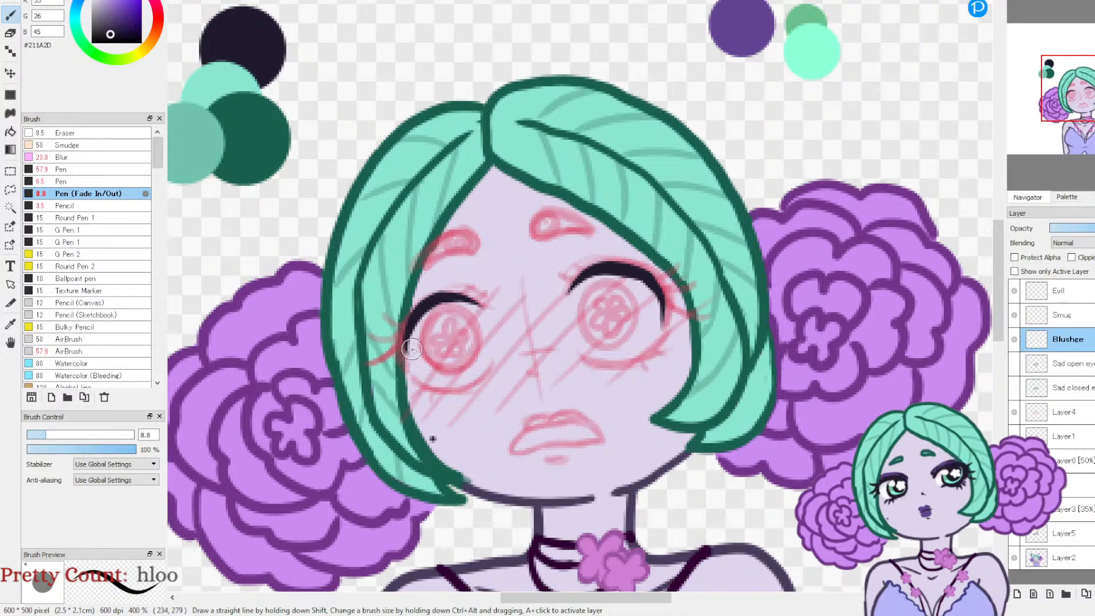
pyautogui.moveTo(406, 317); pyautogui.dragTo(411, 378)
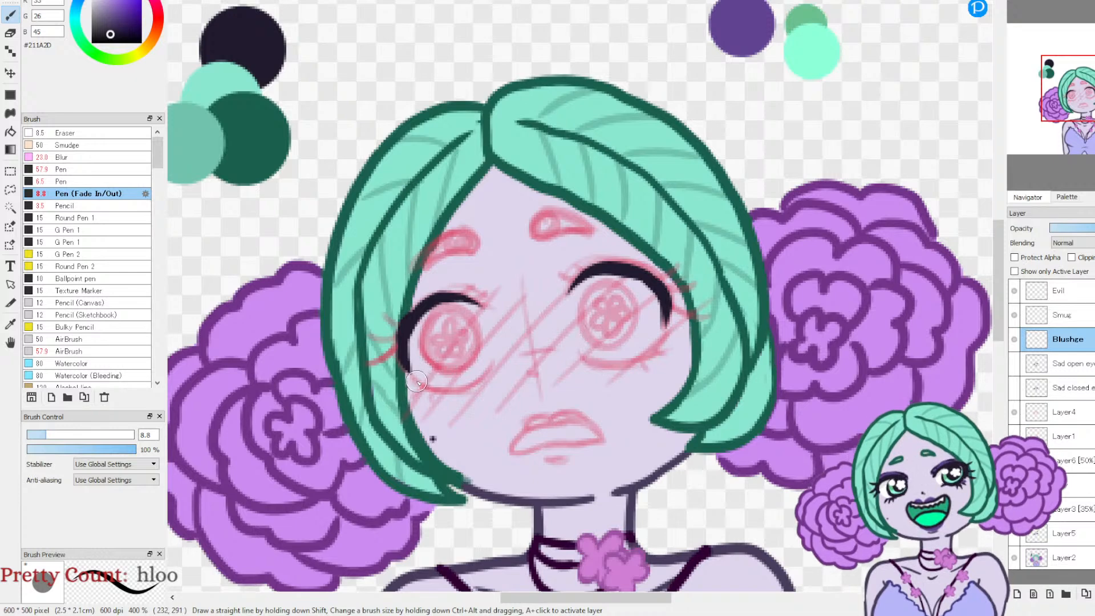
# Step: Ink both lower lash lines with short lashes at their outer corners, reducing the pen to size 5.7
pyautogui.moveTo(660, 345); pyautogui.dragTo(638, 359)
pyautogui.moveTo(45, 434); pyautogui.dragTo(39, 434)
pyautogui.click(1016, 1)
pyautogui.moveTo(1078, 117); pyautogui.dragTo(1075, 119)
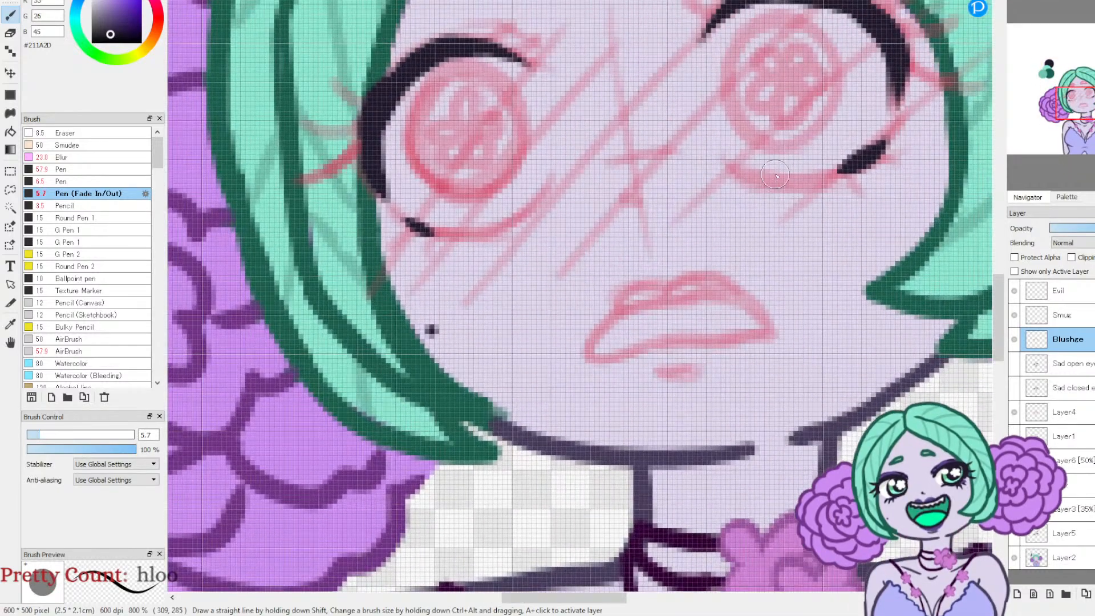
pyautogui.moveTo(731, 171)
pyautogui.mouseDown()
pyautogui.moveTo(799, 184)
pyautogui.moveTo(844, 166)
pyautogui.mouseUp()
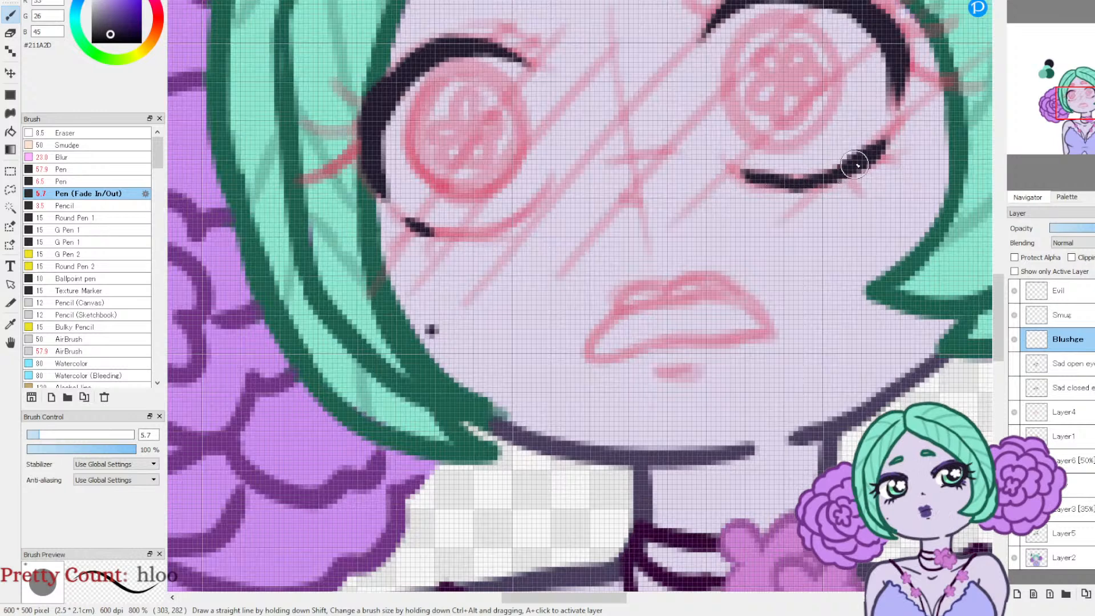
pyautogui.moveTo(422, 230)
pyautogui.mouseDown()
pyautogui.moveTo(494, 234)
pyautogui.moveTo(540, 204)
pyautogui.mouseUp()
pyautogui.moveTo(404, 245)
pyautogui.mouseDown()
pyautogui.moveTo(432, 230)
pyautogui.moveTo(432, 249)
pyautogui.mouseUp()
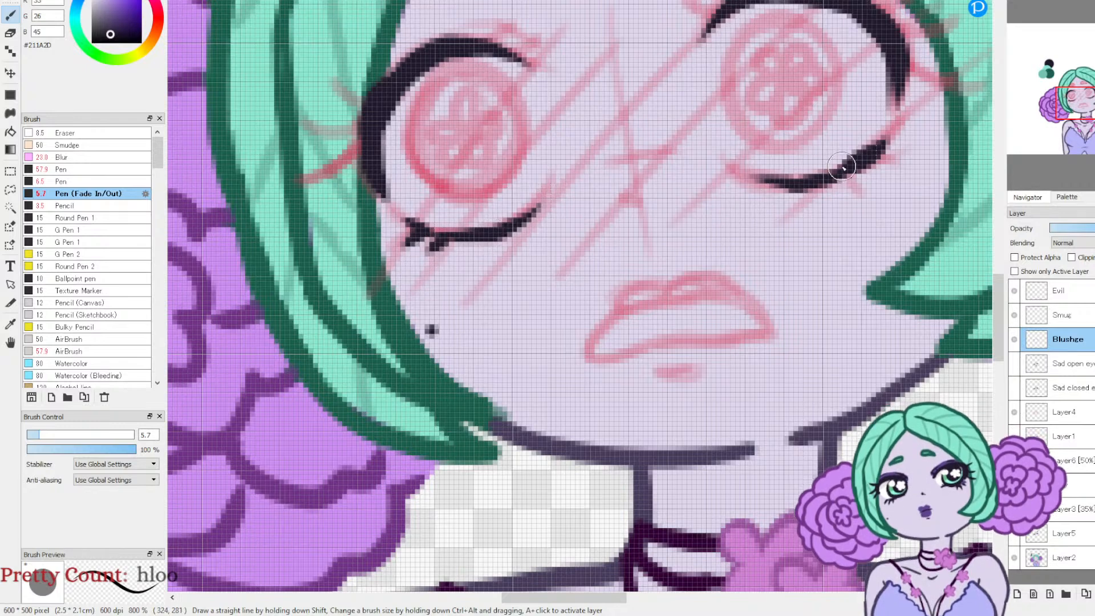
pyautogui.moveTo(891, 163)
pyautogui.mouseDown()
pyautogui.moveTo(857, 178)
pyautogui.moveTo(868, 190)
pyautogui.moveTo(827, 191)
pyautogui.mouseUp()
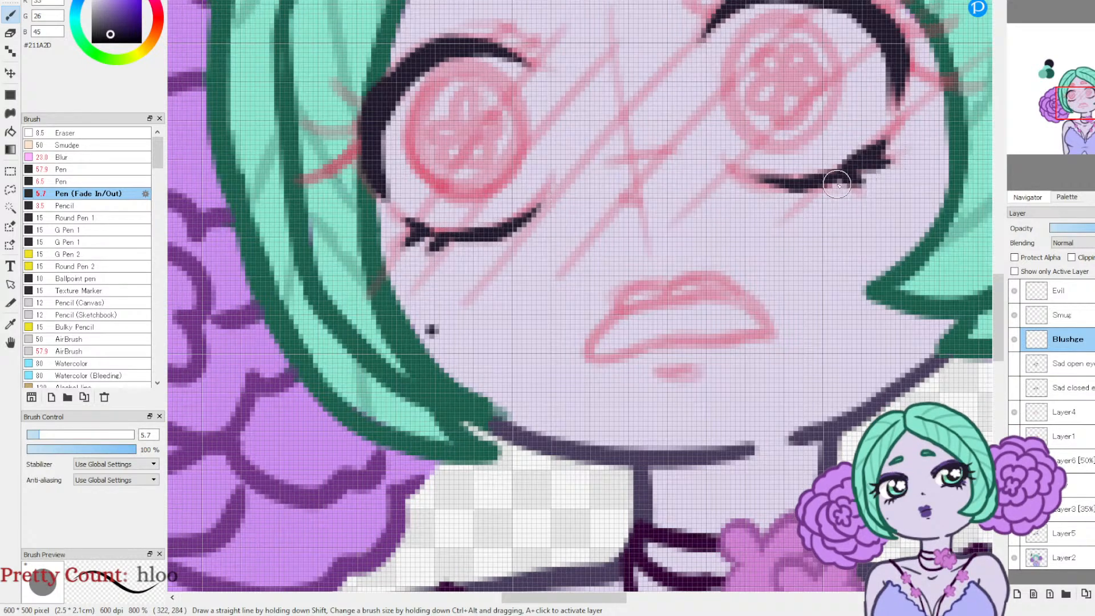
# Step: Ink the long outer lashes on both upper lash lines with the Pen (Fade In/Out), redrawing the right eye's lower one
pyautogui.moveTo(1073, 101); pyautogui.dragTo(1078, 98)
pyautogui.moveTo(337, 263)
pyautogui.mouseDown()
pyautogui.moveTo(363, 256)
pyautogui.moveTo(397, 207)
pyautogui.mouseUp()
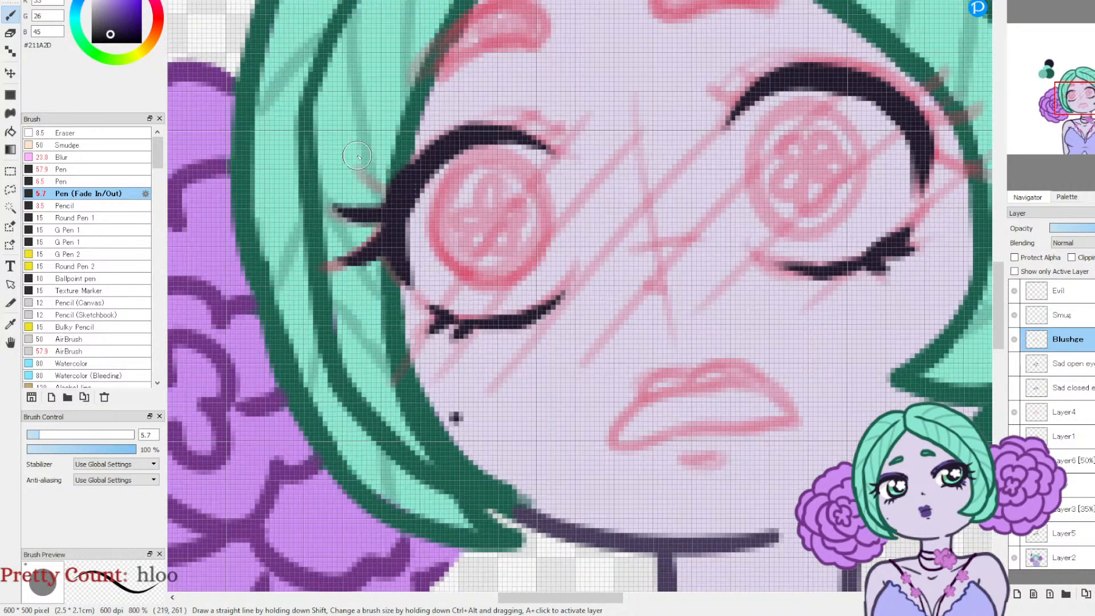
pyautogui.moveTo(358, 166); pyautogui.dragTo(406, 181)
pyautogui.moveTo(983, 161); pyautogui.dragTo(925, 175)
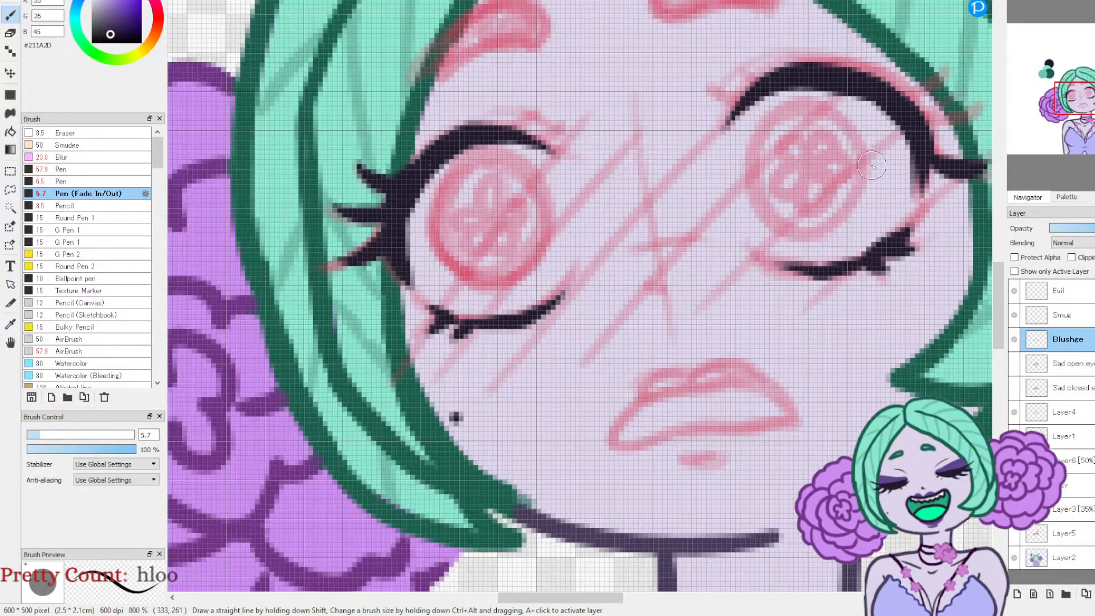
pyautogui.moveTo(1076, 116); pyautogui.dragTo(1084, 115)
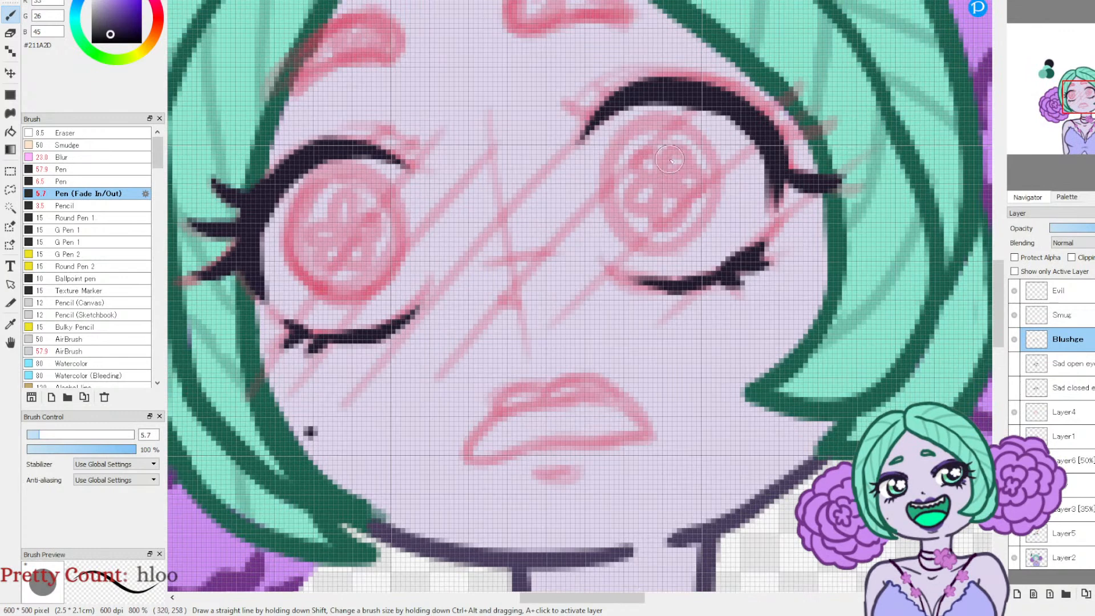
pyautogui.hotkey('ctrl', 'z')
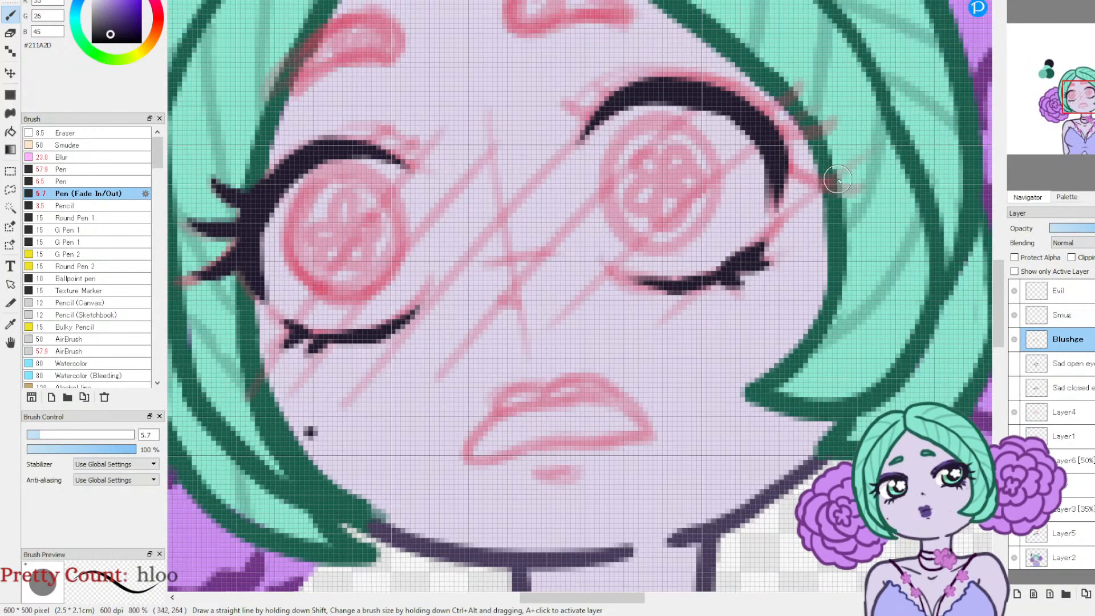
pyautogui.moveTo(862, 164); pyautogui.dragTo(776, 184)
pyautogui.moveTo(847, 121)
pyautogui.mouseDown()
pyautogui.moveTo(751, 99)
pyautogui.moveTo(751, 113)
pyautogui.mouseUp()
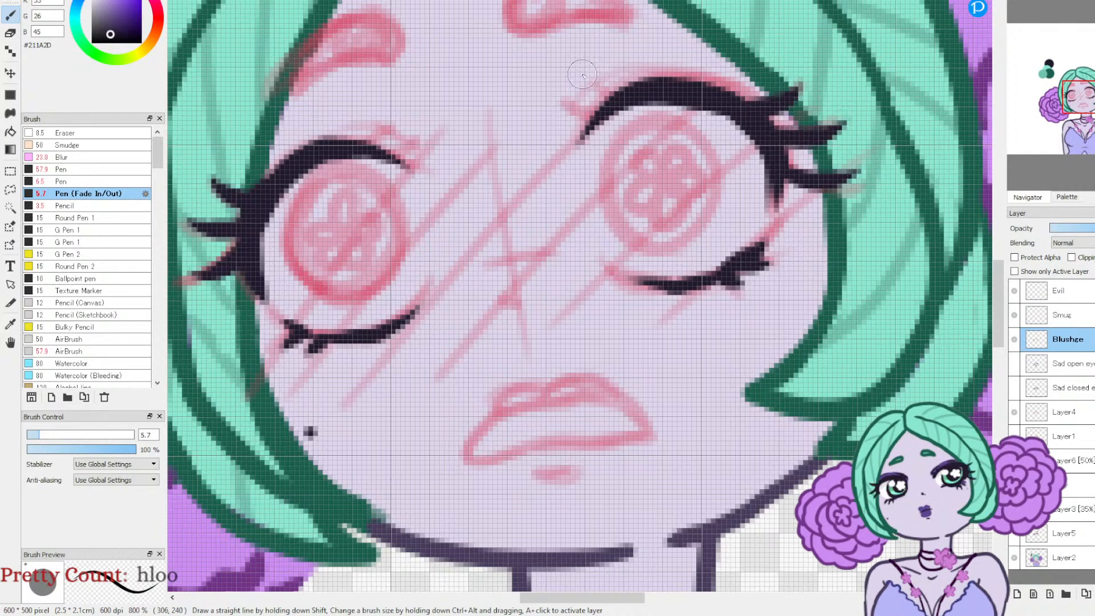
# Step: Ink short lashes at the inner ends of both upper lash lines and thin crease lines above them at size 1.5
pyautogui.moveTo(566, 105); pyautogui.dragTo(605, 116)
pyautogui.moveTo(601, 90); pyautogui.dragTo(627, 102)
pyautogui.moveTo(409, 147)
pyautogui.mouseDown()
pyautogui.moveTo(389, 159)
pyautogui.moveTo(335, 141)
pyautogui.mouseUp()
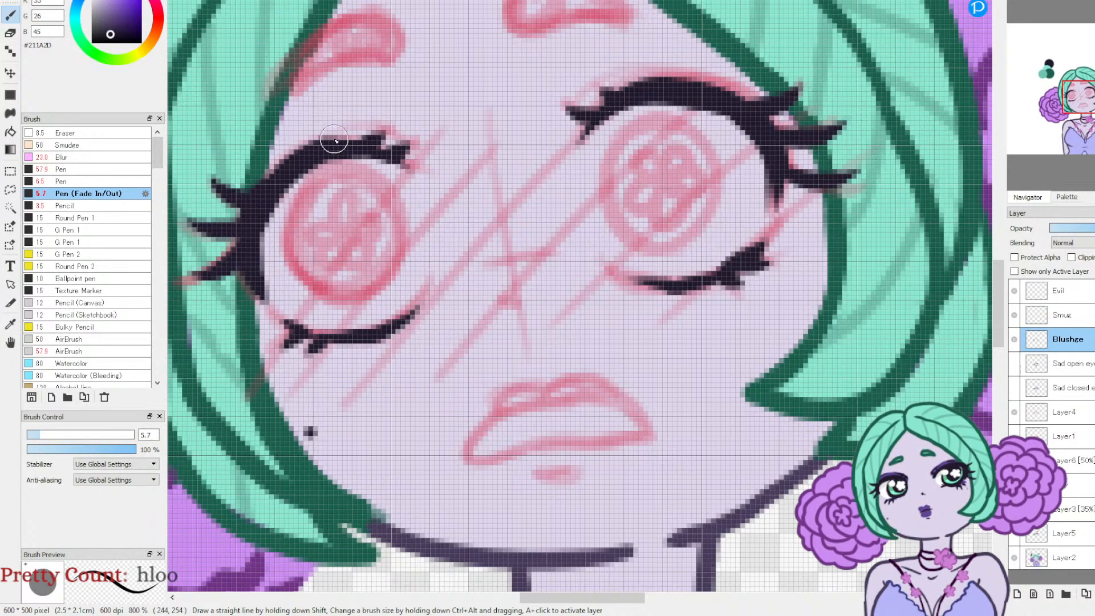
pyautogui.click(31, 436)
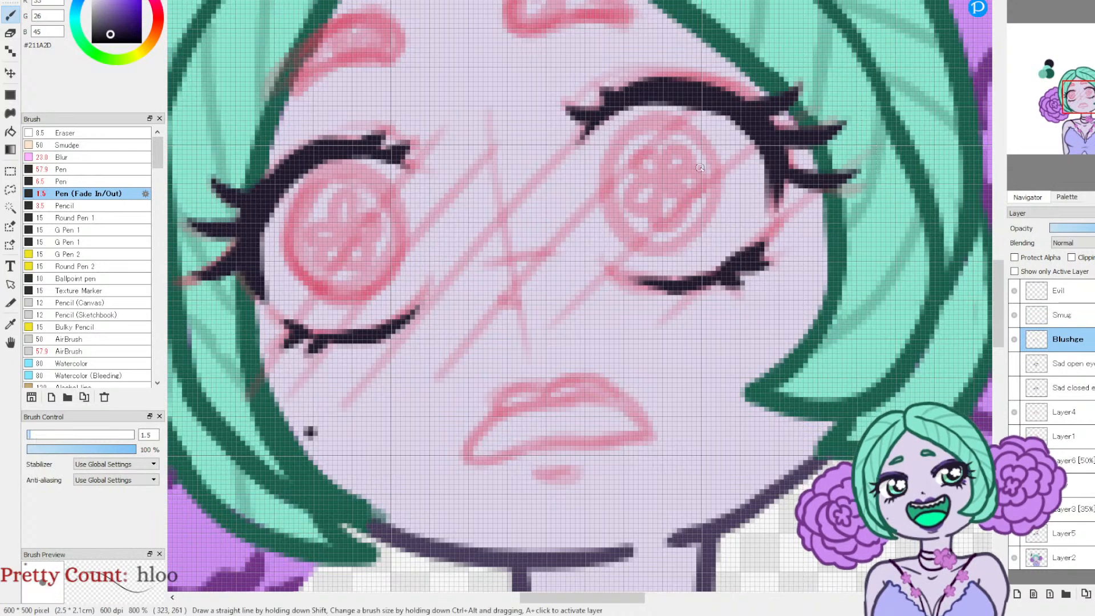
pyautogui.moveTo(587, 90); pyautogui.dragTo(649, 98)
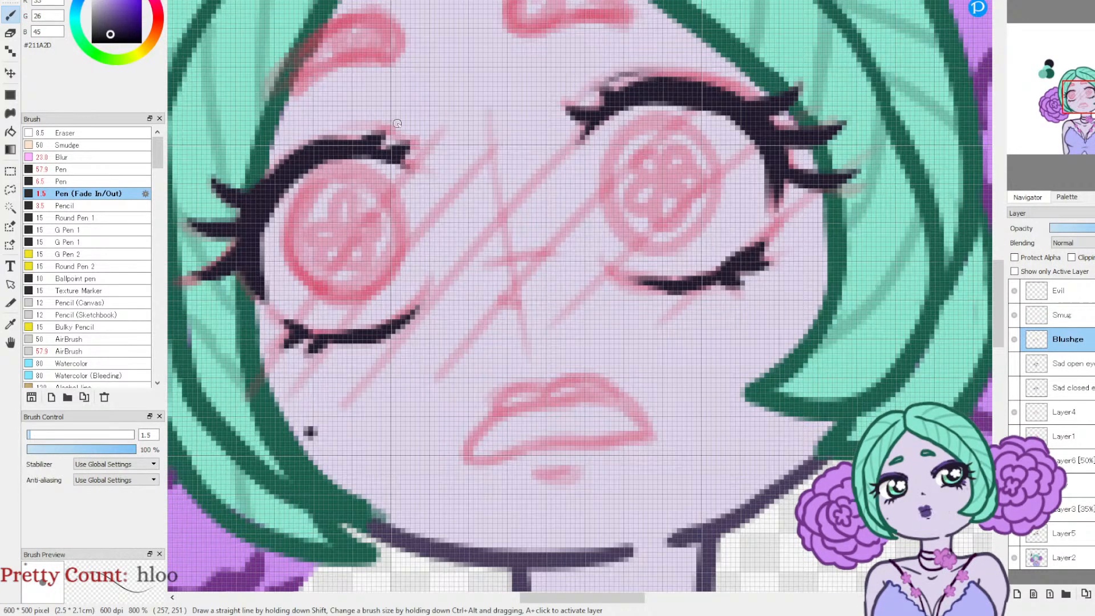
pyautogui.moveTo(391, 127); pyautogui.dragTo(333, 130)
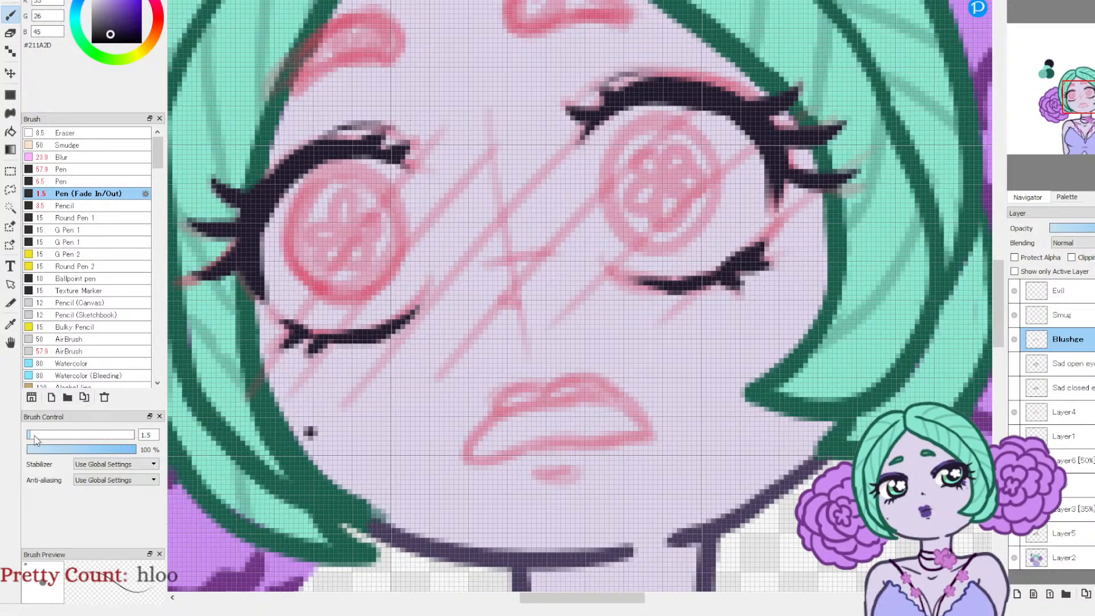
# Step: Ink both eyebrow outlines in the dark green swatch colour #195F4D with the Pen (Fade In/Out) at size 5.1
pyautogui.moveTo(34, 438); pyautogui.dragTo(38, 438)
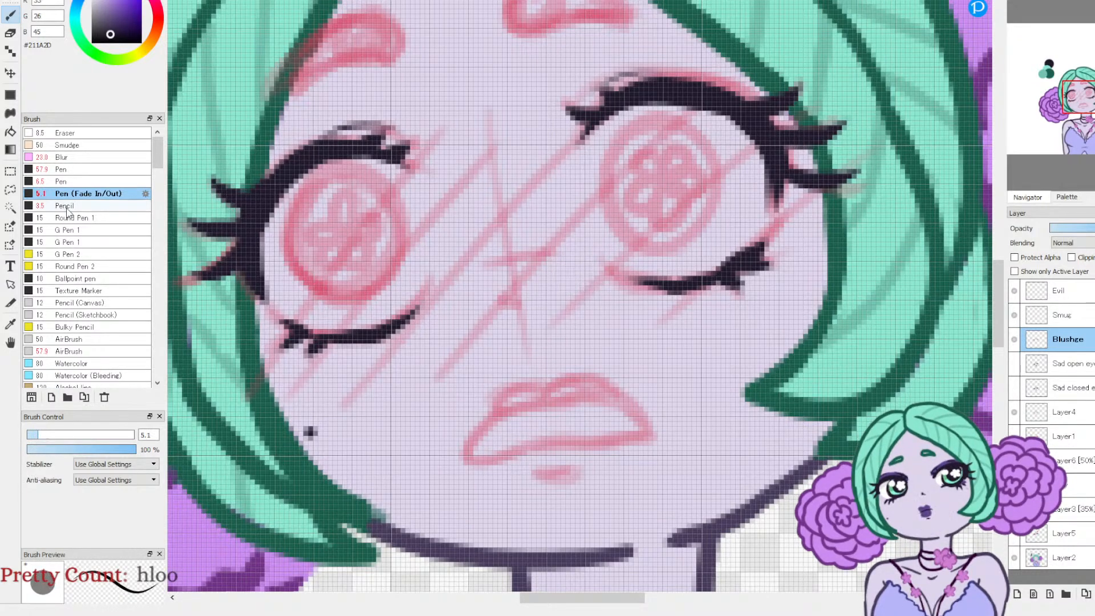
pyautogui.moveTo(1083, 105); pyautogui.dragTo(1054, 92)
pyautogui.click(11, 323)
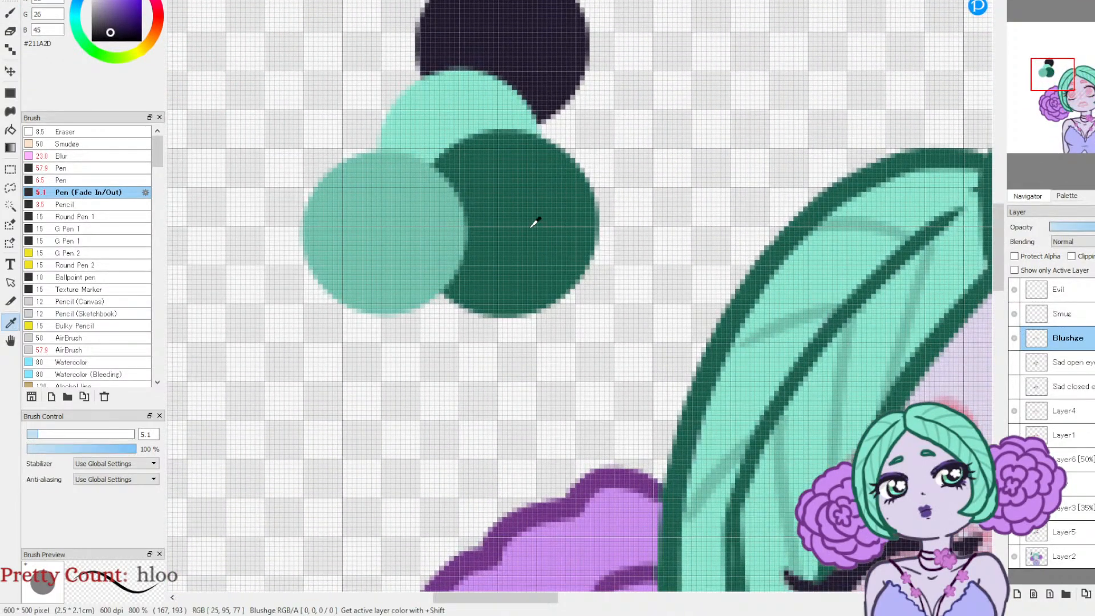
pyautogui.click(533, 222)
pyautogui.click(13, 19)
pyautogui.moveTo(1058, 79); pyautogui.dragTo(1076, 92)
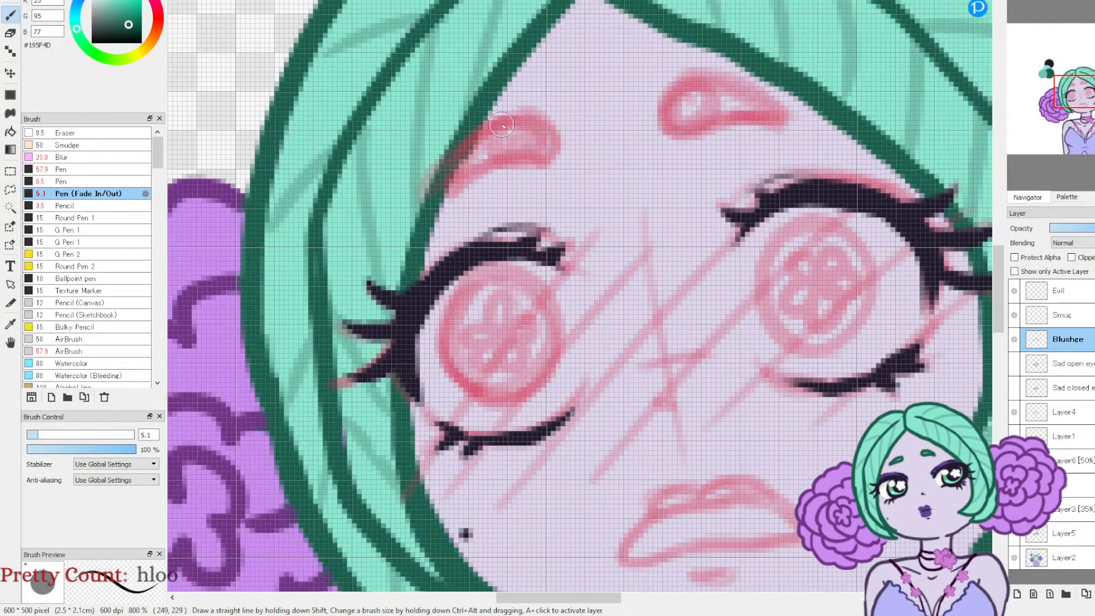
pyautogui.moveTo(463, 165)
pyautogui.mouseDown()
pyautogui.moveTo(505, 126)
pyautogui.moveTo(552, 133)
pyautogui.moveTo(550, 148)
pyautogui.moveTo(466, 178)
pyautogui.mouseUp()
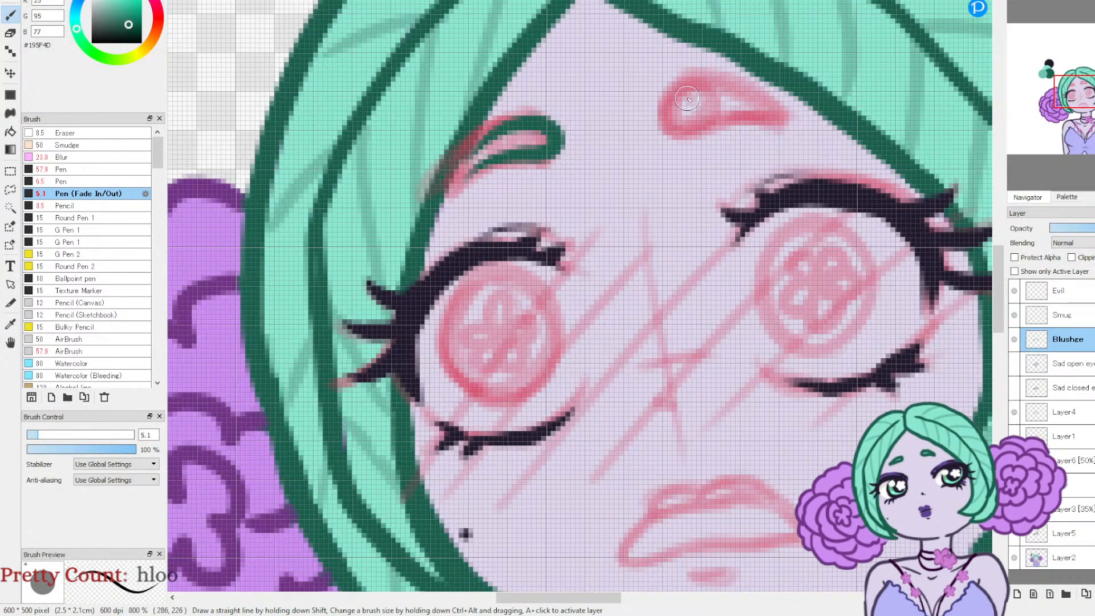
pyautogui.moveTo(663, 126)
pyautogui.mouseDown()
pyautogui.moveTo(676, 91)
pyautogui.moveTo(718, 79)
pyautogui.moveTo(787, 108)
pyautogui.mouseUp()
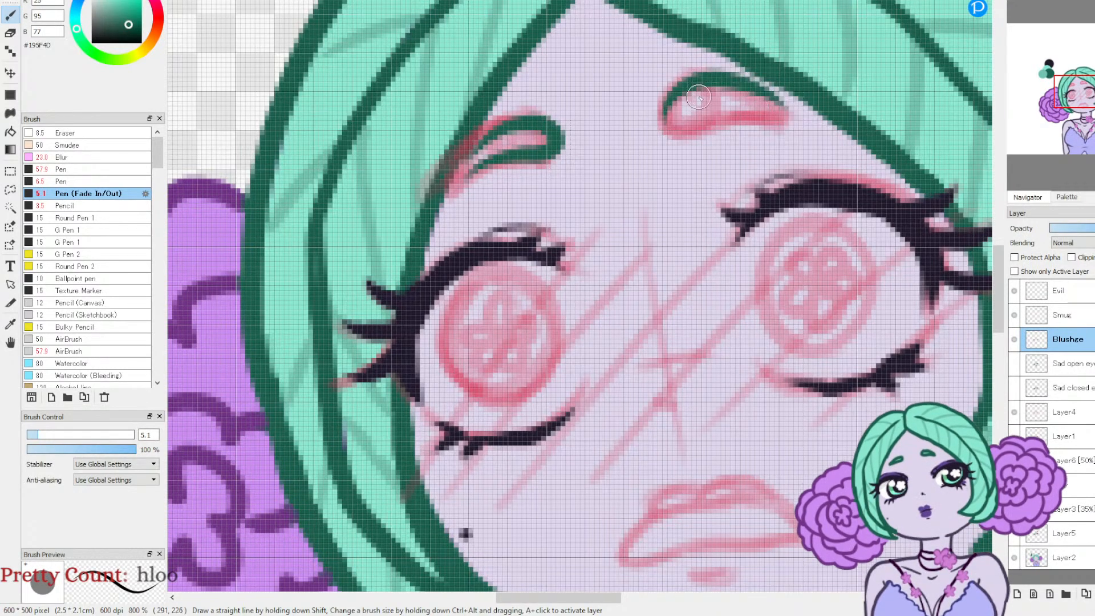
pyautogui.moveTo(685, 88)
pyautogui.mouseDown()
pyautogui.moveTo(687, 126)
pyautogui.moveTo(731, 109)
pyautogui.moveTo(786, 115)
pyautogui.mouseUp()
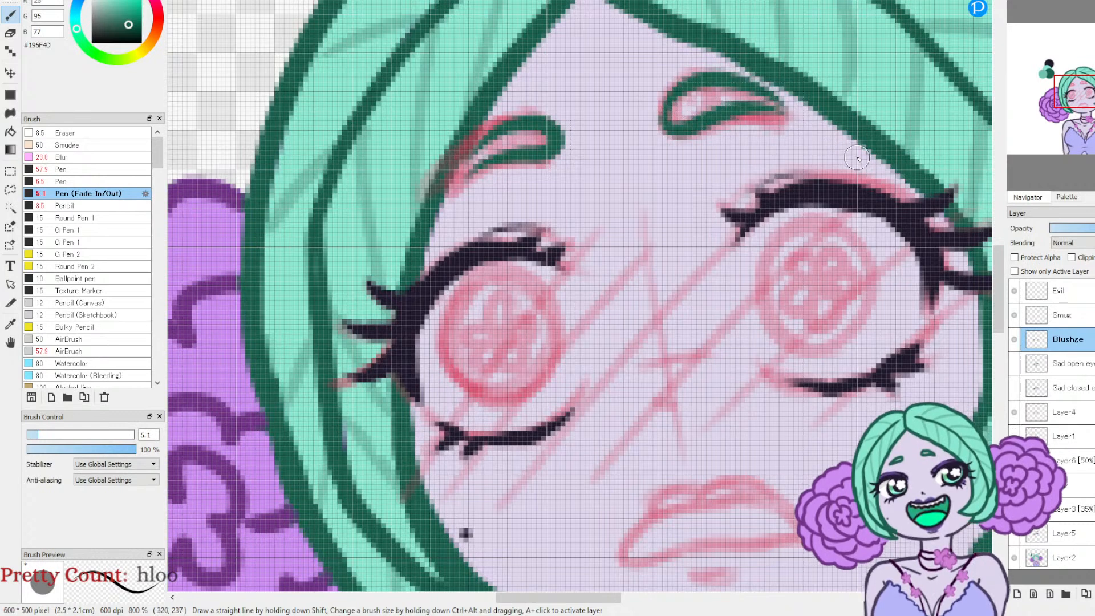
pyautogui.moveTo(489, 141); pyautogui.dragTo(454, 184)
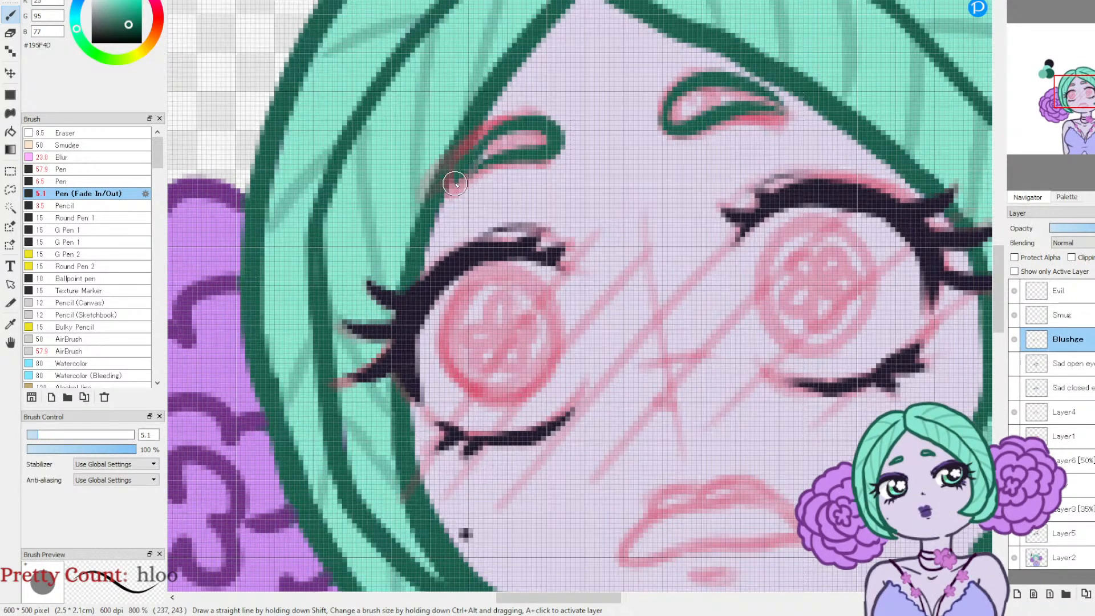
# Step: Sample the dark swatch colour #211A2D and try outlining the left iris with the Pen (Fade In/Out) at size 5.1
pyautogui.click(1017, 2)
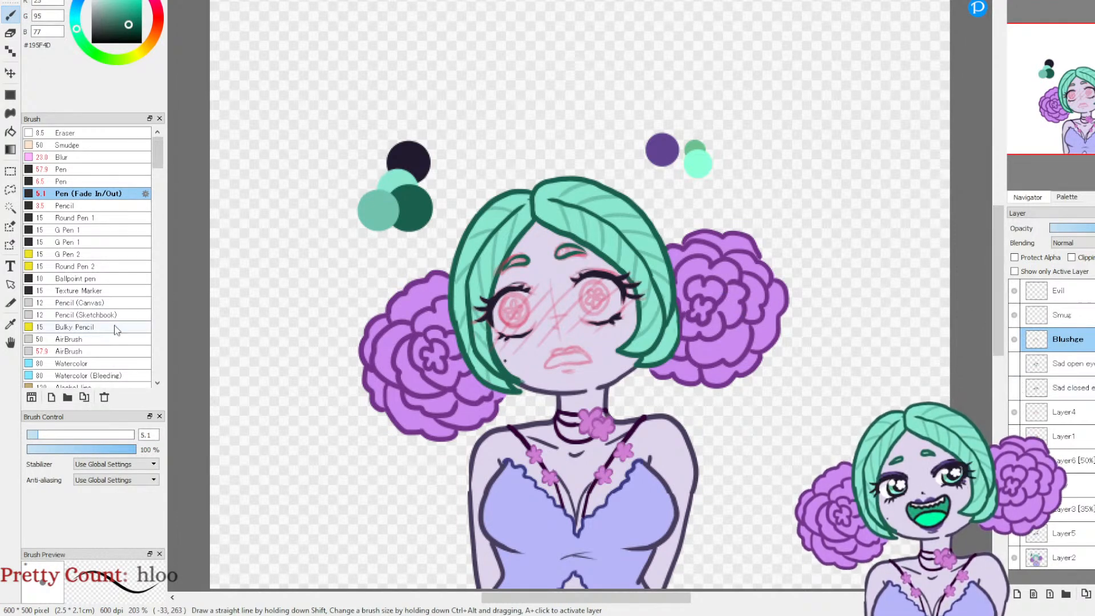
pyautogui.click(10, 323)
pyautogui.click(408, 161)
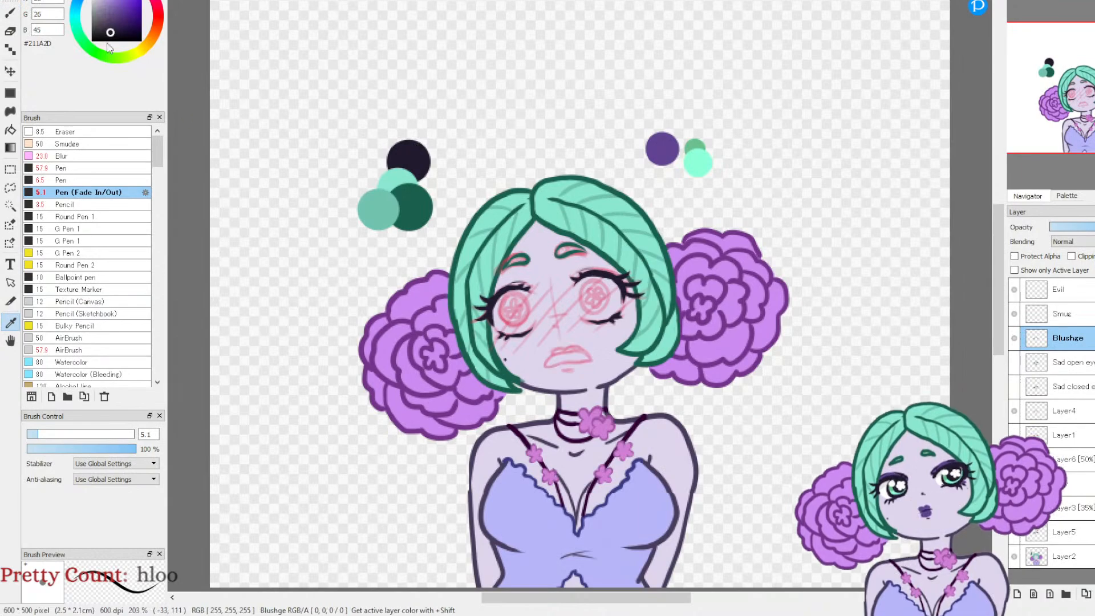
pyautogui.press('b')
pyautogui.moveTo(1022, 40)
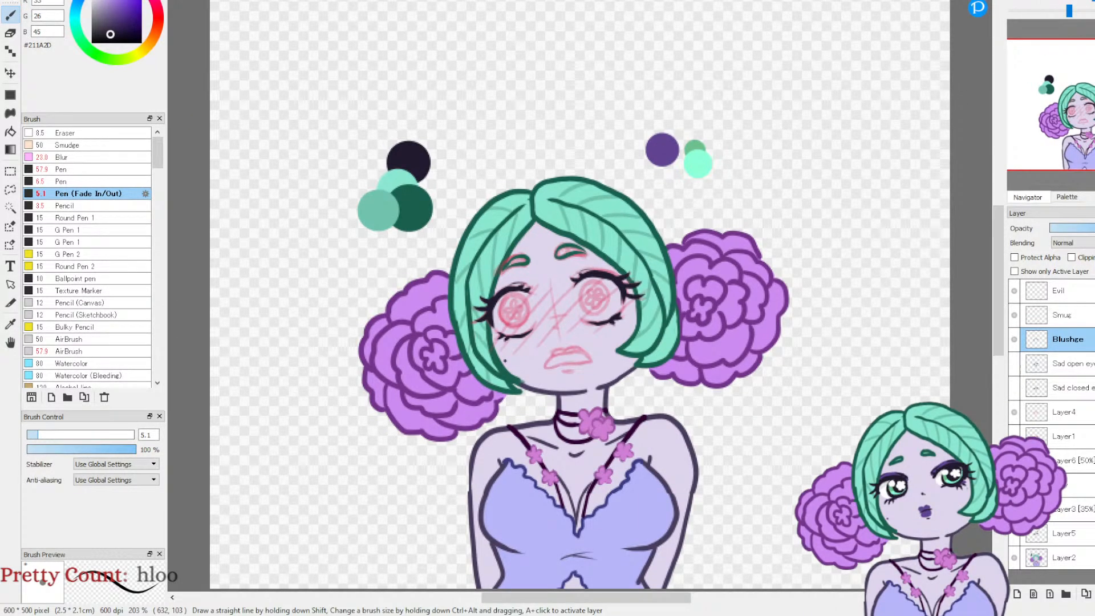
pyautogui.scroll(4, 1085, 104)
pyautogui.moveTo(1086, 103)
pyautogui.mouseDown()
pyautogui.moveTo(1082, 120)
pyautogui.moveTo(1079, 101)
pyautogui.mouseUp()
pyautogui.moveTo(404, 155)
pyautogui.mouseDown()
pyautogui.moveTo(382, 191)
pyautogui.moveTo(395, 250)
pyautogui.moveTo(453, 266)
pyautogui.moveTo(487, 229)
pyautogui.moveTo(477, 164)
pyautogui.moveTo(397, 166)
pyautogui.moveTo(388, 242)
pyautogui.mouseUp()
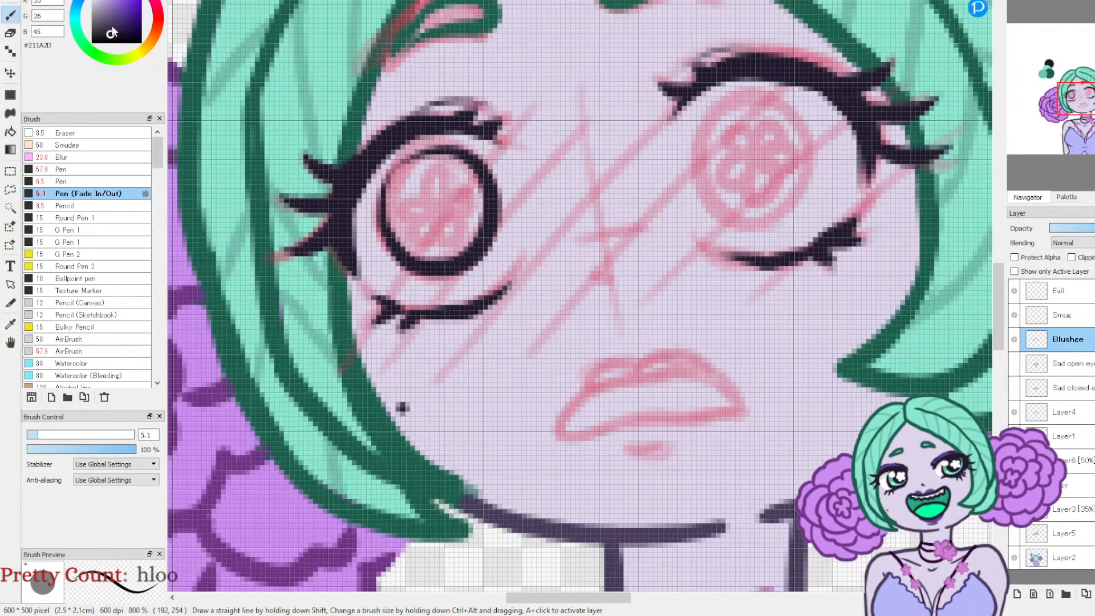
pyautogui.hotkey('ctrl', 'z')
# Step: Outline both irises with the regular Pen at size 3.5, redrawing the left circle until it follows the sketch
pyautogui.click(53, 181)
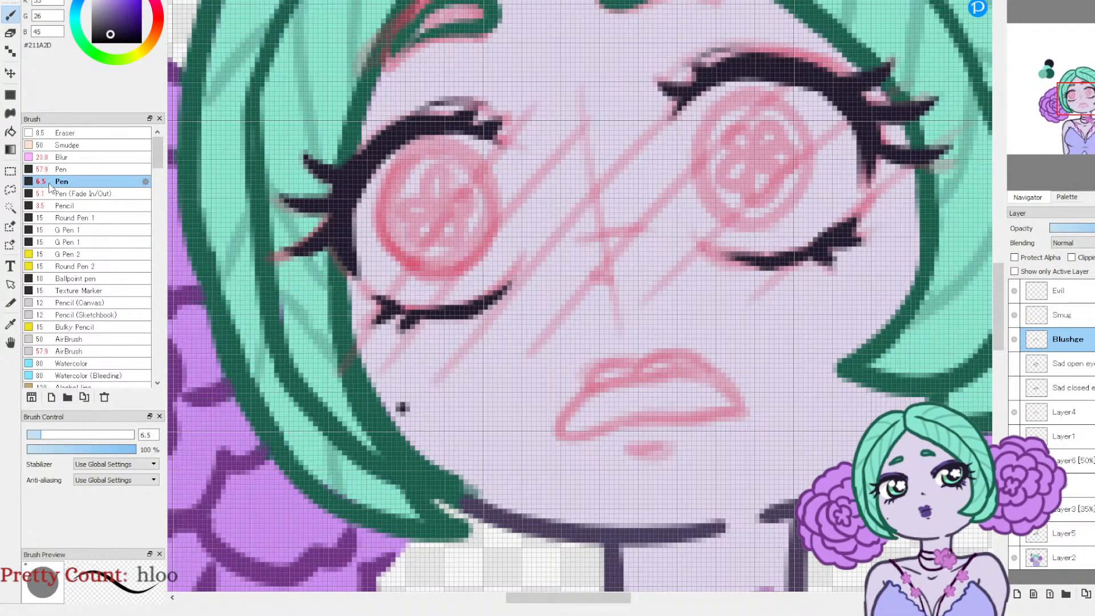
pyautogui.click(33, 436)
pyautogui.click(34, 436)
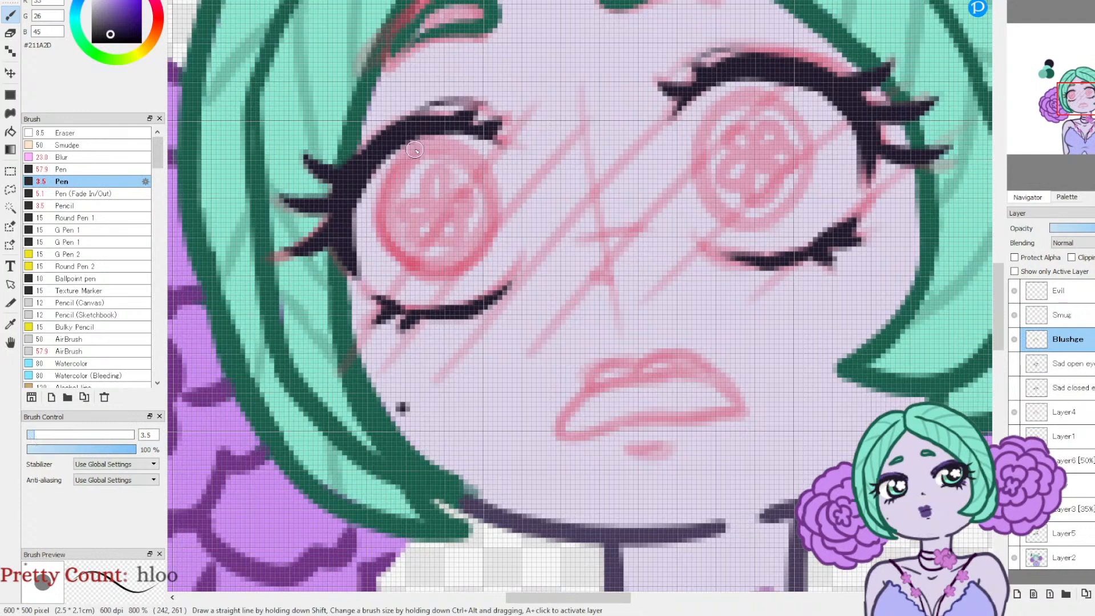
pyautogui.moveTo(395, 165)
pyautogui.mouseDown()
pyautogui.moveTo(456, 277)
pyautogui.moveTo(413, 160)
pyautogui.mouseUp()
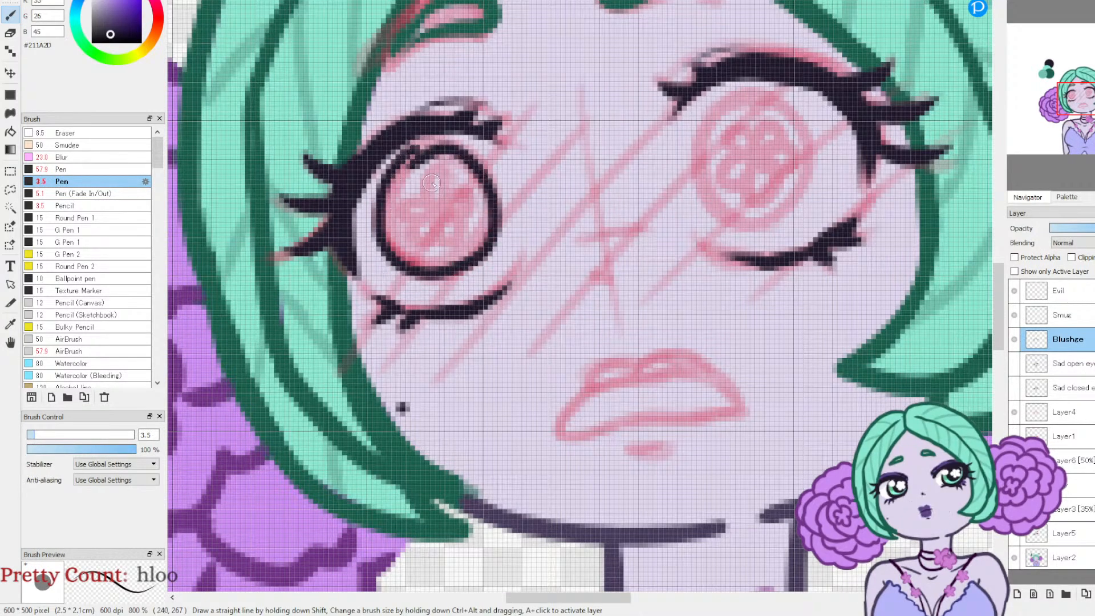
pyautogui.hotkey('ctrl', 'z')
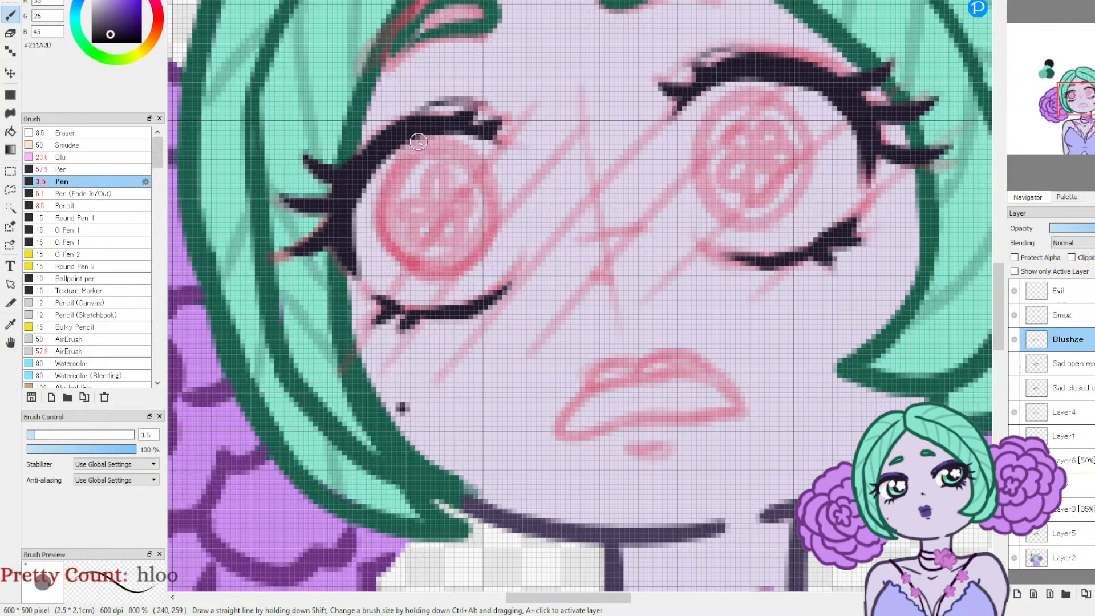
pyautogui.moveTo(419, 150)
pyautogui.mouseDown()
pyautogui.moveTo(486, 147)
pyautogui.moveTo(417, 149)
pyautogui.mouseUp()
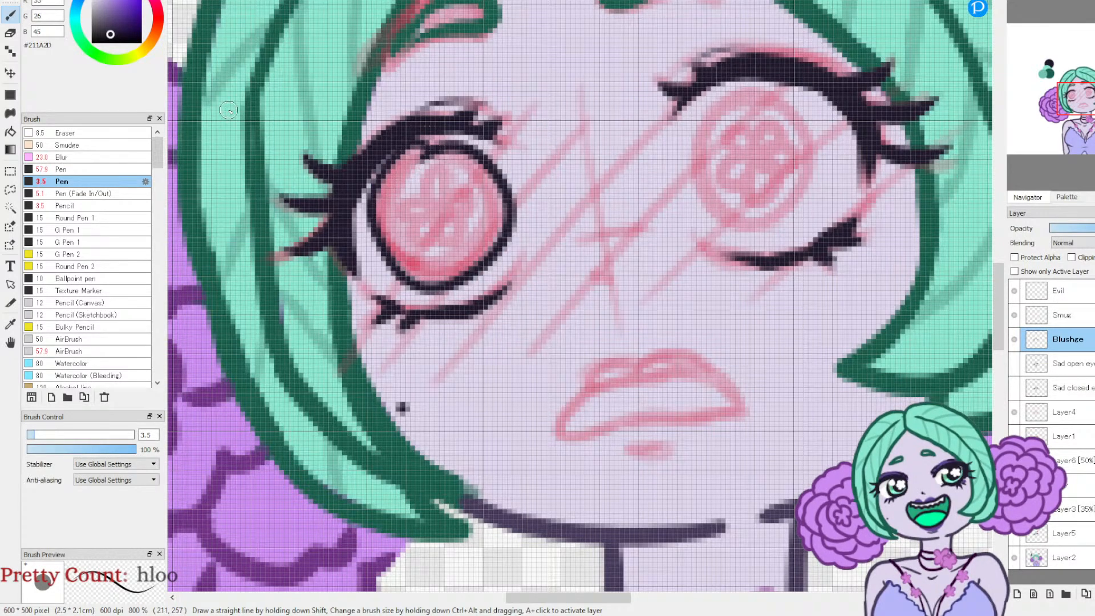
pyautogui.hotkey('ctrl', 'z')
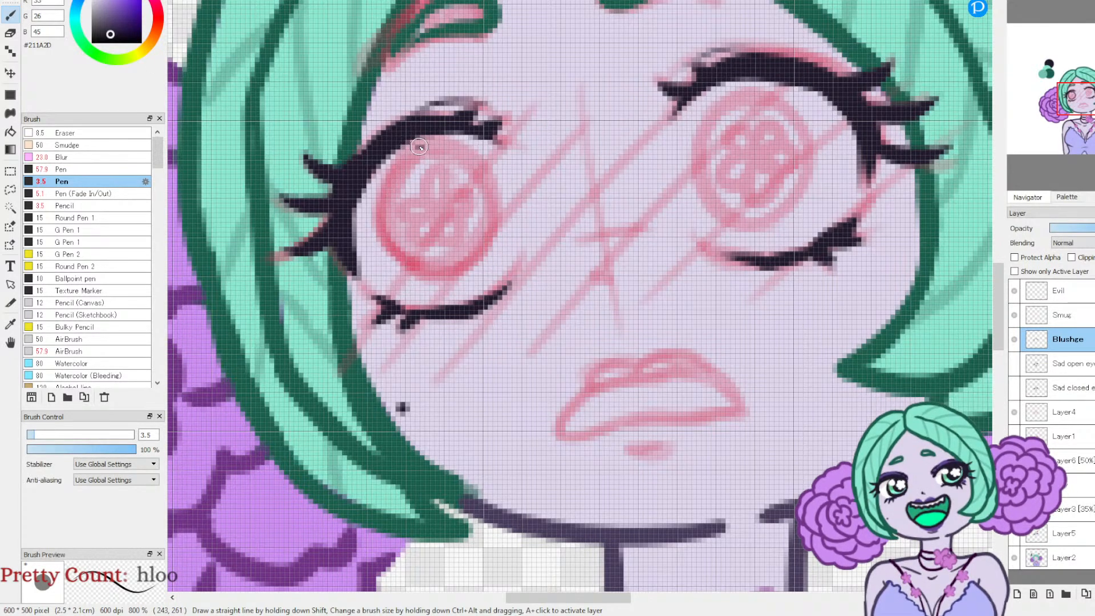
pyautogui.moveTo(412, 147); pyautogui.dragTo(450, 145)
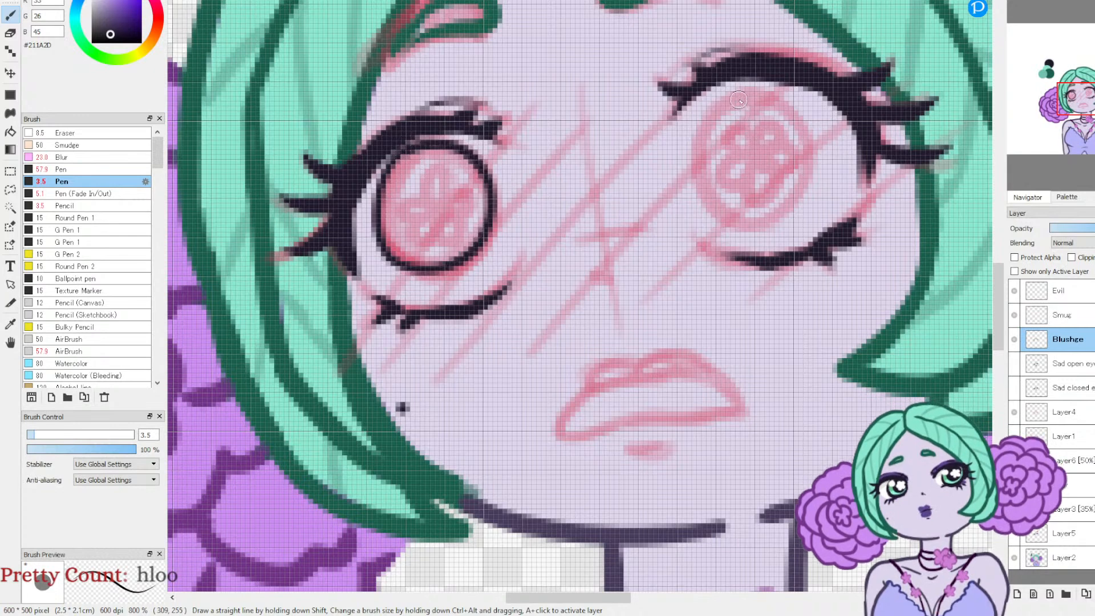
pyautogui.moveTo(706, 134); pyautogui.dragTo(716, 114)
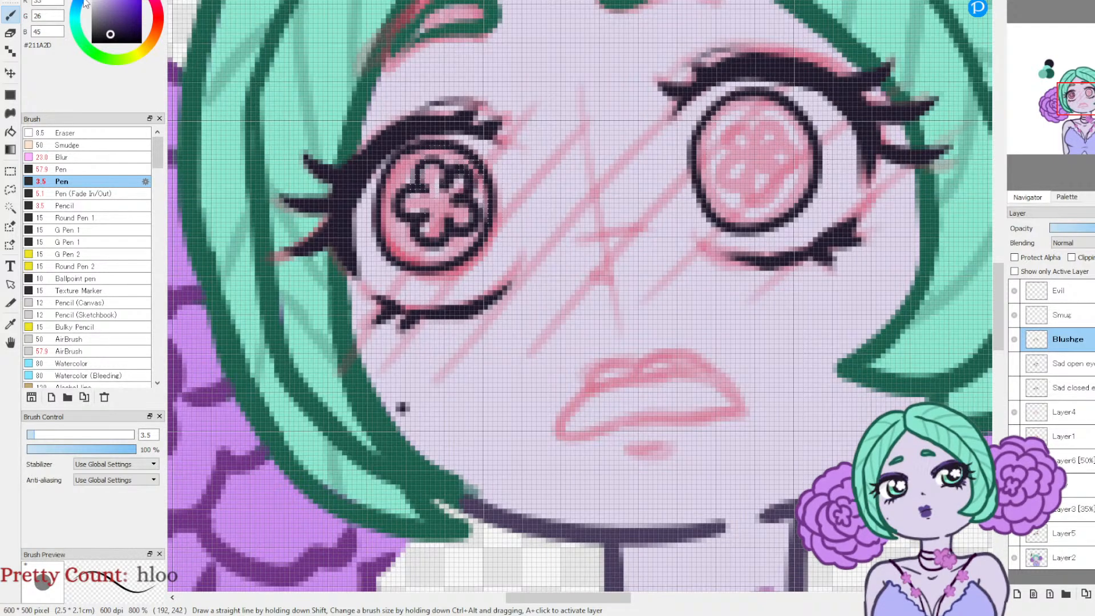
# Step: Redraw the left eye's flower-shaped pupil petal by petal and ink a matching five-petal flower inside the right iris
pyautogui.hotkey('ctrl', 'z')
pyautogui.moveTo(420, 169)
pyautogui.mouseDown()
pyautogui.moveTo(426, 193)
pyautogui.moveTo(408, 187)
pyautogui.moveTo(406, 225)
pyautogui.mouseUp()
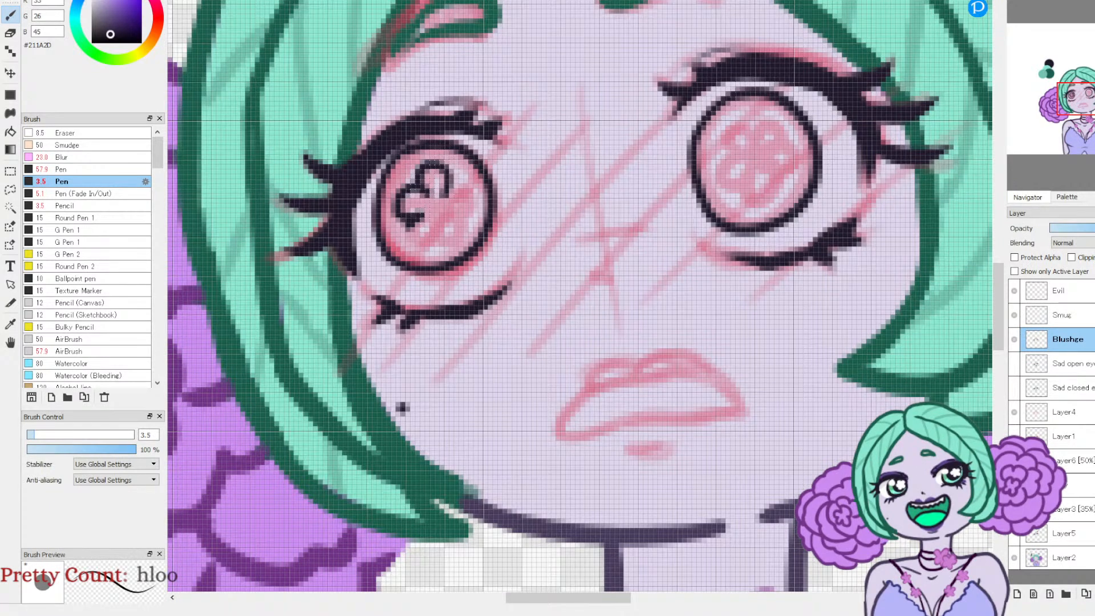
pyautogui.hotkey('ctrl', 'z')
pyautogui.moveTo(446, 189)
pyautogui.mouseDown()
pyautogui.moveTo(429, 168)
pyautogui.moveTo(423, 194)
pyautogui.moveTo(399, 210)
pyautogui.moveTo(421, 218)
pyautogui.moveTo(413, 225)
pyautogui.moveTo(443, 225)
pyautogui.mouseUp()
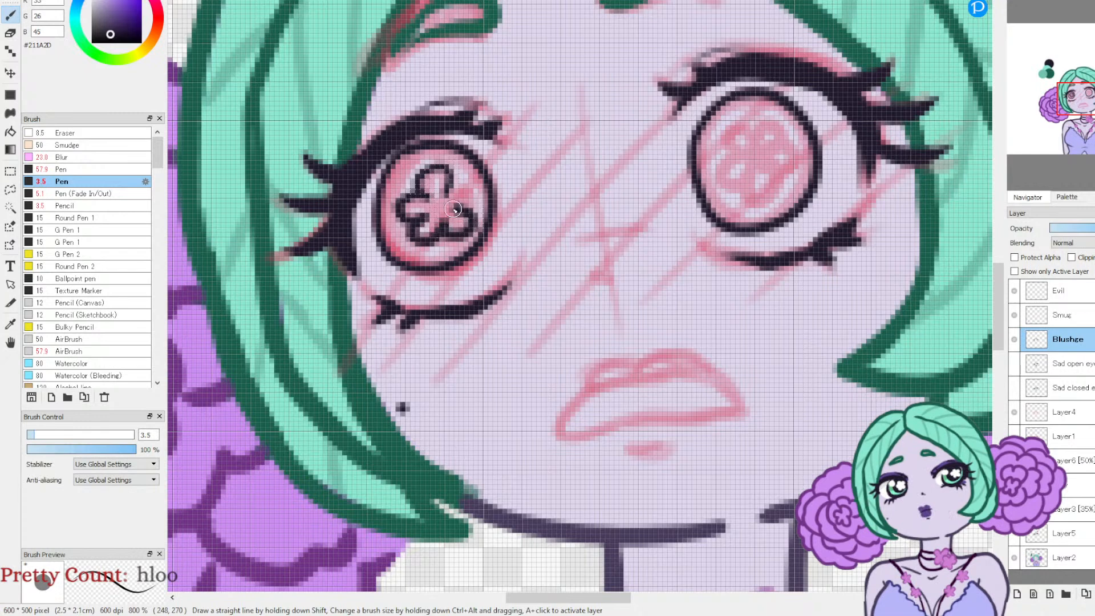
pyautogui.moveTo(764, 147); pyautogui.dragTo(748, 150)
pyautogui.moveTo(742, 195); pyautogui.dragTo(776, 177)
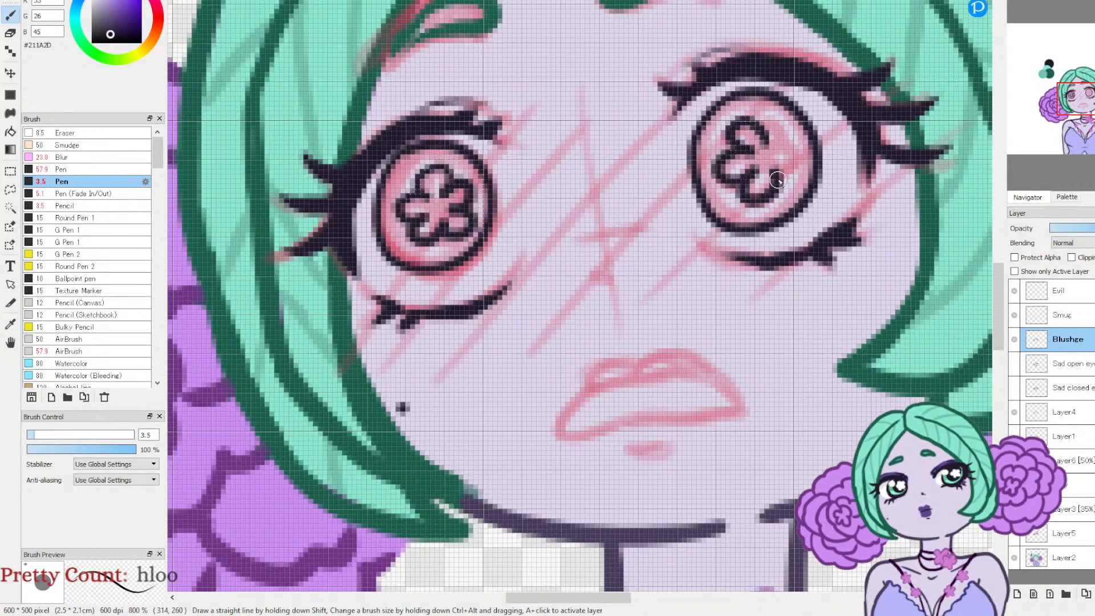
pyautogui.moveTo(790, 124); pyautogui.dragTo(766, 142)
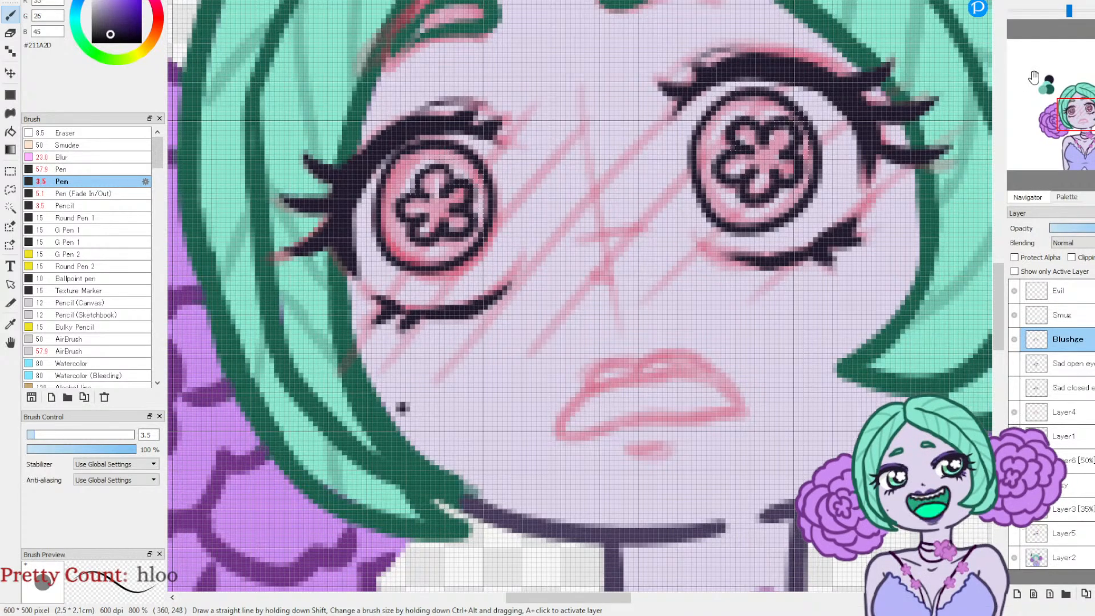
# Step: Ink the downturned mouth's upper and lower lines and the short mark beneath it with the Pen (Fade In/Out) at size 5.1
pyautogui.click(1050, 32)
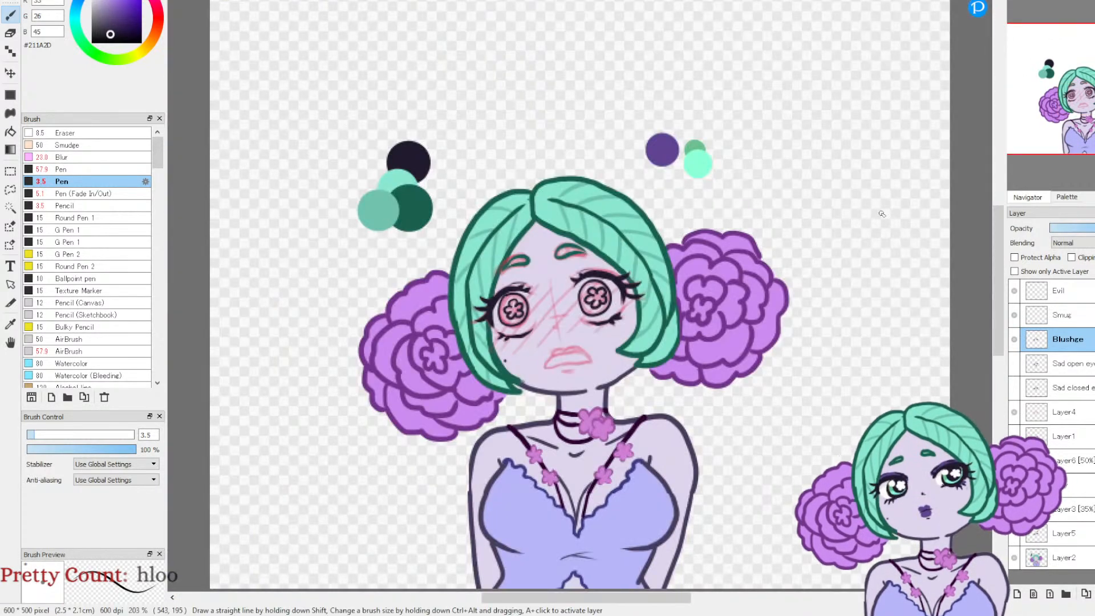
pyautogui.moveTo(1026, 34)
pyautogui.click(1016, 3)
pyautogui.click(1016, 3)
pyautogui.click(1016, 3)
pyautogui.click(1016, 2)
pyautogui.moveTo(1076, 118); pyautogui.dragTo(1077, 129)
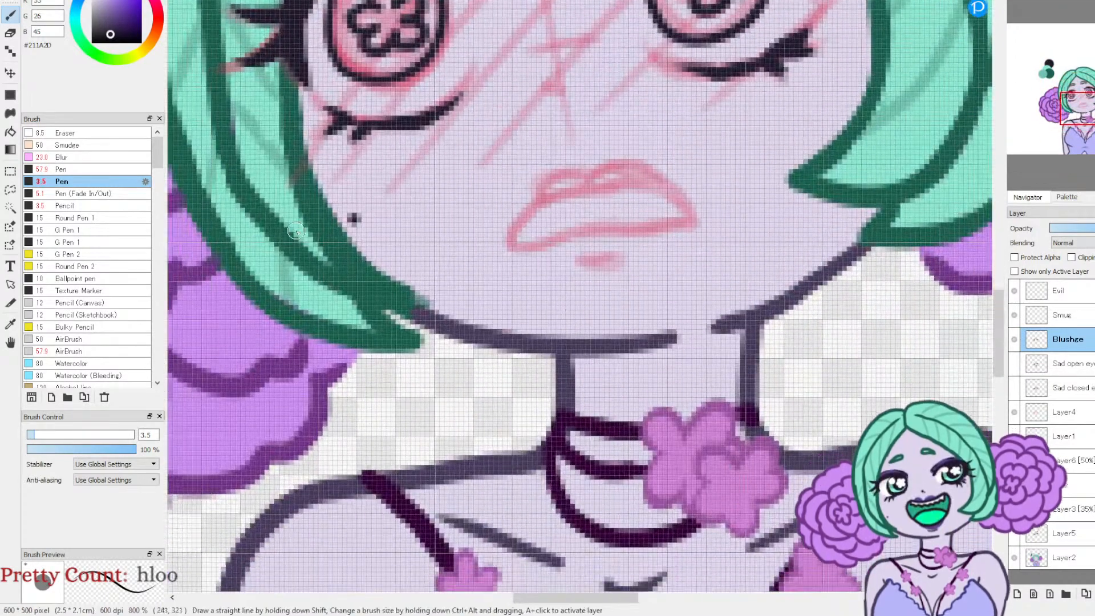
pyautogui.click(85, 194)
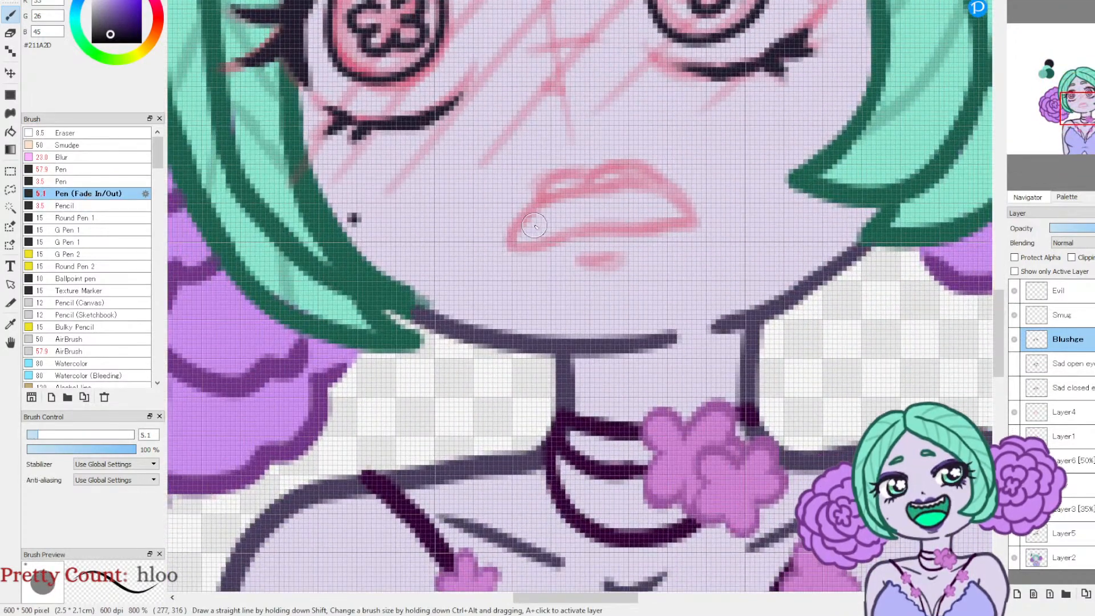
pyautogui.moveTo(525, 215)
pyautogui.mouseDown()
pyautogui.moveTo(596, 182)
pyautogui.moveTo(636, 183)
pyautogui.moveTo(687, 216)
pyautogui.mouseUp()
pyautogui.moveTo(529, 221)
pyautogui.mouseDown()
pyautogui.moveTo(526, 245)
pyautogui.moveTo(614, 226)
pyautogui.moveTo(687, 220)
pyautogui.mouseUp()
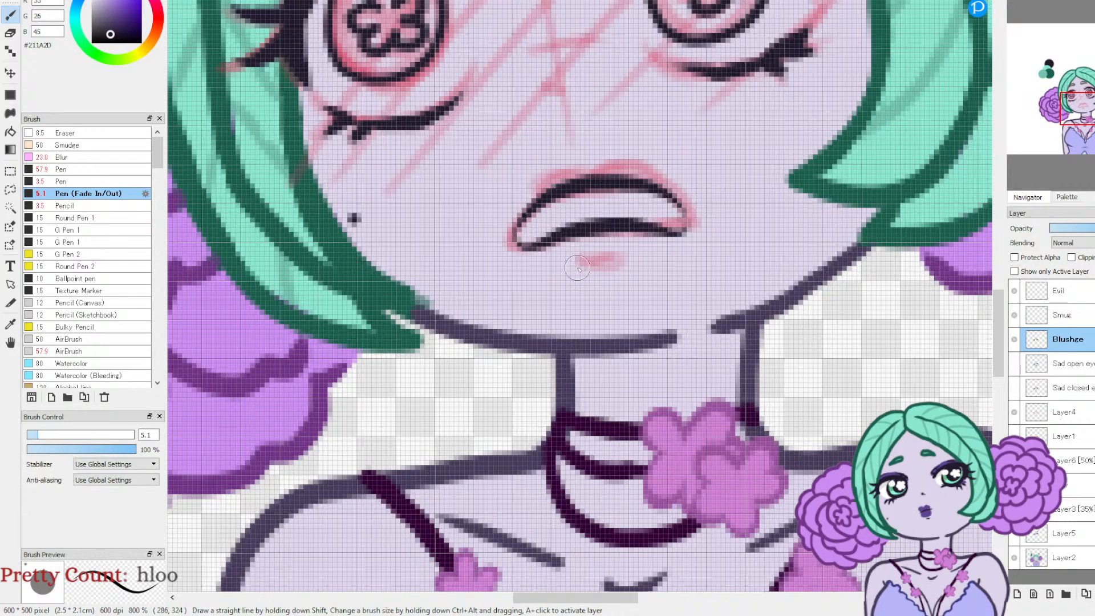
pyautogui.moveTo(580, 262); pyautogui.dragTo(629, 259)
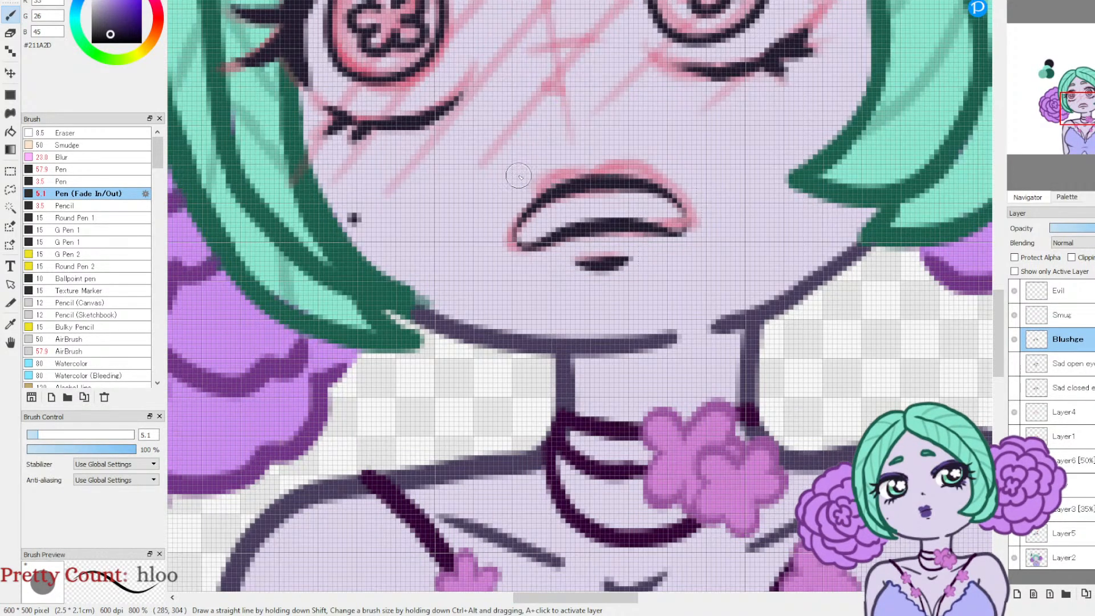
# Step: Ink a small curved nose mark over the sketch above the mouth with the Pen (Fade In/Out) at size 5.1
pyautogui.moveTo(546, 90); pyautogui.dragTo(562, 92)
pyautogui.press('e')
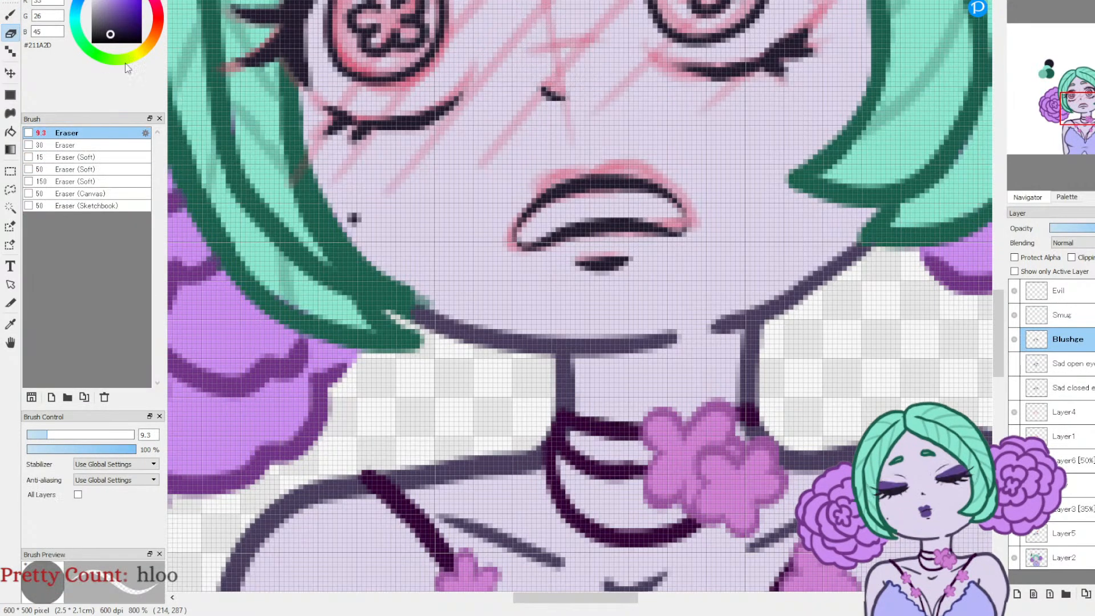
pyautogui.press('b')
pyautogui.moveTo(1058, 72)
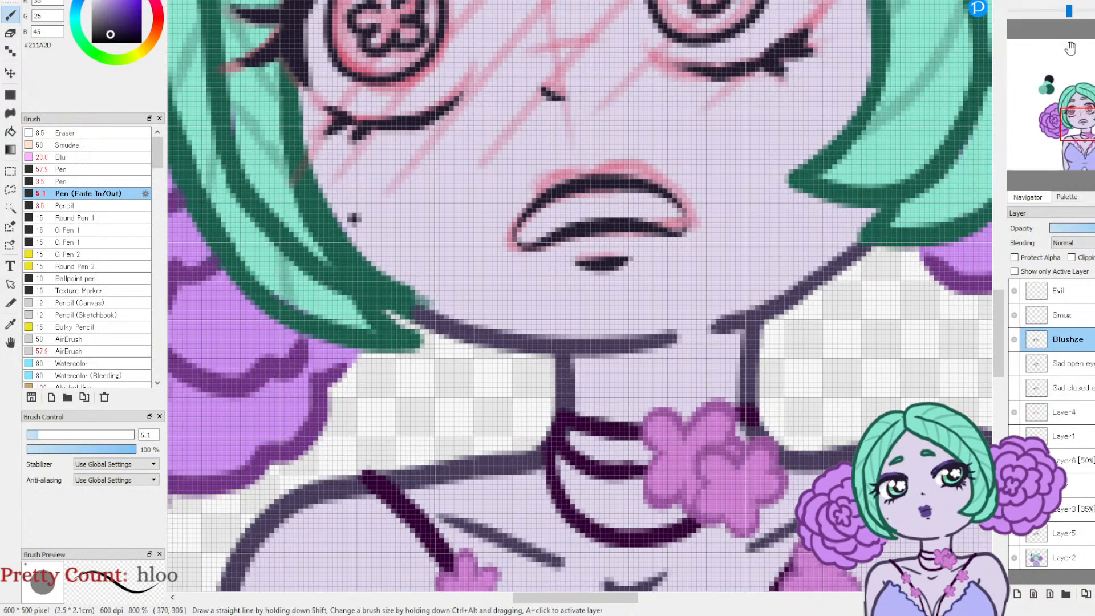
# Step: Add a new layer above Blushze and choose the pinkish red #D44F6B as the drawing colour
pyautogui.click(1045, 2)
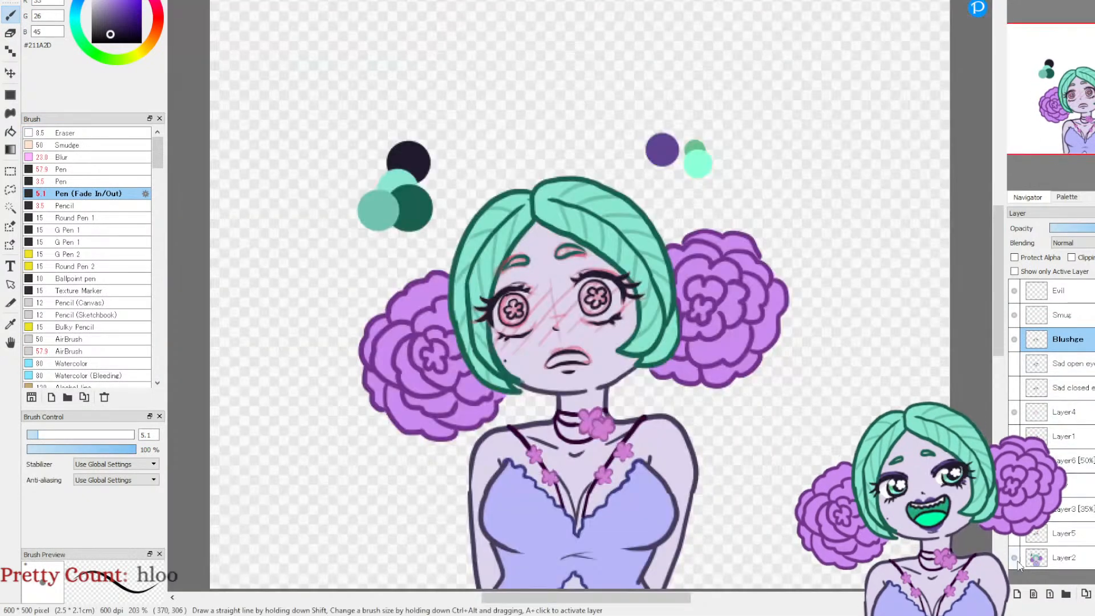
pyautogui.click(1016, 594)
pyautogui.click(156, 9)
pyautogui.click(137, 5)
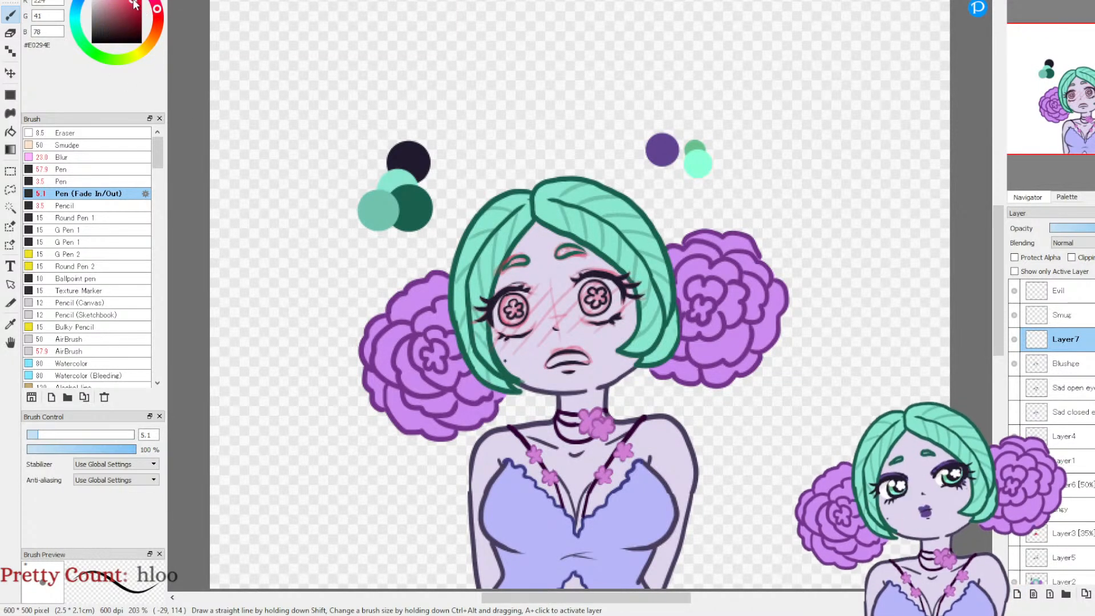
pyautogui.moveTo(133, 2); pyautogui.dragTo(137, 1)
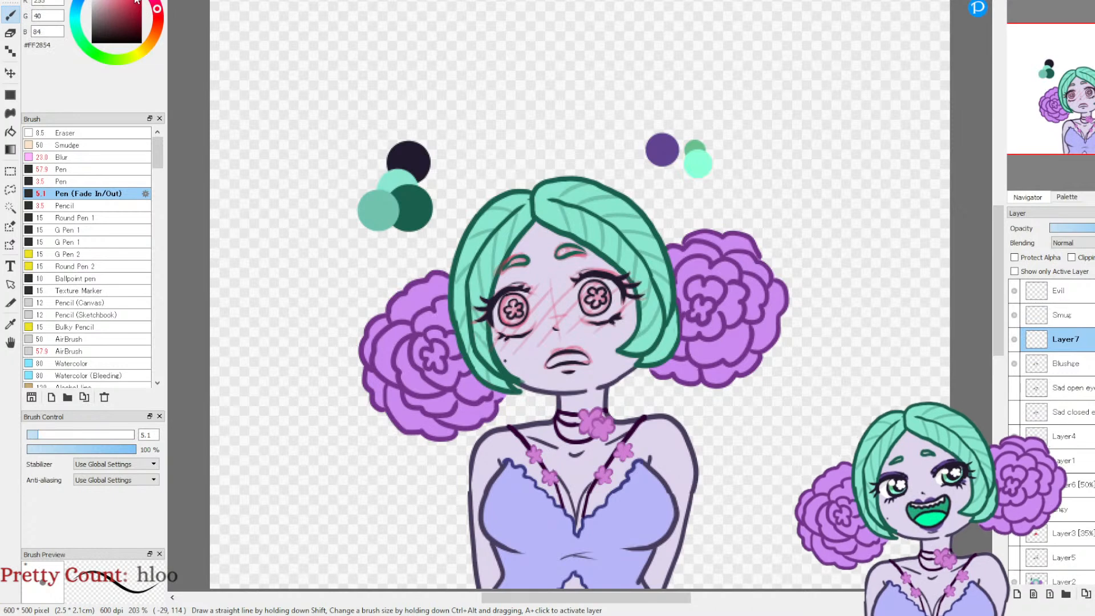
pyautogui.click(138, 7)
pyautogui.moveTo(138, 7); pyautogui.dragTo(123, 2)
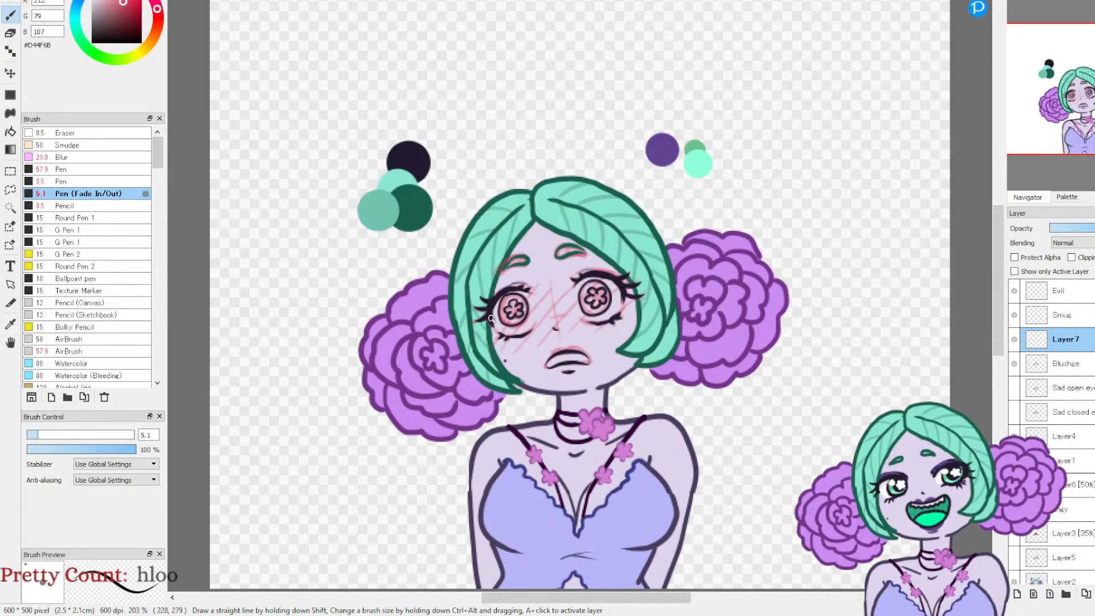
# Step: Draw diagonal blush strokes across the eyes and cheeks in #D44F6B and lower that layer's opacity to 54%
pyautogui.moveTo(473, 334); pyautogui.dragTo(533, 285)
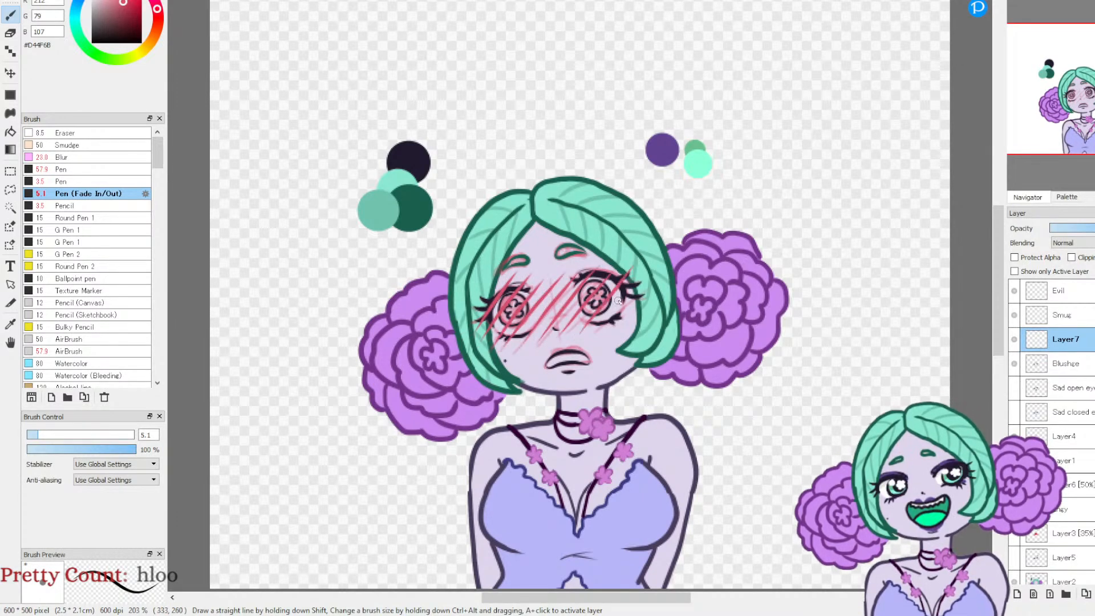
pyautogui.moveTo(634, 290); pyautogui.dragTo(642, 279)
pyautogui.moveTo(620, 318); pyautogui.dragTo(665, 273)
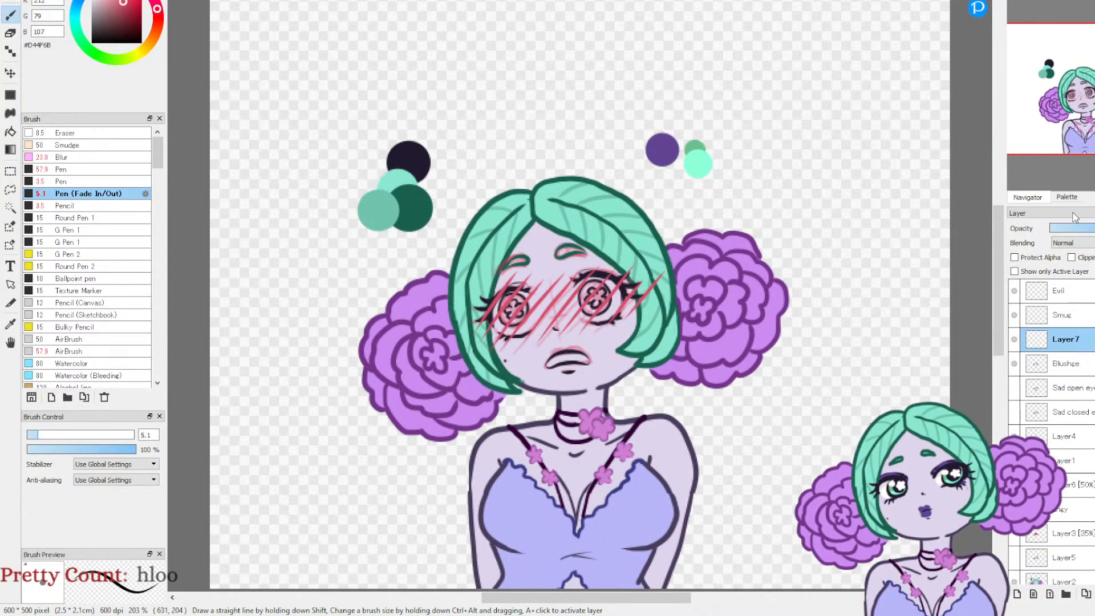
pyautogui.click(1093, 228)
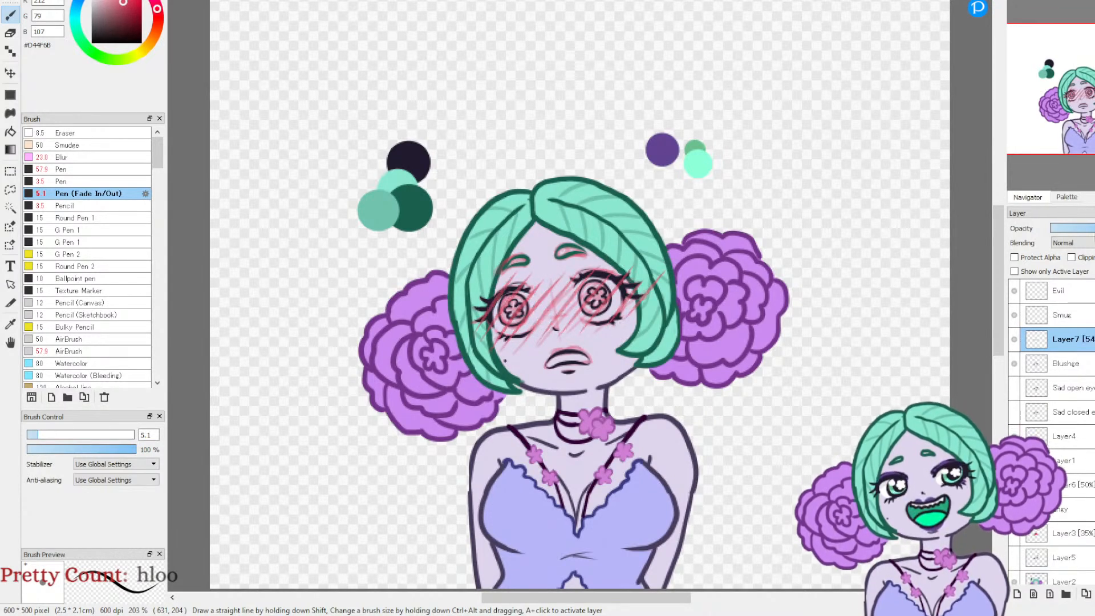
# Step: Hide the red face sketch and add a new layer between Blushze and the blush-stroke layer
pyautogui.hotkey('ctrl', 'z')
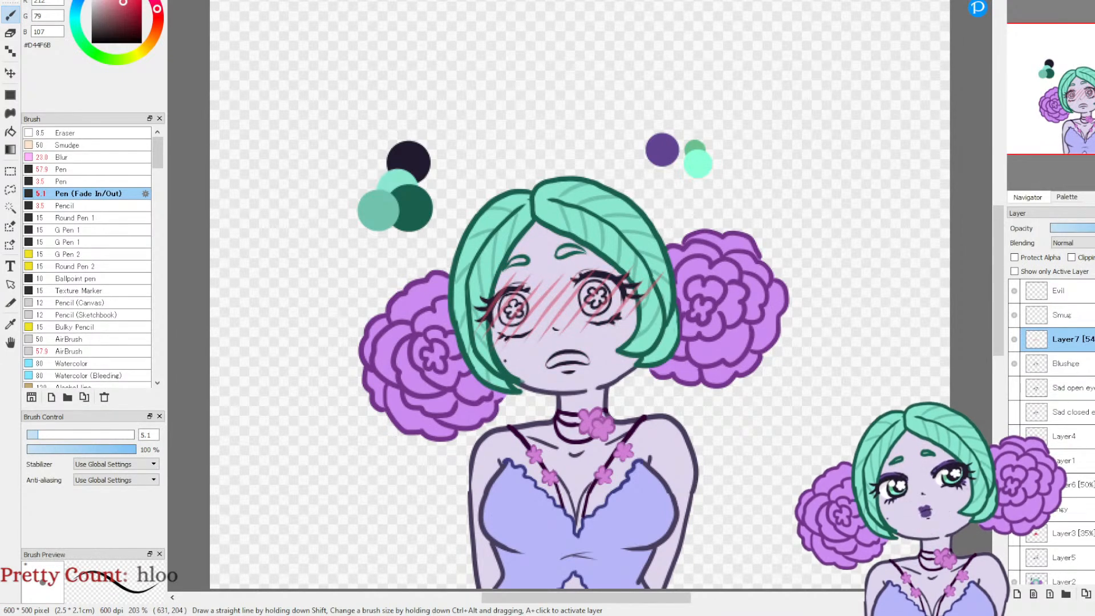
pyautogui.click(1063, 363)
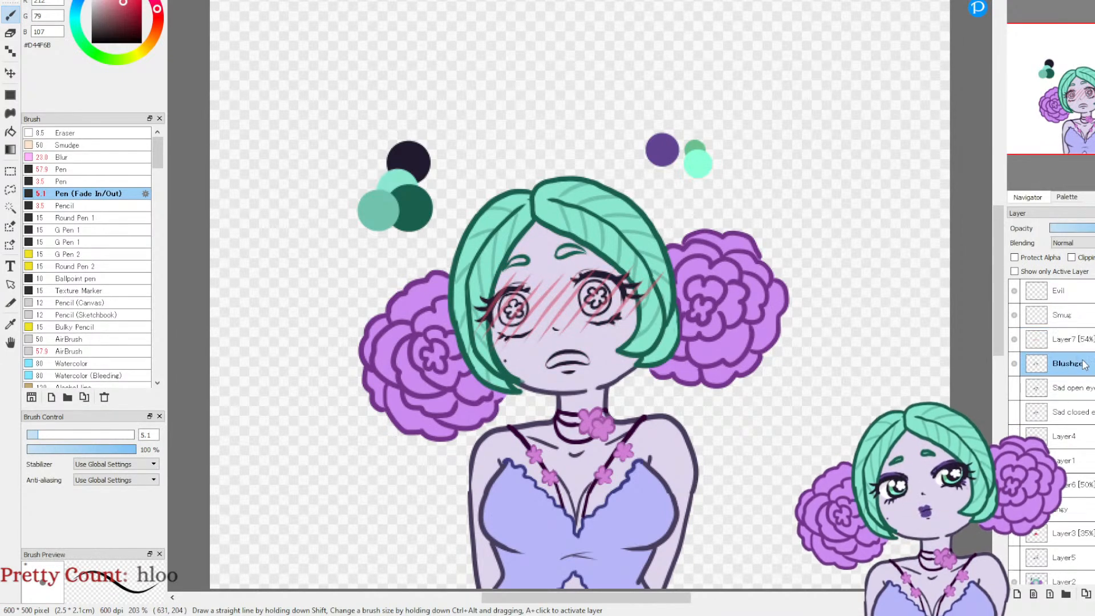
pyautogui.click(1017, 595)
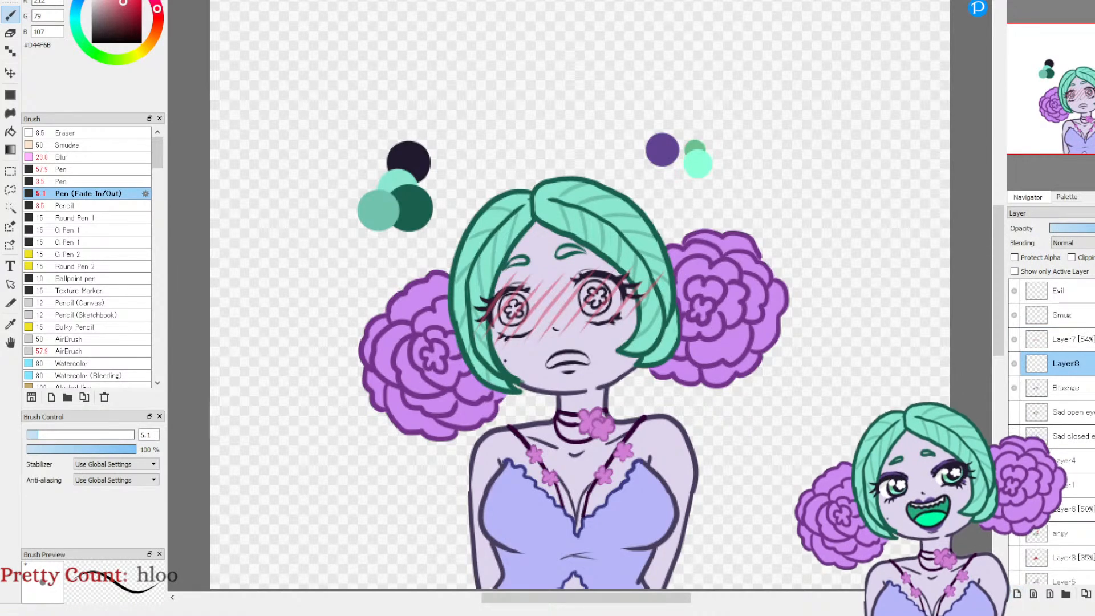
# Step: Airbrush a wide red band of #B81F3F at size 42 across the eyes and cheeks and set the layer's opacity to 65%
pyautogui.click(102, 349)
pyautogui.click(103, 435)
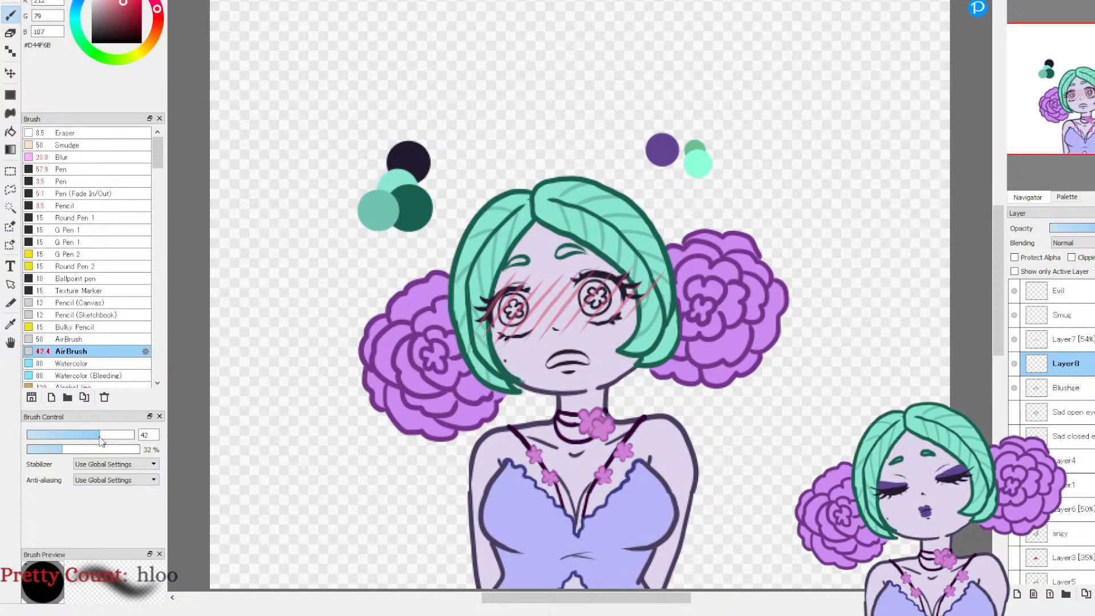
pyautogui.click(133, 9)
pyautogui.moveTo(132, 9); pyautogui.dragTo(133, 7)
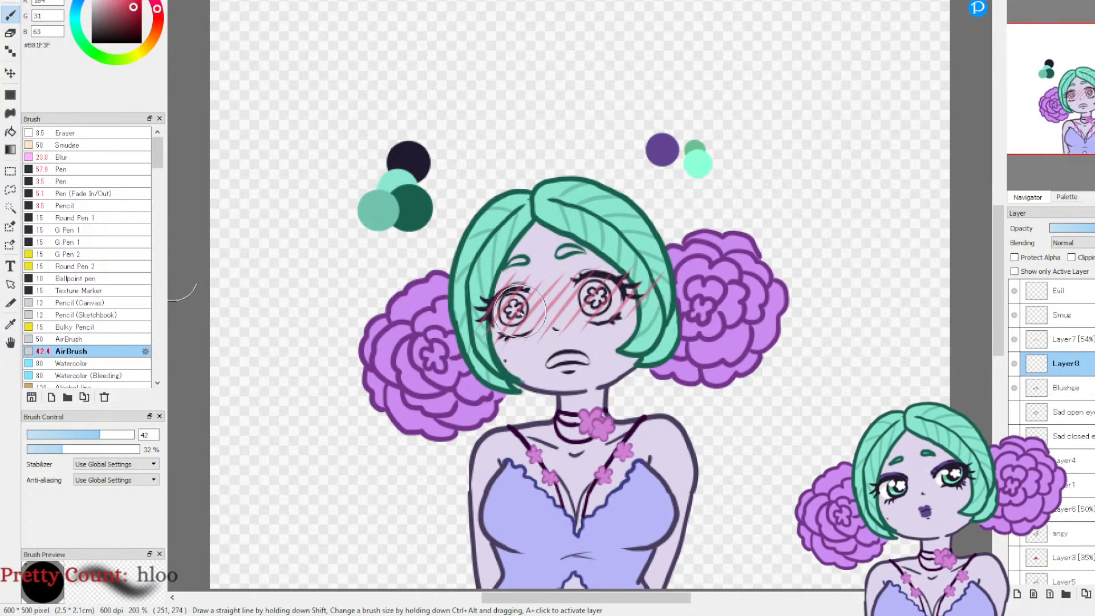
pyautogui.moveTo(499, 303)
pyautogui.mouseDown()
pyautogui.moveTo(513, 325)
pyautogui.moveTo(491, 307)
pyautogui.moveTo(528, 304)
pyautogui.moveTo(504, 328)
pyautogui.moveTo(518, 301)
pyautogui.moveTo(553, 298)
pyautogui.moveTo(559, 312)
pyautogui.moveTo(551, 307)
pyautogui.moveTo(582, 283)
pyautogui.moveTo(621, 314)
pyautogui.moveTo(611, 322)
pyautogui.moveTo(619, 288)
pyautogui.moveTo(606, 291)
pyautogui.moveTo(584, 324)
pyautogui.moveTo(492, 345)
pyautogui.moveTo(503, 317)
pyautogui.moveTo(530, 319)
pyautogui.moveTo(520, 347)
pyautogui.moveTo(570, 303)
pyautogui.moveTo(613, 300)
pyautogui.moveTo(639, 326)
pyautogui.moveTo(636, 335)
pyautogui.moveTo(611, 301)
pyautogui.moveTo(570, 282)
pyautogui.moveTo(525, 301)
pyautogui.moveTo(525, 314)
pyautogui.moveTo(504, 312)
pyautogui.moveTo(514, 316)
pyautogui.moveTo(507, 352)
pyautogui.moveTo(592, 322)
pyautogui.moveTo(632, 333)
pyautogui.moveTo(526, 349)
pyautogui.moveTo(502, 364)
pyautogui.moveTo(564, 331)
pyautogui.moveTo(628, 345)
pyautogui.moveTo(637, 332)
pyautogui.moveTo(615, 283)
pyautogui.moveTo(484, 295)
pyautogui.moveTo(556, 302)
pyautogui.moveTo(602, 346)
pyautogui.mouseUp()
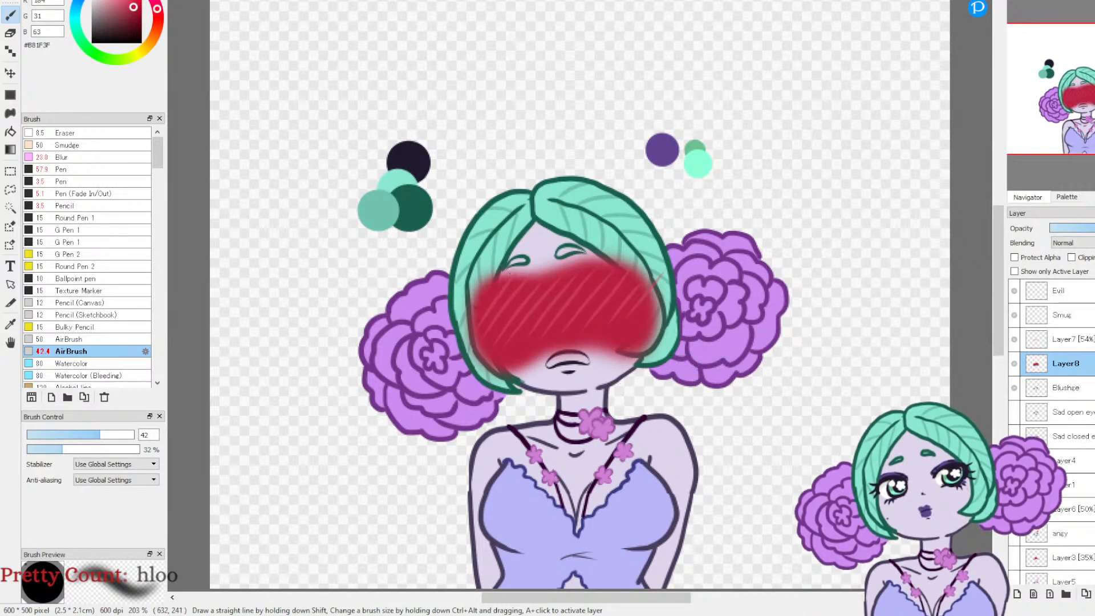
pyautogui.click(1093, 228)
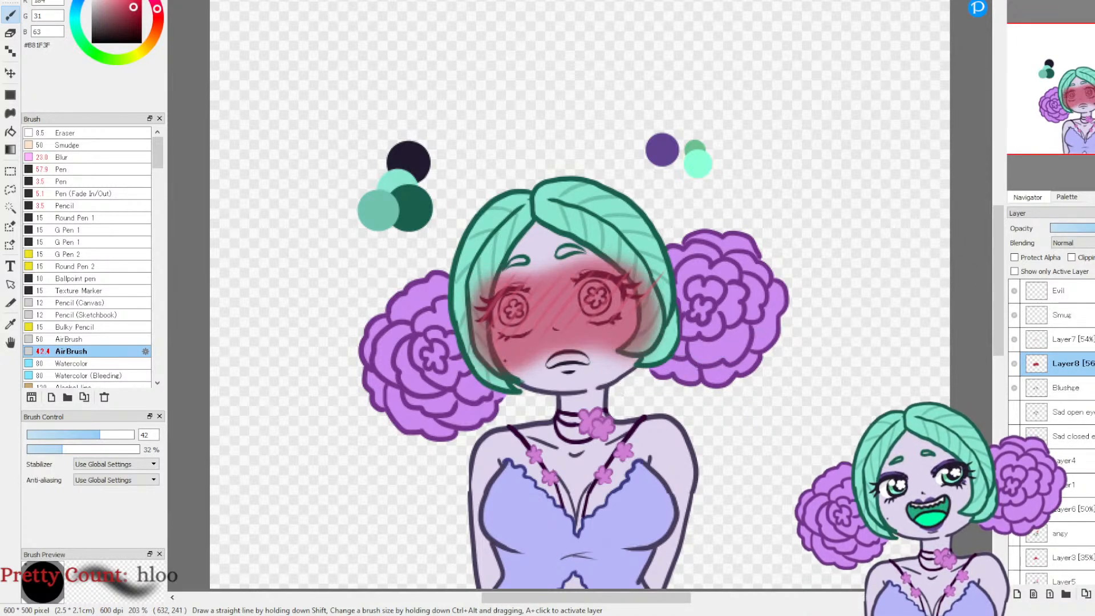
pyautogui.click(1094, 228)
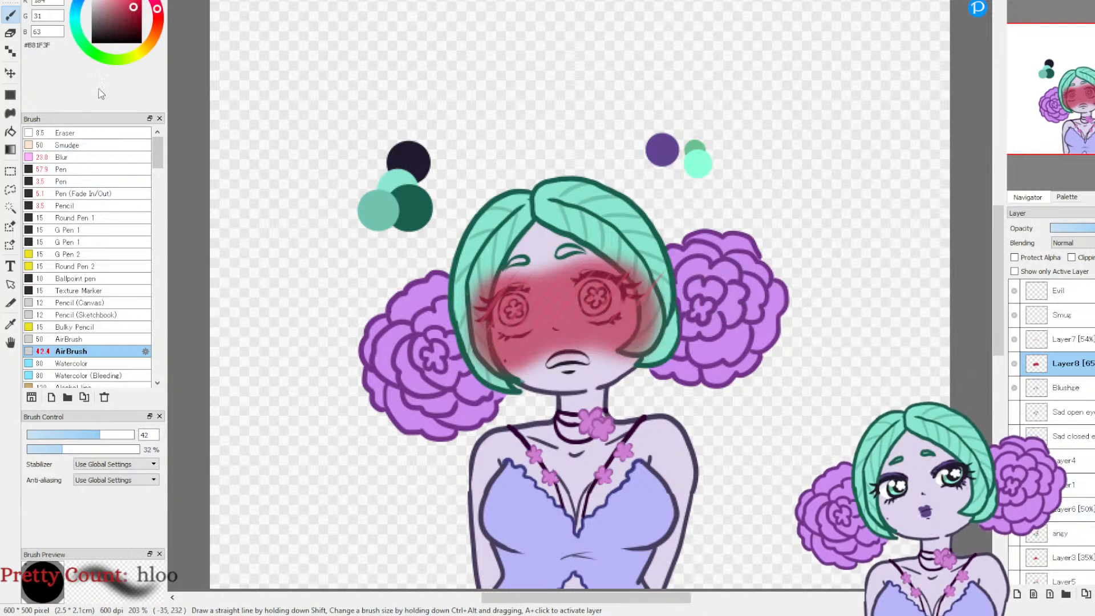
# Step: Add a layer above the airbrushed blush and try filling the left eye with the regular Pen in white #FFFFFF at size 16
pyautogui.click(10, 33)
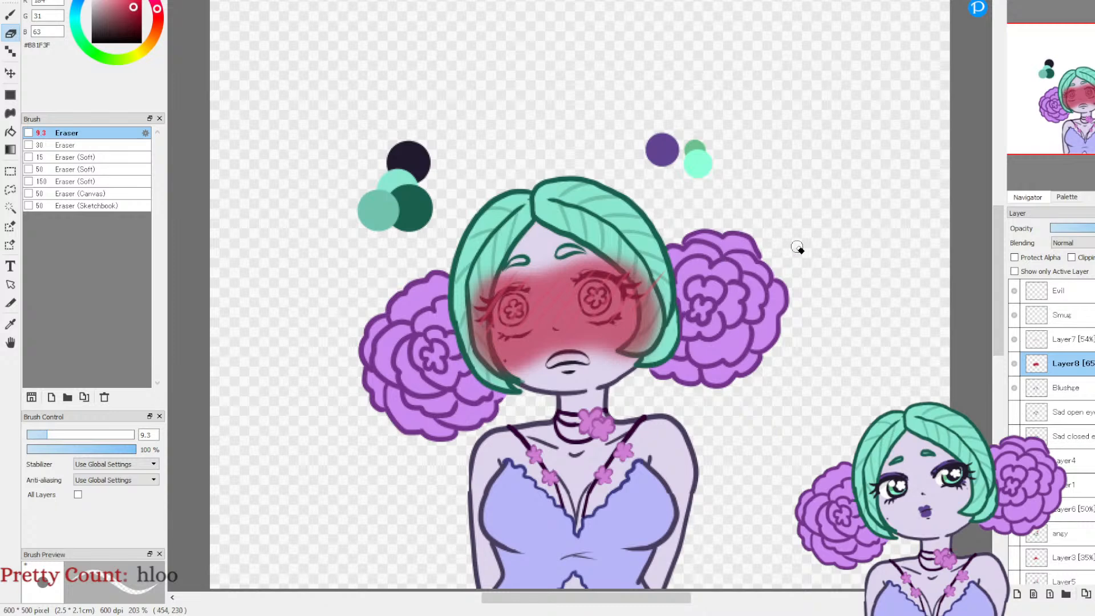
pyautogui.click(1017, 0)
pyautogui.click(1017, 1)
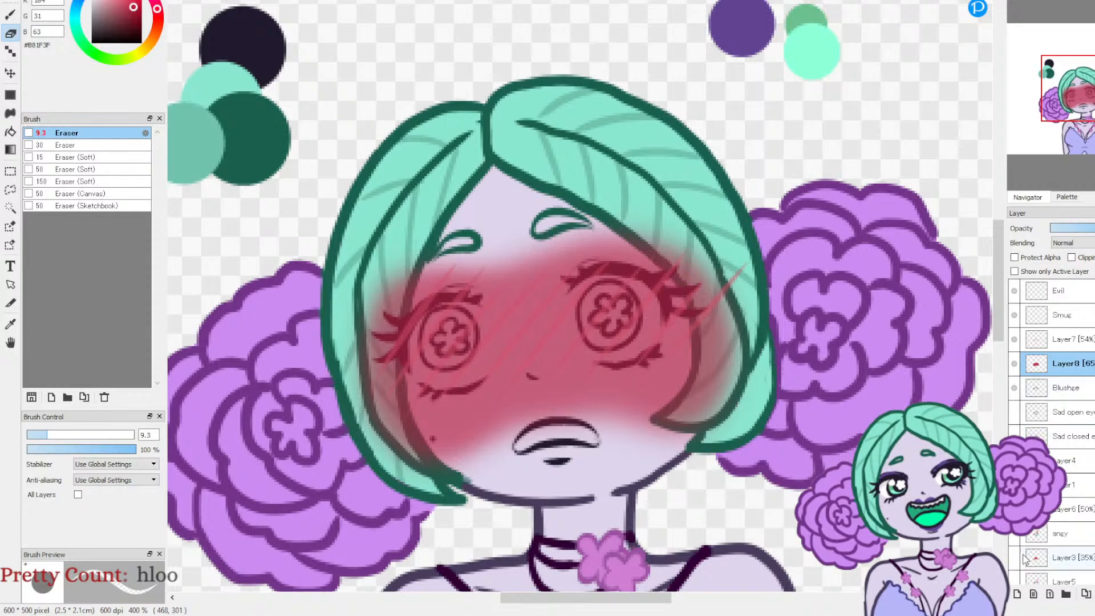
pyautogui.click(1017, 594)
pyautogui.click(81, 40)
pyautogui.moveTo(106, 5); pyautogui.dragTo(92, 0)
pyautogui.press('b')
pyautogui.click(83, 182)
pyautogui.moveTo(59, 435); pyautogui.dragTo(62, 436)
pyautogui.moveTo(447, 341)
pyautogui.mouseDown()
pyautogui.moveTo(440, 362)
pyautogui.moveTo(462, 340)
pyautogui.mouseUp()
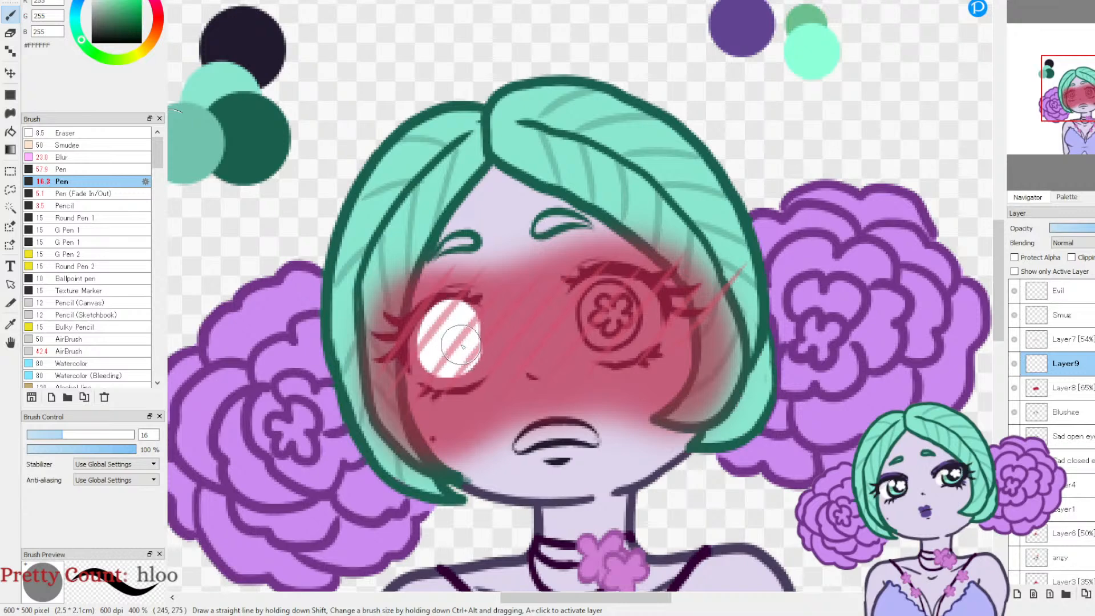
pyautogui.hotkey('ctrl', 'z')
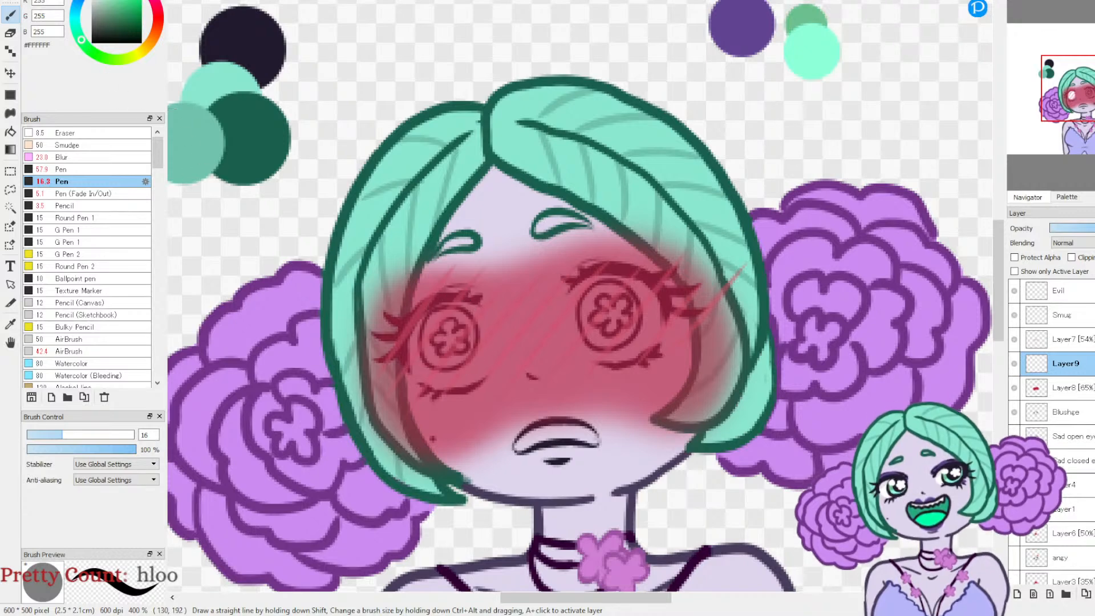
# Step: Add a layer directly beneath Blushze and paint both eye whites with the white Pen at size 16, tidying the edges with the Eraser
pyautogui.click(1013, 412)
pyautogui.click(1013, 413)
pyautogui.click(1062, 437)
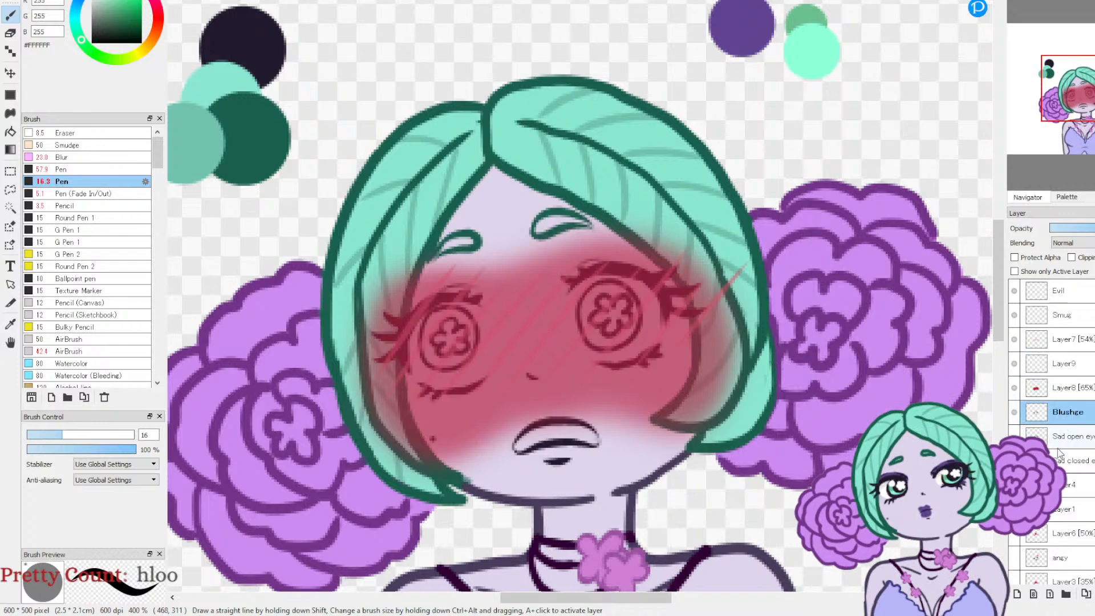
pyautogui.click(1017, 594)
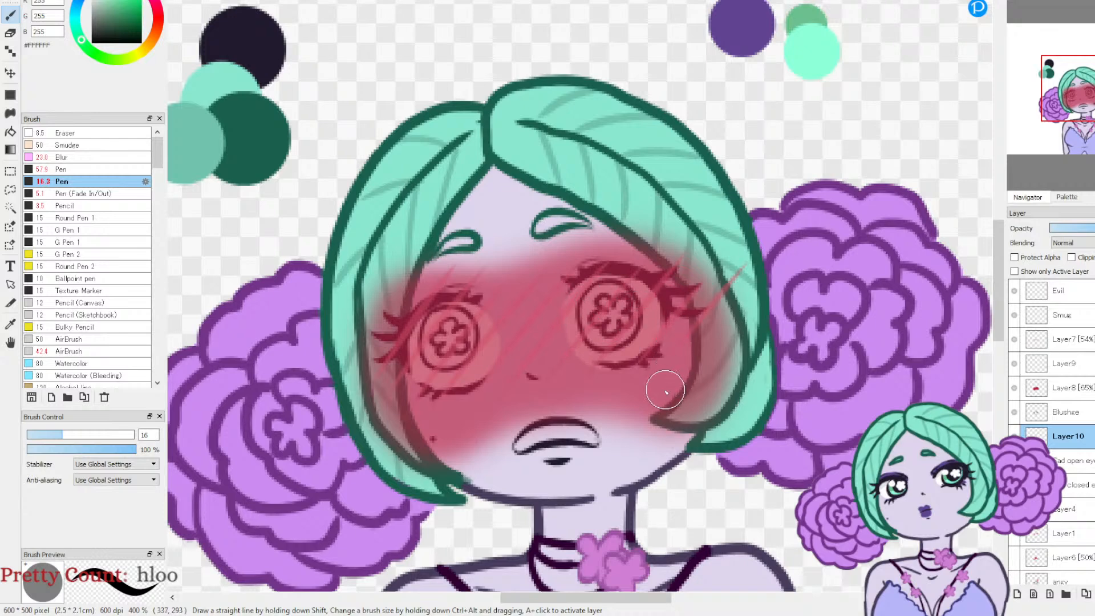
pyautogui.press('e')
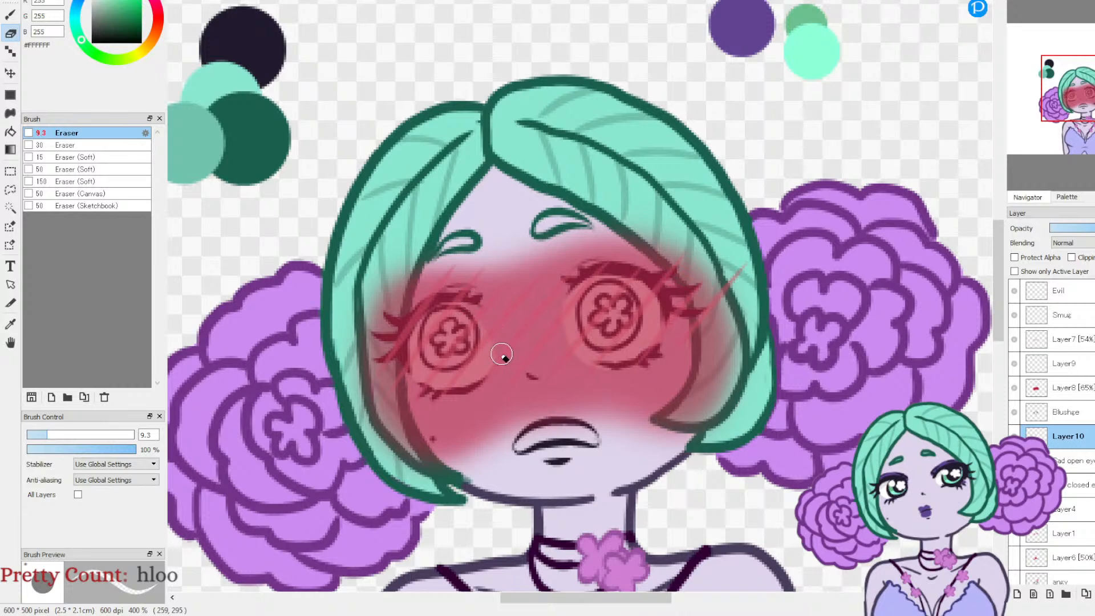
pyautogui.press('b')
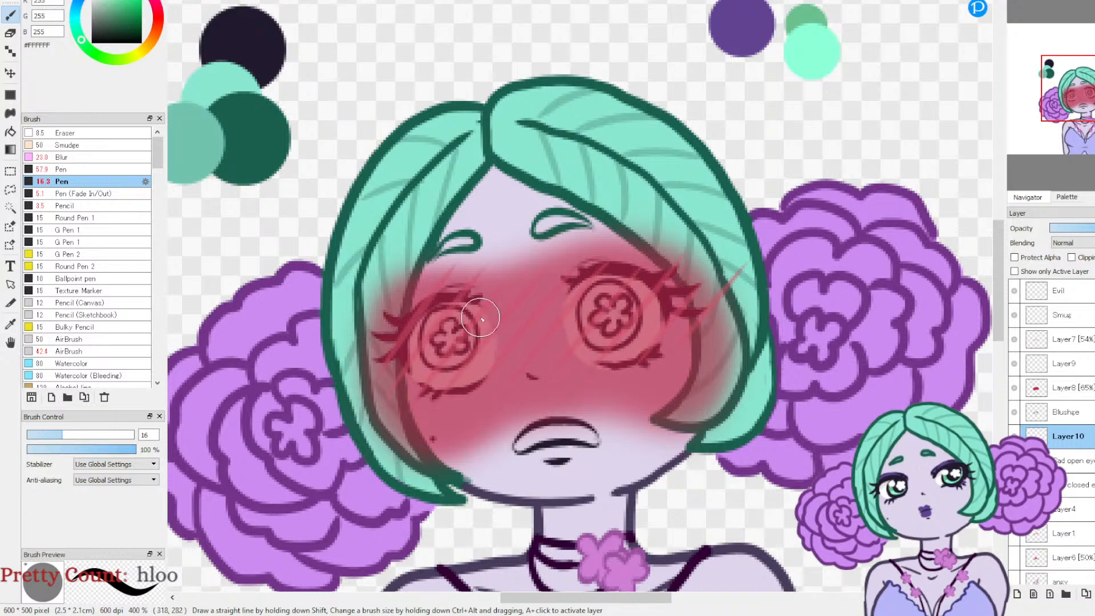
pyautogui.press('e')
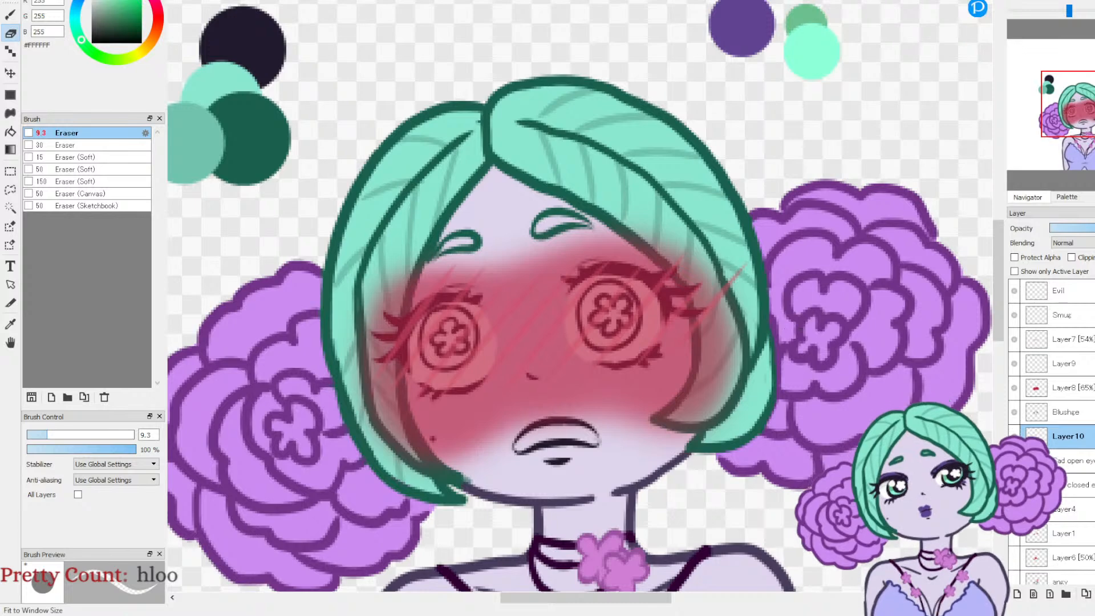
# Step: Try erasing the airbrushed blush over both eyes with the Eraser at size 9.3, and undo the erasing
pyautogui.click(1048, 5)
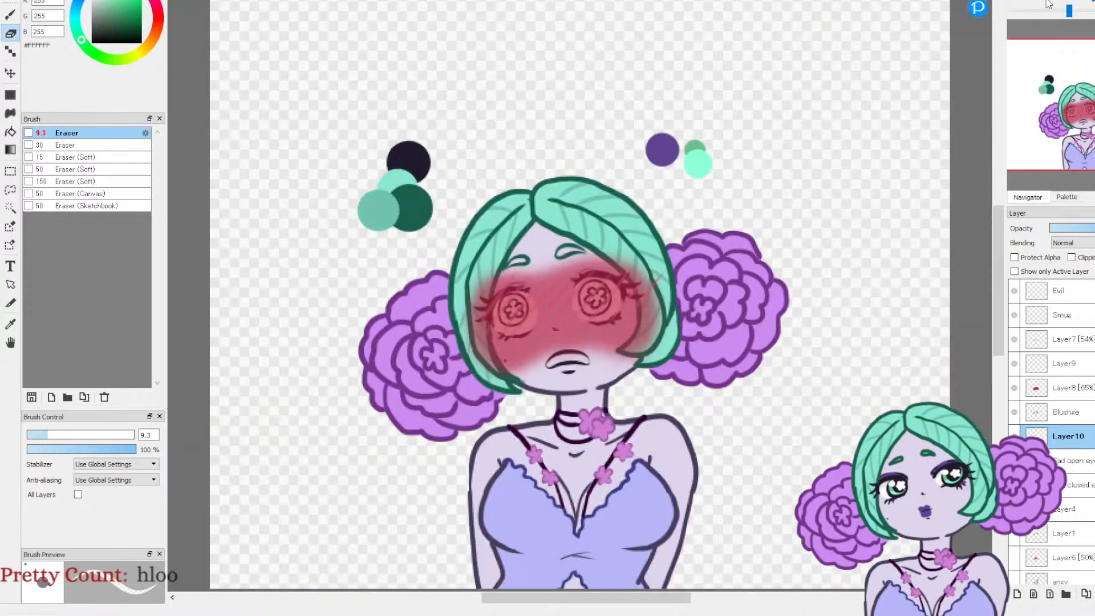
pyautogui.click(1055, 391)
pyautogui.moveTo(593, 296)
pyautogui.mouseDown()
pyautogui.moveTo(615, 290)
pyautogui.moveTo(610, 313)
pyautogui.moveTo(617, 297)
pyautogui.moveTo(610, 314)
pyautogui.moveTo(586, 316)
pyautogui.moveTo(581, 294)
pyautogui.moveTo(584, 312)
pyautogui.moveTo(597, 315)
pyautogui.moveTo(577, 309)
pyautogui.moveTo(587, 278)
pyautogui.mouseUp()
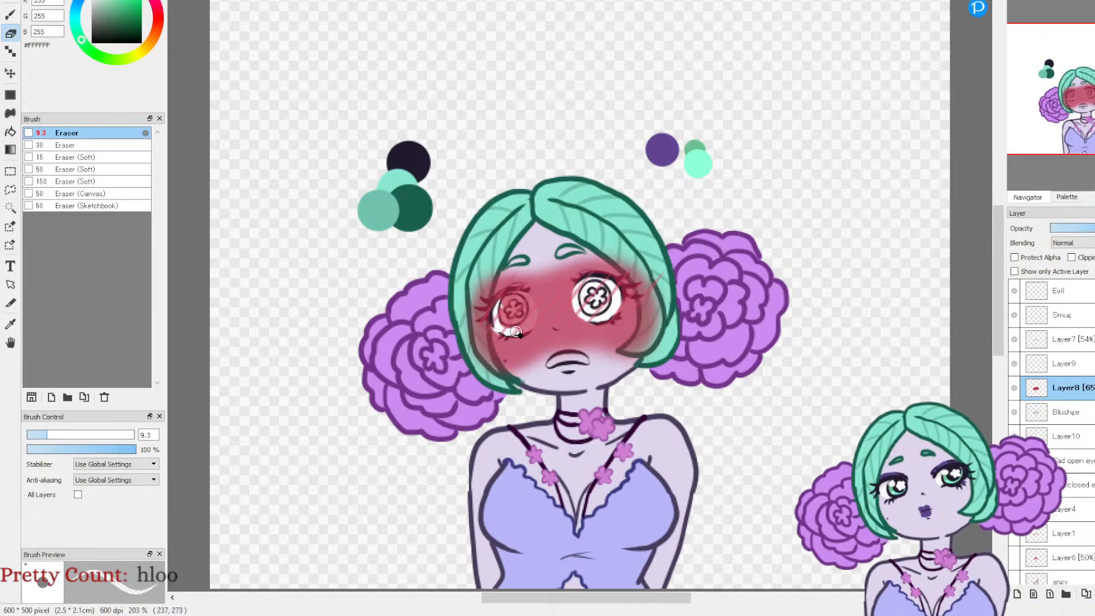
pyautogui.moveTo(527, 301)
pyautogui.mouseDown()
pyautogui.moveTo(496, 303)
pyautogui.moveTo(509, 319)
pyautogui.mouseUp()
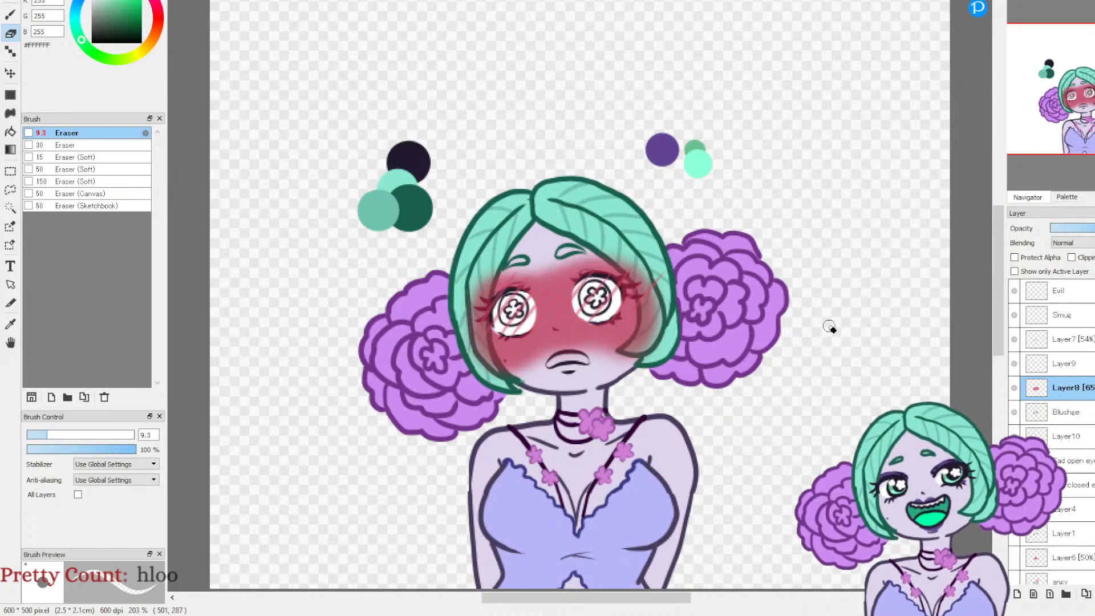
pyautogui.hotkey('ctrl', 'z')
pyautogui.hotkey('ctrl', 'z')
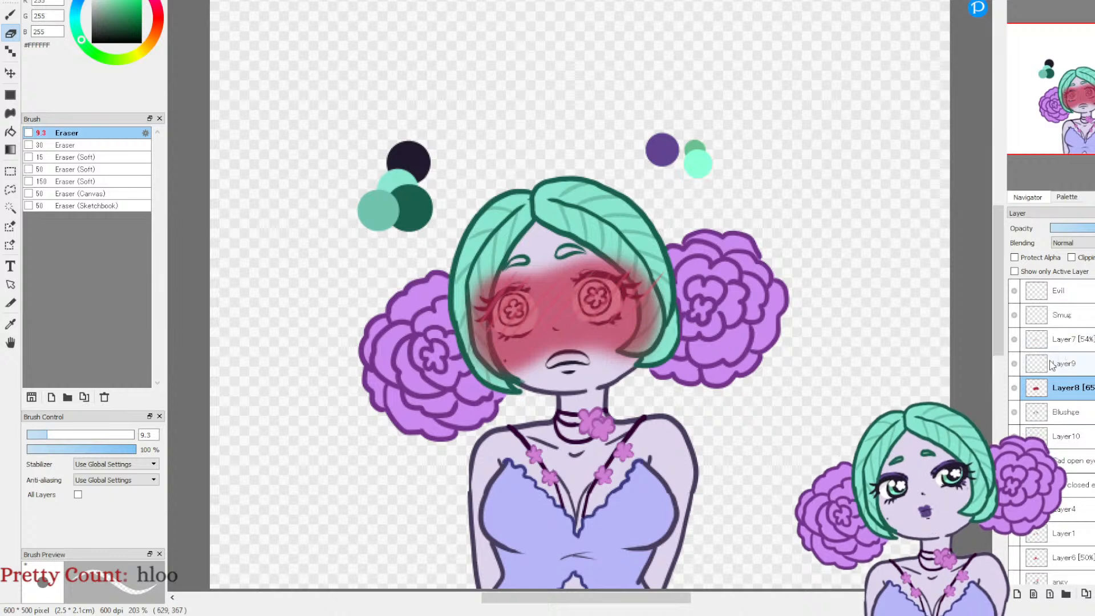
# Step: Move Layer9 directly beneath Blushze and fill both irises with the Pen in sampled green #6BC08E at size 16
pyautogui.moveTo(1072, 368); pyautogui.dragTo(1025, 433)
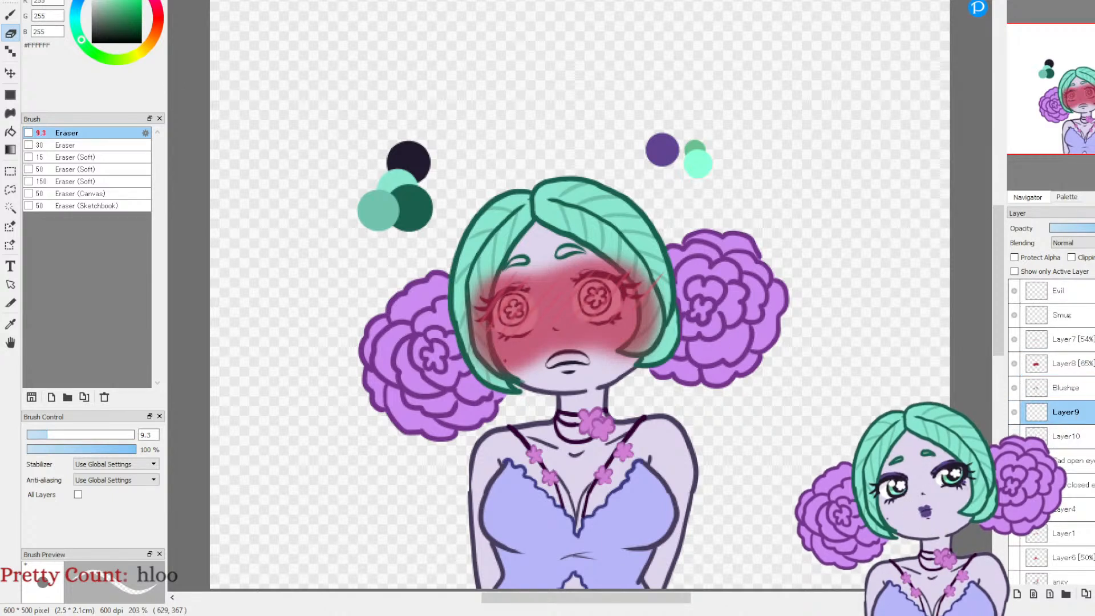
pyautogui.click(10, 322)
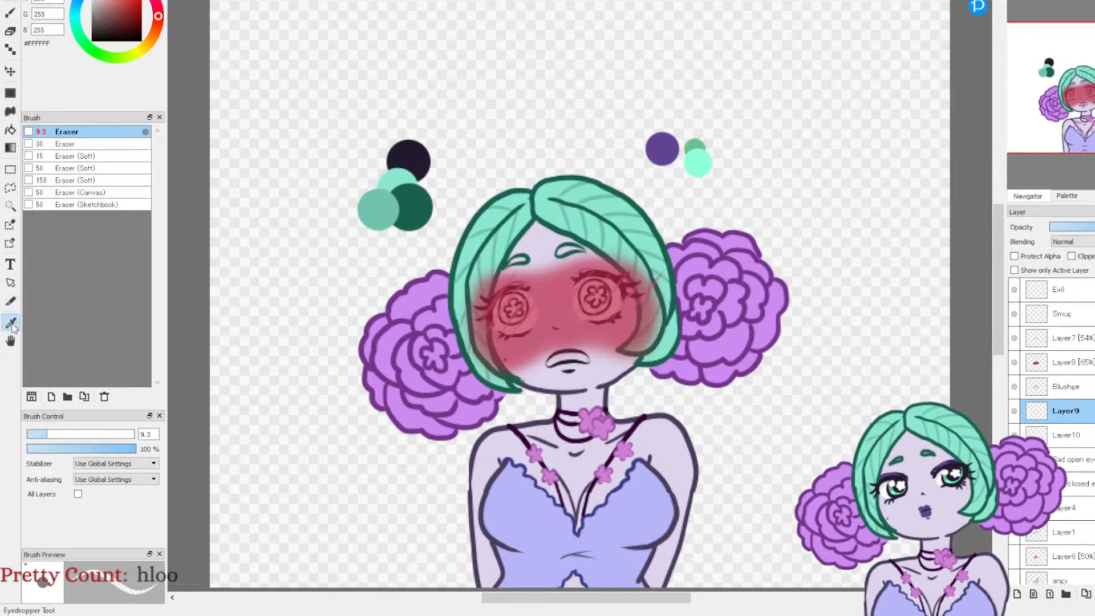
pyautogui.click(700, 149)
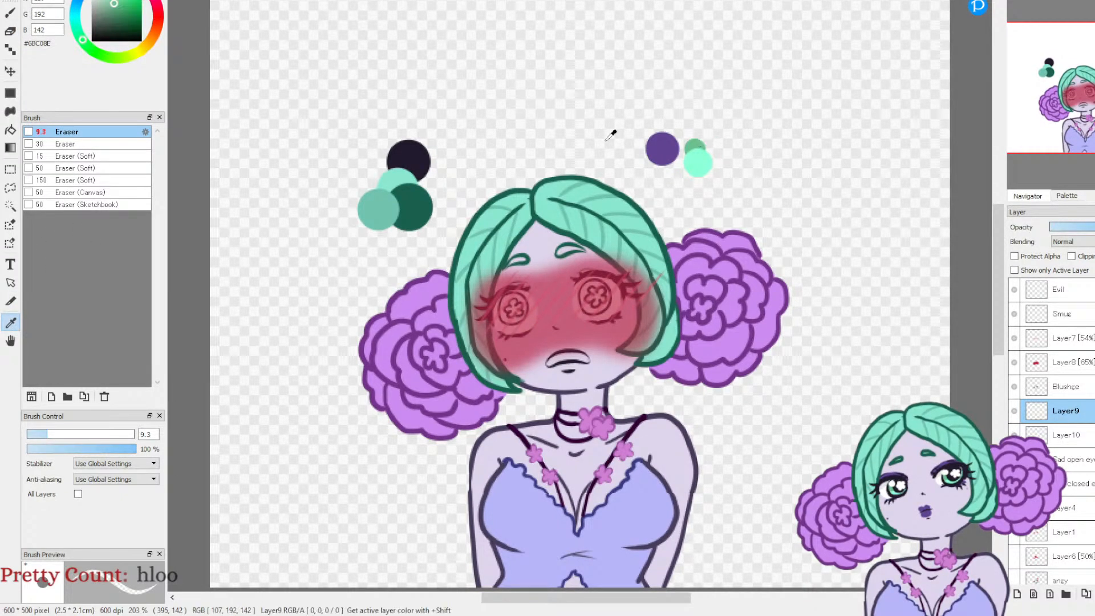
pyautogui.click(38, 1)
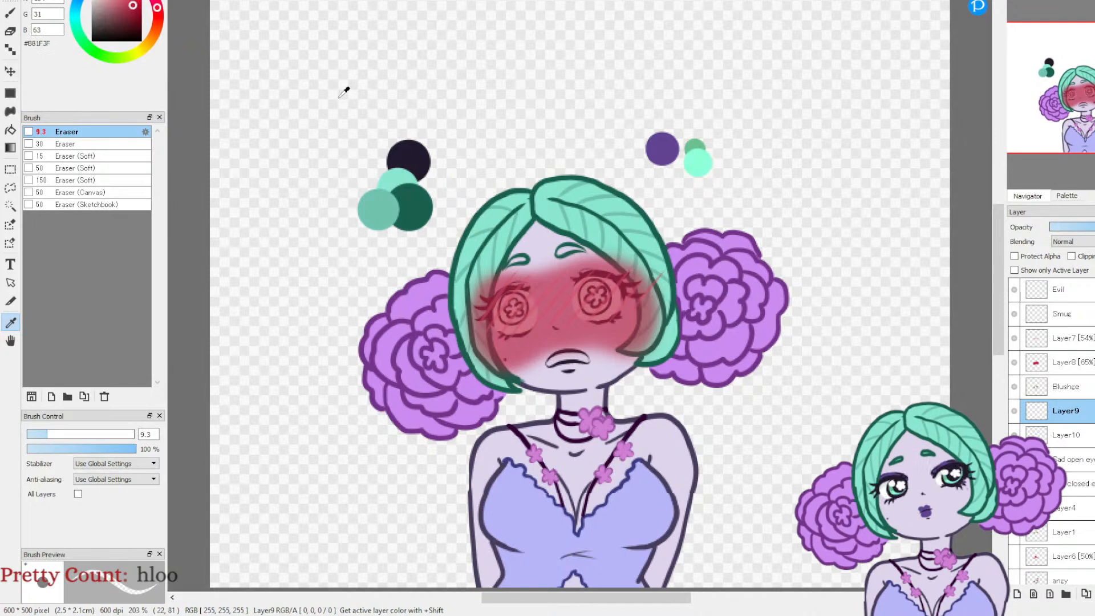
pyautogui.click(697, 161)
pyautogui.click(10, 13)
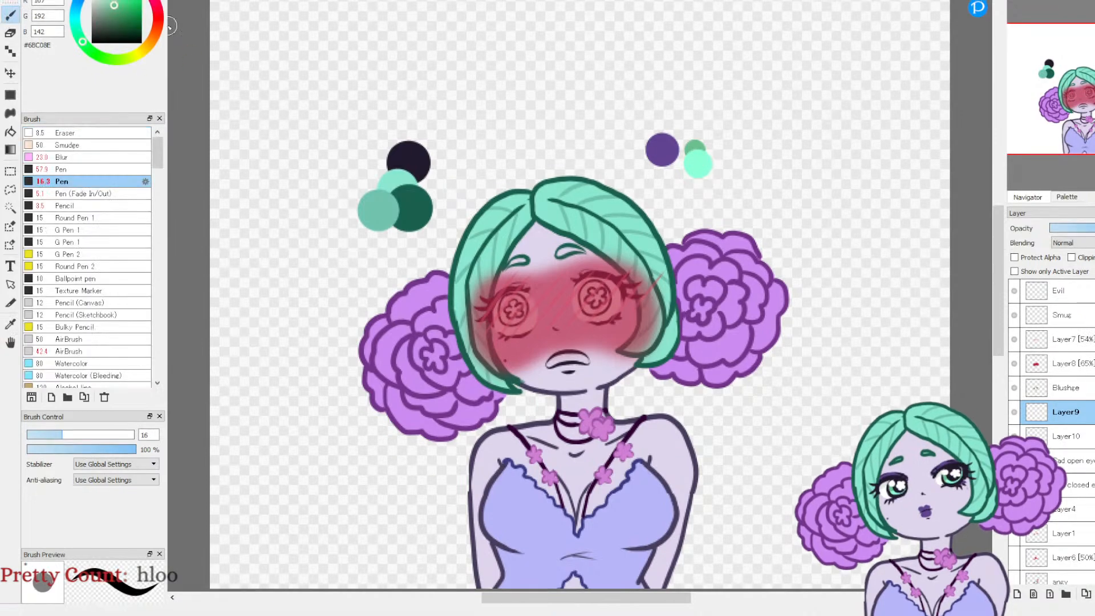
pyautogui.click(1015, 1)
pyautogui.click(1015, 1)
pyautogui.click(1015, 2)
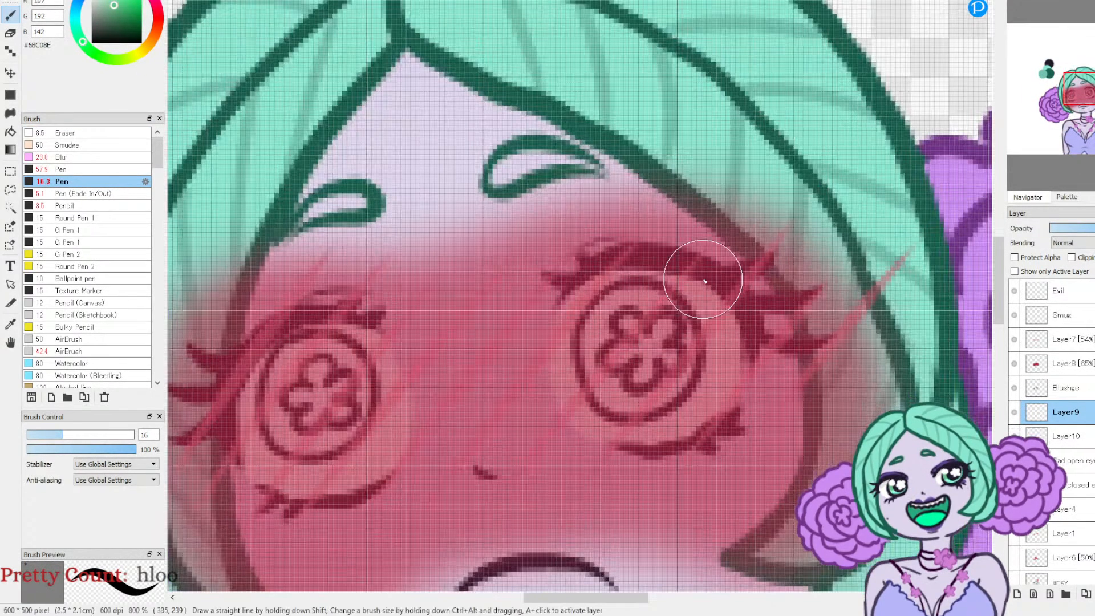
pyautogui.moveTo(635, 317)
pyautogui.mouseDown()
pyautogui.moveTo(616, 361)
pyautogui.moveTo(657, 366)
pyautogui.moveTo(628, 333)
pyautogui.moveTo(624, 391)
pyautogui.moveTo(664, 372)
pyautogui.moveTo(659, 325)
pyautogui.moveTo(621, 319)
pyautogui.moveTo(606, 361)
pyautogui.mouseUp()
pyautogui.moveTo(337, 365)
pyautogui.mouseDown()
pyautogui.moveTo(302, 374)
pyautogui.moveTo(283, 402)
pyautogui.moveTo(313, 402)
pyautogui.moveTo(299, 390)
pyautogui.mouseUp()
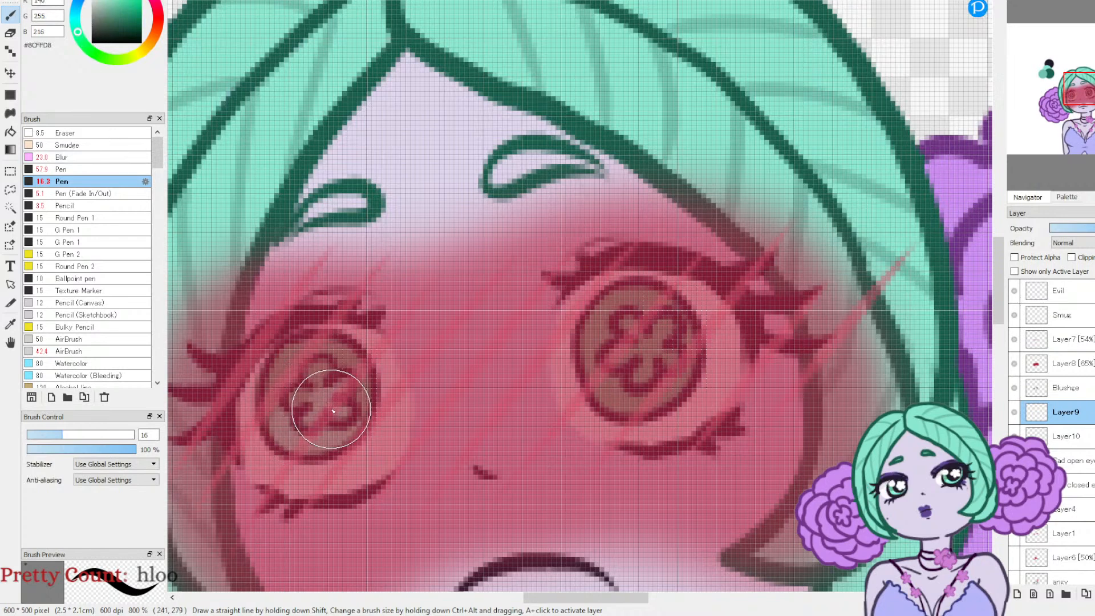
# Step: Lighten the lower part of both irises with #8CFFD8 and fill the flower pupils with #FCFFFD using the Pen at size 4.3
pyautogui.moveTo(302, 422)
pyautogui.mouseDown()
pyautogui.moveTo(325, 397)
pyautogui.moveTo(334, 414)
pyautogui.moveTo(312, 393)
pyautogui.moveTo(350, 397)
pyautogui.mouseUp()
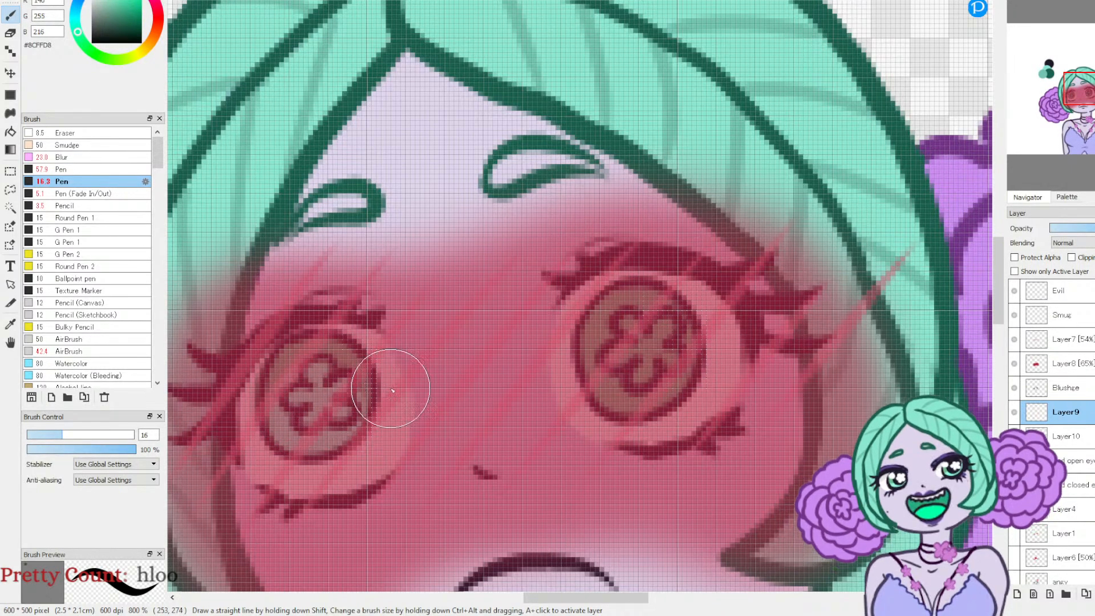
pyautogui.moveTo(627, 384)
pyautogui.mouseDown()
pyautogui.moveTo(617, 362)
pyautogui.moveTo(644, 349)
pyautogui.moveTo(655, 368)
pyautogui.moveTo(624, 381)
pyautogui.moveTo(665, 366)
pyautogui.moveTo(654, 350)
pyautogui.moveTo(628, 353)
pyautogui.moveTo(620, 378)
pyautogui.moveTo(630, 382)
pyautogui.moveTo(626, 352)
pyautogui.moveTo(662, 364)
pyautogui.mouseUp()
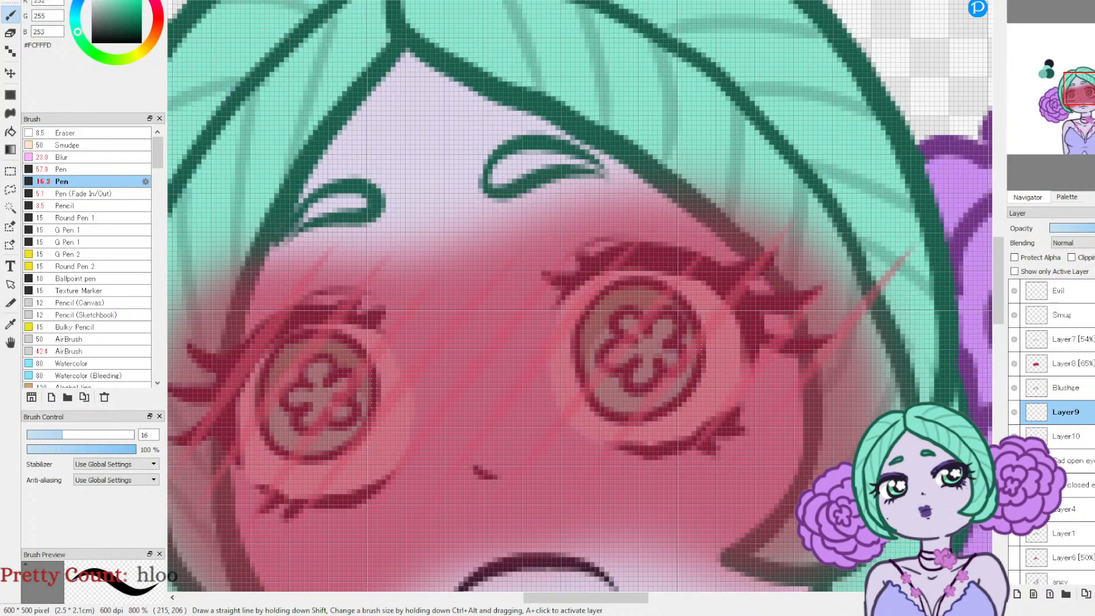
pyautogui.click(36, 437)
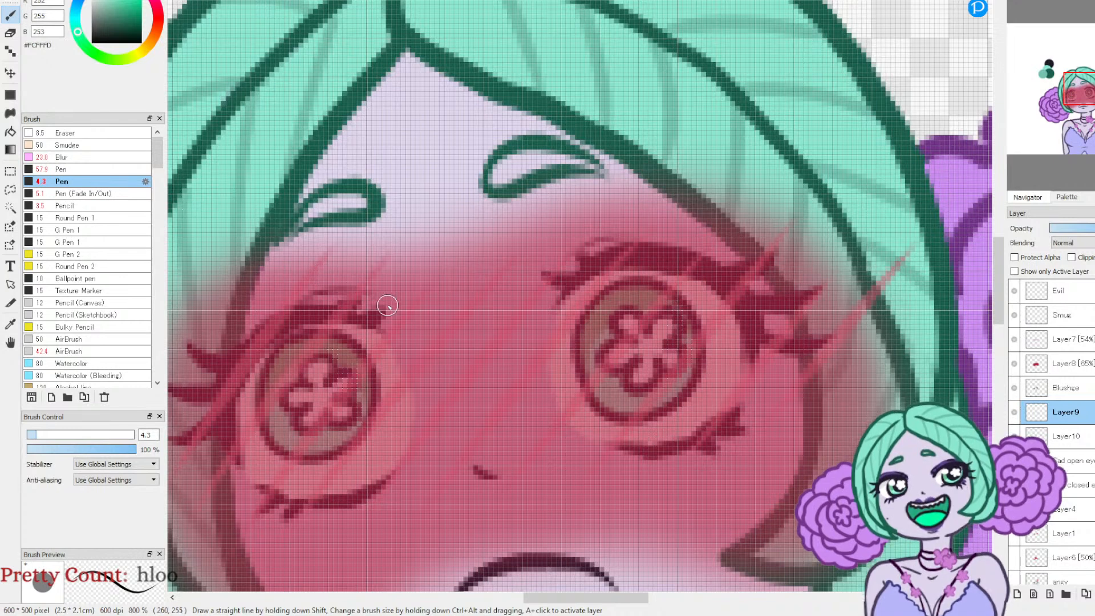
# Step: Sample green #26AA7B from the open-mouthed smiling drawing and fill the blushing face's mouth with the Pen at size 4.3
pyautogui.click(1070, 8)
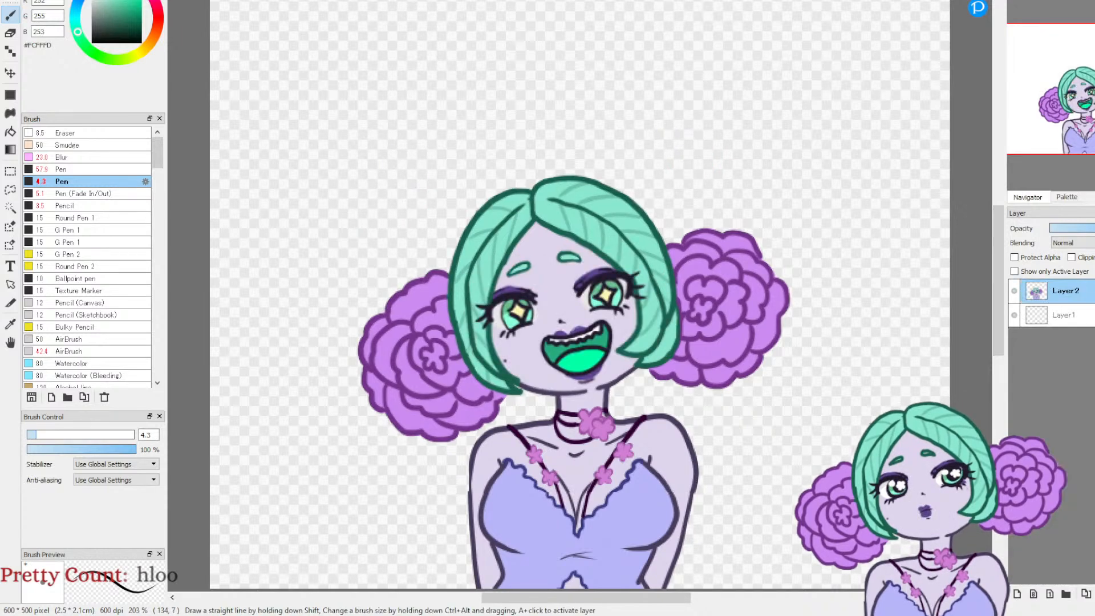
pyautogui.click(10, 324)
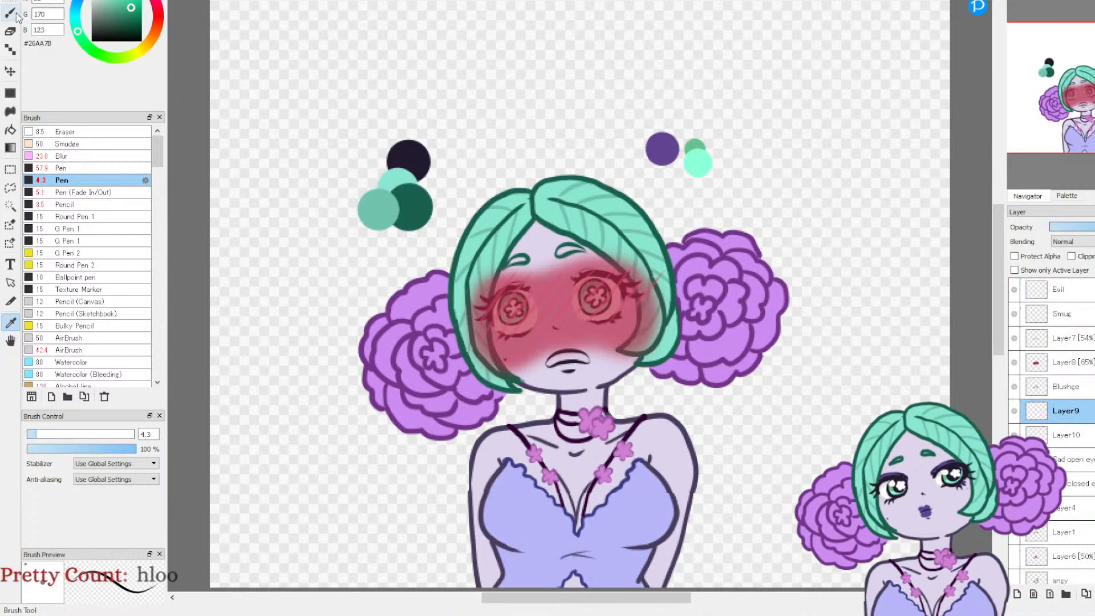
pyautogui.click(15, 15)
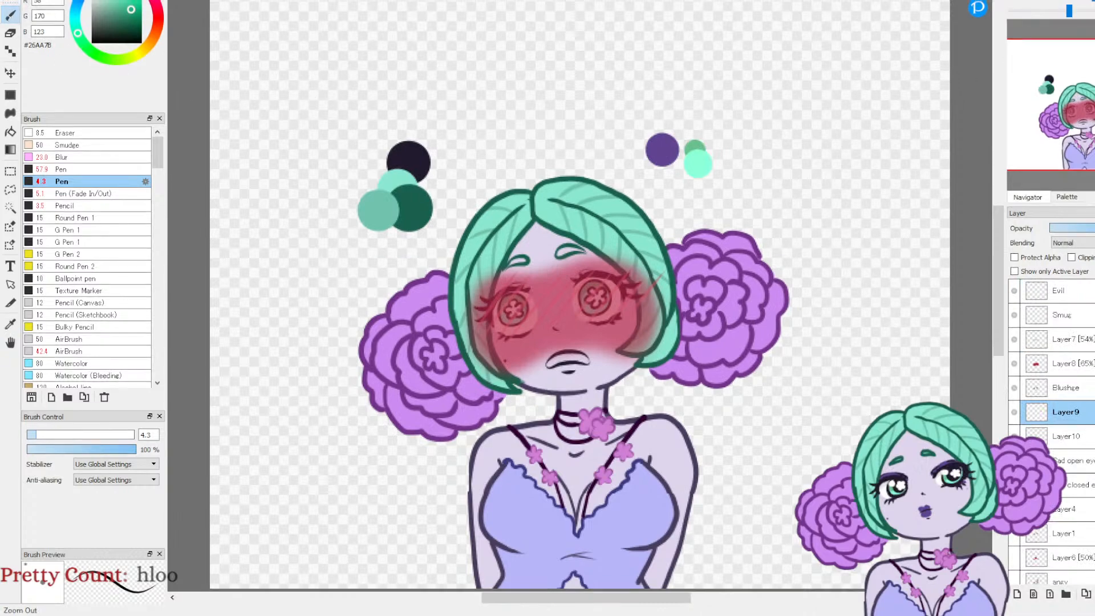
pyautogui.scroll(3, 1048, 98)
pyautogui.moveTo(1086, 108); pyautogui.dragTo(1078, 124)
pyautogui.click(1014, 412)
pyautogui.click(1014, 412)
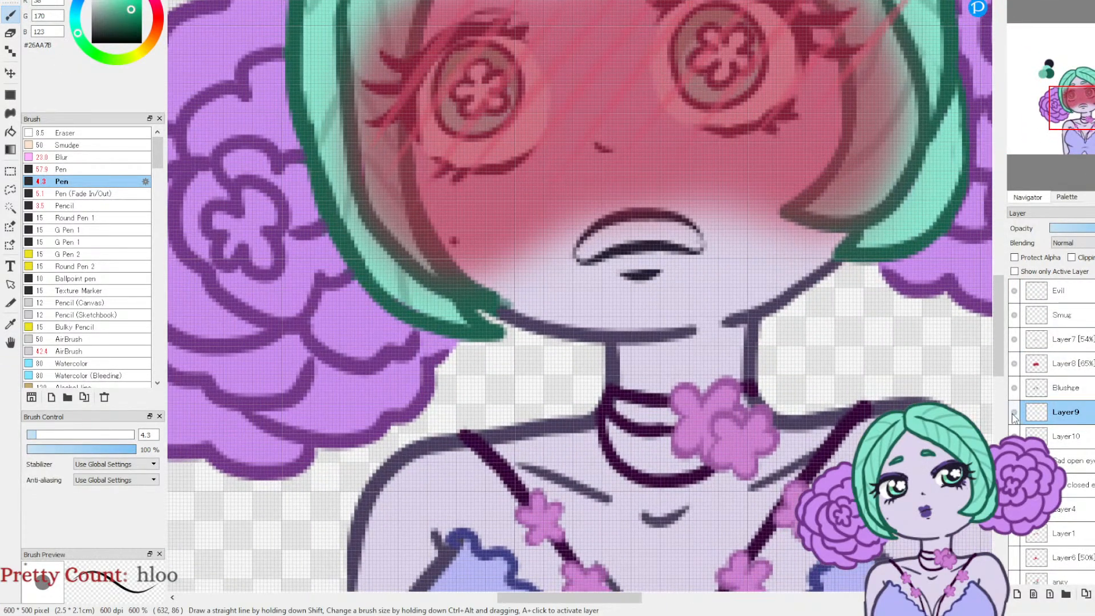
pyautogui.click(582, 254)
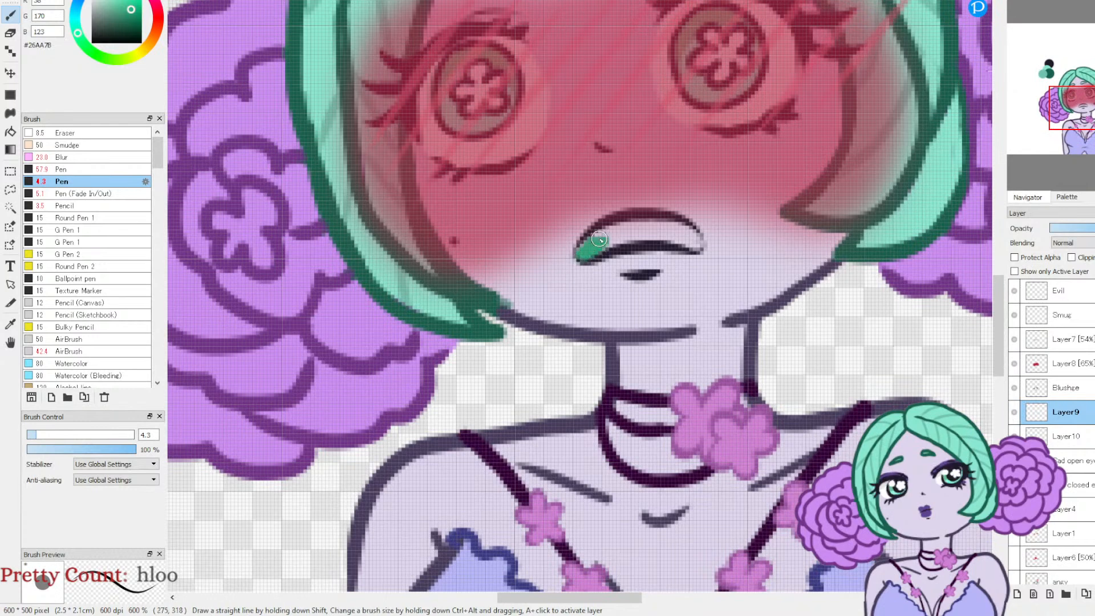
pyautogui.moveTo(624, 237)
pyautogui.mouseDown()
pyautogui.moveTo(692, 243)
pyautogui.moveTo(693, 234)
pyautogui.mouseUp()
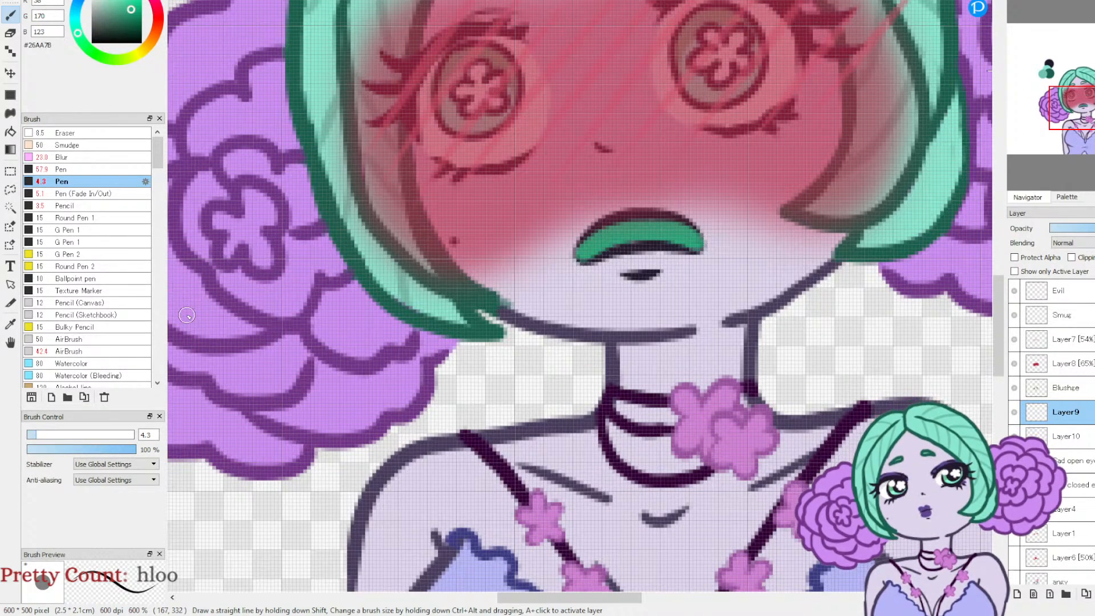
# Step: Sample purple #614492 from the palette swatch and paint the upper and lower lips with the Pen at size 4.3
pyautogui.click(10, 324)
pyautogui.moveTo(1068, 148); pyautogui.dragTo(1082, 118)
pyautogui.click(746, 27)
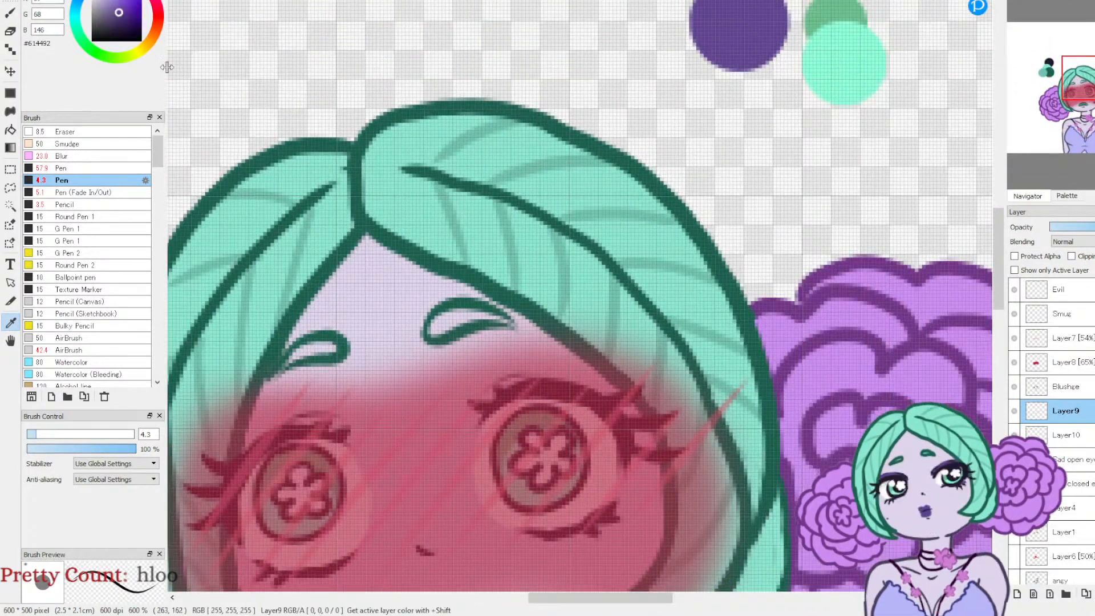
pyautogui.click(10, 13)
pyautogui.moveTo(1088, 81); pyautogui.dragTo(1075, 114)
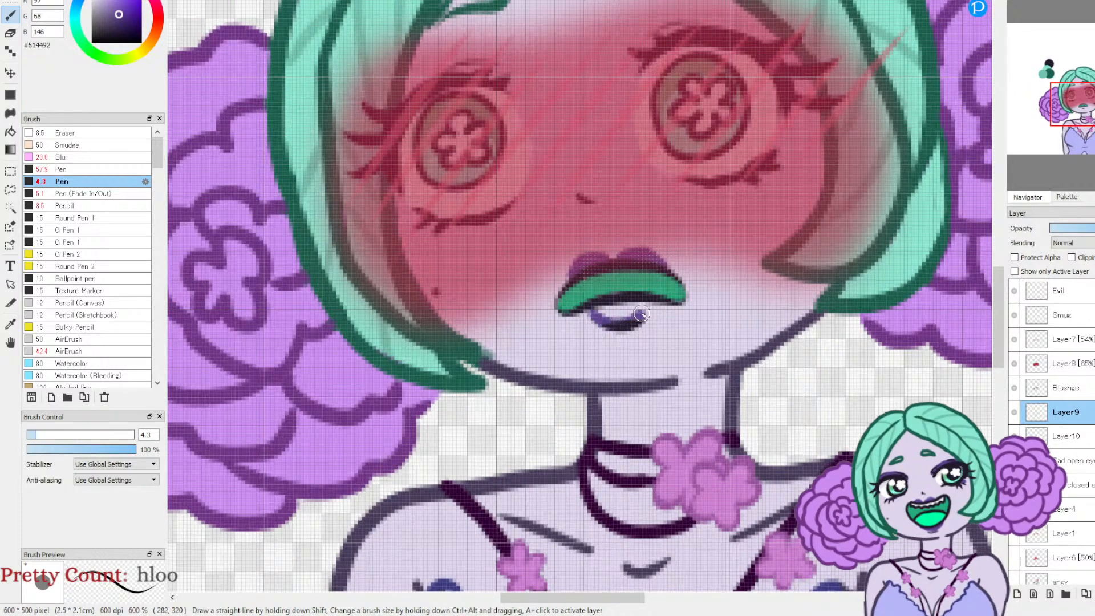
pyautogui.moveTo(597, 307); pyautogui.dragTo(635, 308)
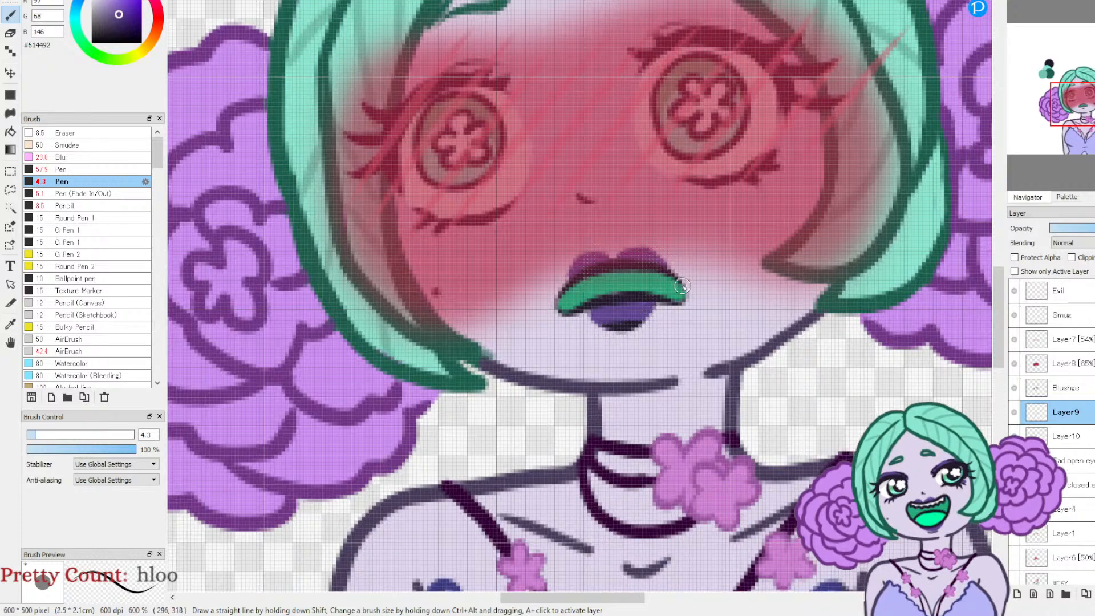
pyautogui.moveTo(1074, 111); pyautogui.dragTo(1078, 110)
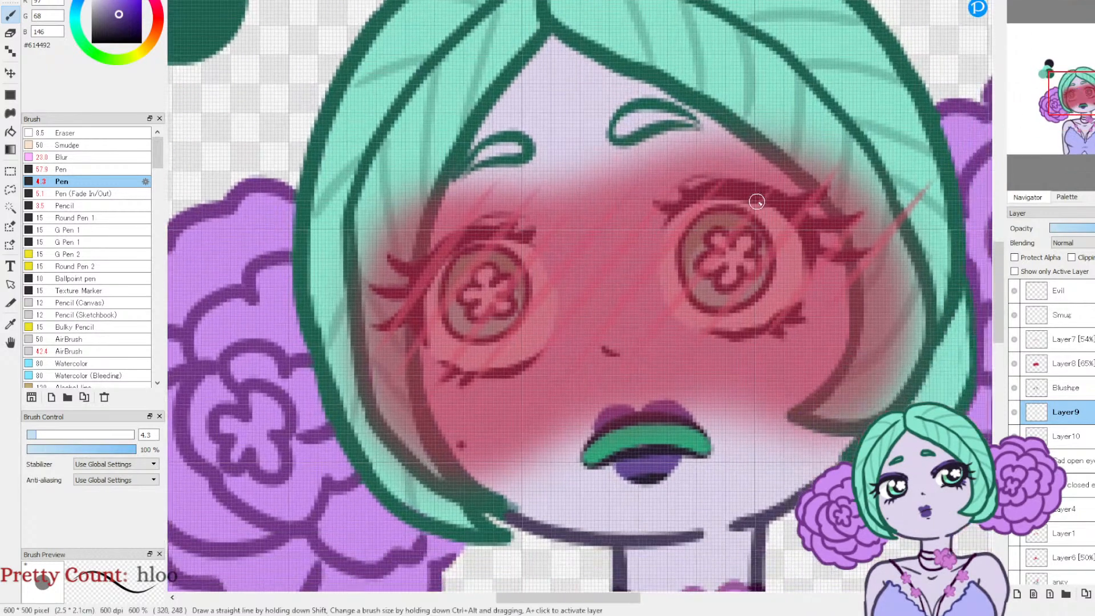
# Step: Paint purple eyeshadow over both upper eyelids with the Pen (Fade In/Out) at size 7.7 and tidy its edges with the Eraser
pyautogui.click(57, 194)
pyautogui.click(47, 435)
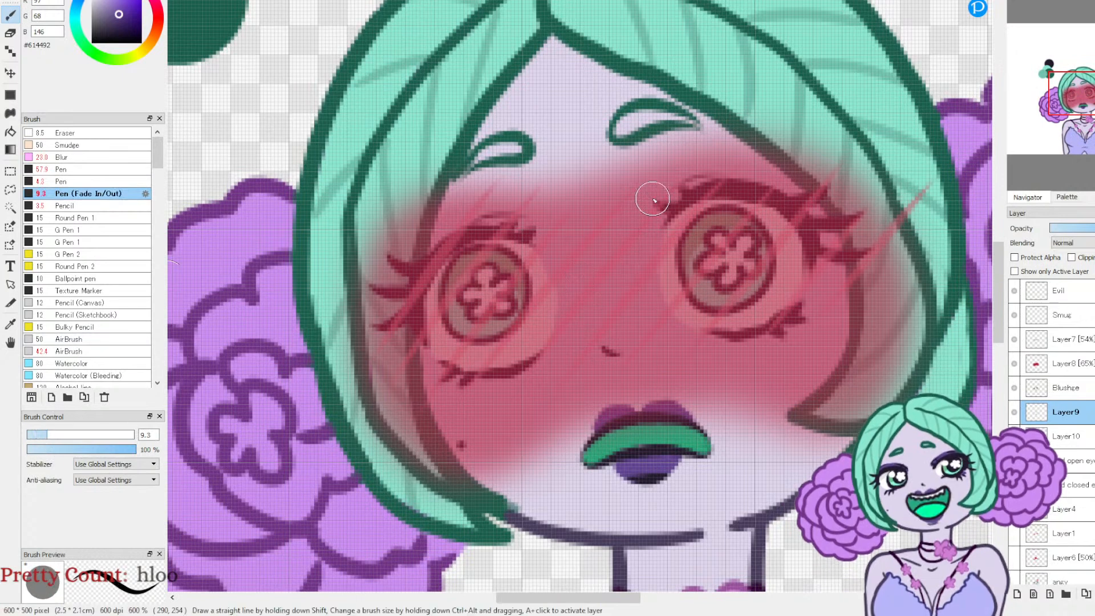
pyautogui.moveTo(665, 205)
pyautogui.mouseDown()
pyautogui.moveTo(721, 171)
pyautogui.moveTo(806, 184)
pyautogui.mouseUp()
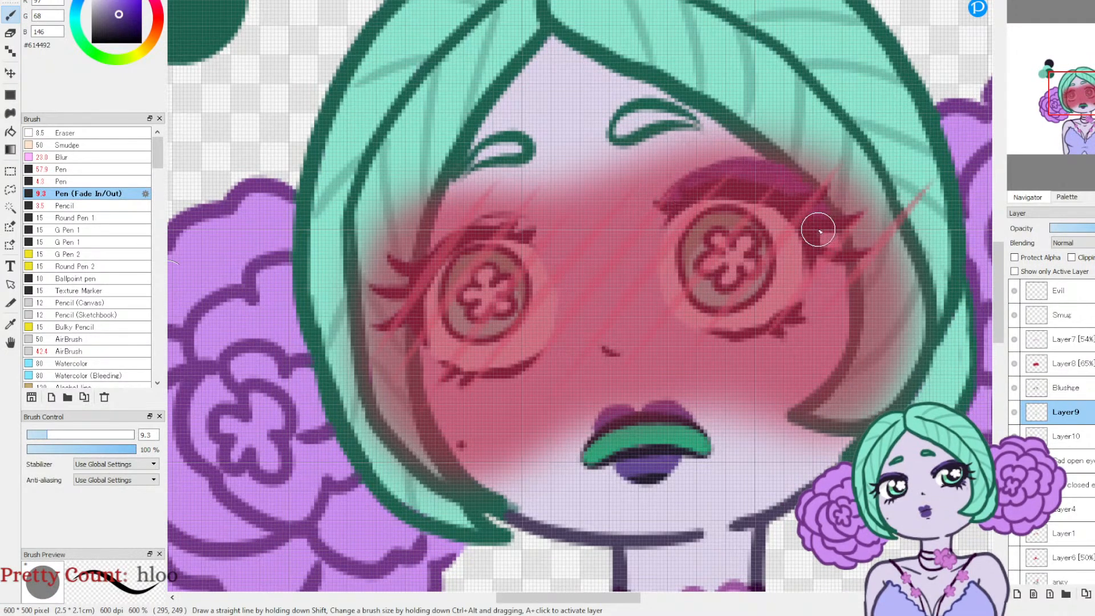
pyautogui.hotkey('ctrl', 'z')
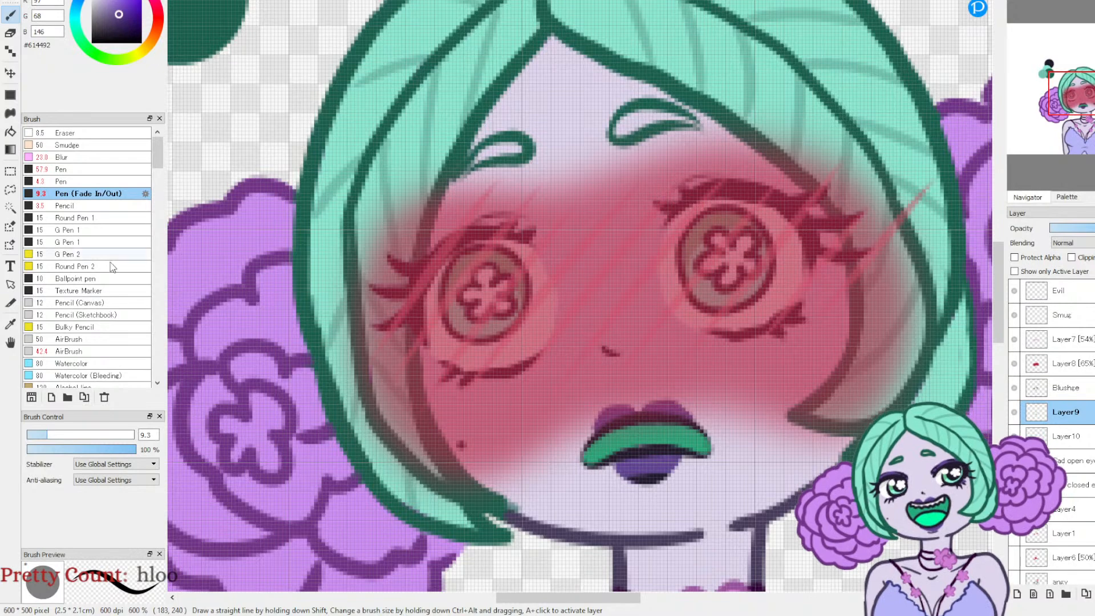
pyautogui.click(44, 434)
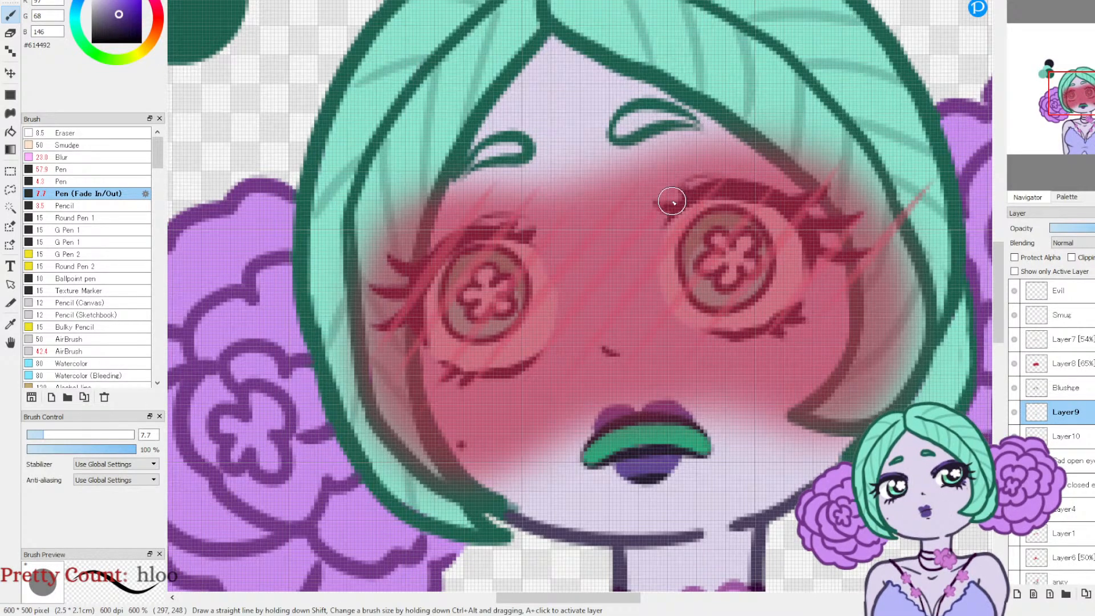
pyautogui.moveTo(776, 195)
pyautogui.mouseDown()
pyautogui.moveTo(806, 214)
pyautogui.moveTo(813, 280)
pyautogui.moveTo(821, 249)
pyautogui.mouseUp()
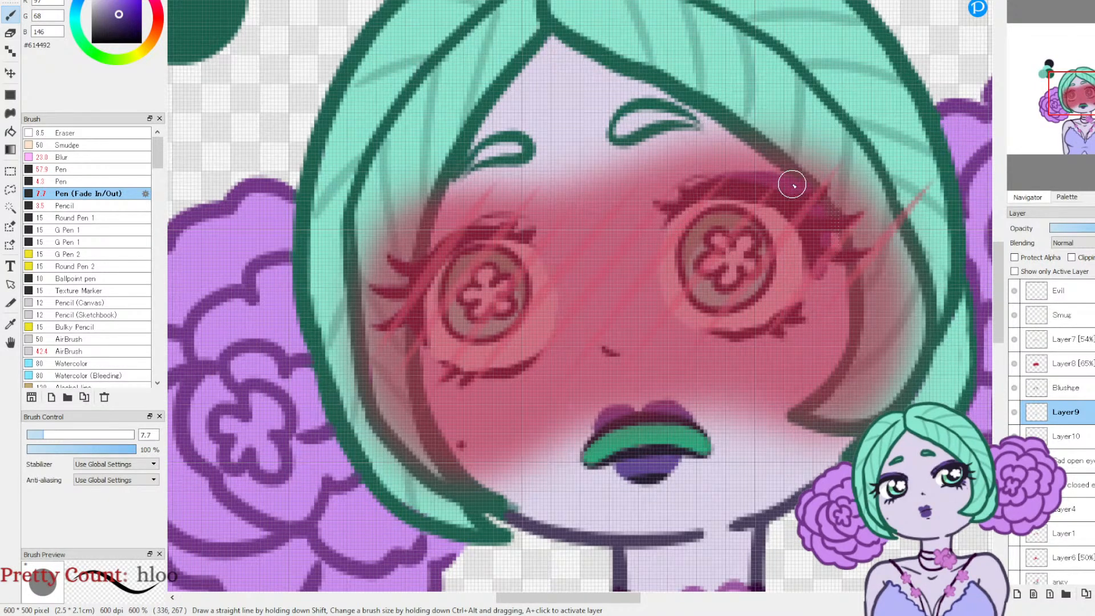
pyautogui.moveTo(700, 179); pyautogui.dragTo(657, 208)
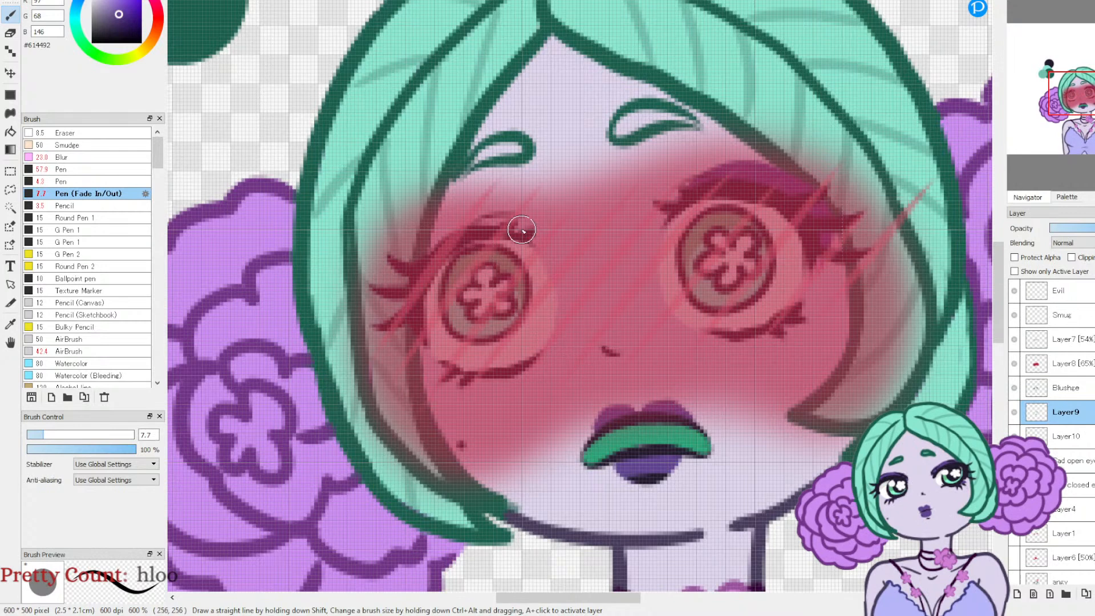
pyautogui.moveTo(491, 223)
pyautogui.mouseDown()
pyautogui.moveTo(447, 233)
pyautogui.moveTo(422, 260)
pyautogui.mouseUp()
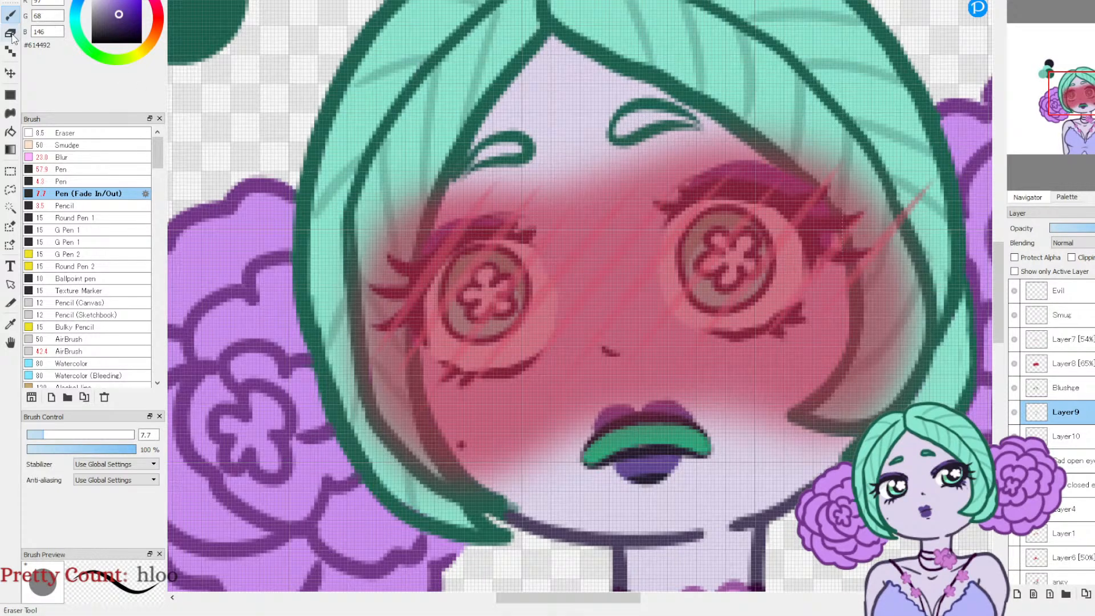
pyautogui.press('e')
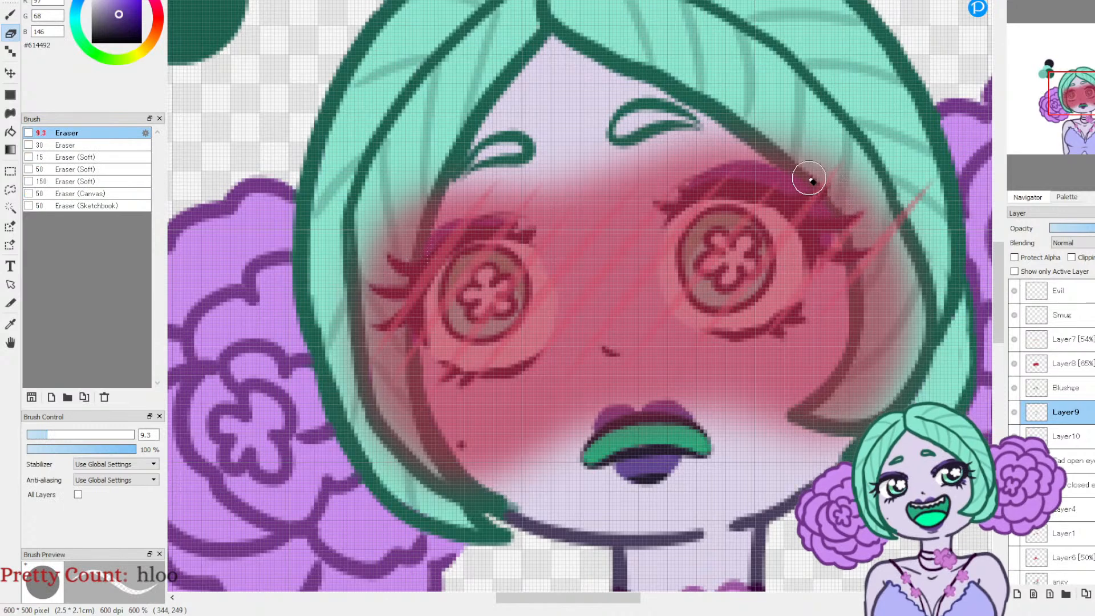
pyautogui.click(1036, 3)
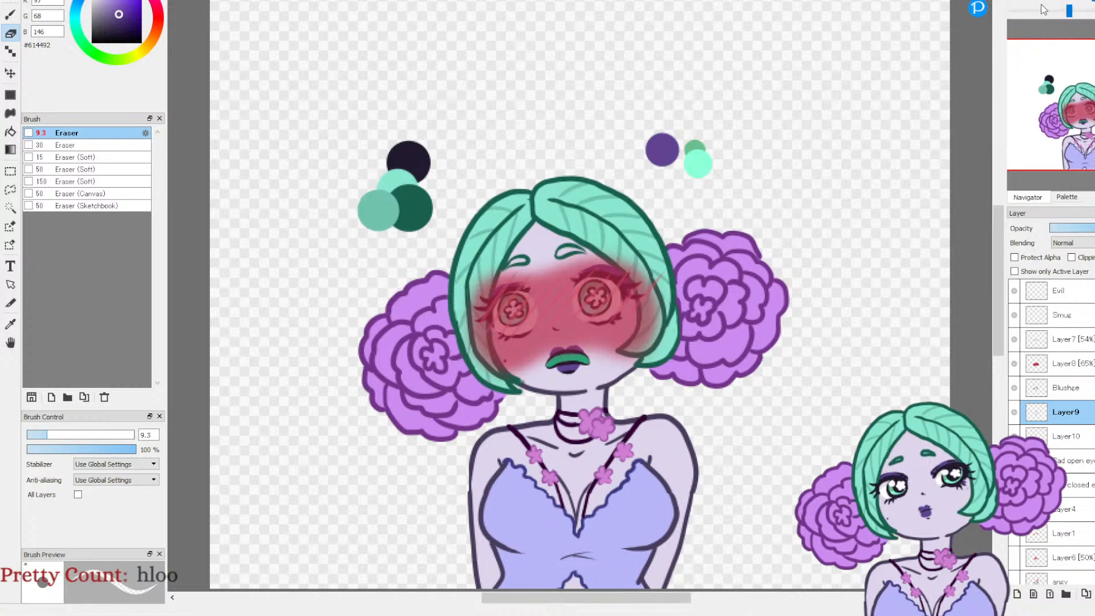
# Step: Erase the airbrushed blush on Layer8 where it covers the lips, using the Eraser at size 5.7
pyautogui.click(1065, 363)
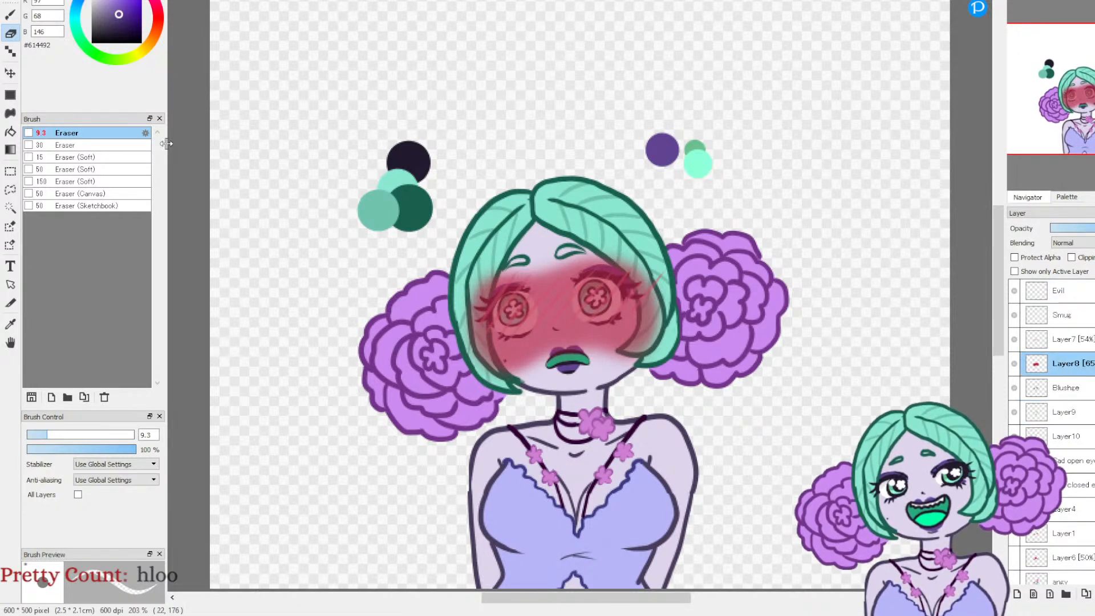
pyautogui.click(39, 434)
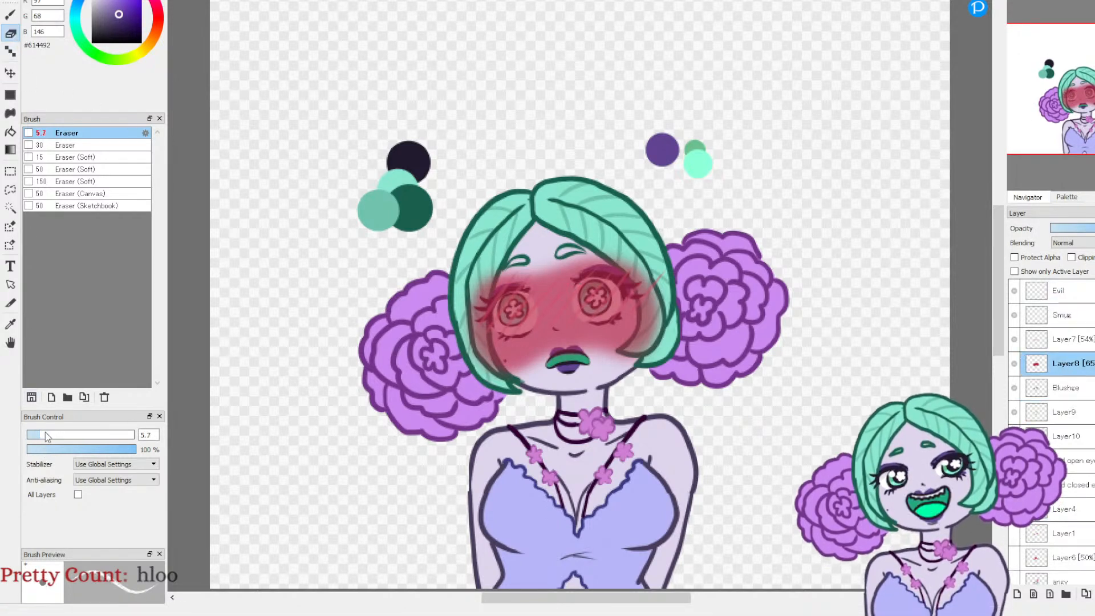
pyautogui.click(1015, 2)
pyautogui.click(1015, 2)
pyautogui.click(1015, 1)
pyautogui.click(1015, 2)
pyautogui.moveTo(1078, 101); pyautogui.dragTo(1084, 117)
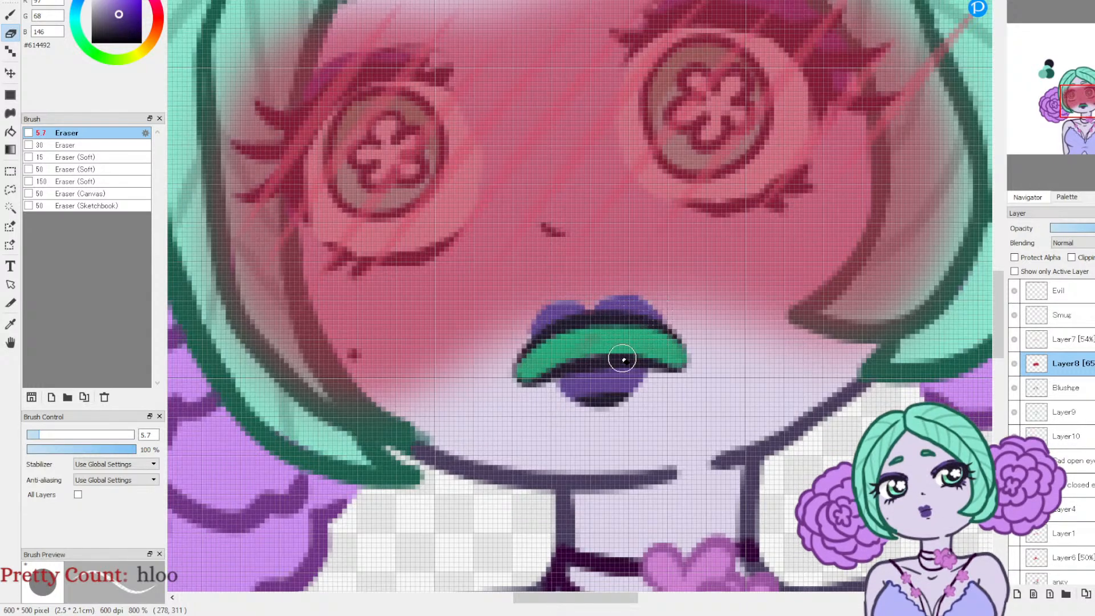
pyautogui.scroll(-3, 924, 171)
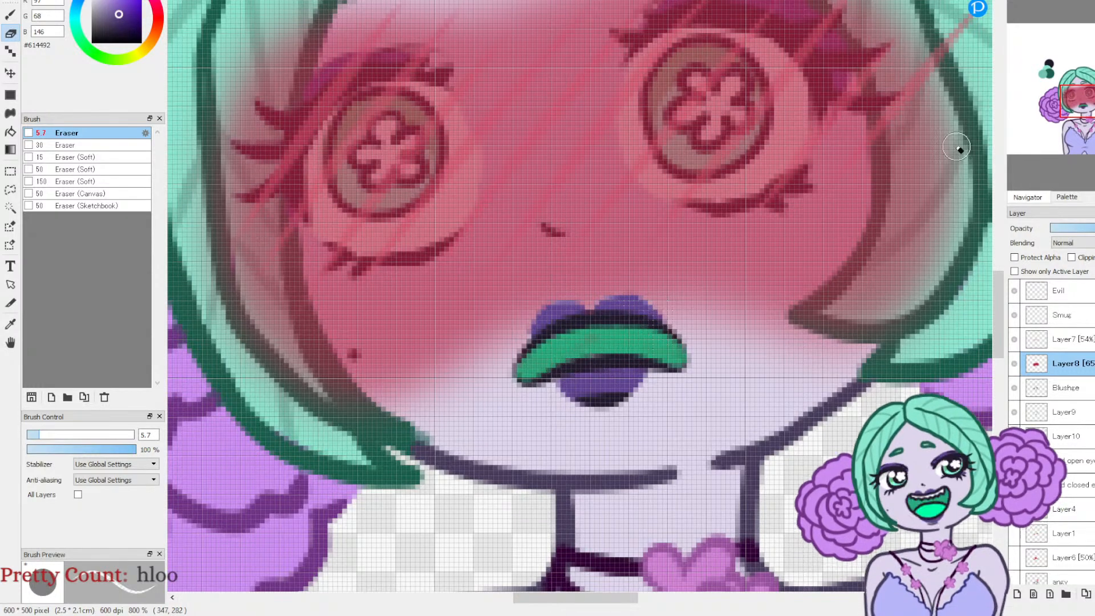
pyautogui.scroll(-3, 915, 67)
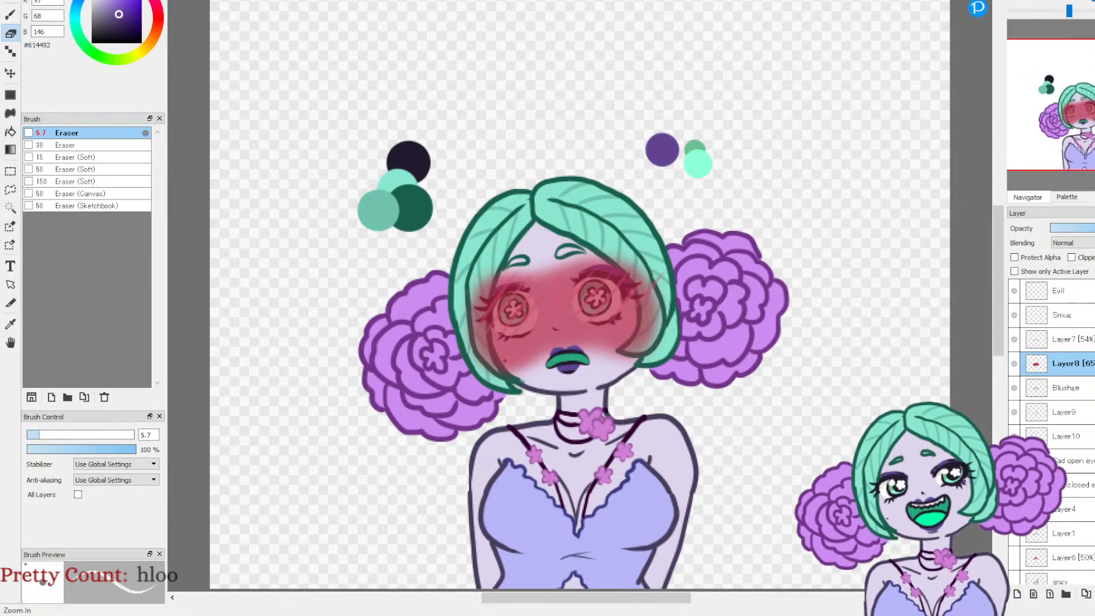
# Step: Set the airbrushed blush layer's opacity to 60%
pyautogui.click(1018, 0)
pyautogui.click(1018, 0)
pyautogui.moveTo(1085, 107); pyautogui.dragTo(1082, 106)
pyautogui.click(1051, 0)
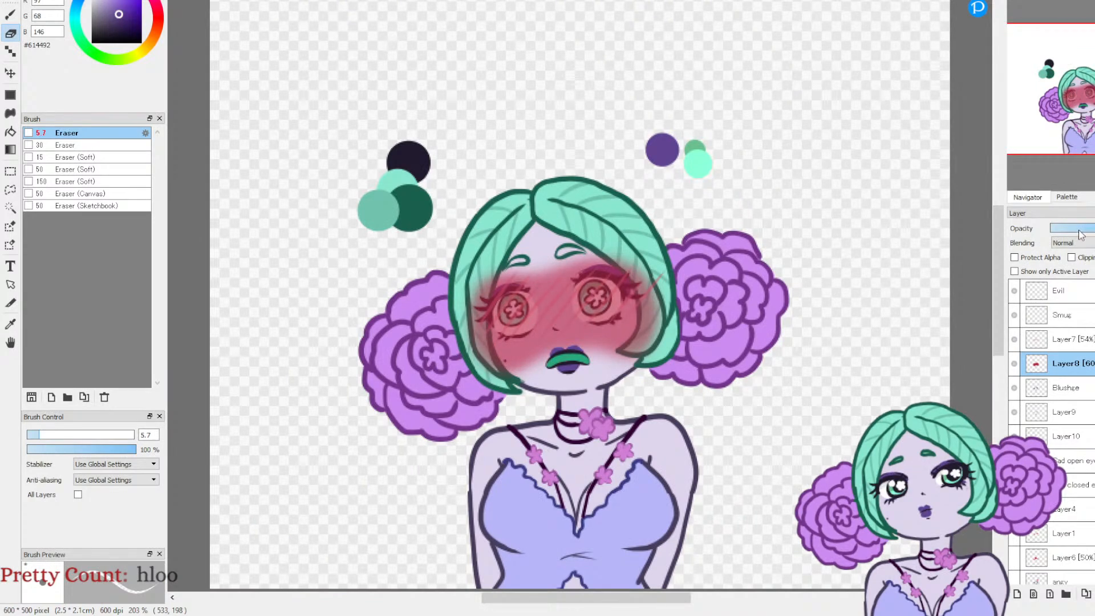
# Step: Make the blush hatching layer, Layer7, active for erasing with the Eraser at size 5.7
pyautogui.click(1017, 1)
pyautogui.click(1017, 1)
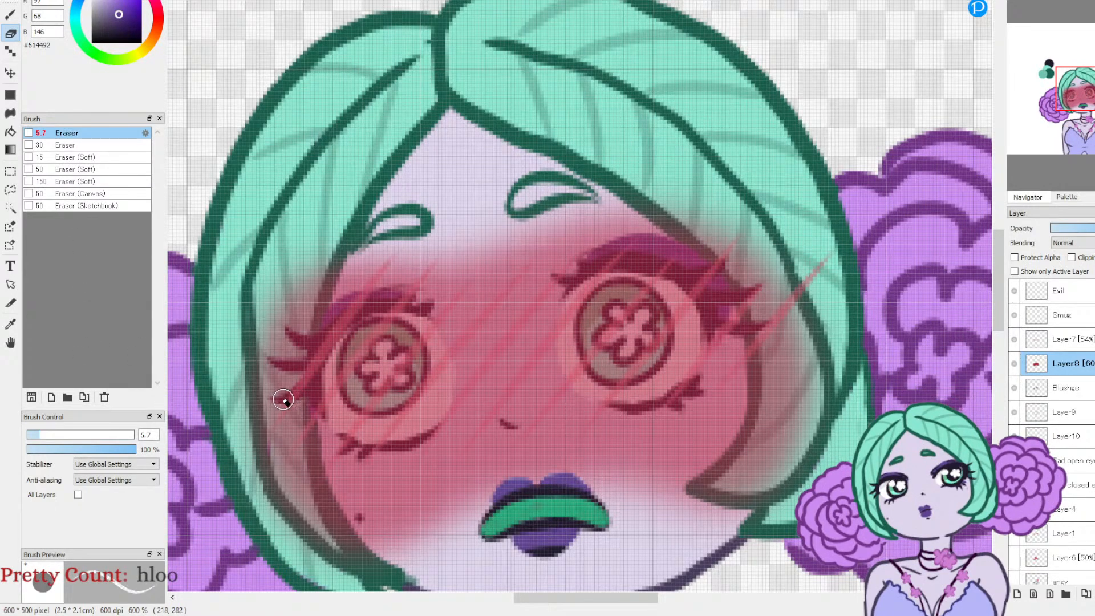
pyautogui.click(1076, 343)
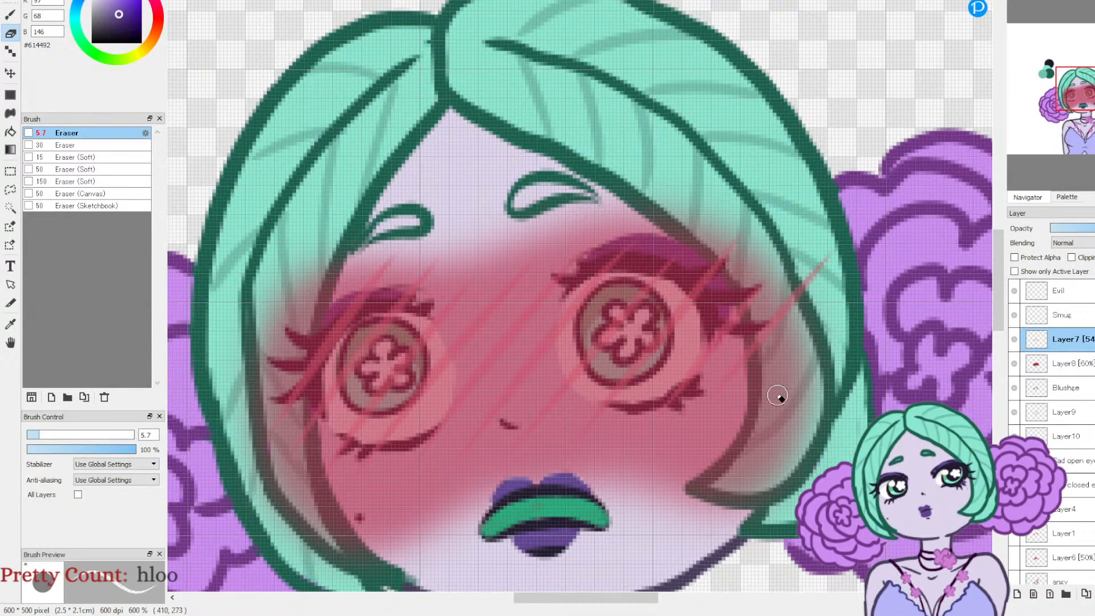
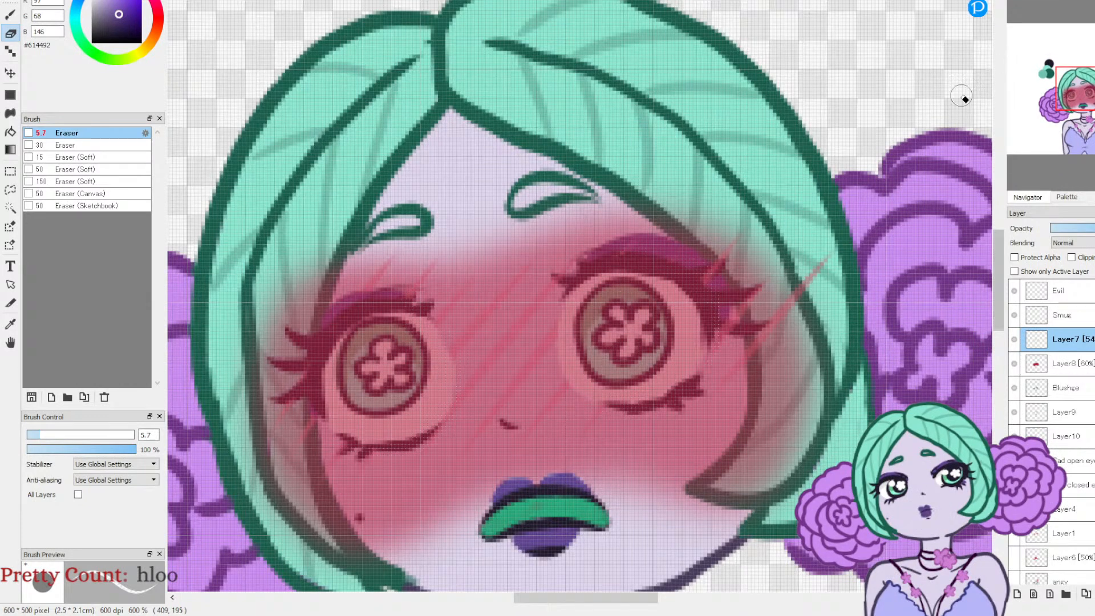
# Step: Draw wavy steam lines above the character's hair on Layer7 with the Pen (Fade In/Out) in light red #FF3735
pyautogui.click(1029, 1)
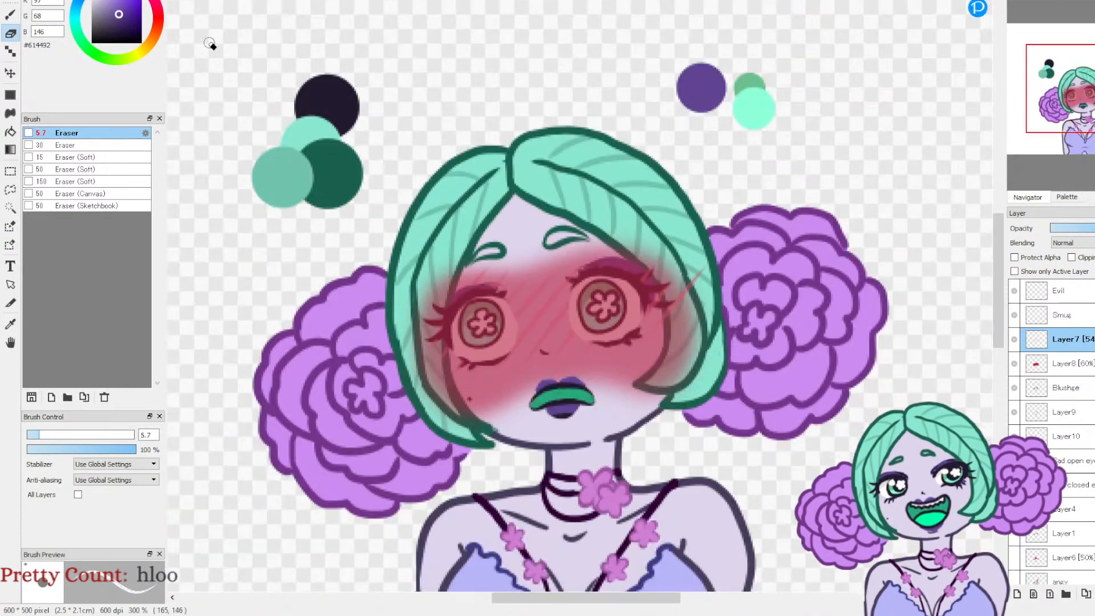
pyautogui.click(82, 41)
pyautogui.click(158, 18)
pyautogui.click(132, 0)
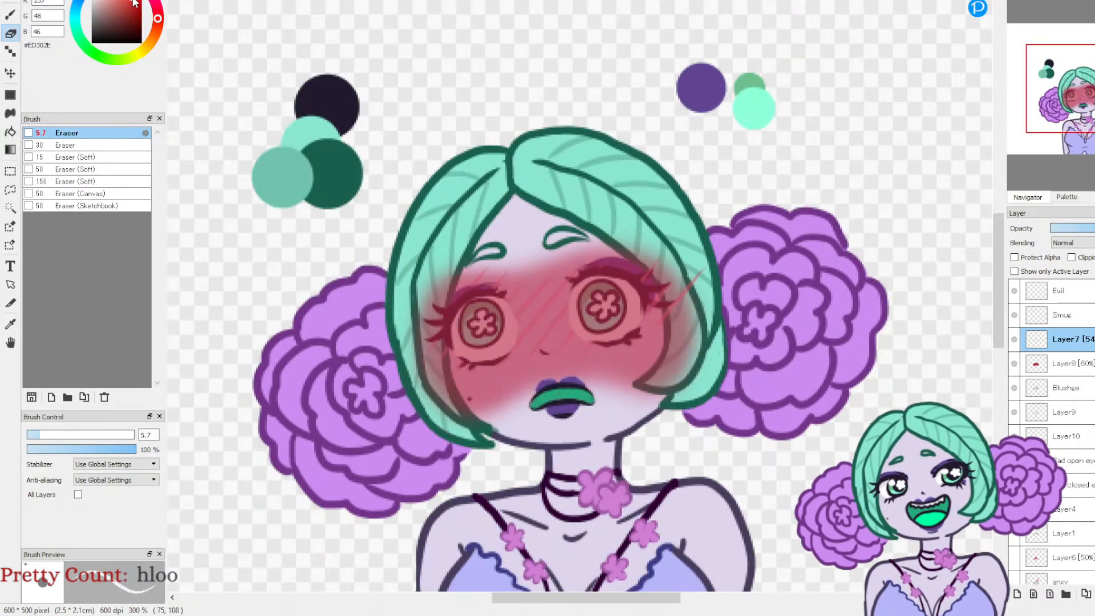
pyautogui.press('b')
pyautogui.moveTo(414, 170)
pyautogui.mouseDown()
pyautogui.moveTo(398, 154)
pyautogui.moveTo(406, 72)
pyautogui.mouseUp()
pyautogui.moveTo(530, 95)
pyautogui.mouseDown()
pyautogui.moveTo(518, 52)
pyautogui.moveTo(539, 19)
pyautogui.mouseUp()
pyautogui.moveTo(651, 111)
pyautogui.mouseDown()
pyautogui.moveTo(652, 24)
pyautogui.moveTo(655, 118)
pyautogui.moveTo(672, 110)
pyautogui.moveTo(666, 83)
pyautogui.mouseUp()
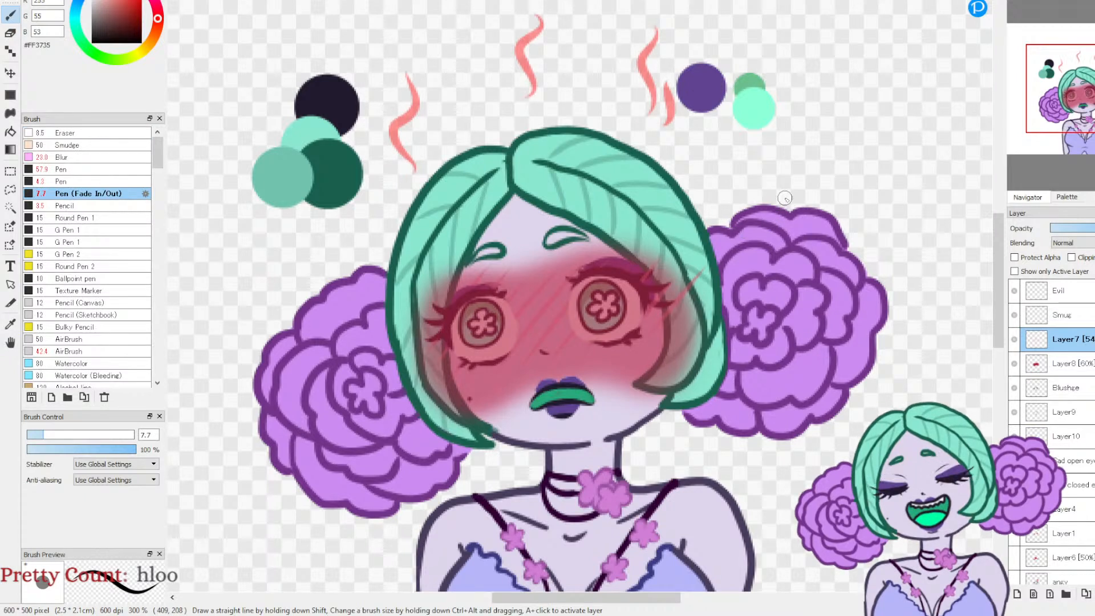
# Step: Erase the red blush covering both eyeballs on Layer8 with the eraser at size 18
pyautogui.click(1032, 363)
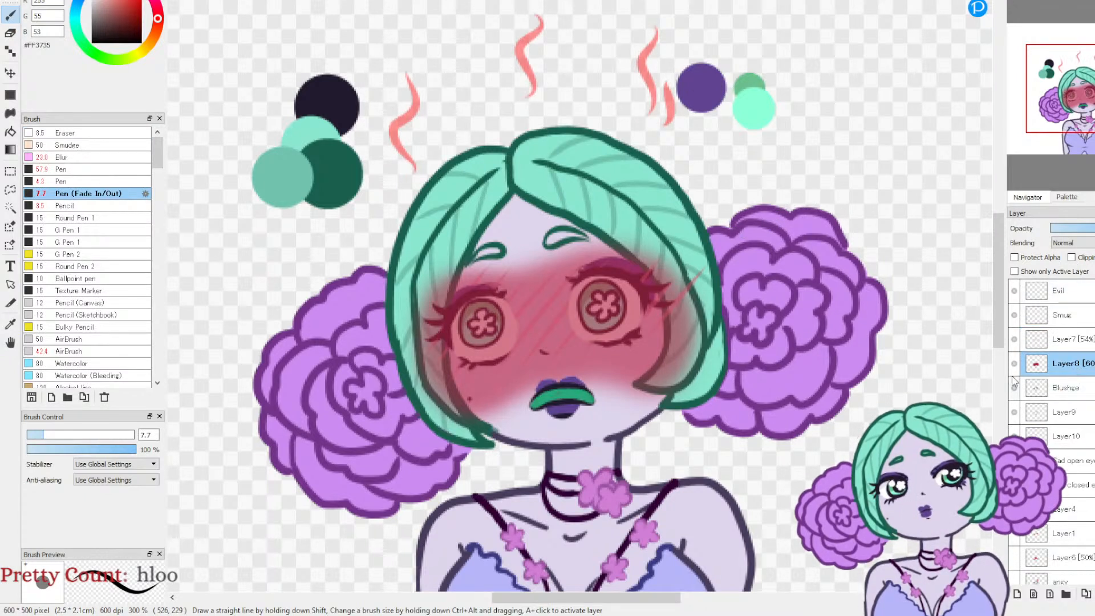
pyautogui.click(9, 33)
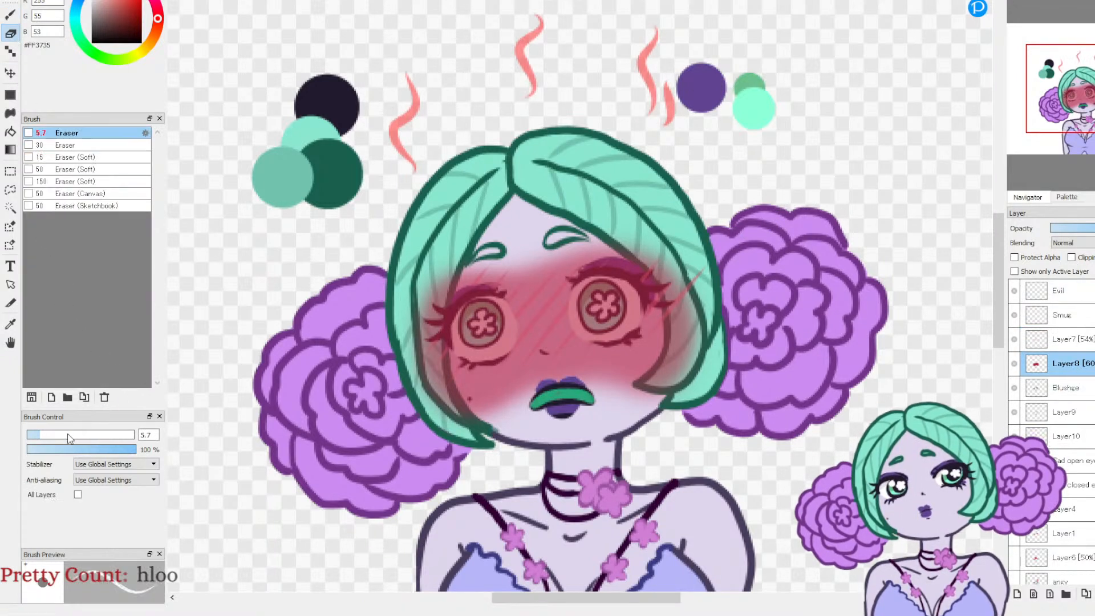
pyautogui.click(67, 435)
pyautogui.moveTo(448, 317)
pyautogui.mouseDown()
pyautogui.moveTo(476, 331)
pyautogui.moveTo(487, 320)
pyautogui.moveTo(502, 331)
pyautogui.moveTo(495, 347)
pyautogui.moveTo(471, 333)
pyautogui.moveTo(475, 314)
pyautogui.moveTo(500, 312)
pyautogui.moveTo(481, 341)
pyautogui.moveTo(463, 337)
pyautogui.moveTo(482, 329)
pyautogui.moveTo(470, 346)
pyautogui.moveTo(497, 343)
pyautogui.moveTo(470, 350)
pyautogui.moveTo(496, 345)
pyautogui.moveTo(490, 353)
pyautogui.moveTo(504, 335)
pyautogui.moveTo(500, 312)
pyautogui.moveTo(478, 297)
pyautogui.moveTo(457, 341)
pyautogui.mouseUp()
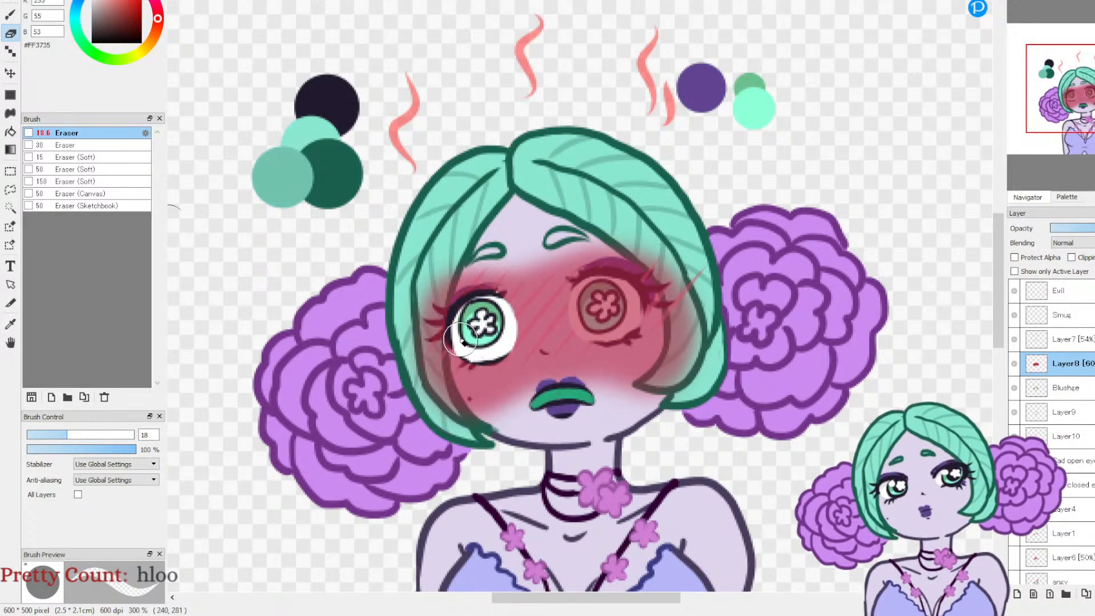
pyautogui.moveTo(587, 308)
pyautogui.mouseDown()
pyautogui.moveTo(600, 310)
pyautogui.moveTo(588, 319)
pyautogui.moveTo(579, 307)
pyautogui.moveTo(585, 290)
pyautogui.moveTo(610, 283)
pyautogui.moveTo(626, 289)
pyautogui.moveTo(632, 311)
pyautogui.moveTo(600, 332)
pyautogui.moveTo(586, 323)
pyautogui.mouseUp()
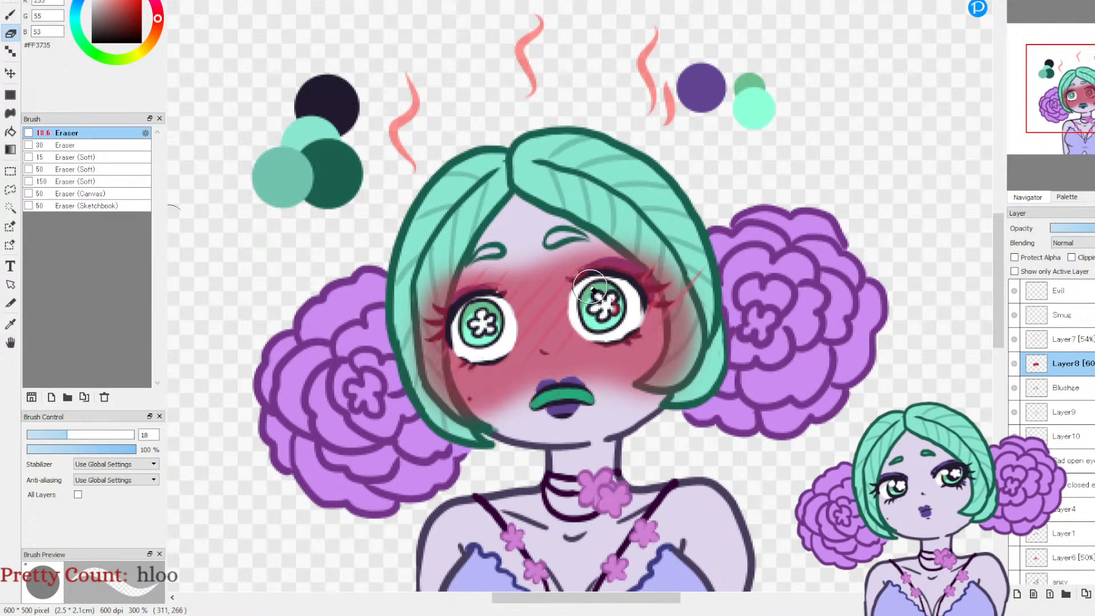
# Step: Set the eraser size to 5.1 and clear the blush from the right-hand eye's lashes and flower pupil on Layer8
pyautogui.click(39, 434)
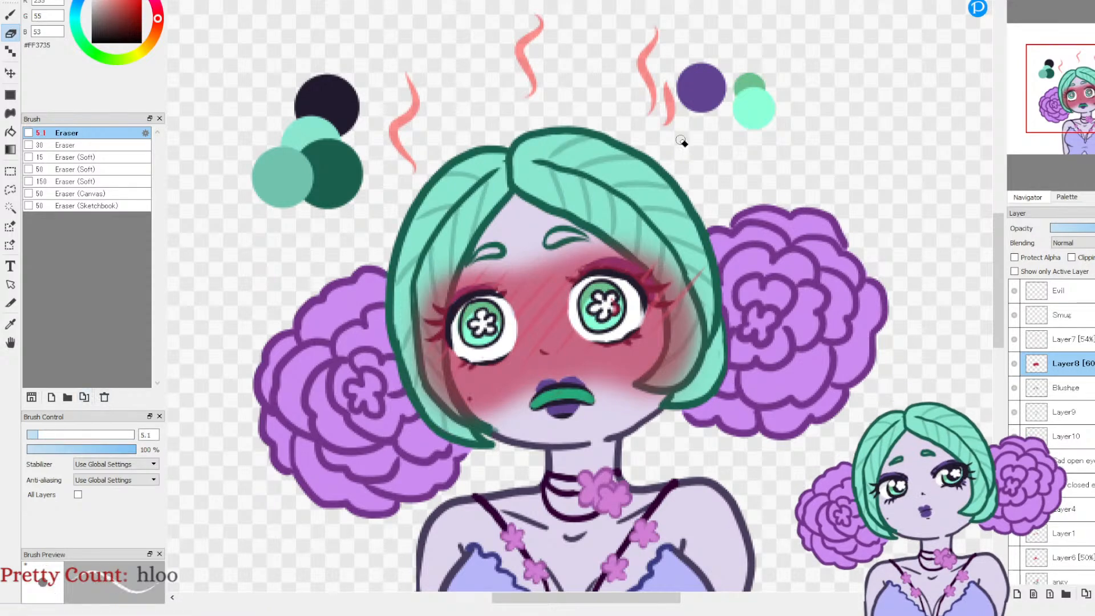
pyautogui.scroll(5, 573, 180)
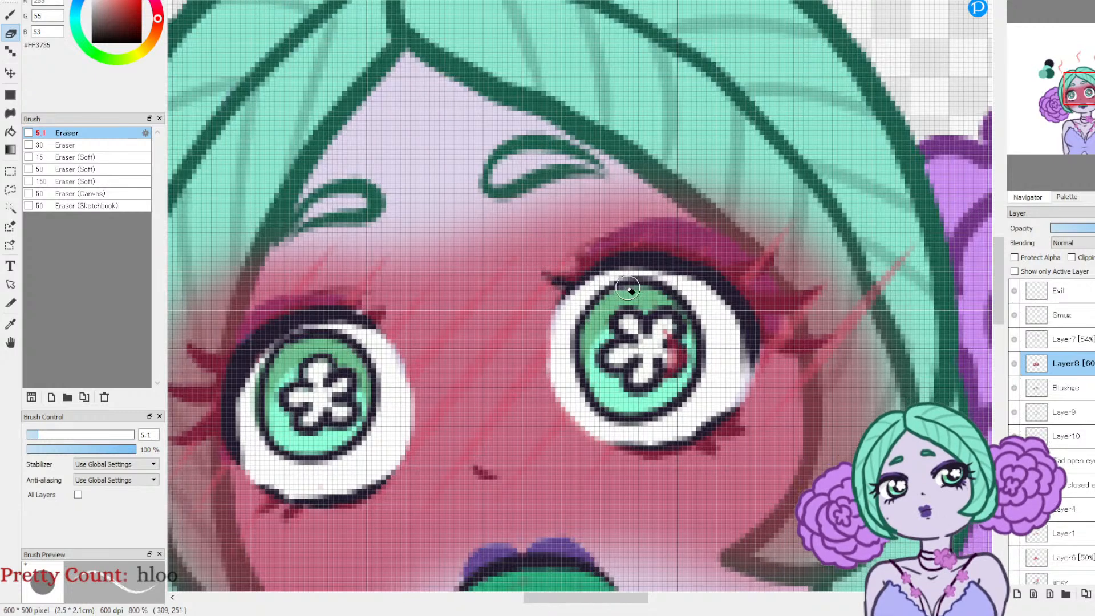
pyautogui.moveTo(771, 260)
pyautogui.mouseDown()
pyautogui.moveTo(706, 268)
pyautogui.moveTo(735, 263)
pyautogui.moveTo(811, 296)
pyautogui.moveTo(747, 290)
pyautogui.mouseUp()
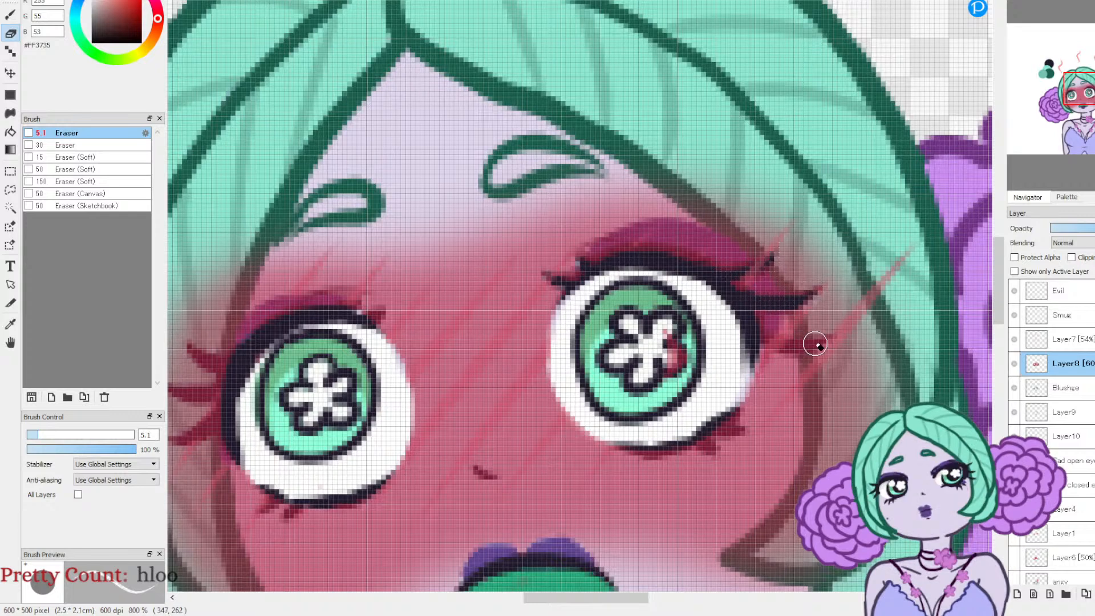
pyautogui.moveTo(826, 341)
pyautogui.mouseDown()
pyautogui.moveTo(746, 327)
pyautogui.moveTo(779, 343)
pyautogui.moveTo(753, 315)
pyautogui.mouseUp()
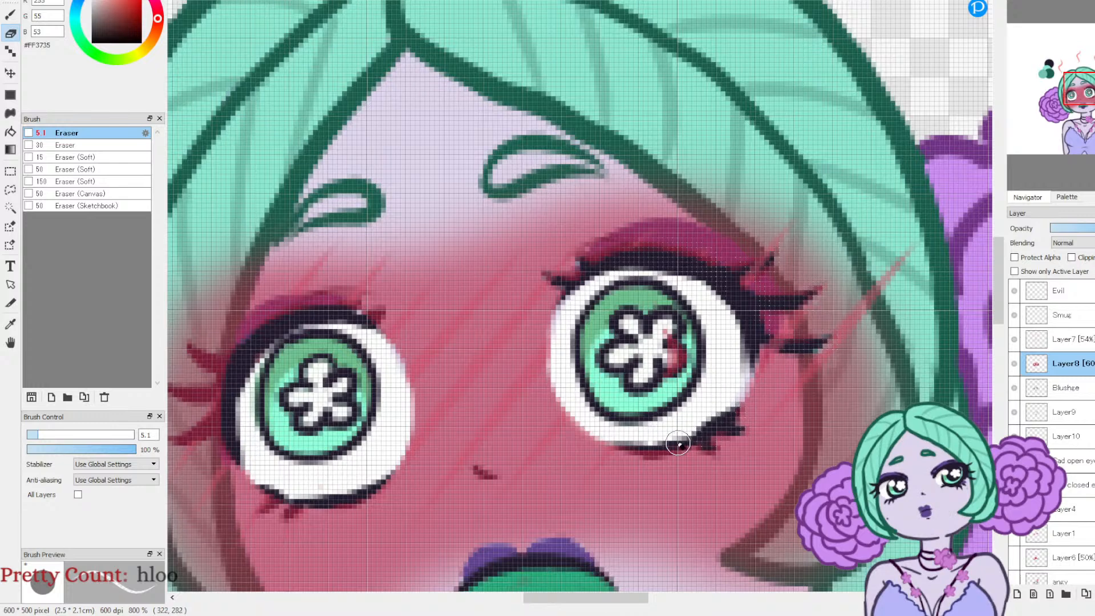
pyautogui.moveTo(665, 356); pyautogui.dragTo(677, 378)
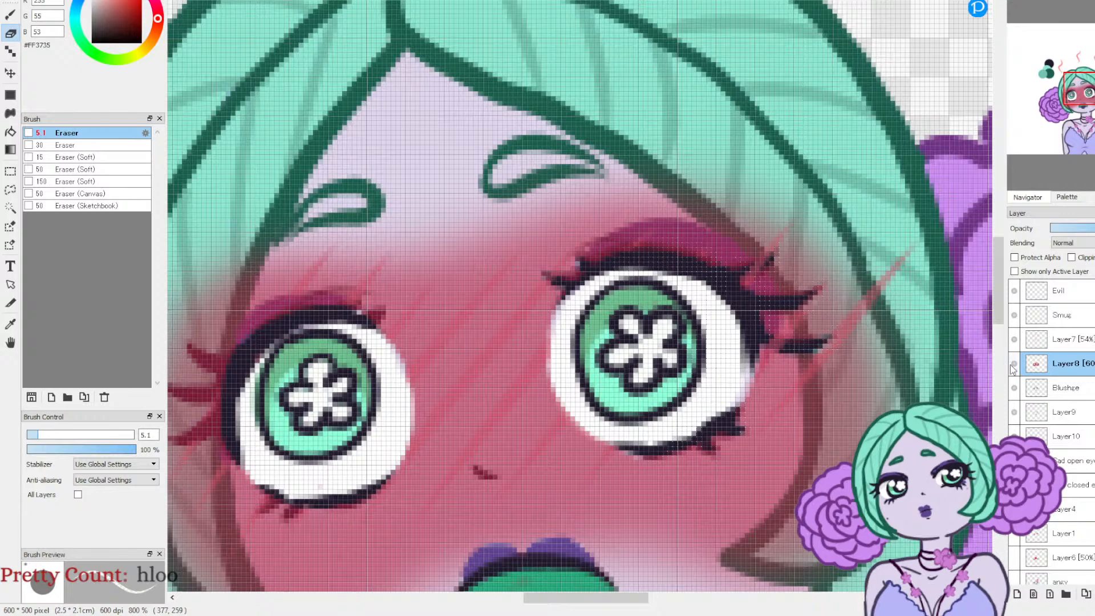
# Step: Erase the blush from the left-hand eye's upper and lower lashes and its purple eyeshadow on Layer8
pyautogui.moveTo(1077, 98); pyautogui.dragTo(1066, 97)
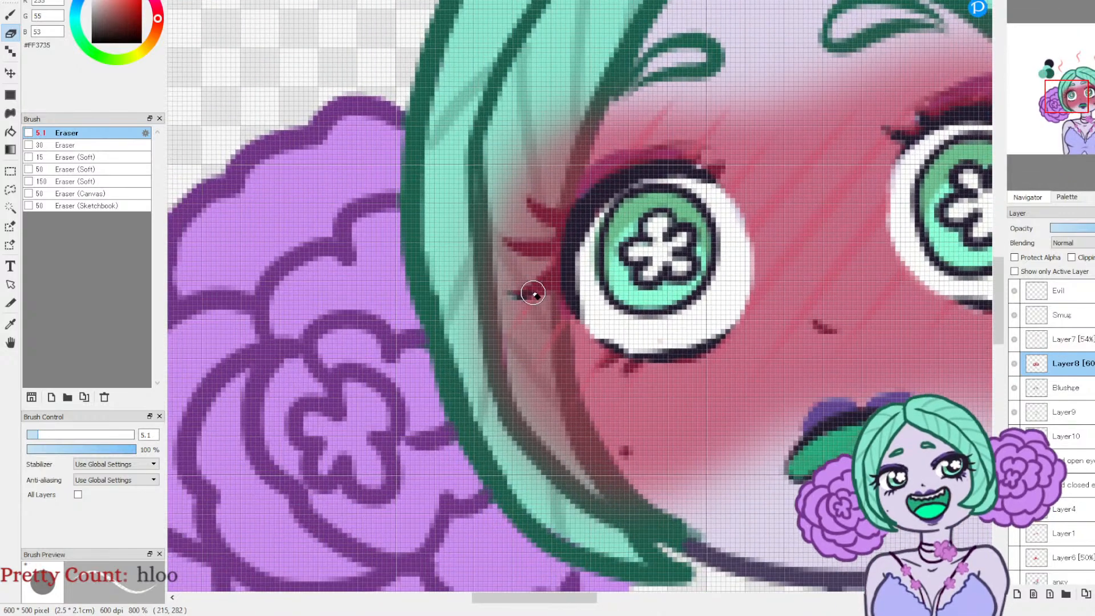
pyautogui.moveTo(572, 254)
pyautogui.mouseDown()
pyautogui.moveTo(516, 296)
pyautogui.moveTo(573, 248)
pyautogui.moveTo(506, 240)
pyautogui.moveTo(562, 249)
pyautogui.moveTo(584, 221)
pyautogui.moveTo(532, 228)
pyautogui.moveTo(531, 246)
pyautogui.moveTo(524, 205)
pyautogui.moveTo(540, 207)
pyautogui.moveTo(529, 200)
pyautogui.moveTo(587, 232)
pyautogui.moveTo(539, 213)
pyautogui.moveTo(575, 217)
pyautogui.moveTo(578, 236)
pyautogui.moveTo(557, 246)
pyautogui.moveTo(596, 230)
pyautogui.mouseUp()
pyautogui.moveTo(600, 176)
pyautogui.mouseDown()
pyautogui.moveTo(682, 163)
pyautogui.moveTo(703, 173)
pyautogui.moveTo(629, 157)
pyautogui.moveTo(599, 170)
pyautogui.moveTo(576, 209)
pyautogui.mouseUp()
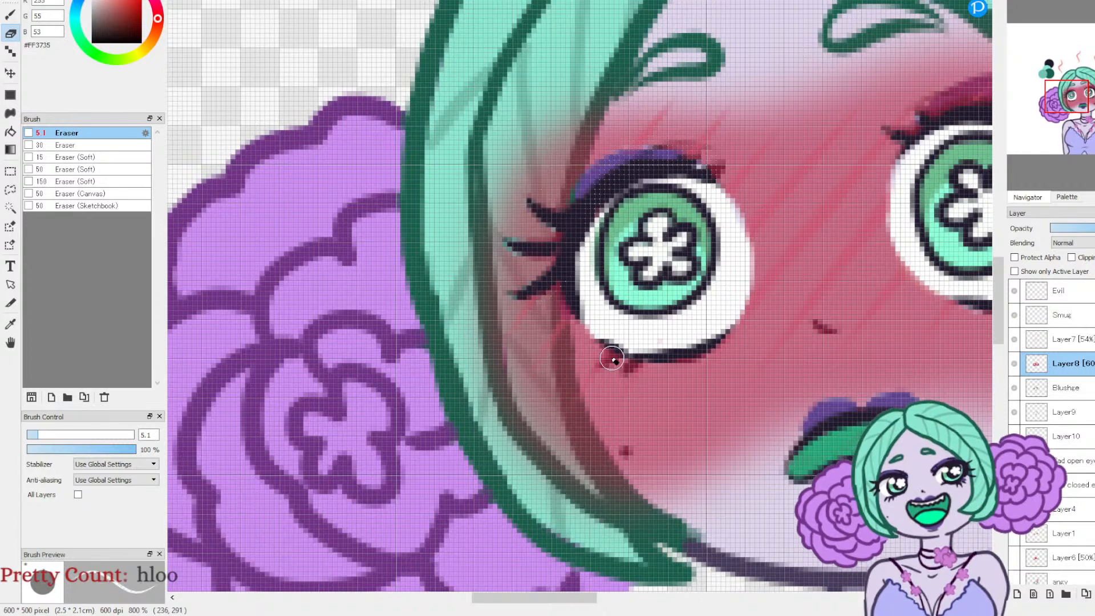
pyautogui.moveTo(604, 364)
pyautogui.mouseDown()
pyautogui.moveTo(639, 335)
pyautogui.moveTo(626, 371)
pyautogui.mouseUp()
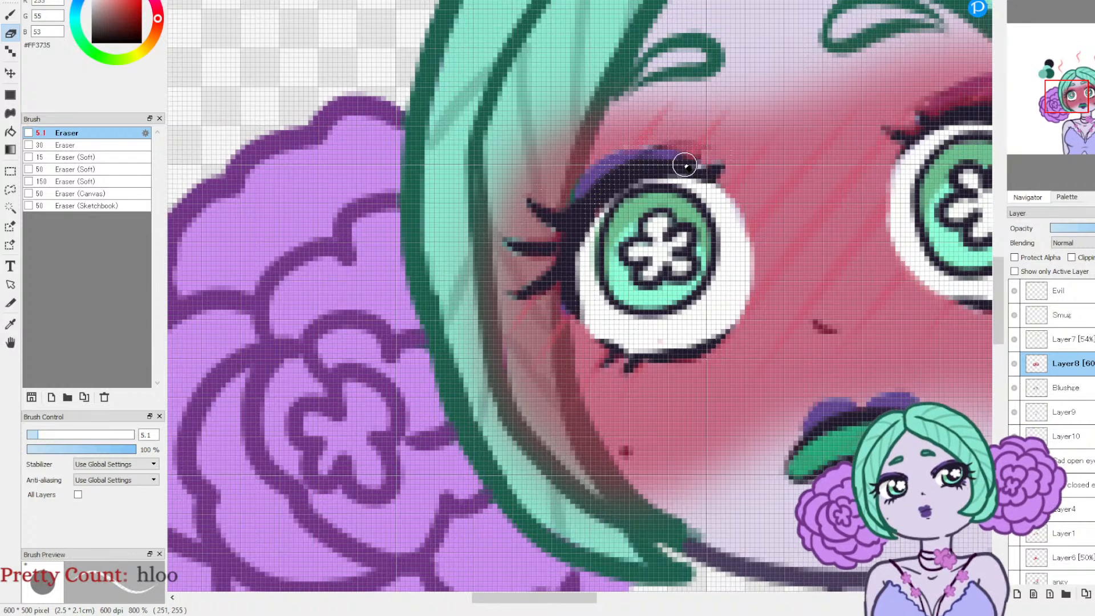
pyautogui.moveTo(660, 148); pyautogui.dragTo(606, 171)
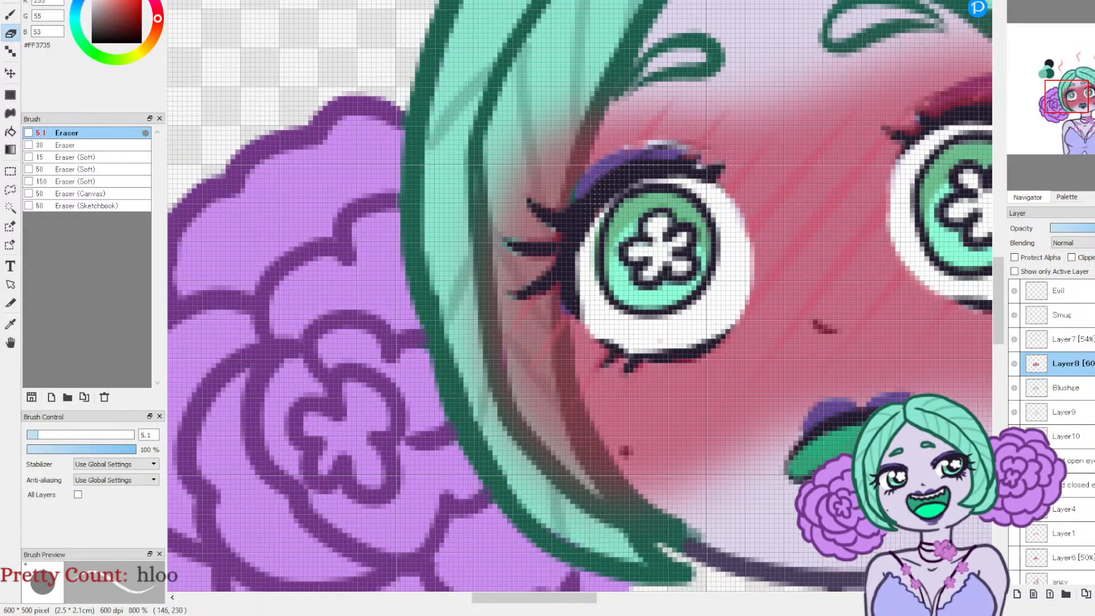
# Step: Erase the blush from the purple eyeshadow above and beside the right-hand eye on Layer8
pyautogui.moveTo(1065, 96)
pyautogui.mouseDown()
pyautogui.moveTo(1070, 121)
pyautogui.moveTo(1078, 111)
pyautogui.mouseUp()
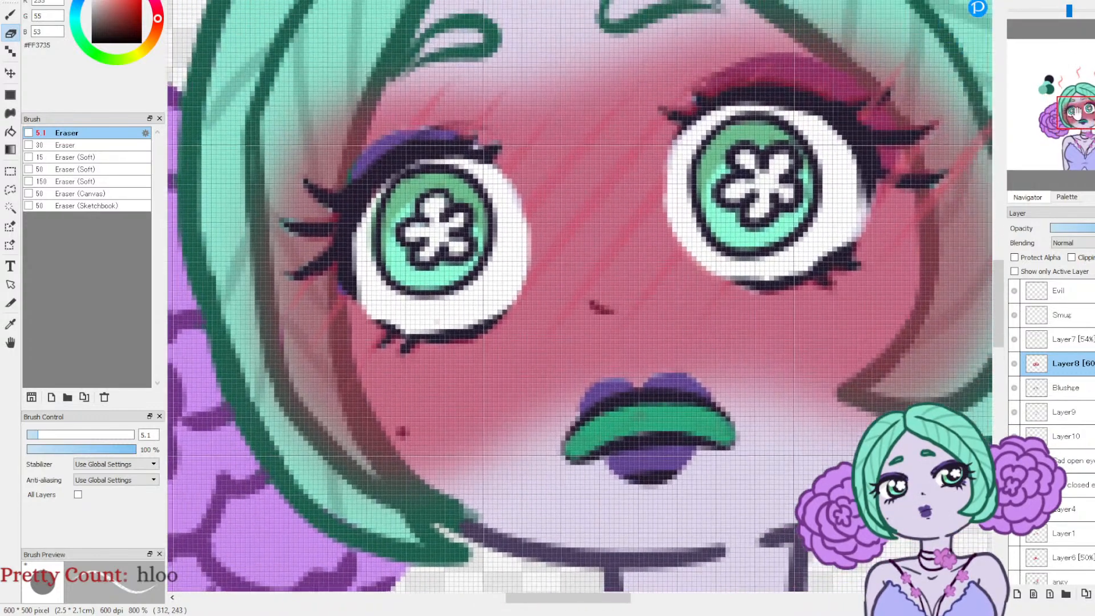
pyautogui.click(1069, 337)
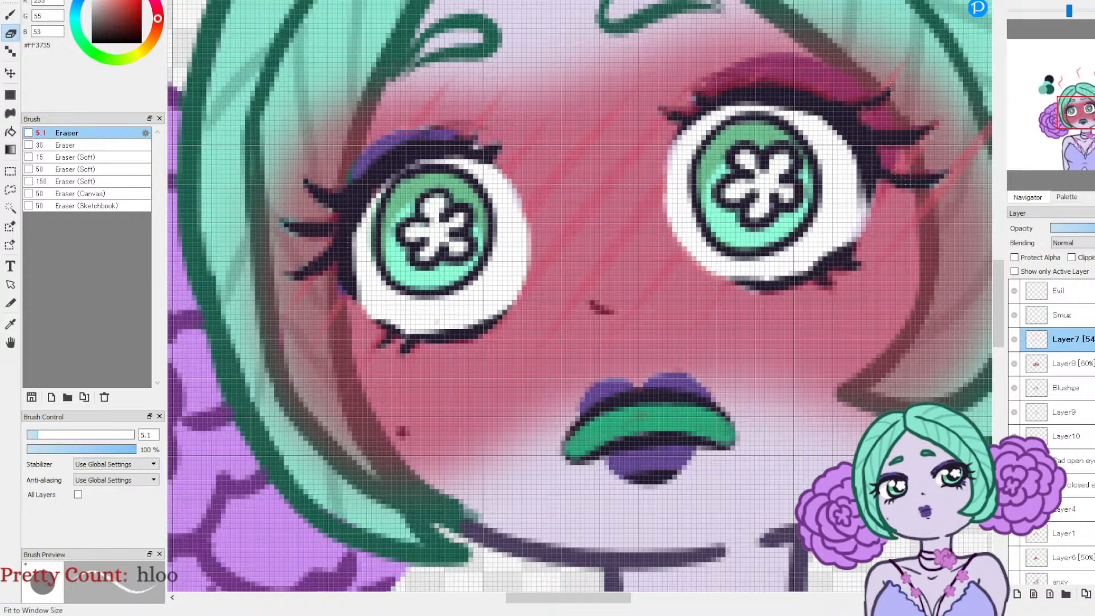
pyautogui.click(1043, 1)
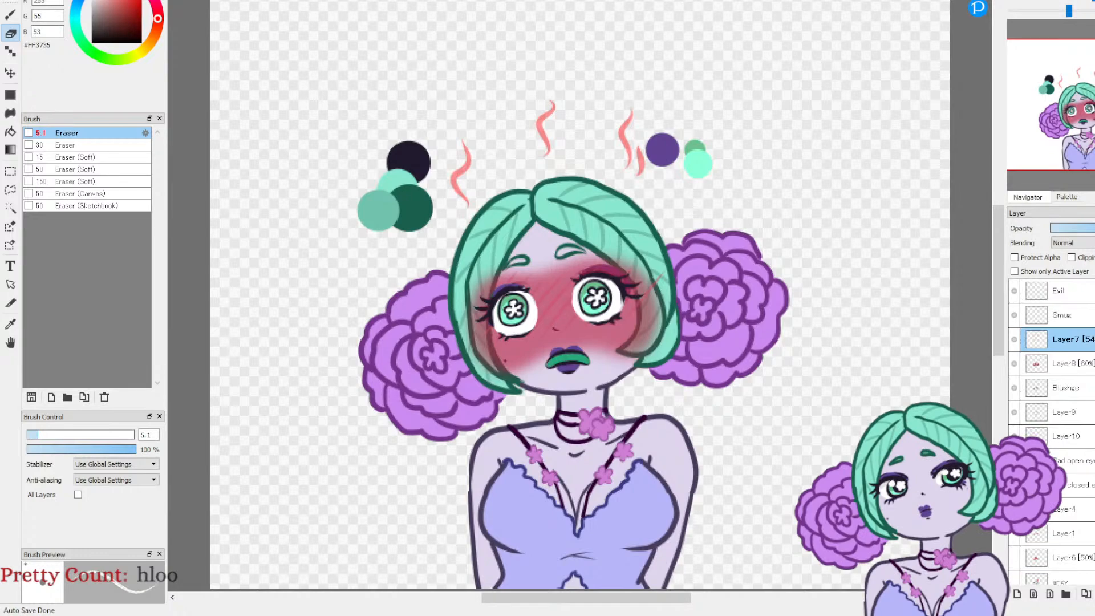
pyautogui.click(1065, 365)
pyautogui.click(1017, 1)
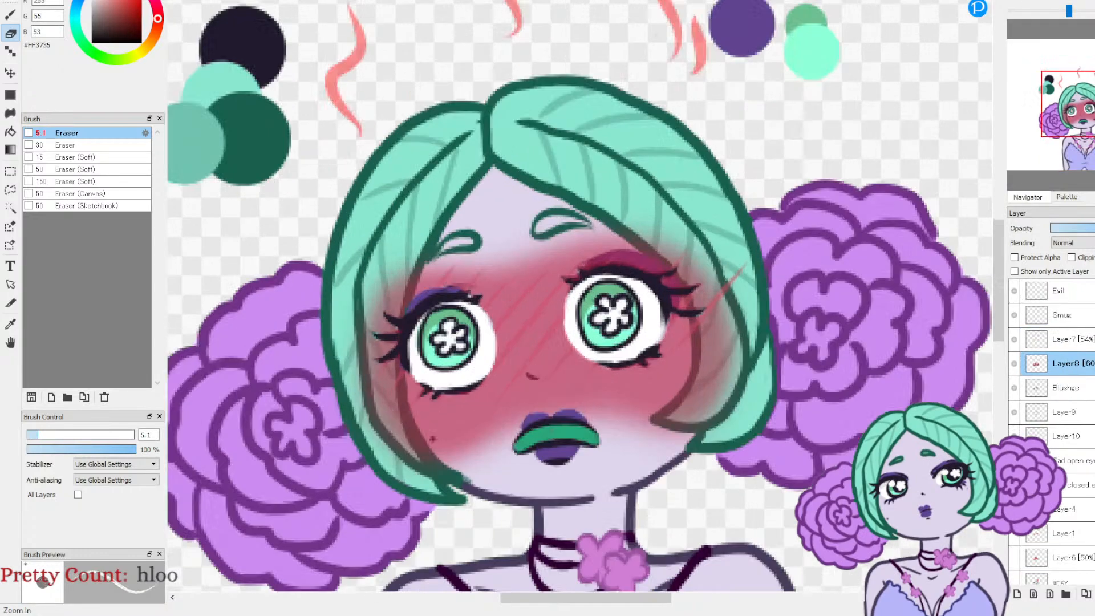
pyautogui.click(1017, 1)
pyautogui.moveTo(599, 257)
pyautogui.mouseDown()
pyautogui.moveTo(667, 238)
pyautogui.moveTo(723, 256)
pyautogui.mouseUp()
pyautogui.moveTo(768, 307)
pyautogui.mouseDown()
pyautogui.moveTo(760, 267)
pyautogui.moveTo(709, 235)
pyautogui.moveTo(635, 236)
pyautogui.mouseUp()
pyautogui.hotkey('ctrl', 'z')
pyautogui.hotkey('ctrl', 'z')
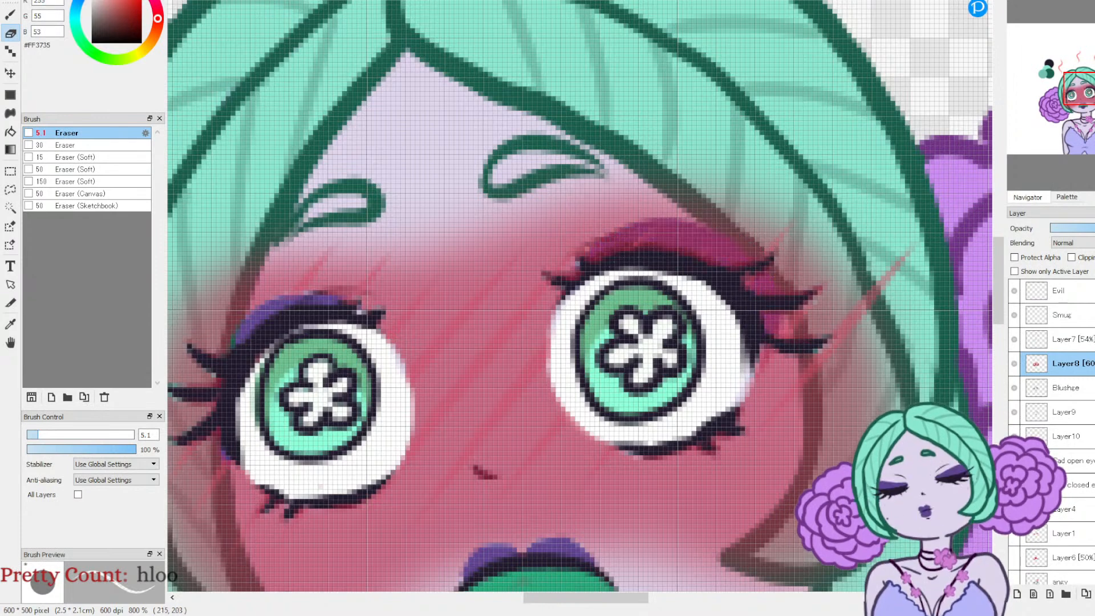
pyautogui.moveTo(587, 257)
pyautogui.mouseDown()
pyautogui.moveTo(646, 233)
pyautogui.moveTo(720, 248)
pyautogui.moveTo(760, 282)
pyautogui.moveTo(775, 337)
pyautogui.moveTo(747, 375)
pyautogui.mouseUp()
pyautogui.moveTo(719, 262); pyautogui.dragTo(647, 248)
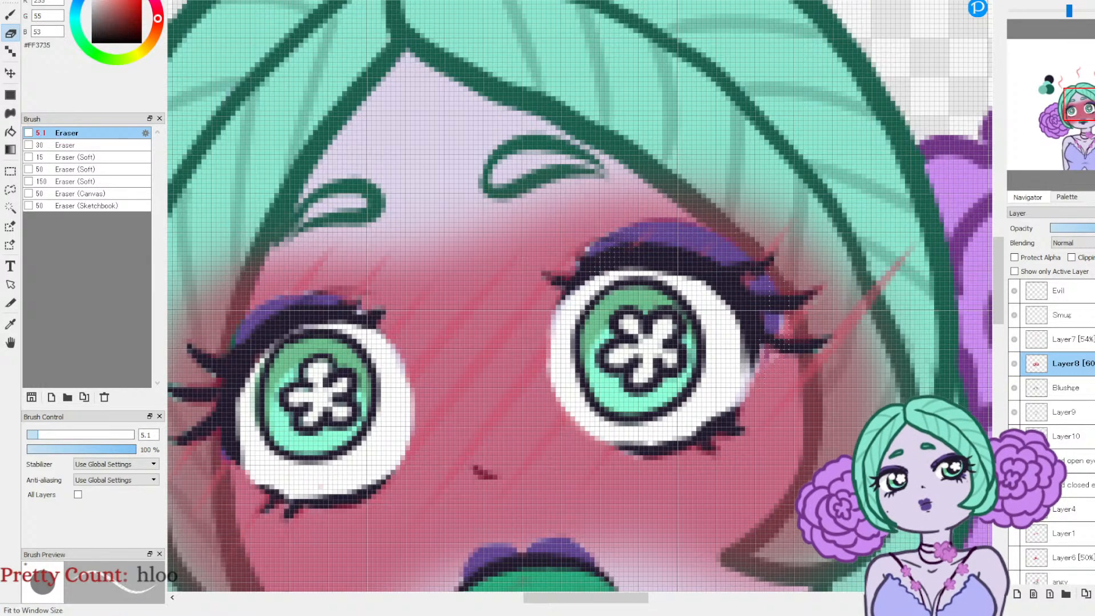
# Step: Toggle the visibility of Layer8 and Layer7 to compare the whole face with and without the blush effects
pyautogui.hotkey('ctrl', '0')
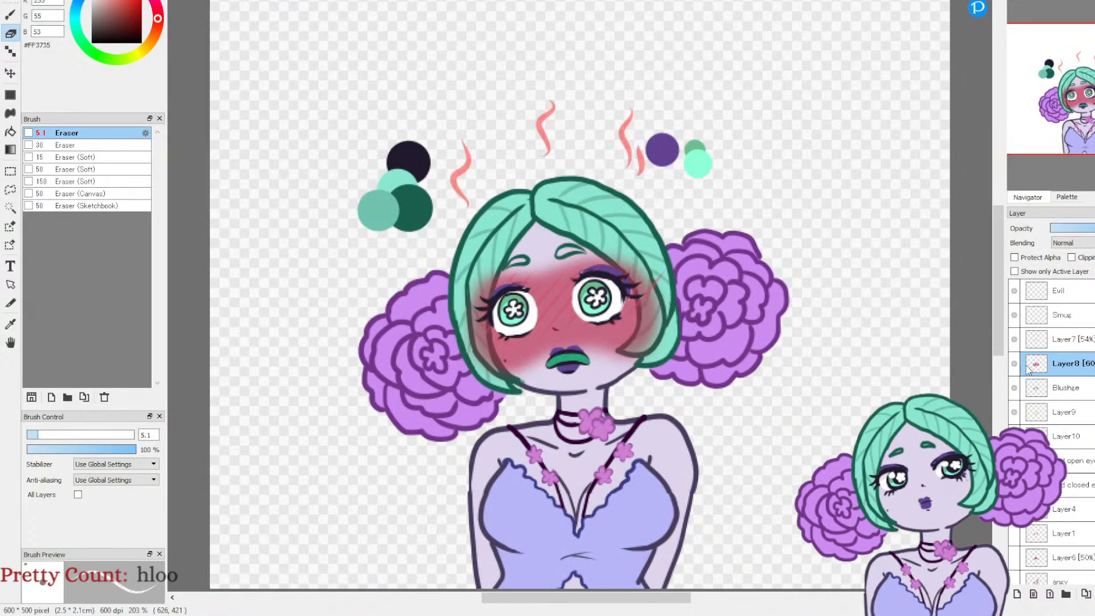
pyautogui.click(1014, 363)
pyautogui.click(1015, 364)
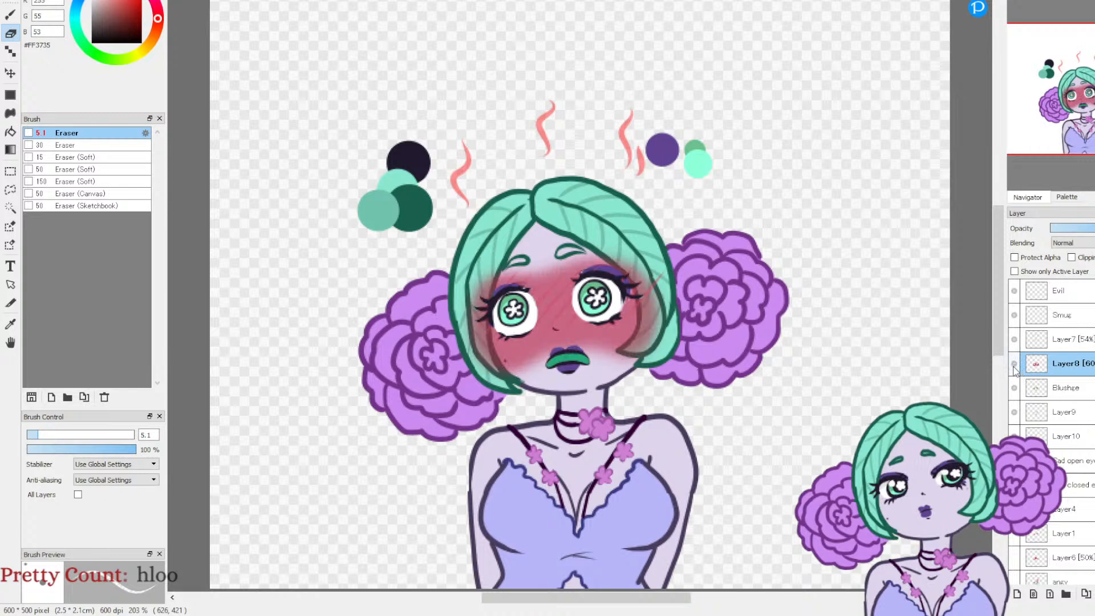
pyautogui.click(1014, 340)
pyautogui.click(1014, 341)
pyautogui.click(1014, 342)
pyautogui.click(1014, 341)
# Step: Choose dark red #C80705 and the AirBrush at size 45 for painting
pyautogui.click(140, 5)
pyautogui.press('b')
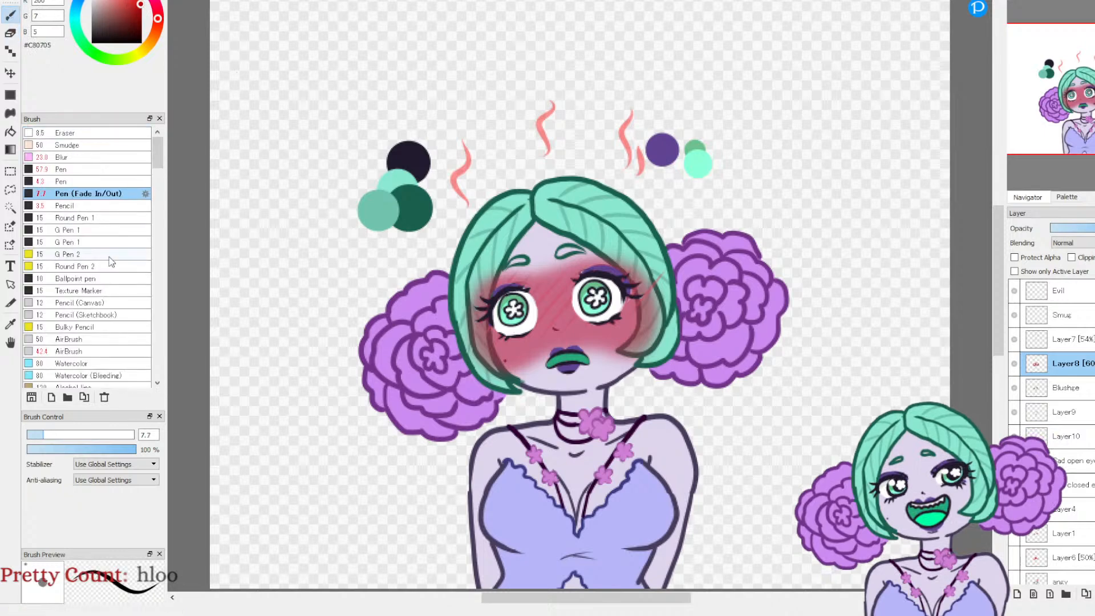
pyautogui.click(79, 351)
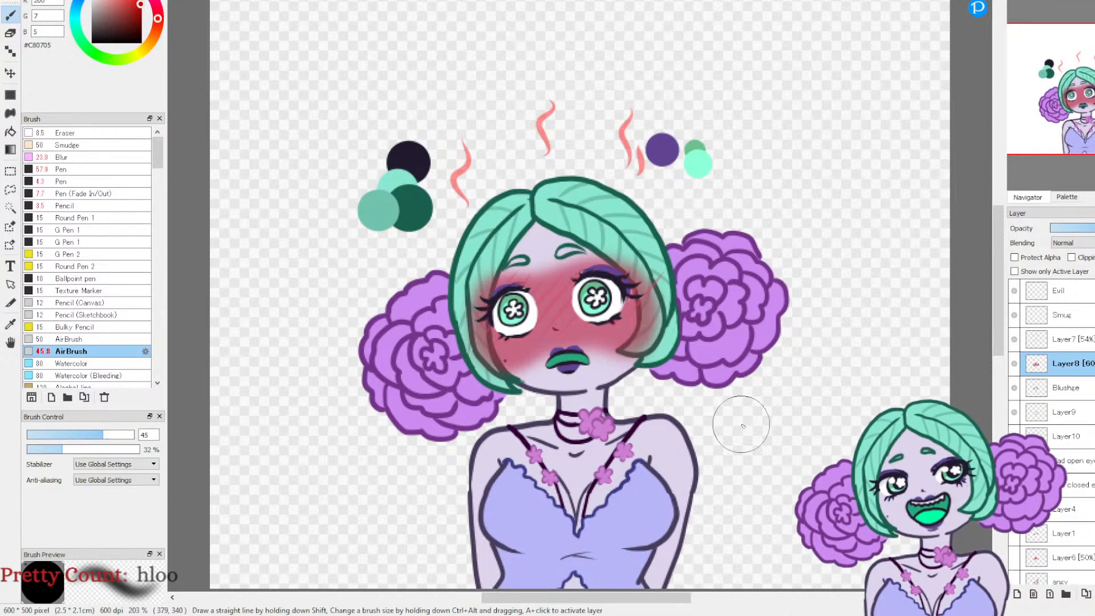
# Step: Toggle the visibility of Layer7, Layer8 and the Blushce line layer to check what each contributes to the face
pyautogui.click(1014, 363)
pyautogui.click(1013, 339)
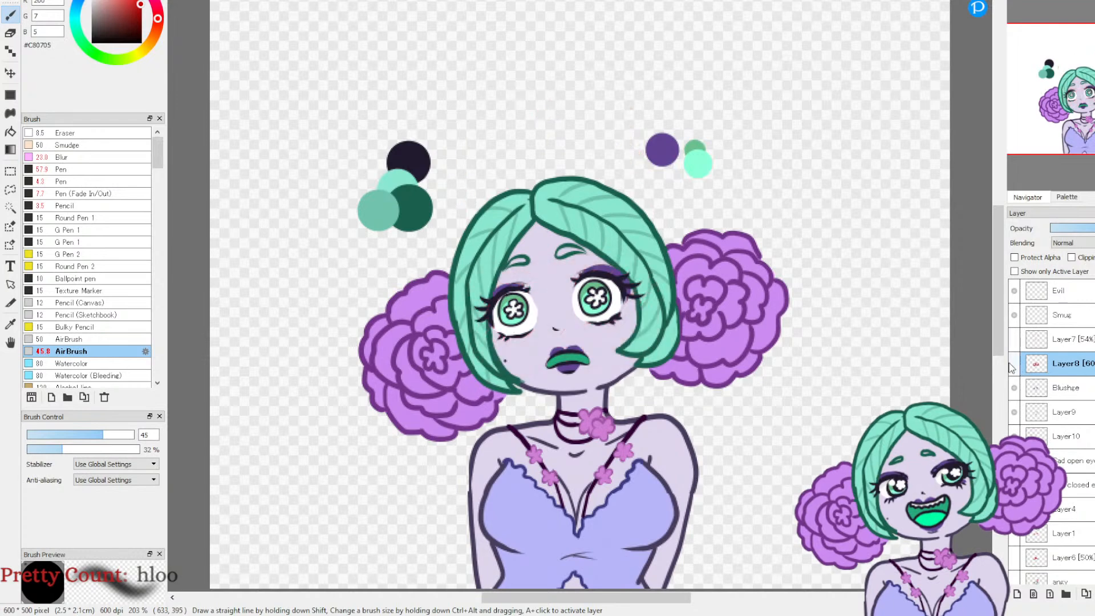
pyautogui.click(1014, 363)
pyautogui.click(1014, 387)
pyautogui.click(1014, 364)
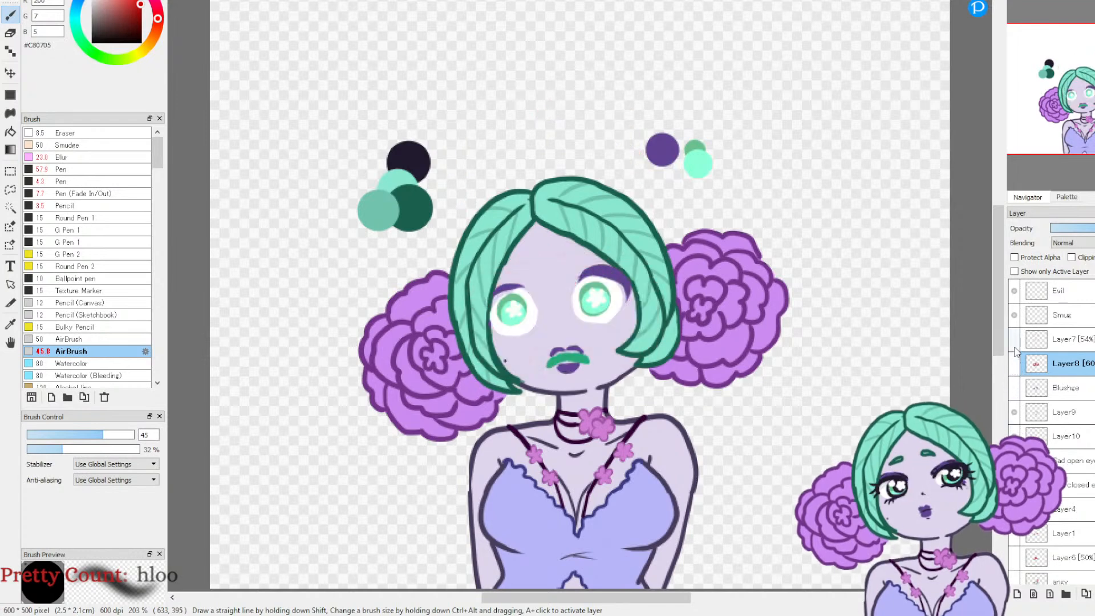
pyautogui.click(1014, 340)
pyautogui.click(1014, 363)
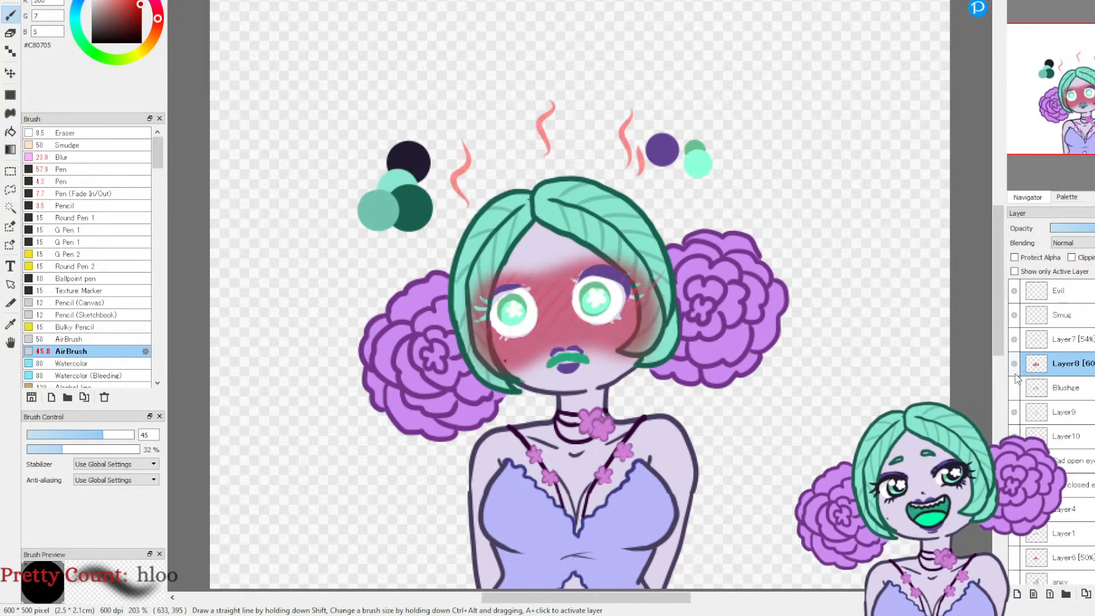
# Step: Undo the steam lines above the head and the erasing of the blush around the eyes
pyautogui.hotkey('ctrl', 'z')
pyautogui.hotkey('ctrl', 'z')
pyautogui.hotkey('ctrl', 'z')
pyautogui.hotkey('ctrl', 'z')
pyautogui.hotkey('ctrl', 'z')
pyautogui.hotkey('ctrl', 'z')
pyautogui.hotkey('ctrl', 'z')
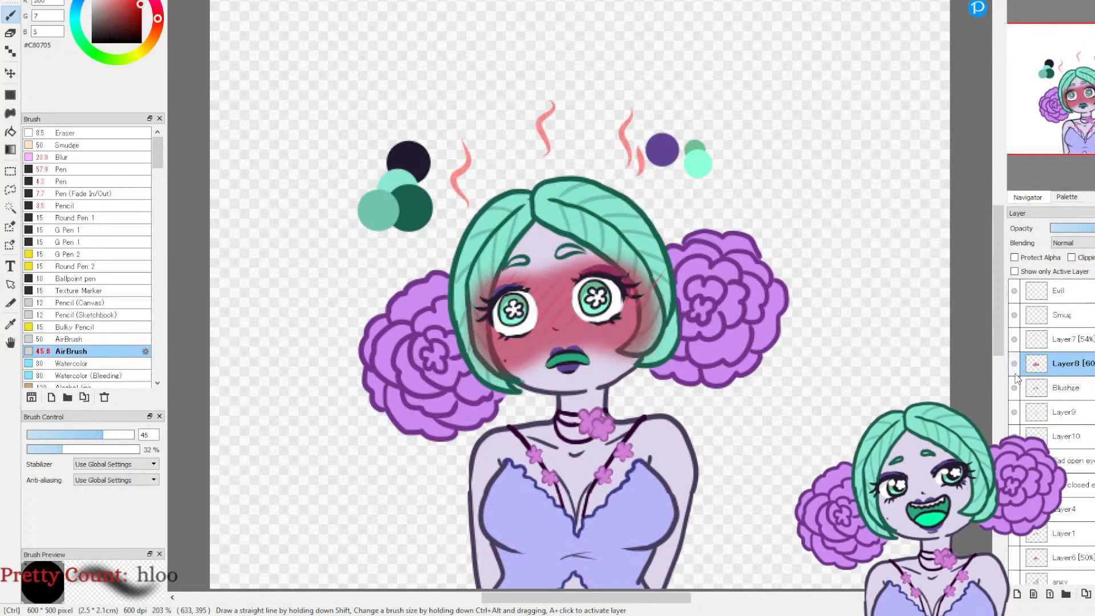
pyautogui.hotkey('ctrl', 'z')
pyautogui.hotkey('ctrl', 'z')
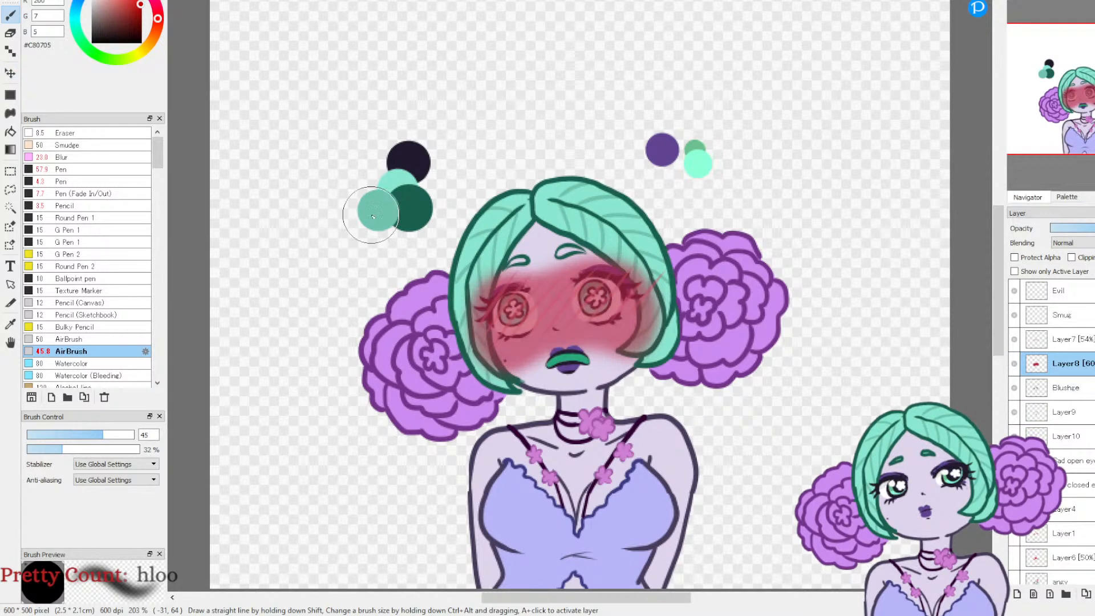
# Step: Hide the blush on Layer8 and the hatching lines on Layer7
pyautogui.click(1013, 363)
pyautogui.click(1013, 339)
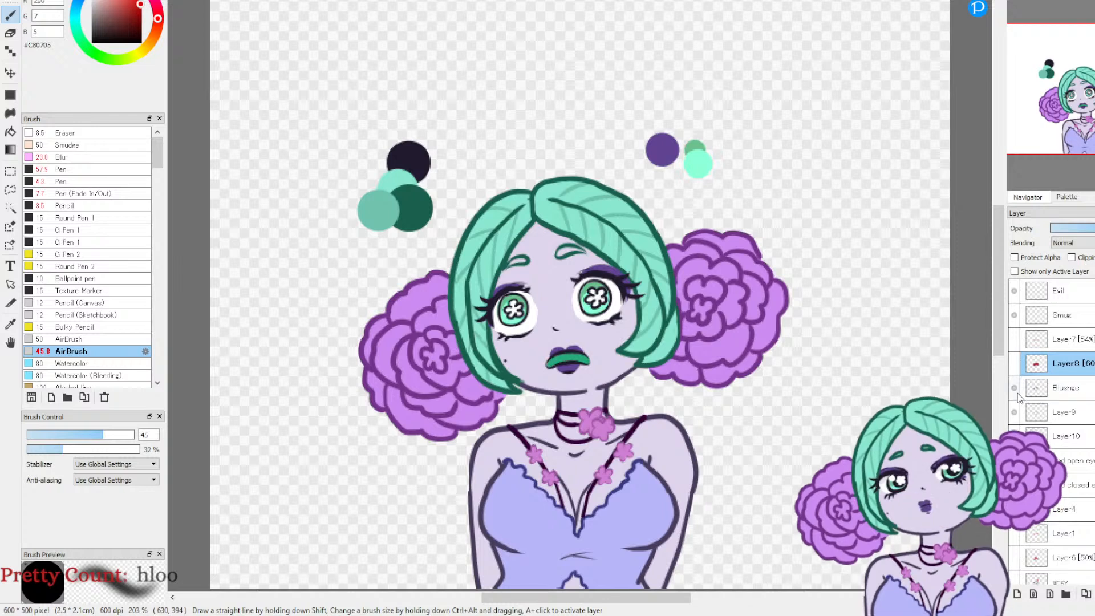
# Step: Try pasting the copied red blush as a new layer above Layer8, and undo the paste
pyautogui.hotkey('ctrl', 'v')
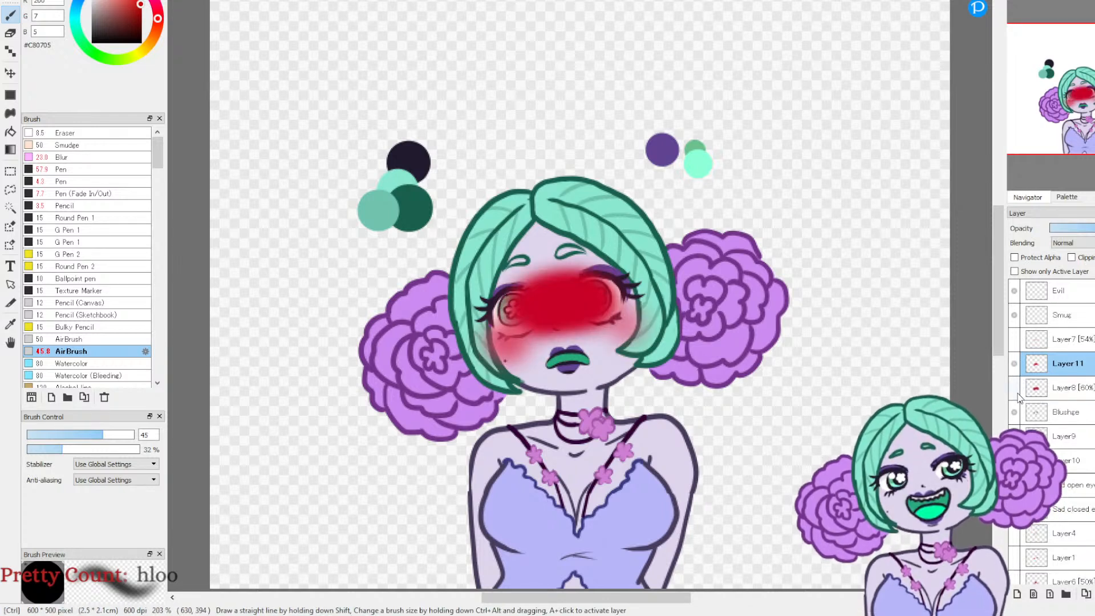
pyautogui.hotkey('ctrl', 'z')
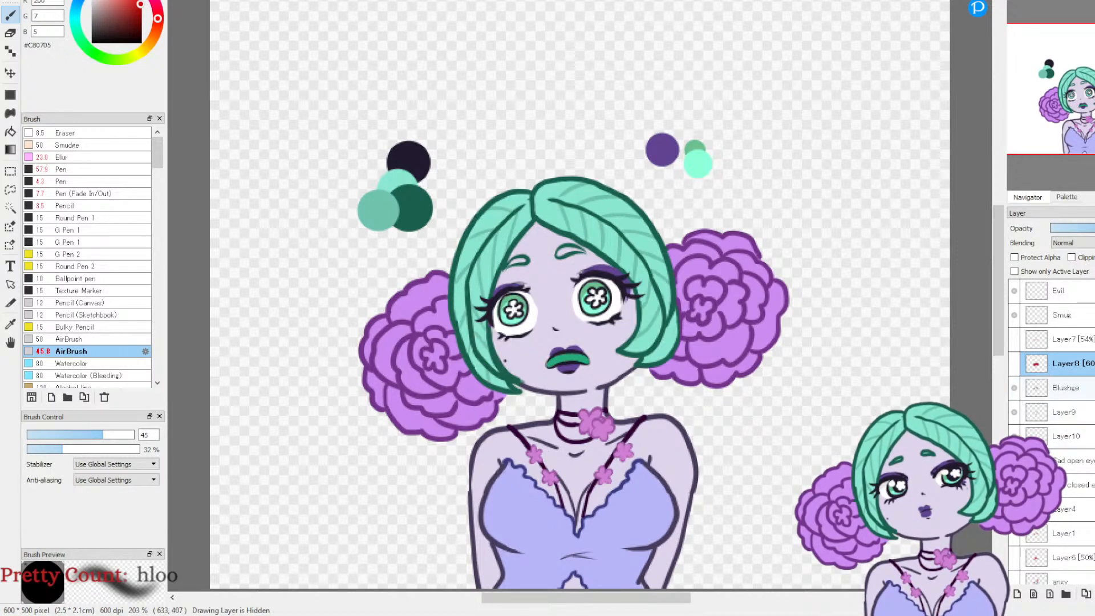
pyautogui.scroll(-1, 1061, 416)
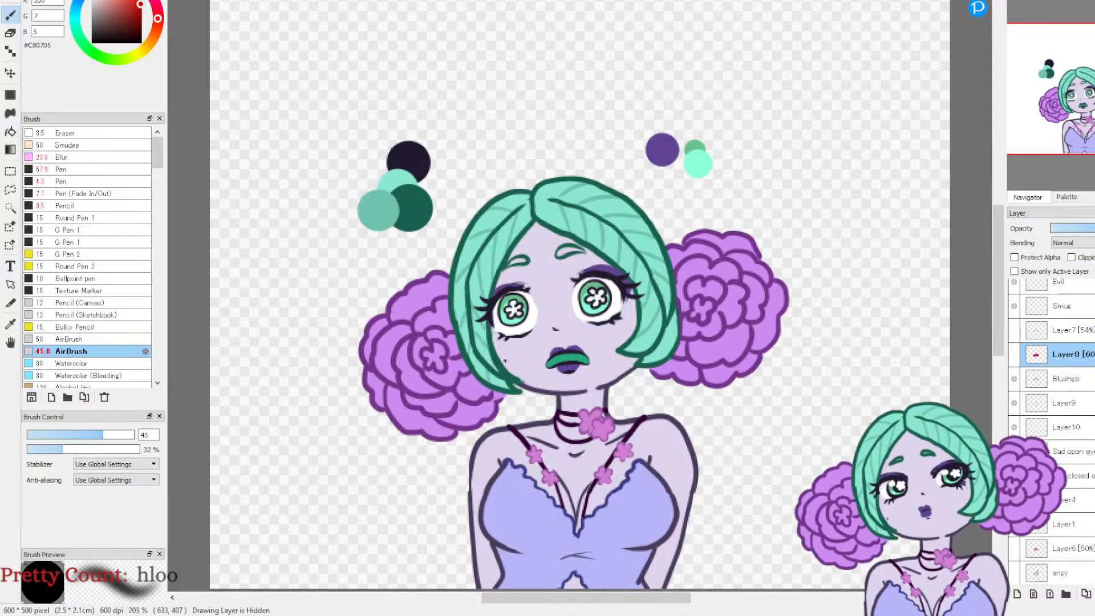
# Step: Fill both eyebrows on the Blushce line layer with the hair's light green #8BE7D0, using the Pen at size 3.2
pyautogui.scroll(1, 1055, 416)
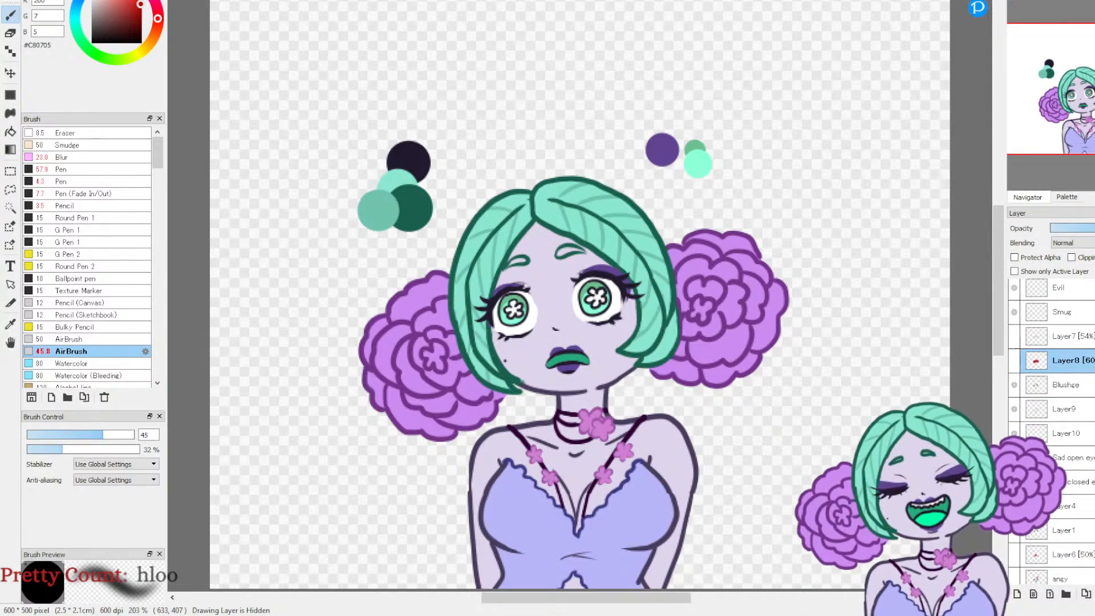
pyautogui.click(1058, 391)
pyautogui.click(1013, 390)
pyautogui.click(1013, 389)
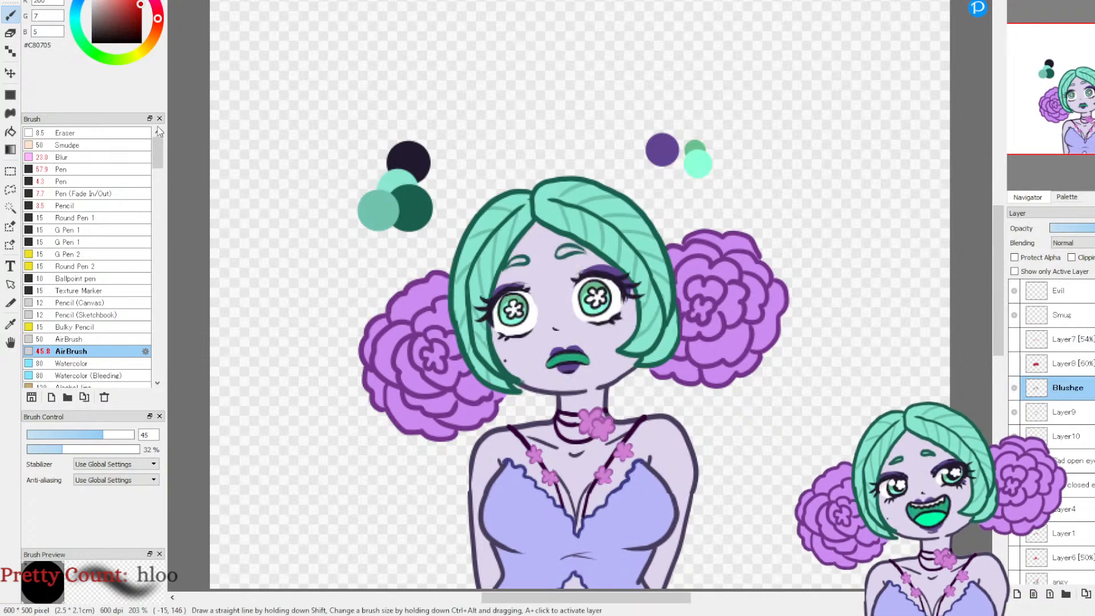
pyautogui.click(49, 2)
pyautogui.click(11, 323)
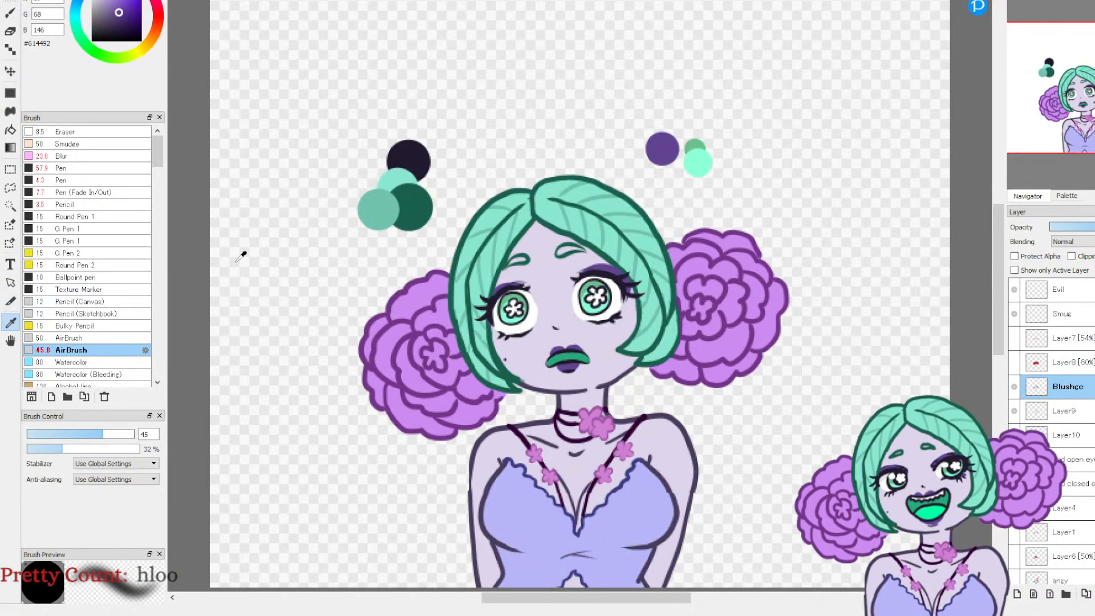
pyautogui.click(598, 231)
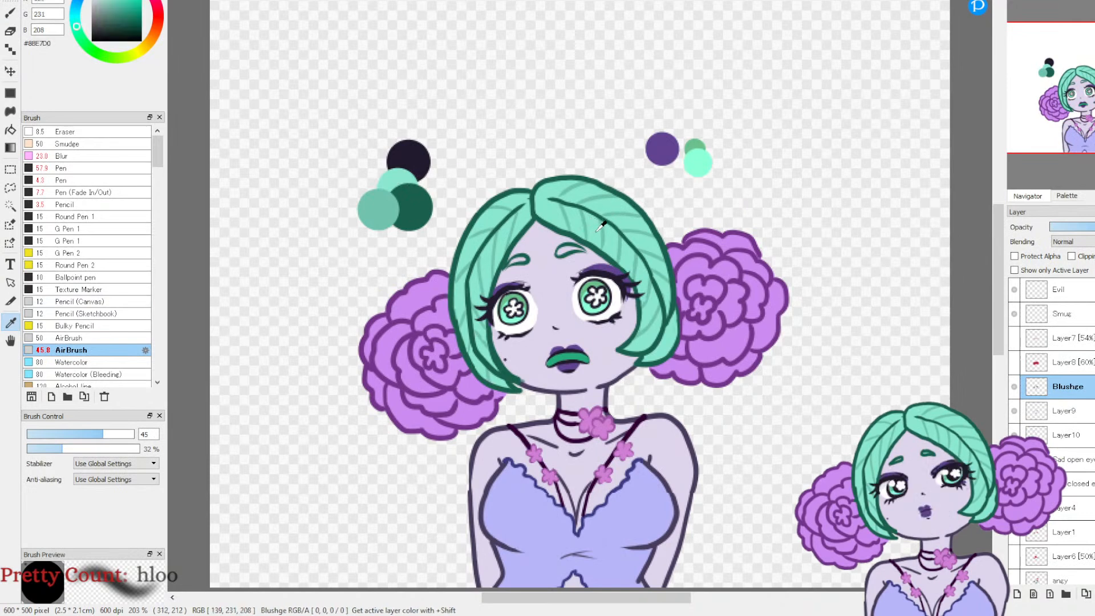
pyautogui.press('b')
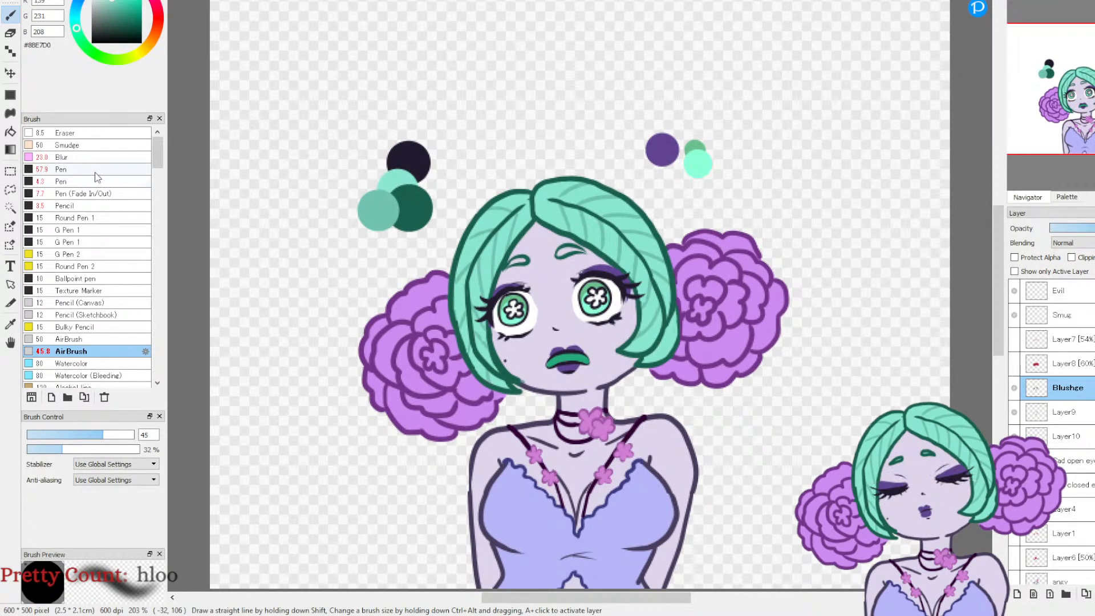
pyautogui.click(92, 182)
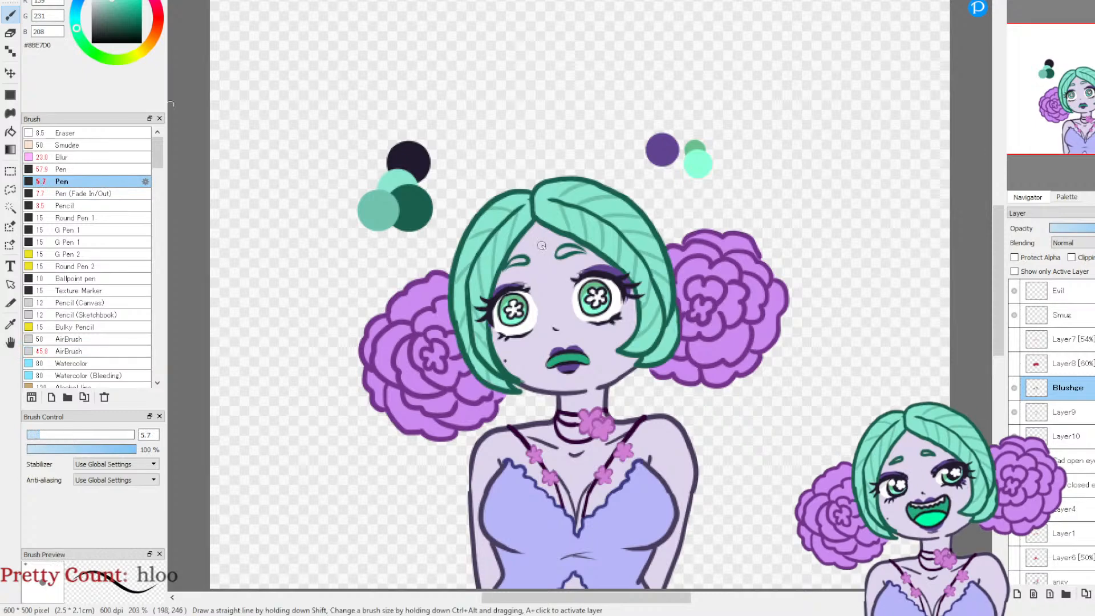
pyautogui.click(1017, 2)
pyautogui.click(1017, 2)
pyautogui.click(1016, 2)
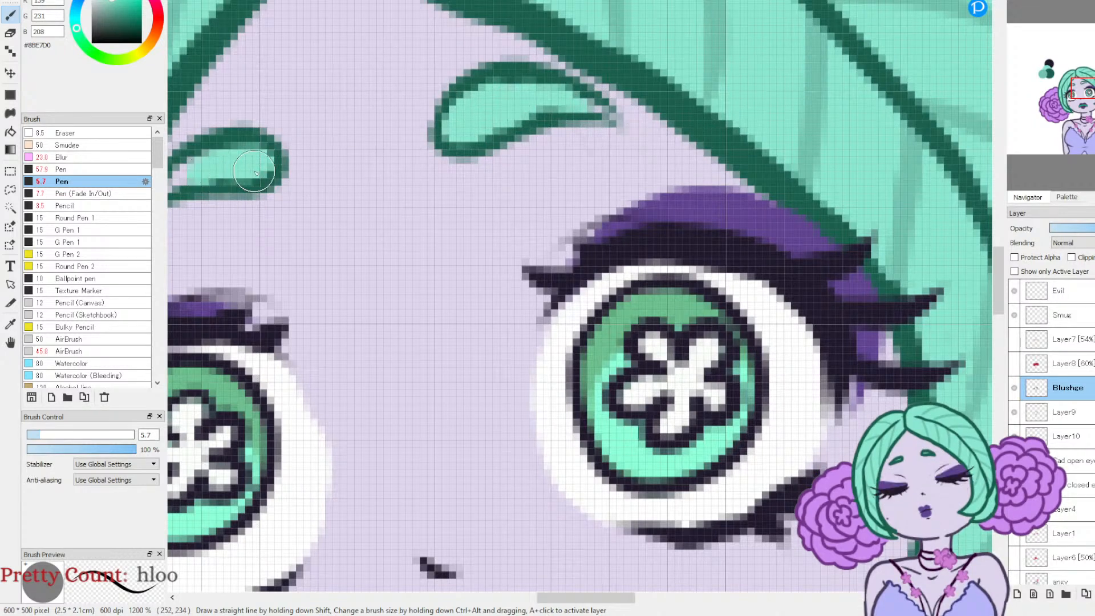
pyautogui.moveTo(561, 595); pyautogui.dragTo(528, 595)
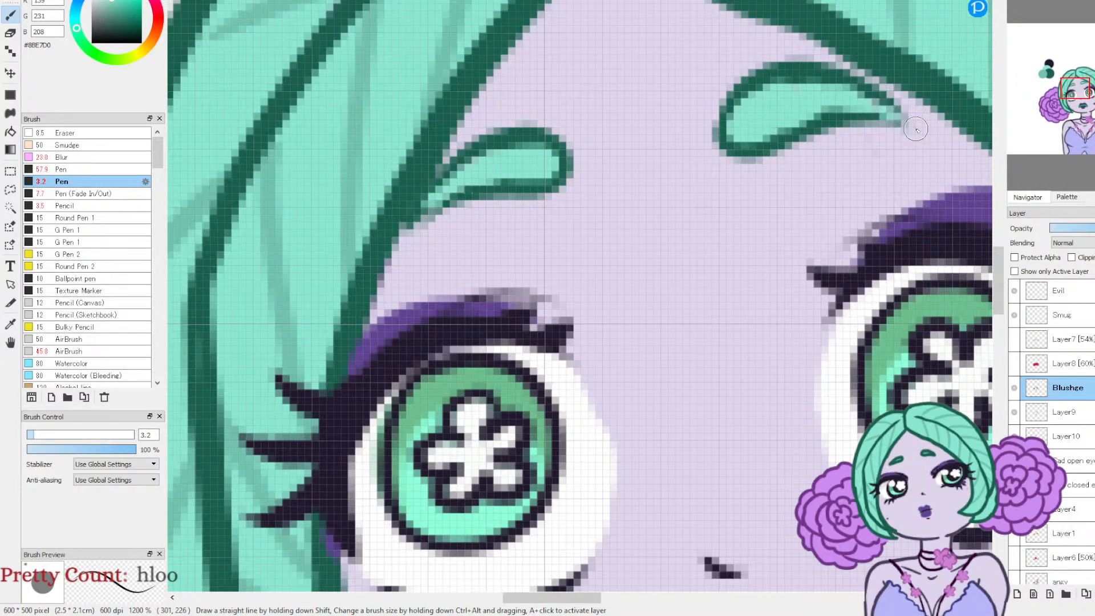
pyautogui.click(1038, 22)
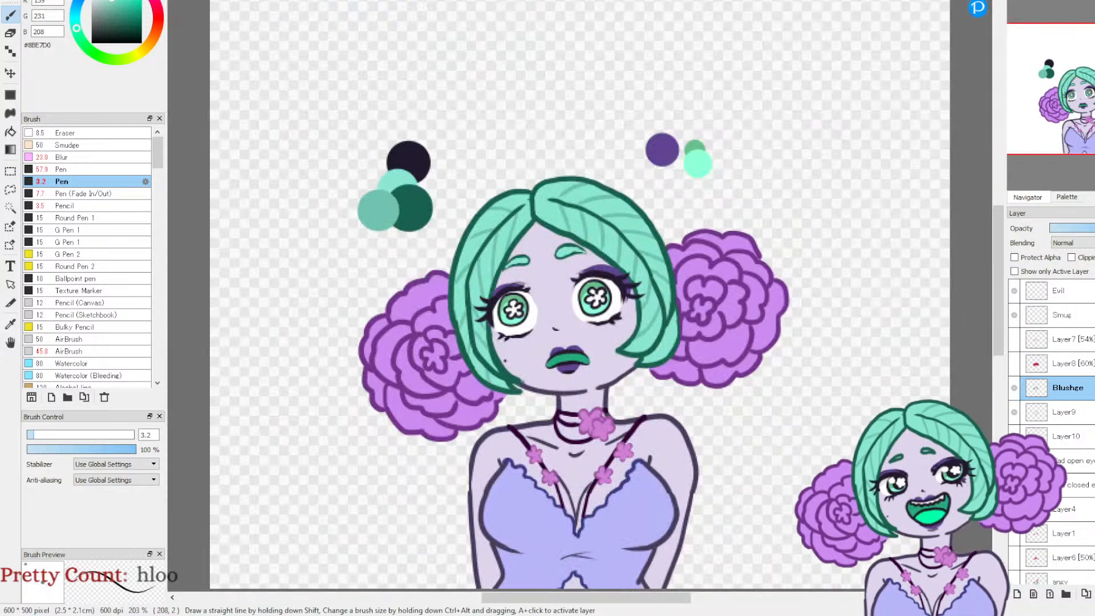
# Step: Sample the mint swatch #8CFFD8 and try a highlight on the green part of the mouth in the Blushce line layer
pyautogui.click(11, 322)
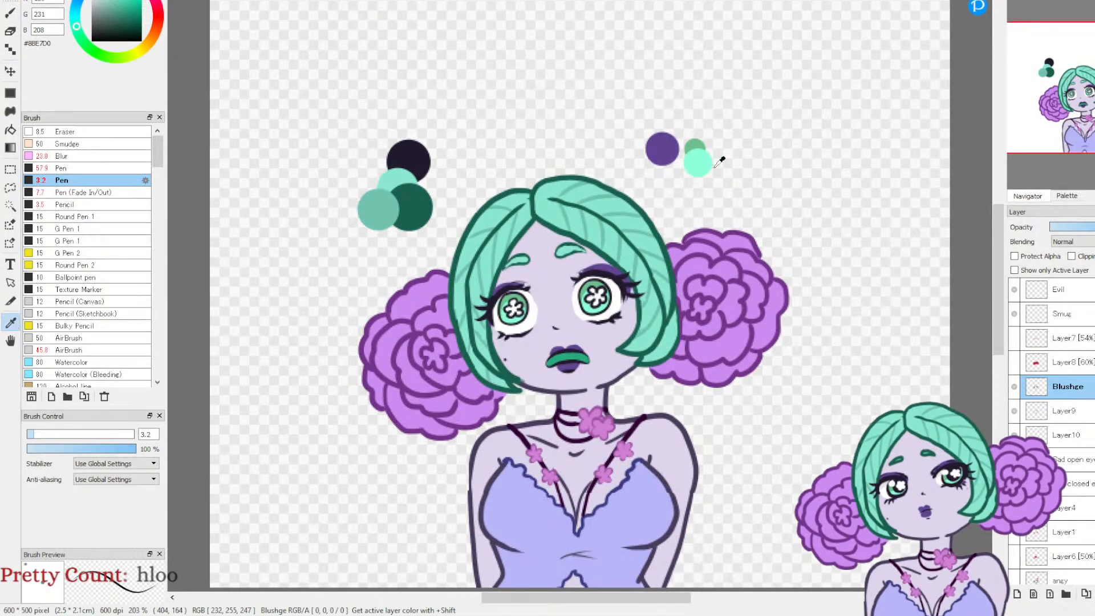
pyautogui.click(11, 13)
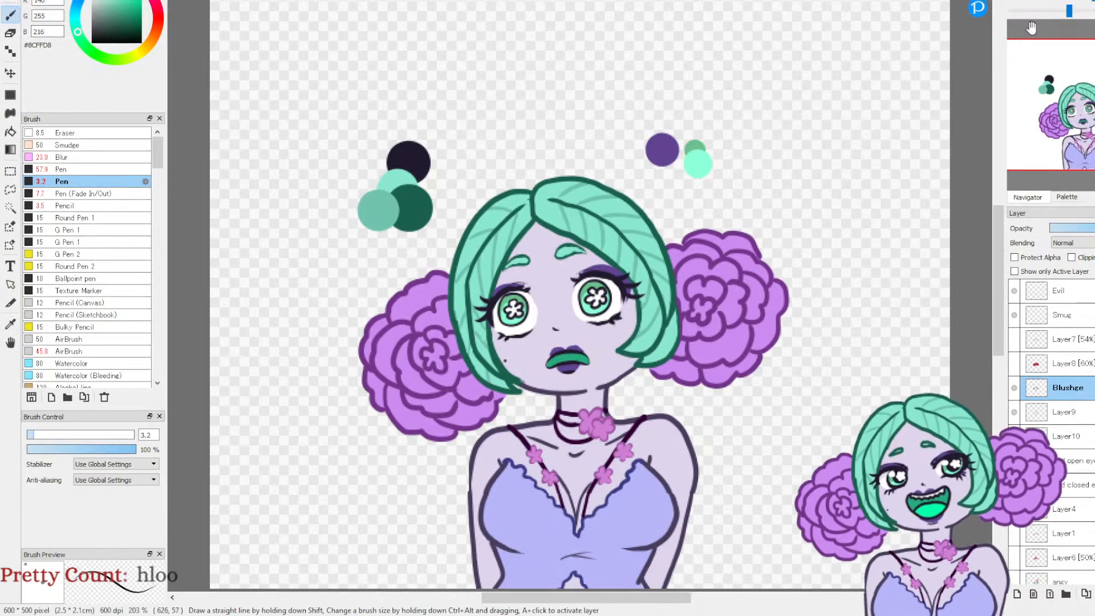
pyautogui.click(1016, 4)
pyautogui.click(1016, 5)
pyautogui.click(1016, 5)
pyautogui.click(1016, 5)
pyautogui.moveTo(1072, 112); pyautogui.dragTo(1069, 126)
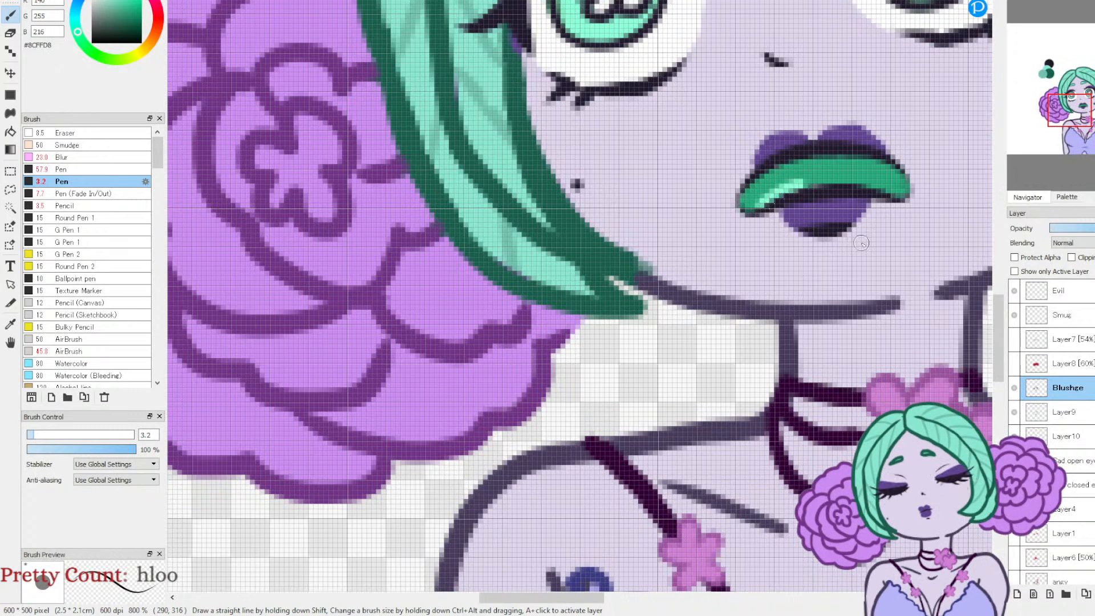
pyautogui.click(1014, 388)
pyautogui.click(1014, 388)
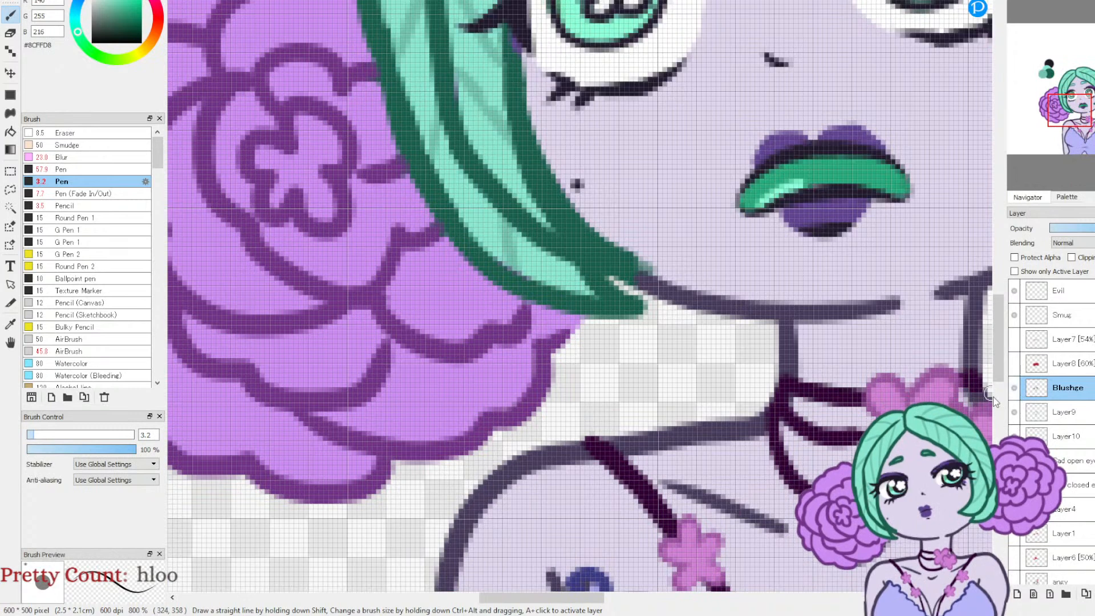
pyautogui.click(1014, 388)
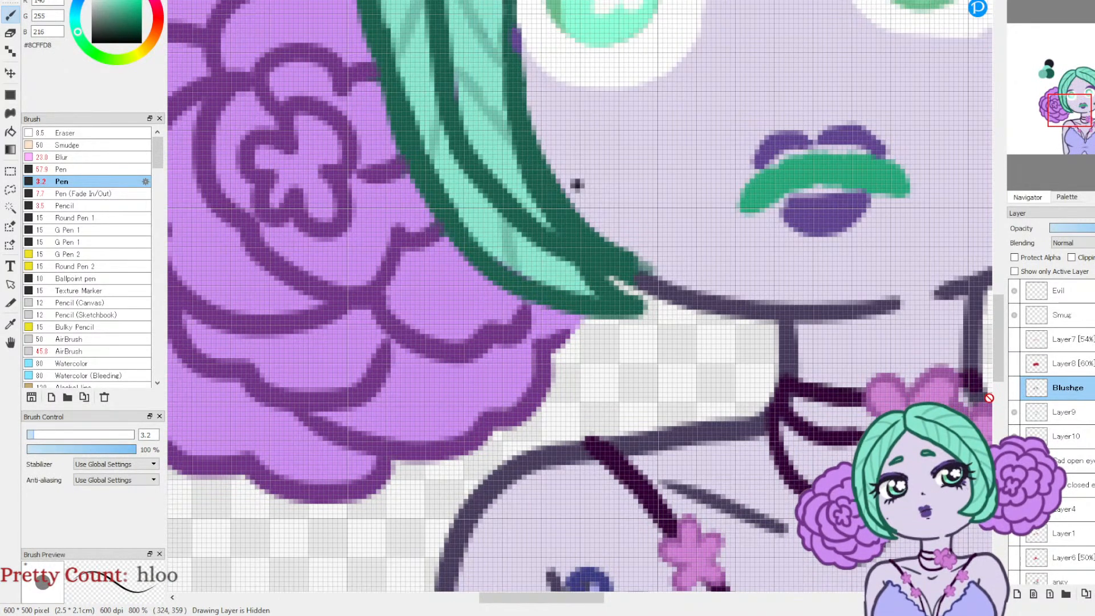
pyautogui.click(1015, 388)
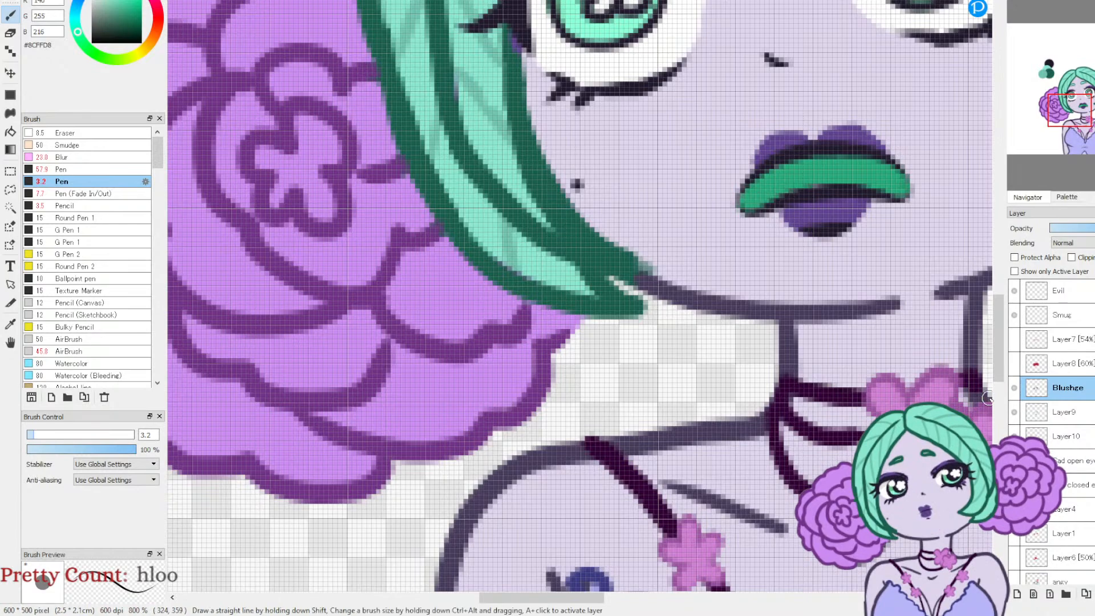
# Step: Paint a mint highlight along the green part of the mouth on Layer9
pyautogui.moveTo(1079, 113); pyautogui.dragTo(1085, 124)
pyautogui.click(1058, 415)
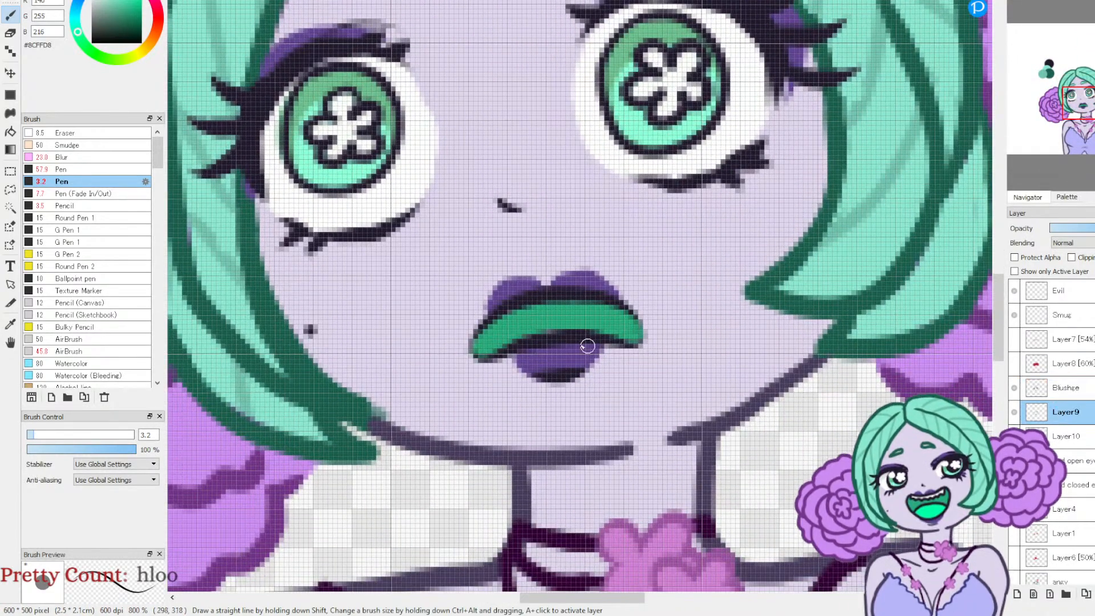
pyautogui.moveTo(491, 345)
pyautogui.mouseDown()
pyautogui.moveTo(574, 325)
pyautogui.moveTo(632, 338)
pyautogui.moveTo(564, 316)
pyautogui.moveTo(505, 341)
pyautogui.mouseUp()
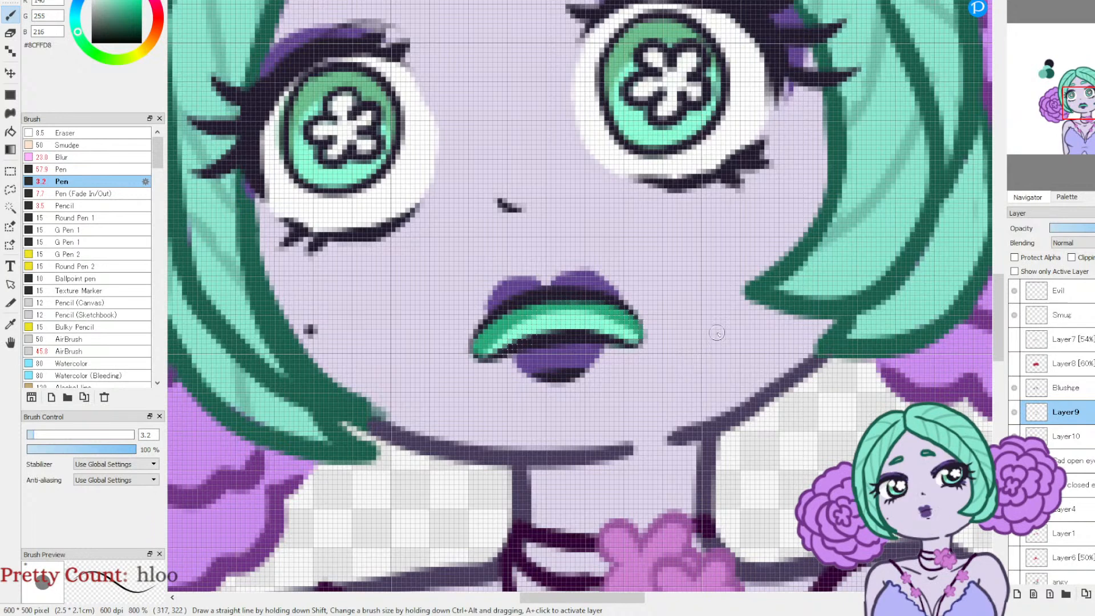
pyautogui.moveTo(1022, 54)
pyautogui.click(1041, 1)
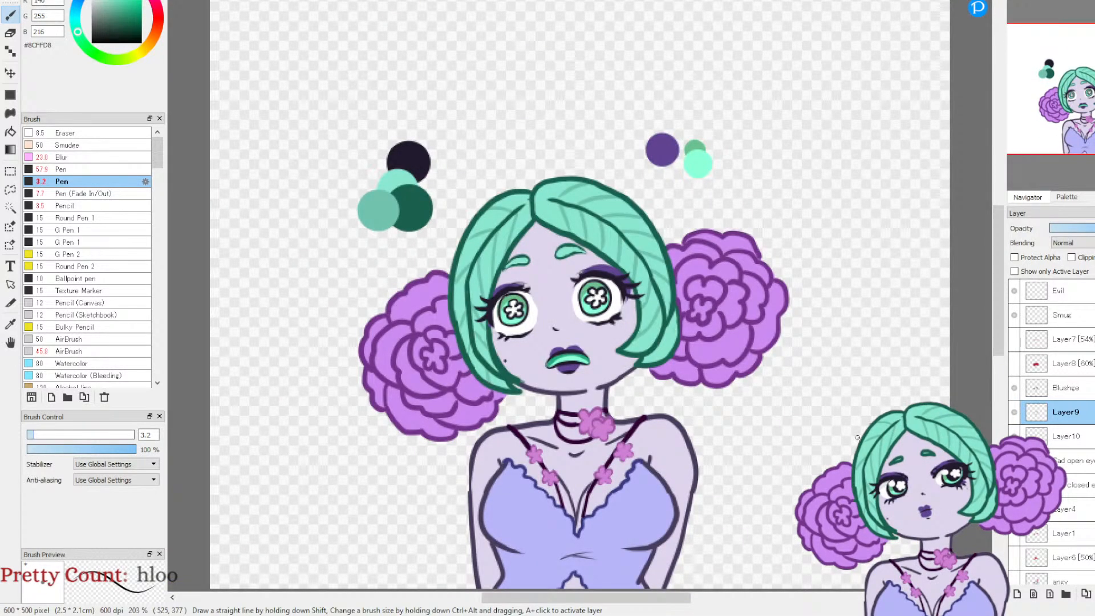
# Step: Add a new layer above the Blushce line layer, and toggle Blushce, Layer9 and Layer10 to check what each contributes
pyautogui.click(1054, 390)
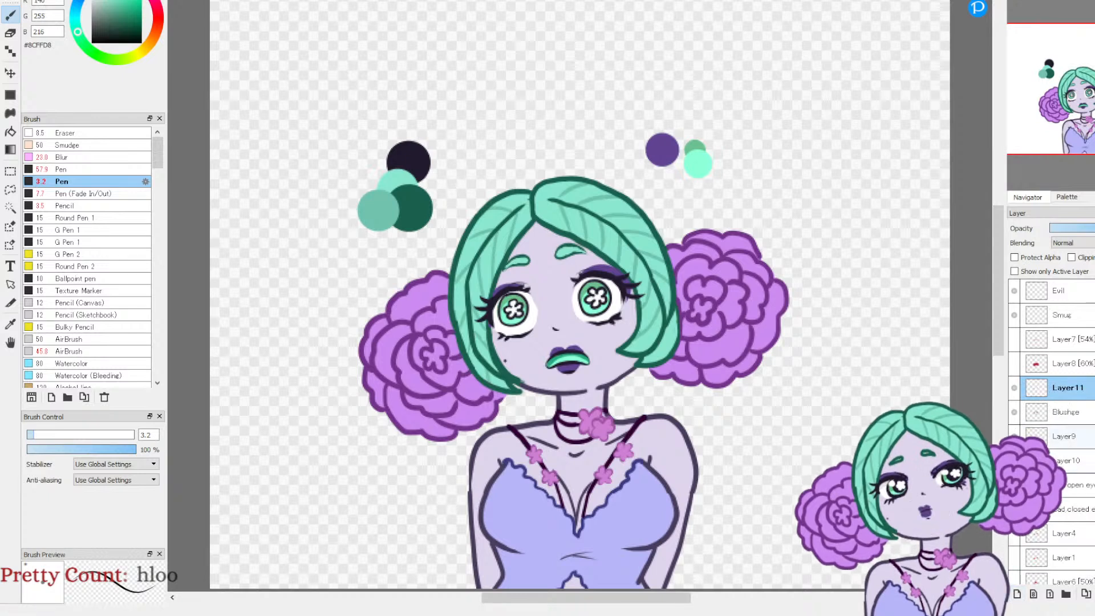
pyautogui.click(1014, 412)
pyautogui.click(1013, 436)
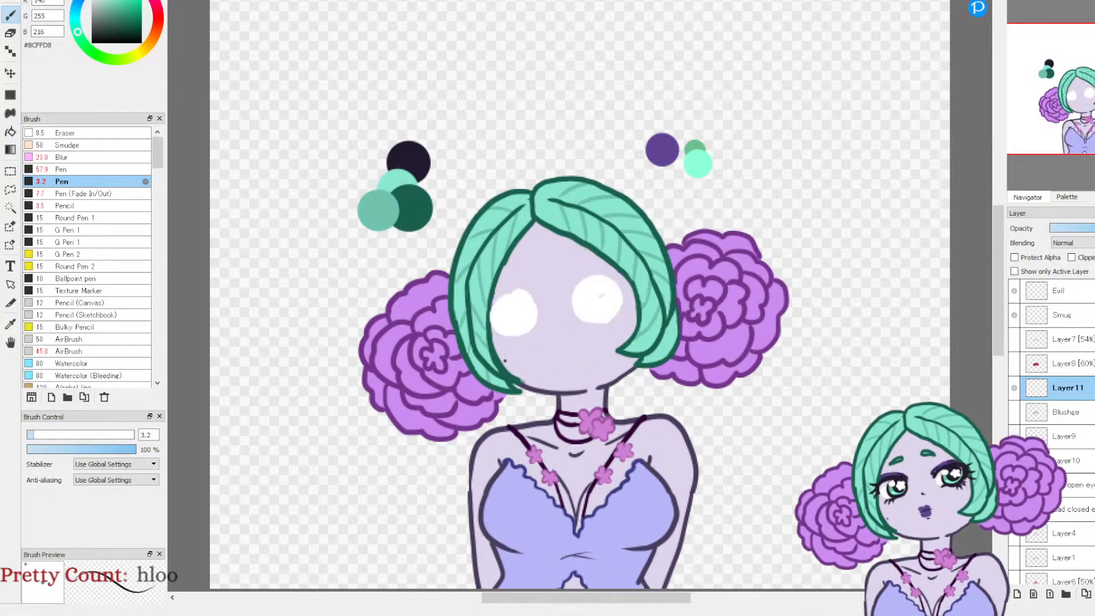
pyautogui.click(1014, 436)
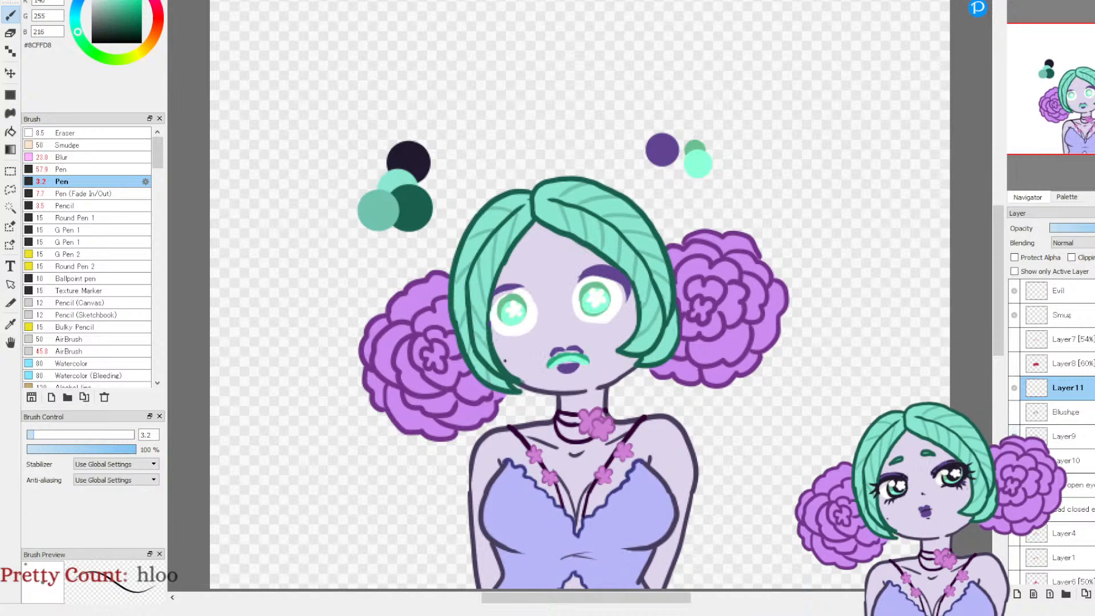
pyautogui.click(1014, 436)
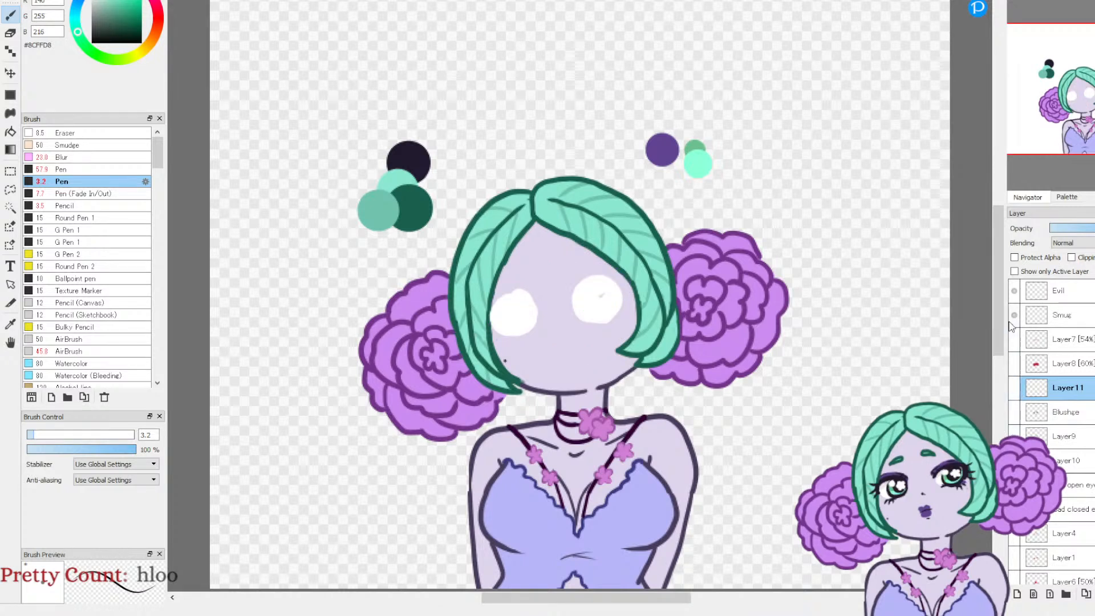
pyautogui.click(1014, 461)
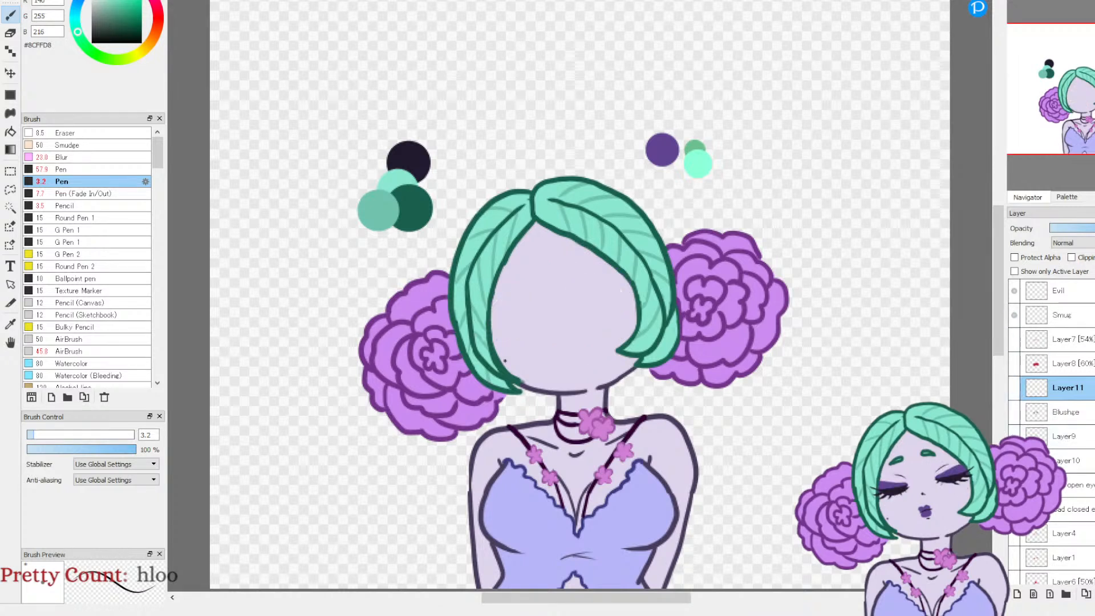
pyautogui.click(1014, 461)
pyautogui.click(1014, 436)
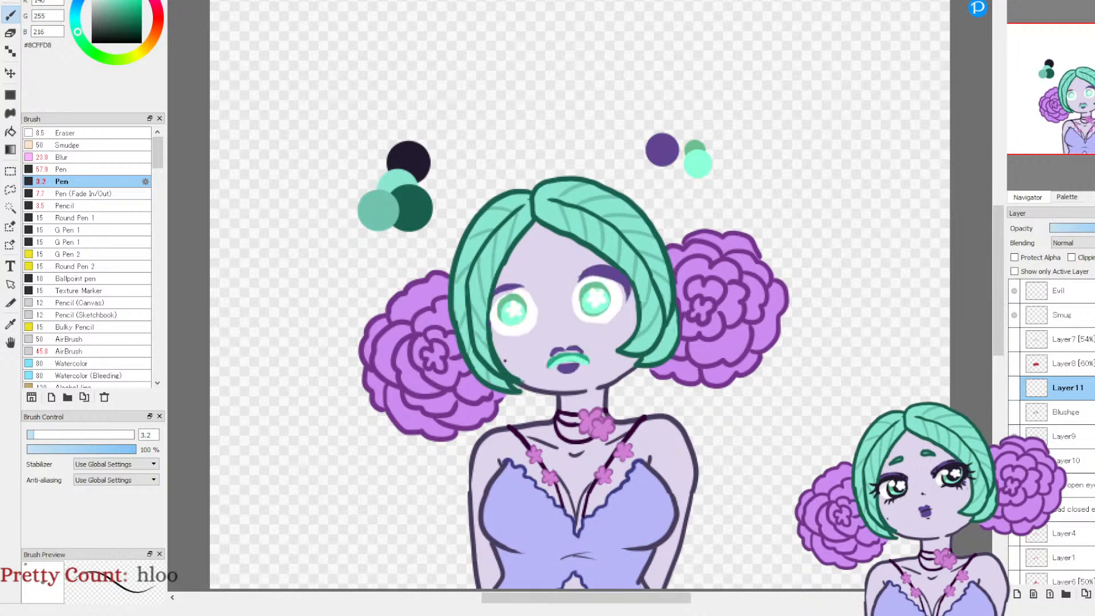
pyautogui.click(1013, 412)
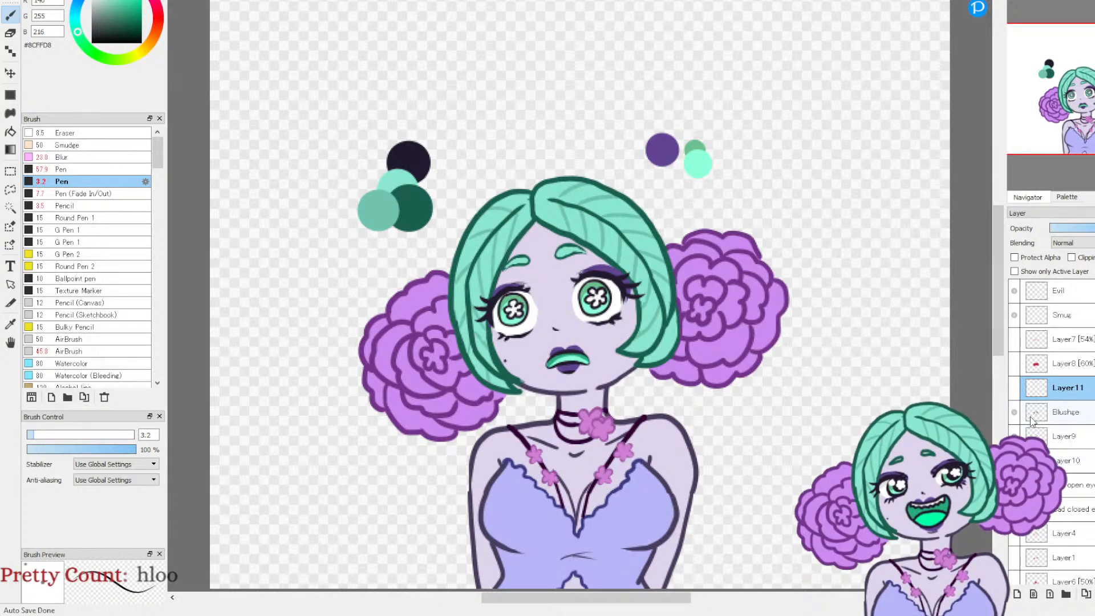
# Step: Select the Blushce line layer, sample the dark outline colour #211A2D and switch to the Eraser at size 5.1
pyautogui.click(1013, 412)
pyautogui.click(1014, 412)
pyautogui.click(1065, 419)
pyautogui.click(1014, 415)
pyautogui.click(1014, 413)
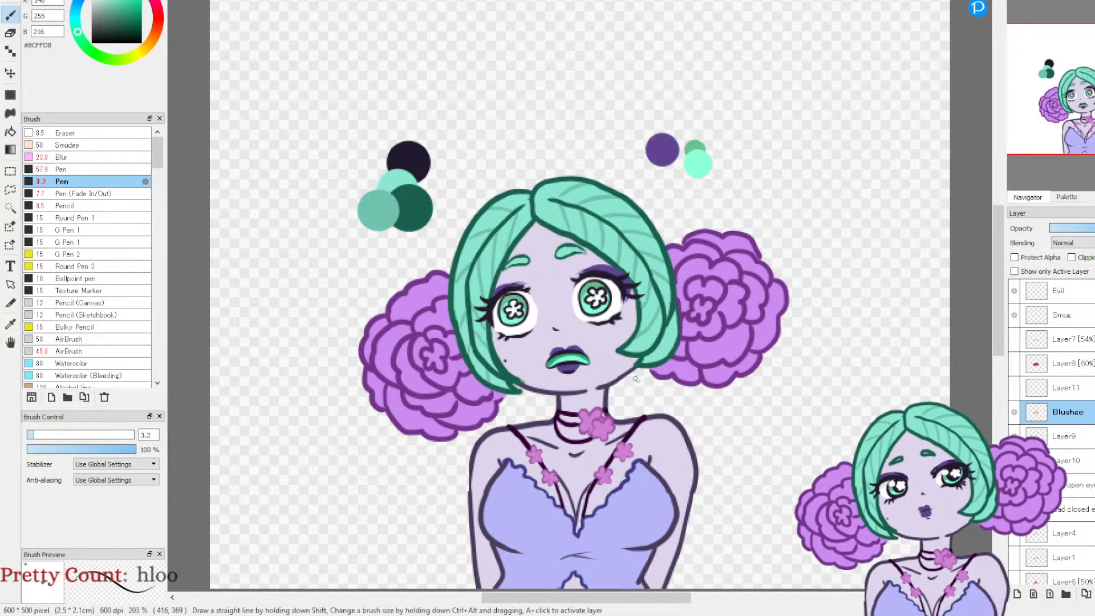
pyautogui.click(10, 322)
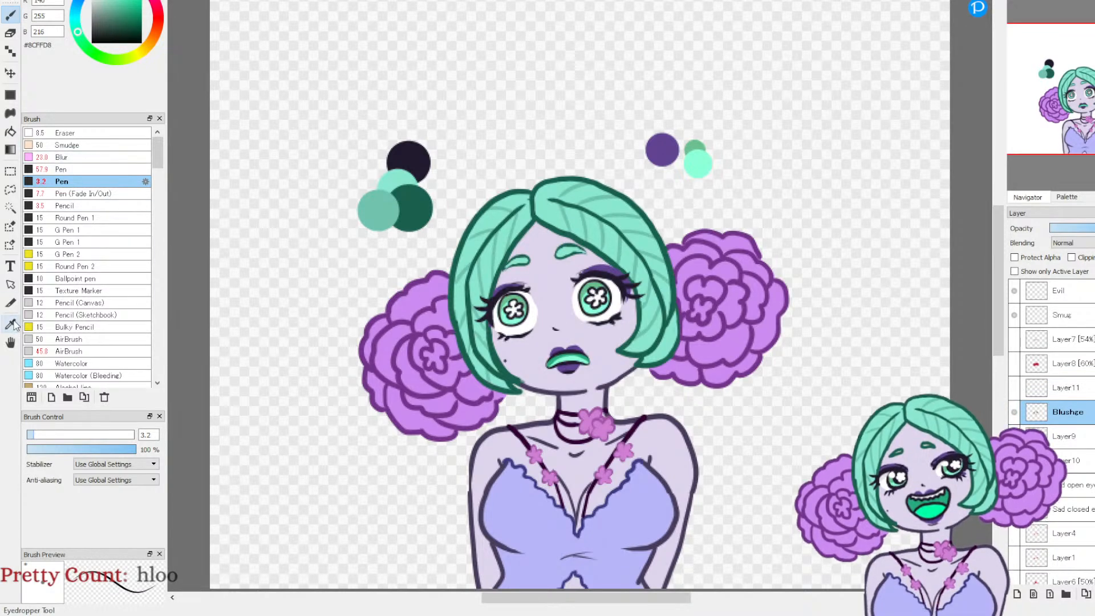
pyautogui.press('e')
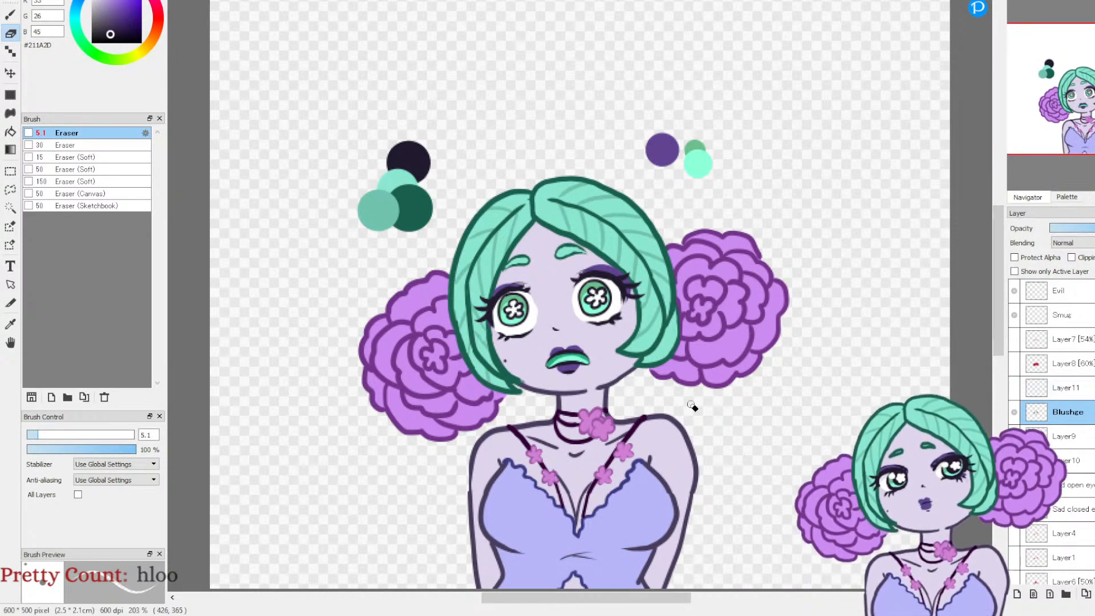
# Step: Hide the Blushce, Layer9 and Layer10 face layers, check the red blush on Layer8, and add a new layer above Blushce
pyautogui.click(1013, 414)
pyautogui.click(1014, 437)
pyautogui.click(1014, 461)
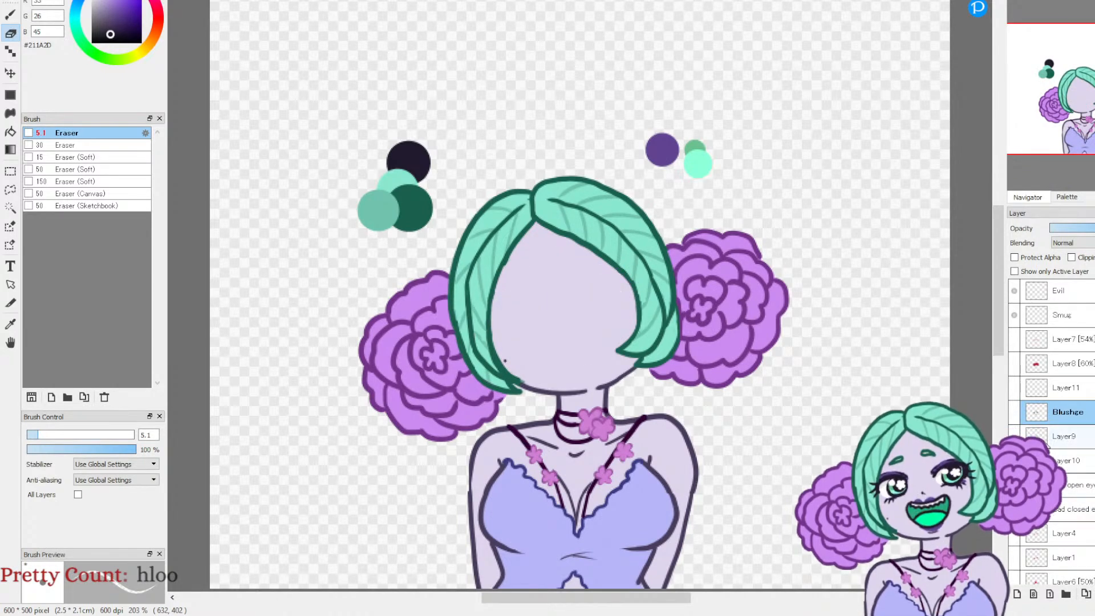
pyautogui.click(1013, 364)
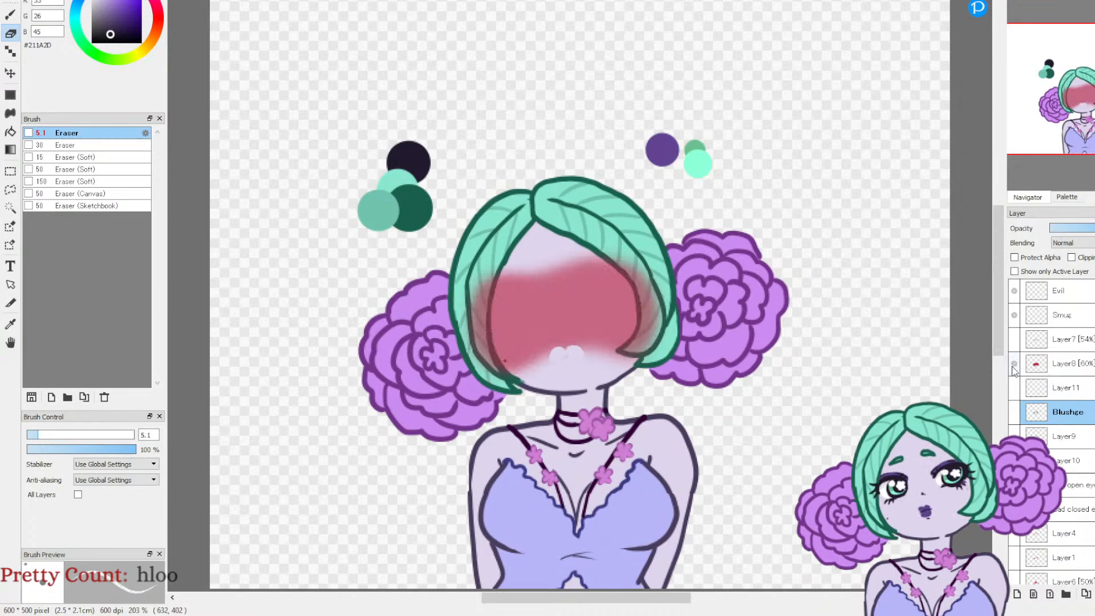
pyautogui.click(1014, 364)
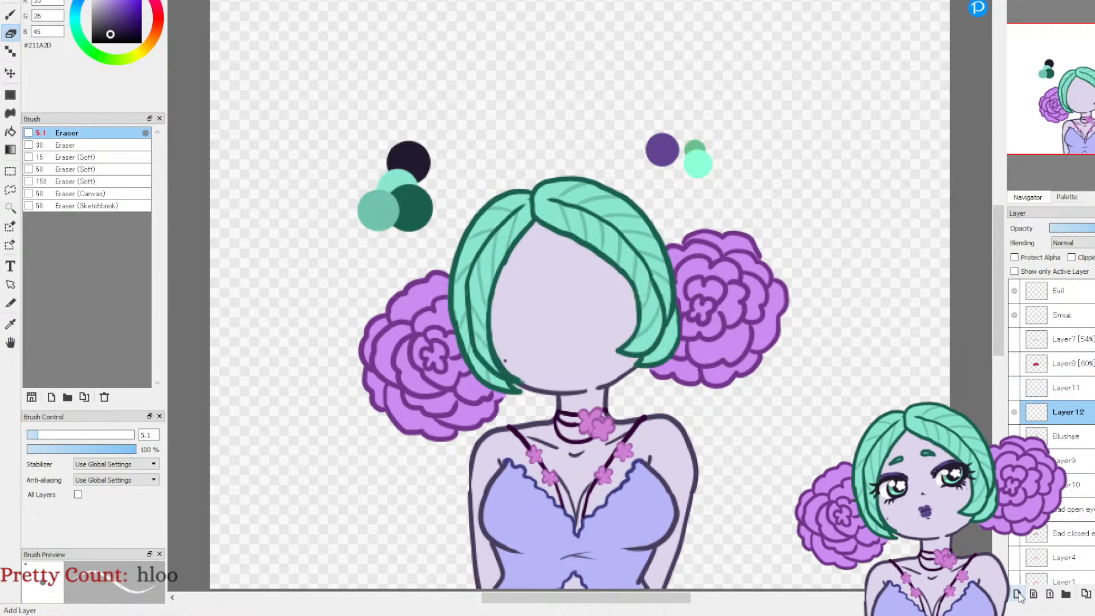
# Step: Cover the whole face on Layer12 with red #C80705, using the AirBrush at size 89
pyautogui.click(10, 16)
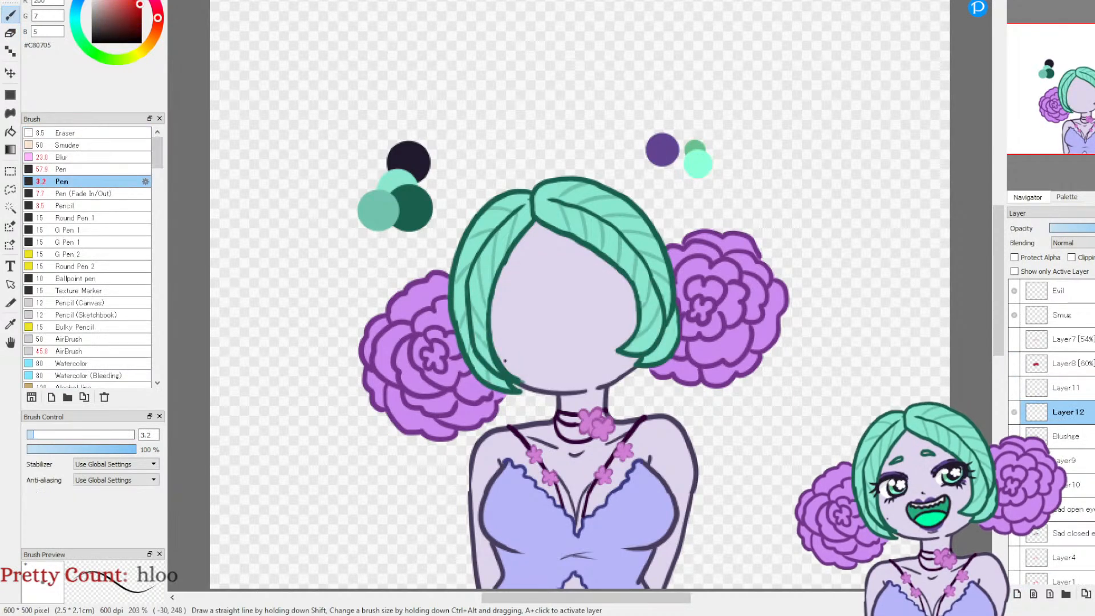
pyautogui.click(98, 351)
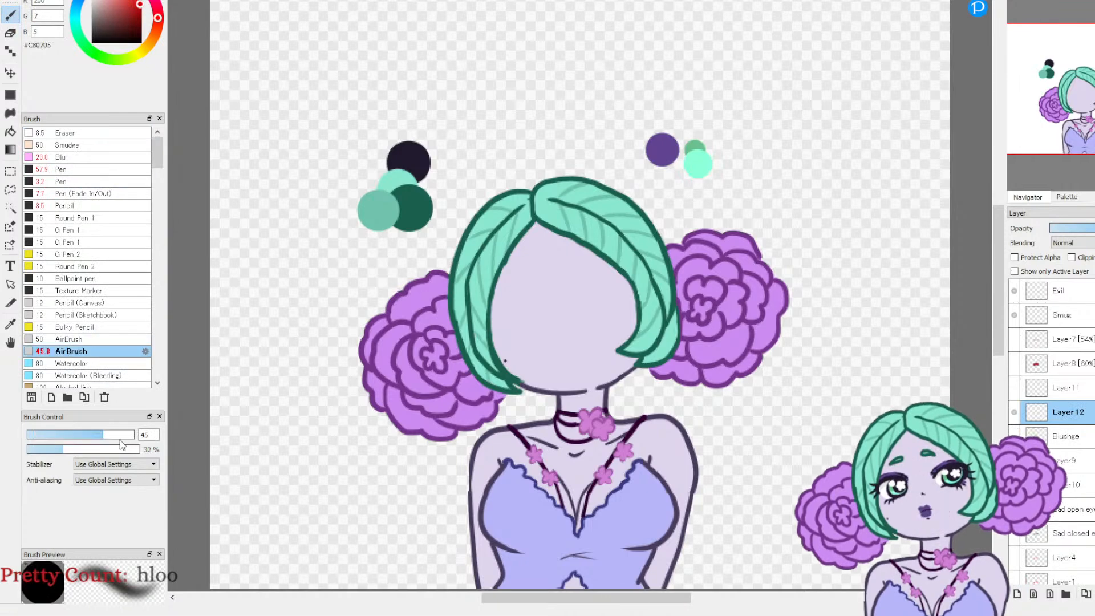
pyautogui.moveTo(119, 437); pyautogui.dragTo(120, 437)
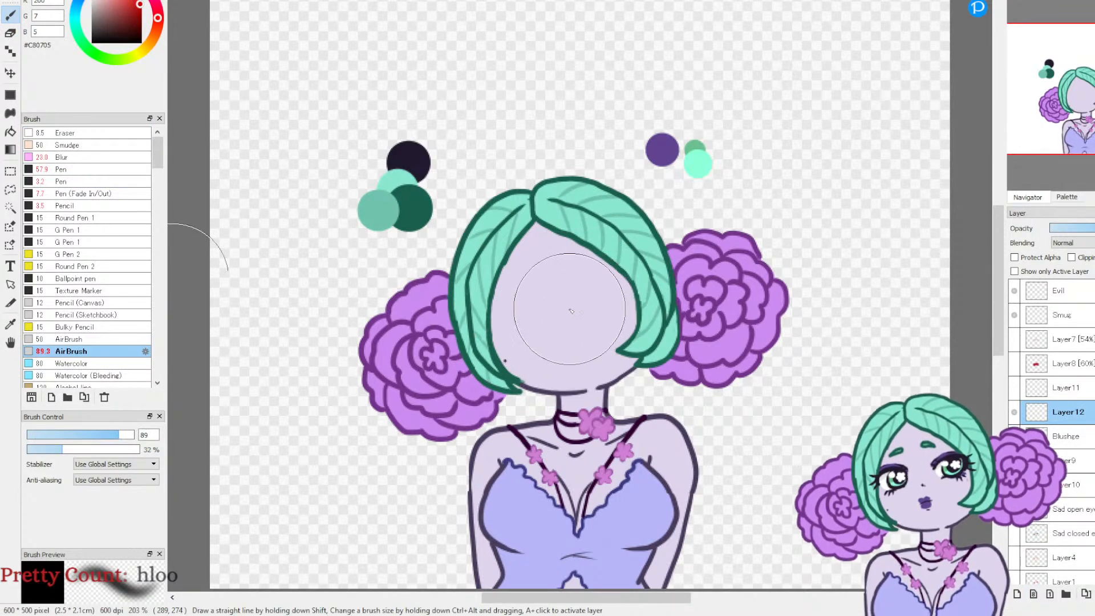
pyautogui.moveTo(568, 312)
pyautogui.mouseDown()
pyautogui.moveTo(561, 296)
pyautogui.moveTo(616, 308)
pyautogui.moveTo(582, 317)
pyautogui.moveTo(556, 371)
pyautogui.moveTo(573, 362)
pyautogui.moveTo(547, 350)
pyautogui.moveTo(629, 324)
pyautogui.moveTo(593, 317)
pyautogui.moveTo(683, 365)
pyautogui.mouseUp()
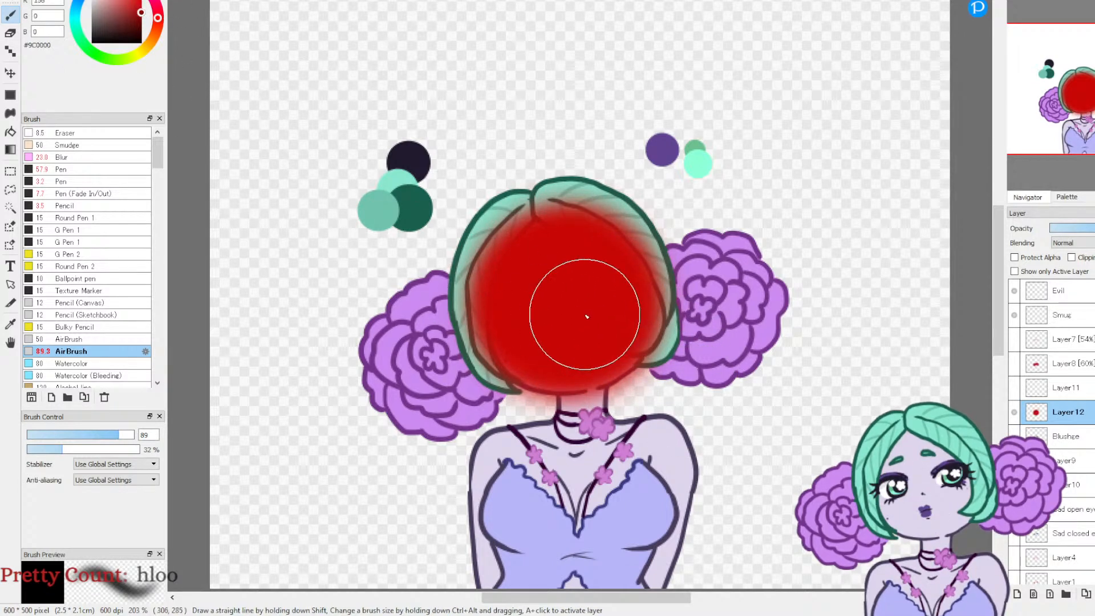
# Step: Airbrush a lighter red #F32929 glow in the centre of the red face, and switch to the size 10 Ballpoint pen in pink #FF507B
pyautogui.moveTo(577, 320); pyautogui.dragTo(502, 296)
pyautogui.hotkey('ctrl', 'z')
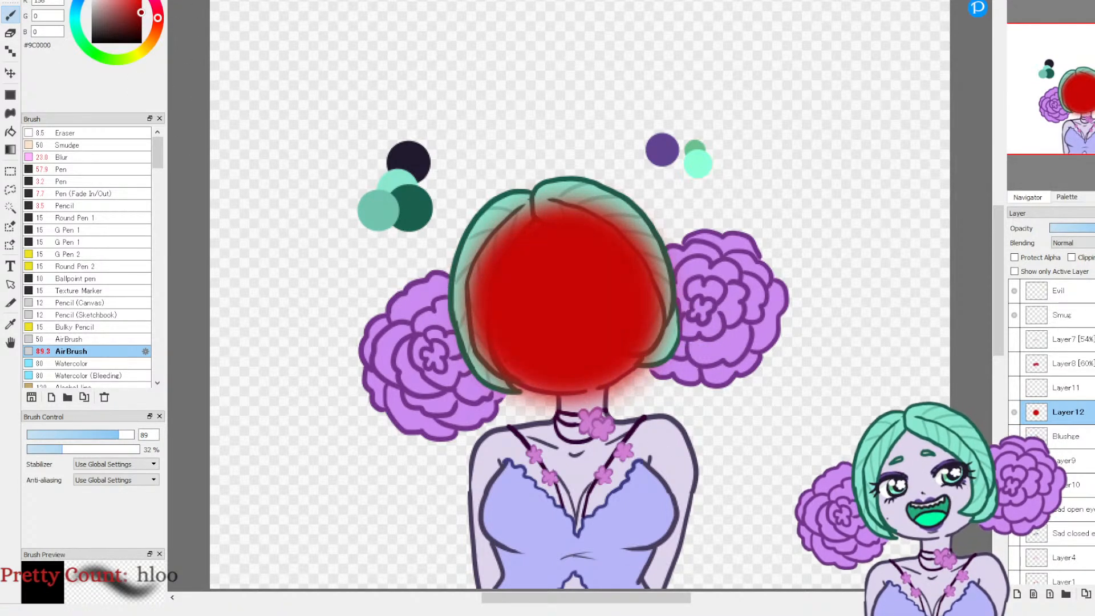
pyautogui.click(134, 1)
pyautogui.moveTo(569, 310)
pyautogui.mouseDown()
pyautogui.moveTo(580, 301)
pyautogui.moveTo(553, 319)
pyautogui.mouseUp()
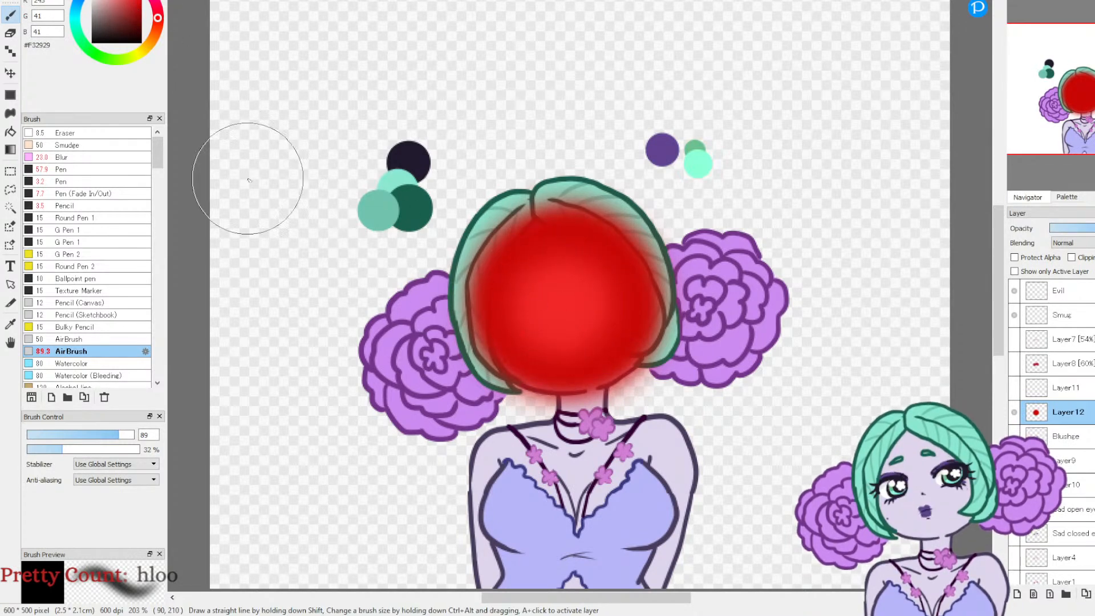
pyautogui.moveTo(120, 0); pyautogui.dragTo(121, 0)
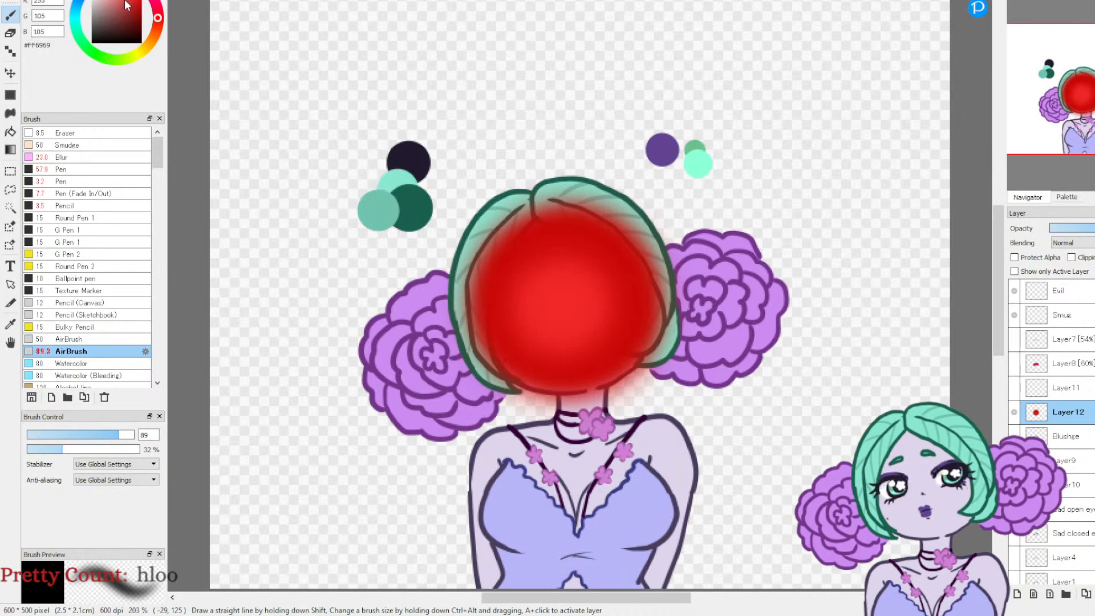
pyautogui.click(83, 279)
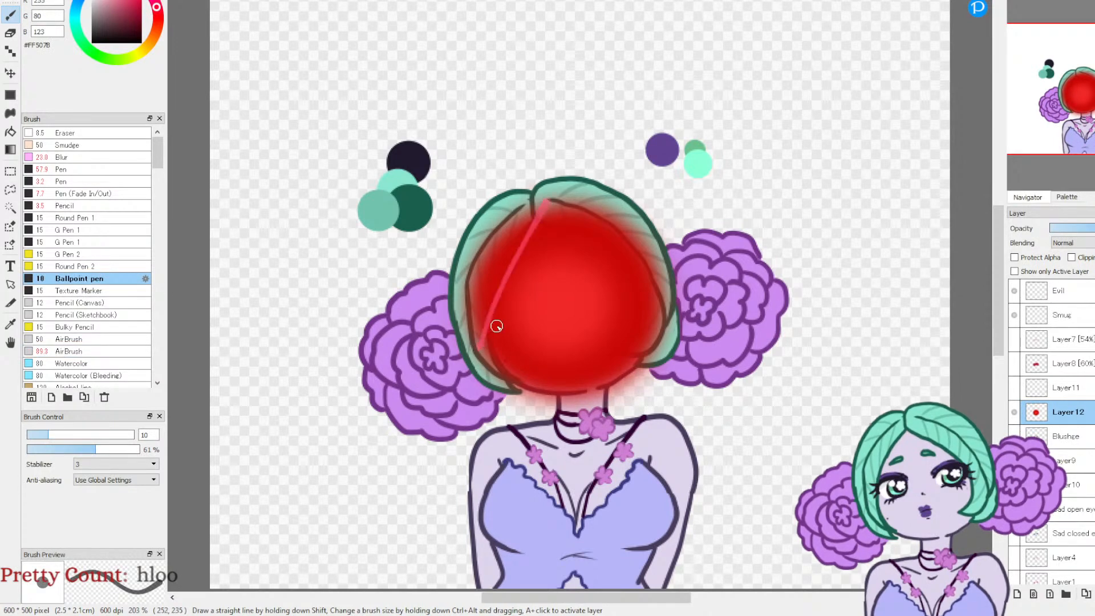
# Step: Try long pink diagonal strokes running from the hairline down across the red face
pyautogui.moveTo(563, 205); pyautogui.dragTo(486, 365)
pyautogui.moveTo(589, 210); pyautogui.dragTo(504, 373)
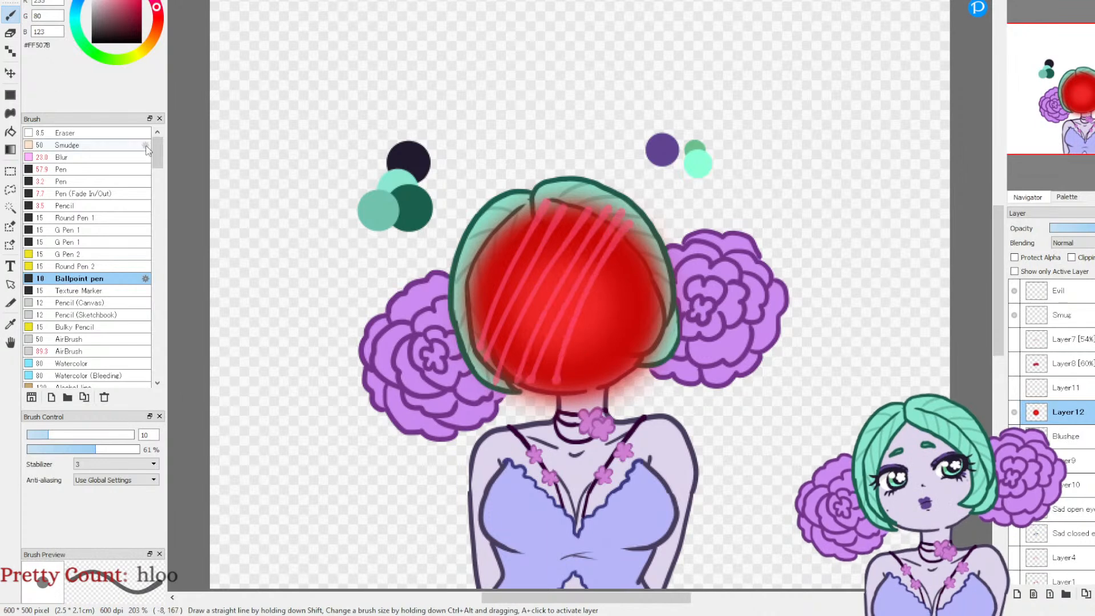
pyautogui.hotkey('ctrl', 'z')
pyautogui.hotkey('ctrl', 'z')
pyautogui.hotkey('ctrl', 'z')
pyautogui.hotkey('ctrl', 'z')
pyautogui.hotkey('ctrl', 'z')
pyautogui.hotkey('ctrl', 'z')
pyautogui.hotkey('ctrl', 'z')
pyautogui.hotkey('ctrl', 'z')
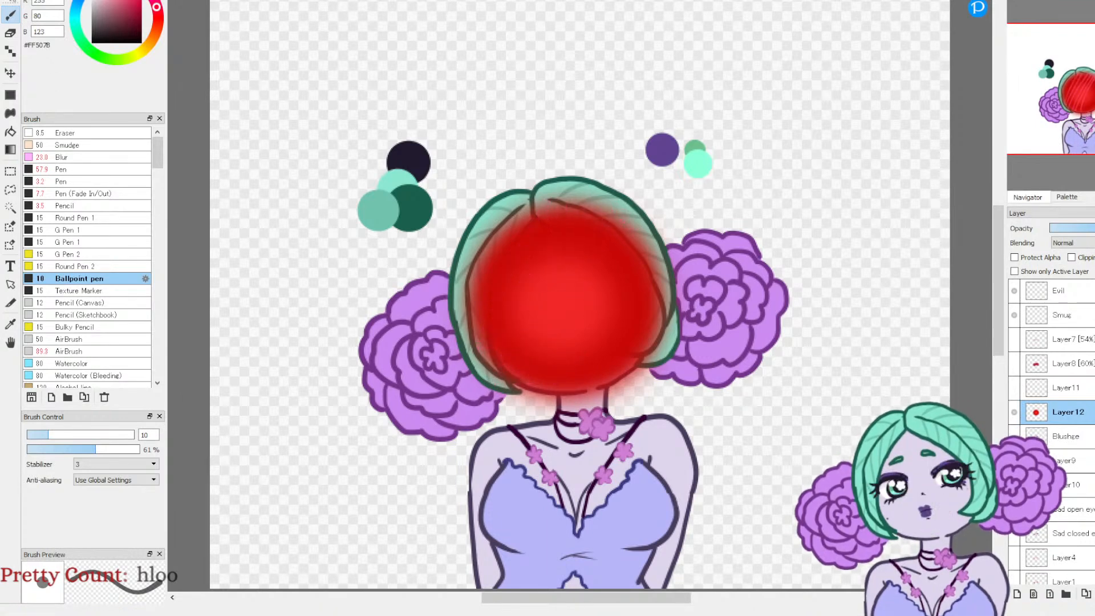
# Step: Draw a band of short pink diagonal hatching strokes across the cheeks and nose area of the red face
pyautogui.moveTo(481, 347)
pyautogui.mouseDown()
pyautogui.moveTo(508, 302)
pyautogui.moveTo(535, 295)
pyautogui.mouseUp()
pyautogui.moveTo(501, 355)
pyautogui.mouseDown()
pyautogui.moveTo(568, 281)
pyautogui.moveTo(584, 284)
pyautogui.mouseUp()
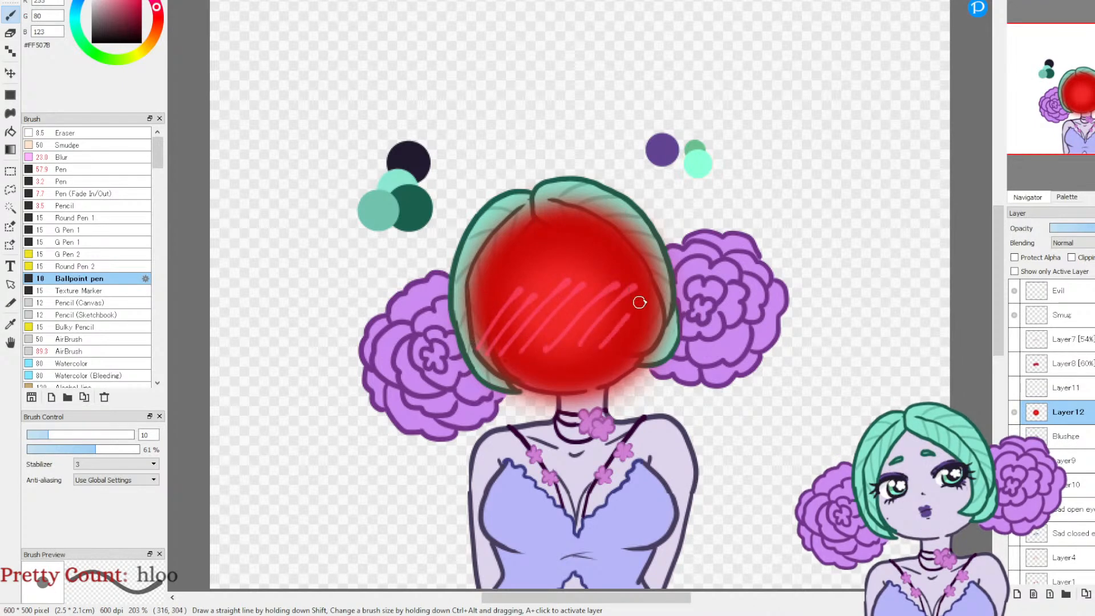
pyautogui.moveTo(624, 319); pyautogui.dragTo(656, 287)
# Step: Lower Layer12's opacity to 66%
pyautogui.moveTo(1079, 214); pyautogui.dragTo(1072, 68)
pyautogui.moveTo(1076, 1); pyautogui.dragTo(1092, 208)
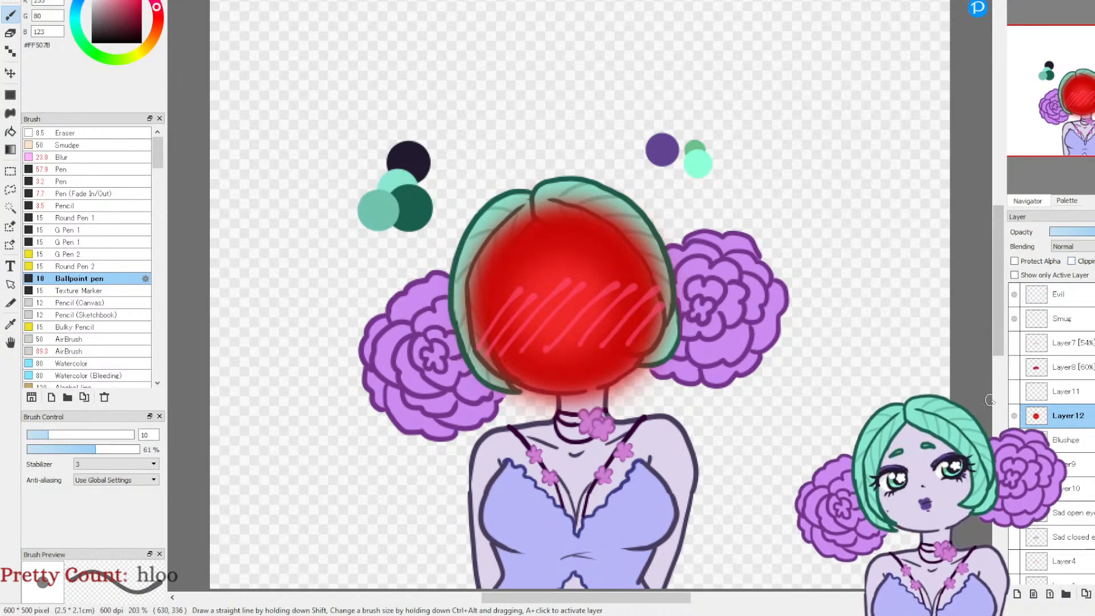
pyautogui.click(1094, 231)
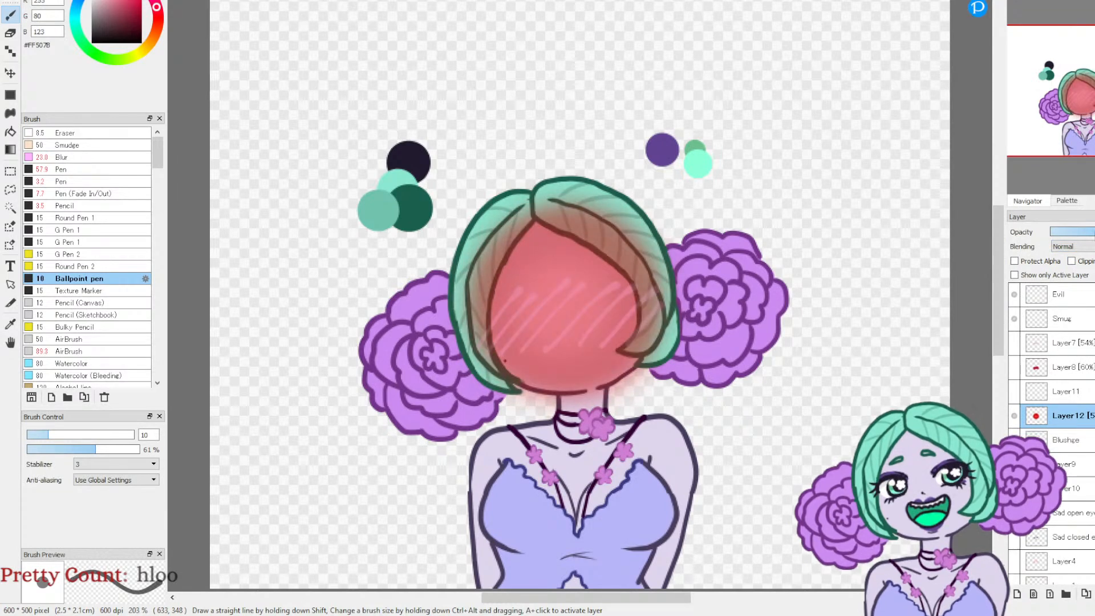
pyautogui.click(1094, 231)
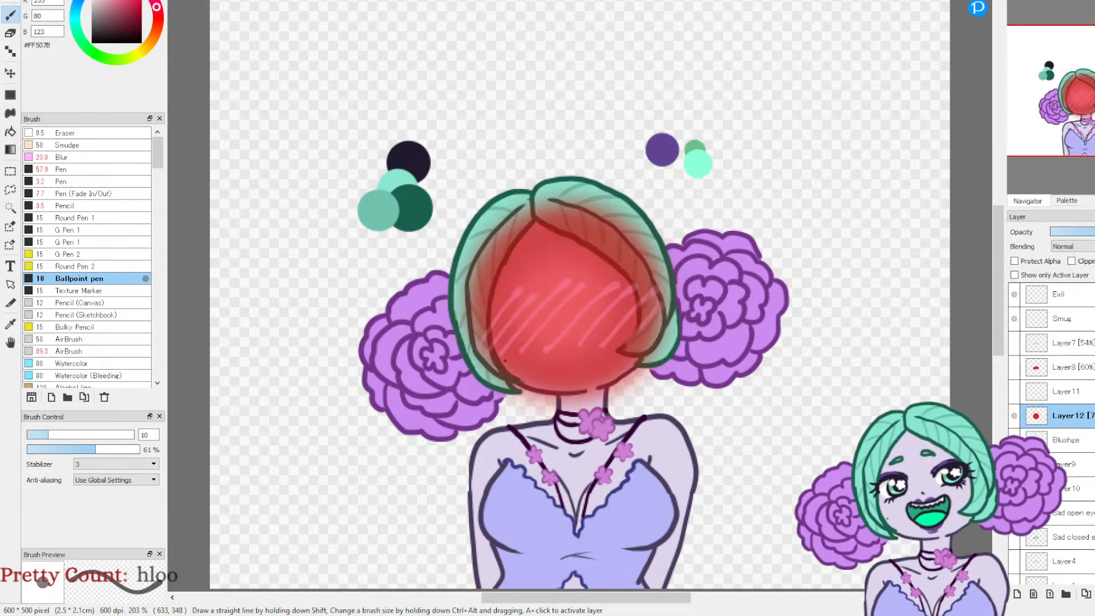
pyautogui.click(1093, 232)
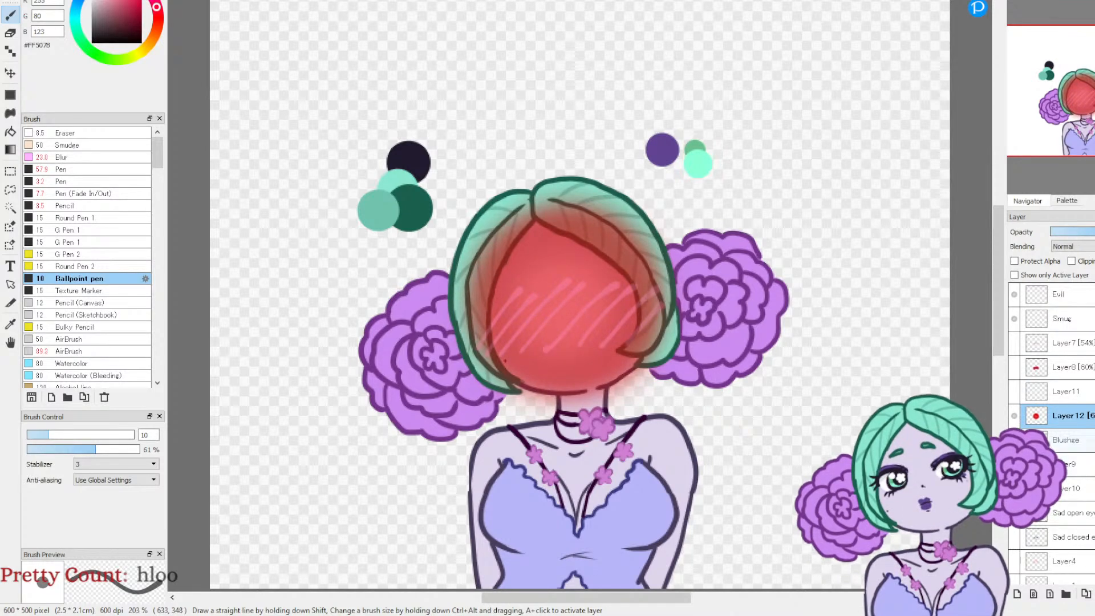
# Step: Add a new layer above Blushce and draw a filled blue #505AFF rectangle covering the head and flower buns
pyautogui.click(1044, 439)
pyautogui.click(1016, 593)
pyautogui.click(95, 0)
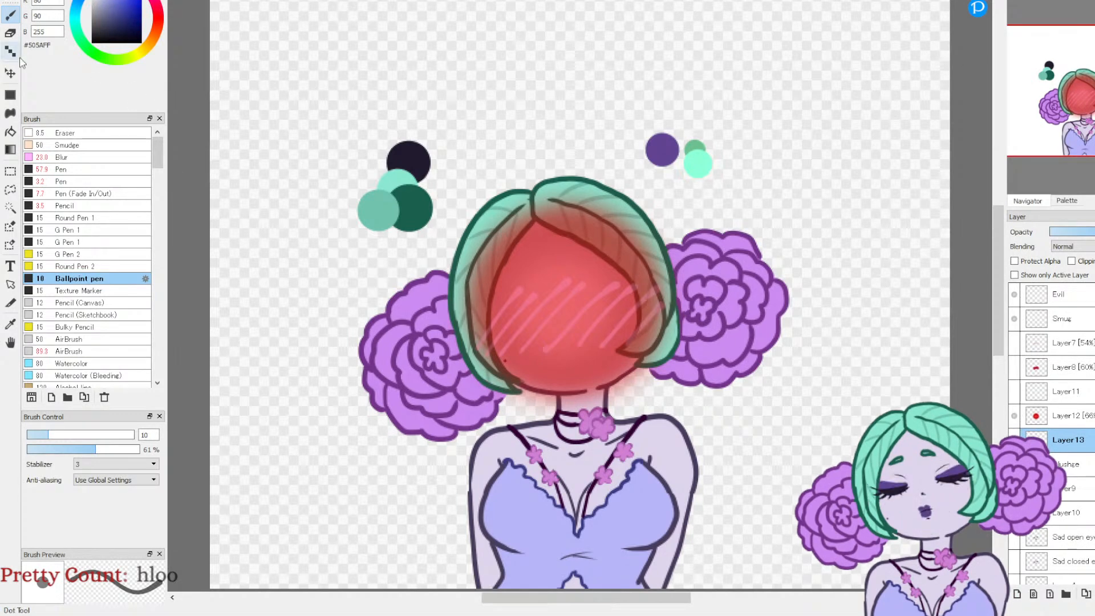
pyautogui.click(10, 94)
pyautogui.moveTo(376, 125); pyautogui.dragTo(762, 462)
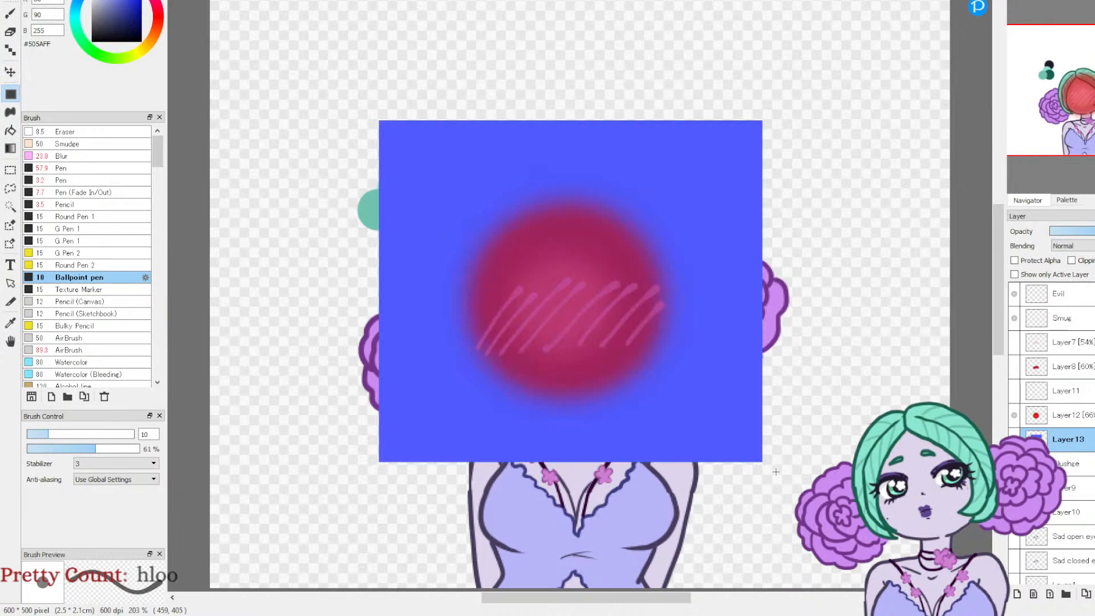
# Step: Move the blue rectangle layer below Layer2 so it serves as a backdrop behind the character
pyautogui.moveTo(1086, 447); pyautogui.dragTo(1085, 506)
pyautogui.scroll(-3, 1083, 399)
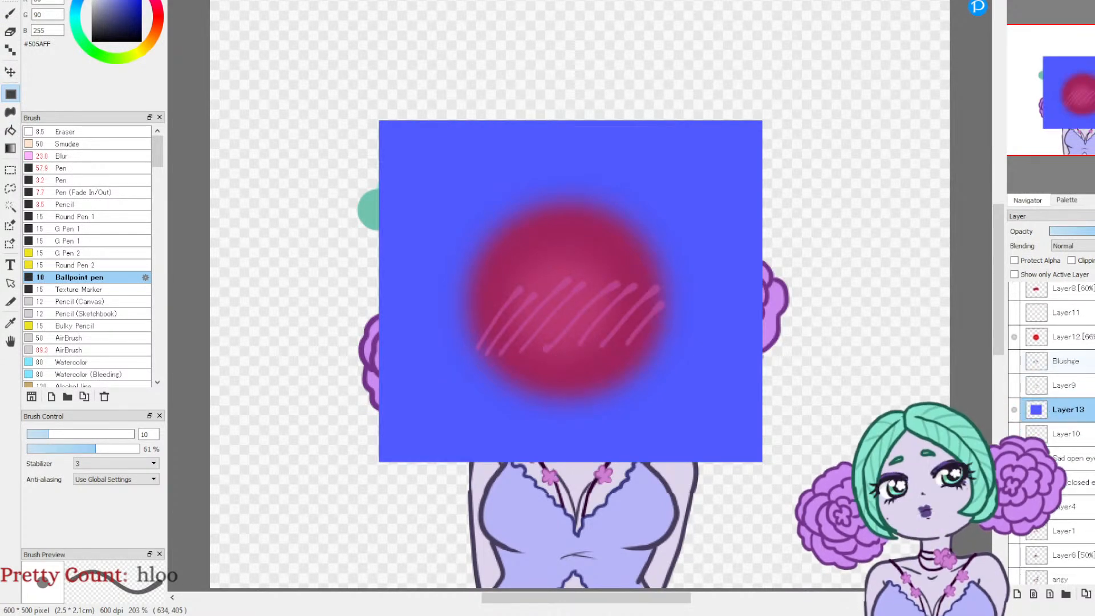
pyautogui.moveTo(1092, 348); pyautogui.dragTo(1089, 577)
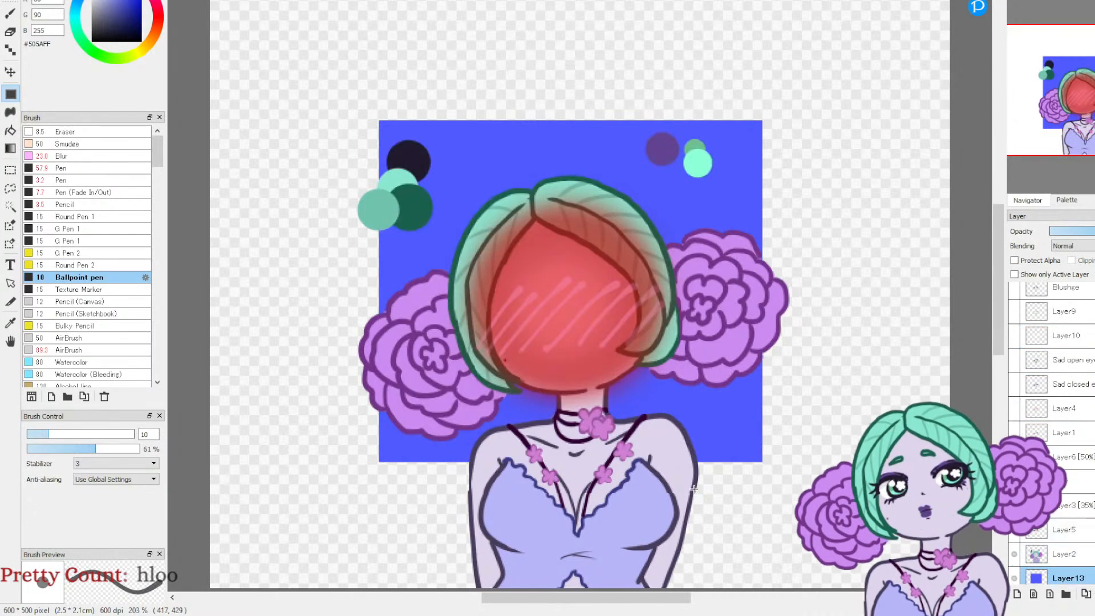
# Step: Erase the red spill on Layer12 around the jaw, neck and hair tip on the left side, using the Eraser at size 9.9
pyautogui.press('e')
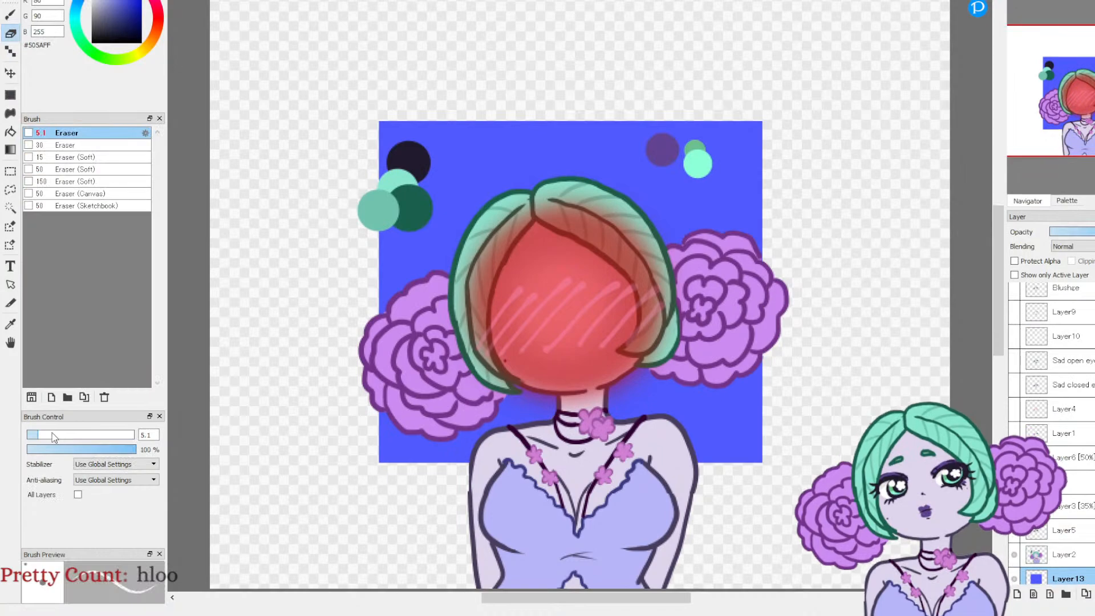
pyautogui.scroll(6, 1042, 48)
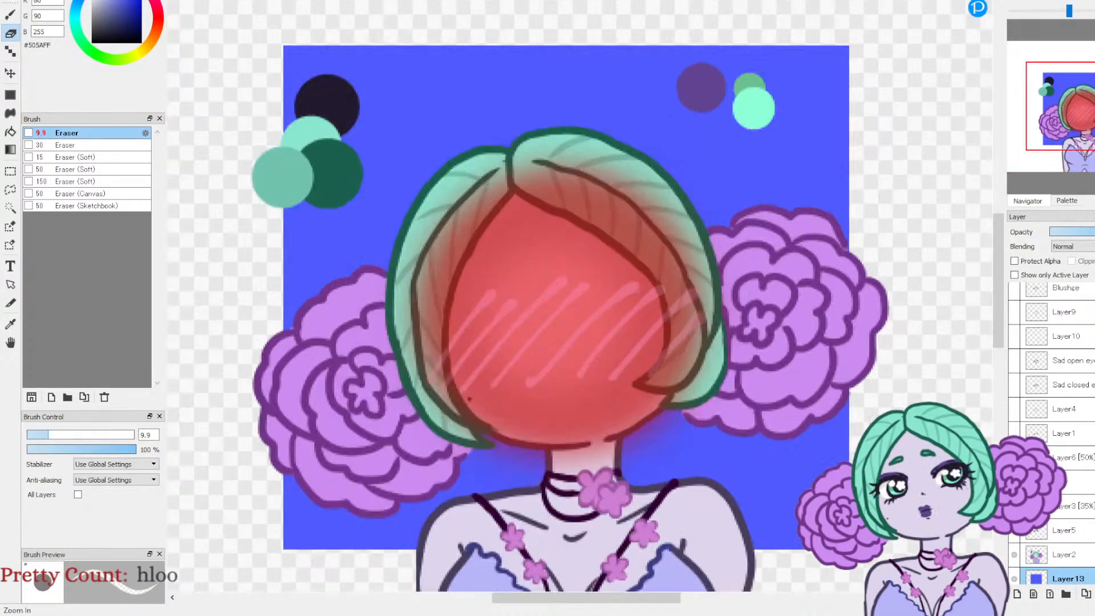
pyautogui.moveTo(1086, 110); pyautogui.dragTo(1079, 135)
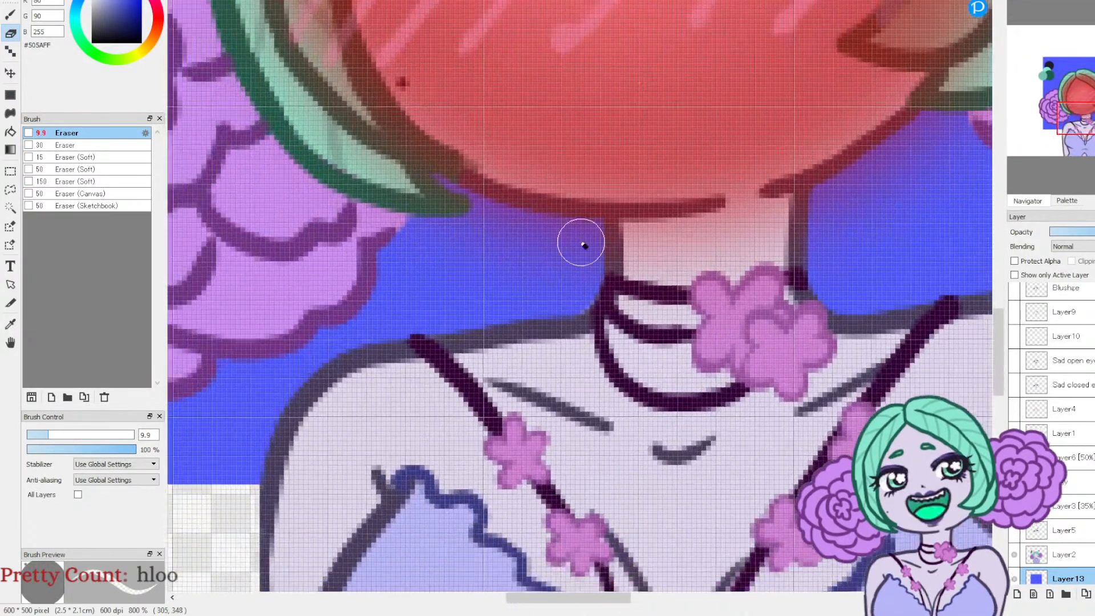
pyautogui.moveTo(456, 200)
pyautogui.mouseDown()
pyautogui.moveTo(493, 219)
pyautogui.moveTo(455, 186)
pyautogui.mouseUp()
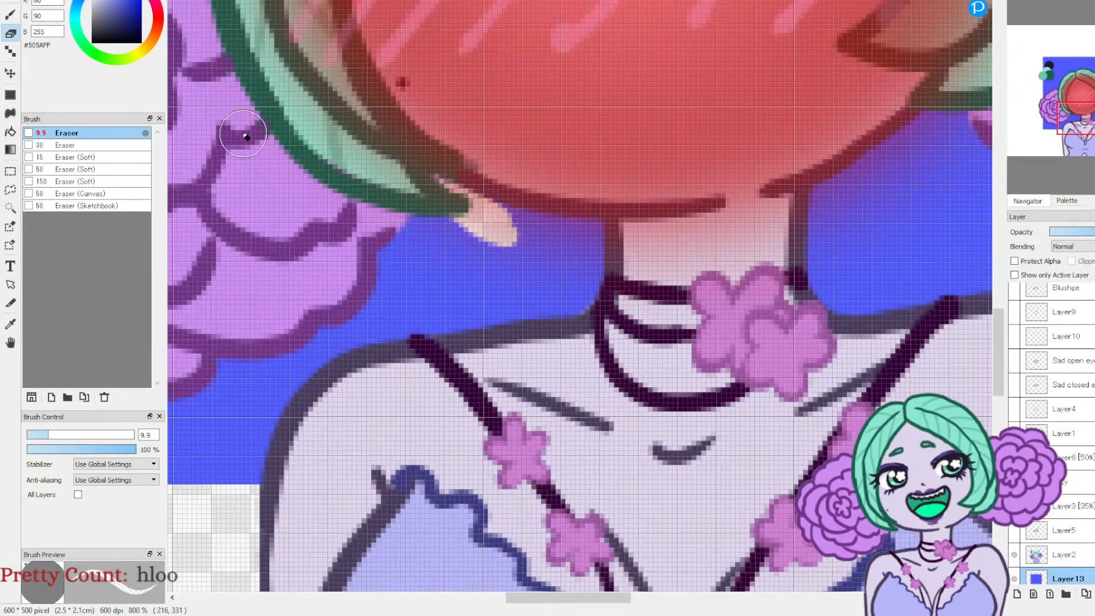
pyautogui.hotkey('ctrl', 'z')
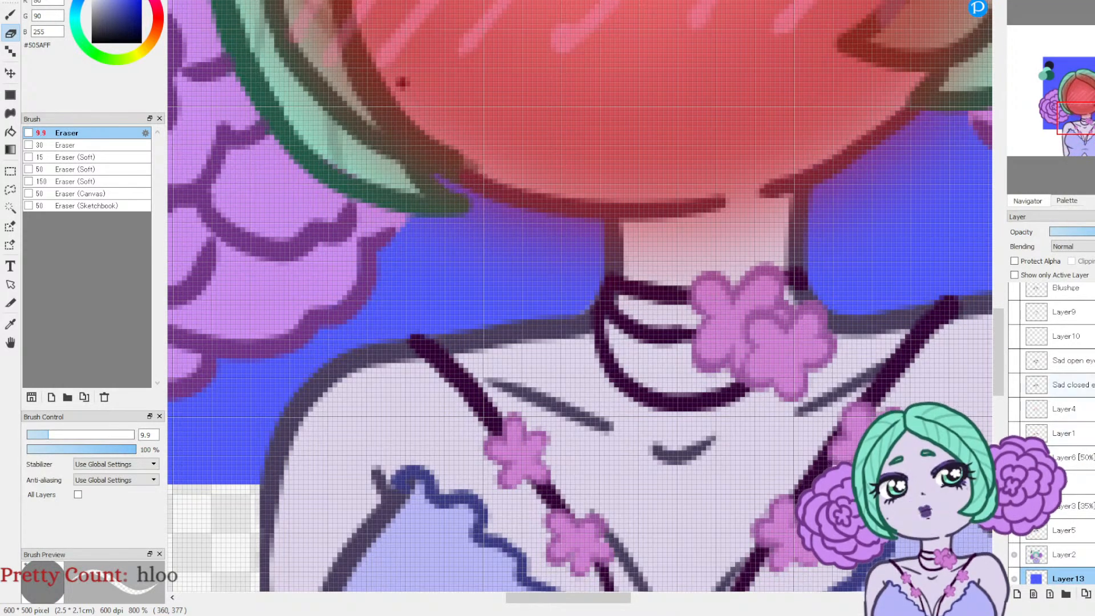
pyautogui.scroll(3, 1081, 433)
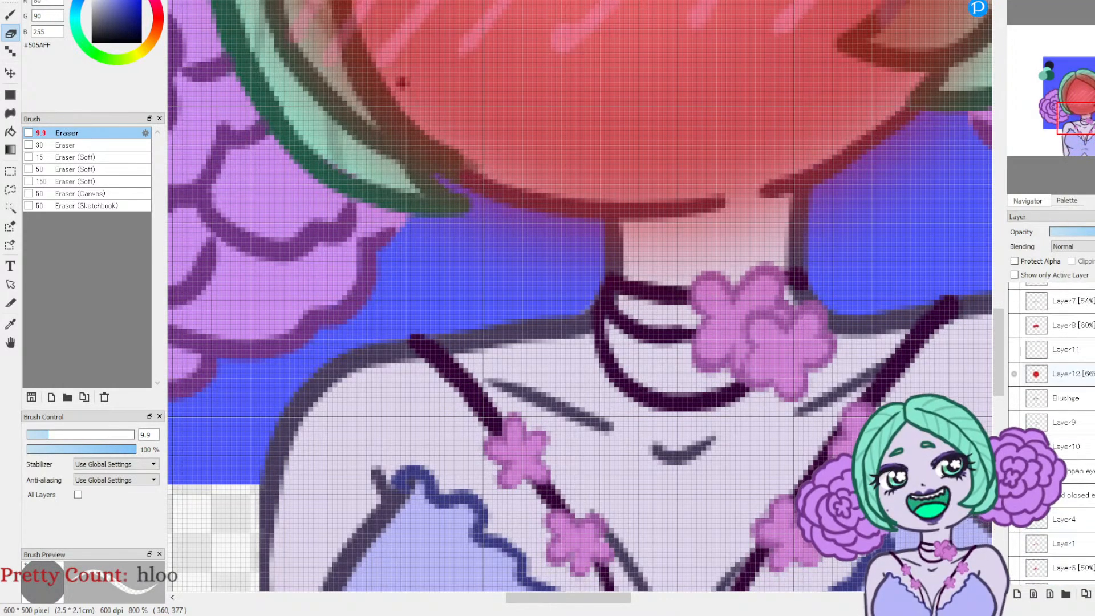
pyautogui.click(1081, 376)
pyautogui.moveTo(437, 176)
pyautogui.mouseDown()
pyautogui.moveTo(479, 200)
pyautogui.moveTo(589, 215)
pyautogui.mouseUp()
pyautogui.moveTo(596, 297)
pyautogui.mouseDown()
pyautogui.moveTo(595, 236)
pyautogui.moveTo(472, 215)
pyautogui.moveTo(392, 173)
pyautogui.moveTo(431, 217)
pyautogui.moveTo(574, 262)
pyautogui.moveTo(567, 295)
pyautogui.mouseUp()
pyautogui.moveTo(386, 207)
pyautogui.mouseDown()
pyautogui.moveTo(427, 207)
pyautogui.moveTo(321, 114)
pyautogui.moveTo(415, 184)
pyautogui.mouseUp()
pyautogui.moveTo(305, 99)
pyautogui.mouseDown()
pyautogui.moveTo(325, 131)
pyautogui.moveTo(238, 24)
pyautogui.mouseUp()
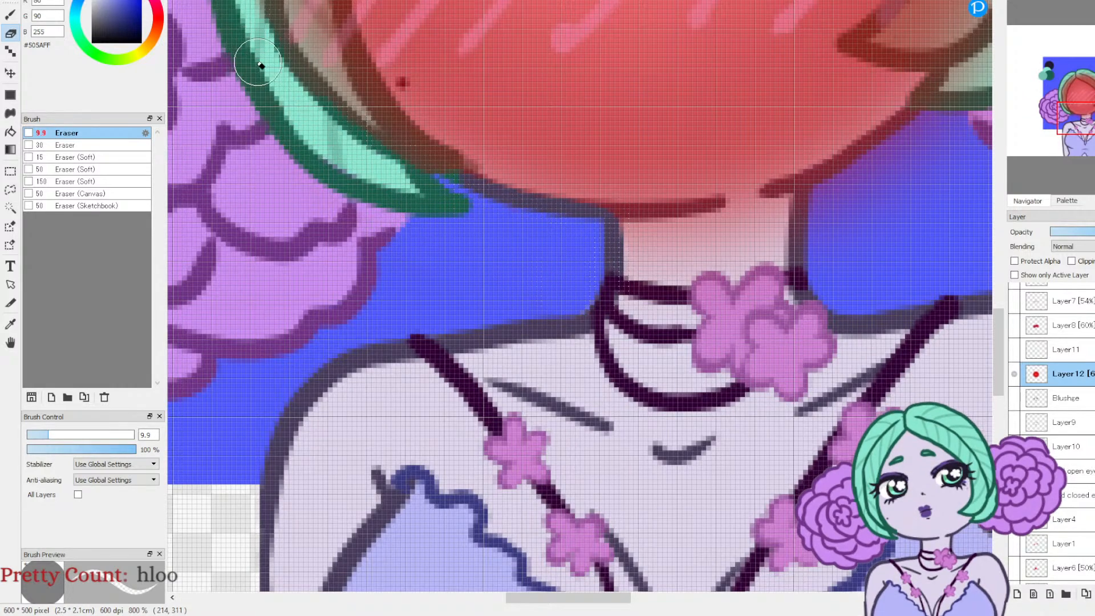
# Step: Erase the red spill on Layer12 beside the neck, under the jaw and over the outer hair tip on the right side
pyautogui.moveTo(826, 235)
pyautogui.mouseDown()
pyautogui.moveTo(648, 306)
pyautogui.moveTo(648, 274)
pyautogui.moveTo(677, 247)
pyautogui.moveTo(650, 261)
pyautogui.moveTo(737, 215)
pyautogui.moveTo(786, 164)
pyautogui.moveTo(671, 288)
pyautogui.moveTo(736, 245)
pyautogui.moveTo(728, 313)
pyautogui.mouseUp()
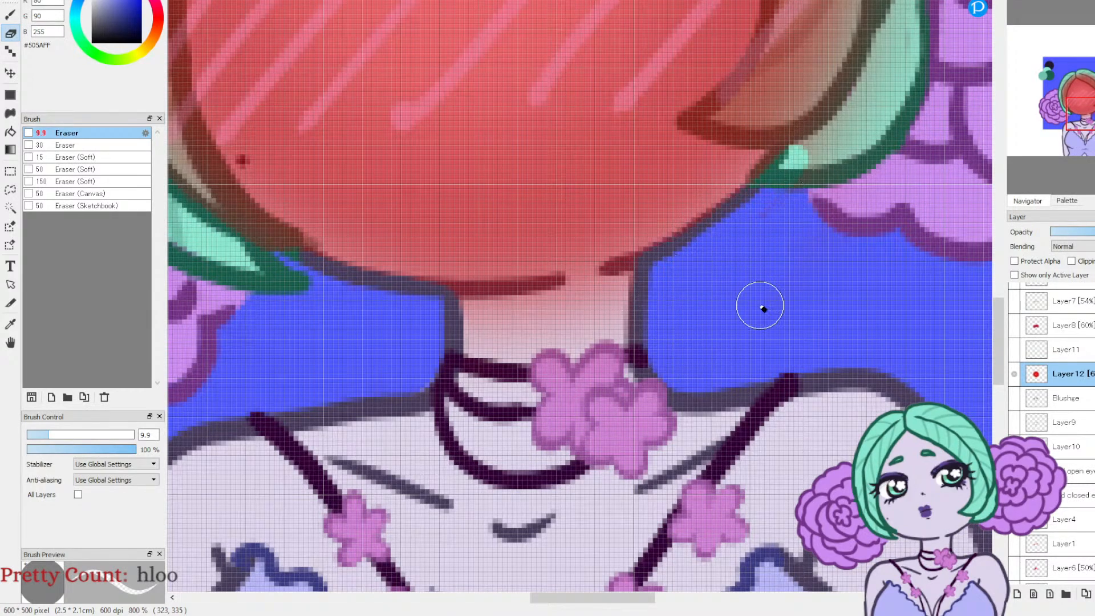
pyautogui.moveTo(805, 178)
pyautogui.mouseDown()
pyautogui.moveTo(839, 126)
pyautogui.moveTo(884, 136)
pyautogui.mouseUp()
pyautogui.moveTo(1036, 128); pyautogui.dragTo(1041, 97)
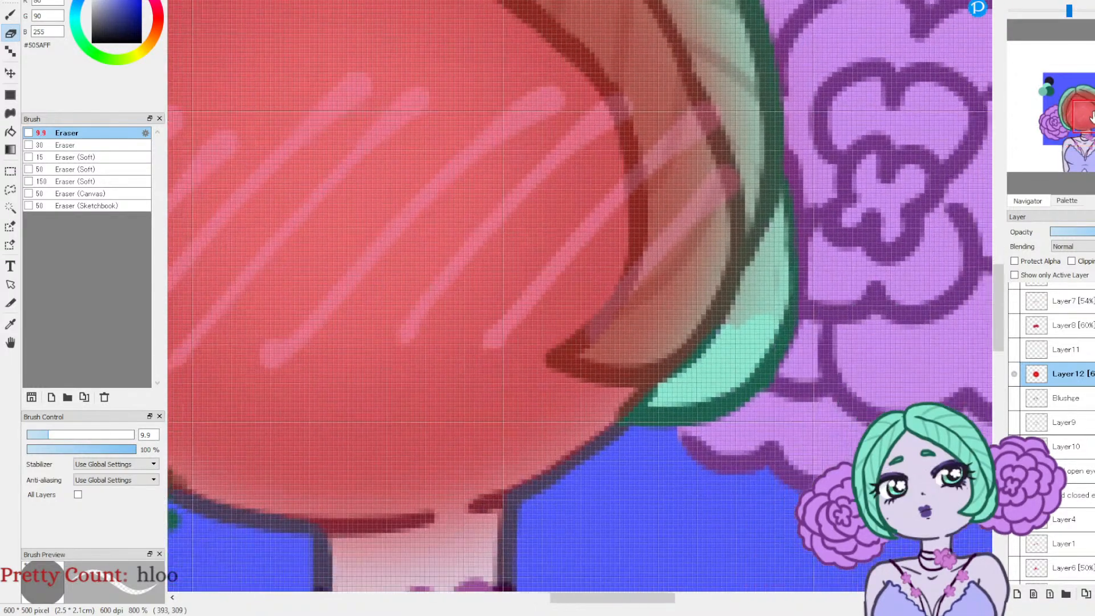
pyautogui.moveTo(758, 307); pyautogui.dragTo(733, 346)
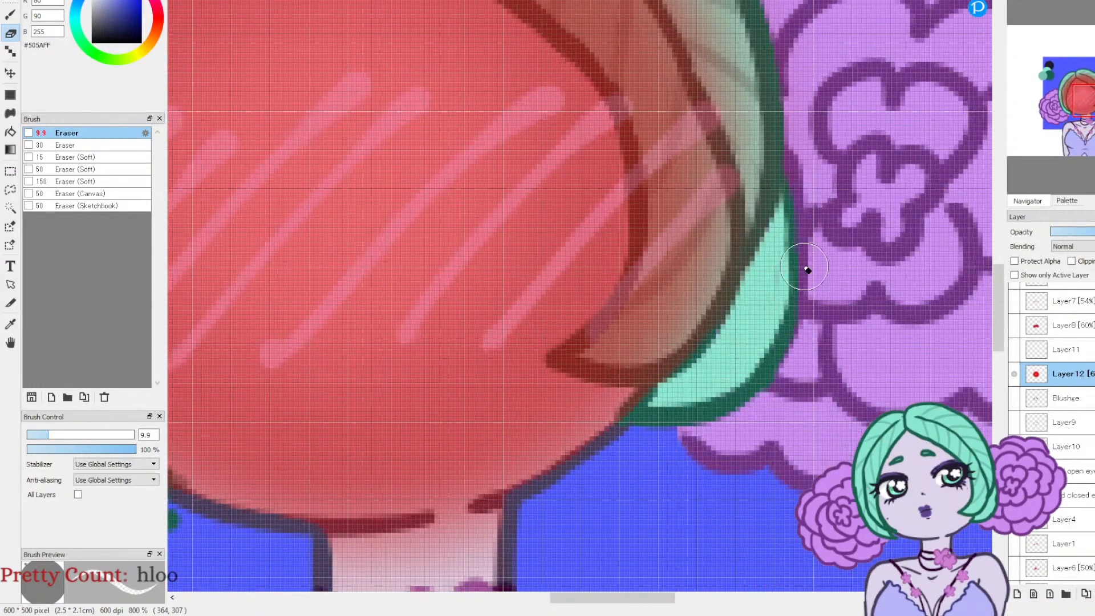
pyautogui.click(1042, 2)
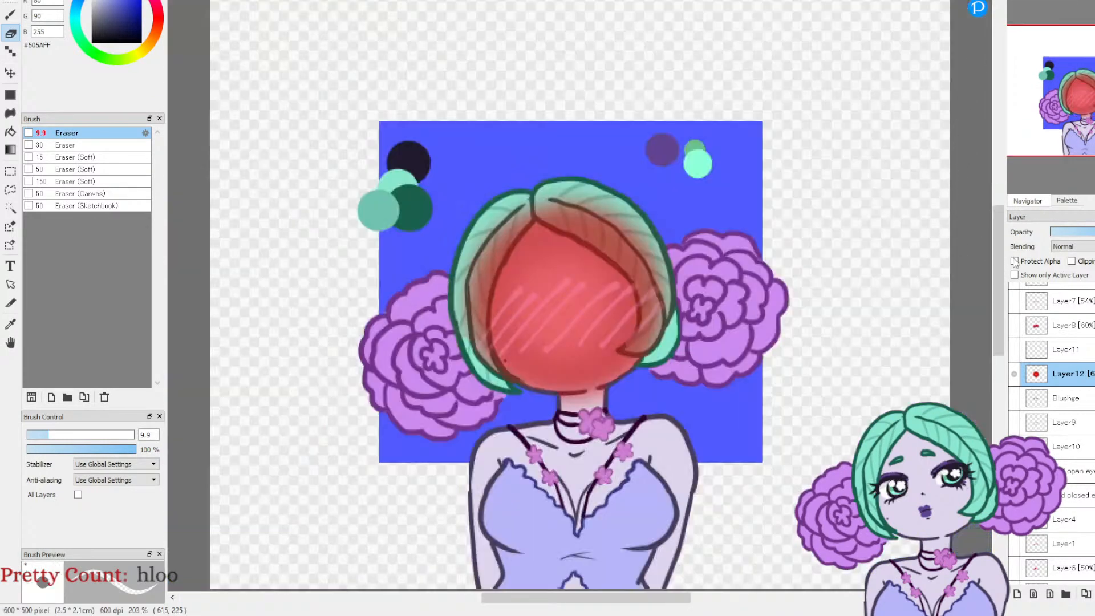
# Step: Try a higher opacity on Layer12 and erase the red that overlaps the hair on both sides of the face
pyautogui.click(1092, 232)
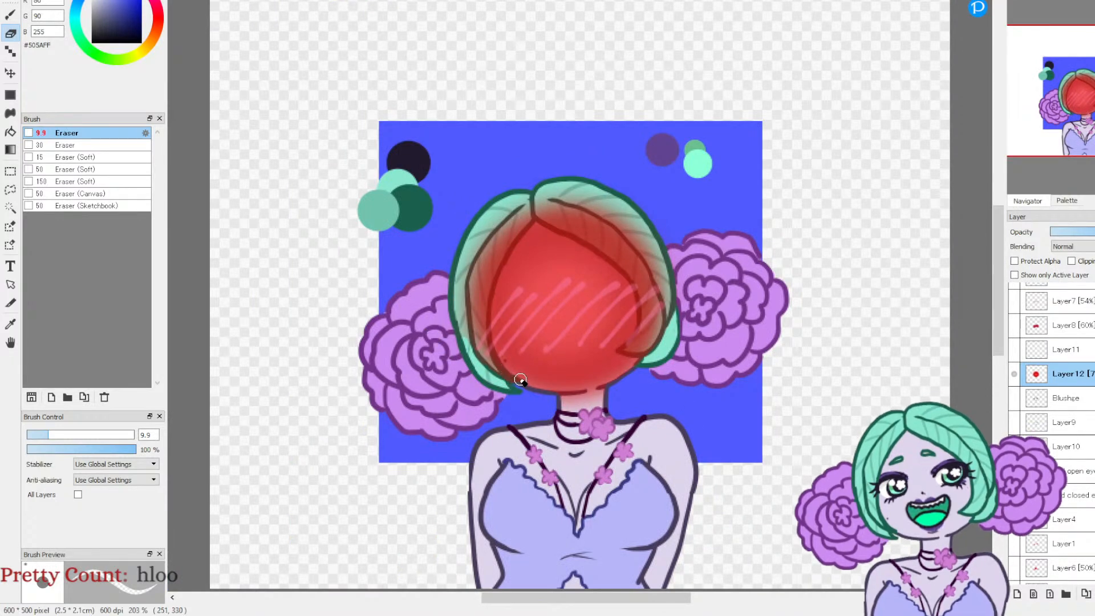
pyautogui.moveTo(508, 244)
pyautogui.mouseDown()
pyautogui.moveTo(479, 346)
pyautogui.moveTo(477, 302)
pyautogui.mouseUp()
pyautogui.moveTo(482, 341)
pyautogui.mouseDown()
pyautogui.moveTo(489, 363)
pyautogui.moveTo(471, 284)
pyautogui.moveTo(469, 340)
pyautogui.moveTo(461, 271)
pyautogui.moveTo(458, 313)
pyautogui.moveTo(517, 211)
pyautogui.moveTo(513, 229)
pyautogui.moveTo(528, 213)
pyautogui.moveTo(455, 304)
pyautogui.mouseUp()
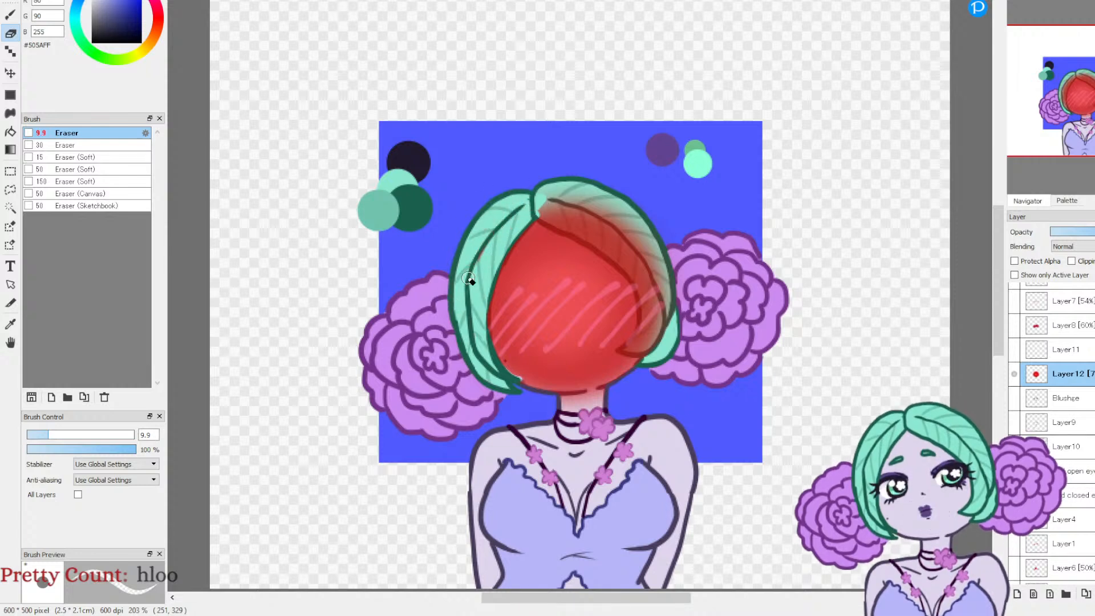
pyautogui.moveTo(539, 206)
pyautogui.mouseDown()
pyautogui.moveTo(589, 237)
pyautogui.moveTo(641, 286)
pyautogui.moveTo(641, 341)
pyautogui.mouseUp()
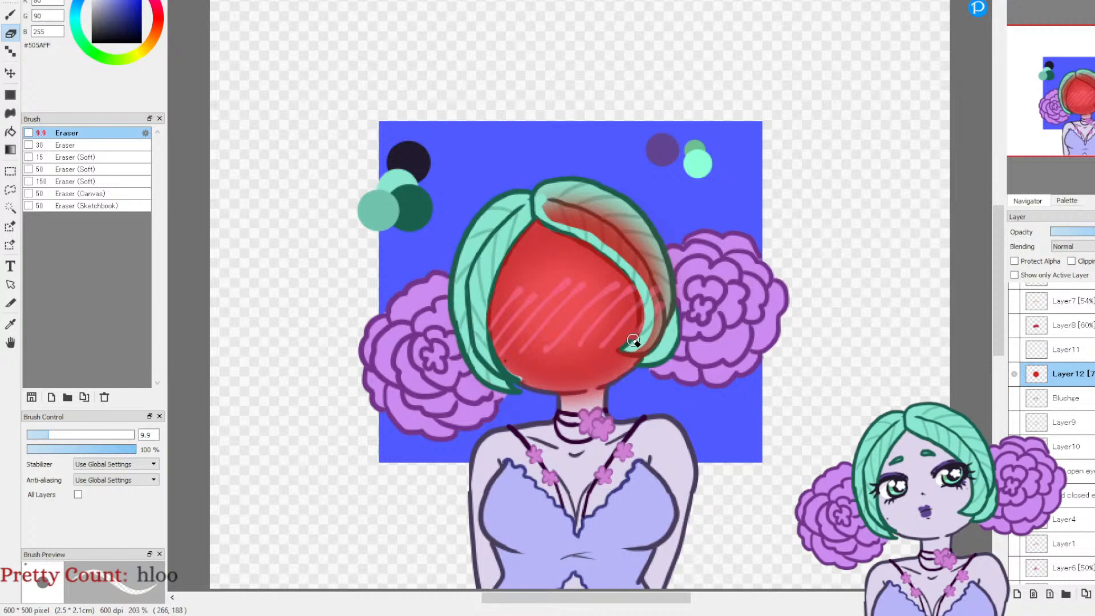
pyautogui.moveTo(547, 201)
pyautogui.mouseDown()
pyautogui.moveTo(615, 216)
pyautogui.moveTo(666, 277)
pyautogui.mouseUp()
pyautogui.moveTo(611, 204)
pyautogui.mouseDown()
pyautogui.moveTo(646, 254)
pyautogui.moveTo(643, 237)
pyautogui.moveTo(663, 338)
pyautogui.mouseUp()
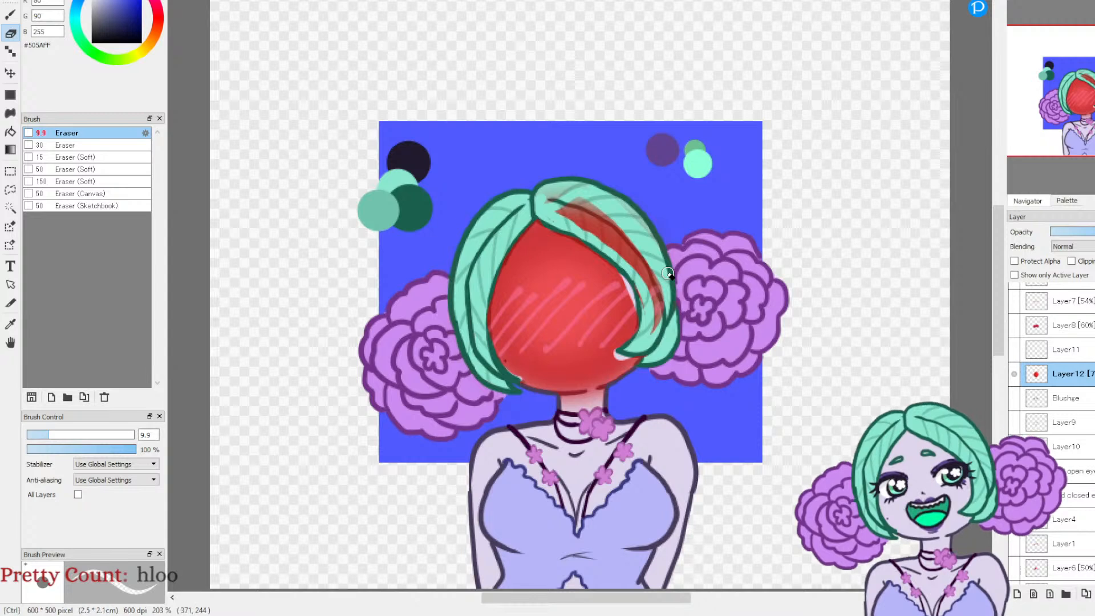
pyautogui.hotkey('ctrl', 'z')
pyautogui.hotkey('ctrl', 'z')
pyautogui.hotkey('ctrl', 'z')
pyautogui.hotkey('ctrl', 'z')
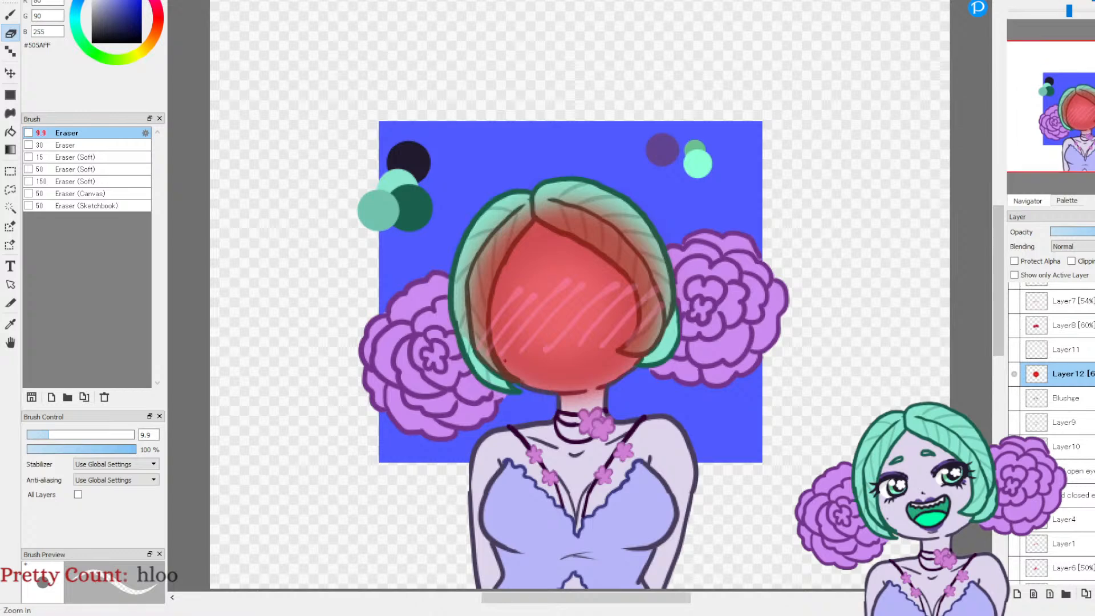
pyautogui.click(1069, 10)
pyautogui.click(1018, 2)
pyautogui.moveTo(668, 538); pyautogui.dragTo(786, 376)
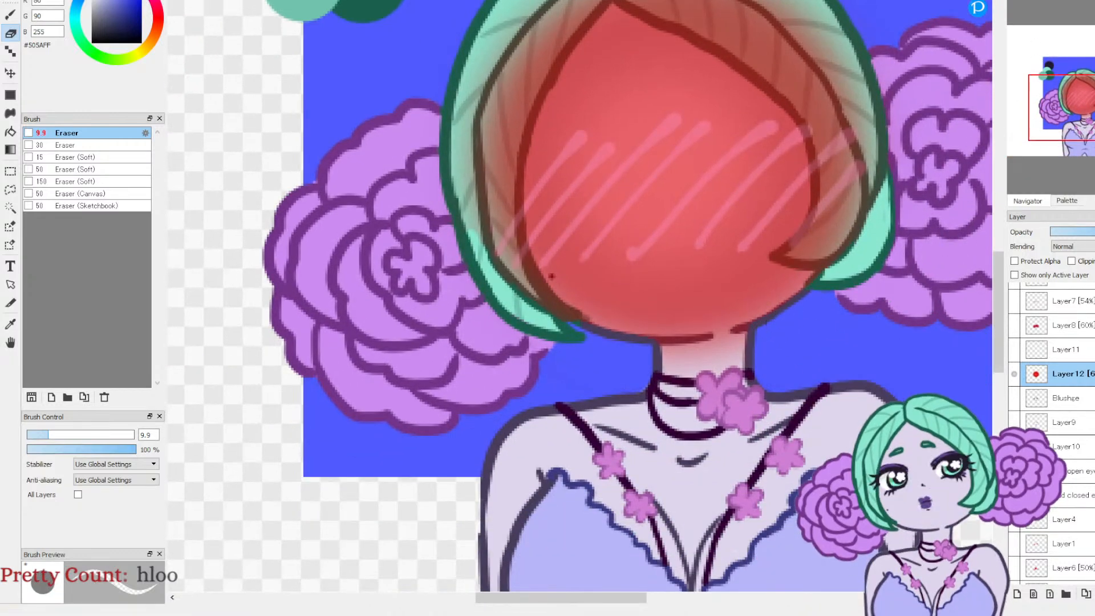
pyautogui.click(1050, 2)
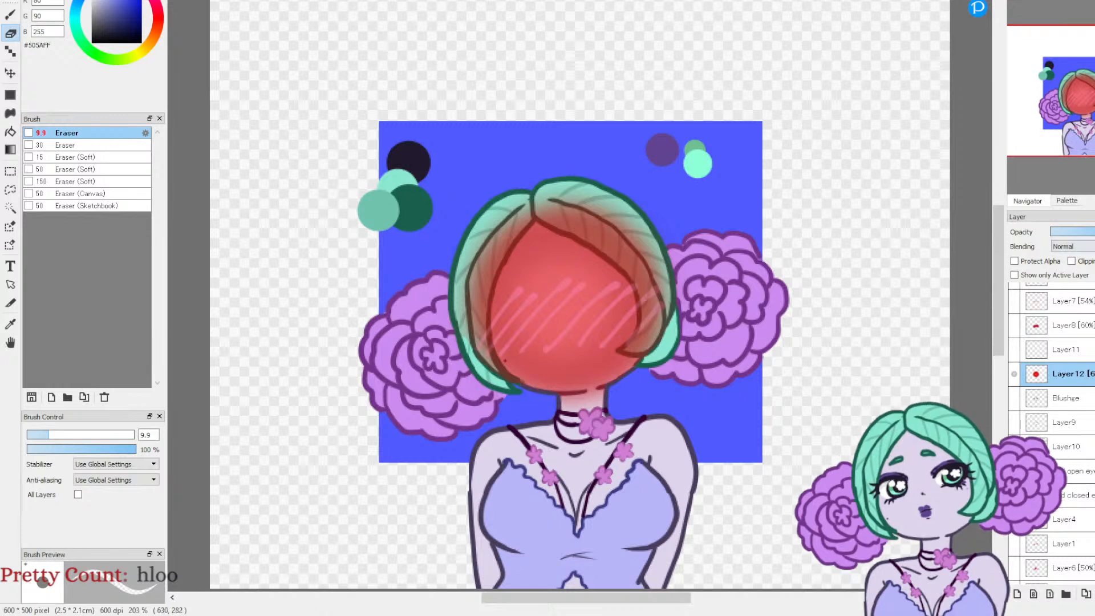
# Step: Restore Layer12 to full opacity, sample the red #D00D0C from the upper edge of the face and switch to the Brush tool
pyautogui.moveTo(1083, 232); pyautogui.dragTo(1094, 232)
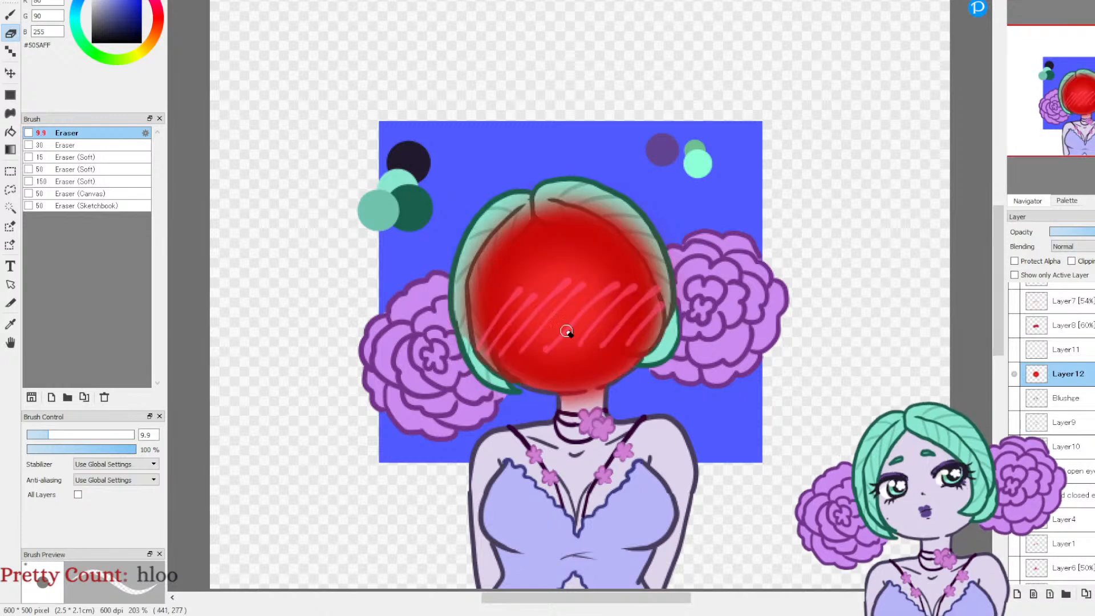
pyautogui.click(10, 324)
pyautogui.click(512, 237)
pyautogui.click(10, 14)
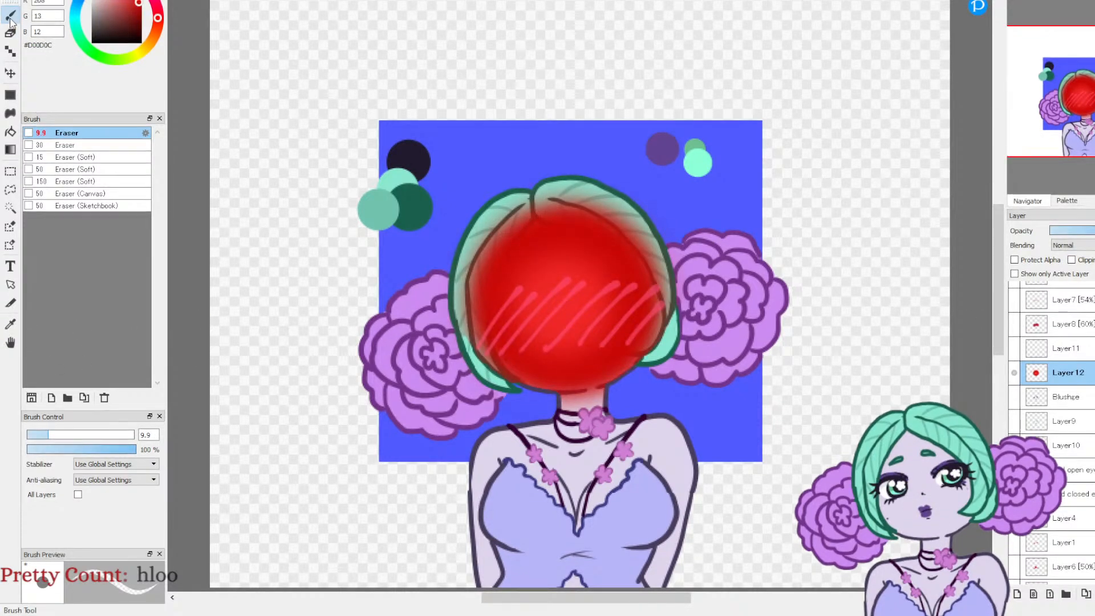
# Step: Select the Pen (Fade In/Out) brush at size 7.7 and set its opacity to 48%
pyautogui.click(102, 181)
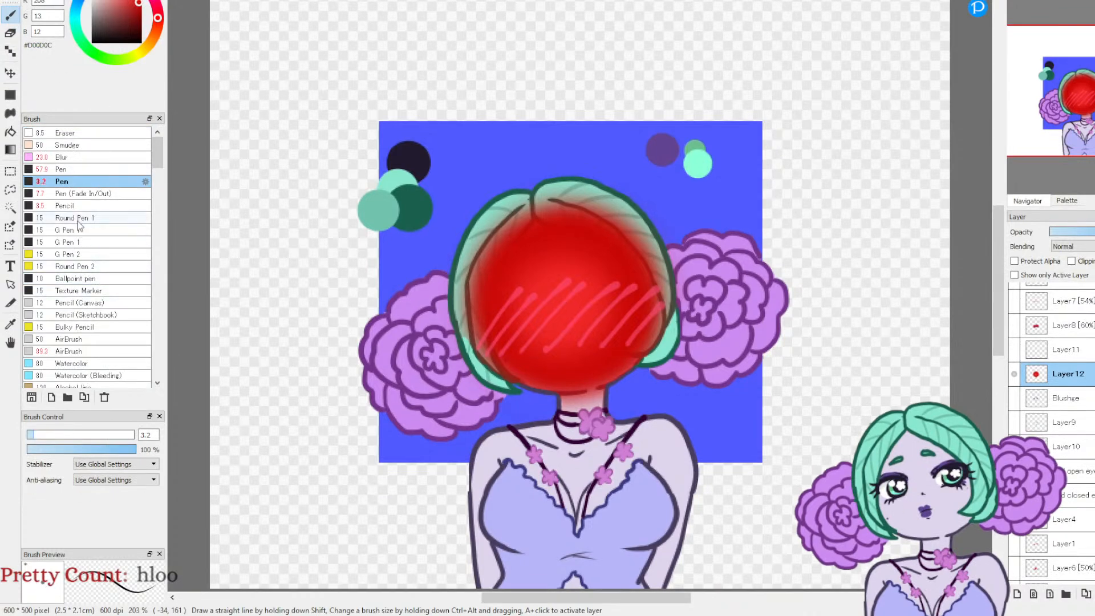
pyautogui.click(79, 193)
pyautogui.click(80, 449)
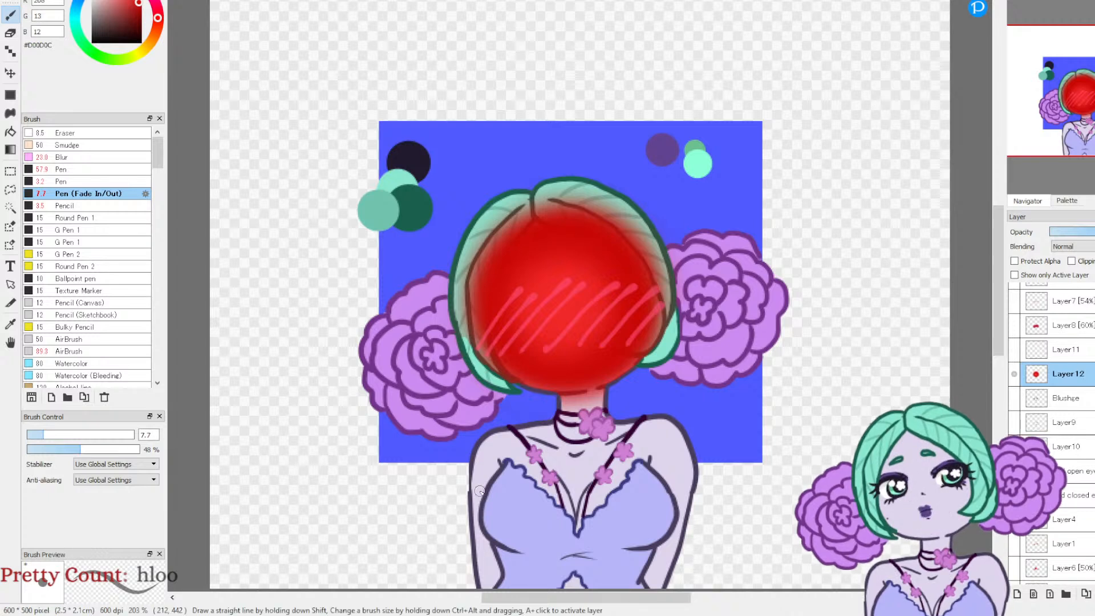
# Step: Try small red #D00D0C swirls against the blue backdrop on both sides of the head
pyautogui.moveTo(454, 197); pyautogui.dragTo(477, 181)
pyautogui.moveTo(681, 193)
pyautogui.mouseDown()
pyautogui.moveTo(661, 228)
pyautogui.moveTo(704, 208)
pyautogui.moveTo(670, 202)
pyautogui.moveTo(687, 214)
pyautogui.mouseUp()
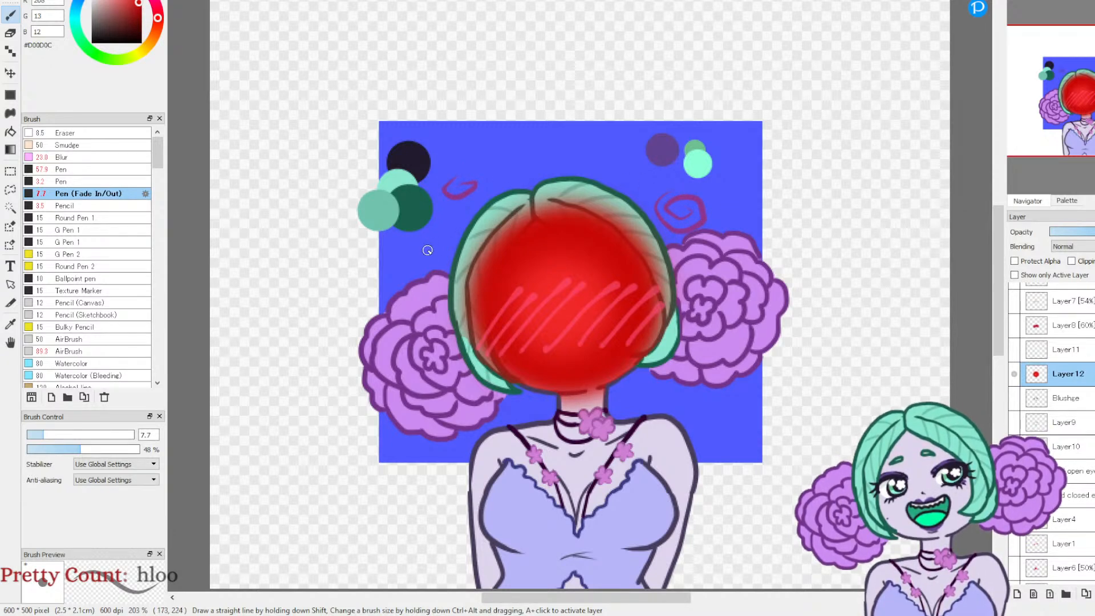
pyautogui.moveTo(421, 265); pyautogui.dragTo(412, 271)
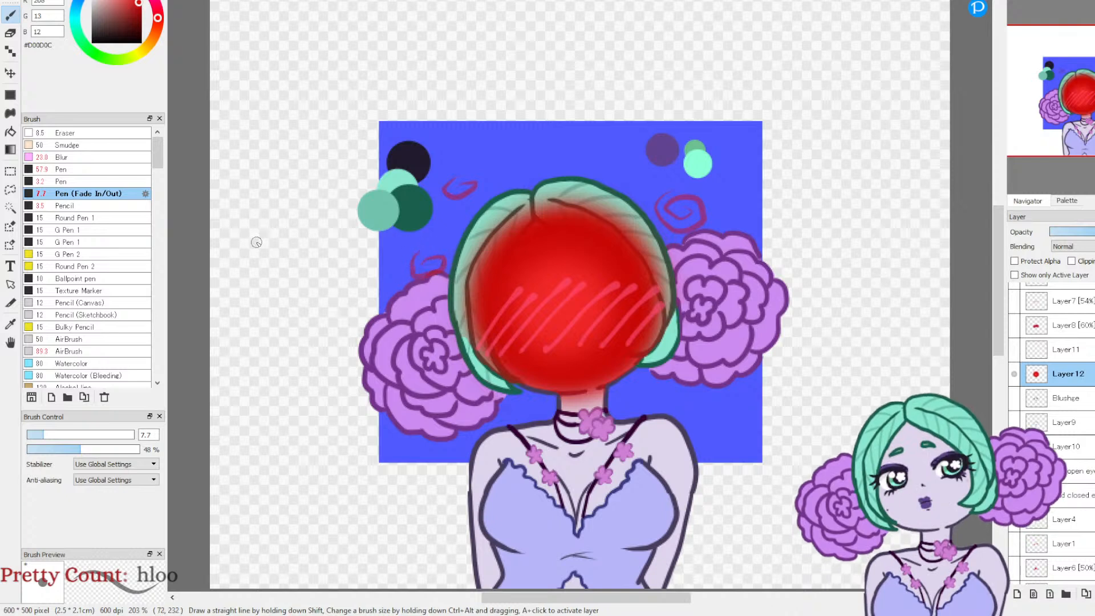
# Step: Change the colour to cyan #0DCBD1, test a few dots beside the hair, and undo the dots and red swirls
pyautogui.click(75, 17)
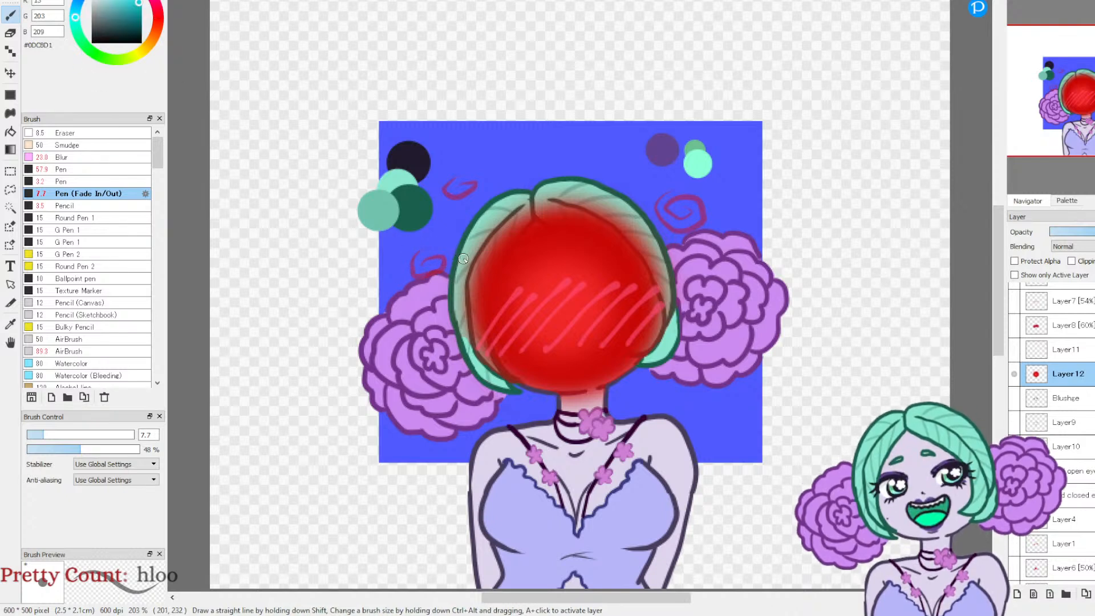
pyautogui.moveTo(443, 227); pyautogui.dragTo(447, 232)
pyautogui.moveTo(427, 293); pyautogui.dragTo(431, 297)
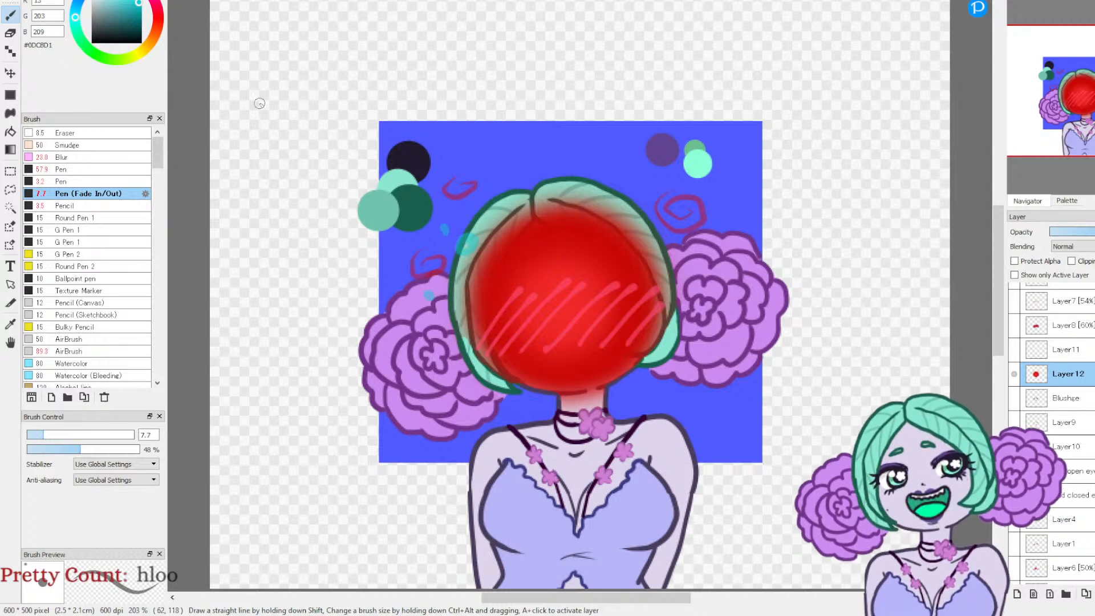
pyautogui.hotkey('ctrl', 'z')
pyautogui.hotkey('ctrl', 'z')
pyautogui.hotkey('ctrl', 'z')
pyautogui.hotkey('ctrl', 'z')
pyautogui.hotkey('ctrl', 'z')
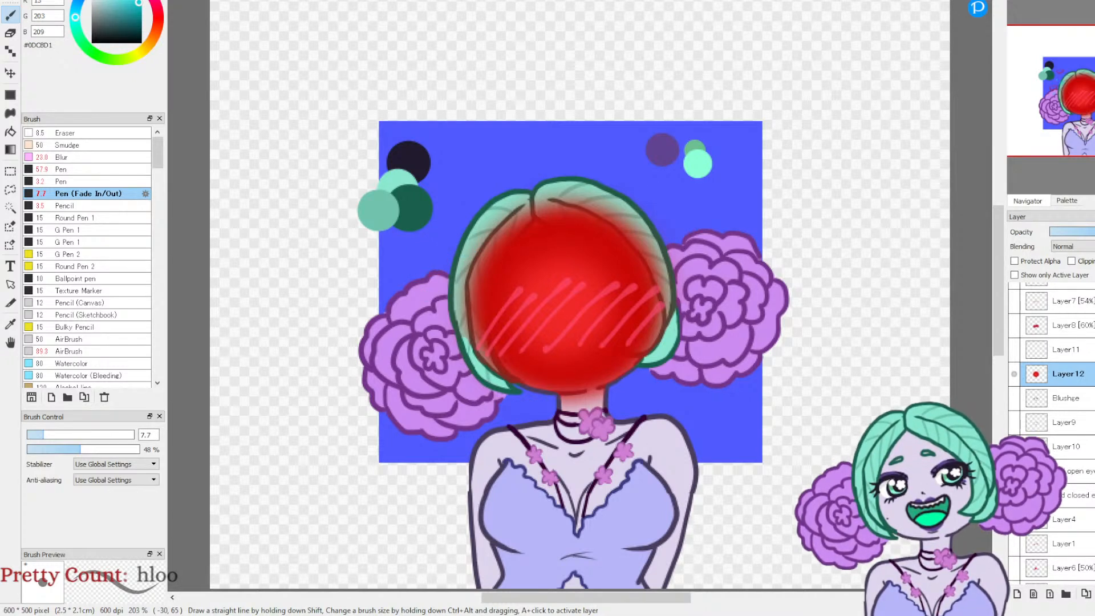
# Step: Scatter small cyan #0DCBD1 dots over the blue backdrop around both sides of the head
pyautogui.click(446, 226)
pyautogui.click(438, 245)
pyautogui.click(421, 234)
pyautogui.click(669, 201)
pyautogui.click(675, 219)
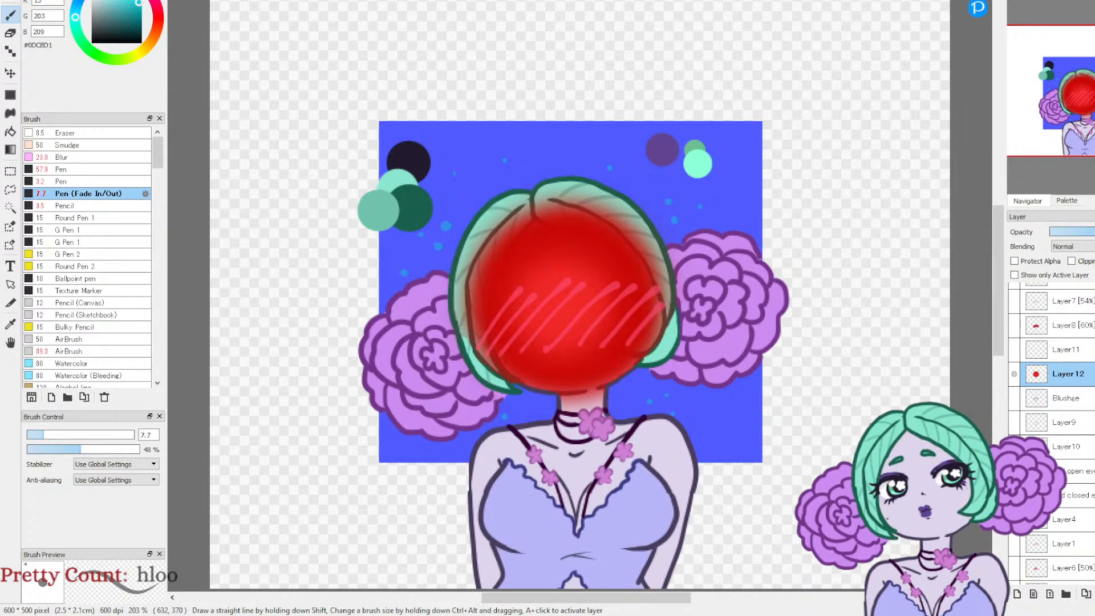
# Step: Reduce Layer12's opacity so the hair outlines show faintly through the red face
pyautogui.click(1093, 232)
pyautogui.moveTo(1091, 232); pyautogui.dragTo(1094, 232)
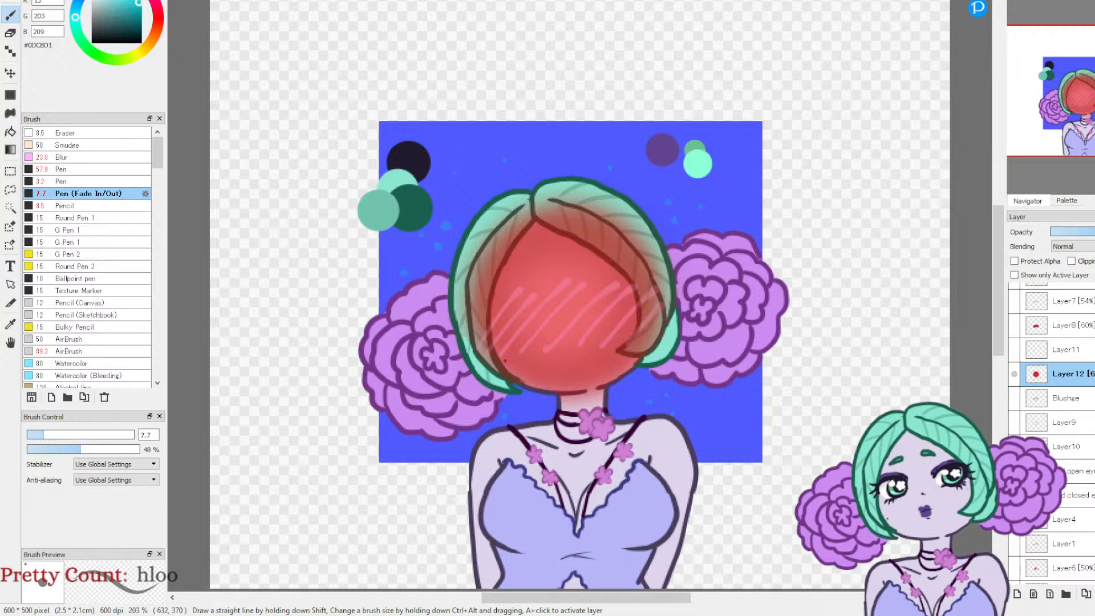
pyautogui.click(1094, 232)
pyautogui.click(1094, 232)
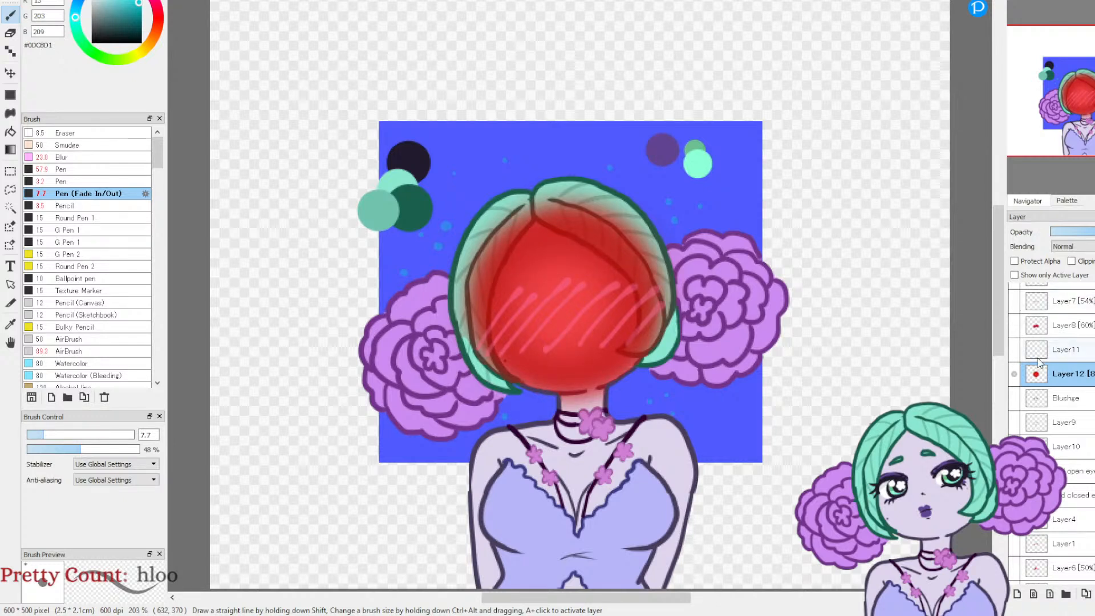
# Step: Sample the red #CE282A from the forehead and airbrush it over both shoulders at size 89 and 32% opacity
pyautogui.click(11, 325)
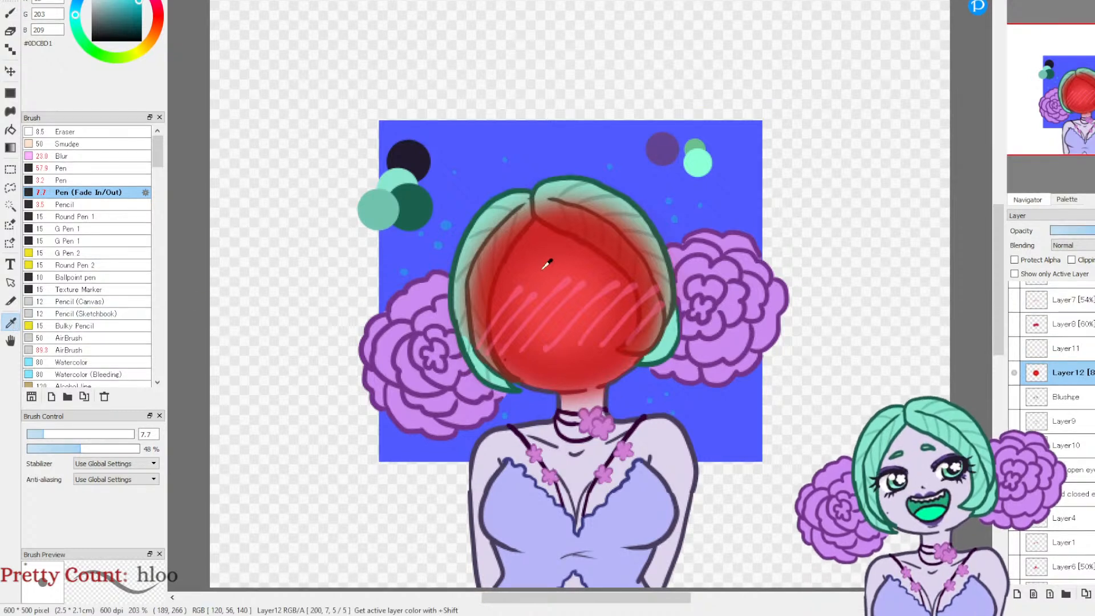
pyautogui.click(548, 238)
pyautogui.click(11, 14)
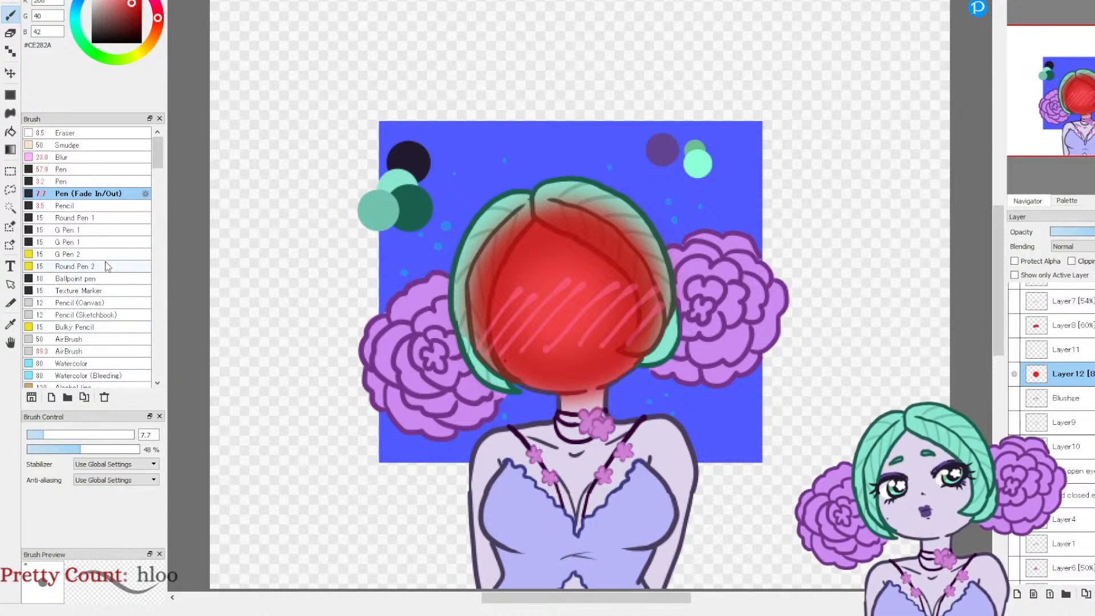
pyautogui.click(86, 352)
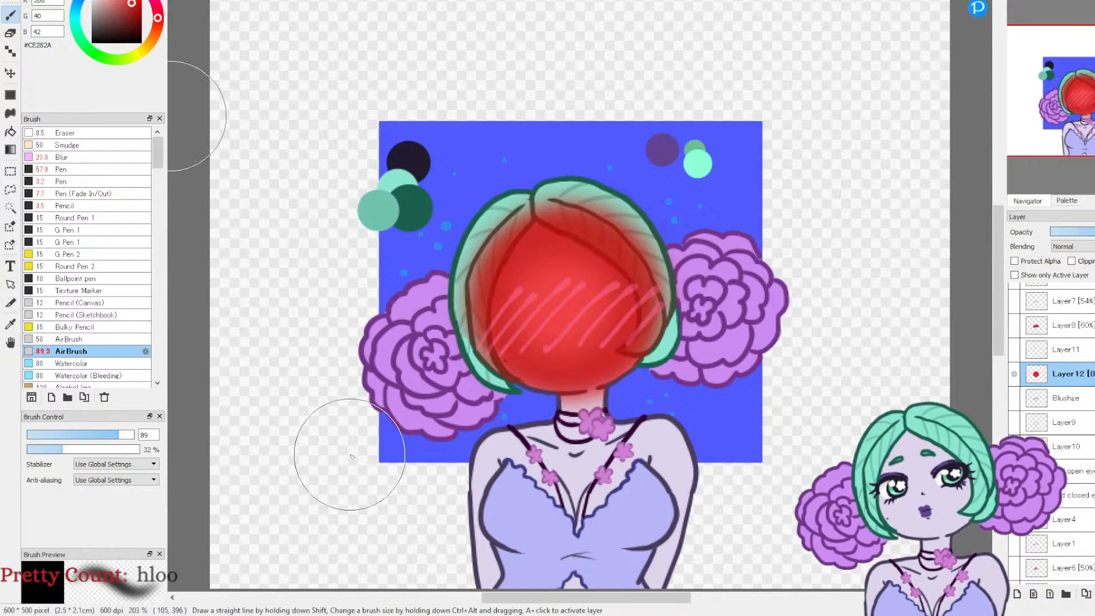
pyautogui.moveTo(492, 451); pyautogui.dragTo(487, 459)
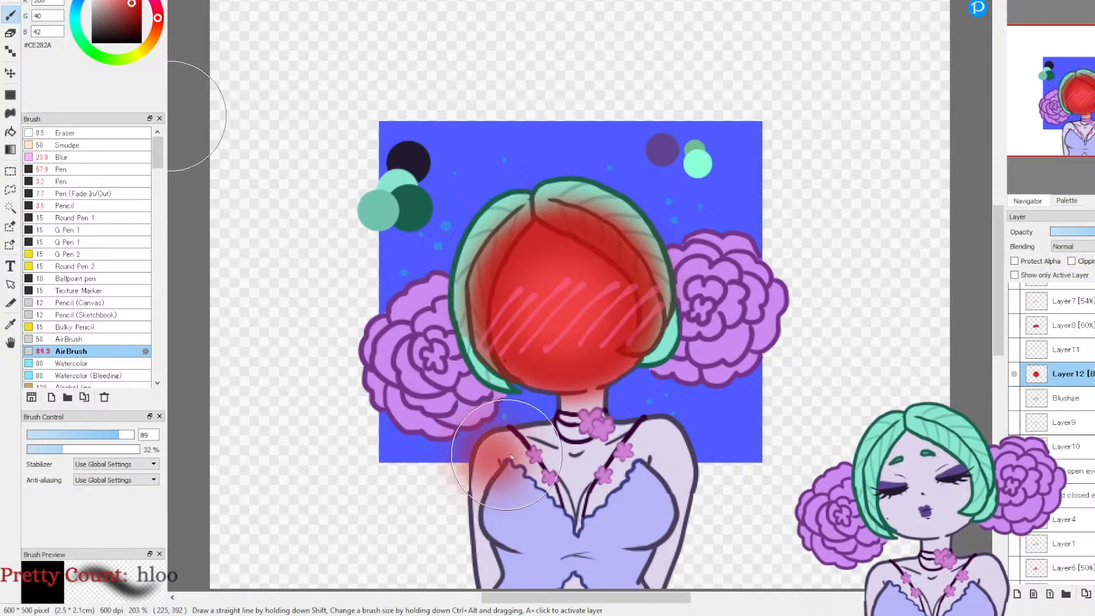
pyautogui.moveTo(666, 438); pyautogui.dragTo(661, 437)
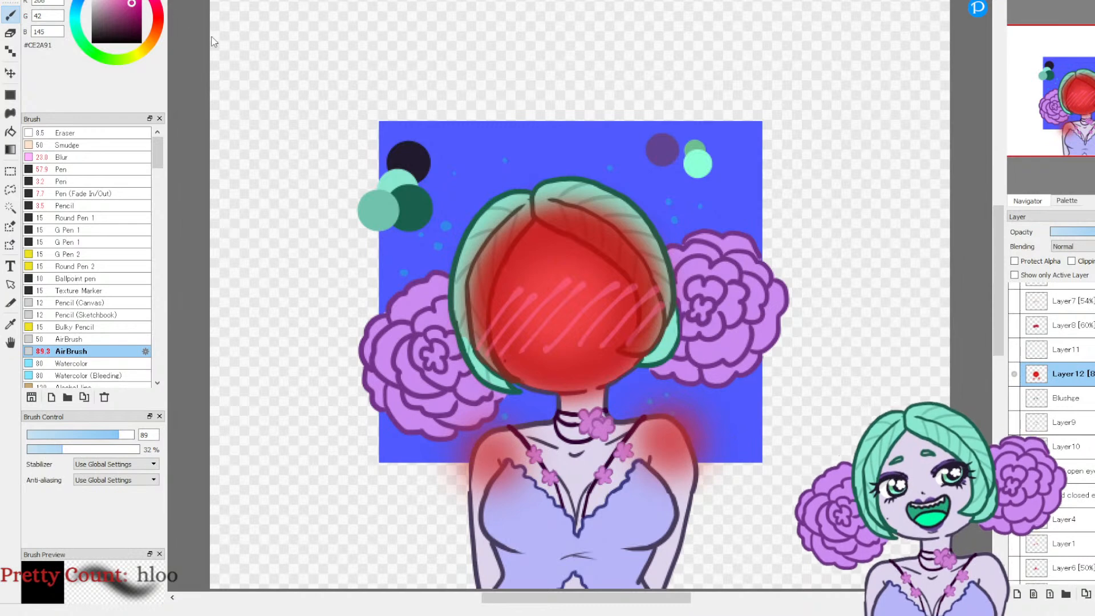
# Step: Shift the hue of Layer12 from red to a crimson pink and compare the drawing with the layer hidden and shown
pyautogui.moveTo(711, 49)
pyautogui.mouseDown()
pyautogui.moveTo(733, 42)
pyautogui.moveTo(762, 54)
pyautogui.moveTo(733, 49)
pyautogui.mouseUp()
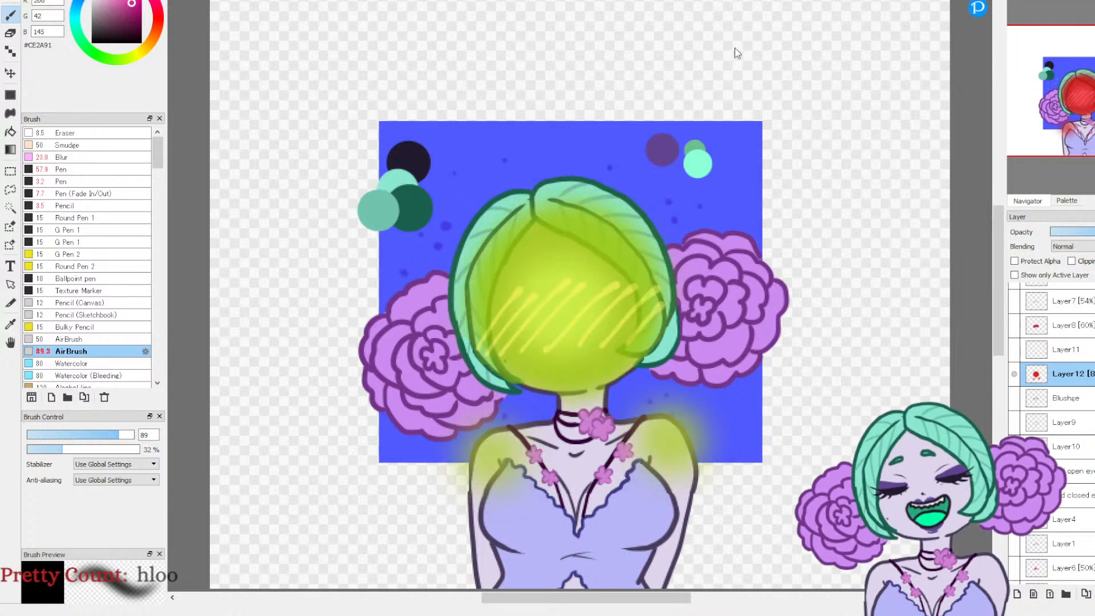
pyautogui.moveTo(739, 49)
pyautogui.mouseDown()
pyautogui.moveTo(799, 47)
pyautogui.moveTo(688, 37)
pyautogui.moveTo(678, 48)
pyautogui.mouseUp()
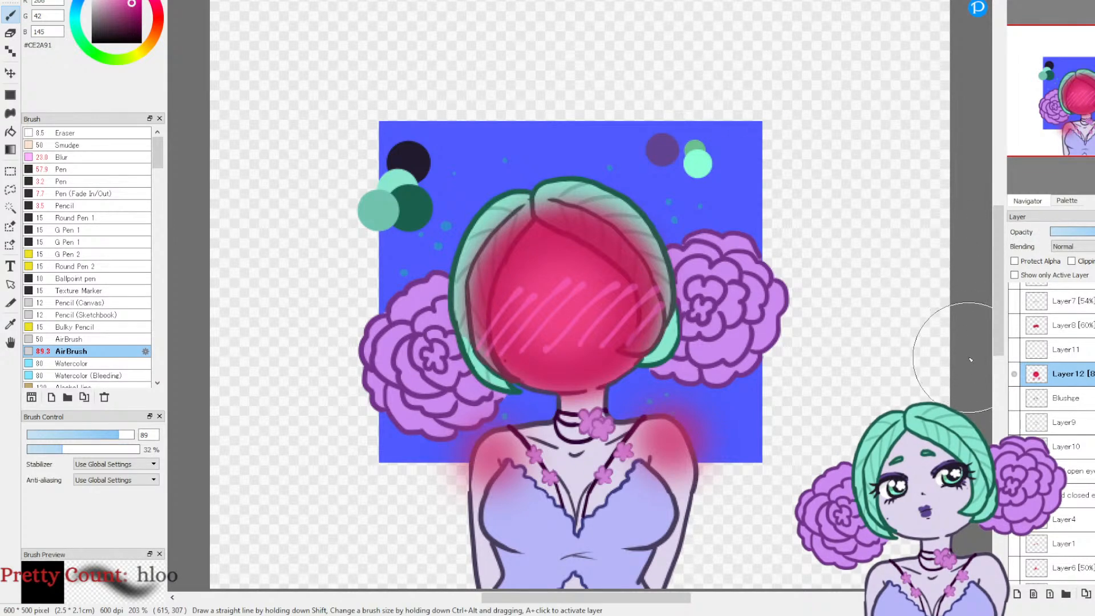
pyautogui.click(1014, 374)
pyautogui.click(1013, 375)
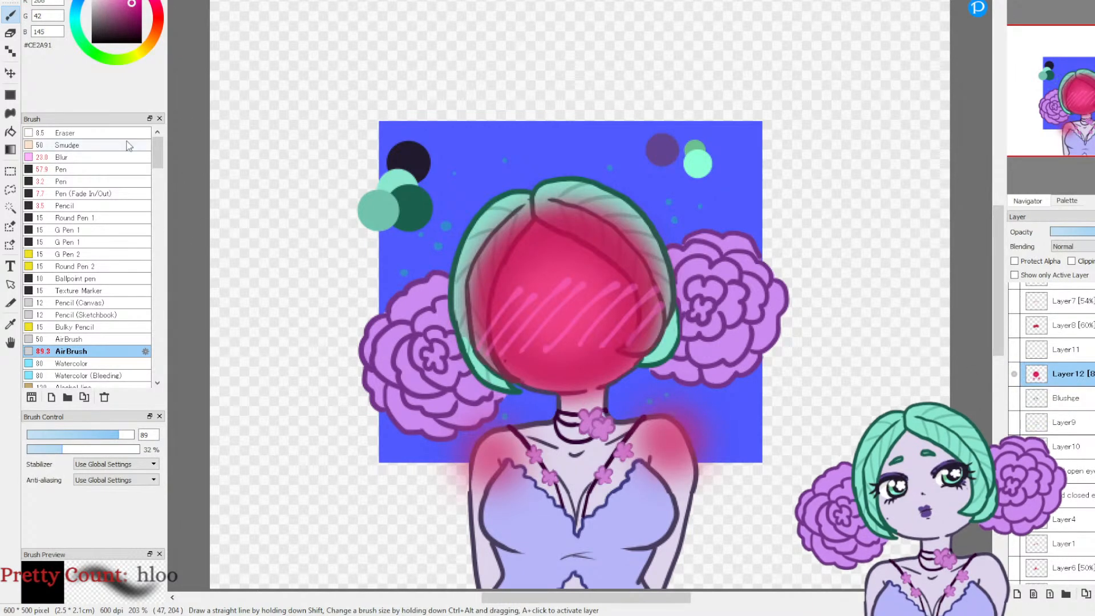
# Step: Erase the pink spill outside the left shoulder and arm on Layer12, using the Eraser at size 9.9
pyautogui.click(10, 35)
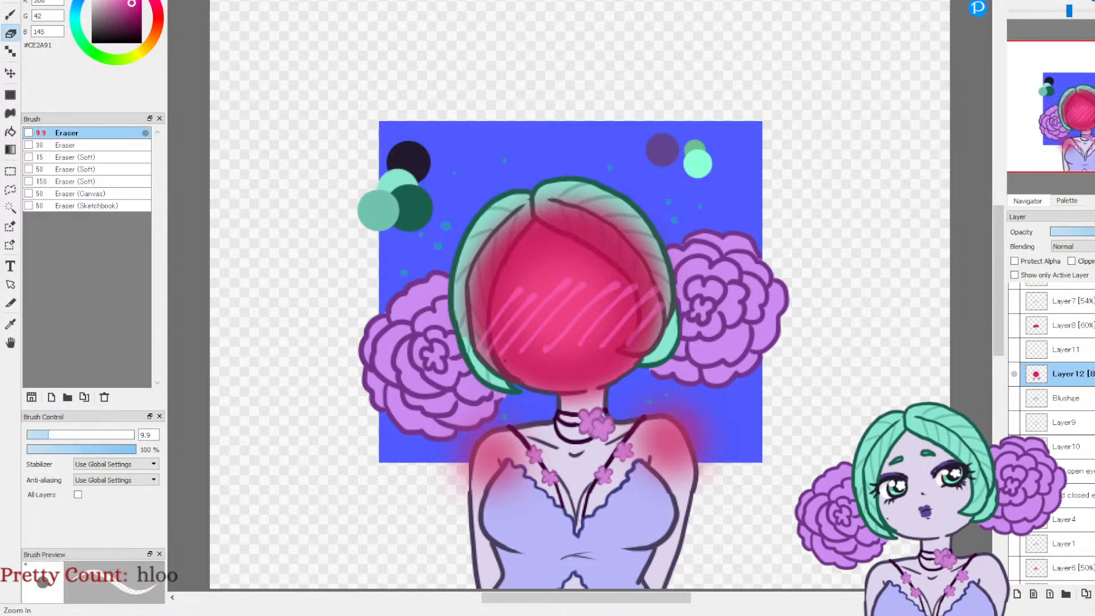
pyautogui.scroll(5, 1072, 142)
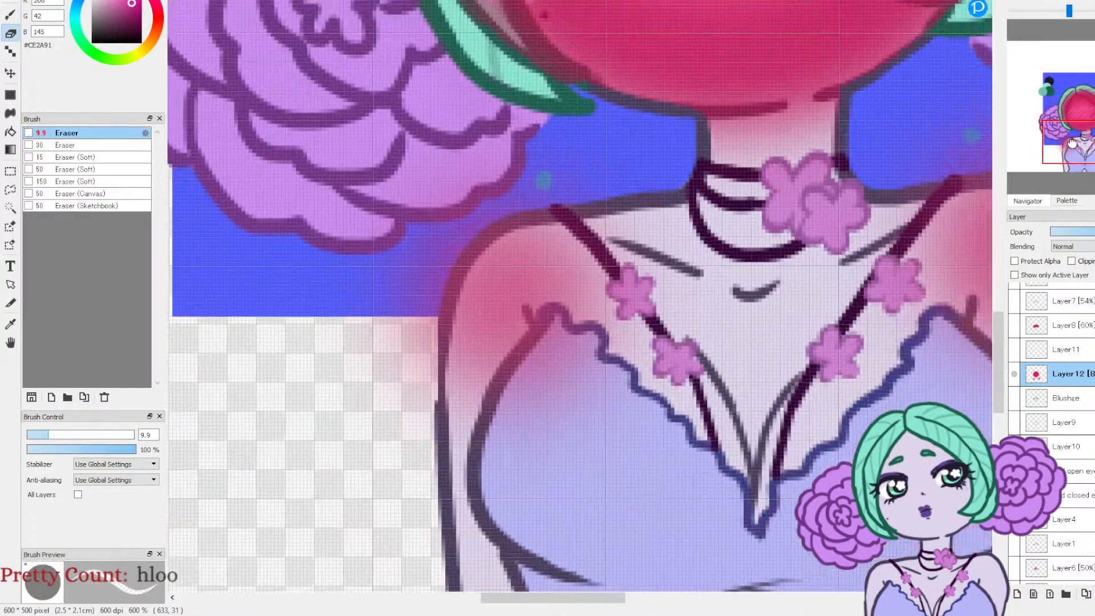
pyautogui.moveTo(1072, 143); pyautogui.dragTo(1069, 142)
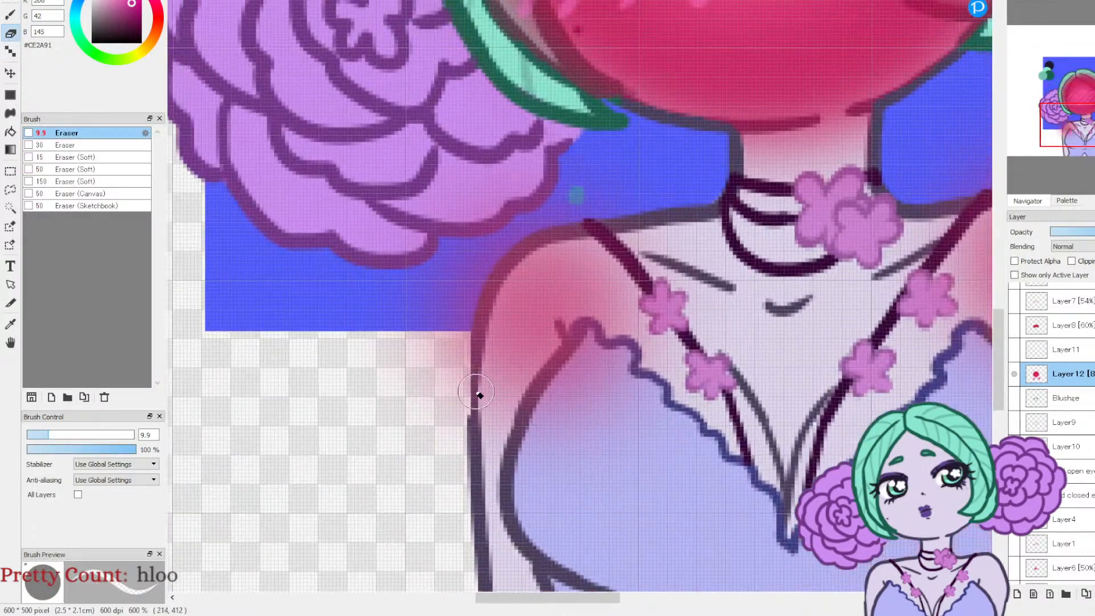
pyautogui.moveTo(463, 390)
pyautogui.mouseDown()
pyautogui.moveTo(471, 326)
pyautogui.moveTo(468, 415)
pyautogui.moveTo(478, 319)
pyautogui.moveTo(468, 355)
pyautogui.moveTo(501, 268)
pyautogui.moveTo(472, 315)
pyautogui.moveTo(528, 238)
pyautogui.moveTo(507, 258)
pyautogui.moveTo(547, 230)
pyautogui.mouseUp()
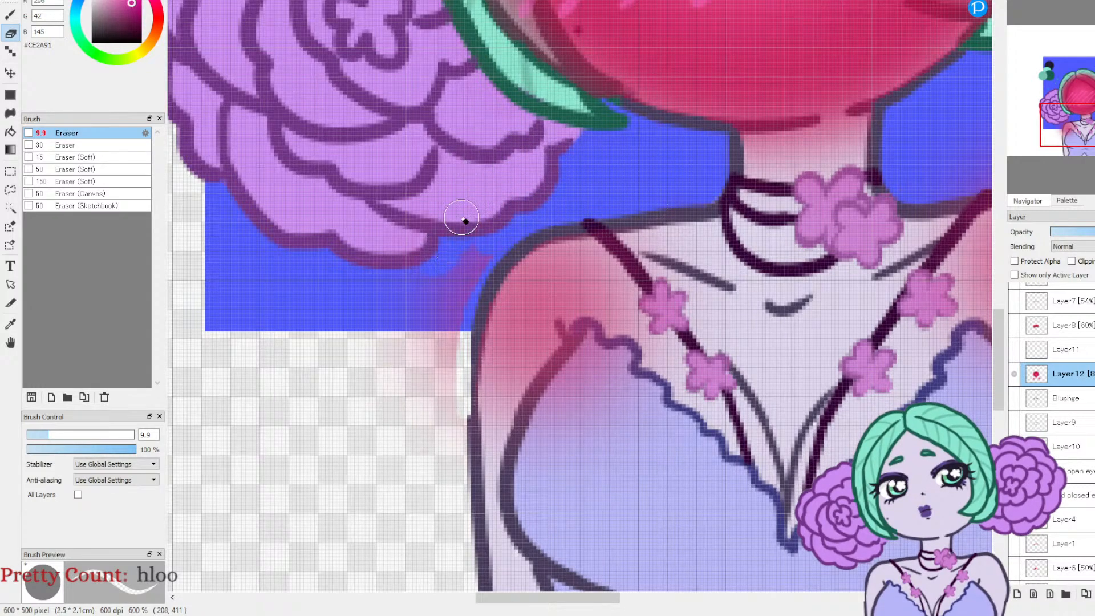
pyautogui.moveTo(421, 337)
pyautogui.mouseDown()
pyautogui.moveTo(394, 348)
pyautogui.moveTo(458, 289)
pyautogui.moveTo(499, 224)
pyautogui.moveTo(475, 286)
pyautogui.moveTo(446, 486)
pyautogui.mouseUp()
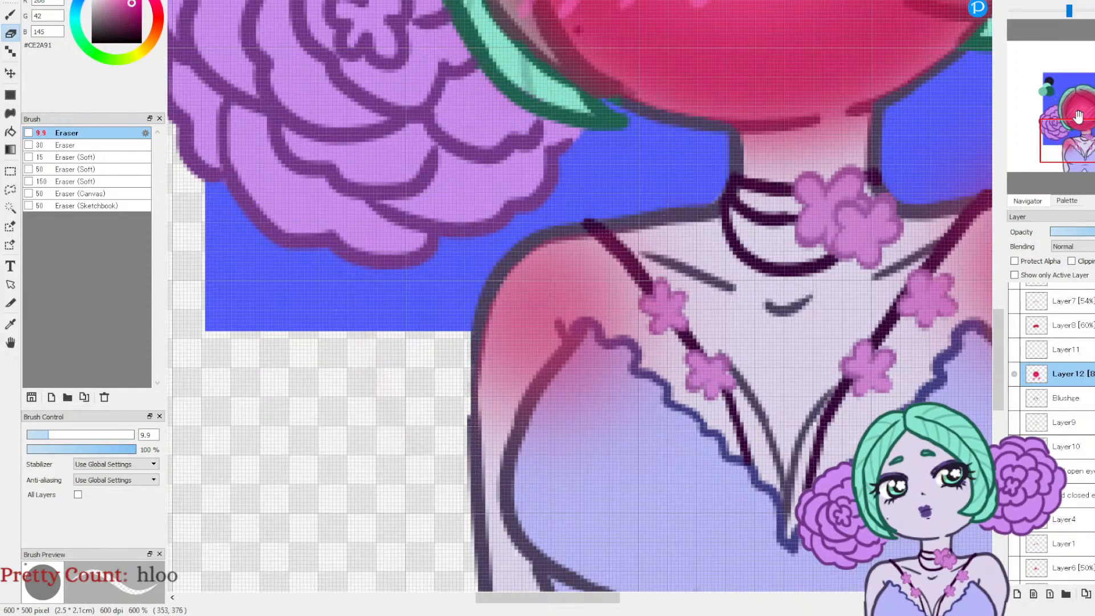
# Step: Flip the canvas view horizontally with the character's other shoulder in view
pyautogui.click(1074, 140)
pyautogui.moveTo(1073, 139); pyautogui.dragTo(1088, 142)
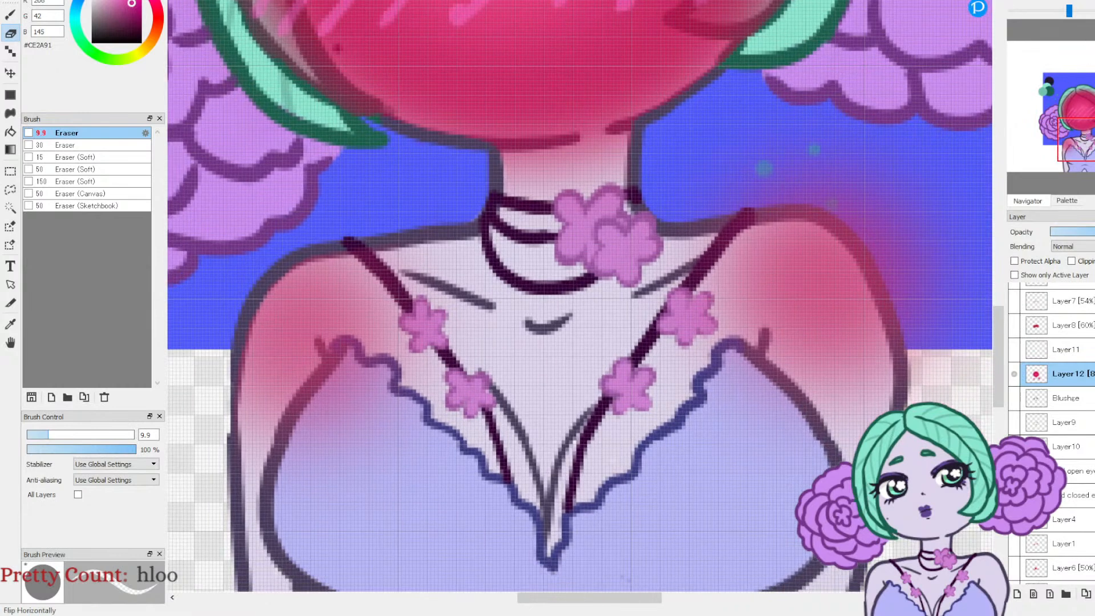
pyautogui.click(1091, 3)
# Step: Try to erase the pink spill along the outer edge of the other shoulder in the mirrored view
pyautogui.moveTo(246, 297); pyautogui.dragTo(246, 420)
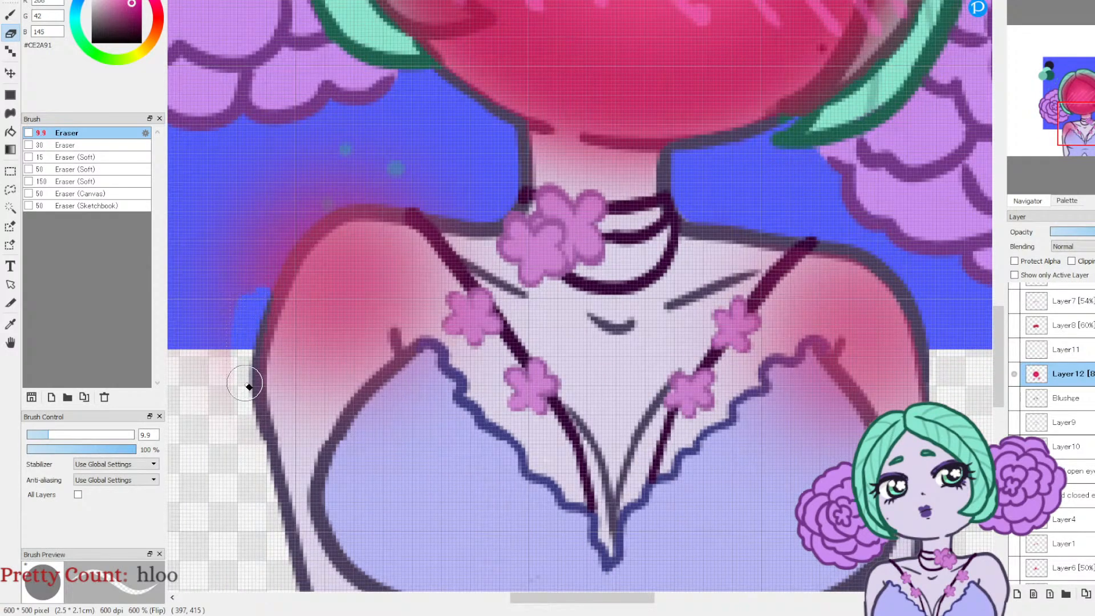
pyautogui.moveTo(264, 328)
pyautogui.mouseDown()
pyautogui.moveTo(299, 238)
pyautogui.moveTo(271, 295)
pyautogui.moveTo(316, 227)
pyautogui.moveTo(390, 199)
pyautogui.moveTo(343, 206)
pyautogui.moveTo(472, 211)
pyautogui.mouseUp()
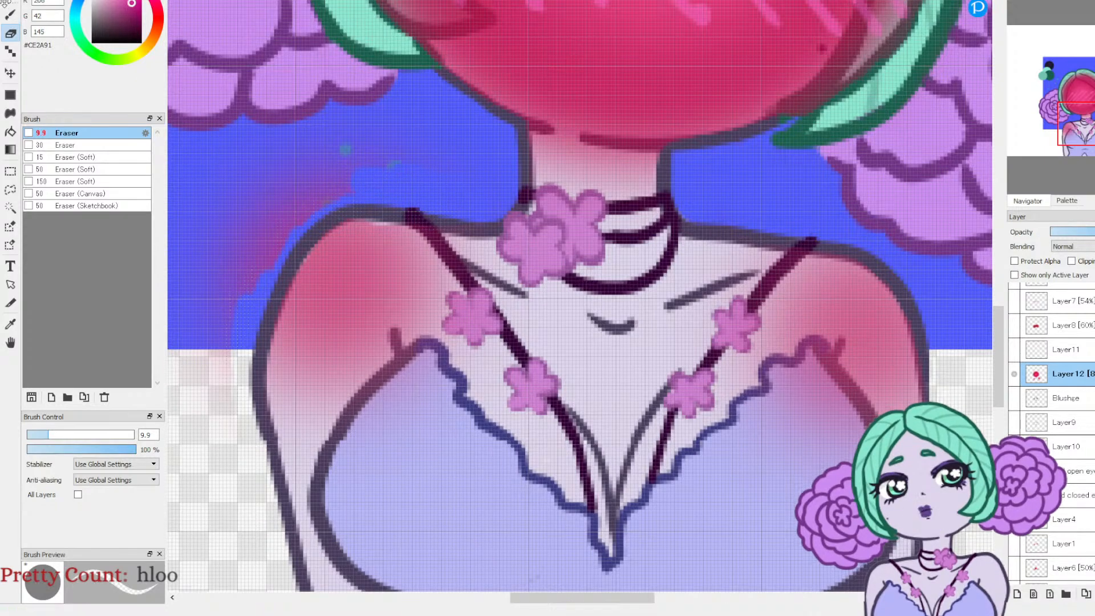
pyautogui.hotkey('ctrl', 'z')
pyautogui.moveTo(250, 393)
pyautogui.mouseDown()
pyautogui.moveTo(285, 269)
pyautogui.moveTo(318, 219)
pyautogui.moveTo(361, 188)
pyautogui.mouseUp()
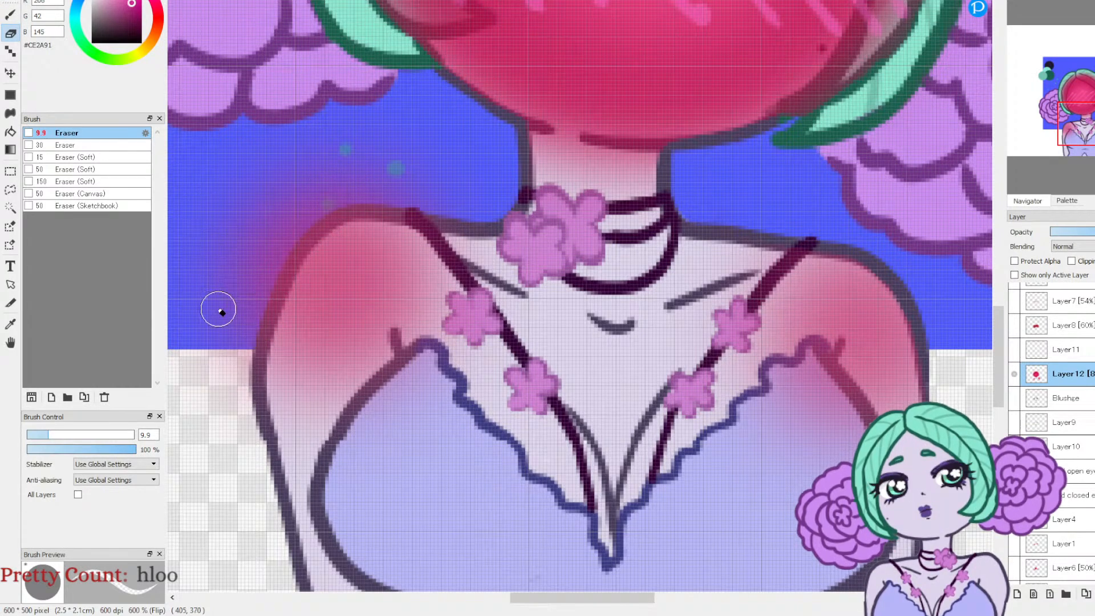
# Step: Erase all pink spill outside the other shoulder's outline on Layer12, from the upper arm to the neck
pyautogui.moveTo(253, 376)
pyautogui.mouseDown()
pyautogui.moveTo(276, 289)
pyautogui.moveTo(328, 214)
pyautogui.moveTo(455, 216)
pyautogui.mouseUp()
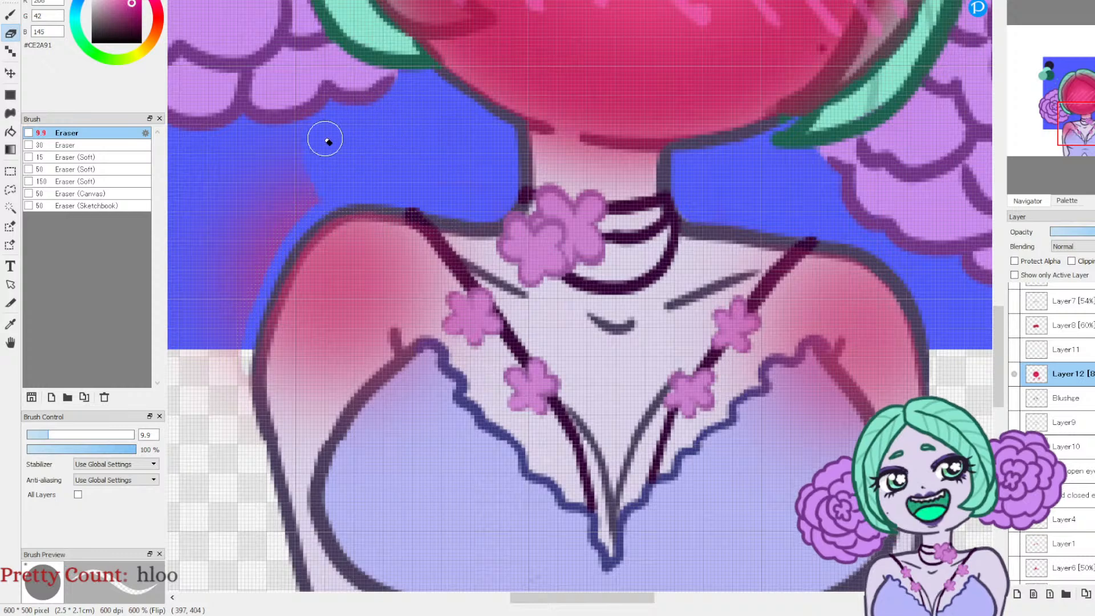
pyautogui.moveTo(298, 191)
pyautogui.mouseDown()
pyautogui.moveTo(237, 374)
pyautogui.moveTo(229, 288)
pyautogui.moveTo(204, 311)
pyautogui.mouseUp()
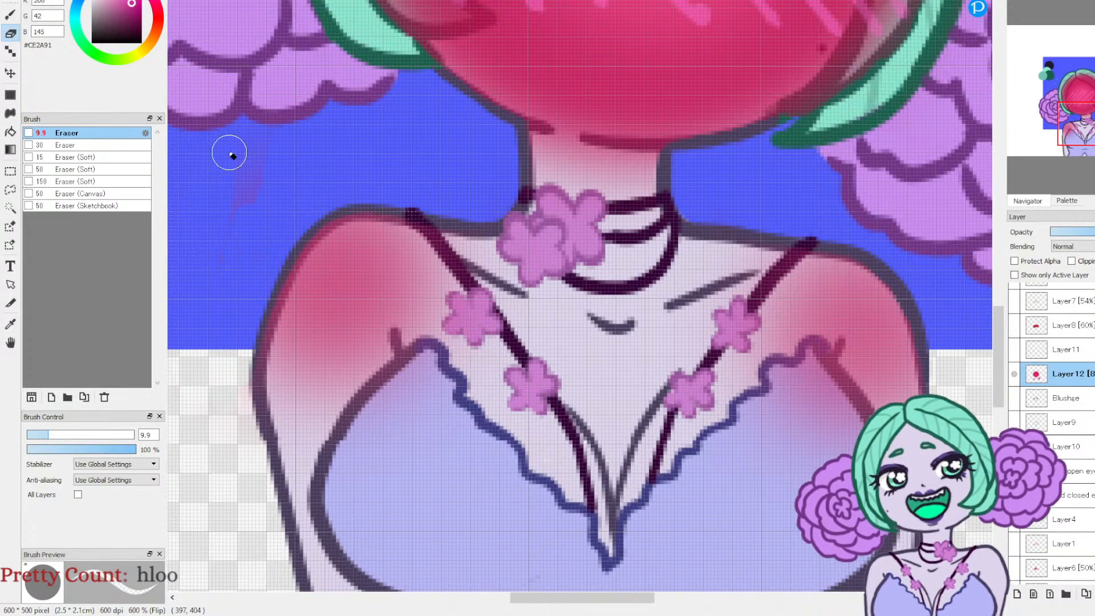
pyautogui.moveTo(250, 368); pyautogui.dragTo(249, 442)
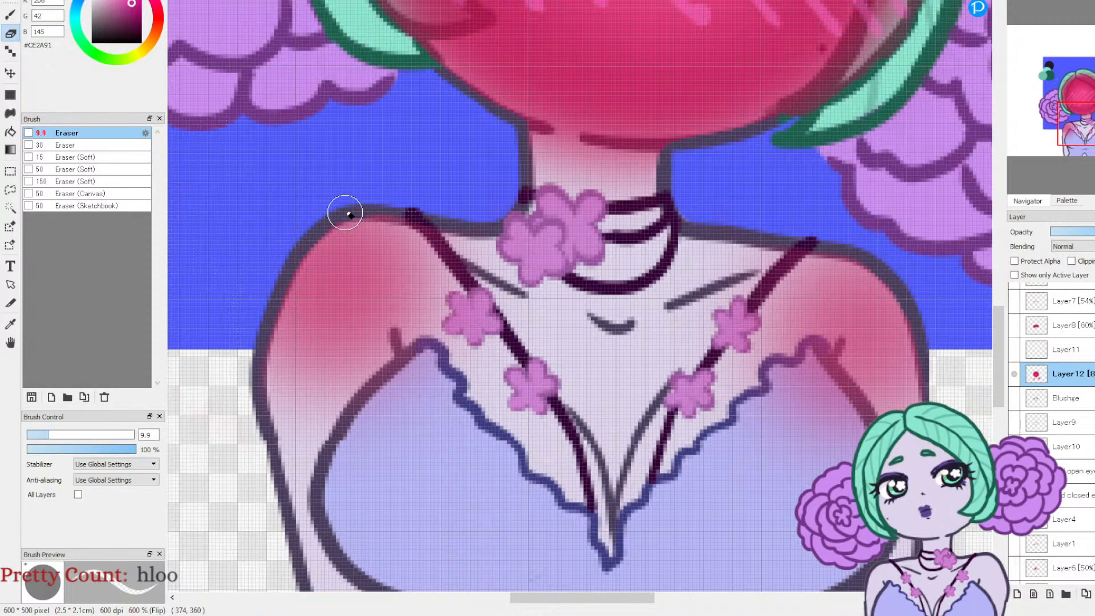
# Step: Check the whole drawing by comparing its normal and horizontally mirrored views
pyautogui.click(1049, 1)
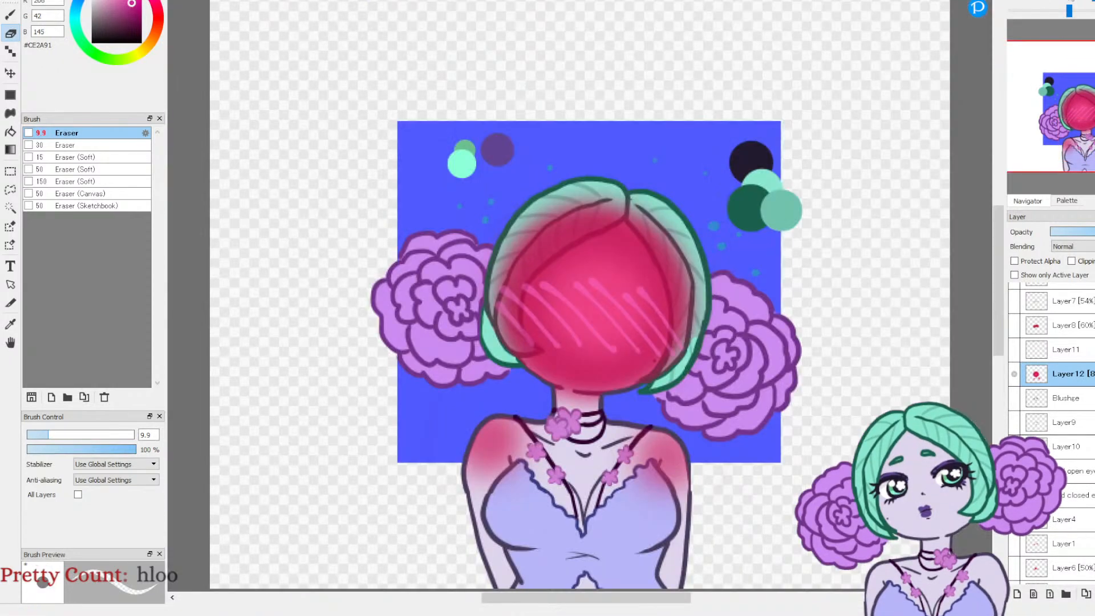
pyautogui.click(1084, 1)
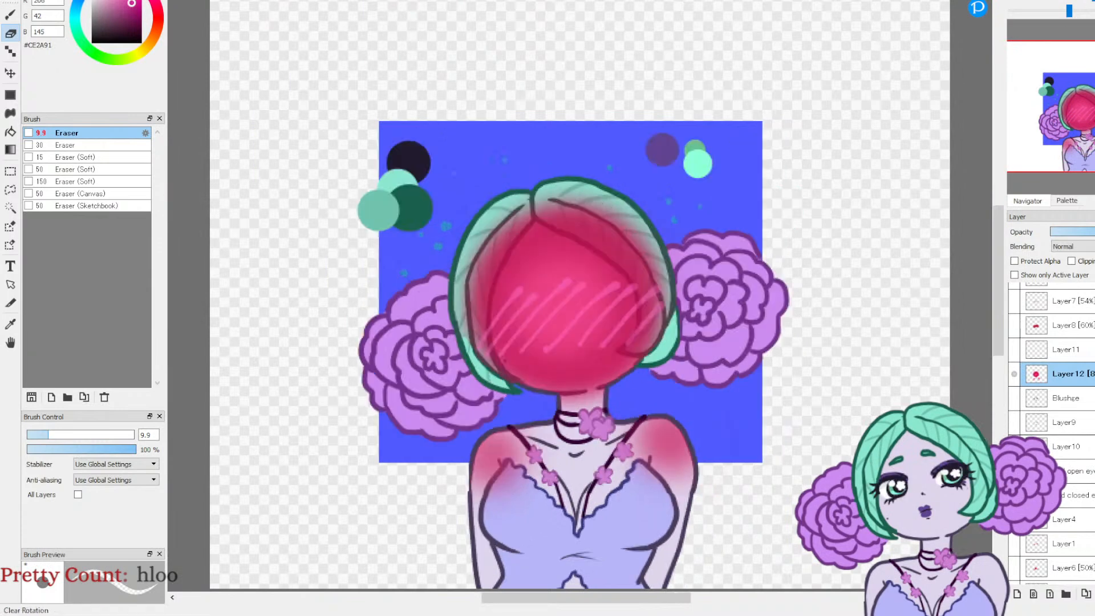
pyautogui.click(1092, 1)
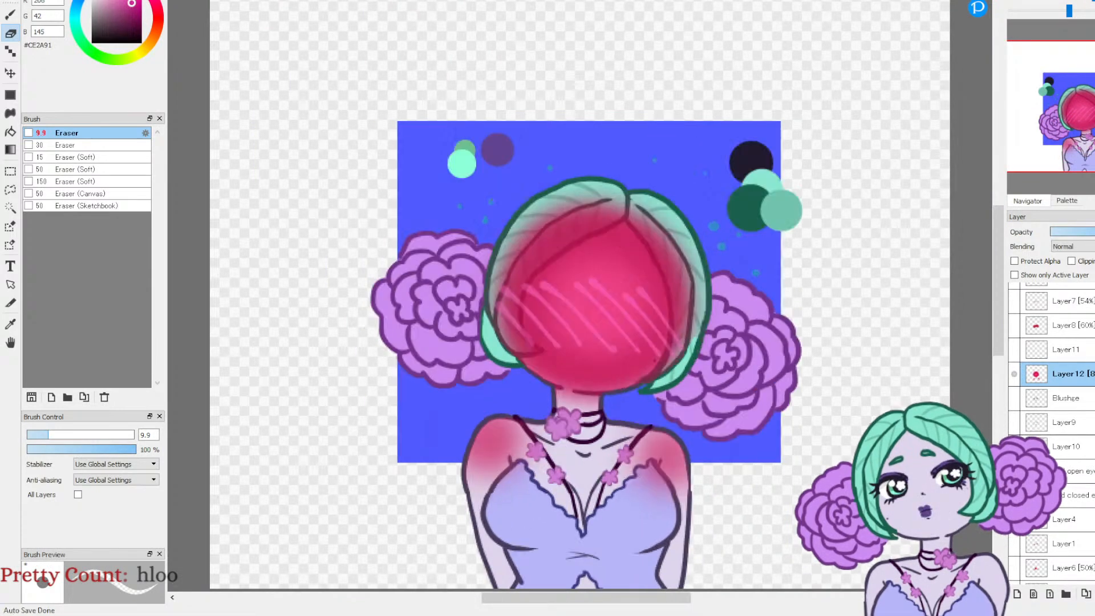
pyautogui.click(1092, 1)
pyautogui.click(1092, 1)
pyautogui.click(1092, 1)
pyautogui.click(1092, 1)
pyautogui.click(1092, 1)
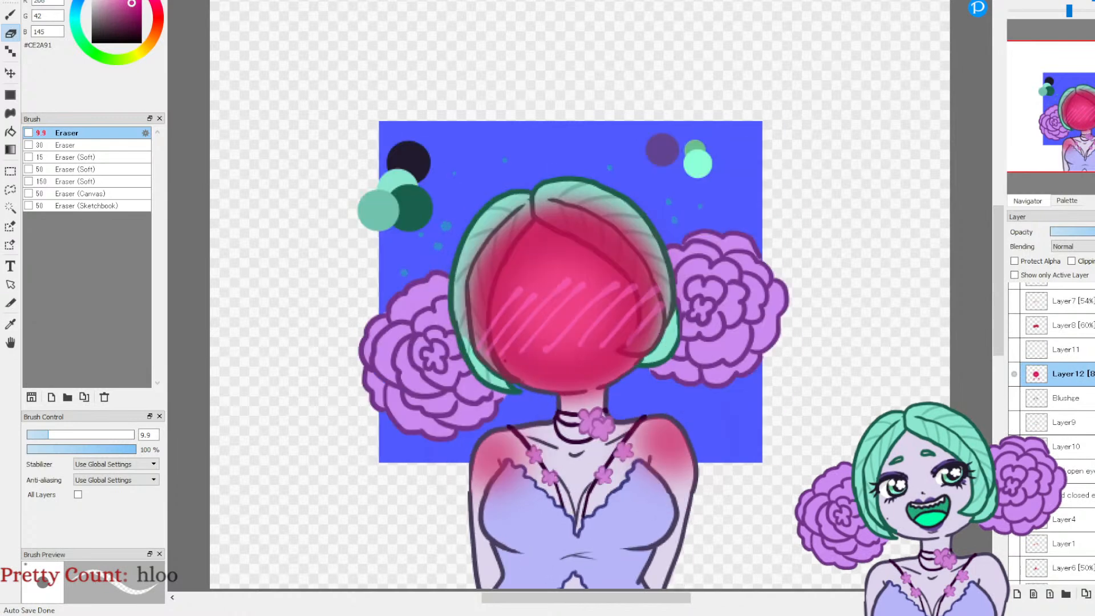
pyautogui.click(1092, 1)
pyautogui.click(1092, 1)
pyautogui.click(1092, 1)
pyautogui.click(1092, 1)
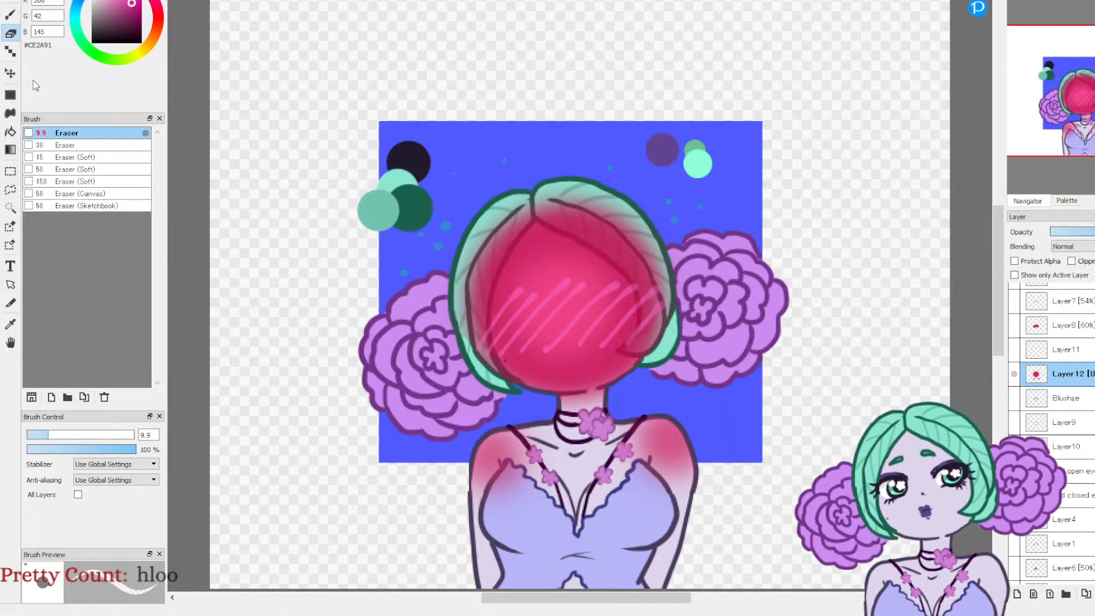
# Step: Dot extra cyan #2AC6CE droplets on the background around the neck on Layer12 with the 3.5 px Pencil
pyautogui.click(77, 17)
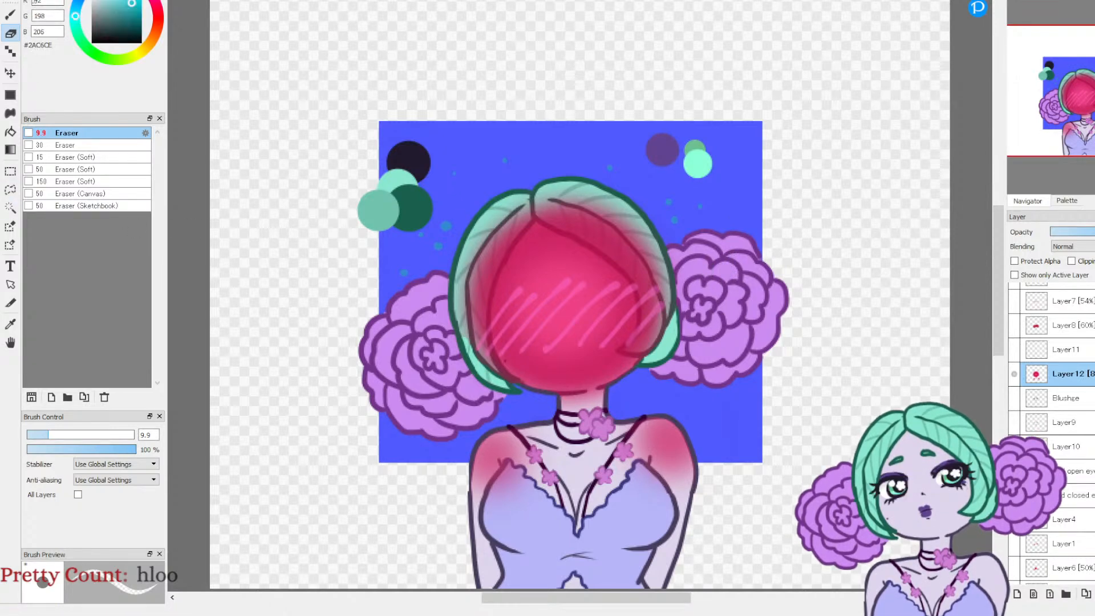
pyautogui.click(12, 18)
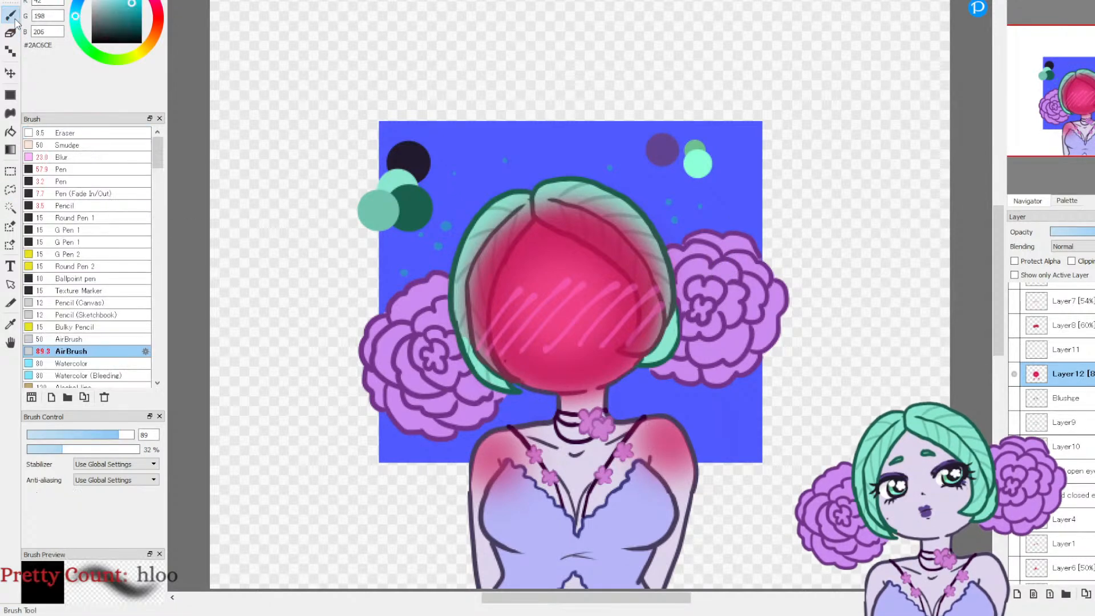
pyautogui.click(71, 206)
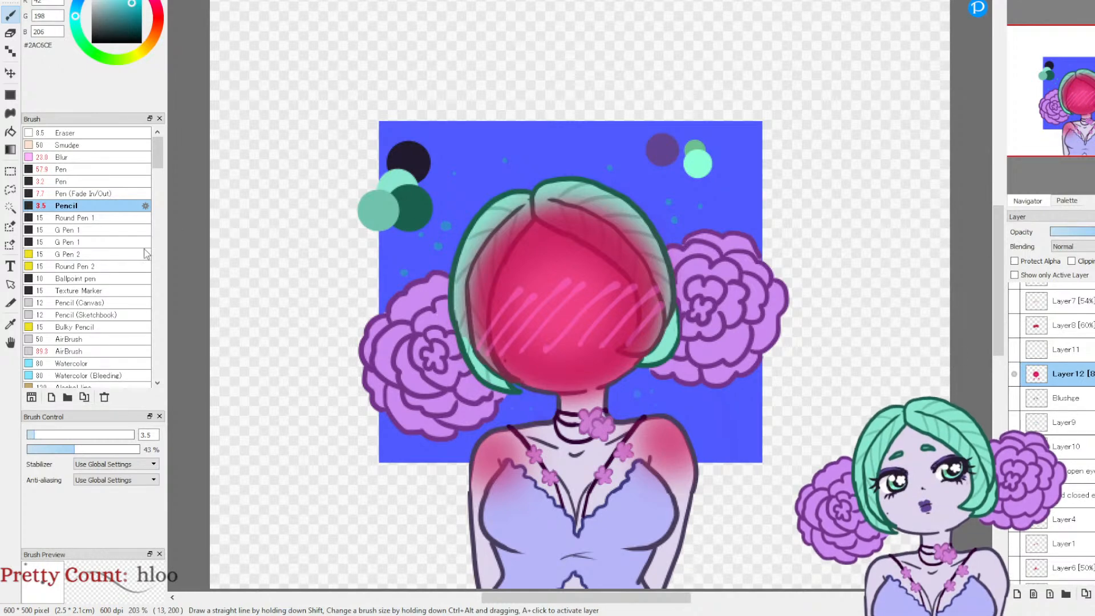
# Step: Sample the pink #F455A7 from the cheek hatching and set up the Ballpoint pen at size 5.1
pyautogui.click(9, 323)
pyautogui.click(572, 276)
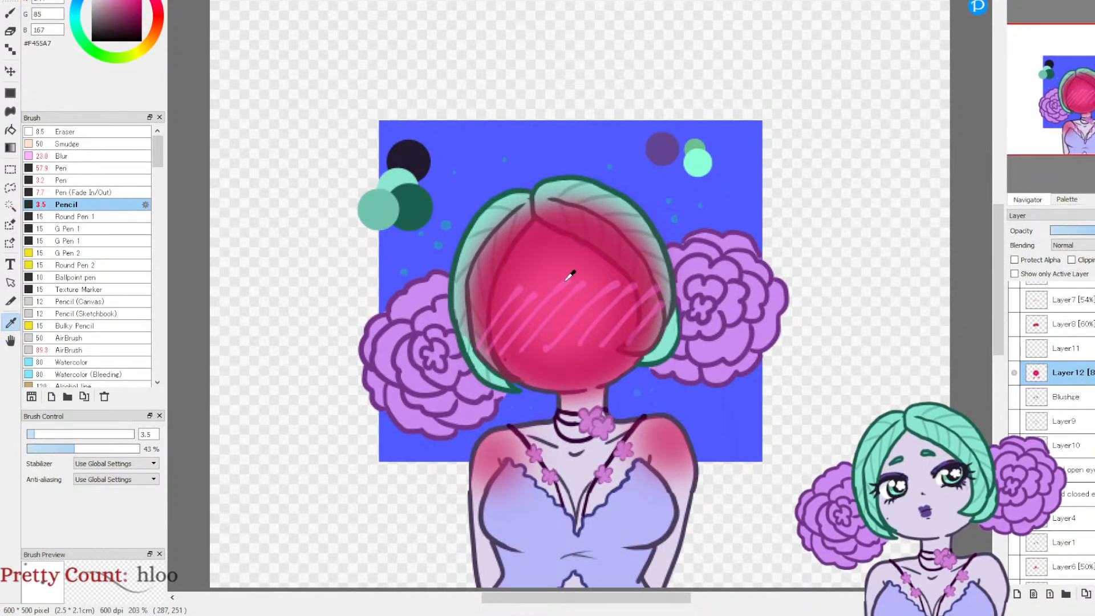
pyautogui.click(9, 13)
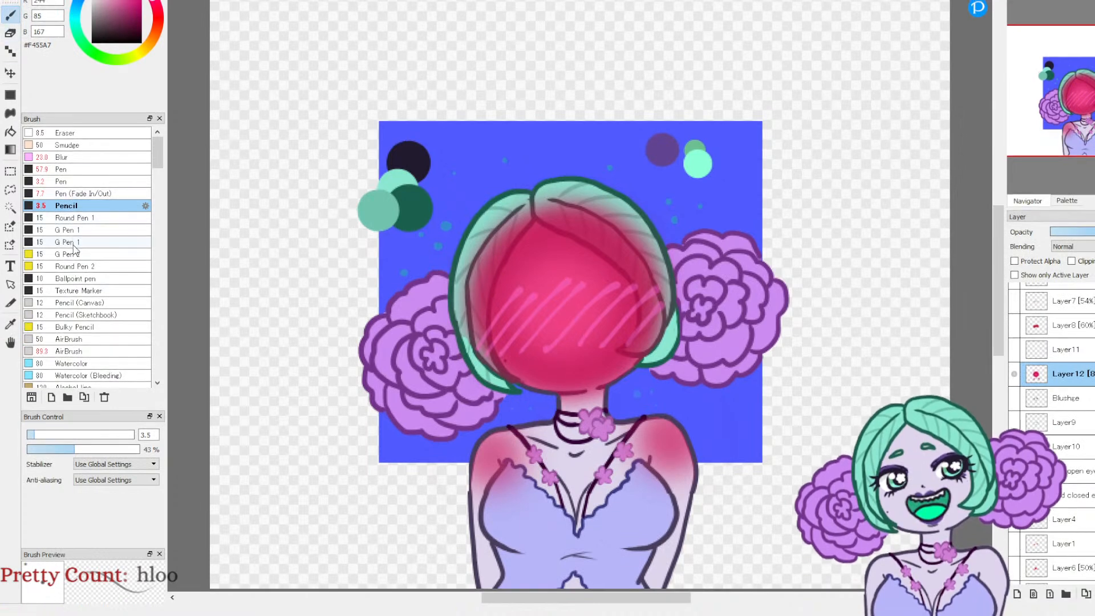
pyautogui.click(74, 278)
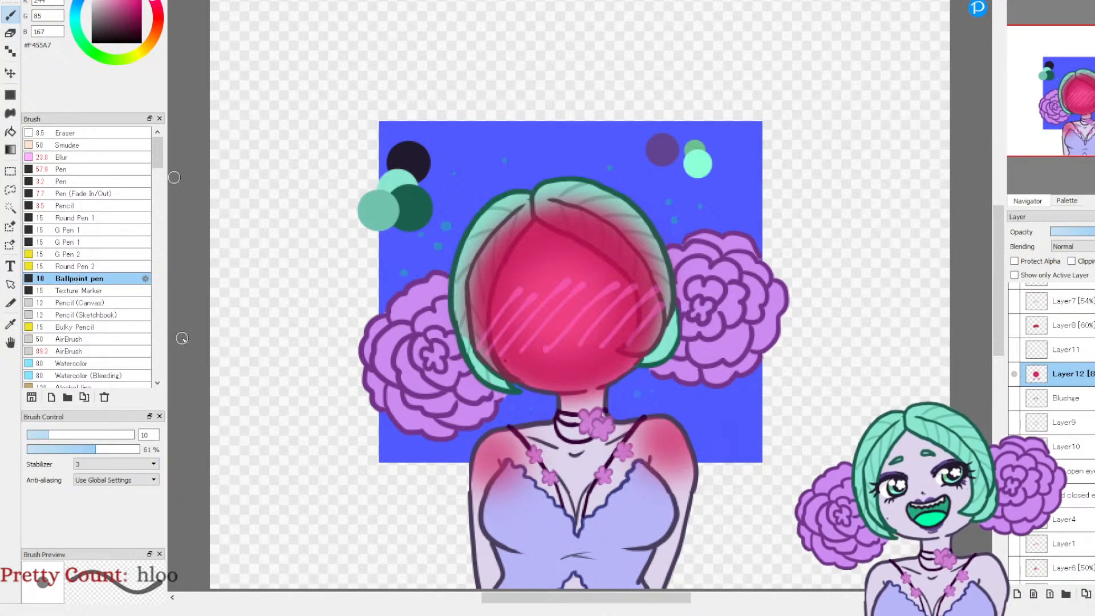
pyautogui.click(38, 435)
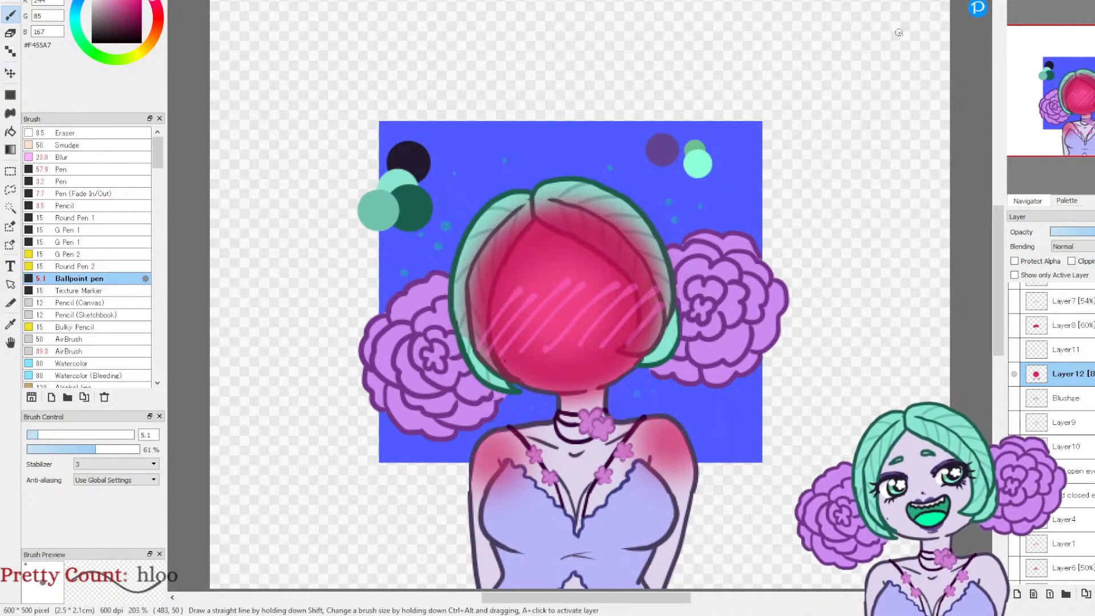
# Step: Draw diagonal pink hatching strokes on both flushed shoulders on Layer12, matching the face blush lines
pyautogui.click(1020, 1)
pyautogui.click(1020, 1)
pyautogui.click(1020, 1)
pyautogui.click(1021, 1)
pyautogui.moveTo(1078, 94); pyautogui.dragTo(1068, 142)
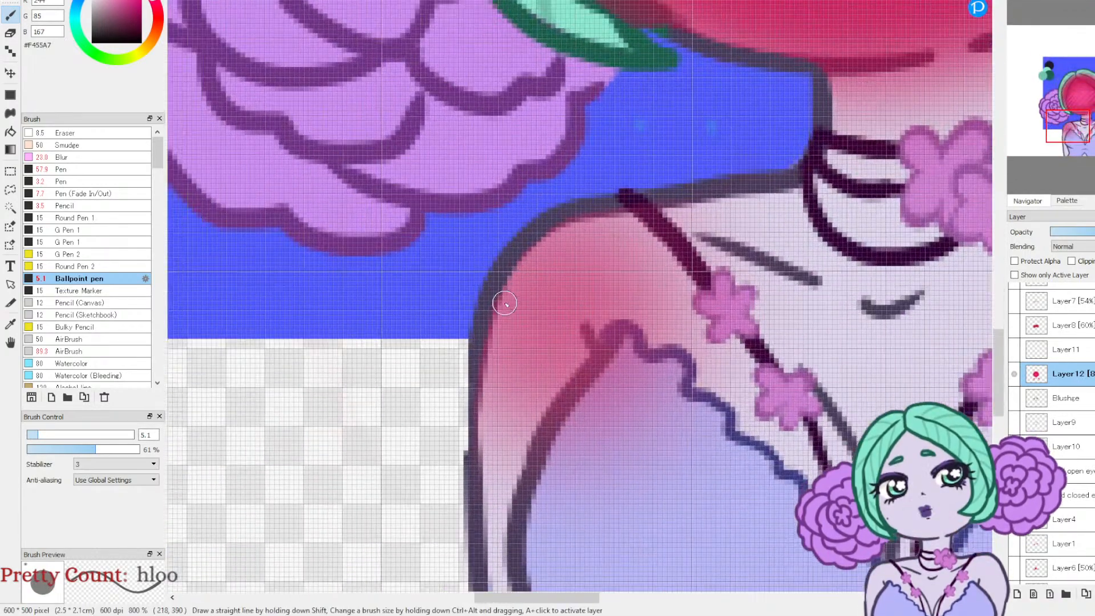
pyautogui.moveTo(1069, 128); pyautogui.dragTo(1092, 129)
pyautogui.click(1086, 127)
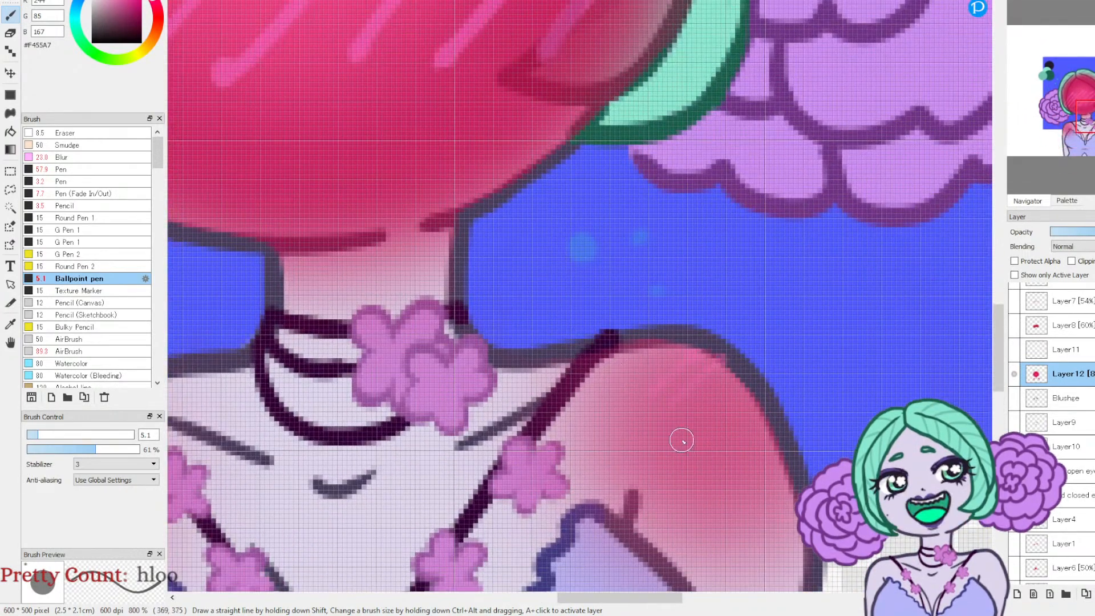
pyautogui.click(1074, 142)
pyautogui.moveTo(1075, 143); pyautogui.dragTo(1069, 128)
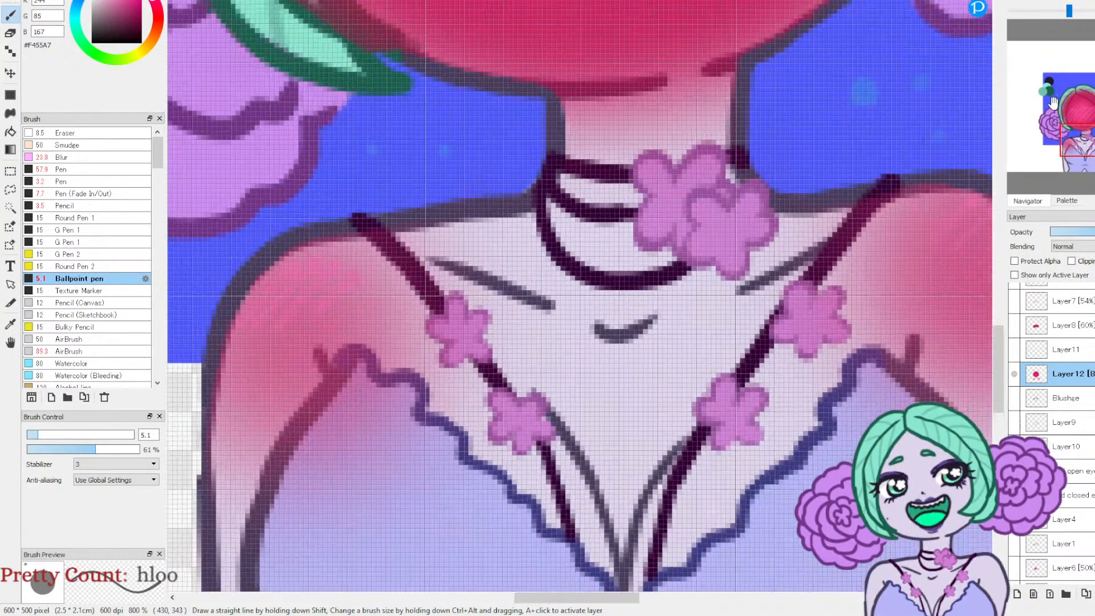
pyautogui.click(1034, 1)
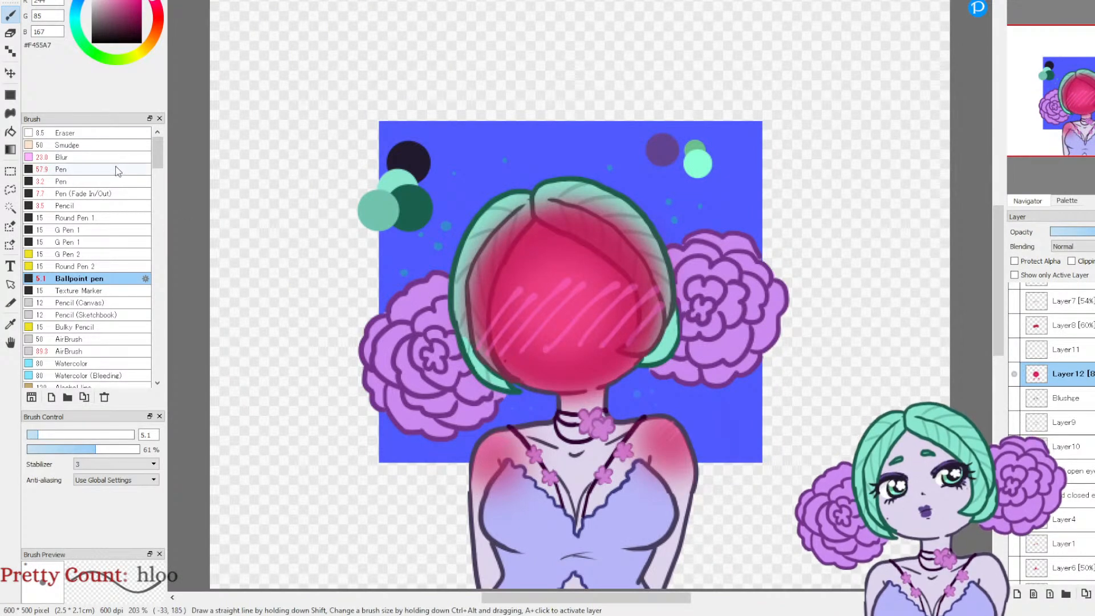
# Step: Try pale pink #FFD1EB highlight dots on one flushed shoulder
pyautogui.click(101, 1)
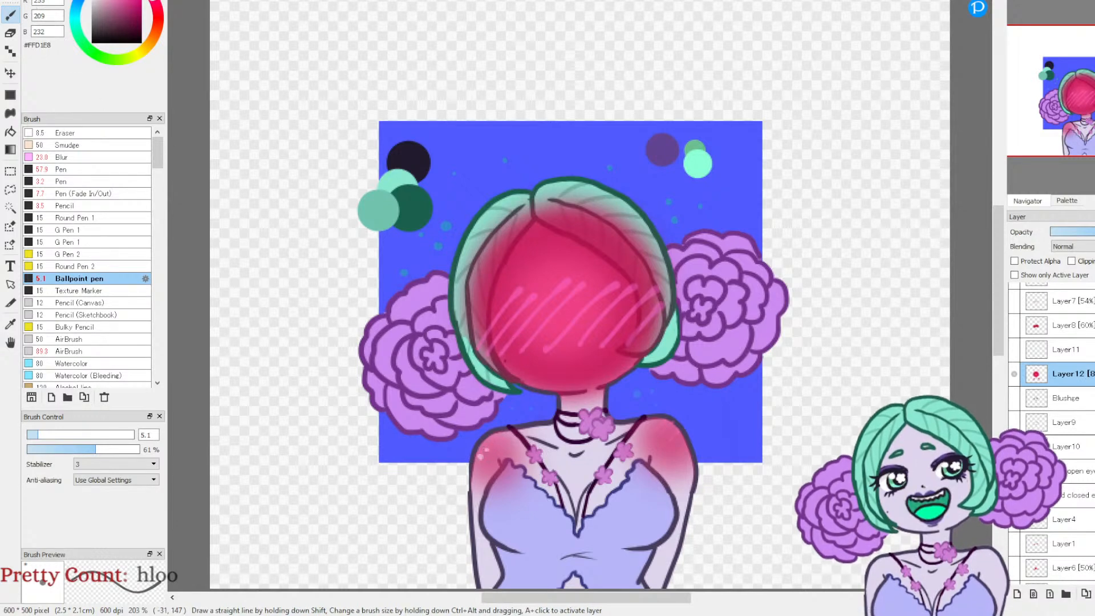
pyautogui.moveTo(1034, 17)
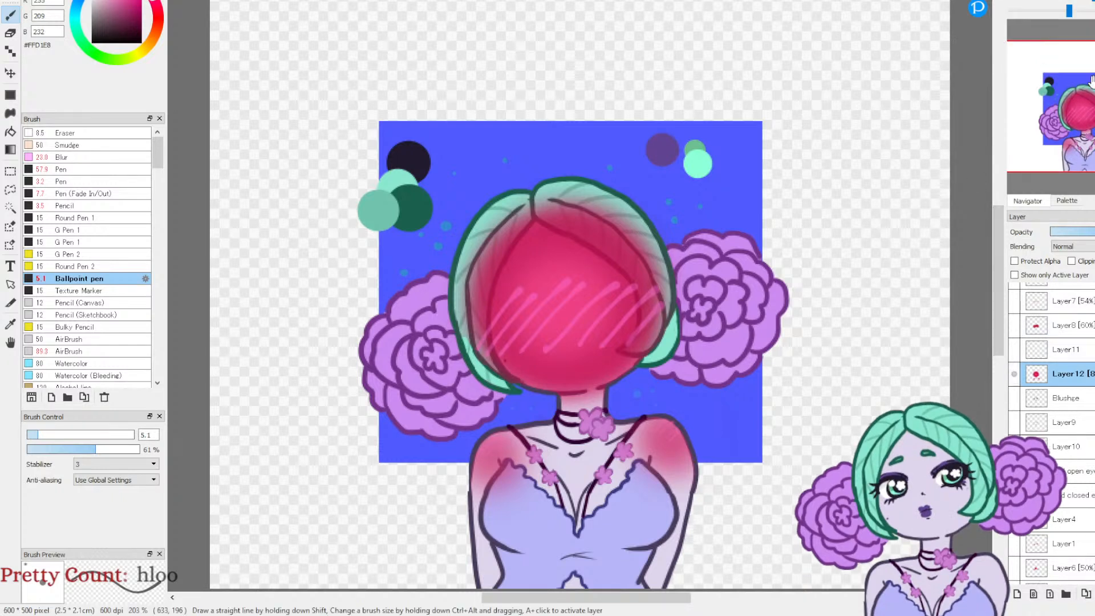
# Step: Check the red face against the Layer8 blush, and rename Layer12 as Fulll Flushge
pyautogui.click(1014, 326)
pyautogui.click(1014, 397)
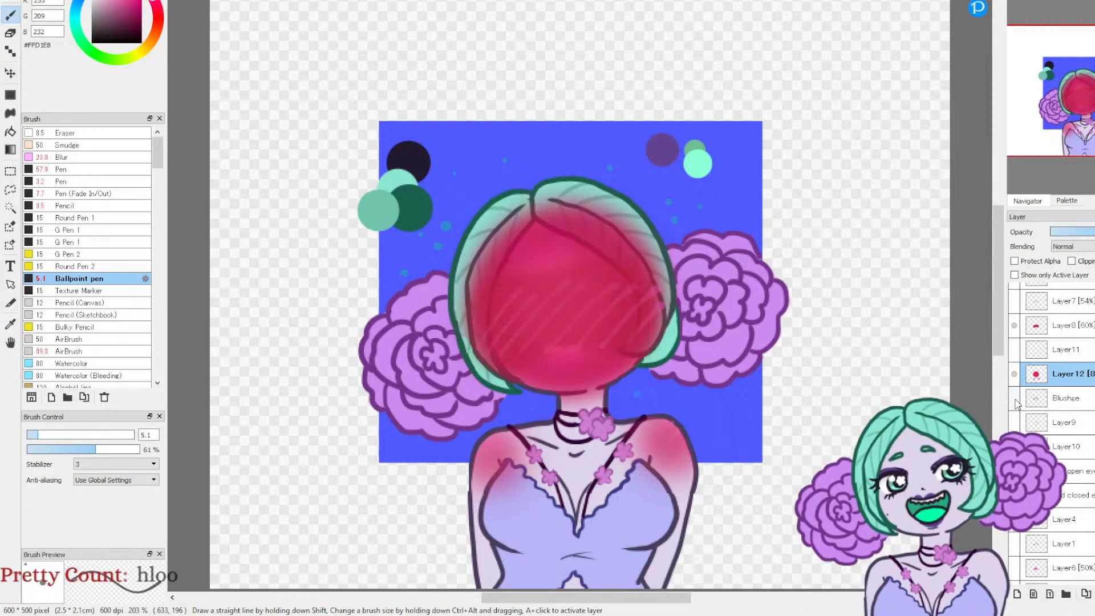
pyautogui.click(1014, 398)
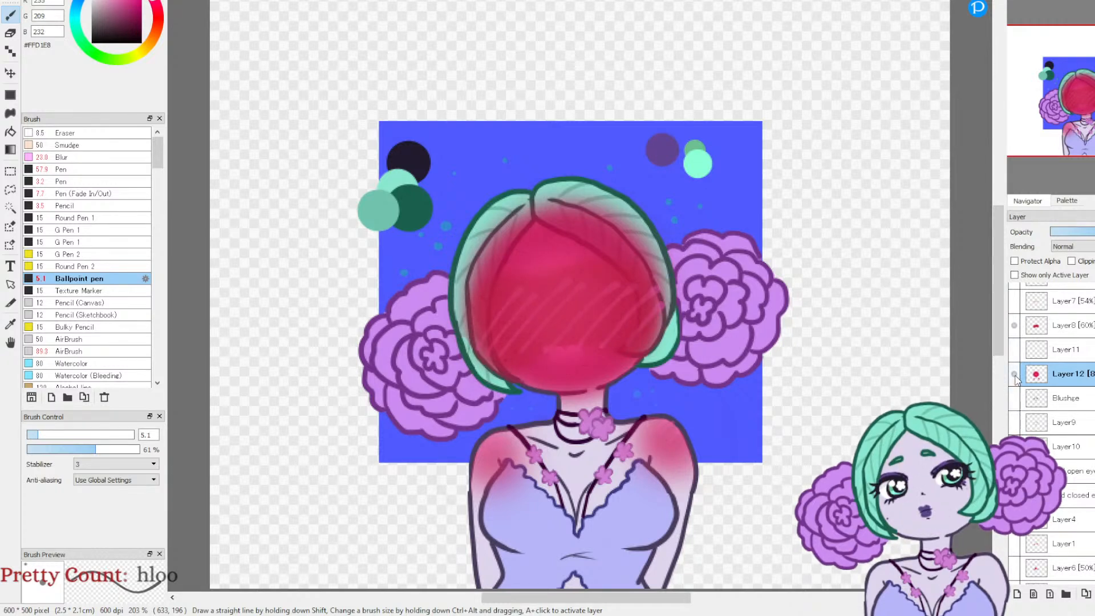
pyautogui.click(1014, 326)
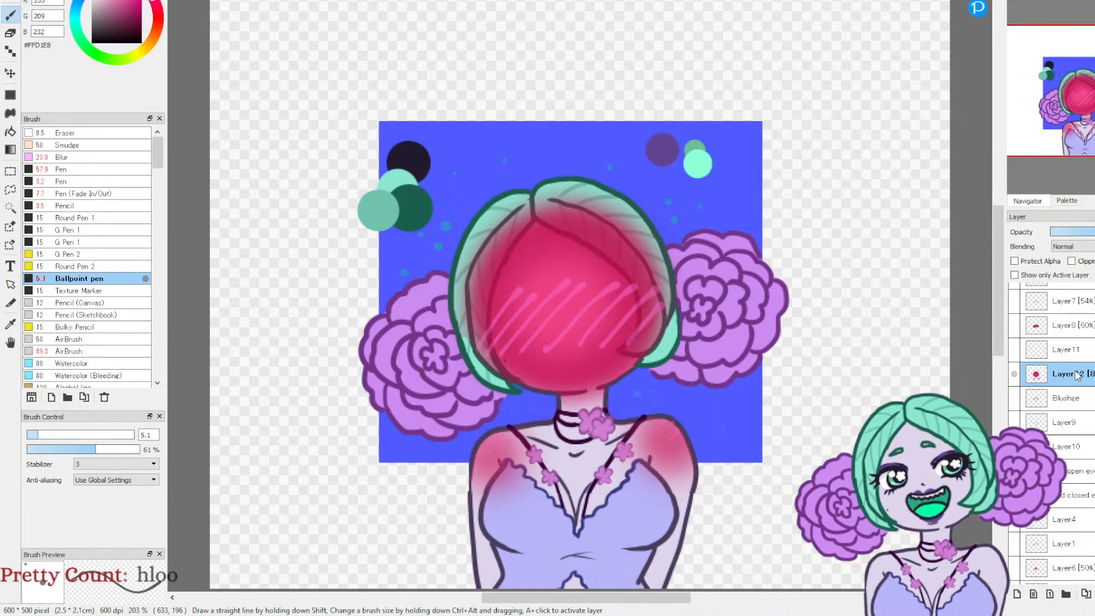
pyautogui.press('Return')
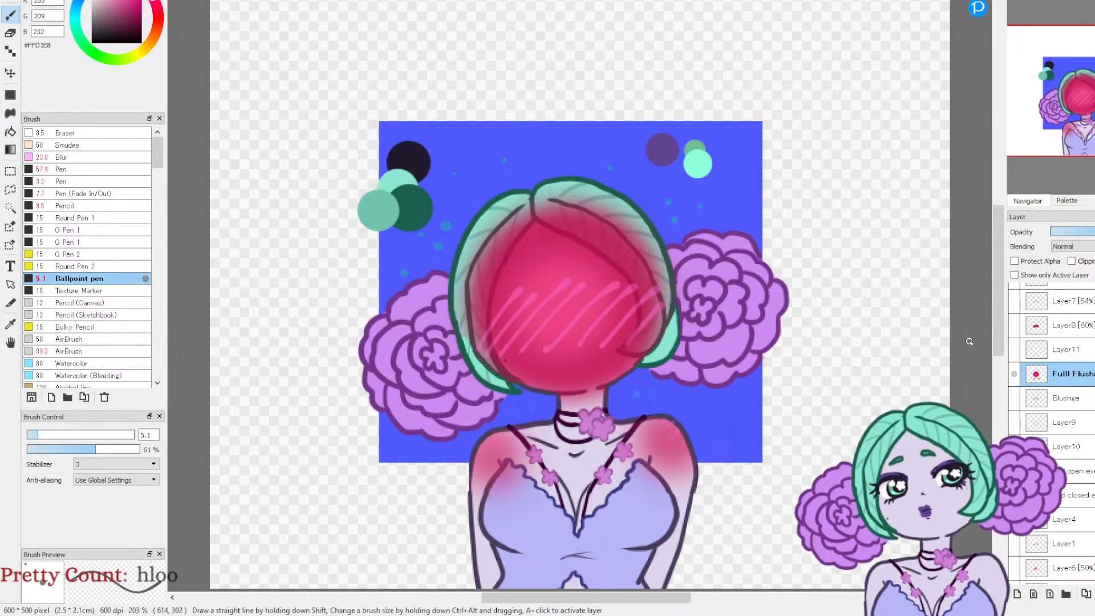
# Step: Hide the Fulll Flushge layer and show the Blushge line art of the worried face
pyautogui.click(1014, 373)
pyautogui.click(1014, 398)
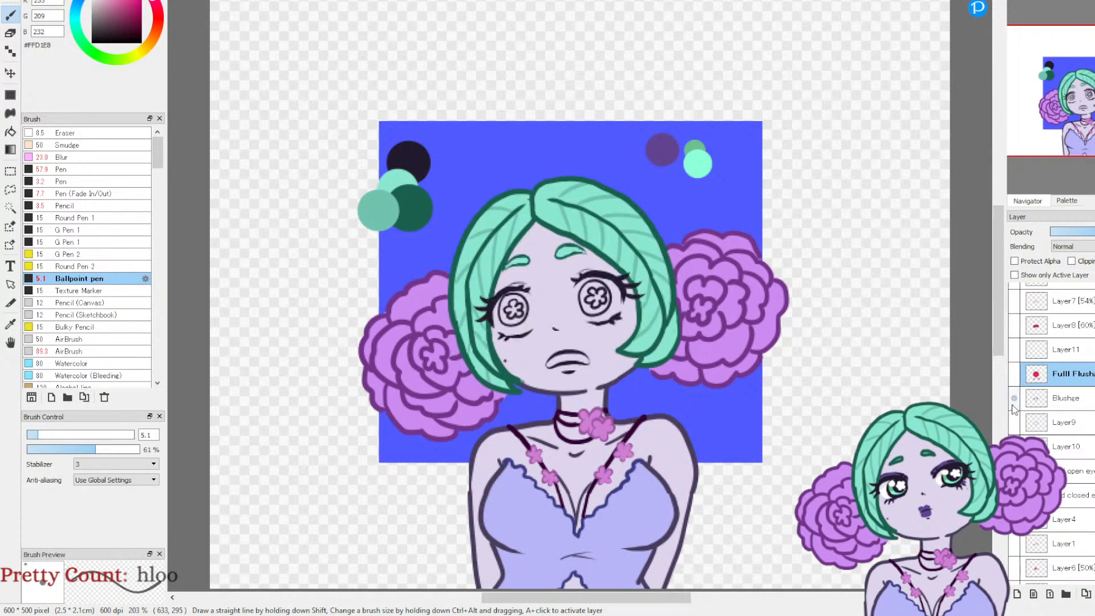
pyautogui.click(1014, 399)
pyautogui.click(1014, 399)
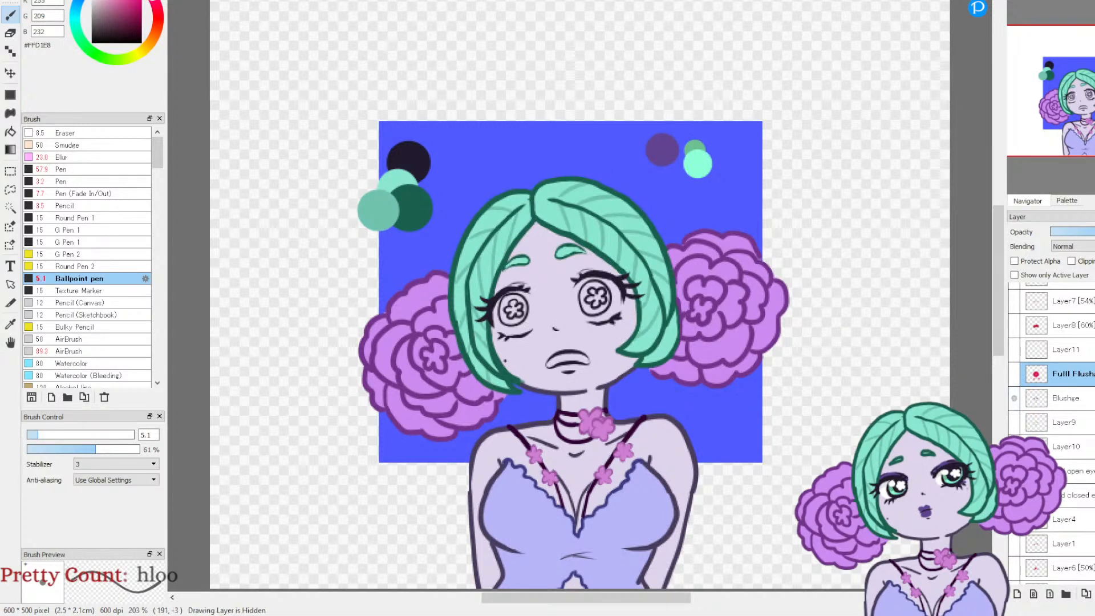
pyautogui.click(1013, 378)
pyautogui.click(1013, 377)
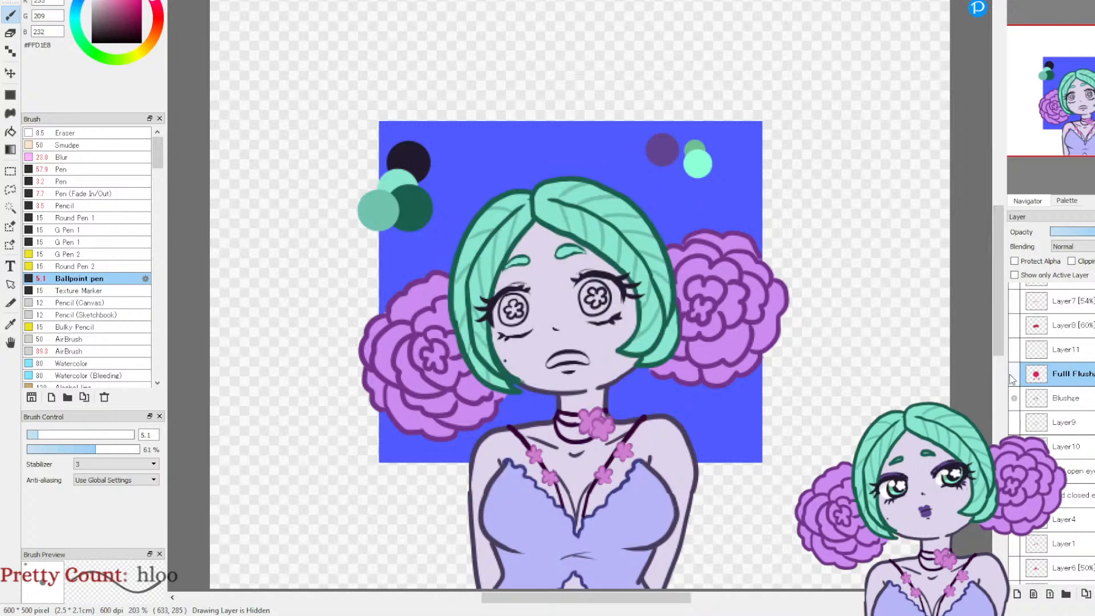
# Step: Erase both flower-pupil eyes from the Blushge layer with the Eraser at about 31 px
pyautogui.click(1032, 401)
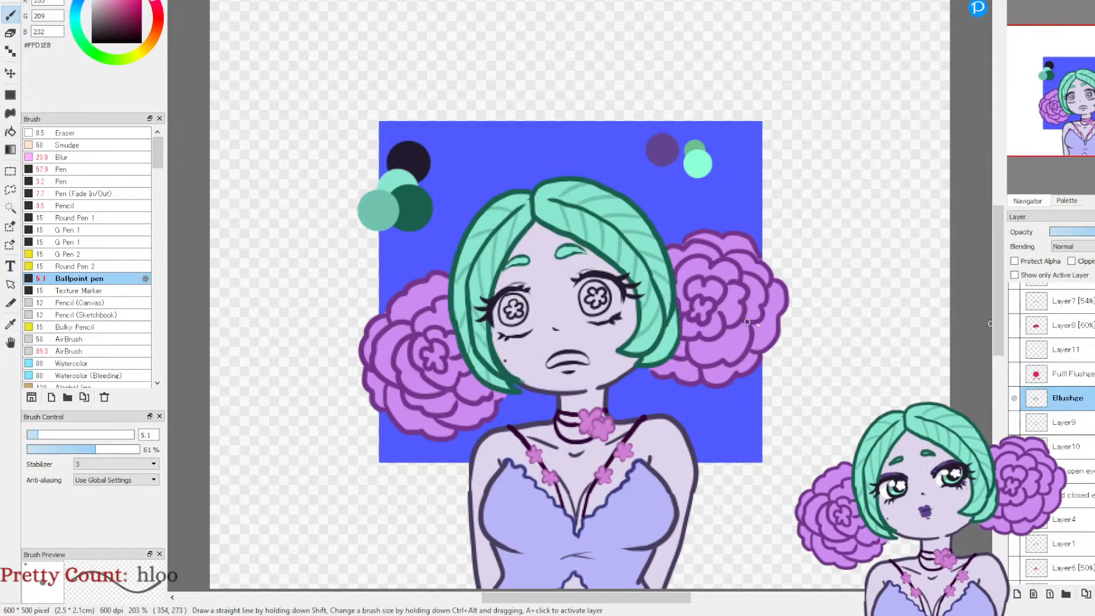
pyautogui.click(1013, 398)
pyautogui.click(1013, 398)
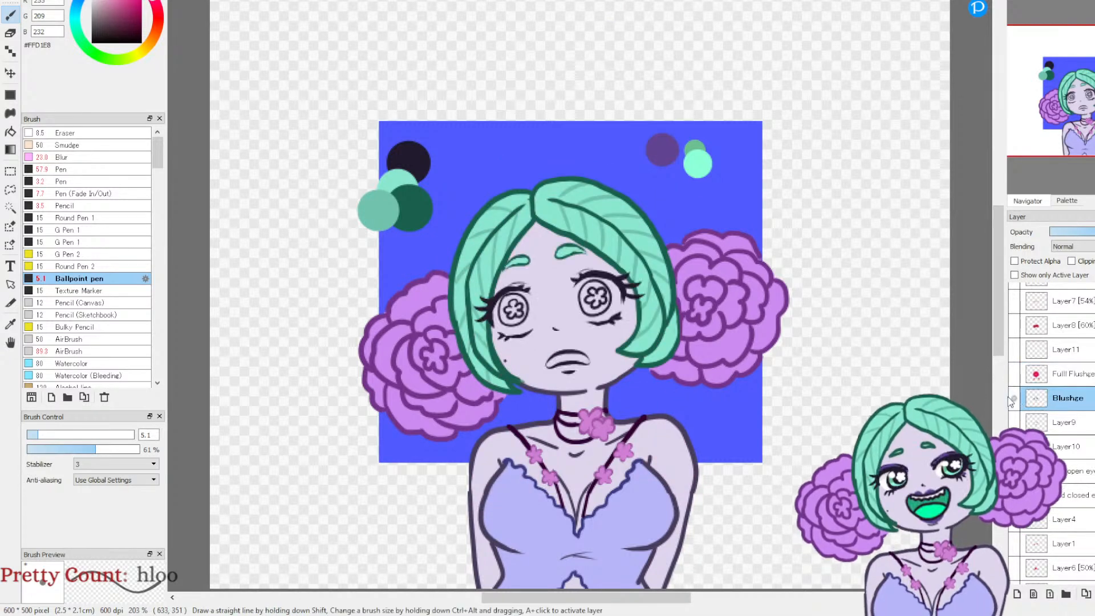
pyautogui.click(10, 33)
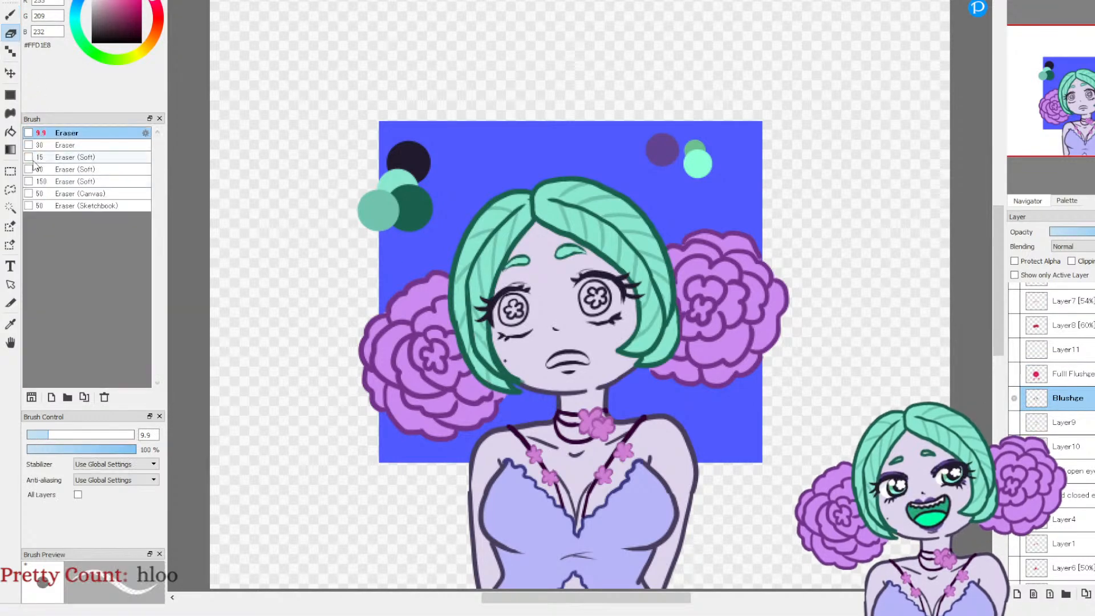
pyautogui.moveTo(49, 435); pyautogui.dragTo(89, 436)
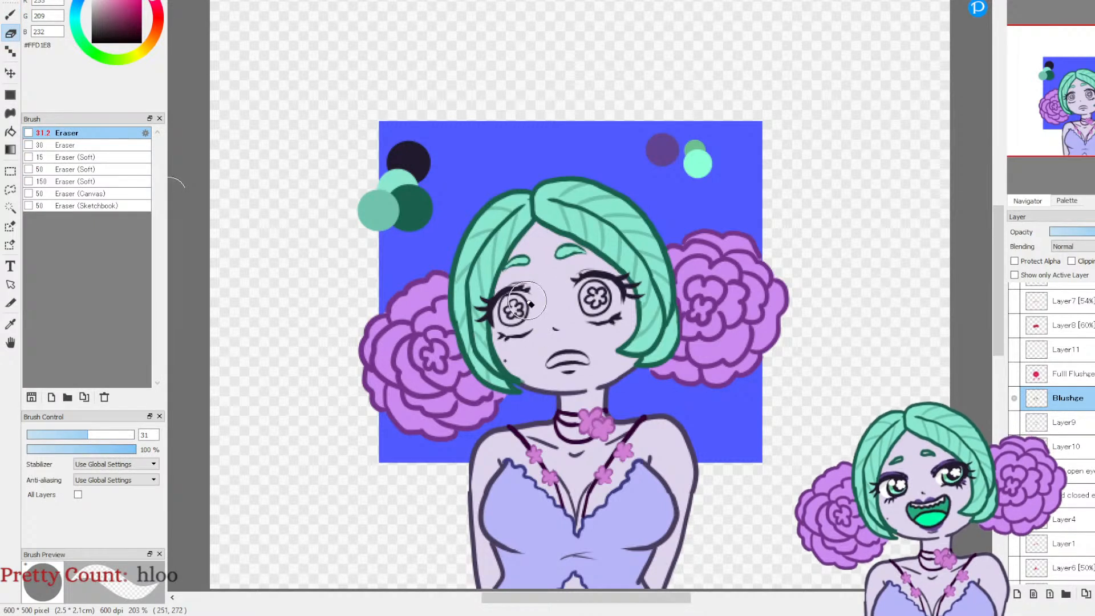
pyautogui.moveTo(526, 302); pyautogui.dragTo(488, 325)
pyautogui.moveTo(589, 285)
pyautogui.mouseDown()
pyautogui.moveTo(647, 298)
pyautogui.moveTo(616, 326)
pyautogui.moveTo(595, 321)
pyautogui.moveTo(592, 299)
pyautogui.moveTo(623, 299)
pyautogui.mouseUp()
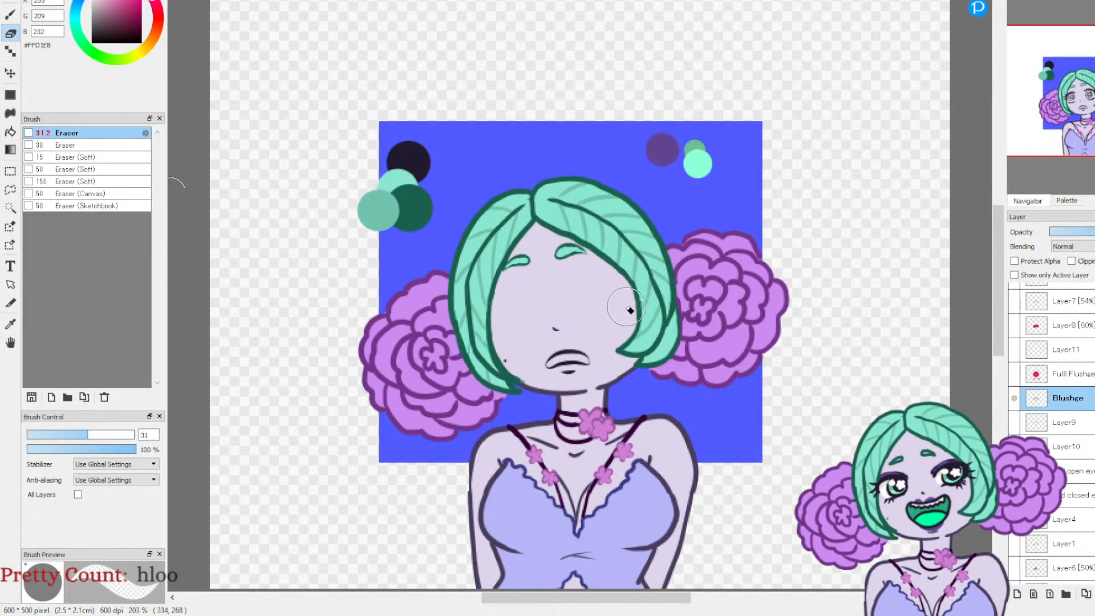
# Step: Show the Fulll Flushge layer and Layer9 together, and make Layer9 the active layer
pyautogui.click(1014, 375)
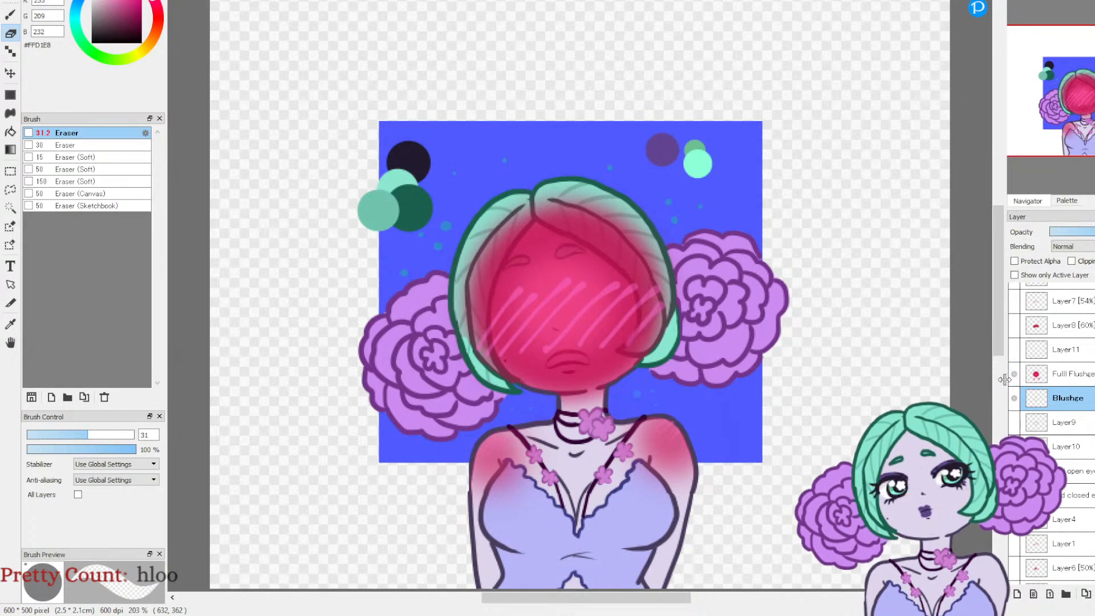
pyautogui.click(1014, 422)
pyautogui.click(1064, 423)
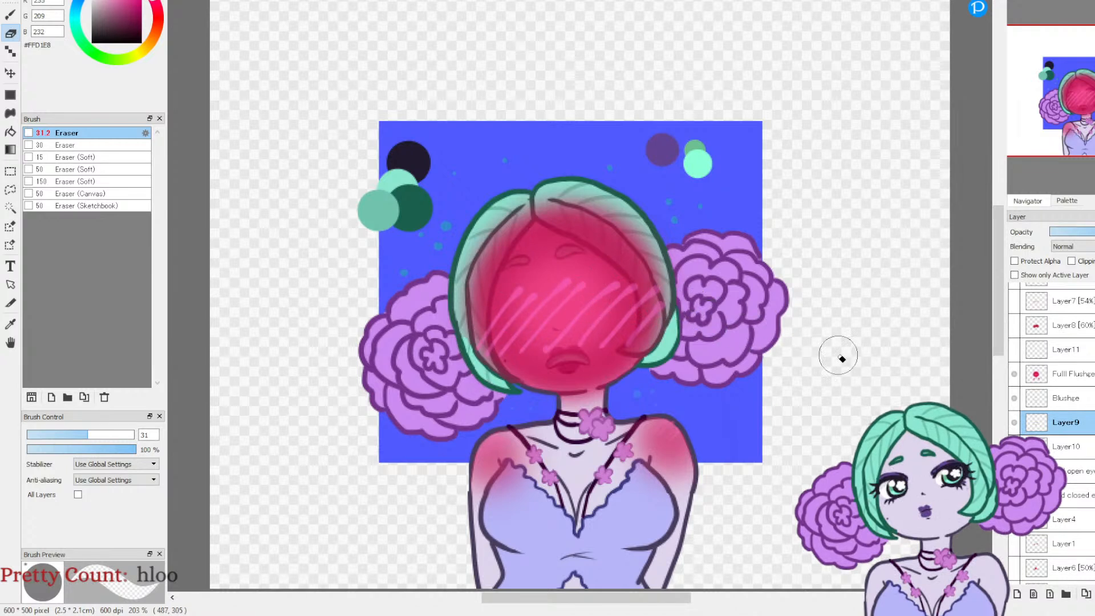
# Step: Compare the face with and without the Fulll Flushge, Blushge and Layer9 contents
pyautogui.click(1014, 375)
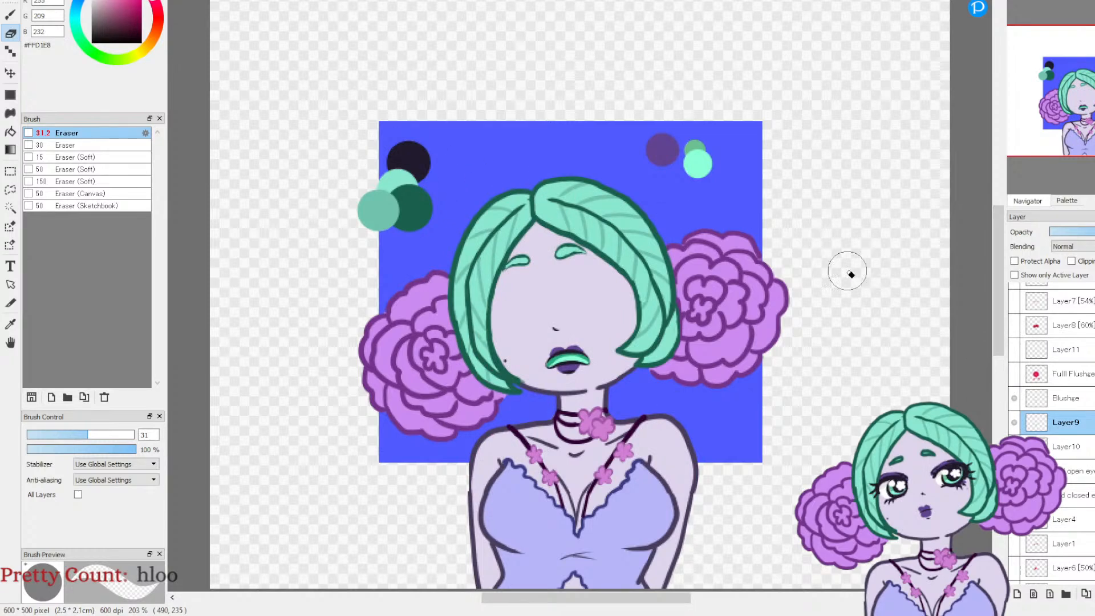
pyautogui.click(1014, 375)
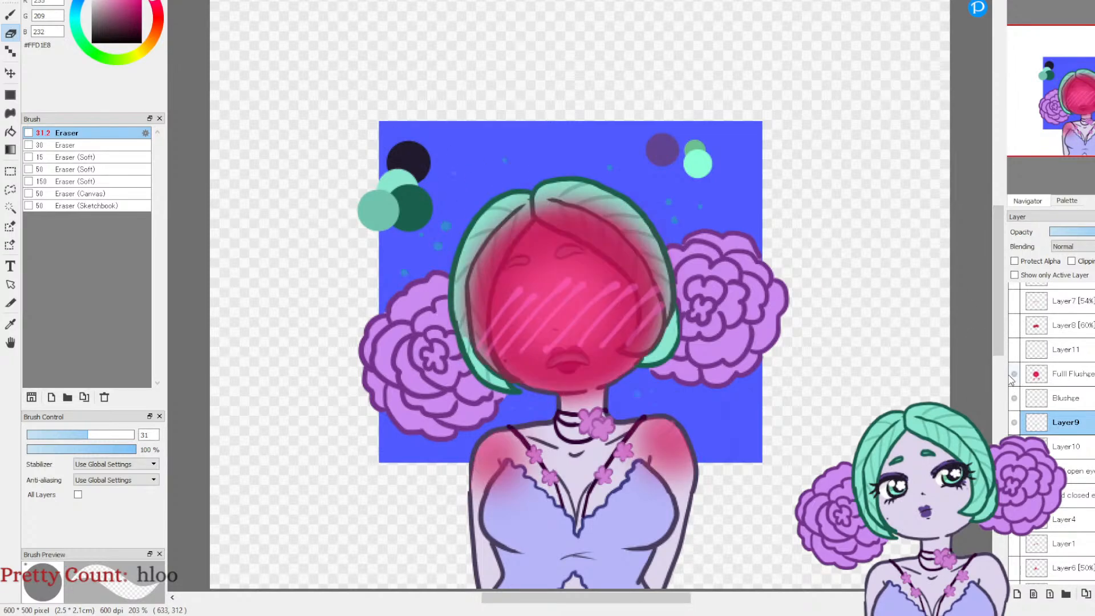
pyautogui.click(1012, 375)
pyautogui.click(1013, 375)
pyautogui.click(1013, 375)
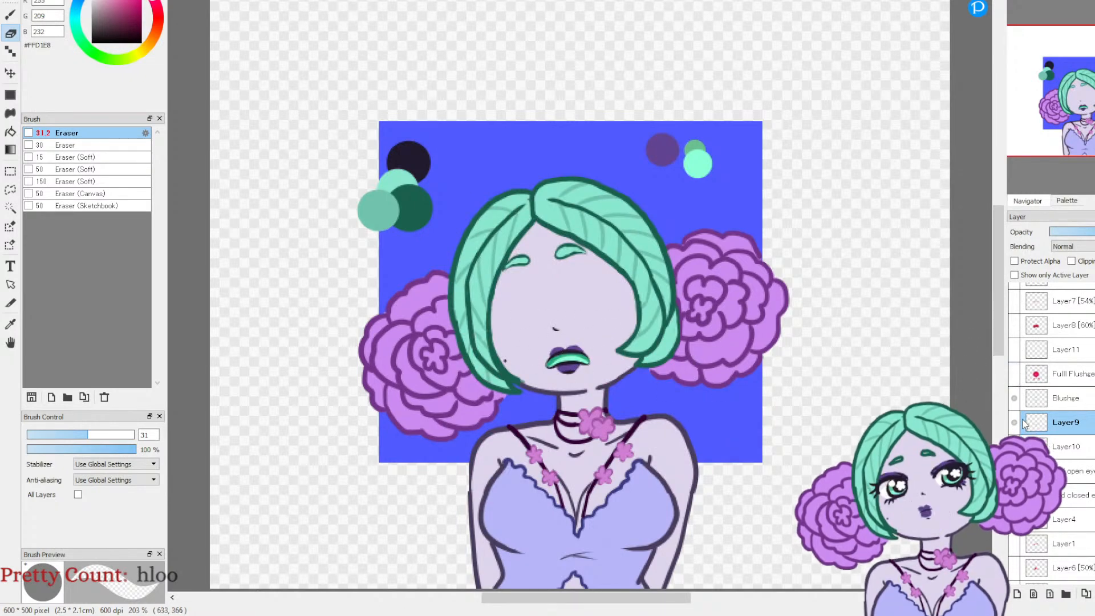
pyautogui.click(1013, 374)
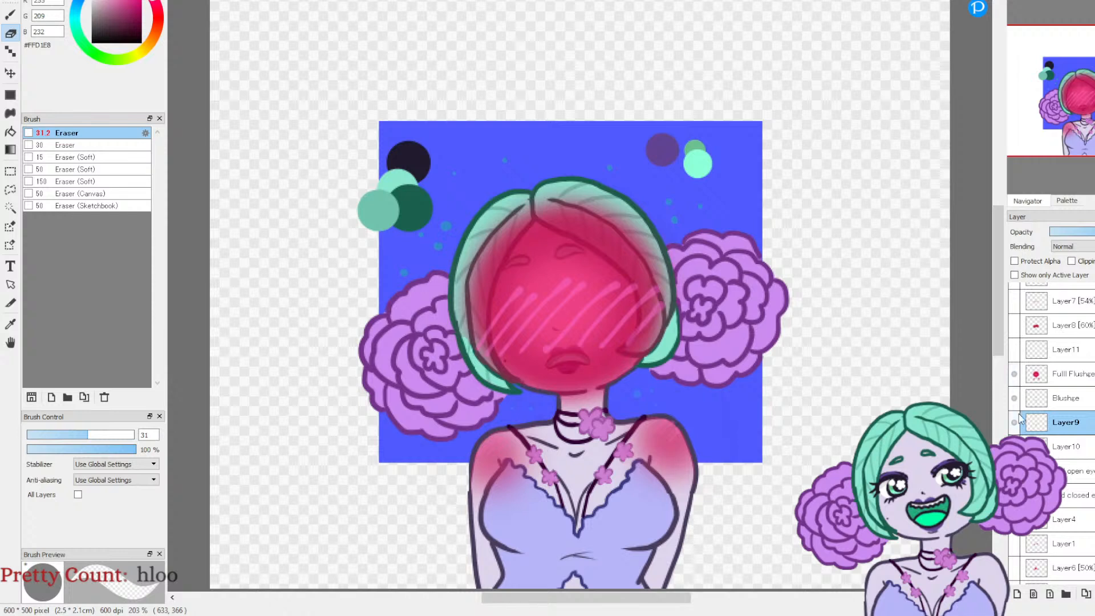
pyautogui.click(1014, 399)
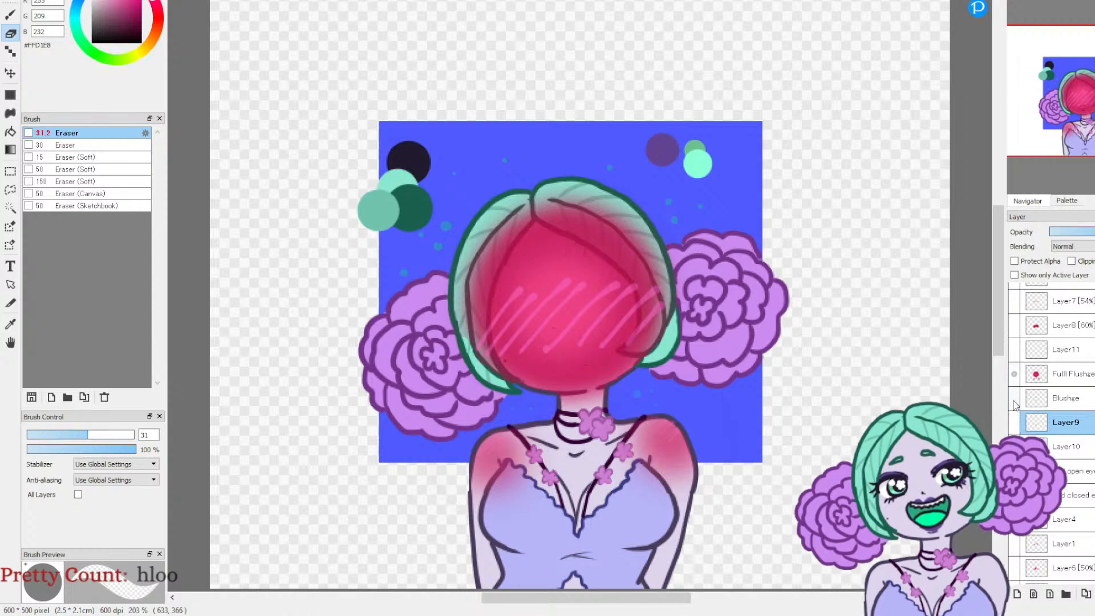
pyautogui.click(1014, 399)
pyautogui.click(1013, 422)
pyautogui.click(1055, 376)
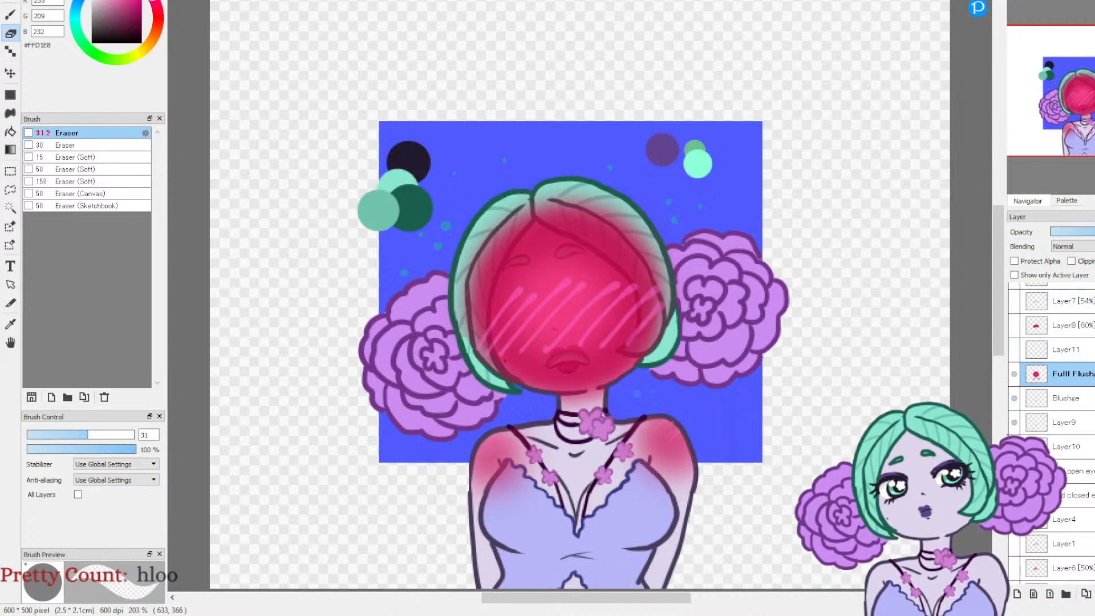
# Step: Merge the Blushge layer down into Layer9
pyautogui.click(1014, 398)
pyautogui.click(1017, 401)
pyautogui.click(1017, 400)
pyautogui.click(1017, 400)
pyautogui.click(1057, 401)
pyautogui.click(1094, 594)
# Step: Hide the merged Layer9 and the Fulll Flushge layer, leaving the face blank
pyautogui.click(1015, 399)
pyautogui.click(1014, 400)
pyautogui.click(1014, 400)
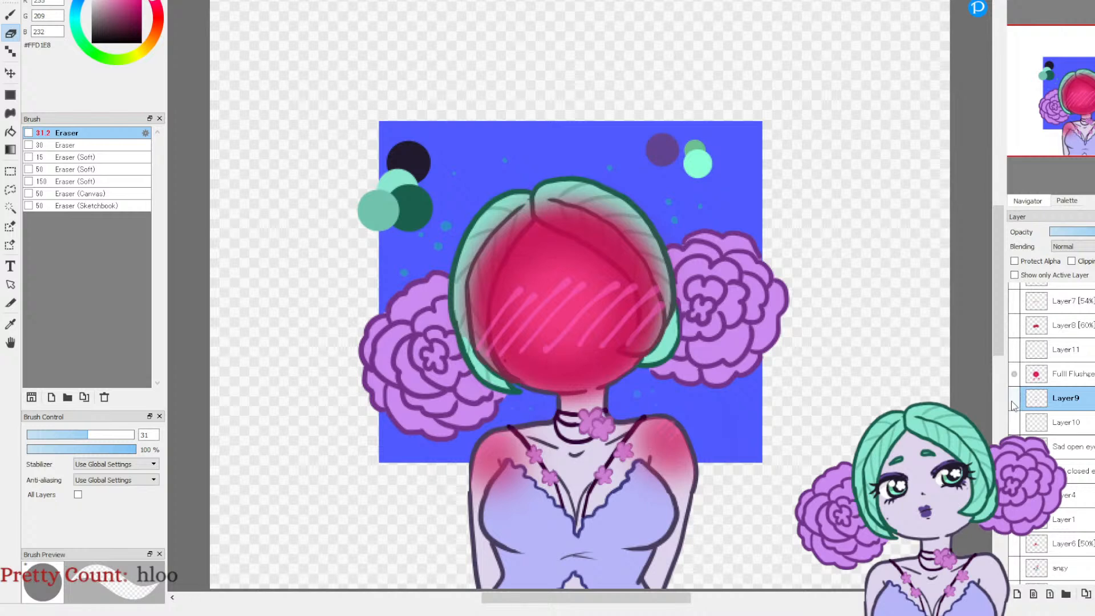
pyautogui.click(1015, 374)
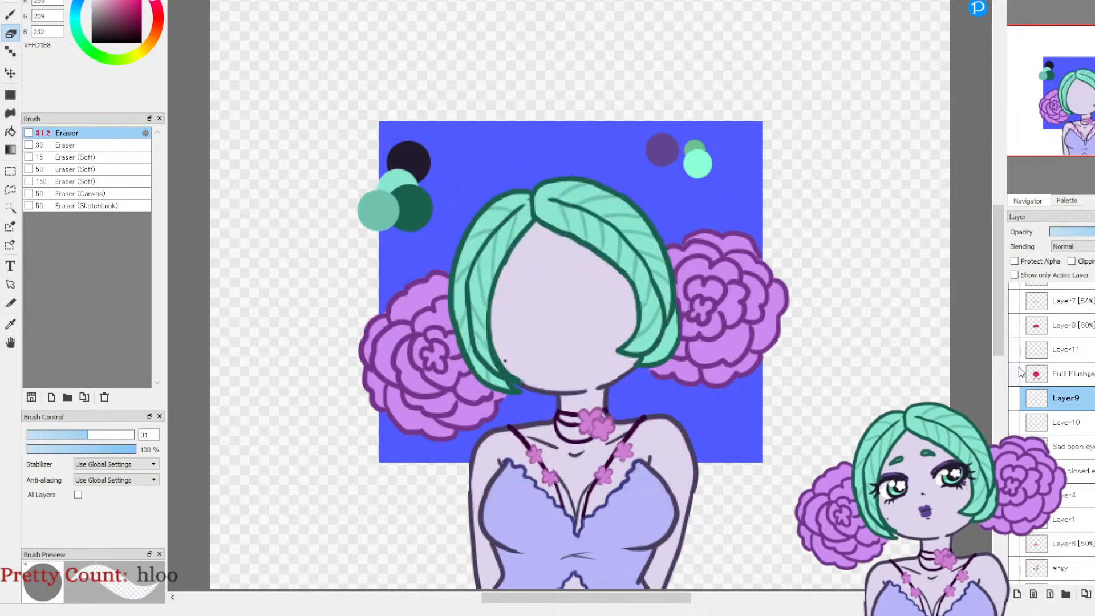
# Step: Make the Smug layer active and set up the Pencil brush in red #CB0536 at 58% opacity
pyautogui.scroll(2, 1029, 387)
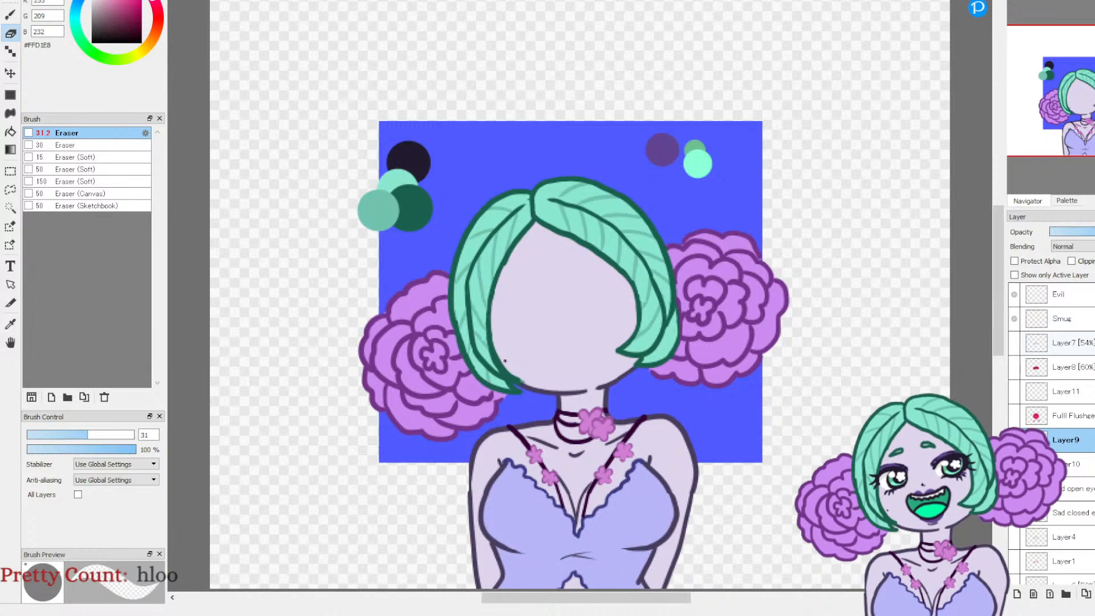
pyautogui.click(1045, 325)
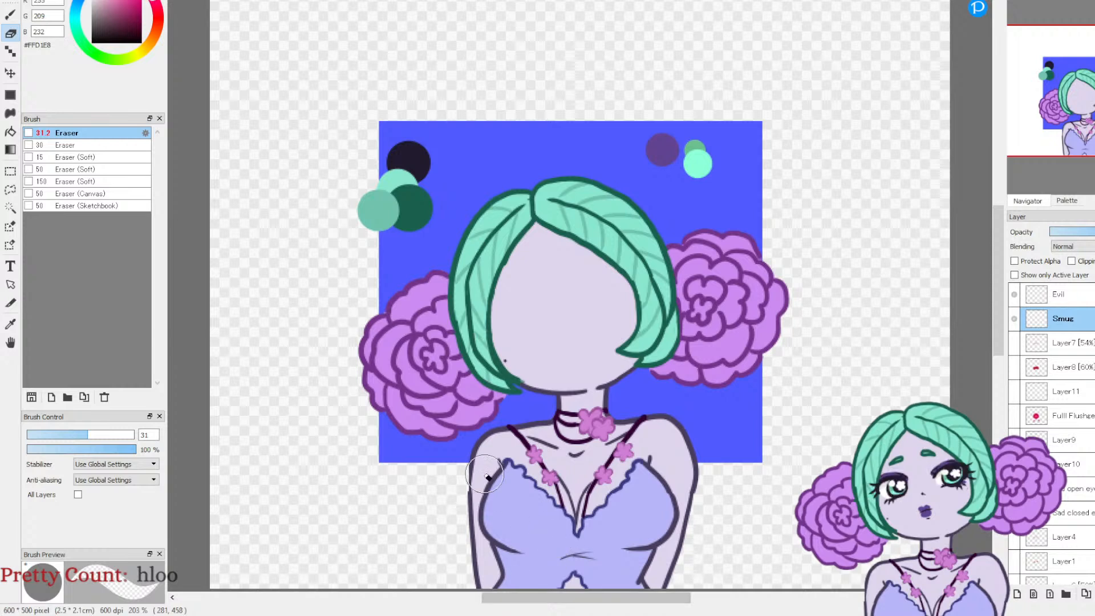
pyautogui.click(10, 15)
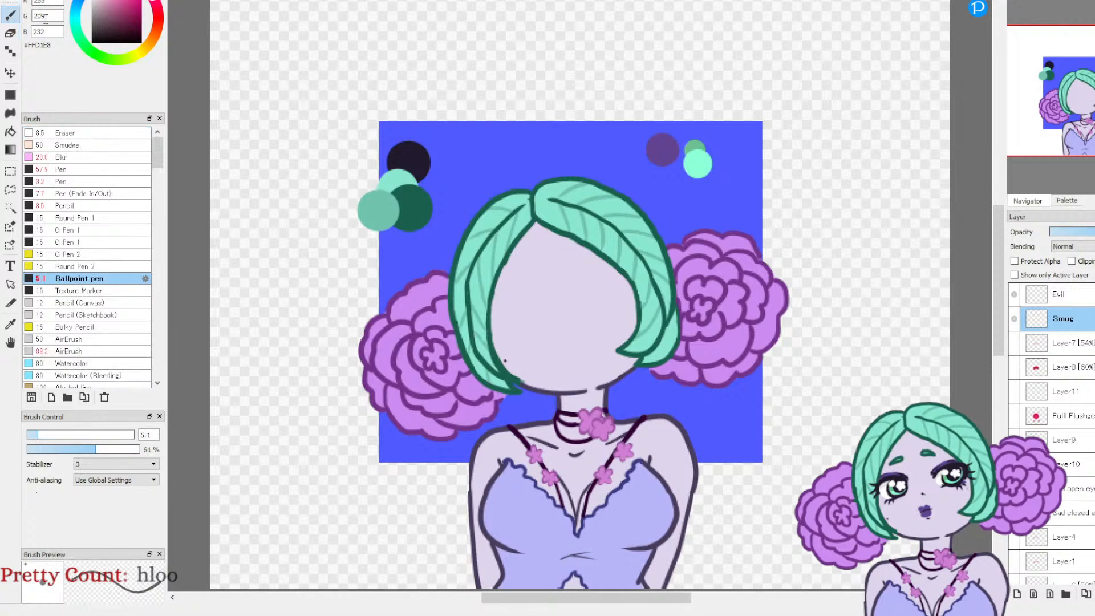
pyautogui.click(140, 4)
pyautogui.click(156, 7)
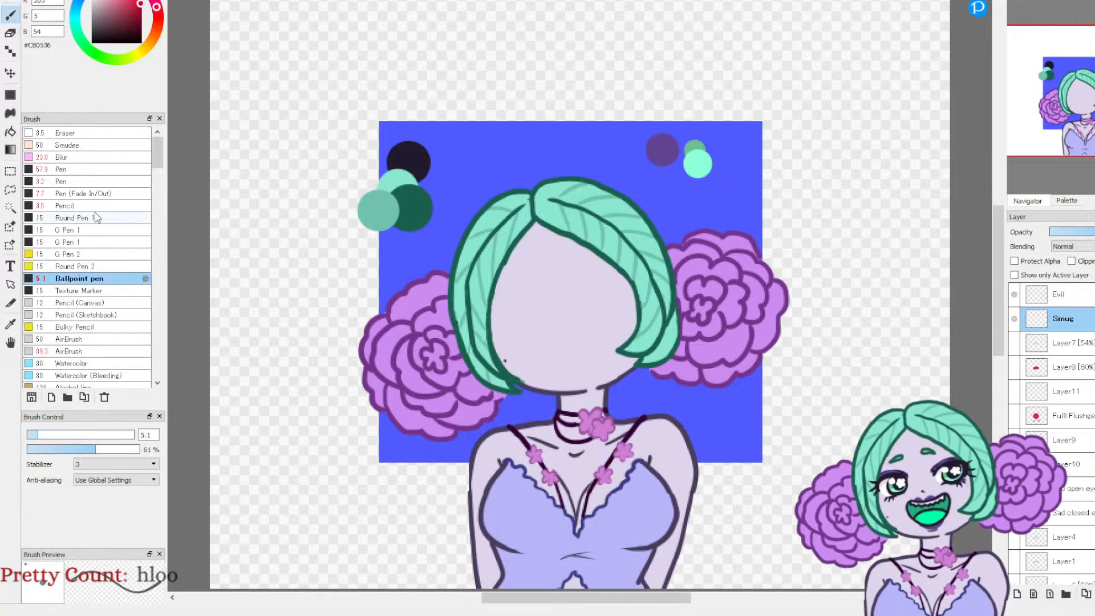
pyautogui.click(68, 207)
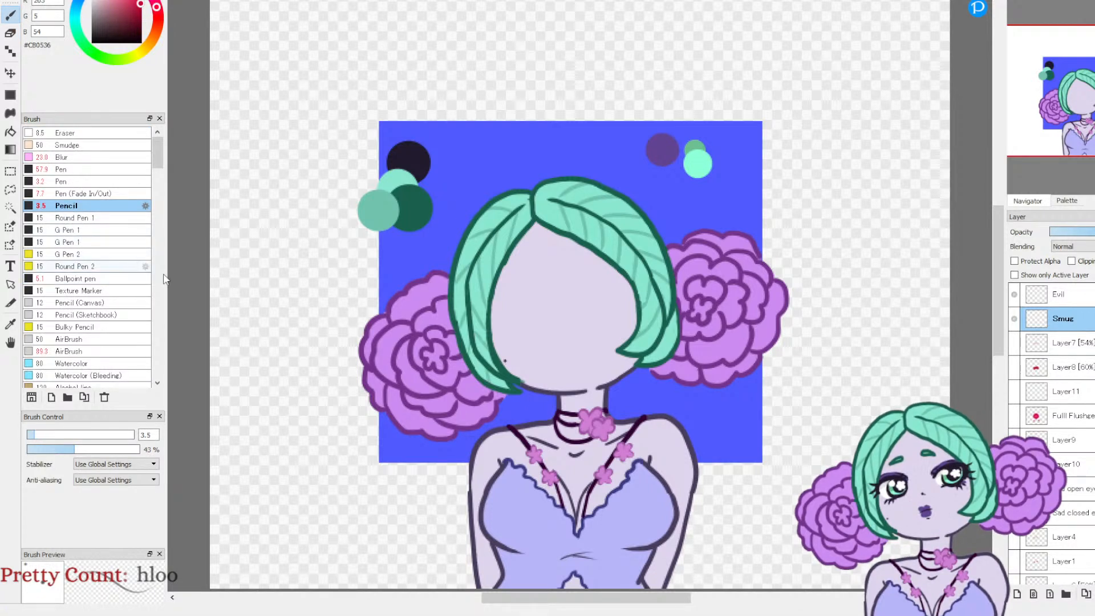
pyautogui.moveTo(83, 453); pyautogui.dragTo(101, 457)
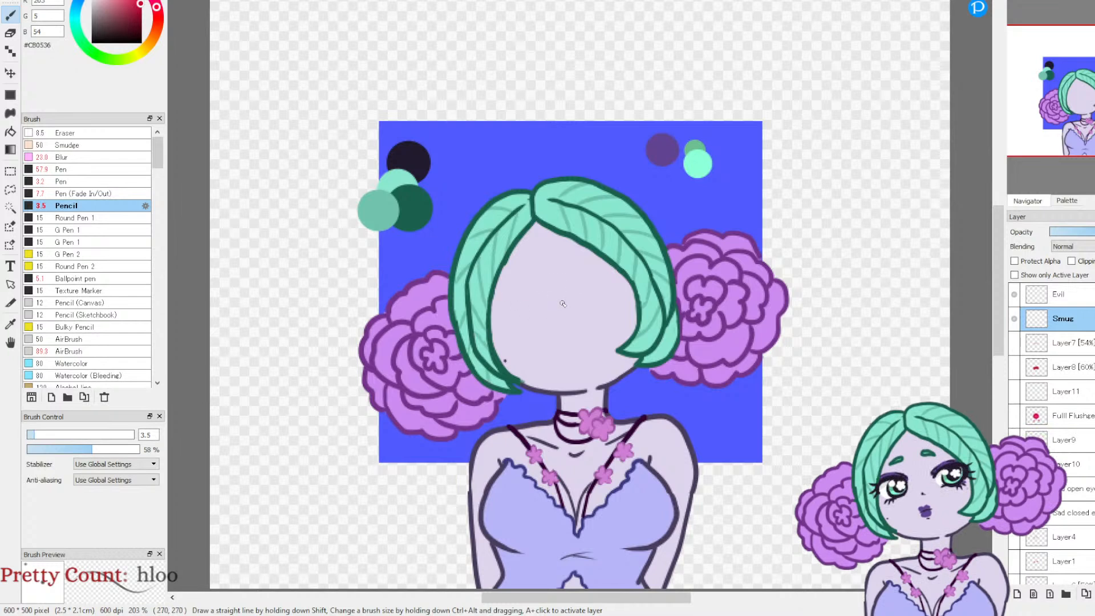
# Step: Sketch the face's crossed guidelines, both rounded eyebrows and the curved upper eyelids on the Smug layer
pyautogui.moveTo(549, 263)
pyautogui.mouseDown()
pyautogui.moveTo(570, 365)
pyautogui.moveTo(549, 272)
pyautogui.moveTo(560, 347)
pyautogui.moveTo(576, 315)
pyautogui.mouseUp()
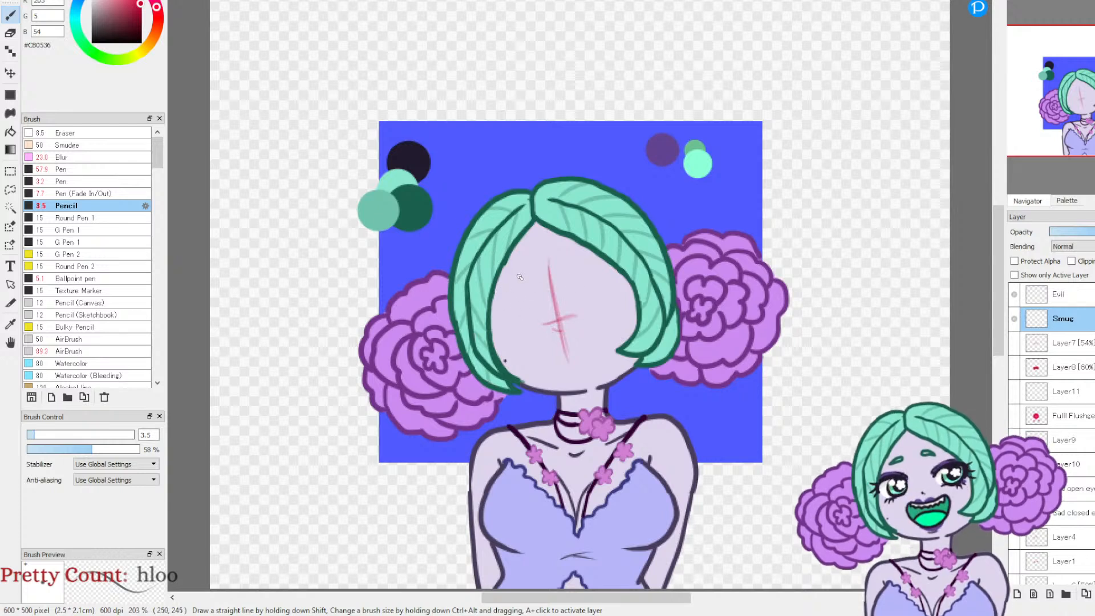
pyautogui.moveTo(567, 262); pyautogui.dragTo(581, 264)
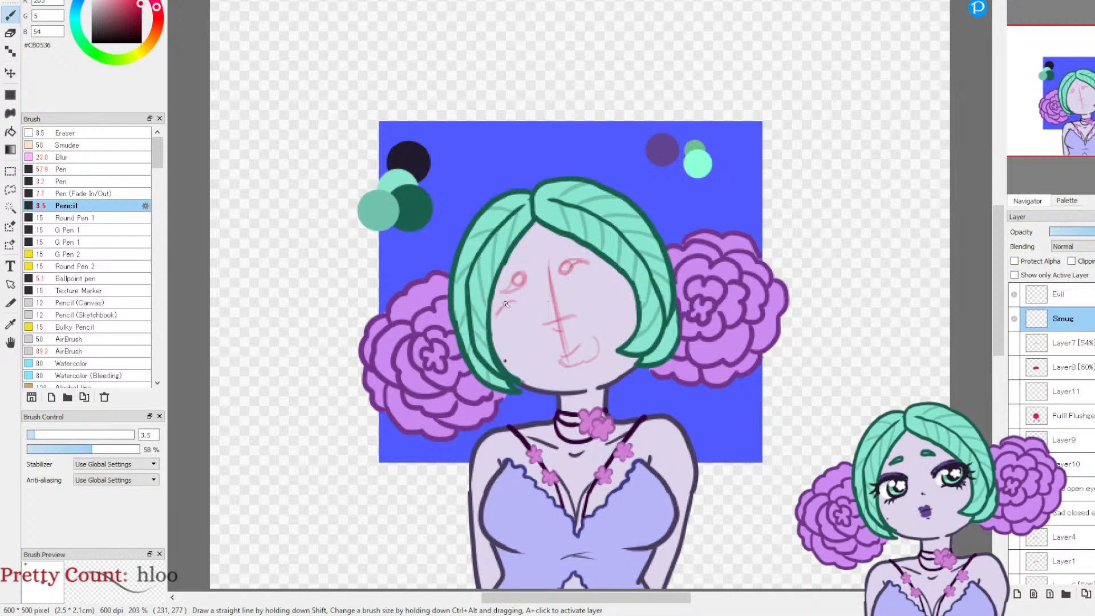
pyautogui.moveTo(500, 312); pyautogui.dragTo(493, 327)
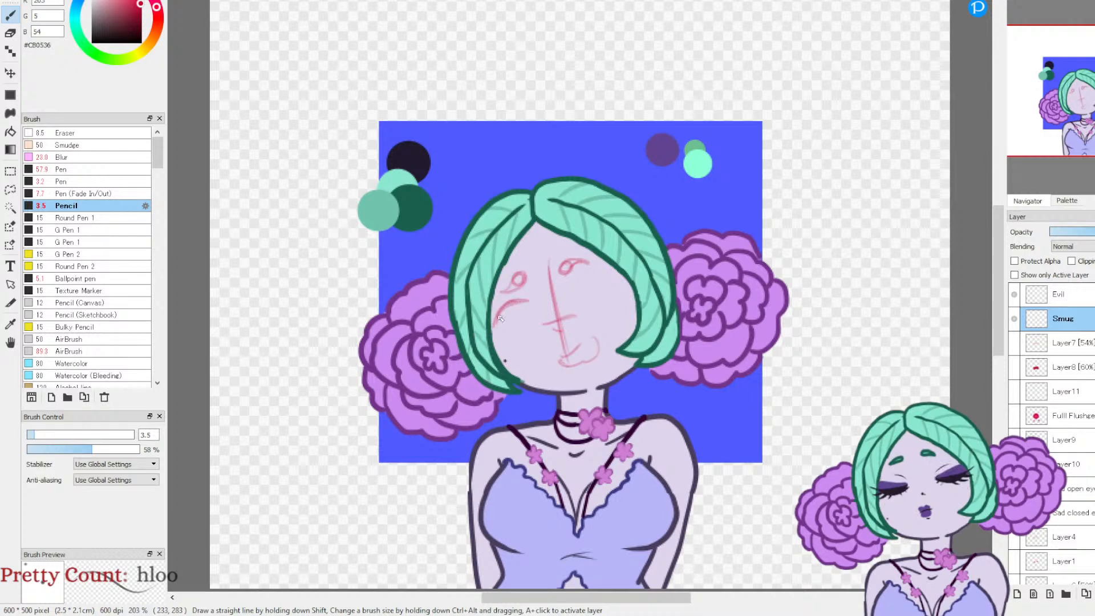
pyautogui.moveTo(572, 292)
pyautogui.mouseDown()
pyautogui.moveTo(605, 275)
pyautogui.moveTo(622, 285)
pyautogui.mouseUp()
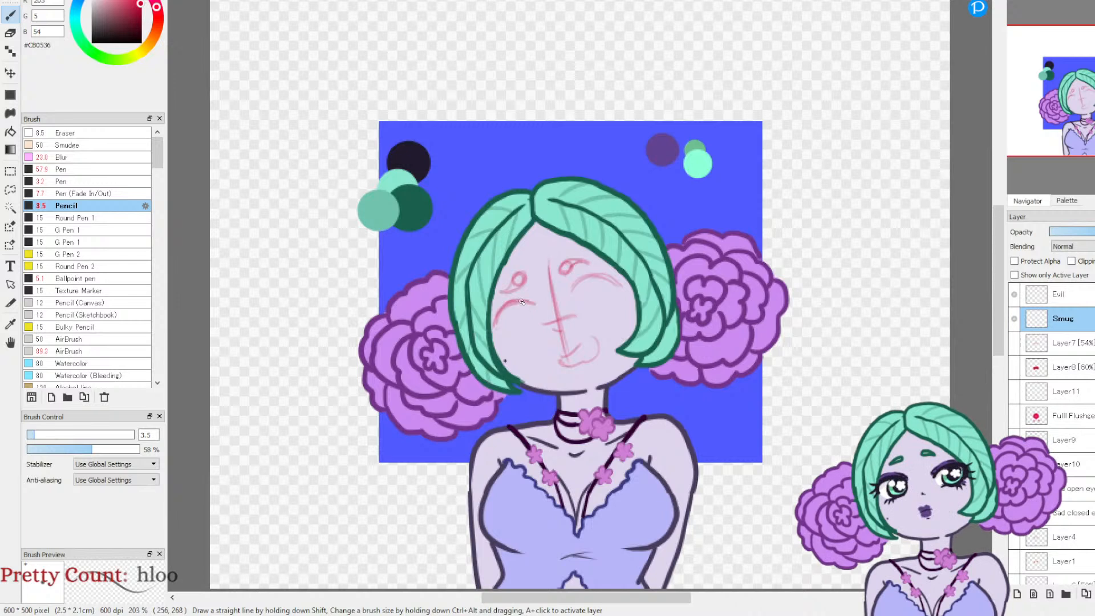
# Step: Sketch half-lidded eyes with flower-shaped pupils and heavy lash lines, plus a small toothed mouth
pyautogui.moveTo(513, 327); pyautogui.dragTo(622, 297)
pyautogui.moveTo(597, 352); pyautogui.dragTo(579, 361)
pyautogui.moveTo(619, 283)
pyautogui.mouseDown()
pyautogui.moveTo(594, 277)
pyautogui.moveTo(574, 293)
pyautogui.mouseUp()
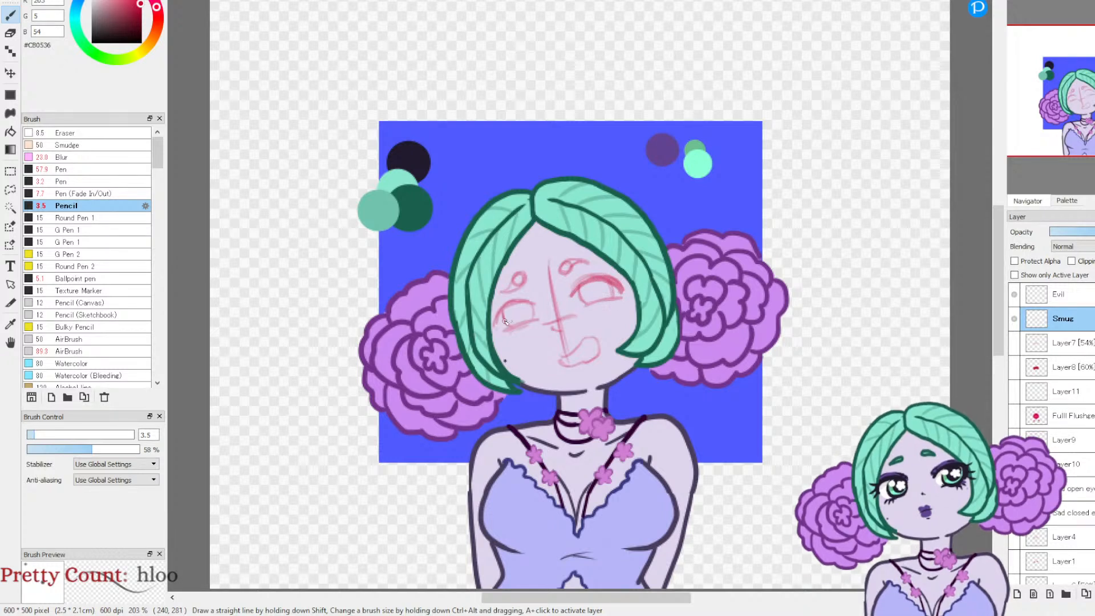
pyautogui.moveTo(506, 307)
pyautogui.mouseDown()
pyautogui.moveTo(532, 305)
pyautogui.moveTo(496, 311)
pyautogui.moveTo(506, 334)
pyautogui.moveTo(540, 319)
pyautogui.moveTo(509, 328)
pyautogui.mouseUp()
pyautogui.moveTo(583, 308); pyautogui.dragTo(621, 300)
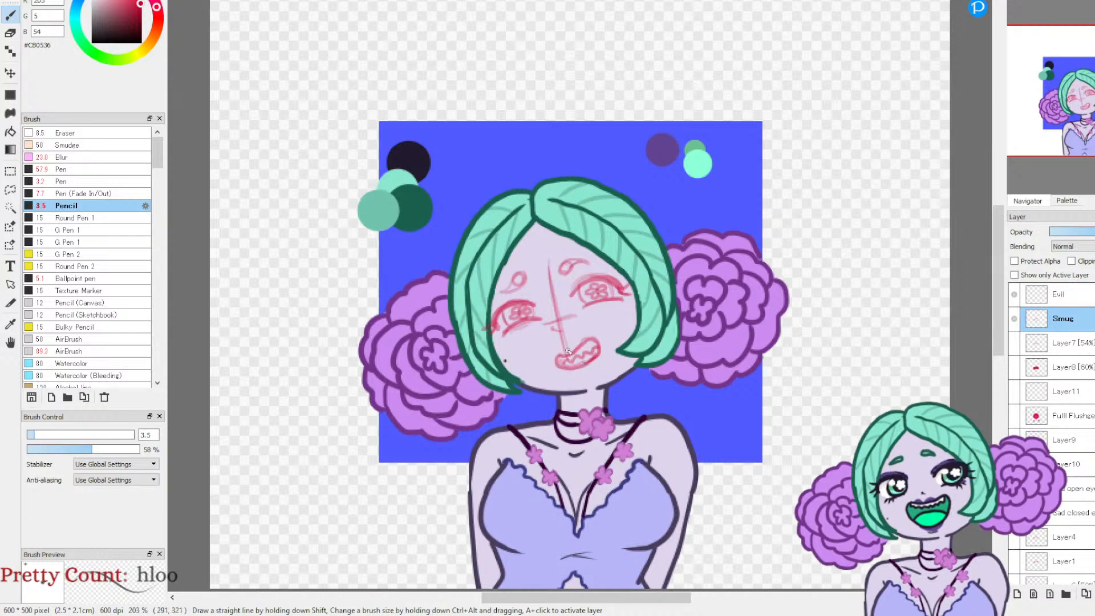
pyautogui.moveTo(573, 301)
pyautogui.mouseDown()
pyautogui.moveTo(595, 279)
pyautogui.moveTo(616, 283)
pyautogui.mouseUp()
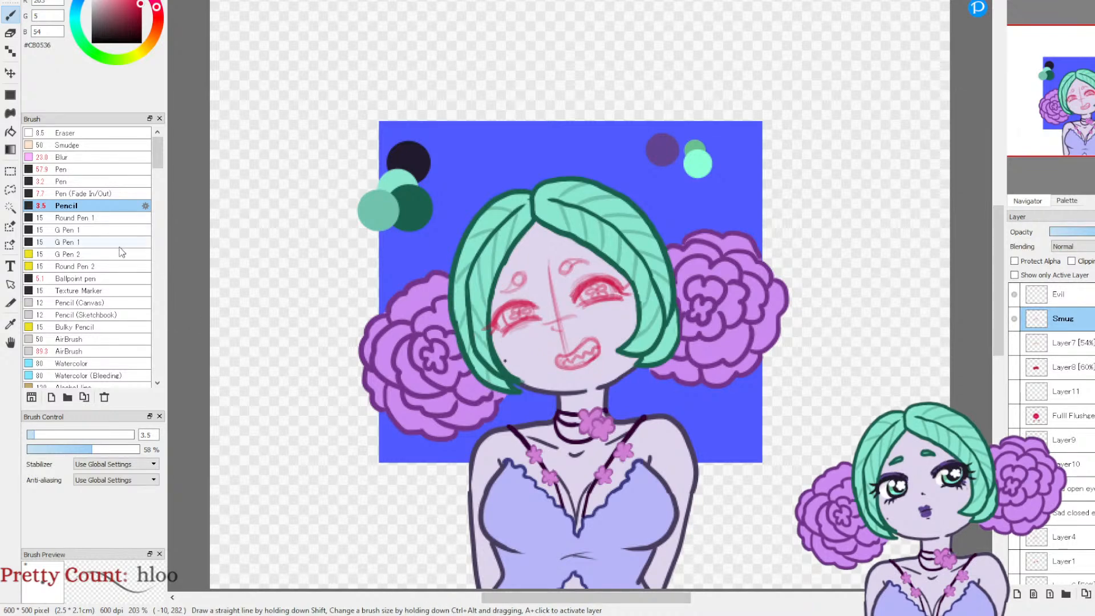
# Step: Erase the small toothed mouth and sketch a wide, slanted crescent smile across the lower face instead
pyautogui.click(10, 33)
pyautogui.moveTo(567, 356)
pyautogui.mouseDown()
pyautogui.moveTo(576, 370)
pyautogui.moveTo(602, 356)
pyautogui.mouseUp()
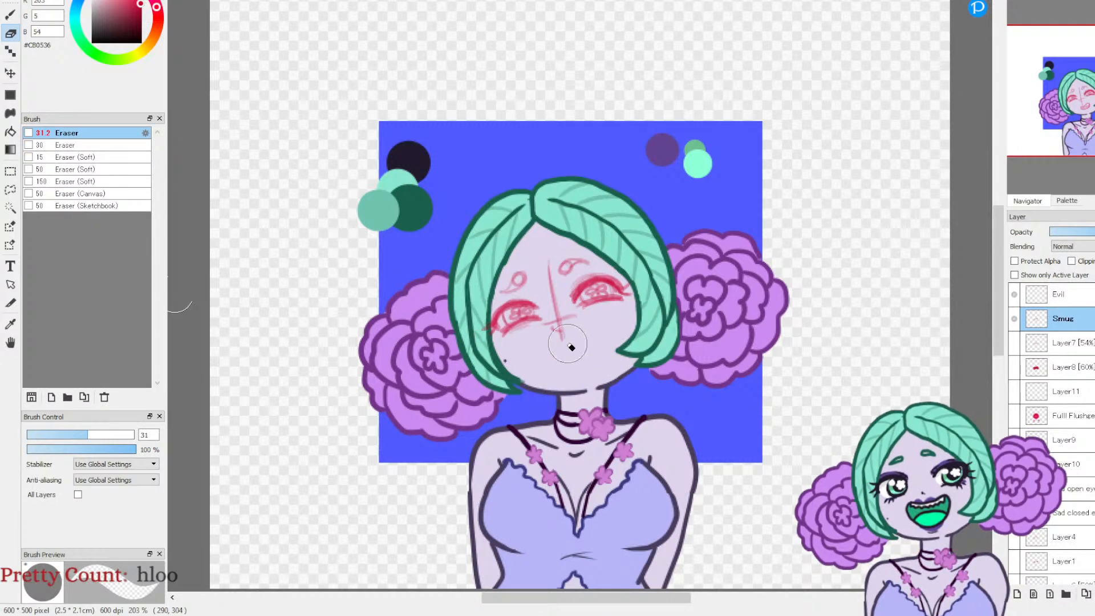
pyautogui.click(11, 14)
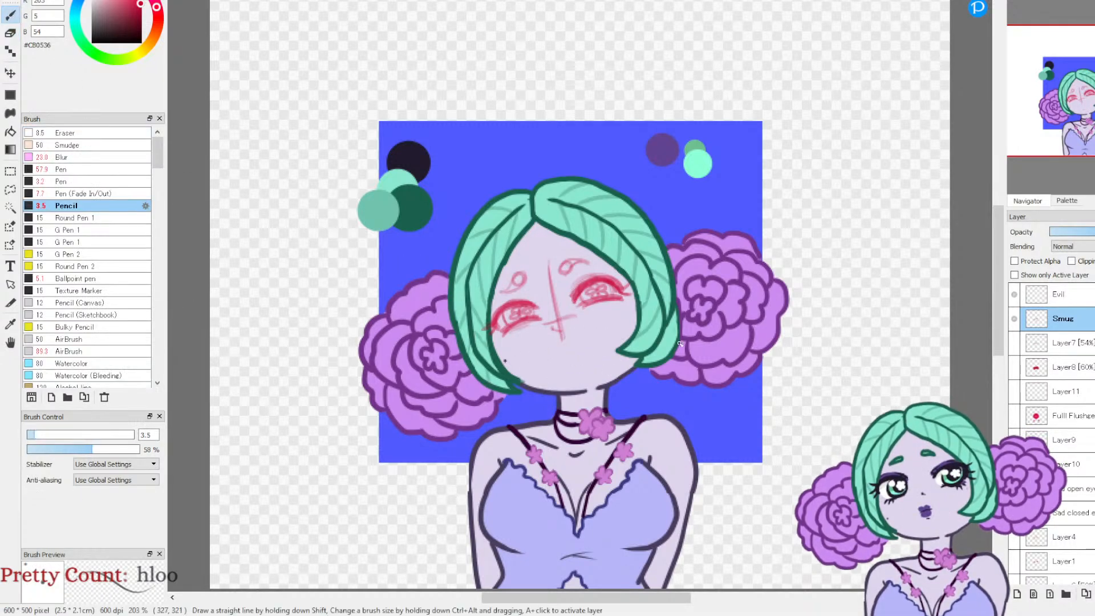
pyautogui.hotkey('ctrl', 'Up')
pyautogui.hotkey('ctrl', 'Up')
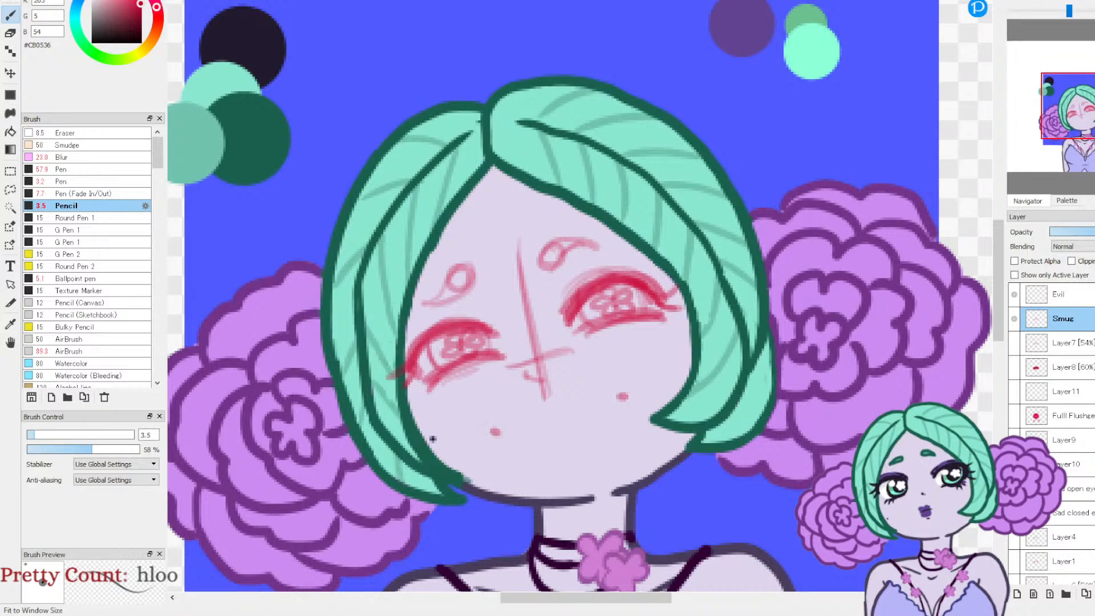
pyautogui.press('Left')
pyautogui.press('Left')
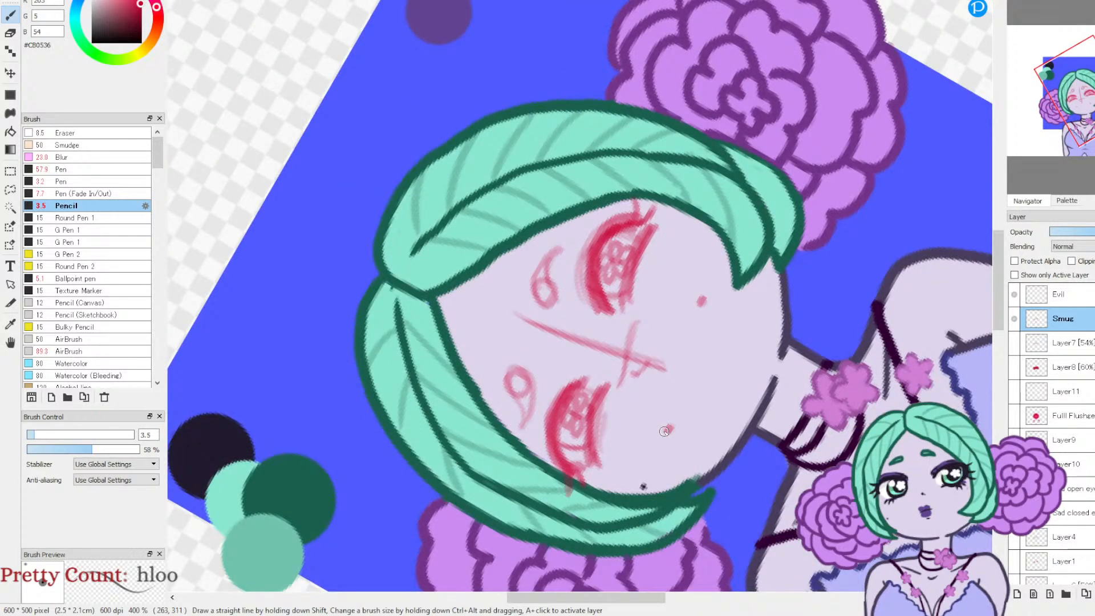
pyautogui.moveTo(668, 427)
pyautogui.mouseDown()
pyautogui.moveTo(702, 323)
pyautogui.moveTo(693, 365)
pyautogui.mouseUp()
pyautogui.moveTo(669, 429)
pyautogui.mouseDown()
pyautogui.moveTo(714, 388)
pyautogui.moveTo(706, 398)
pyautogui.moveTo(720, 344)
pyautogui.moveTo(720, 367)
pyautogui.moveTo(701, 297)
pyautogui.moveTo(720, 350)
pyautogui.mouseUp()
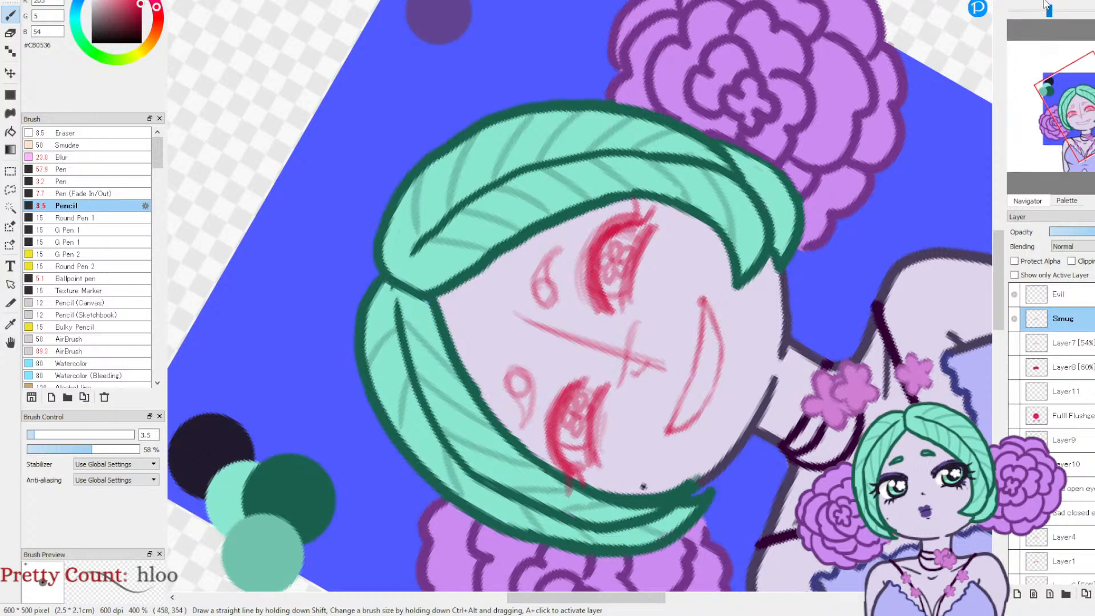
pyautogui.press('Home')
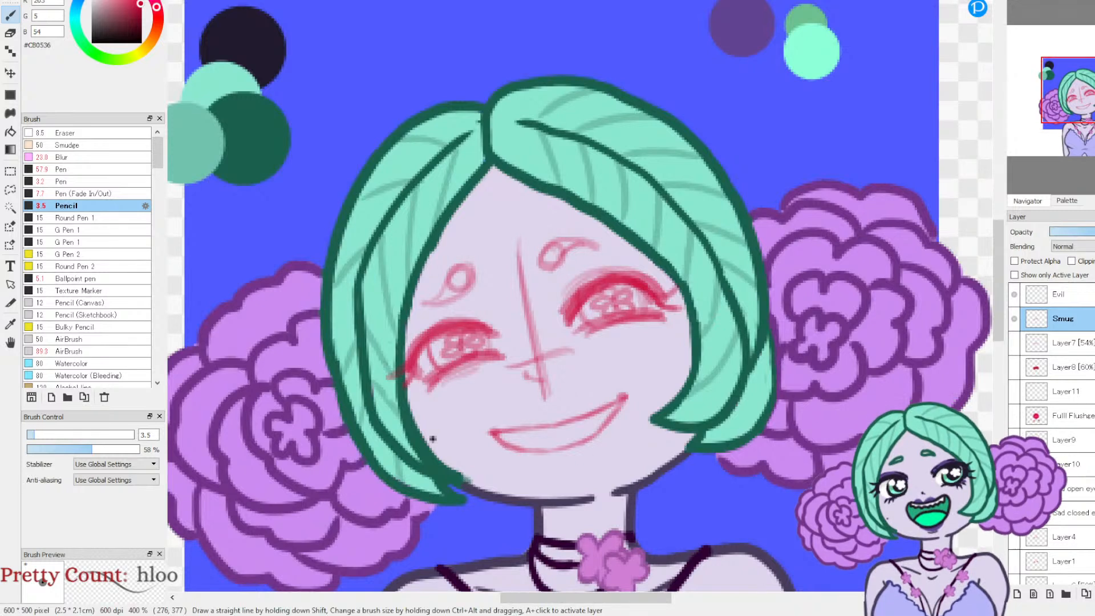
# Step: Sketch short diagonal blush strokes on the cheeks below both eyes
pyautogui.moveTo(421, 410)
pyautogui.mouseDown()
pyautogui.moveTo(447, 382)
pyautogui.moveTo(456, 390)
pyautogui.mouseUp()
pyautogui.moveTo(451, 405); pyautogui.dragTo(469, 376)
pyautogui.moveTo(616, 356)
pyautogui.mouseDown()
pyautogui.moveTo(633, 336)
pyautogui.moveTo(676, 326)
pyautogui.mouseUp()
pyautogui.moveTo(664, 344); pyautogui.dragTo(684, 330)
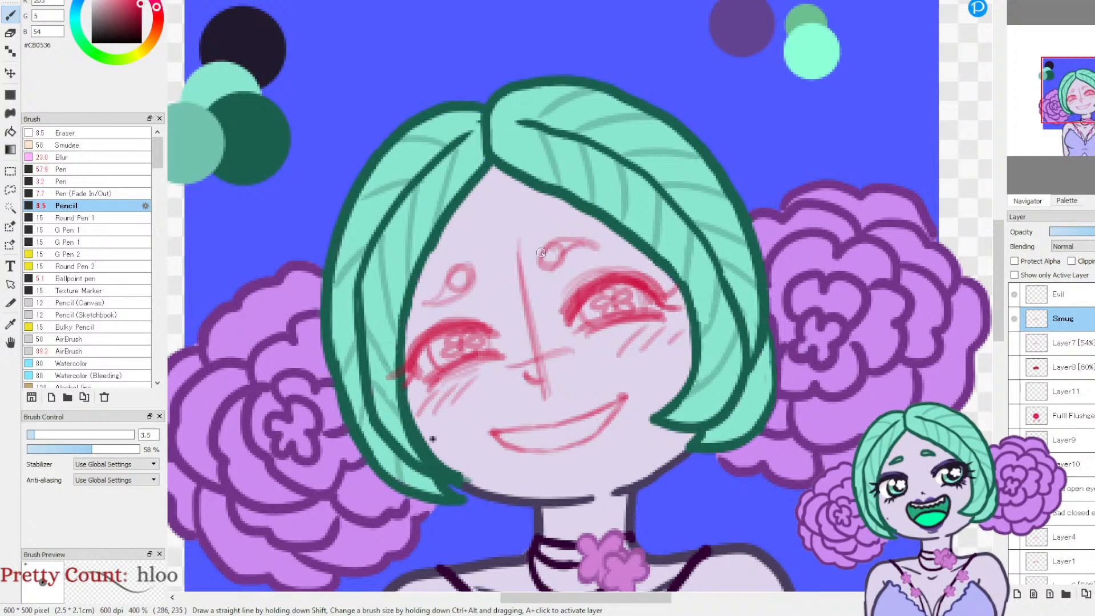
# Step: Darken both eyebrow sketches and add eye crease marks, jagged teeth inside the smile and a short lower-lip line
pyautogui.moveTo(544, 264)
pyautogui.mouseDown()
pyautogui.moveTo(594, 245)
pyautogui.moveTo(543, 247)
pyautogui.mouseUp()
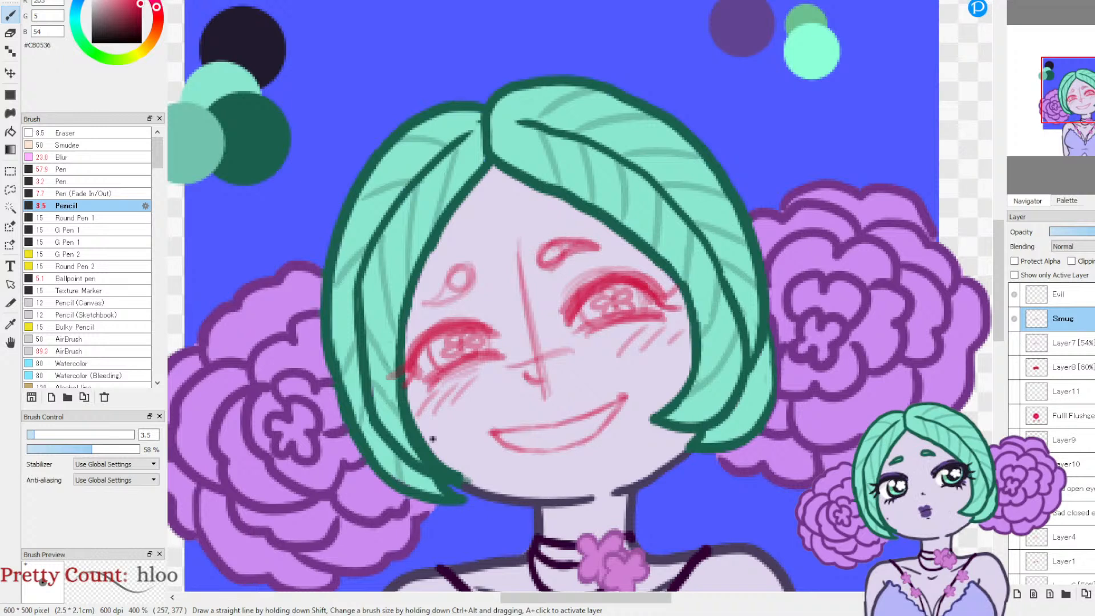
pyautogui.moveTo(561, 302); pyautogui.dragTo(590, 274)
pyautogui.moveTo(477, 270)
pyautogui.mouseDown()
pyautogui.moveTo(425, 303)
pyautogui.moveTo(475, 267)
pyautogui.mouseUp()
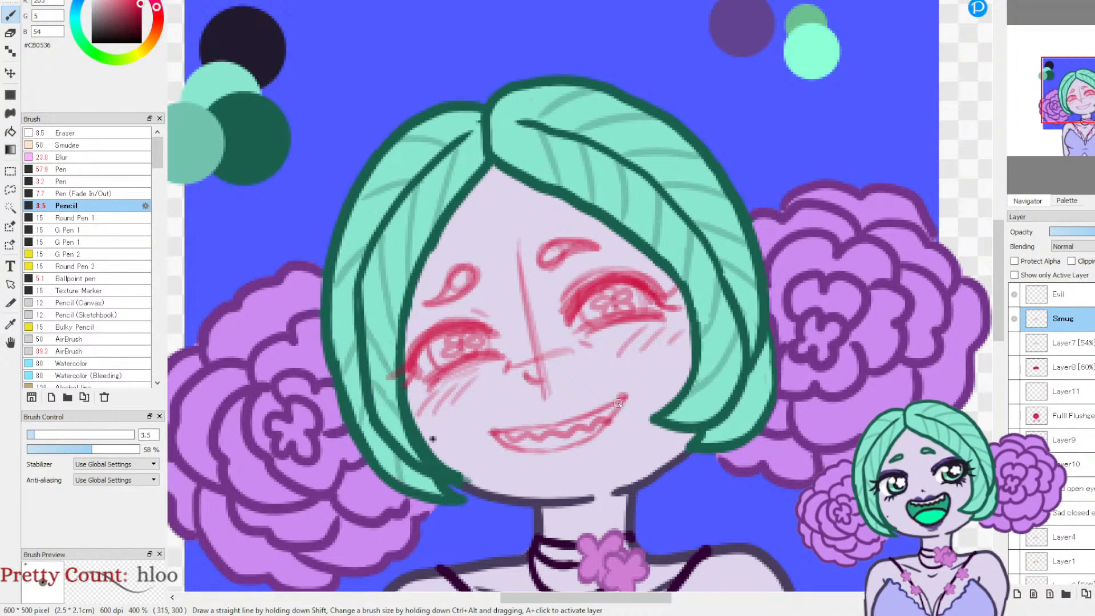
pyautogui.moveTo(549, 463); pyautogui.dragTo(572, 459)
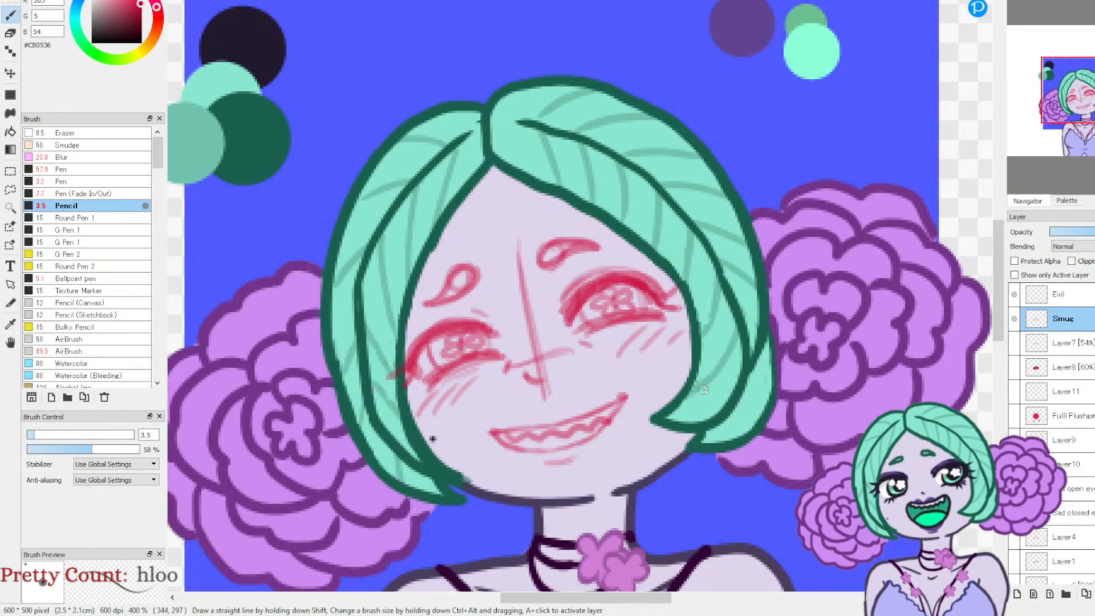
# Step: Add a layer above Smug and set up Pen (Fade In/Out) in #211A2D at 100% opacity, undoing the faint test stroke
pyautogui.click(1017, 593)
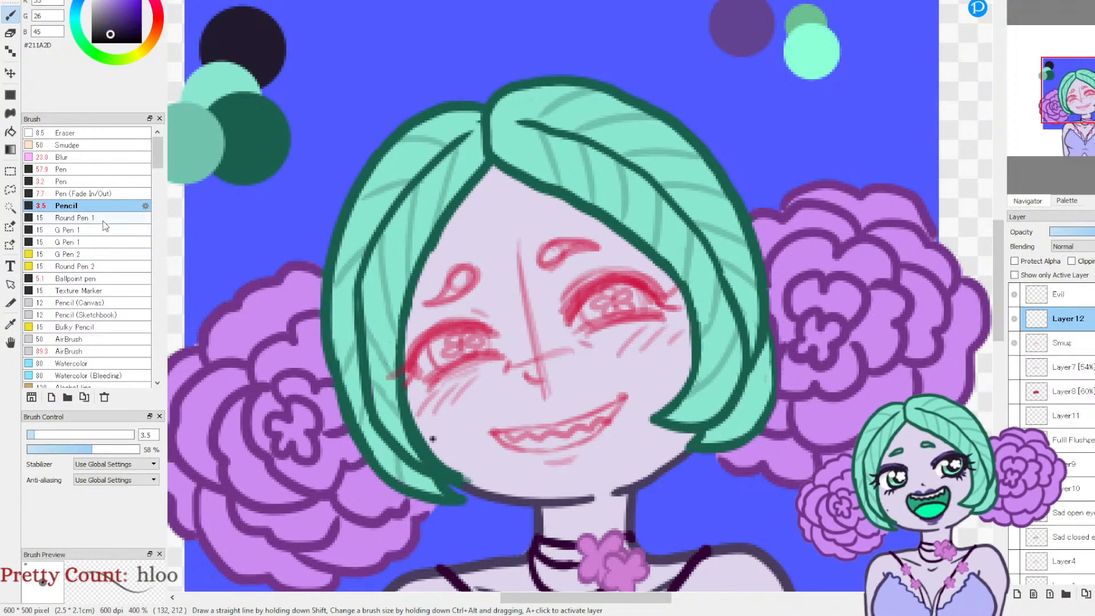
pyautogui.click(85, 194)
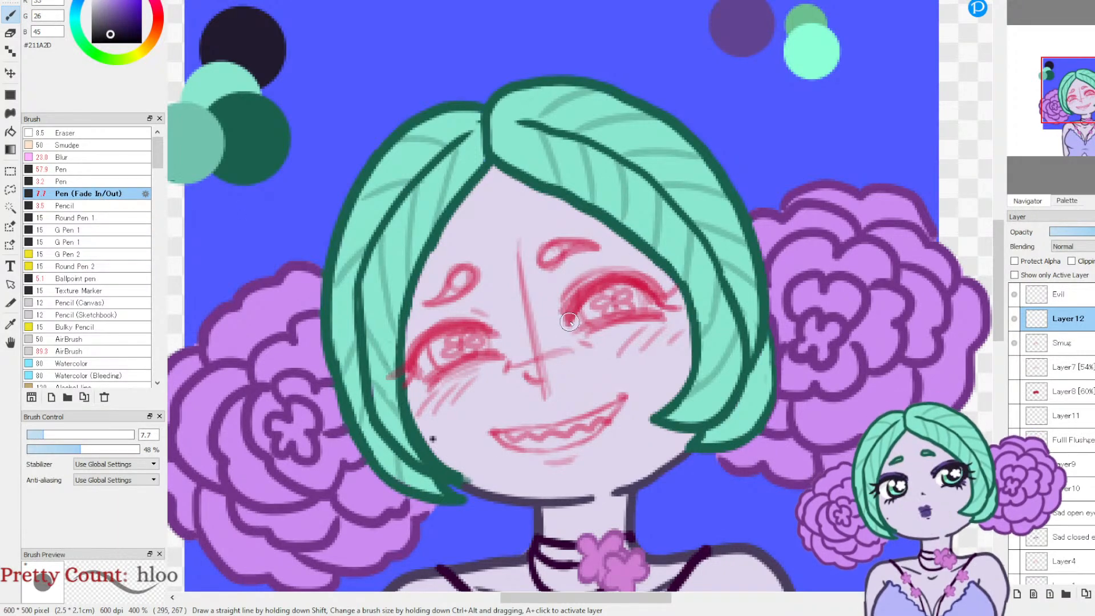
pyautogui.moveTo(567, 322)
pyautogui.mouseDown()
pyautogui.moveTo(607, 283)
pyautogui.moveTo(642, 285)
pyautogui.mouseUp()
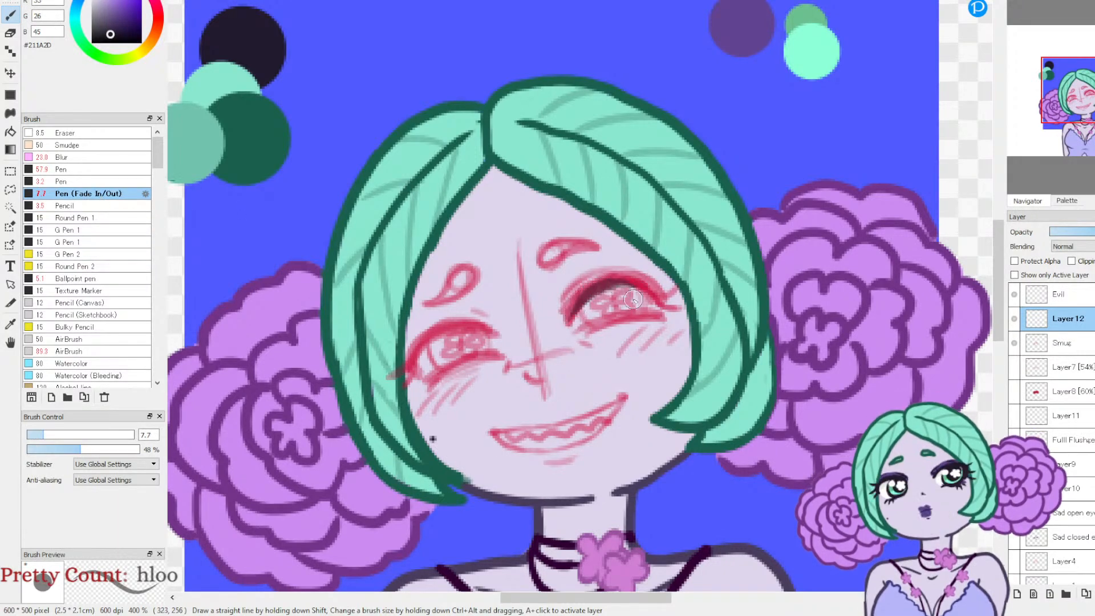
pyautogui.moveTo(128, 451); pyautogui.dragTo(149, 450)
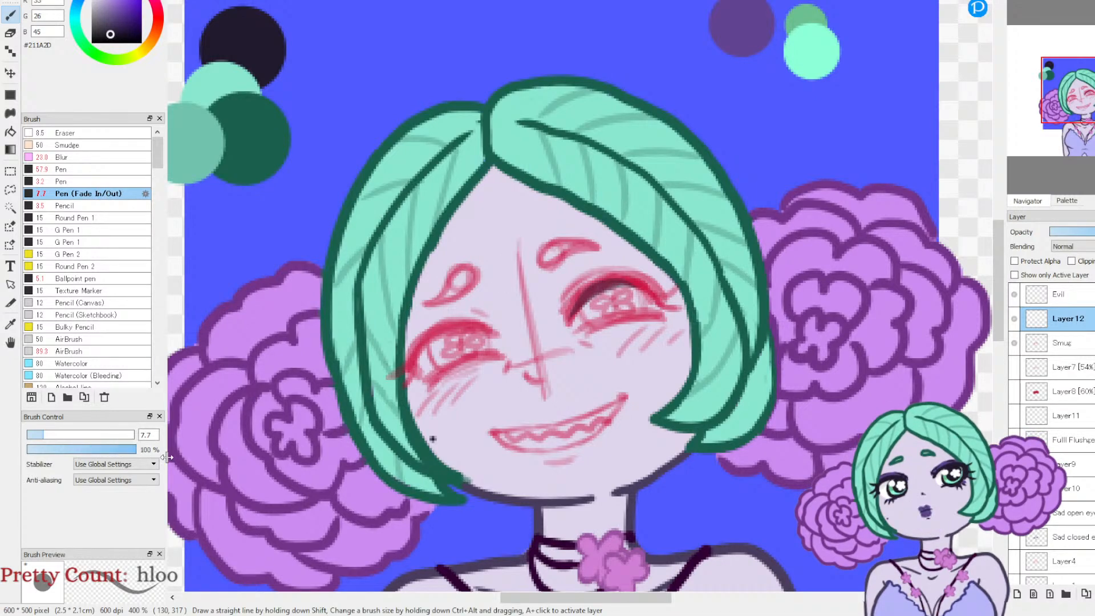
pyautogui.hotkey('ctrl', 'z')
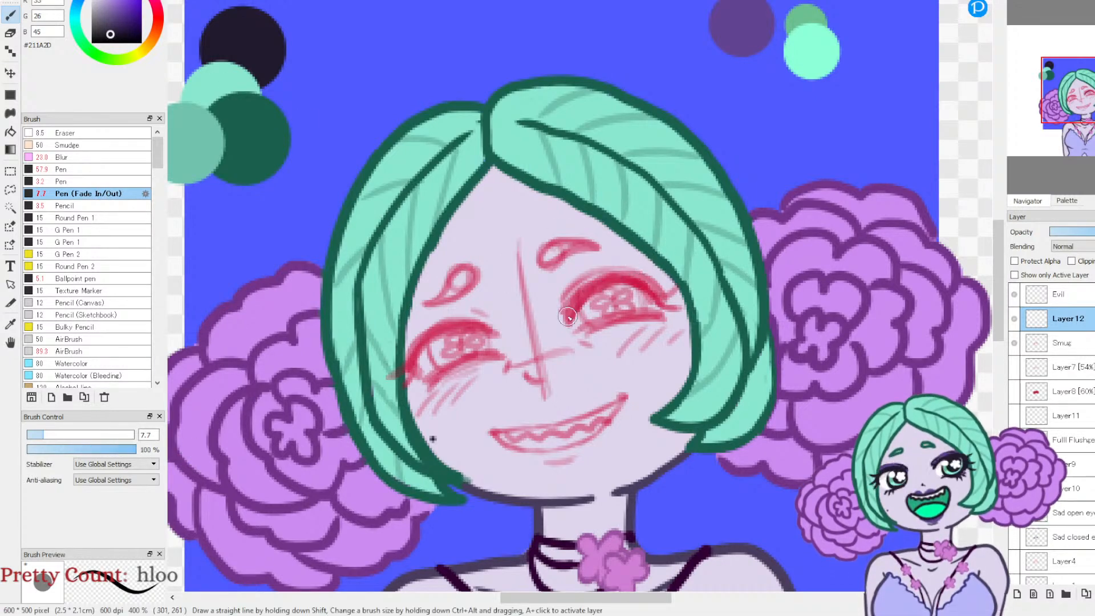
# Step: Ink the upper and lower eyelid lines of both eyes in dark tapered strokes over the sketch
pyautogui.moveTo(568, 317)
pyautogui.mouseDown()
pyautogui.moveTo(623, 283)
pyautogui.moveTo(673, 301)
pyautogui.mouseUp()
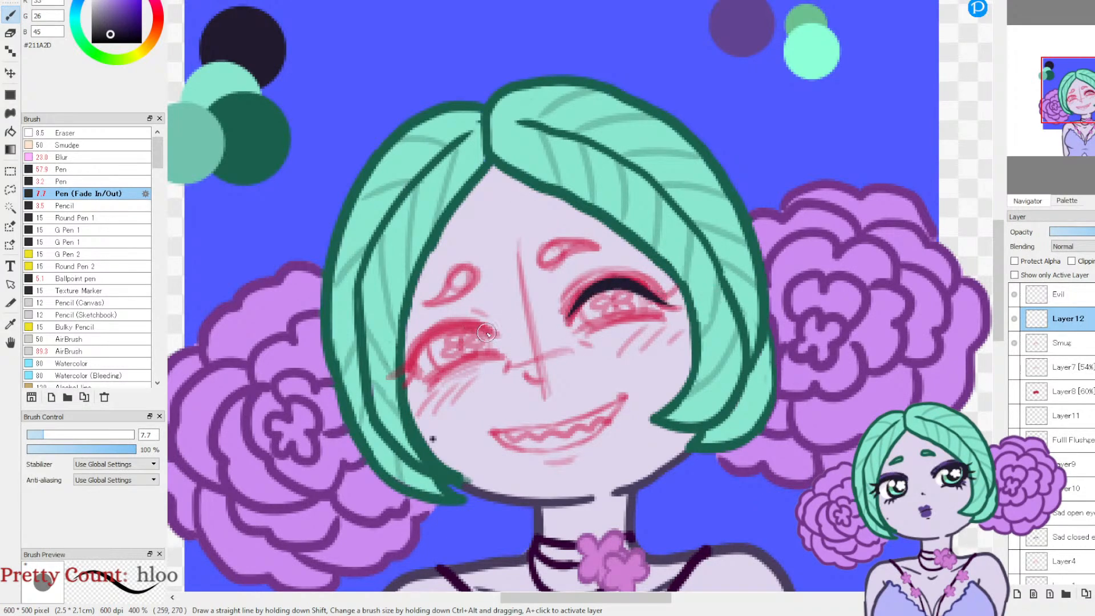
pyautogui.moveTo(495, 337)
pyautogui.mouseDown()
pyautogui.moveTo(424, 340)
pyautogui.moveTo(392, 375)
pyautogui.mouseUp()
pyautogui.moveTo(581, 334); pyautogui.dragTo(661, 313)
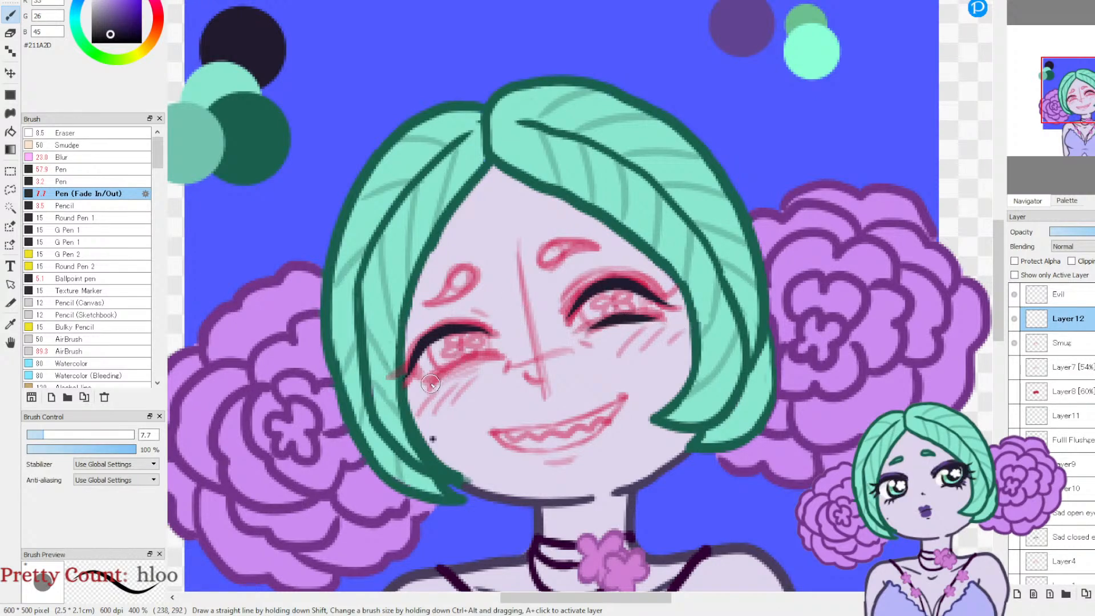
pyautogui.moveTo(430, 382); pyautogui.dragTo(502, 355)
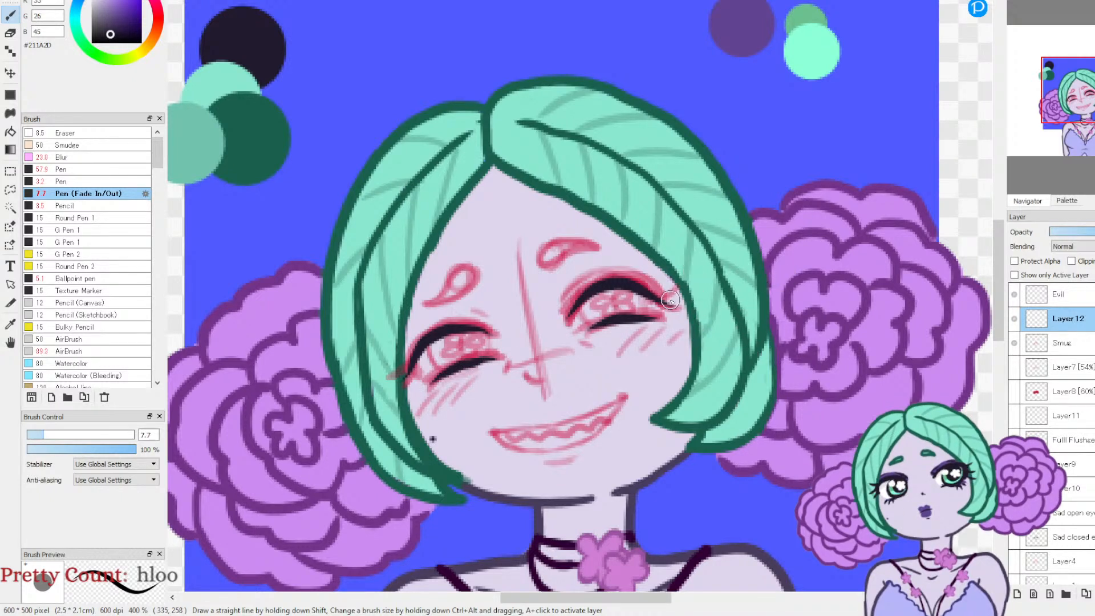
# Step: Ink thick pointed lash wings at the outer corners of both eyes
pyautogui.moveTo(674, 289); pyautogui.dragTo(653, 297)
pyautogui.moveTo(396, 363); pyautogui.dragTo(427, 333)
pyautogui.moveTo(398, 383); pyautogui.dragTo(423, 347)
pyautogui.moveTo(677, 306); pyautogui.dragTo(650, 308)
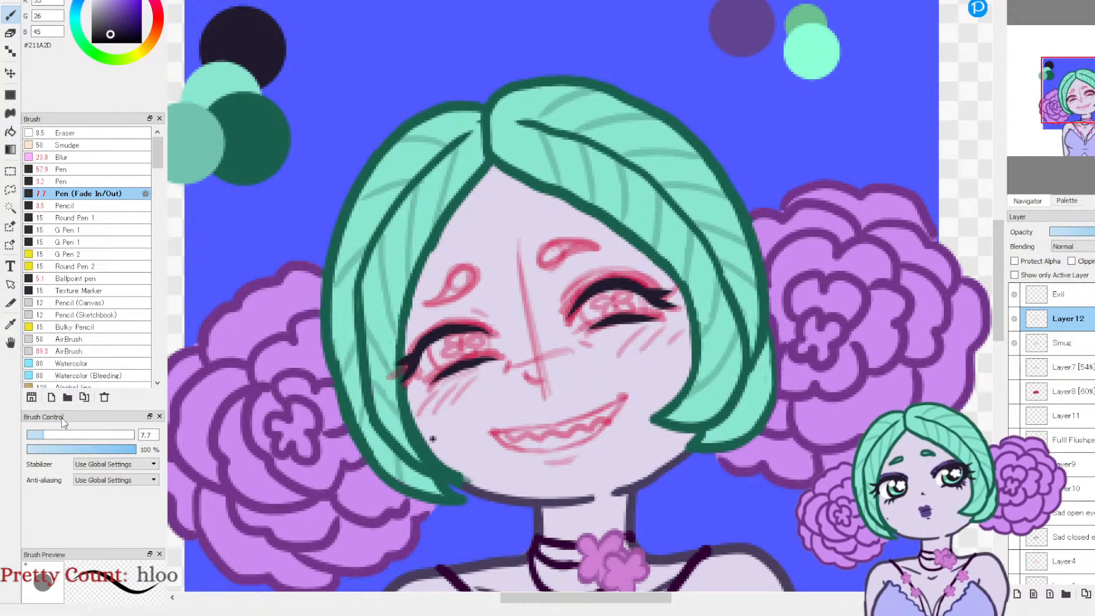
# Step: Reduce the pen size to 3.2 and ink fine eyelashes around both eyes
pyautogui.click(33, 436)
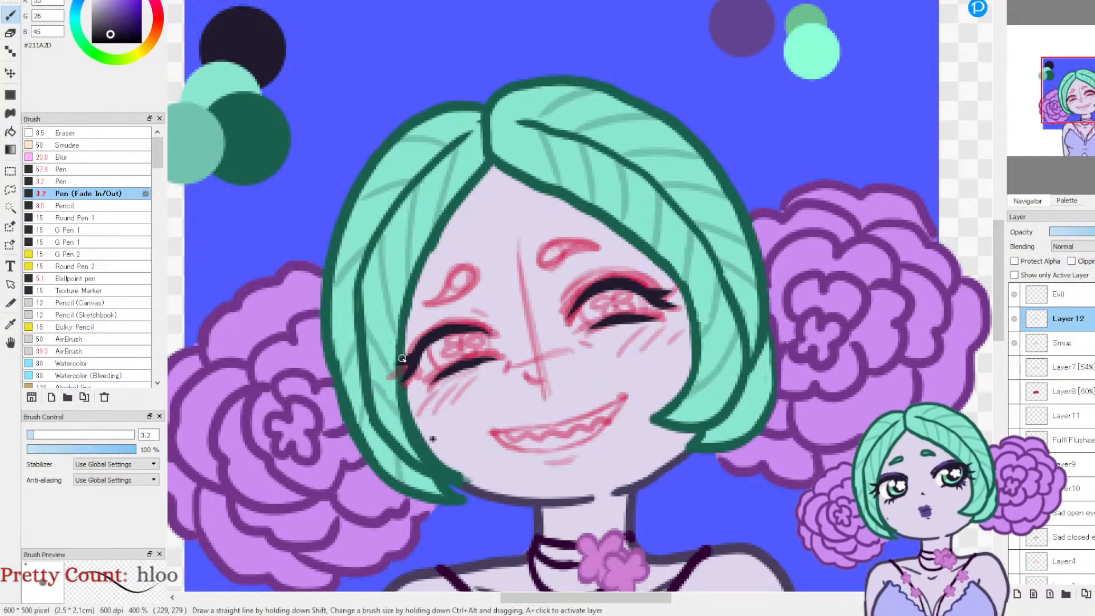
pyautogui.moveTo(403, 350); pyautogui.dragTo(415, 353)
pyautogui.moveTo(655, 277); pyautogui.dragTo(628, 287)
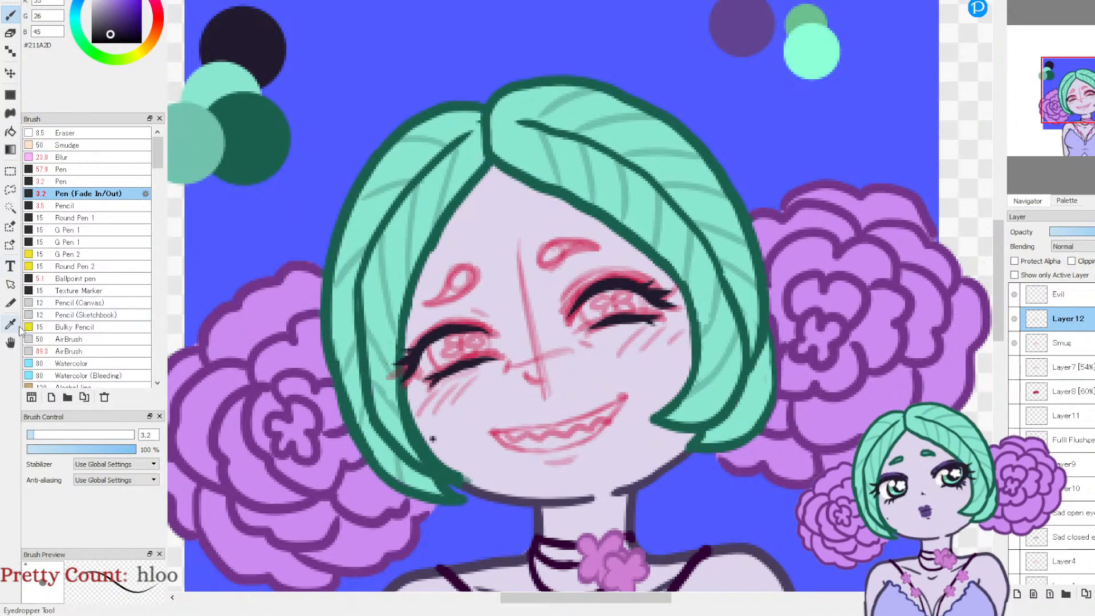
# Step: Pick the dark green #195F4D from the palette swatch and ink the teardrop outlines of both eyebrows
pyautogui.keyDown('alt'); pyautogui.click(239, 137); pyautogui.keyUp('alt')
pyautogui.click(10, 13)
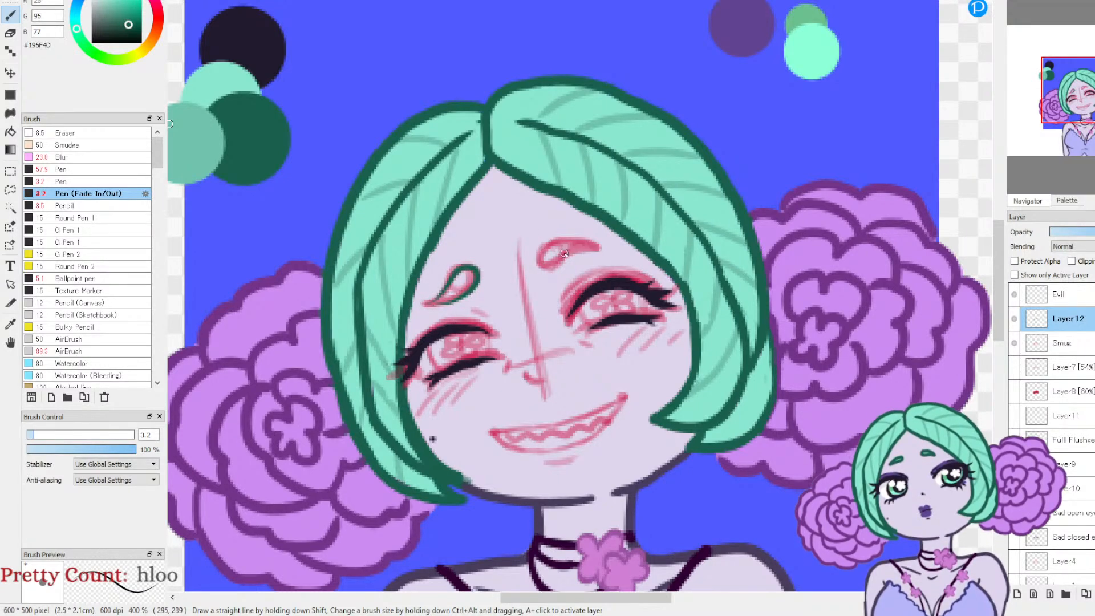
pyautogui.moveTo(538, 253)
pyautogui.mouseDown()
pyautogui.moveTo(542, 268)
pyautogui.moveTo(600, 249)
pyautogui.mouseUp()
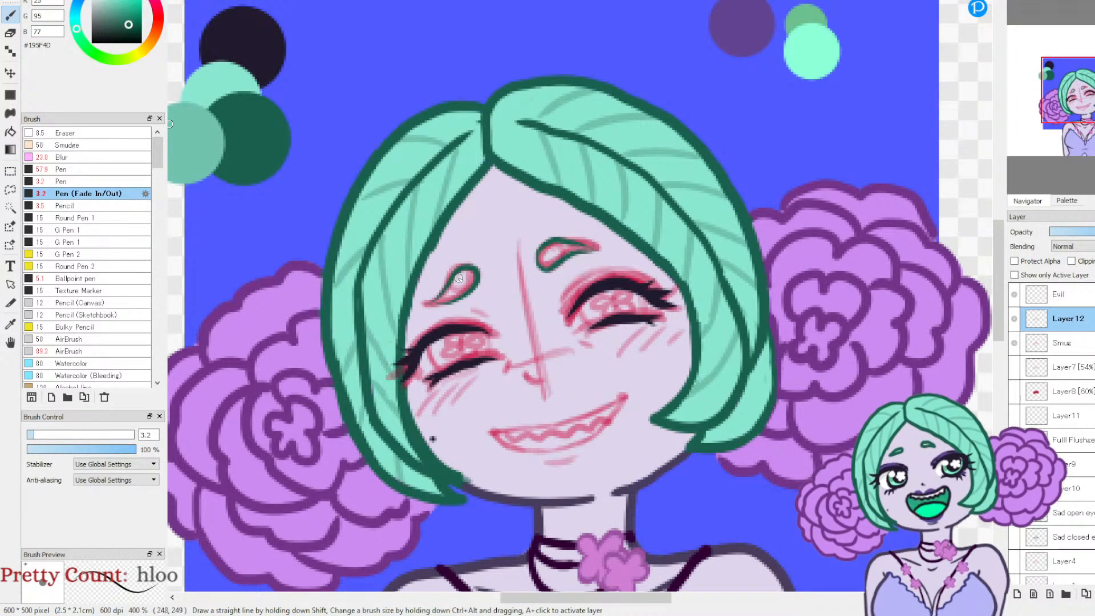
pyautogui.moveTo(444, 304); pyautogui.dragTo(463, 298)
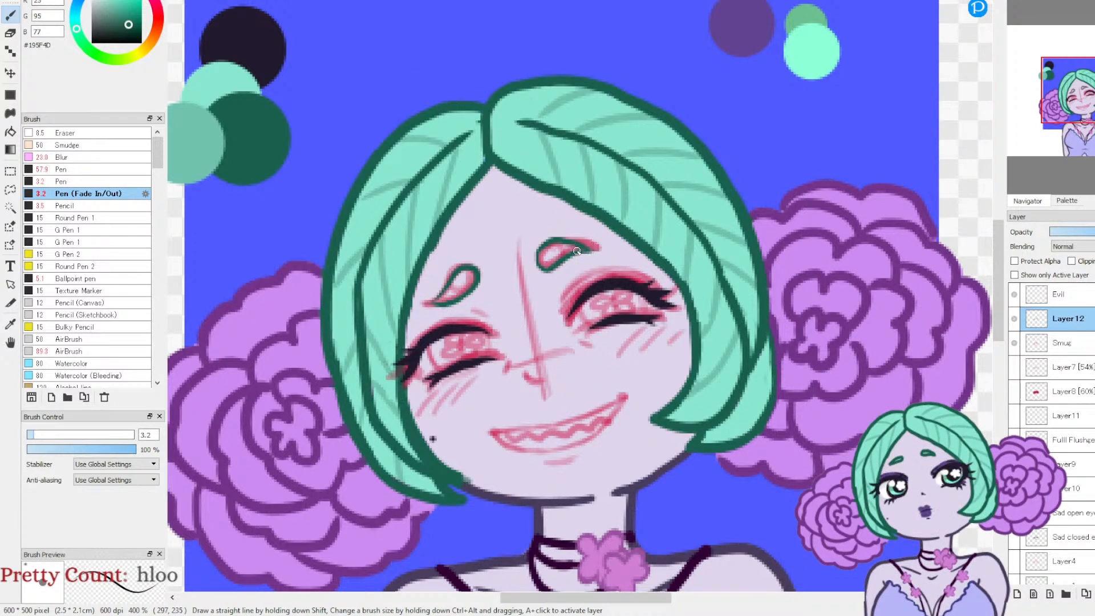
pyautogui.moveTo(581, 250); pyautogui.dragTo(598, 255)
# Step: Sample the dark lash colour #211A2D and ink short crease lines above both upper eyelids, undoing the unsatisfactory strokes
pyautogui.click(11, 324)
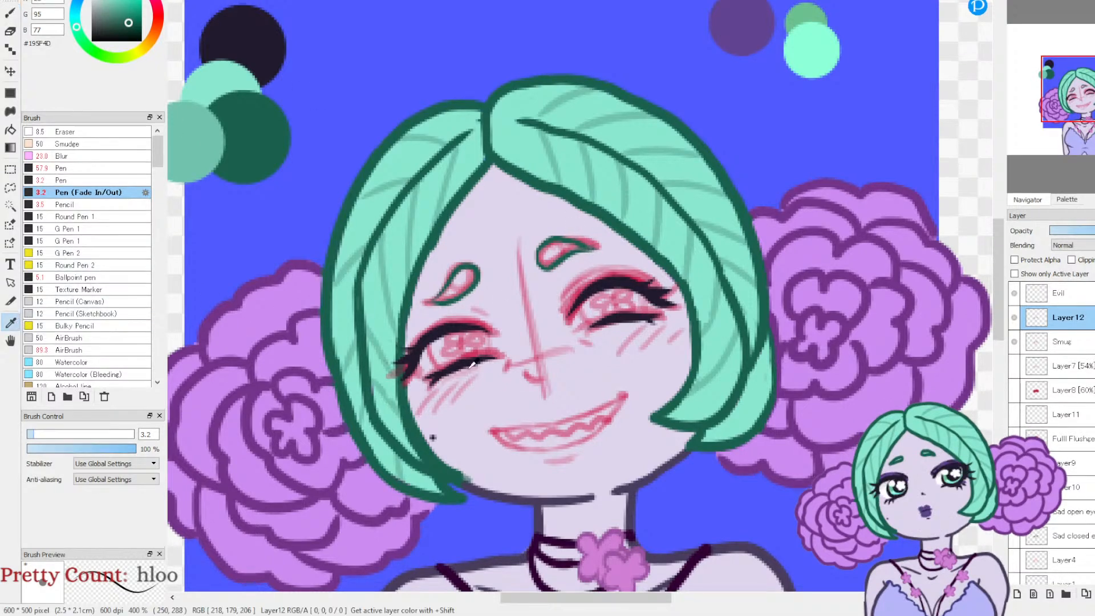
pyautogui.click(448, 330)
pyautogui.press('b')
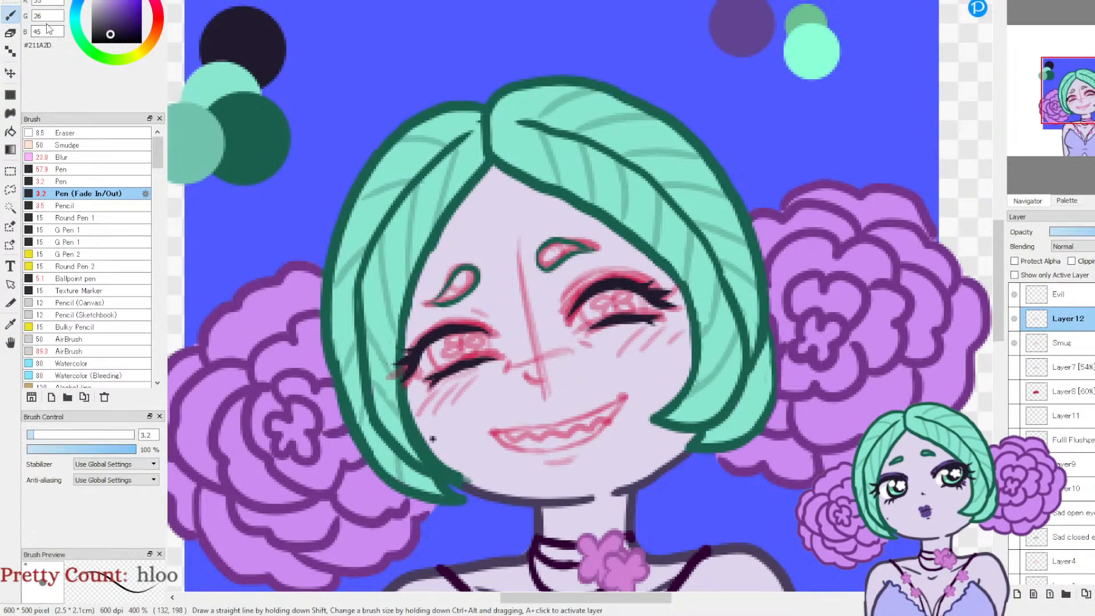
pyautogui.scroll(2, 1083, 108)
pyautogui.moveTo(1084, 109)
pyautogui.mouseDown()
pyautogui.moveTo(1086, 124)
pyautogui.moveTo(1077, 102)
pyautogui.mouseUp()
pyautogui.moveTo(669, 125)
pyautogui.mouseDown()
pyautogui.moveTo(703, 75)
pyautogui.moveTo(736, 64)
pyautogui.mouseUp()
pyautogui.moveTo(518, 151)
pyautogui.mouseDown()
pyautogui.moveTo(456, 144)
pyautogui.moveTo(490, 138)
pyautogui.mouseUp()
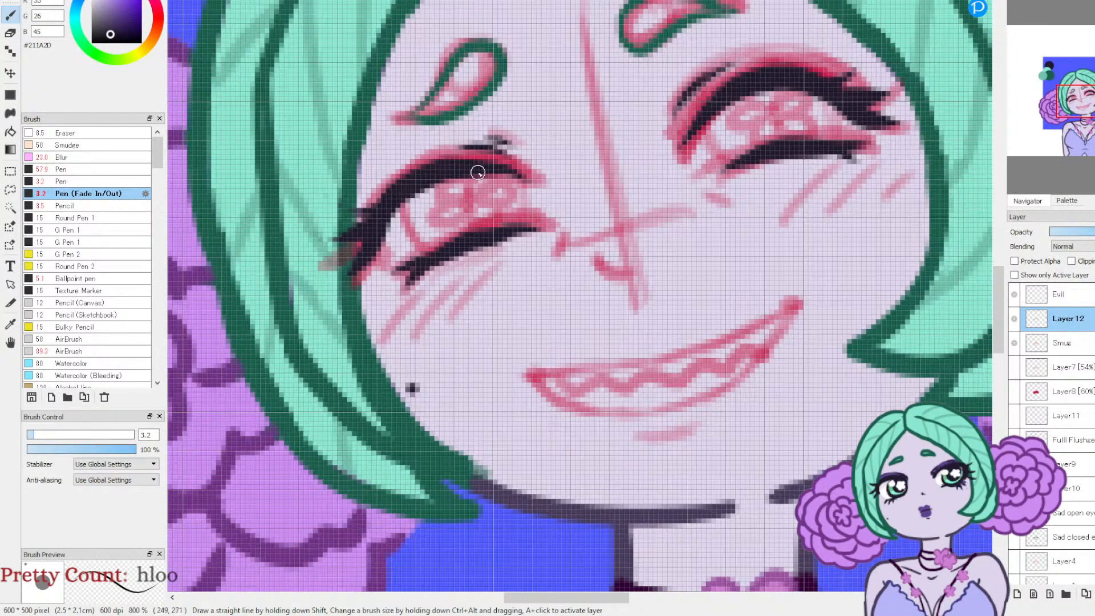
pyautogui.hotkey('ctrl', 'z')
pyautogui.hotkey('ctrl', 'z')
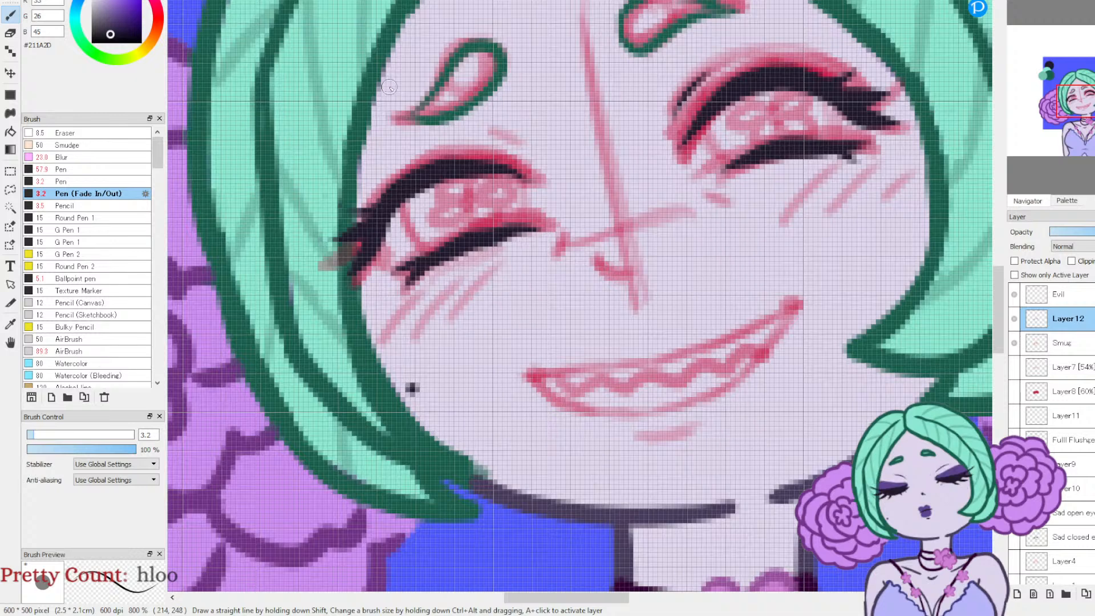
pyautogui.moveTo(520, 146); pyautogui.dragTo(475, 140)
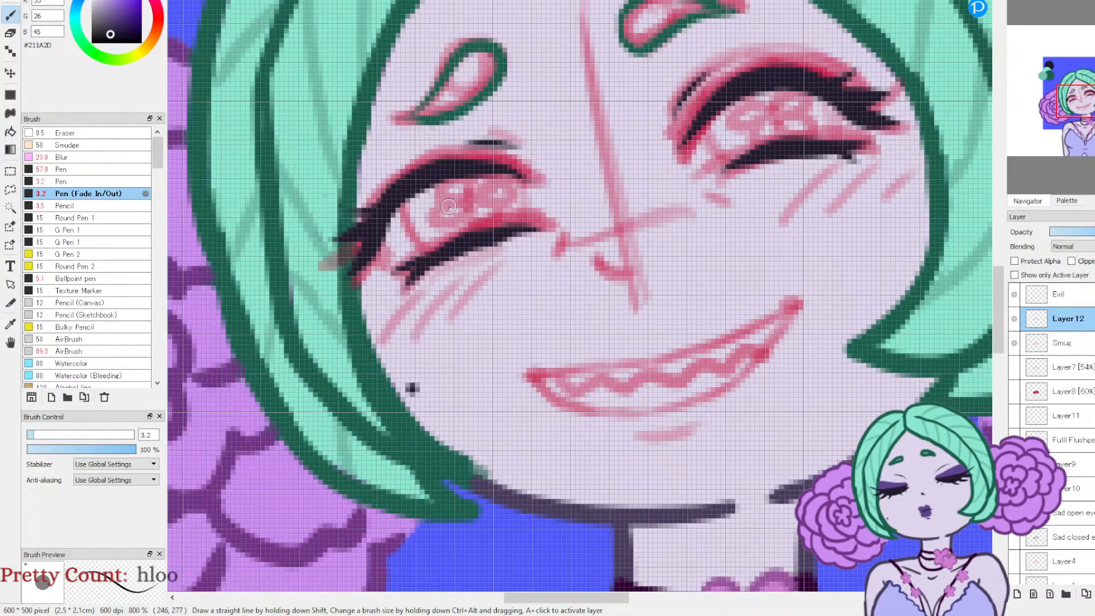
pyautogui.hotkey('ctrl', 'z')
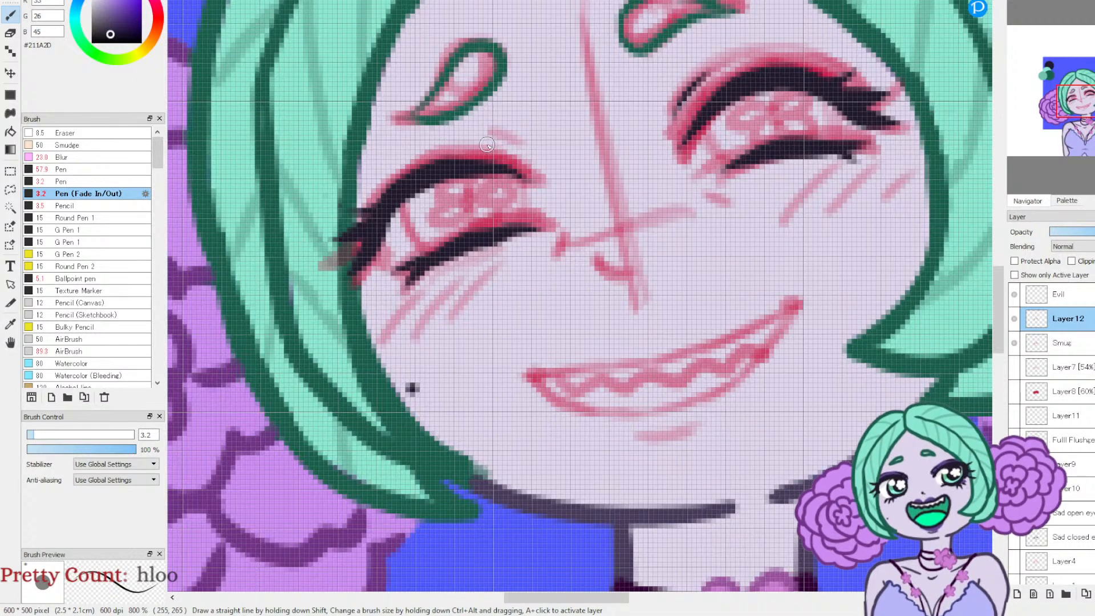
pyautogui.moveTo(494, 139); pyautogui.dragTo(521, 157)
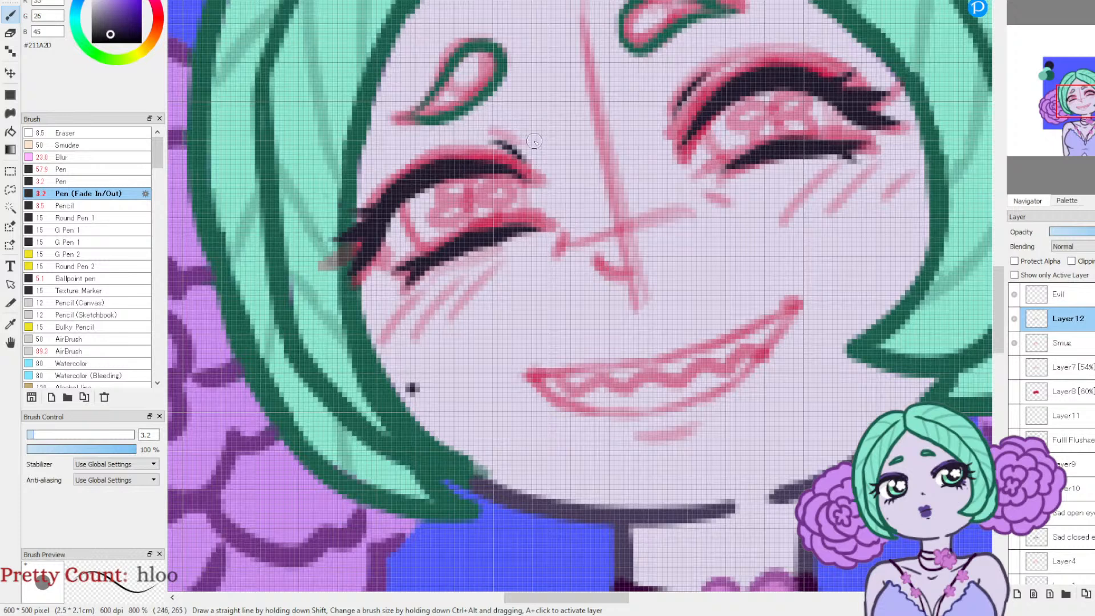
# Step: Ink short dark marks at the inner corners and below the outer corners of both eyes
pyautogui.moveTo(709, 197); pyautogui.dragTo(733, 212)
pyautogui.moveTo(560, 232); pyautogui.dragTo(556, 261)
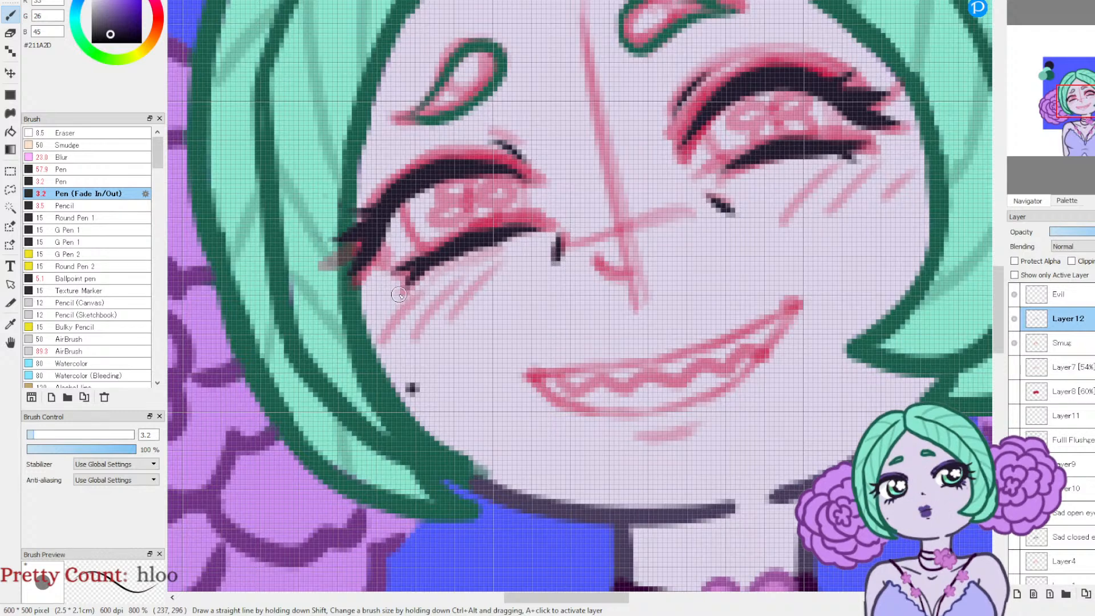
pyautogui.moveTo(874, 167); pyautogui.dragTo(867, 178)
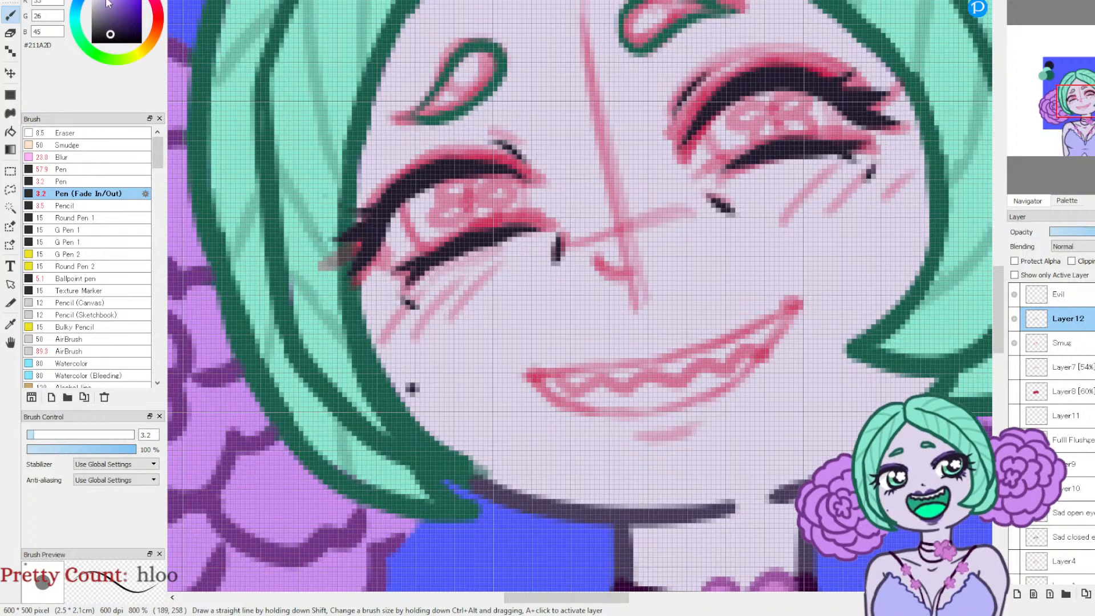
# Step: Soften the small marks around both eyes with the Eraser at size 11.3 and 63% opacity, and reset its opacity to 100%
pyautogui.press('e')
pyautogui.moveTo(84, 451); pyautogui.dragTo(97, 450)
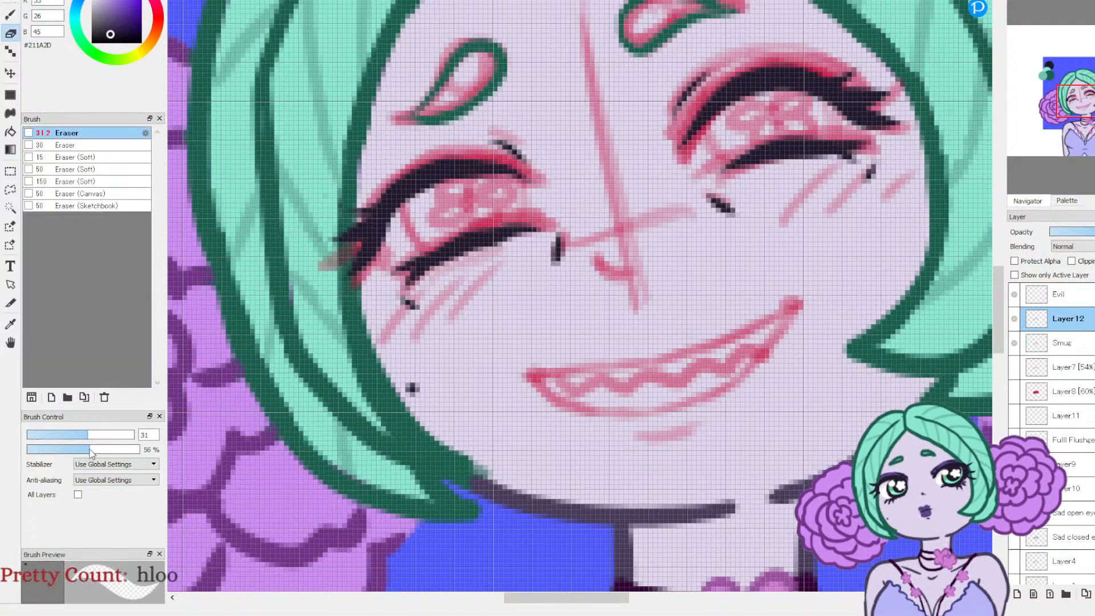
pyautogui.click(52, 435)
pyautogui.click(410, 311)
pyautogui.click(555, 267)
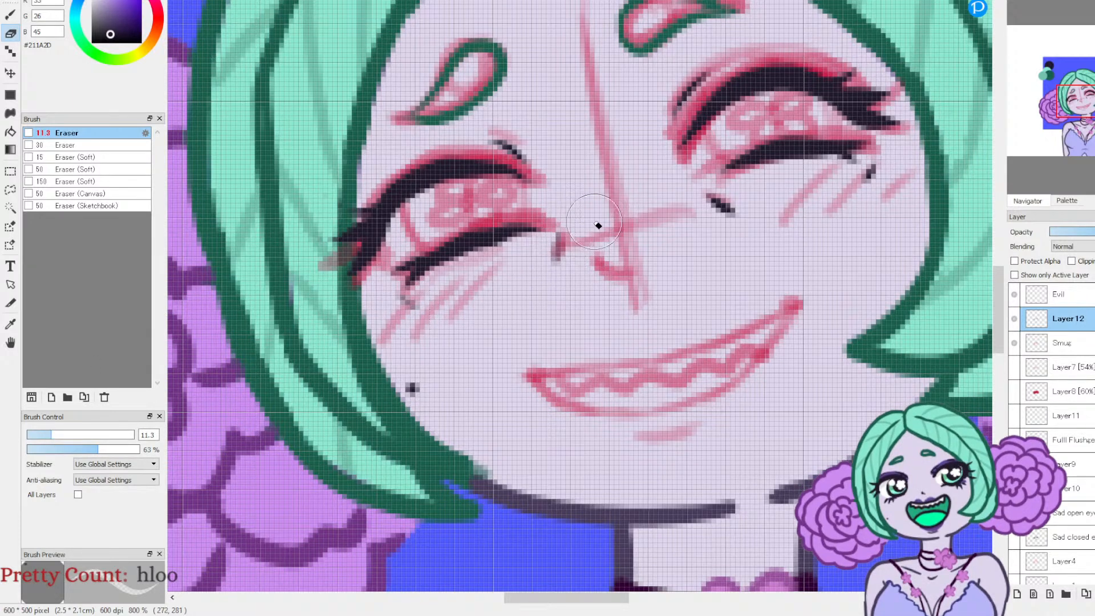
pyautogui.click(725, 217)
pyautogui.click(868, 173)
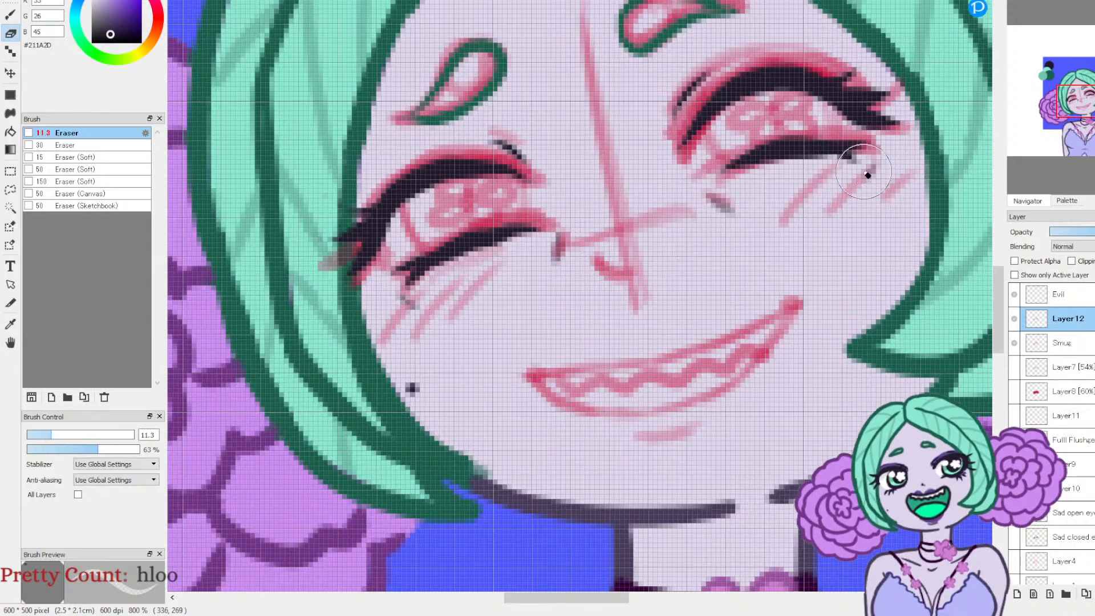
pyautogui.click(137, 450)
pyautogui.moveTo(137, 450); pyautogui.dragTo(194, 453)
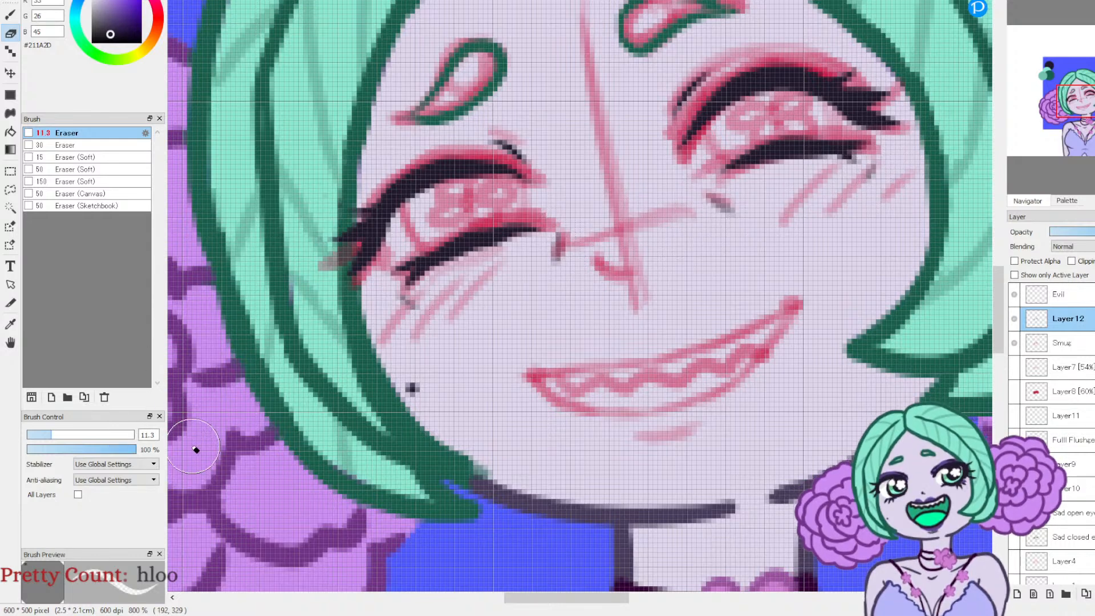
# Step: Ink the small curved nose line and dot both corners of the mouth with the 3.2 pen
pyautogui.press('b')
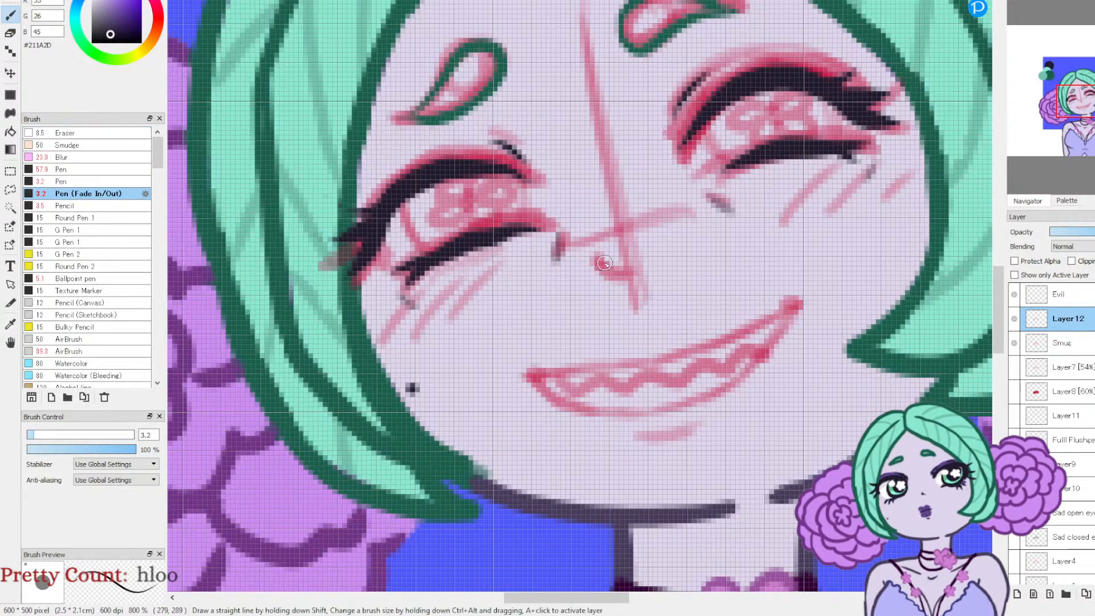
pyautogui.moveTo(599, 261); pyautogui.dragTo(623, 273)
pyautogui.moveTo(796, 304); pyautogui.dragTo(797, 301)
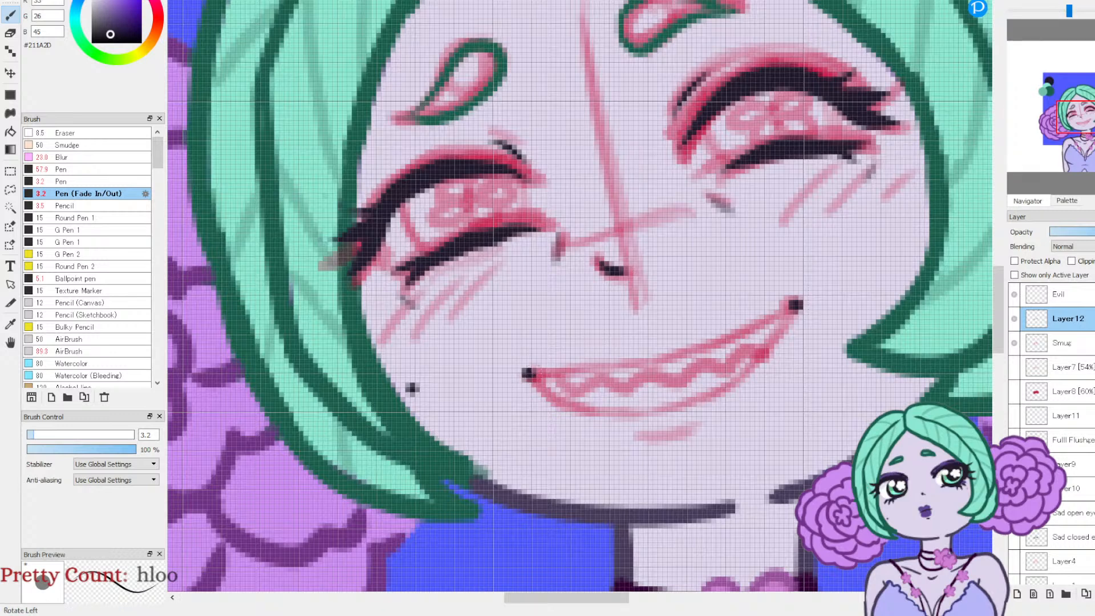
# Step: Rotate the canvas to ink the upper and lower outlines of the grinning mouth, and clear the rotation
pyautogui.press('Left')
pyautogui.press('Left')
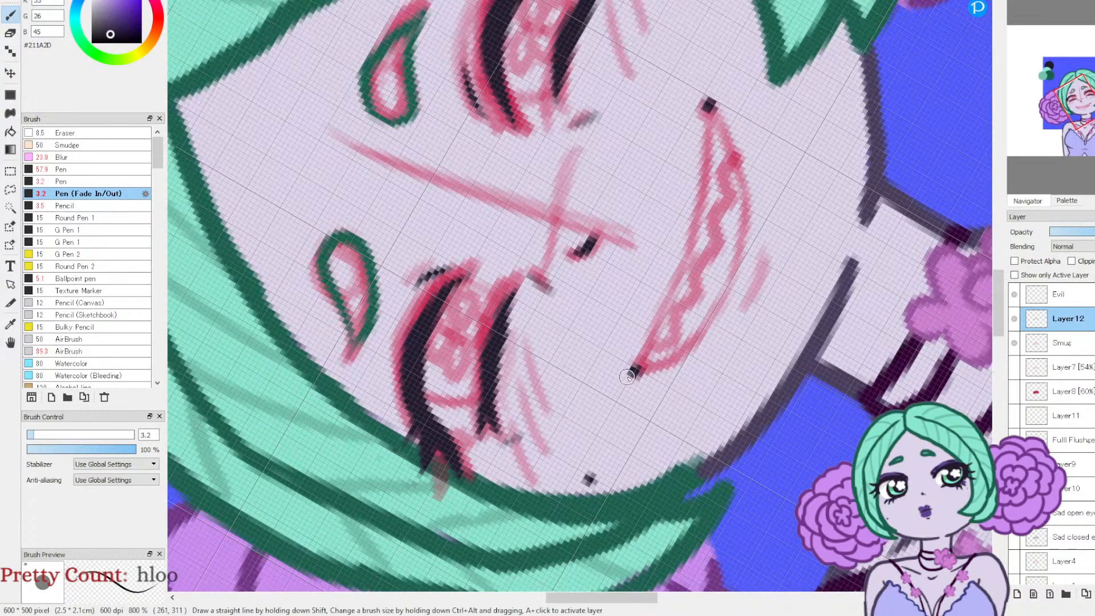
pyautogui.moveTo(637, 362)
pyautogui.mouseDown()
pyautogui.moveTo(692, 227)
pyautogui.moveTo(684, 265)
pyautogui.moveTo(692, 238)
pyautogui.moveTo(704, 99)
pyautogui.mouseUp()
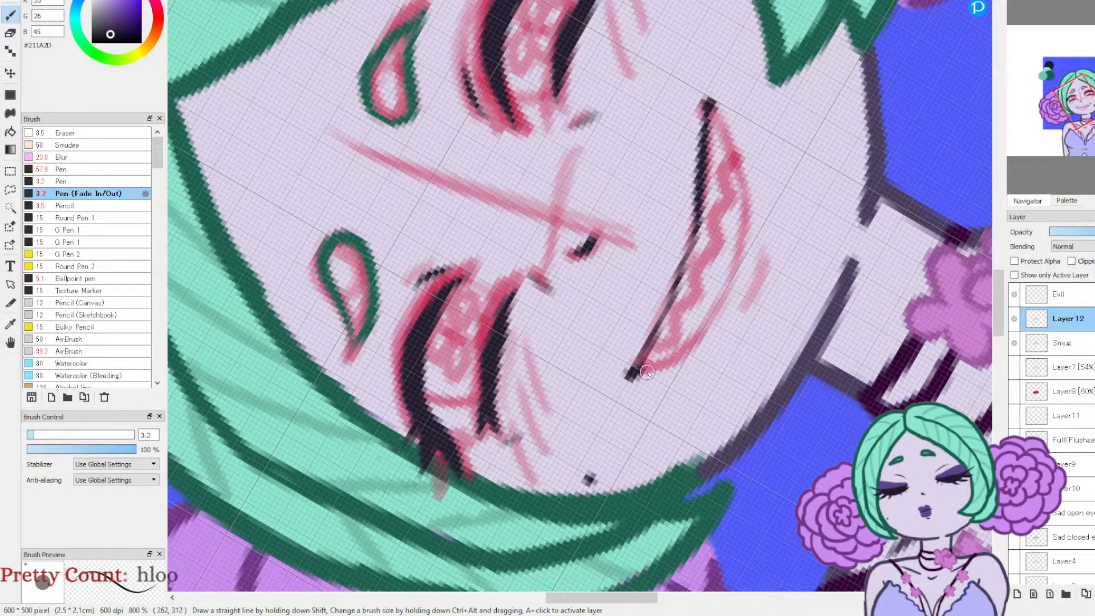
pyautogui.moveTo(627, 380)
pyautogui.mouseDown()
pyautogui.moveTo(691, 351)
pyautogui.moveTo(723, 315)
pyautogui.moveTo(742, 257)
pyautogui.moveTo(741, 181)
pyautogui.moveTo(704, 102)
pyautogui.mouseUp()
pyautogui.click(1083, 2)
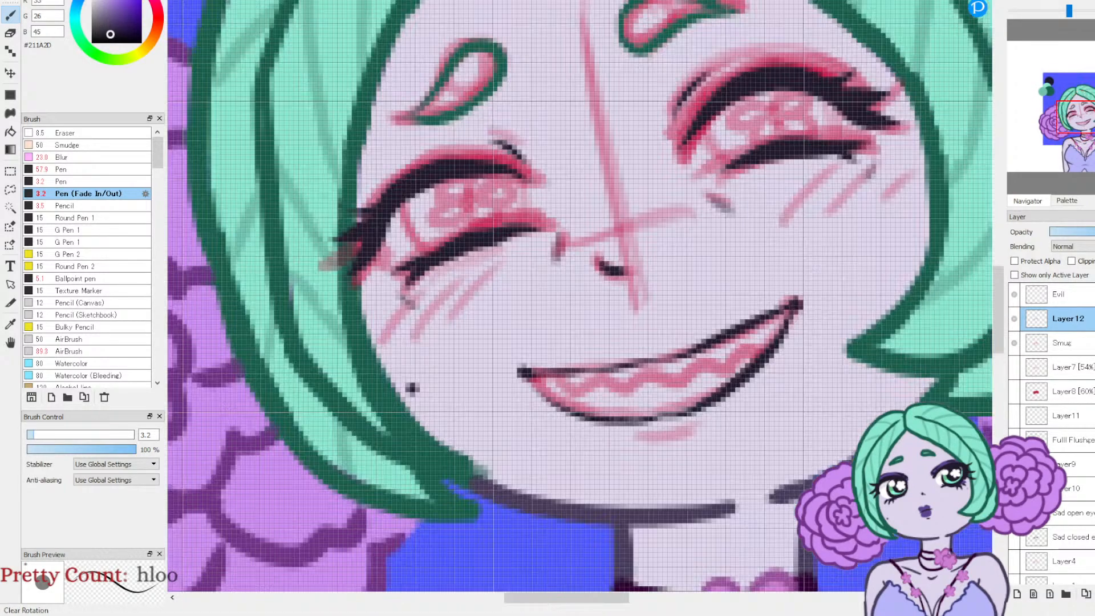
# Step: Ink a zigzag line of pointed teeth inside the grinning mouth
pyautogui.click(1033, 2)
pyautogui.click(1033, 2)
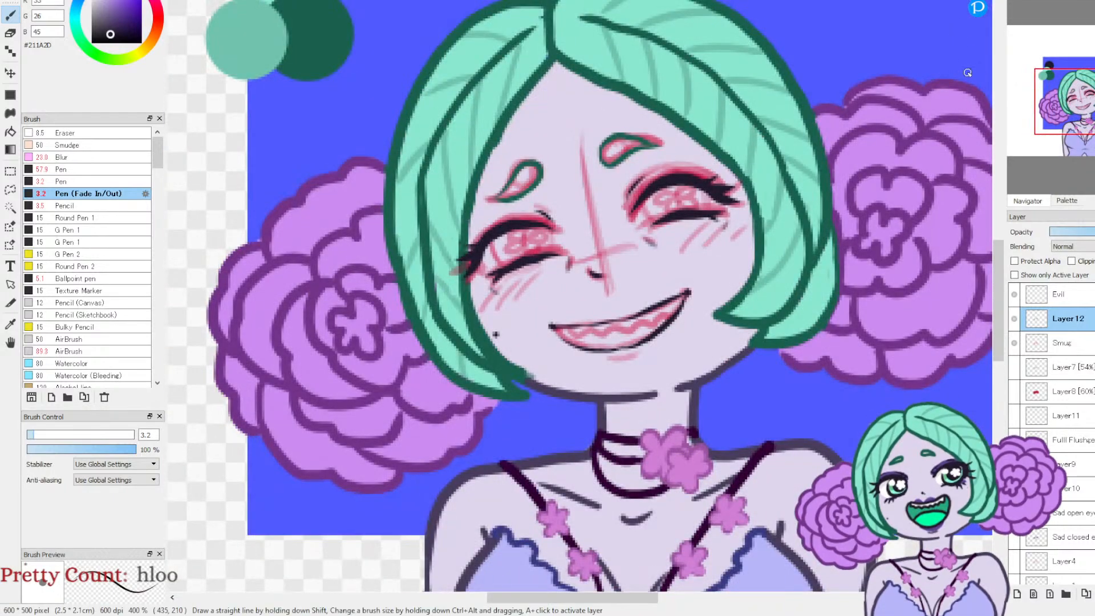
pyautogui.click(1017, 1)
pyautogui.click(1017, 1)
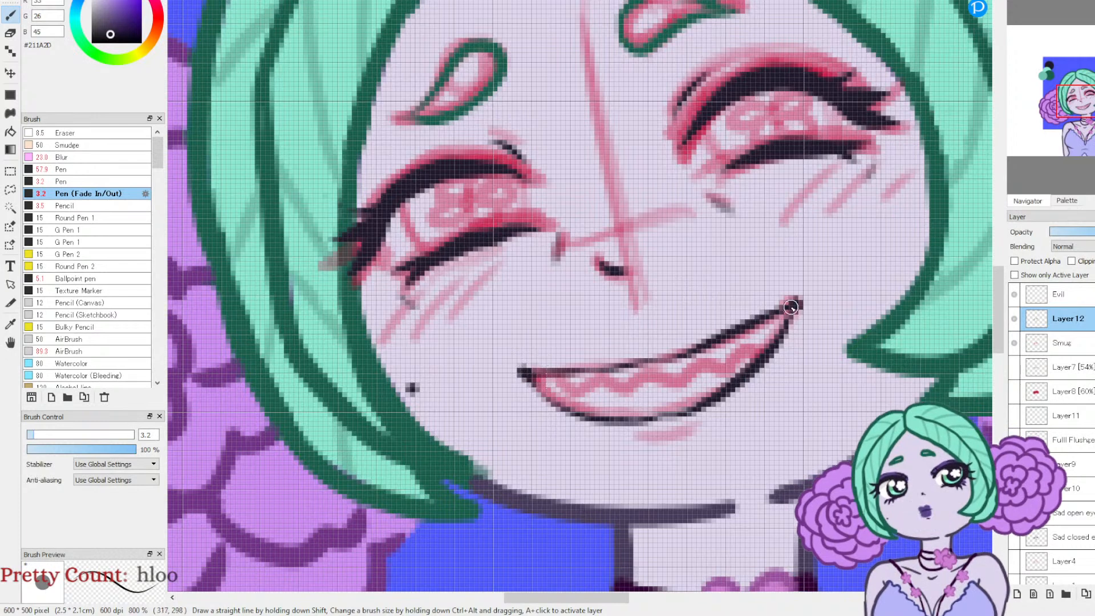
pyautogui.click(1020, 5)
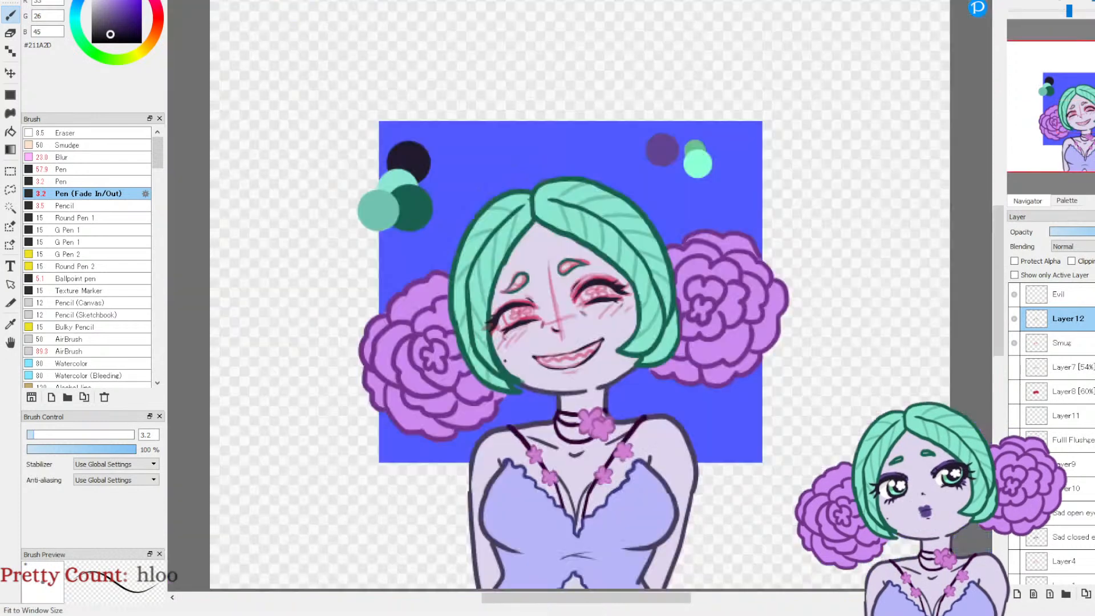
pyautogui.click(1021, 1)
pyautogui.click(1021, 1)
pyautogui.moveTo(1073, 111); pyautogui.dragTo(1084, 120)
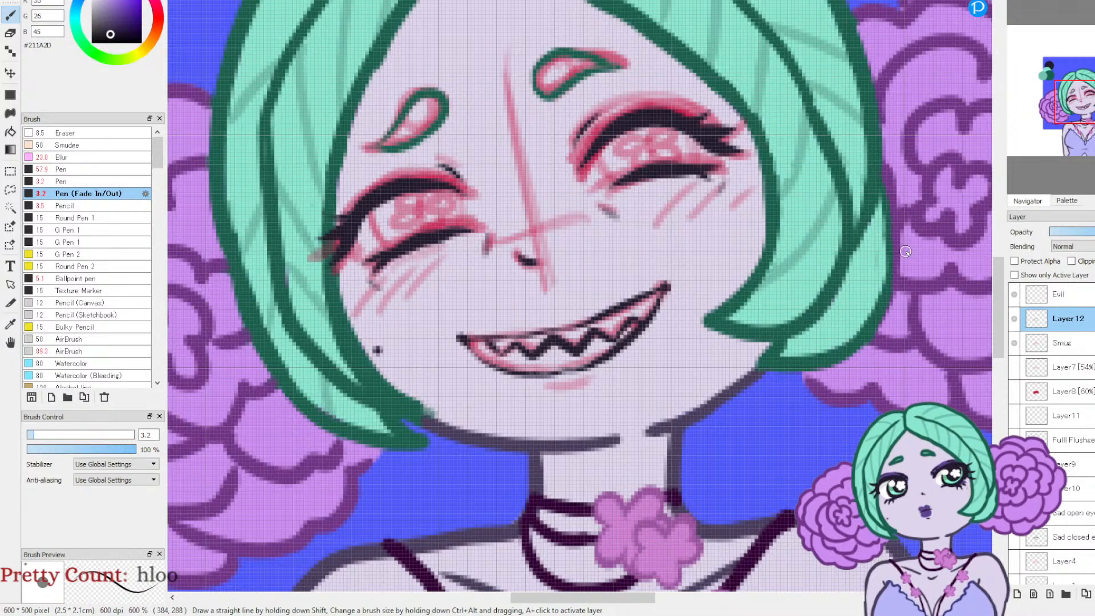
pyautogui.click(1053, 1)
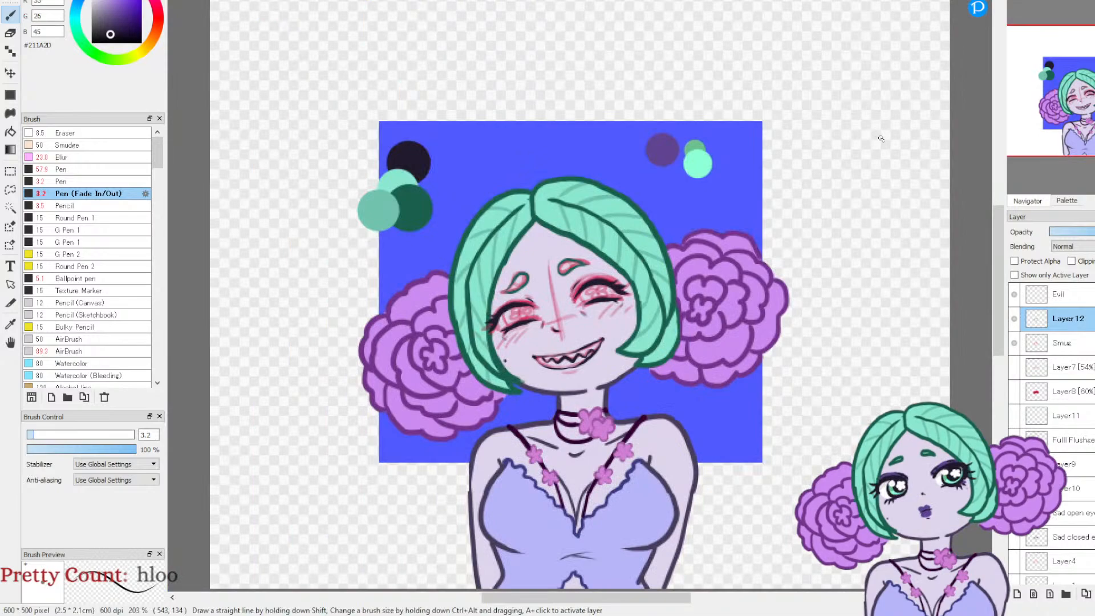
# Step: Ink the curved side edges of the irises between the eyelids of both eyes
pyautogui.click(1017, 2)
pyautogui.click(1017, 2)
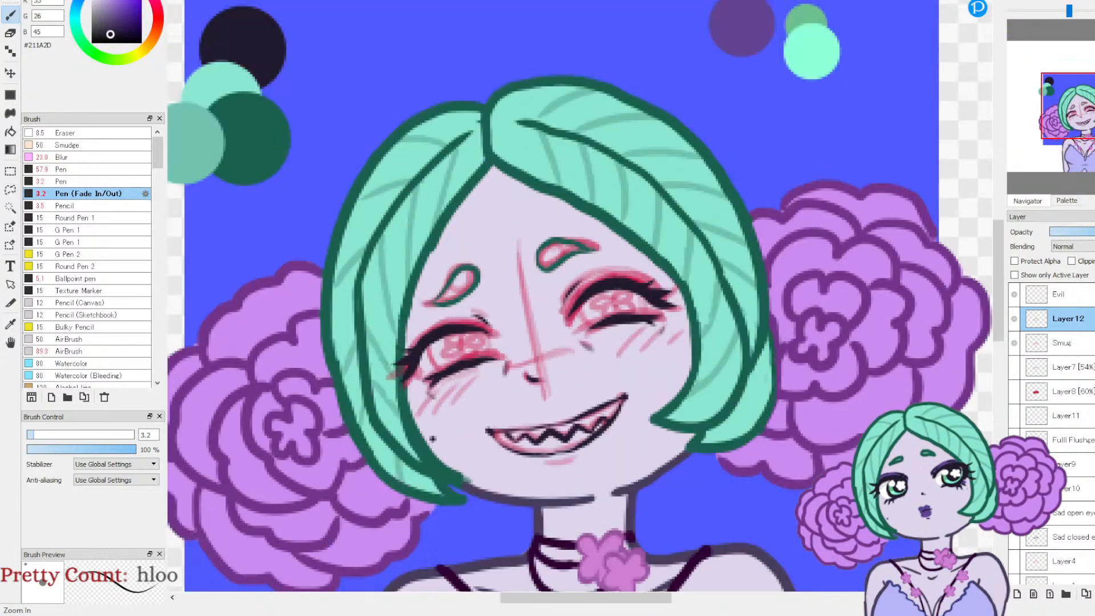
pyautogui.click(1017, 2)
pyautogui.click(1017, 2)
pyautogui.moveTo(1077, 108)
pyautogui.mouseDown()
pyautogui.moveTo(1077, 126)
pyautogui.moveTo(1075, 117)
pyautogui.mouseUp()
pyautogui.moveTo(423, 230)
pyautogui.mouseDown()
pyautogui.moveTo(403, 203)
pyautogui.moveTo(413, 178)
pyautogui.mouseUp()
pyautogui.moveTo(519, 207)
pyautogui.mouseDown()
pyautogui.moveTo(515, 166)
pyautogui.moveTo(488, 159)
pyautogui.mouseUp()
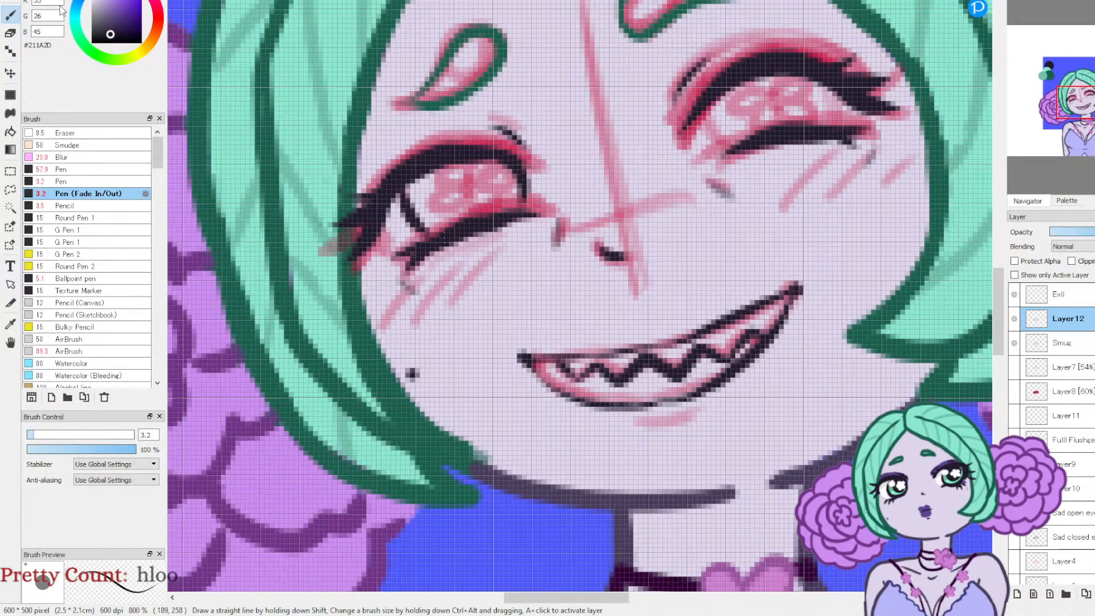
pyautogui.moveTo(738, 147)
pyautogui.mouseDown()
pyautogui.moveTo(716, 135)
pyautogui.moveTo(710, 100)
pyautogui.mouseUp()
pyautogui.moveTo(833, 127); pyautogui.dragTo(821, 84)
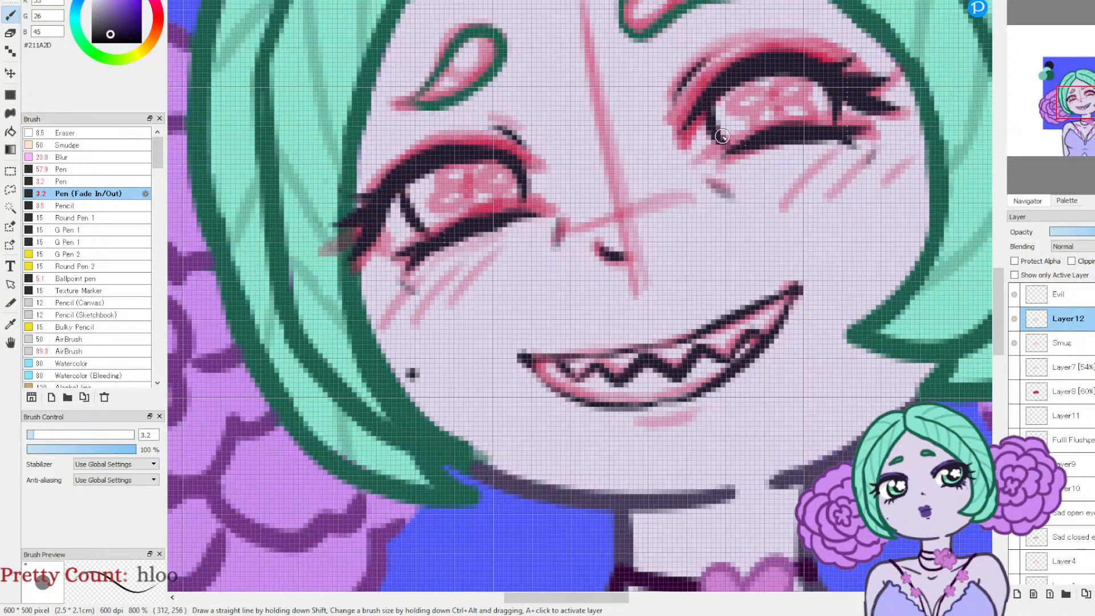
# Step: Ink the flower-shaped pupils inside both irises over the sketch, undoing the stray stroke
pyautogui.moveTo(476, 174)
pyautogui.mouseDown()
pyautogui.moveTo(443, 172)
pyautogui.moveTo(457, 182)
pyautogui.moveTo(440, 193)
pyautogui.moveTo(446, 208)
pyautogui.moveTo(464, 200)
pyautogui.moveTo(478, 217)
pyautogui.moveTo(489, 196)
pyautogui.moveTo(508, 199)
pyautogui.moveTo(512, 182)
pyautogui.moveTo(494, 157)
pyautogui.moveTo(476, 166)
pyautogui.moveTo(480, 179)
pyautogui.moveTo(476, 150)
pyautogui.moveTo(475, 181)
pyautogui.moveTo(452, 180)
pyautogui.mouseUp()
pyautogui.hotkey('ctrl', 'z')
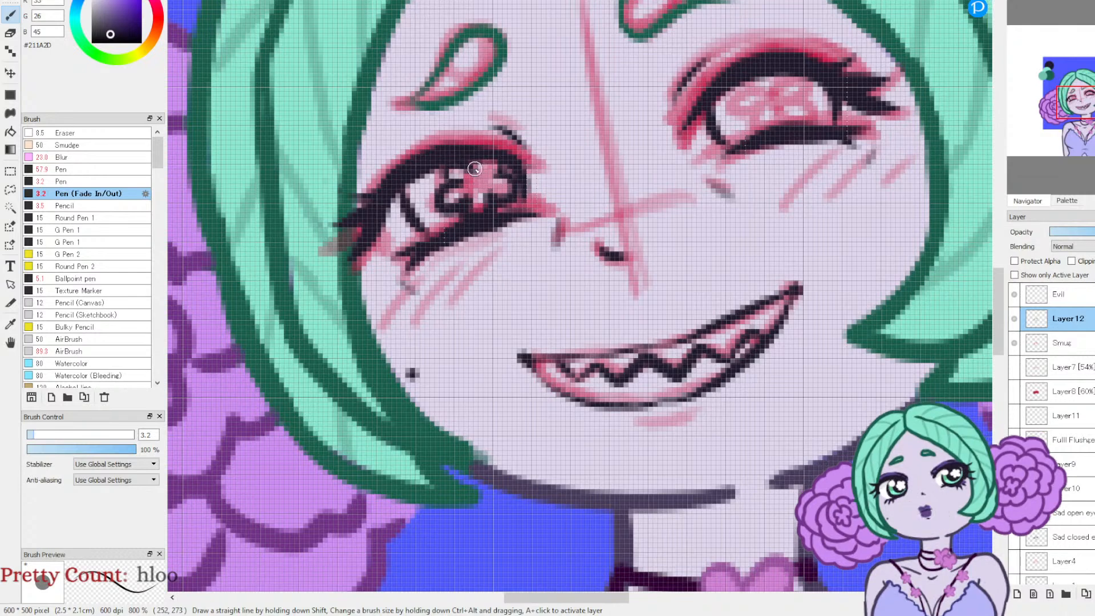
pyautogui.moveTo(759, 95)
pyautogui.mouseDown()
pyautogui.moveTo(733, 92)
pyautogui.moveTo(758, 119)
pyautogui.moveTo(755, 139)
pyautogui.moveTo(764, 134)
pyautogui.mouseUp()
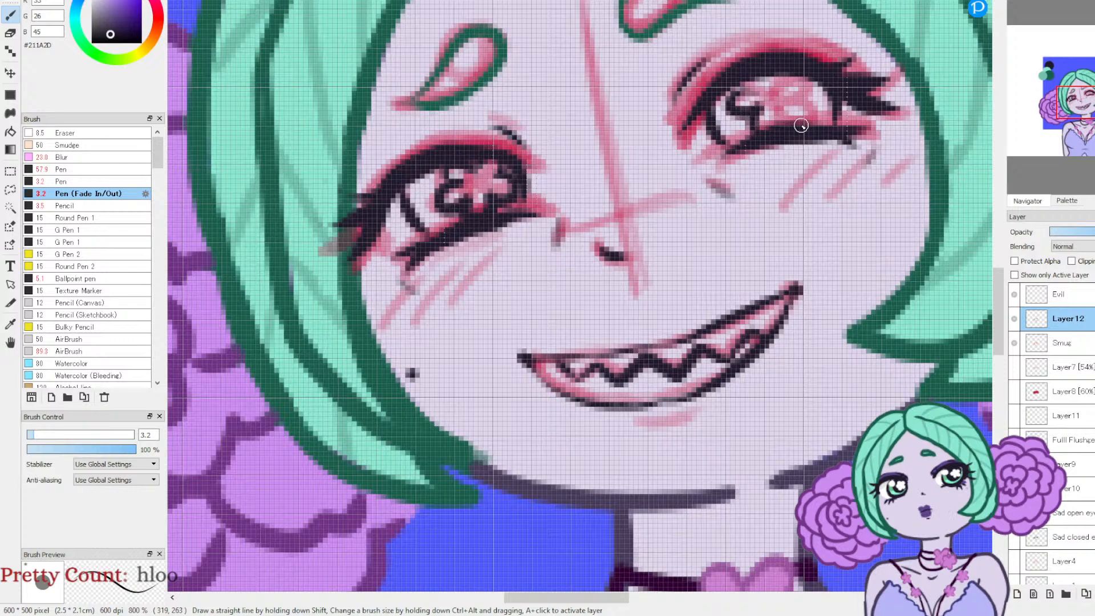
pyautogui.moveTo(789, 118)
pyautogui.mouseDown()
pyautogui.moveTo(815, 108)
pyautogui.moveTo(797, 98)
pyautogui.moveTo(809, 99)
pyautogui.moveTo(809, 82)
pyautogui.moveTo(764, 79)
pyautogui.mouseUp()
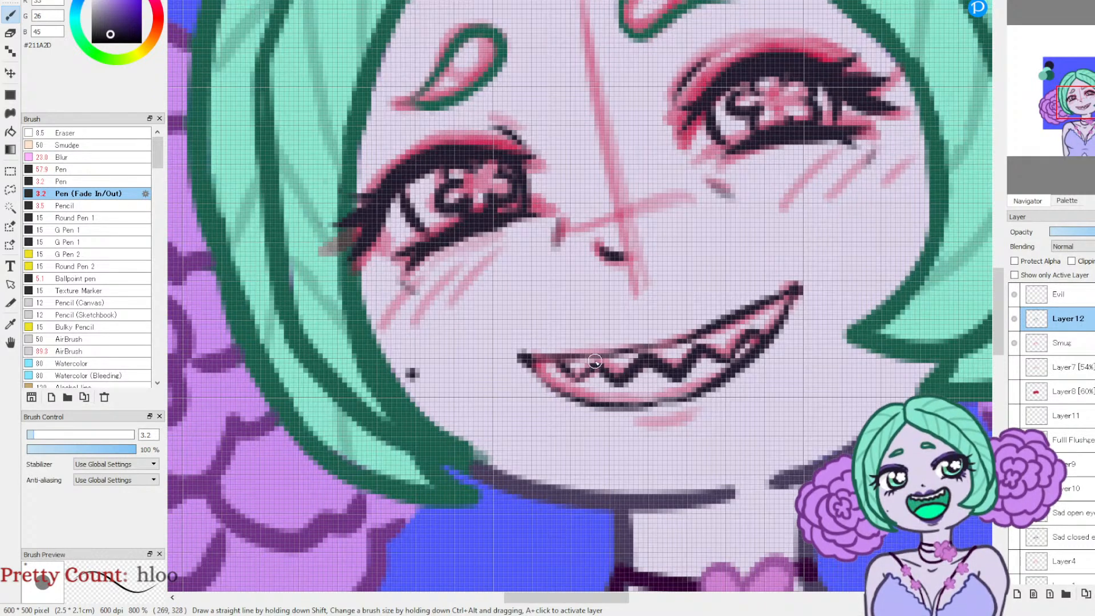
# Step: Add small finishing lash strokes at the inner and outer ends of the upper eyelids
pyautogui.moveTo(509, 137); pyautogui.dragTo(518, 131)
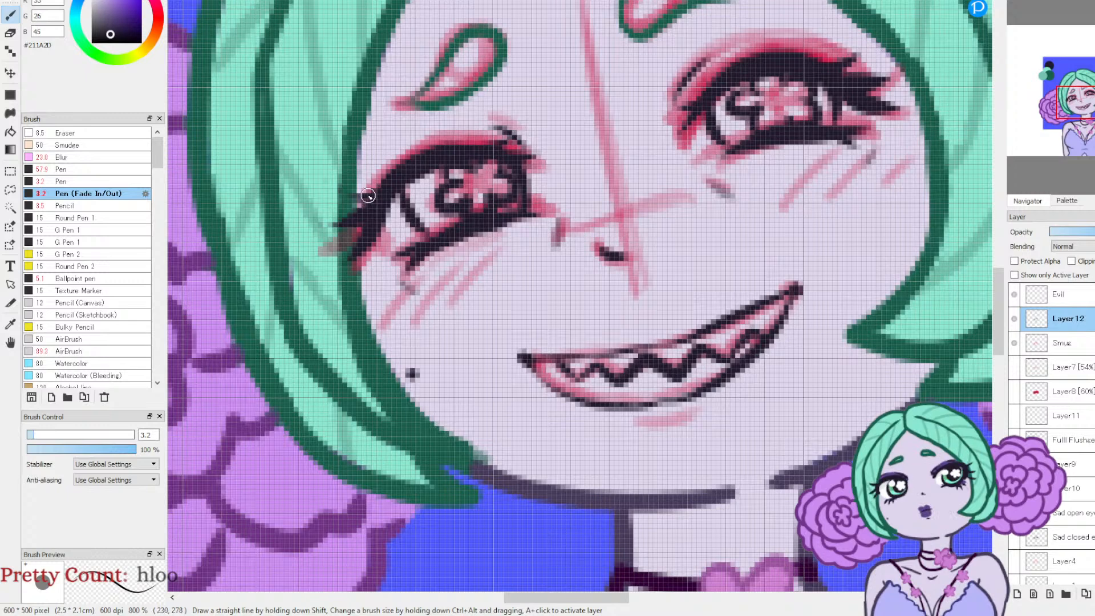
pyautogui.moveTo(365, 201); pyautogui.dragTo(340, 194)
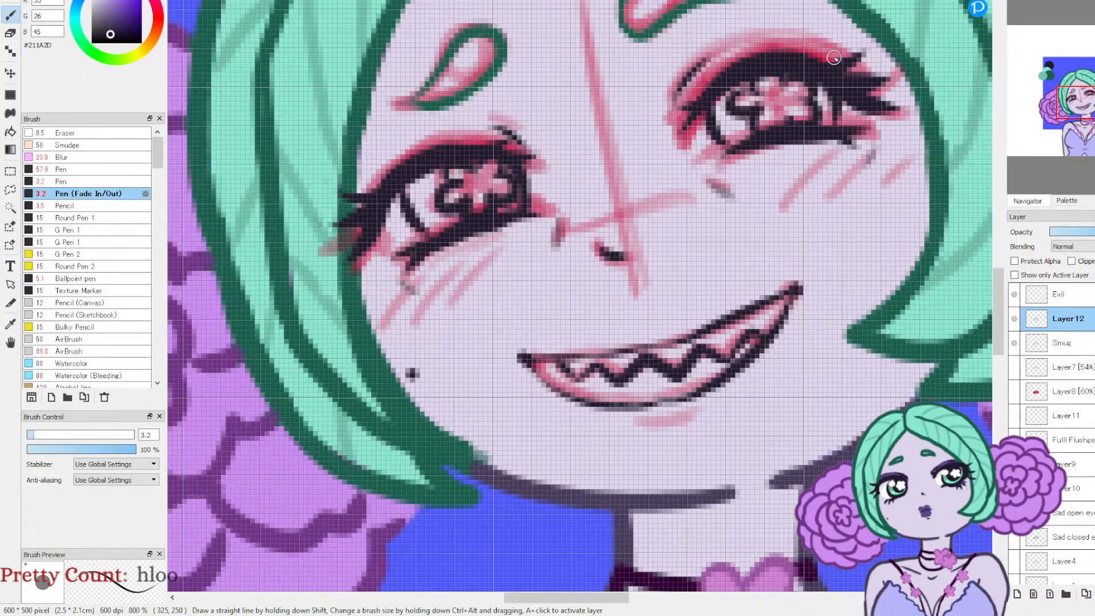
pyautogui.scroll(-3, 831, 57)
pyautogui.scroll(-3, 905, 159)
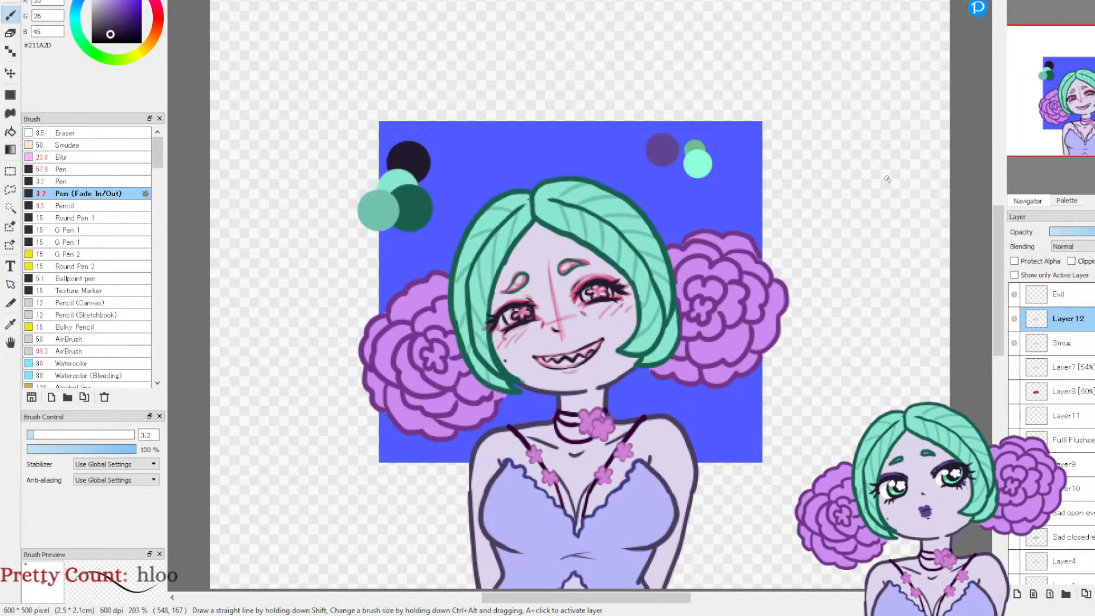
# Step: Hide the Smug sketch layer and set the Pen to size 4.3 with the dark purple swatch colour #614492
pyautogui.click(1014, 343)
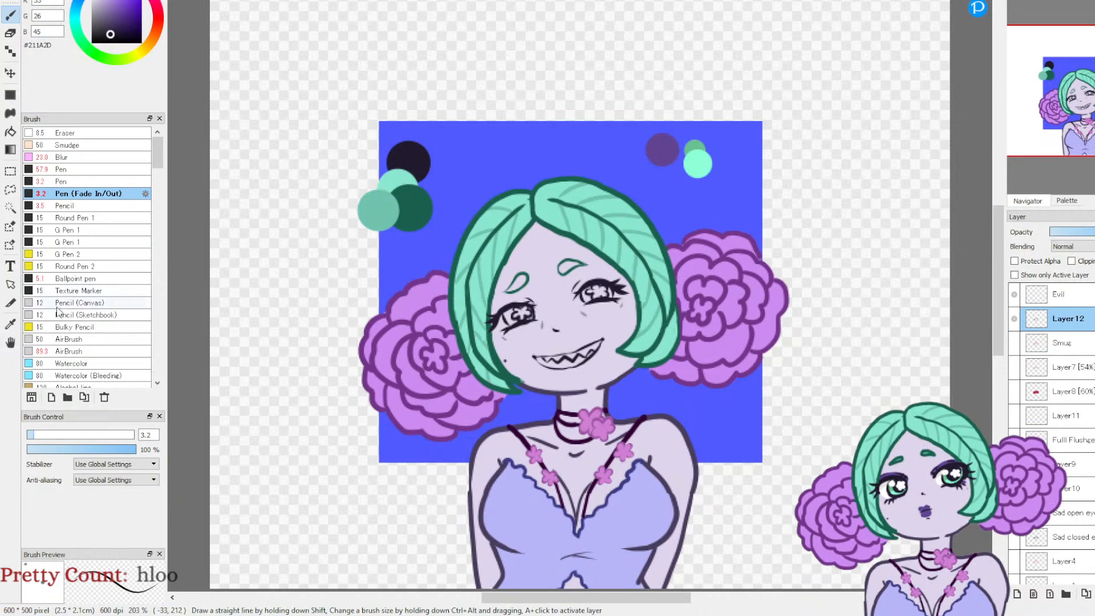
pyautogui.click(10, 322)
pyautogui.click(658, 143)
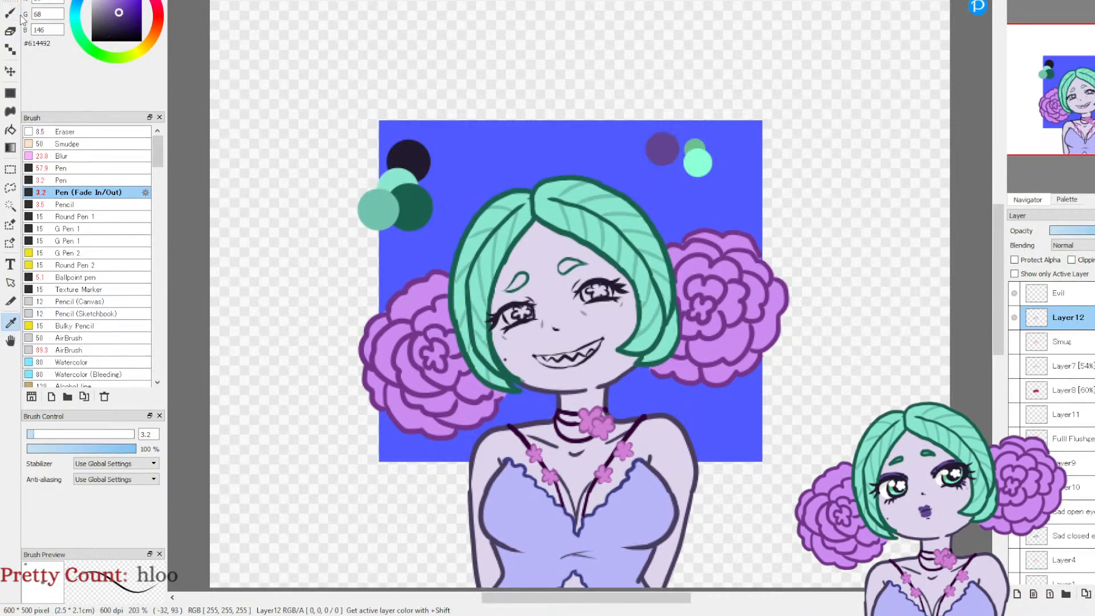
pyautogui.click(63, 180)
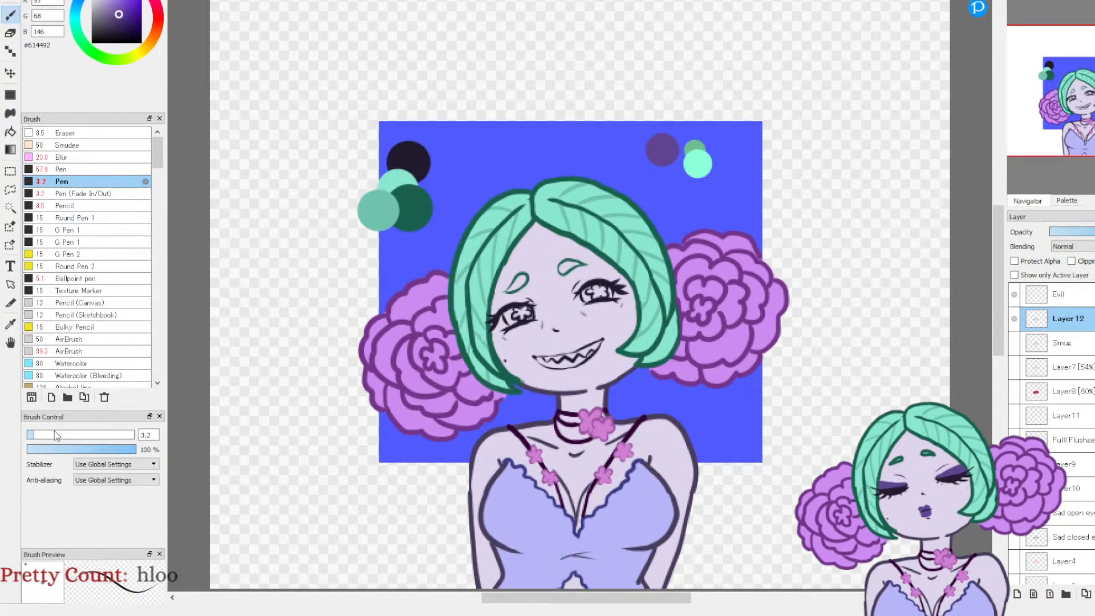
pyautogui.click(36, 435)
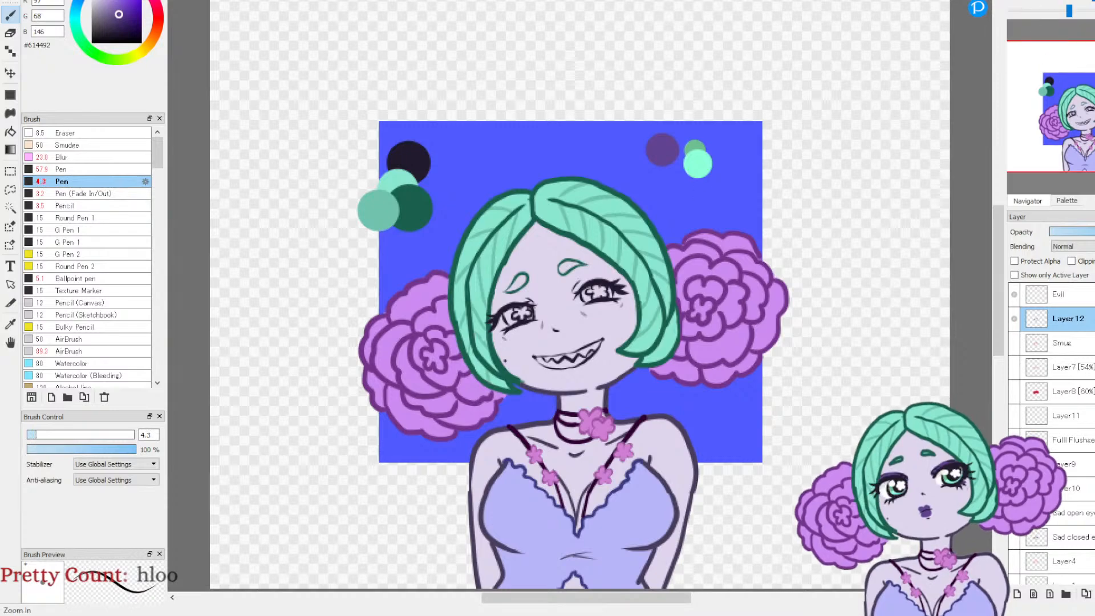
# Step: Add a new layer directly above the Smug layer for colouring beneath the face line art
pyautogui.scroll(5, 1075, 122)
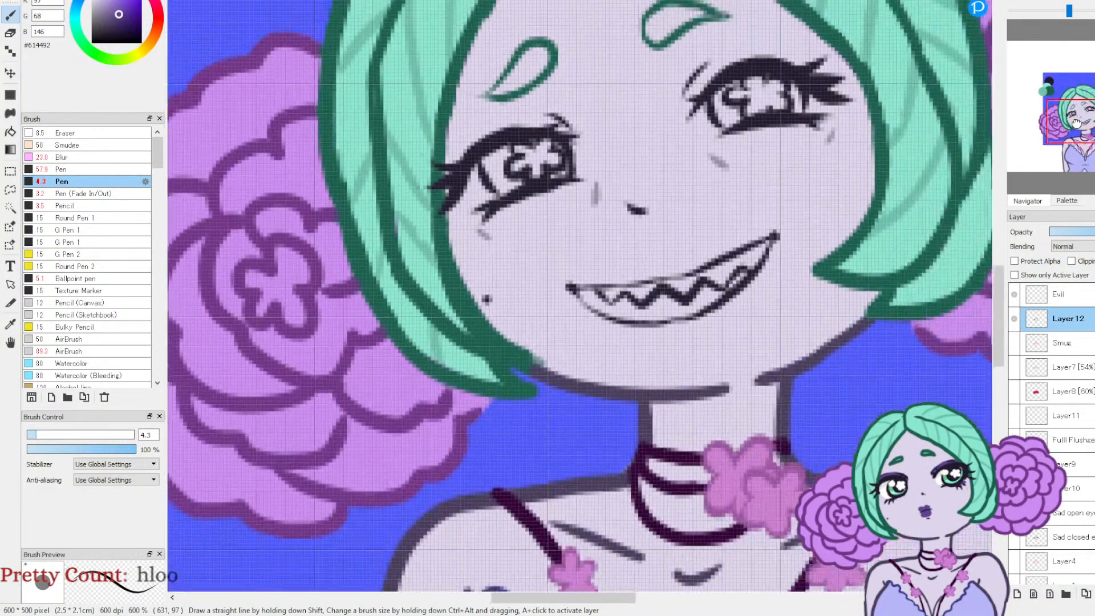
pyautogui.moveTo(1075, 123); pyautogui.dragTo(1080, 122)
pyautogui.click(1038, 345)
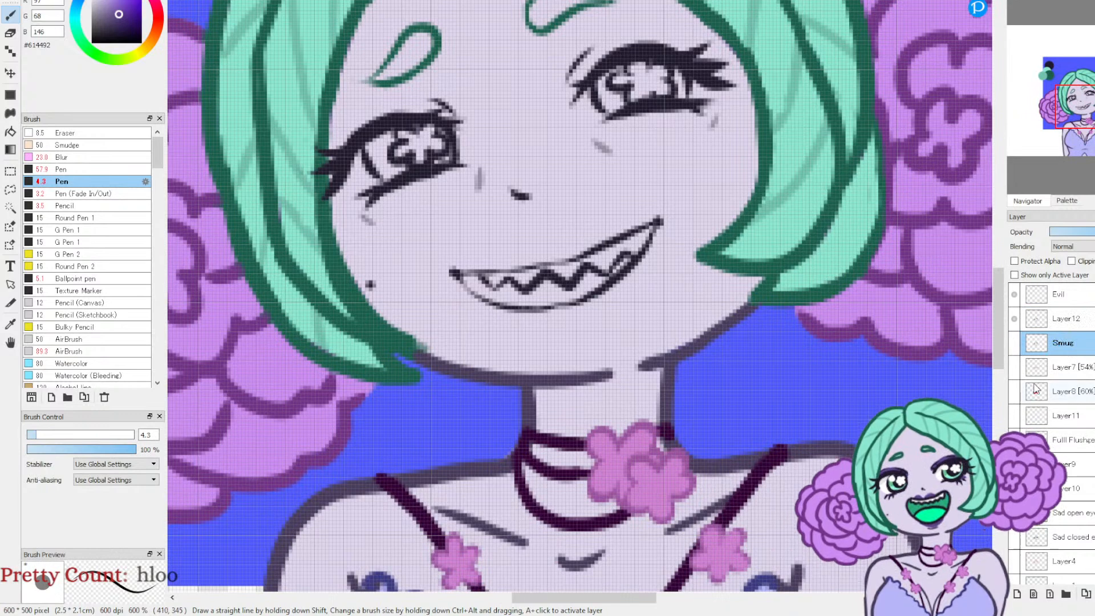
pyautogui.click(1017, 594)
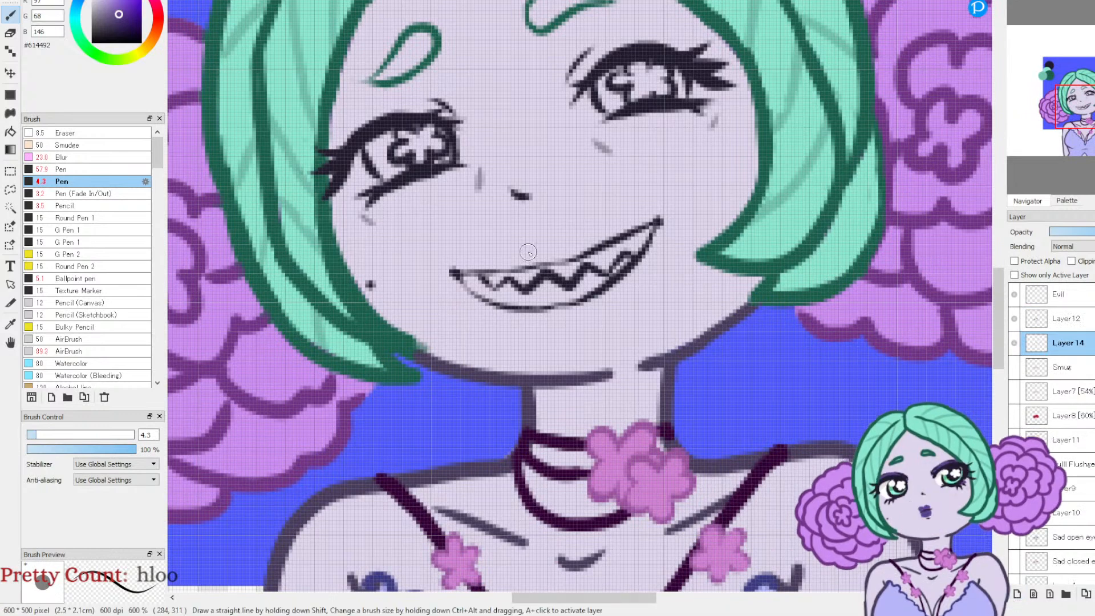
# Step: Paint the upper and lower lips purple around the toothy grin, shaping the upper lip's centre dip with the Eraser
pyautogui.moveTo(495, 269)
pyautogui.mouseDown()
pyautogui.moveTo(589, 244)
pyautogui.moveTo(493, 267)
pyautogui.moveTo(598, 242)
pyautogui.mouseUp()
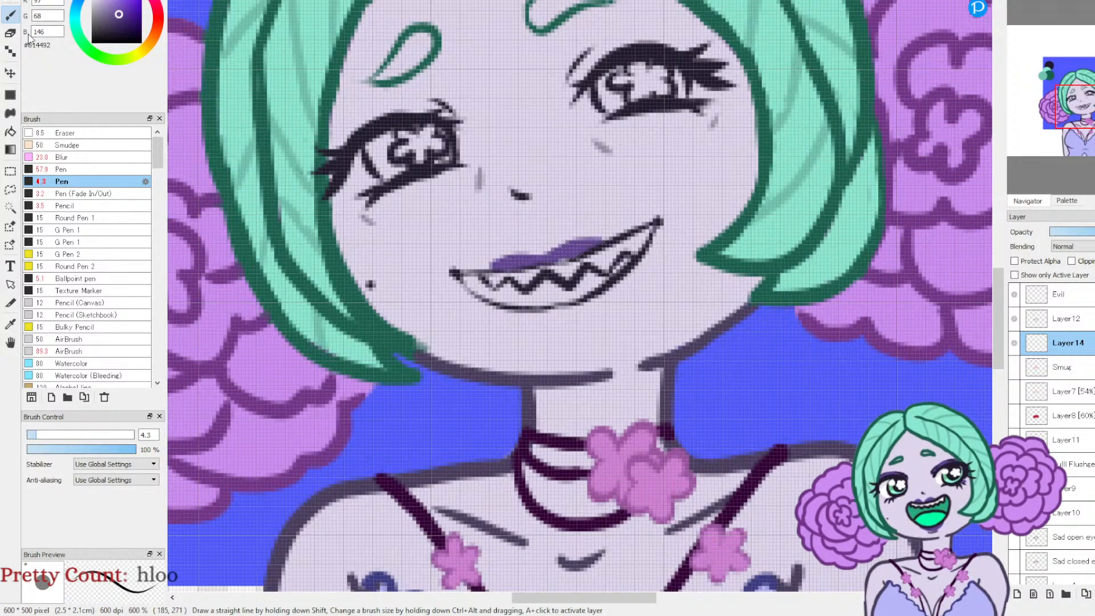
pyautogui.click(9, 32)
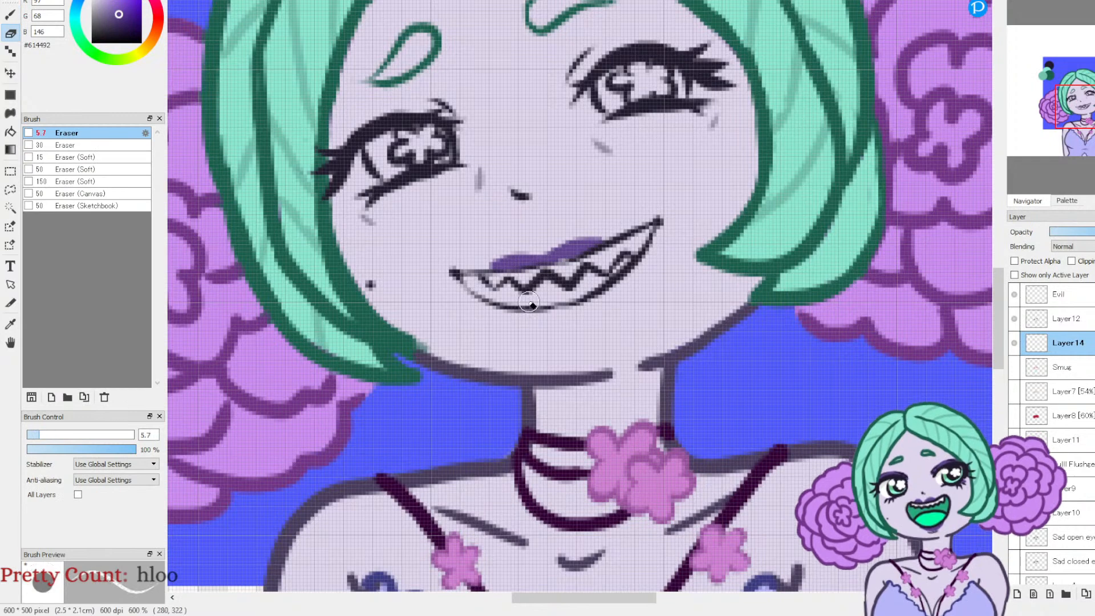
pyautogui.moveTo(540, 249); pyautogui.dragTo(546, 261)
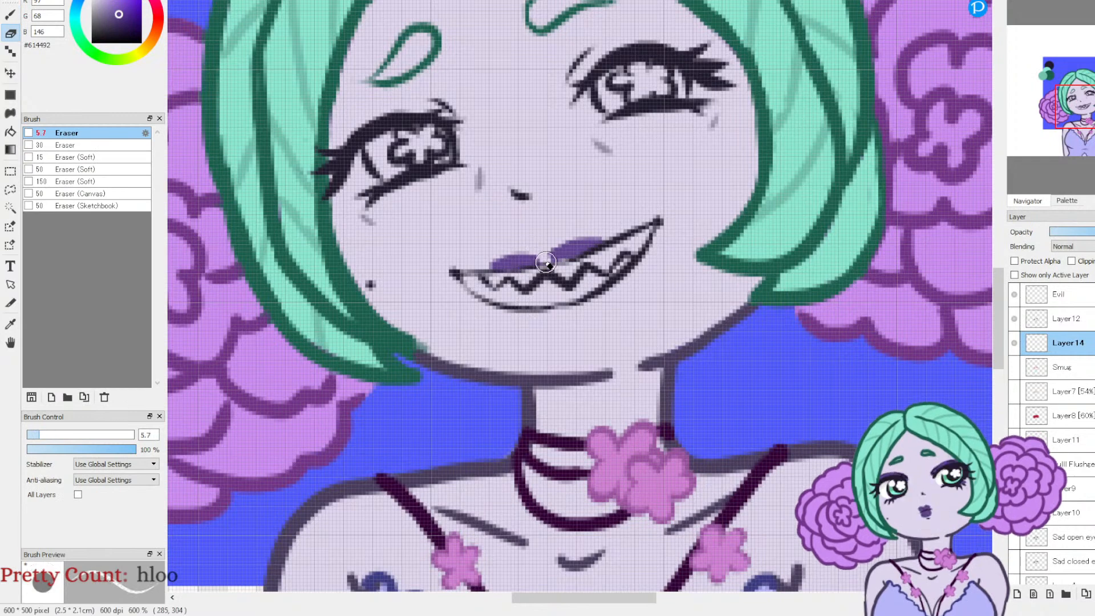
pyautogui.click(10, 15)
pyautogui.moveTo(534, 258); pyautogui.dragTo(551, 264)
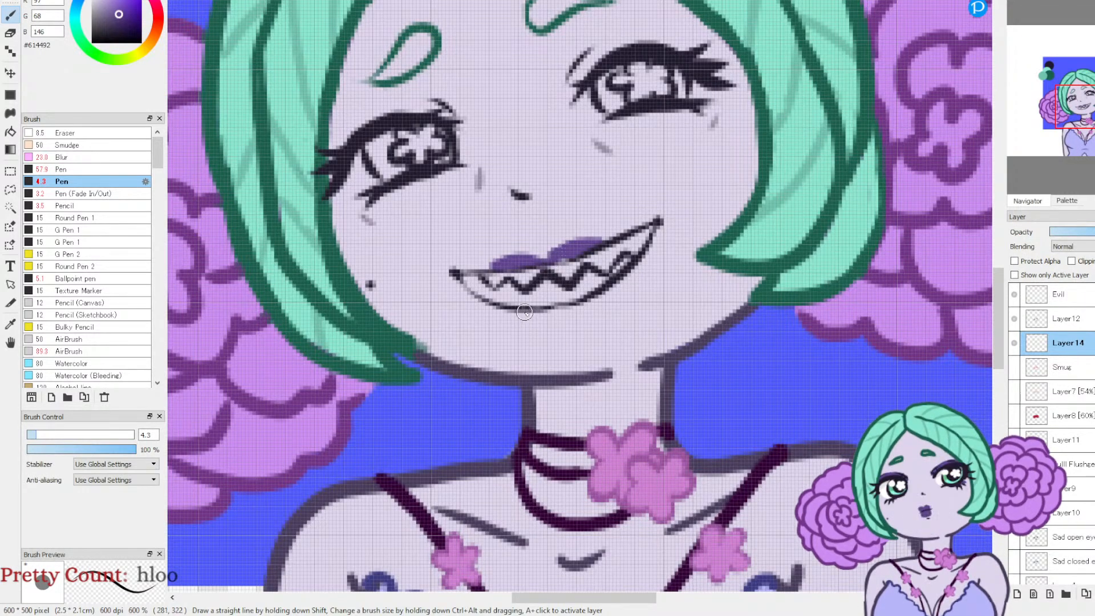
pyautogui.moveTo(537, 319)
pyautogui.mouseDown()
pyautogui.moveTo(597, 298)
pyautogui.moveTo(521, 316)
pyautogui.moveTo(563, 323)
pyautogui.moveTo(597, 300)
pyautogui.moveTo(527, 309)
pyautogui.moveTo(559, 319)
pyautogui.mouseUp()
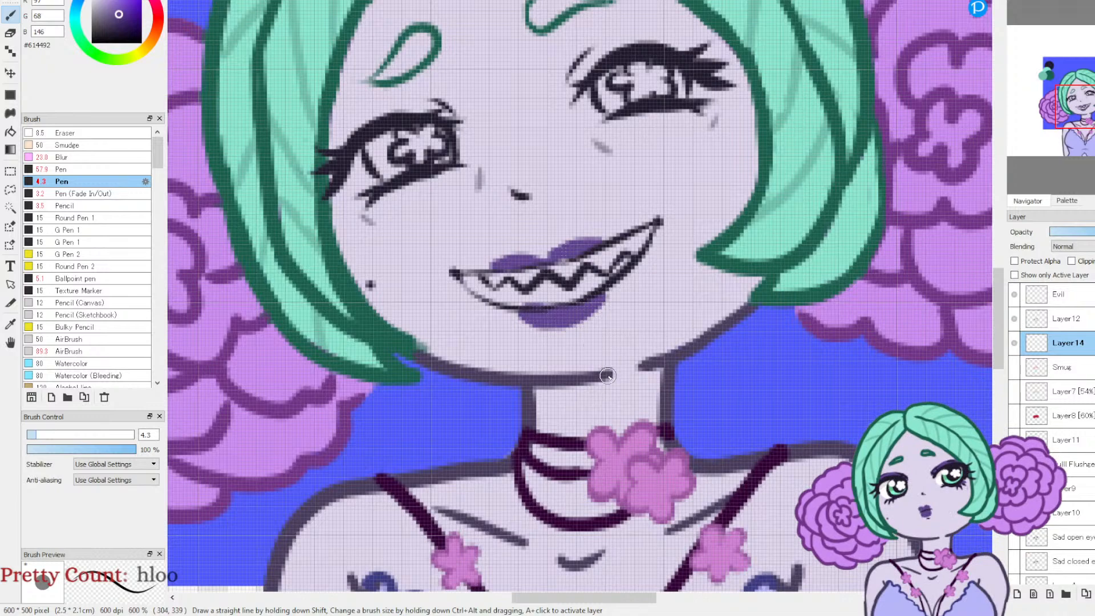
# Step: Paint purple eyeshadow along the upper eyelids of both eyes
pyautogui.moveTo(1081, 109); pyautogui.dragTo(1086, 81)
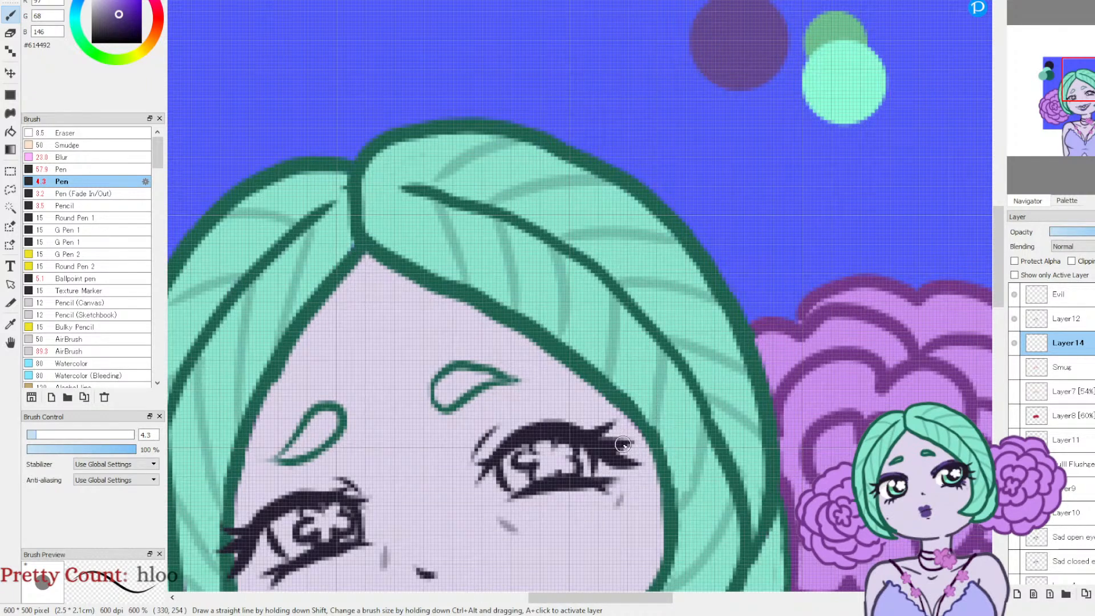
pyautogui.moveTo(494, 448)
pyautogui.mouseDown()
pyautogui.moveTo(536, 426)
pyautogui.moveTo(616, 453)
pyautogui.moveTo(572, 418)
pyautogui.moveTo(533, 421)
pyautogui.moveTo(489, 460)
pyautogui.moveTo(540, 424)
pyautogui.mouseUp()
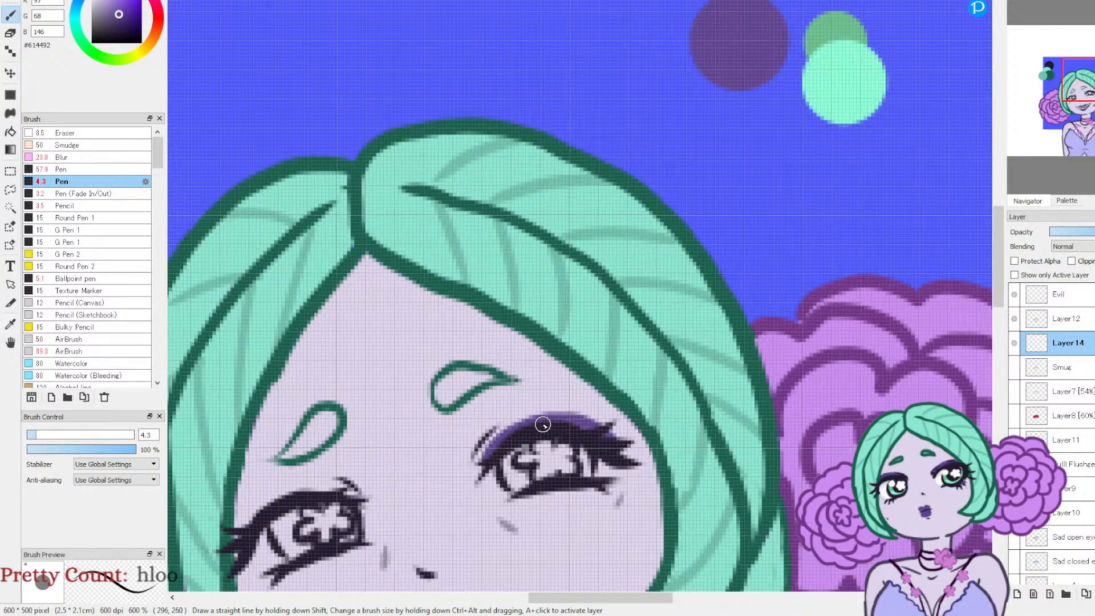
pyautogui.moveTo(608, 438)
pyautogui.mouseDown()
pyautogui.moveTo(624, 455)
pyautogui.moveTo(576, 416)
pyautogui.moveTo(504, 433)
pyautogui.moveTo(493, 475)
pyautogui.mouseUp()
pyautogui.moveTo(1089, 81); pyautogui.dragTo(1073, 95)
pyautogui.moveTo(606, 281)
pyautogui.mouseDown()
pyautogui.moveTo(543, 280)
pyautogui.moveTo(514, 298)
pyautogui.moveTo(496, 324)
pyautogui.moveTo(497, 358)
pyautogui.moveTo(489, 329)
pyautogui.moveTo(545, 278)
pyautogui.mouseUp()
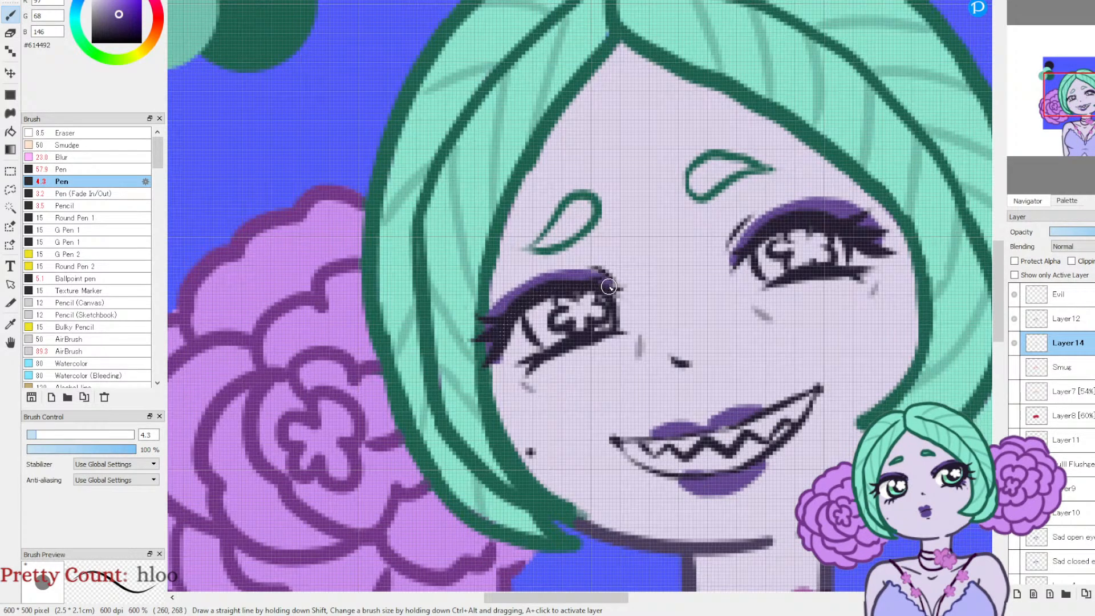
# Step: Fill both eyebrows with mint green #8BE7D0 sampled from the canvas, and undo the eyeshadow stroke on the eye nearest the beauty mark
pyautogui.moveTo(1073, 111); pyautogui.dragTo(1093, 99)
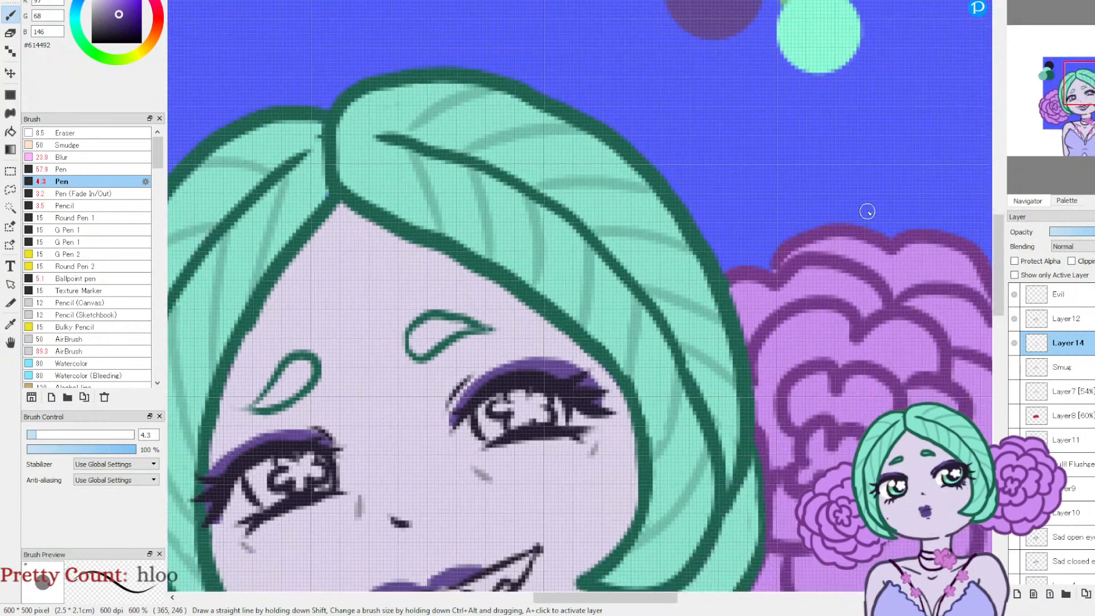
pyautogui.press('alt')
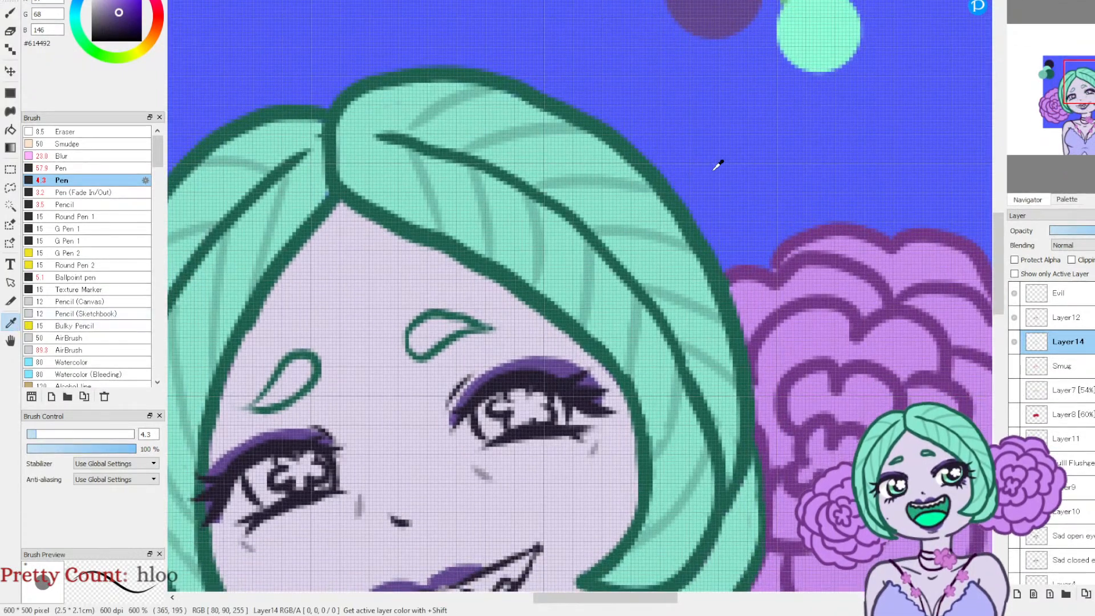
pyautogui.click(830, 29)
pyautogui.moveTo(1012, 125); pyautogui.dragTo(992, 133)
pyautogui.click(224, 88)
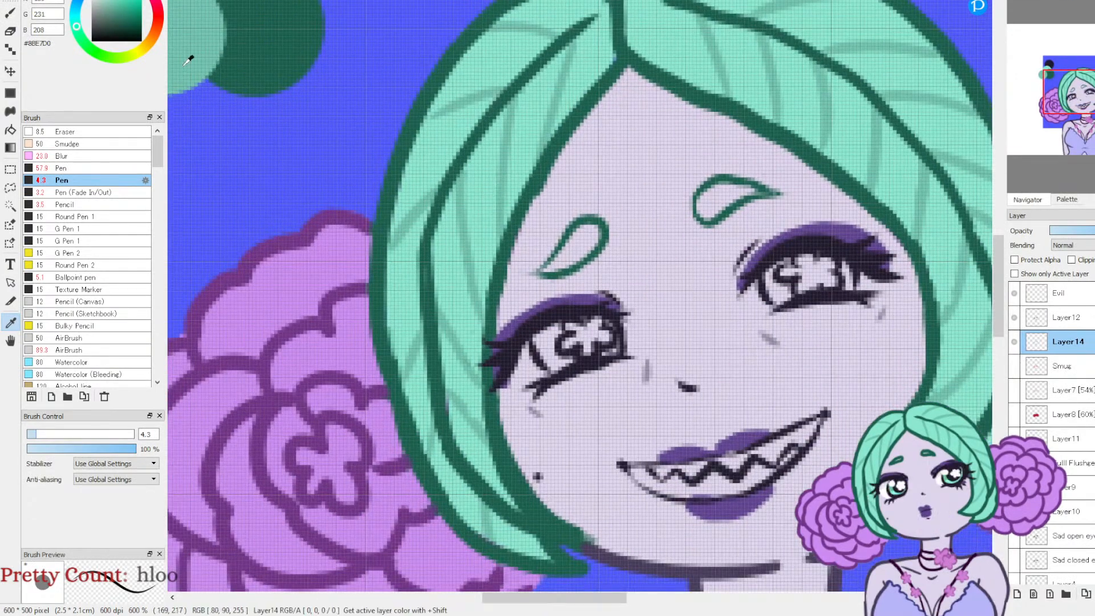
pyautogui.click(10, 13)
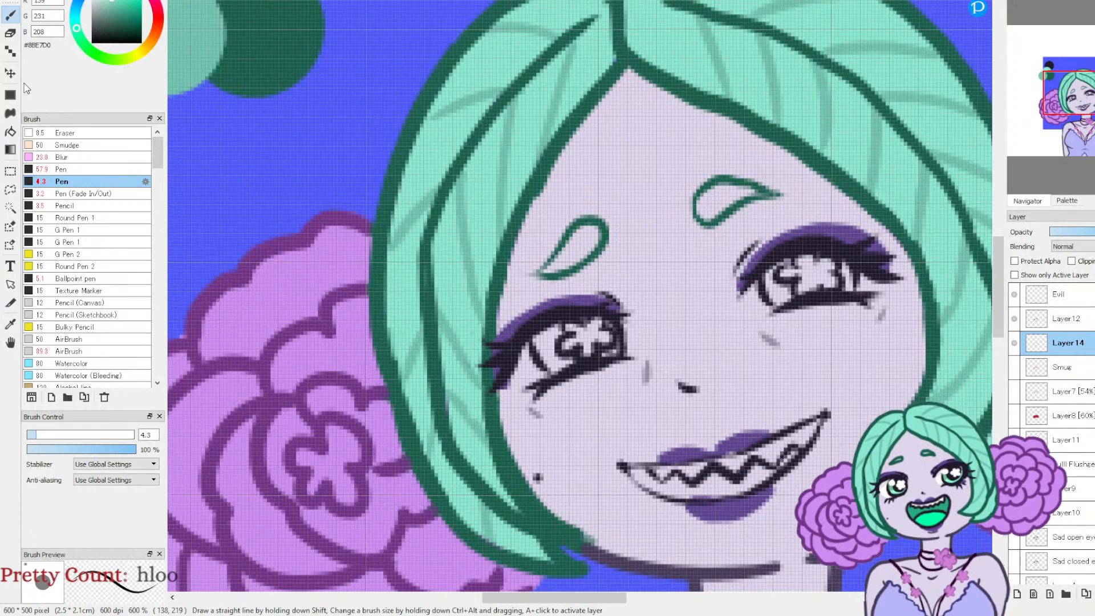
pyautogui.hotkey('ctrl', 'z')
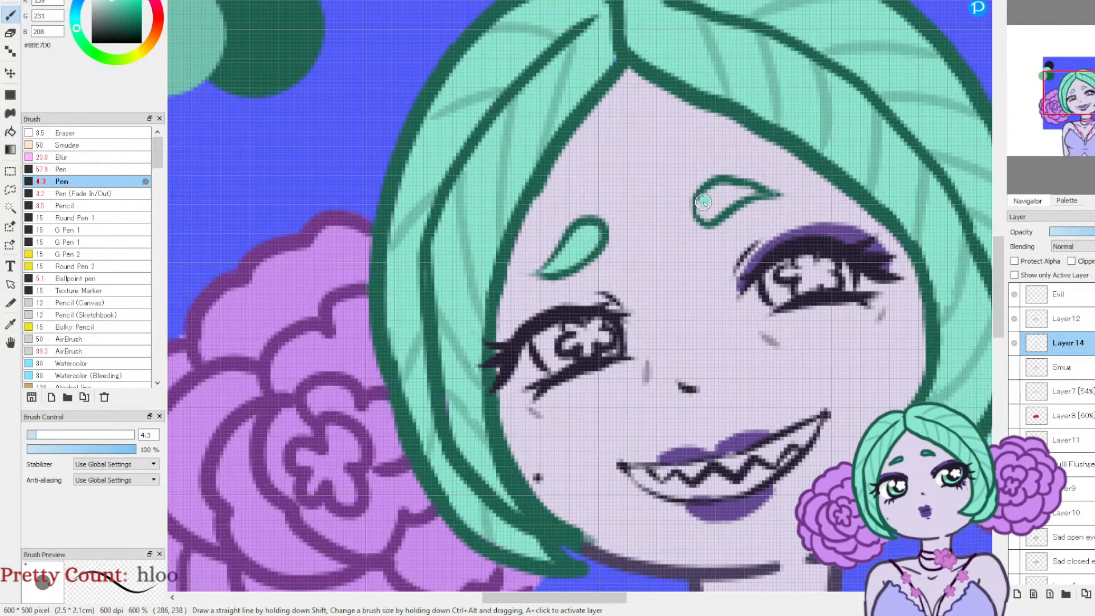
pyautogui.moveTo(724, 204); pyautogui.dragTo(751, 188)
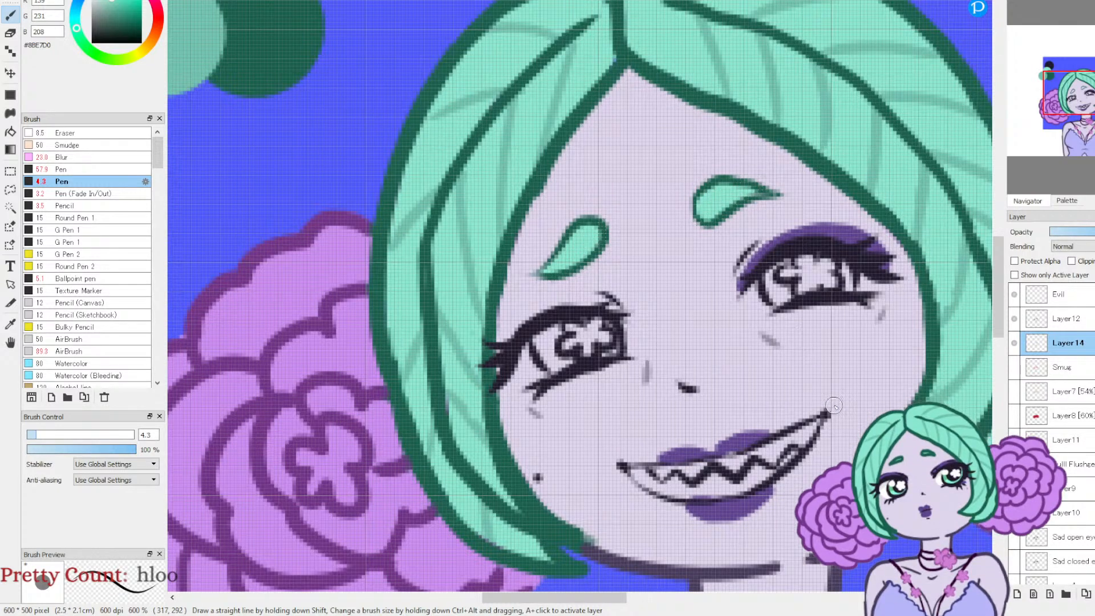
# Step: Set the Pen colour to white #FFFFFF
pyautogui.moveTo(111, 26); pyautogui.dragTo(91, 0)
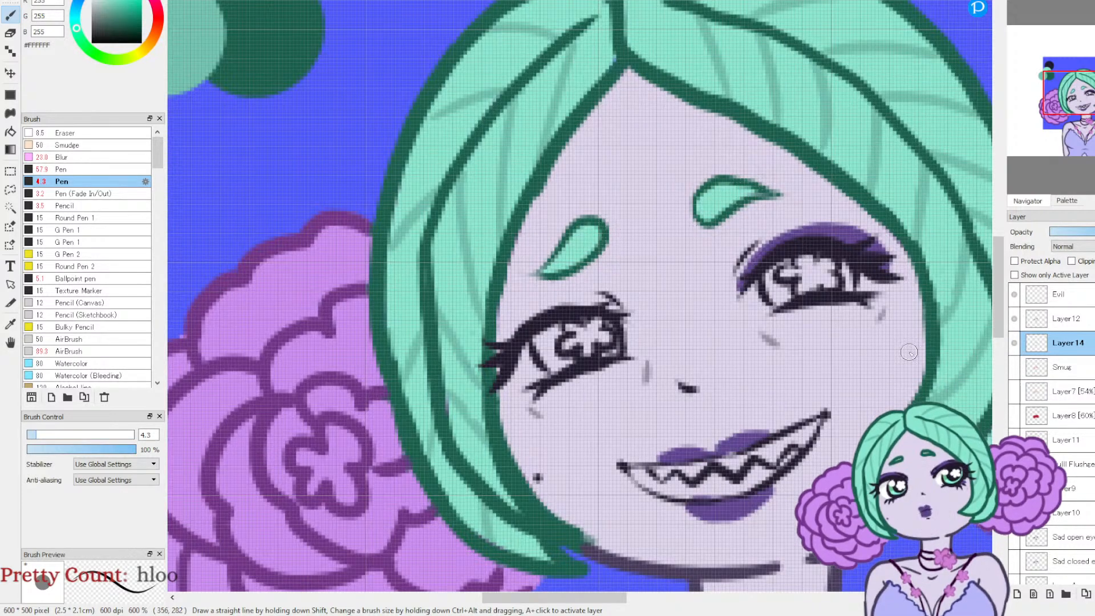
# Step: Repaint the eyeshadow above the eye nearest the beauty mark with purple #614492 sampled from the other eyelid
pyautogui.click(47, 0)
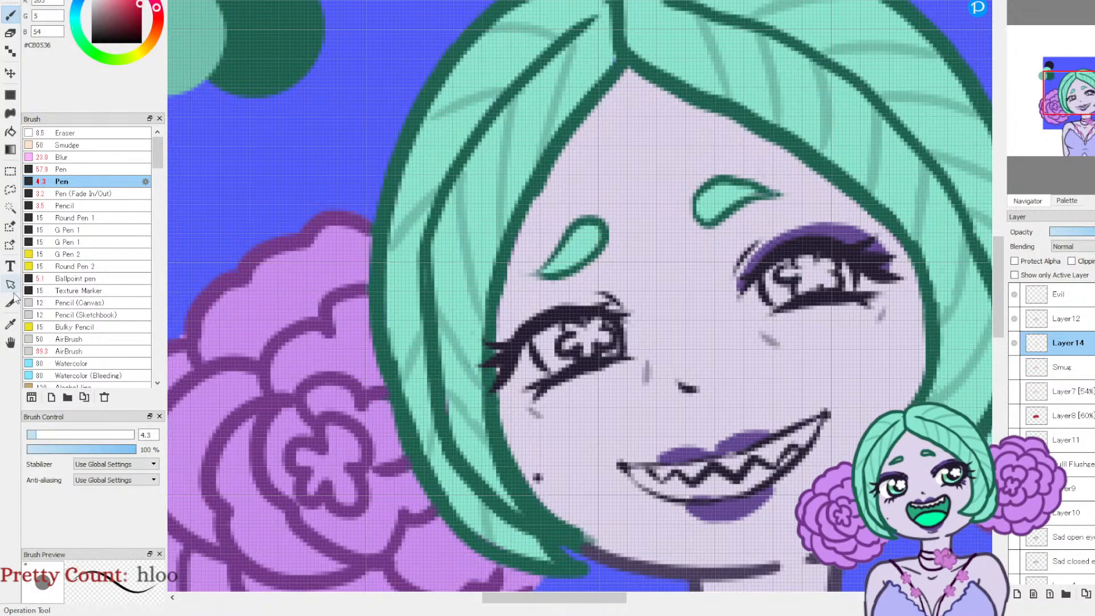
pyautogui.click(10, 326)
pyautogui.click(779, 237)
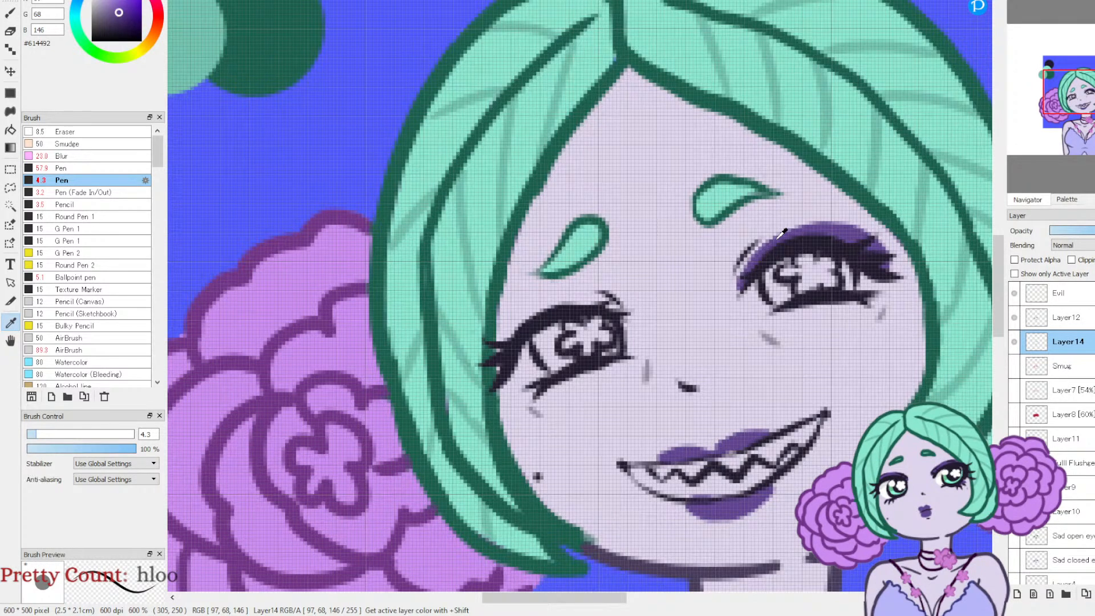
pyautogui.press('b')
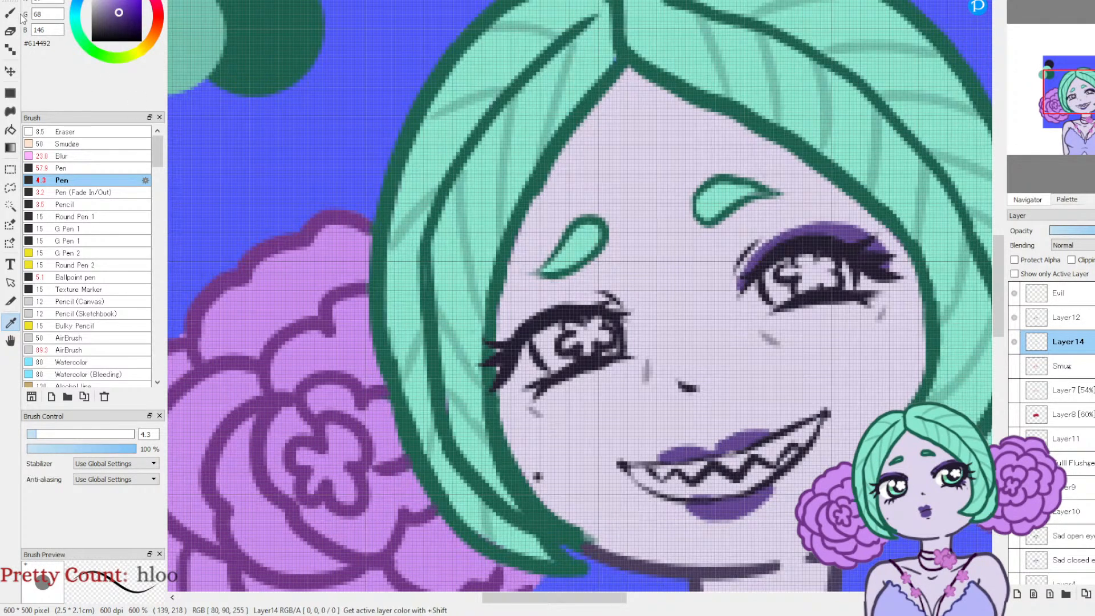
pyautogui.moveTo(499, 368)
pyautogui.mouseDown()
pyautogui.moveTo(537, 318)
pyautogui.moveTo(614, 308)
pyautogui.moveTo(529, 311)
pyautogui.moveTo(496, 355)
pyautogui.moveTo(557, 303)
pyautogui.moveTo(595, 303)
pyautogui.mouseUp()
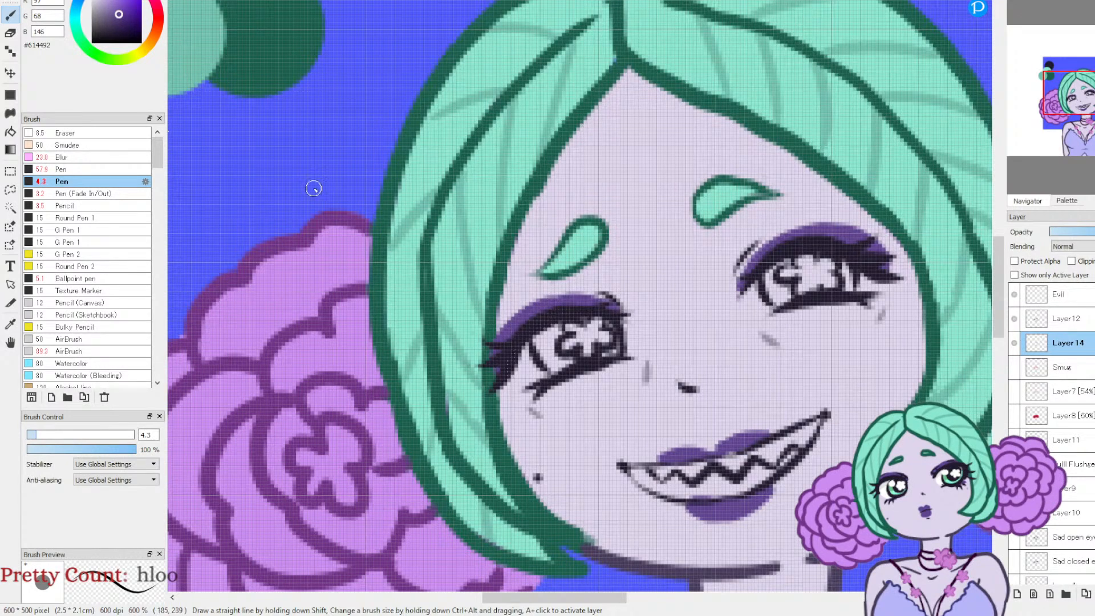
# Step: Paint the insides of both eyes white #FFFFFF, including the flower-shaped highlights
pyautogui.press('x')
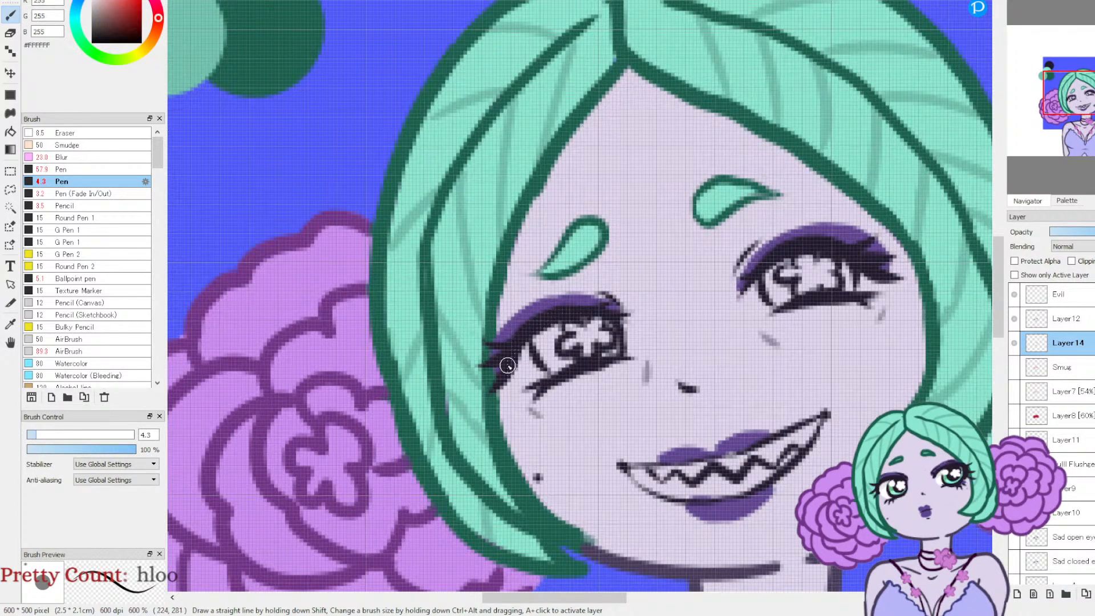
pyautogui.moveTo(533, 381)
pyautogui.mouseDown()
pyautogui.moveTo(526, 357)
pyautogui.moveTo(538, 333)
pyautogui.moveTo(575, 354)
pyautogui.moveTo(595, 325)
pyautogui.moveTo(611, 322)
pyautogui.moveTo(623, 349)
pyautogui.mouseUp()
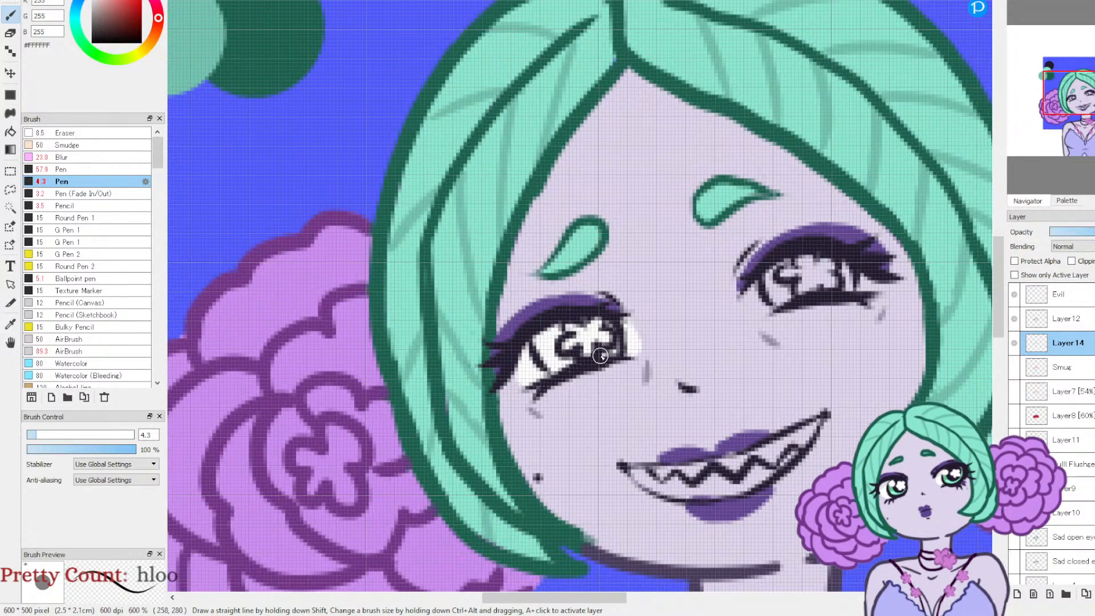
pyautogui.moveTo(758, 288)
pyautogui.mouseDown()
pyautogui.moveTo(764, 305)
pyautogui.moveTo(778, 300)
pyautogui.moveTo(775, 274)
pyautogui.moveTo(792, 262)
pyautogui.moveTo(801, 279)
pyautogui.moveTo(861, 284)
pyautogui.mouseUp()
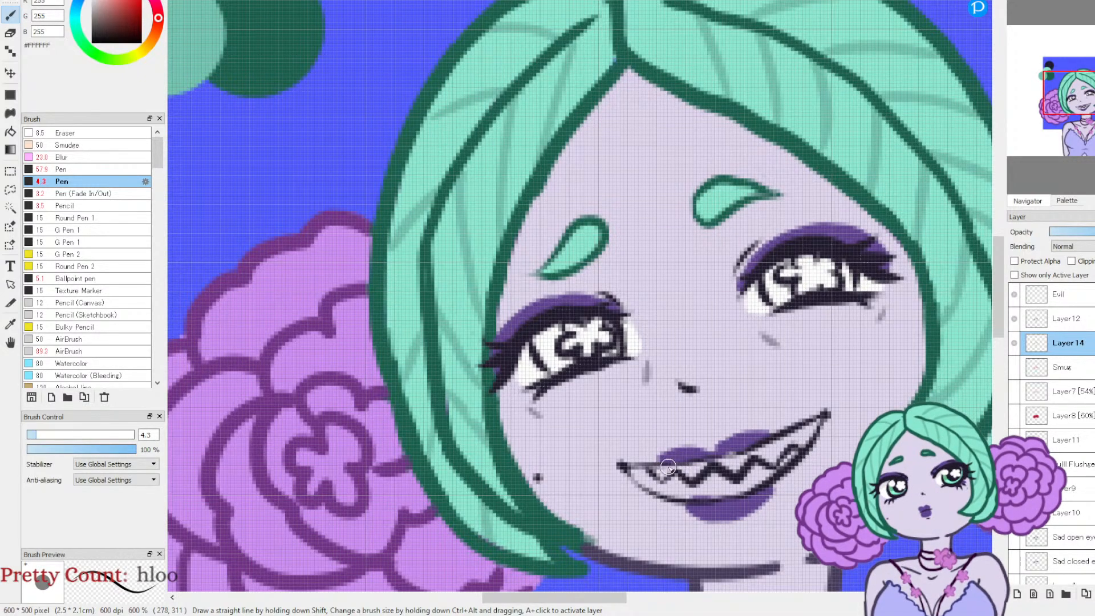
# Step: Fill the pointed teeth with white, reducing the Pen size to 2.9 for the narrow ones
pyautogui.moveTo(661, 473)
pyautogui.mouseDown()
pyautogui.moveTo(692, 475)
pyautogui.moveTo(757, 455)
pyautogui.mouseUp()
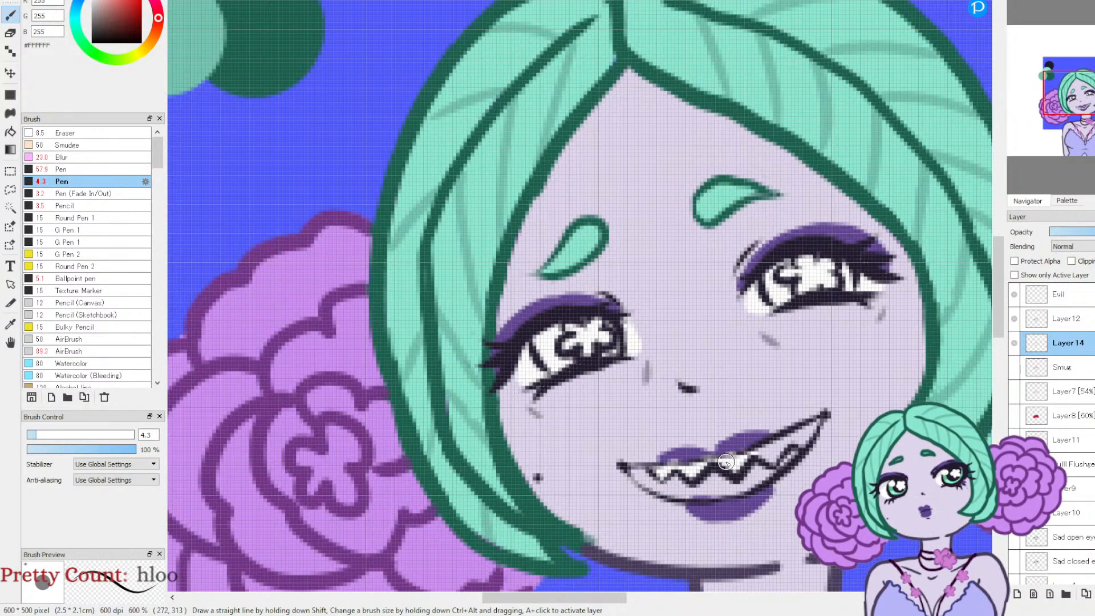
pyautogui.hotkey('ctrl', 'z')
pyautogui.click(33, 435)
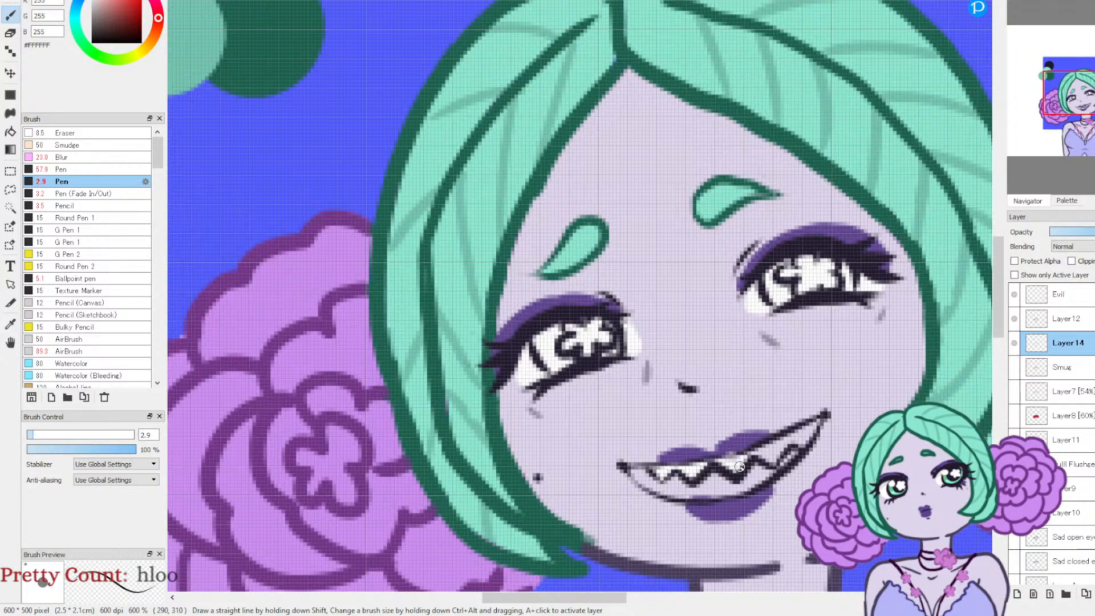
pyautogui.moveTo(739, 458)
pyautogui.mouseDown()
pyautogui.moveTo(724, 459)
pyautogui.moveTo(783, 445)
pyautogui.mouseUp()
pyautogui.click(39, 436)
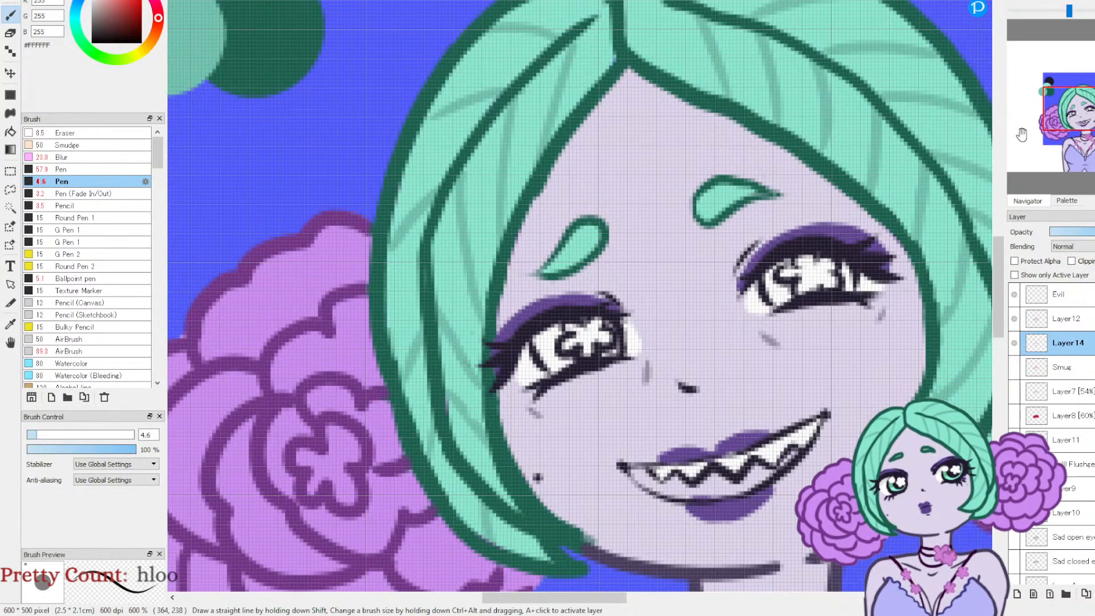
# Step: Paint the mouth interior below the teeth green #6BC08E, sampled from the darker swatch, with the Pen at size 3.2
pyautogui.click(1080, 113)
pyautogui.moveTo(1079, 113); pyautogui.dragTo(1093, 99)
pyautogui.click(10, 323)
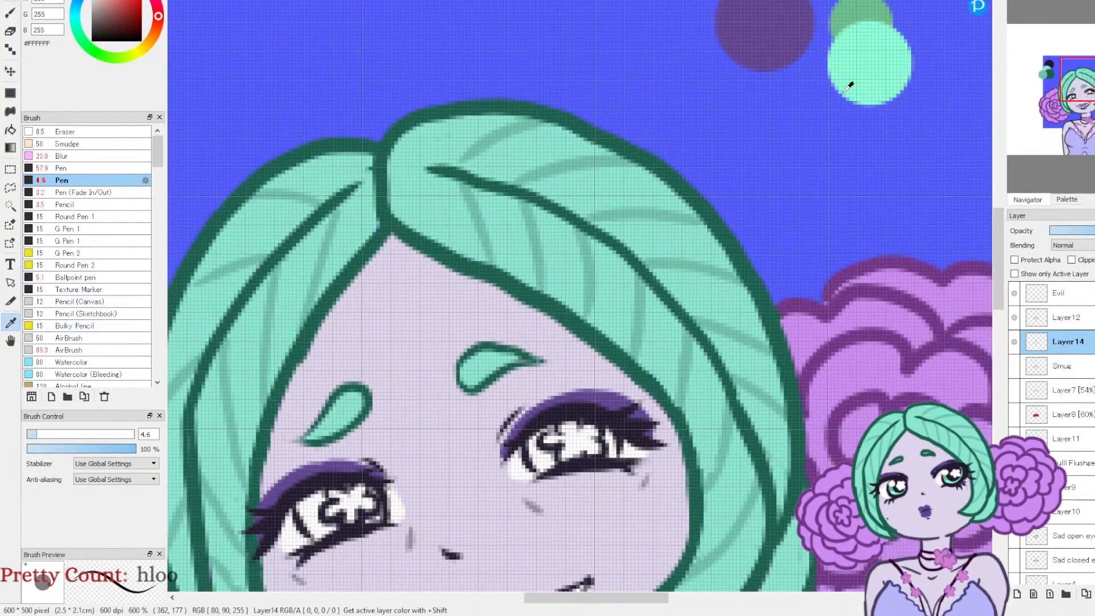
pyautogui.click(850, 19)
pyautogui.press('b')
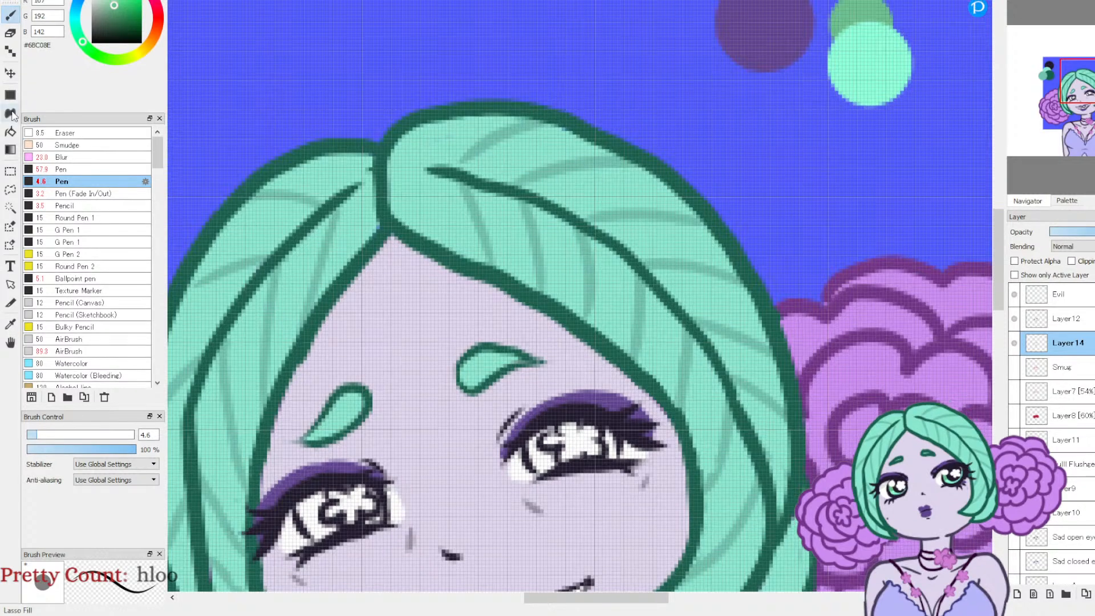
pyautogui.click(34, 435)
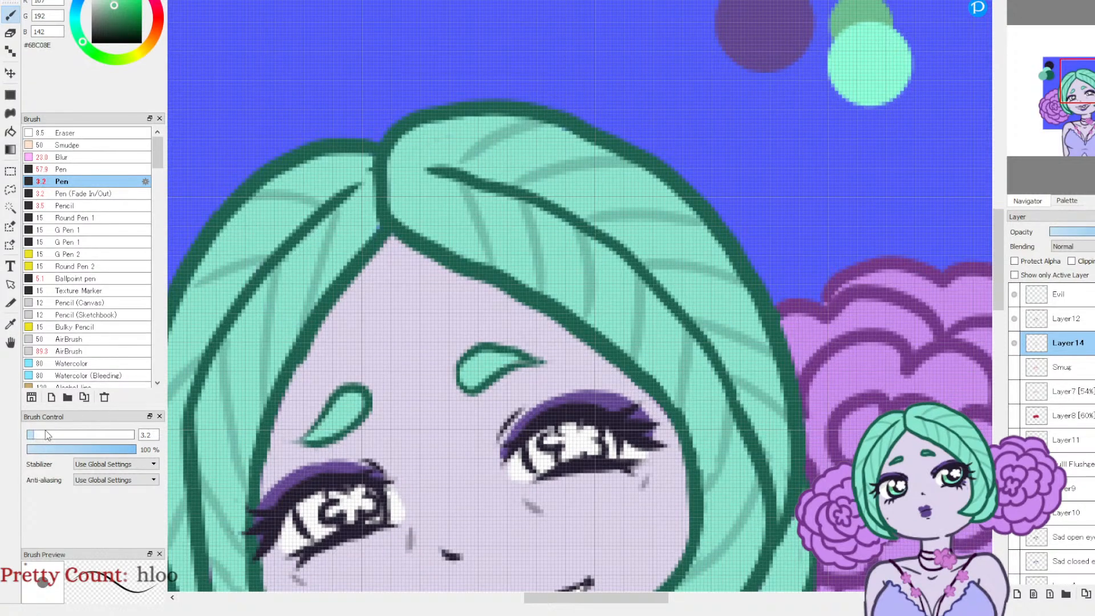
pyautogui.moveTo(1082, 96); pyautogui.dragTo(1079, 109)
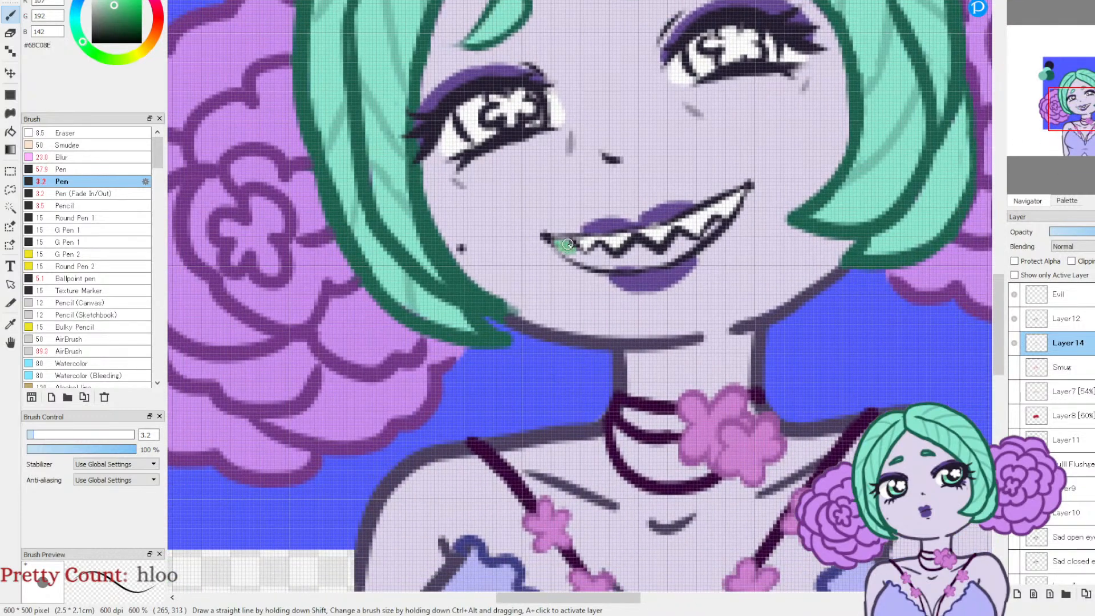
pyautogui.moveTo(576, 257)
pyautogui.mouseDown()
pyautogui.moveTo(613, 262)
pyautogui.moveTo(593, 264)
pyautogui.moveTo(618, 265)
pyautogui.moveTo(653, 250)
pyautogui.mouseUp()
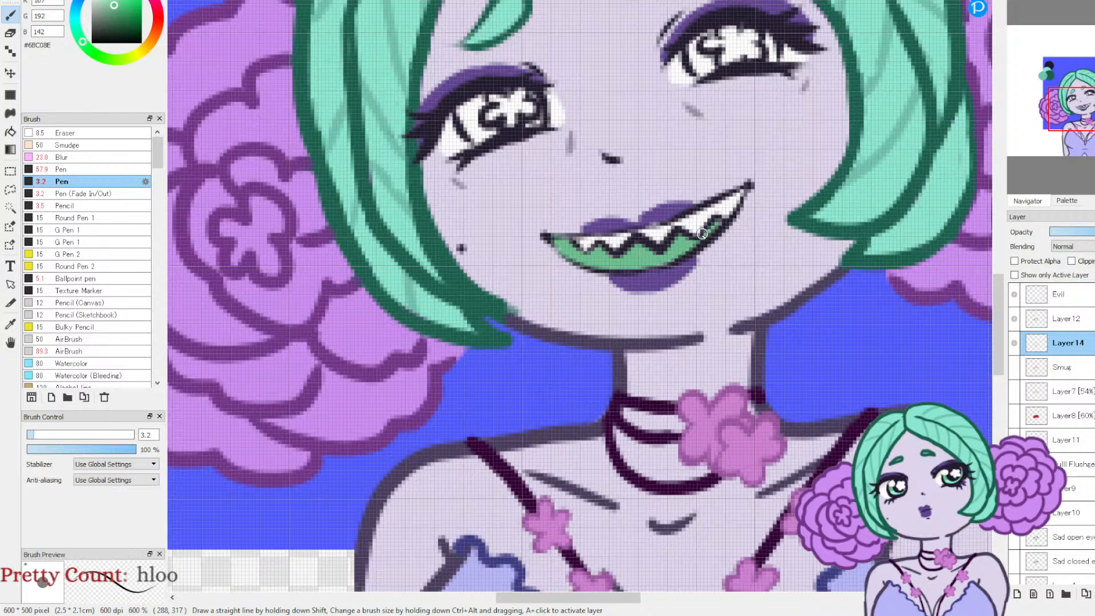
# Step: Paint the tongue inside the mouth with light mint #8CFFD8 sampled from the brighter swatch
pyautogui.moveTo(1075, 107); pyautogui.dragTo(1094, 84)
pyautogui.click(10, 324)
pyautogui.click(707, 13)
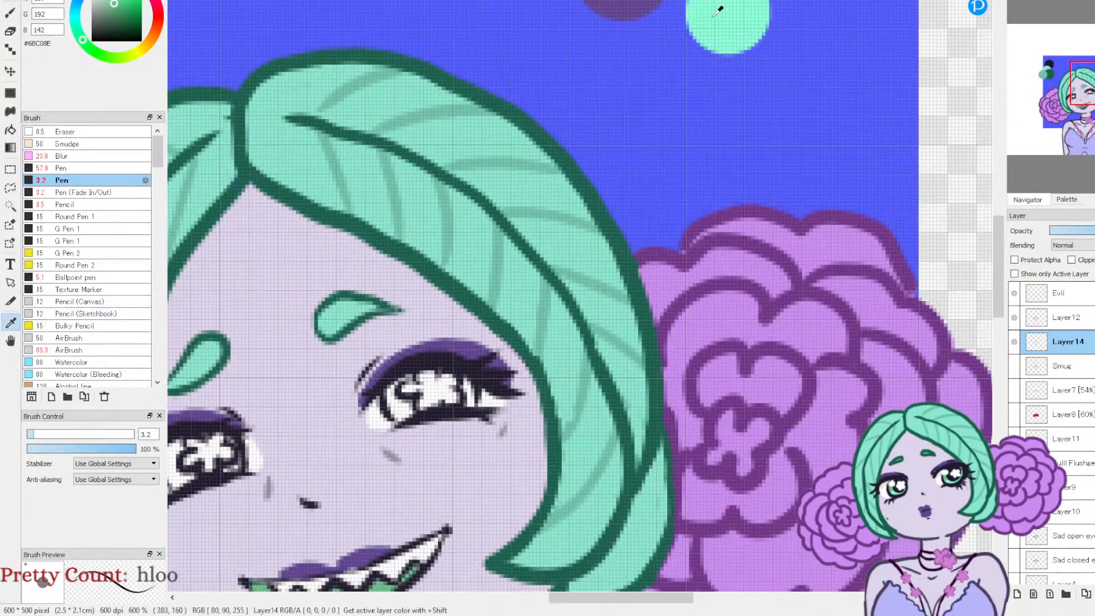
pyautogui.click(10, 13)
pyautogui.moveTo(1085, 90); pyautogui.dragTo(1081, 102)
pyautogui.moveTo(573, 346); pyautogui.dragTo(658, 321)
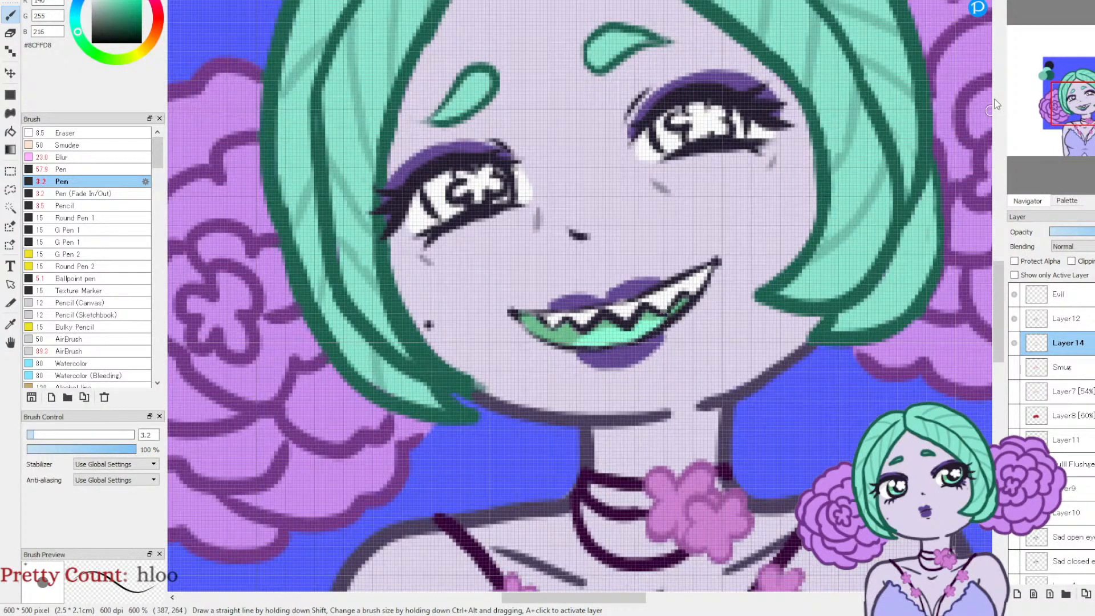
# Step: Paint both irises green #6BC08E with mint #8CFFD8 in their lower parts, and set the Pen colour to light grey #E7E7E7
pyautogui.moveTo(1077, 102); pyautogui.dragTo(1089, 95)
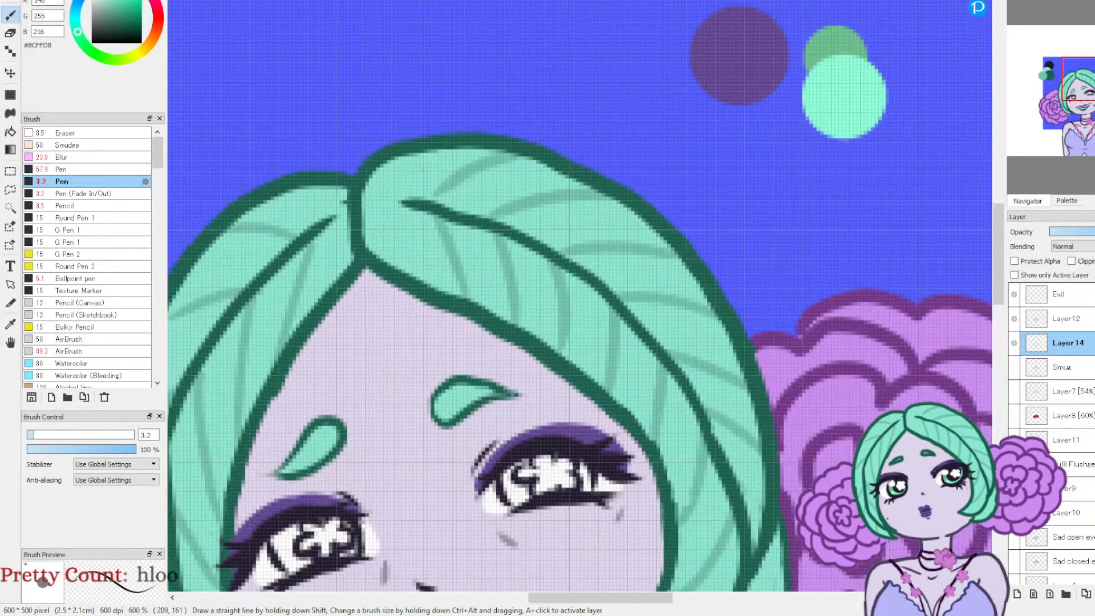
pyautogui.press('x')
pyautogui.click(10, 324)
pyautogui.click(851, 45)
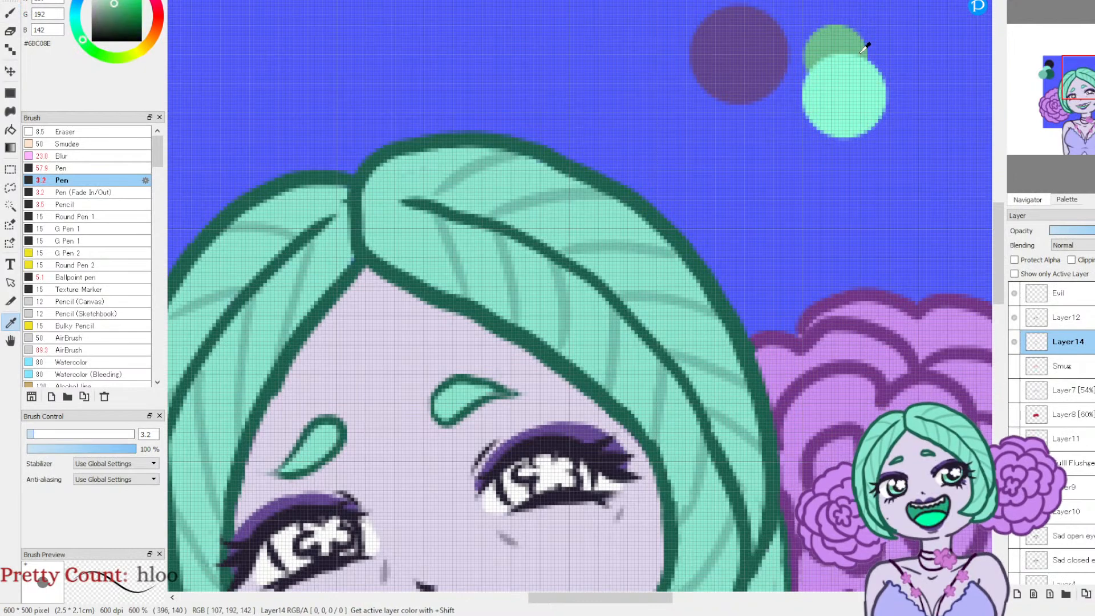
pyautogui.moveTo(1083, 93); pyautogui.dragTo(1080, 92)
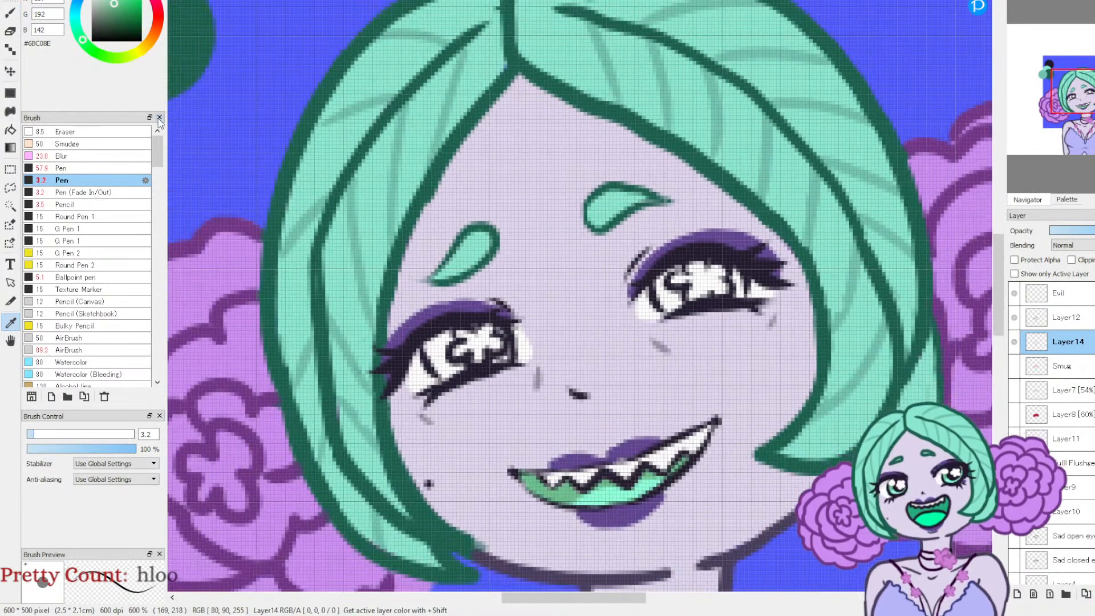
pyautogui.press('b')
pyautogui.moveTo(430, 351)
pyautogui.mouseDown()
pyautogui.moveTo(458, 366)
pyautogui.moveTo(441, 350)
pyautogui.moveTo(448, 343)
pyautogui.moveTo(446, 363)
pyautogui.moveTo(446, 341)
pyautogui.mouseUp()
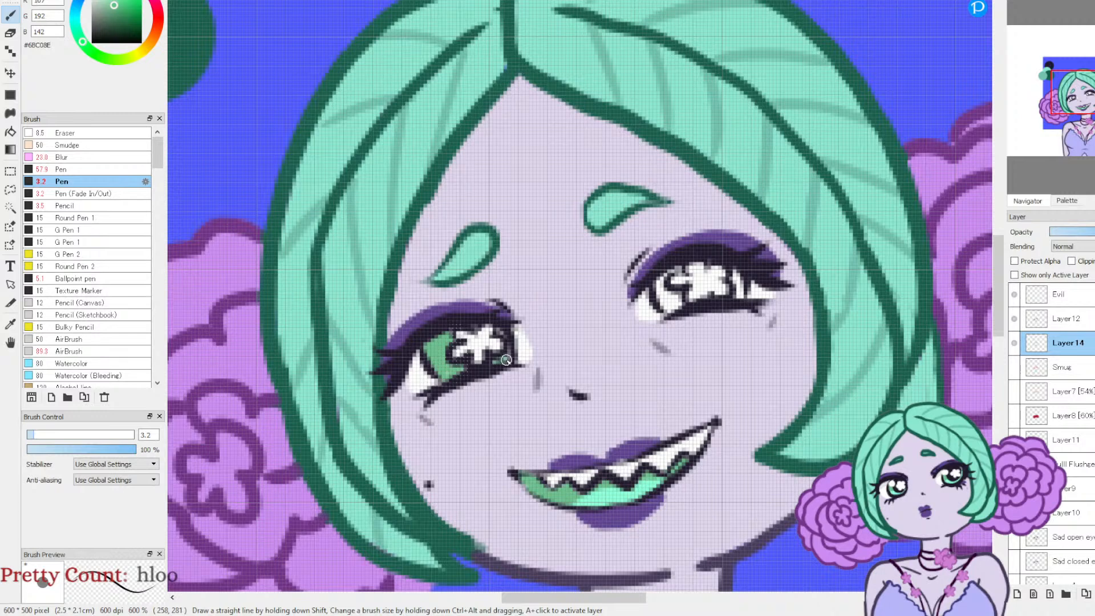
pyautogui.moveTo(658, 288)
pyautogui.mouseDown()
pyautogui.moveTo(666, 308)
pyautogui.moveTo(680, 305)
pyautogui.mouseUp()
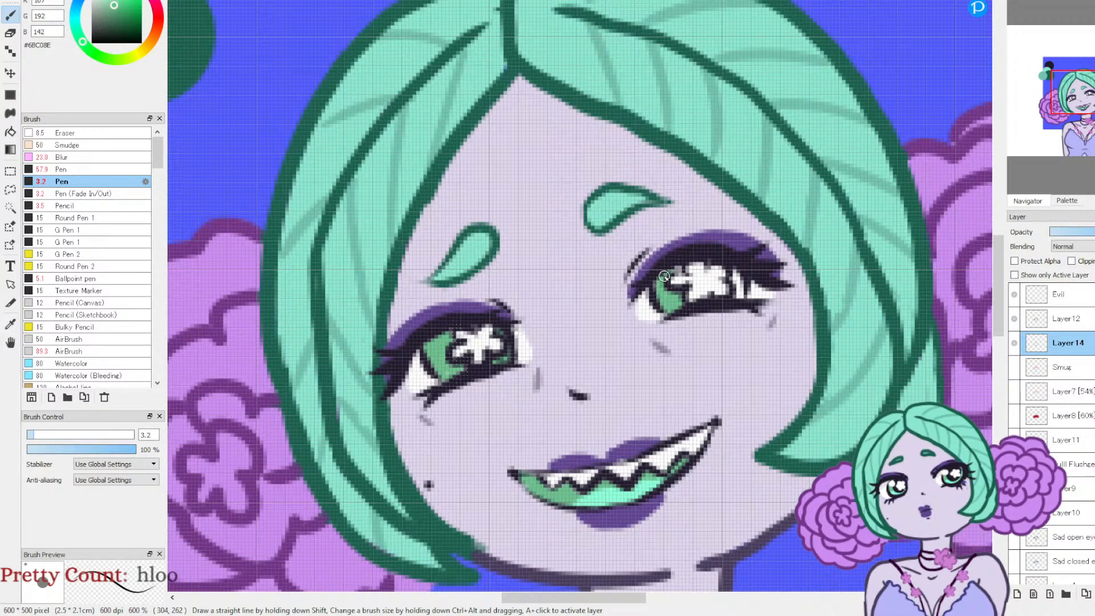
pyautogui.moveTo(732, 275); pyautogui.dragTo(737, 284)
pyautogui.click(55, 1)
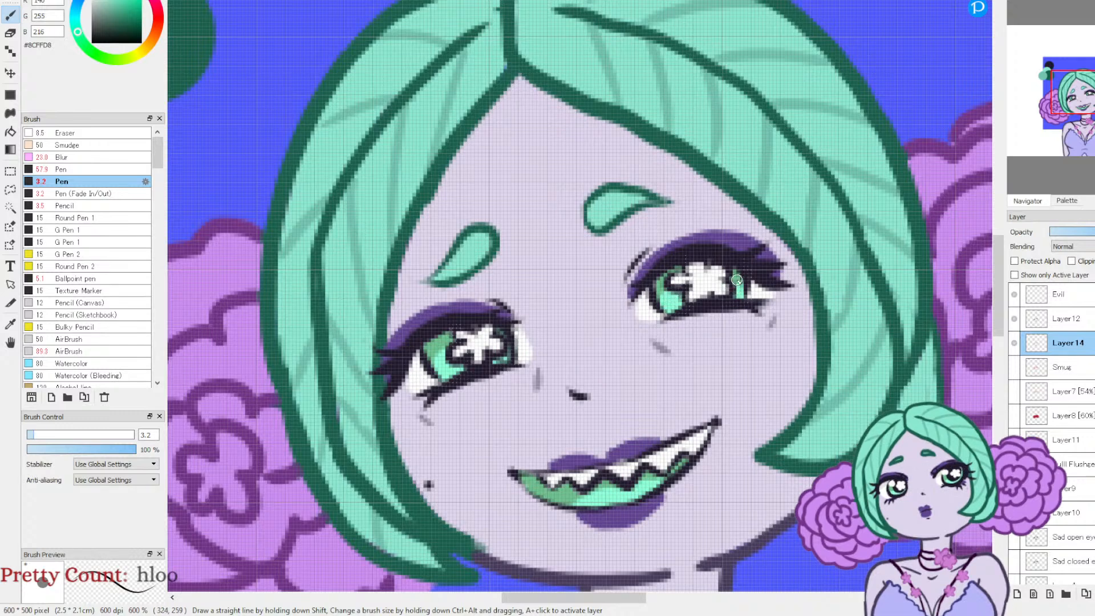
pyautogui.click(94, 4)
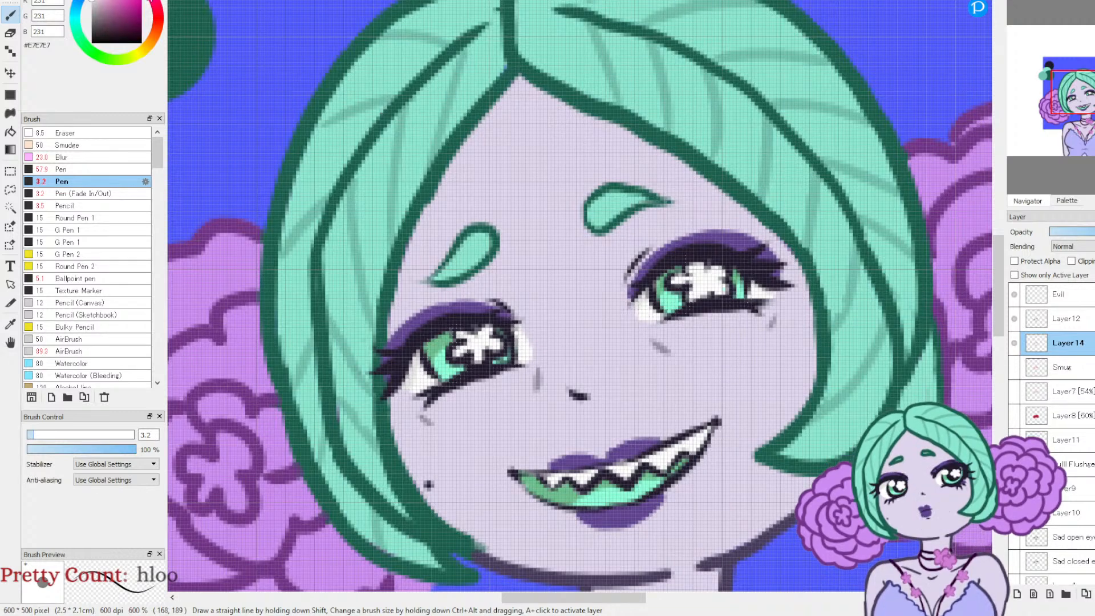
pyautogui.click(111, 3)
pyautogui.moveTo(412, 446); pyautogui.dragTo(442, 393)
pyautogui.moveTo(439, 442); pyautogui.dragTo(465, 393)
pyautogui.moveTo(464, 427); pyautogui.dragTo(489, 385)
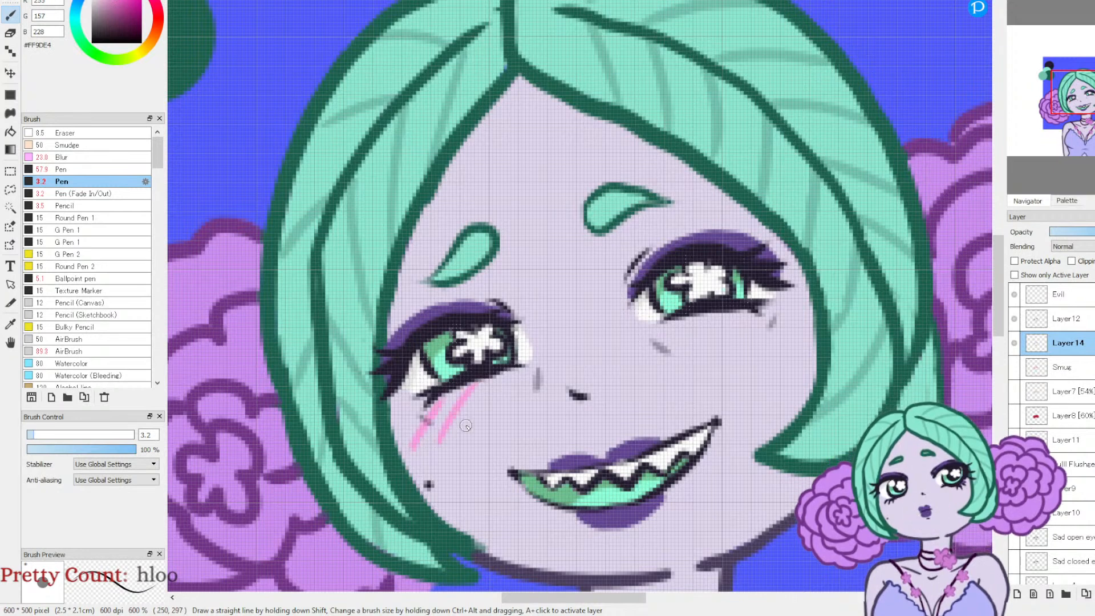
pyautogui.hotkey('ctrl', 'z')
pyautogui.hotkey('ctrl', 'z')
pyautogui.hotkey('ctrl', 'z')
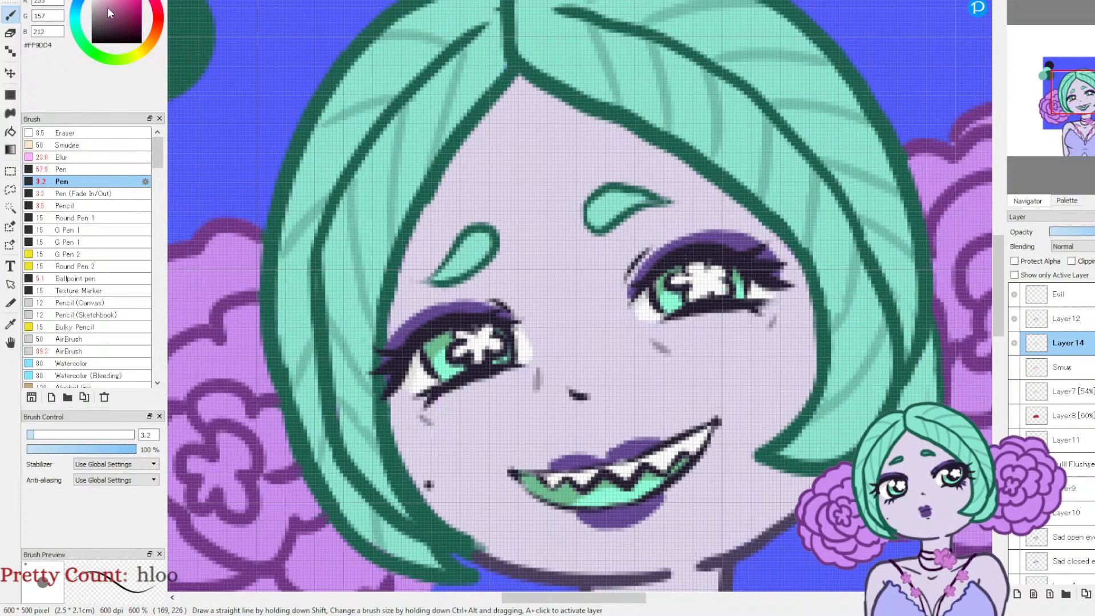
pyautogui.moveTo(410, 446); pyautogui.dragTo(438, 395)
pyautogui.moveTo(435, 438)
pyautogui.mouseDown()
pyautogui.moveTo(462, 392)
pyautogui.moveTo(487, 384)
pyautogui.mouseUp()
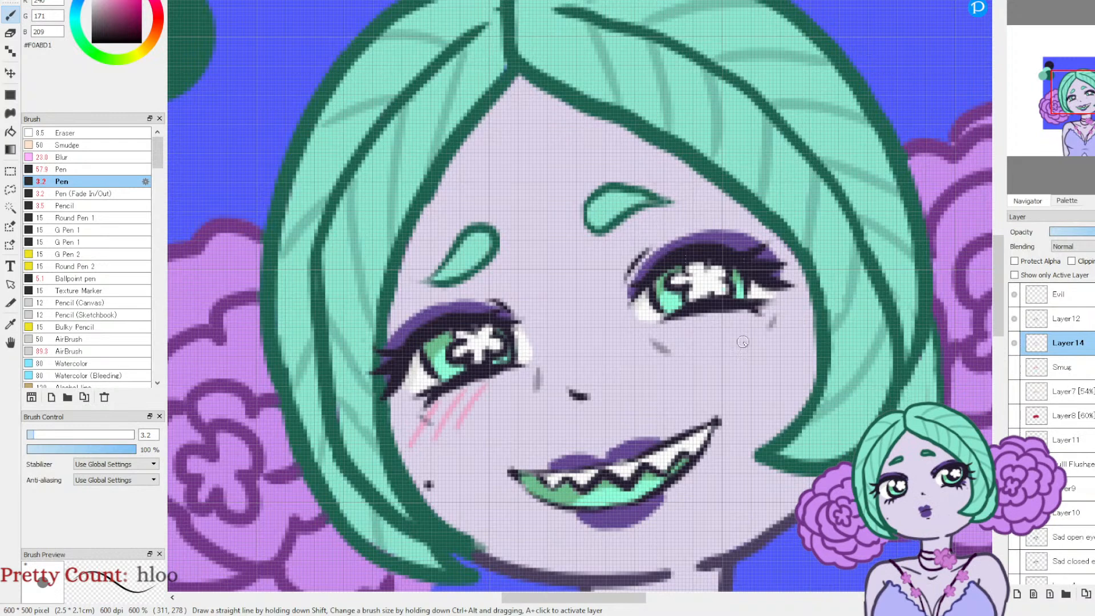
pyautogui.moveTo(713, 348)
pyautogui.mouseDown()
pyautogui.moveTo(746, 312)
pyautogui.moveTo(782, 303)
pyautogui.mouseUp()
pyautogui.moveTo(767, 346); pyautogui.dragTo(798, 308)
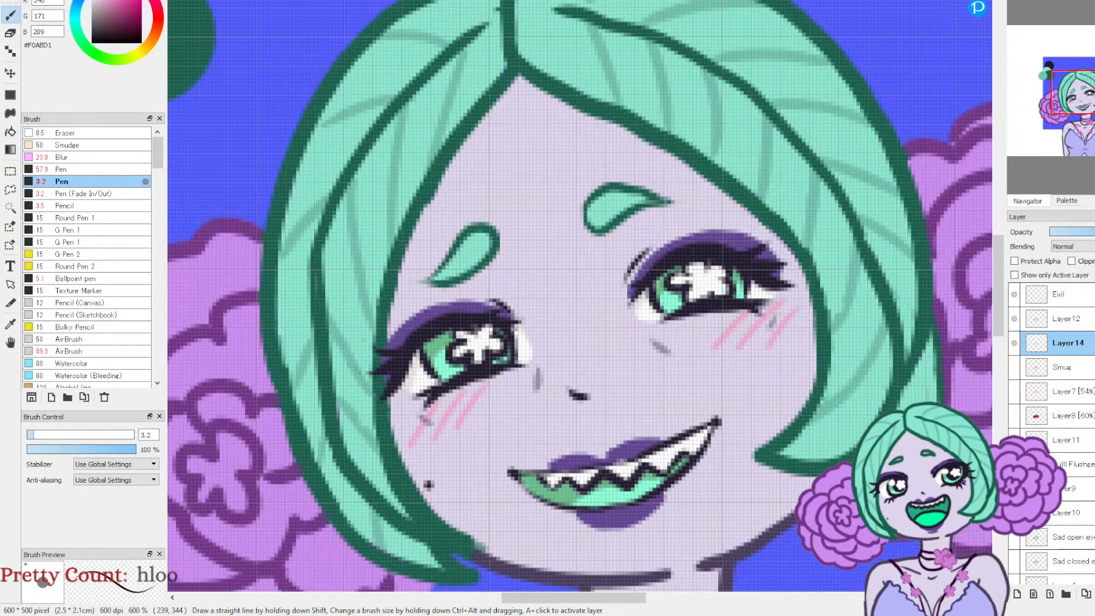
pyautogui.hotkey('ctrl', 'z')
pyautogui.hotkey('ctrl', 'z')
pyautogui.hotkey('ctrl', 'z')
pyautogui.hotkey('ctrl', 'z')
pyautogui.hotkey('ctrl', 'z')
pyautogui.hotkey('ctrl', 'z')
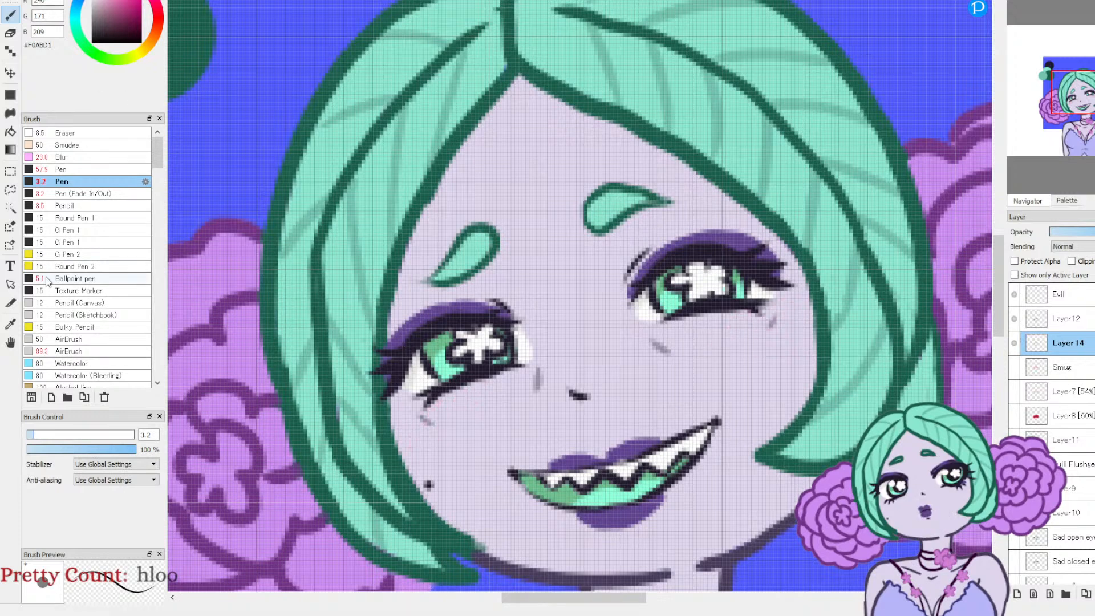
# Step: Set the AirBrush to size 25 with pink #EA85A7 and add a new layer above Layer14
pyautogui.click(70, 351)
pyautogui.click(155, 6)
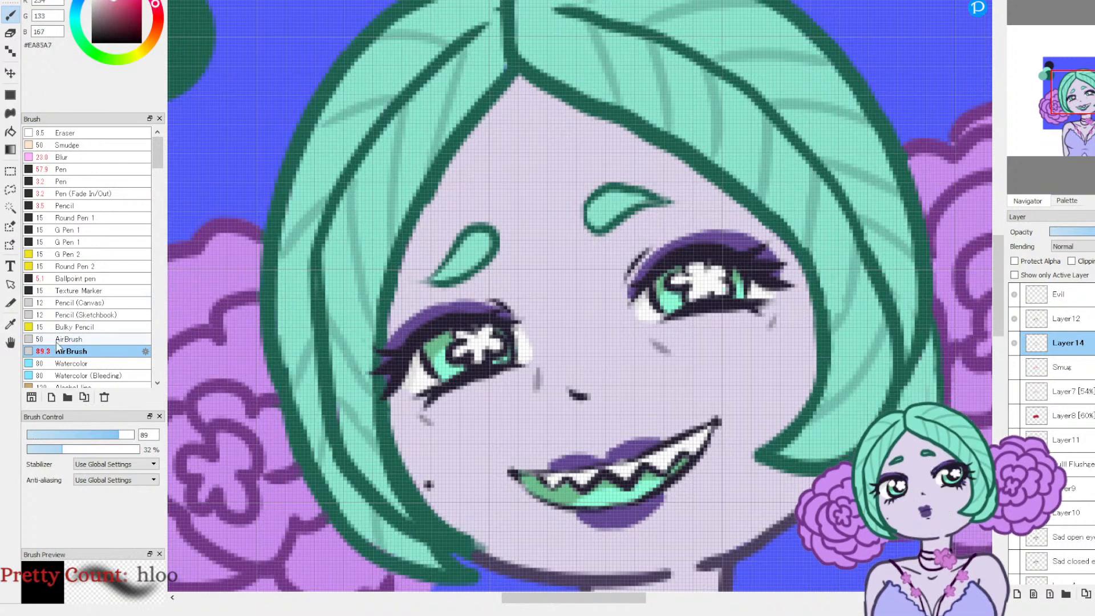
pyautogui.click(82, 435)
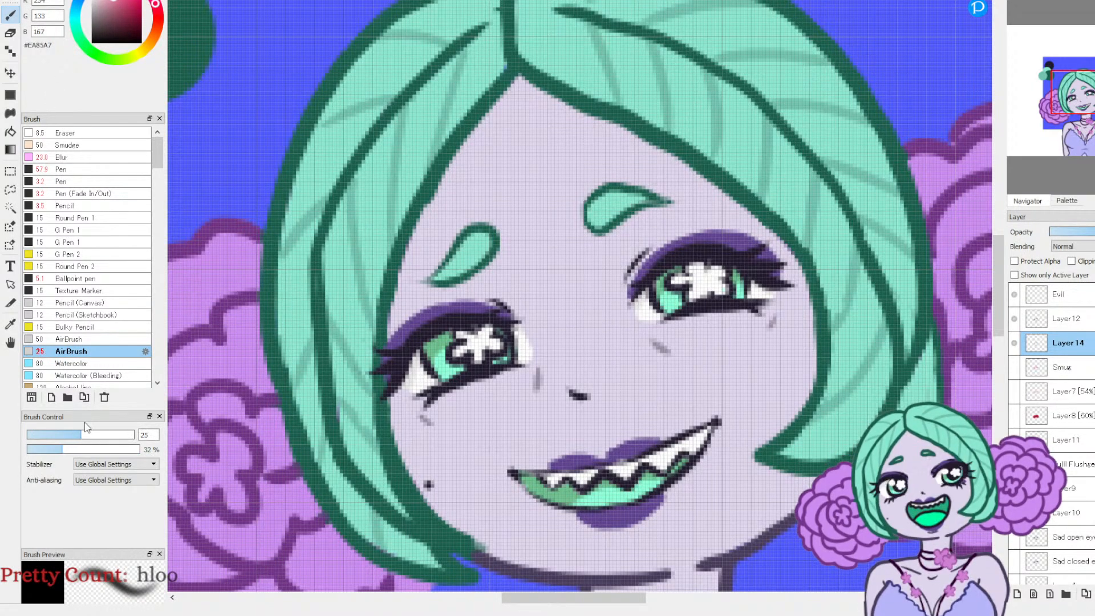
pyautogui.click(1014, 343)
pyautogui.click(1014, 344)
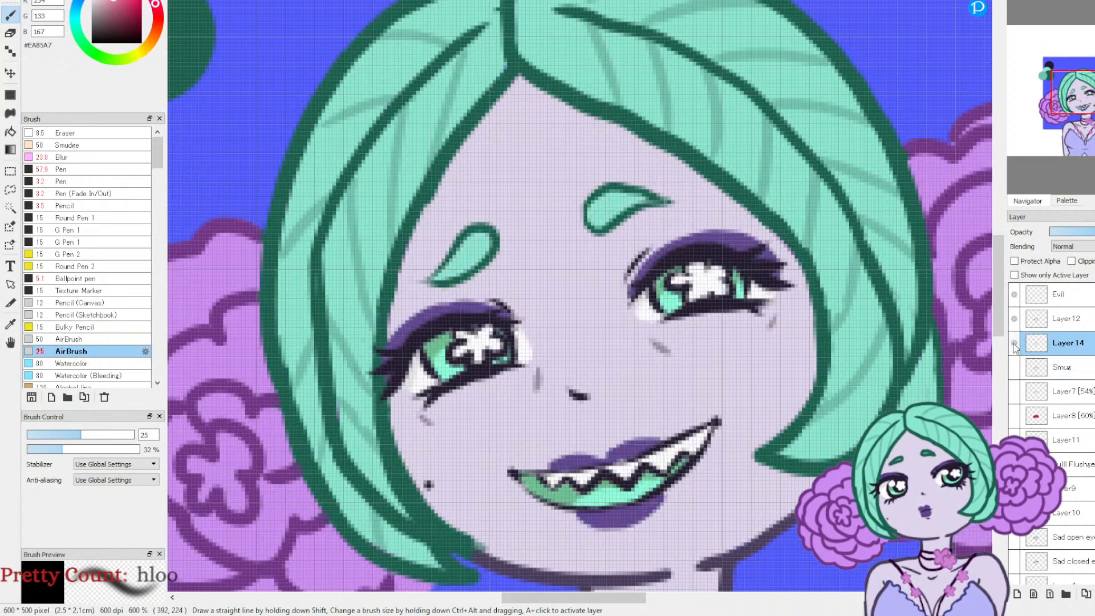
pyautogui.click(1016, 594)
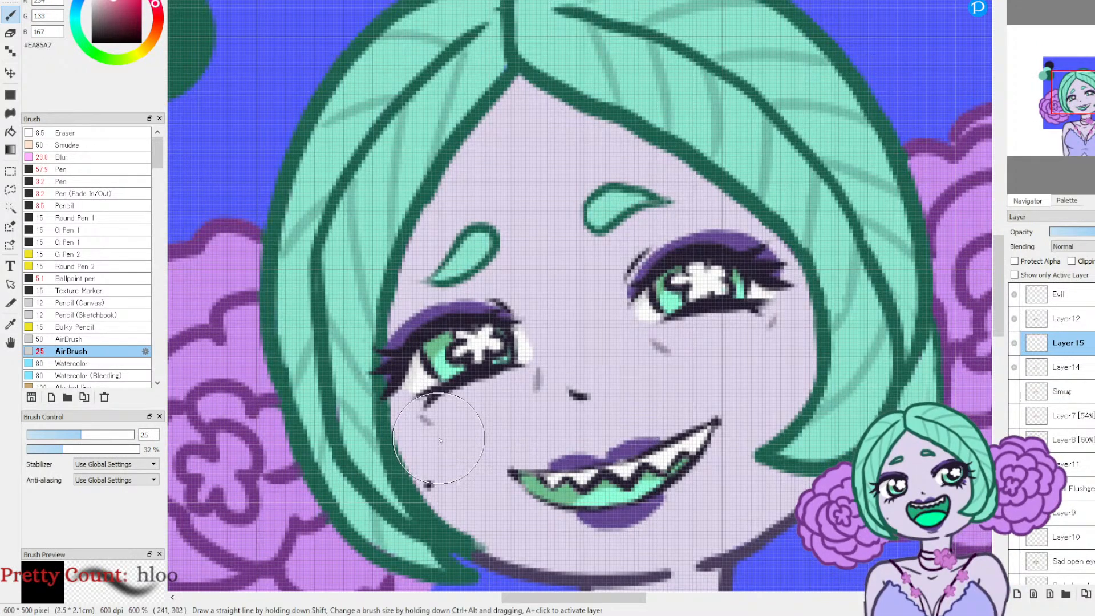
# Step: Airbrush soft pink blush on both cheeks and lower the blush layer's opacity
pyautogui.moveTo(436, 433); pyautogui.dragTo(474, 416)
pyautogui.moveTo(732, 330)
pyautogui.mouseDown()
pyautogui.moveTo(741, 342)
pyautogui.moveTo(758, 333)
pyautogui.mouseUp()
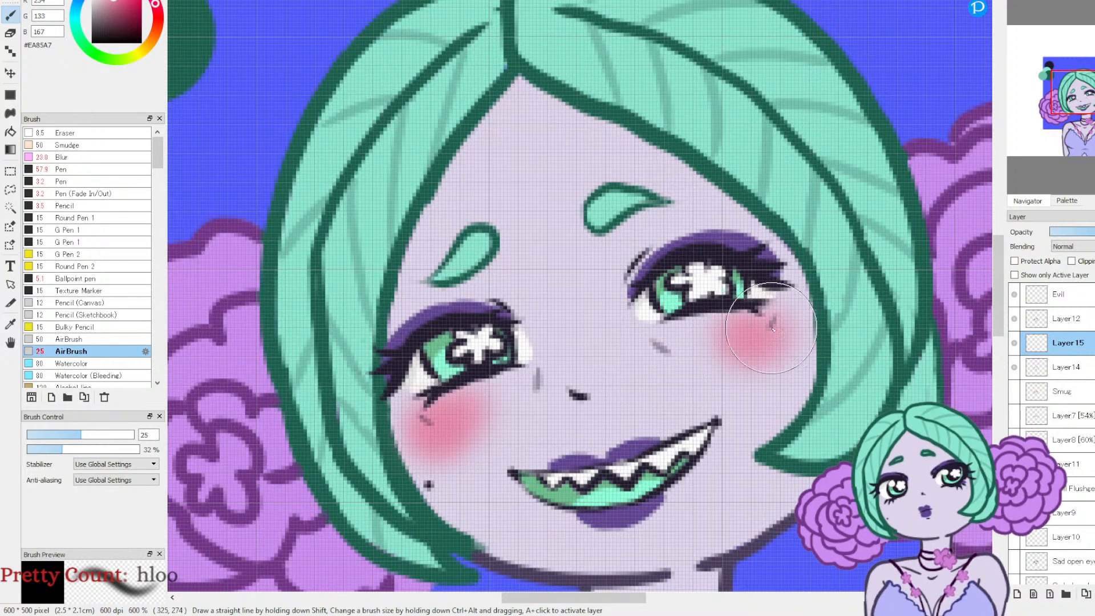
pyautogui.click(1093, 231)
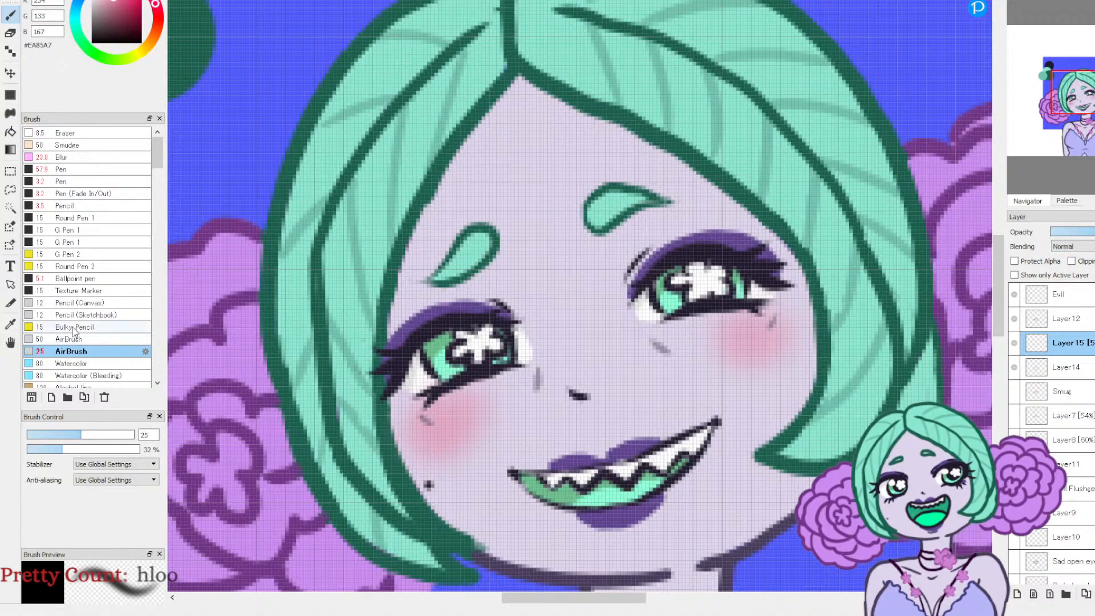
# Step: Draw short slanted blush lines over both cheeks in dark pink #C84672 with the Ballpoint pen at size 4 and 61% opacity
pyautogui.click(74, 277)
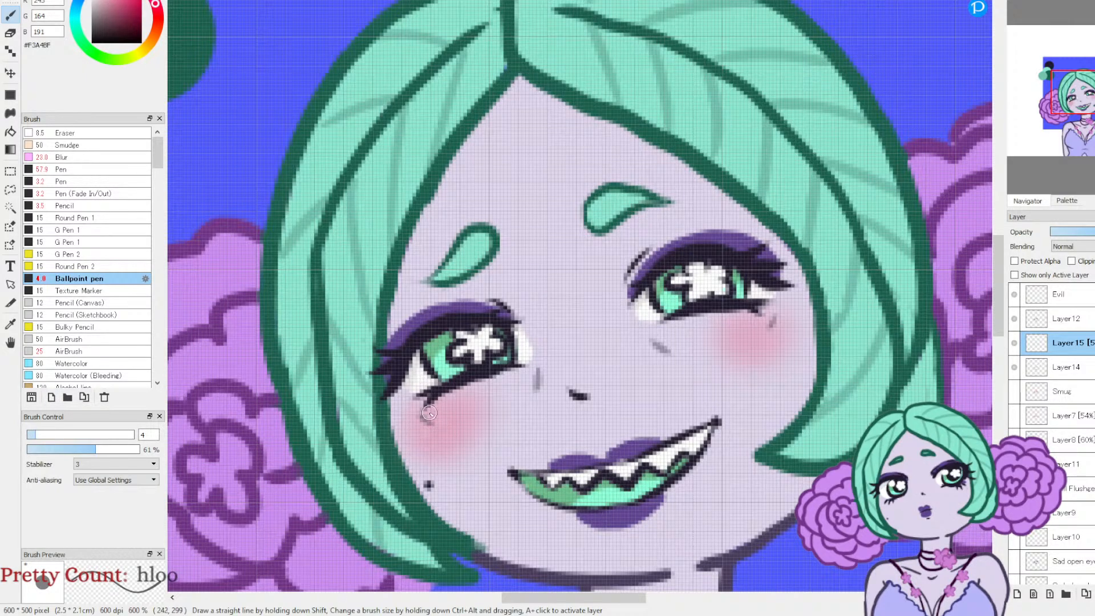
pyautogui.click(124, 5)
pyautogui.moveTo(427, 401)
pyautogui.mouseDown()
pyautogui.moveTo(422, 448)
pyautogui.moveTo(447, 439)
pyautogui.mouseUp()
pyautogui.moveTo(474, 382); pyautogui.dragTo(464, 422)
pyautogui.moveTo(725, 314)
pyautogui.mouseDown()
pyautogui.moveTo(720, 353)
pyautogui.moveTo(737, 356)
pyautogui.mouseUp()
pyautogui.moveTo(764, 312)
pyautogui.mouseDown()
pyautogui.moveTo(757, 351)
pyautogui.moveTo(781, 348)
pyautogui.mouseUp()
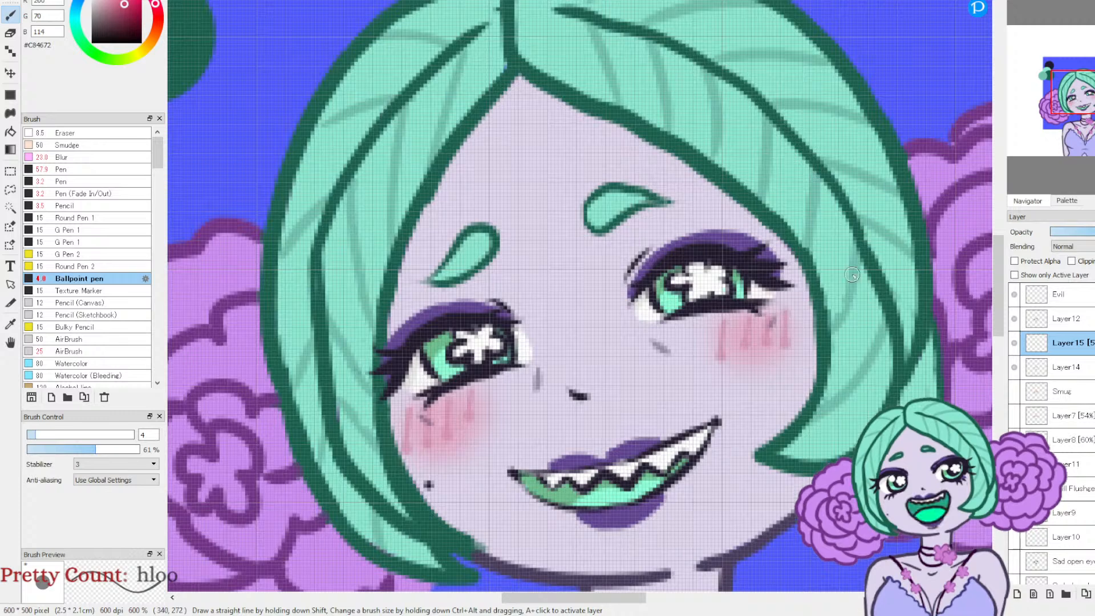
pyautogui.hotkey('ctrl', '0')
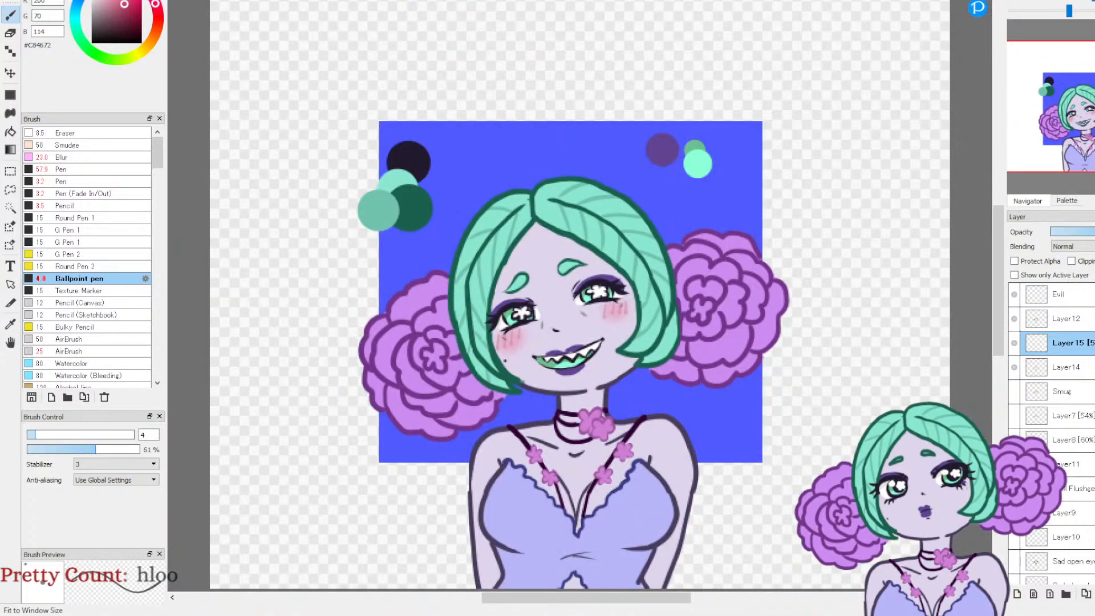
pyautogui.click(1014, 366)
pyautogui.click(1013, 367)
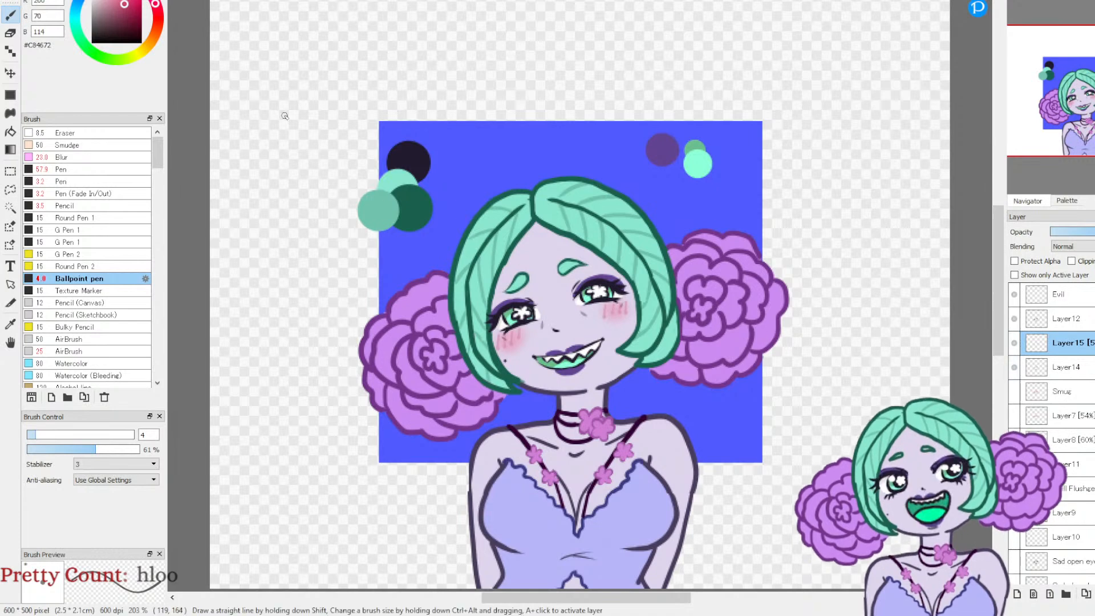
# Step: Set the colour to white #FFFFFF, raise the Ballpoint pen's opacity to 100%, and set the Pen to size 6.3
pyautogui.click(102, 3)
pyautogui.moveTo(101, 0); pyautogui.dragTo(91, 0)
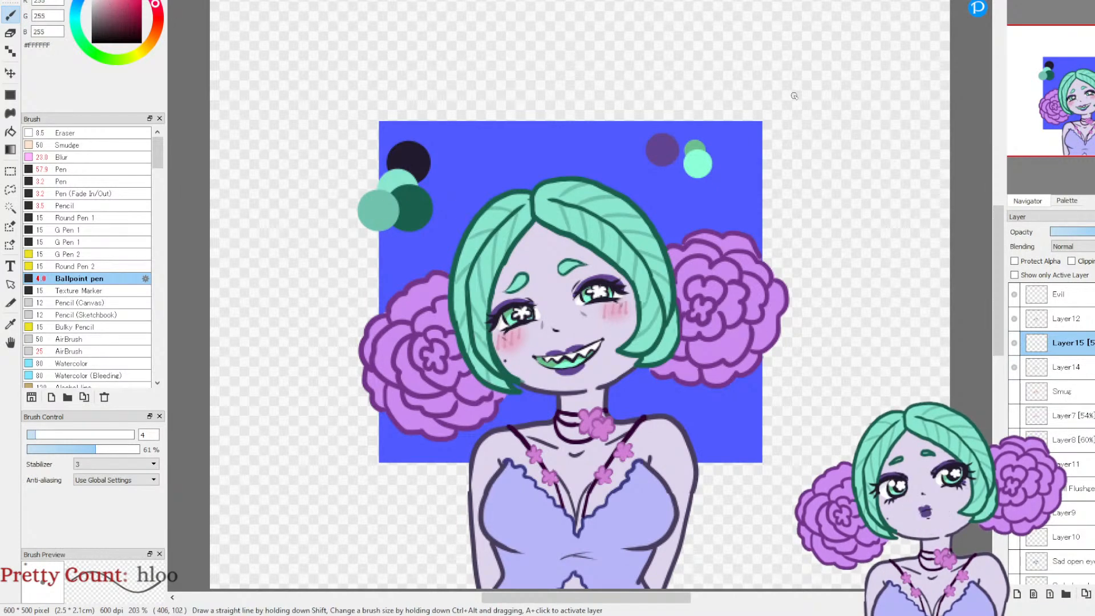
pyautogui.moveTo(126, 449); pyautogui.dragTo(143, 449)
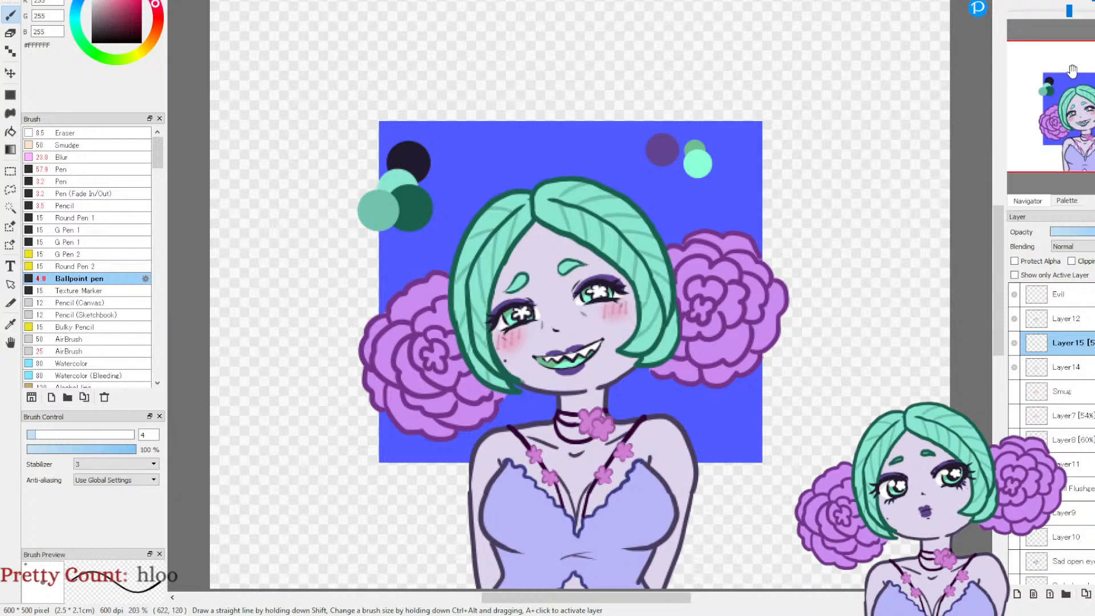
pyautogui.click(1016, 2)
pyautogui.click(1016, 1)
pyautogui.click(1015, 1)
pyautogui.moveTo(579, 325)
pyautogui.mouseDown()
pyautogui.moveTo(775, 134)
pyautogui.moveTo(867, 147)
pyautogui.mouseUp()
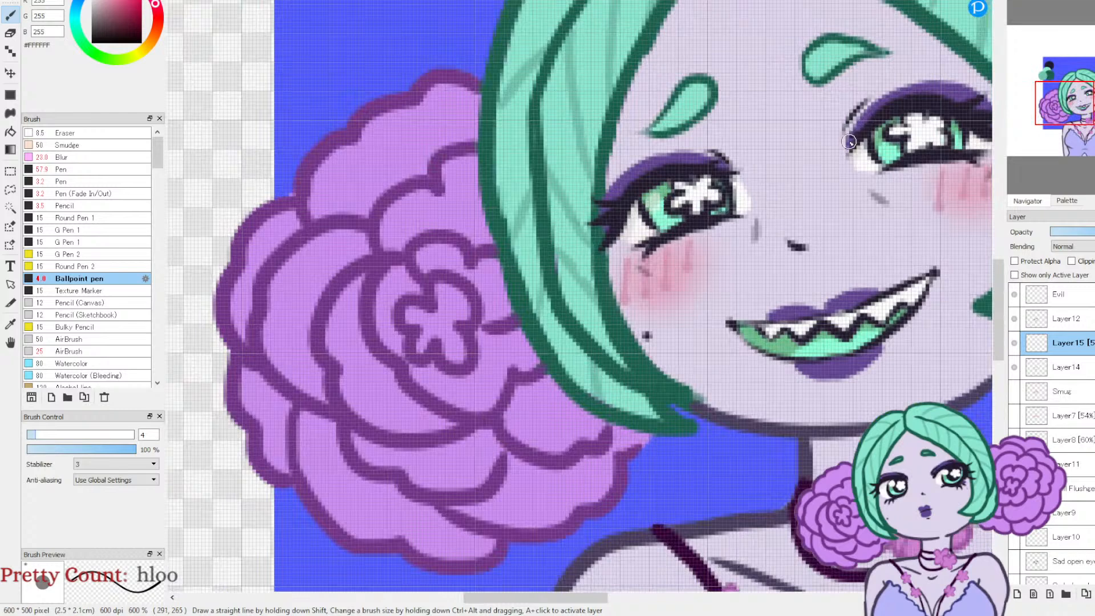
pyautogui.click(82, 182)
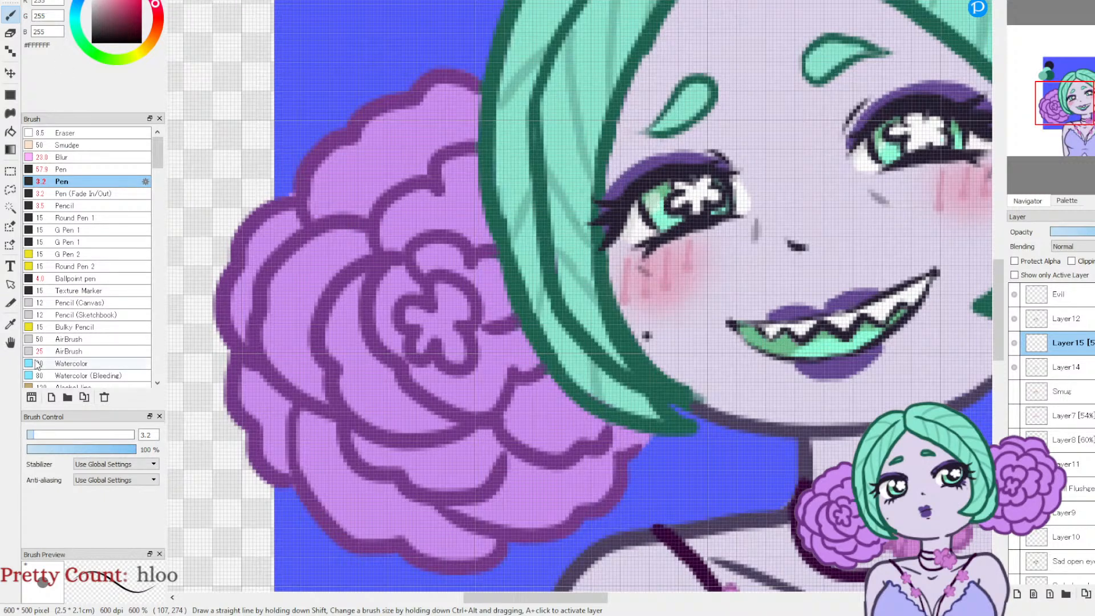
pyautogui.moveTo(37, 436); pyautogui.dragTo(41, 436)
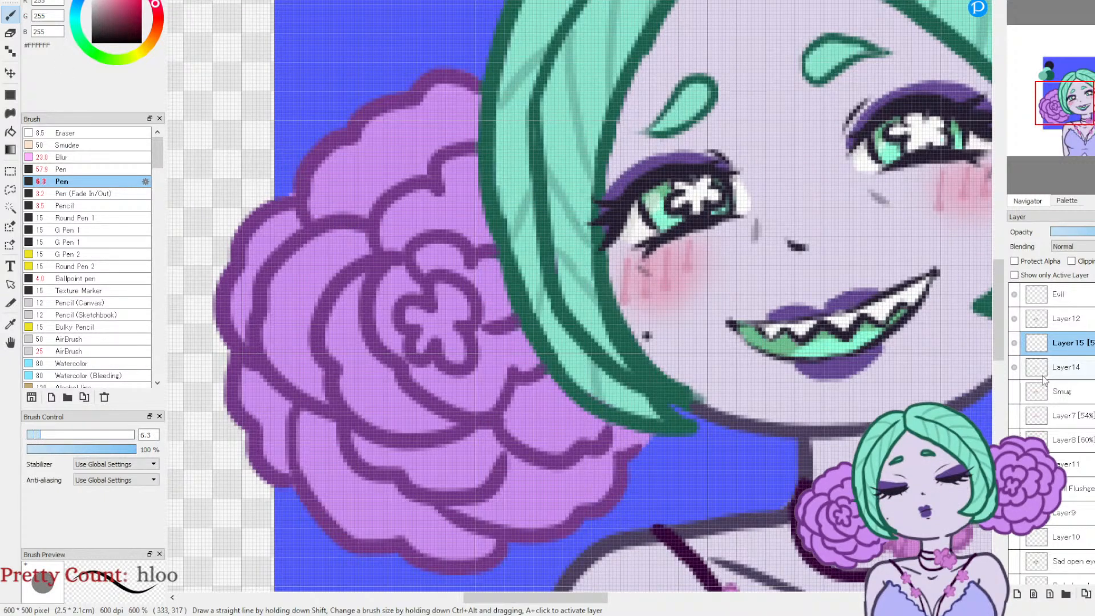
# Step: Select Layer12 and check which parts of the face it holds by toggling its visibility
pyautogui.click(1015, 319)
pyautogui.click(1014, 319)
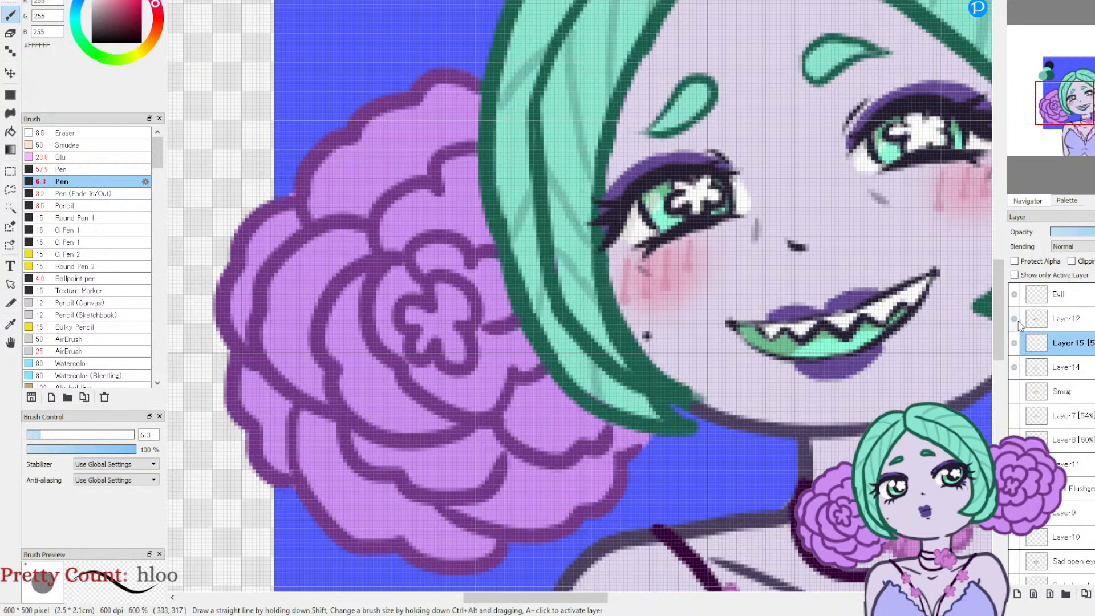
pyautogui.click(1036, 322)
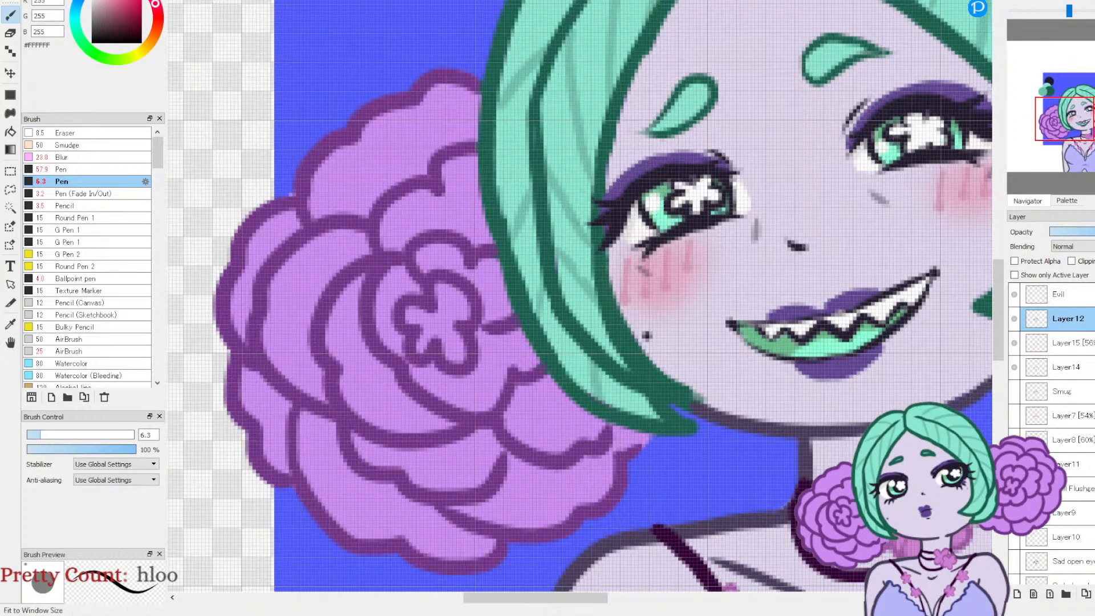
pyautogui.click(1031, 1)
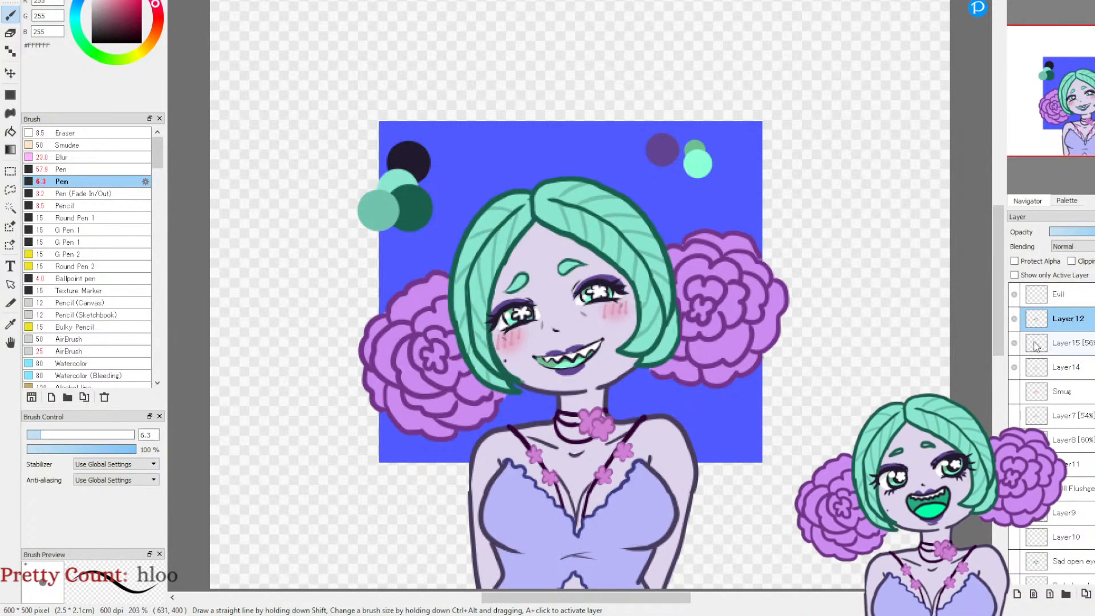
pyautogui.click(1014, 318)
pyautogui.click(1014, 319)
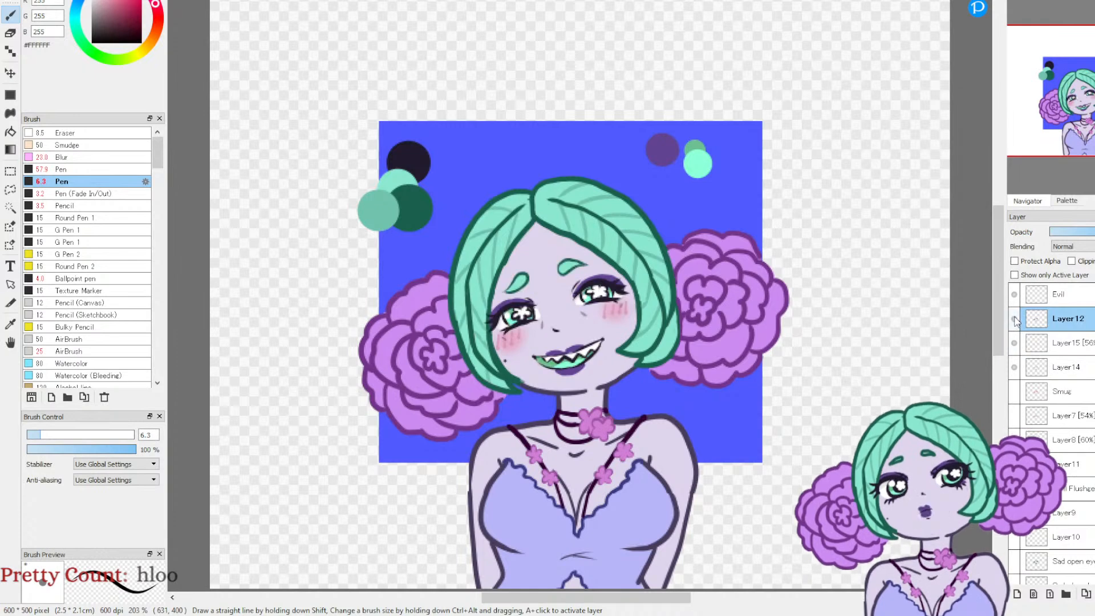
# Step: Fade the small grey marks between the eyes and nose on Layer12 with the Eraser at size 5.7 and 38% opacity
pyautogui.click(10, 33)
pyautogui.click(68, 450)
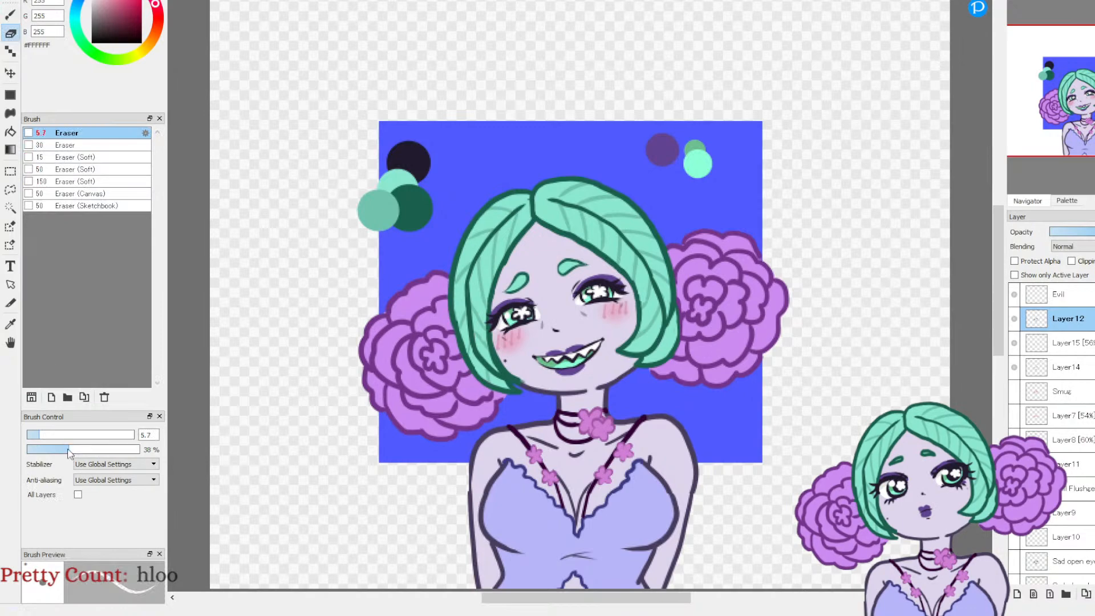
pyautogui.click(1010, 3)
pyautogui.click(1011, 2)
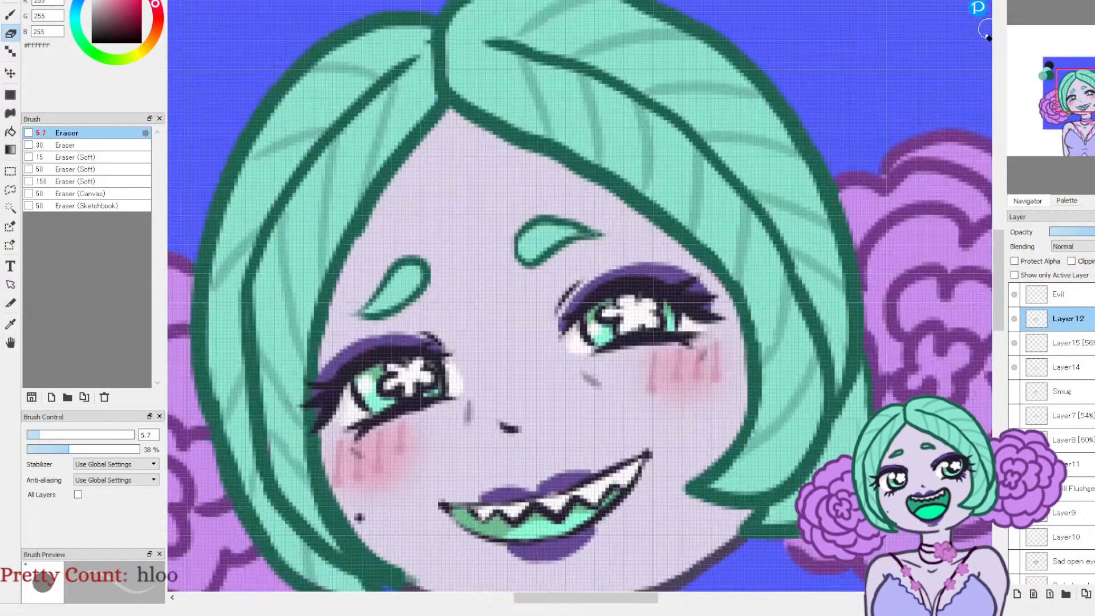
pyautogui.moveTo(1074, 95); pyautogui.dragTo(1070, 99)
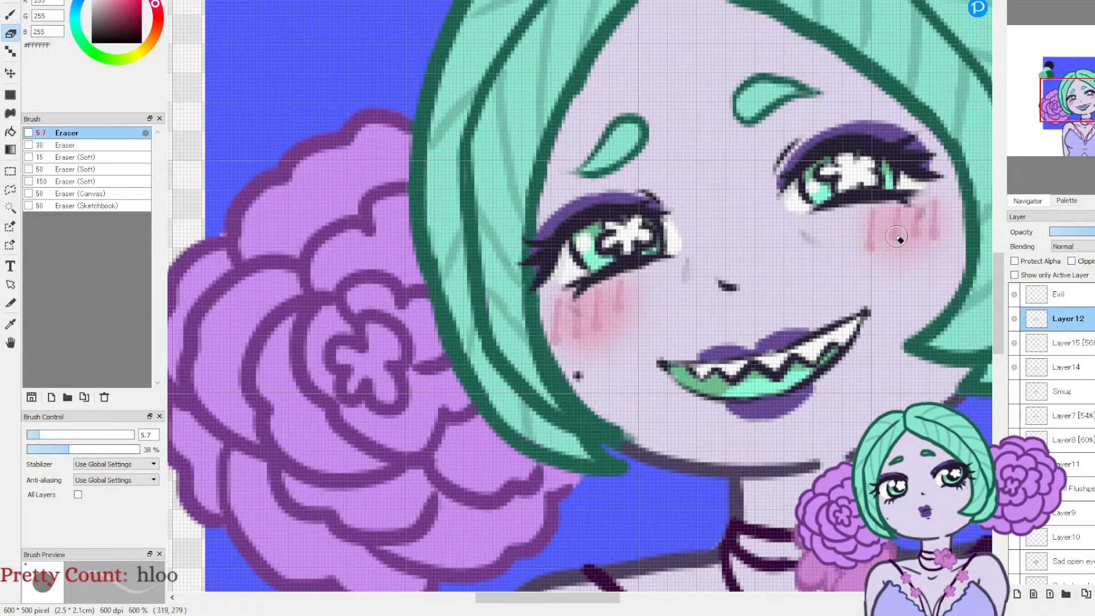
pyautogui.click(1030, 6)
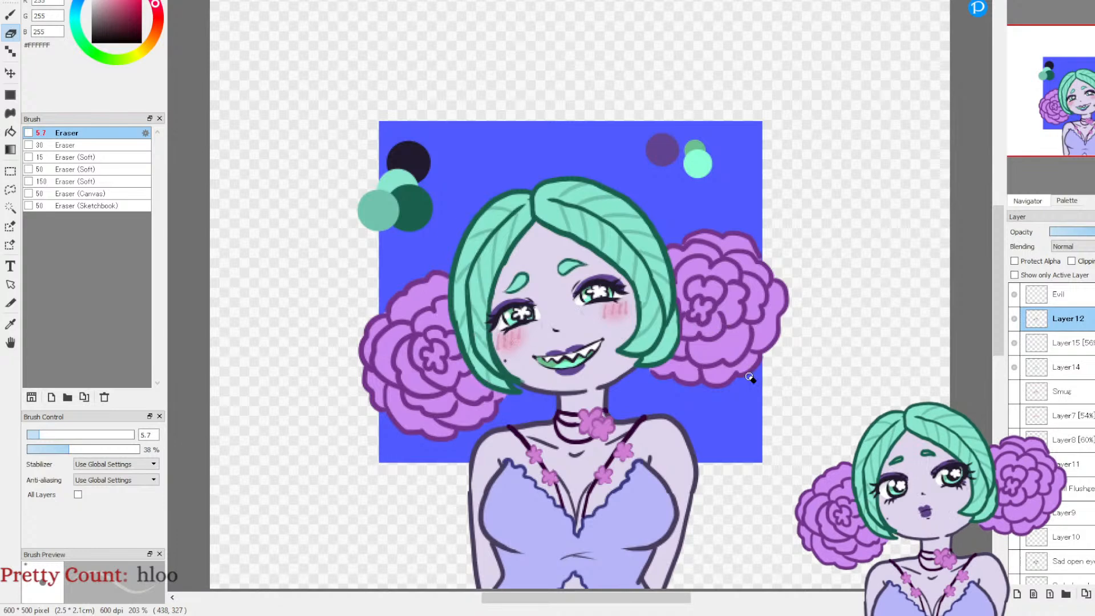
# Step: Sample the near-black #211A2D swatch and set up the Pencil at size 1.5 and 58% opacity for Layer12's linework
pyautogui.click(11, 15)
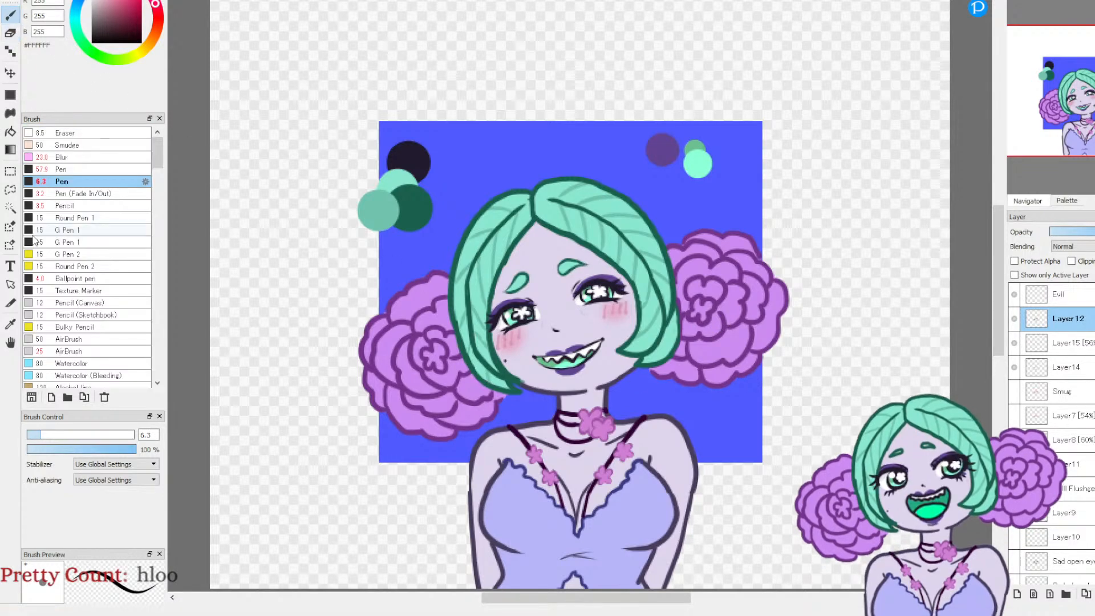
pyautogui.click(11, 329)
pyautogui.click(420, 160)
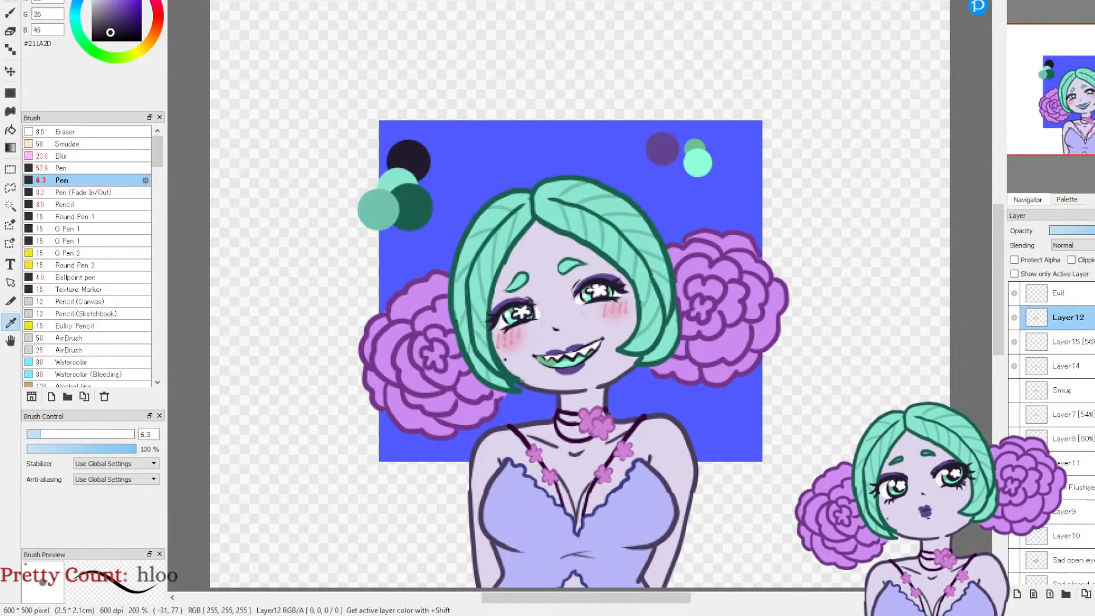
pyautogui.click(71, 205)
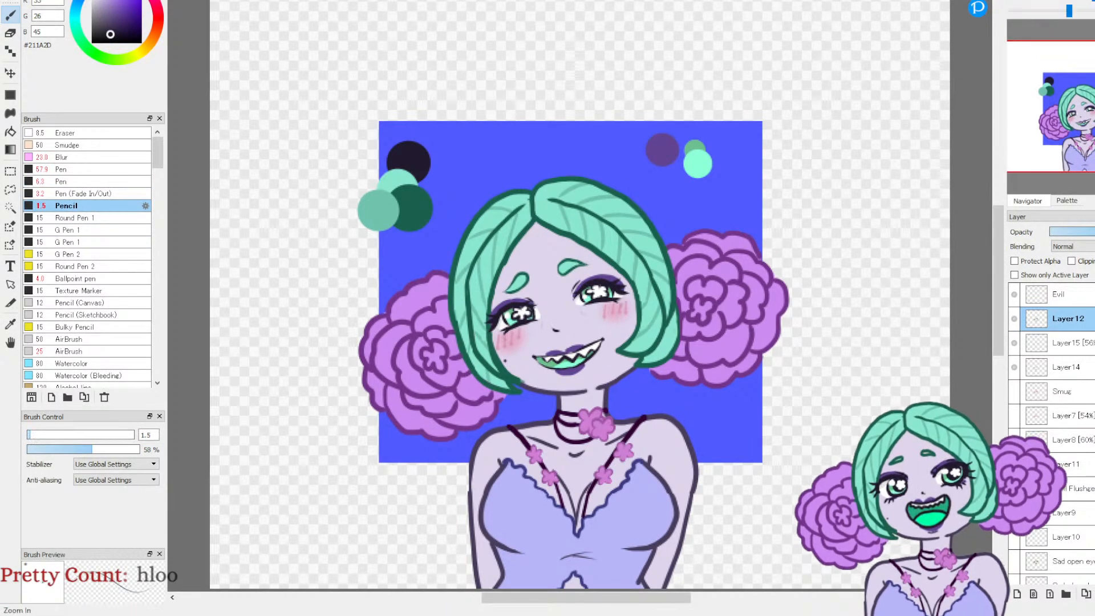
pyautogui.click(1014, 1)
pyautogui.click(1015, 1)
pyautogui.click(1075, 105)
pyautogui.moveTo(1075, 104); pyautogui.dragTo(1075, 112)
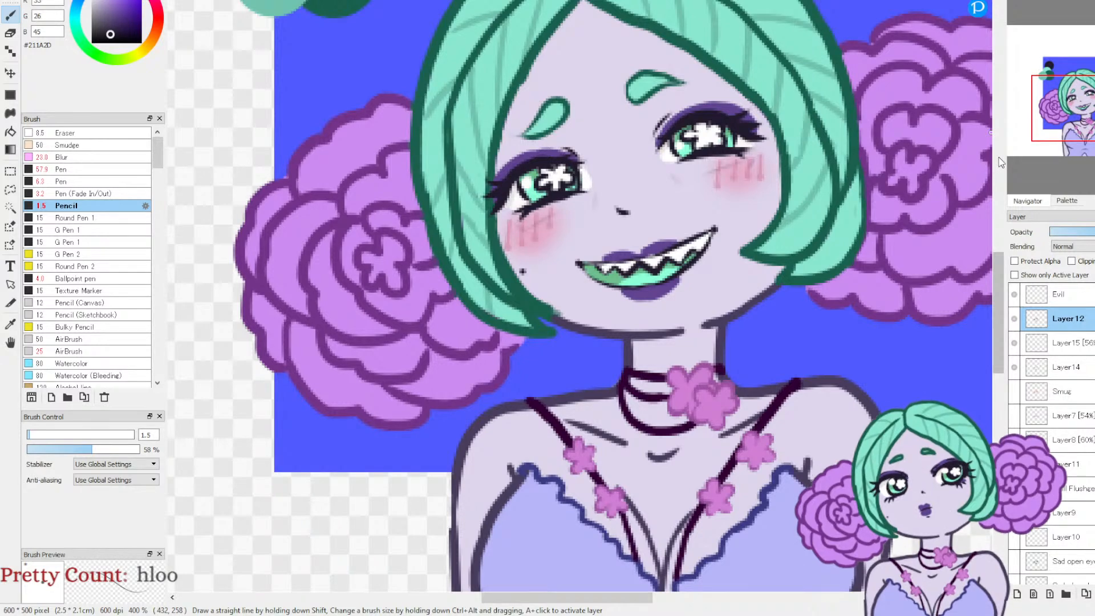
pyautogui.click(1090, 2)
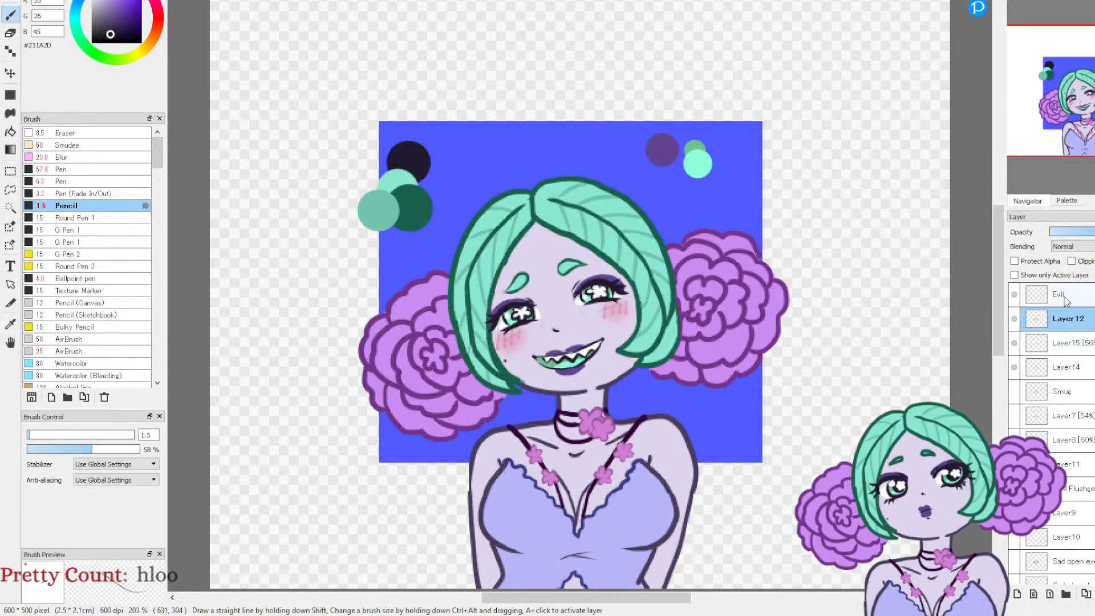
# Step: Merge the blush layer Layer15 down into Layer14, followed by Layer12, checking Layer14's visibility in between
pyautogui.click(1094, 594)
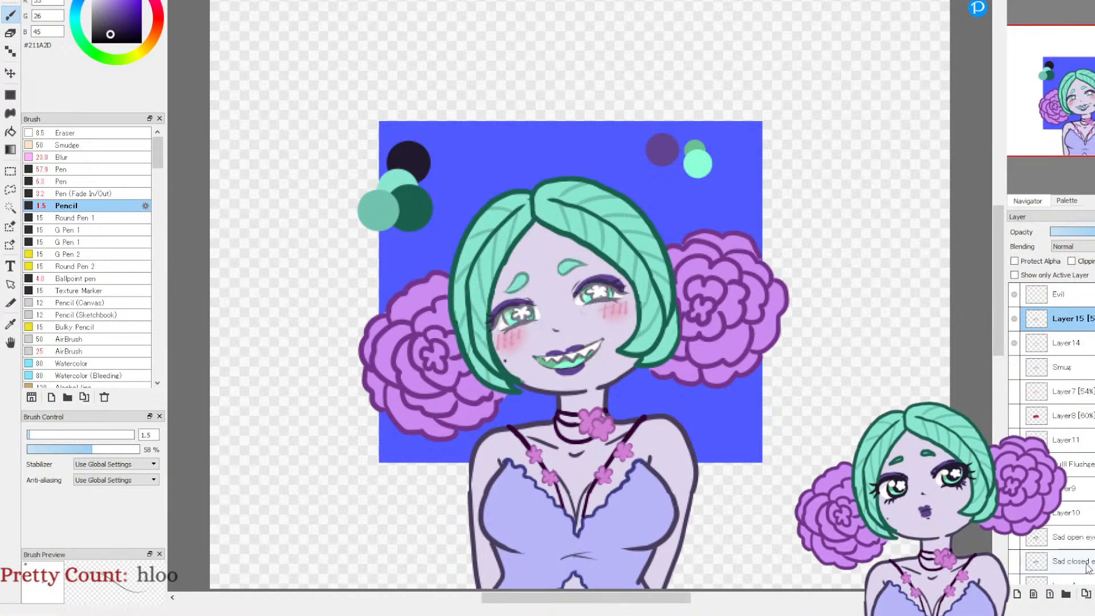
pyautogui.hotkey('ctrl', 'z')
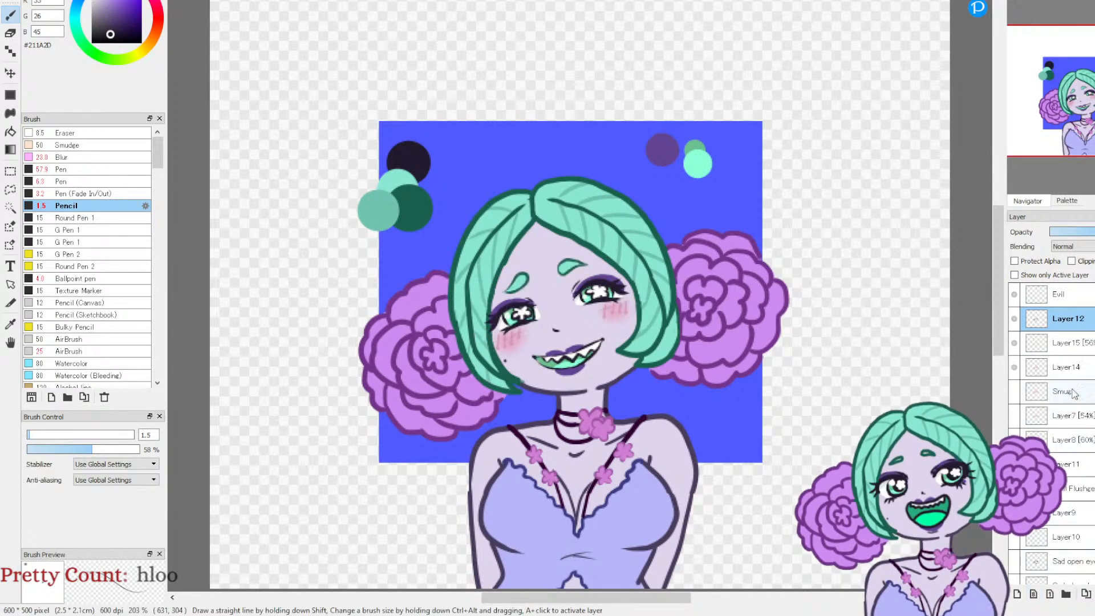
pyautogui.click(1074, 352)
pyautogui.click(1094, 594)
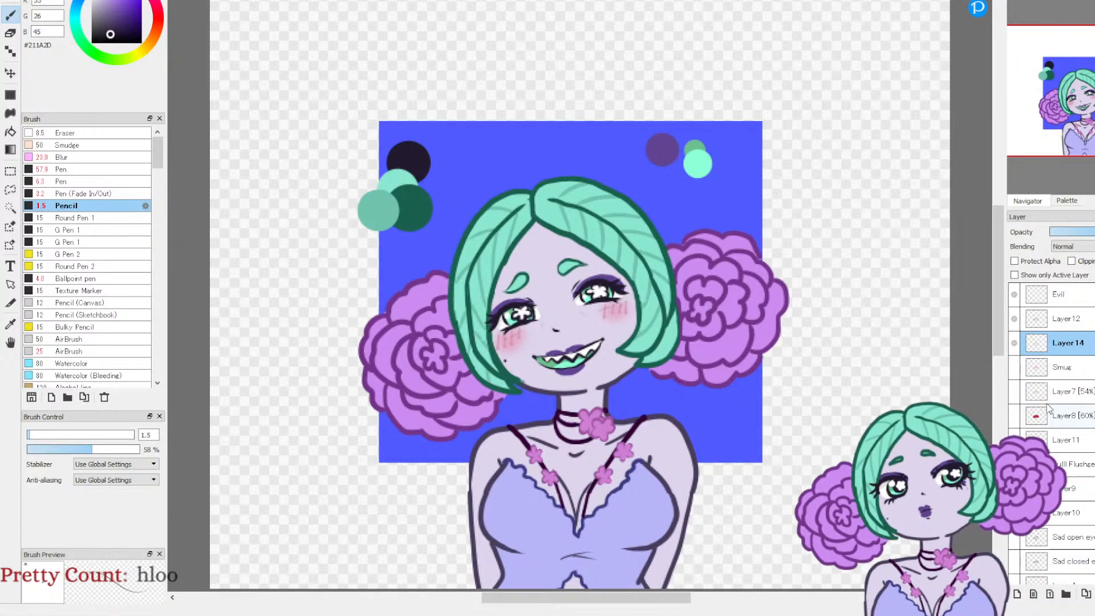
pyautogui.click(1015, 343)
pyautogui.click(1014, 344)
pyautogui.click(1070, 322)
pyautogui.click(1094, 594)
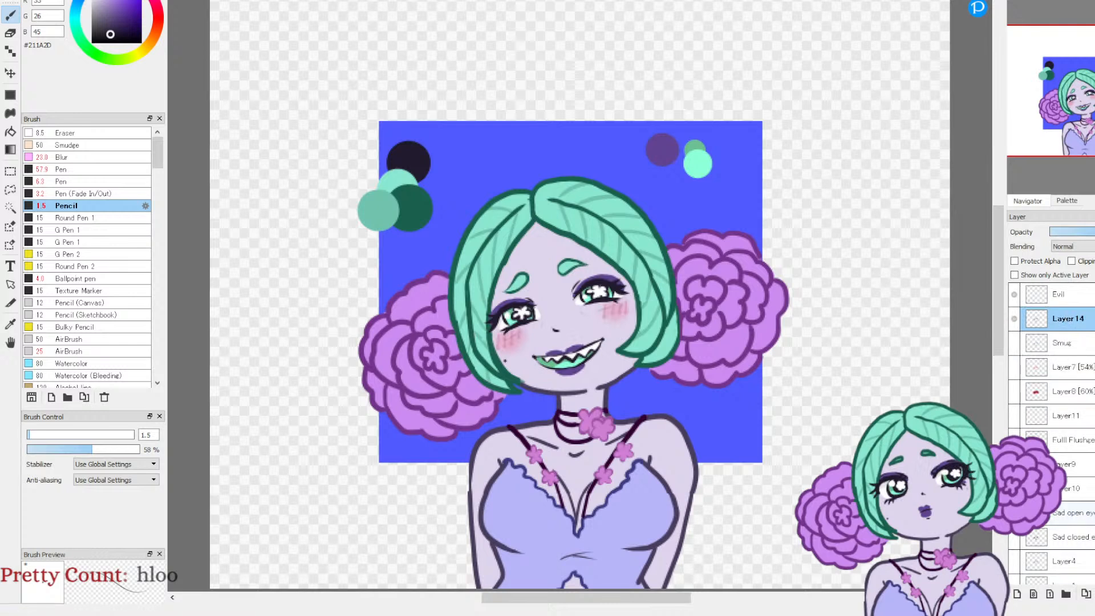
# Step: Remove the old Smug layer beneath Layer14 and rename Layer14 as Smug
pyautogui.click(1014, 319)
pyautogui.click(1014, 318)
pyautogui.click(1015, 343)
pyautogui.click(1015, 343)
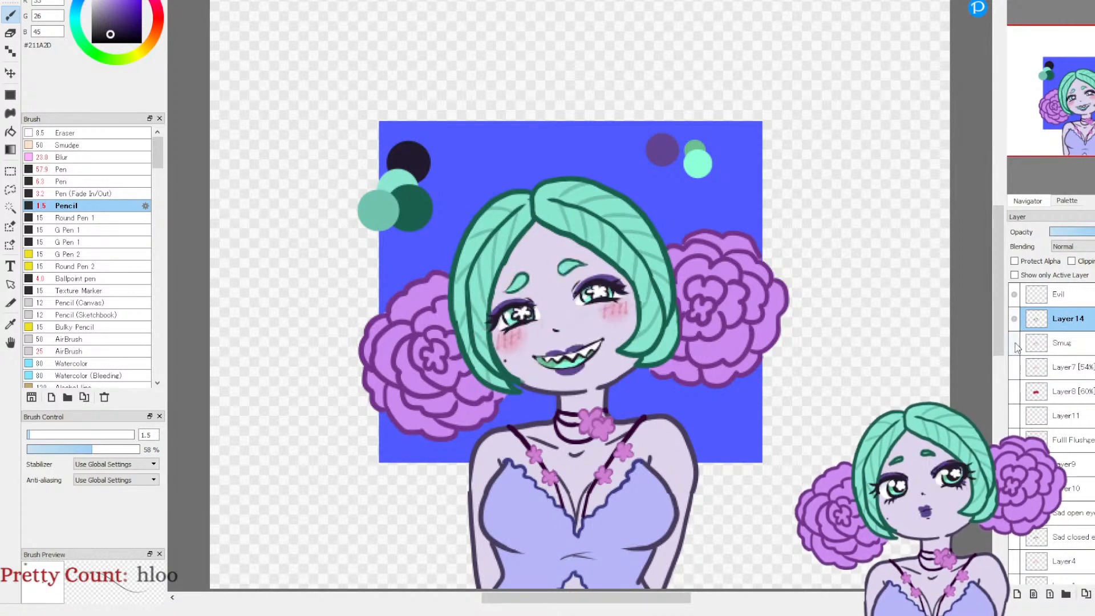
pyautogui.click(1063, 343)
pyautogui.click(1094, 595)
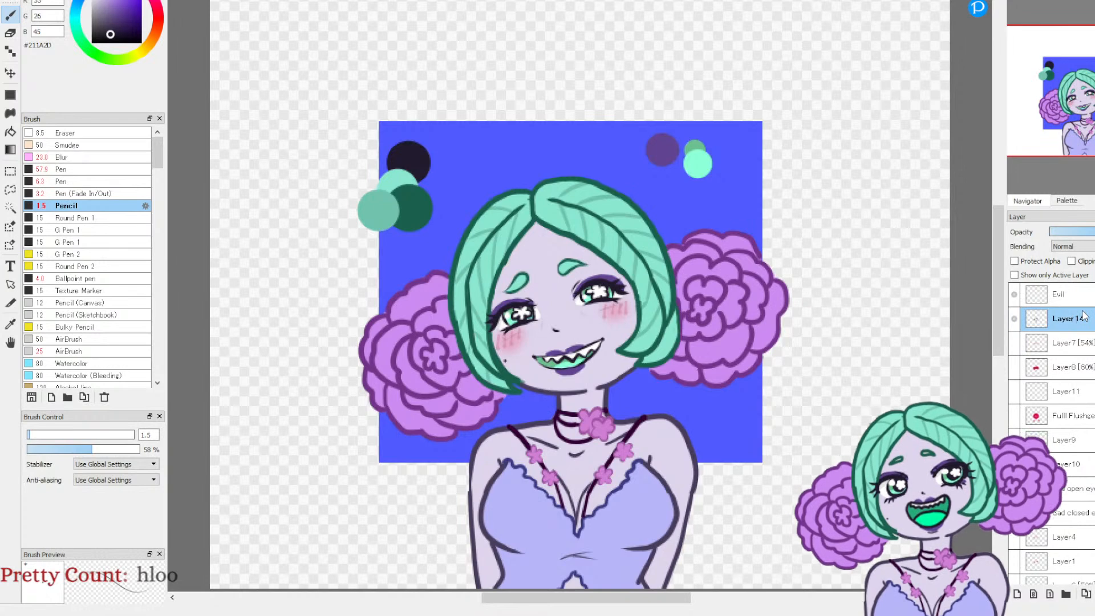
pyautogui.hotkey('ctrl', 'z')
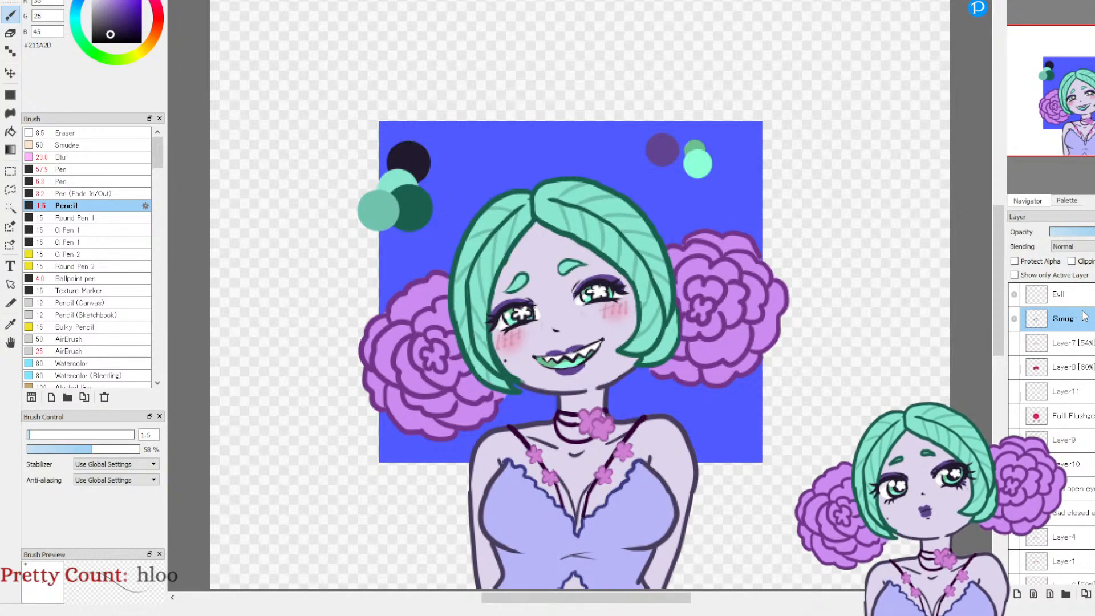
# Step: Check the grin expression by toggling the Smug layer's visibility, and leave it hidden
pyautogui.click(1014, 319)
pyautogui.click(1014, 319)
pyautogui.click(1013, 320)
pyautogui.click(1013, 319)
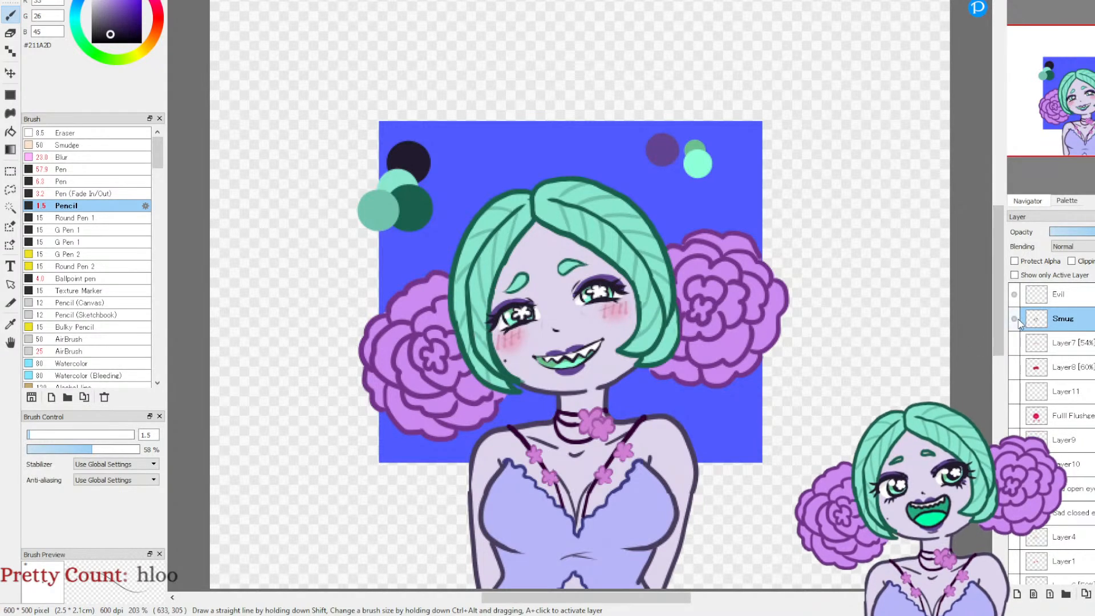
pyautogui.click(1014, 319)
# Step: Preview the fully flushed, sad open-eyed, sad closed-eyed and angry expressions by showing and hiding their layers
pyautogui.click(1014, 415)
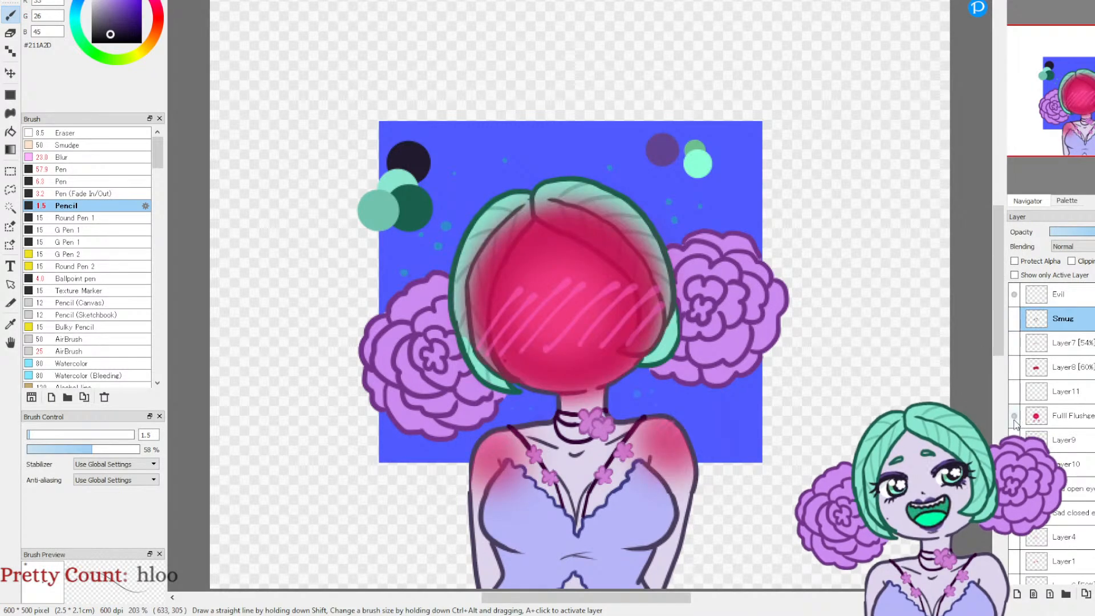
pyautogui.click(1014, 416)
pyautogui.click(1014, 488)
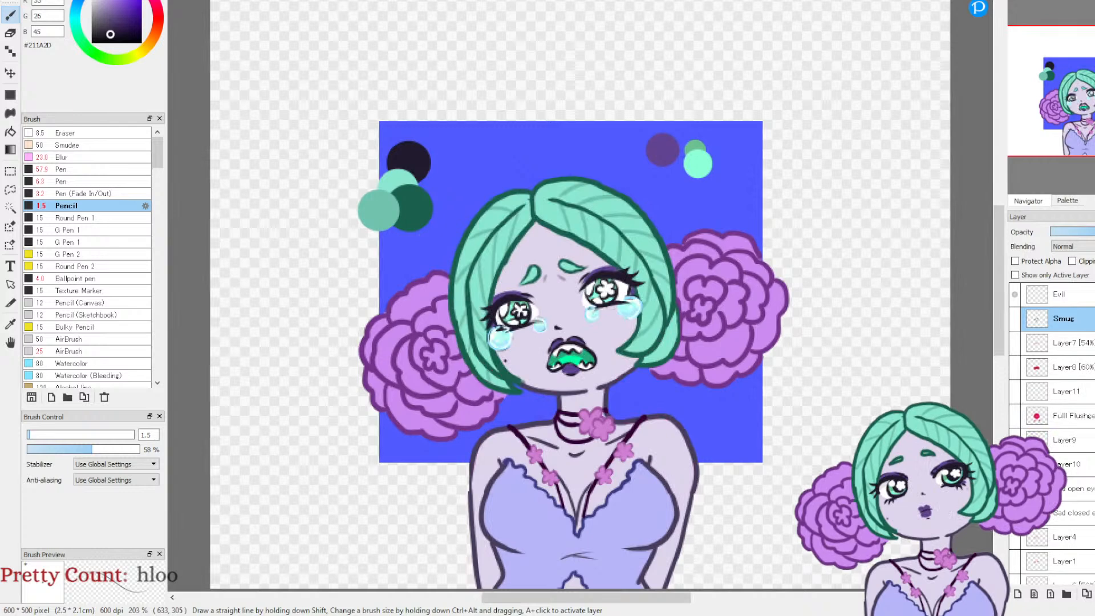
pyautogui.click(1014, 489)
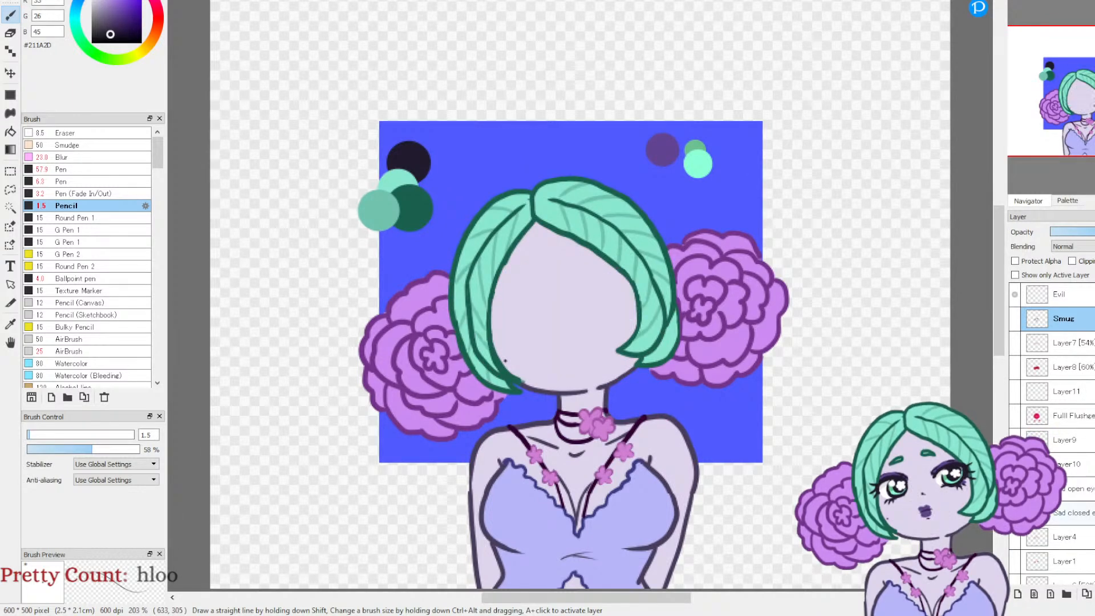
pyautogui.click(1014, 513)
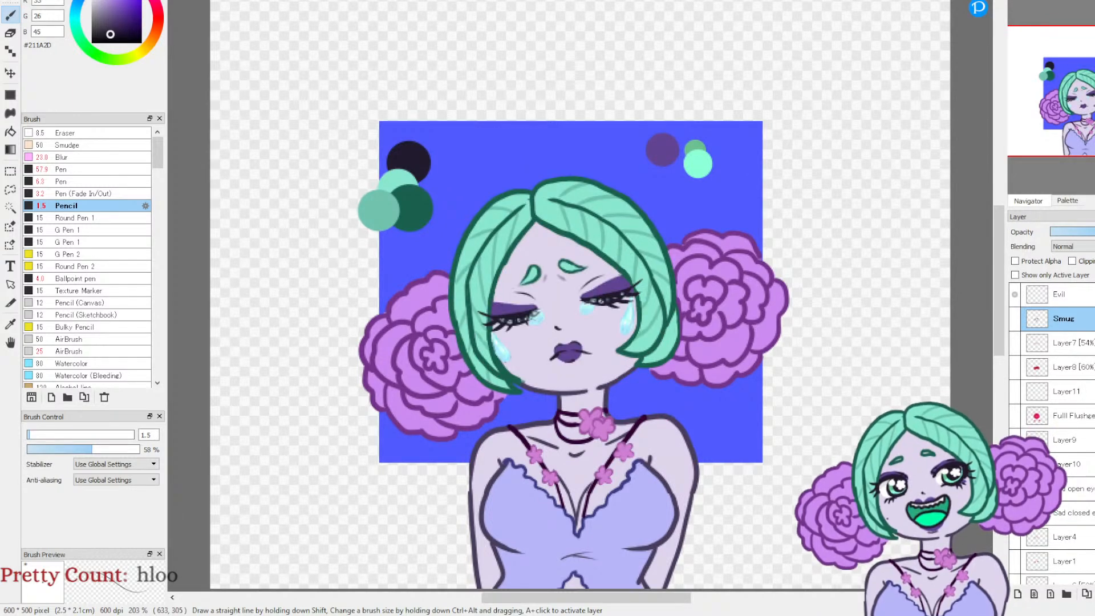
pyautogui.click(1014, 513)
pyautogui.scroll(-5, 1058, 515)
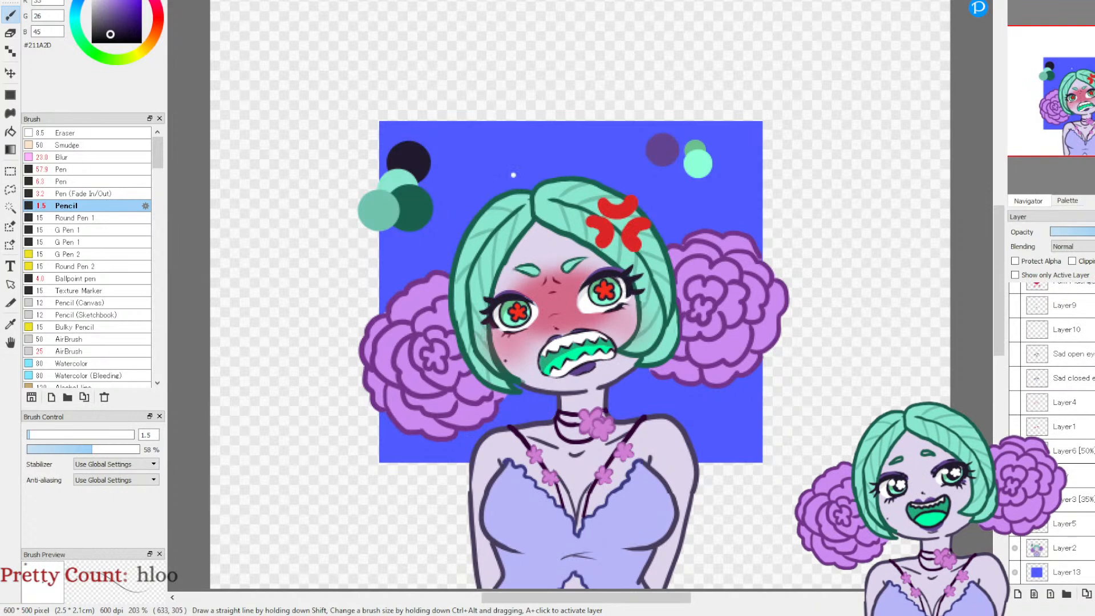
pyautogui.click(1014, 499)
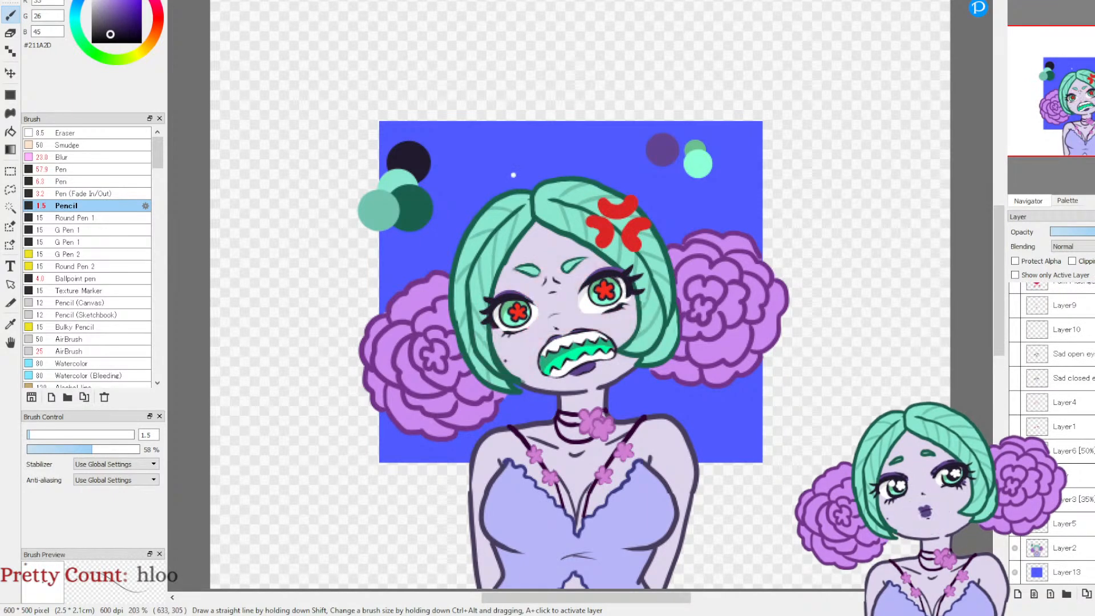